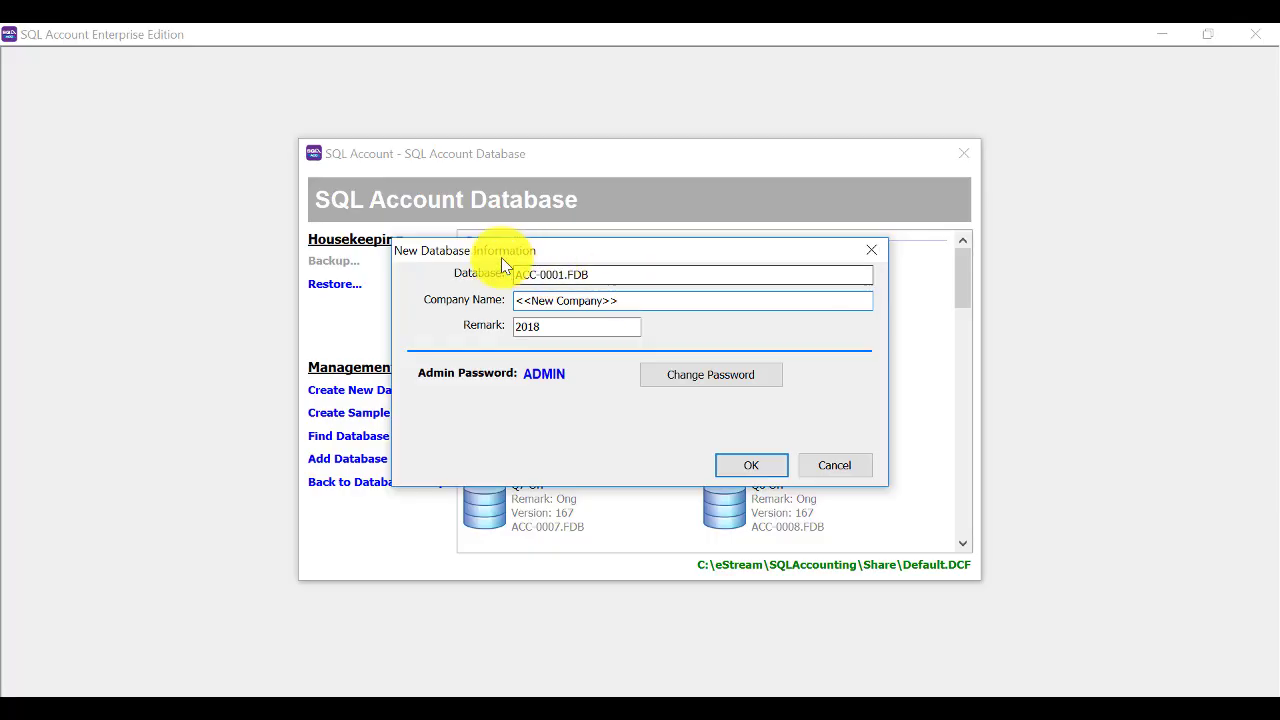
# Create database 11011 for company Wahaha Sdn Bhd with remark 2019.
pyautogui.click(558, 274)
pyautogui.doubleClick(558, 274)
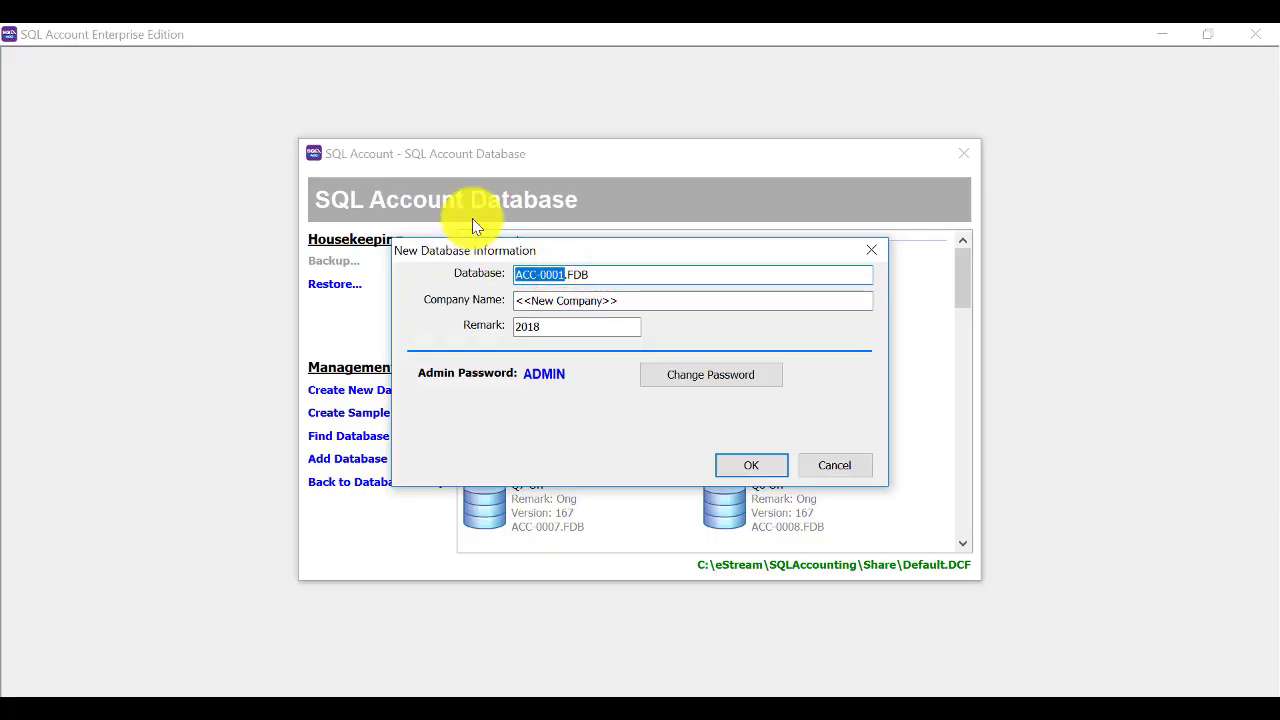
pyautogui.write('11')
pyautogui.write('011')
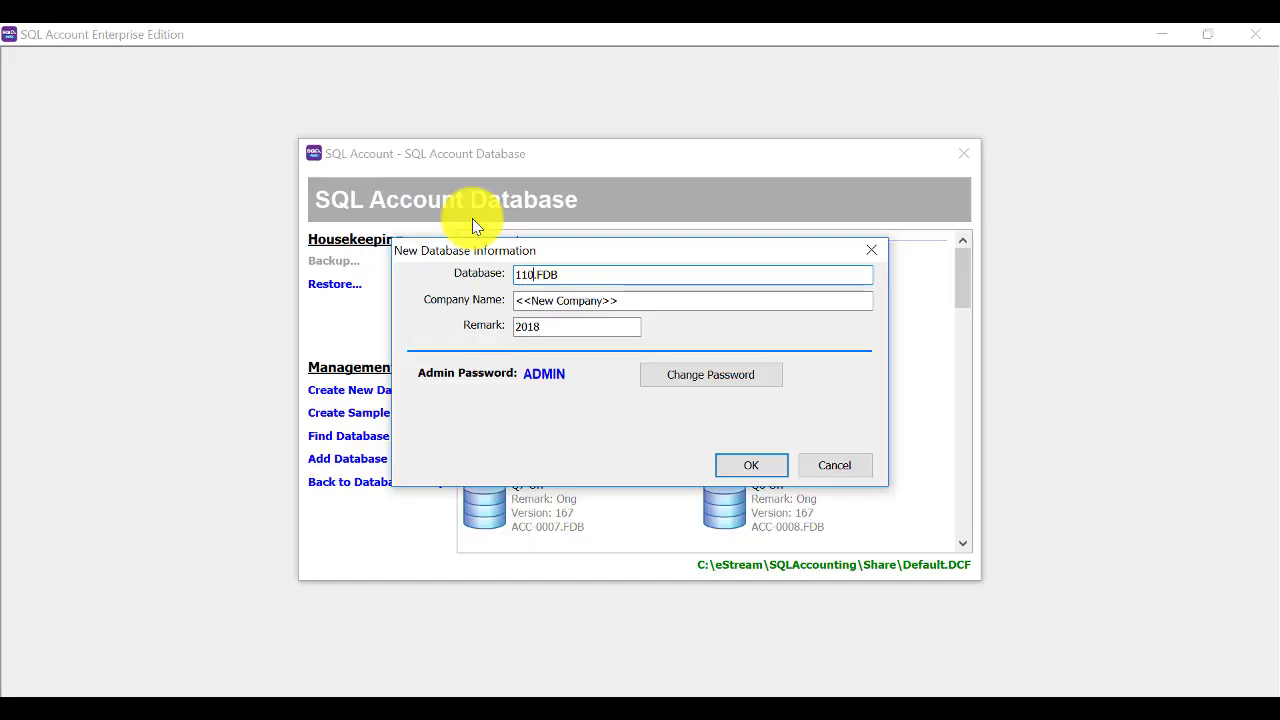
pyautogui.press('Tab')
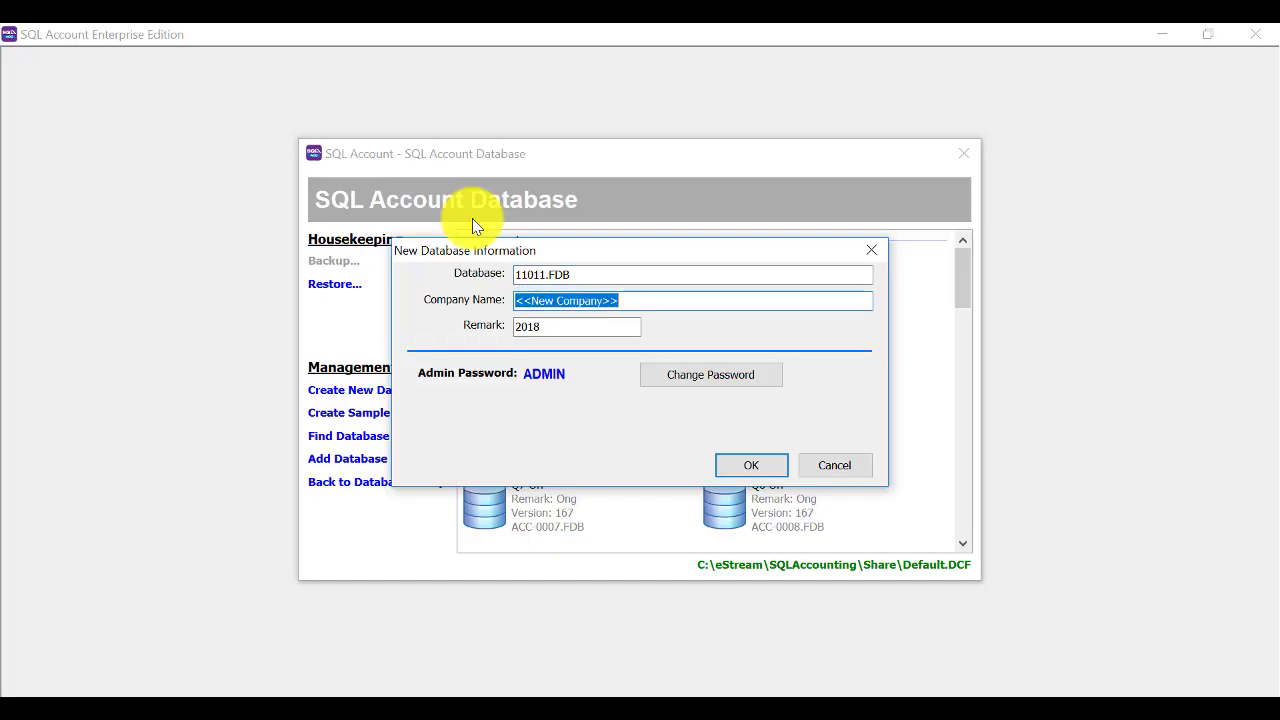
pyautogui.write('W')
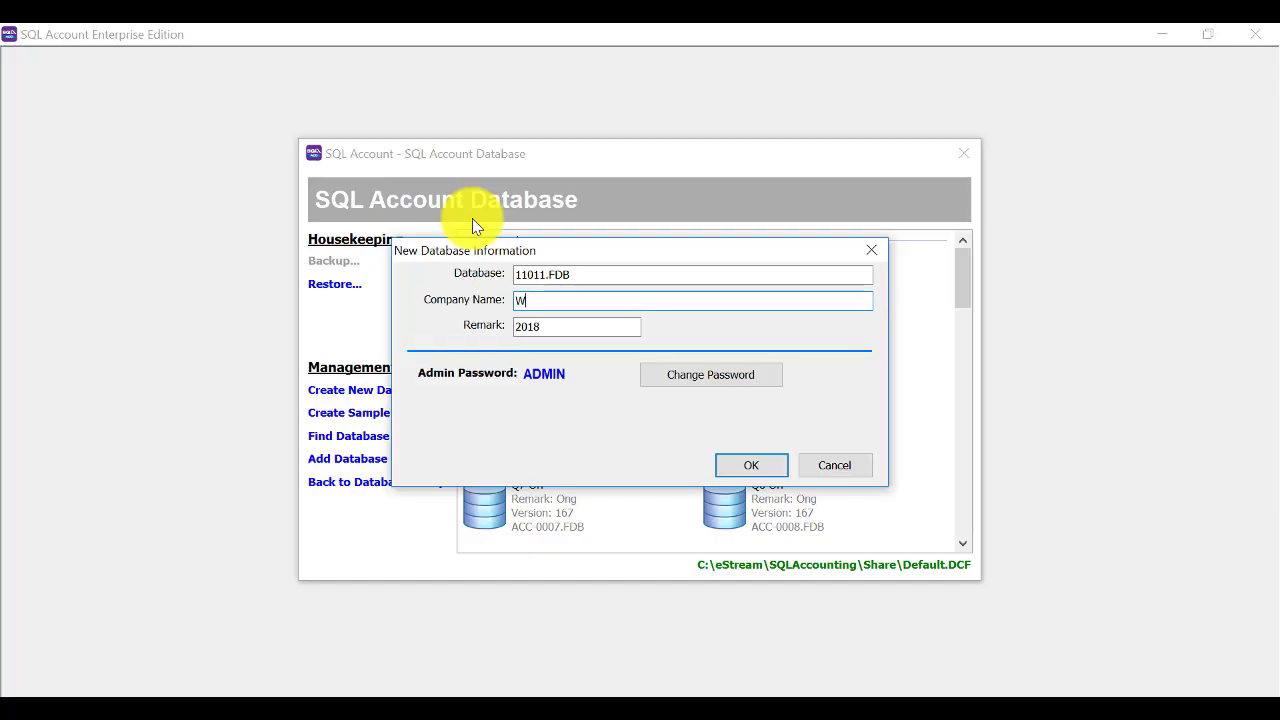
pyautogui.write('ahahah')
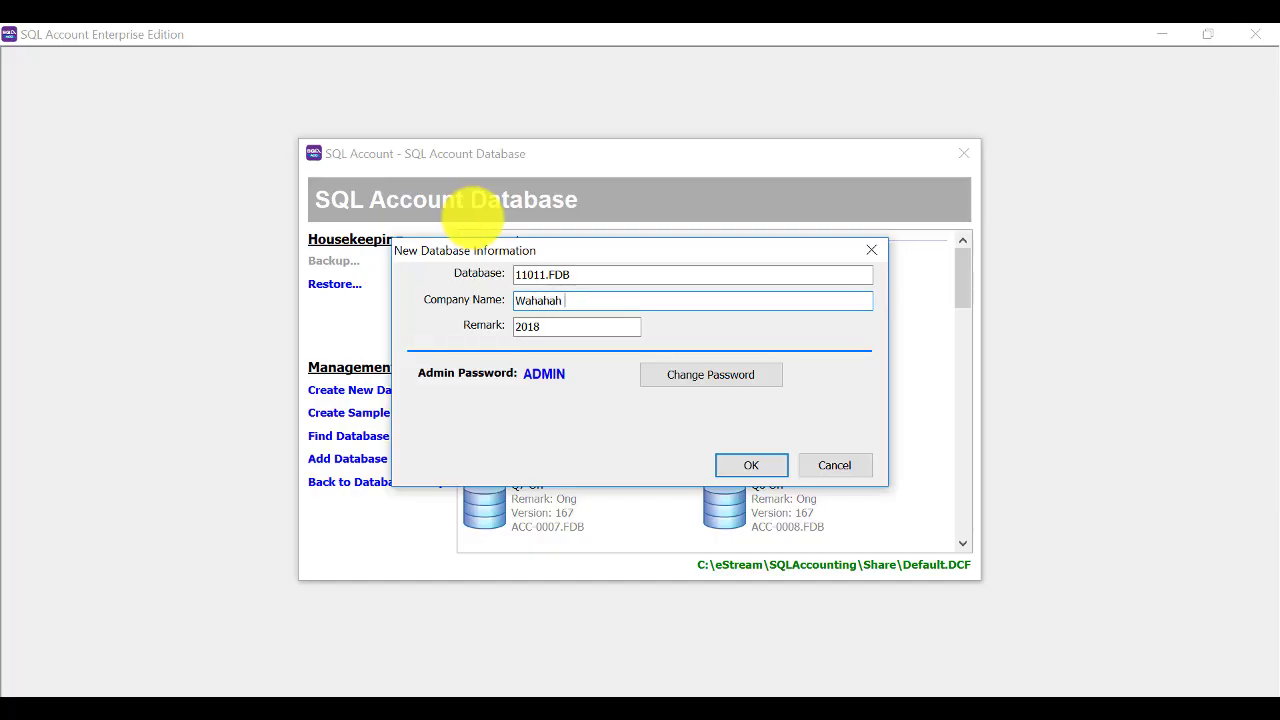
pyautogui.write(' Sdn Bhd')
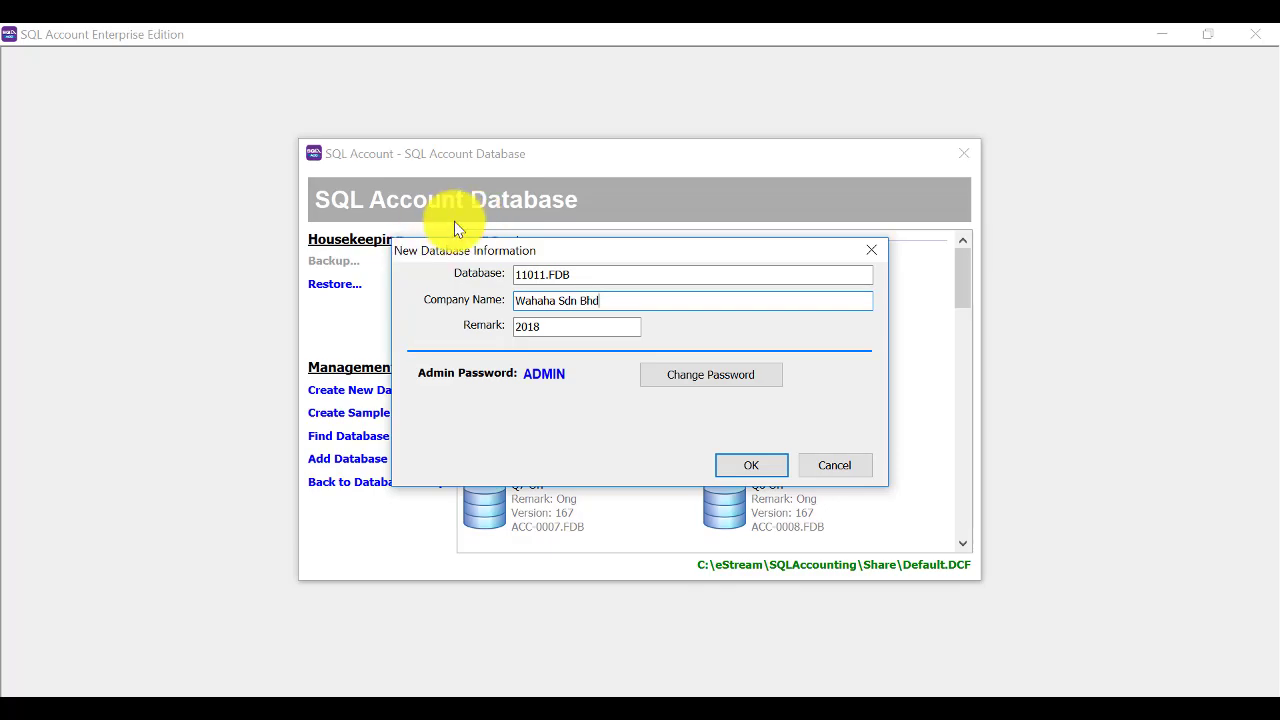
pyautogui.click(541, 321)
pyautogui.moveTo(541, 321); pyautogui.dragTo(531, 318)
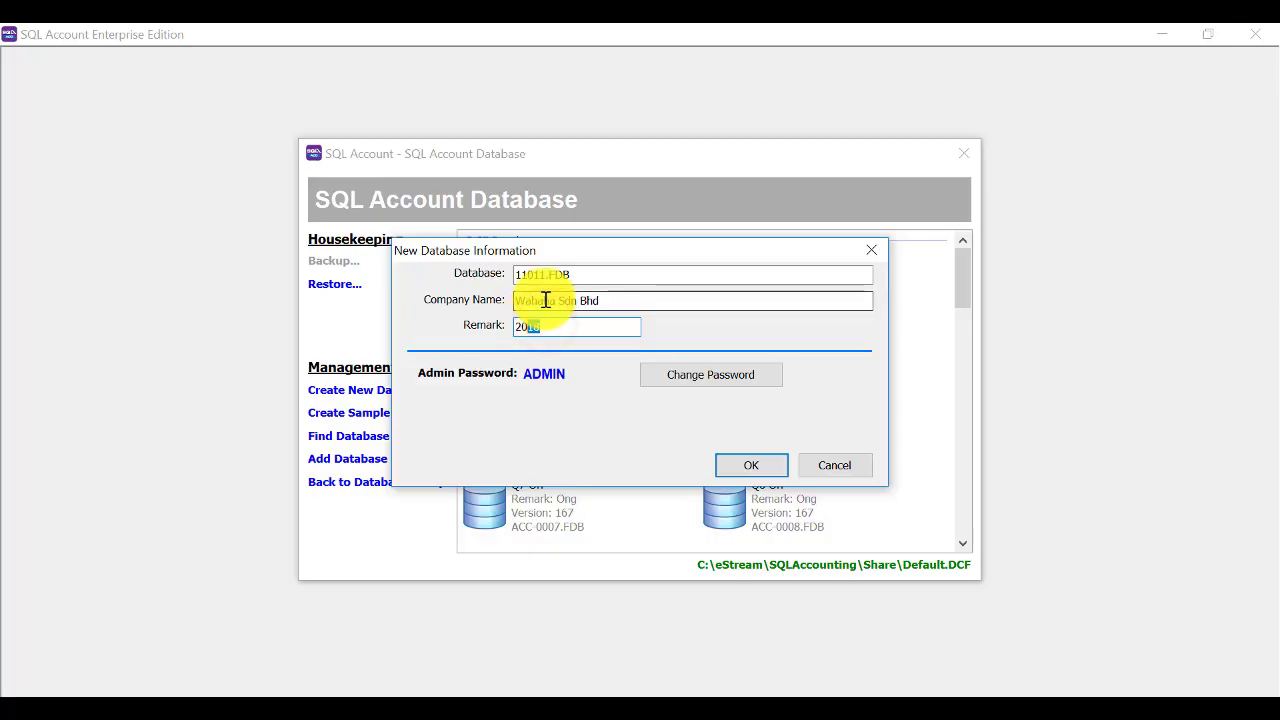
pyautogui.write('19')
pyautogui.press('Tab')
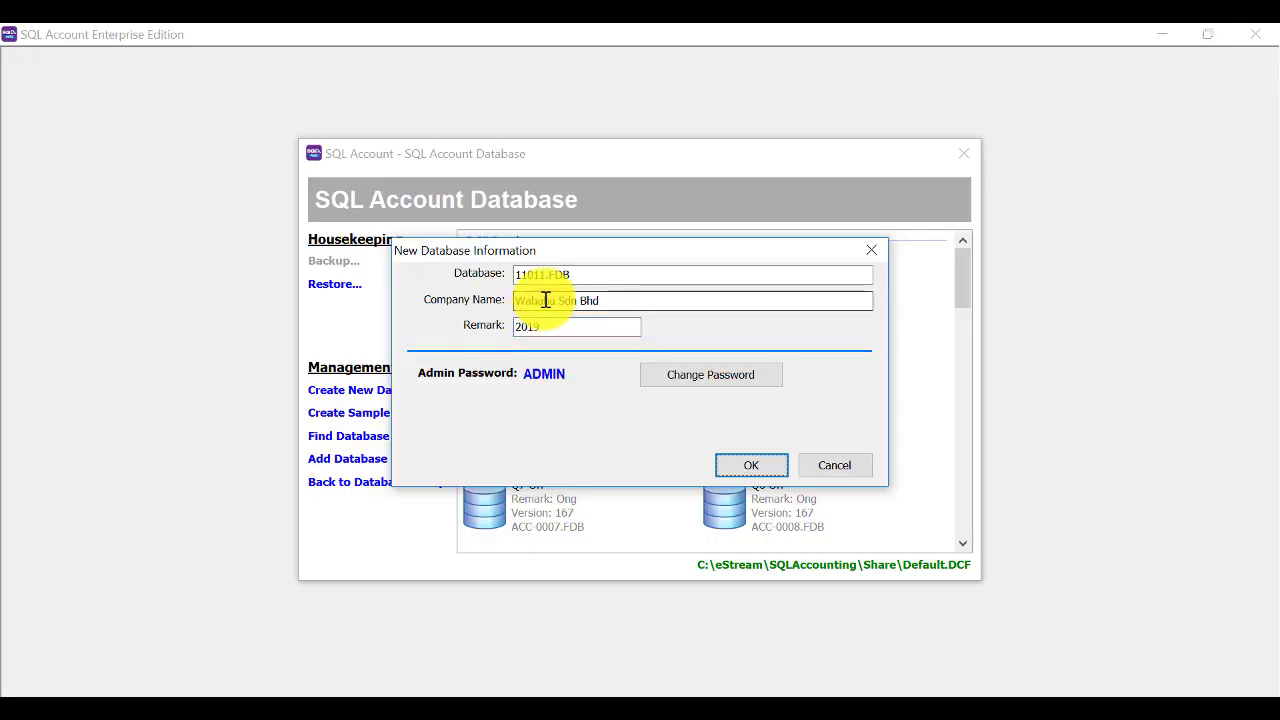
pyautogui.click(750, 463)
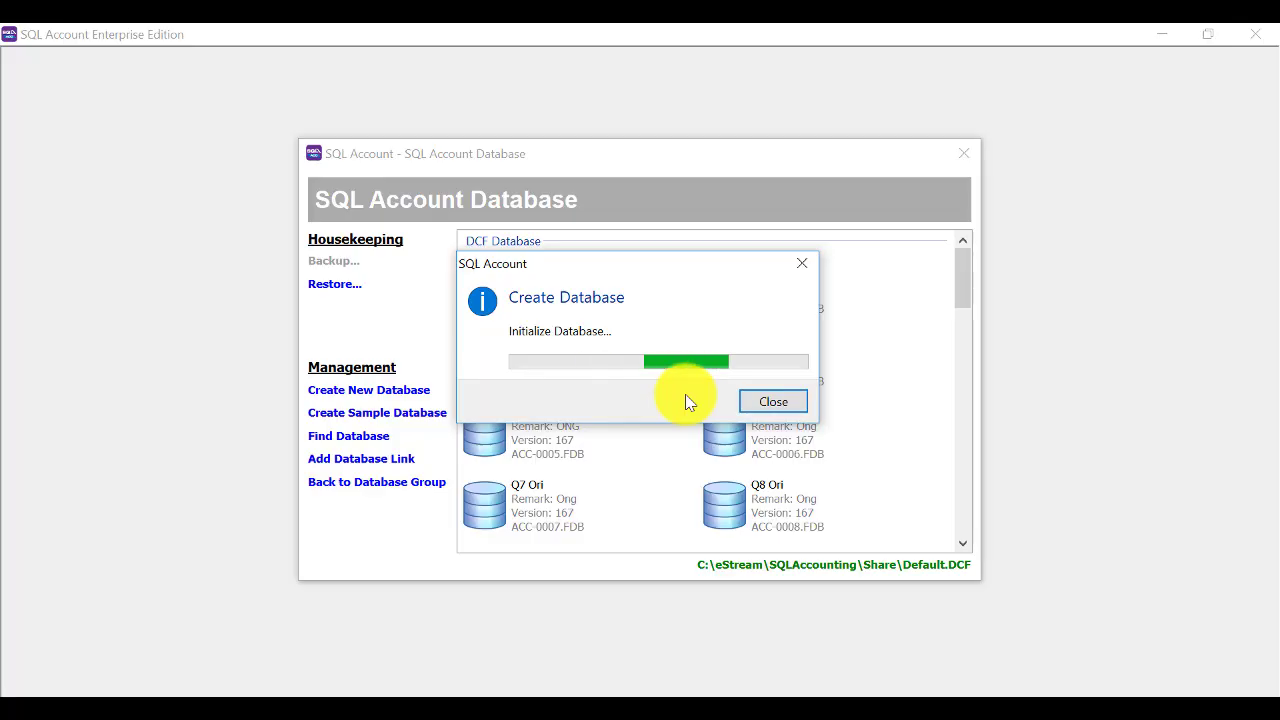
# Open the Wahaha Sdn Bhd database from the list and log in with the admin password.
pyautogui.scroll(-5, 696, 505)
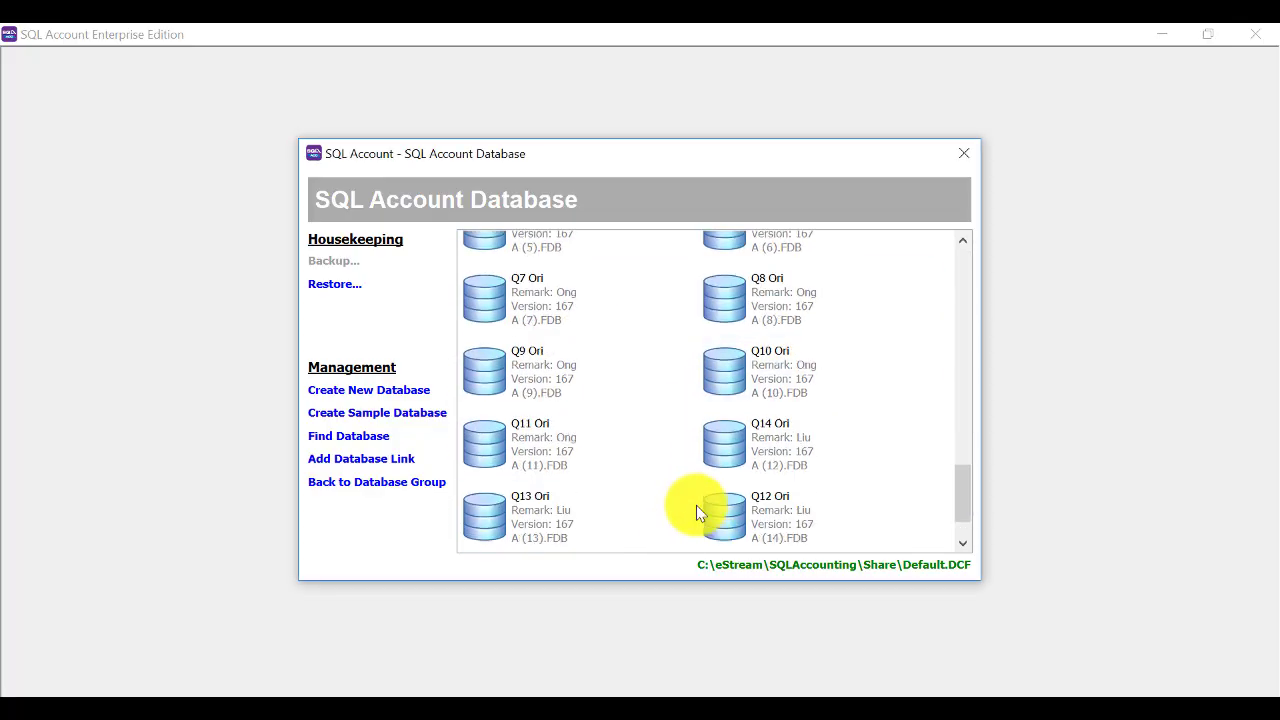
pyautogui.doubleClick(566, 516)
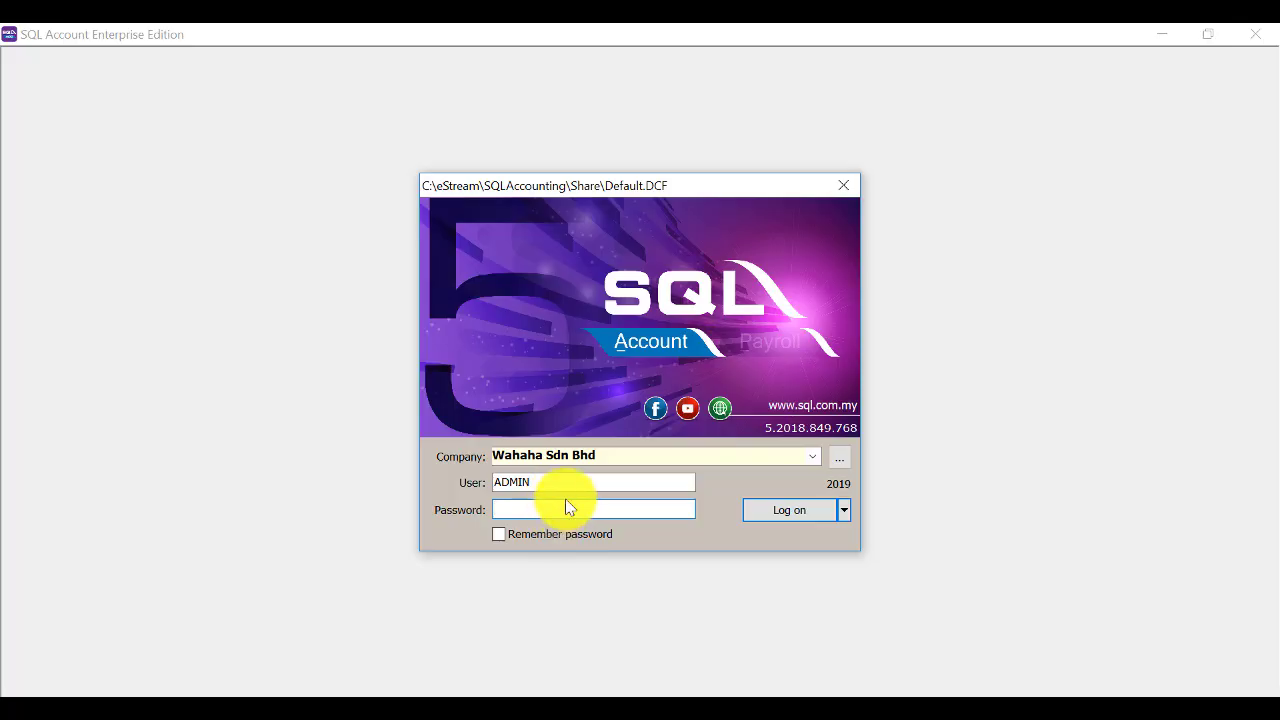
pyautogui.write('ADMI')
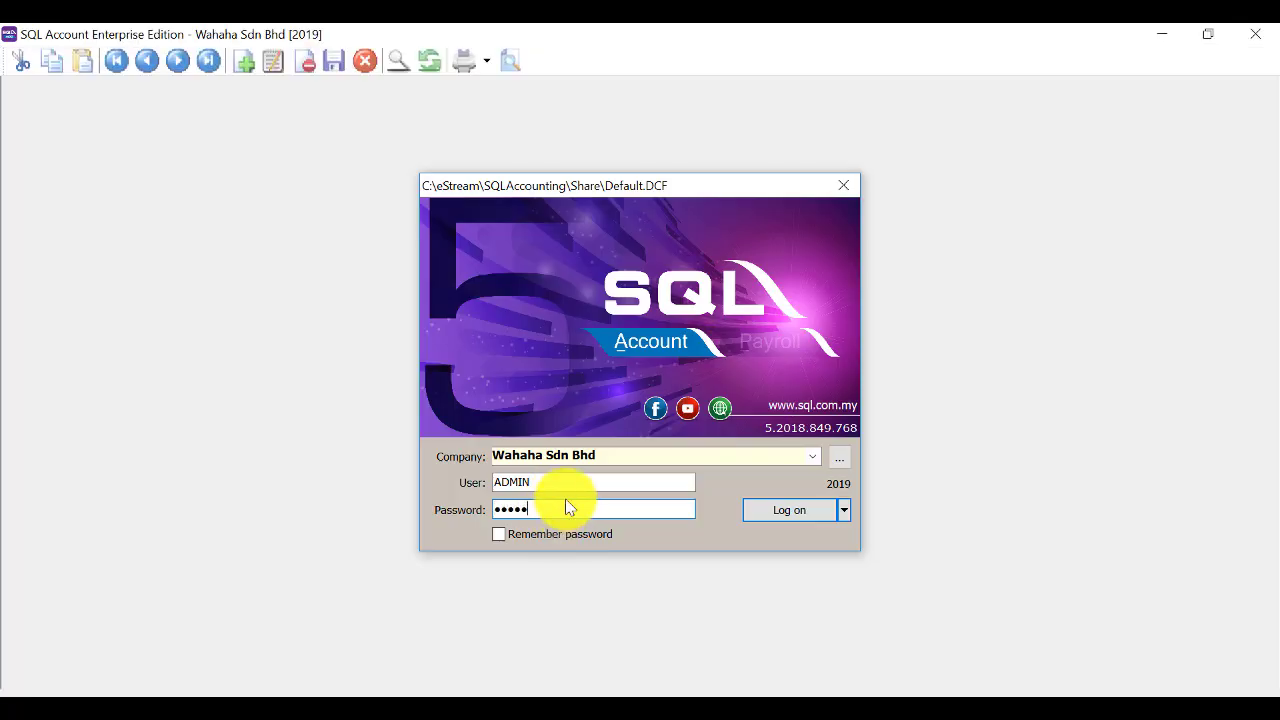
pyautogui.write('N')
pyautogui.press('Return')
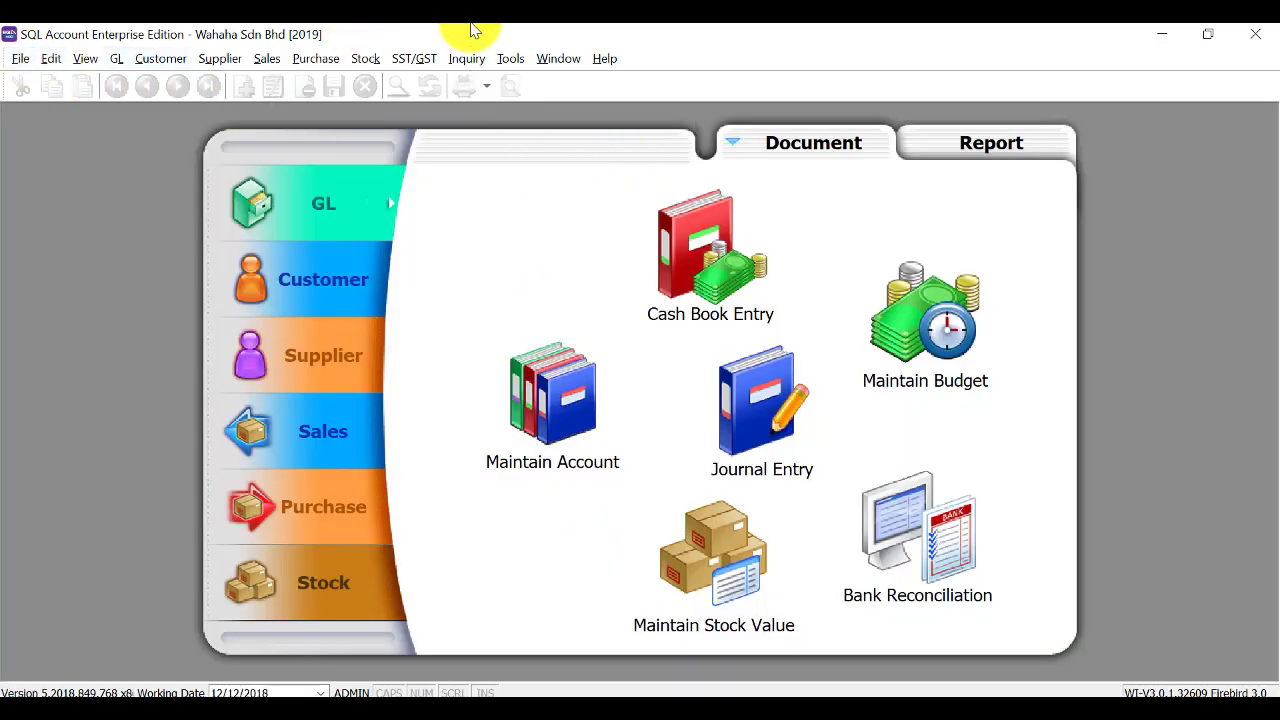
# In Options > General Ledger, set Financial Start Period and System Conversion Date to 1/1/2019.
pyautogui.click(503, 62)
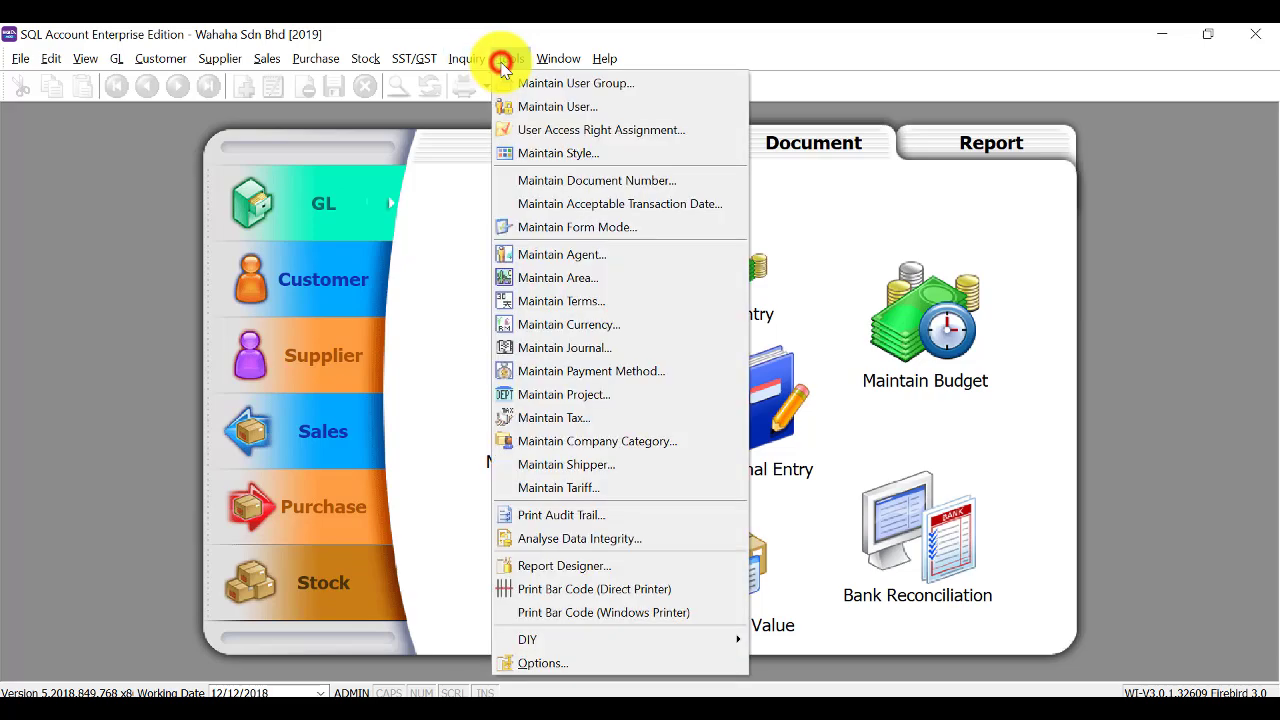
pyautogui.click(587, 660)
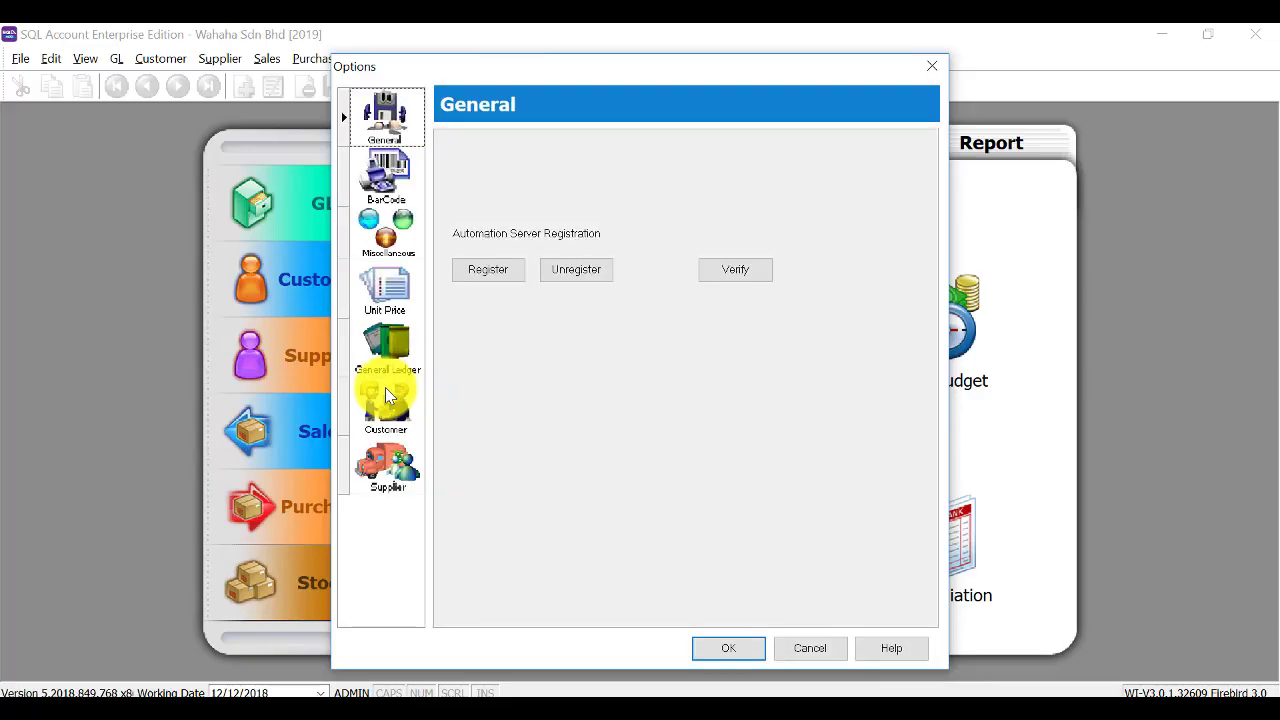
pyautogui.click(387, 348)
pyautogui.click(633, 142)
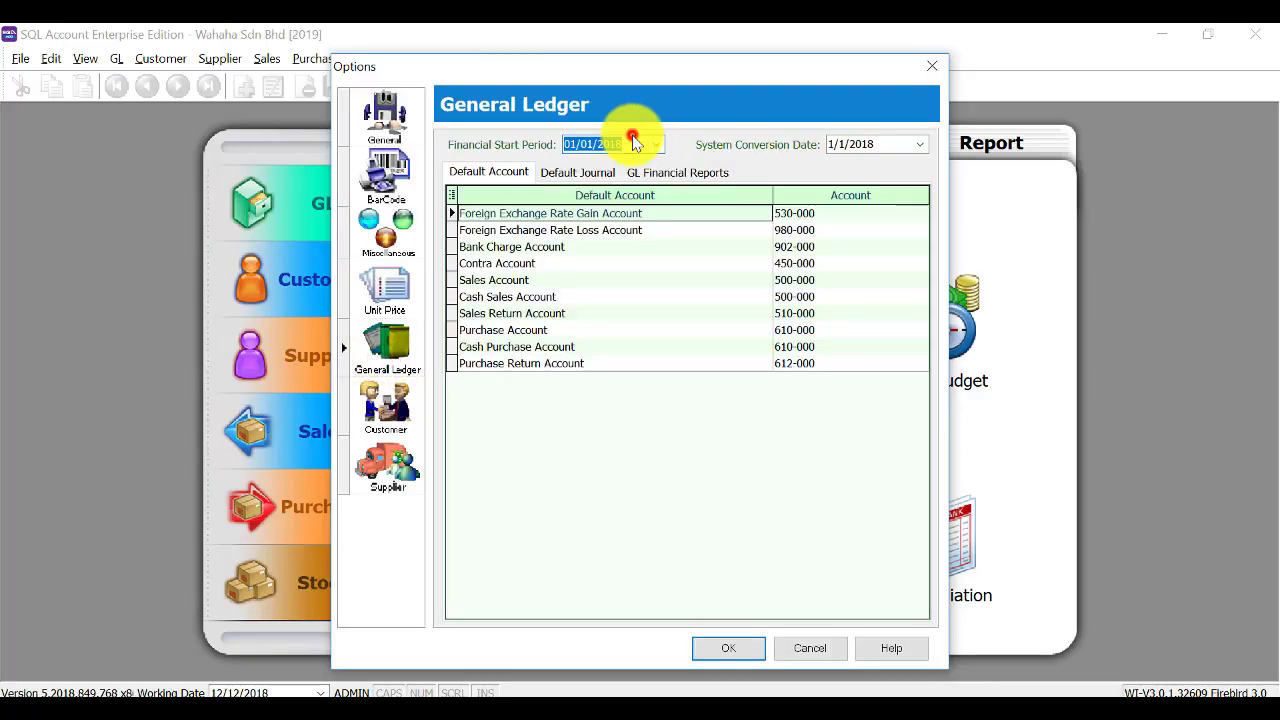
pyautogui.click(635, 144)
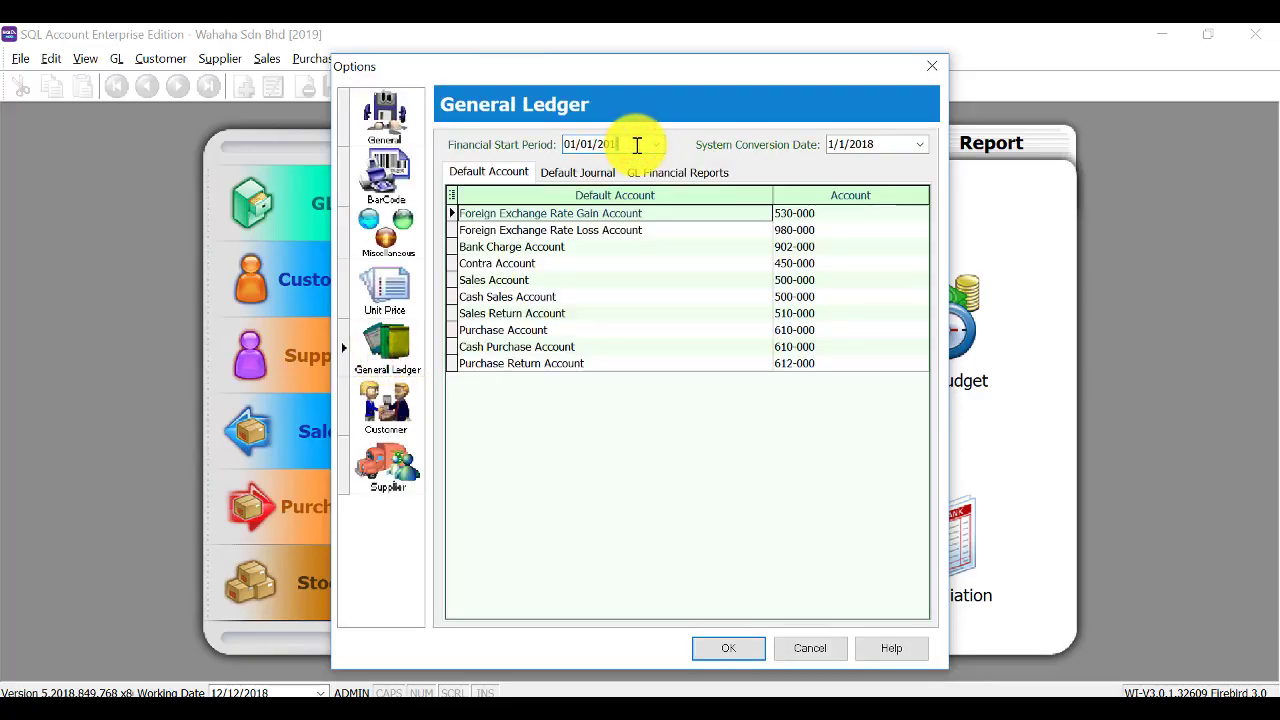
pyautogui.write('9')
pyautogui.press('Tab')
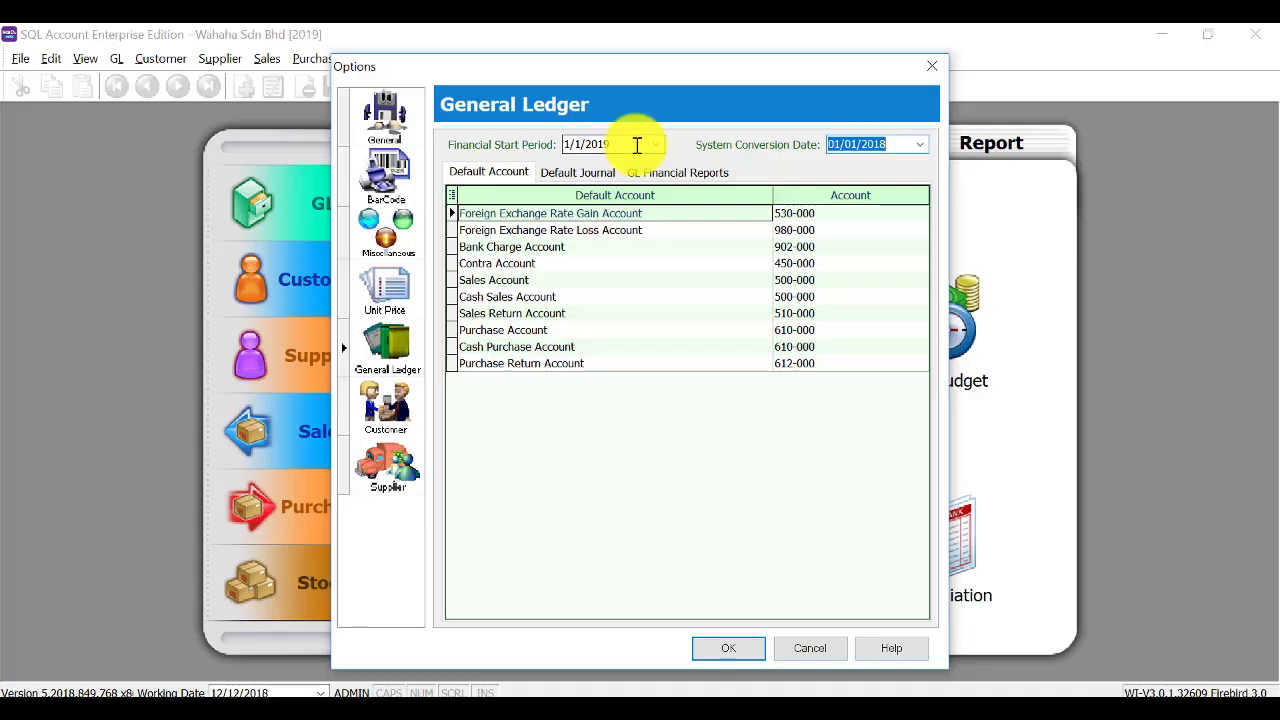
pyautogui.press('End')
pyautogui.press('BackSpace')
pyautogui.click(729, 648)
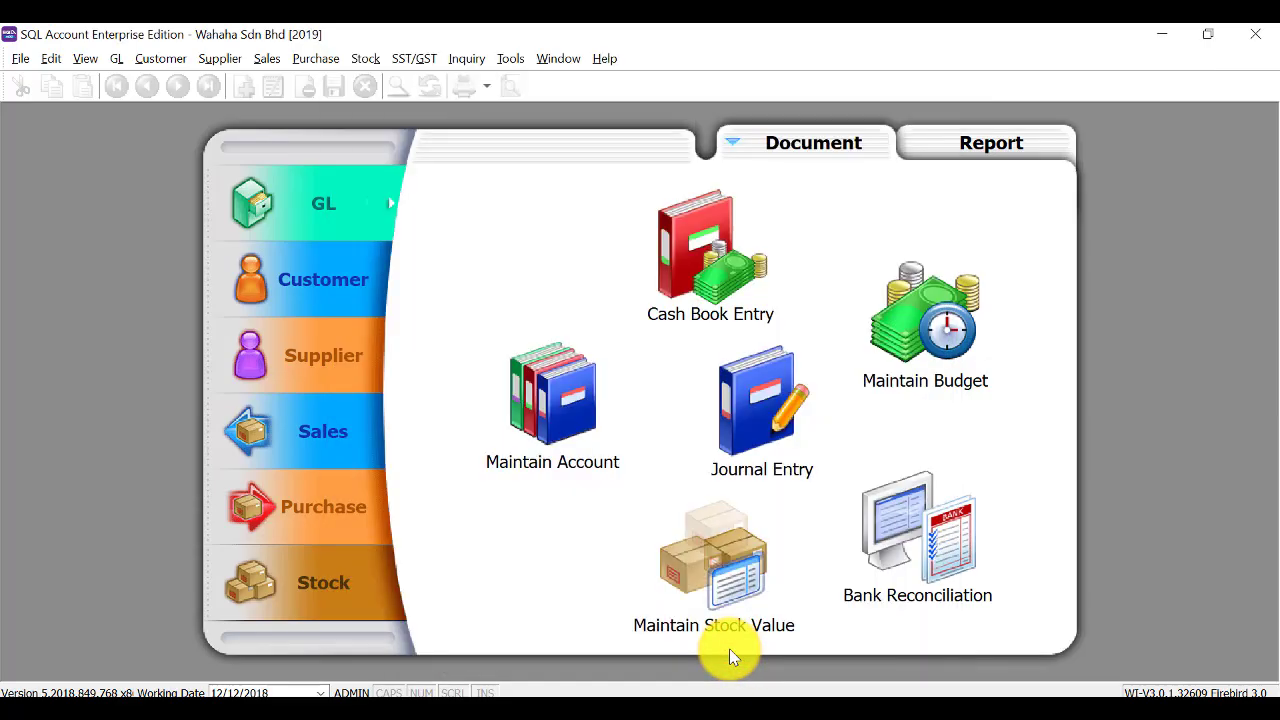
# Open the Company Profile and enter registration number 11.
pyautogui.click(15, 58)
pyautogui.click(40, 130)
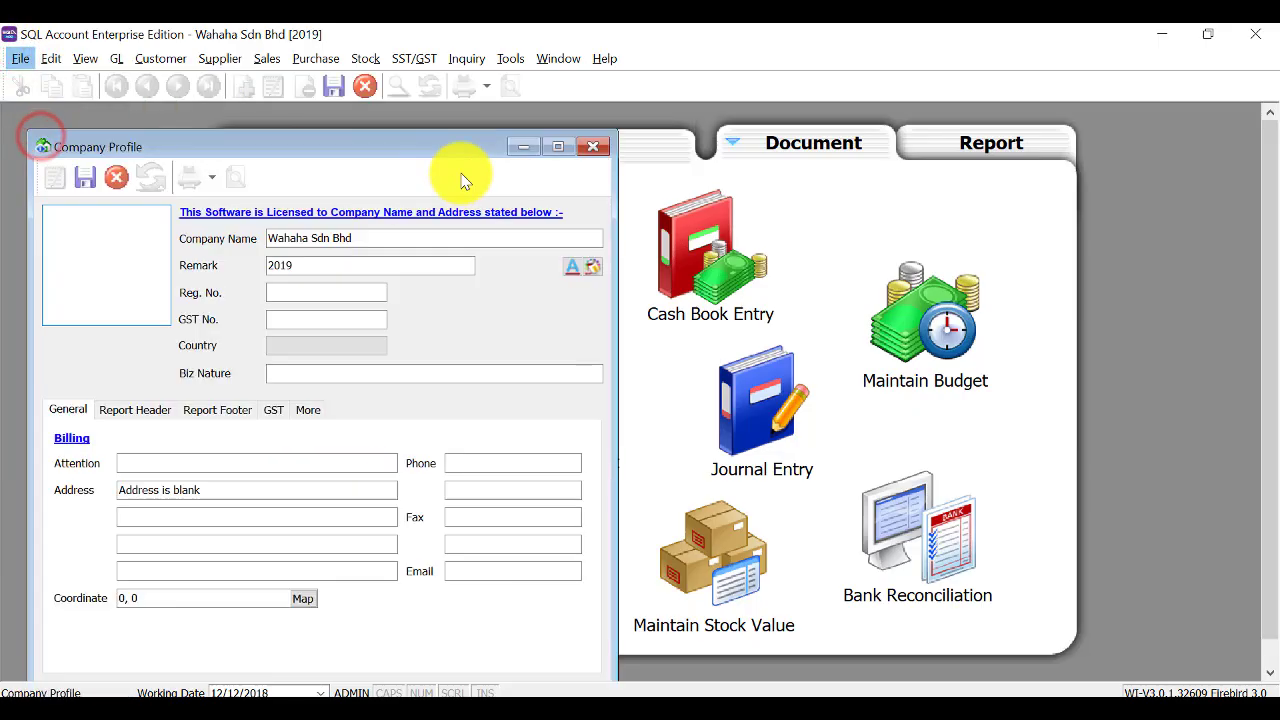
pyautogui.click(288, 295)
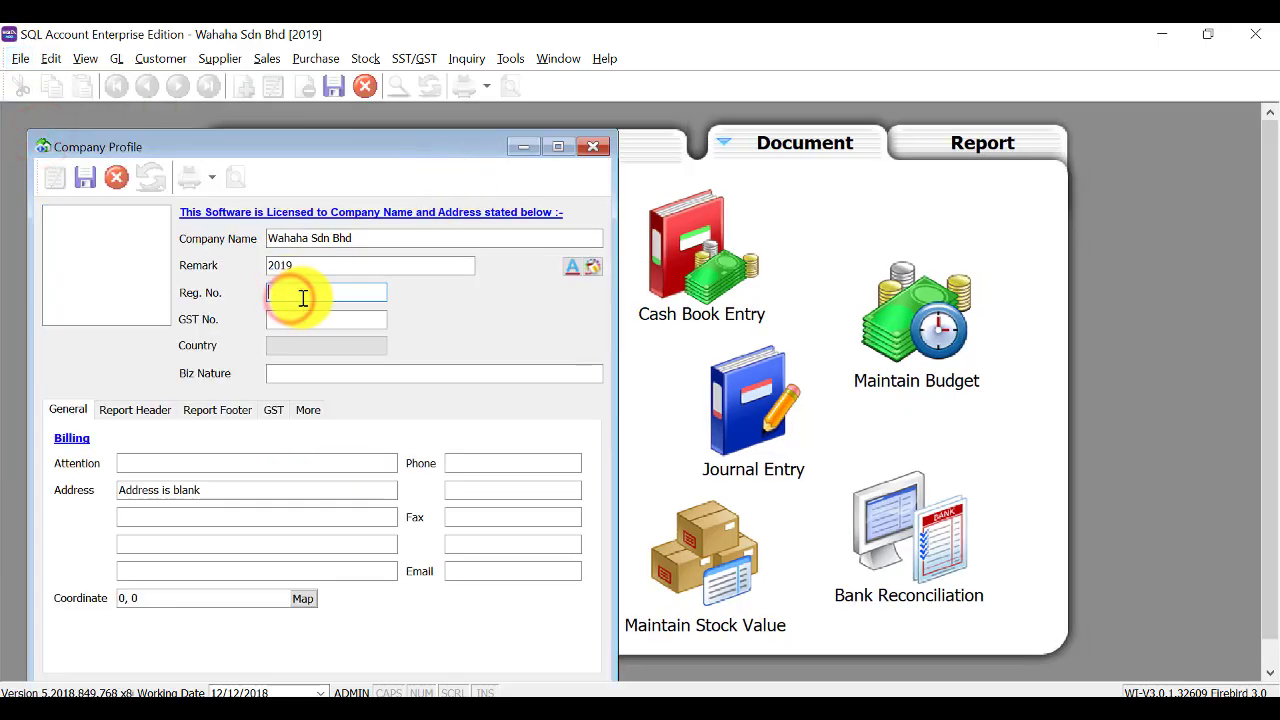
pyautogui.write('11011')
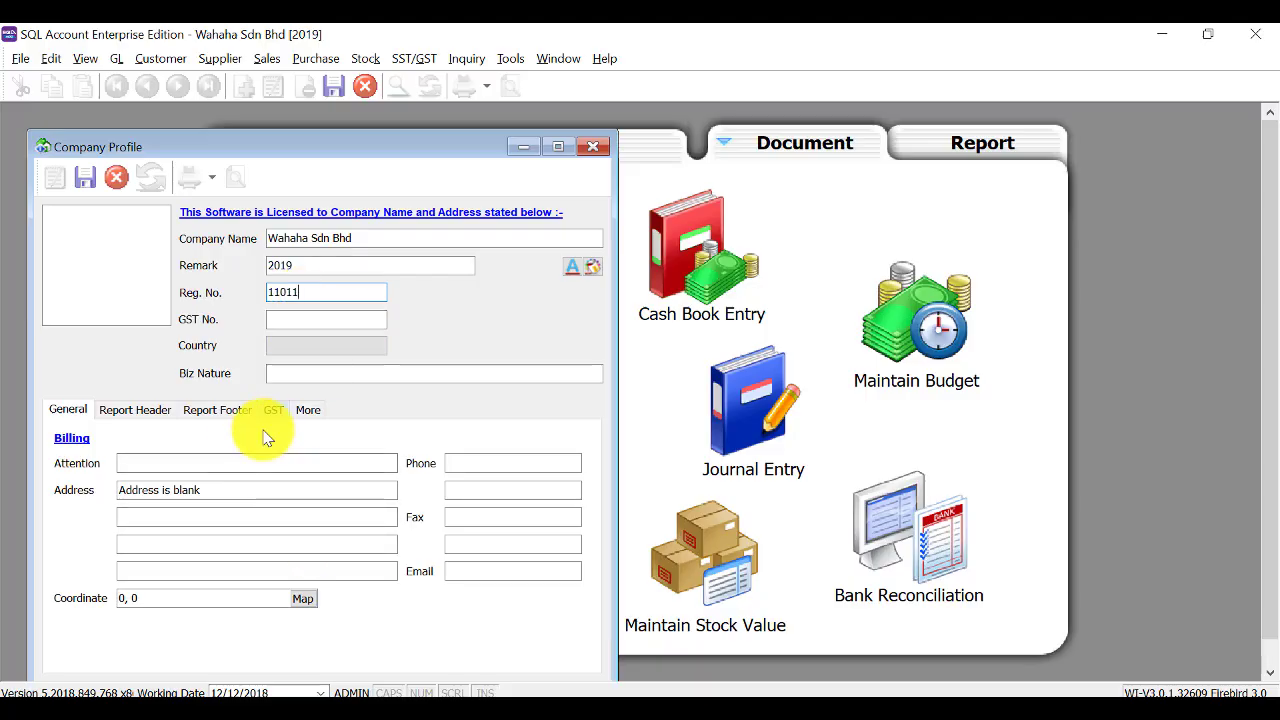
# Fill in the attention contact and the two-line company address.
pyautogui.click(231, 462)
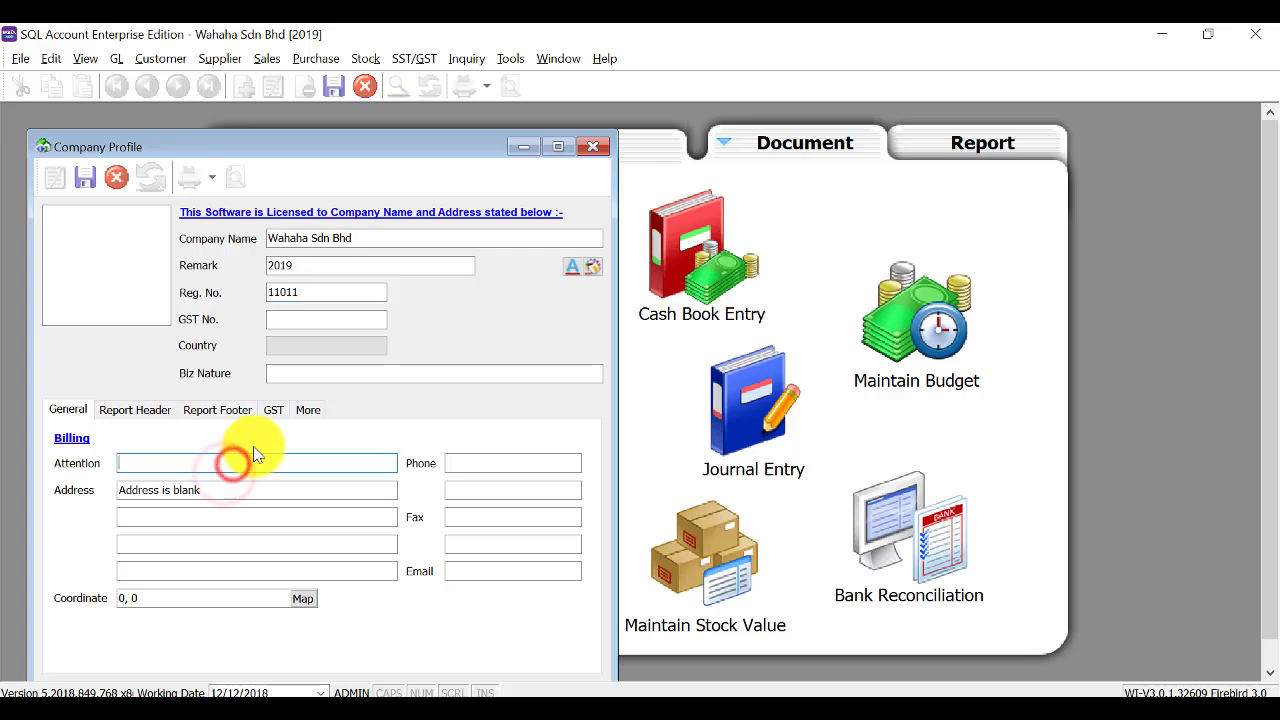
pyautogui.write('Ms. ')
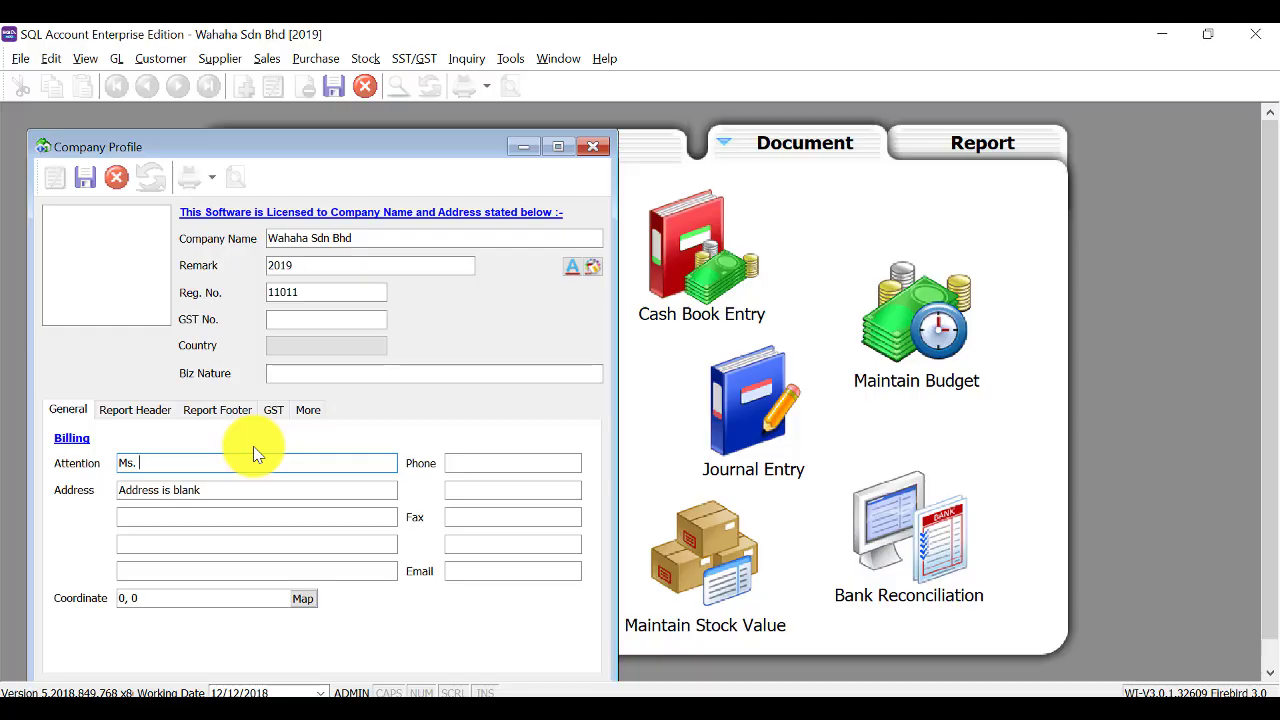
pyautogui.write('Ur name')
pyautogui.click(219, 497)
pyautogui.write('No1,')
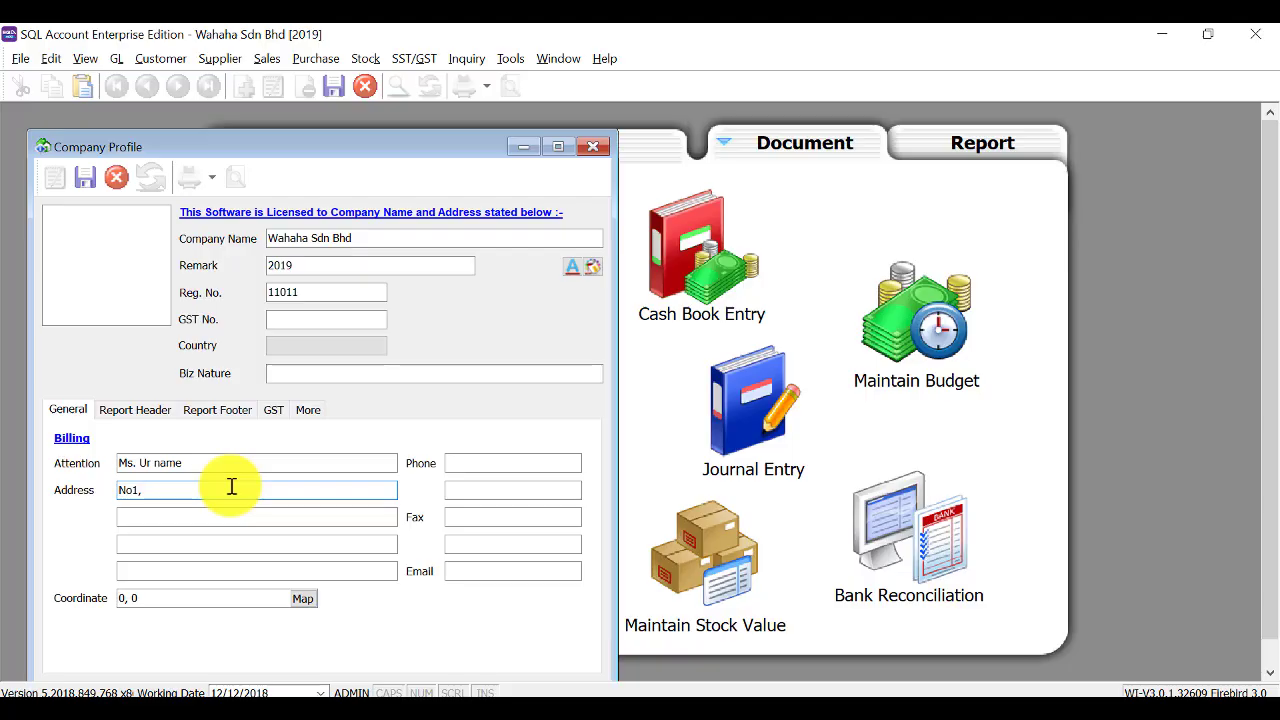
pyautogui.click(231, 493)
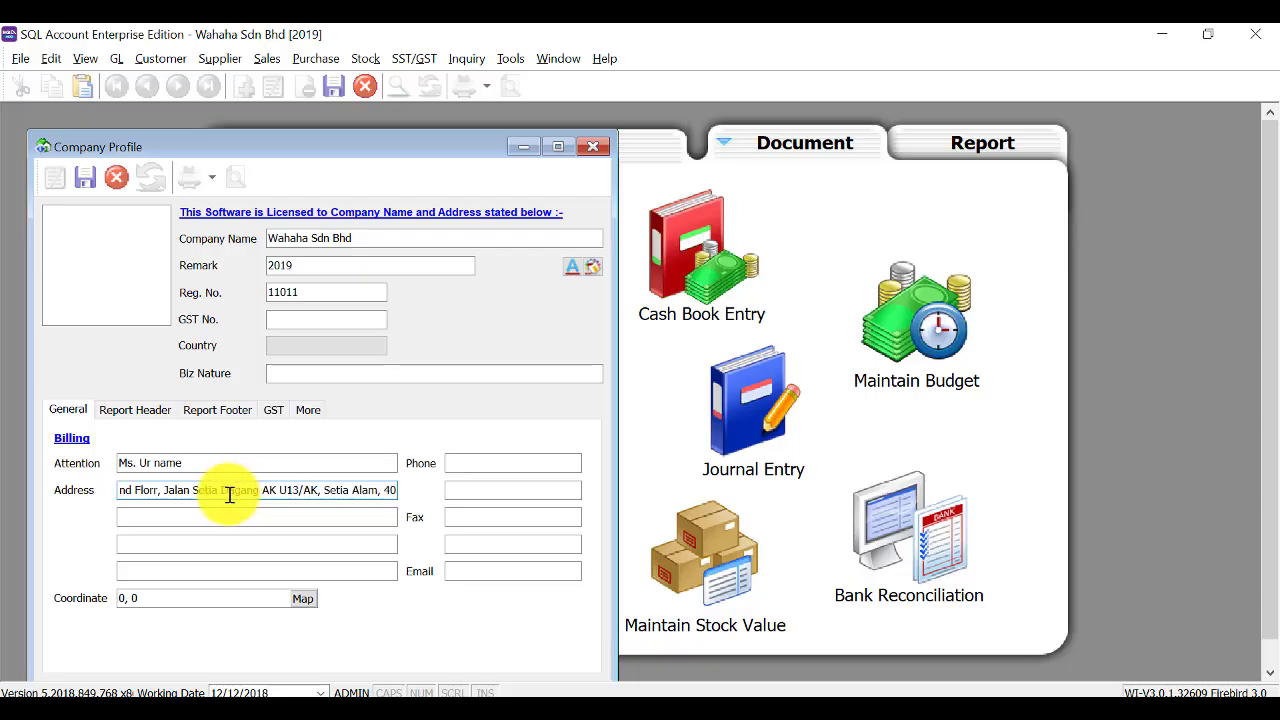
pyautogui.click(214, 514)
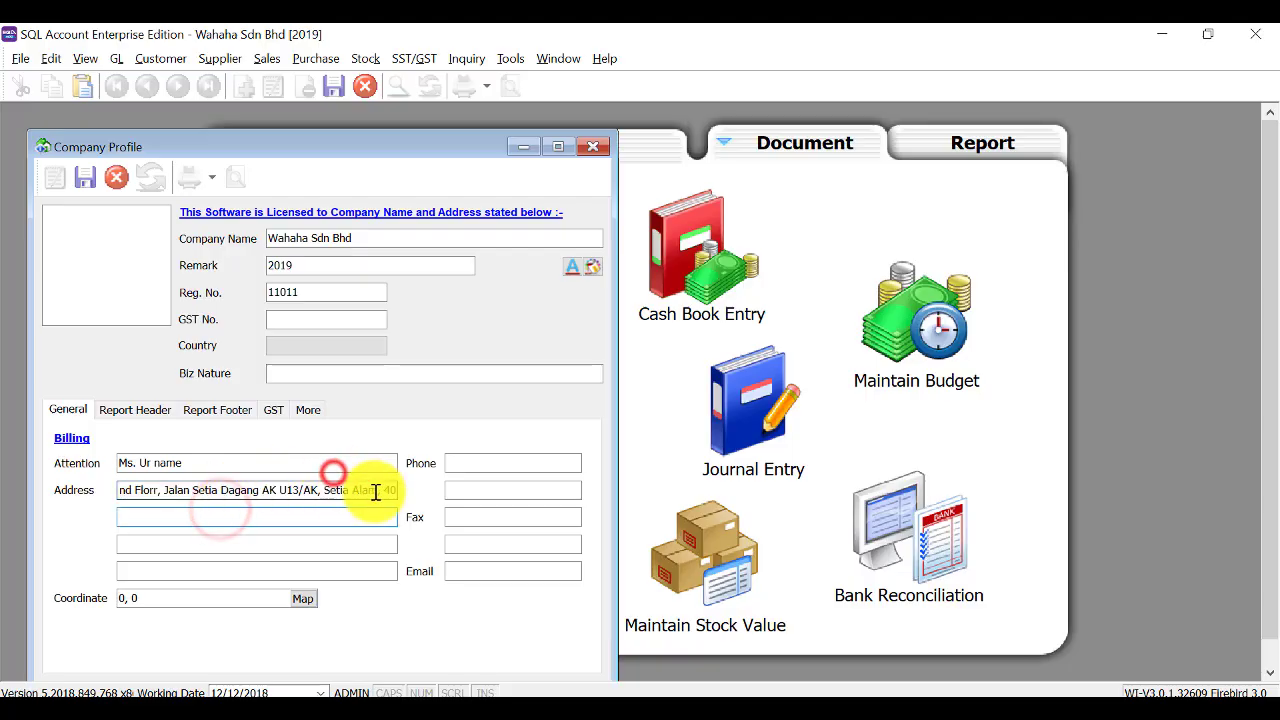
pyautogui.doubleClick(386, 490)
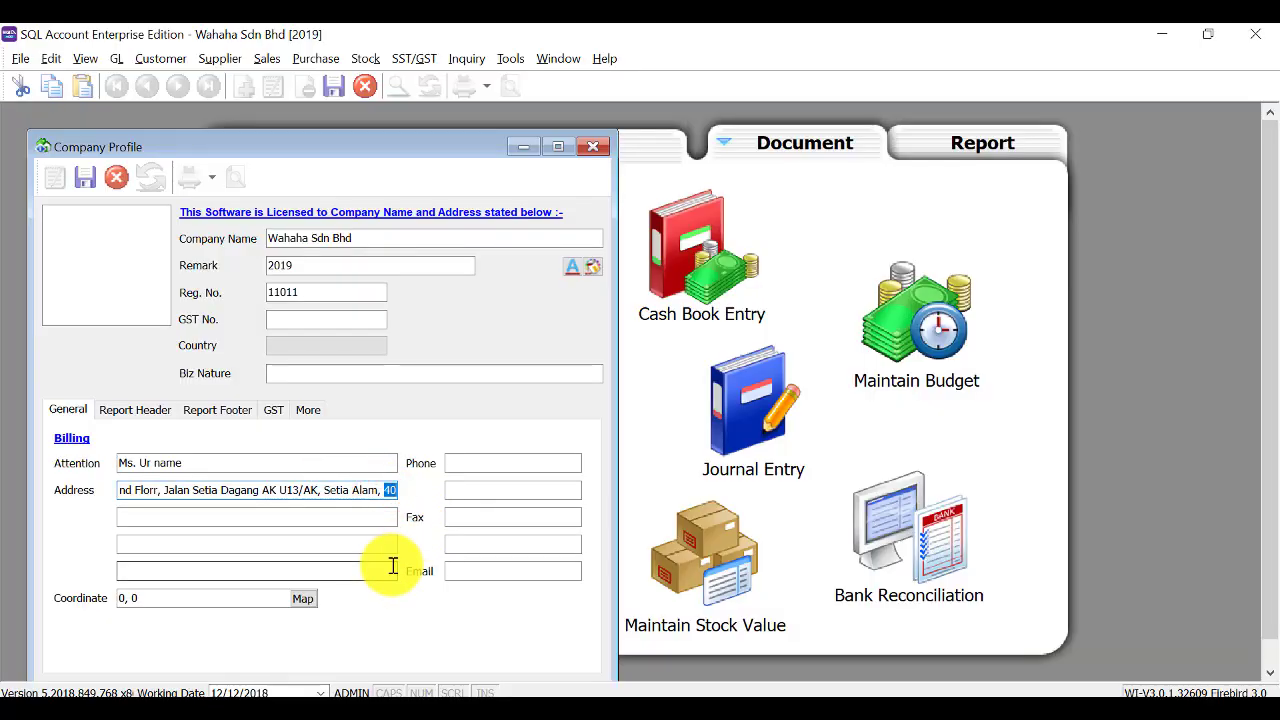
pyautogui.press('BackSpace')
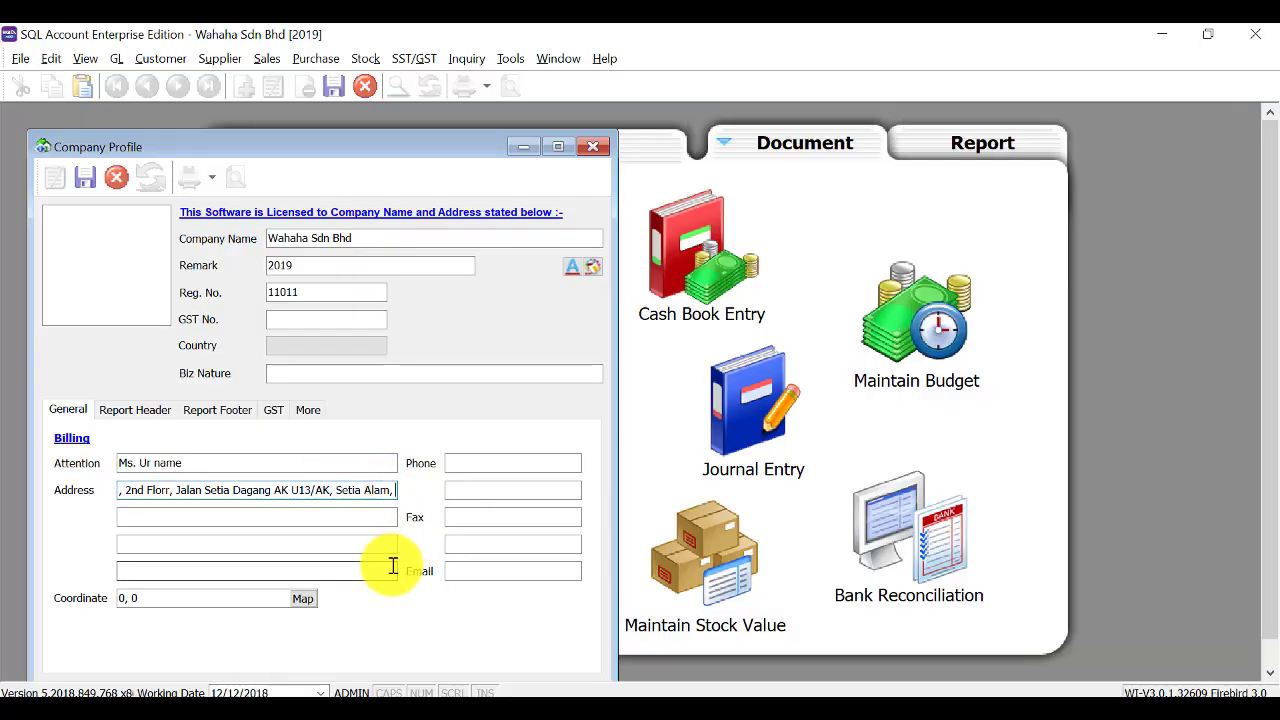
pyautogui.click(238, 514)
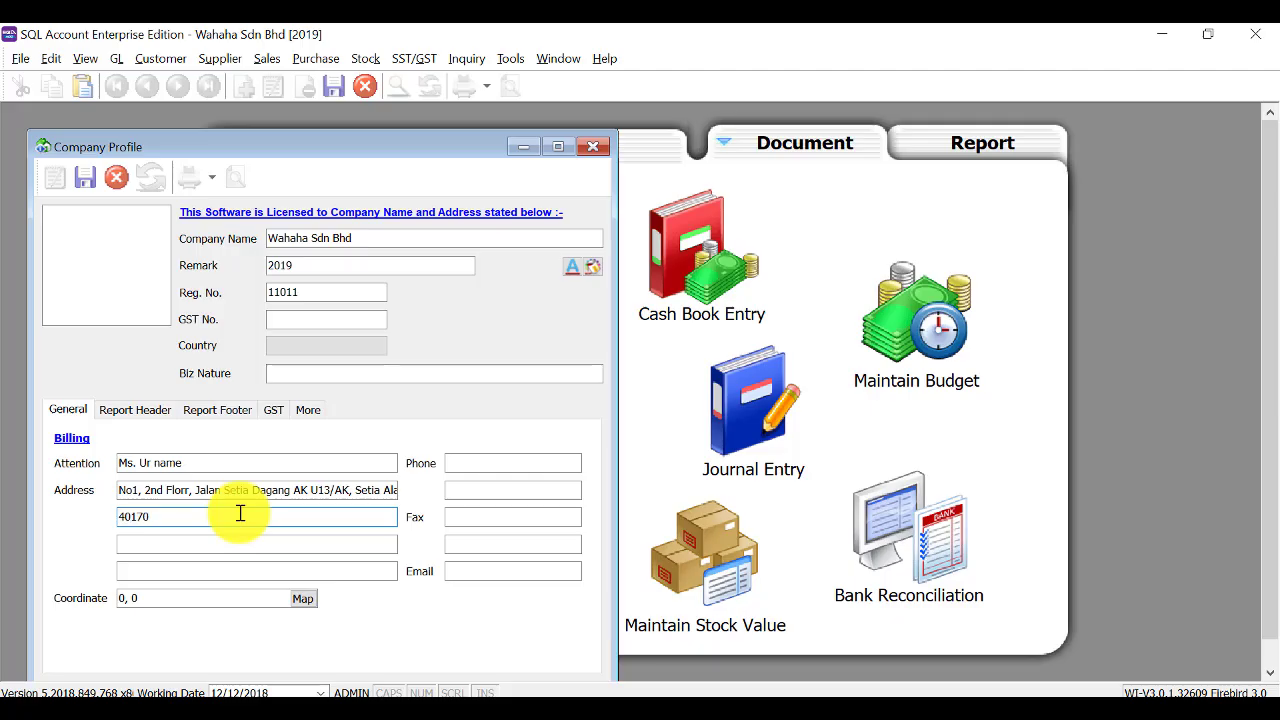
pyautogui.write('40170 Shah Alam, Selangor Malaysia')
# Enter the company's fax number and phone number.
pyautogui.click(480, 520)
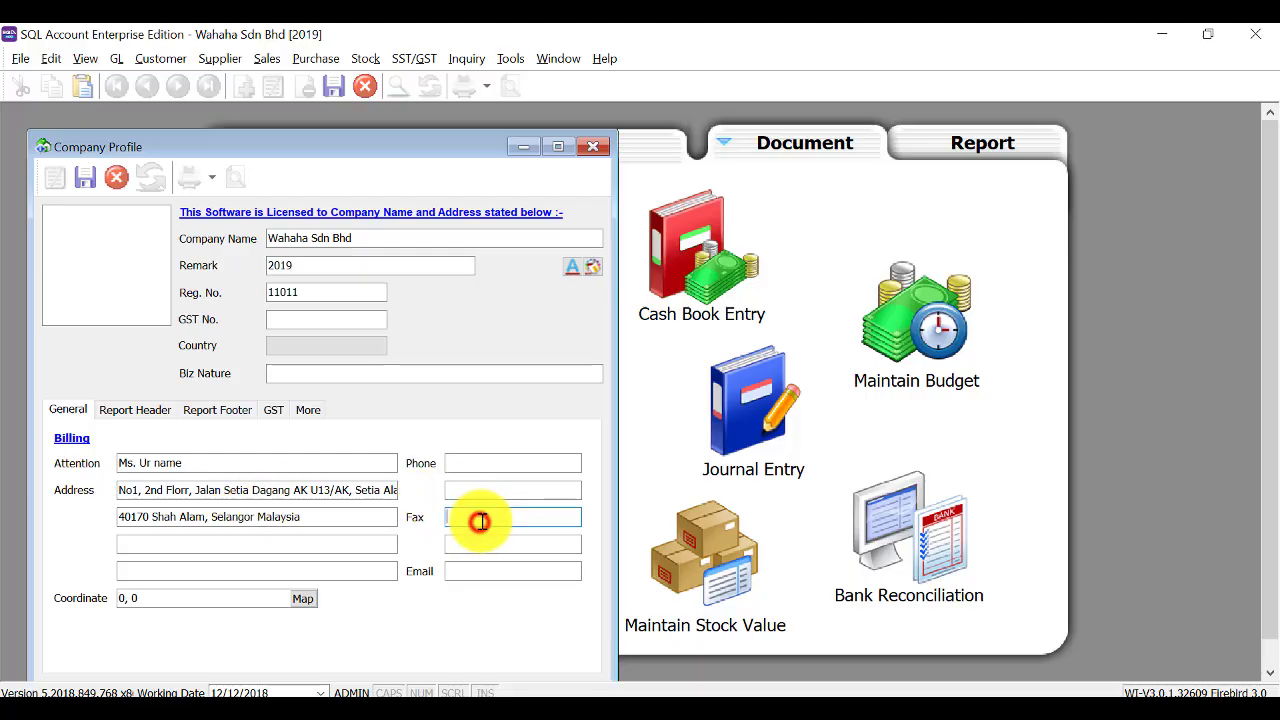
pyautogui.click(502, 465)
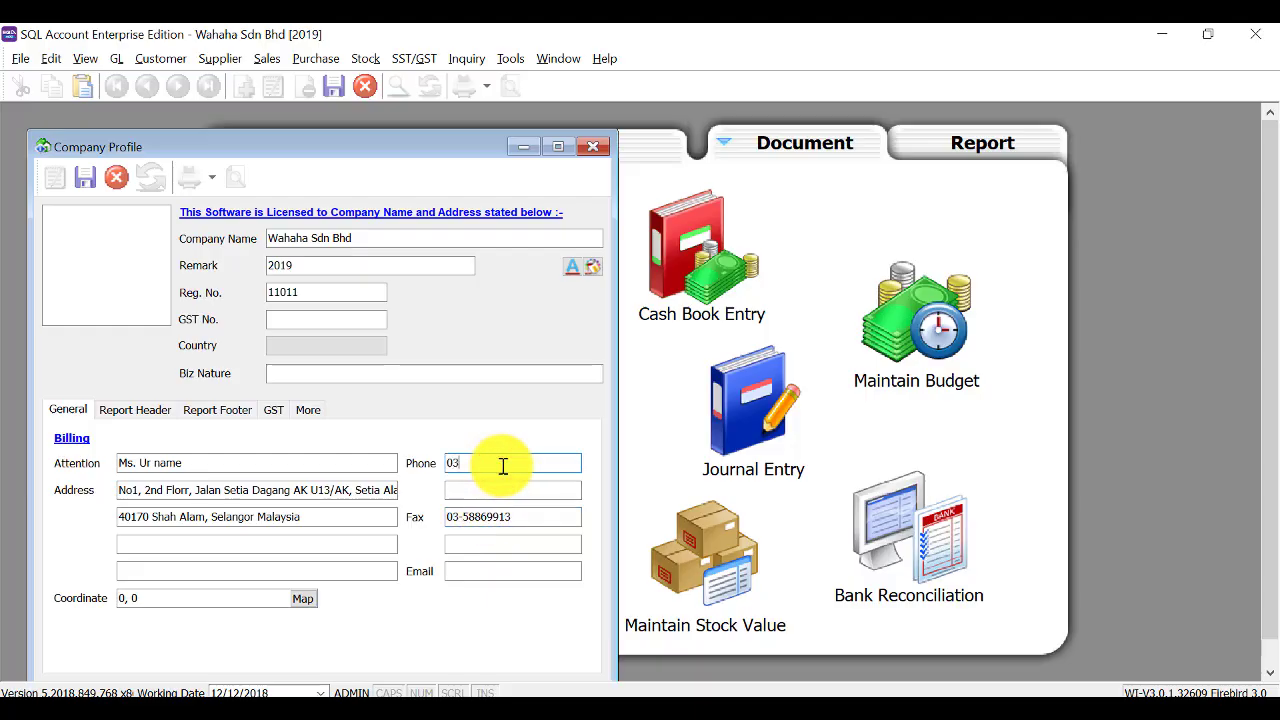
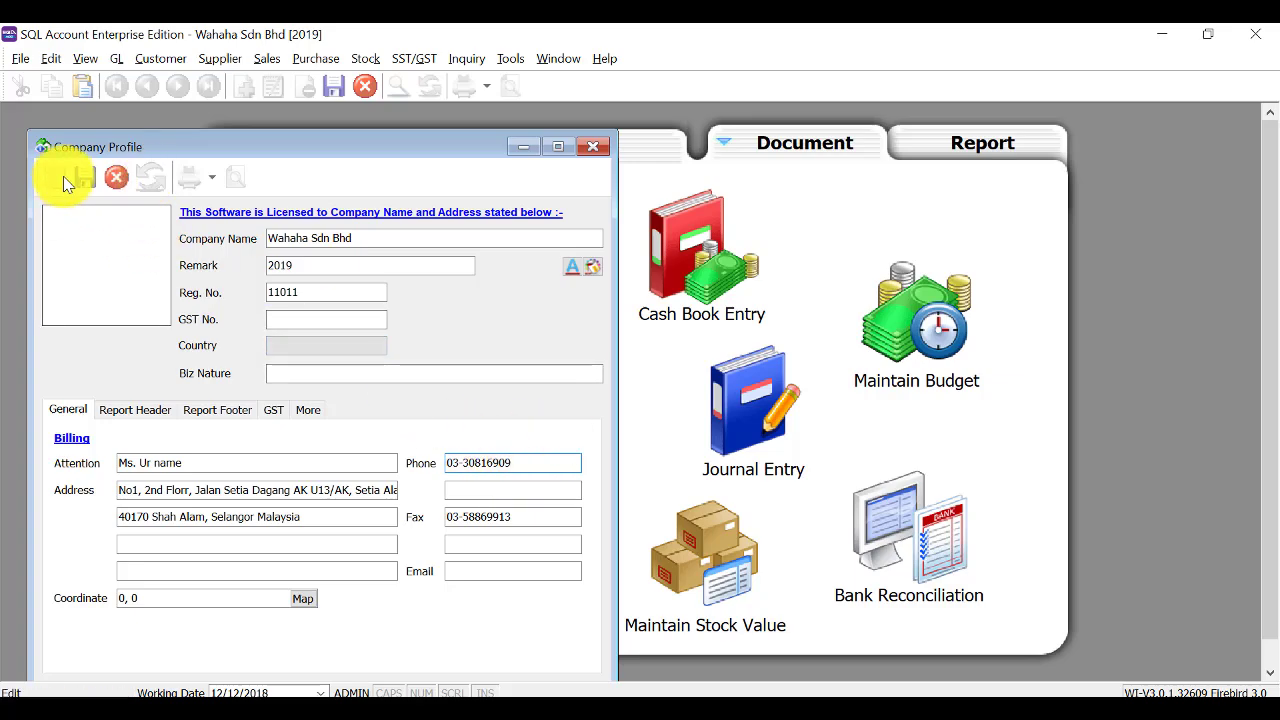
# Generate the report header via Set Report Header, then save and close the Company Profile.
pyautogui.click(133, 412)
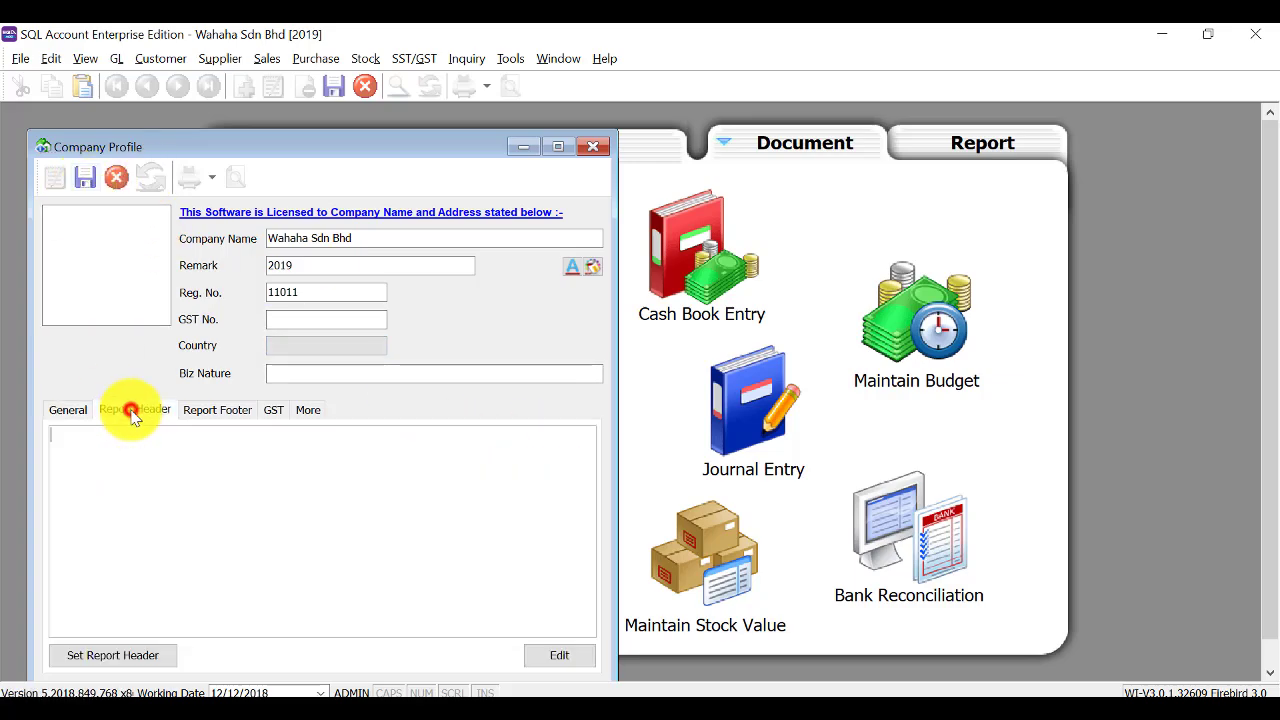
pyautogui.click(115, 656)
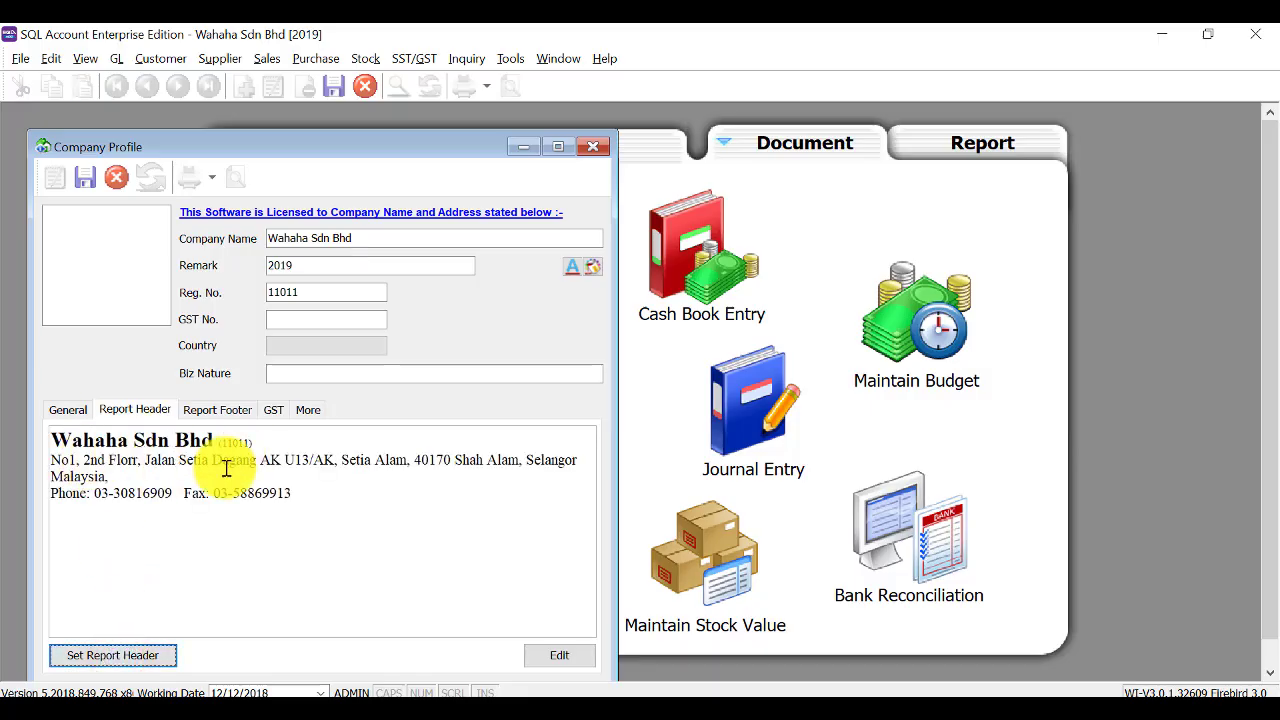
pyautogui.click(89, 182)
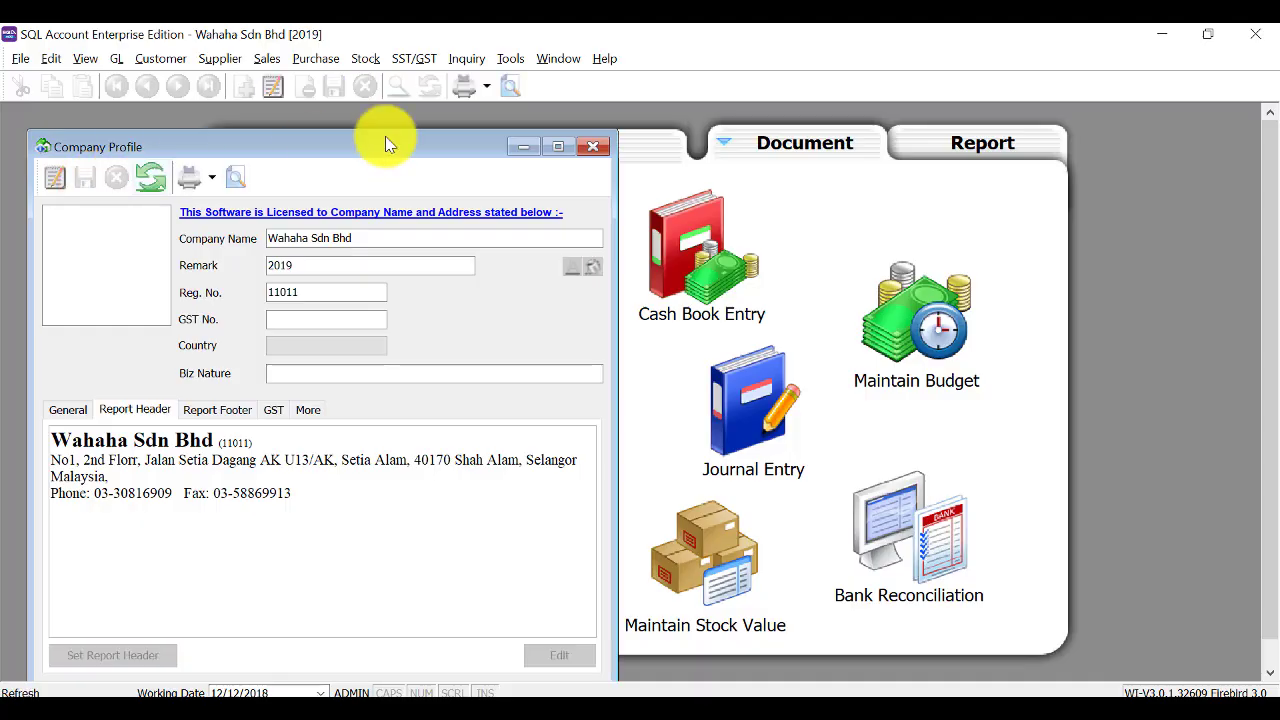
pyautogui.click(594, 147)
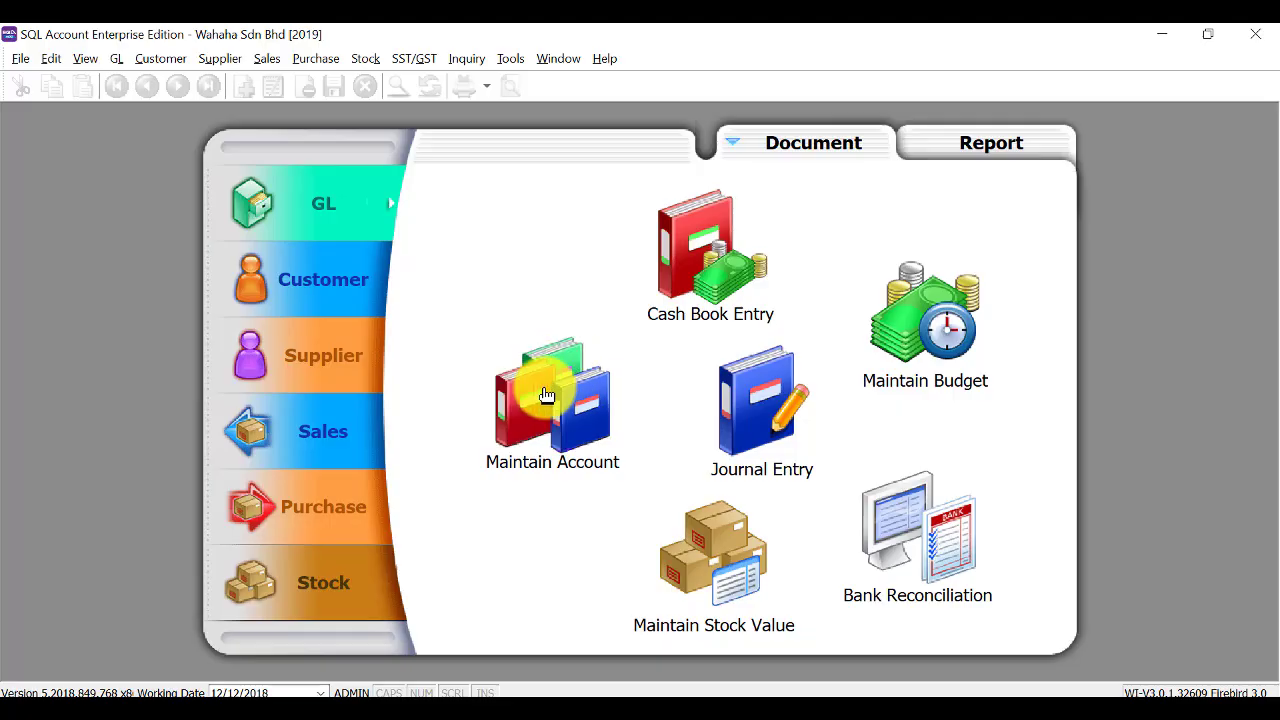
# In Maintain Account, create GL account 200-500 with description 'Computer'.
pyautogui.click(546, 395)
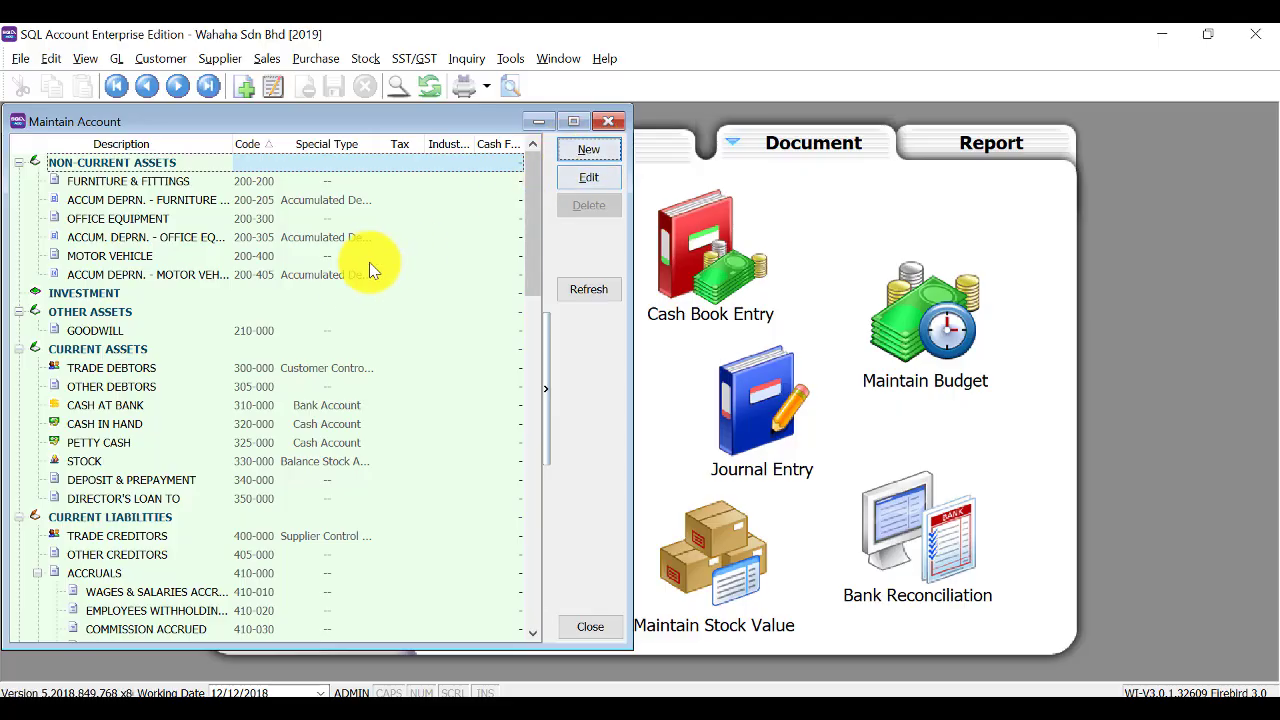
pyautogui.click(583, 150)
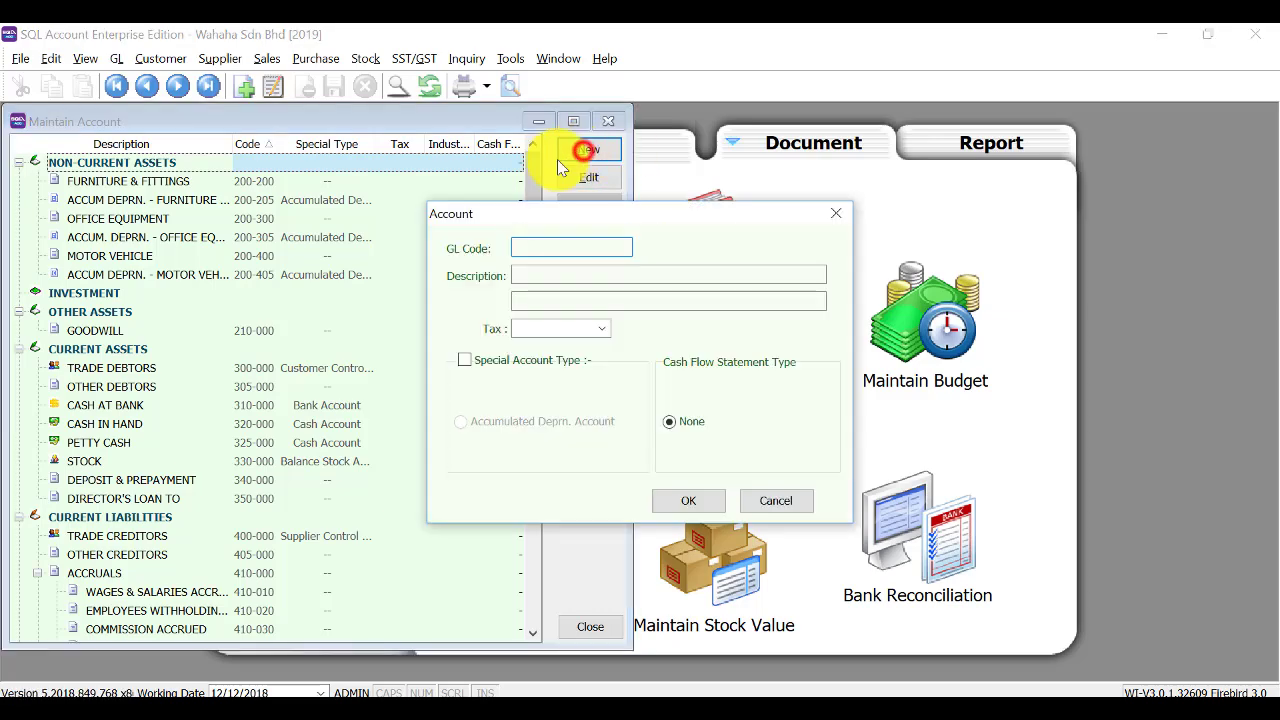
pyautogui.click(580, 247)
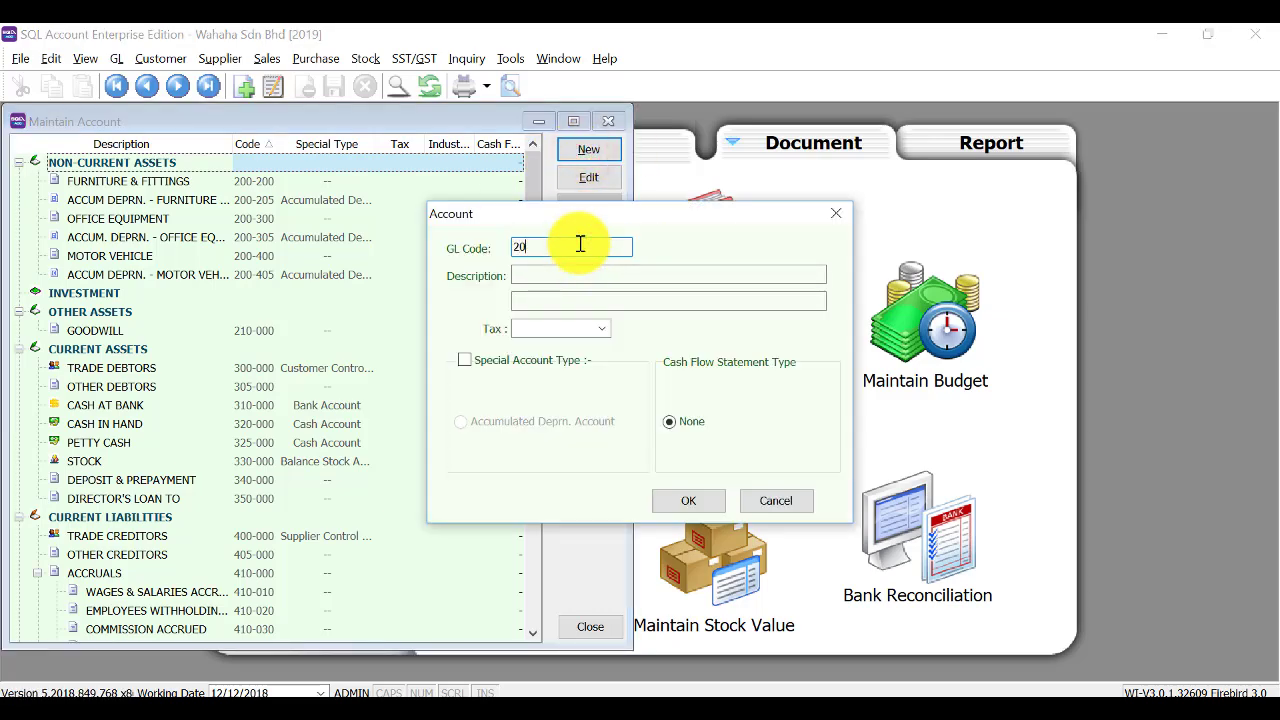
pyautogui.write('200-500')
pyautogui.press('Tab')
pyautogui.write('Computer')
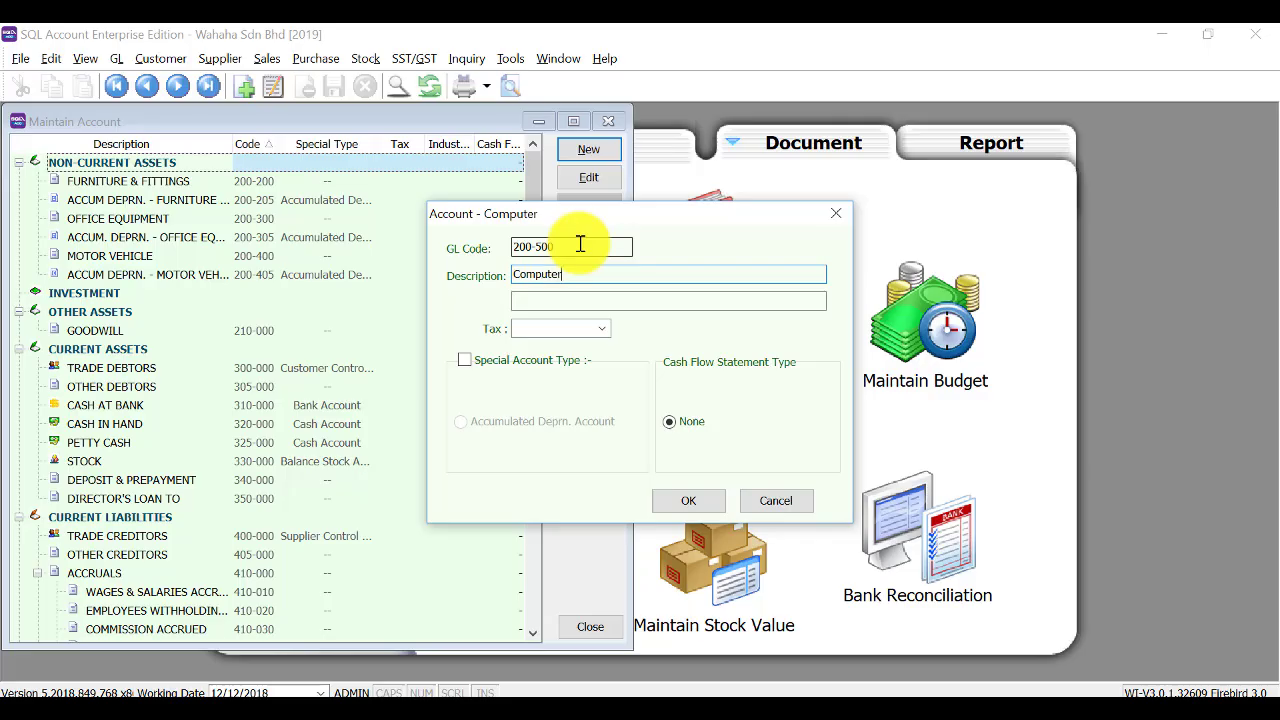
pyautogui.press('Tab')
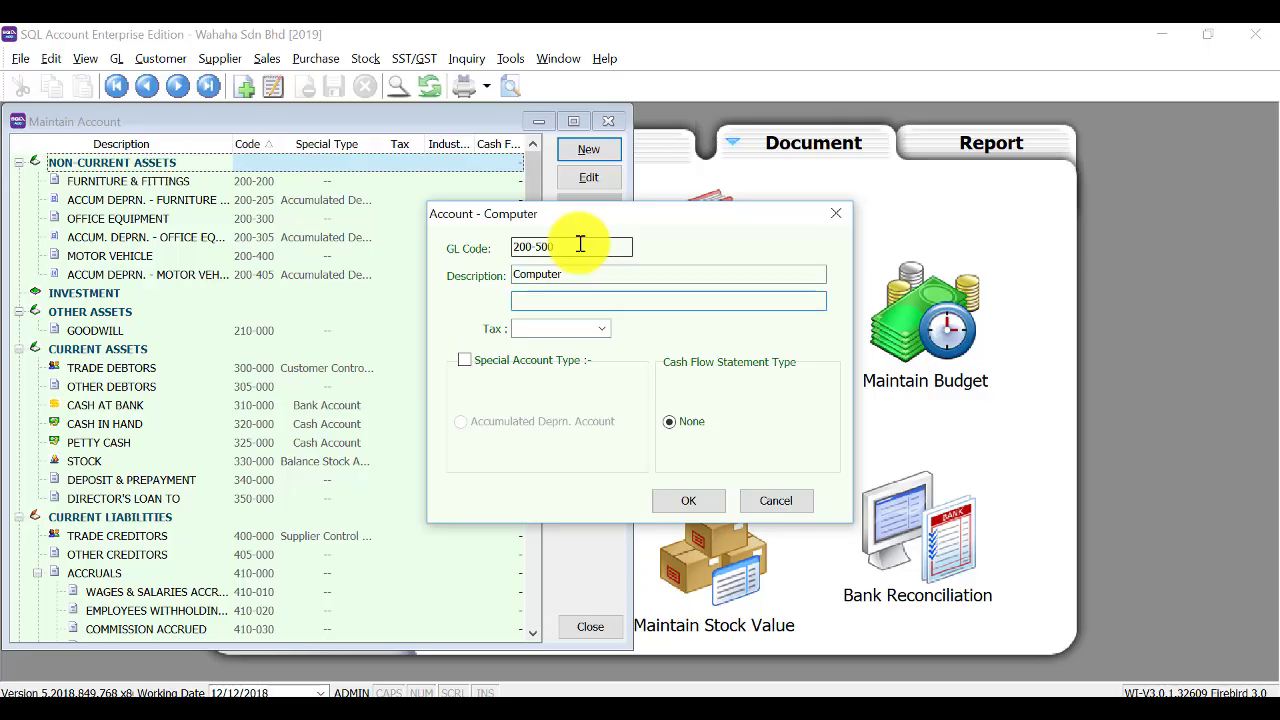
pyautogui.click(688, 500)
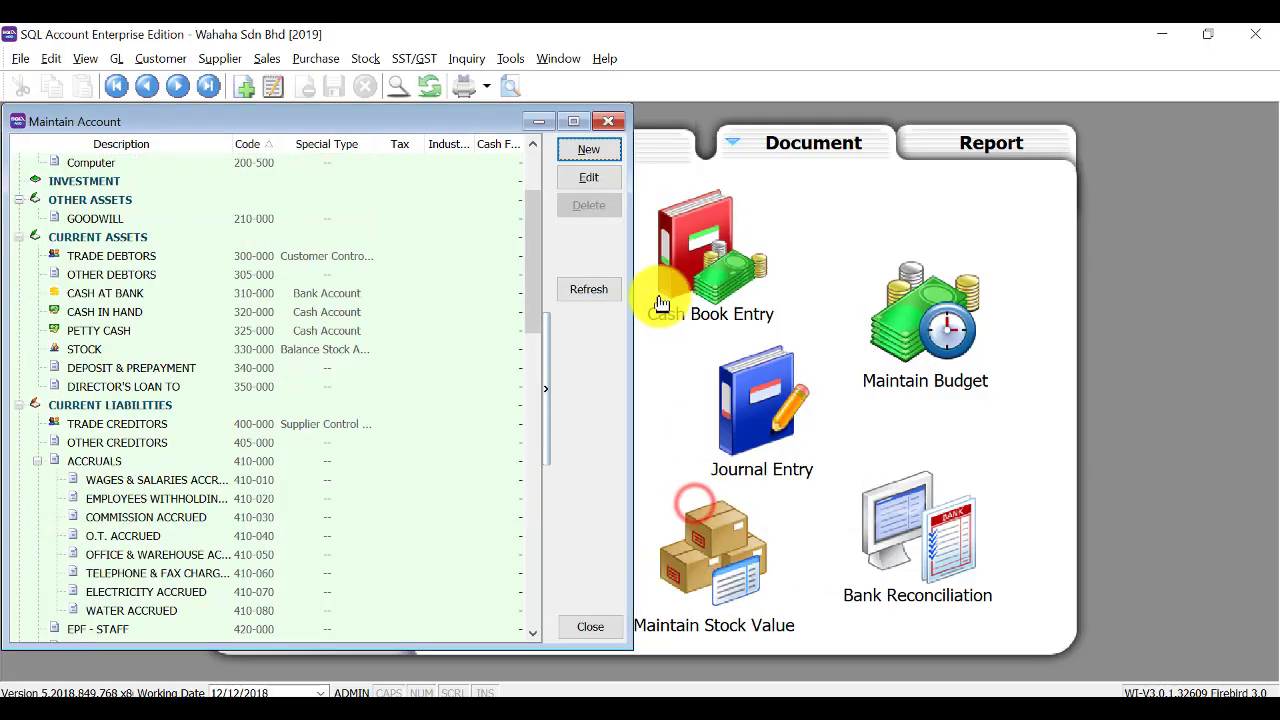
# Add account 200-505 'Accum deper- Computer' typed as an Accumulated Depreciation account.
pyautogui.click(586, 151)
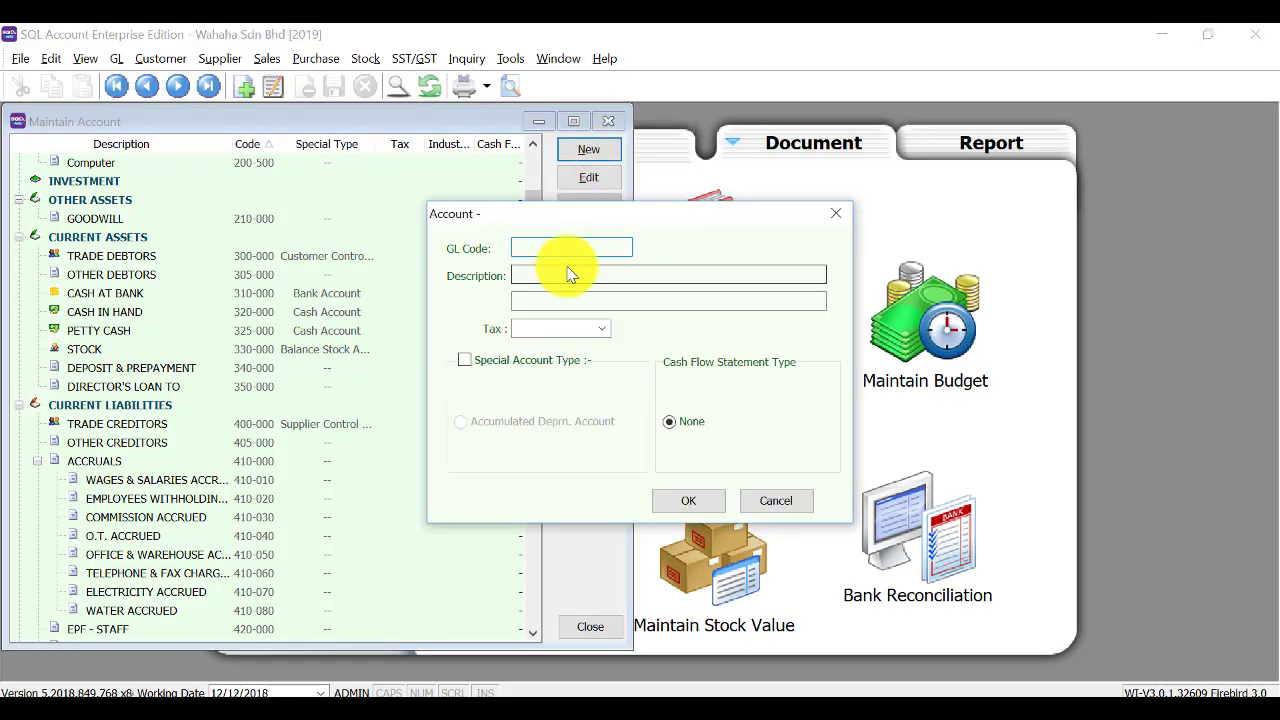
pyautogui.write('200-505')
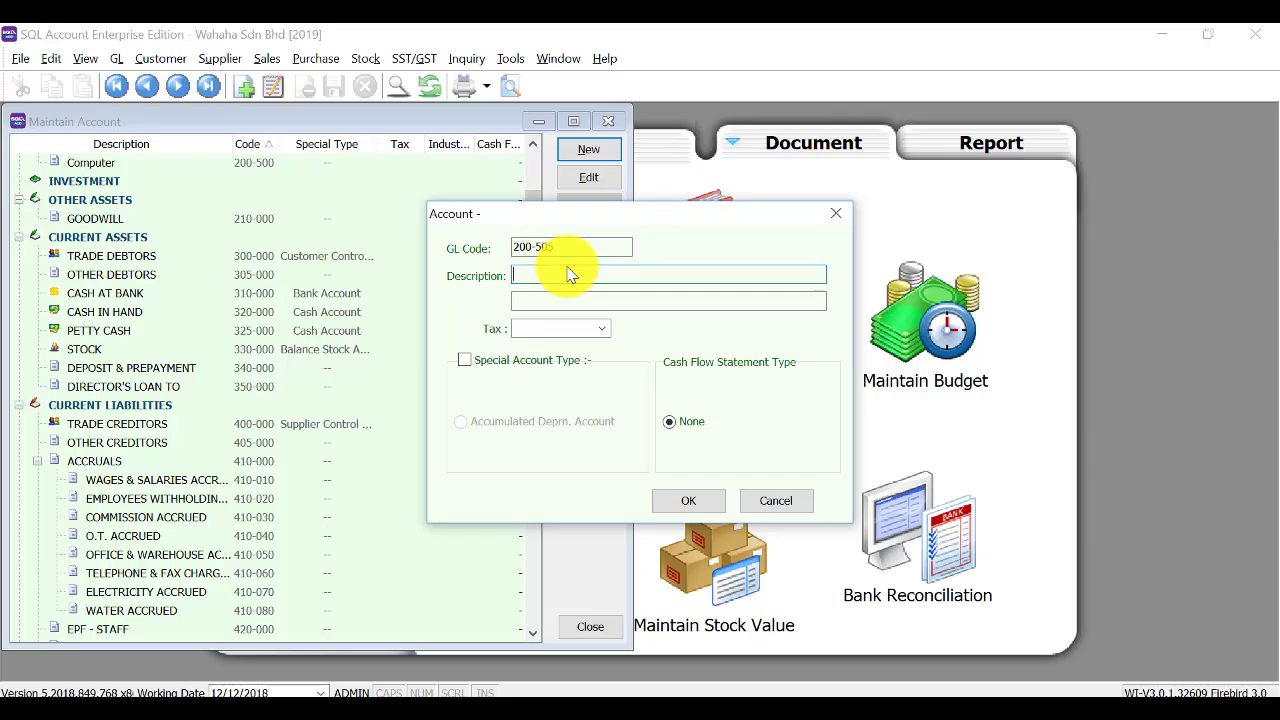
pyautogui.click(550, 360)
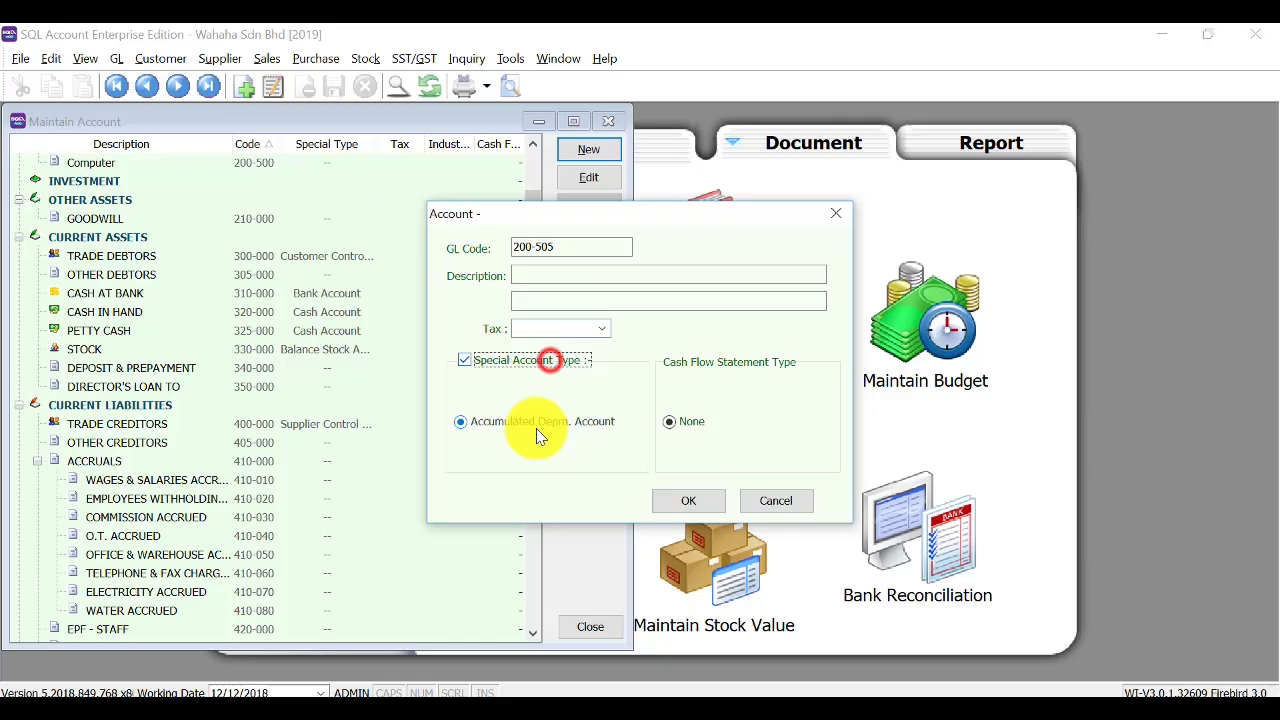
pyautogui.click(564, 274)
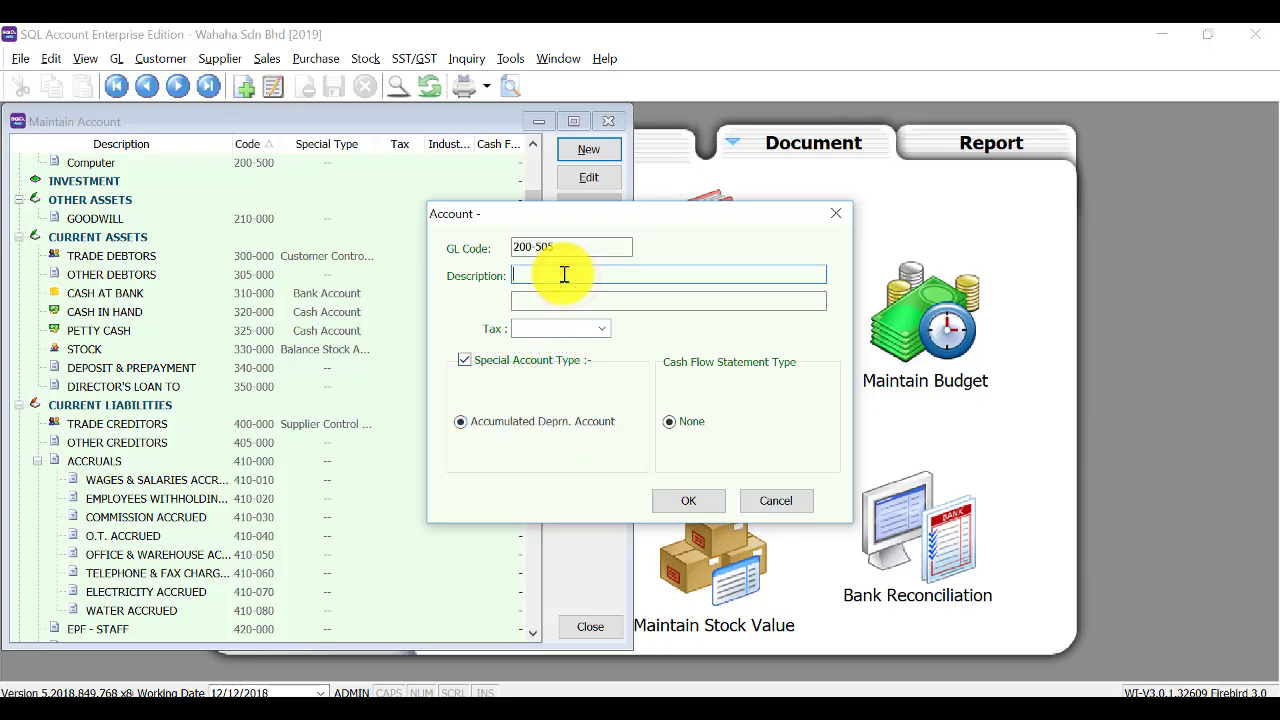
pyautogui.write('Accum deper- Computer')
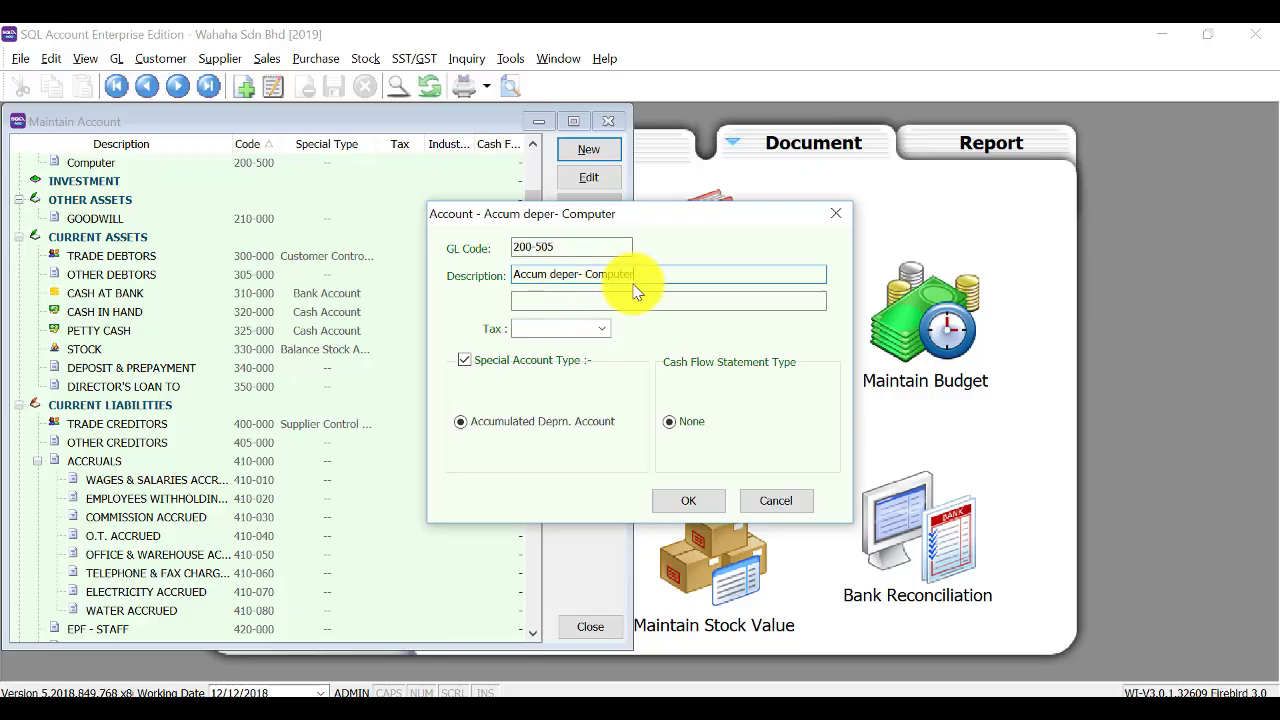
pyautogui.click(689, 500)
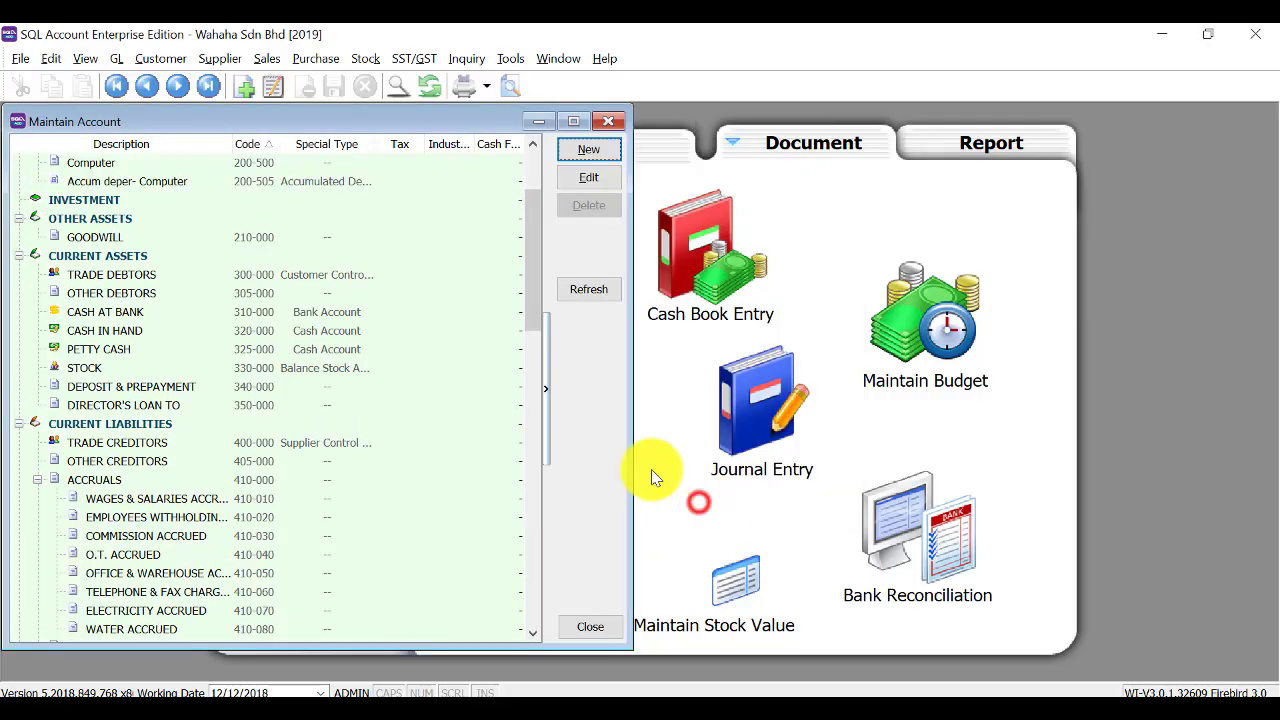
pyautogui.scroll(3, 229, 199)
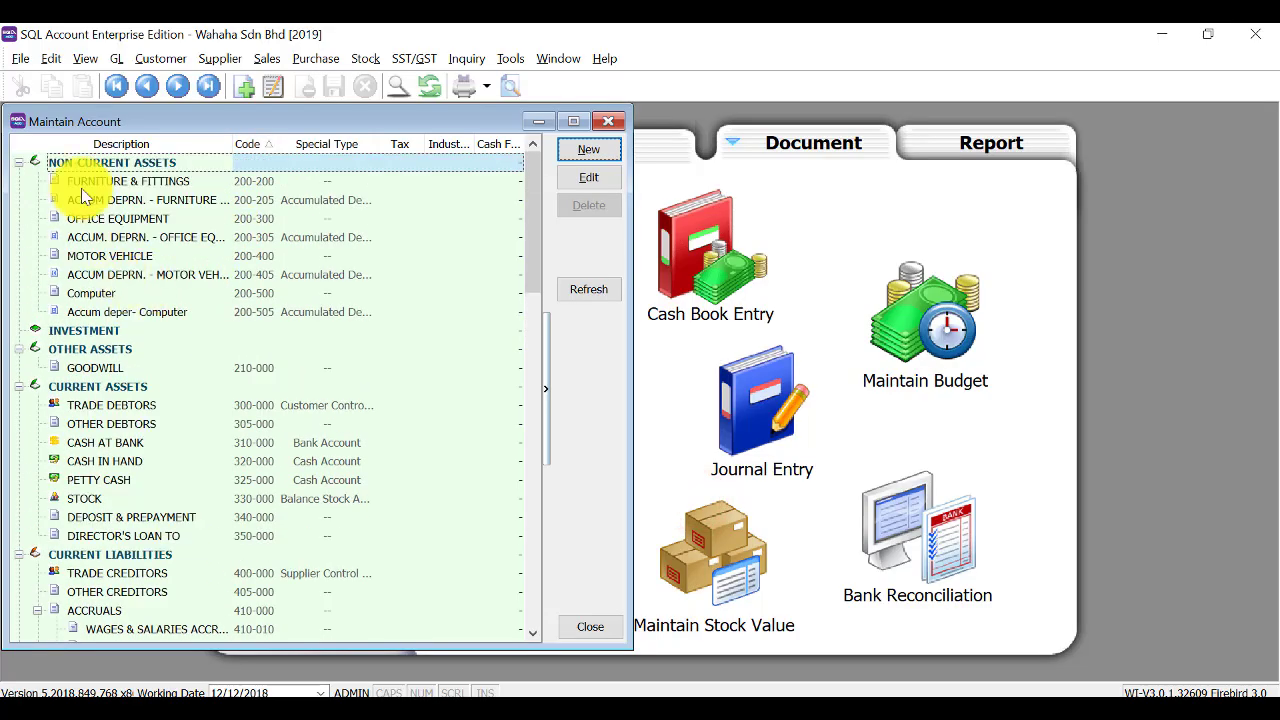
# Browse the chart of accounts and select CASH AT BANK (310-000) under Current Assets.
pyautogui.click(74, 166)
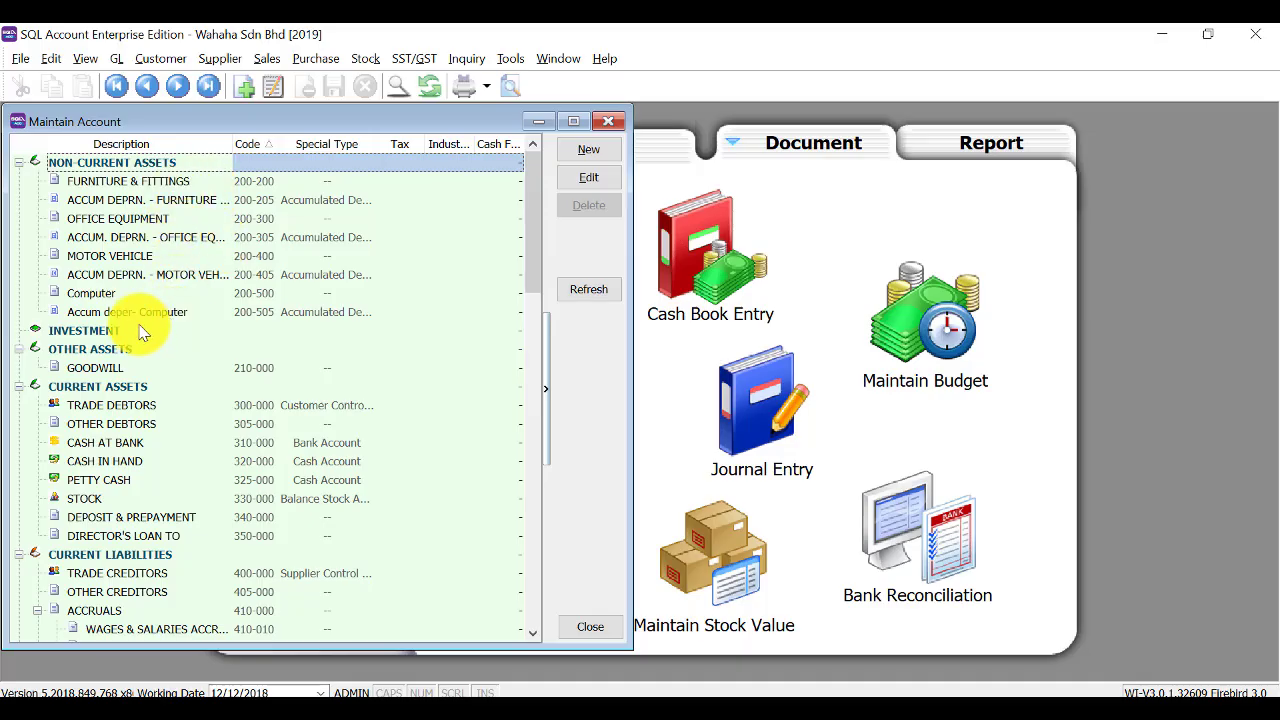
pyautogui.click(140, 181)
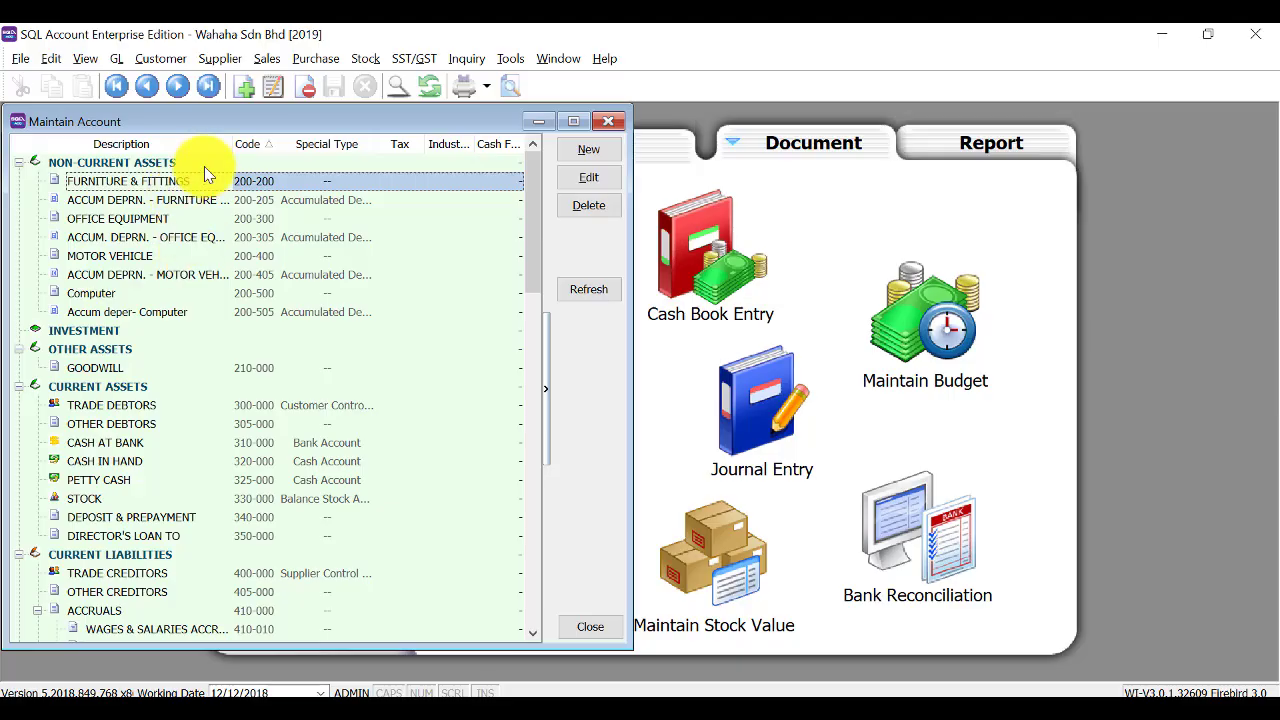
pyautogui.click(113, 164)
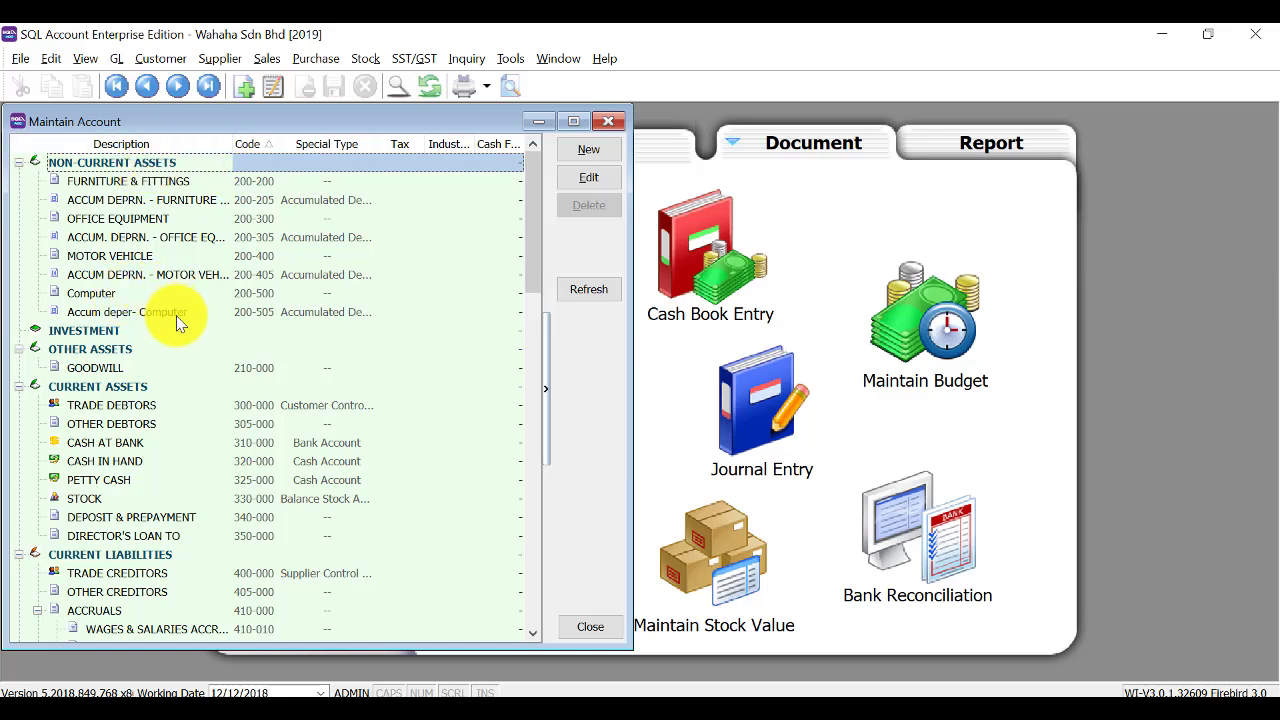
pyautogui.scroll(-3, 177, 316)
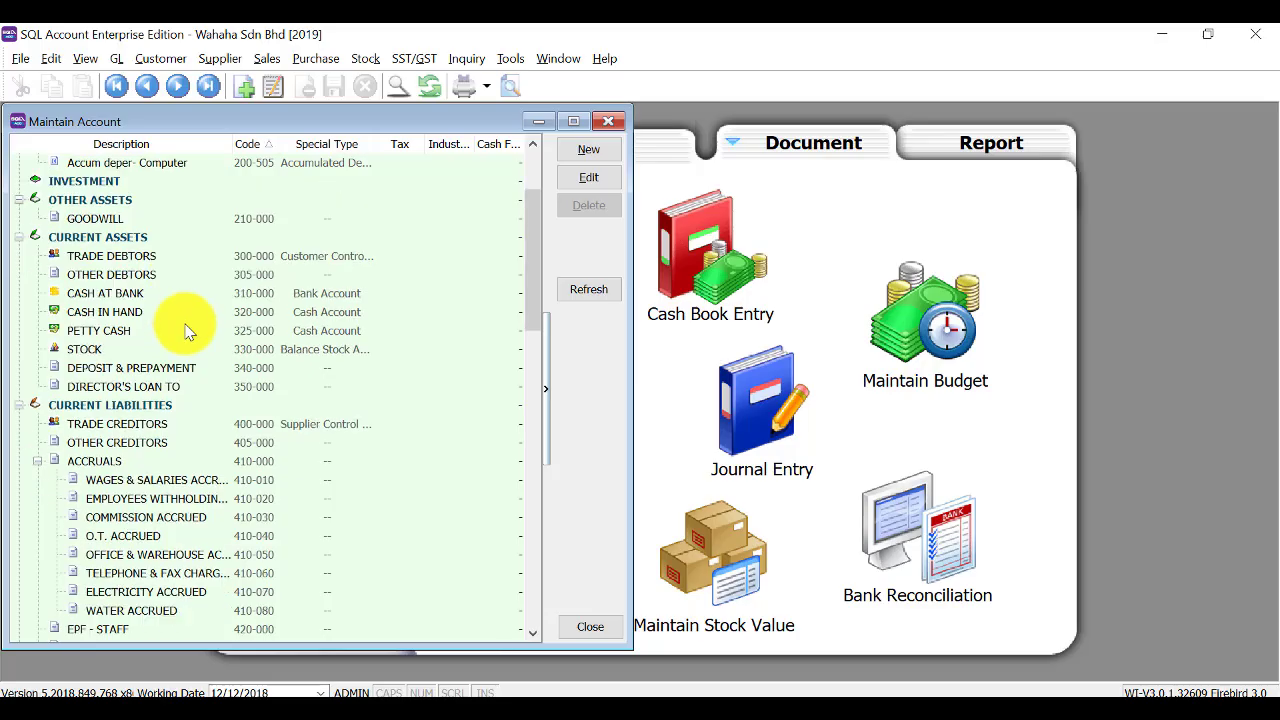
pyautogui.scroll(-2, 185, 330)
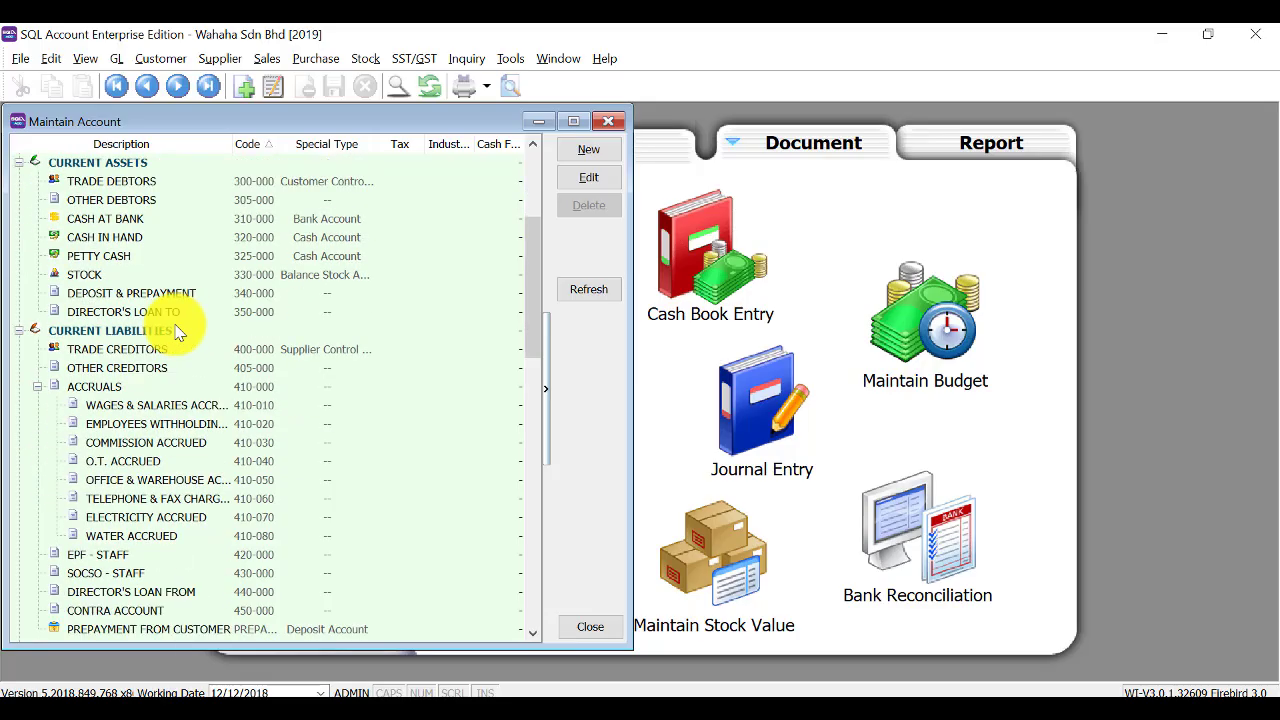
pyautogui.click(100, 219)
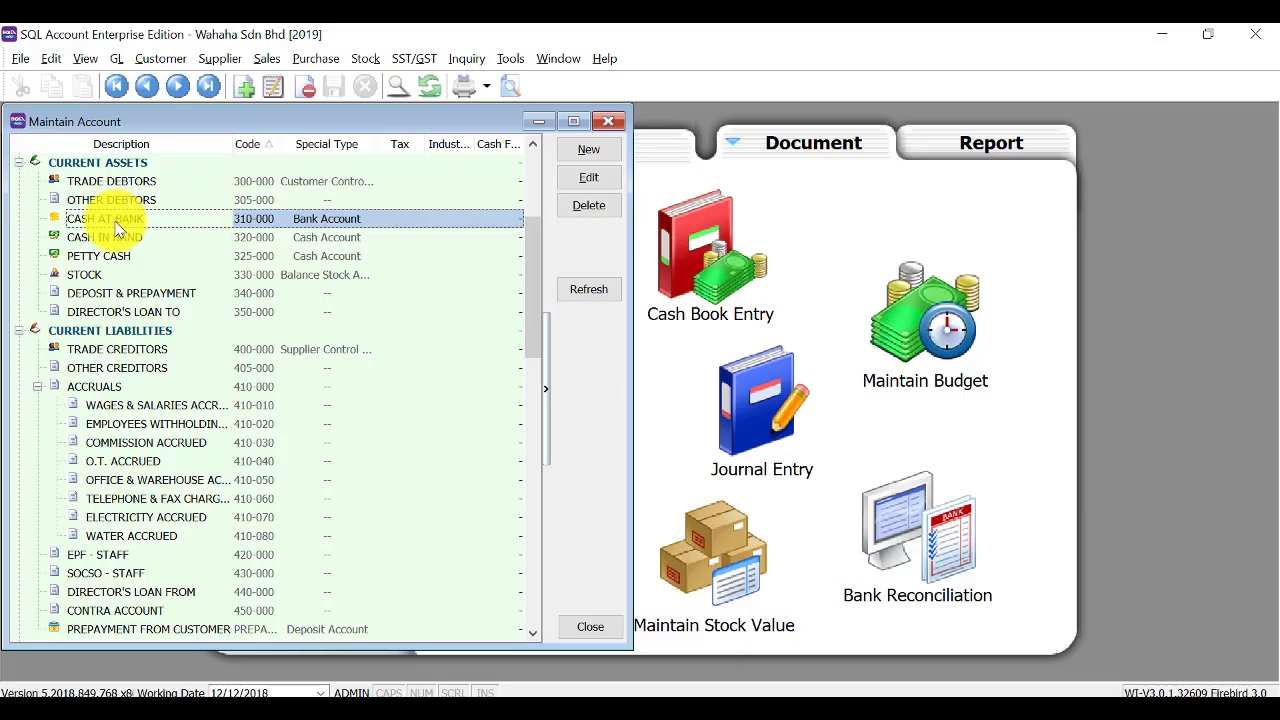
pyautogui.click(107, 163)
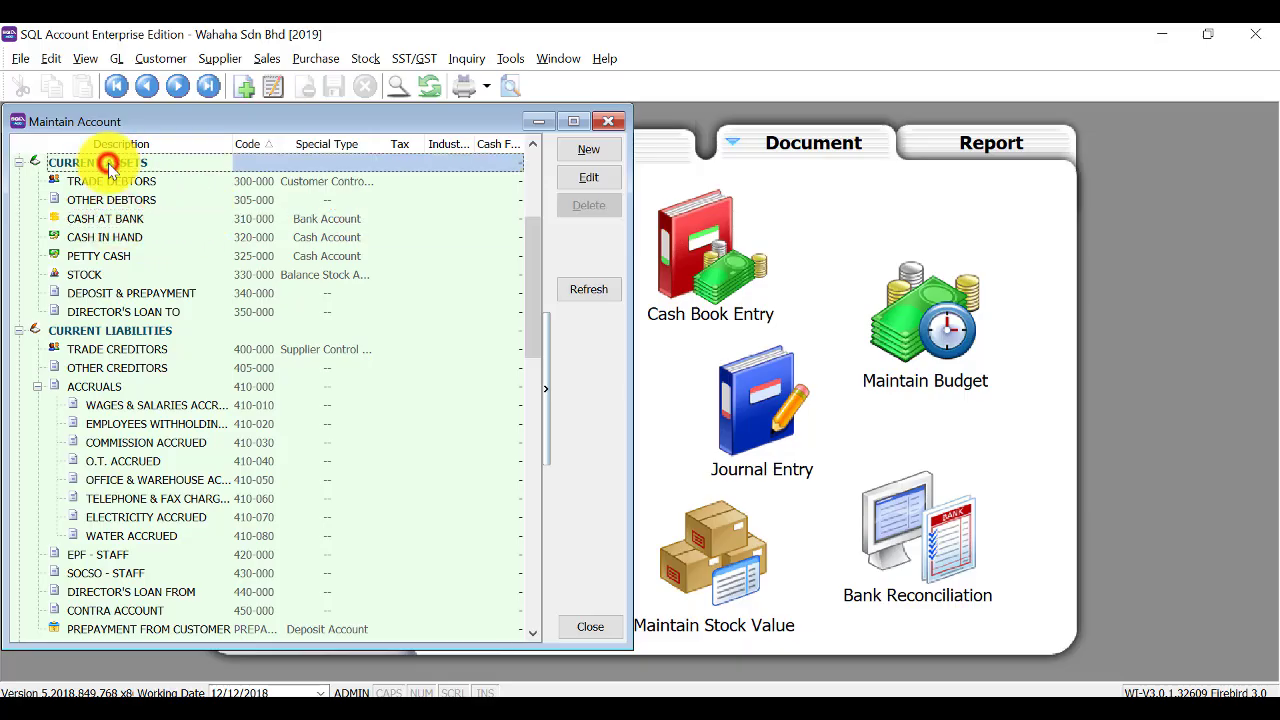
pyautogui.click(110, 220)
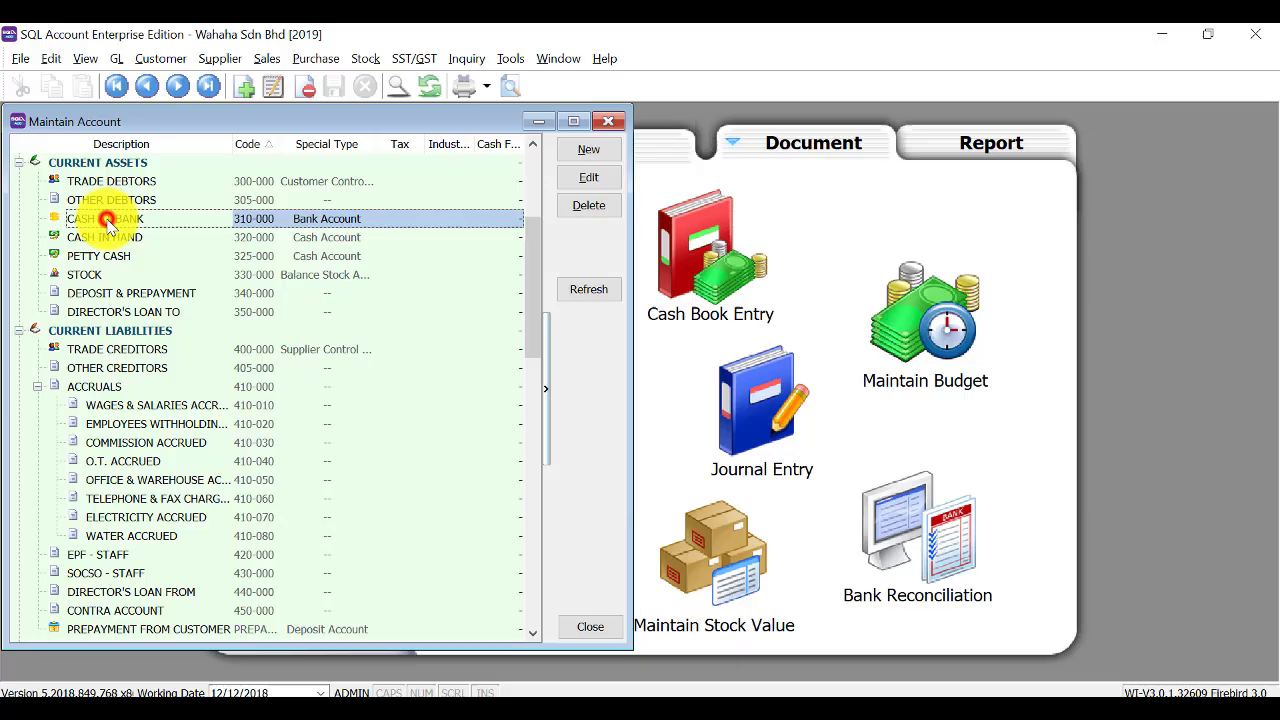
# Create bank account 310-001 Maybank under CASH AT BANK, then reselect CASH AT BANK.
pyautogui.click(590, 150)
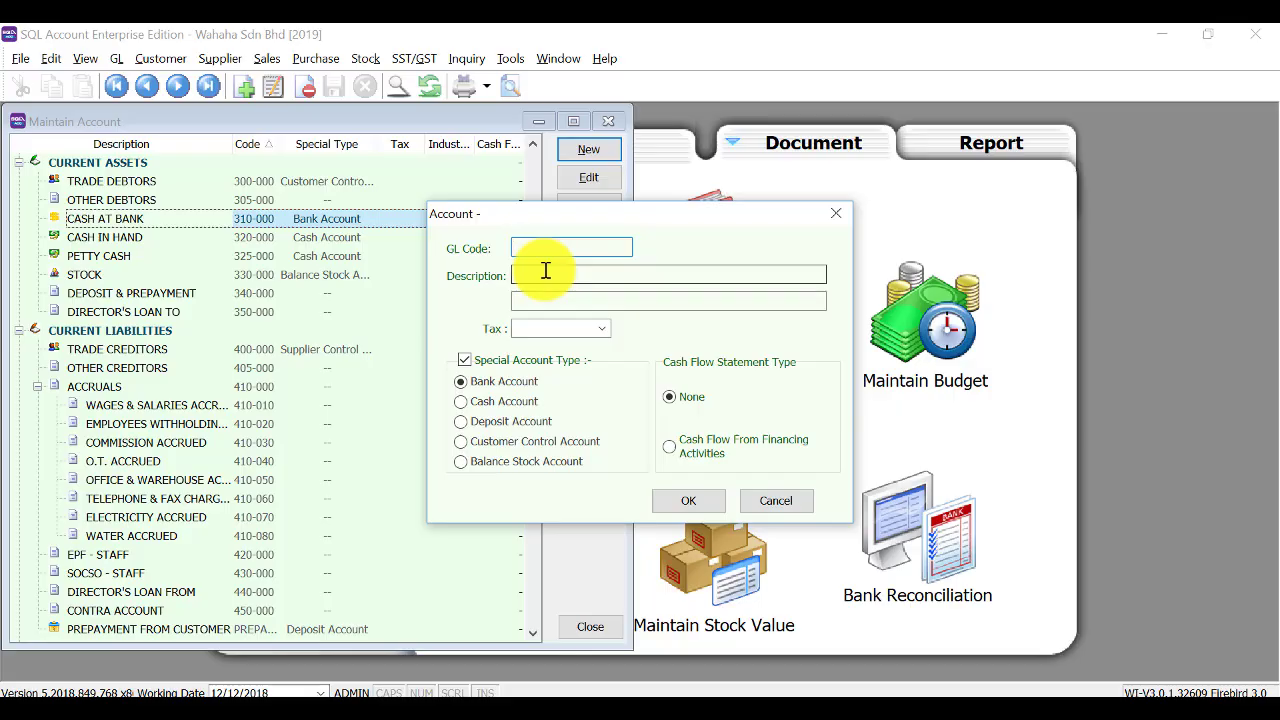
pyautogui.write('310-001')
pyautogui.click(546, 270)
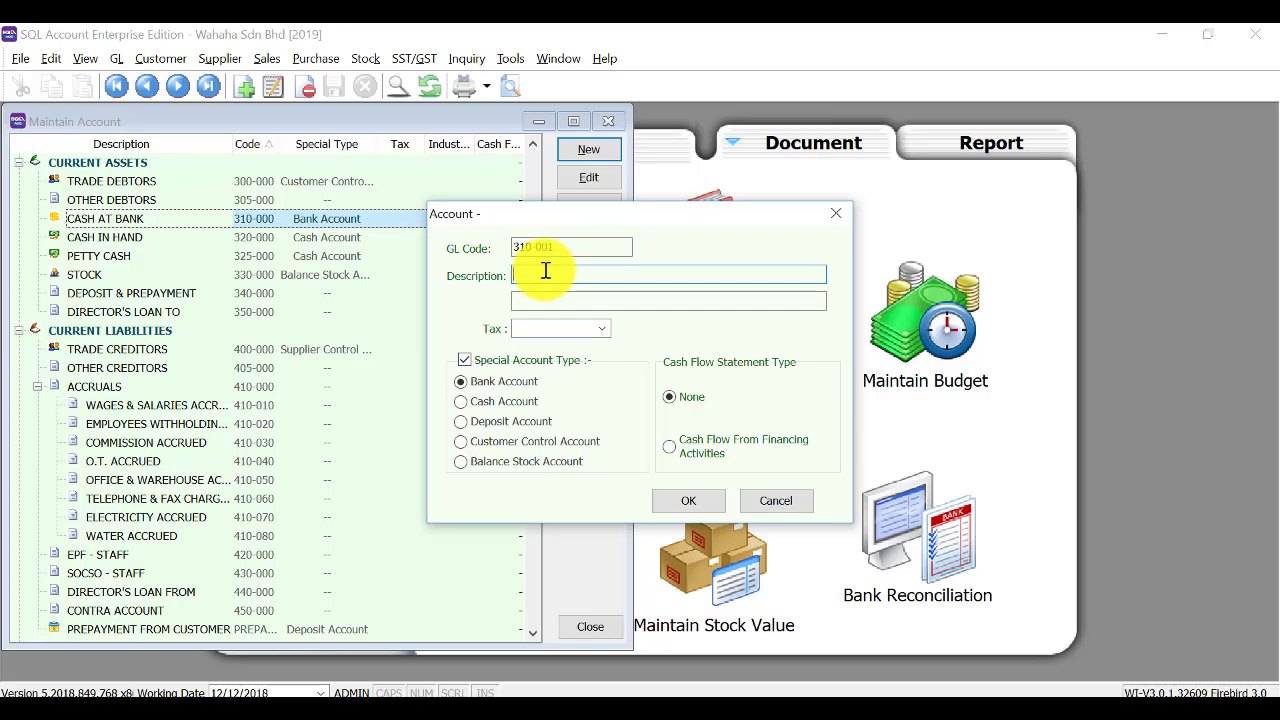
pyautogui.write('Mab')
pyautogui.write('bank')
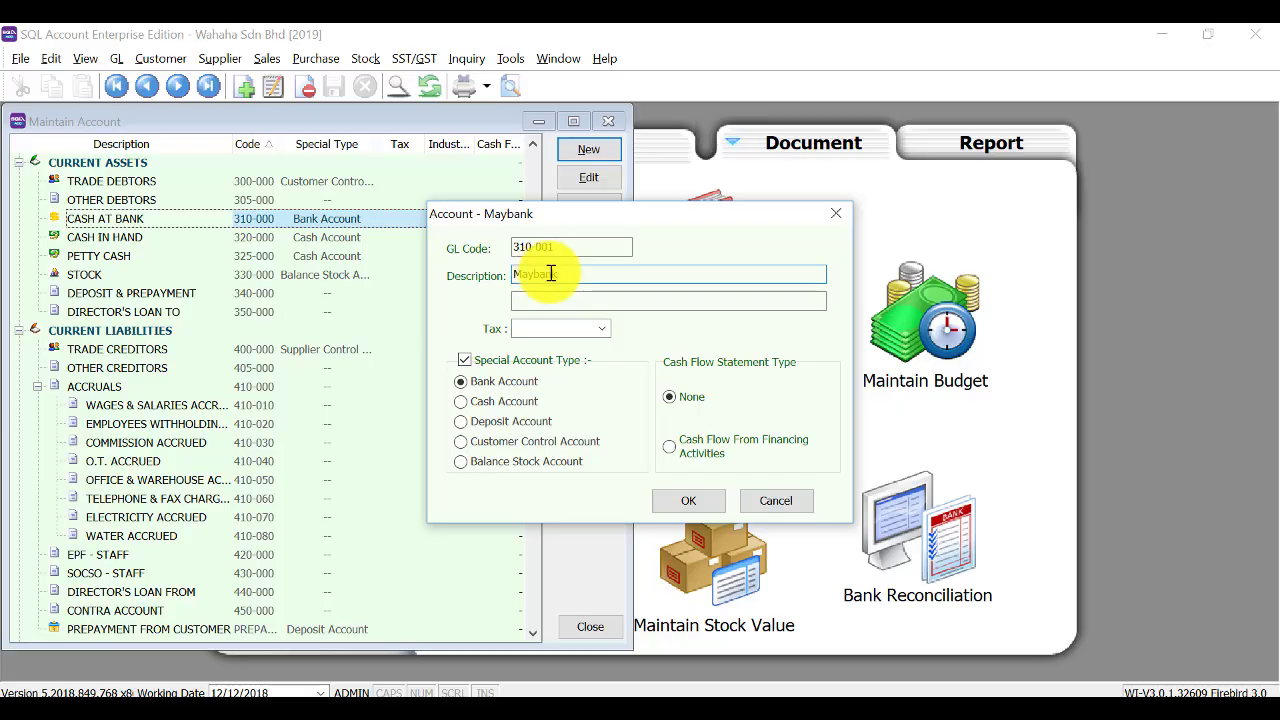
pyautogui.click(688, 500)
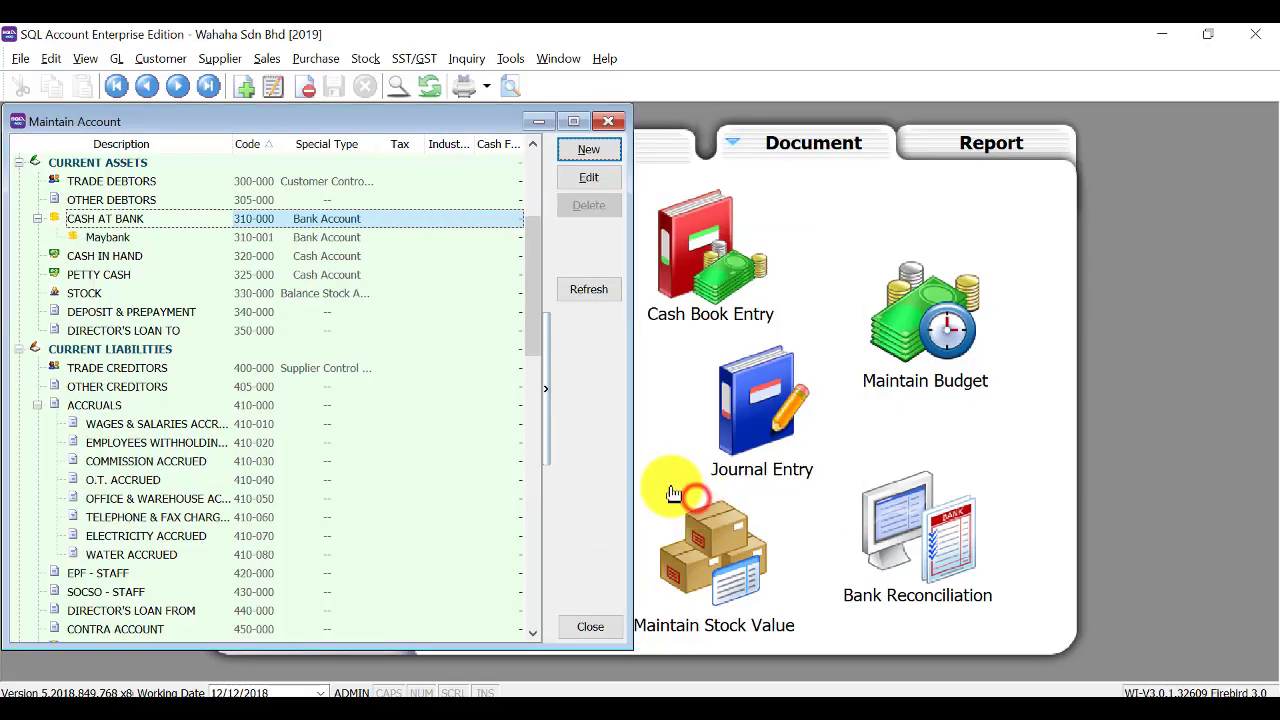
pyautogui.click(93, 237)
pyautogui.click(93, 218)
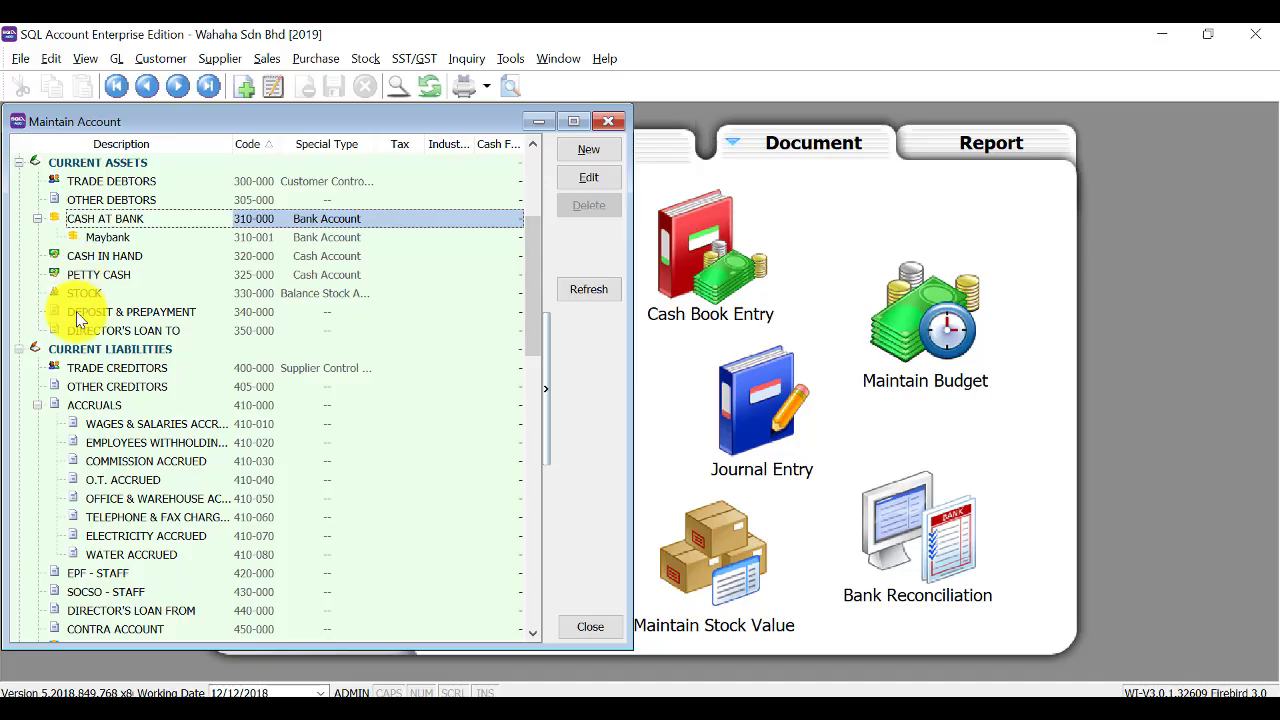
pyautogui.click(85, 186)
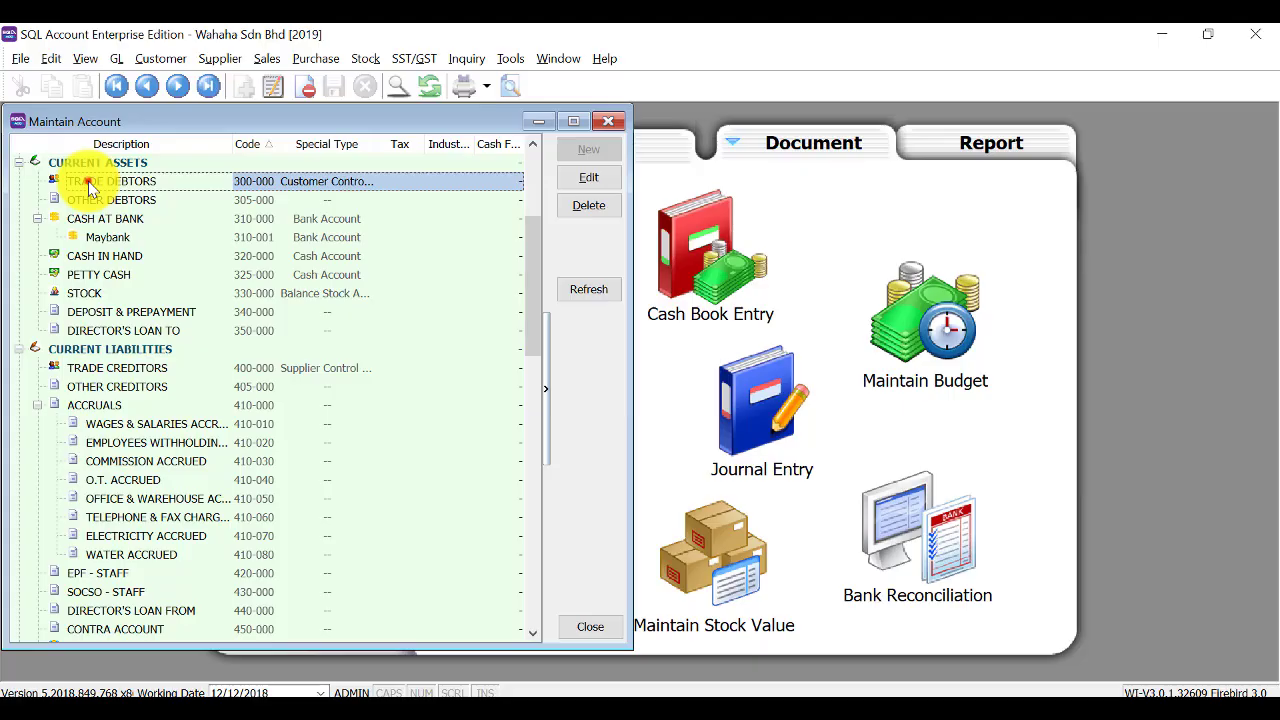
pyautogui.doubleClick(88, 186)
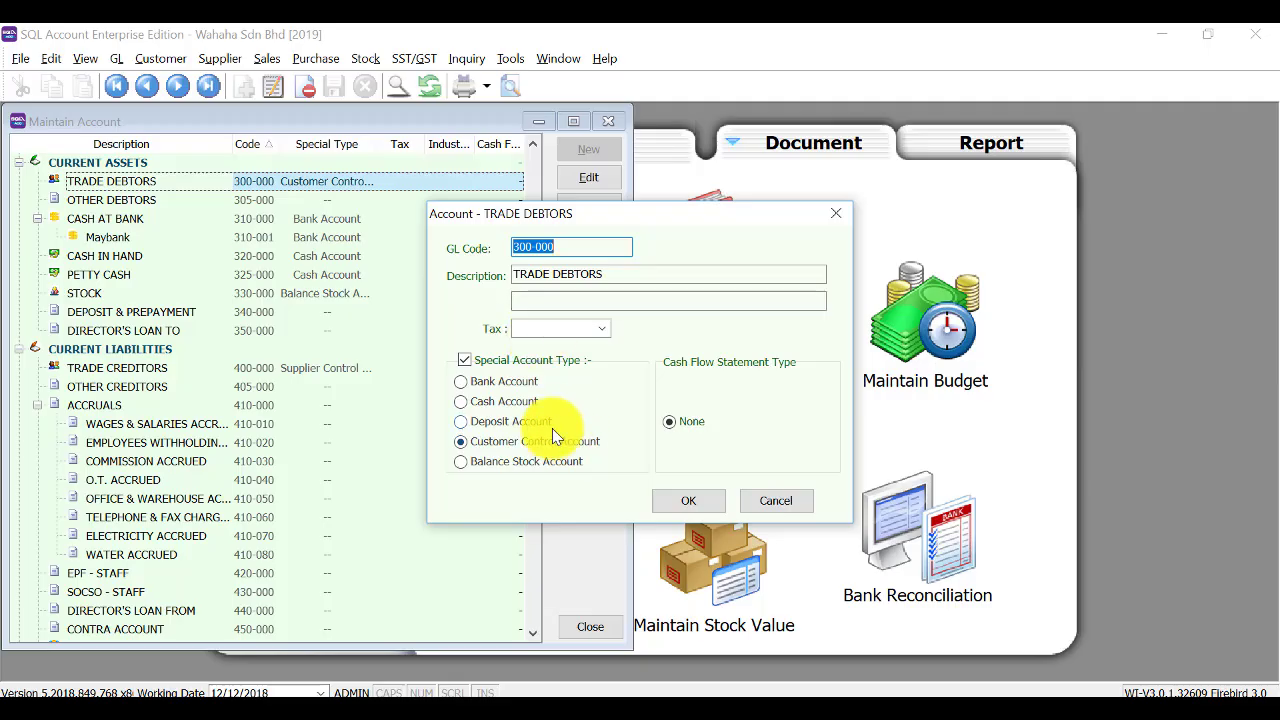
pyautogui.click(527, 250)
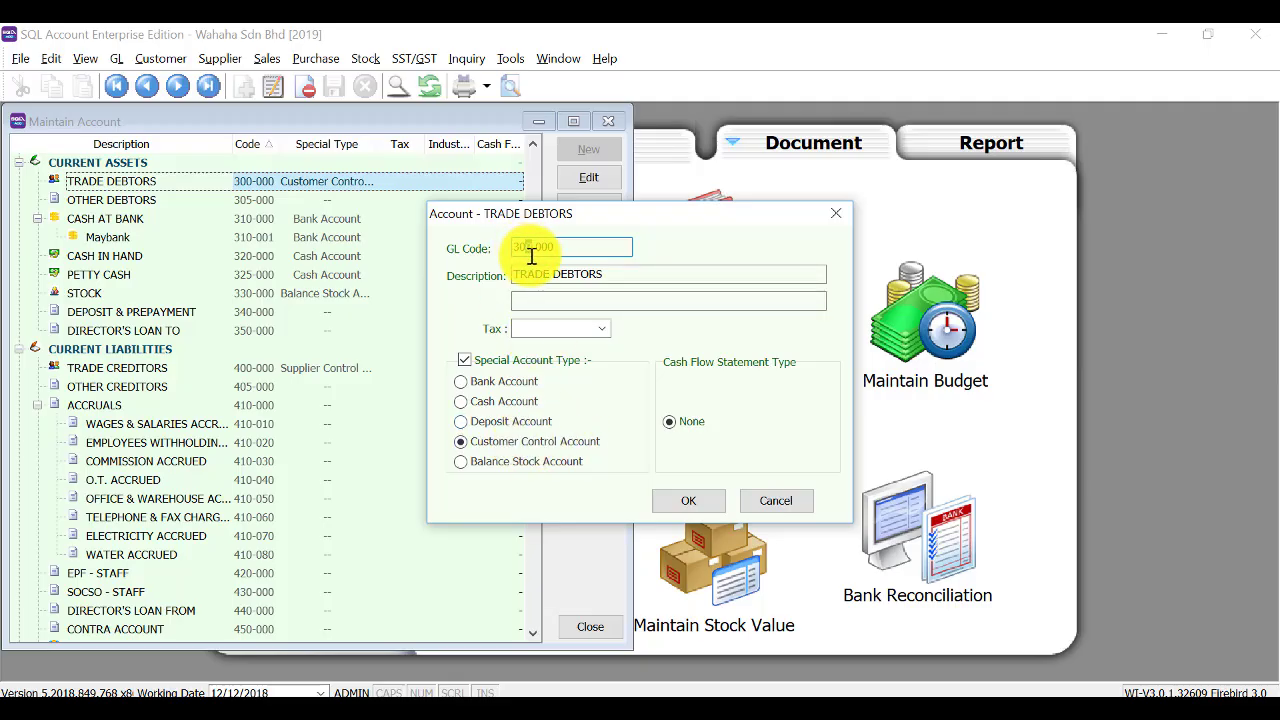
pyautogui.write('1')
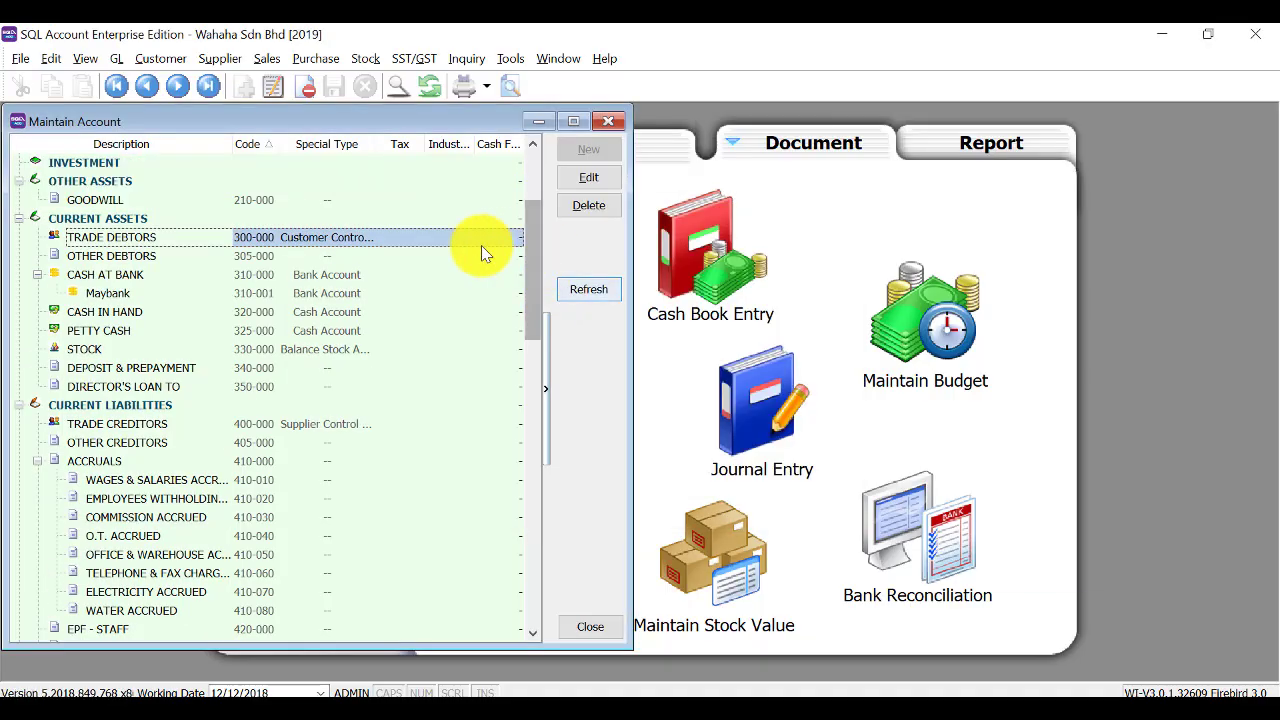
pyautogui.click(82, 218)
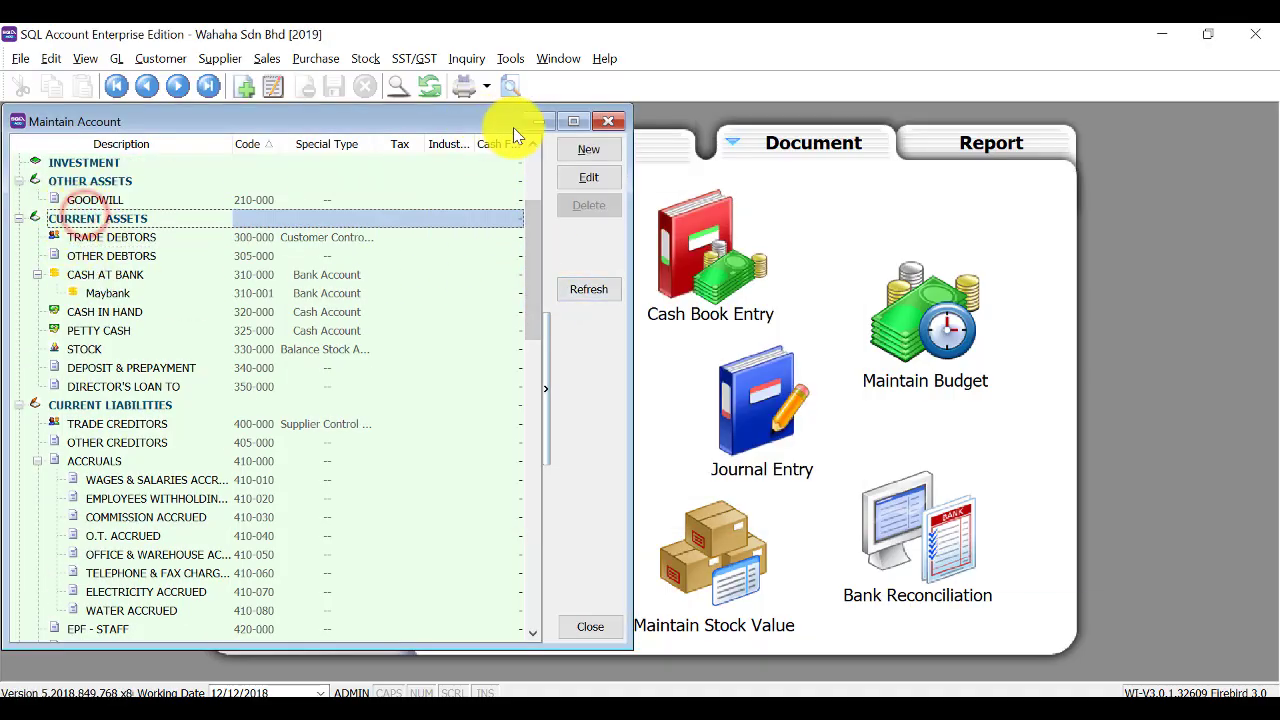
# Add account 301-000 'Sundry debtors' under Current Assets as a Customer Control Account.
pyautogui.click(594, 149)
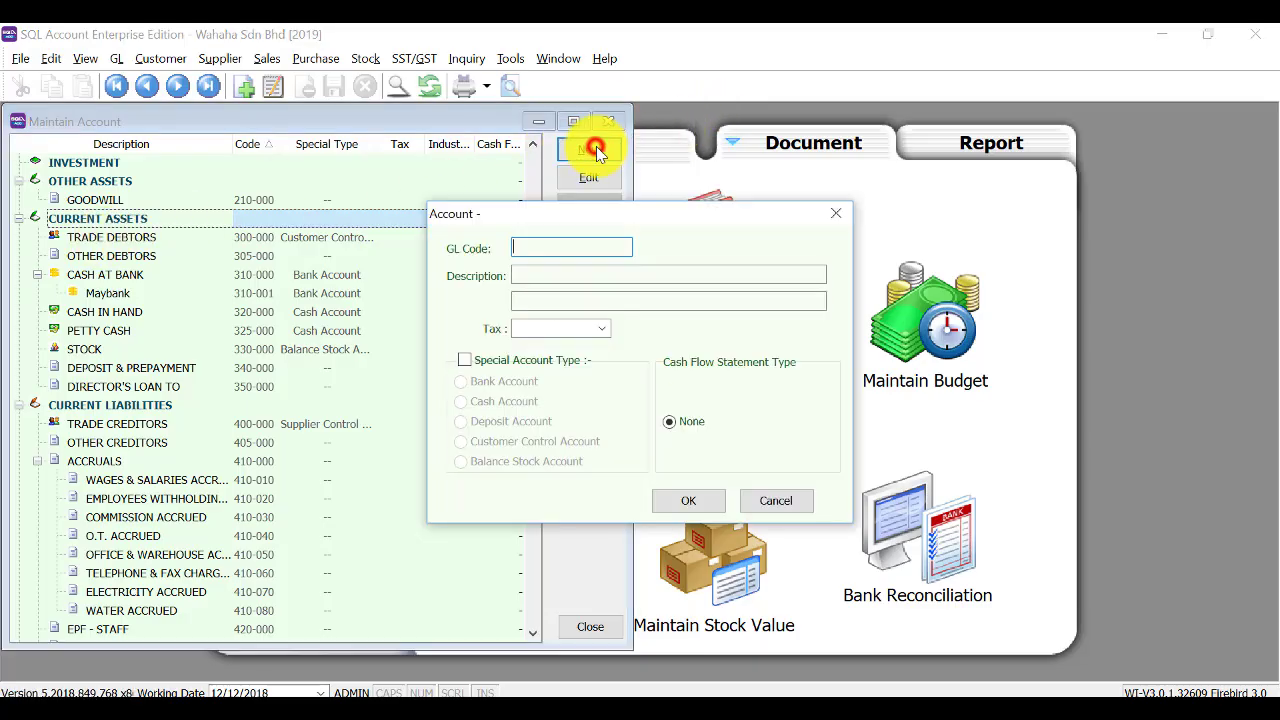
pyautogui.click(537, 270)
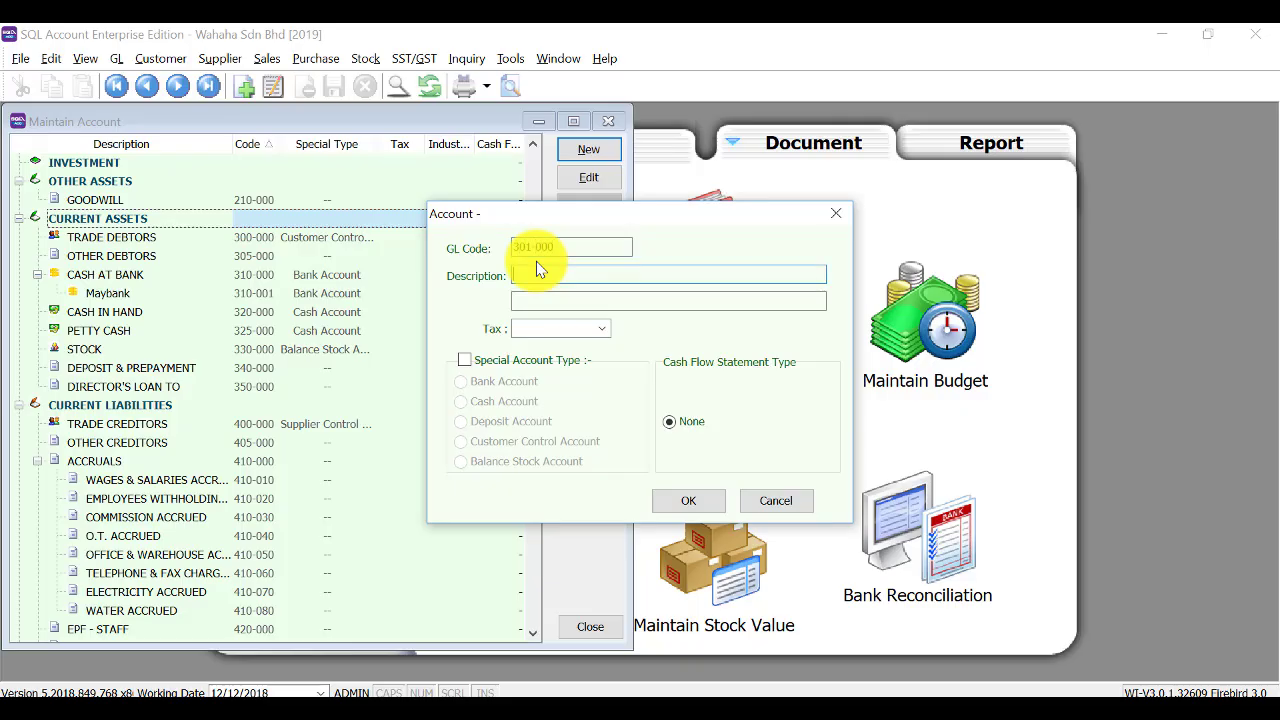
pyautogui.write('Sundry debtors')
pyautogui.click(497, 359)
pyautogui.click(492, 443)
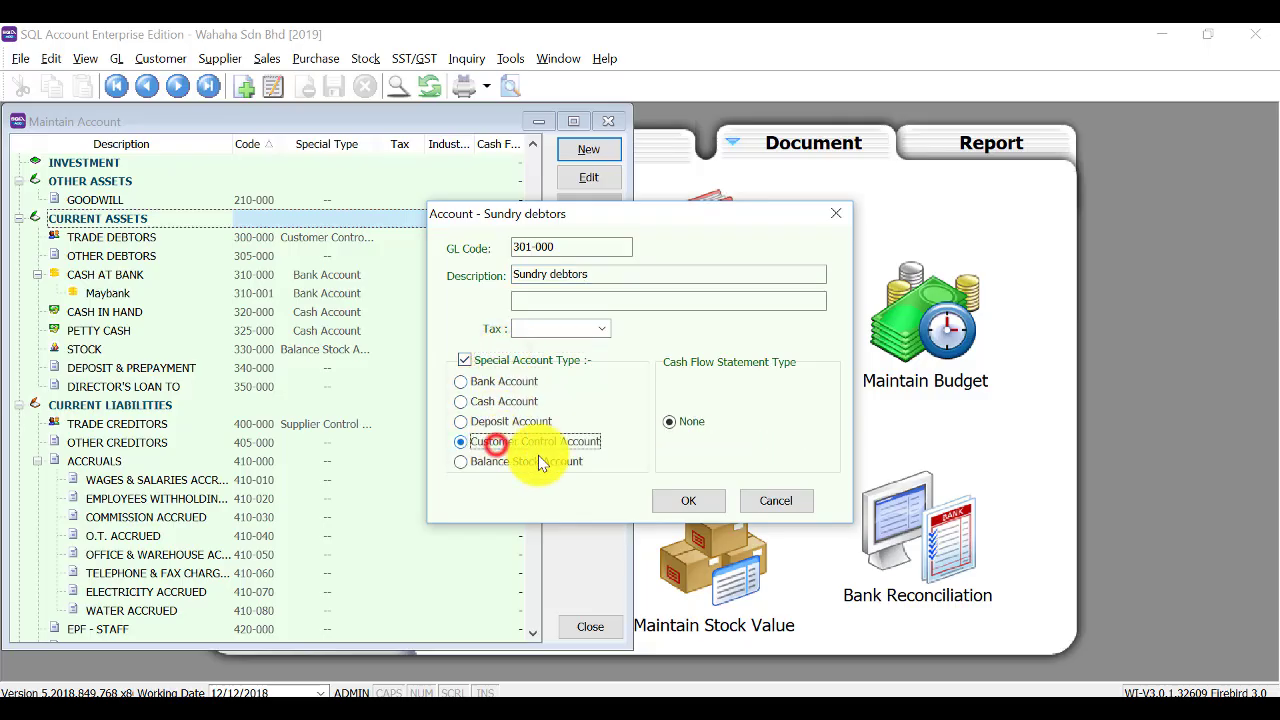
pyautogui.click(696, 502)
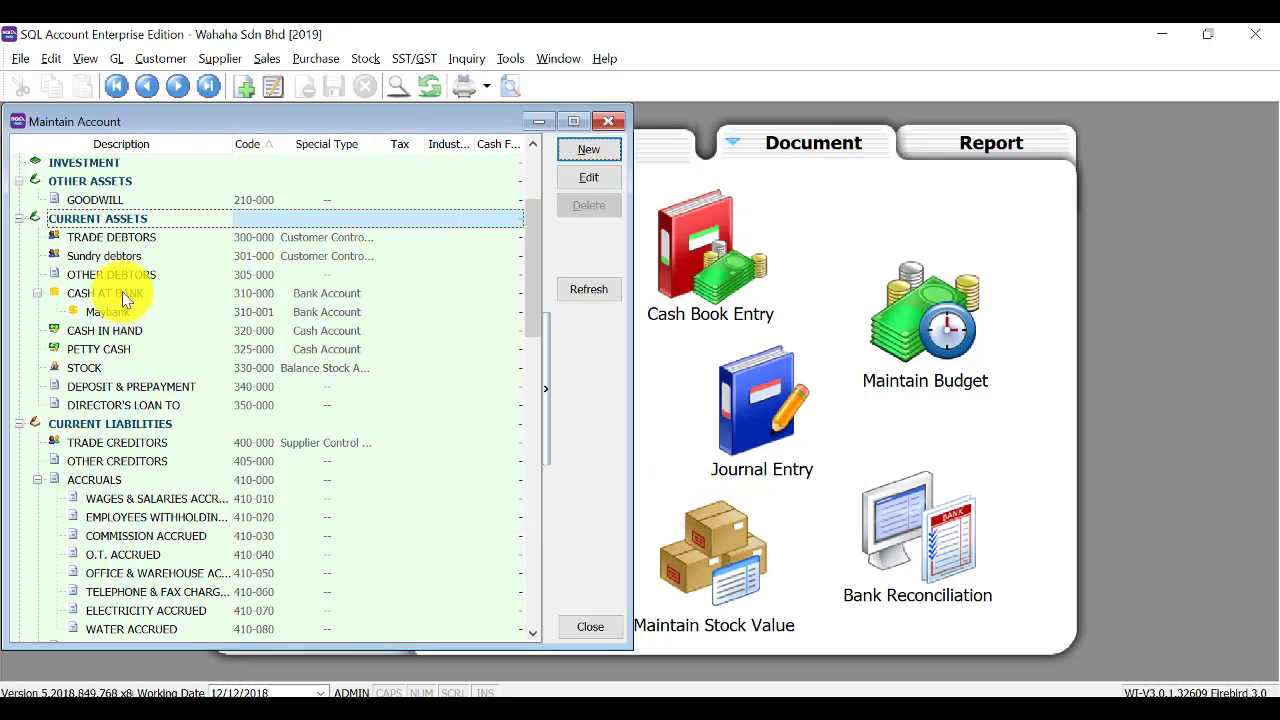
pyautogui.scroll(-4, 124, 300)
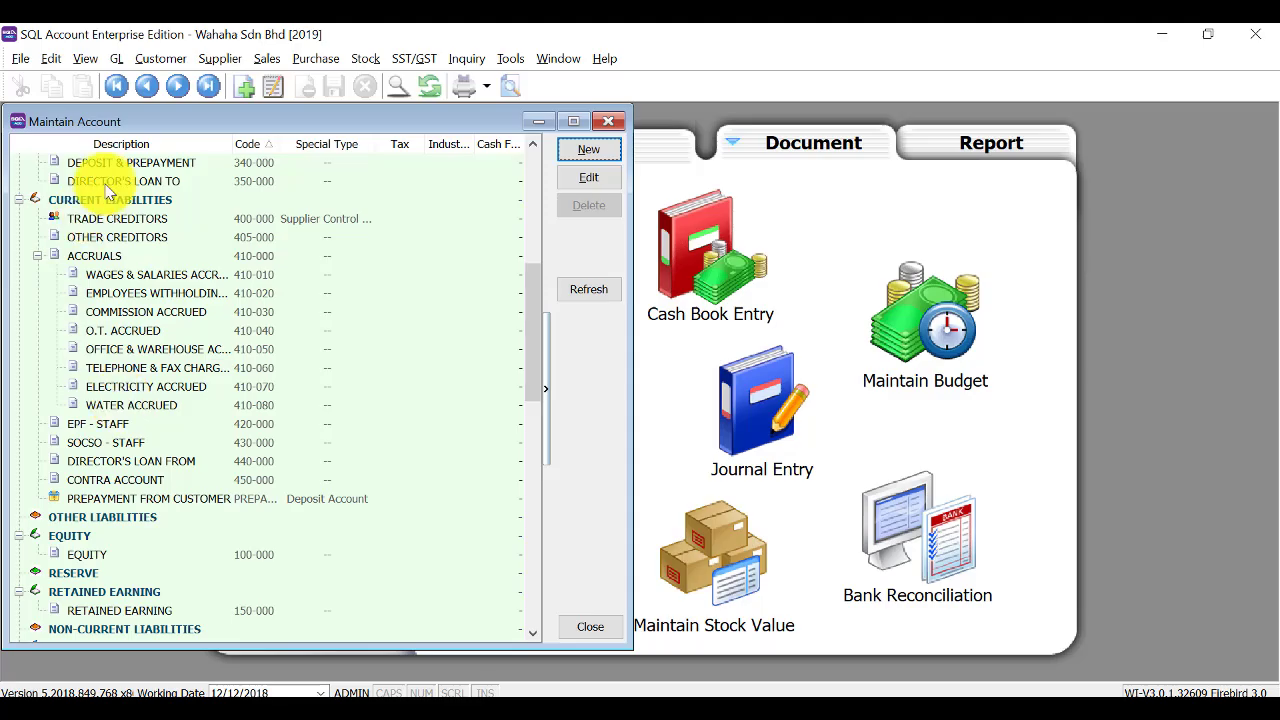
pyautogui.click(110, 199)
# Add account 401-000 Sundry Creditors under CURRENT LIABILITIES as a Supplier Control Account.
pyautogui.click(588, 149)
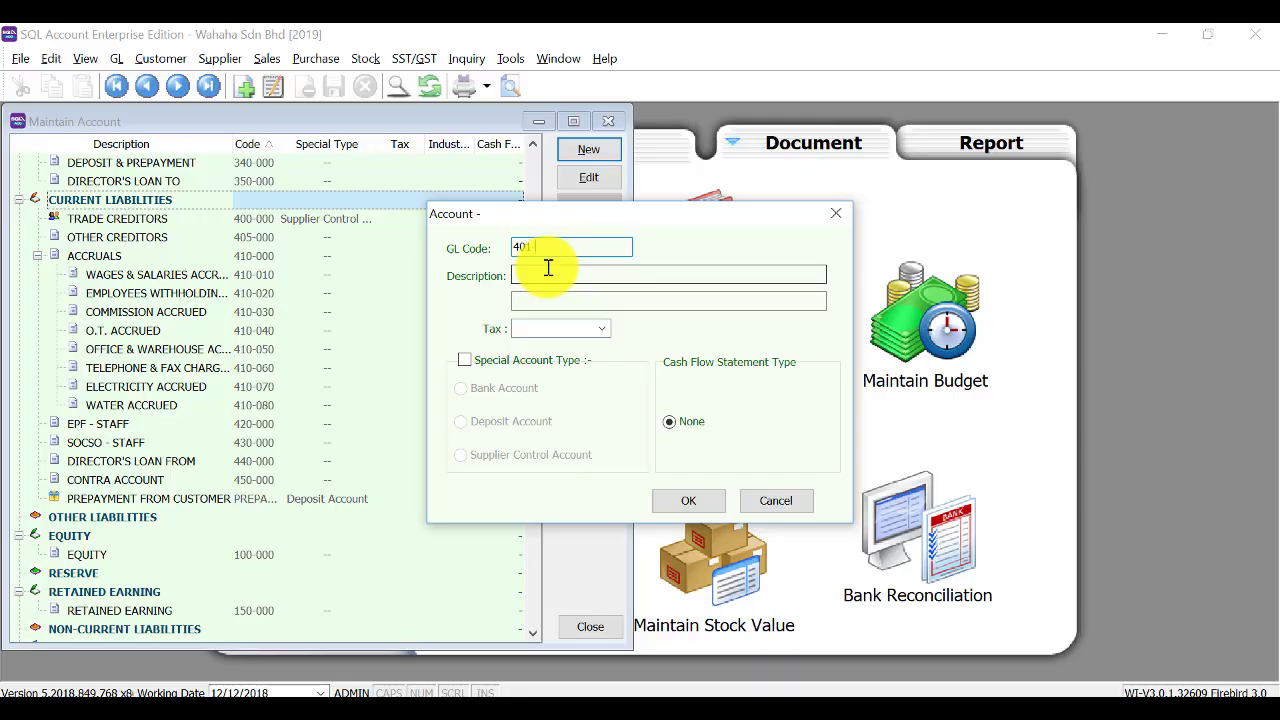
pyautogui.click(548, 268)
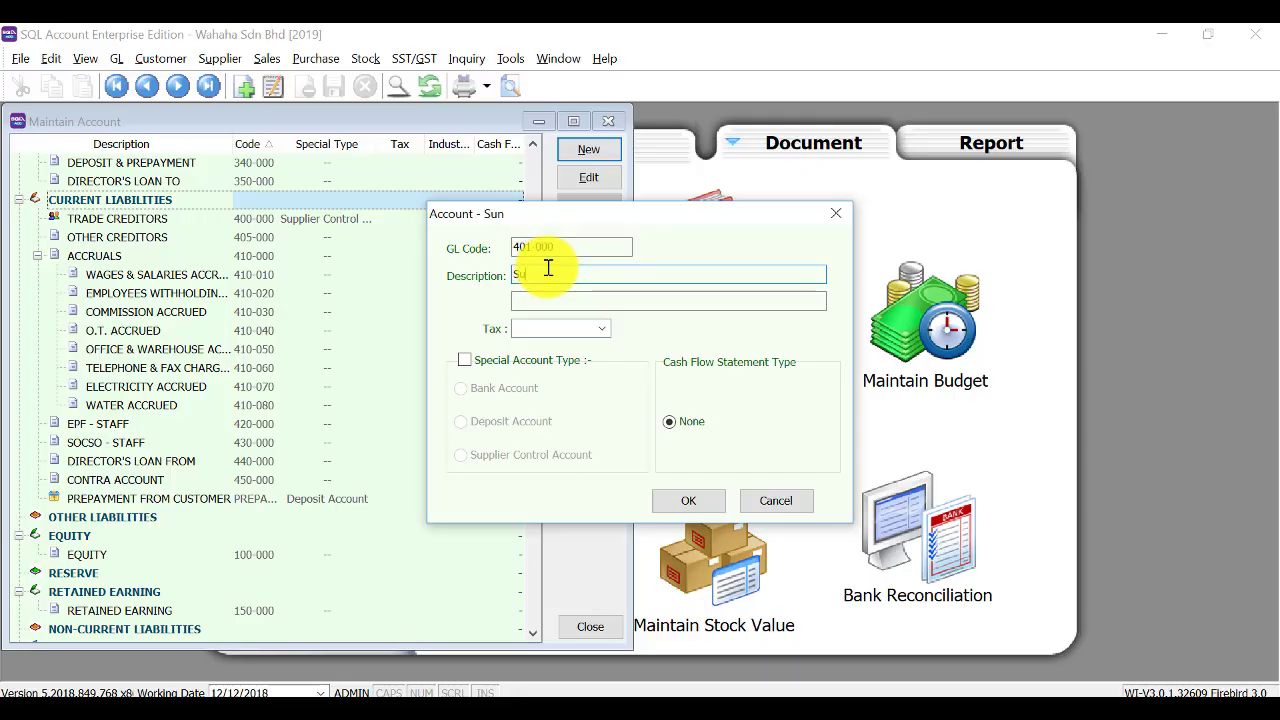
pyautogui.write('Sundry Creditors')
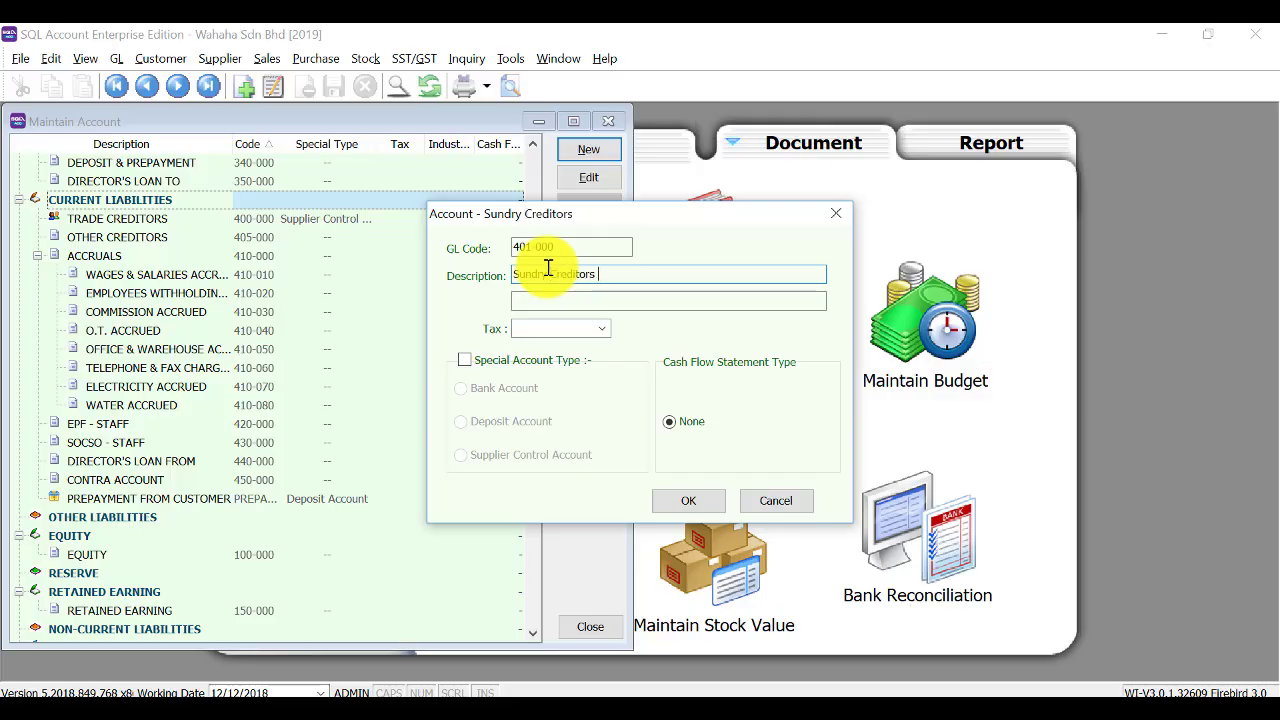
pyautogui.press('Tab')
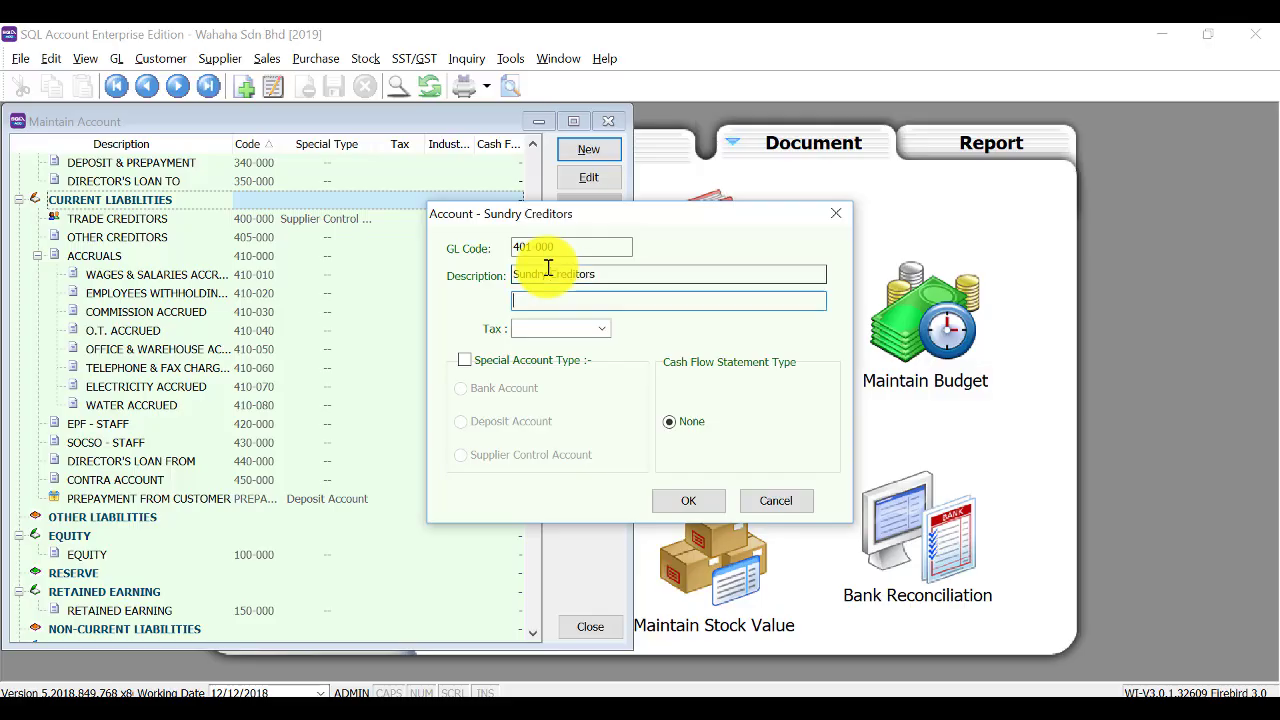
pyautogui.click(555, 366)
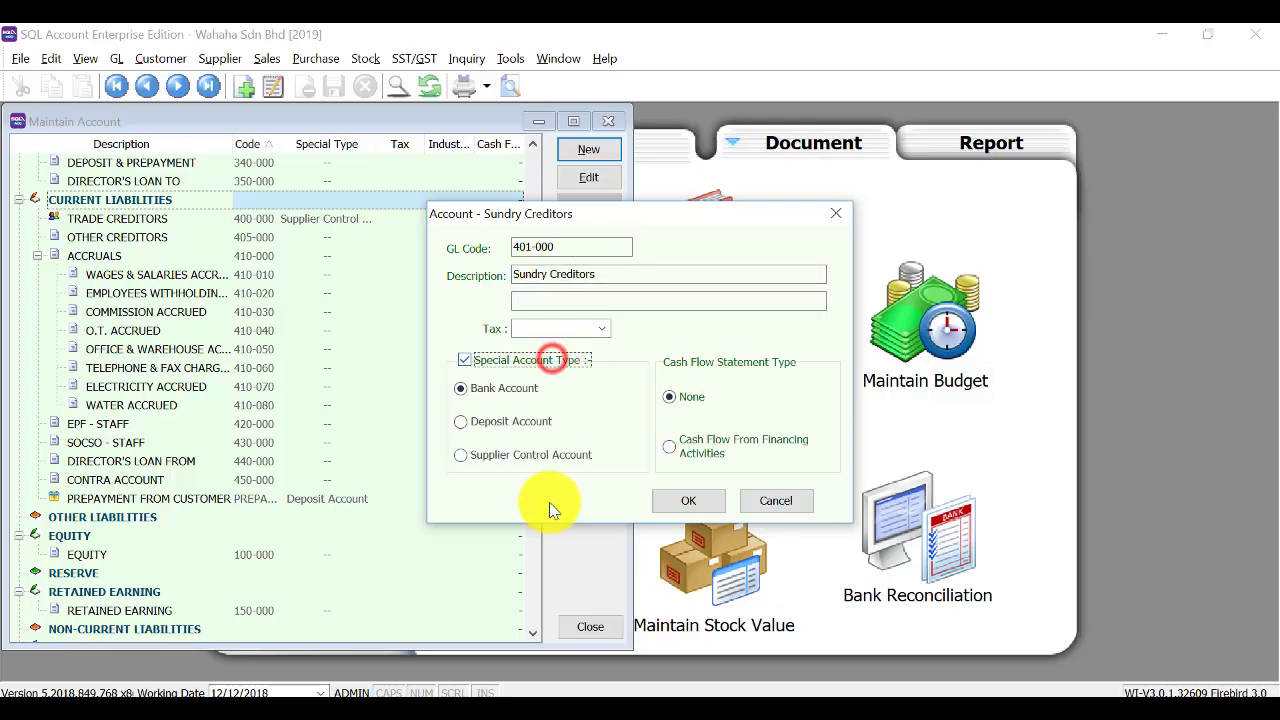
pyautogui.click(553, 453)
pyautogui.click(694, 499)
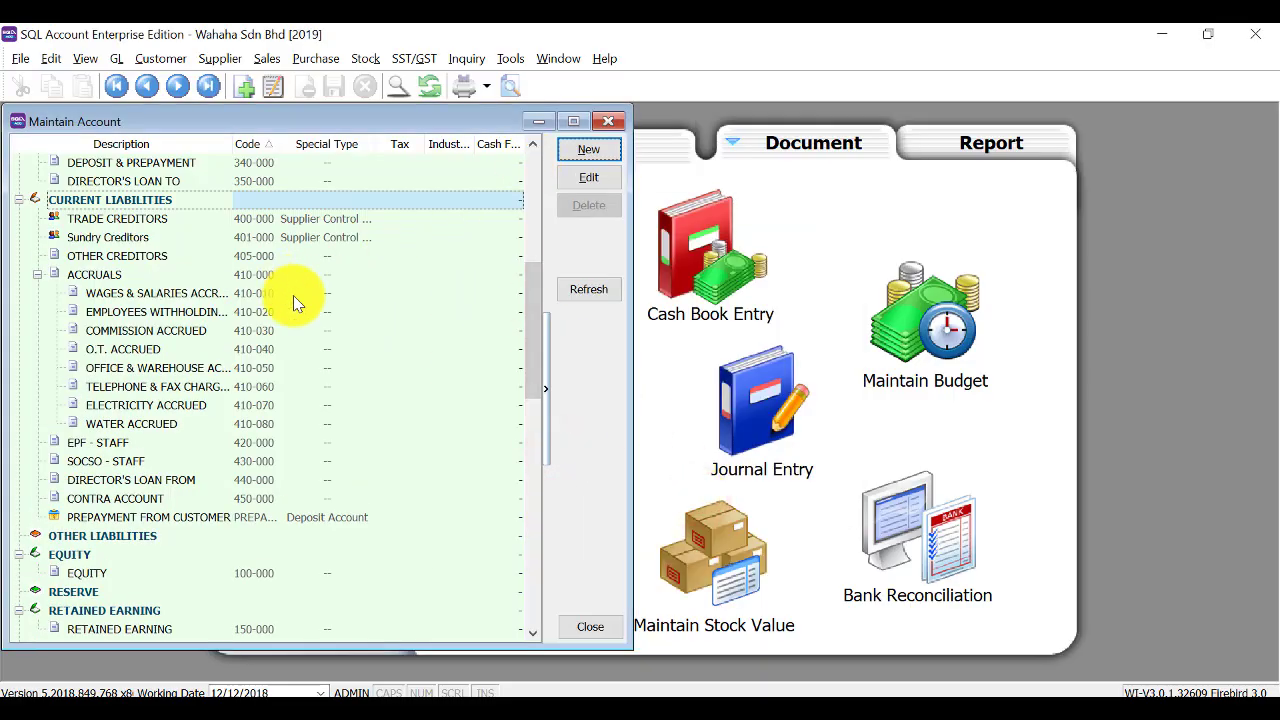
# Select the SALES group and begin a new account under it.
pyautogui.scroll(-1, 293, 295)
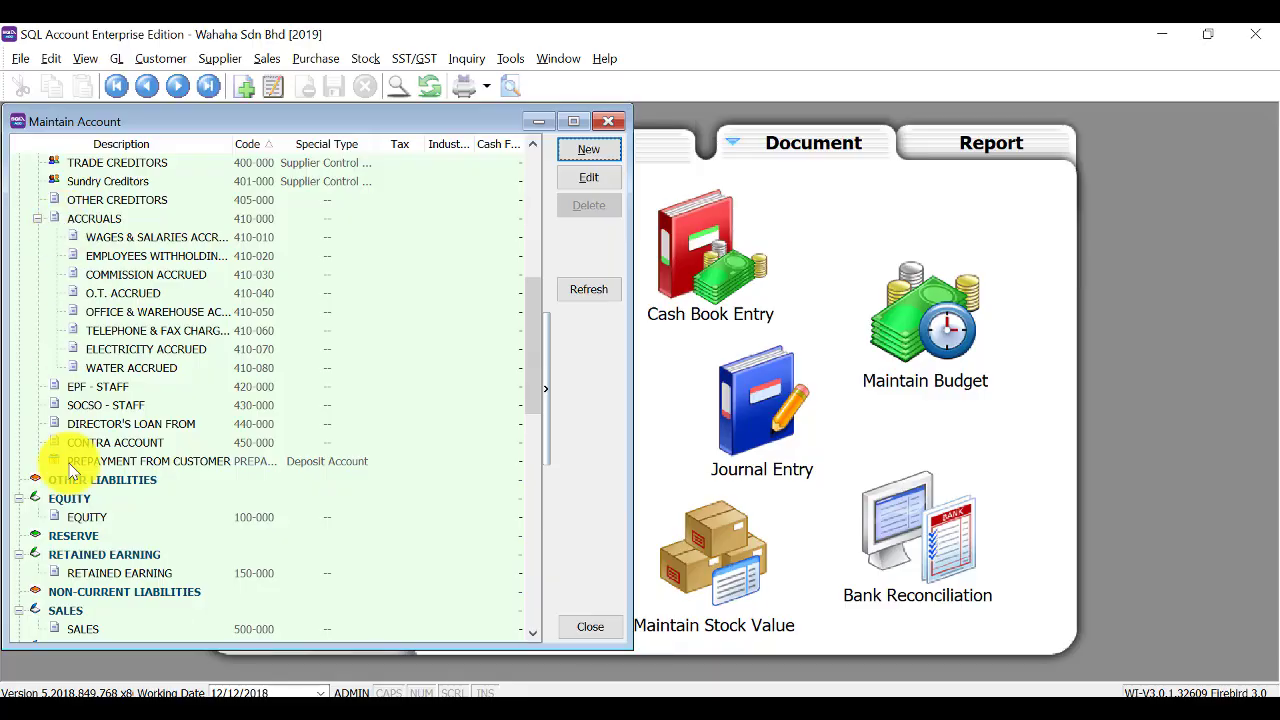
pyautogui.scroll(-1, 30, 503)
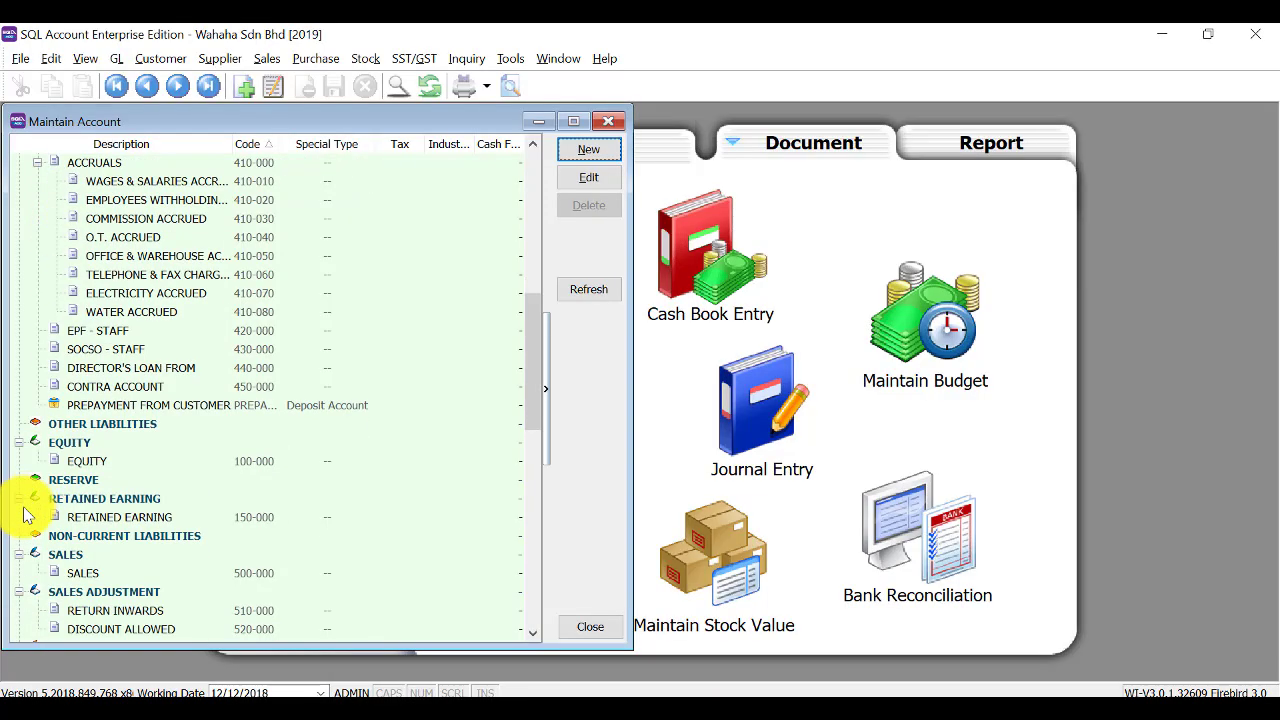
pyautogui.scroll(-1, 25, 515)
pyautogui.click(56, 516)
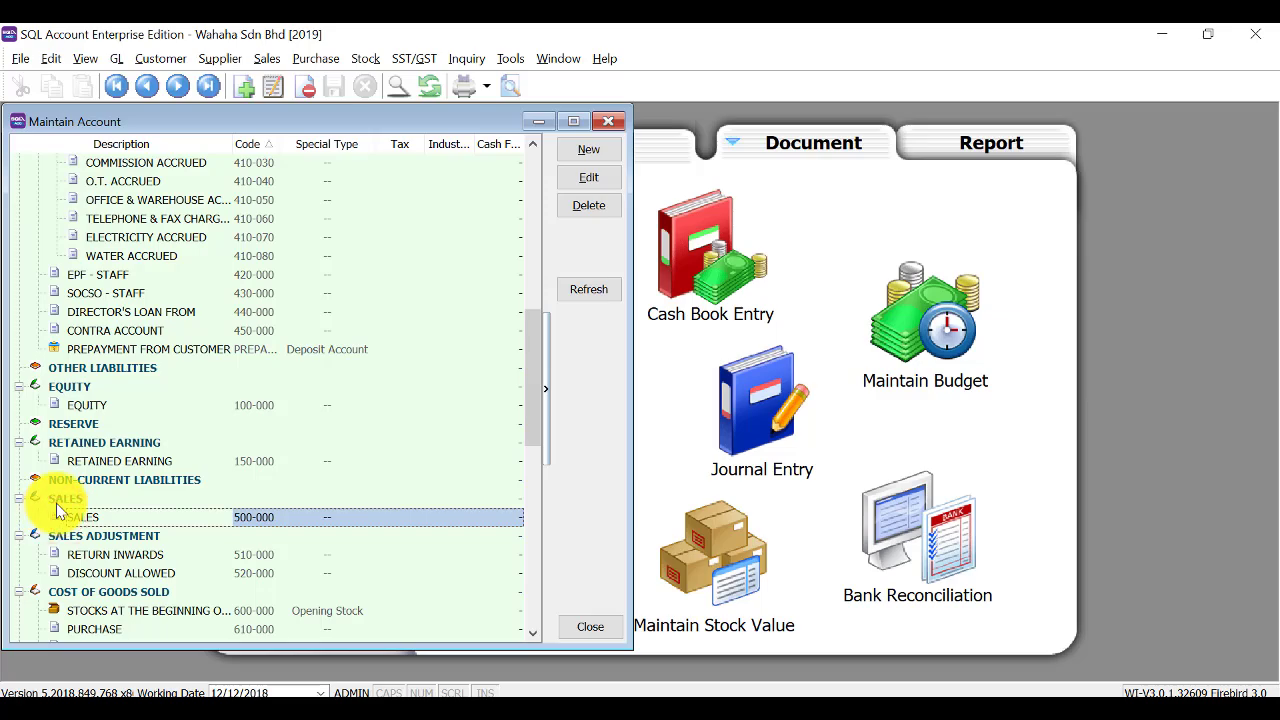
pyautogui.click(52, 497)
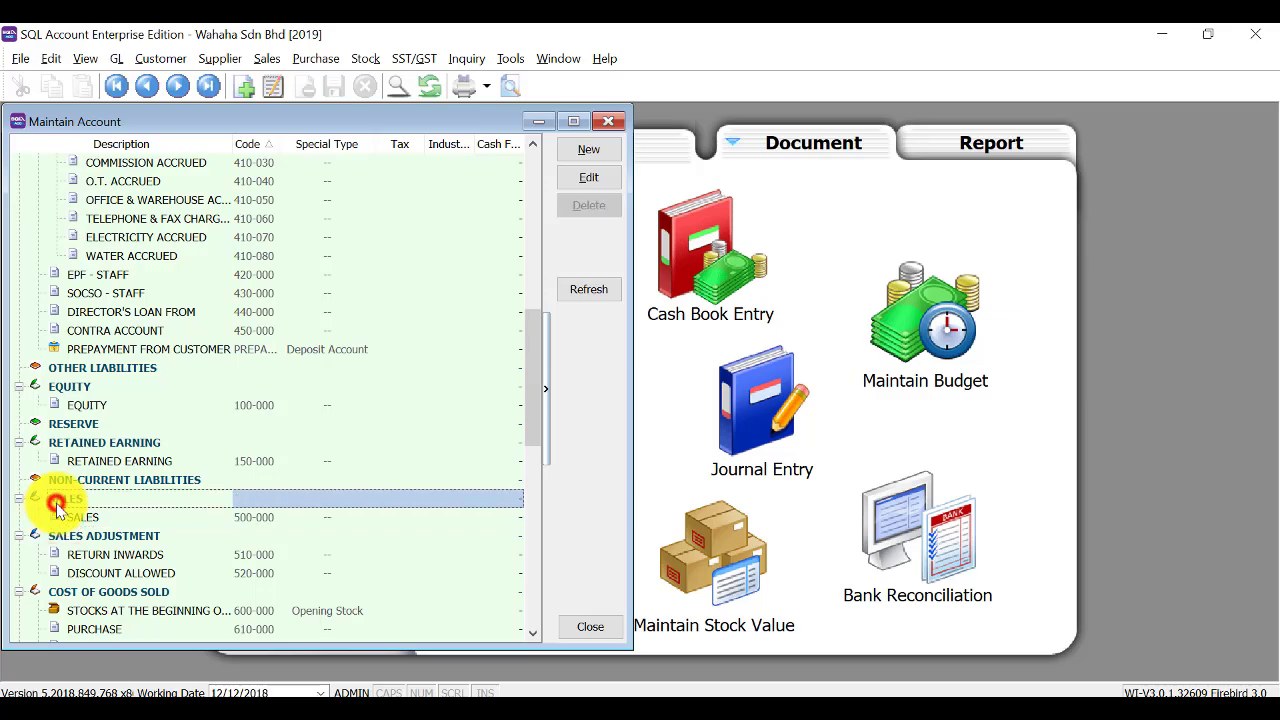
pyautogui.click(583, 155)
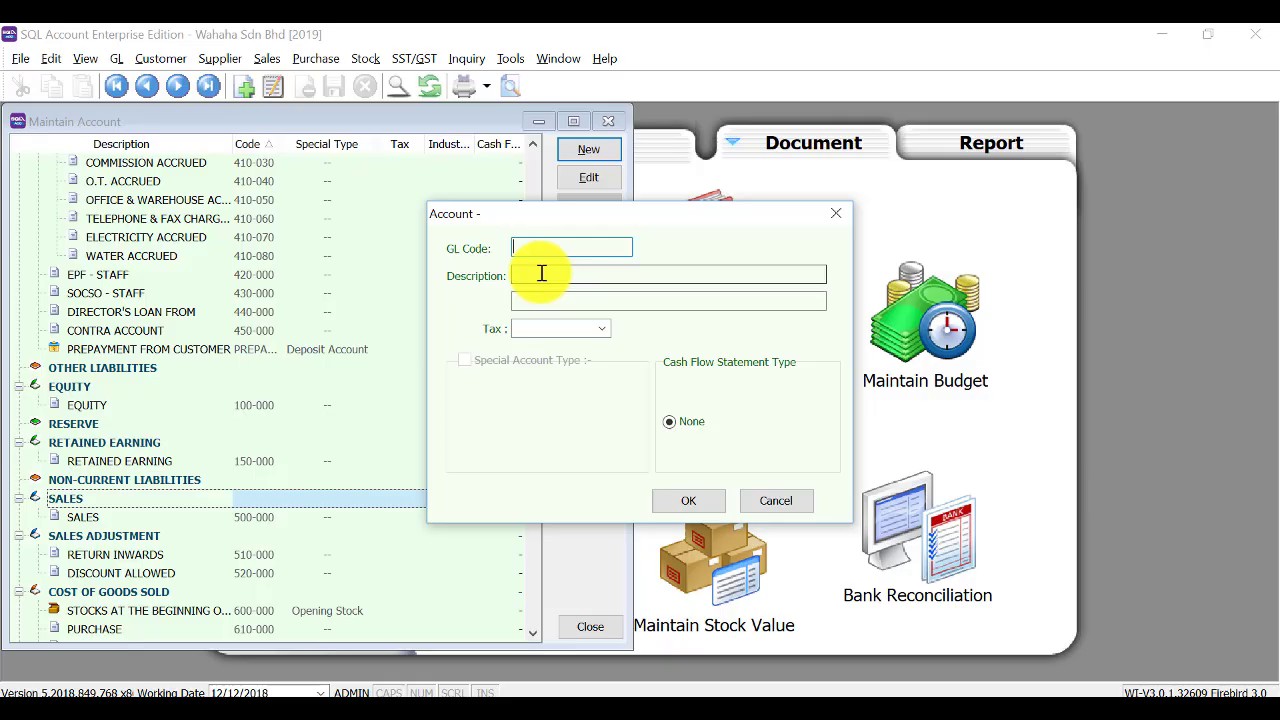
# Add Sales of hardware 501-000 and sales of accessories 502-000 under SALES.
pyautogui.write('501-000')
pyautogui.press('Tab')
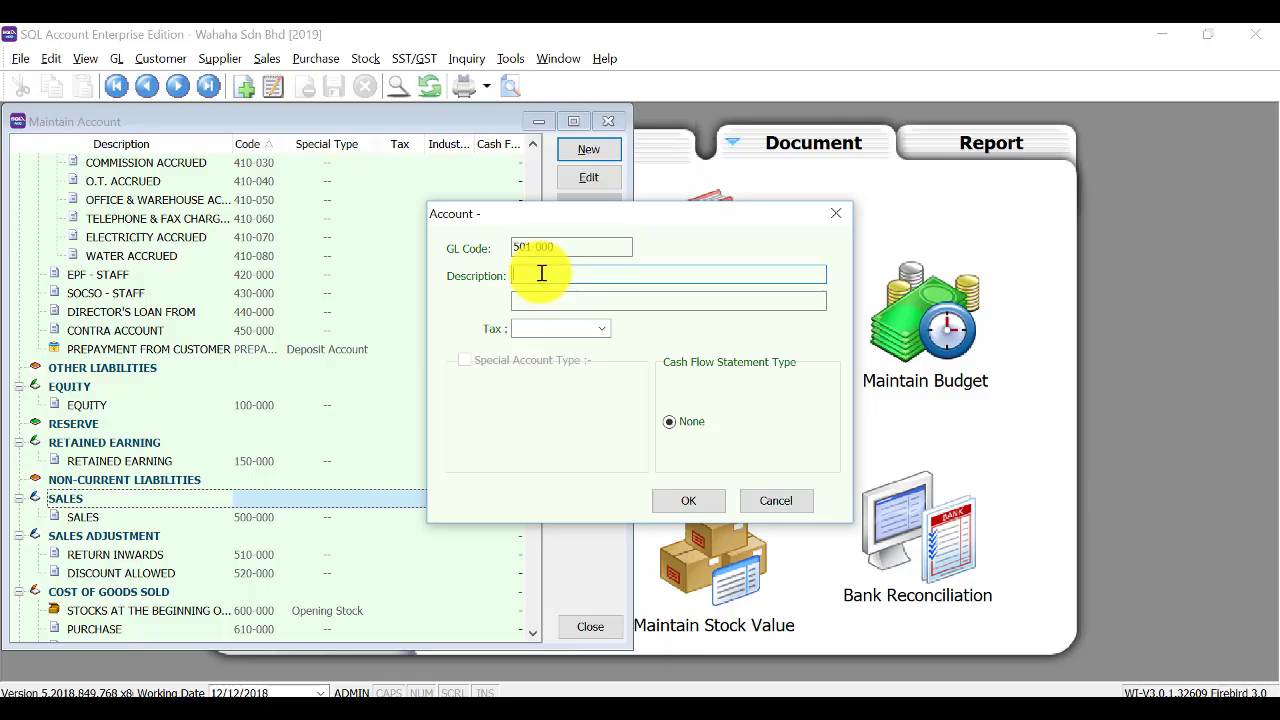
pyautogui.write('Sales s')
pyautogui.click(680, 500)
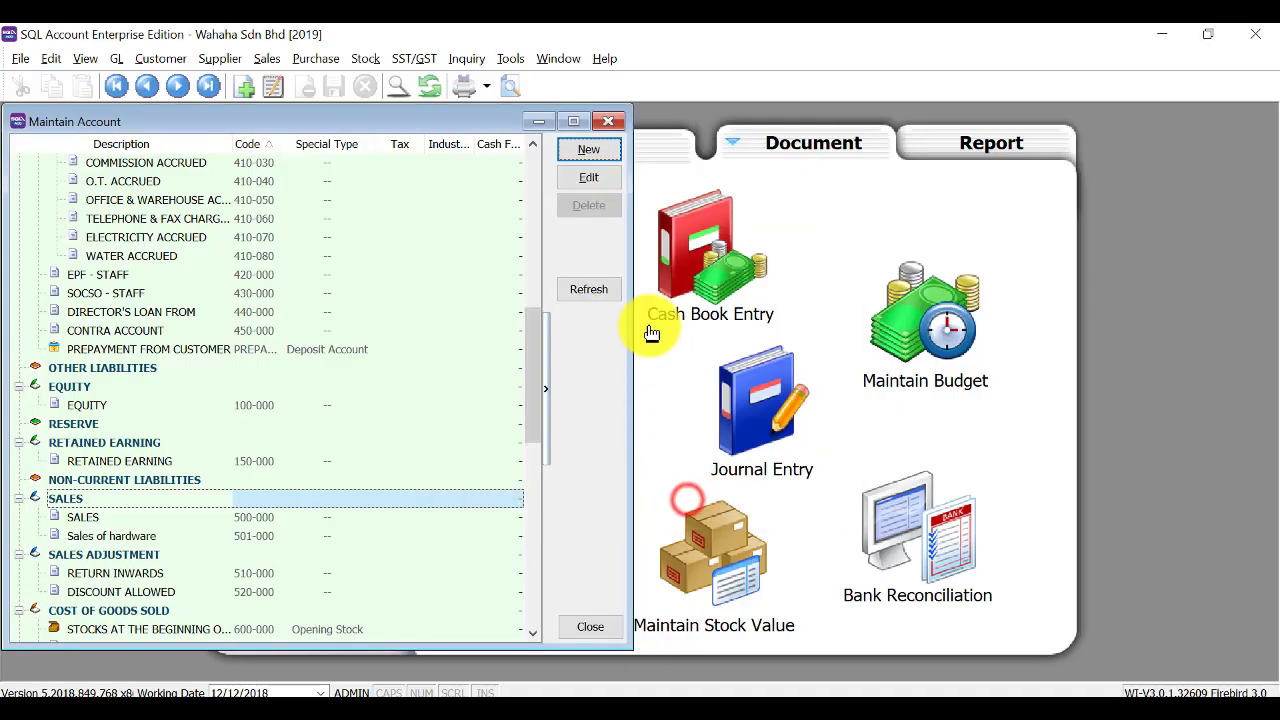
pyautogui.click(586, 149)
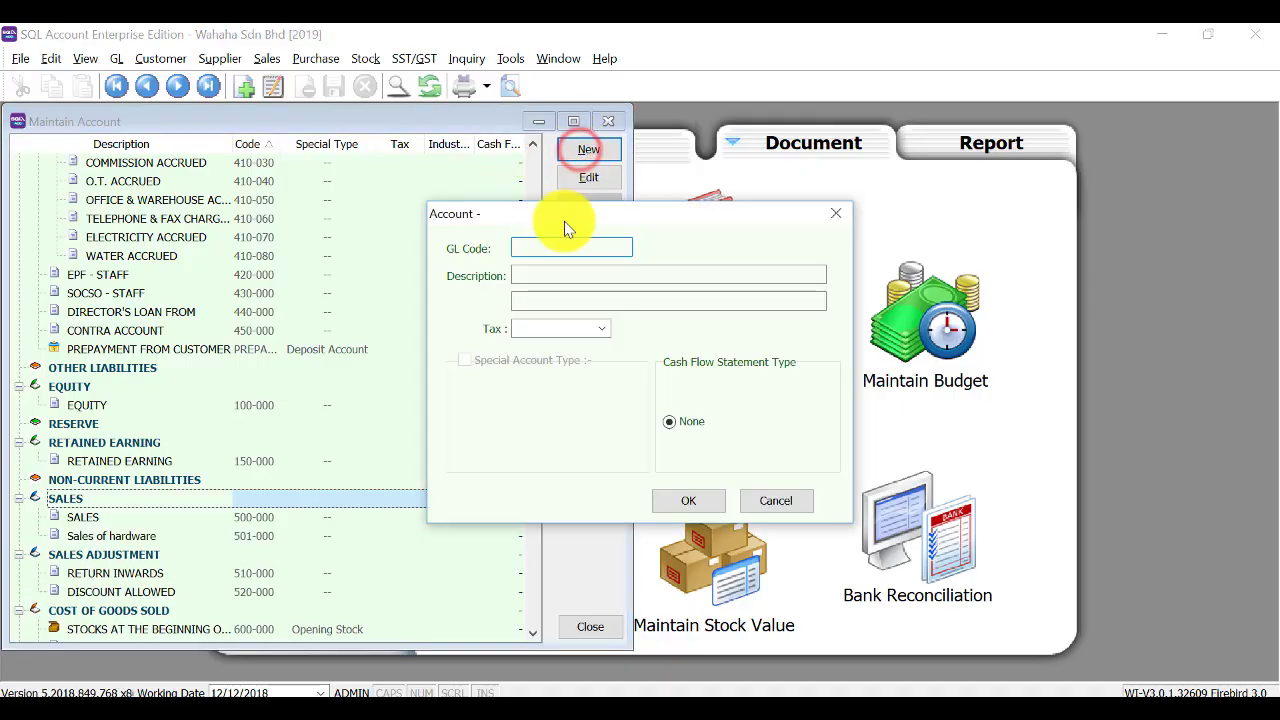
pyautogui.write('50')
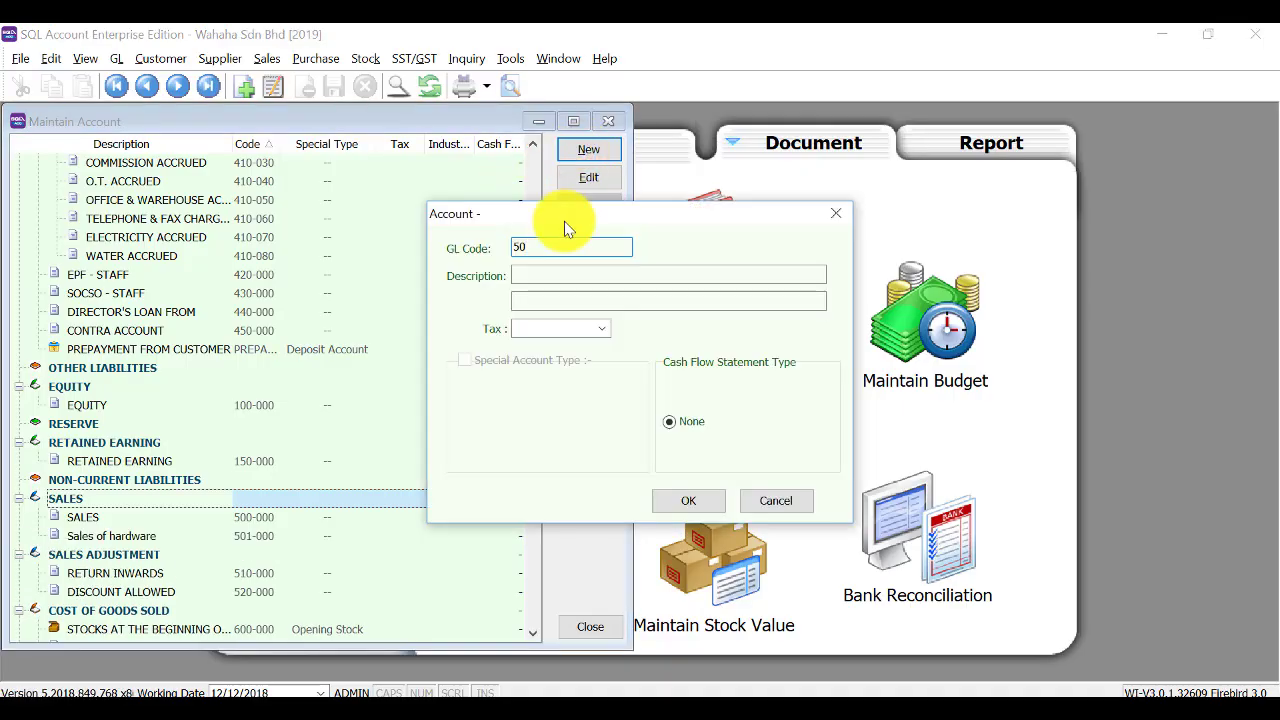
pyautogui.write('2-000')
pyautogui.press('Tab')
pyautogui.write('sales of accessories')
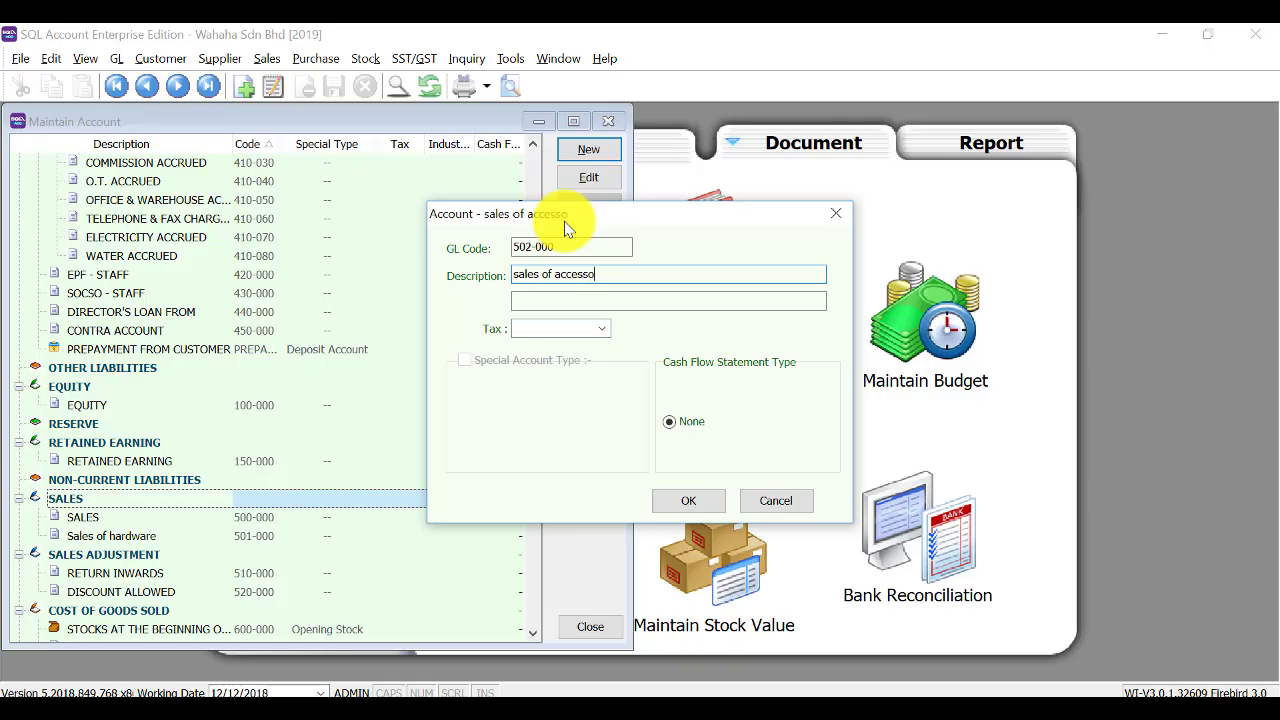
pyautogui.click(676, 497)
# Add the sales of software account 503-000 under SALES.
pyautogui.click(586, 152)
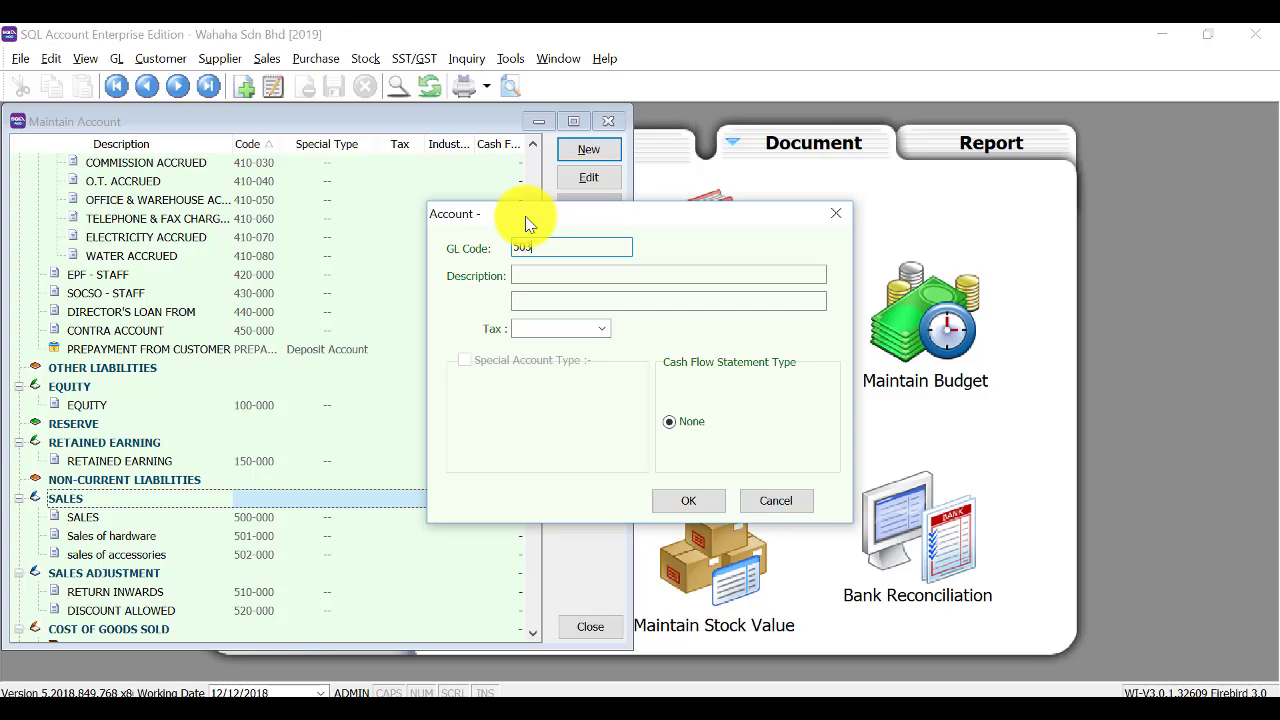
pyautogui.write('503-000')
pyautogui.press('Tab')
pyautogui.write('sale')
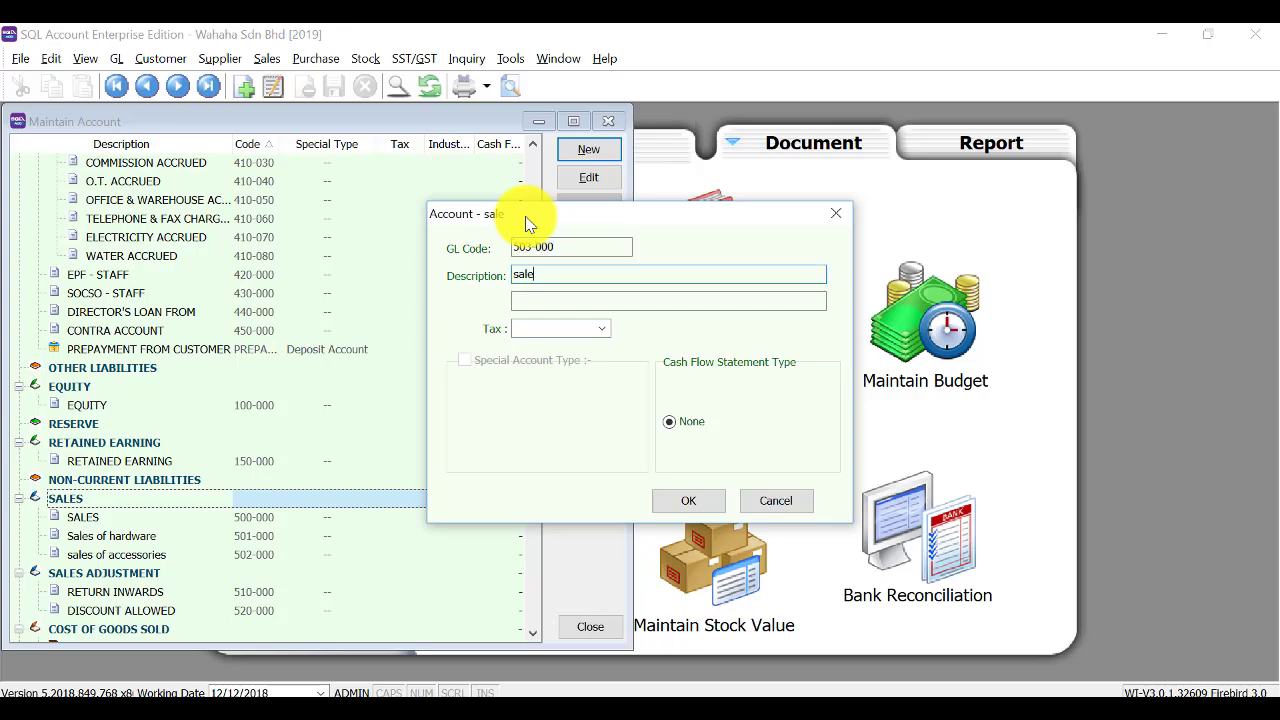
pyautogui.write('s of software')
pyautogui.click(686, 499)
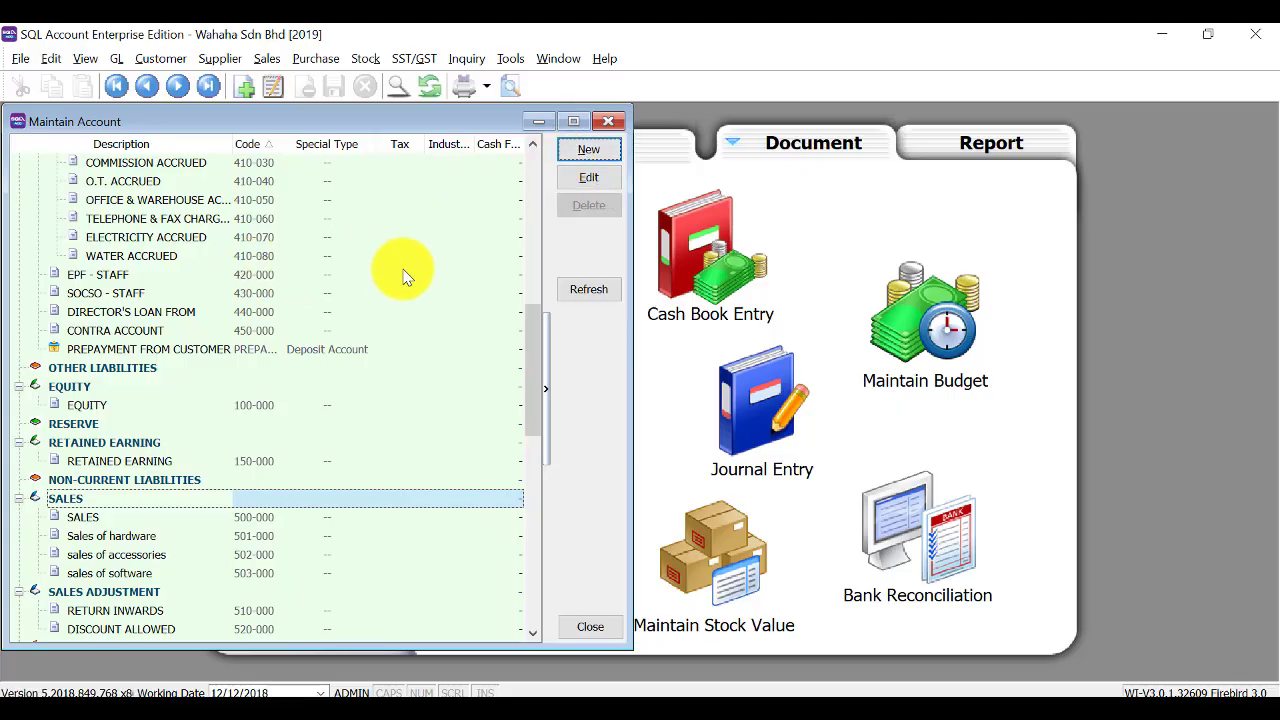
pyautogui.scroll(-3, 220, 357)
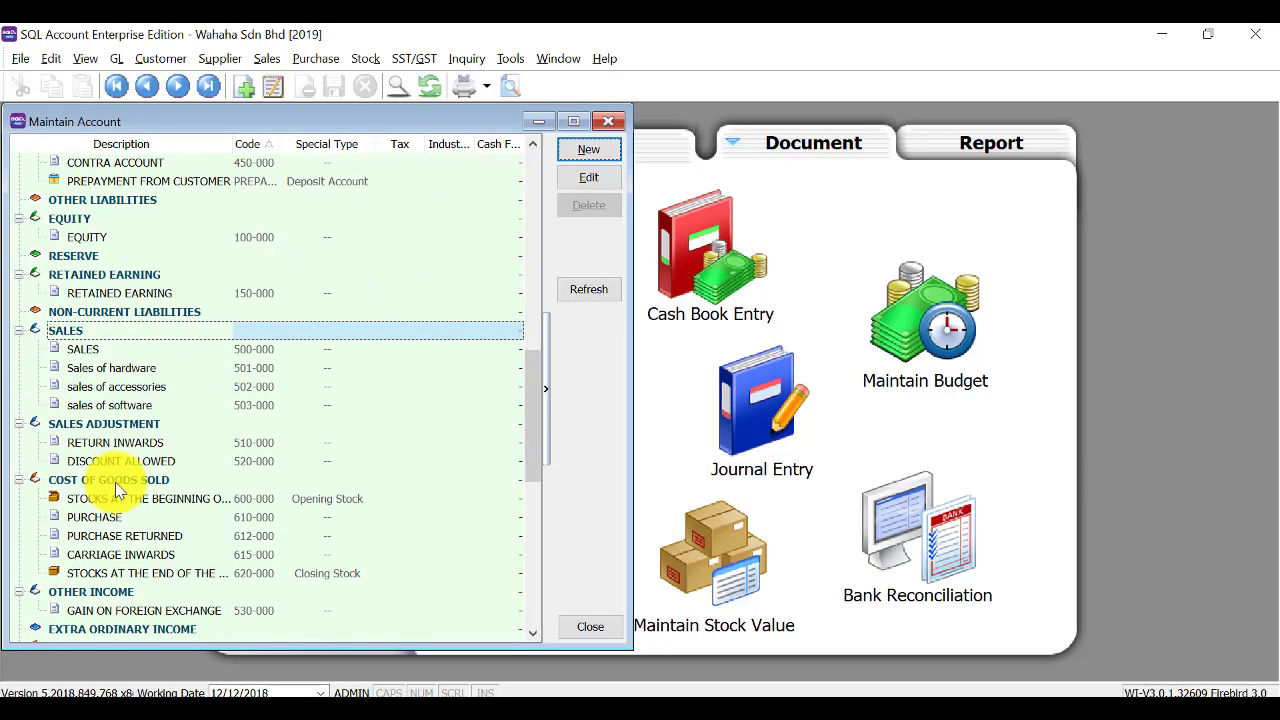
# Add the purchases of hardware account 601-001 under COST OF GOODS SOLD.
pyautogui.click(110, 480)
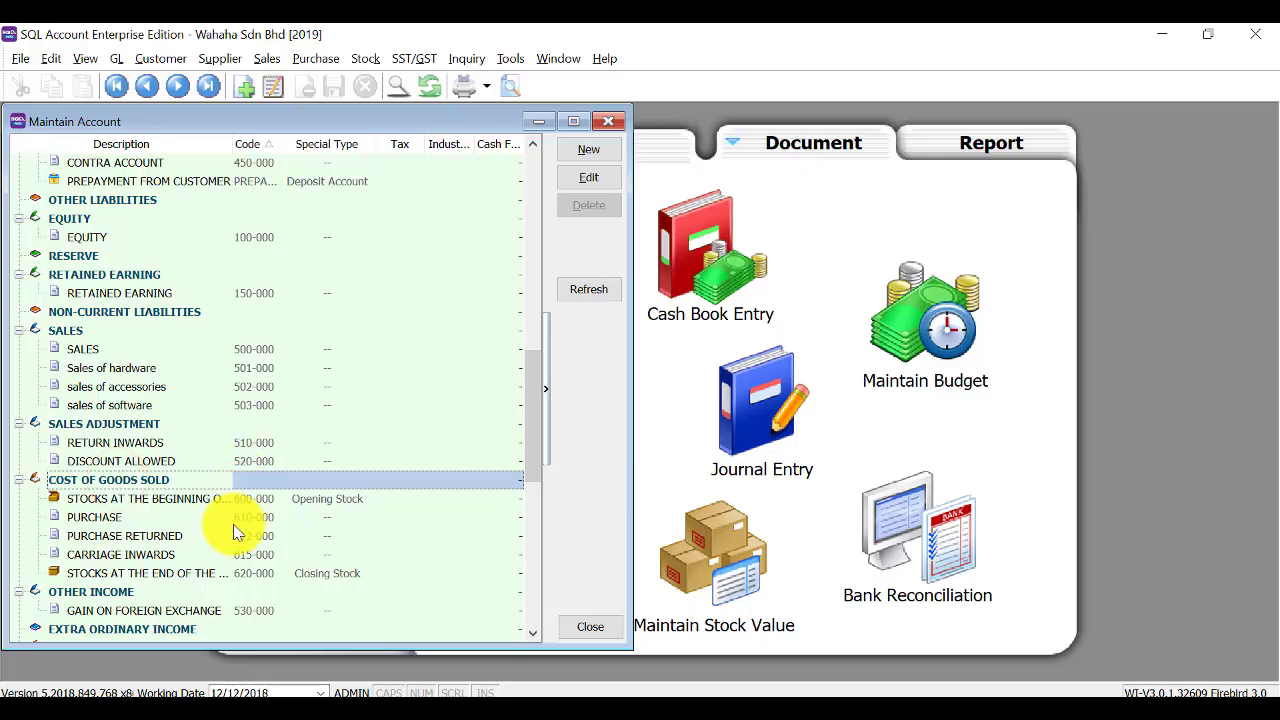
pyautogui.click(591, 151)
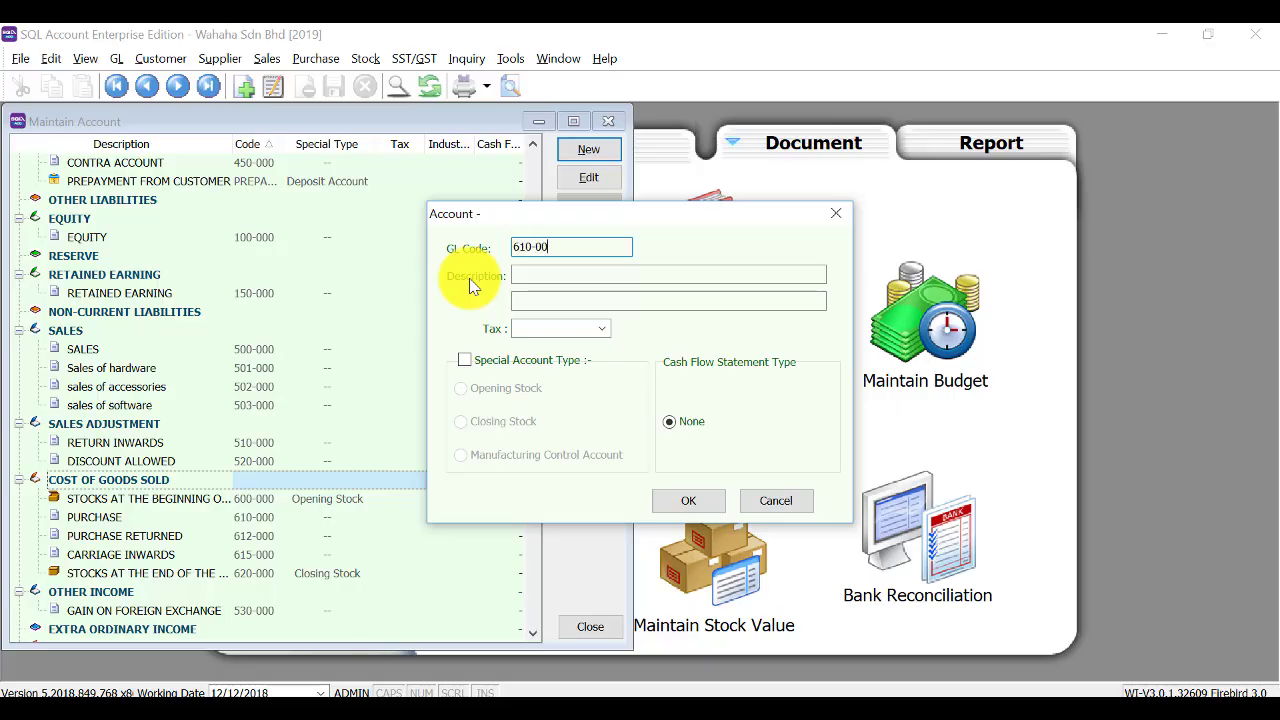
pyautogui.press('Tab')
pyautogui.write('cha')
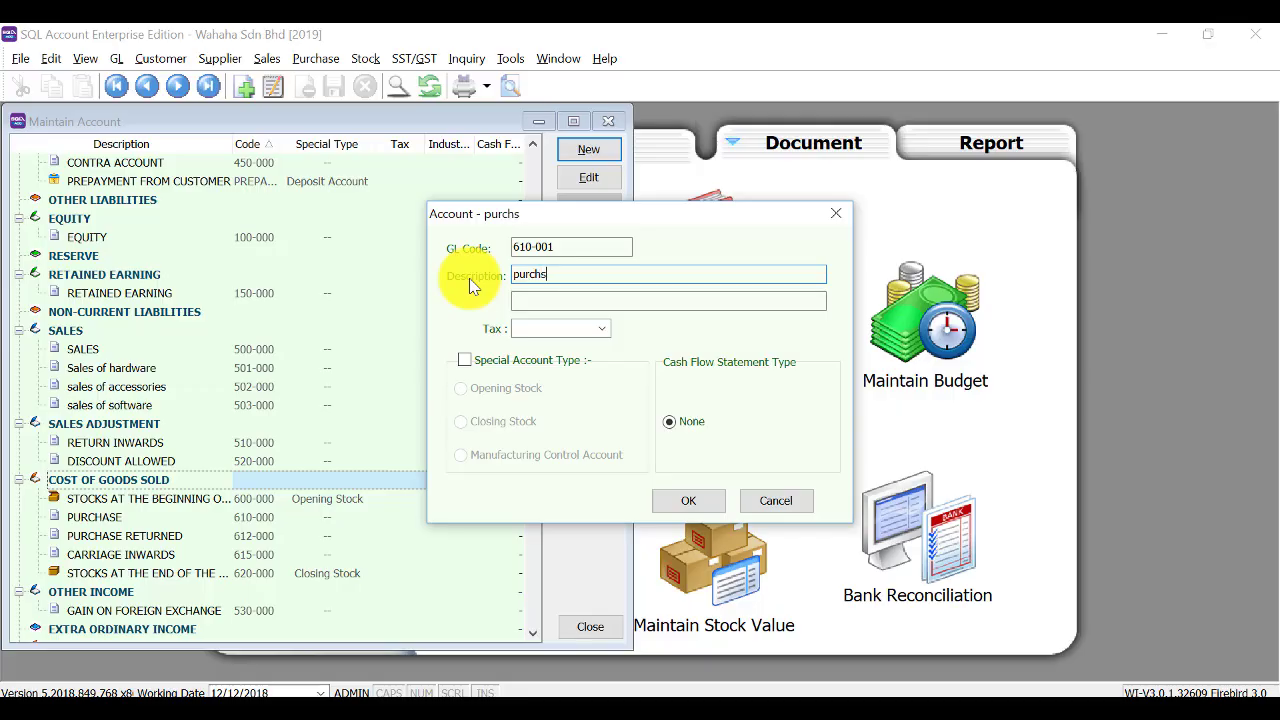
pyautogui.write('s')
pyautogui.press('BackSpace')
pyautogui.write('ses of hardware')
pyautogui.press('Tab')
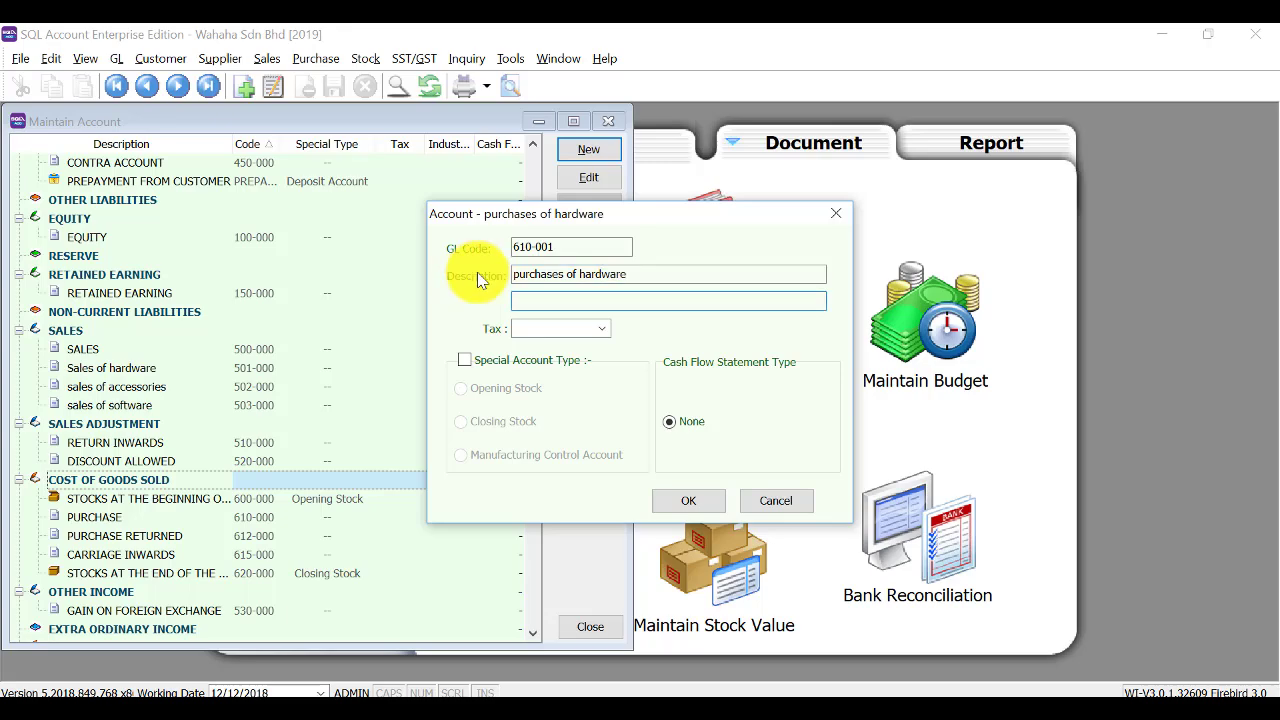
pyautogui.click(688, 505)
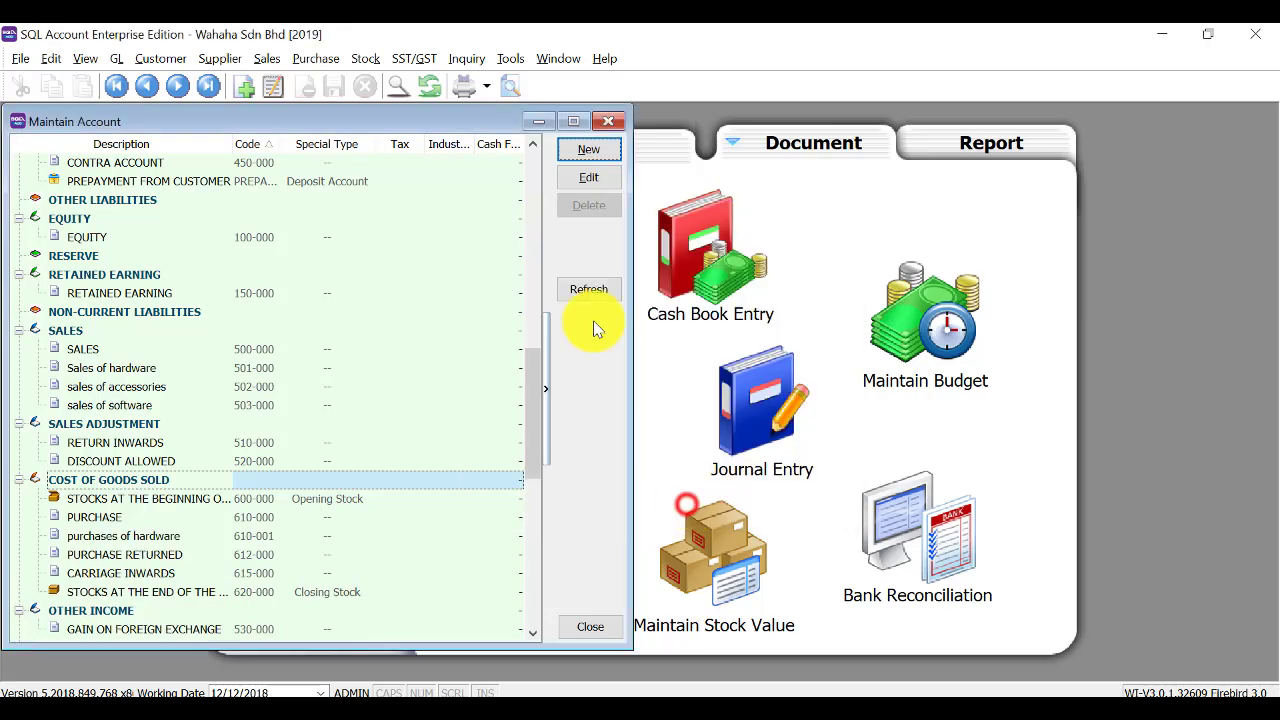
# Add Purchases of accessories 601-002 and Purchases of software 601-003 under COST OF GOODS SOLD.
pyautogui.click(579, 153)
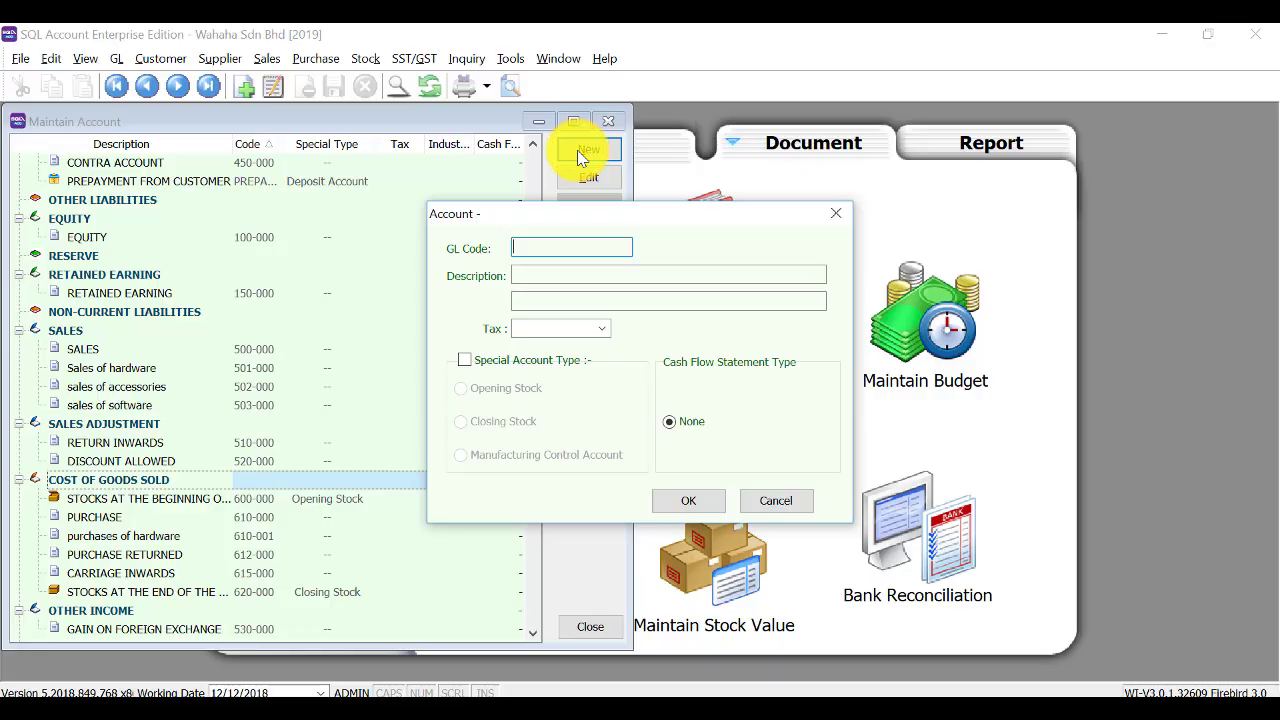
pyautogui.write('601-002')
pyautogui.press('Tab')
pyautogui.write('Purcha')
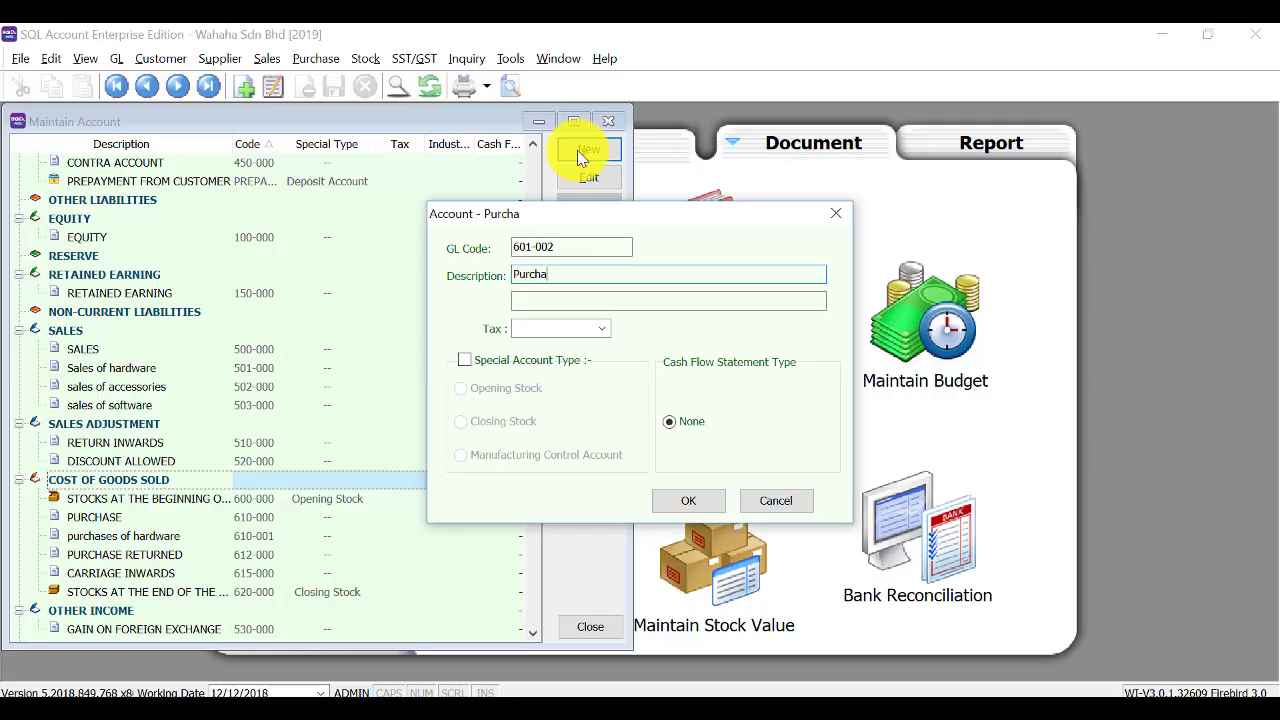
pyautogui.write('ses of accessories')
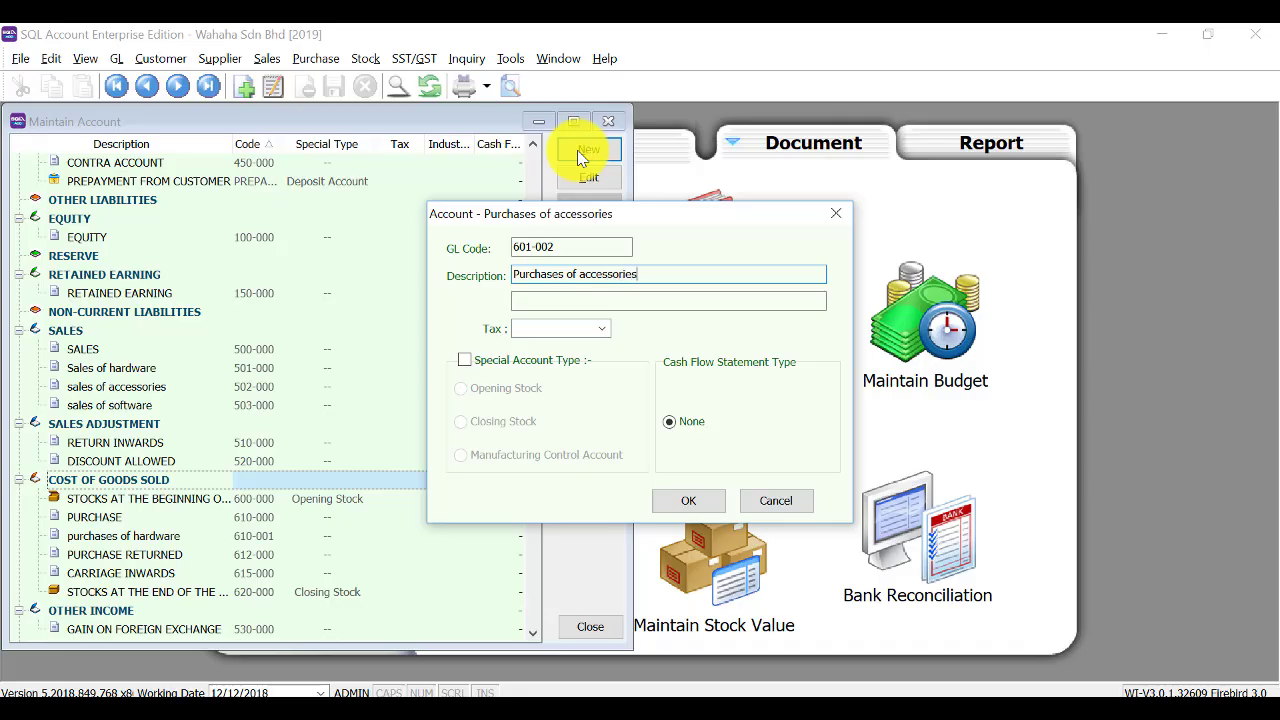
pyautogui.click(674, 494)
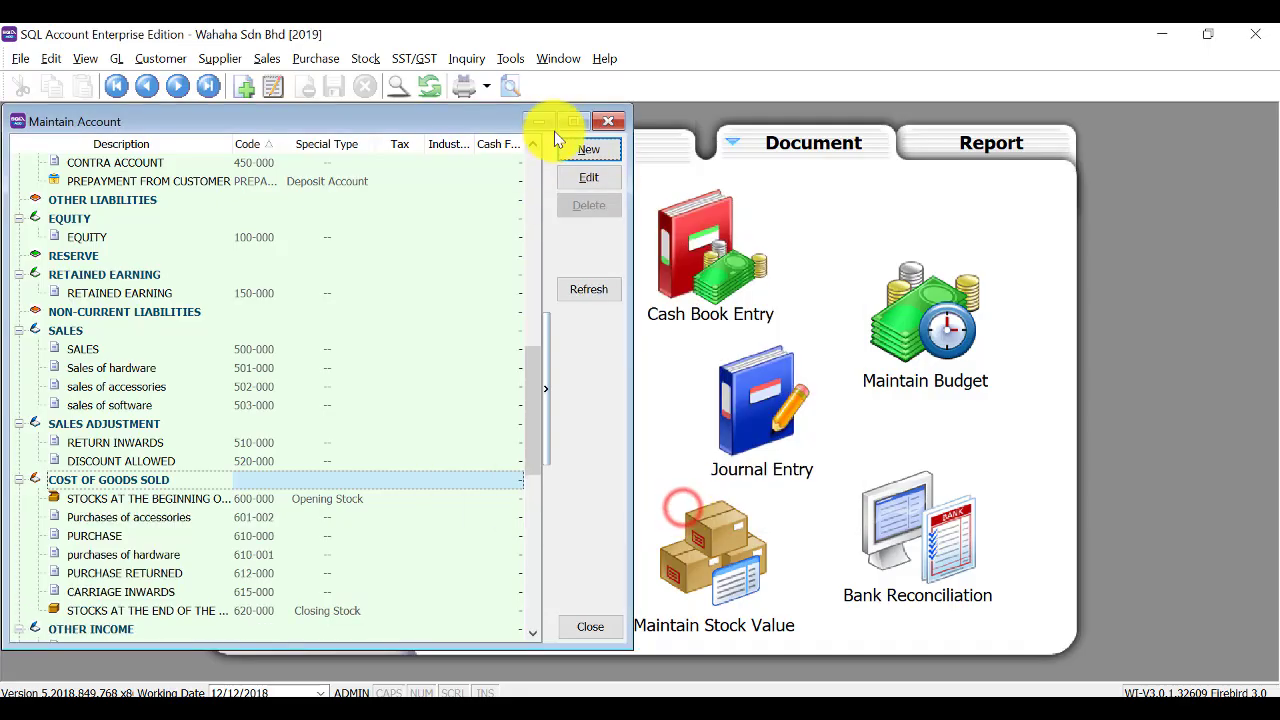
pyautogui.click(591, 150)
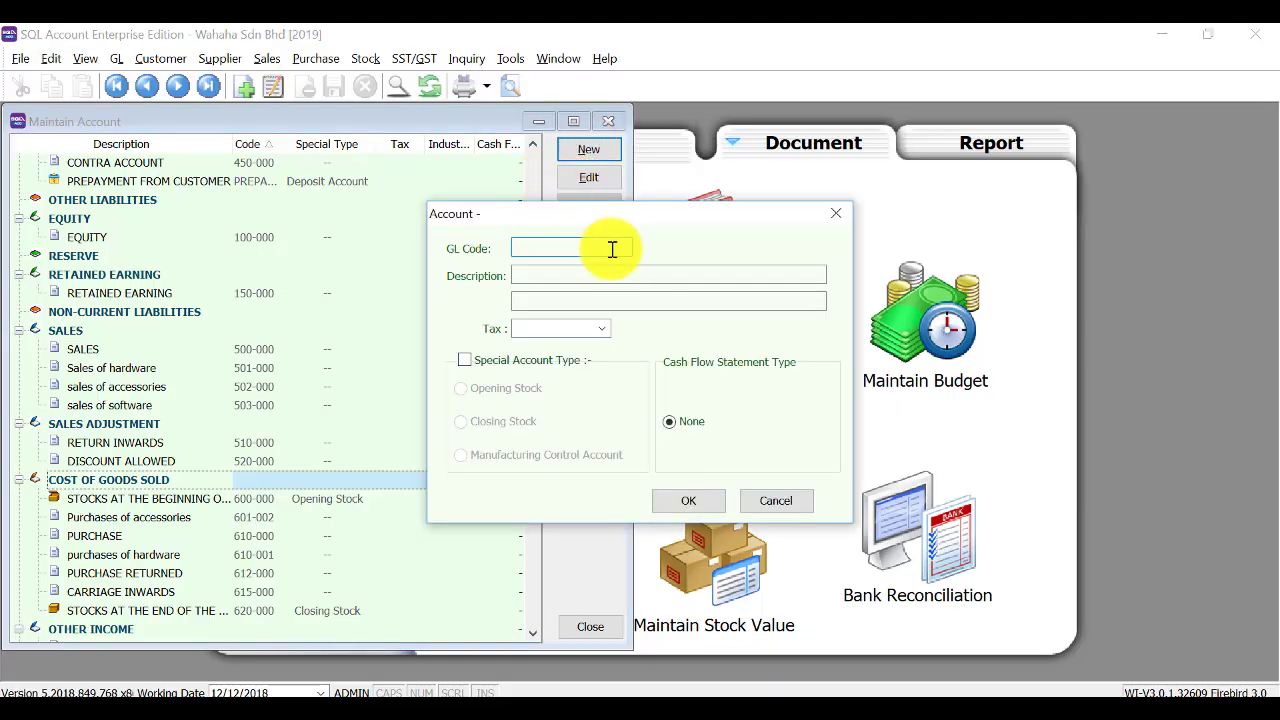
pyautogui.write('601-003')
pyautogui.press('Tab')
pyautogui.write('P')
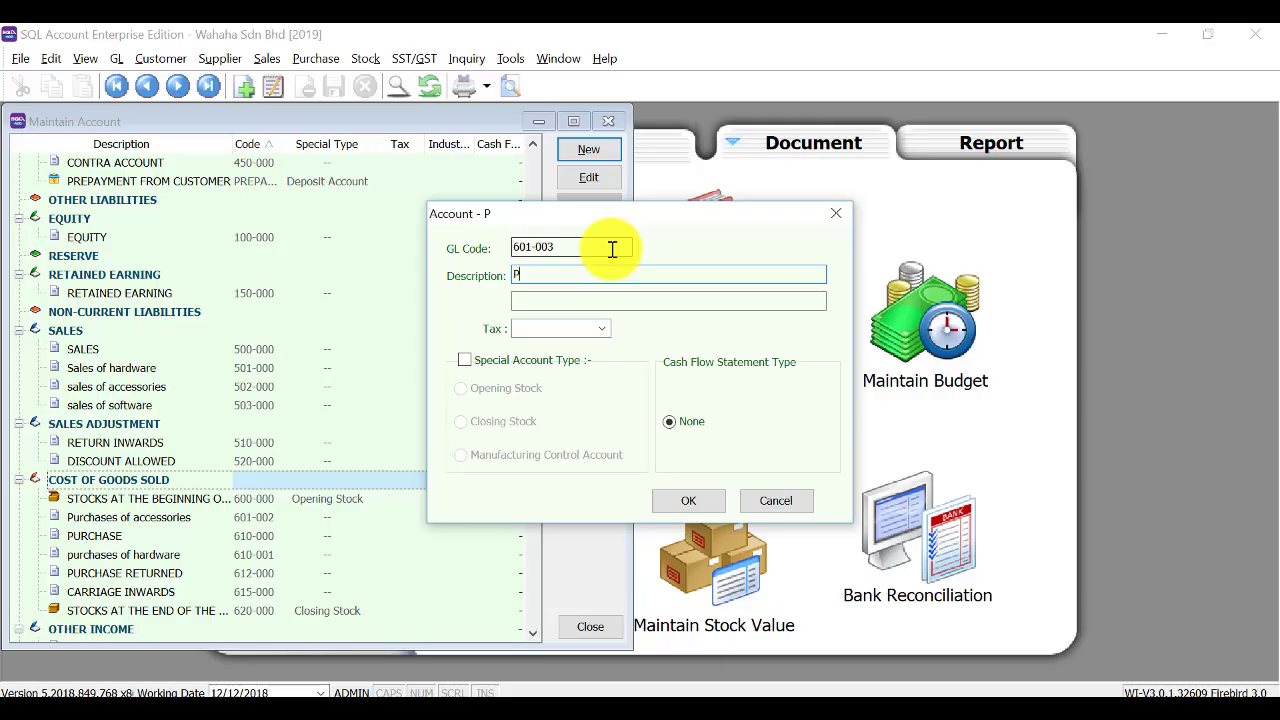
pyautogui.write('urchases of software')
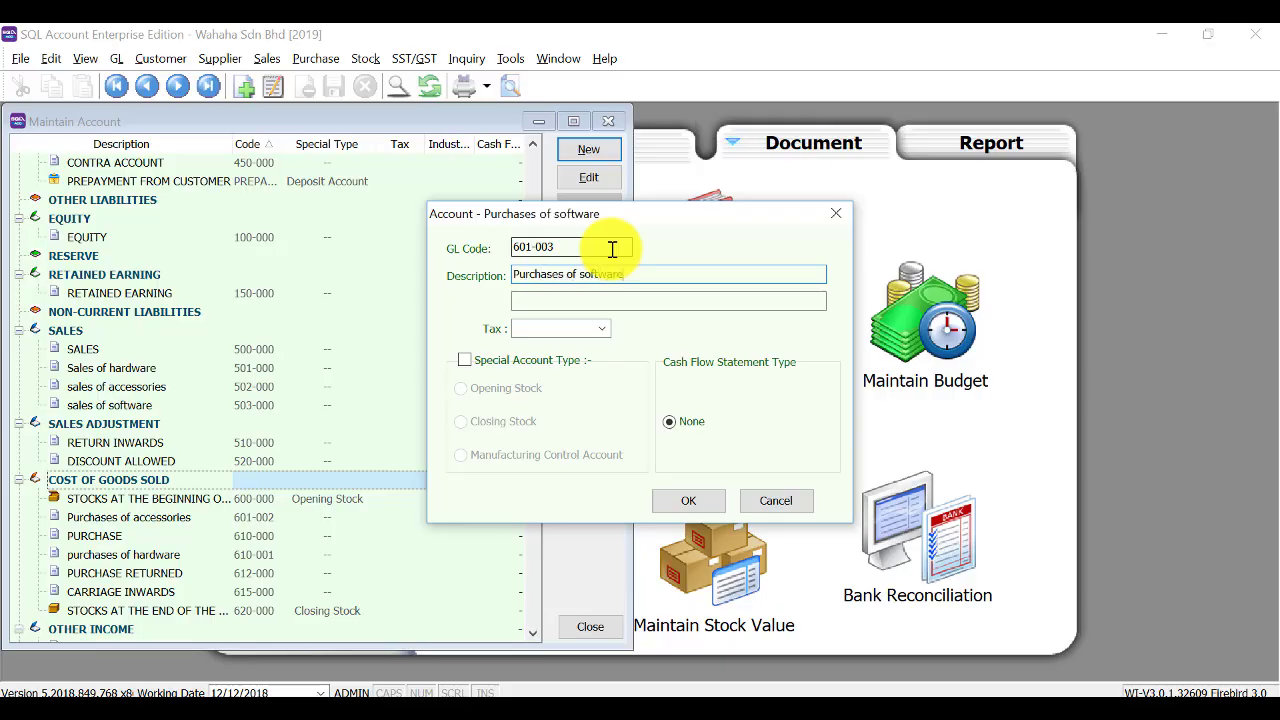
pyautogui.click(684, 498)
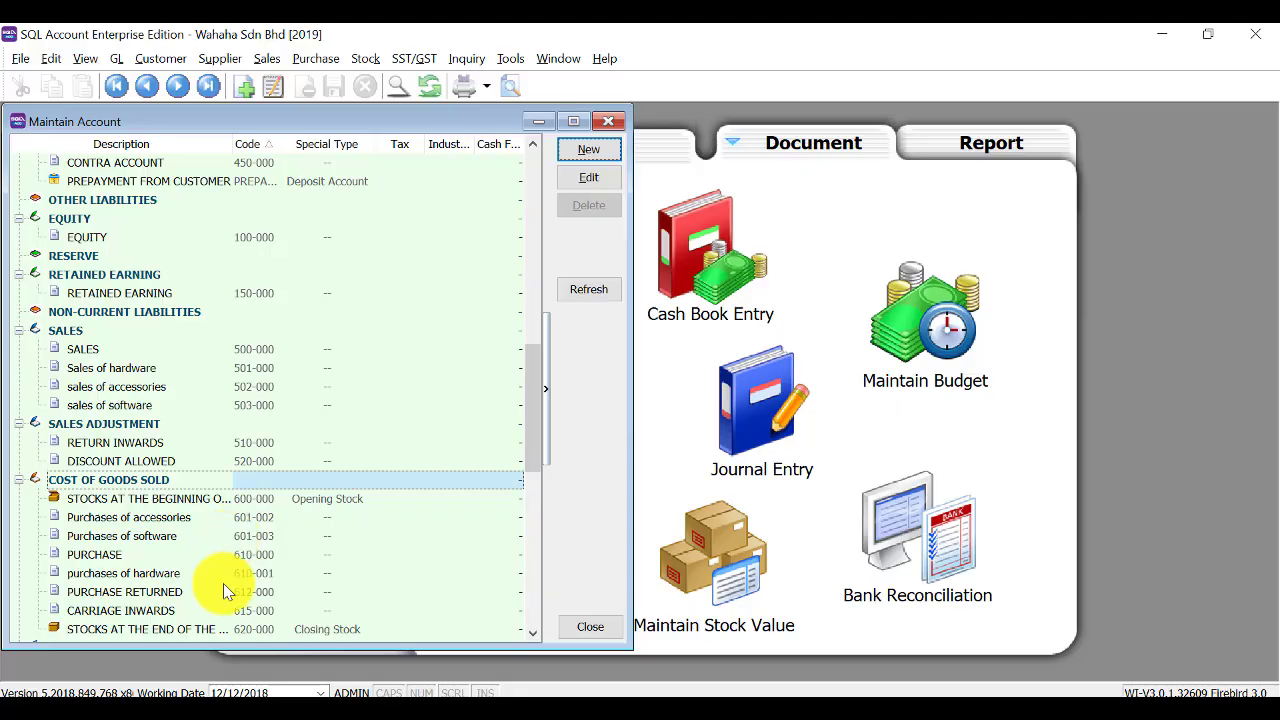
# Refresh the account list, review it, and close the Maintain Account window.
pyautogui.scroll(-1, 264, 594)
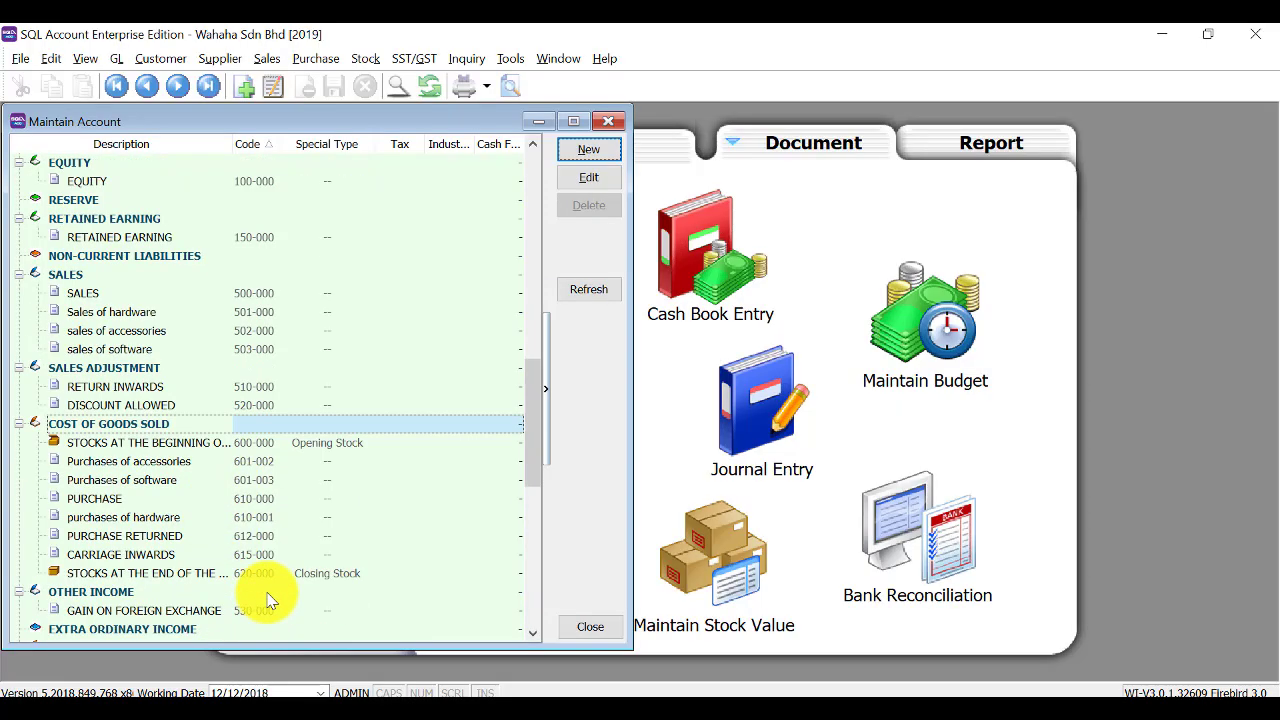
pyautogui.click(591, 290)
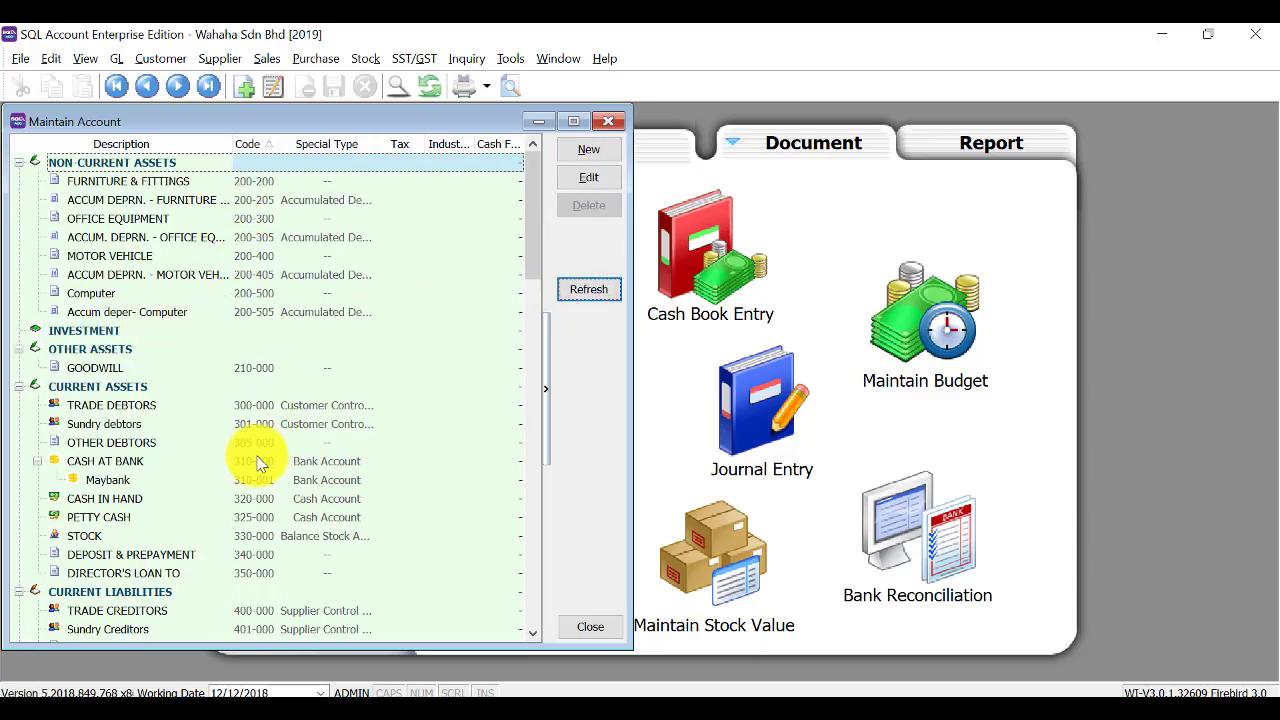
pyautogui.scroll(-7, 230, 632)
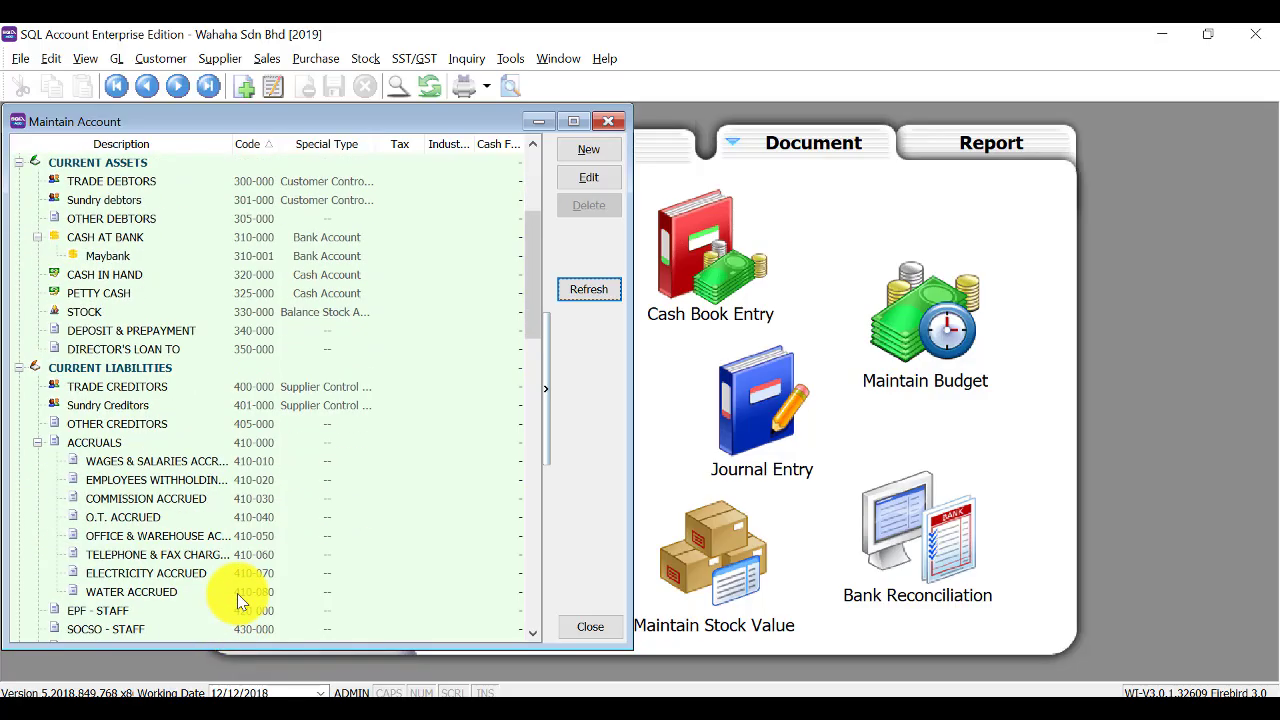
pyautogui.scroll(-3, 237, 597)
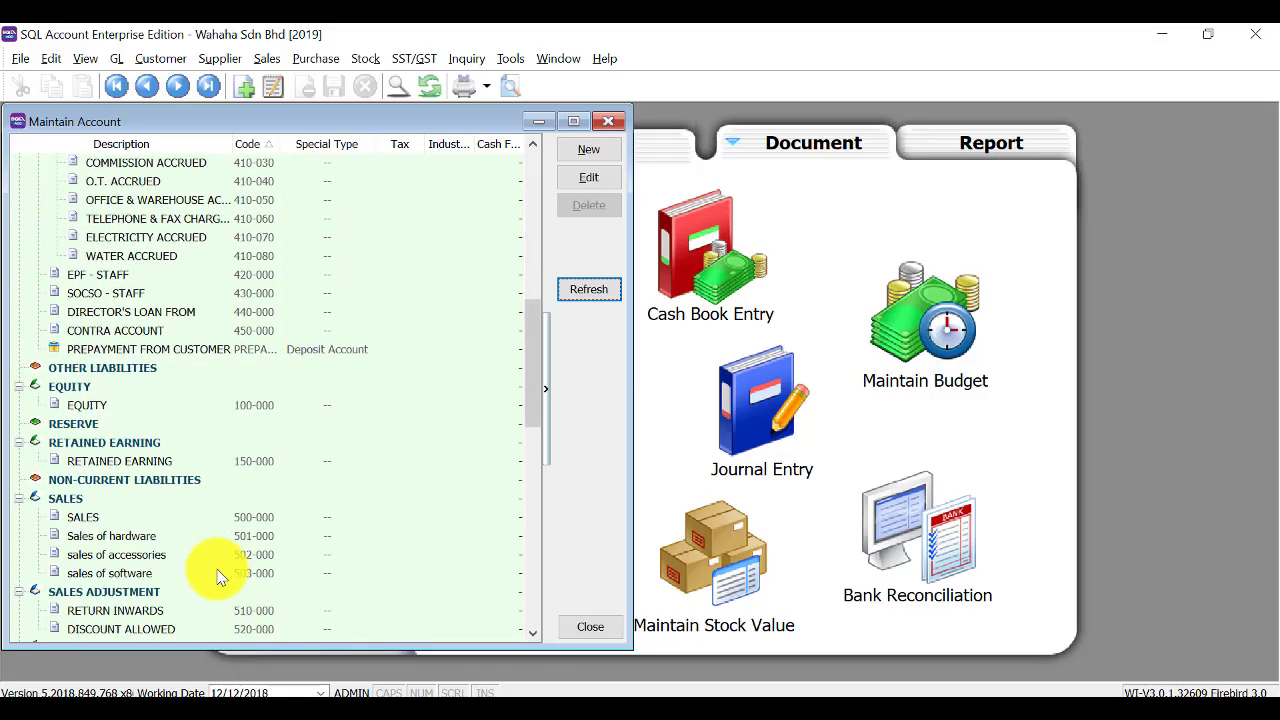
pyautogui.click(523, 227)
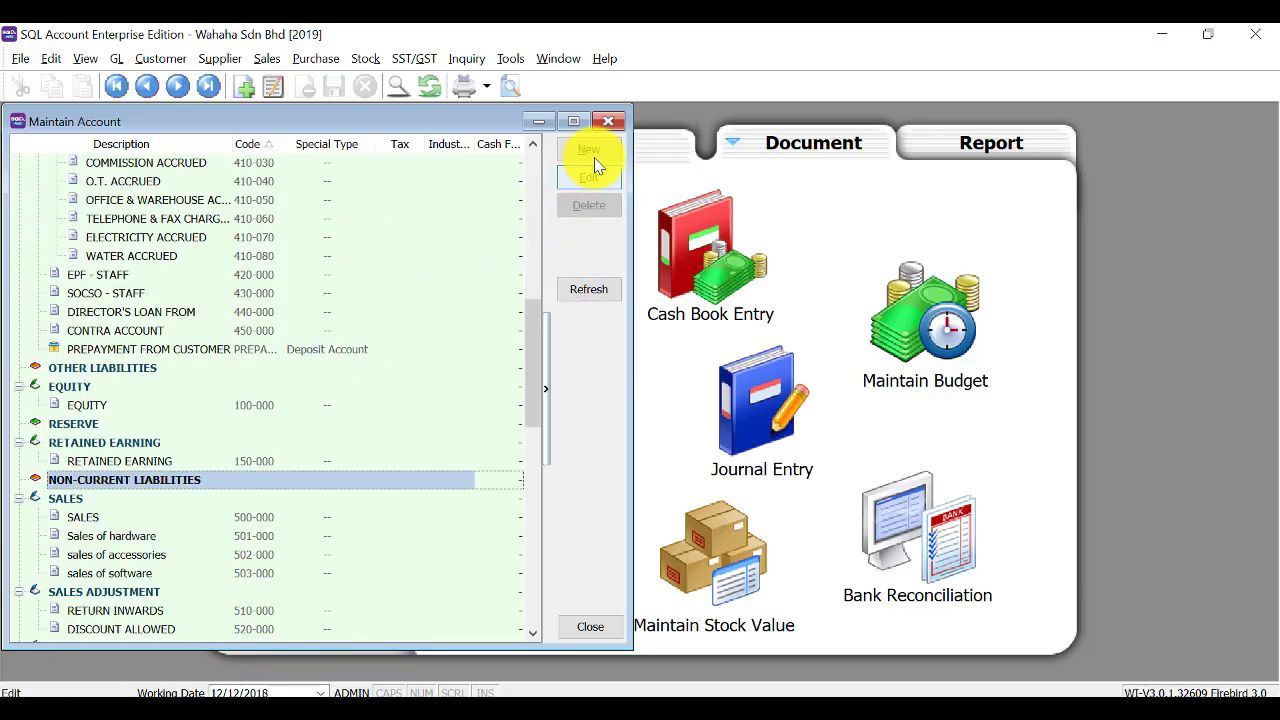
pyautogui.click(606, 120)
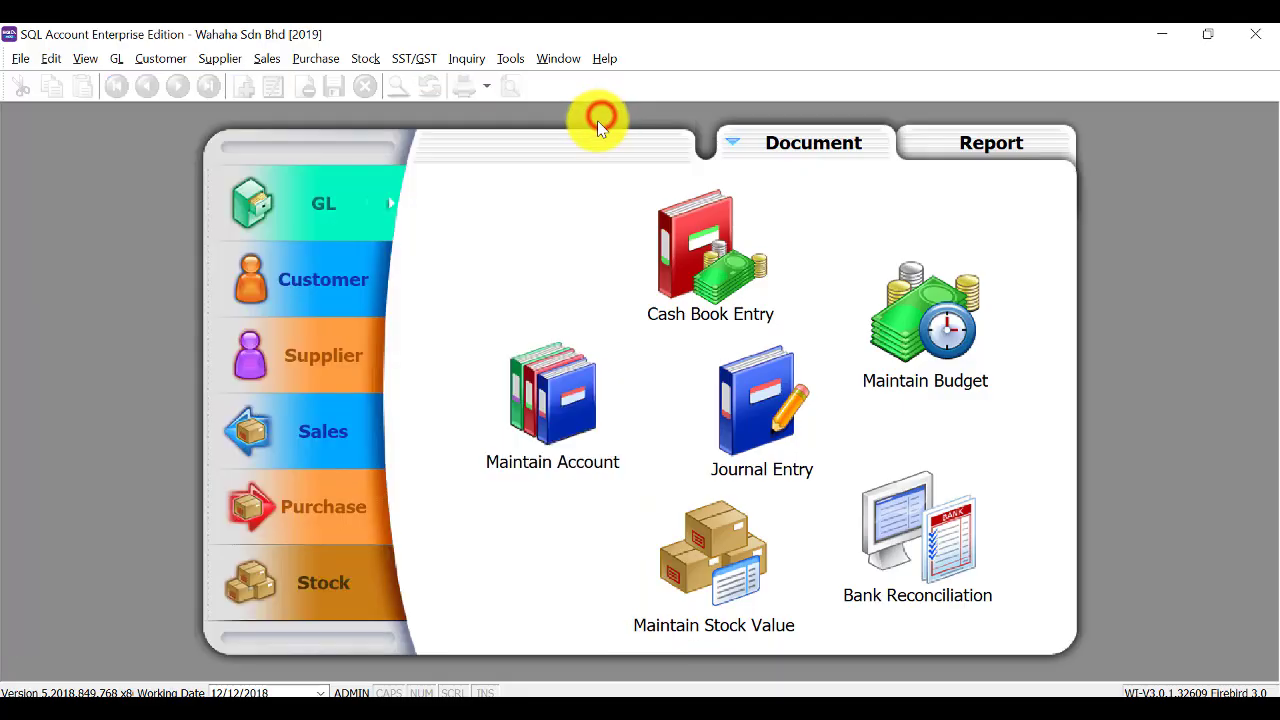
# Open Maintain Customer and start a new customer named 'Advance computer trading'.
pyautogui.click(351, 296)
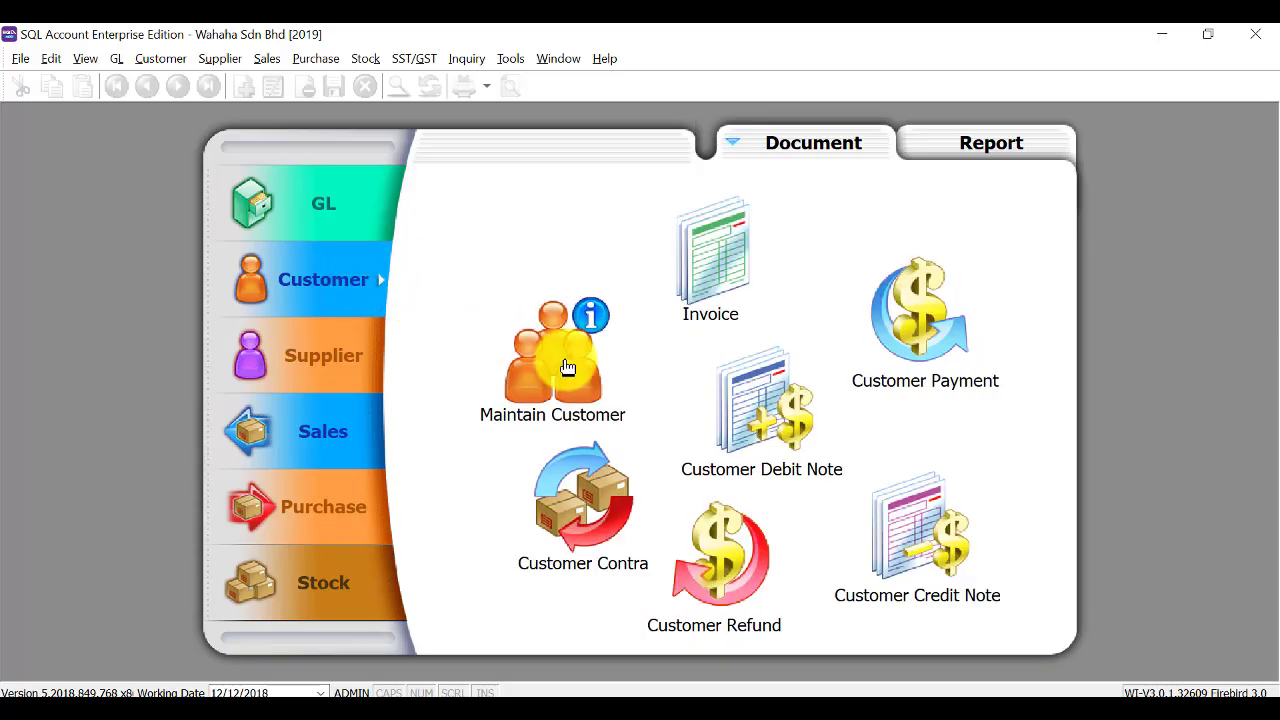
pyautogui.doubleClick(571, 368)
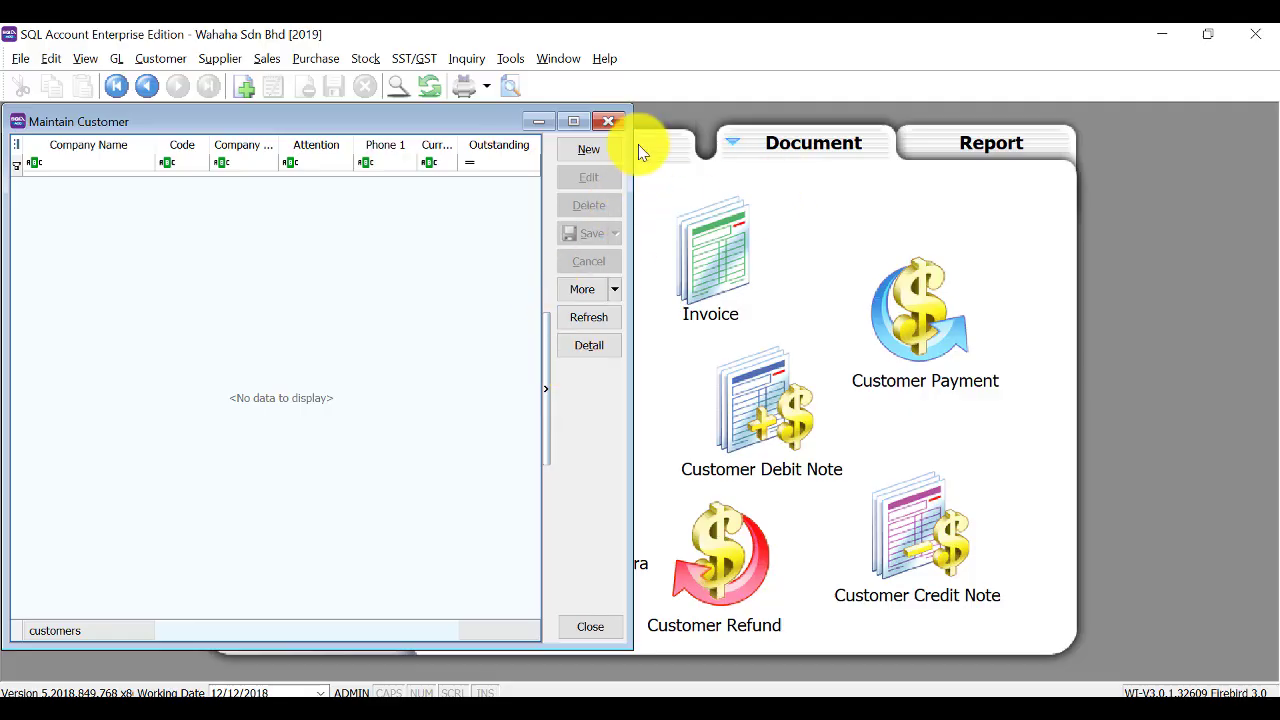
pyautogui.click(586, 150)
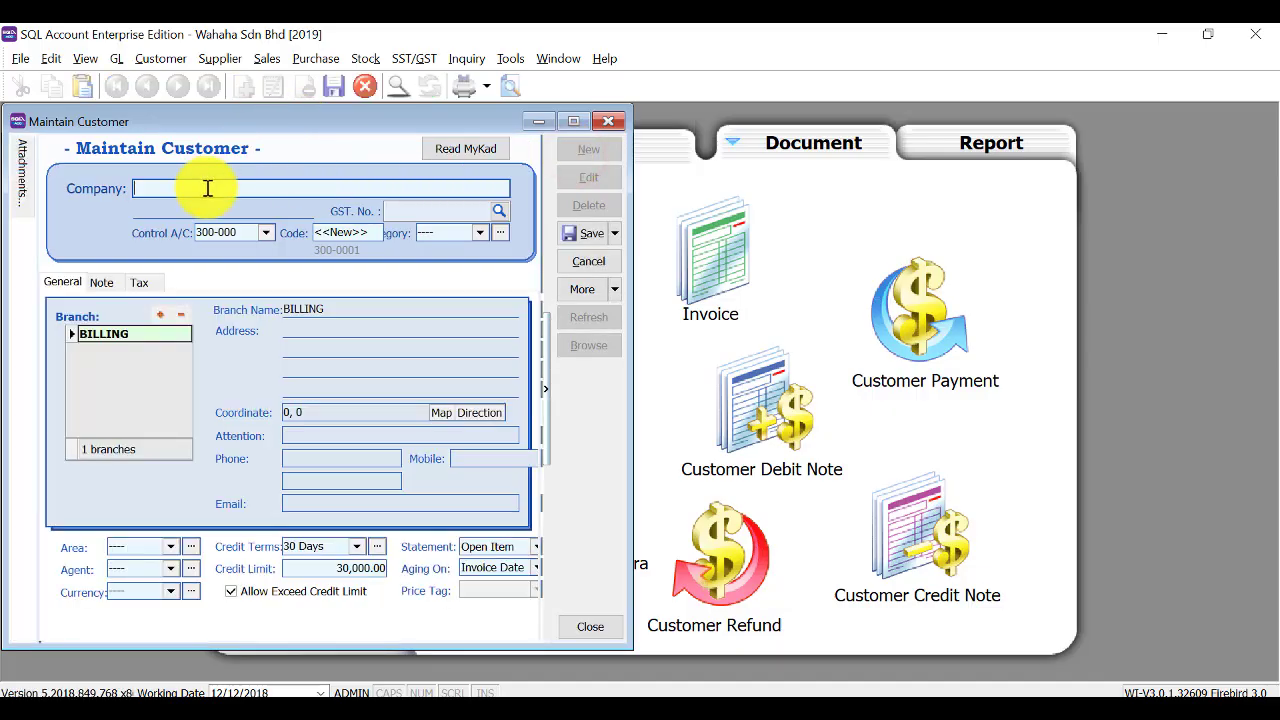
pyautogui.write('Advance computer trading')
pyautogui.press('Tab')
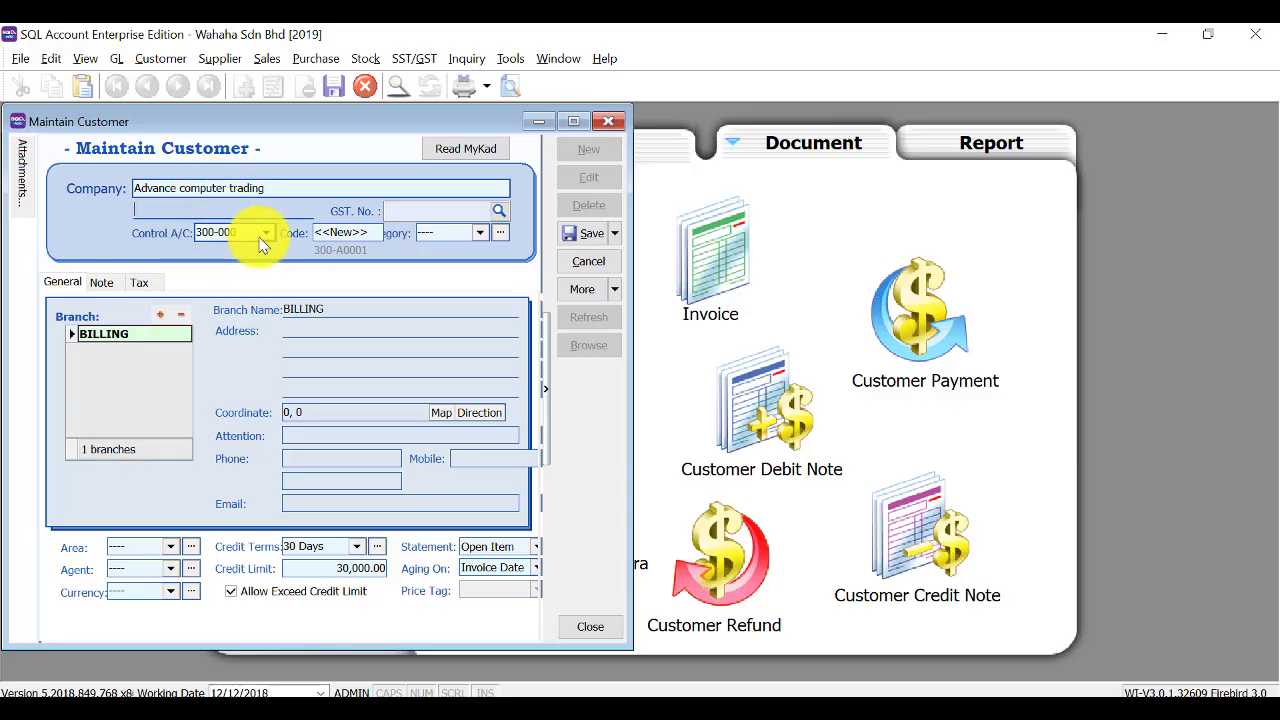
pyautogui.click(368, 232)
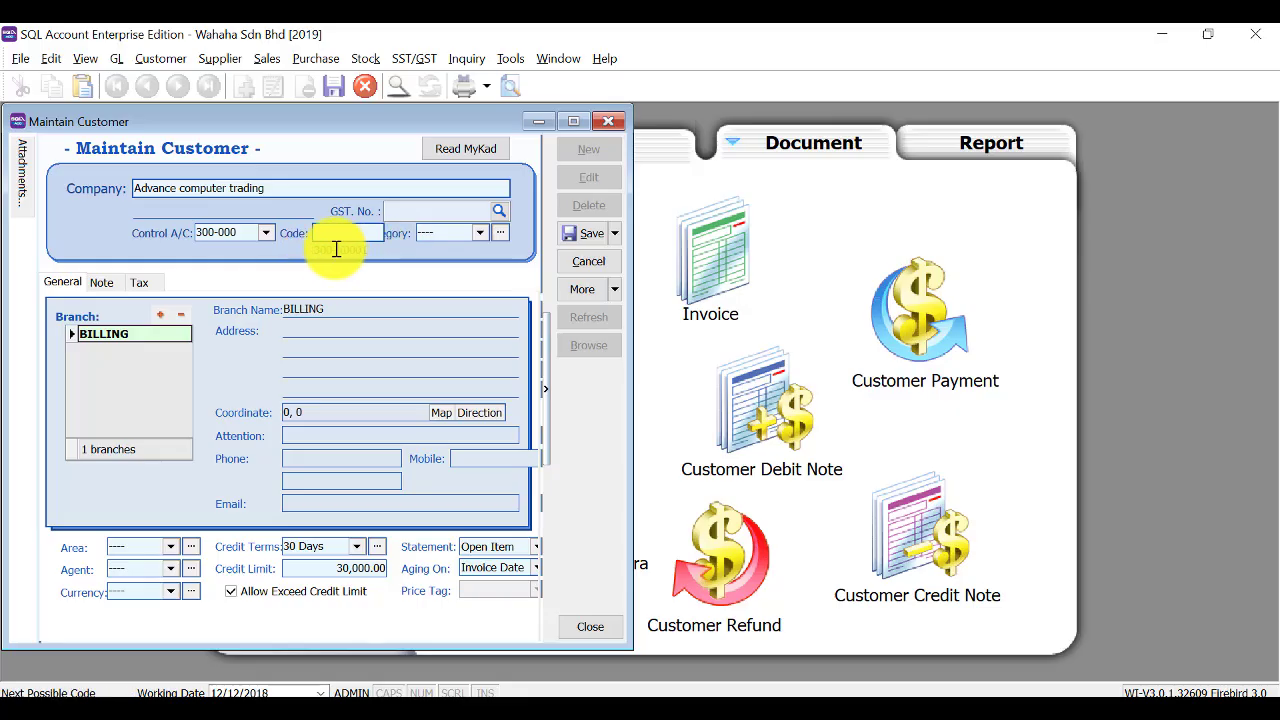
# Paste the billing address and complete its second line with the state and country.
pyautogui.click(331, 330)
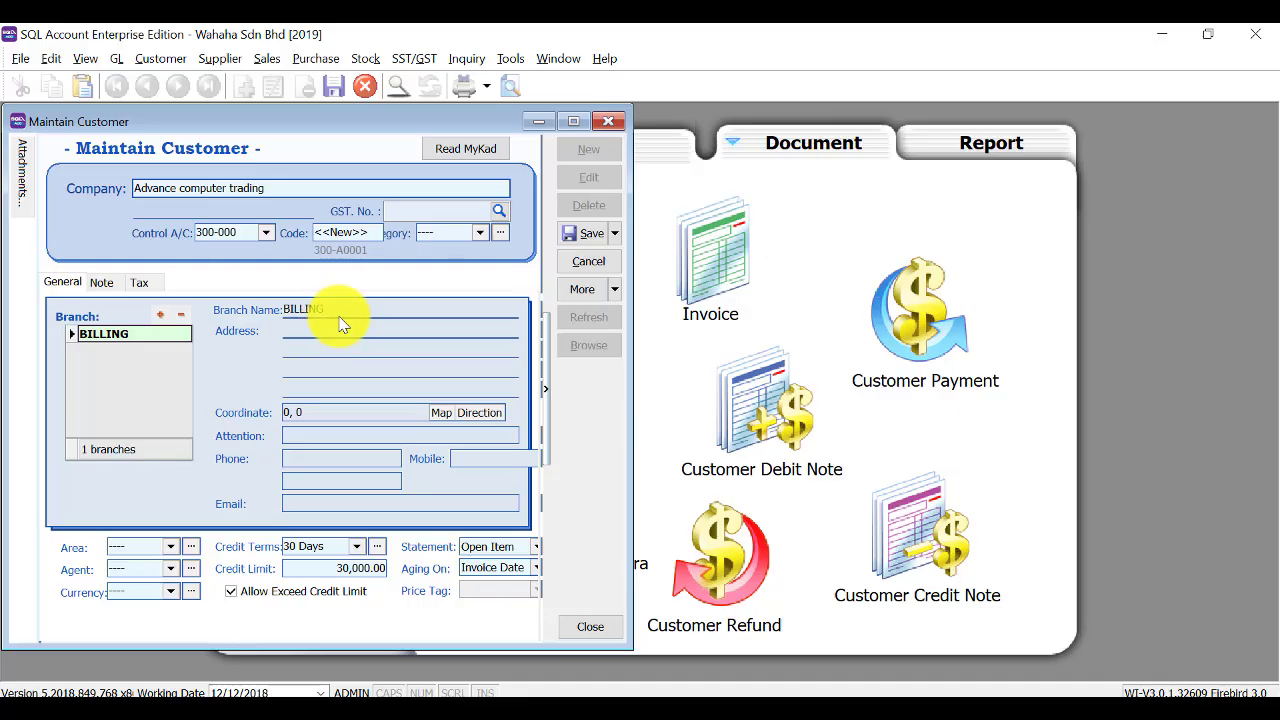
pyautogui.click(355, 328)
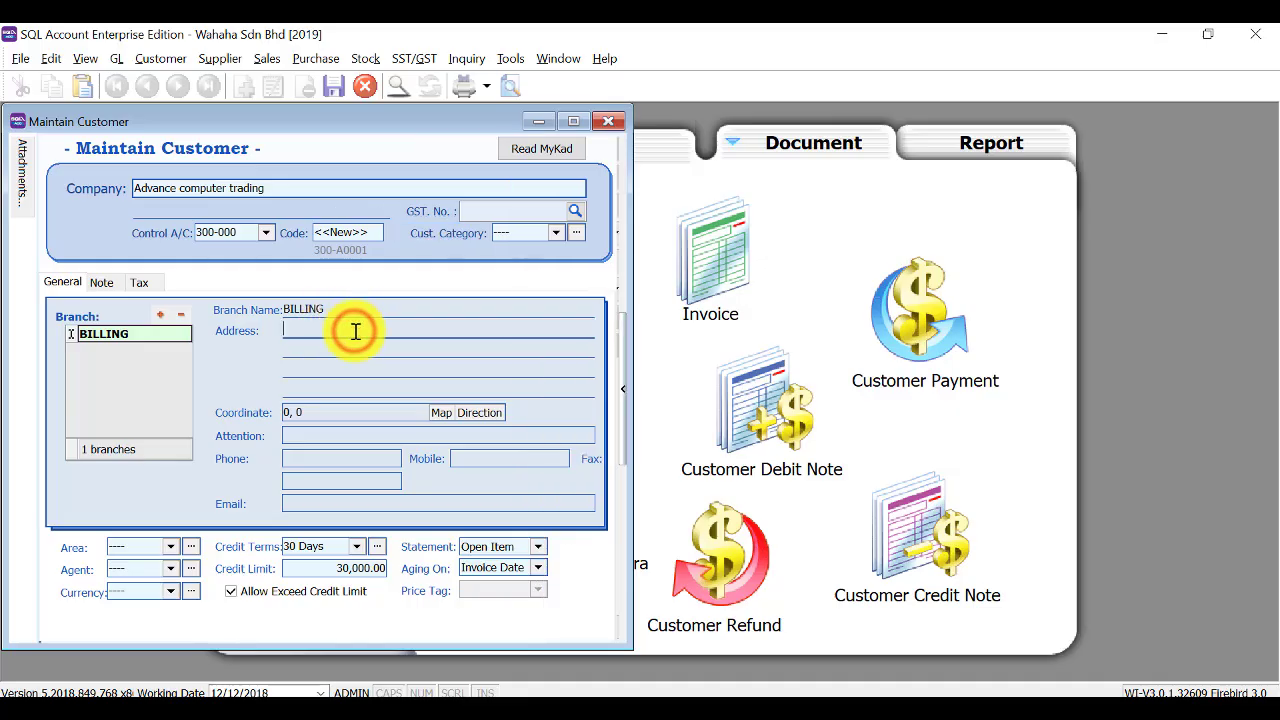
pyautogui.press('Return')
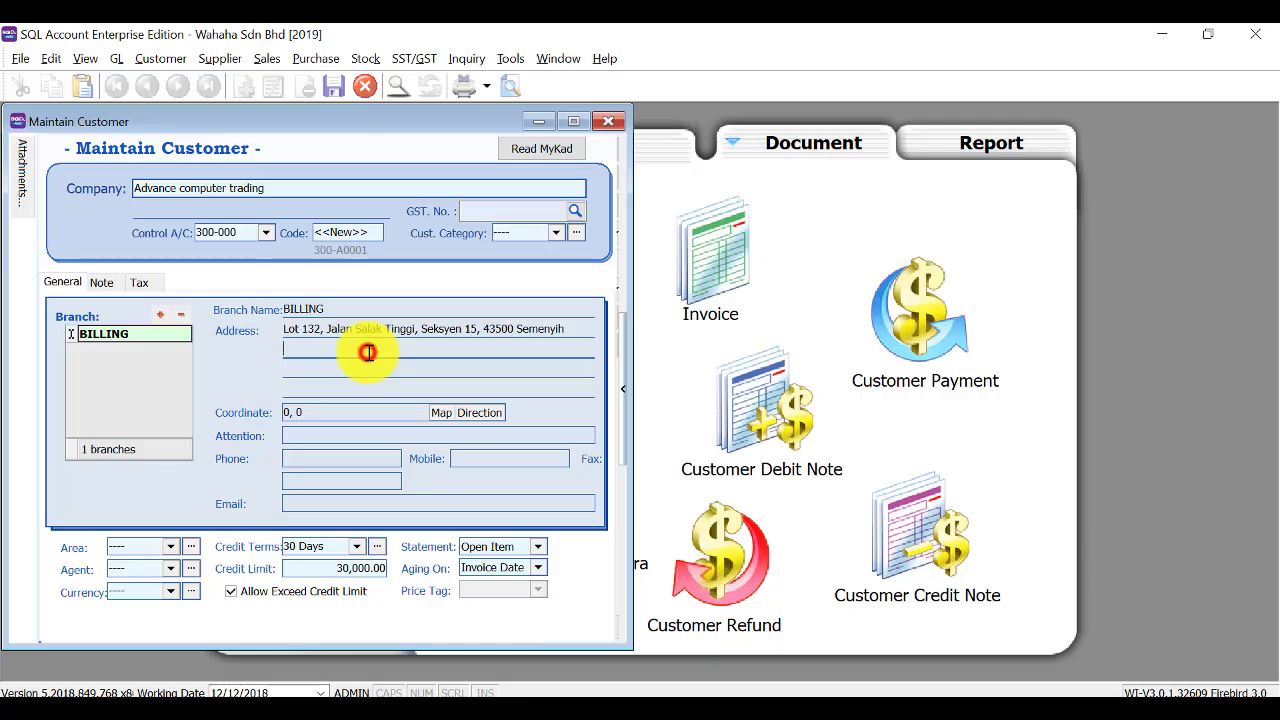
pyautogui.click(370, 350)
pyautogui.write('selangor Malaysia')
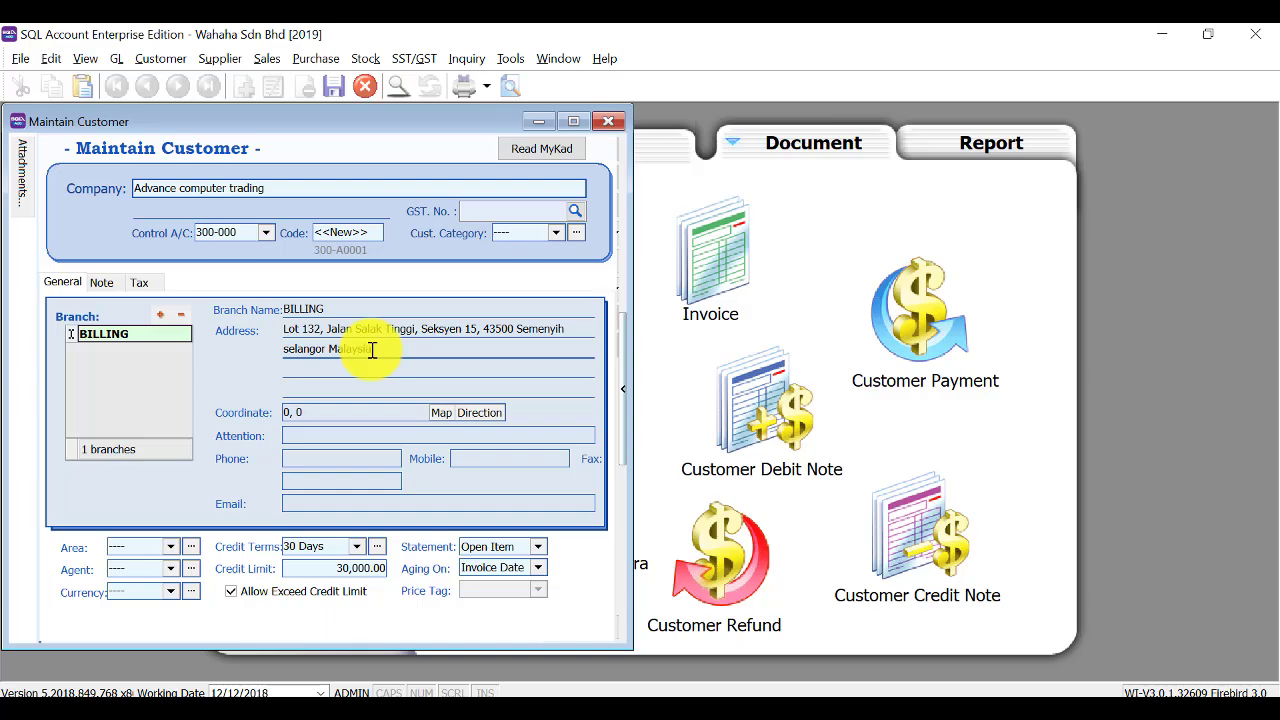
# Fill in the billing branch's attention contact name, phone number and e-mail address.
pyautogui.click(306, 436)
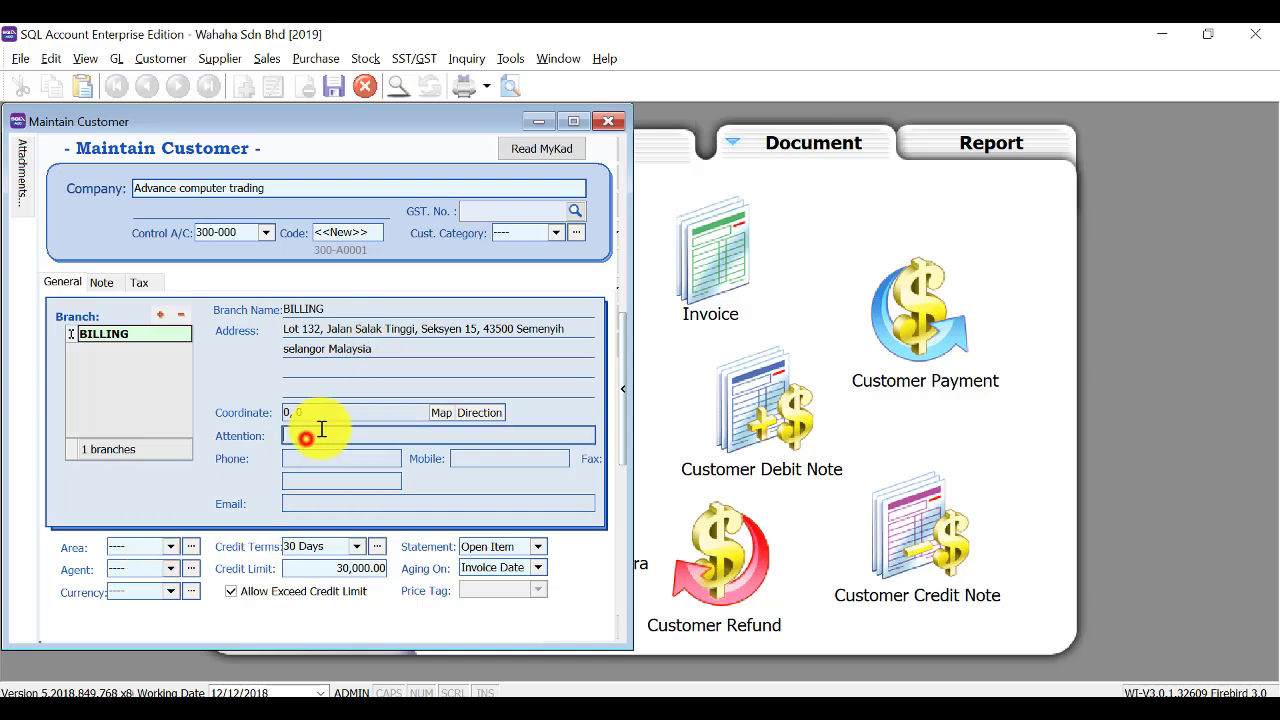
pyautogui.write('Mr Roger')
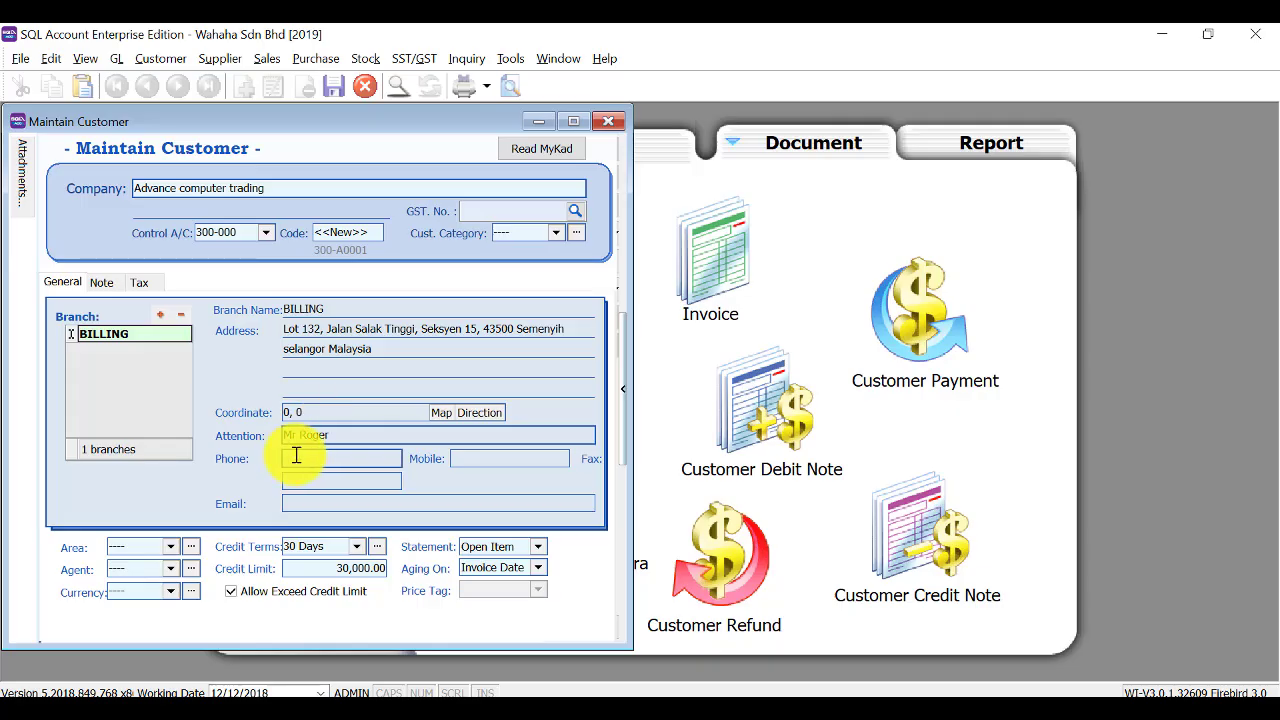
pyautogui.click(295, 456)
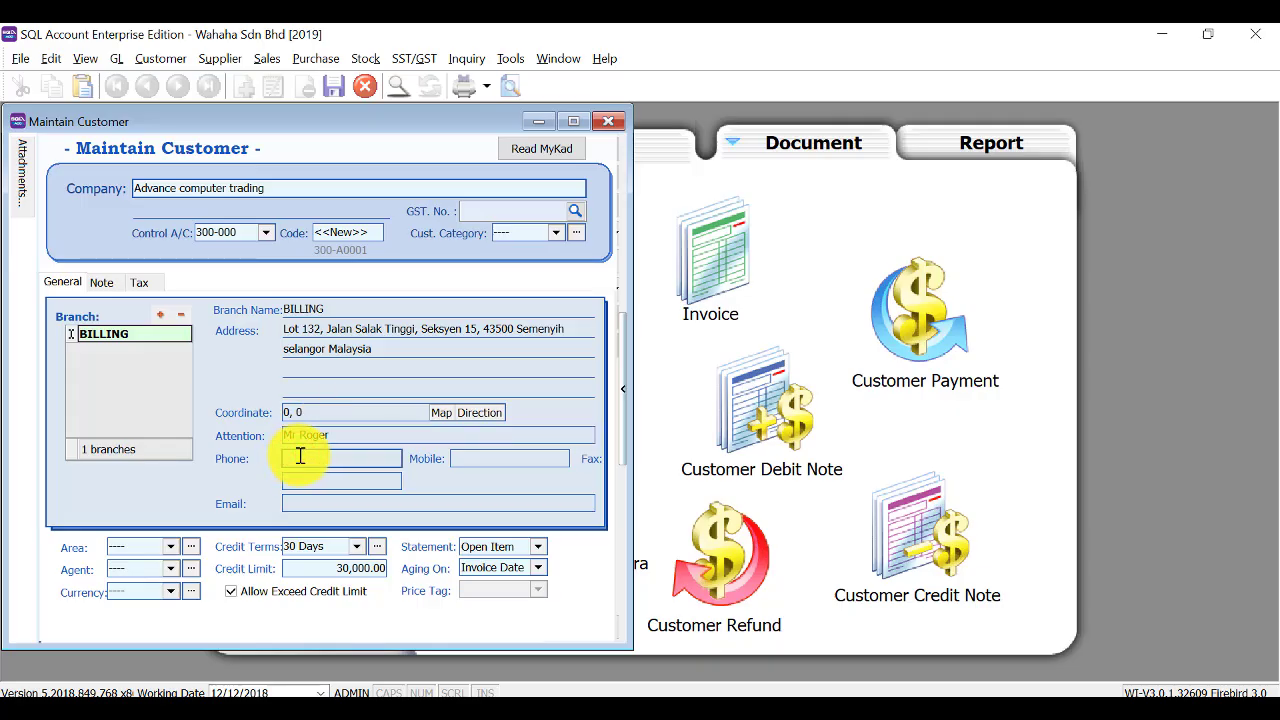
pyautogui.press('Tab')
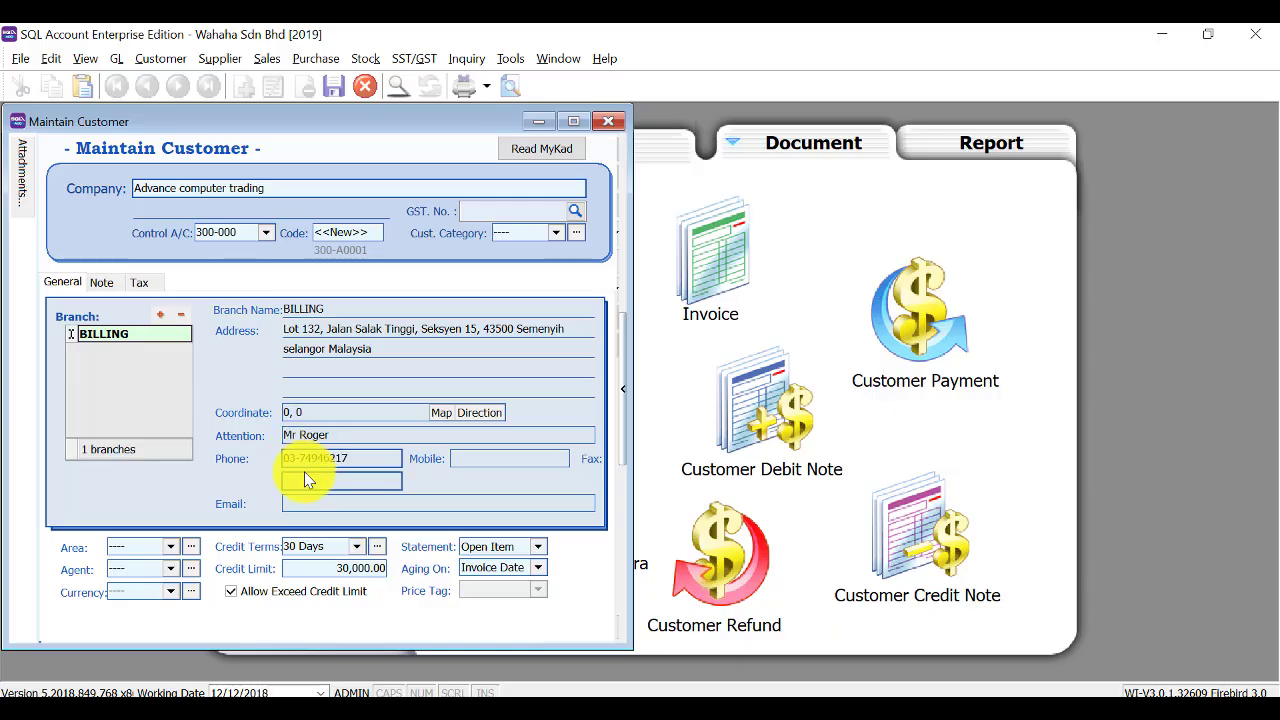
pyautogui.click(303, 508)
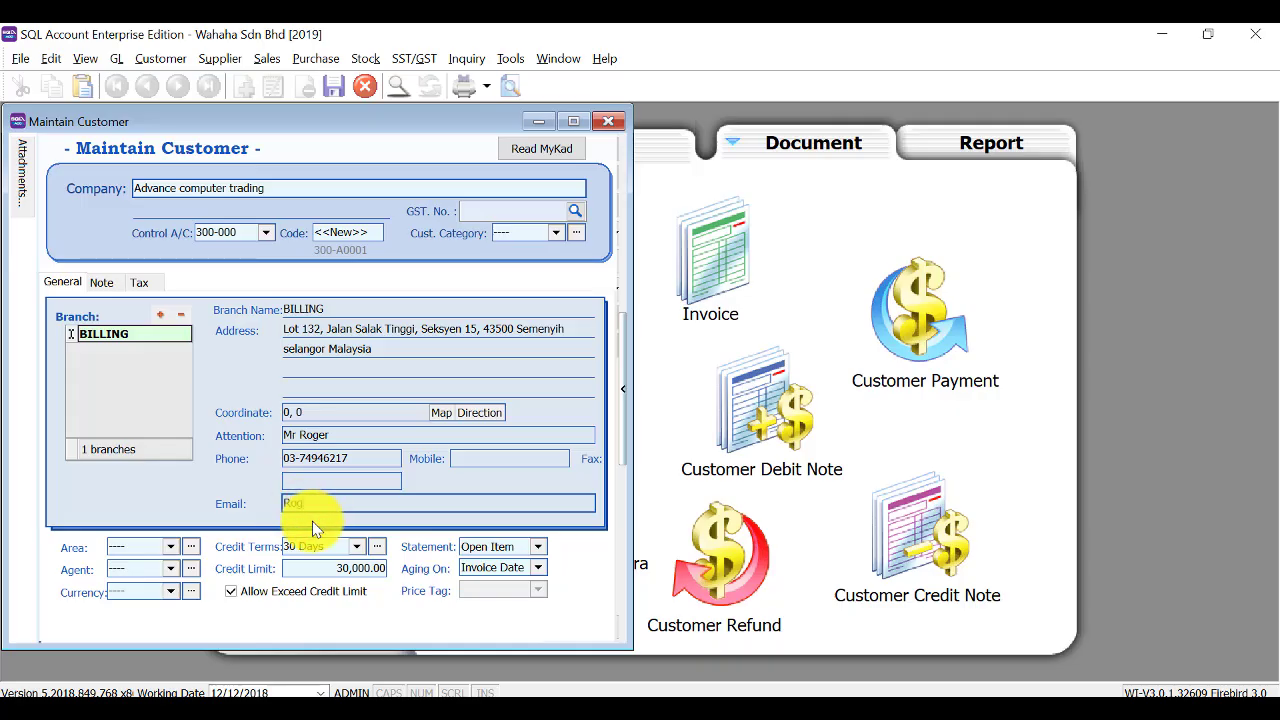
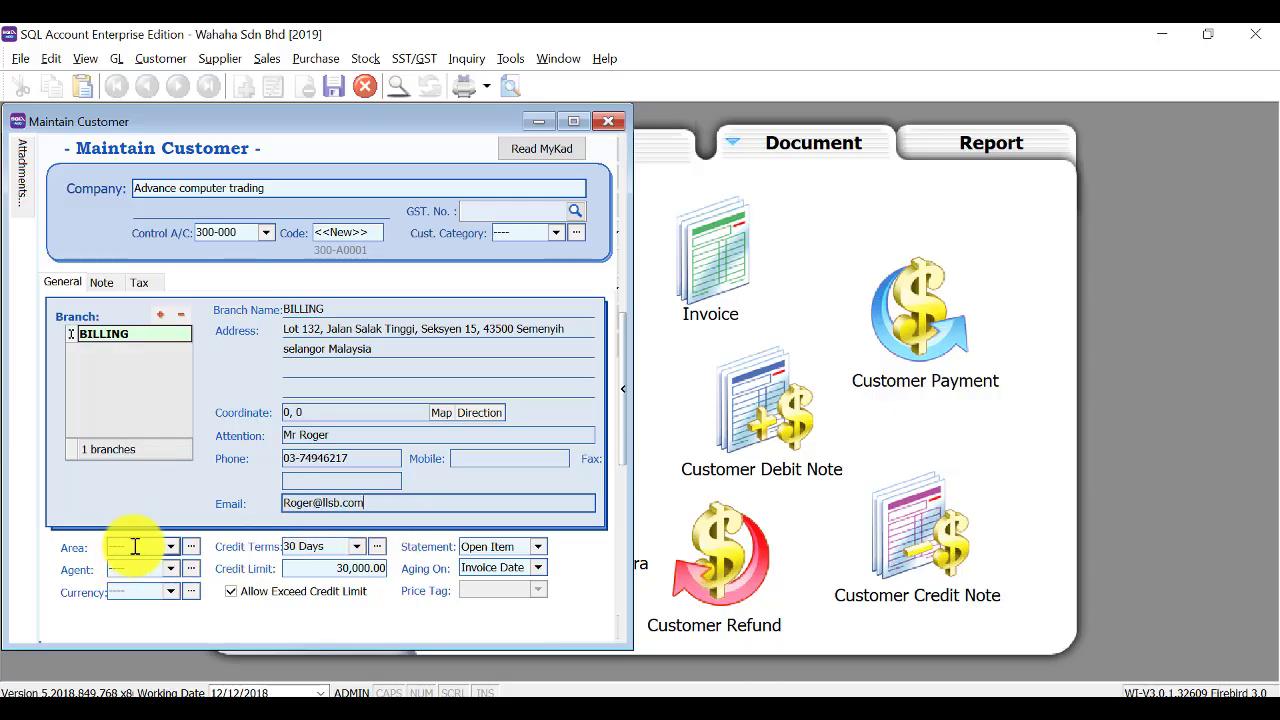
# Add the Selangor area, correcting its misspelled code before saving.
pyautogui.click(195, 549)
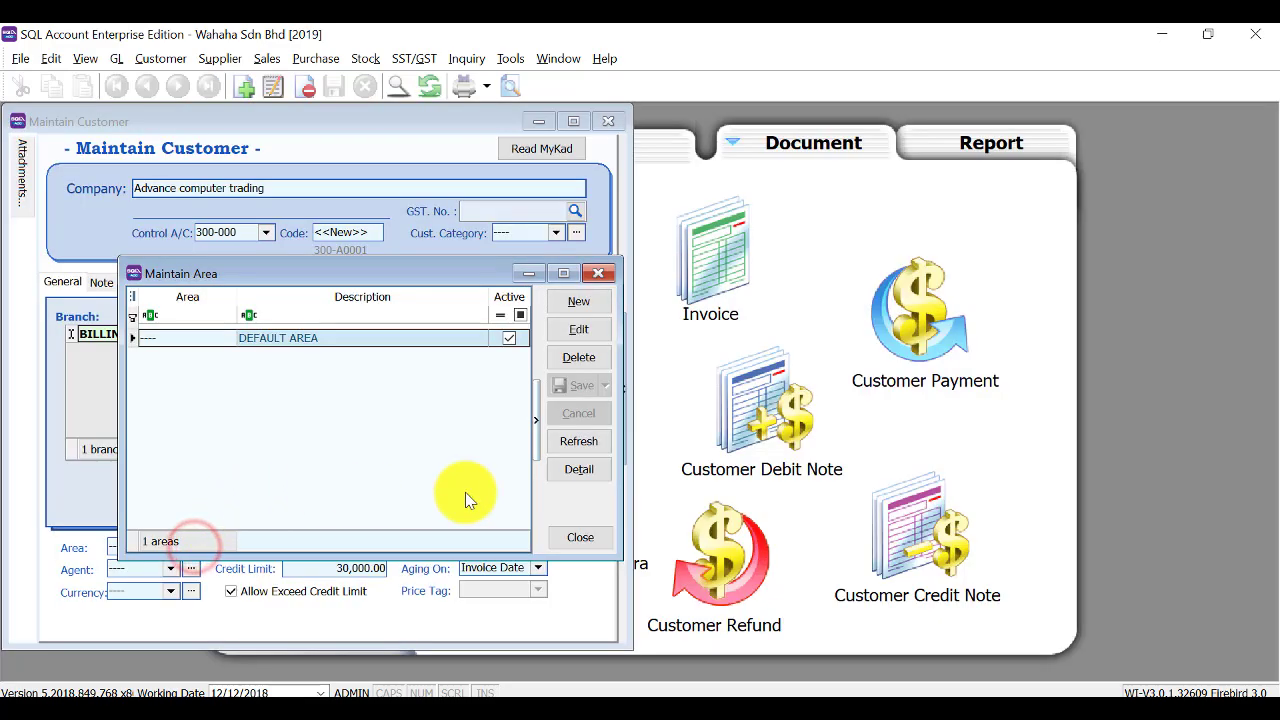
pyautogui.click(587, 310)
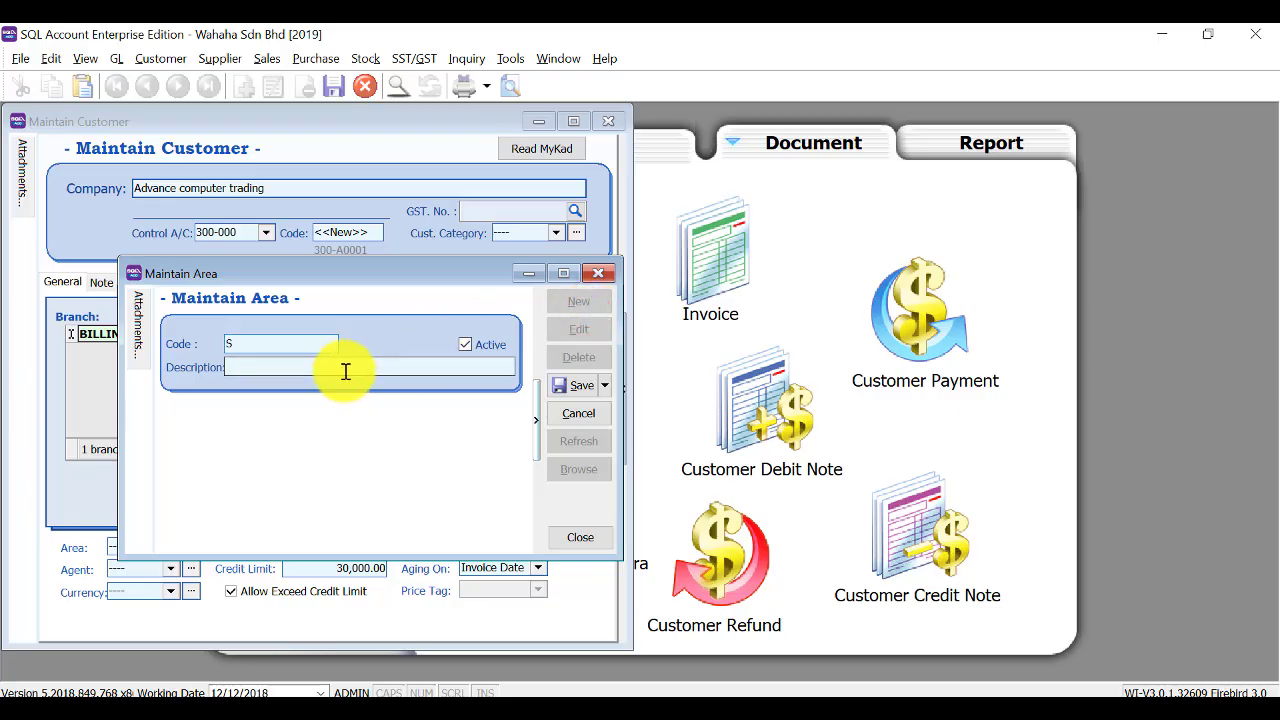
pyautogui.write('Selagor')
pyautogui.press('Tab')
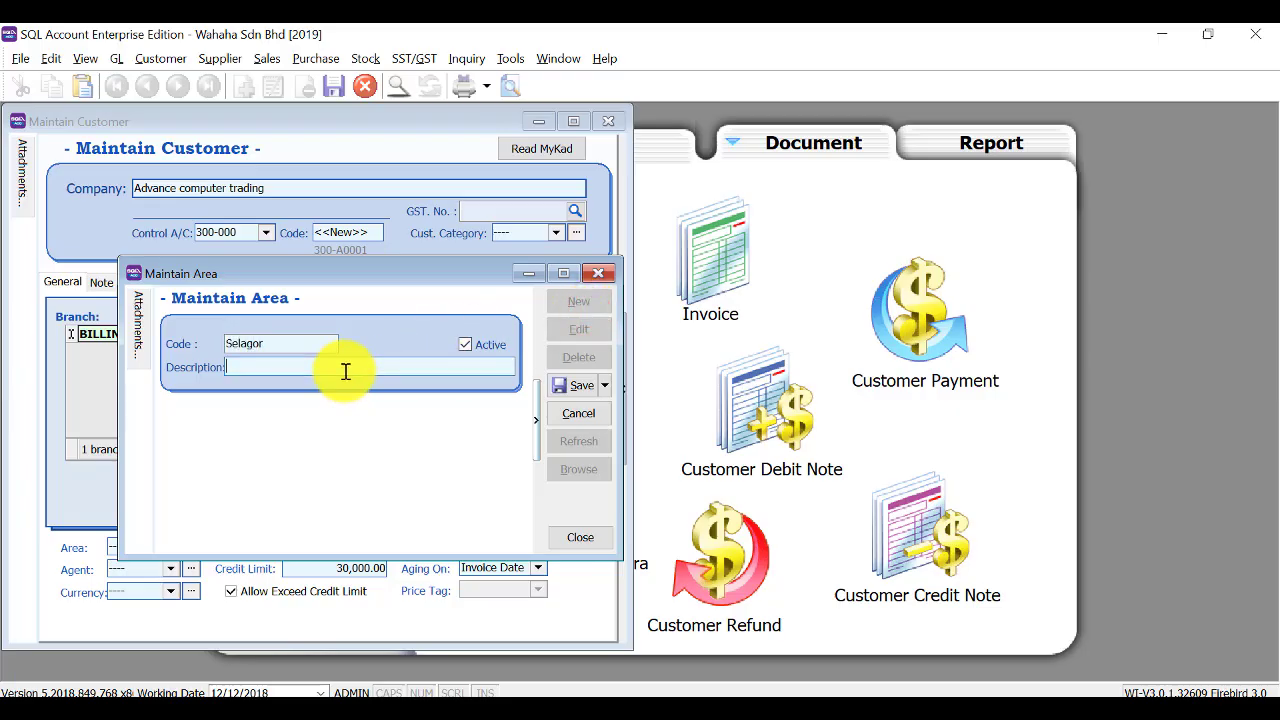
pyautogui.write('Selangor')
pyautogui.doubleClick(247, 342)
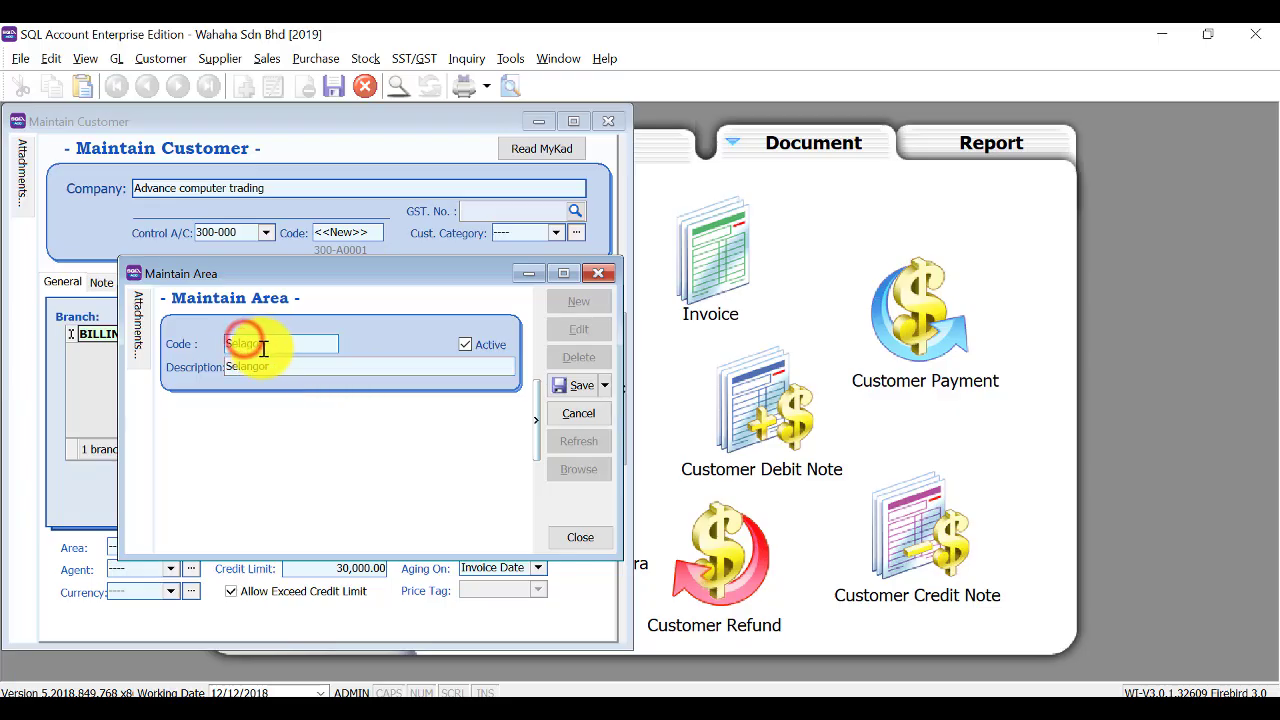
pyautogui.write('Selangor')
pyautogui.click(577, 375)
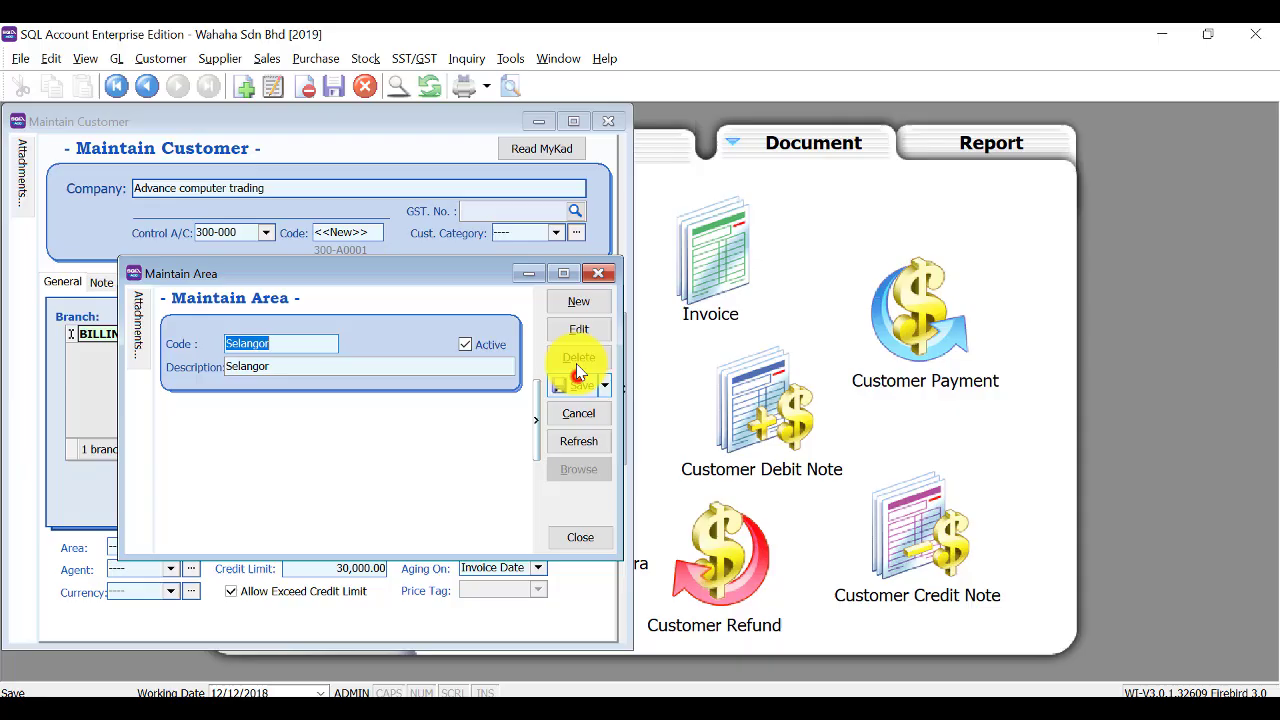
# Add the Labuan area with description 'labuan'.
pyautogui.click(574, 301)
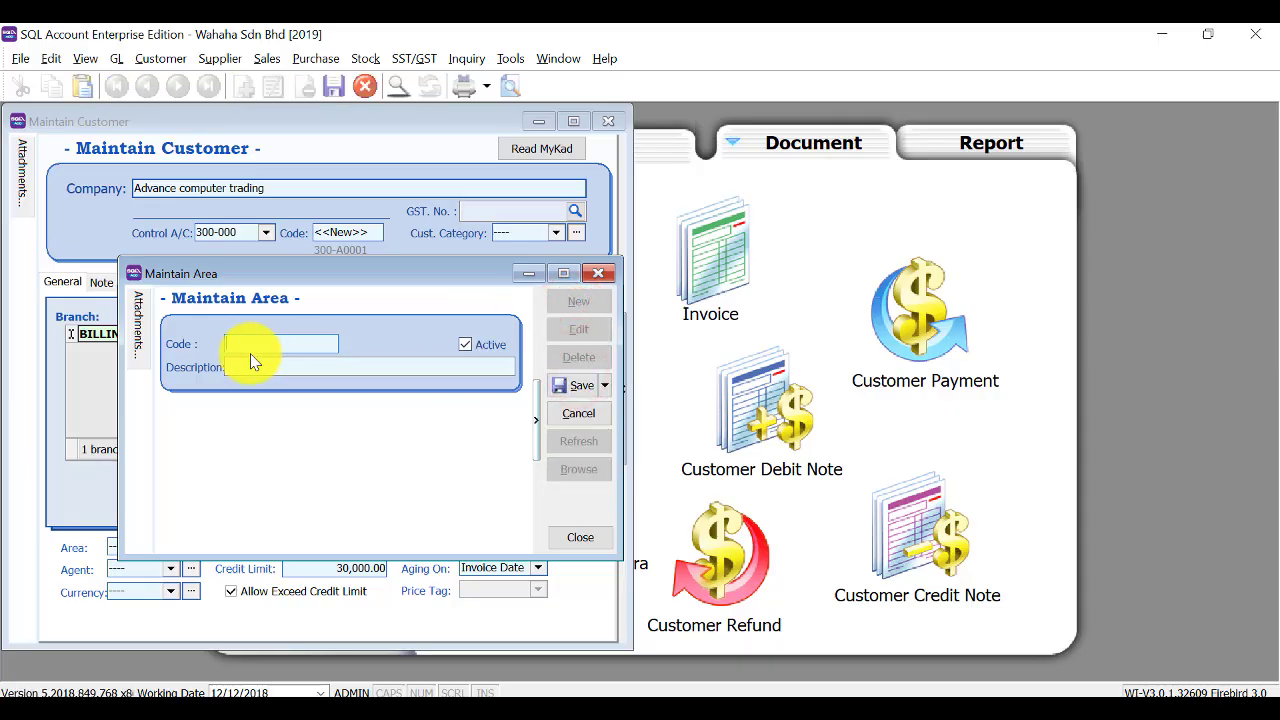
pyautogui.write('Labuan')
pyautogui.press('Tab')
pyautogui.write('labuan')
pyautogui.press('Tab')
pyautogui.click(560, 387)
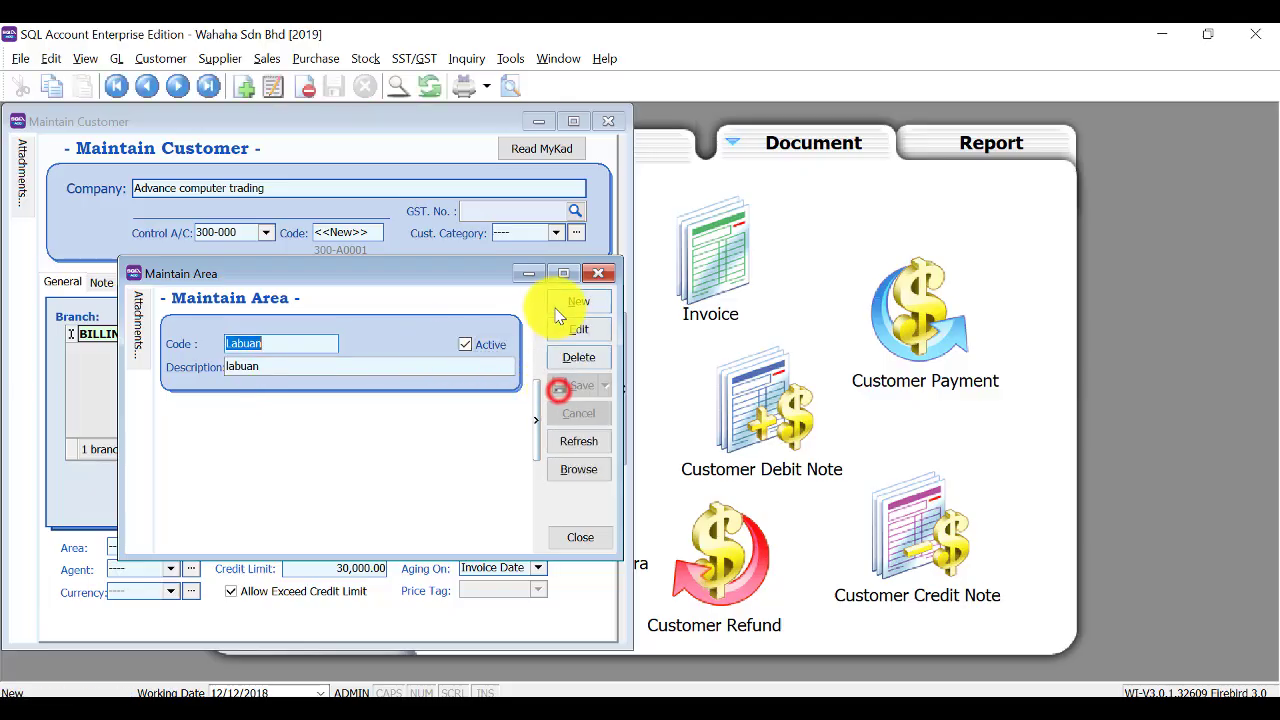
# Add the Penang area and close the area list.
pyautogui.click(553, 301)
pyautogui.click(268, 365)
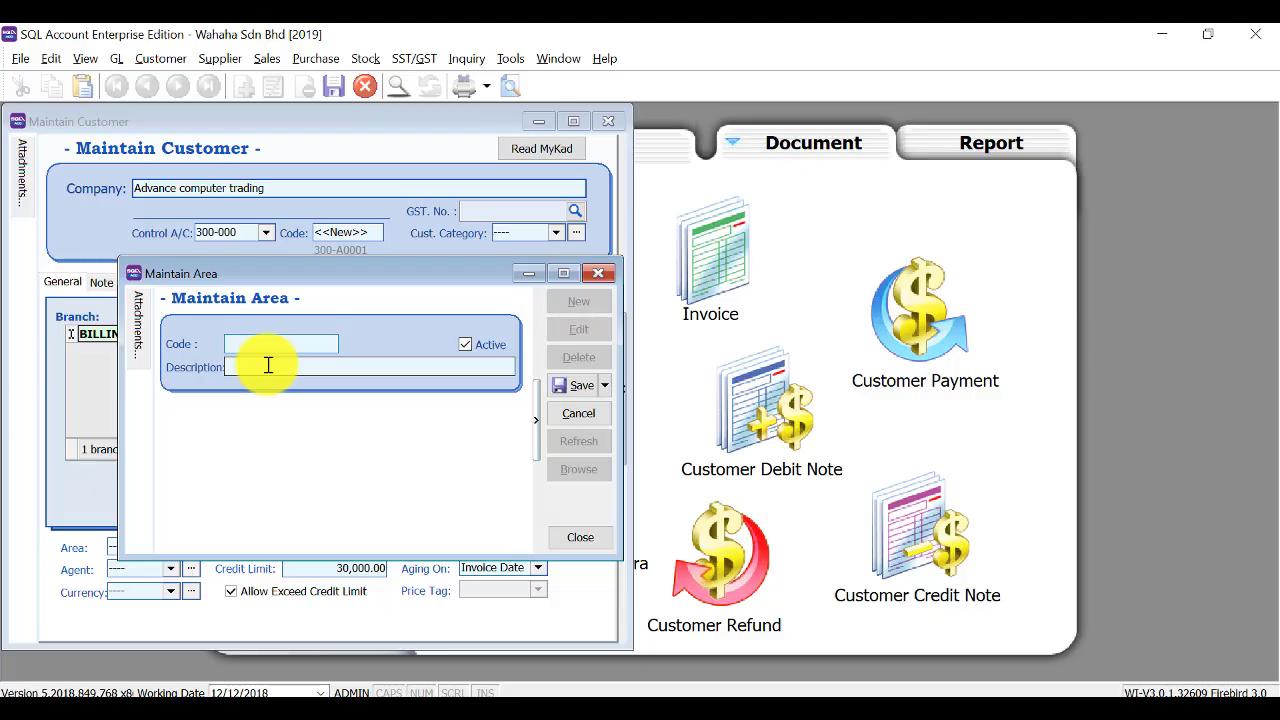
pyautogui.write('Penang')
pyautogui.press('Tab')
pyautogui.write('penang')
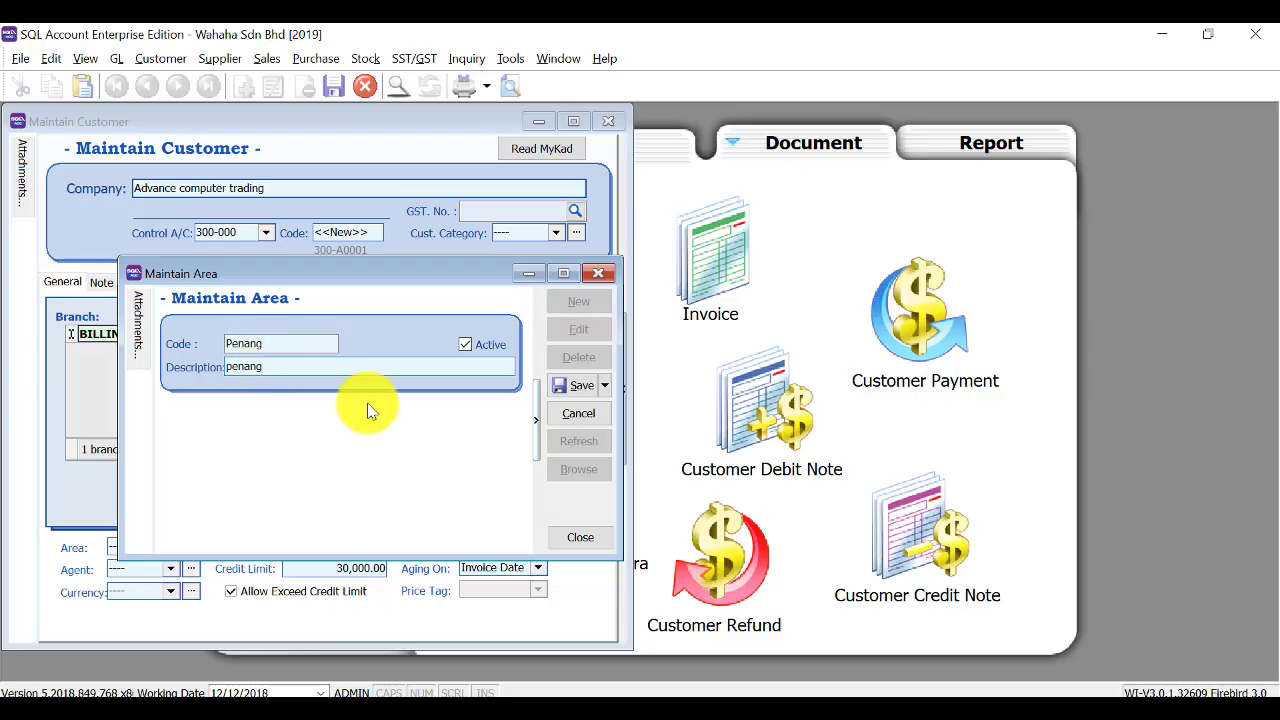
pyautogui.click(580, 385)
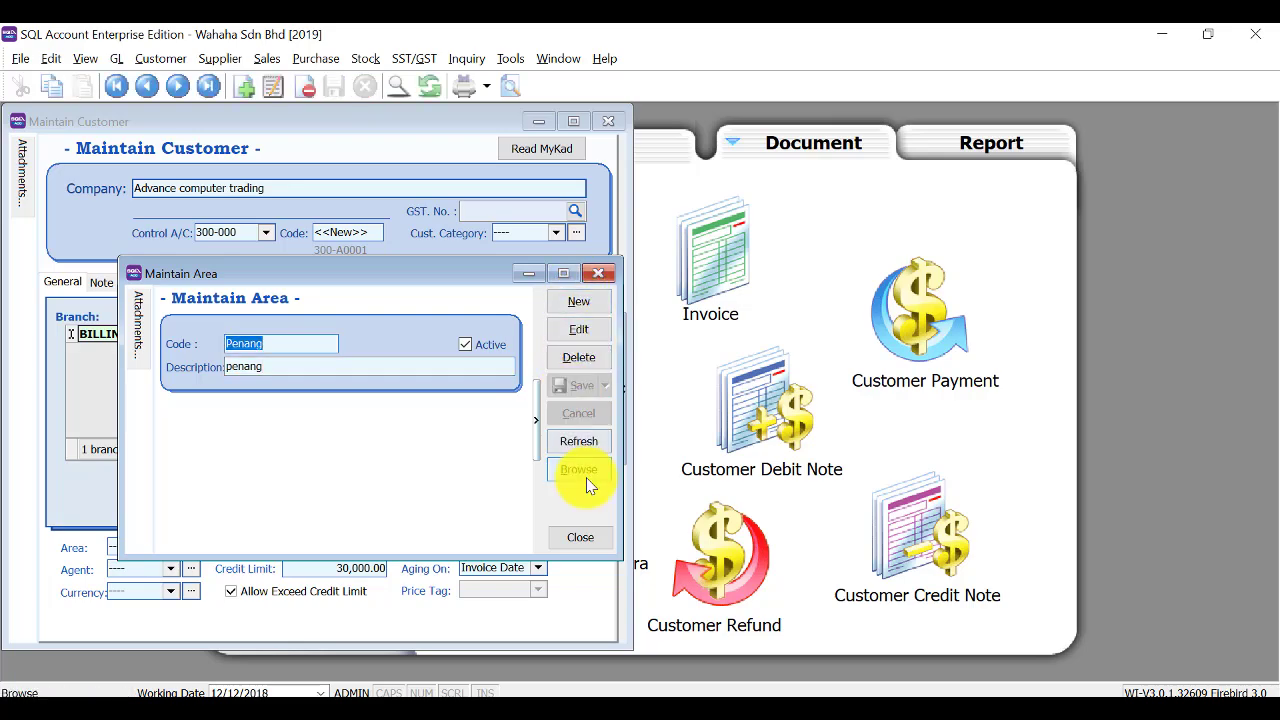
pyautogui.click(600, 272)
# Choose Selangor as the customer's area and create agent Brandon in Maintain Agent.
pyautogui.click(175, 547)
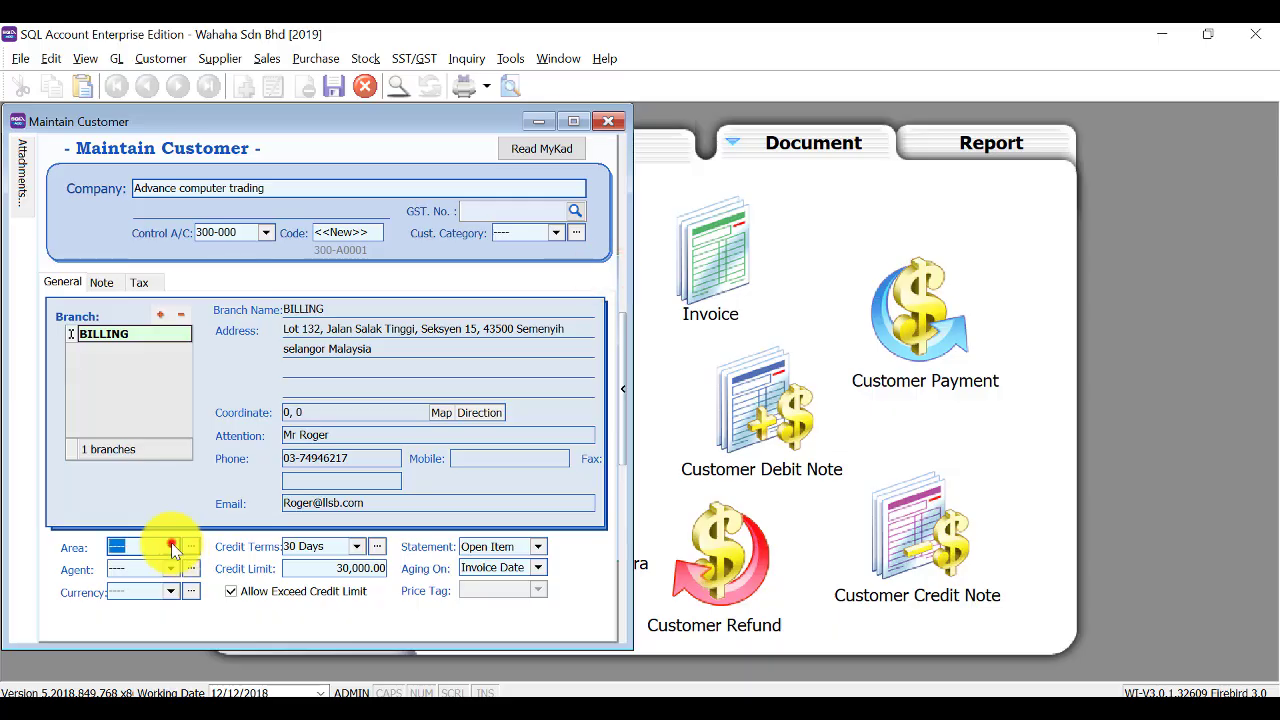
pyautogui.click(193, 261)
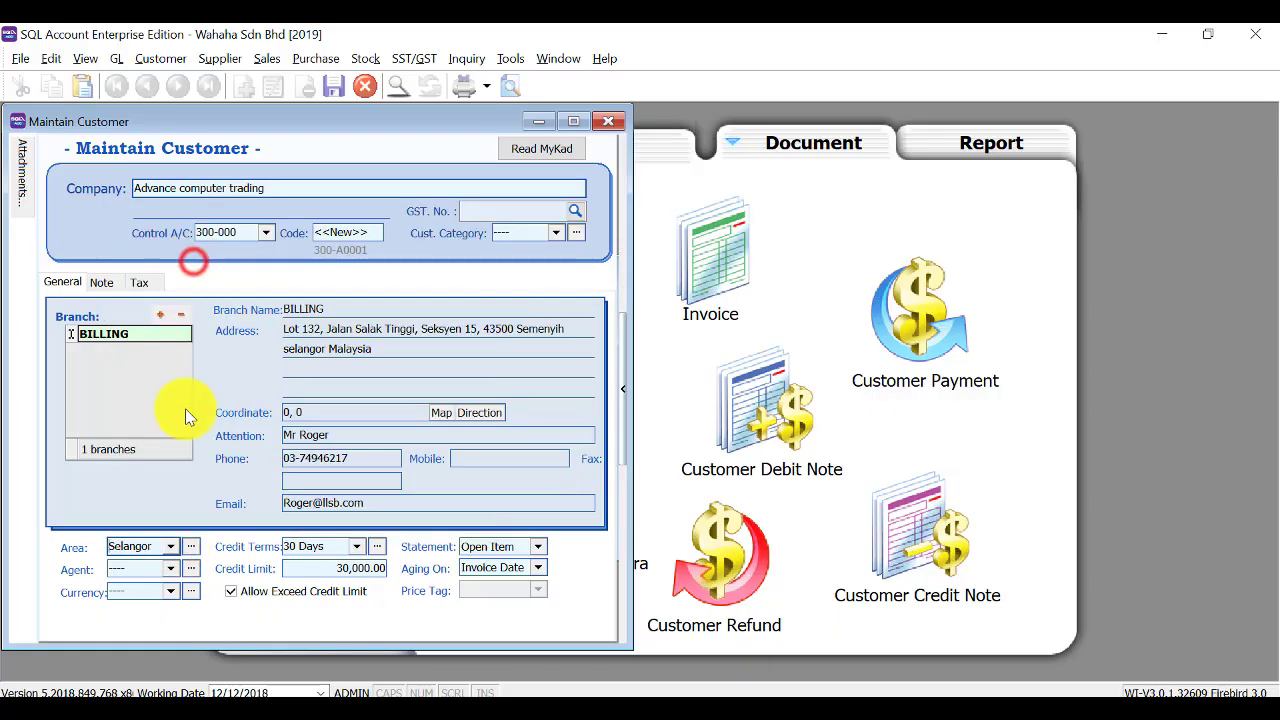
pyautogui.click(191, 569)
pyautogui.click(576, 306)
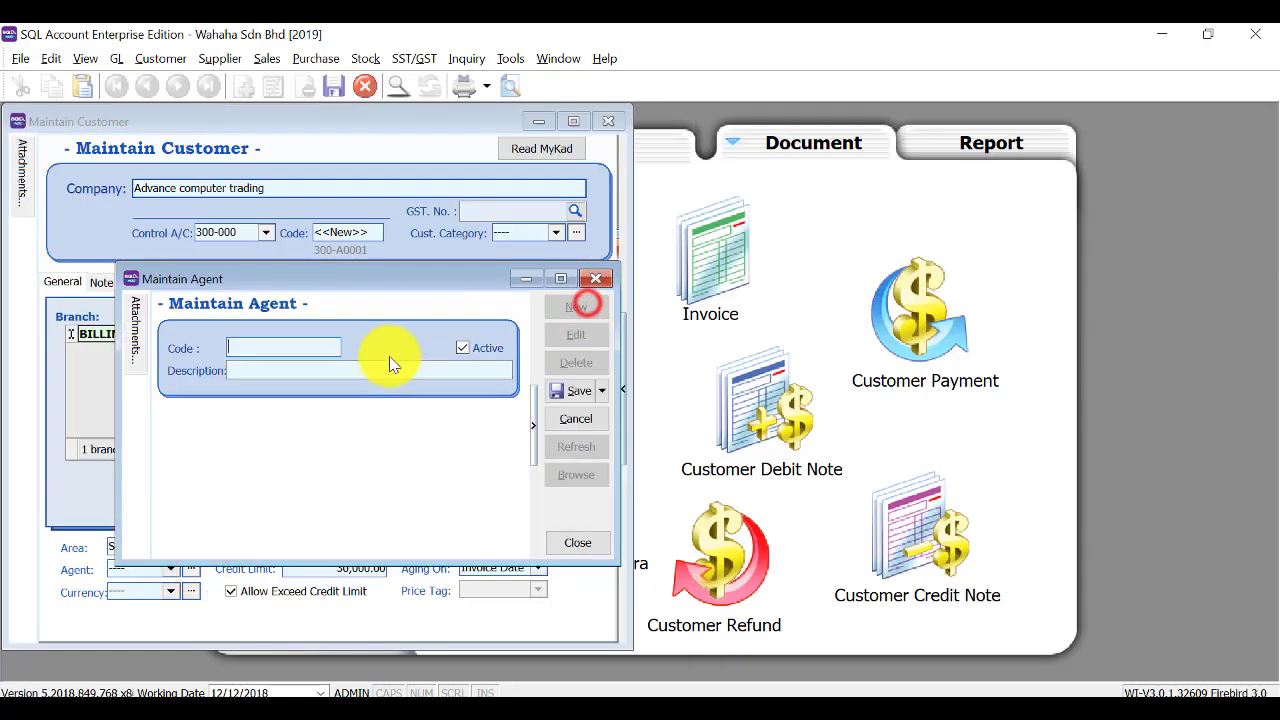
pyautogui.write('Brandon')
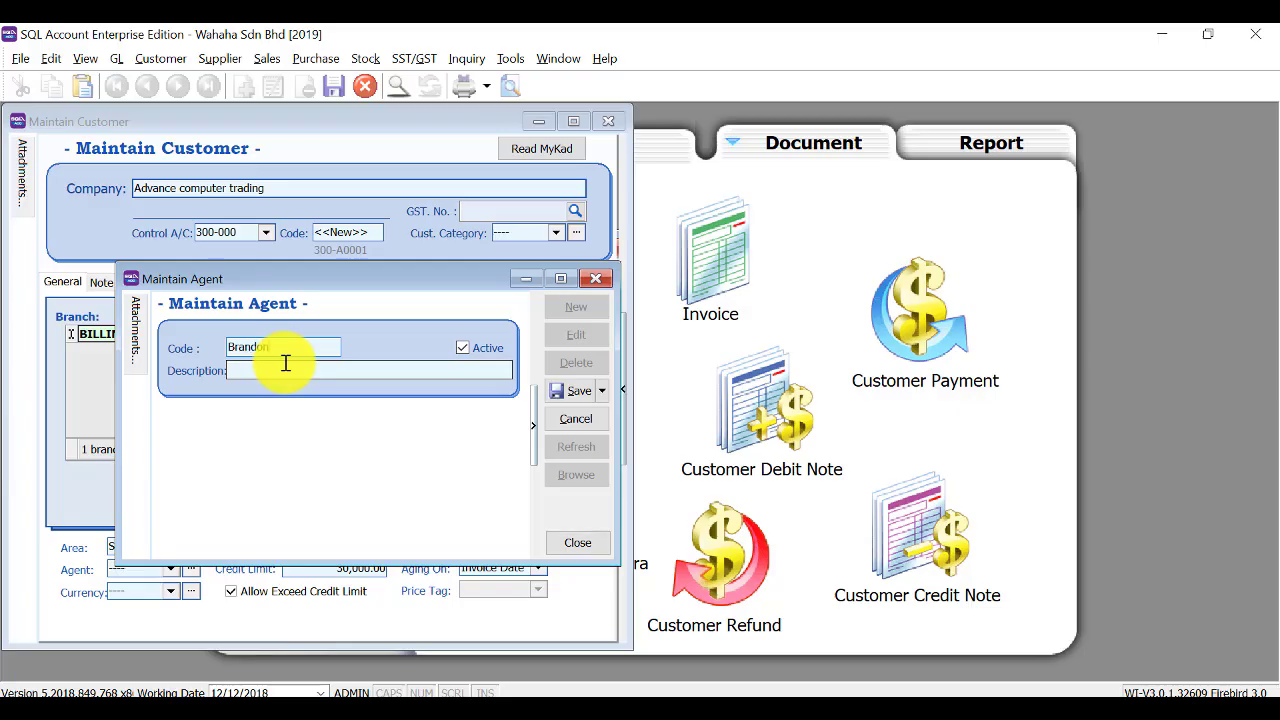
pyautogui.click(285, 366)
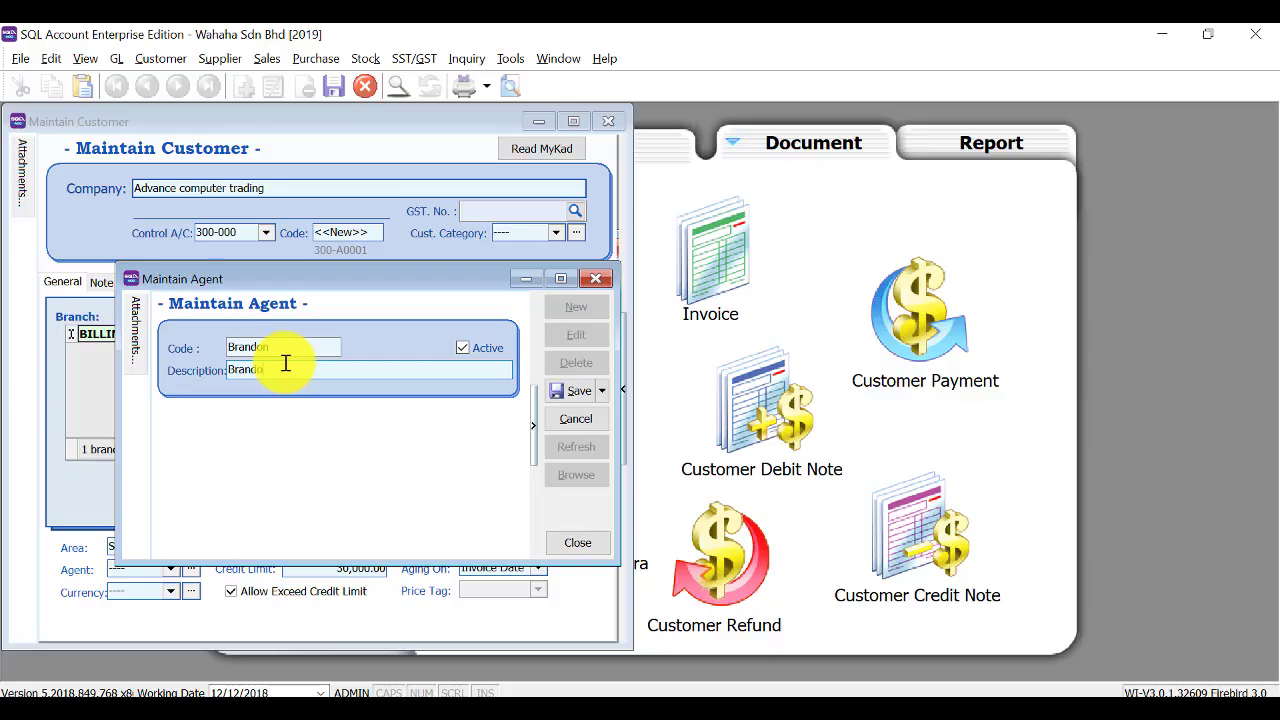
pyautogui.click(568, 390)
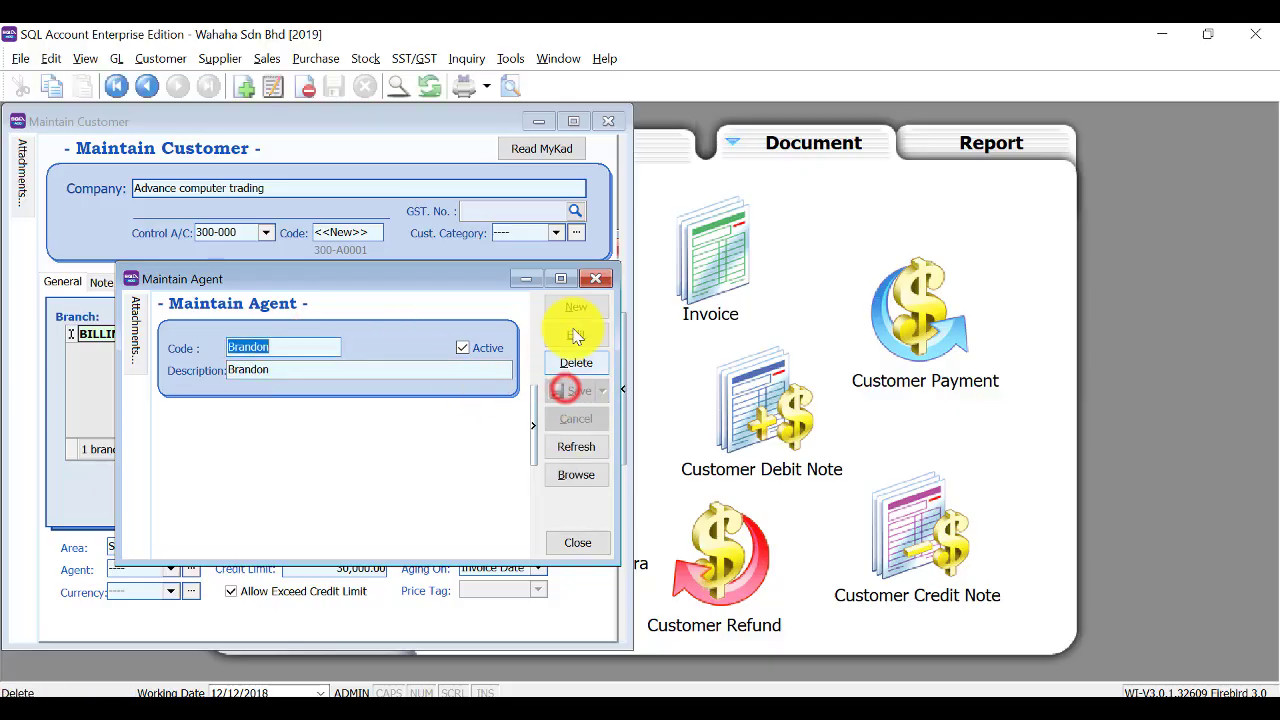
pyautogui.click(594, 279)
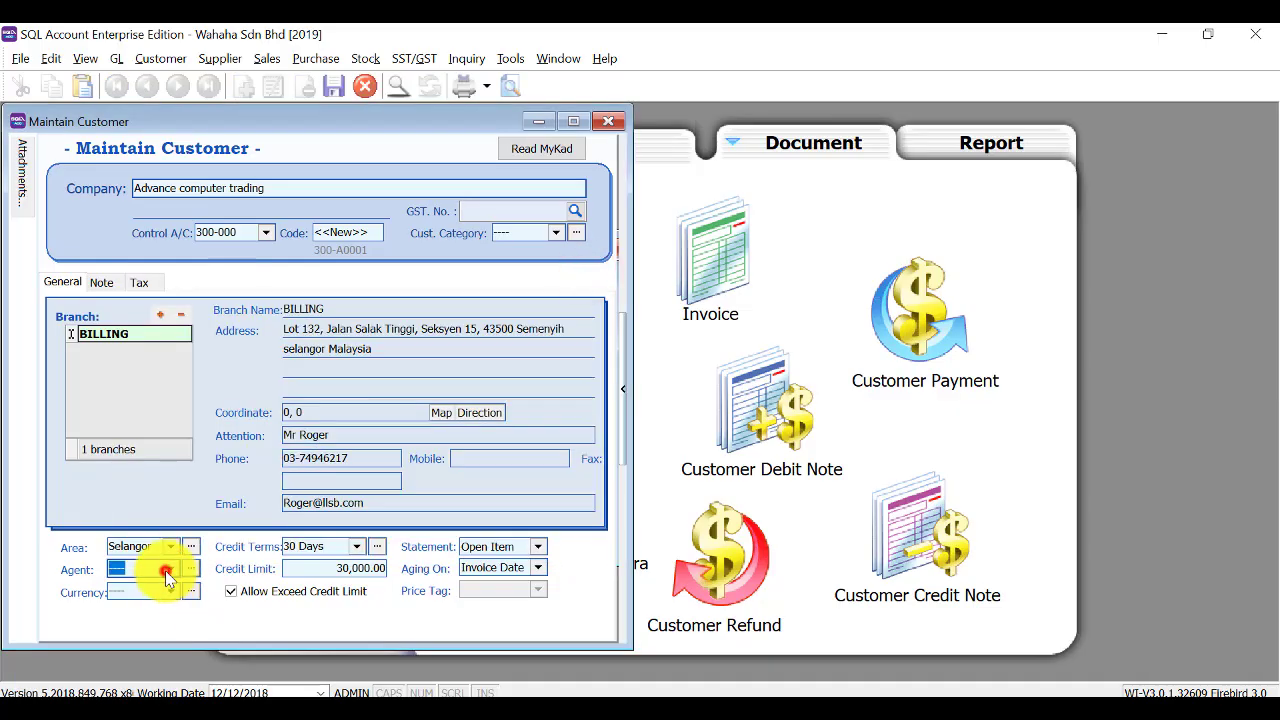
pyautogui.click(168, 569)
# Assign agent Brandon and change the credit limit from 30000.00 to 10000.00.
pyautogui.click(257, 249)
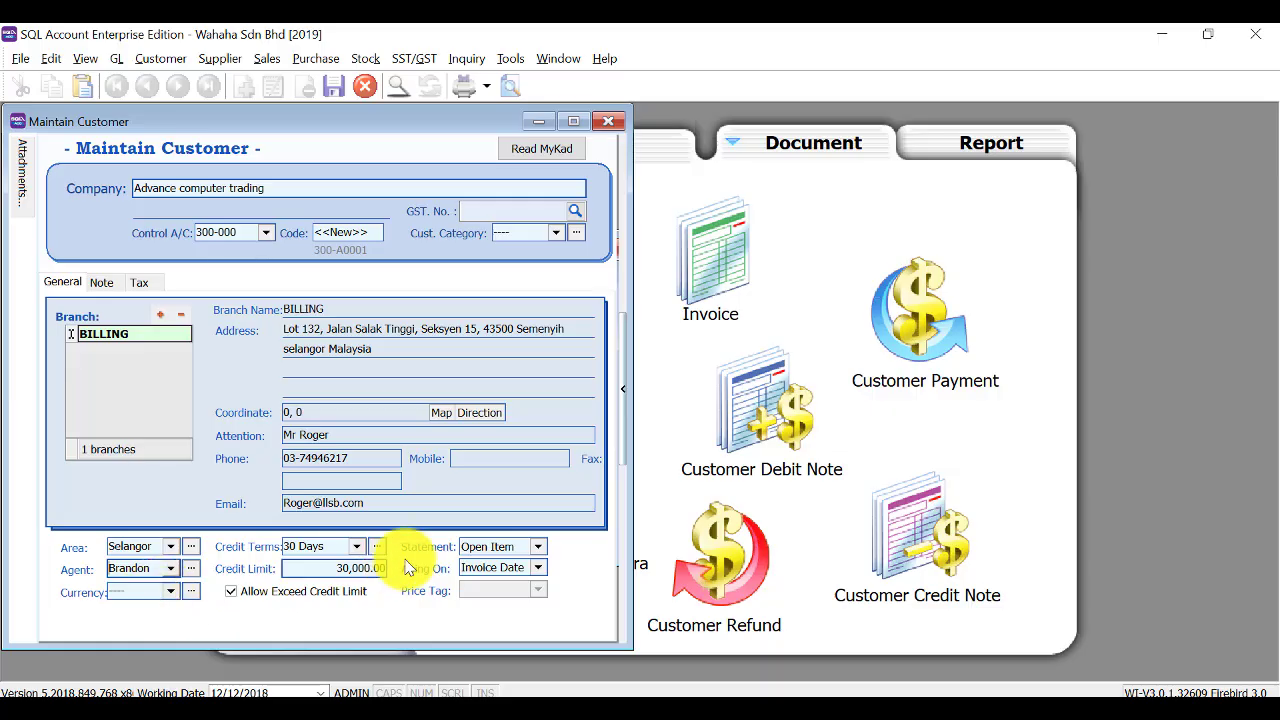
pyautogui.click(334, 566)
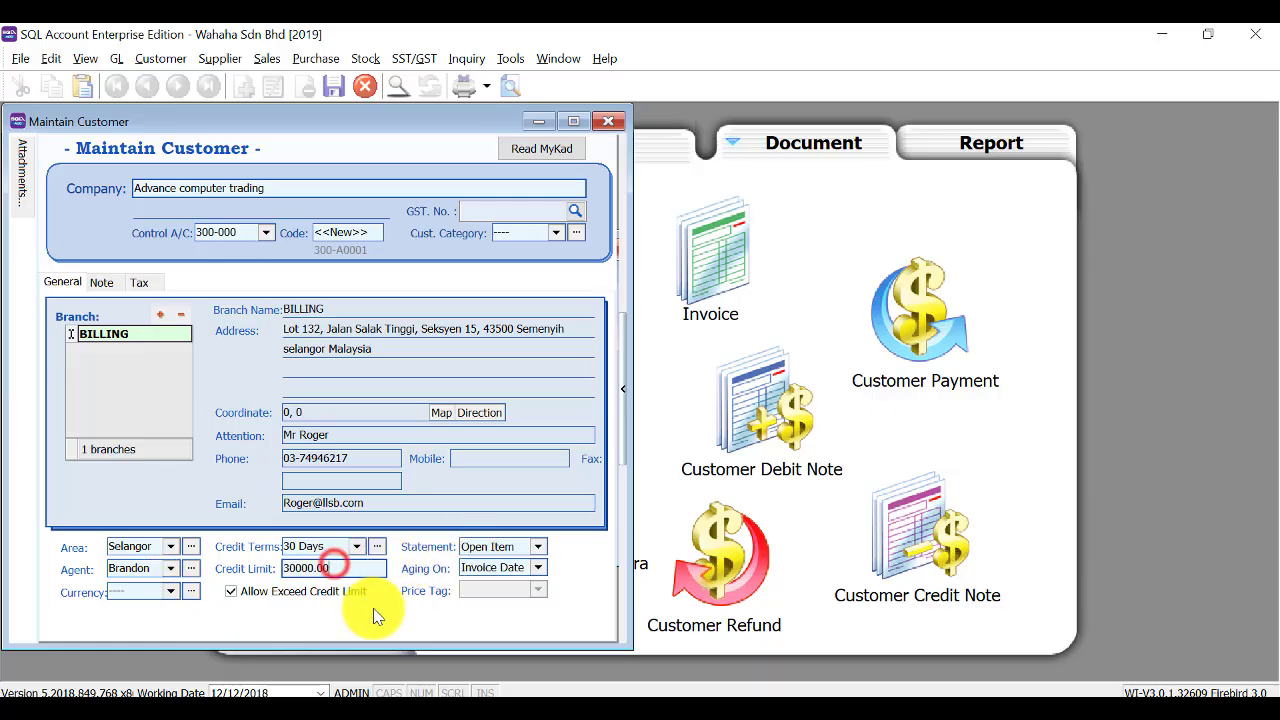
pyautogui.click(290, 568)
pyautogui.press('BackSpace')
pyautogui.write('1')
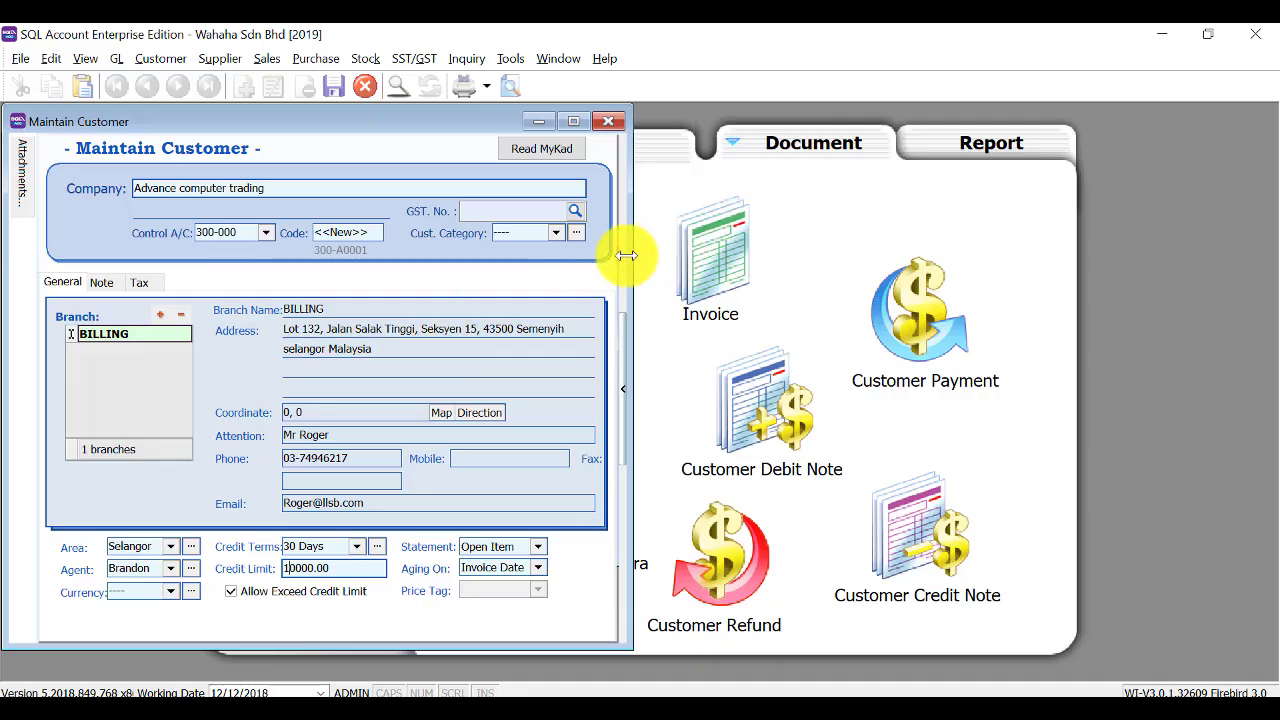
pyautogui.moveTo(626, 255)
pyautogui.mouseDown()
pyautogui.moveTo(766, 251)
pyautogui.moveTo(603, 262)
pyautogui.mouseUp()
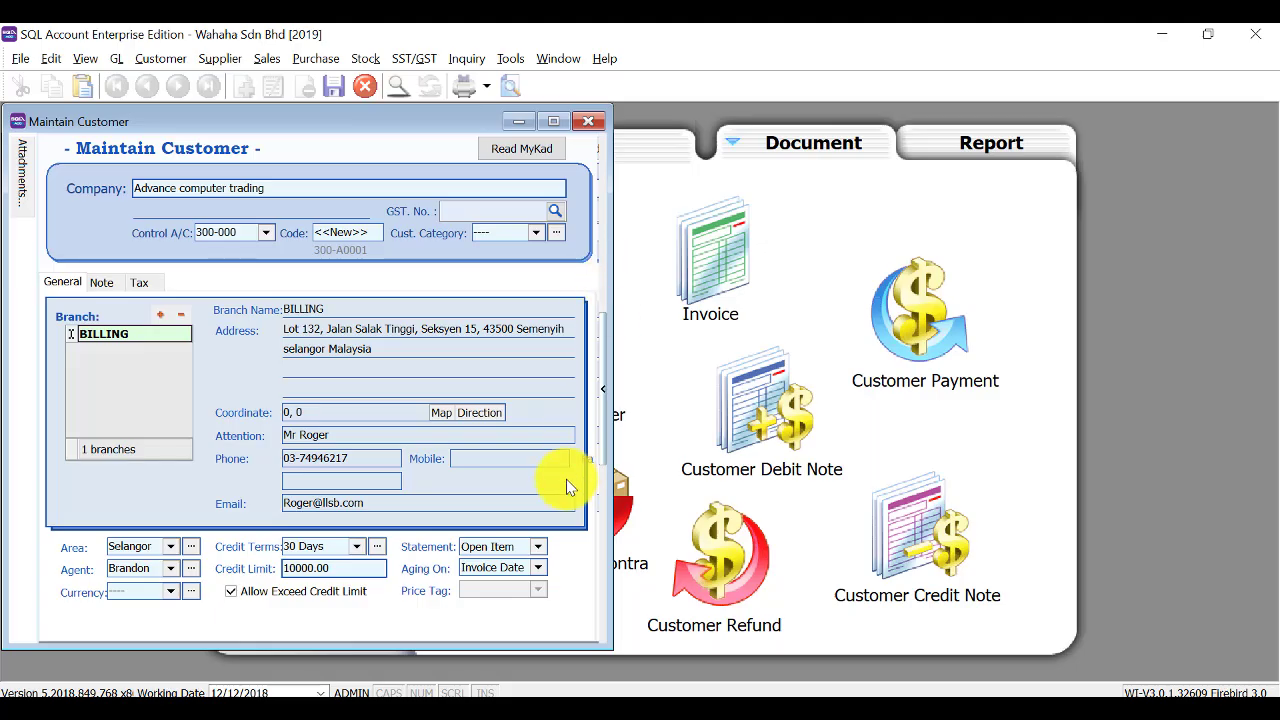
# Maximize the customer form and add a new Johor branch.
pyautogui.click(553, 121)
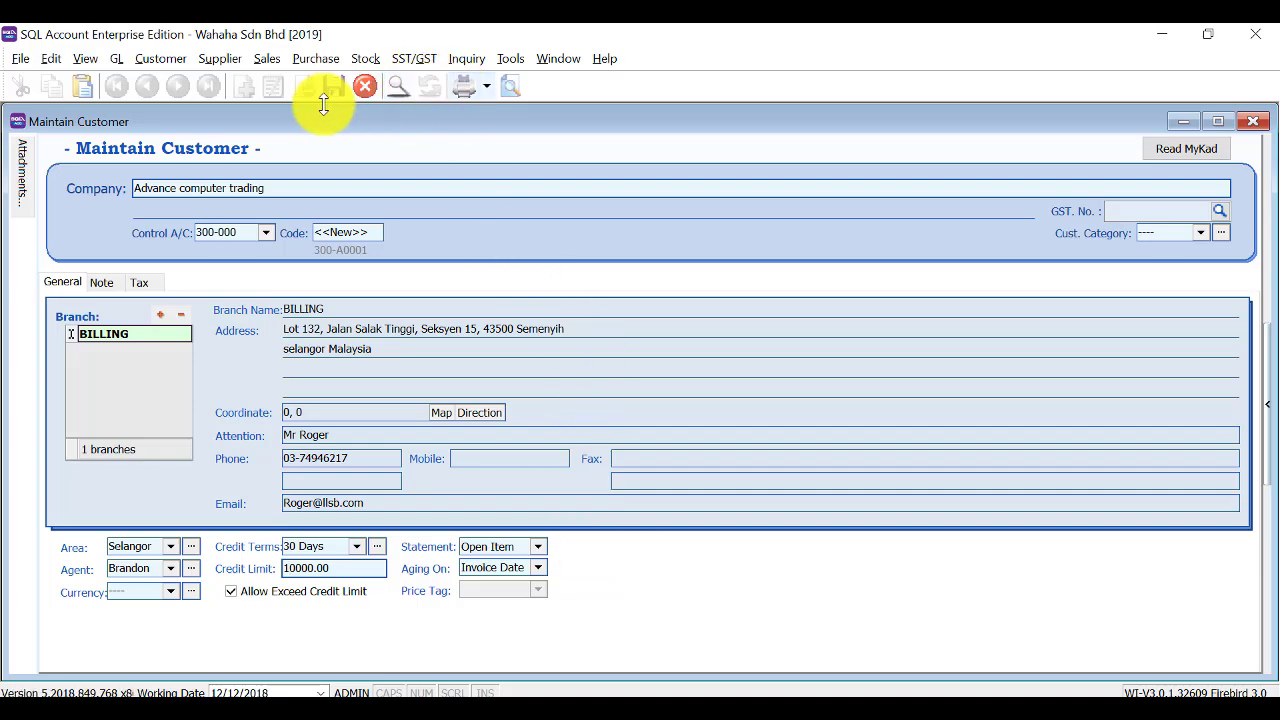
pyautogui.click(159, 315)
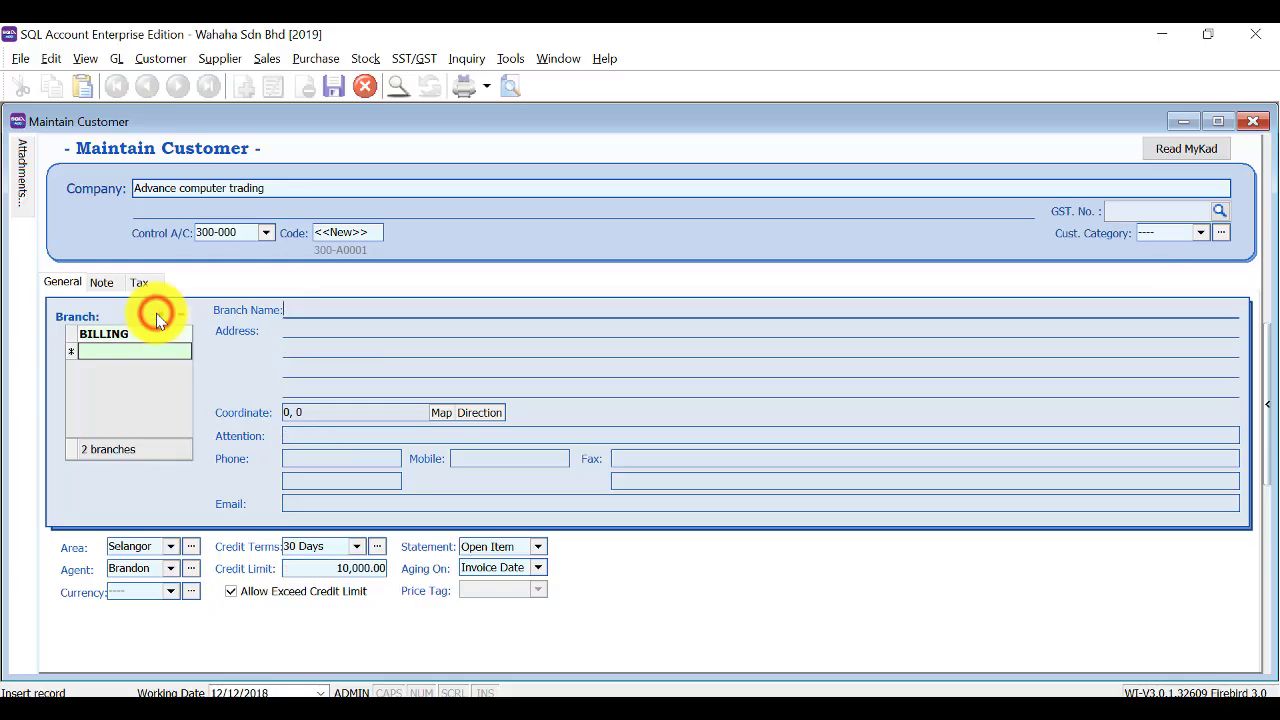
pyautogui.click(143, 349)
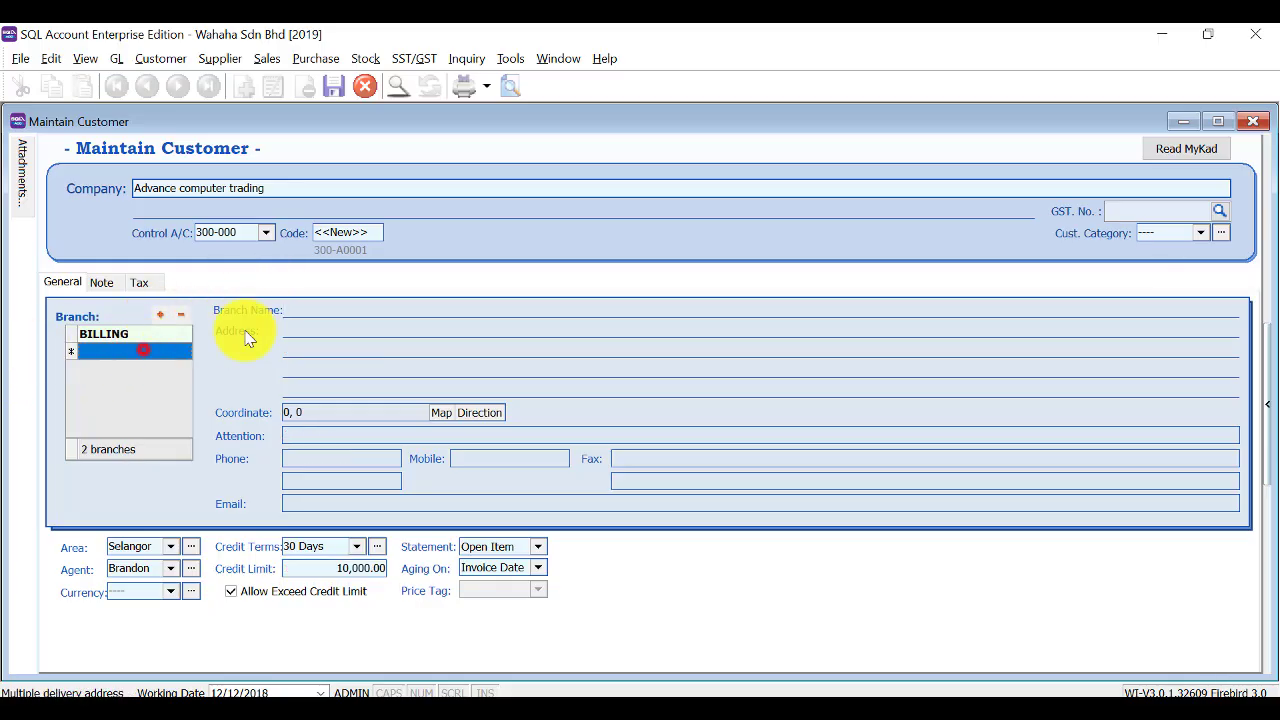
pyautogui.click(296, 310)
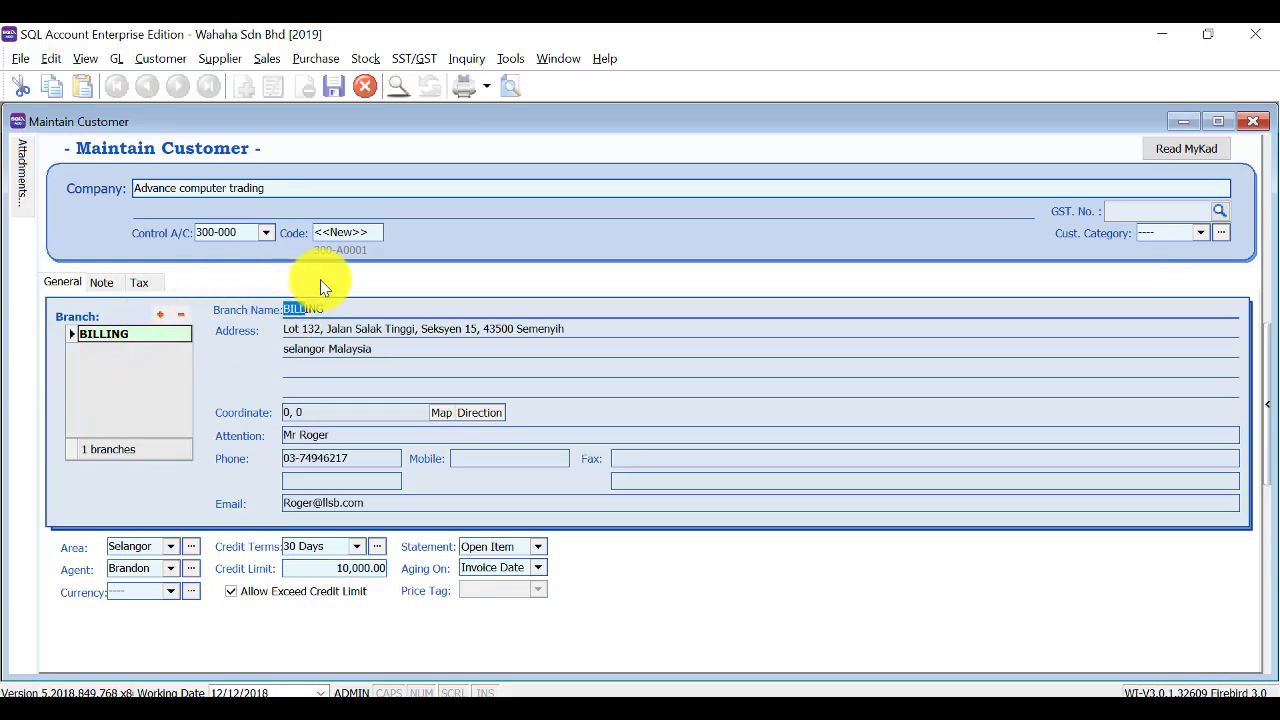
pyautogui.click(160, 315)
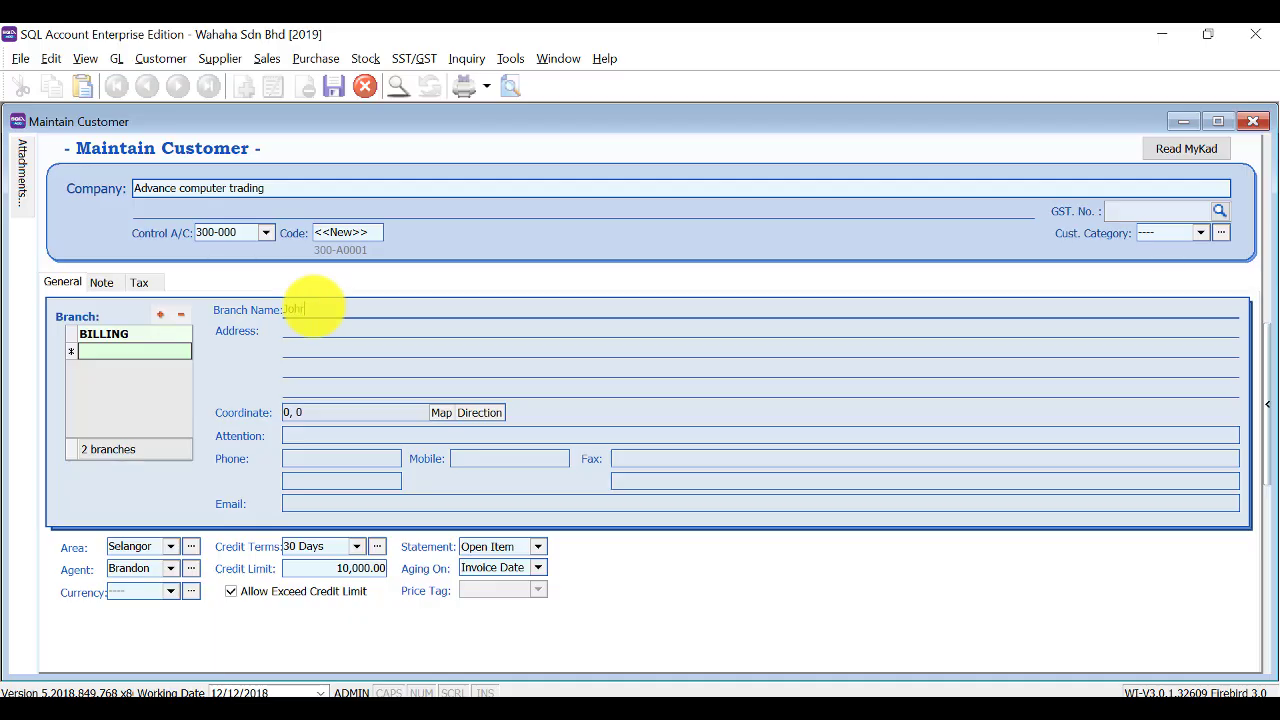
pyautogui.press('Tab')
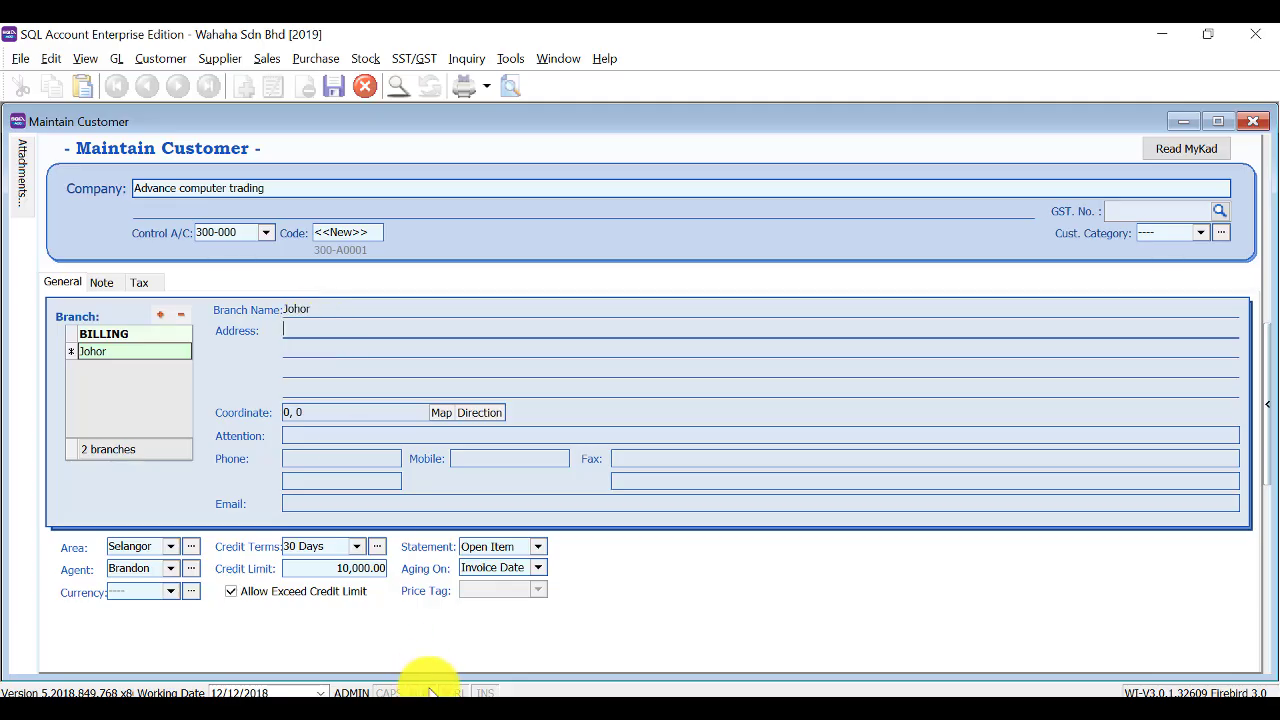
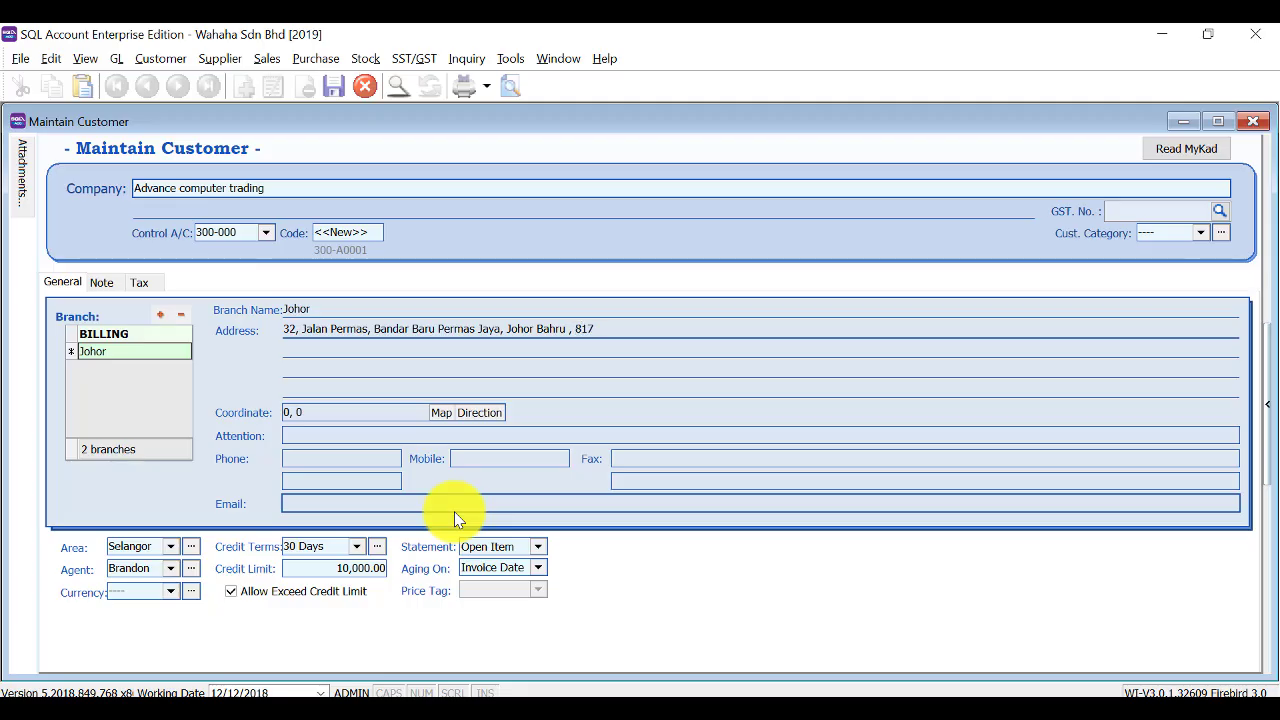
# Enter the Johor address ending 81750, Malaysia, add an attention contact, and save the customer.
pyautogui.press('Return')
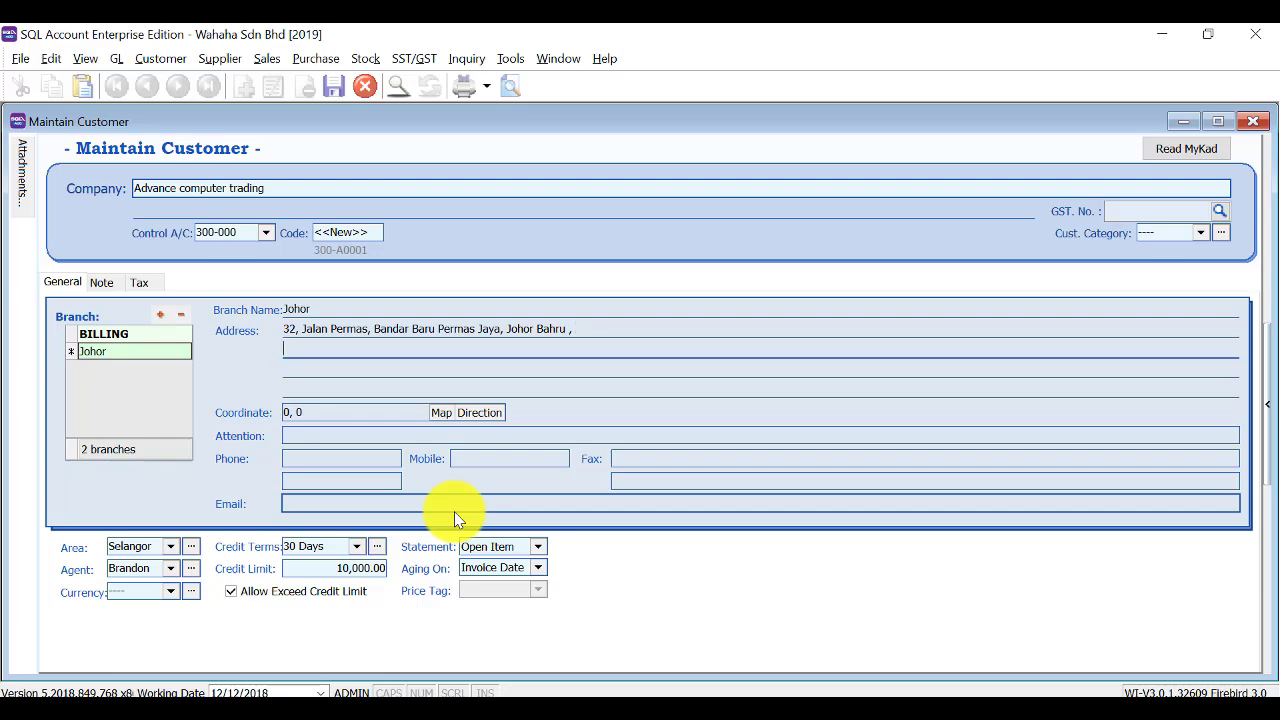
pyautogui.write('81750')
pyautogui.press('Return')
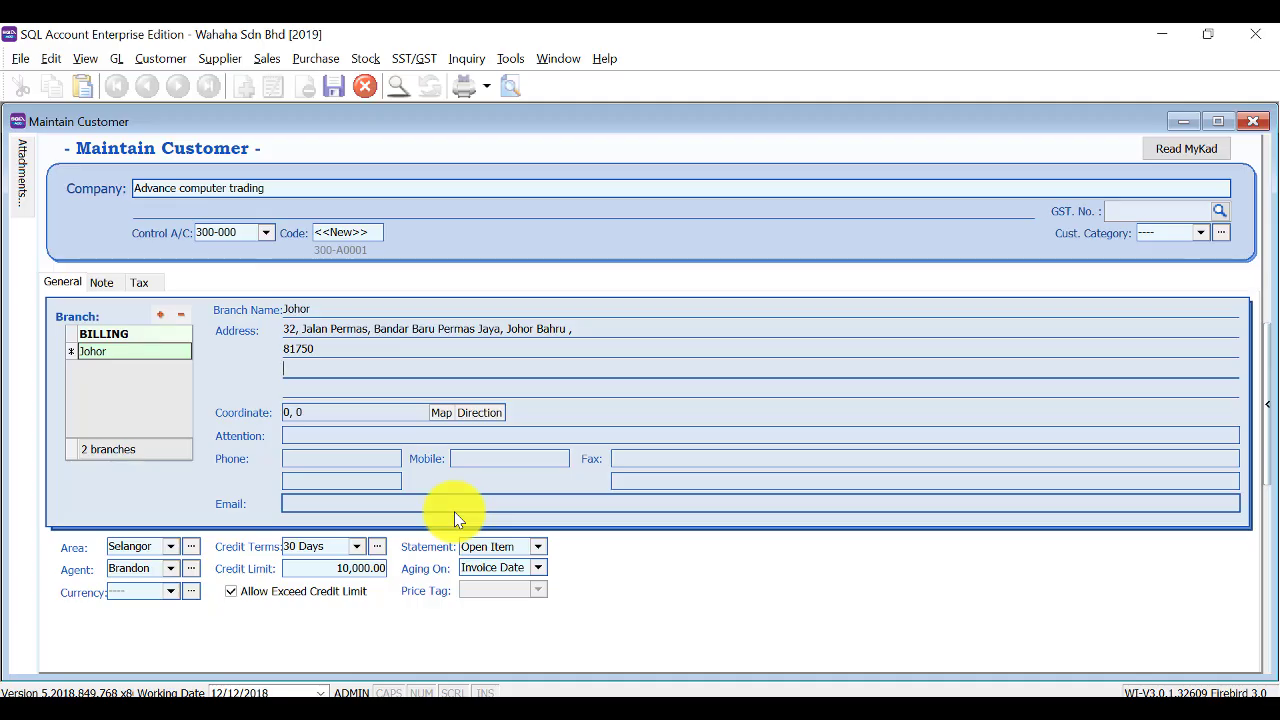
pyautogui.write('Malaysia')
pyautogui.click(366, 432)
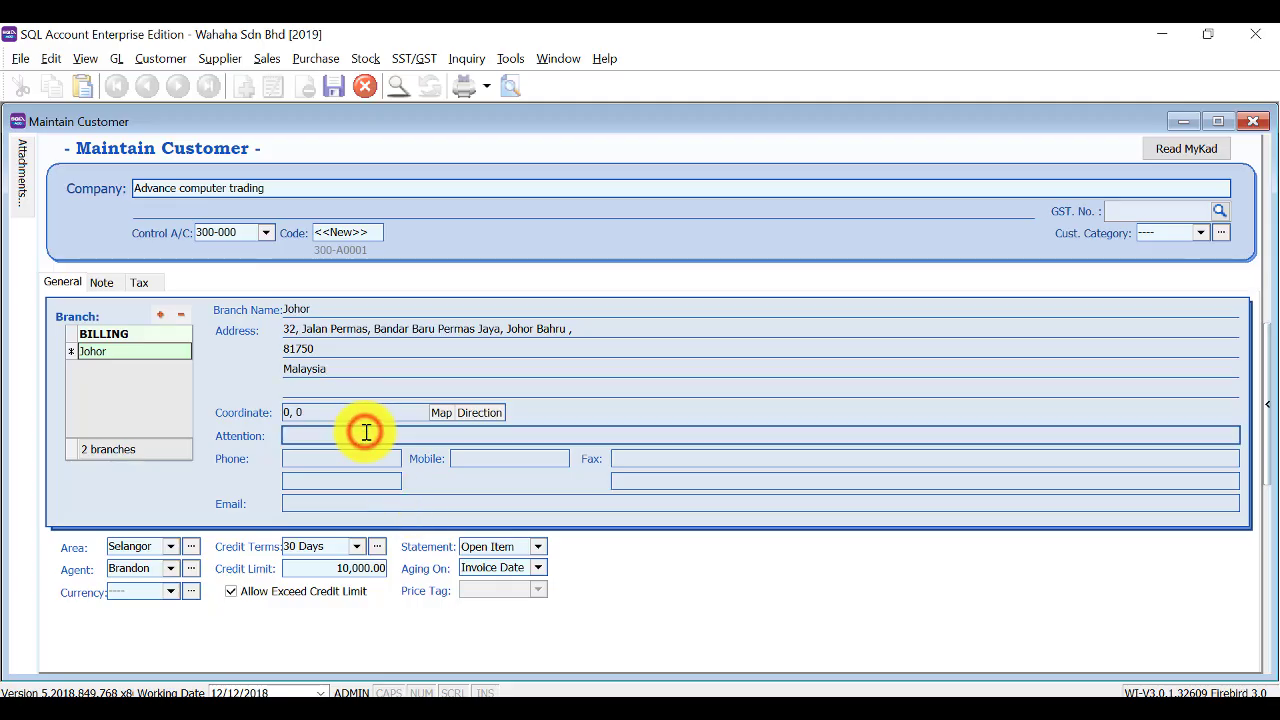
pyautogui.write('Mr. Tan')
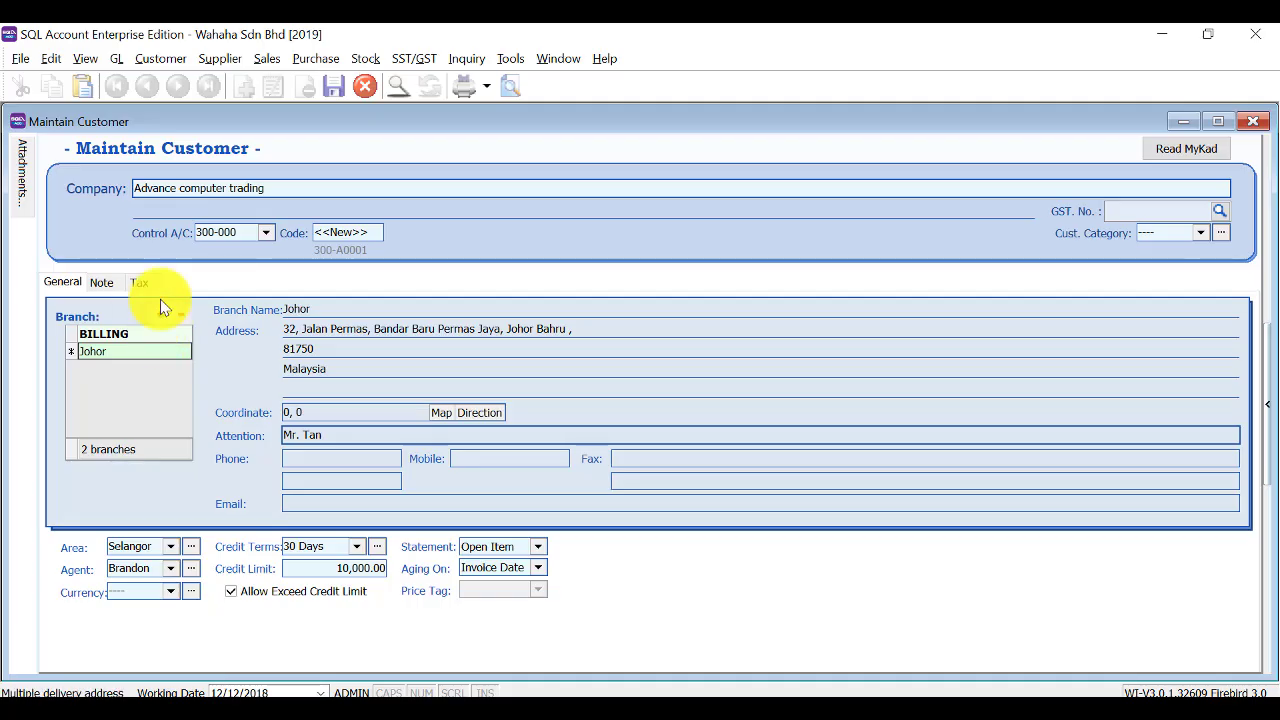
pyautogui.click(330, 84)
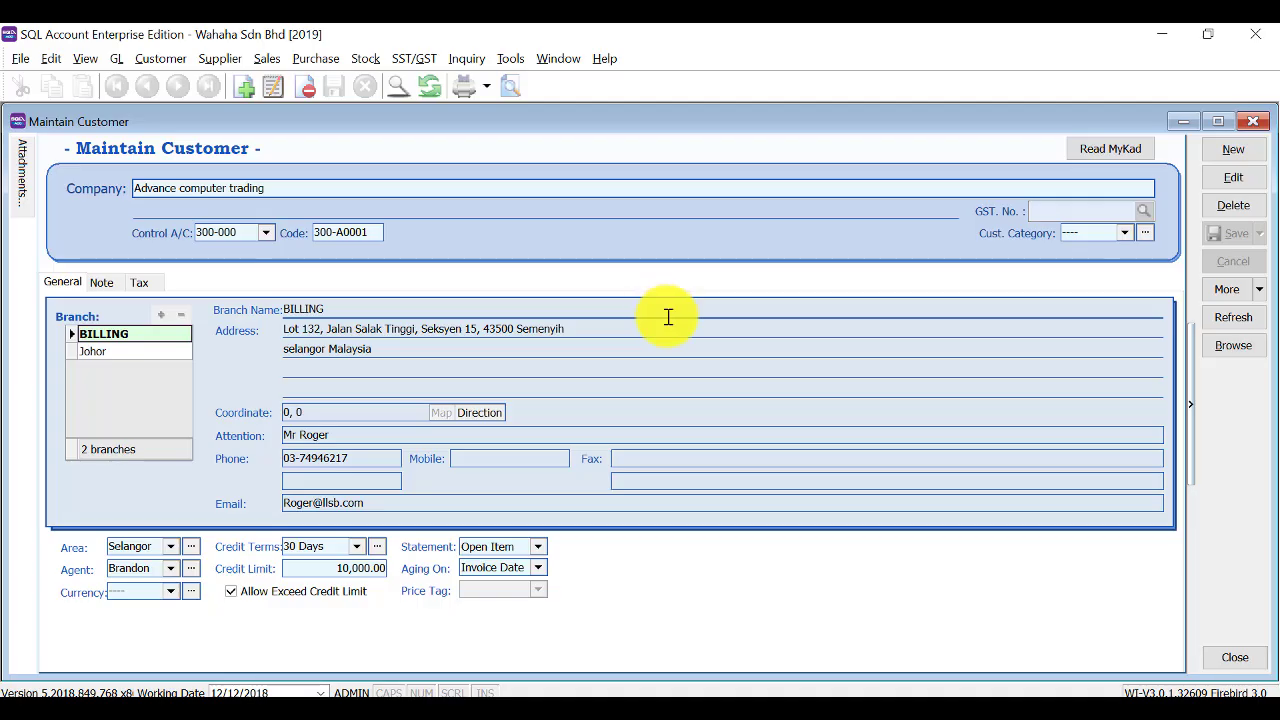
pyautogui.click(1238, 148)
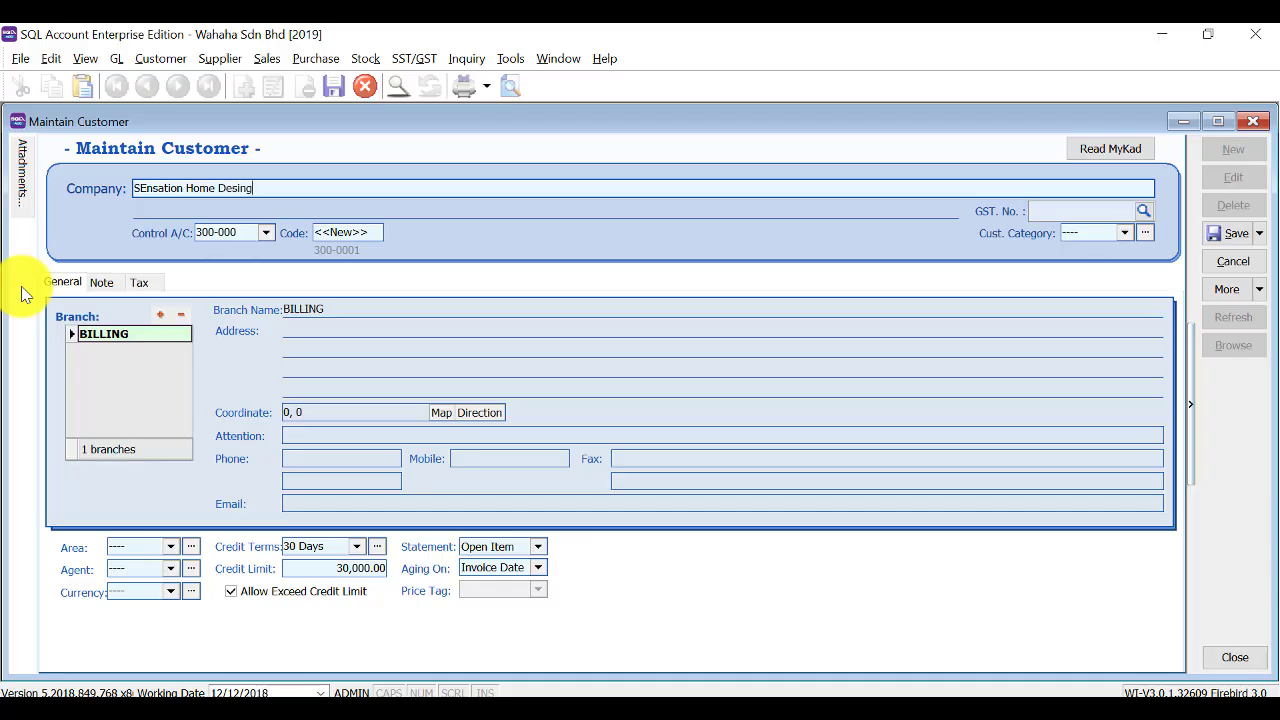
# Correct the company name's spelling and capitalisation to 'Sensation Home Design'.
pyautogui.press('BackSpace')
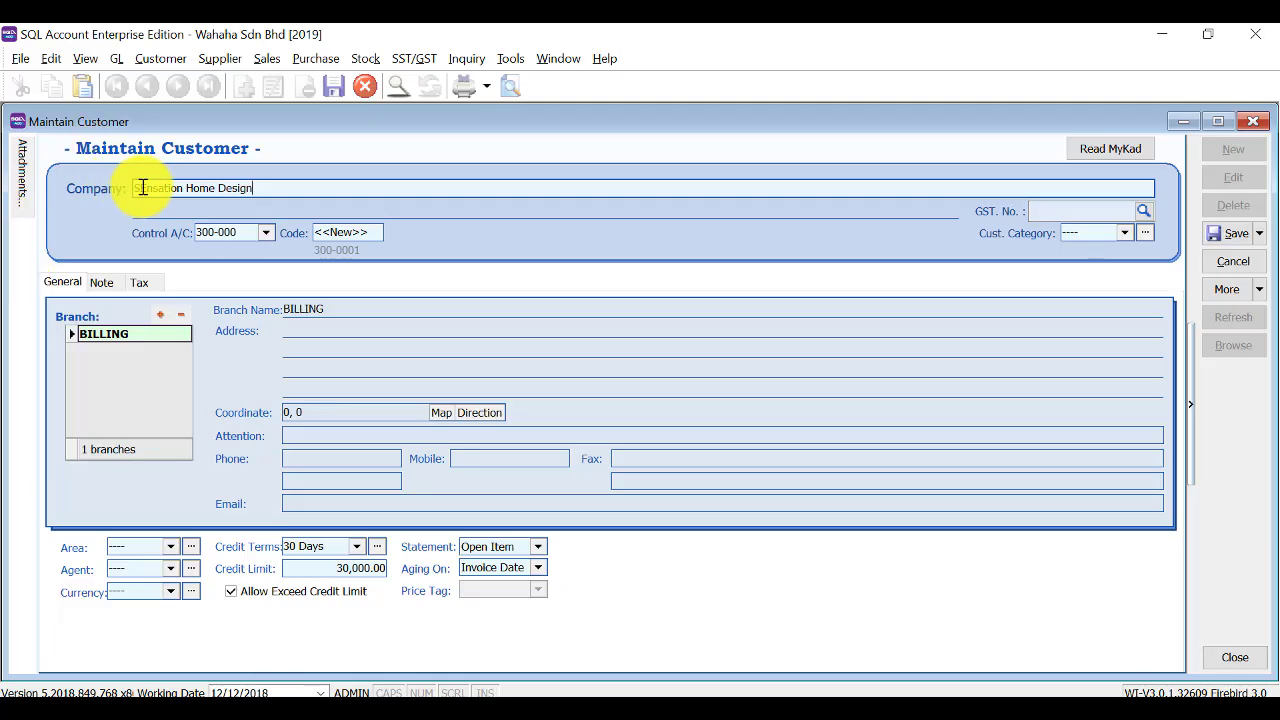
pyautogui.click(145, 187)
pyautogui.press('BackSpace')
pyautogui.write('e')
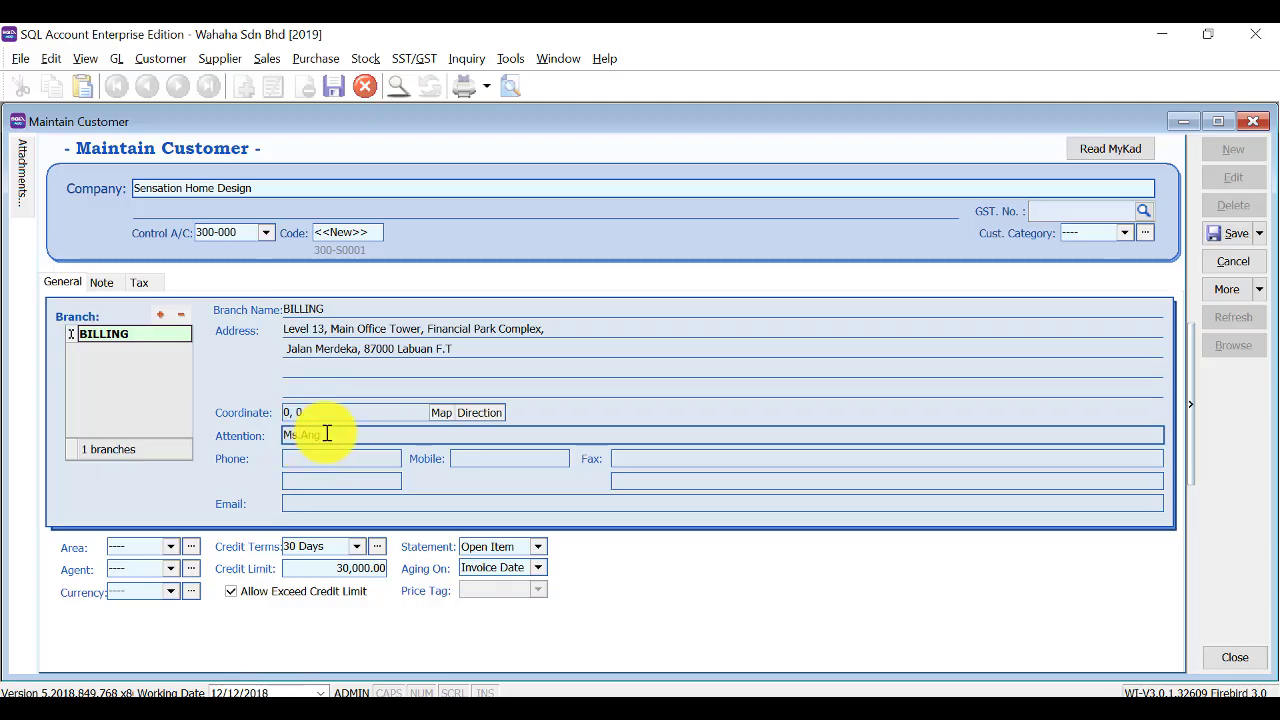
# Set area Labuan, agent Brandon and a 10,000.00 credit limit, then save the customer.
pyautogui.click(174, 546)
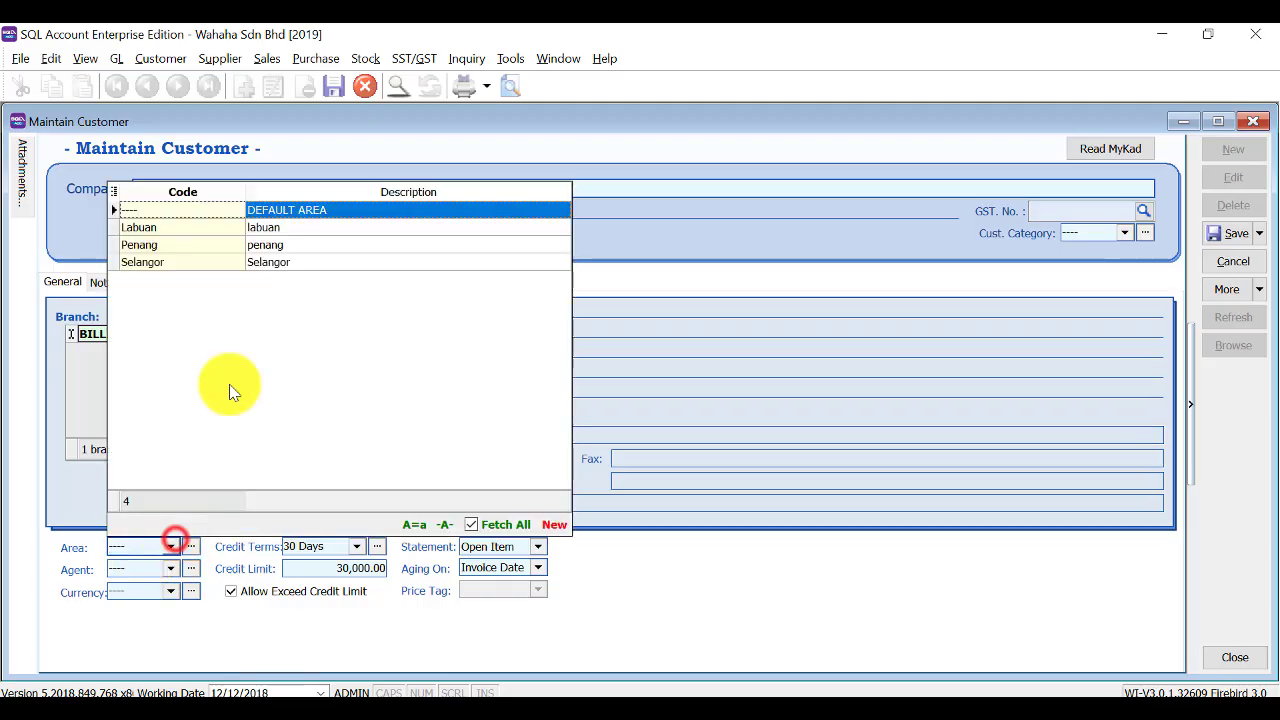
pyautogui.click(286, 228)
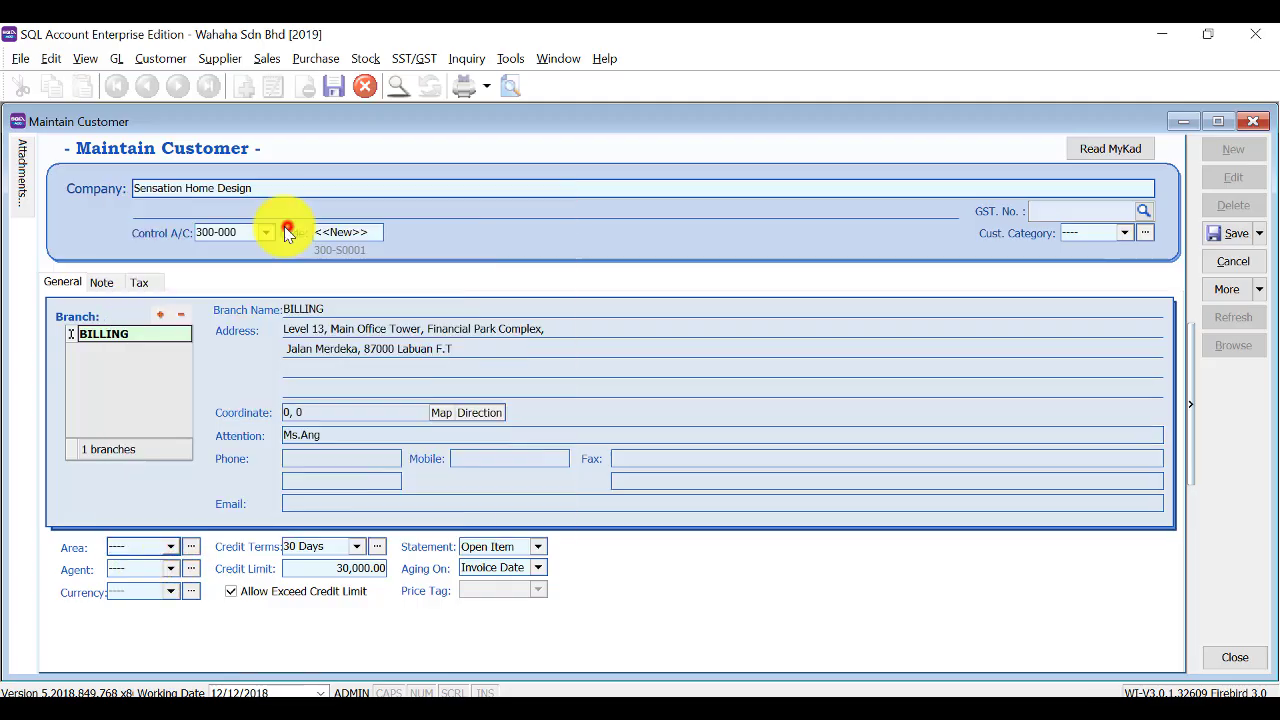
pyautogui.click(172, 573)
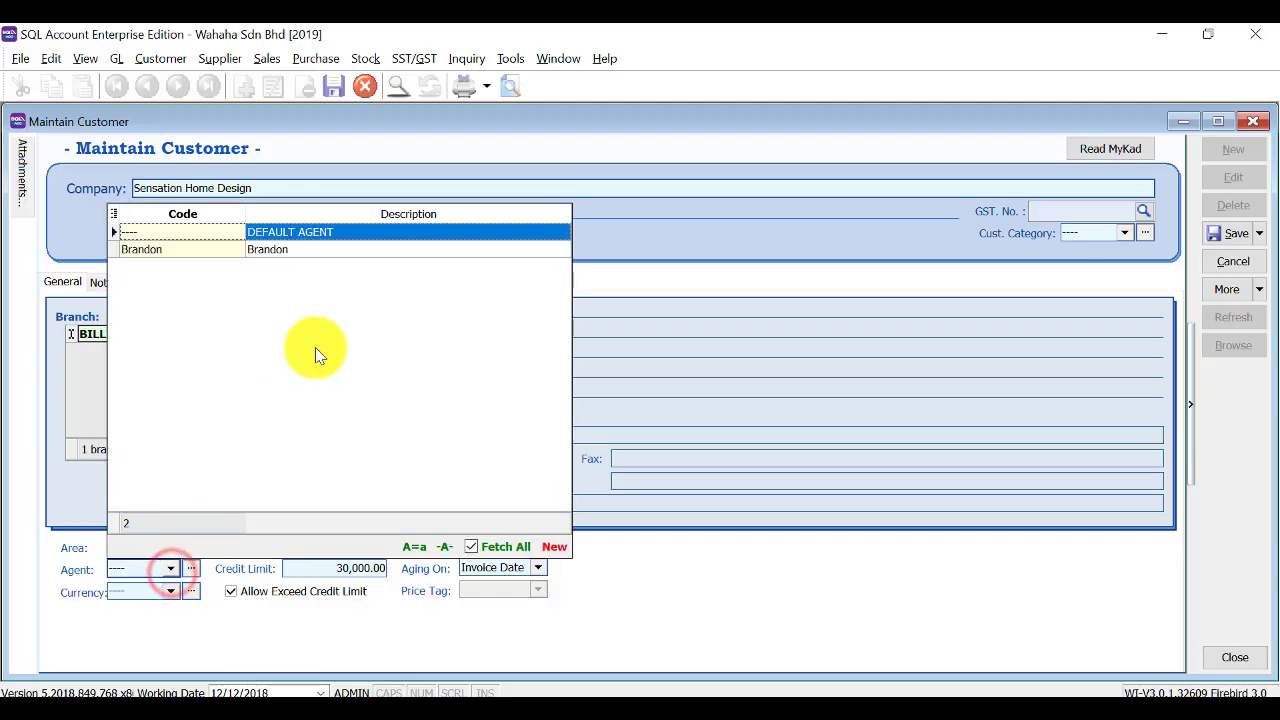
pyautogui.click(280, 250)
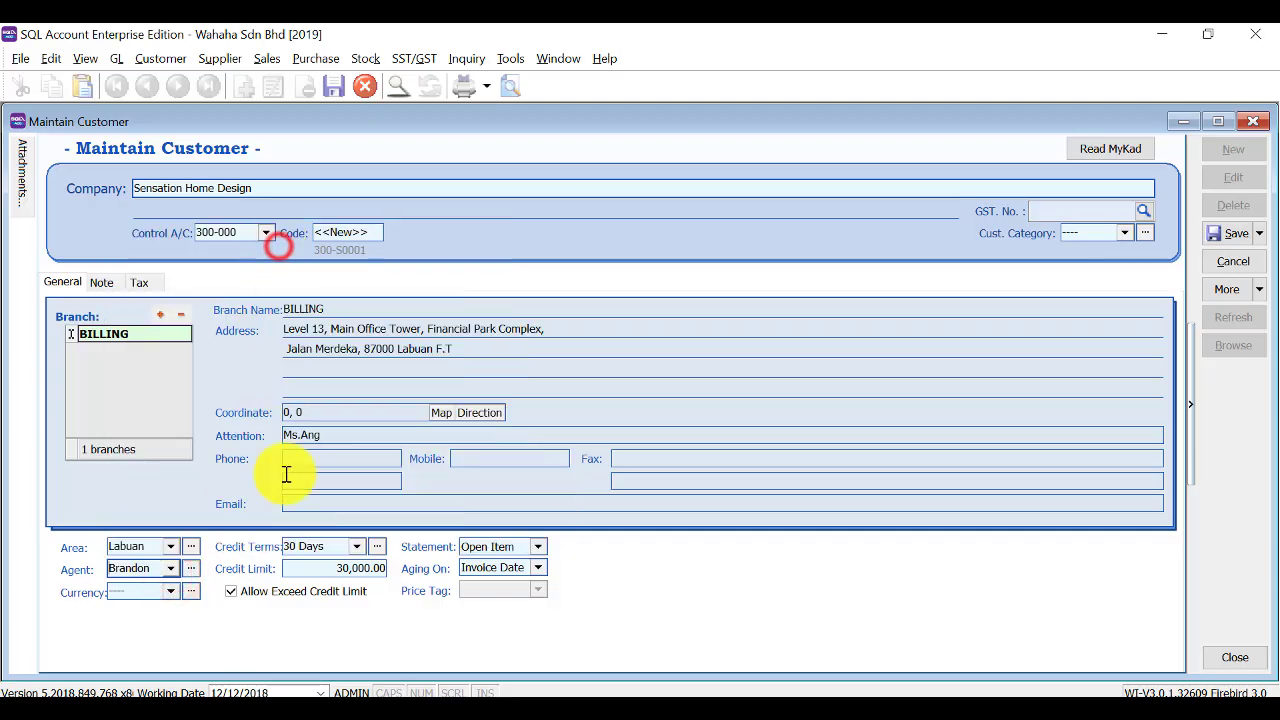
pyautogui.click(336, 566)
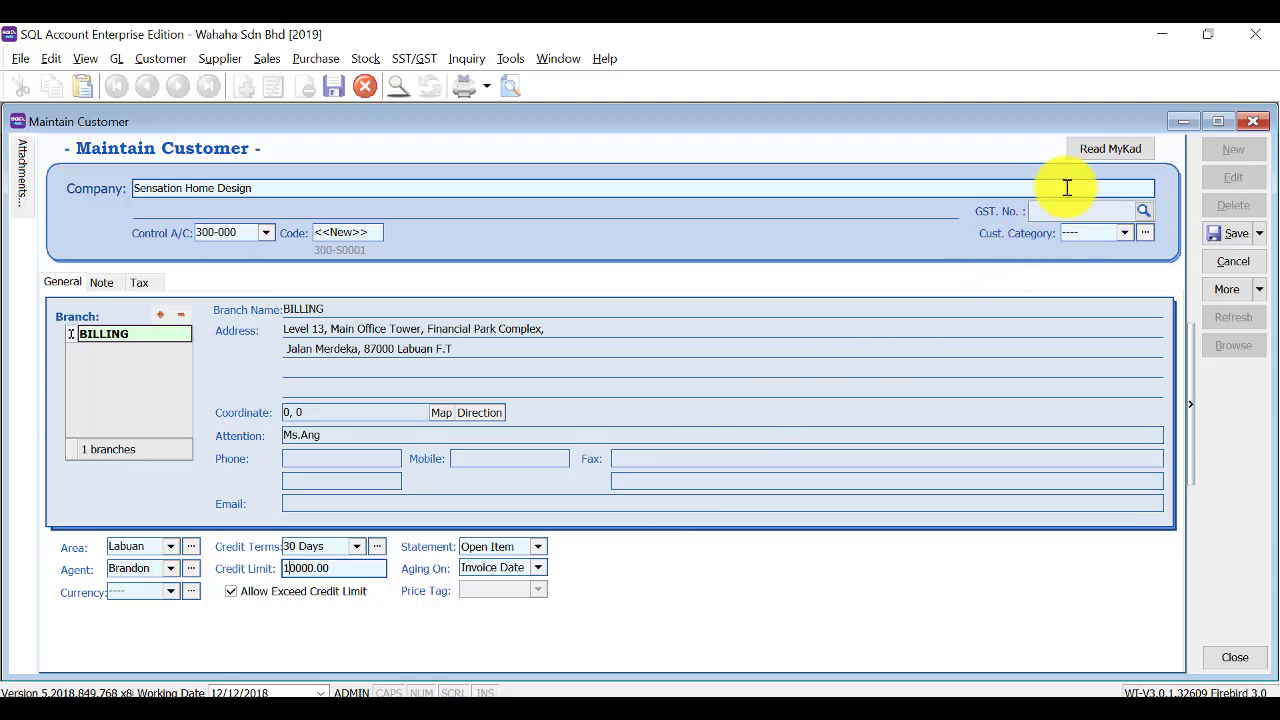
pyautogui.click(1230, 231)
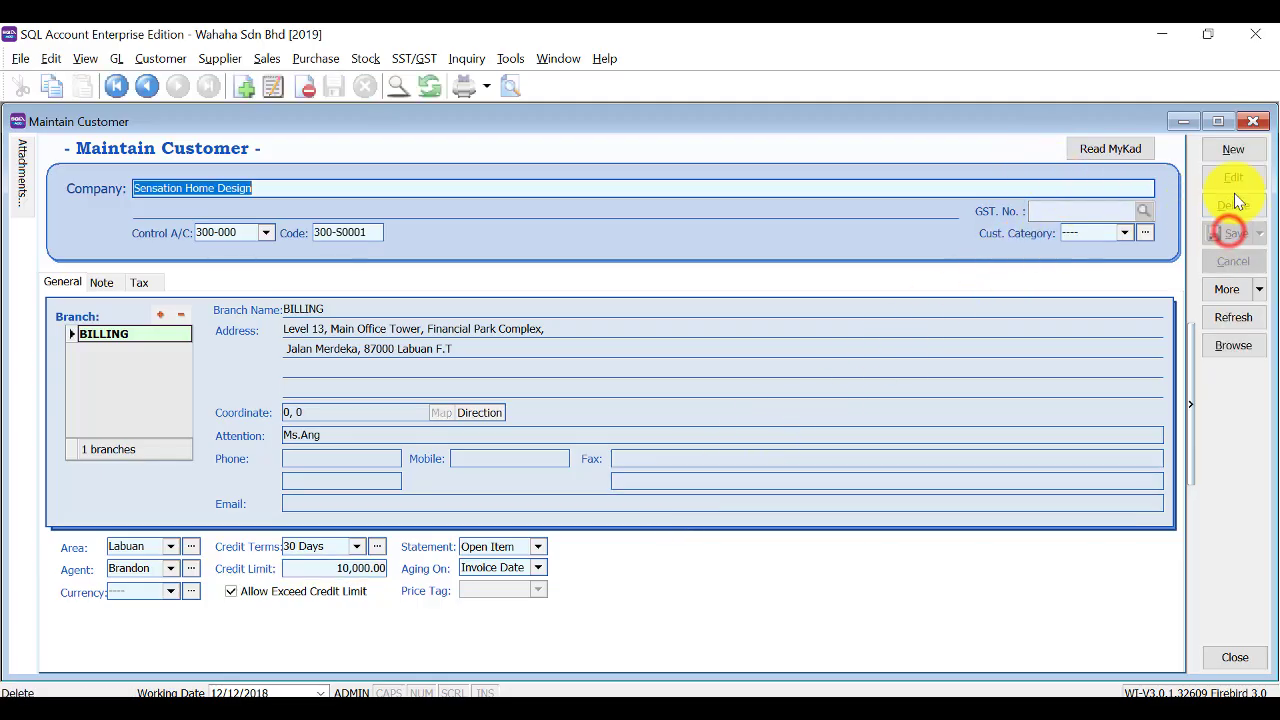
# Start new customer 'True Brilliant Sdn. Bhd' and set its area to Penang.
pyautogui.click(1236, 148)
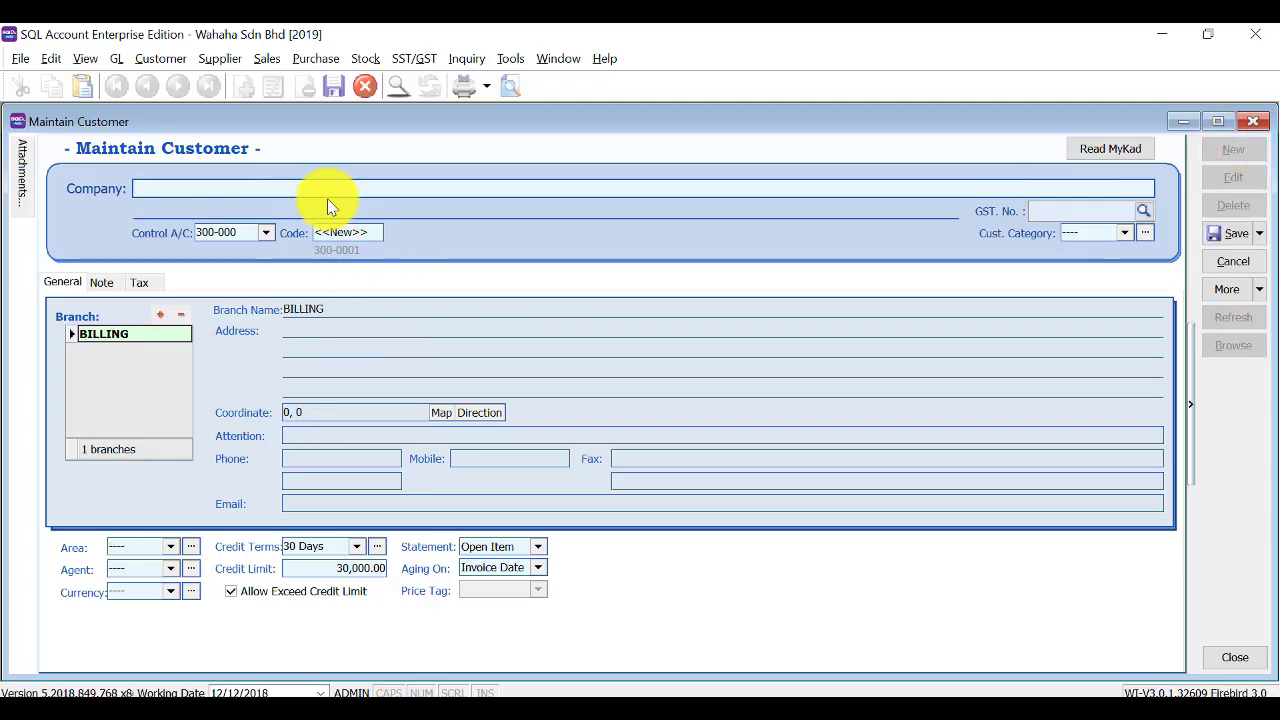
pyautogui.write('True ')
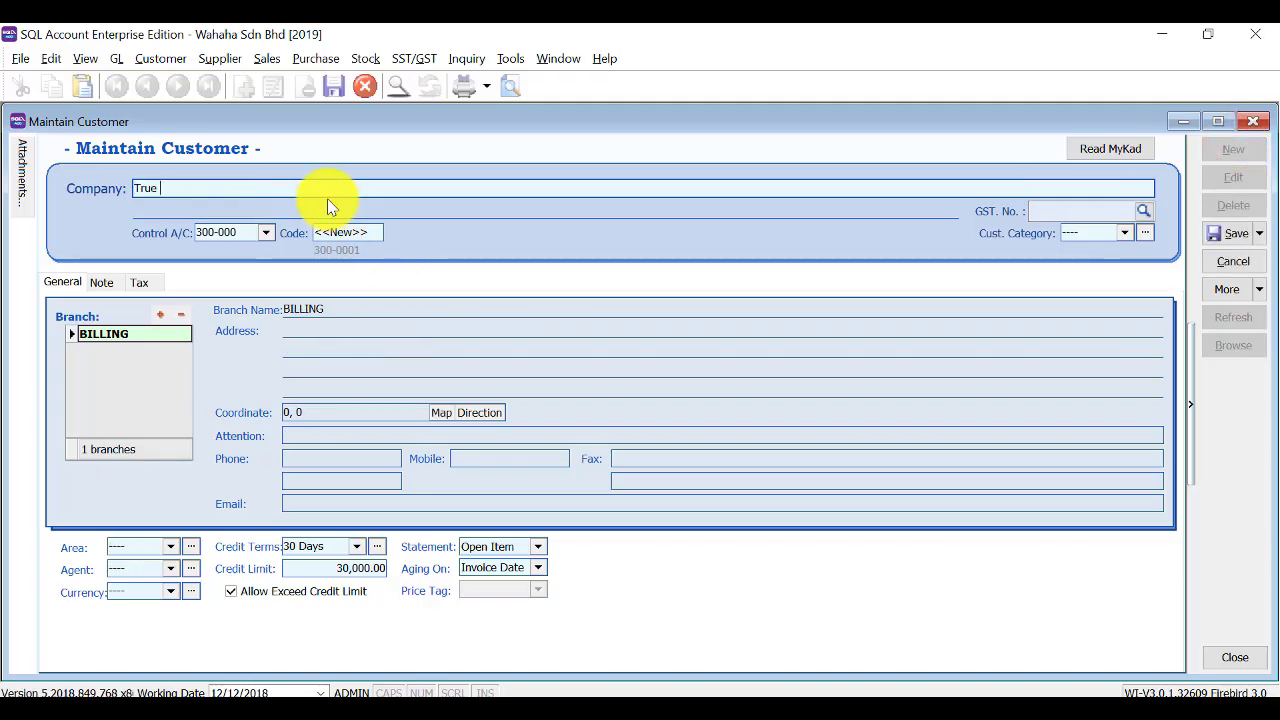
pyautogui.write('Brilliant Sdn. B')
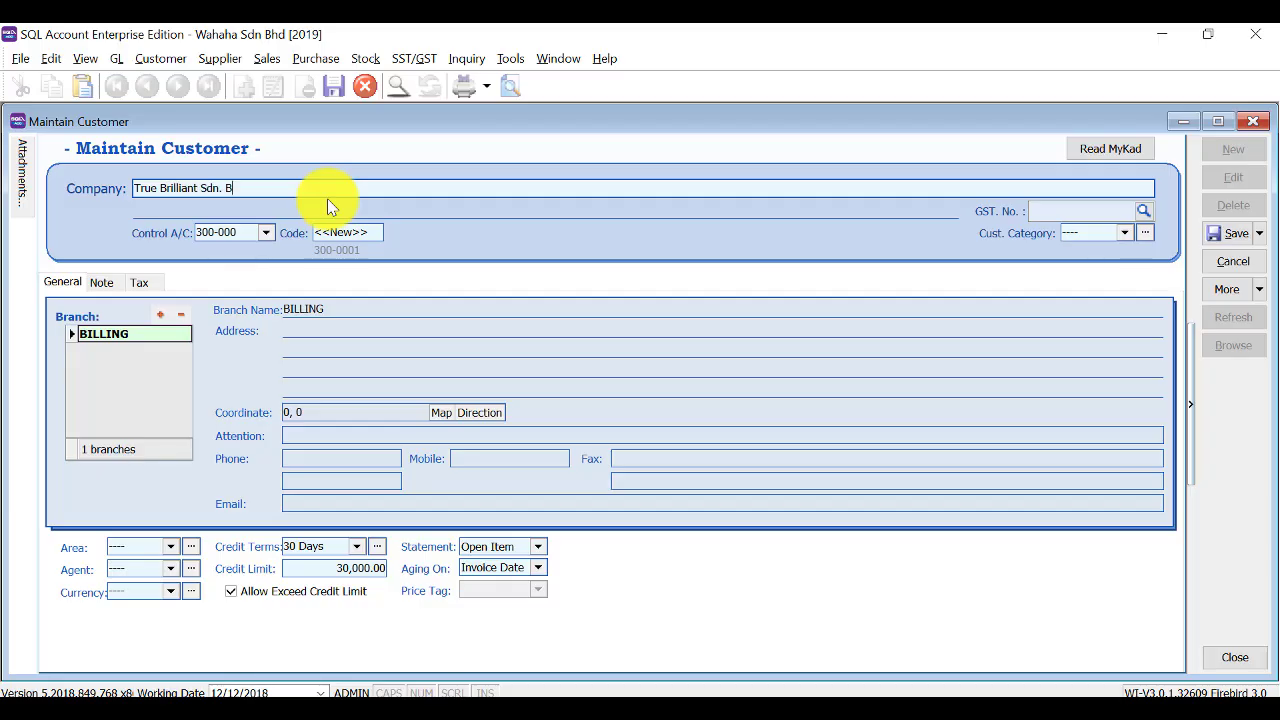
pyautogui.write('hd')
pyautogui.press('Return')
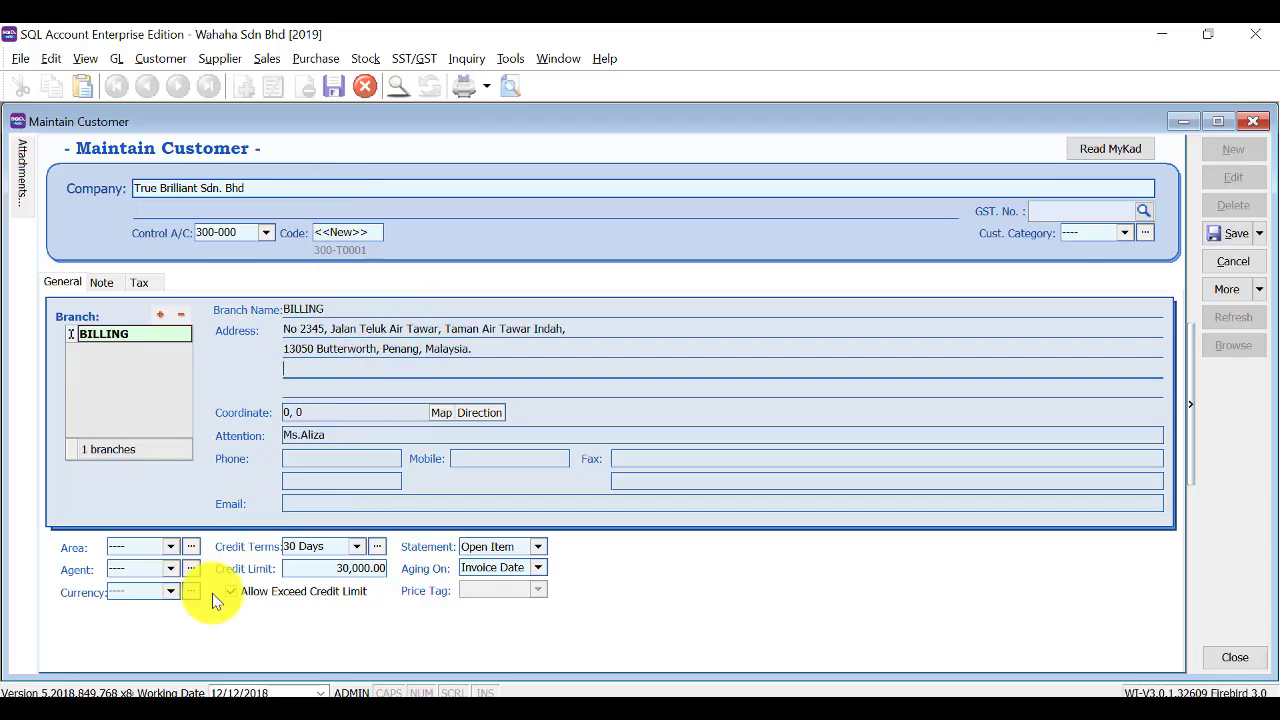
pyautogui.click(172, 546)
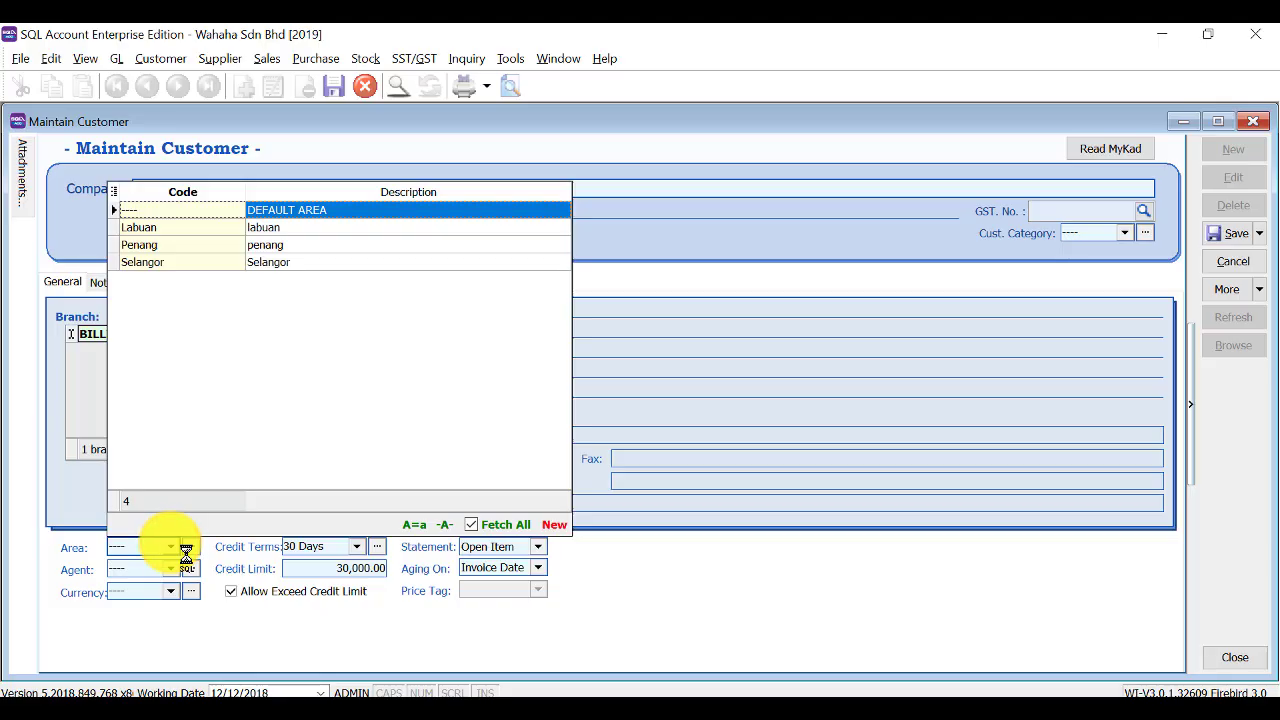
pyautogui.click(268, 247)
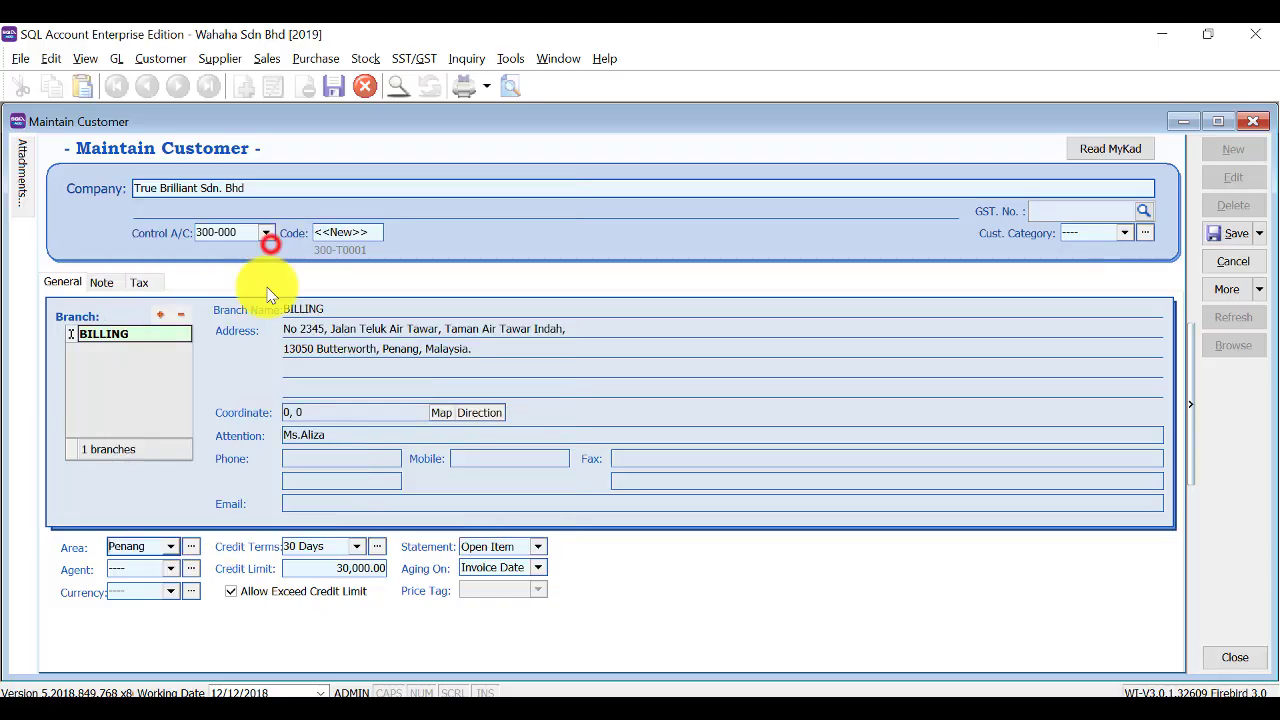
pyautogui.click(167, 565)
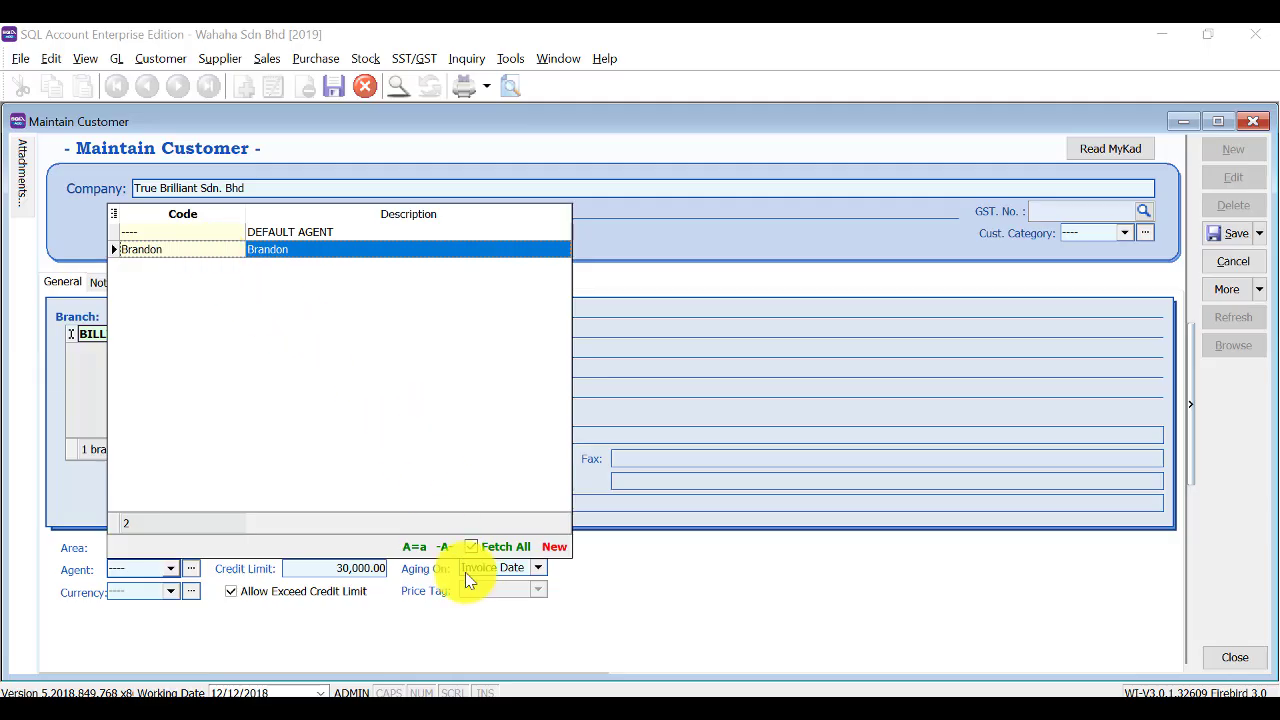
# Create a new sales agent 'Ang' with description 'A' and assign it to the customer.
pyautogui.click(558, 549)
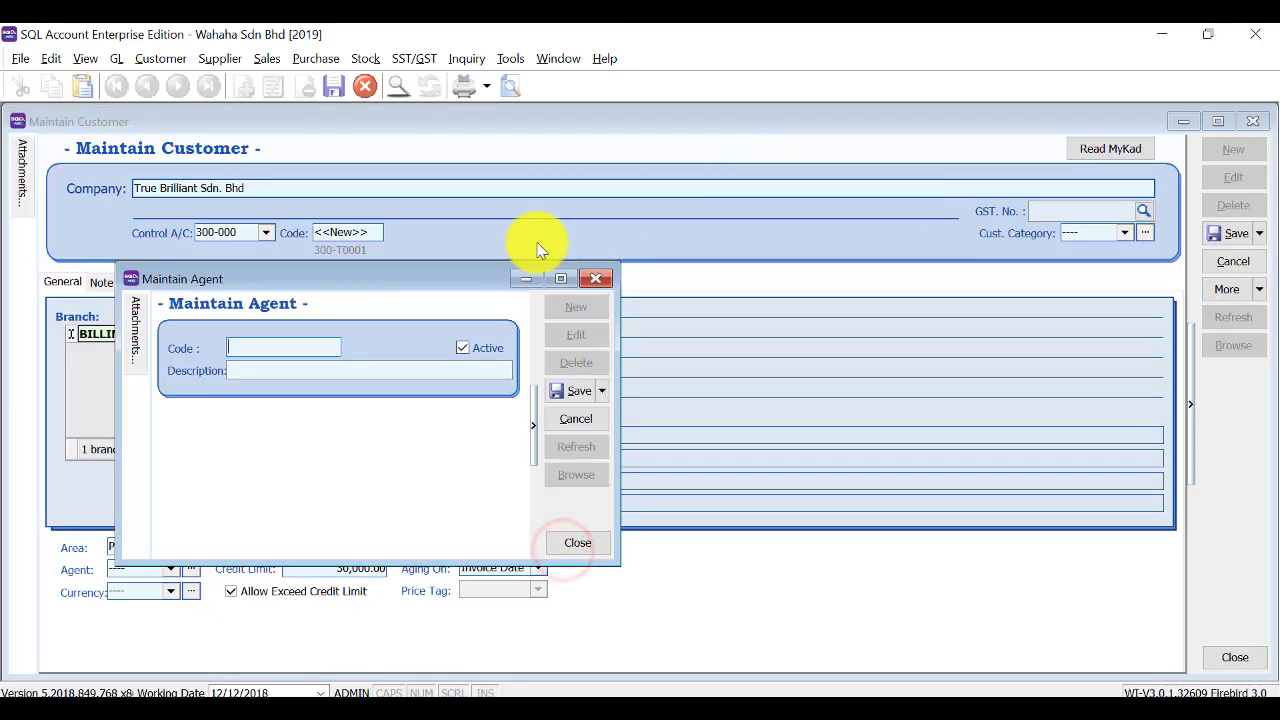
pyautogui.write('A')
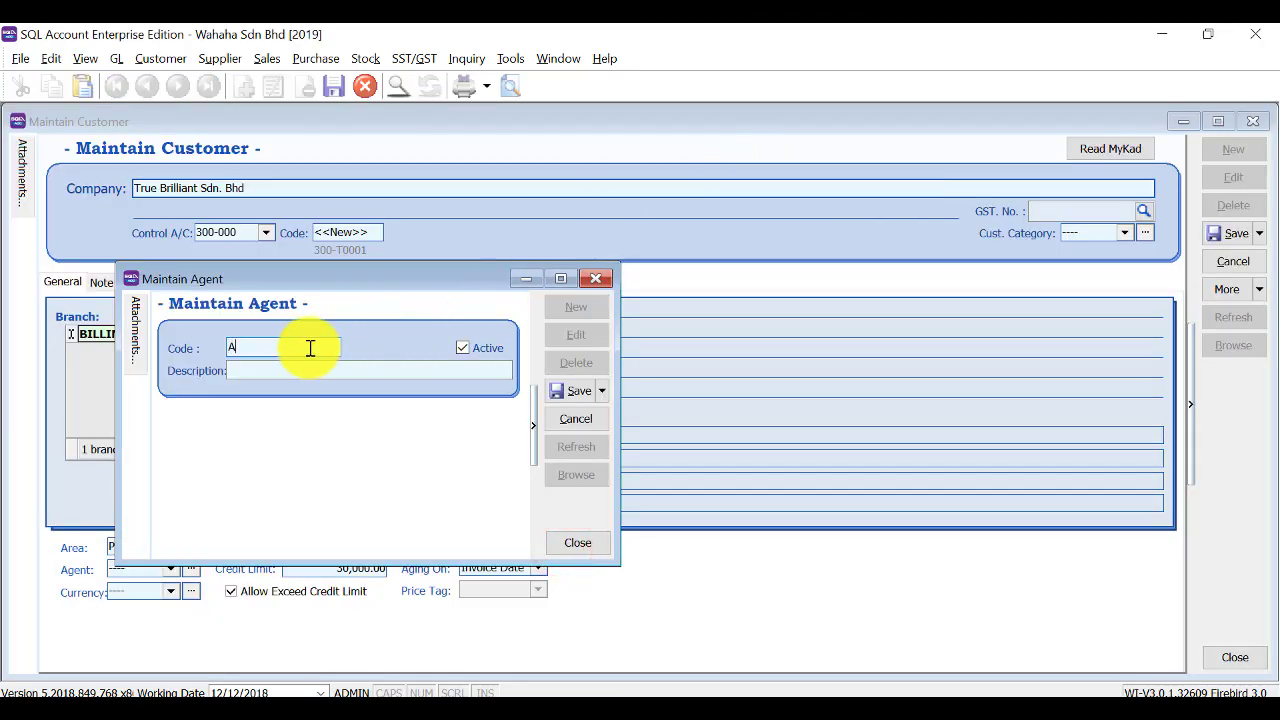
pyautogui.write('ngeline')
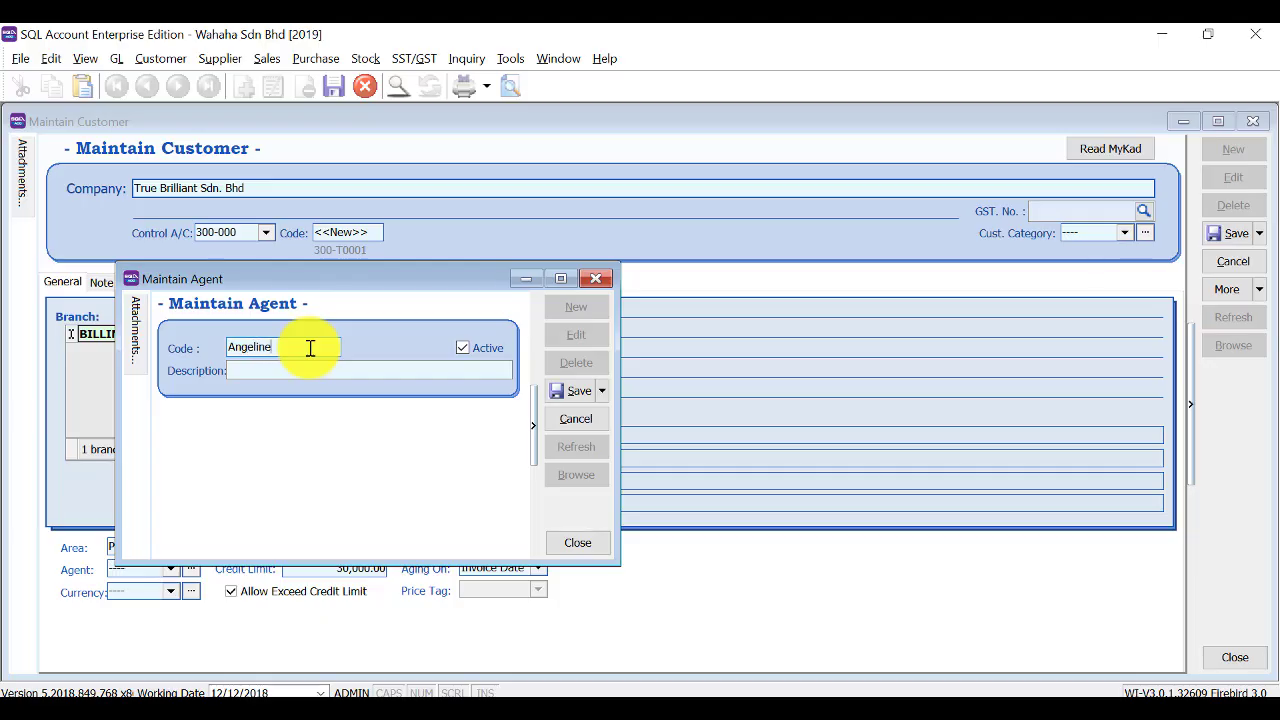
pyautogui.press('Tab')
pyautogui.write('A')
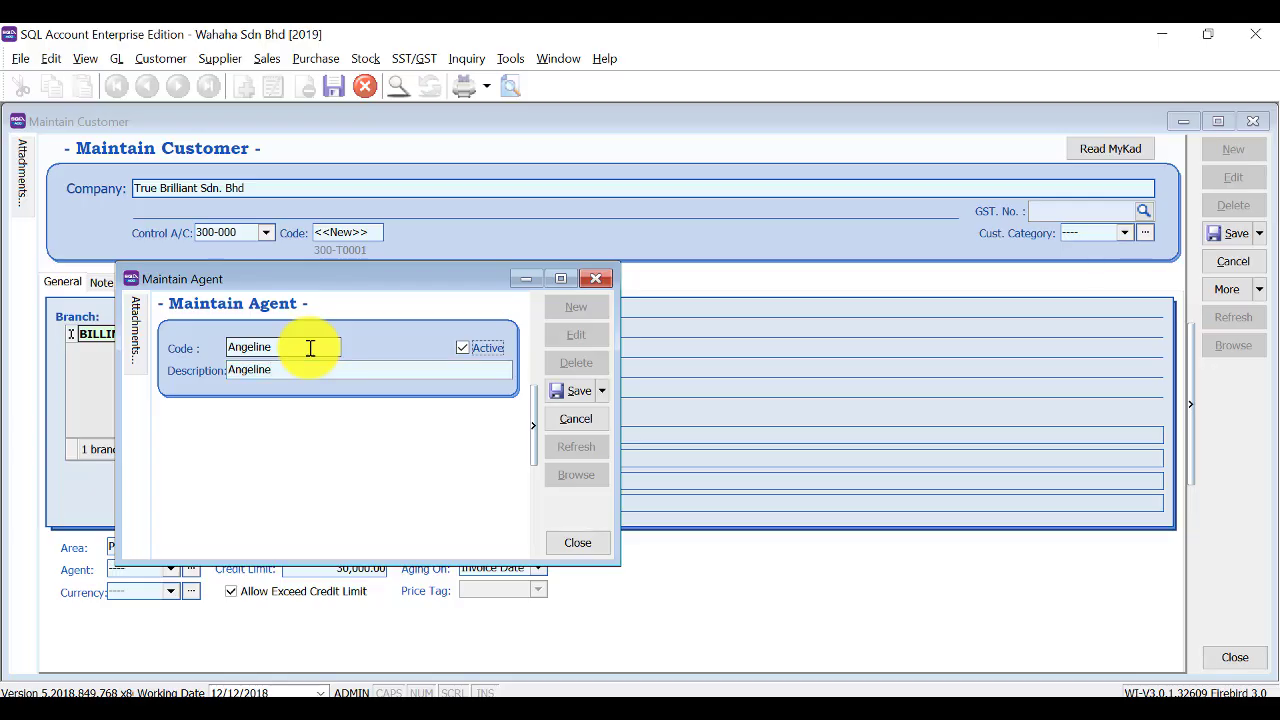
pyautogui.click(570, 392)
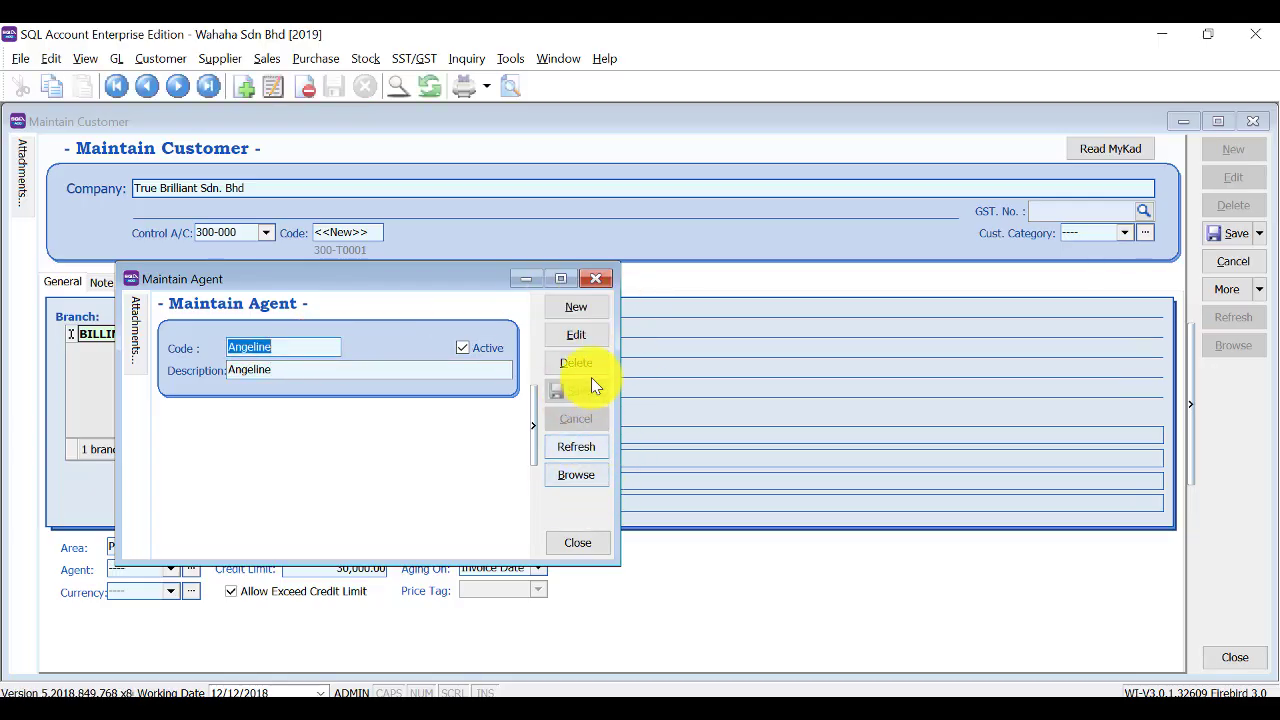
pyautogui.click(596, 277)
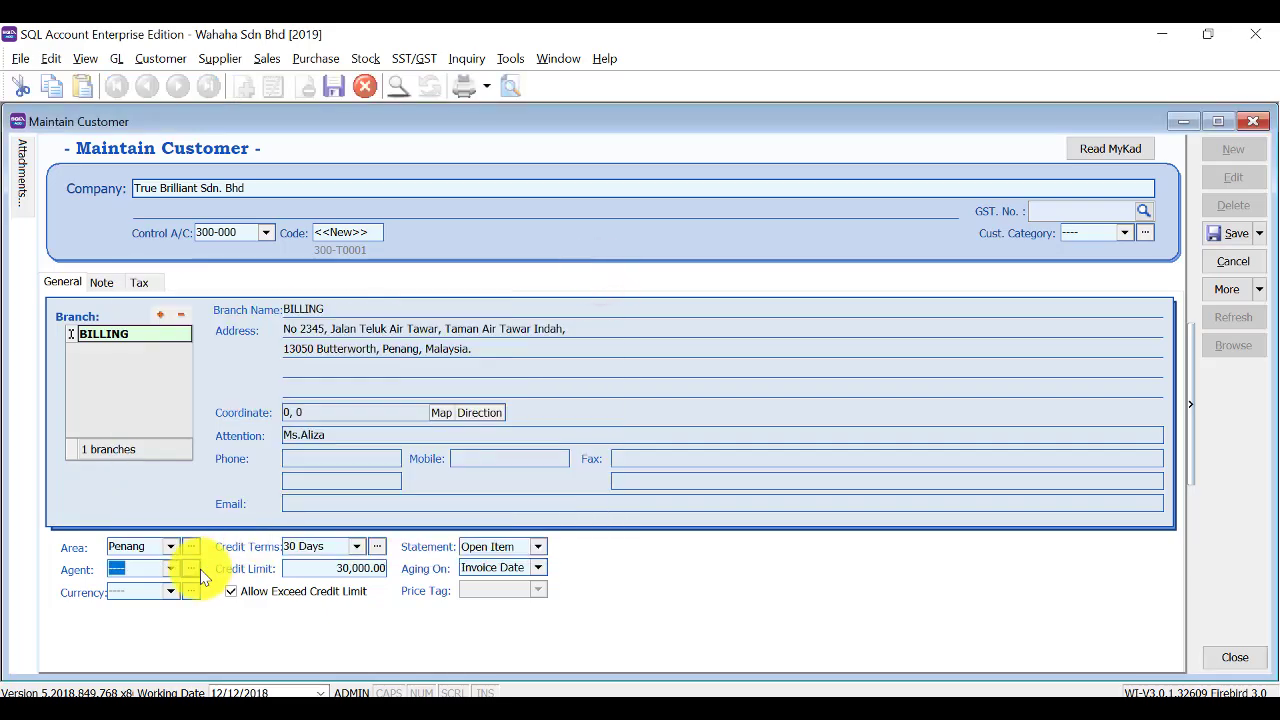
pyautogui.write('a')
pyautogui.click(315, 232)
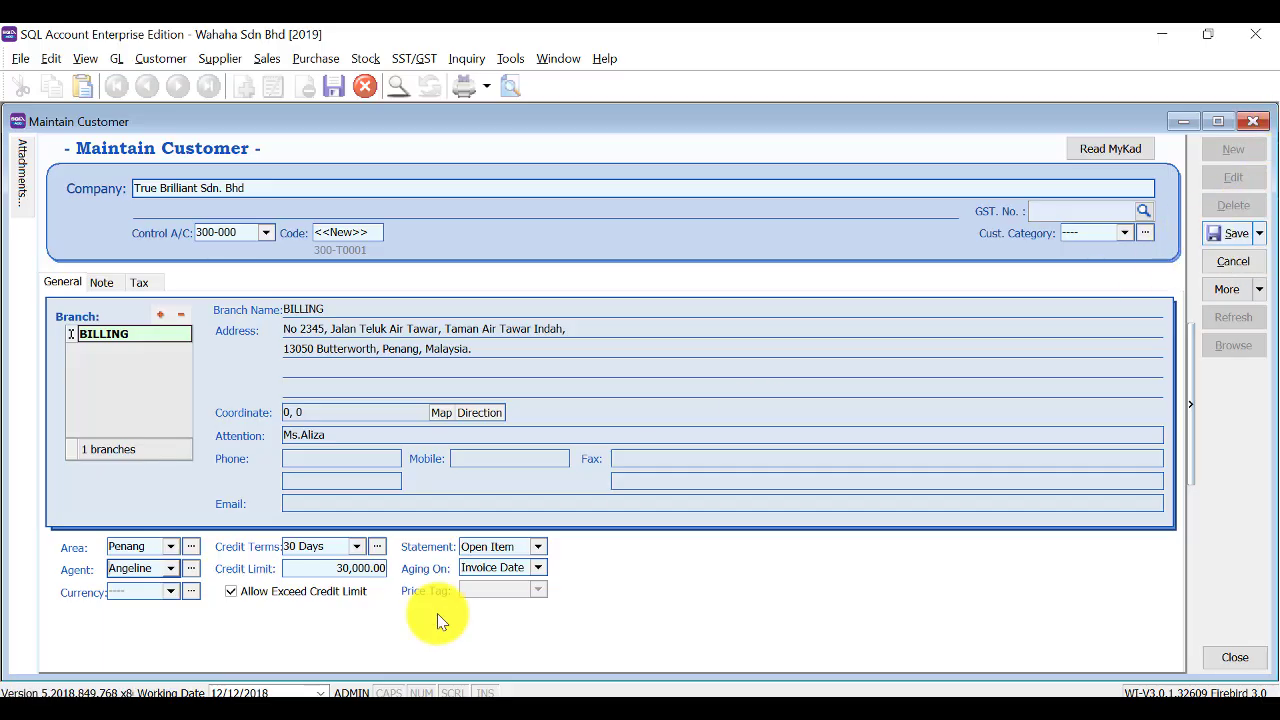
# Change the credit limit from 30,000 to 10,000, save the customer and start a blank one.
pyautogui.click(340, 570)
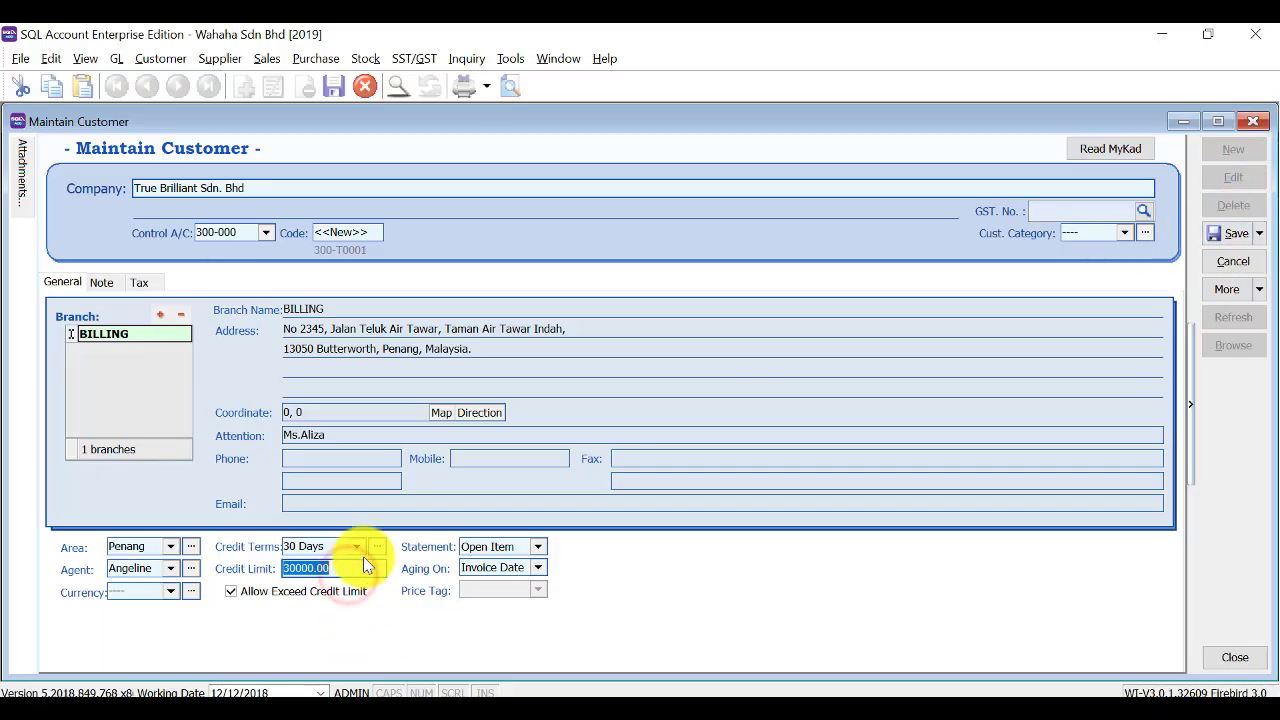
pyautogui.press('BackSpace')
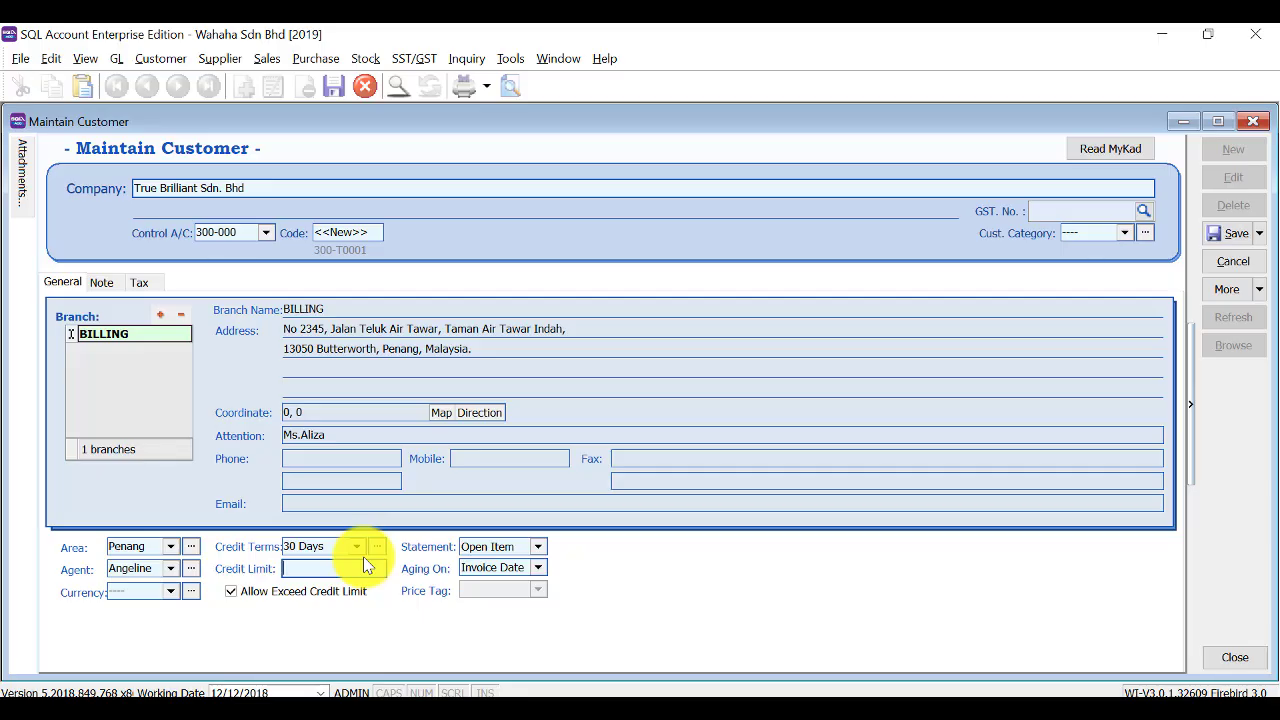
pyautogui.write('10000')
pyautogui.press('Tab')
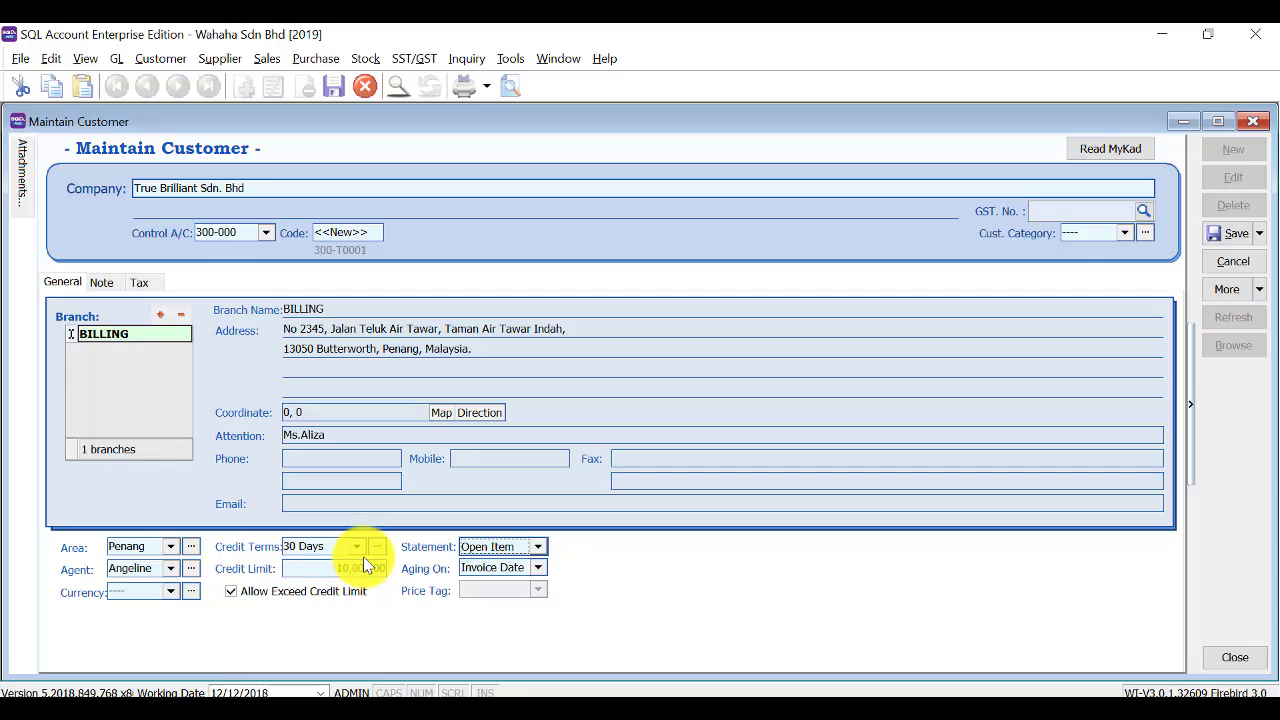
pyautogui.click(1230, 238)
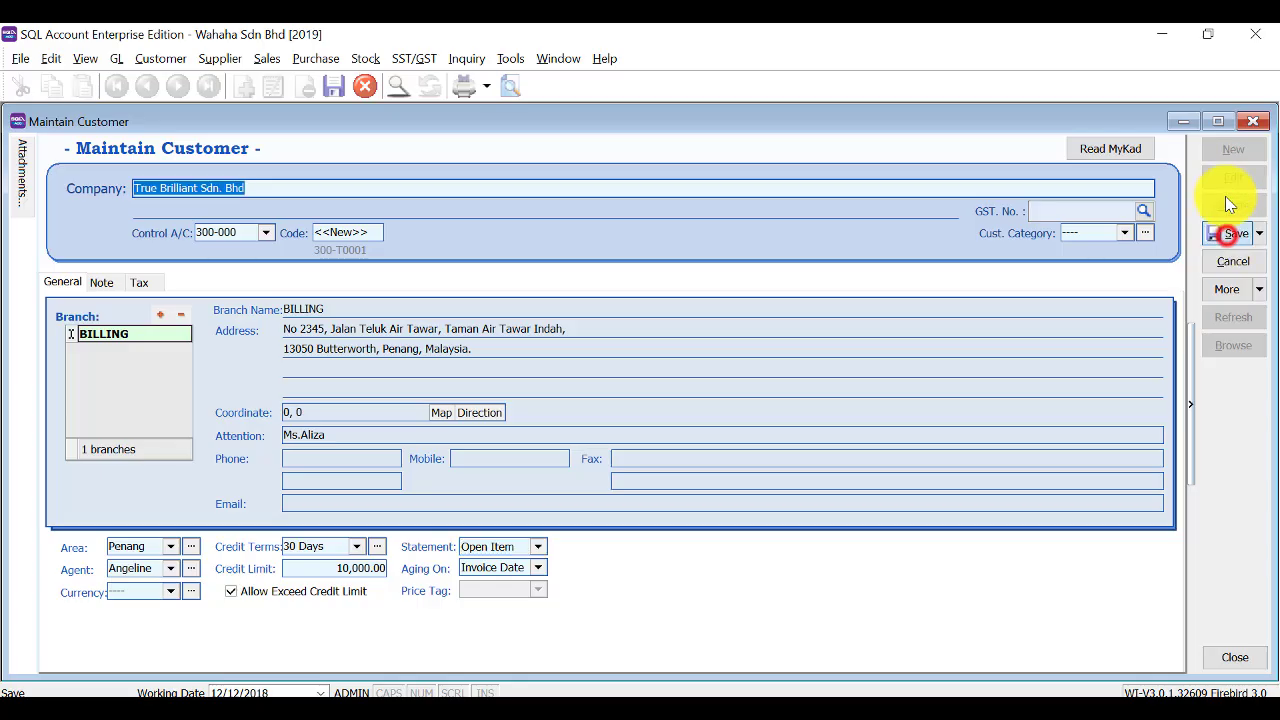
pyautogui.click(1224, 150)
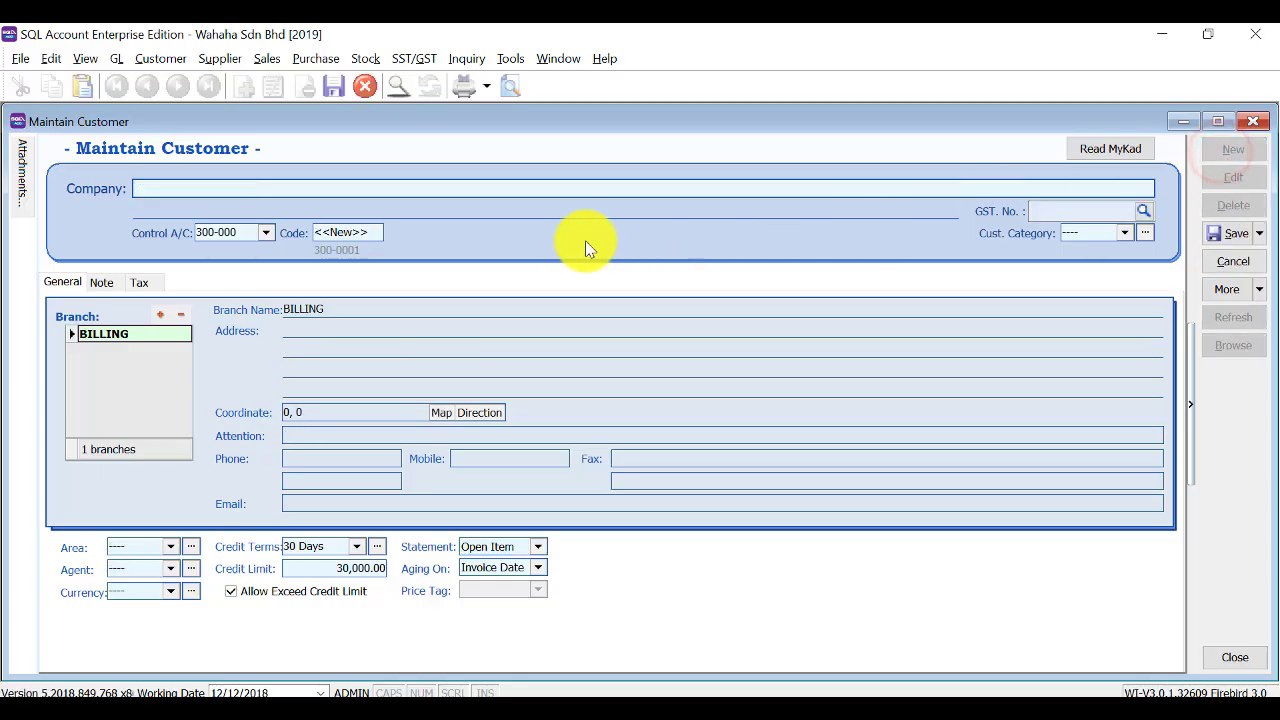
# Enter company name 'South Axis Sdn Bhd' with area Selangor and the filtered agent.
pyautogui.write('South Axis Sdn Bhd')
pyautogui.press('Tab')
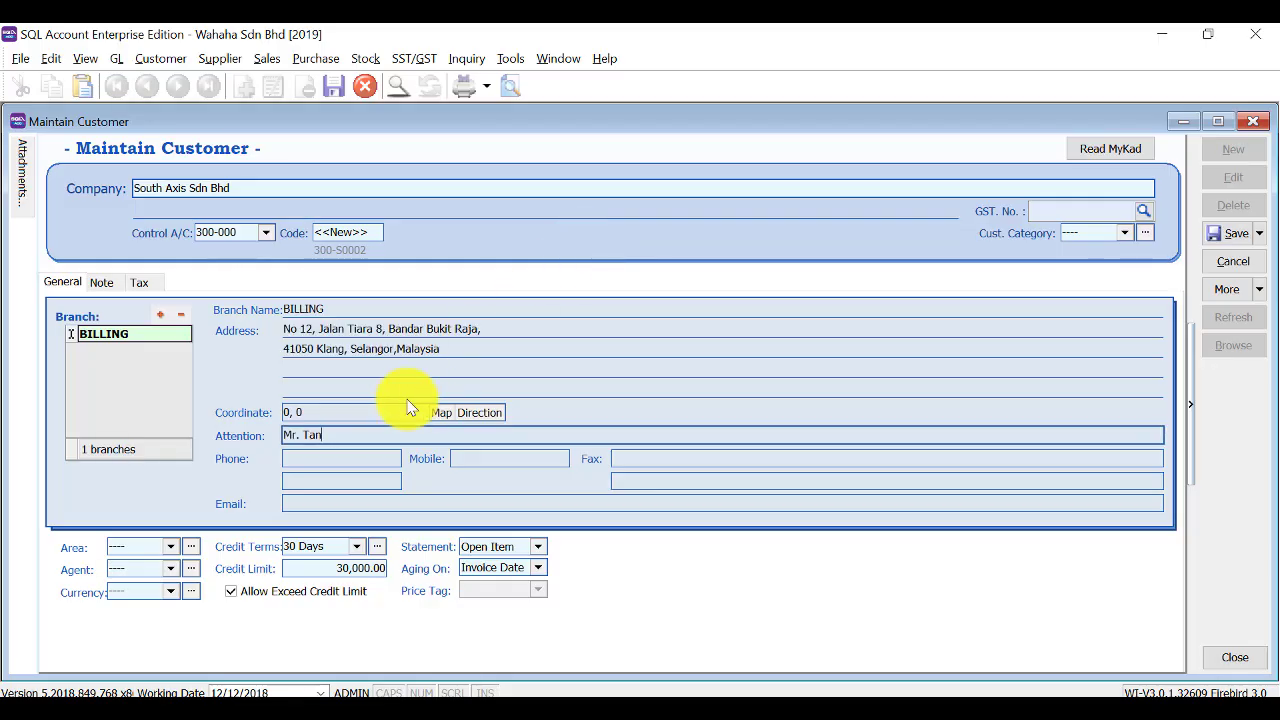
pyautogui.click(173, 547)
pyautogui.write('s')
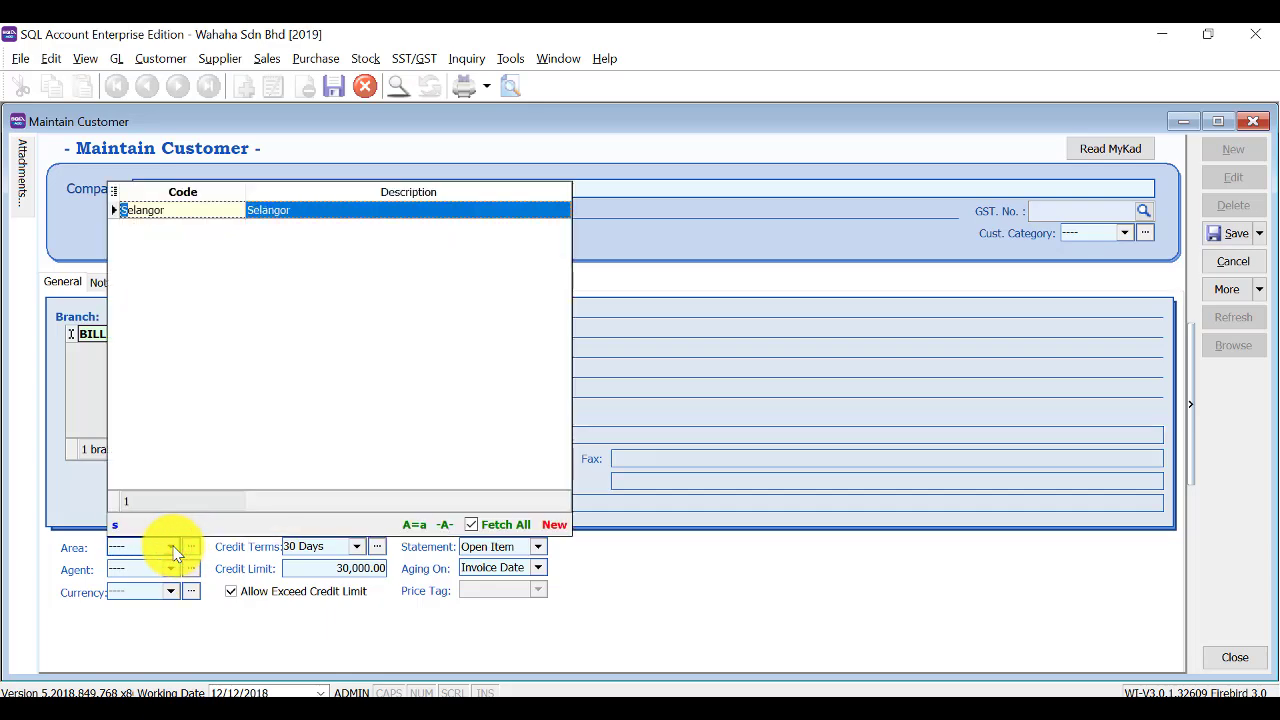
pyautogui.press('Return')
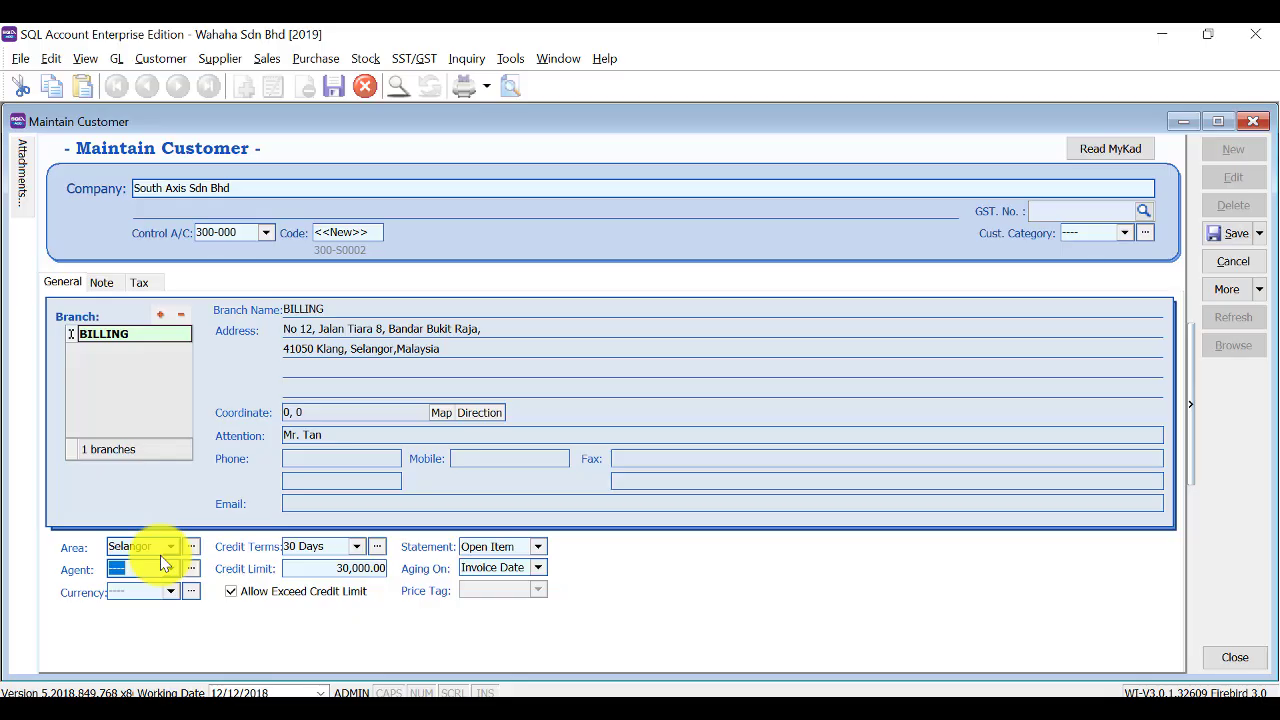
pyautogui.write('a')
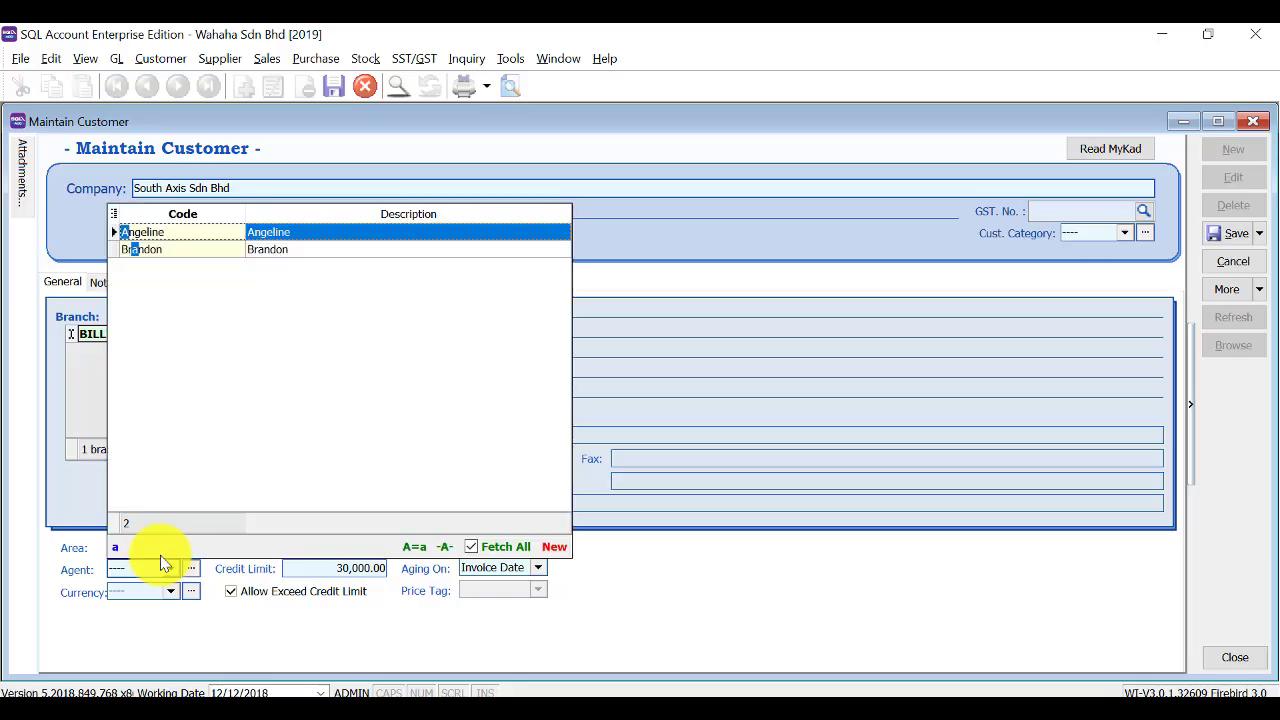
pyautogui.press('Return')
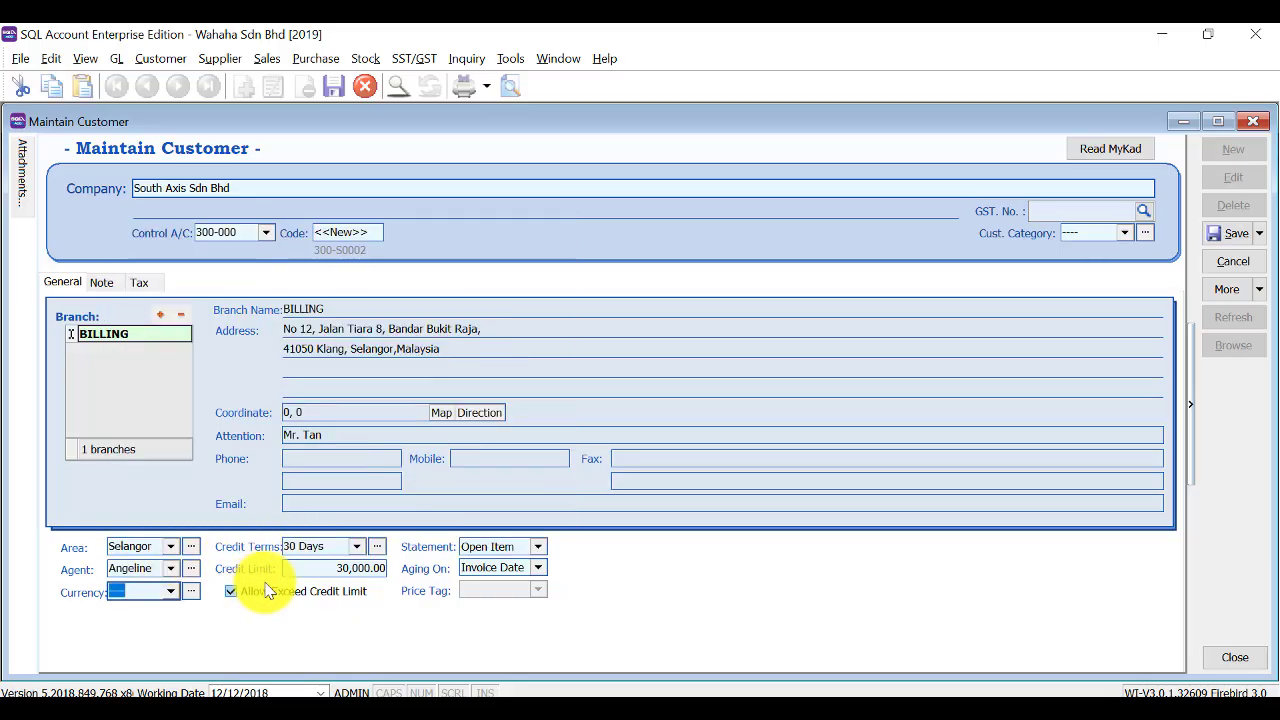
# Set the credit limit to 10,000 and save the customer as 300-S0002.
pyautogui.click(329, 568)
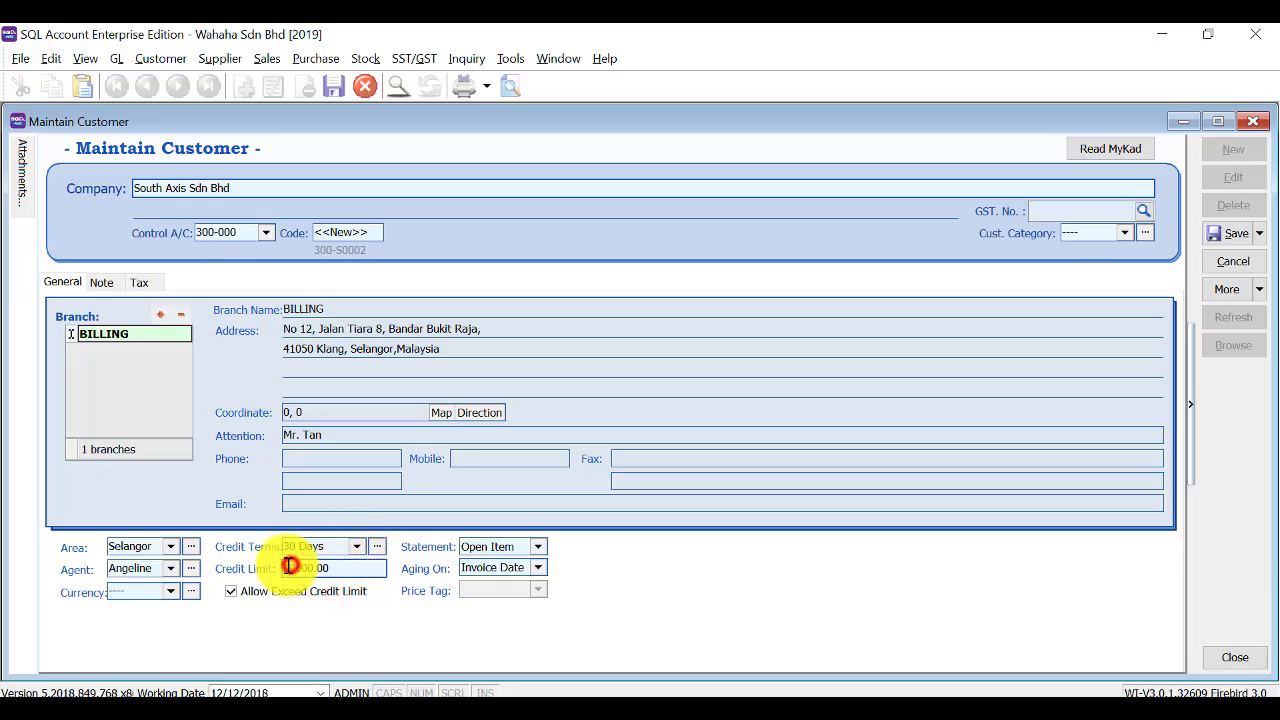
pyautogui.press('BackSpace')
pyautogui.write('1')
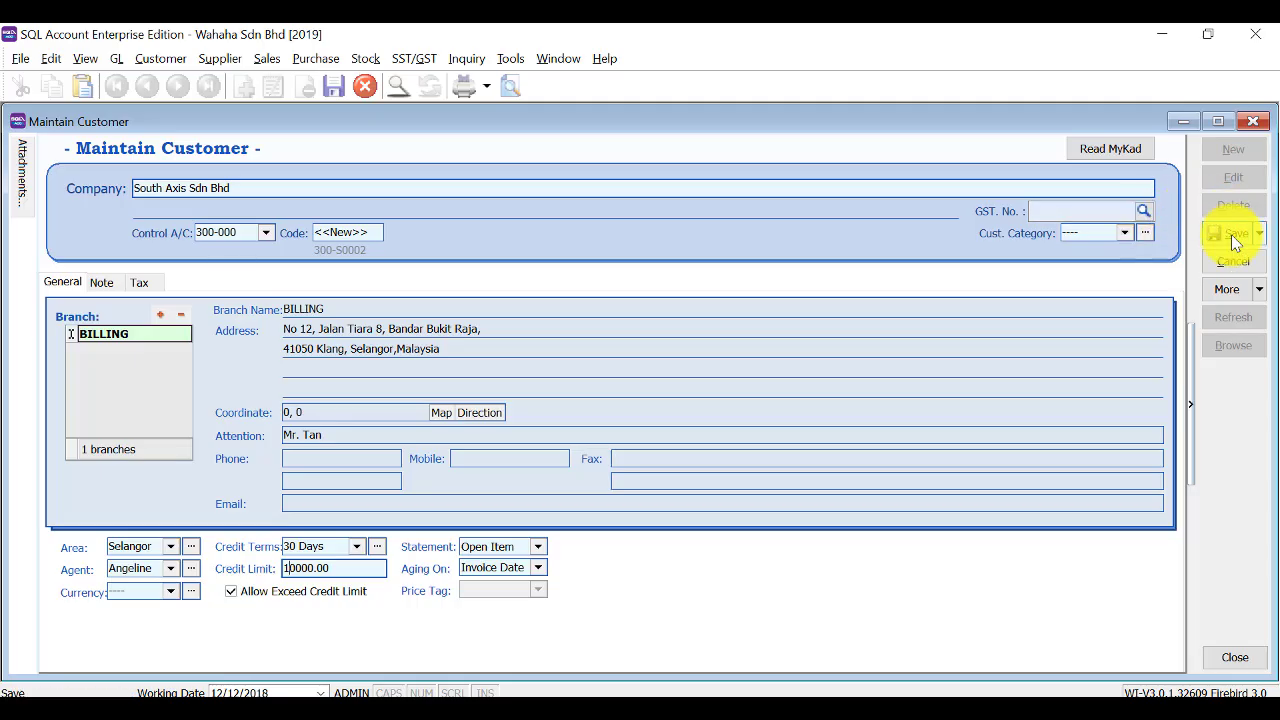
pyautogui.click(1233, 234)
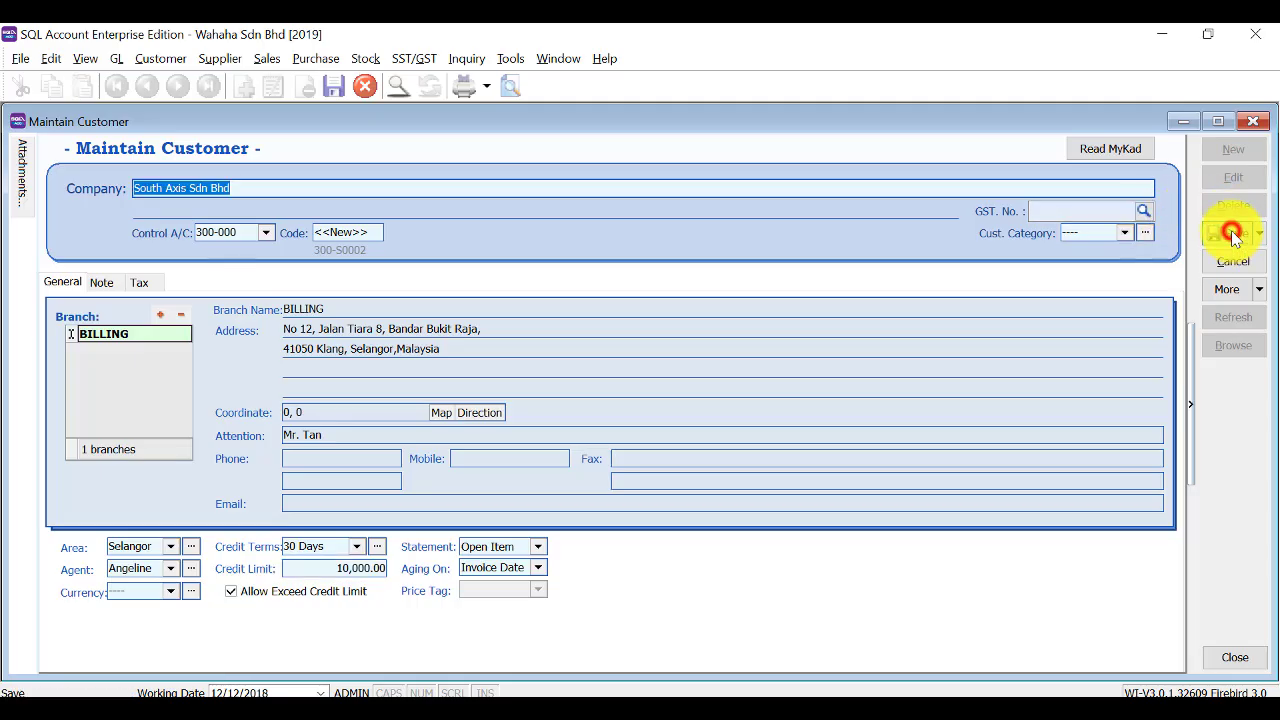
# Close customer maintenance and start a new record in Maintain Supplier.
pyautogui.click(1253, 123)
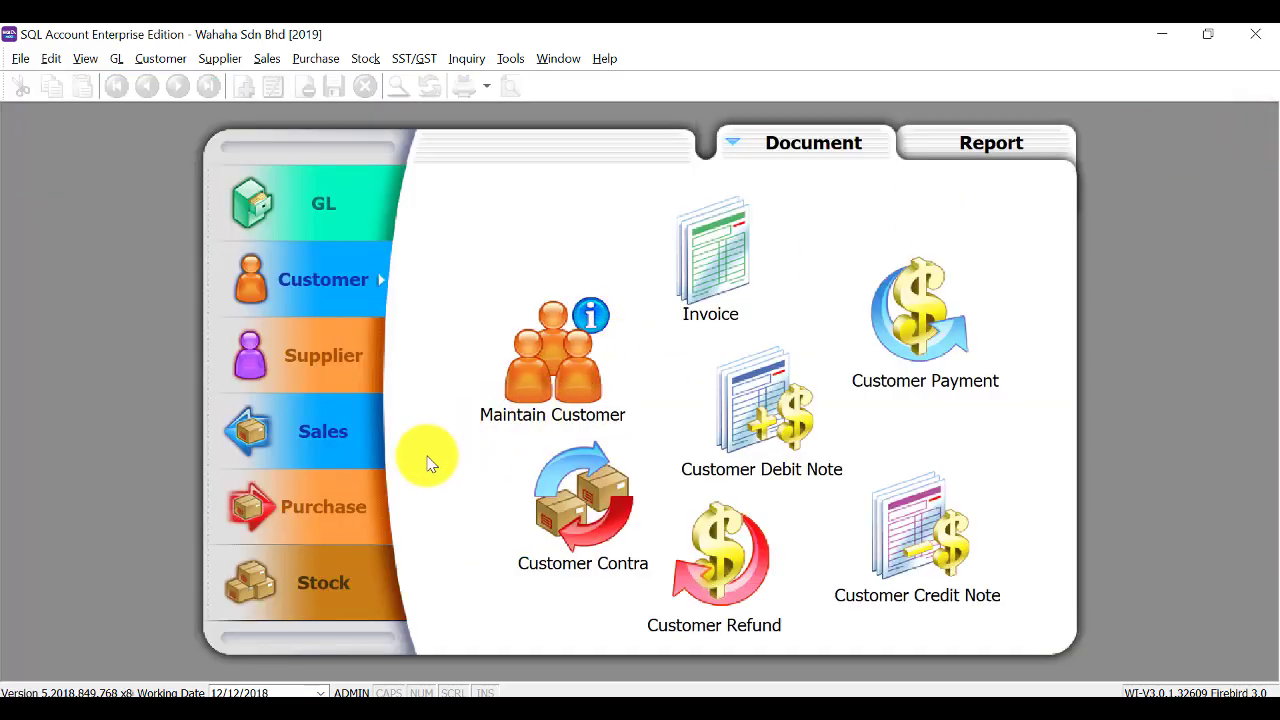
pyautogui.click(315, 348)
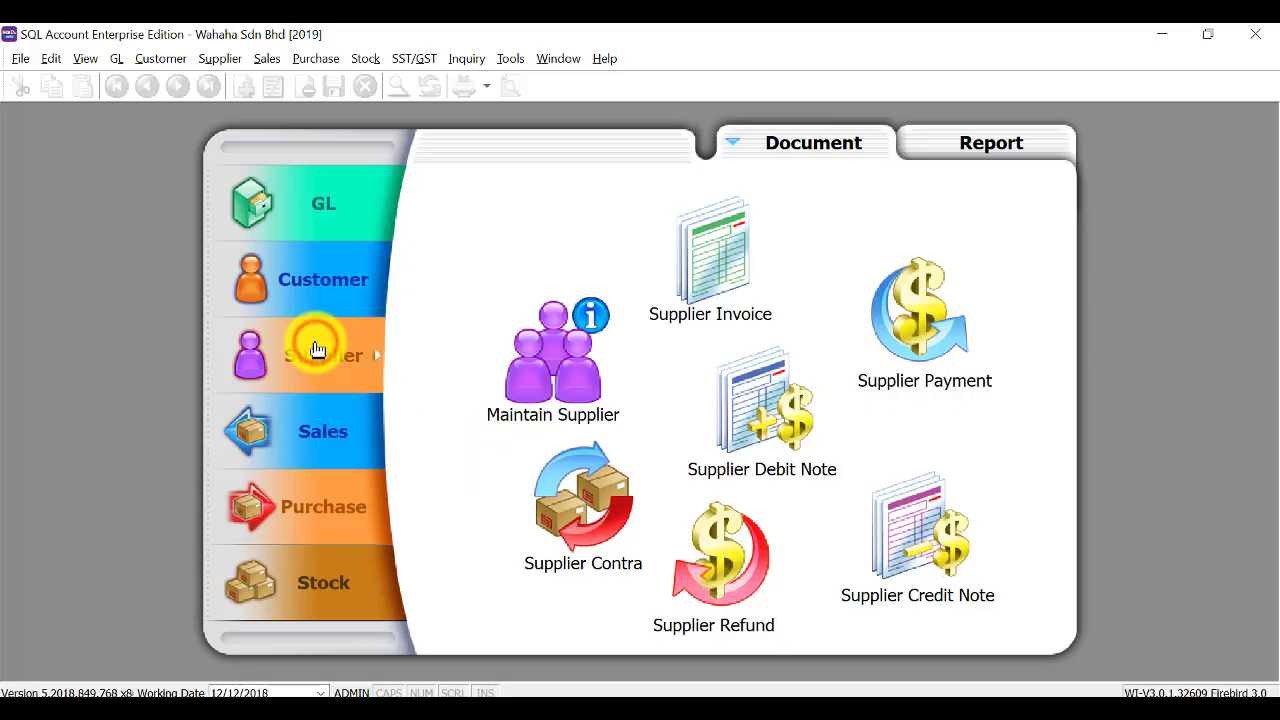
pyautogui.click(577, 389)
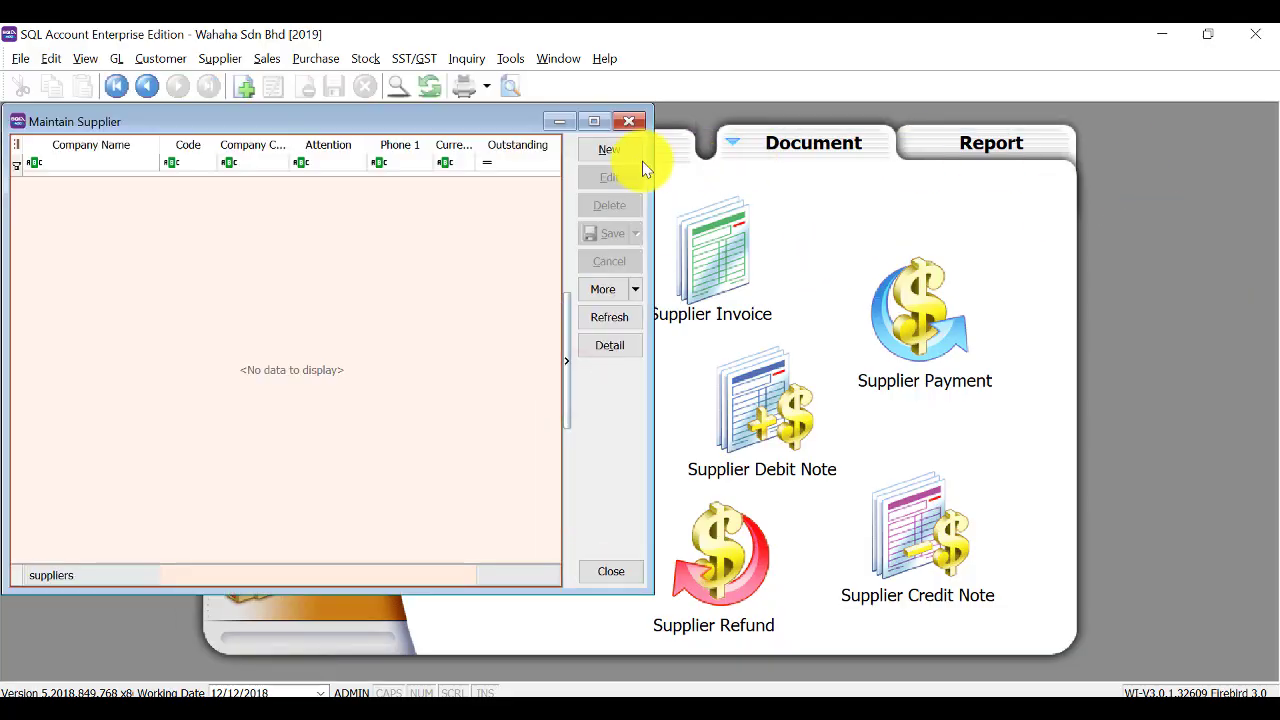
pyautogui.click(607, 148)
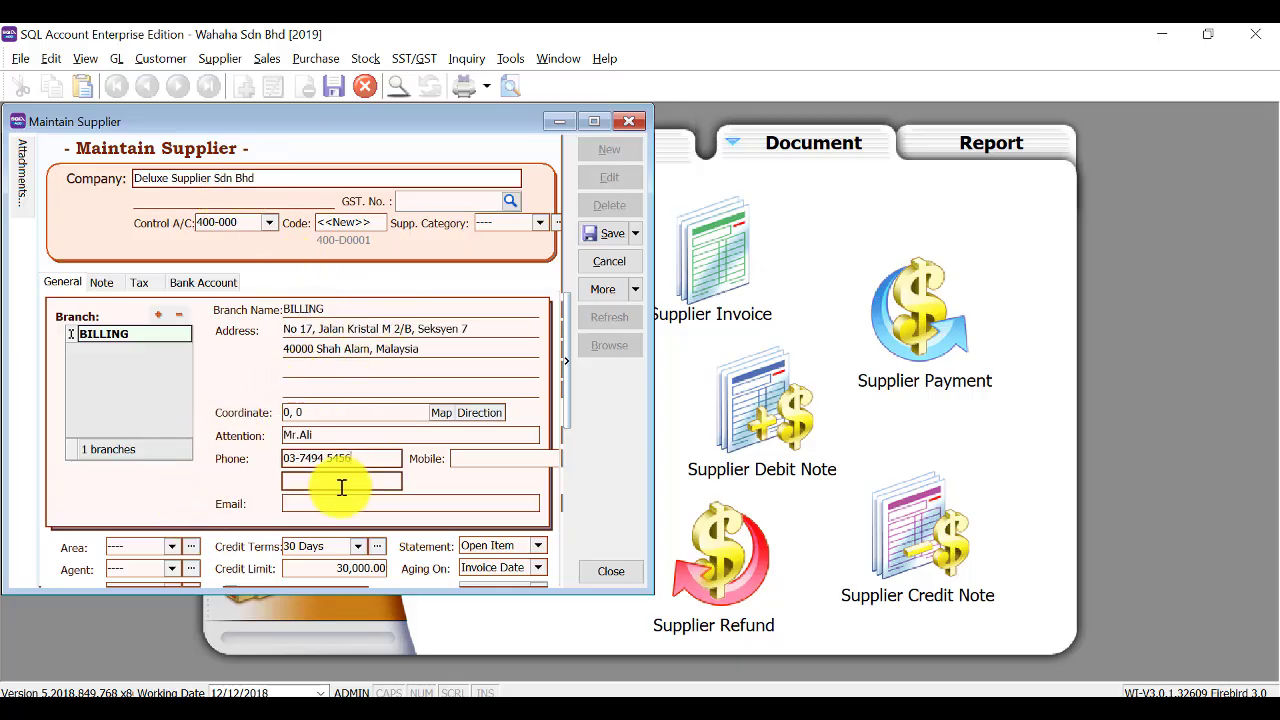
# Set Deluxe Supplier Sdn Bhd's area to Selangor and save the supplier.
pyautogui.click(173, 549)
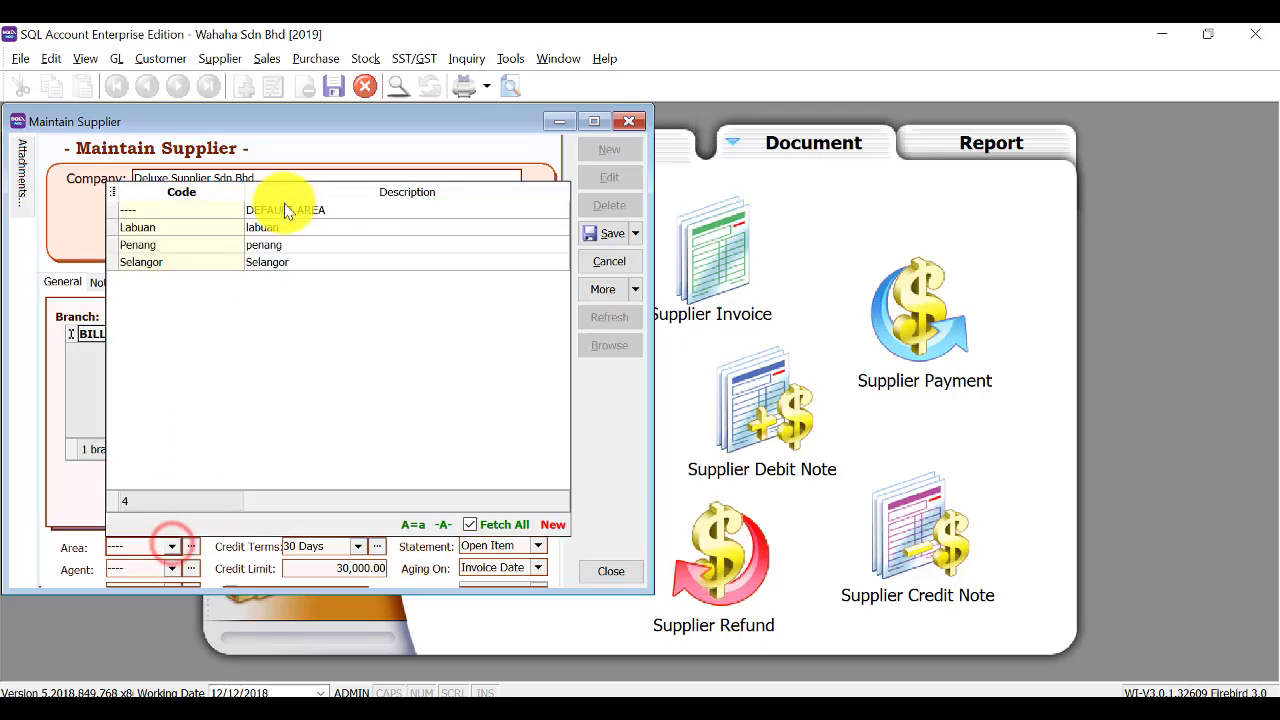
pyautogui.click(309, 264)
pyautogui.click(598, 230)
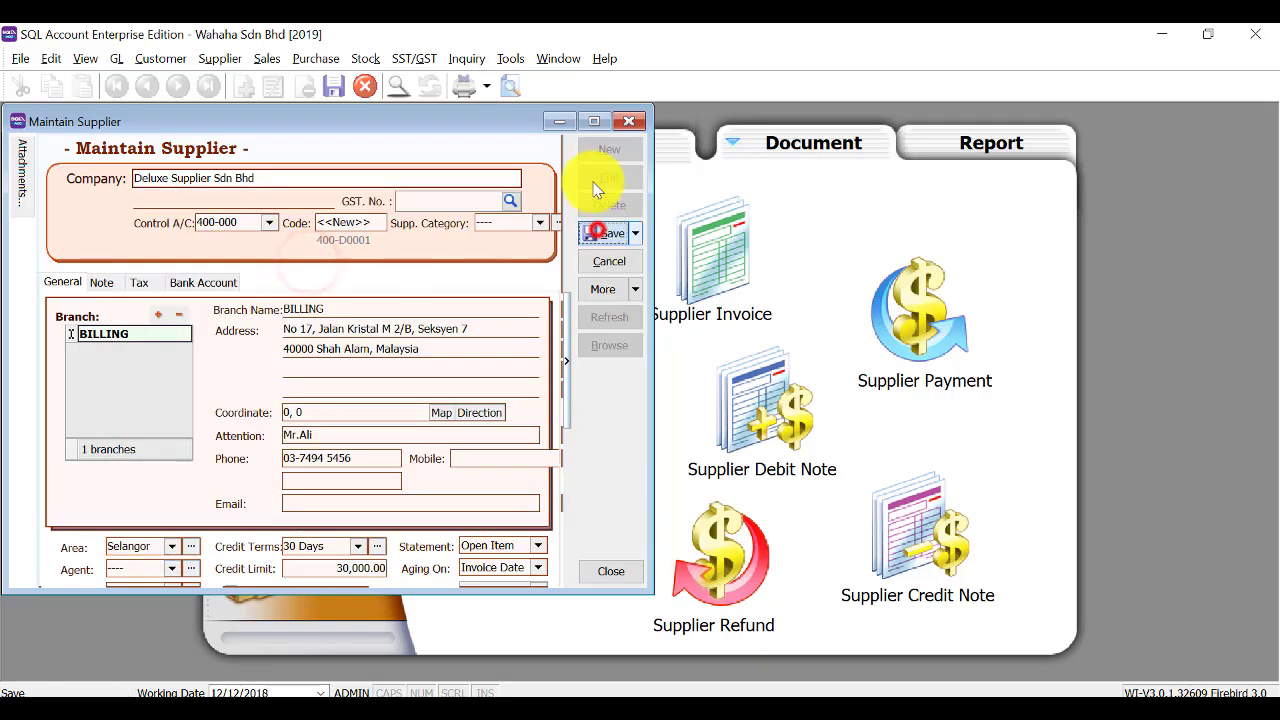
# Start supplier Lian Huat Trading, create a new Perak area, and assign Perak to it.
pyautogui.click(603, 150)
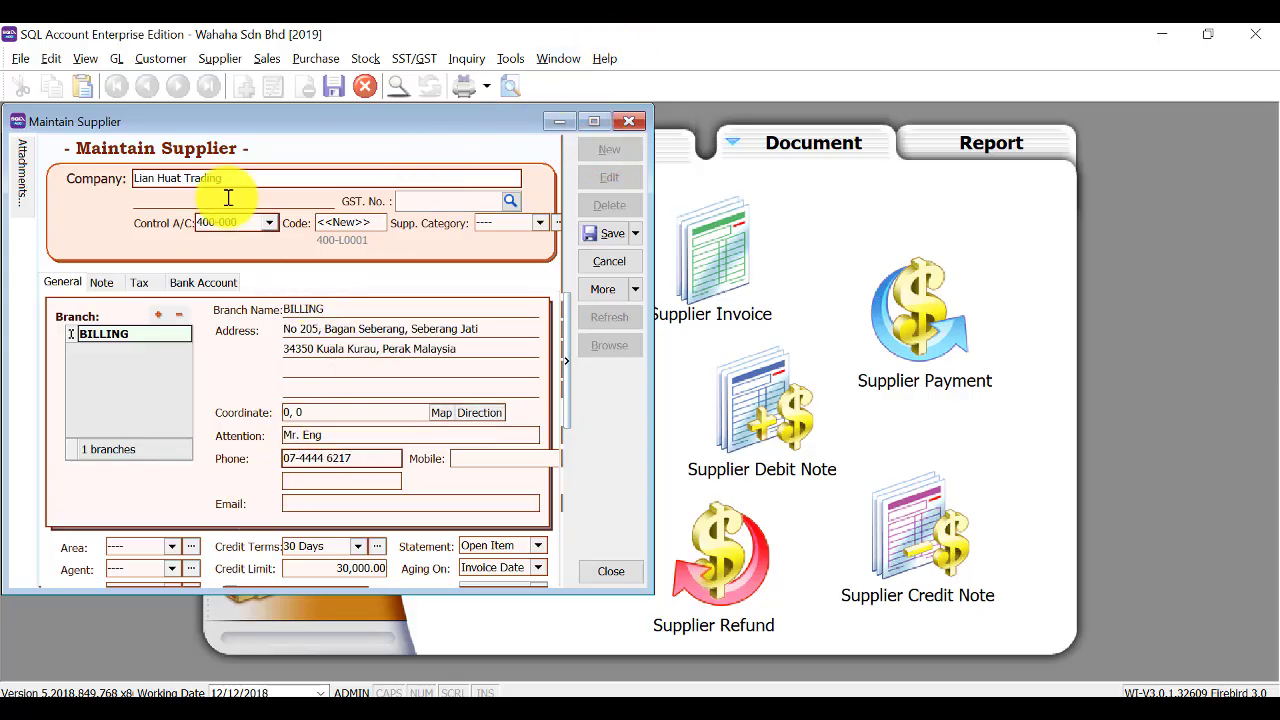
pyautogui.click(174, 547)
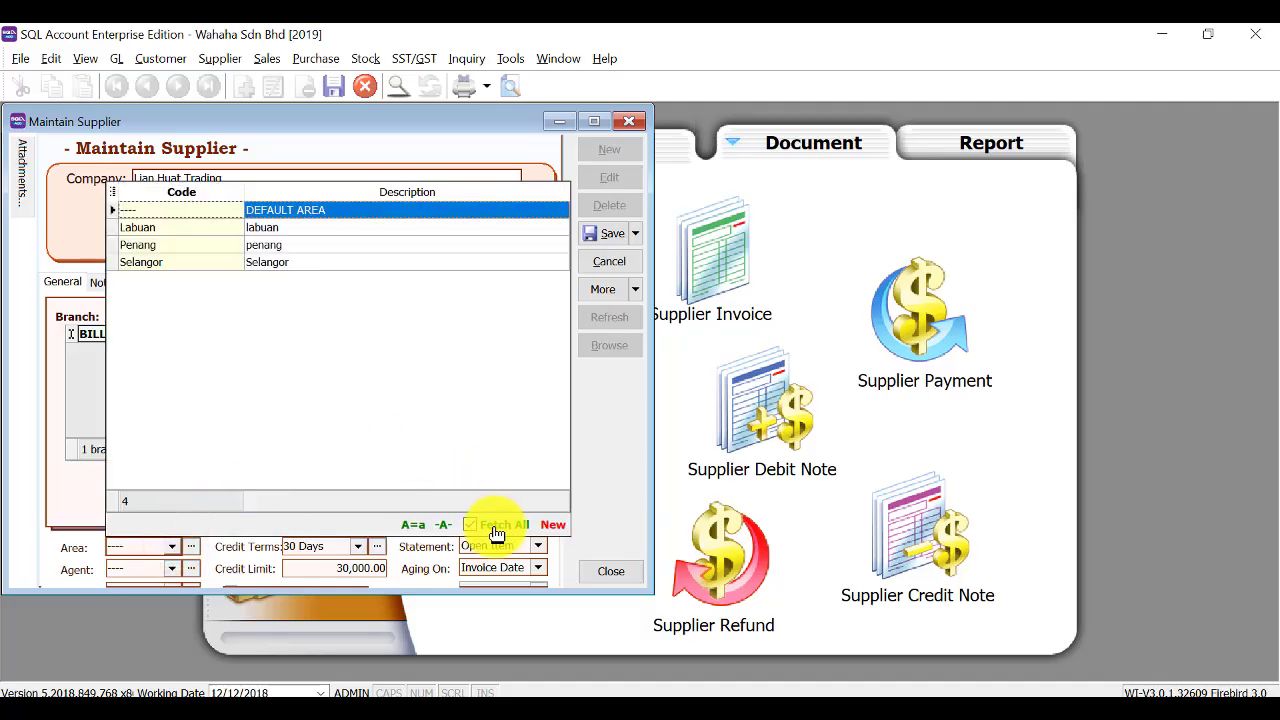
pyautogui.click(554, 524)
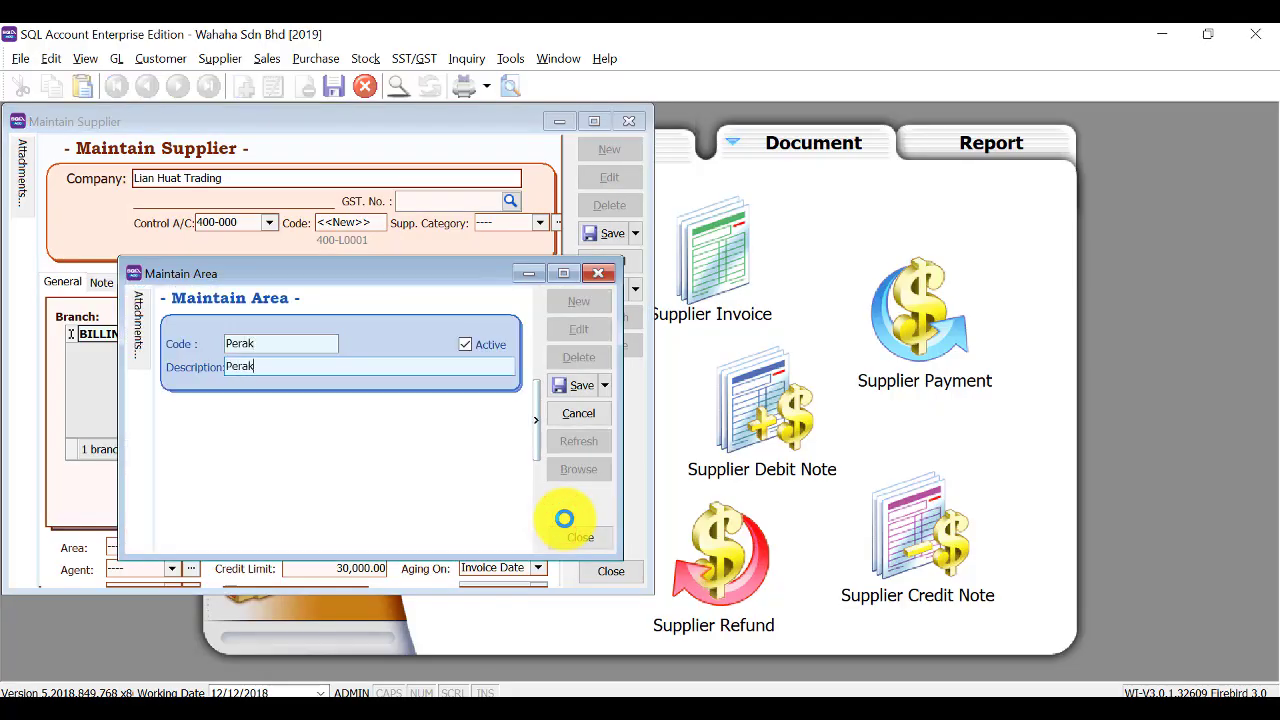
pyautogui.click(571, 383)
pyautogui.click(589, 480)
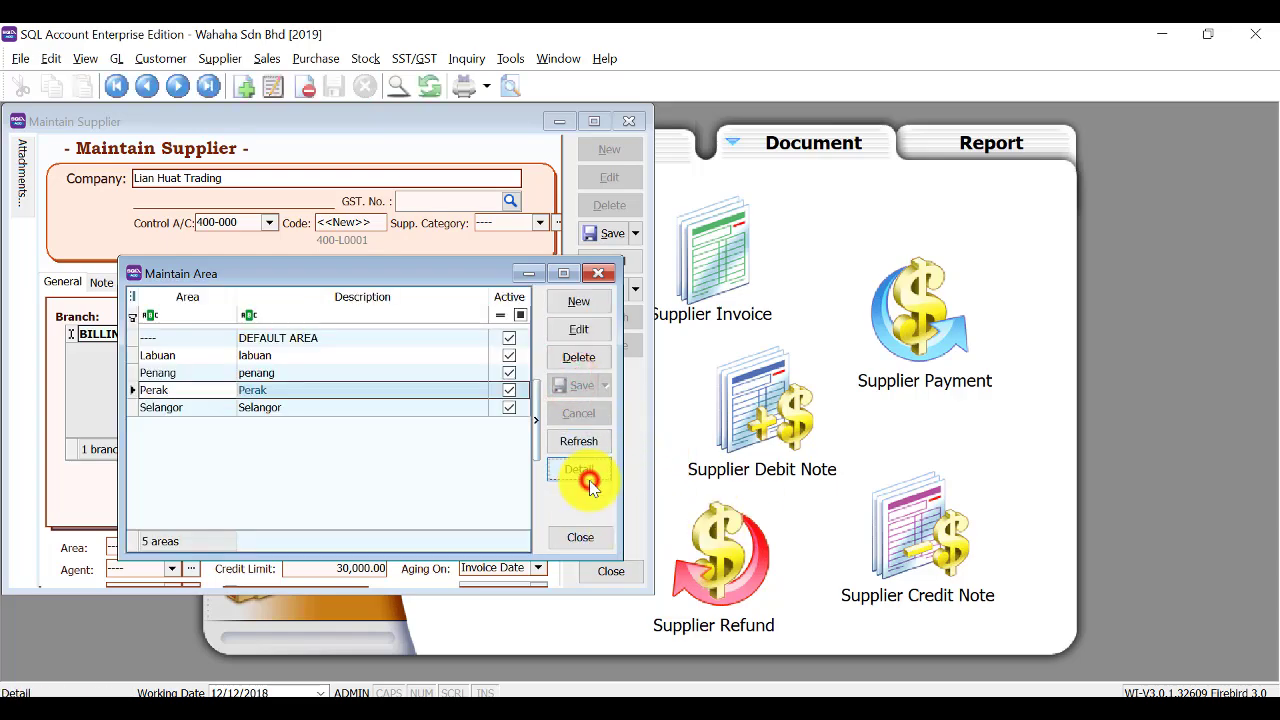
pyautogui.click(593, 276)
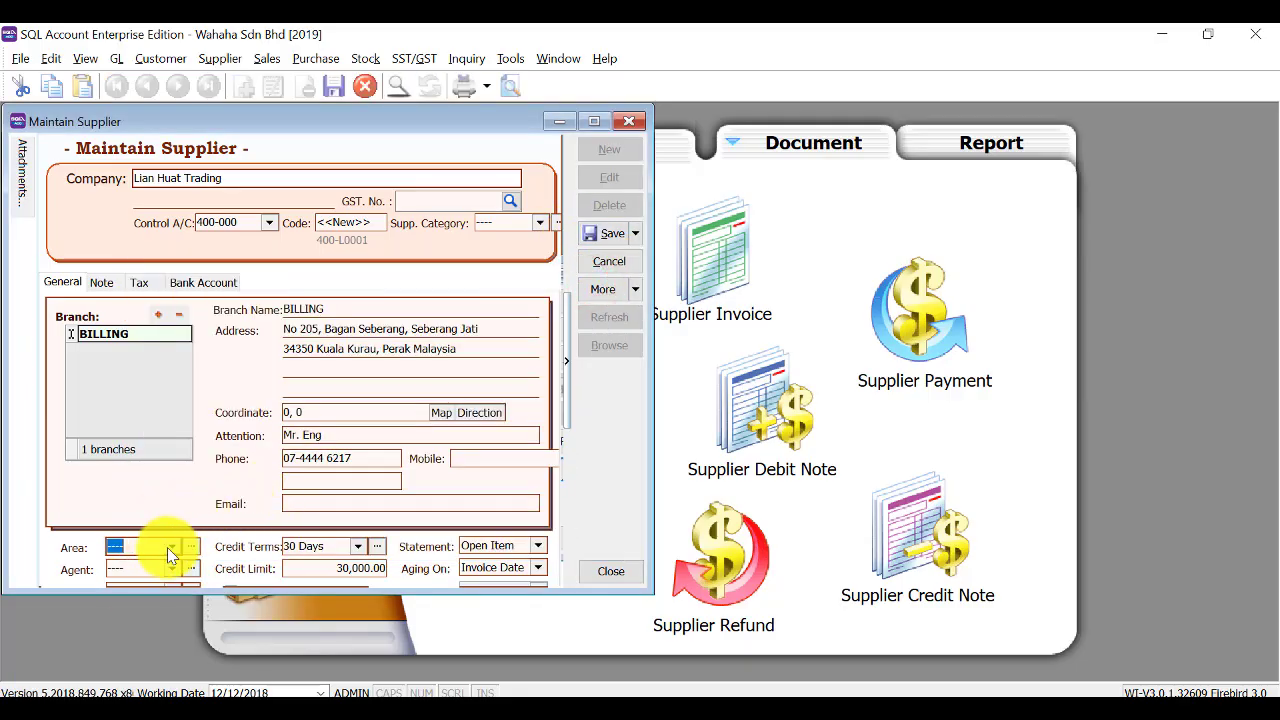
pyautogui.click(172, 548)
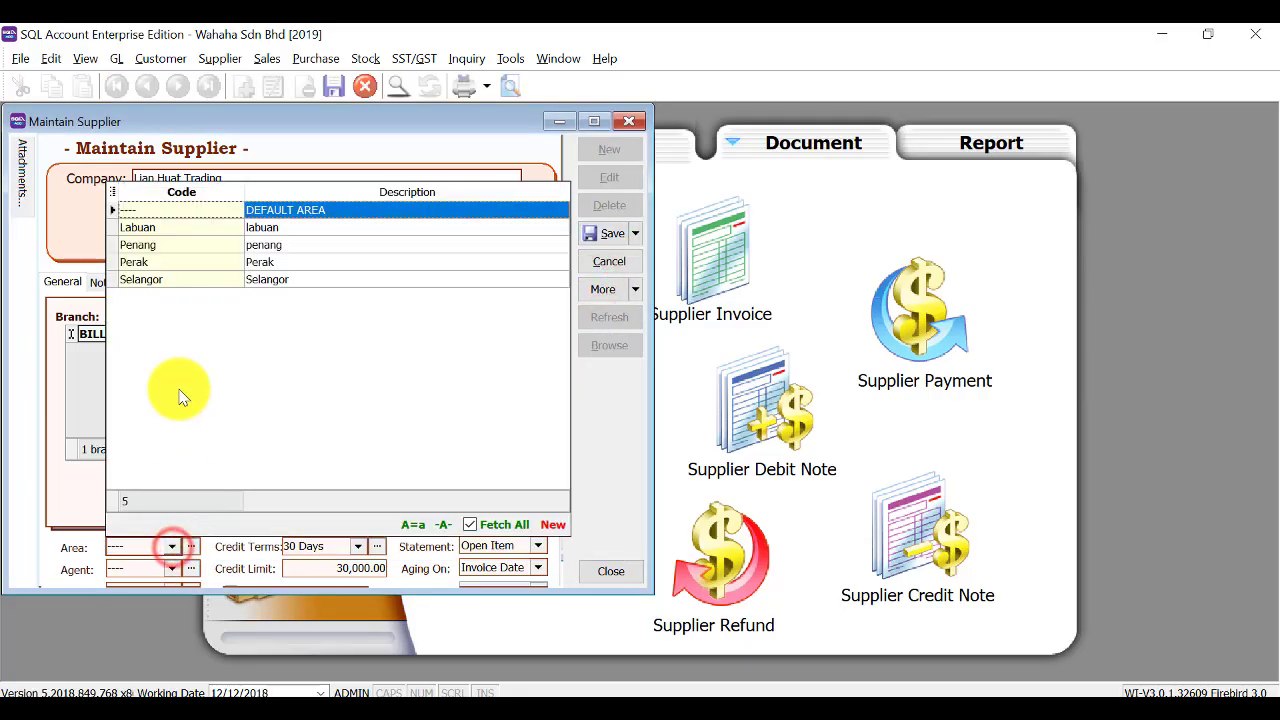
pyautogui.click(226, 266)
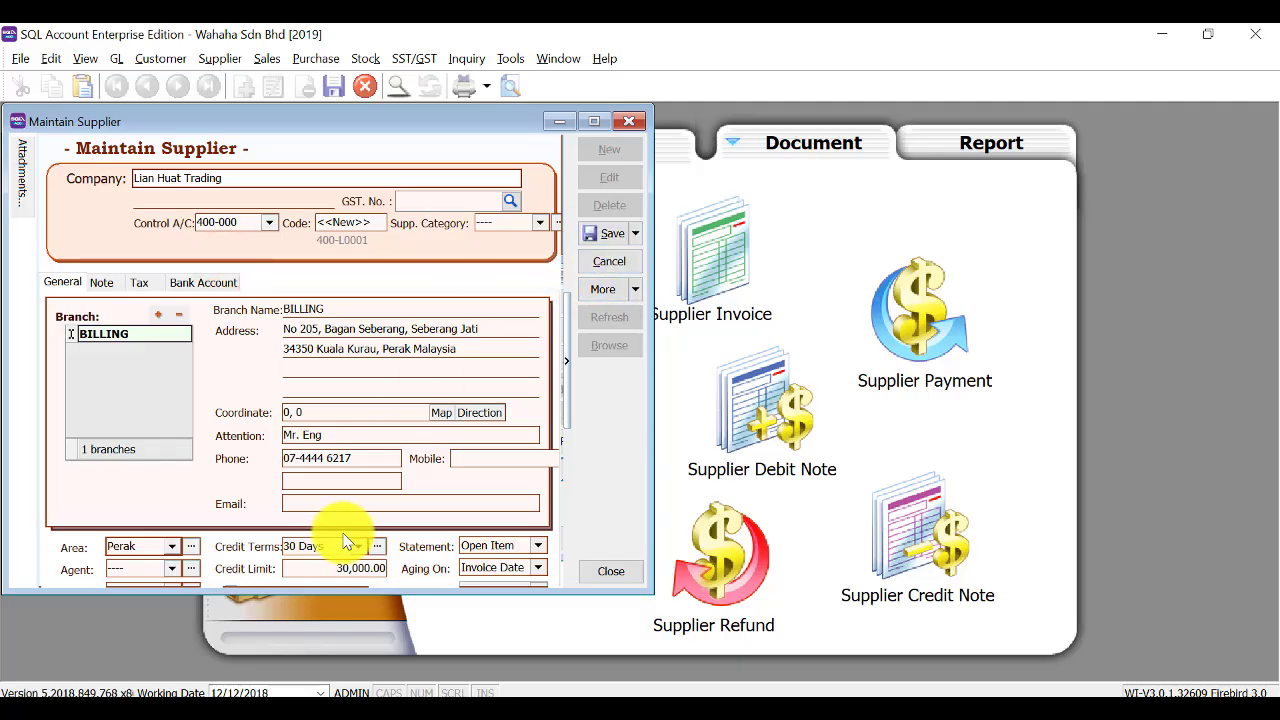
# Save Lian Huat Trading, start a new supplier, and create a new 'Oversea' area.
pyautogui.click(600, 233)
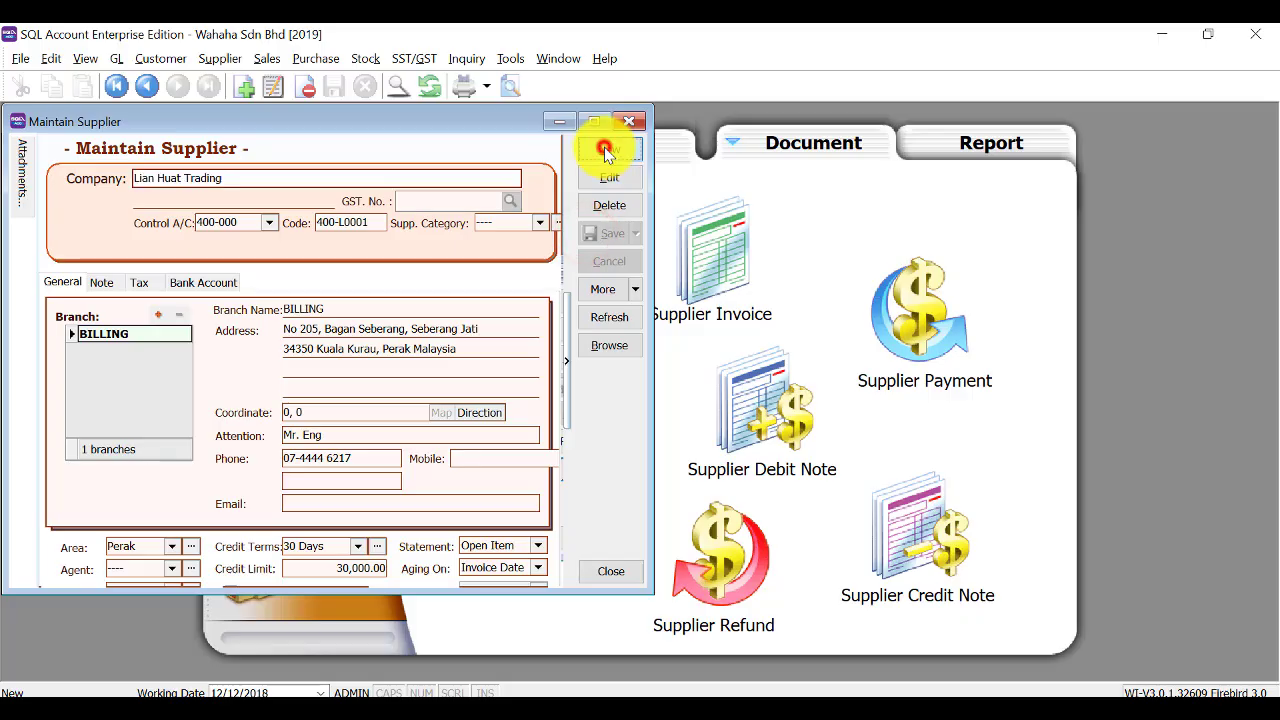
pyautogui.click(605, 150)
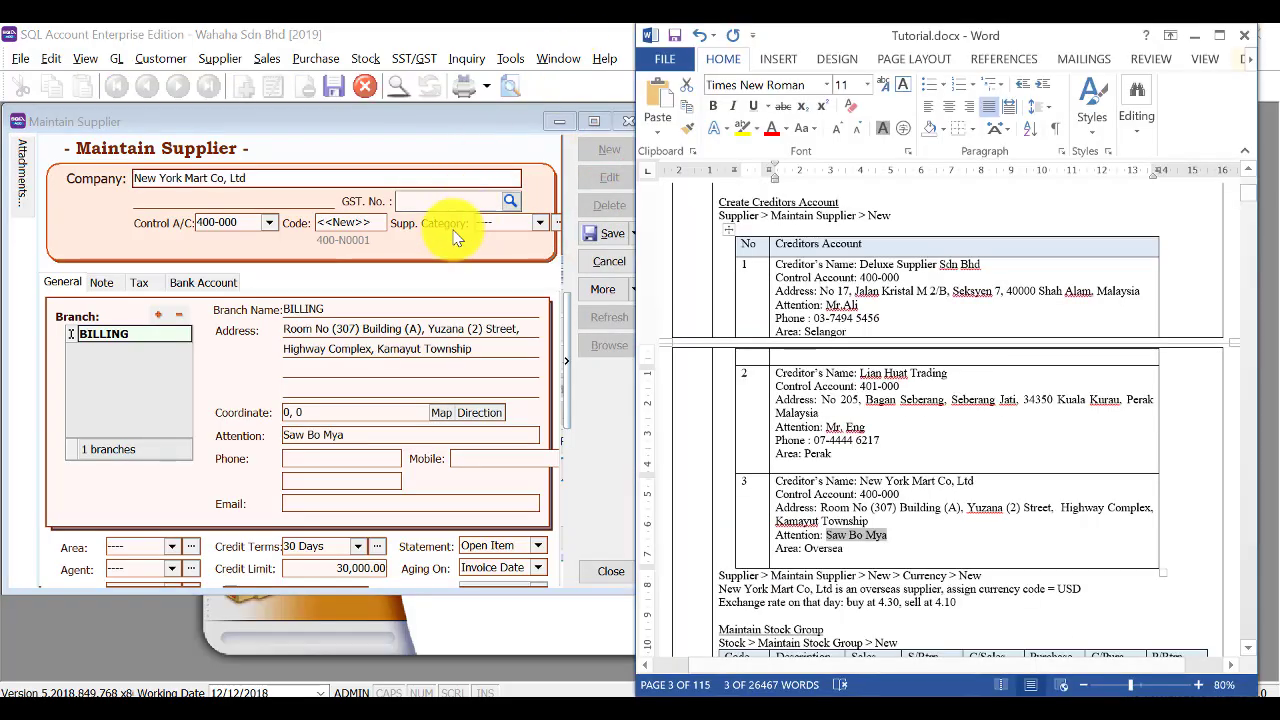
pyautogui.click(172, 547)
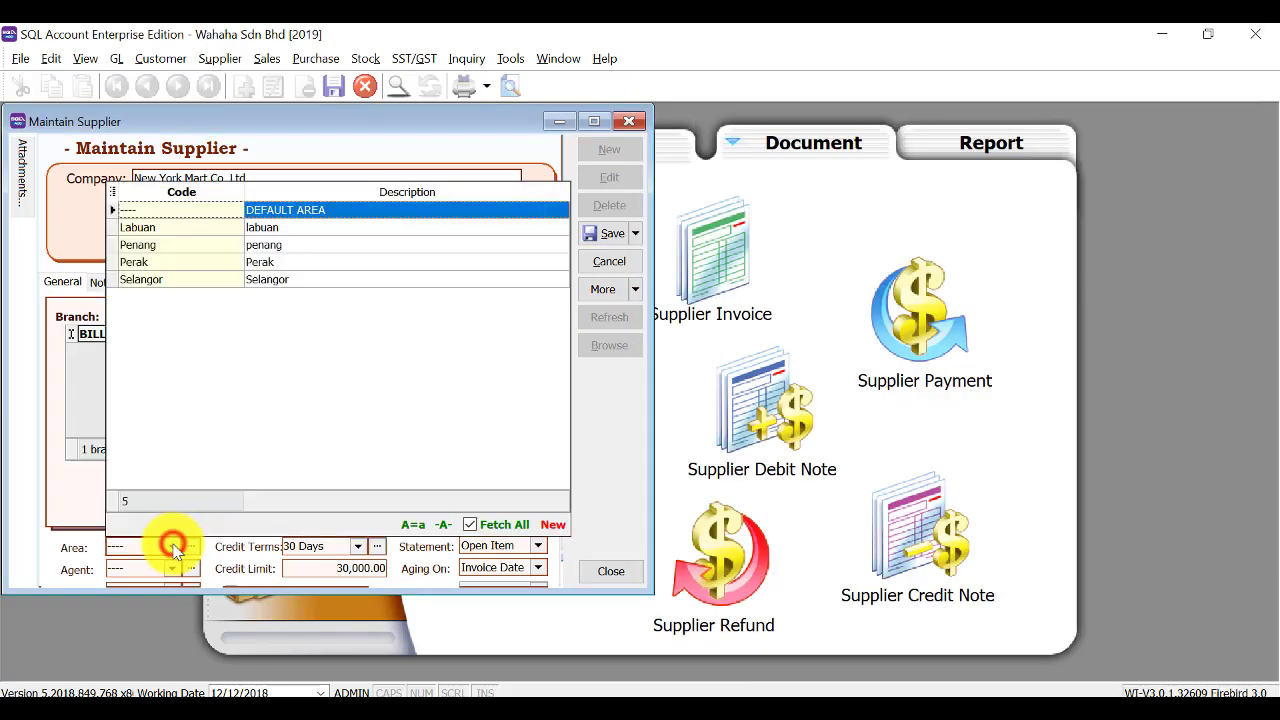
pyautogui.click(548, 524)
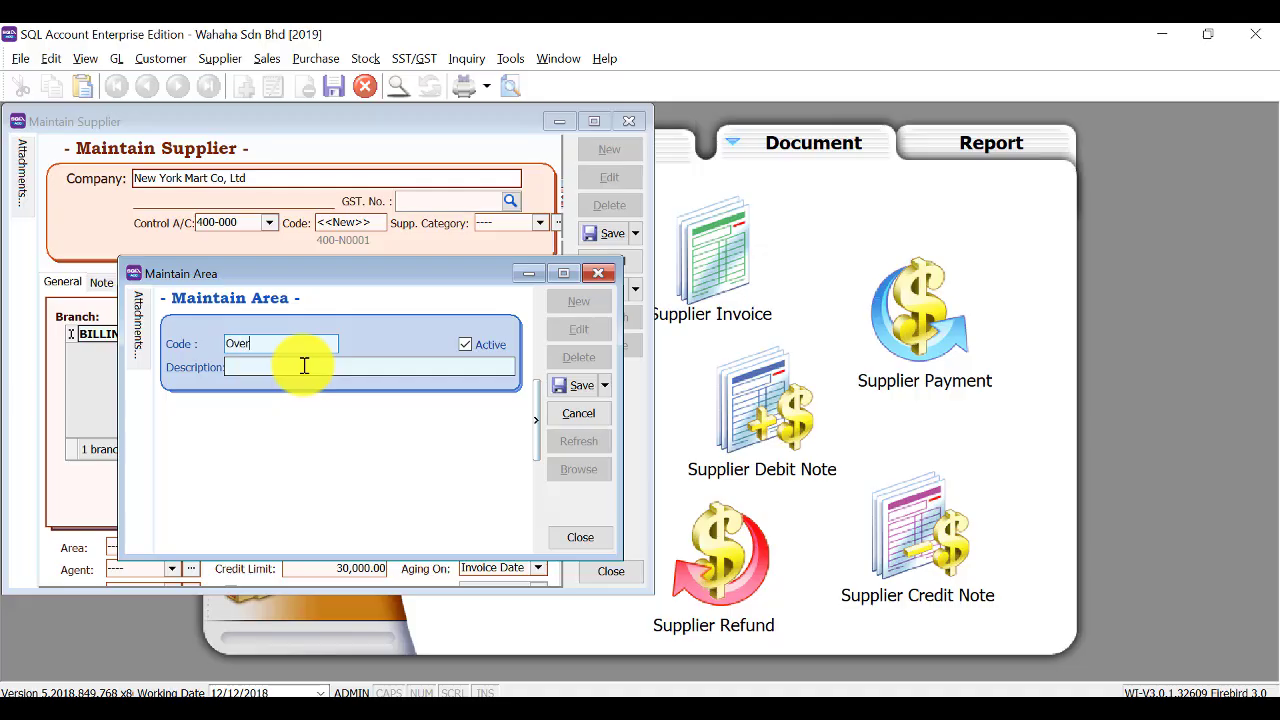
pyautogui.write('Oversea')
pyautogui.click(304, 366)
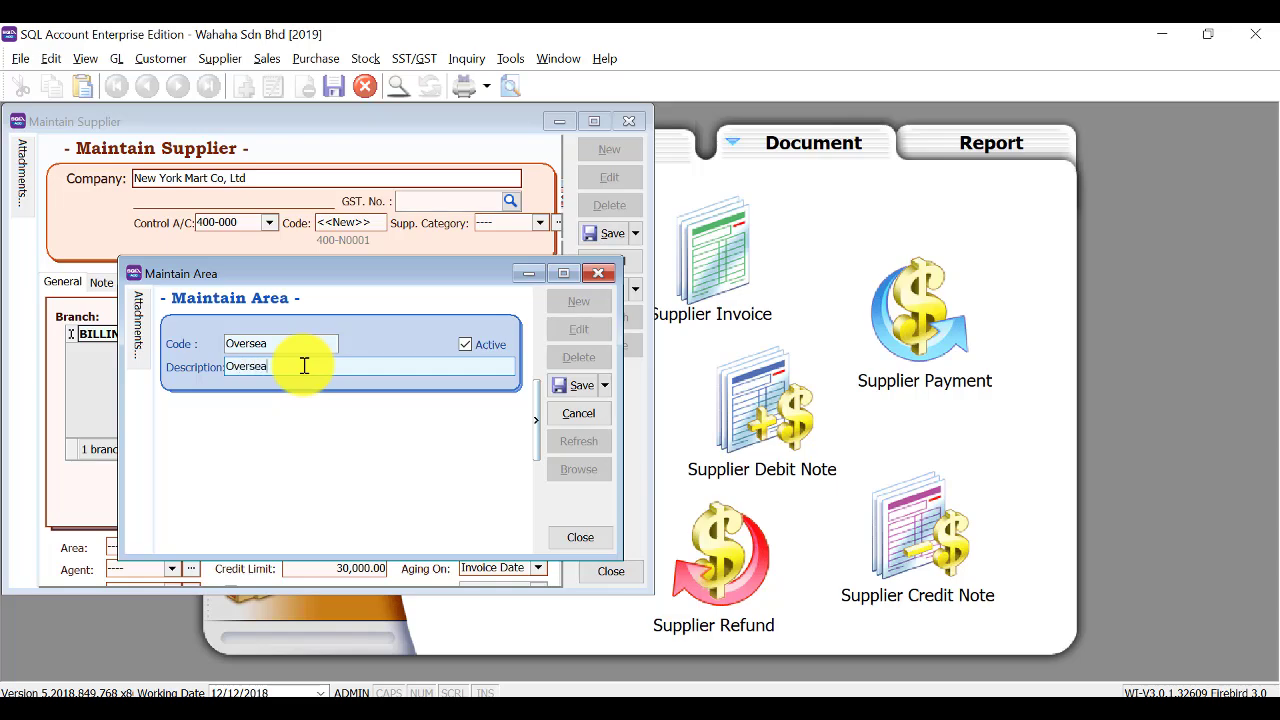
pyautogui.click(580, 384)
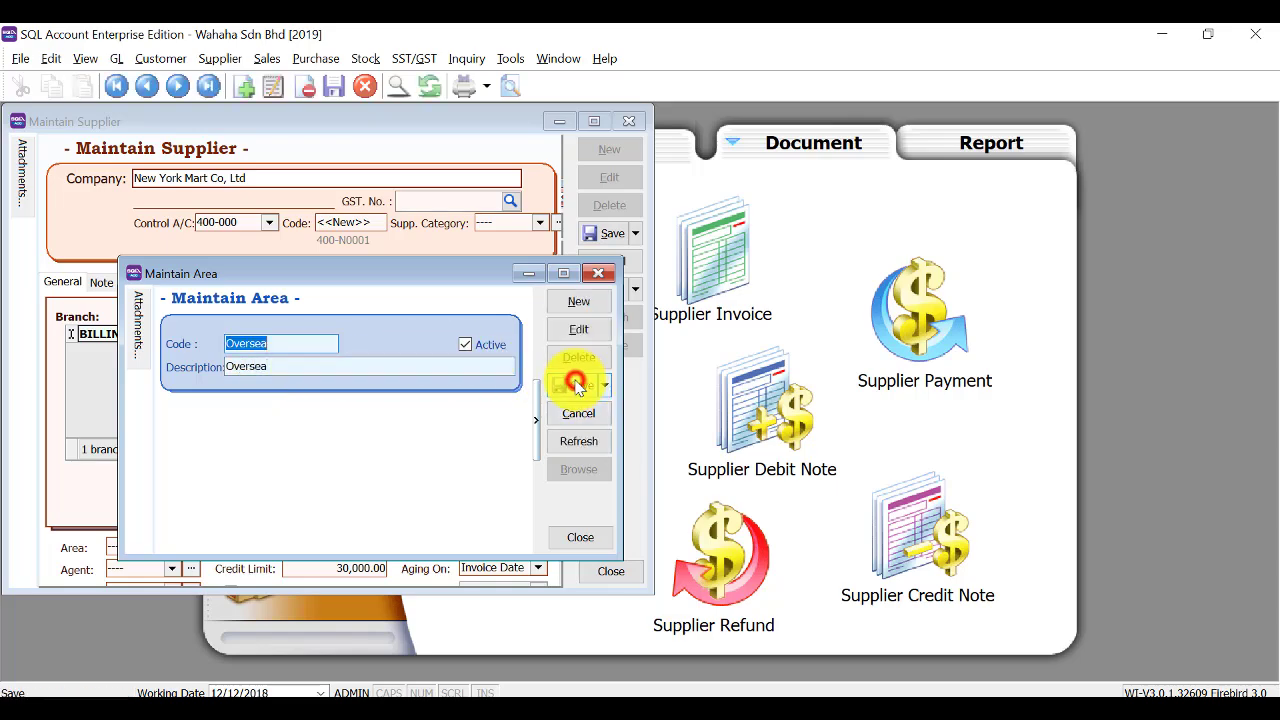
pyautogui.click(599, 273)
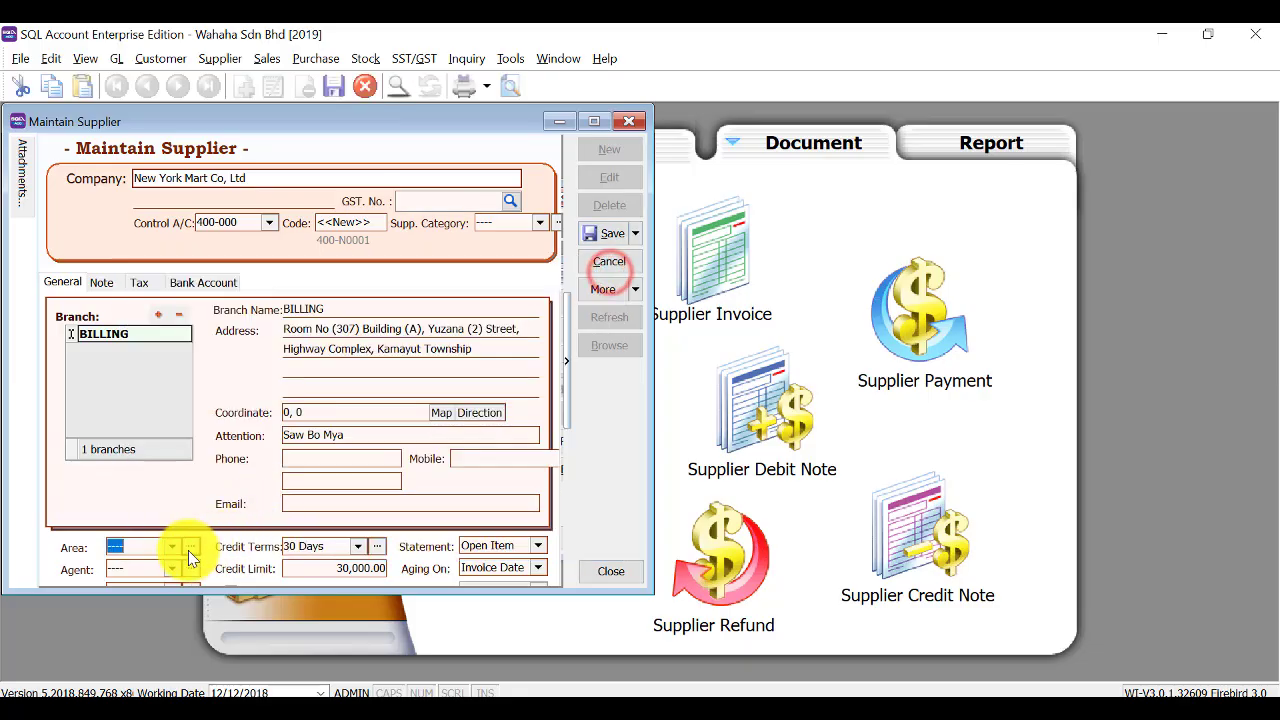
# Assign area Oversea to New York Mart Co, Ltd and save it as 400-N0001.
pyautogui.click(178, 543)
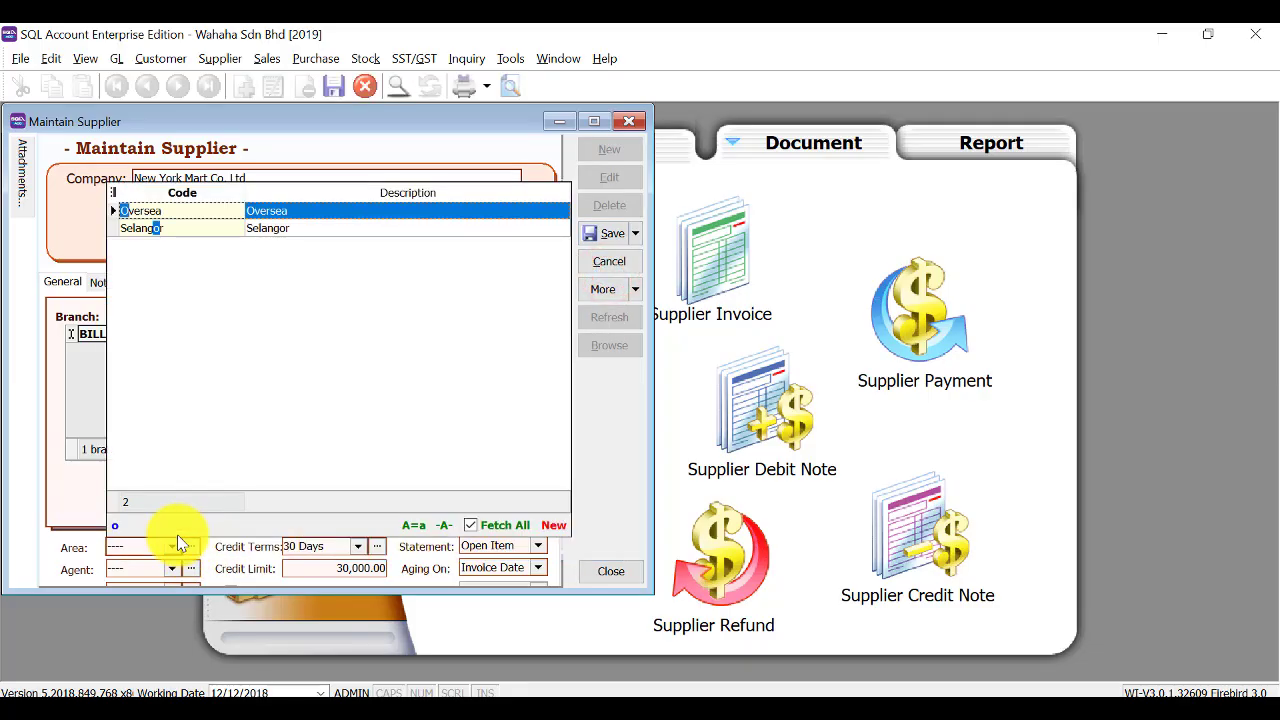
pyautogui.click(279, 211)
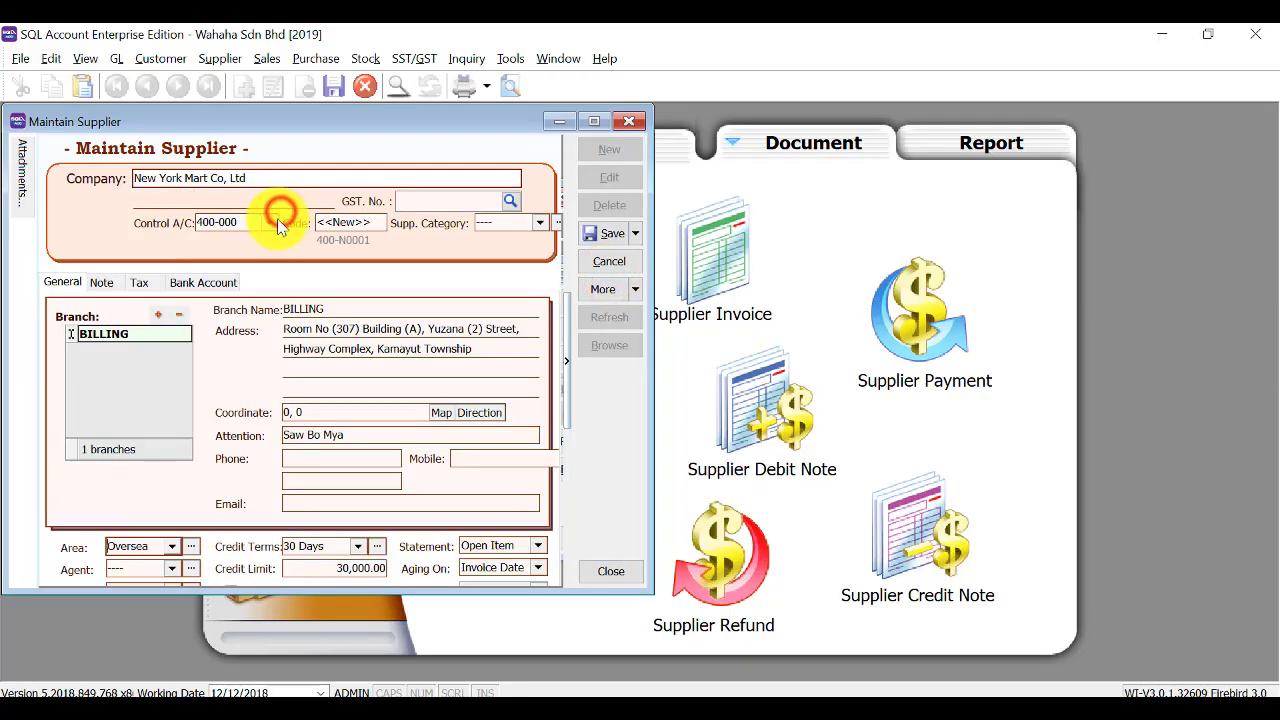
pyautogui.click(600, 236)
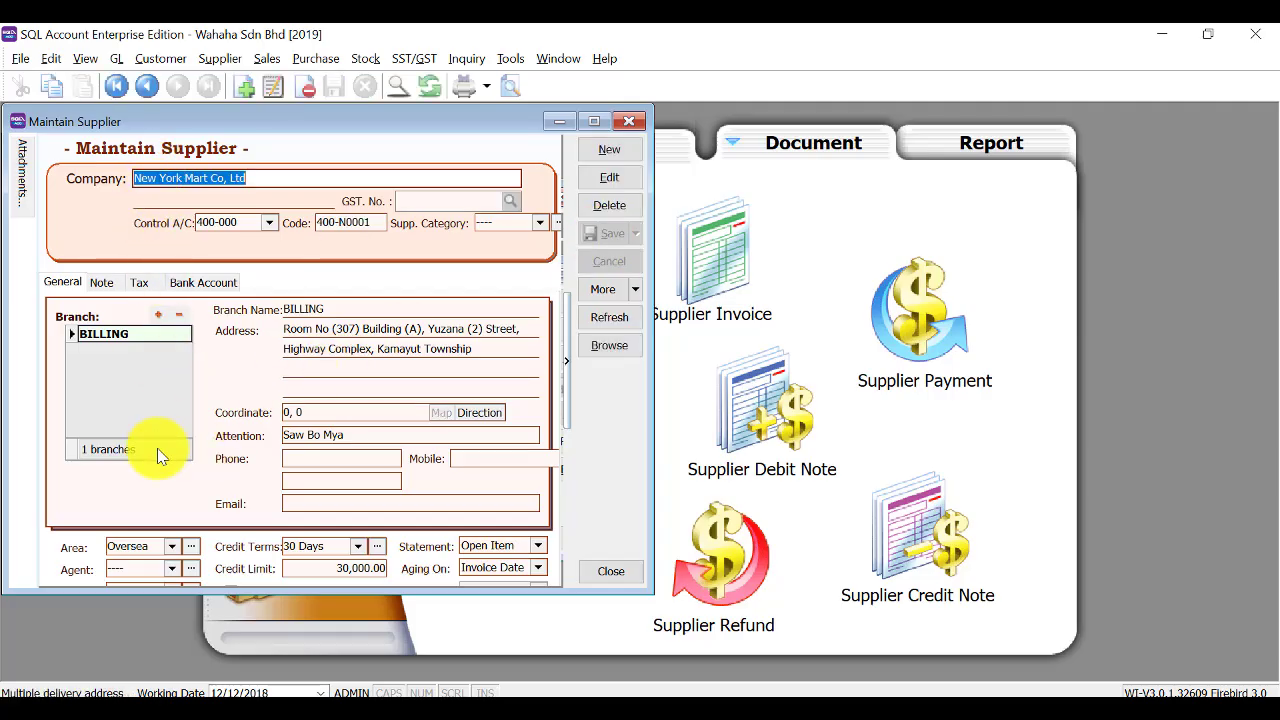
# Create currency USD 'US dollar' with buy rate 4.3000 and sell rate 4.1000.
pyautogui.moveTo(199, 590); pyautogui.dragTo(199, 653)
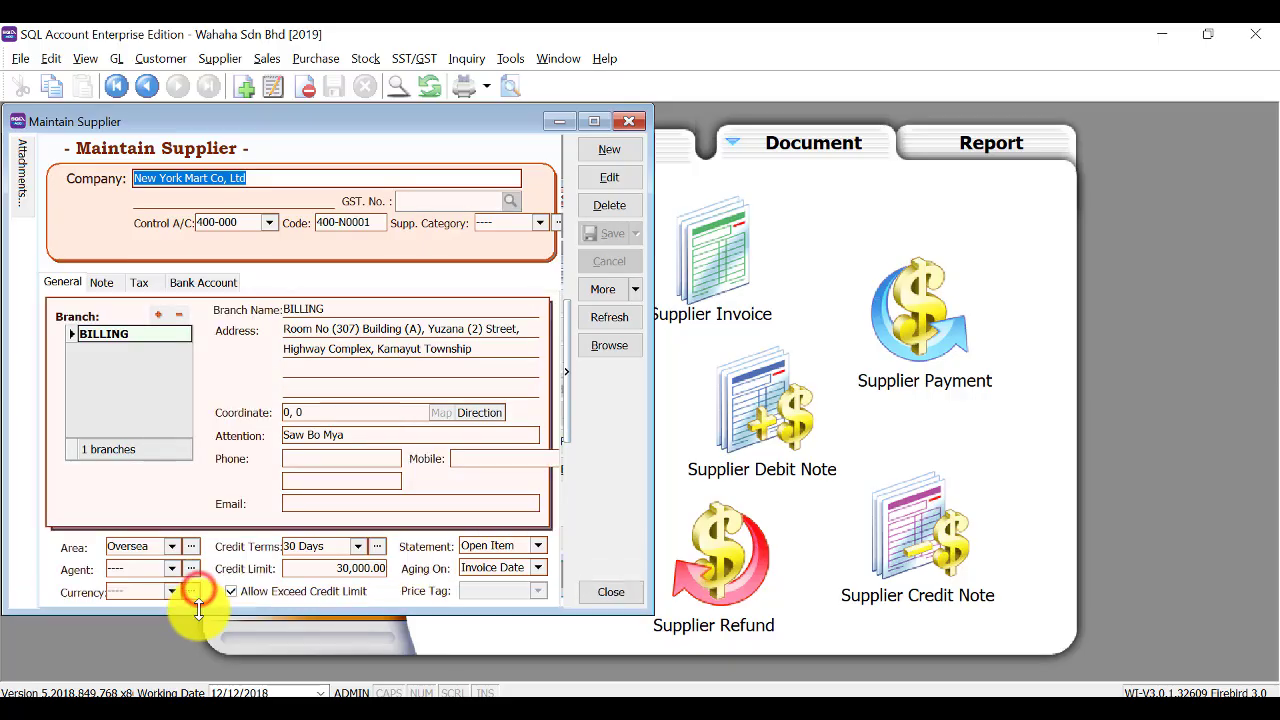
pyautogui.click(173, 590)
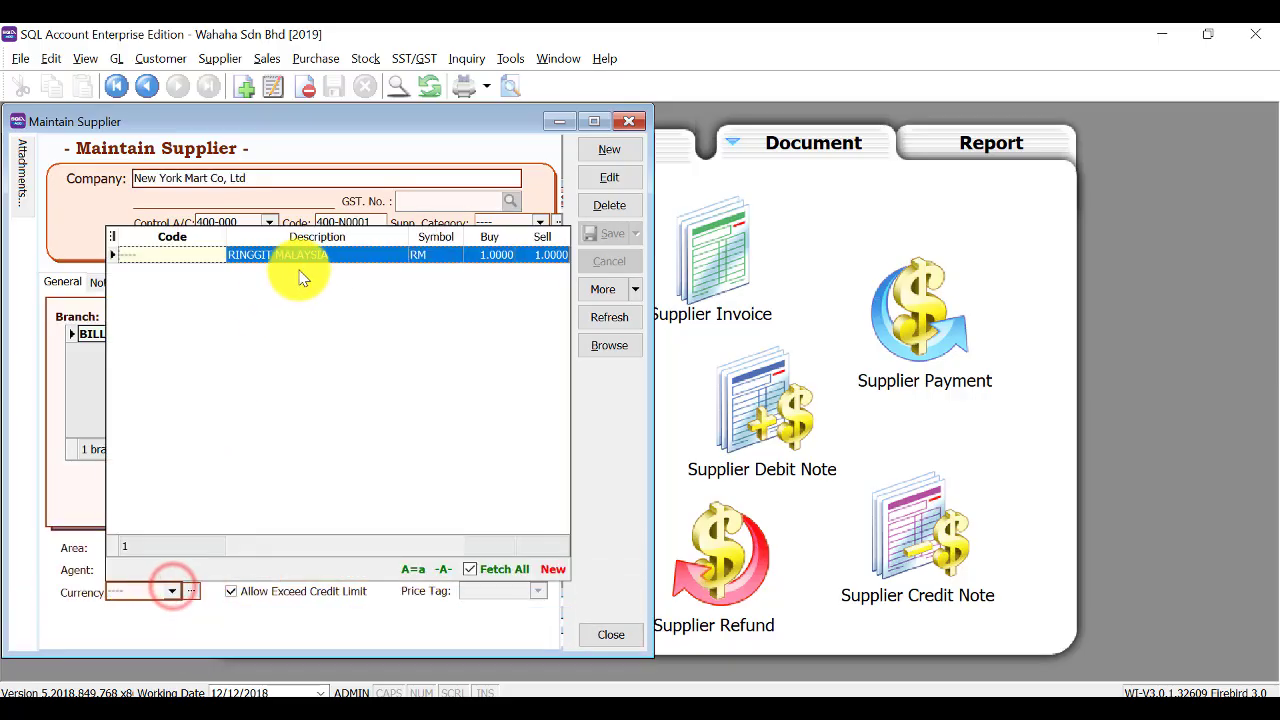
pyautogui.click(555, 570)
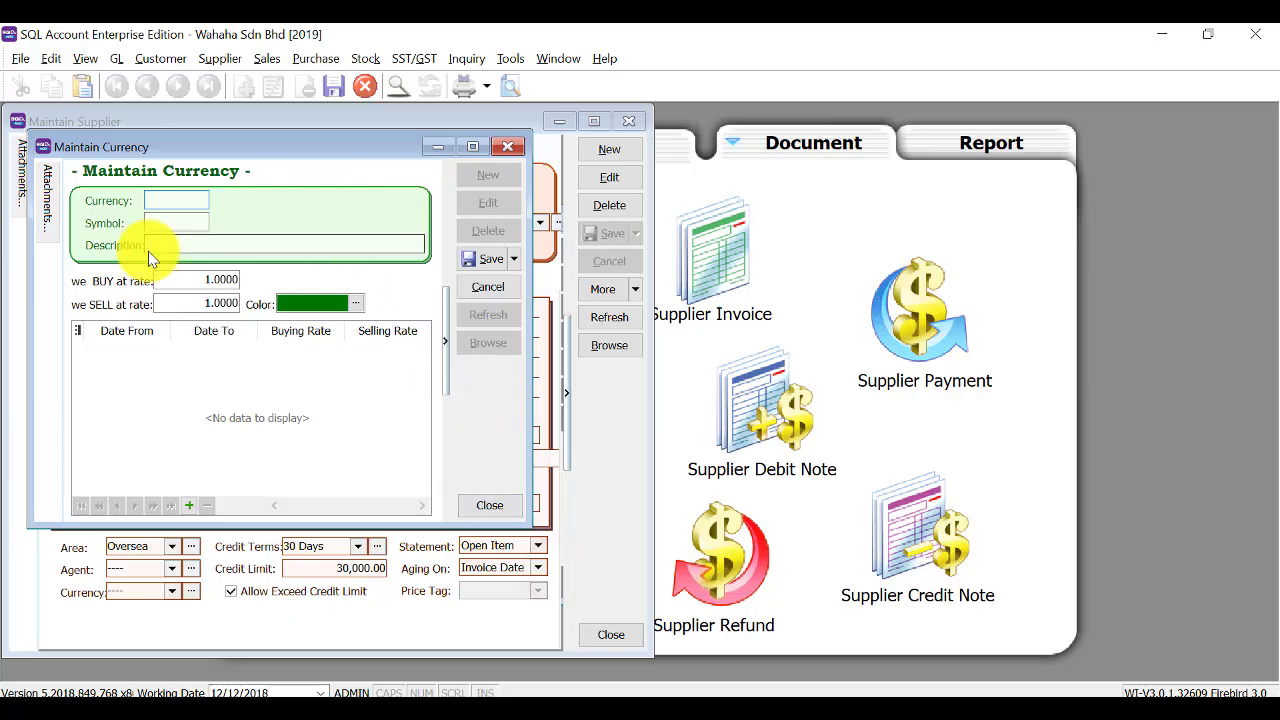
pyautogui.write('USD')
pyautogui.press('Tab')
pyautogui.press('Tab')
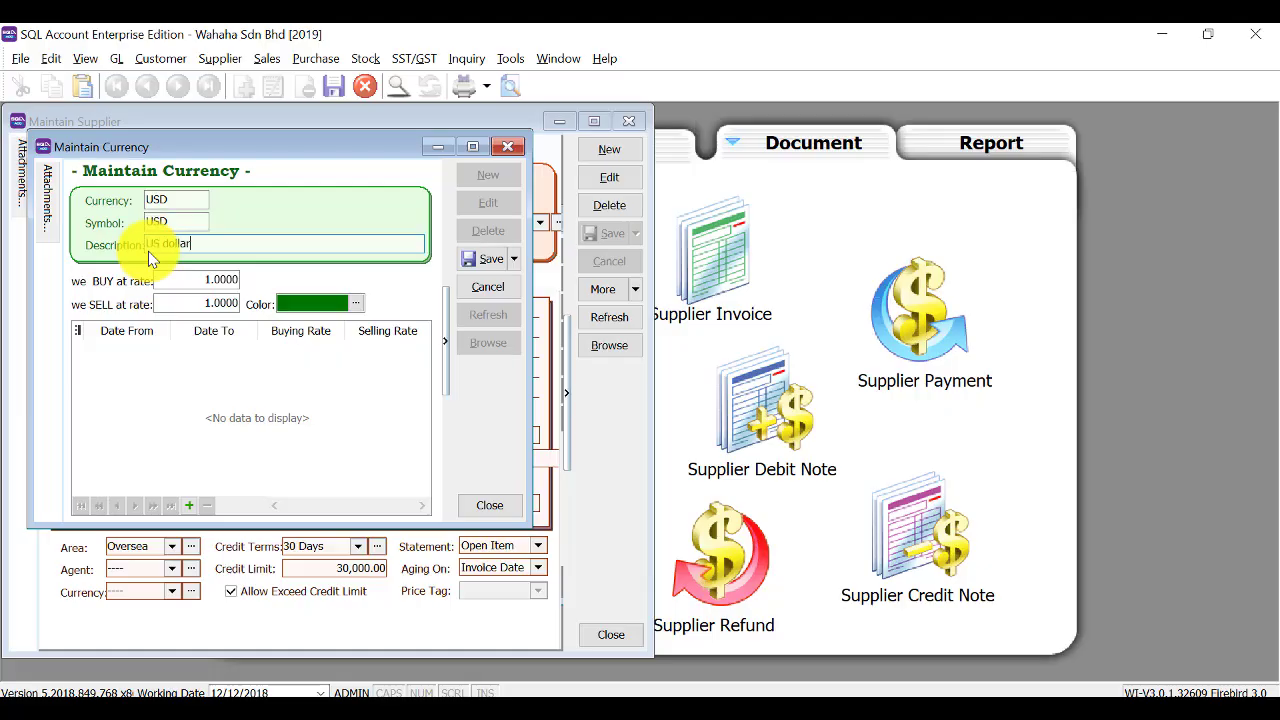
pyautogui.press('Tab')
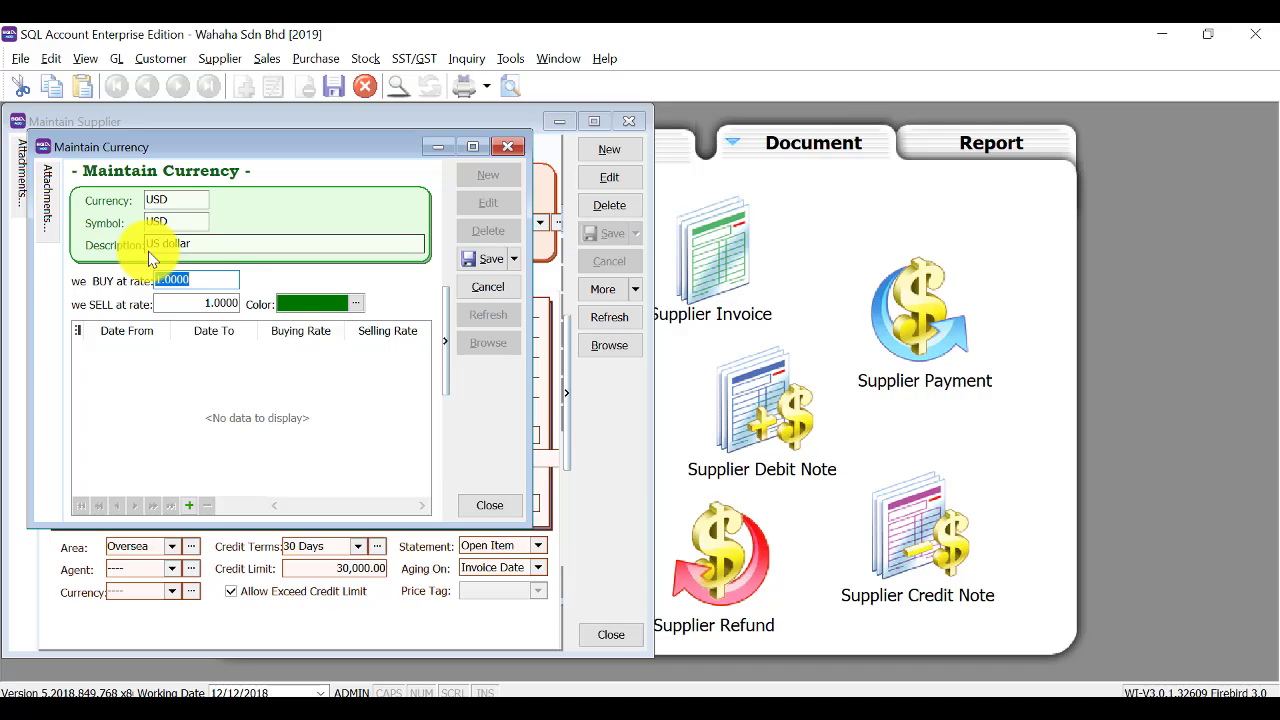
pyautogui.write('4.3')
pyautogui.press('Tab')
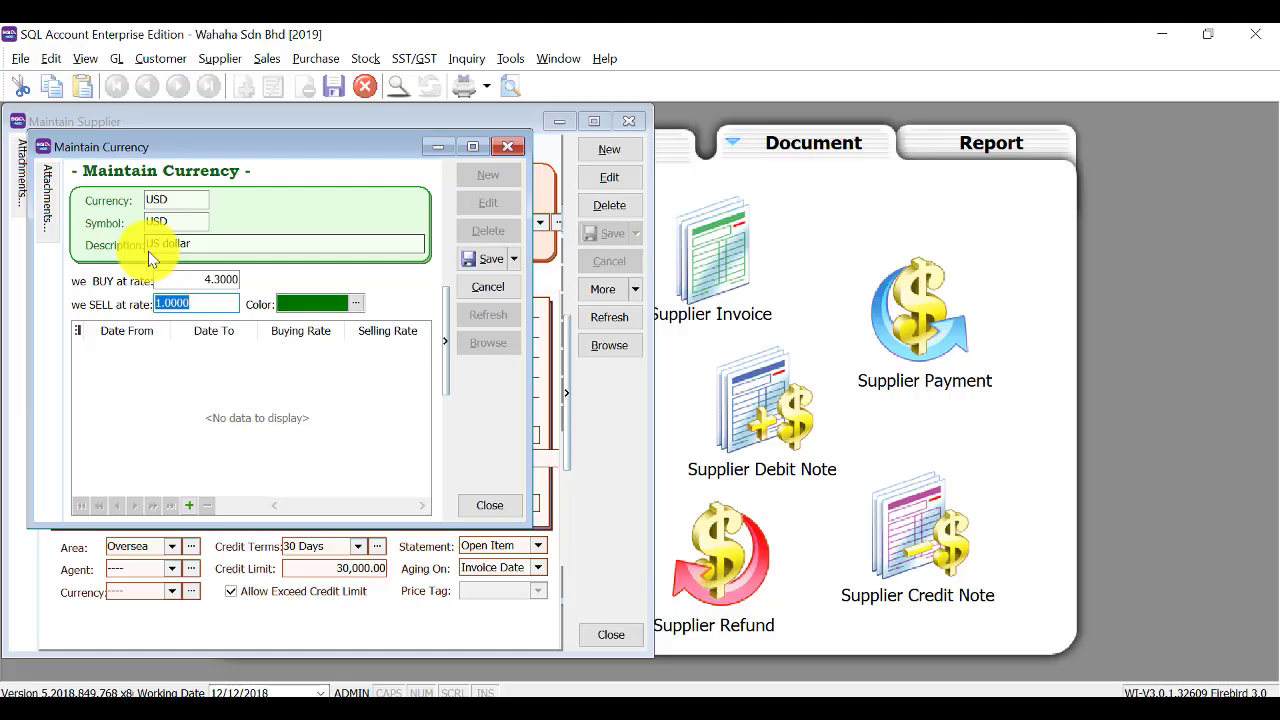
pyautogui.write('4.1')
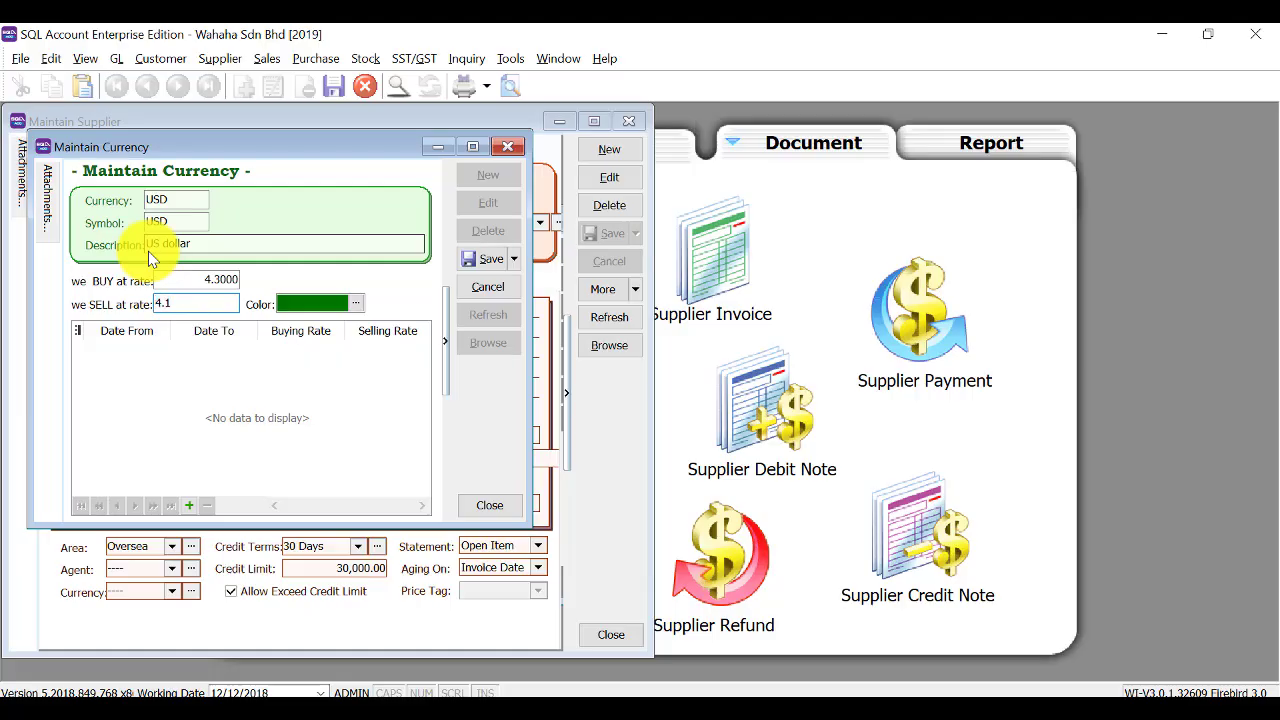
pyautogui.press('Tab')
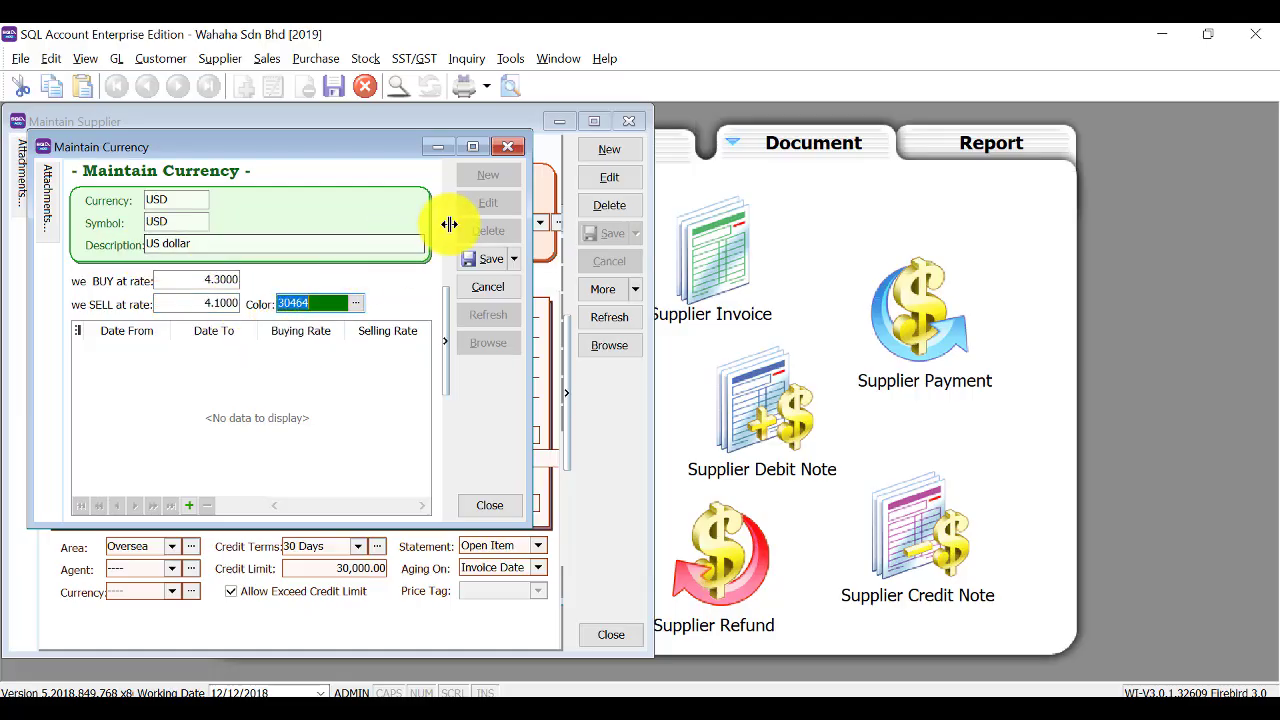
pyautogui.click(488, 262)
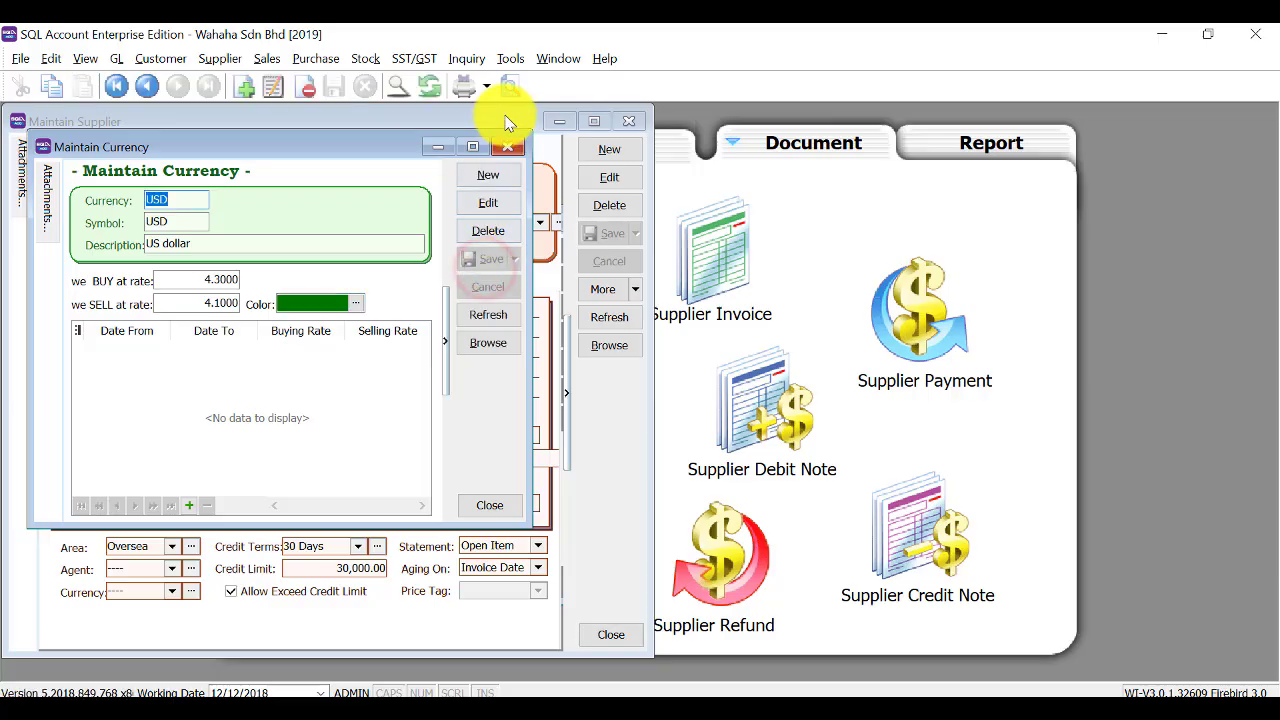
pyautogui.click(507, 148)
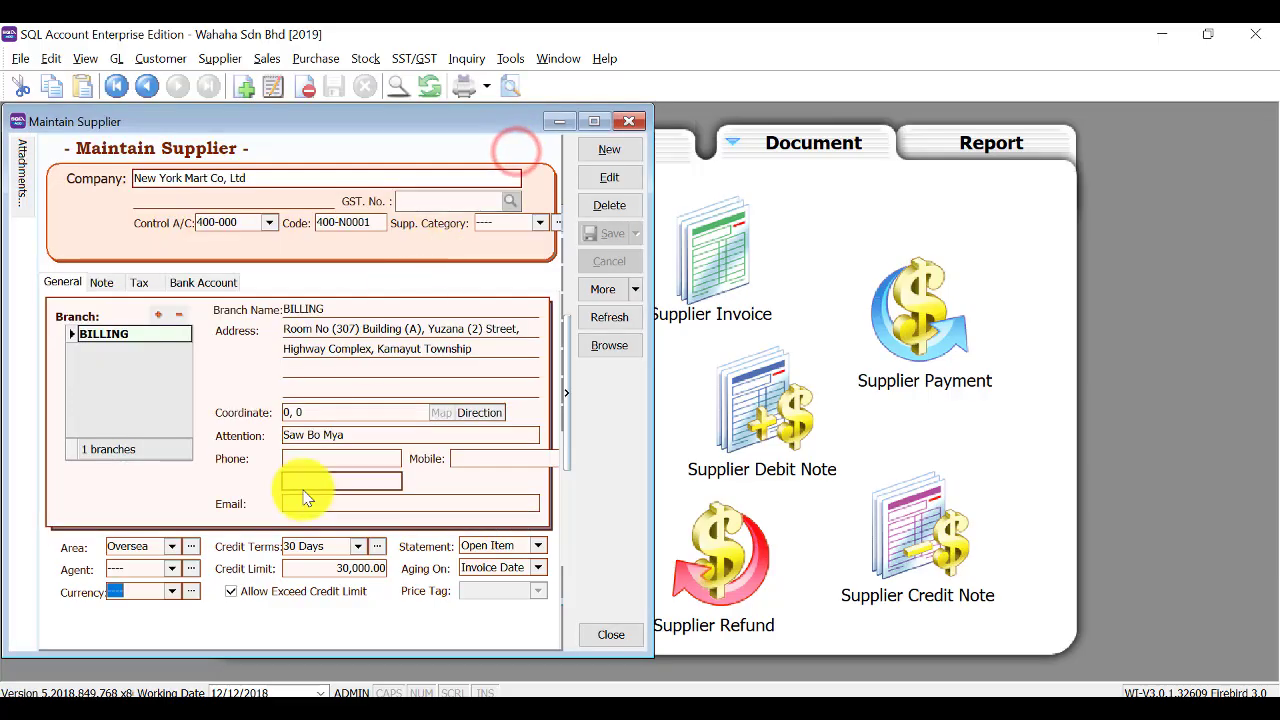
# Edit New York Mart Co, Ltd to use USD currency and save it.
pyautogui.click(176, 593)
pyautogui.write('u')
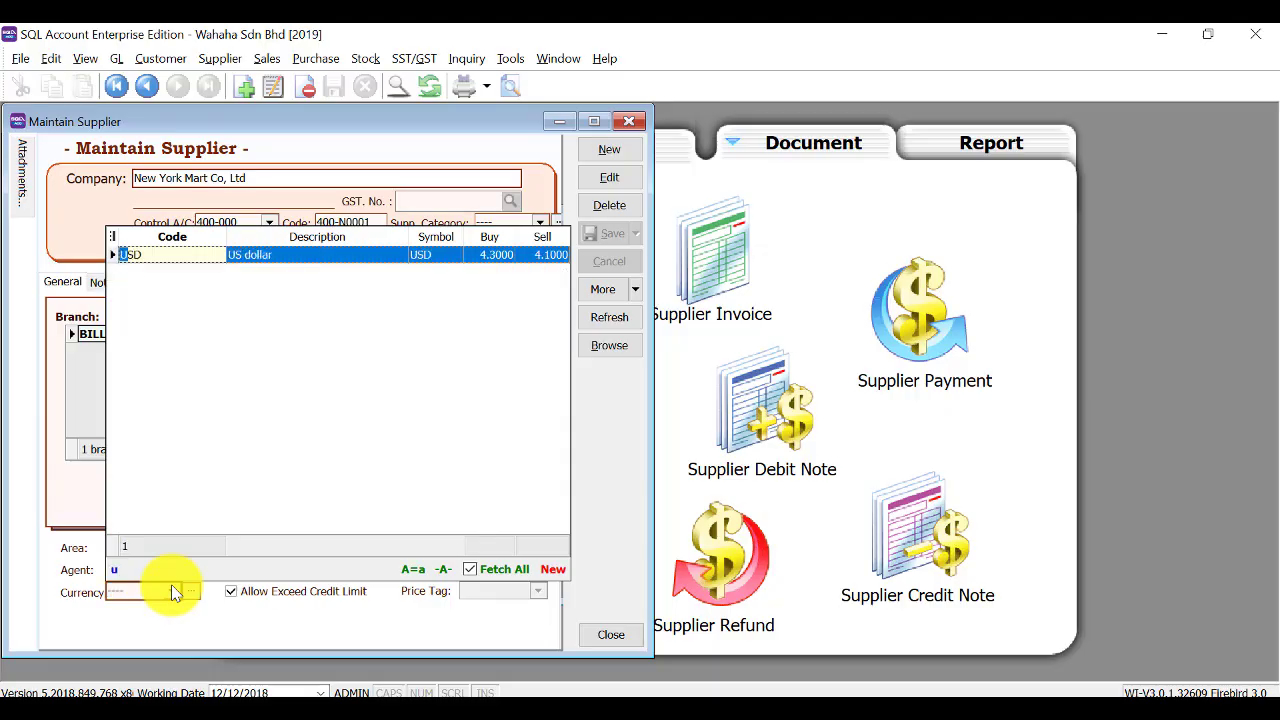
pyautogui.click(275, 254)
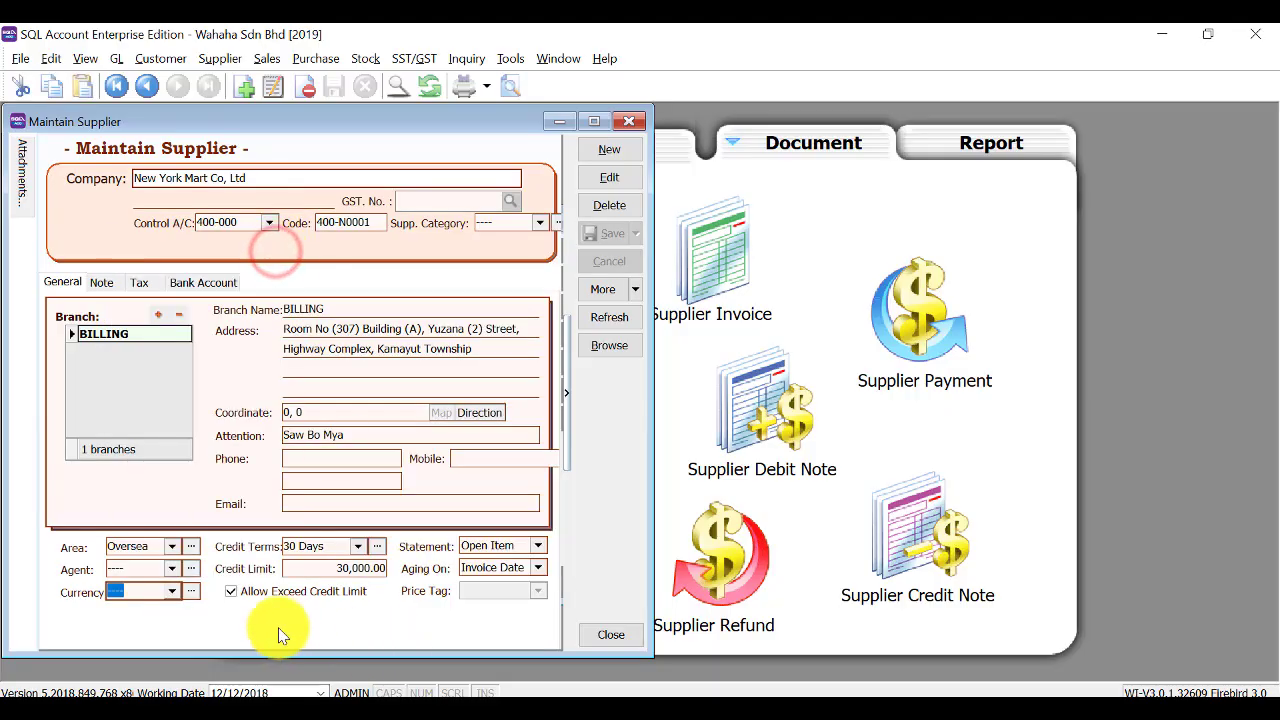
pyautogui.click(174, 593)
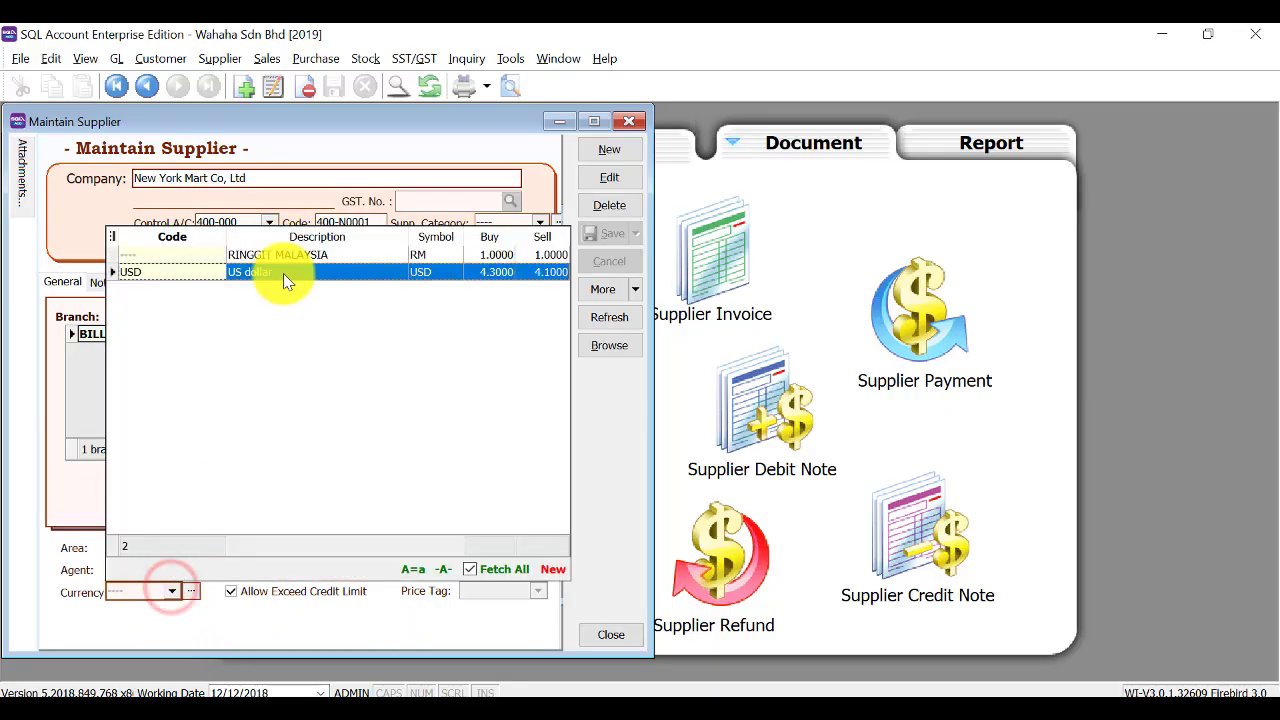
pyautogui.click(610, 180)
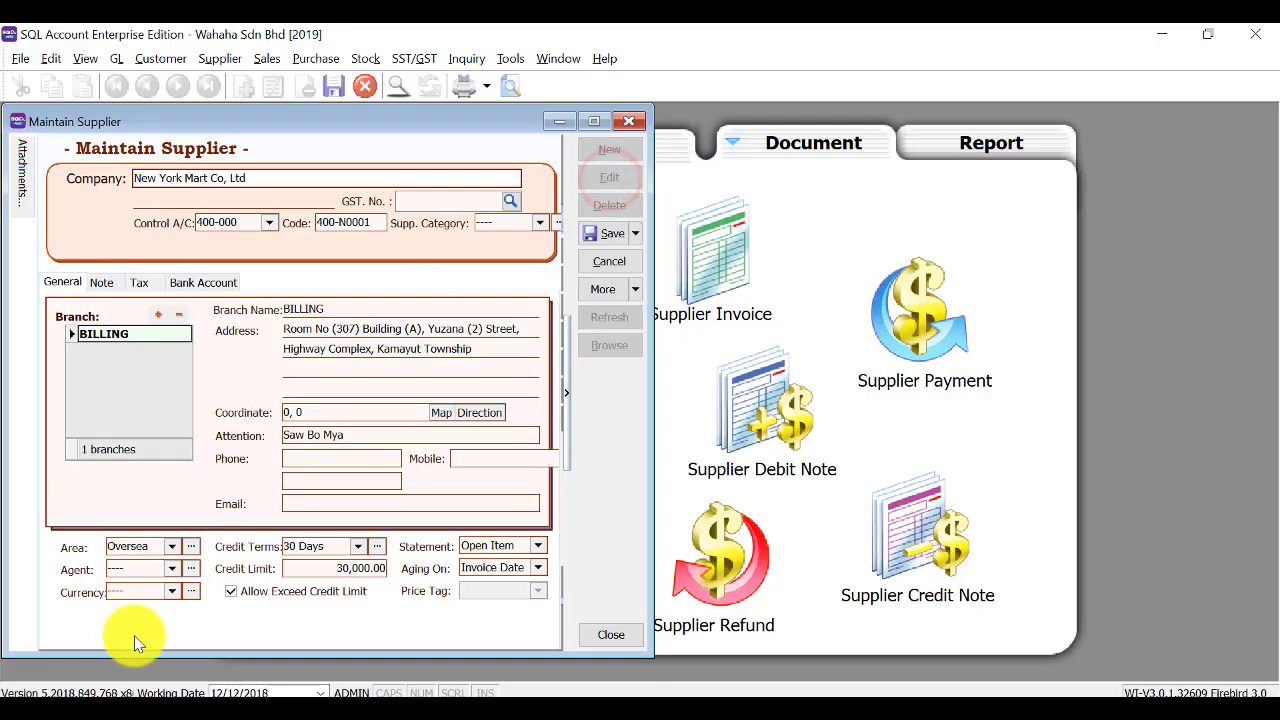
pyautogui.click(171, 591)
pyautogui.click(229, 271)
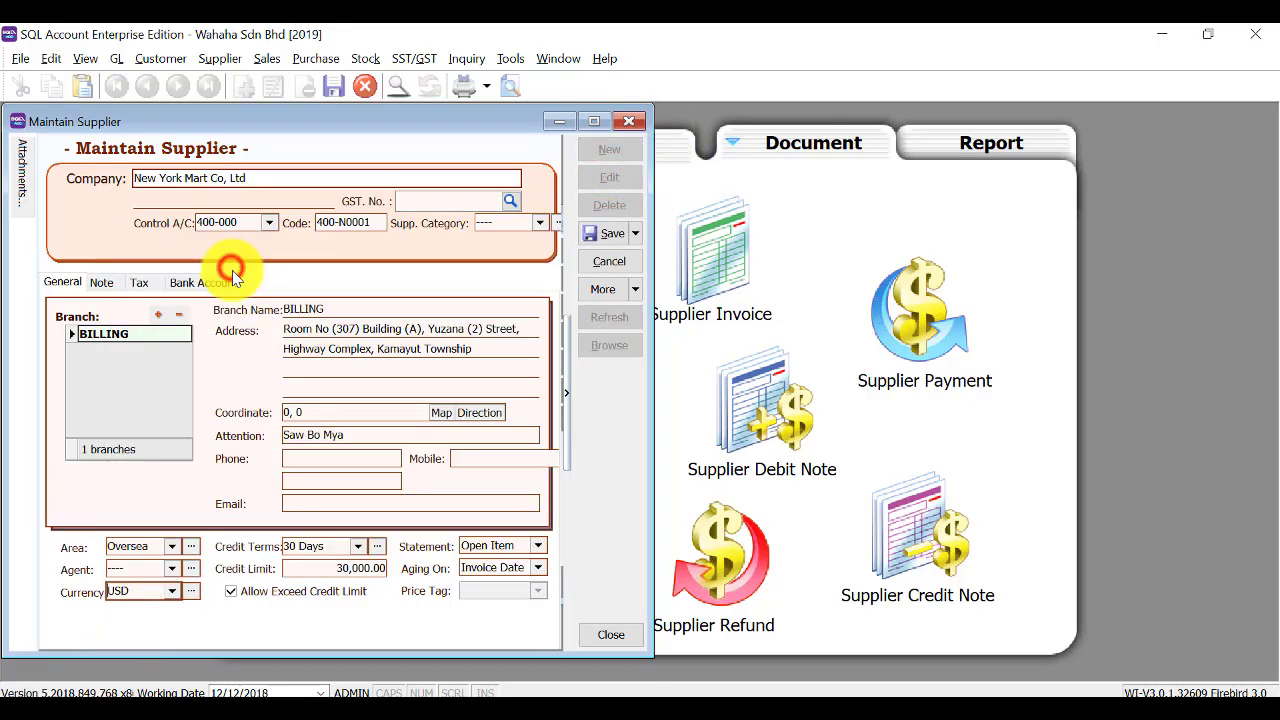
pyautogui.click(603, 234)
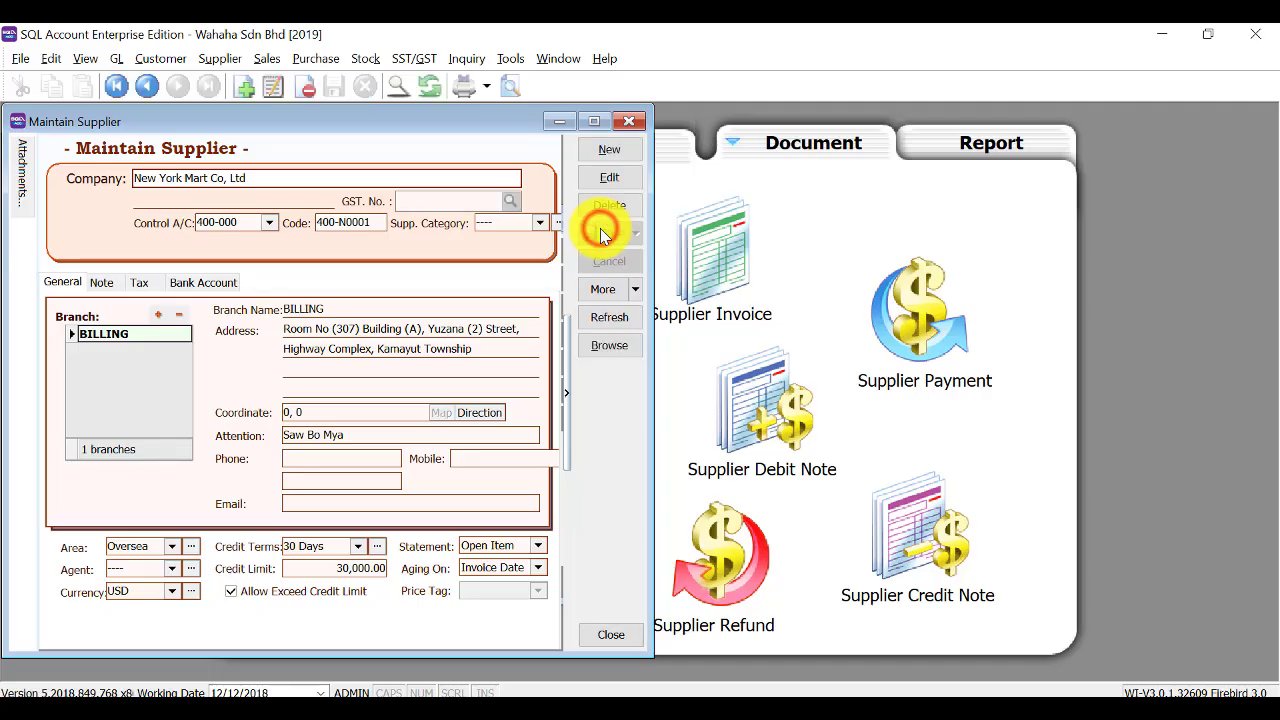
# Review the saved supplier list, then open and close the customer list.
pyautogui.click(613, 346)
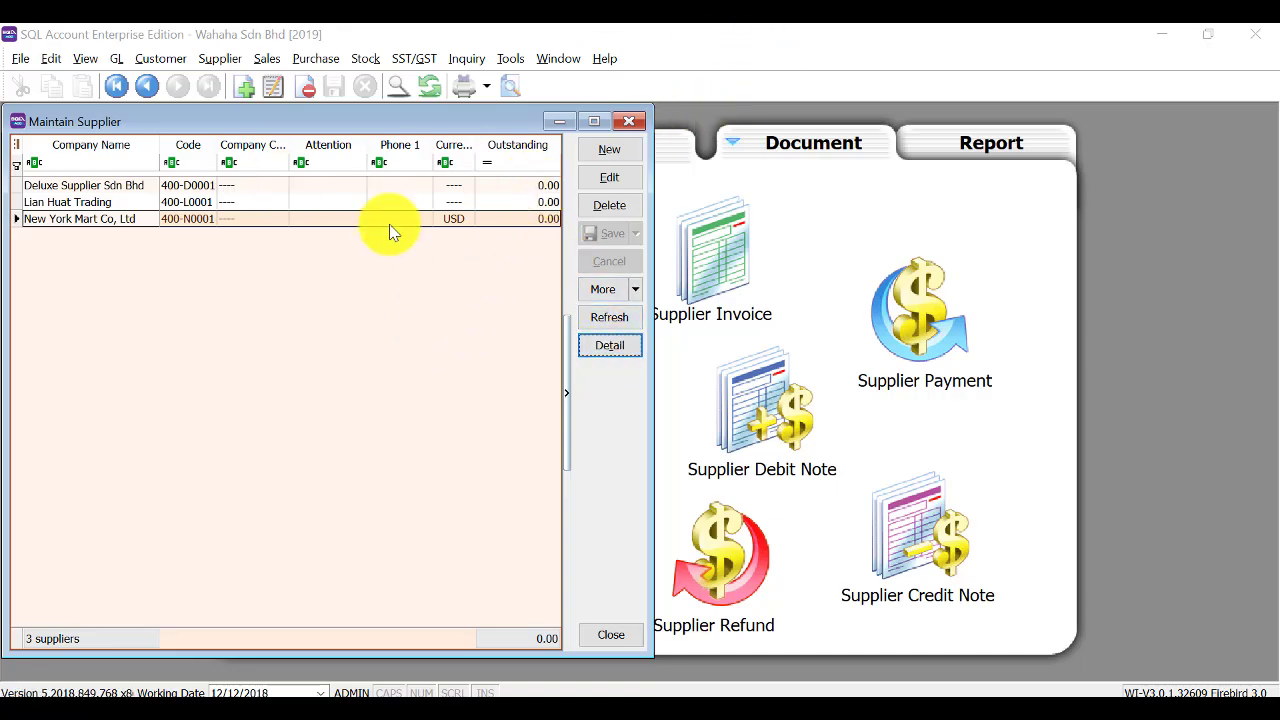
pyautogui.click(624, 120)
pyautogui.click(306, 298)
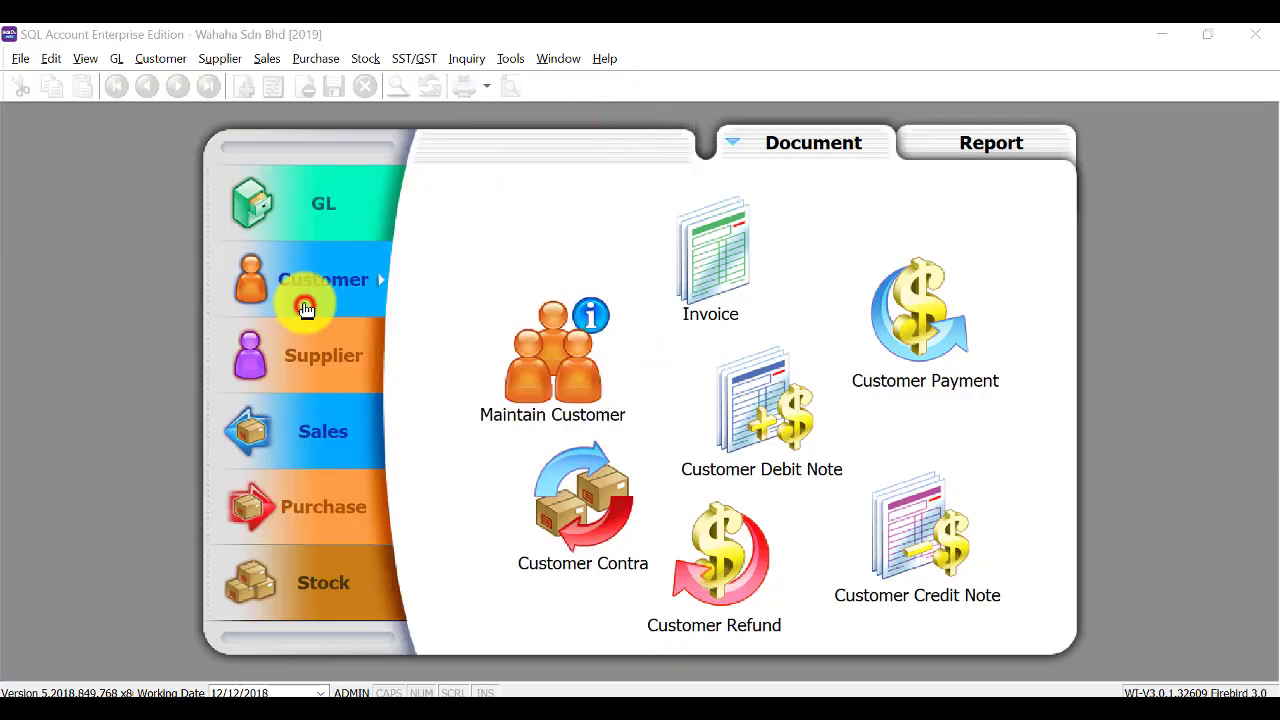
pyautogui.click(563, 383)
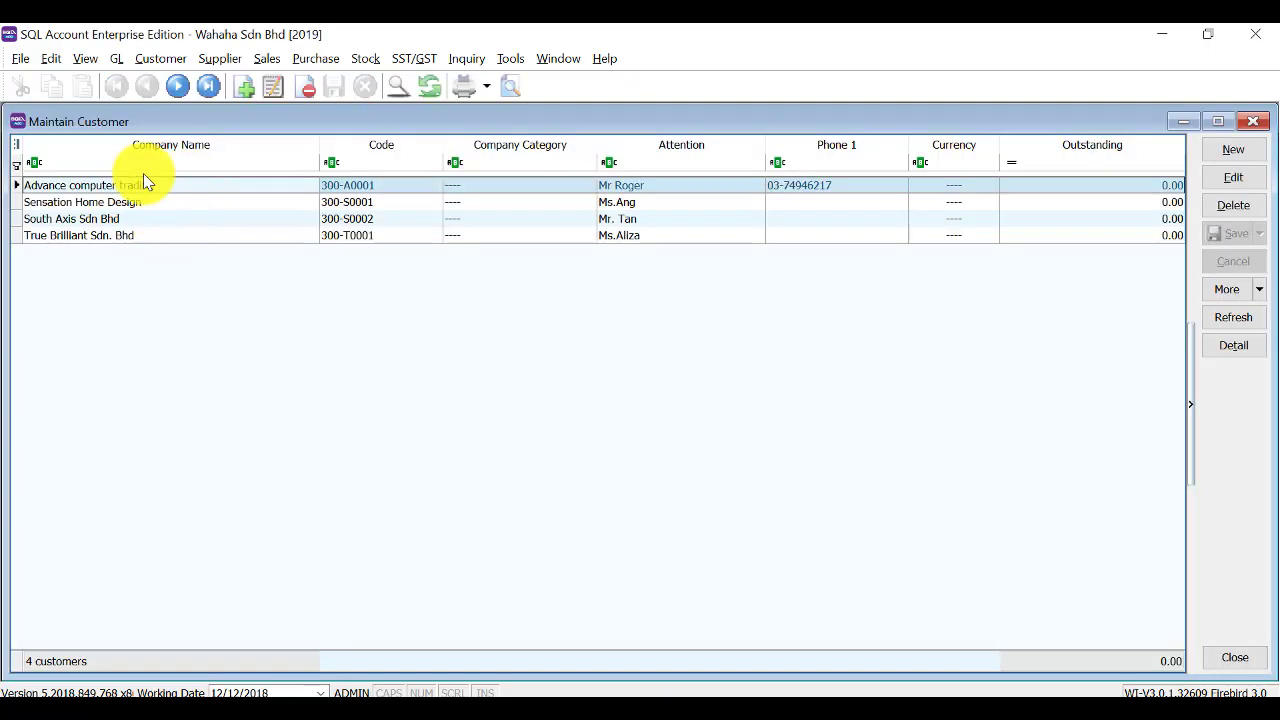
pyautogui.click(1255, 123)
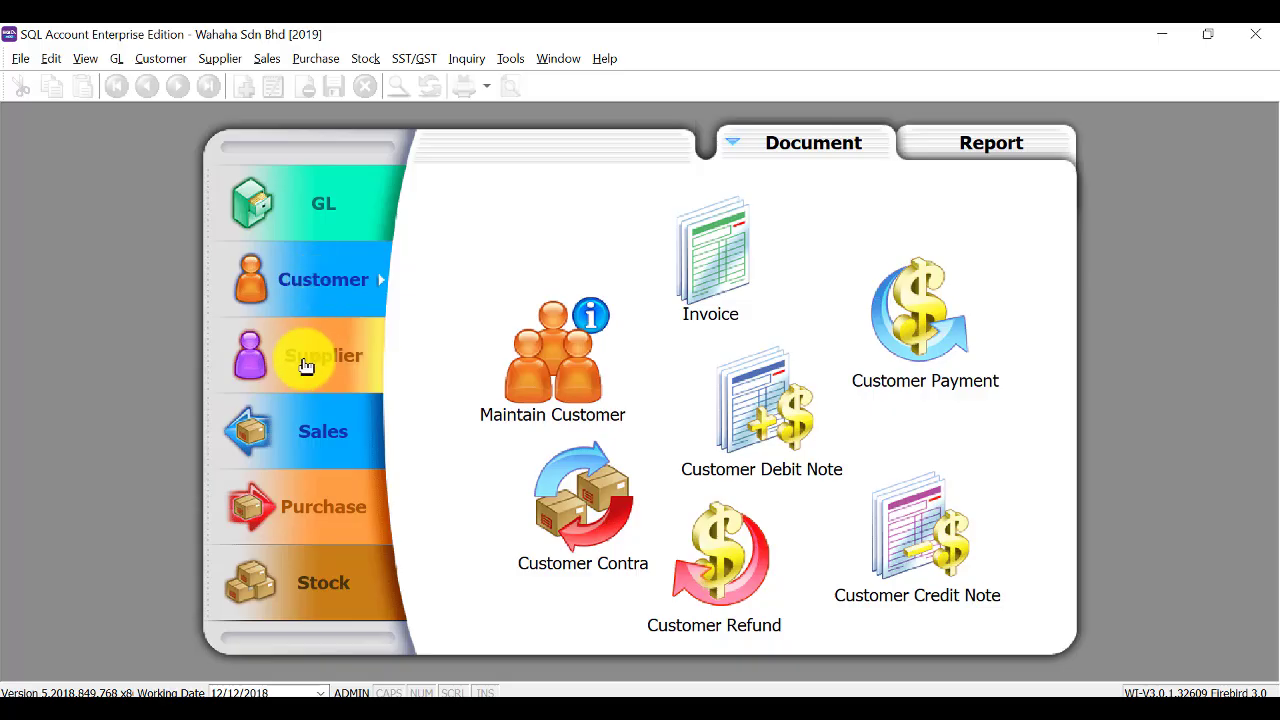
# In the Stock module, open stock groups and discard an empty new group unsaved.
pyautogui.click(322, 582)
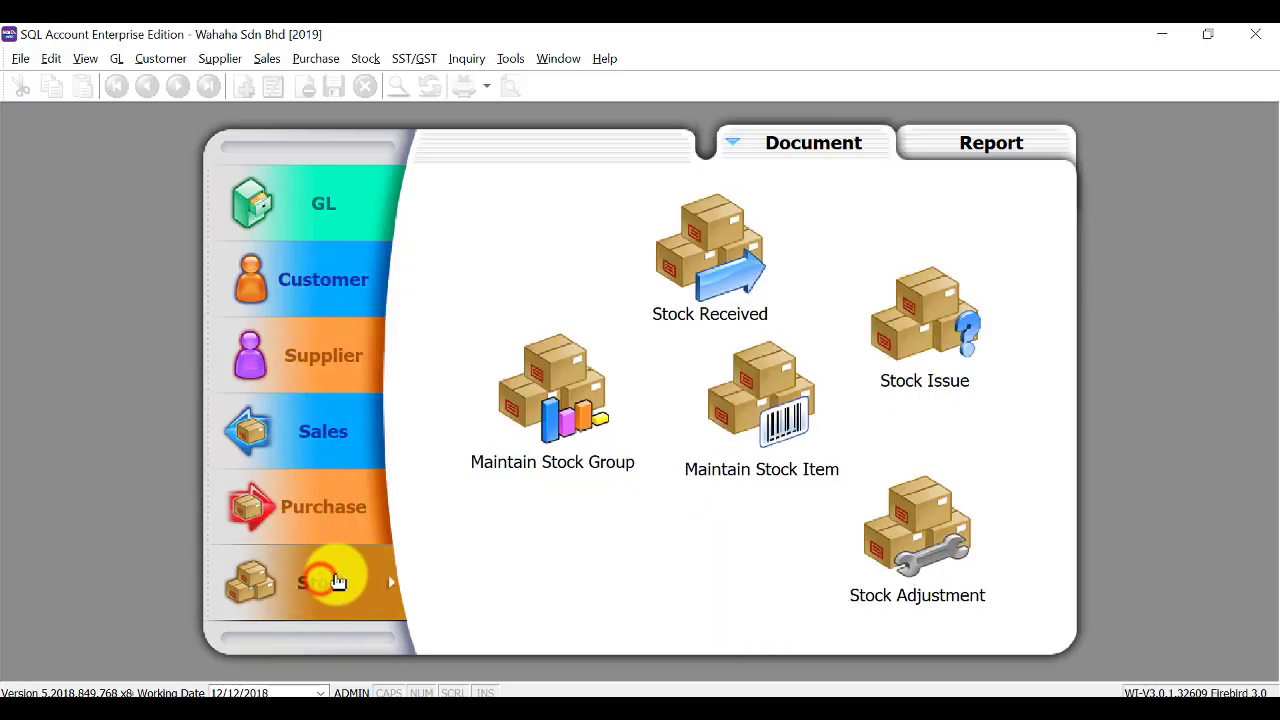
pyautogui.click(557, 385)
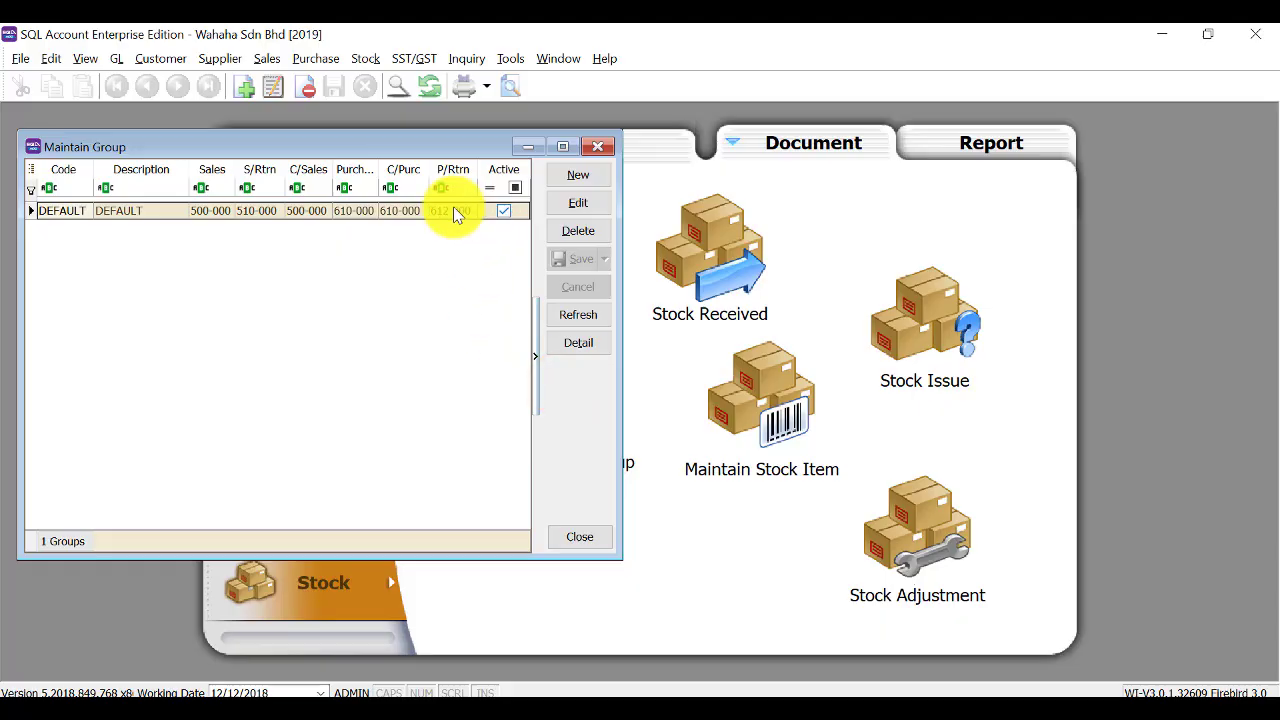
pyautogui.click(577, 176)
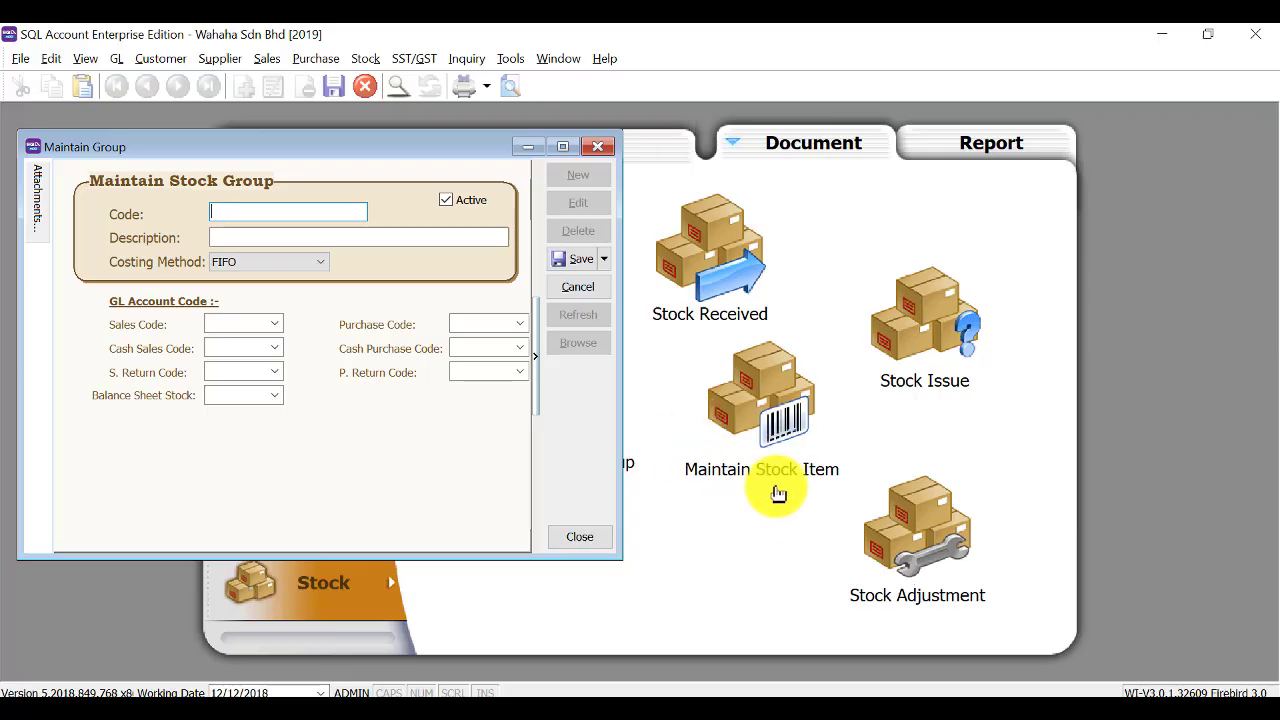
pyautogui.click(598, 146)
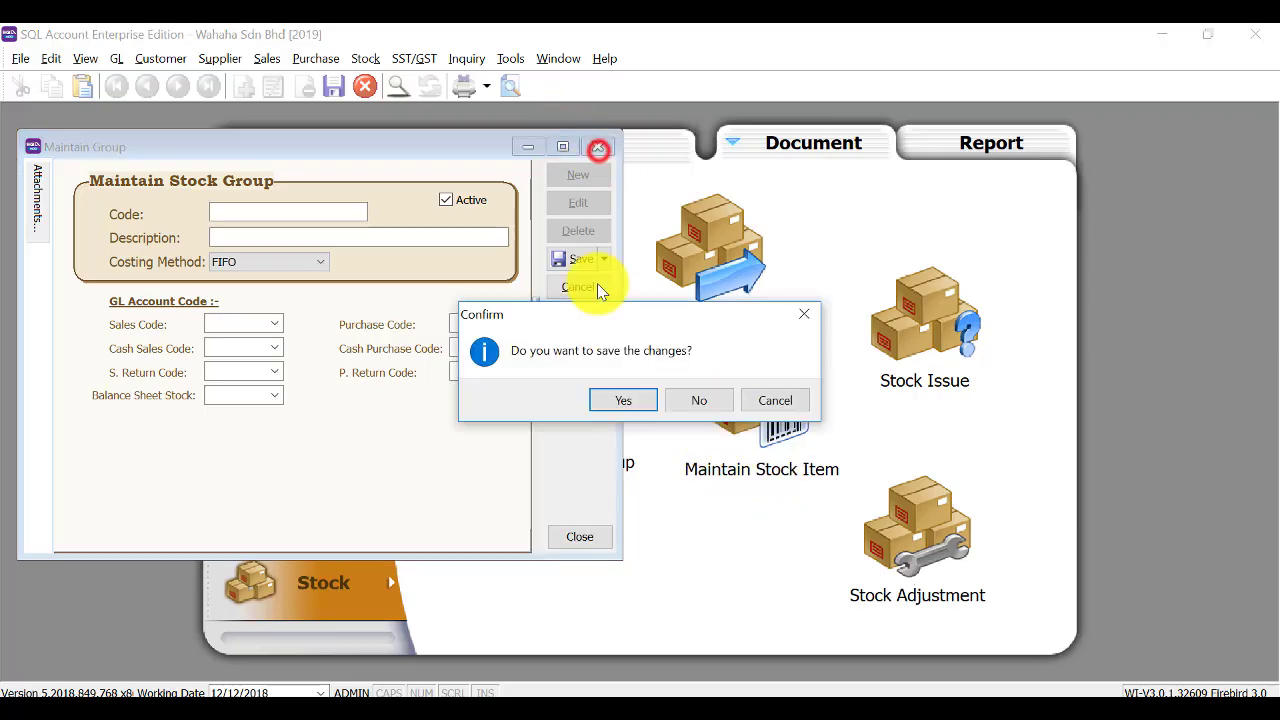
pyautogui.click(698, 404)
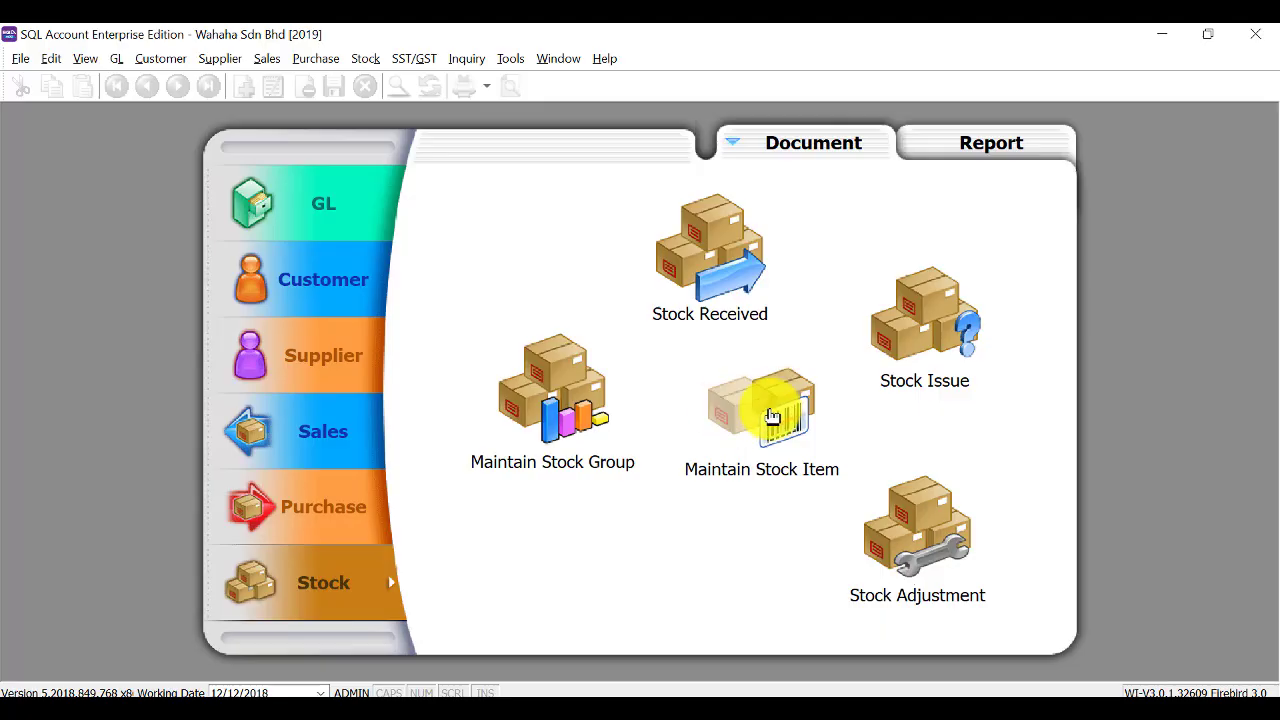
# Reopen stock groups and start a new group, entering code HW.
pyautogui.click(560, 428)
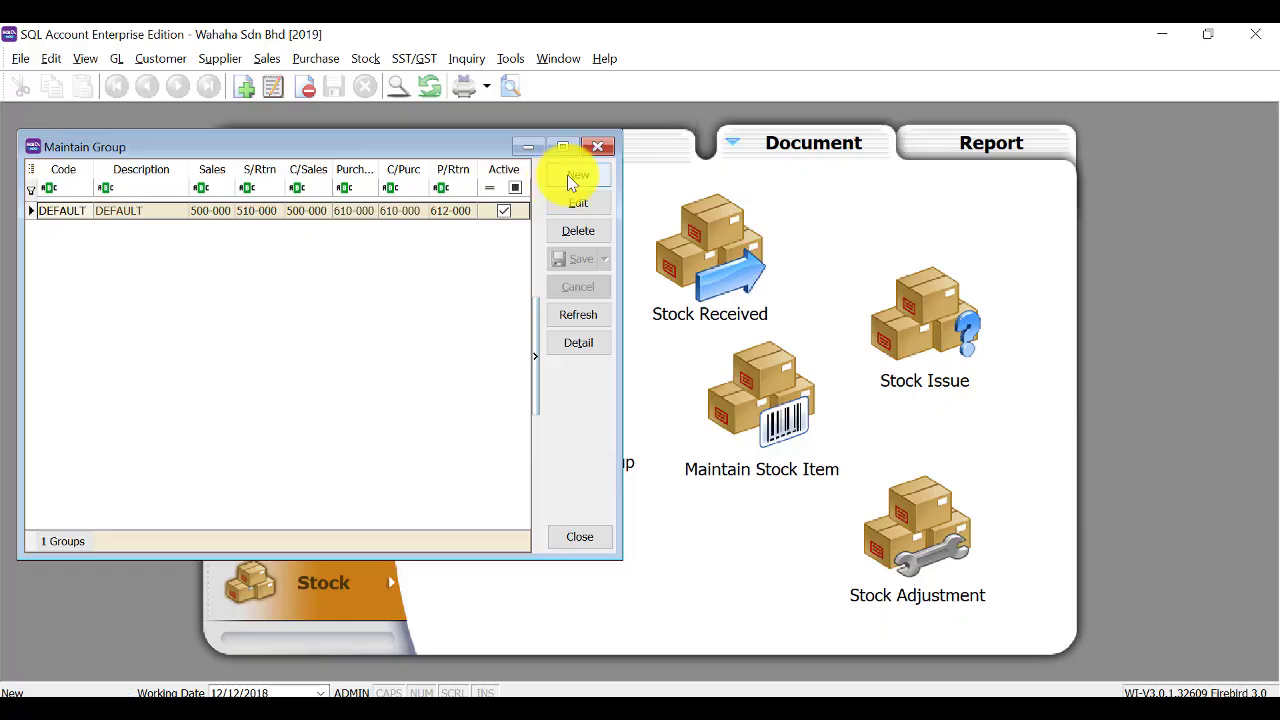
pyautogui.click(571, 176)
pyautogui.click(316, 214)
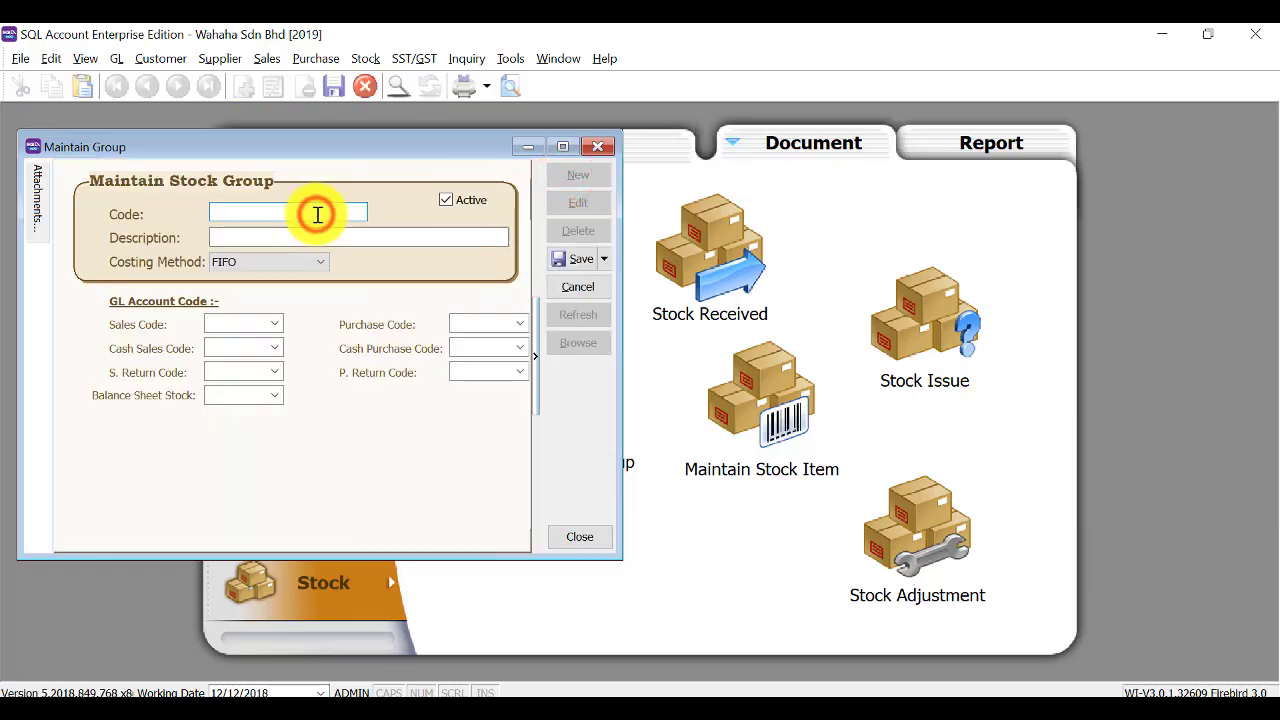
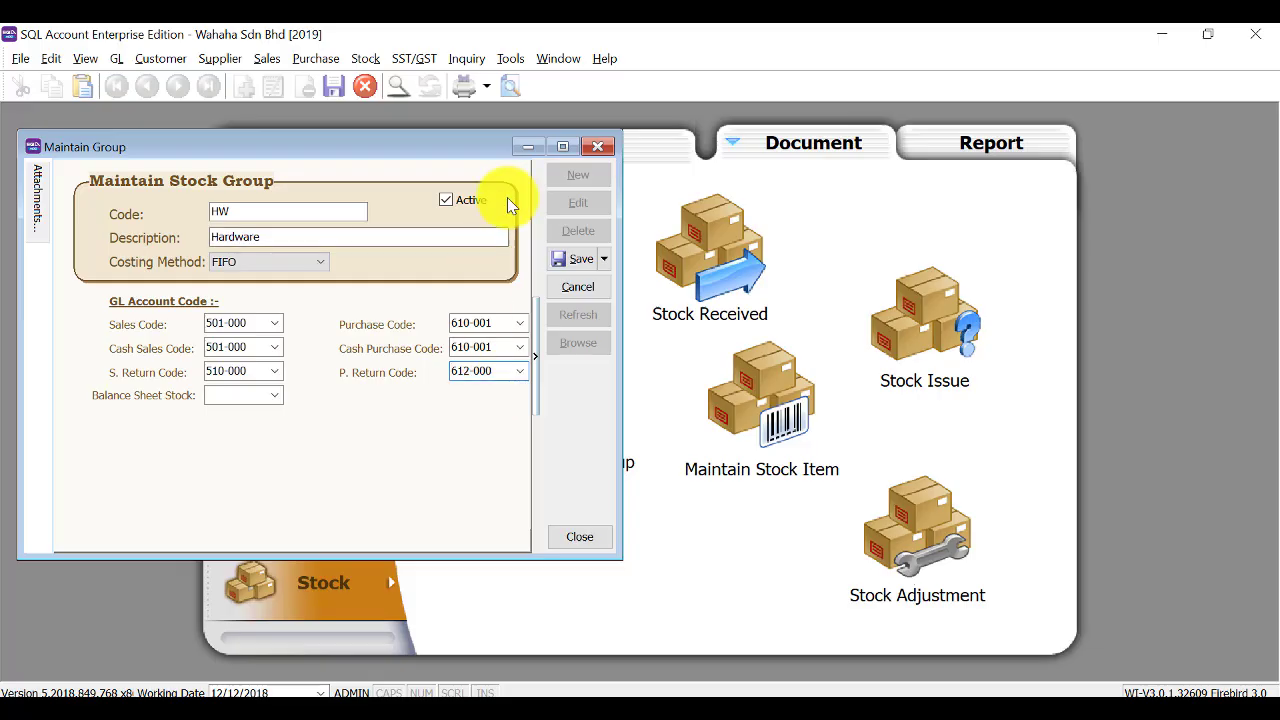
# Save the Hardware (HW) and Accessories (AC) stock groups.
pyautogui.click(559, 258)
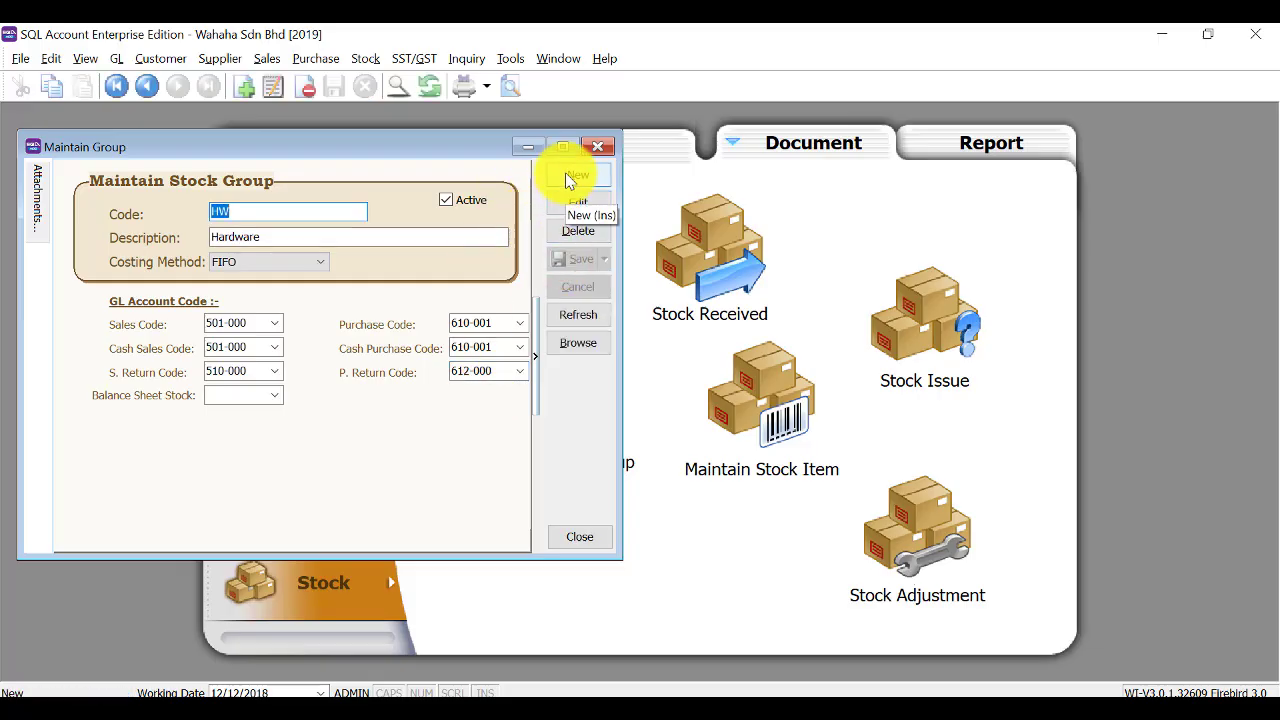
pyautogui.click(568, 176)
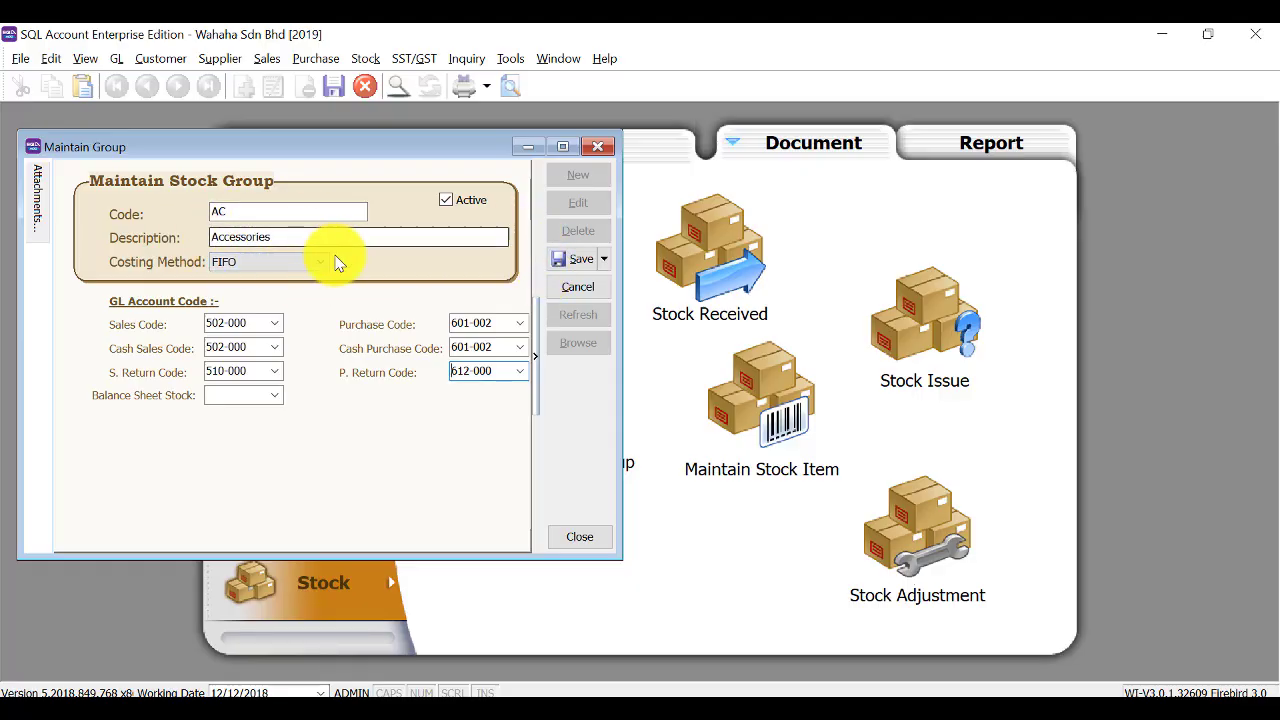
pyautogui.click(561, 260)
# Add and save a new stock group with code O for Others.
pyautogui.click(572, 170)
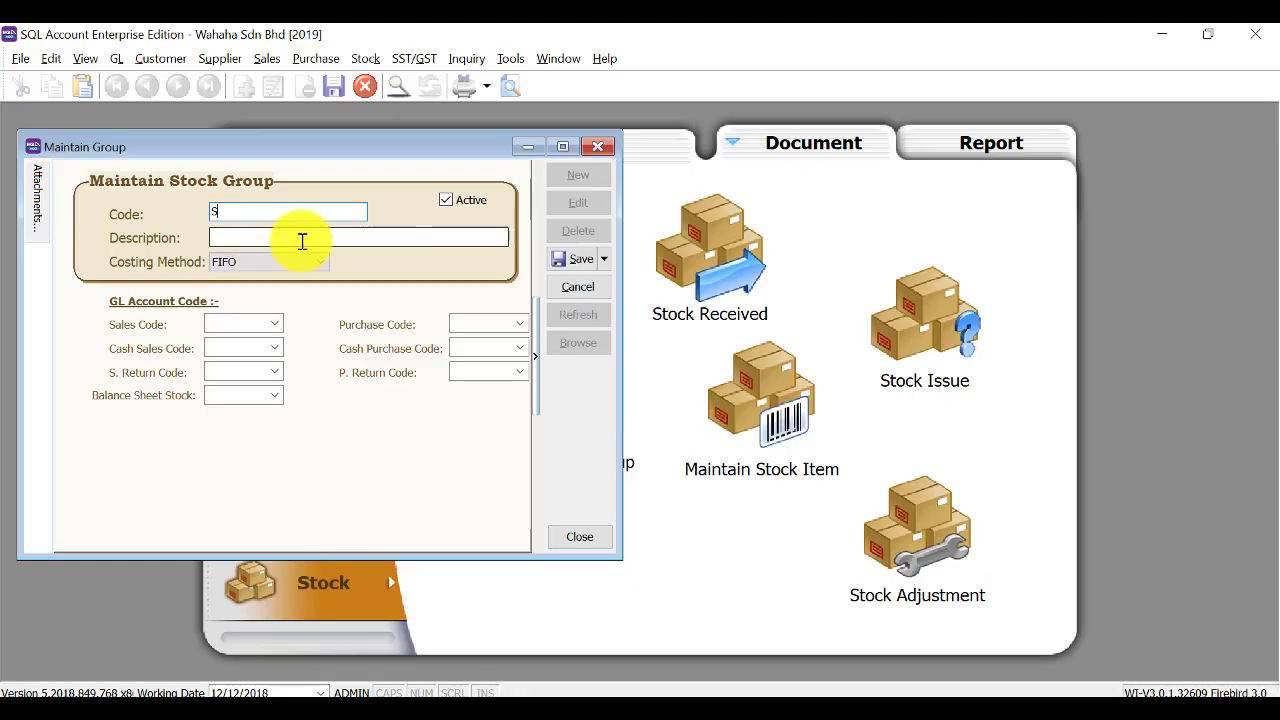
pyautogui.write('SW')
pyautogui.press('BackSpace')
pyautogui.press('BackSpace')
pyautogui.write('O')
pyautogui.press('Tab')
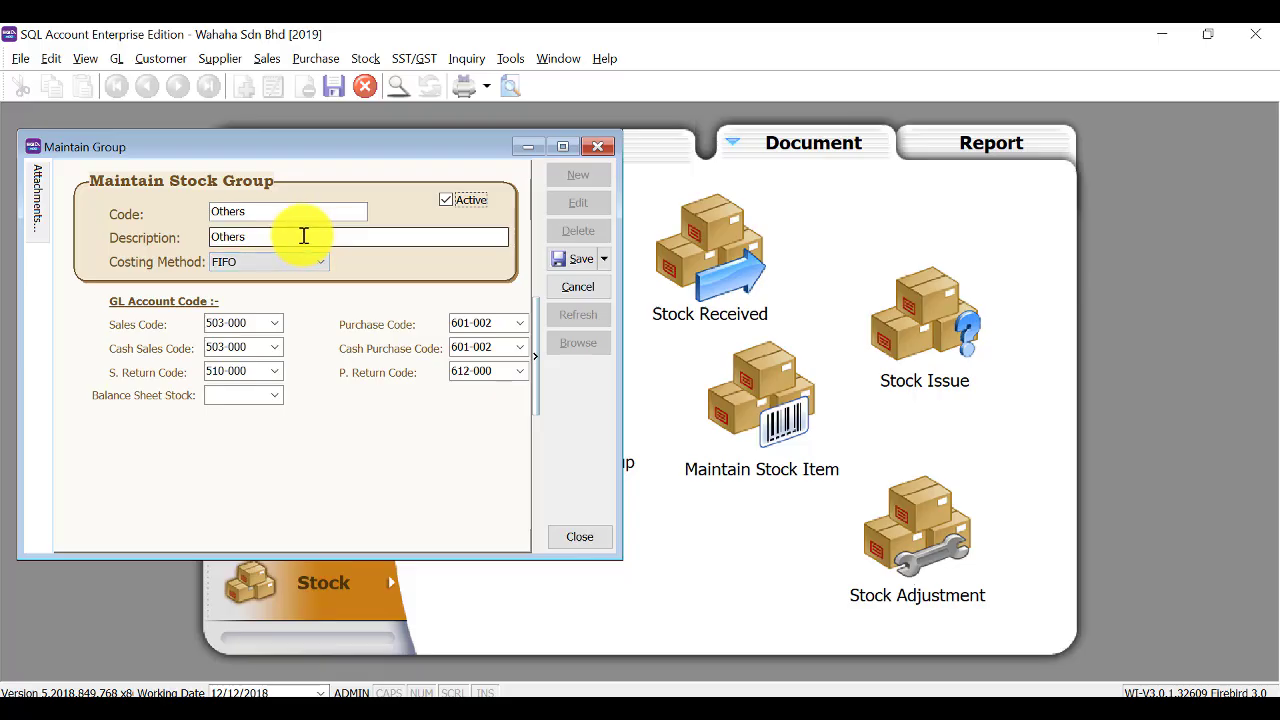
pyautogui.click(560, 256)
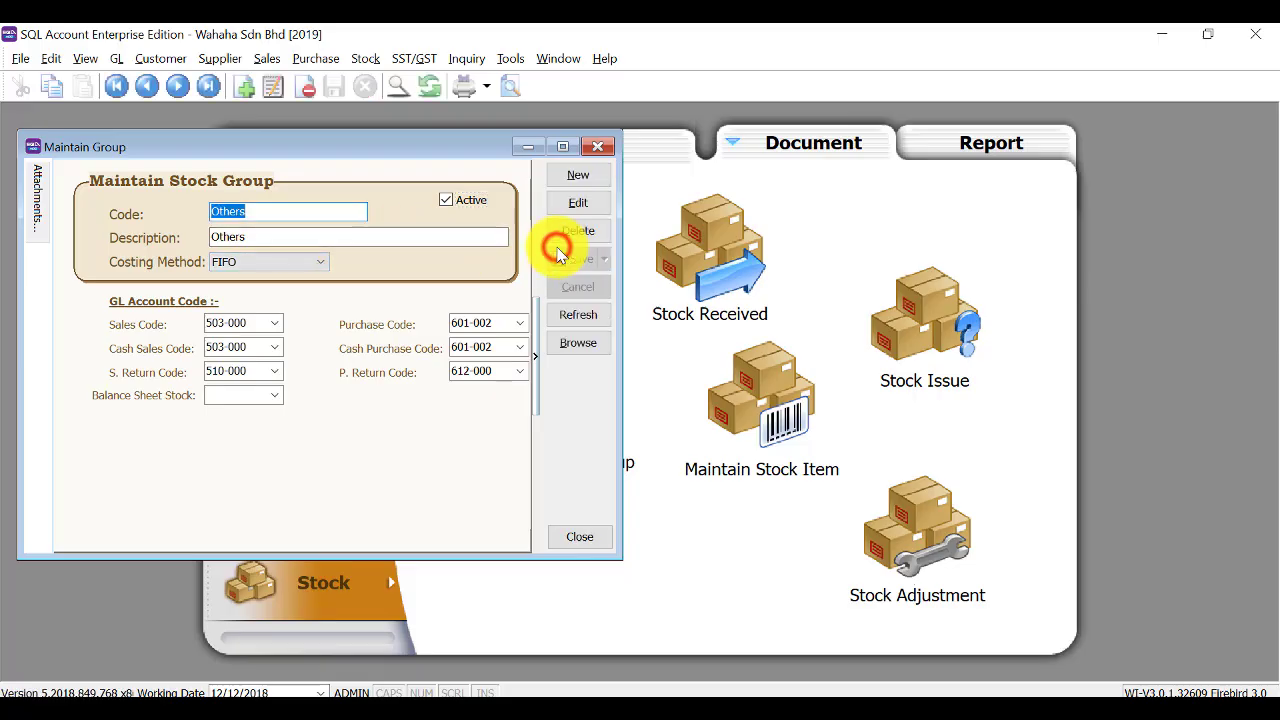
# Browse the five stock groups, view the SW group, then close Maintain Group.
pyautogui.click(566, 348)
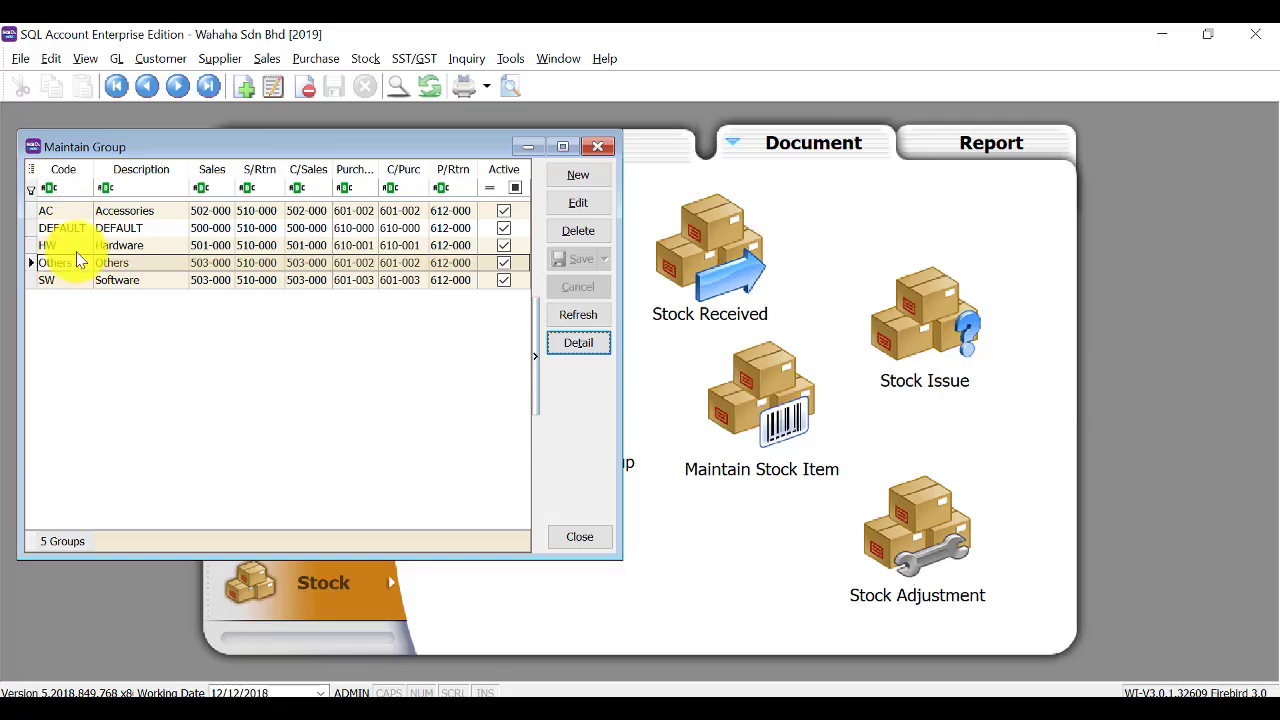
pyautogui.click(72, 283)
pyautogui.doubleClick(72, 283)
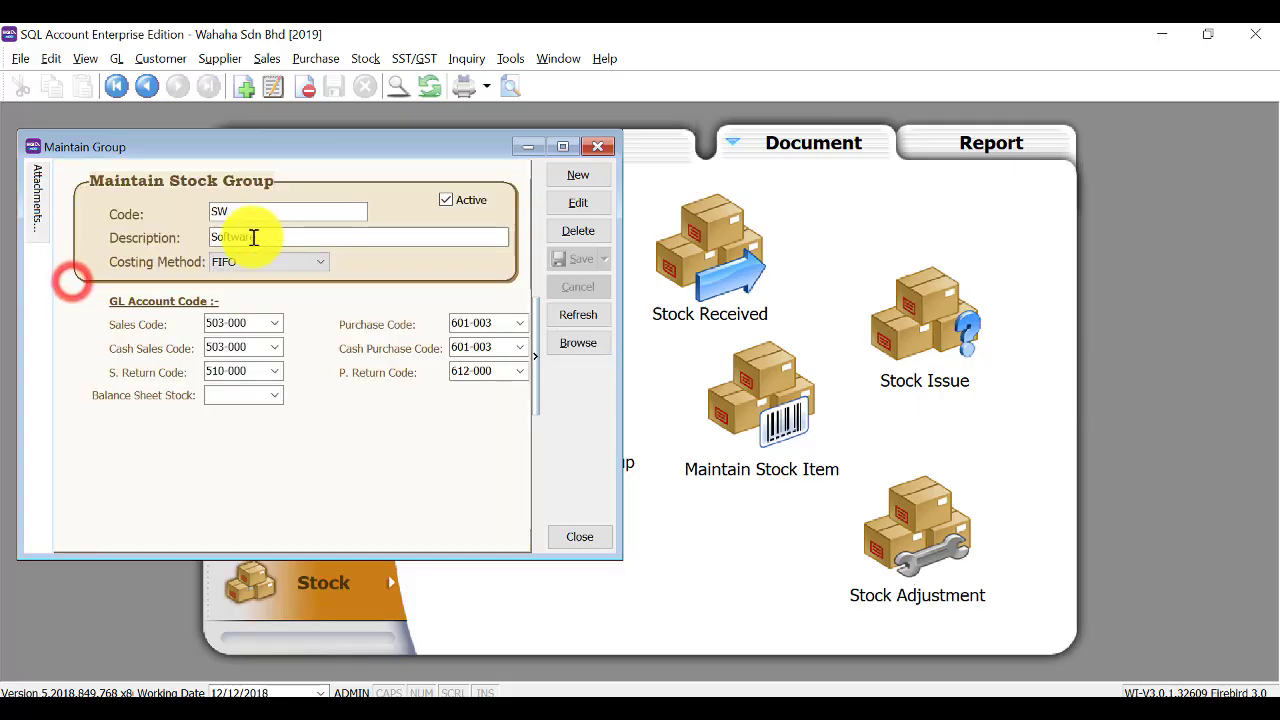
pyautogui.click(568, 343)
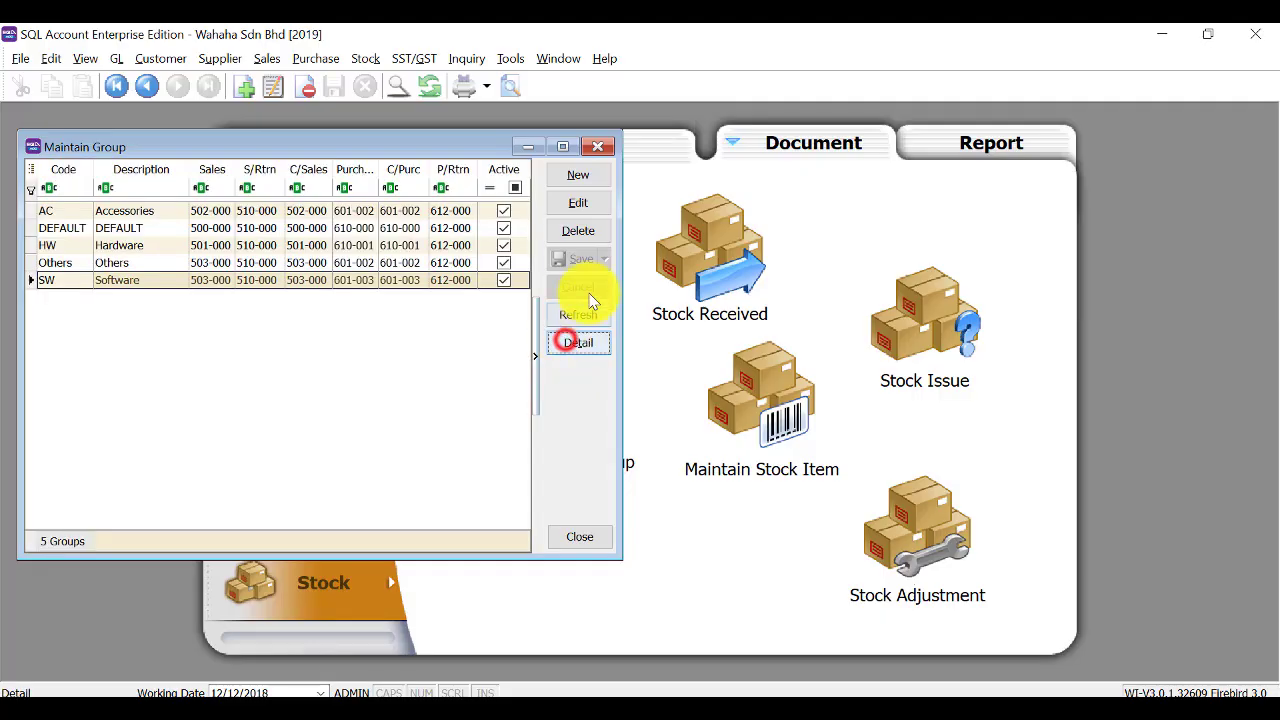
pyautogui.click(607, 145)
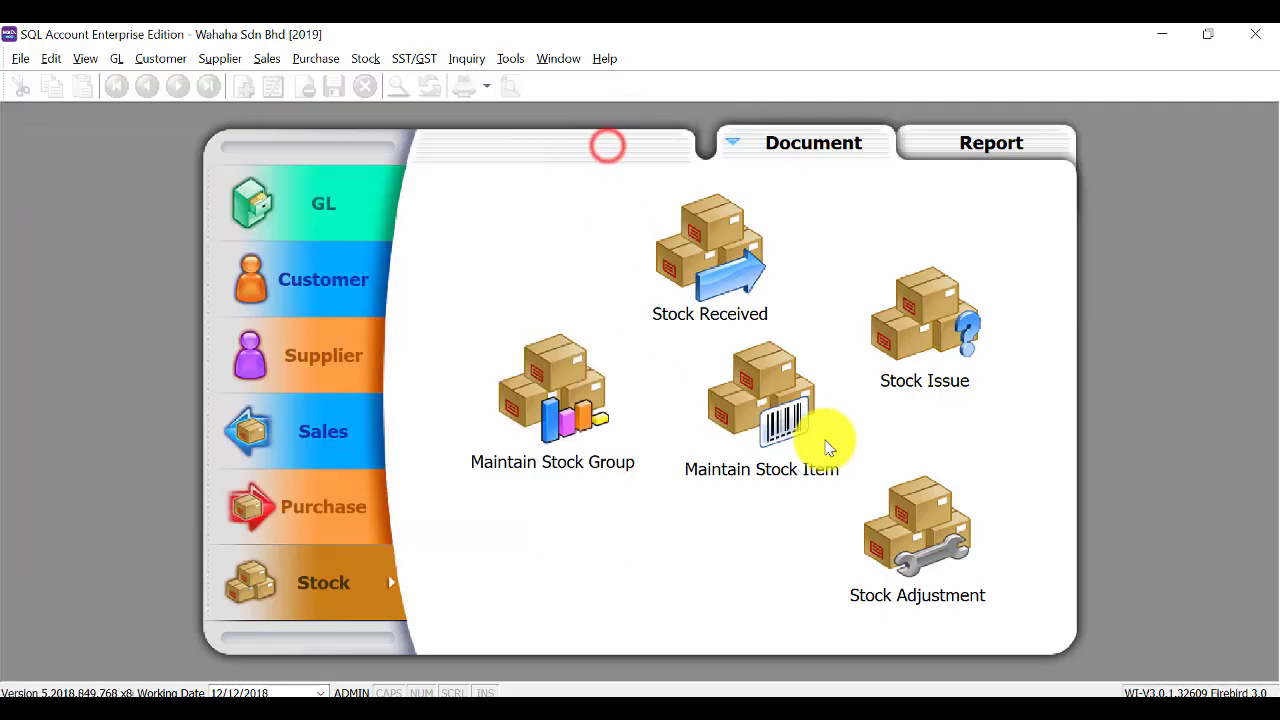
# Create stock item Printer HP1020 'HP Laser 1020' in group HW, cost 300.00, price 500.00.
pyautogui.click(768, 410)
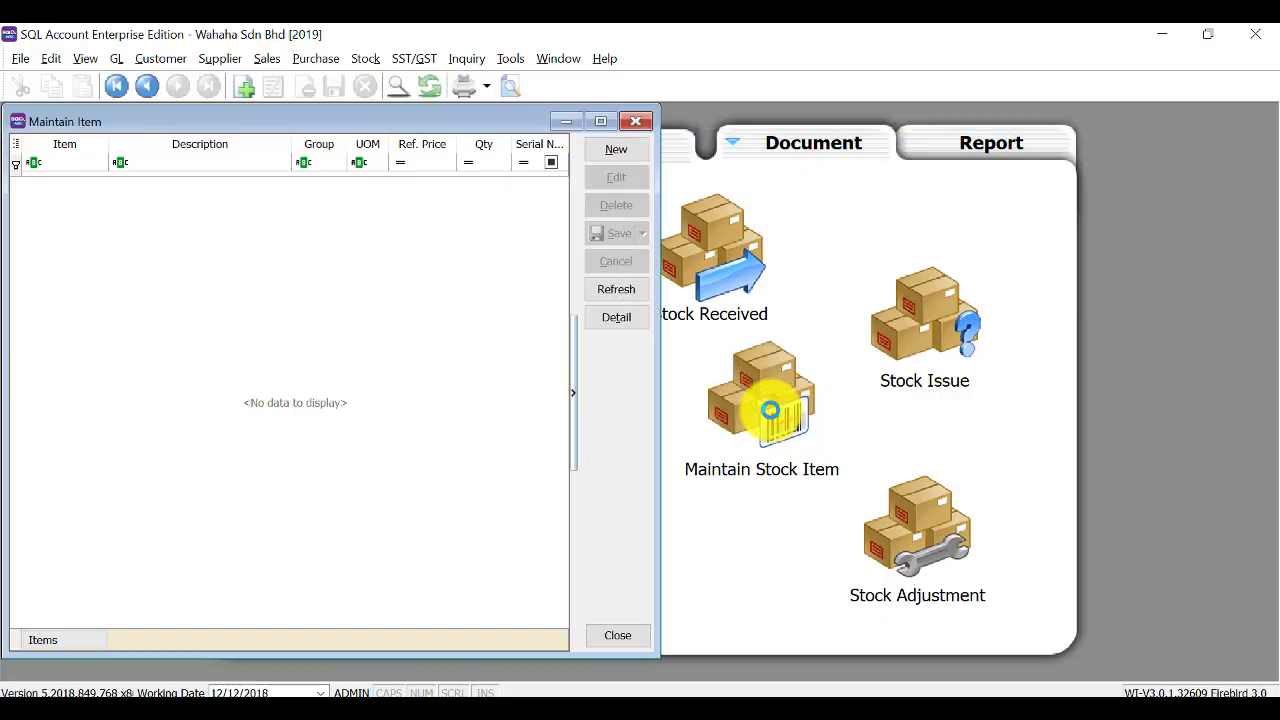
pyautogui.click(626, 152)
pyautogui.click(626, 148)
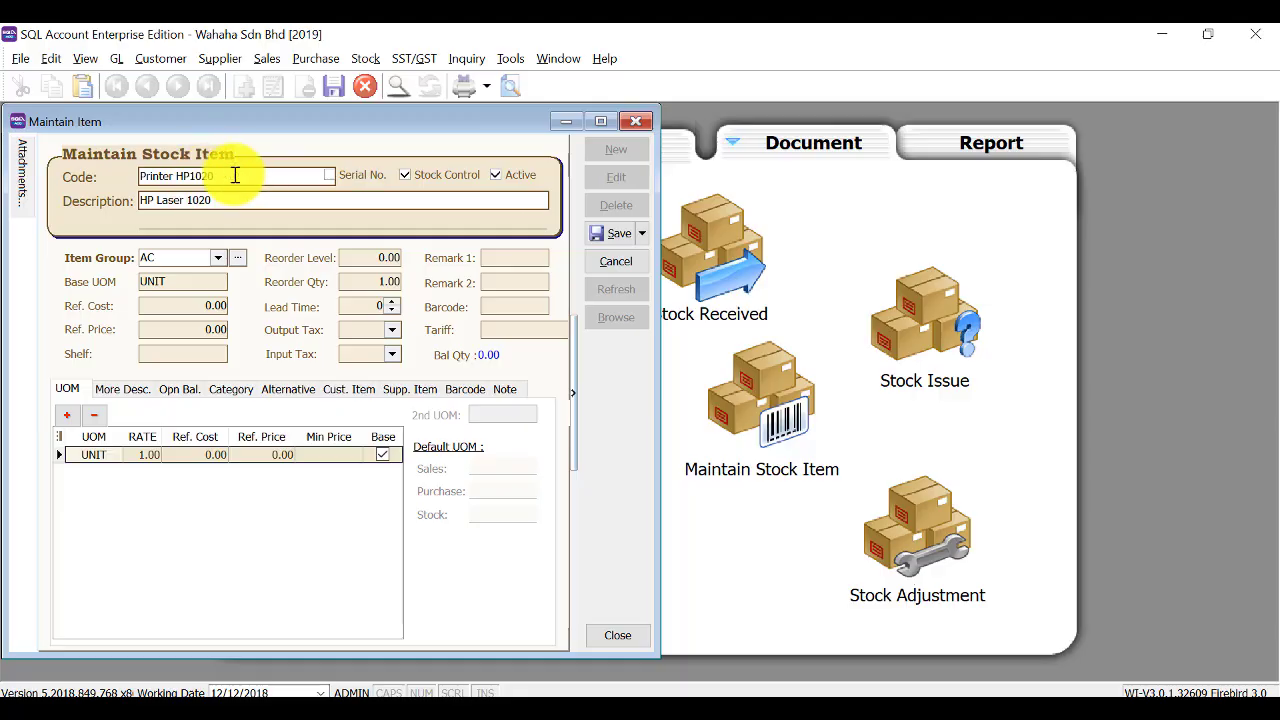
pyautogui.click(221, 257)
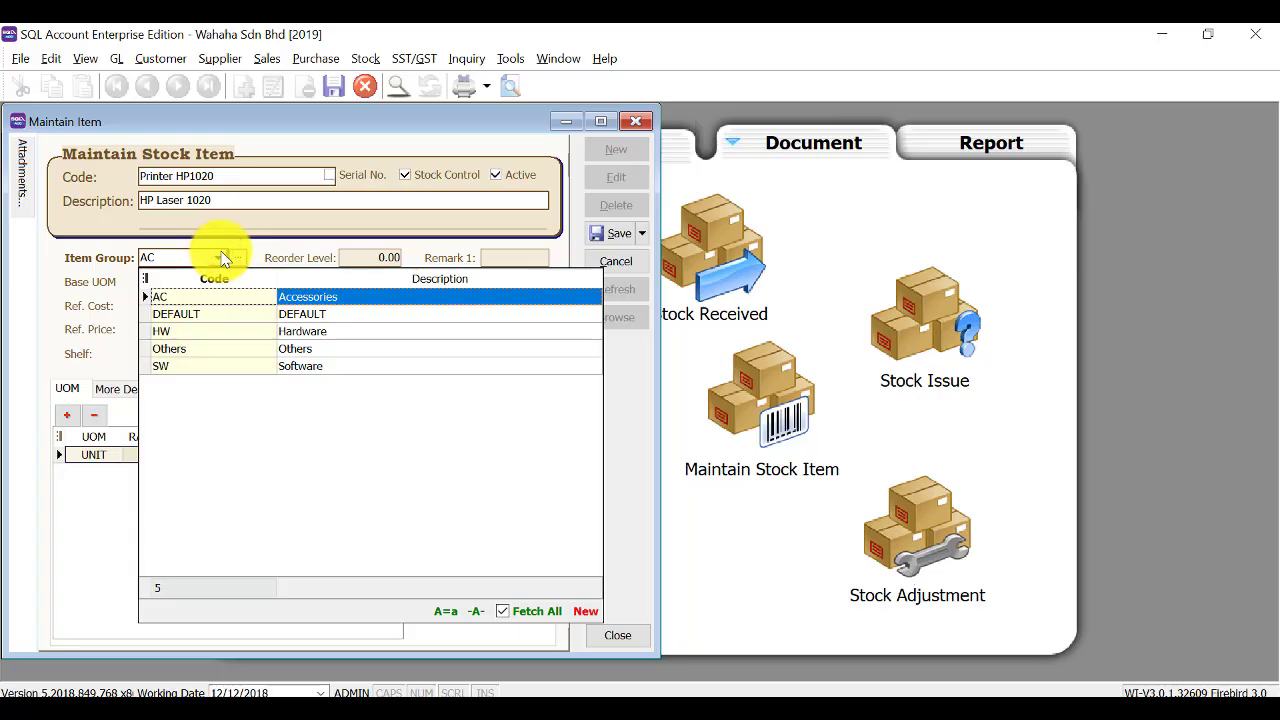
pyautogui.click(320, 333)
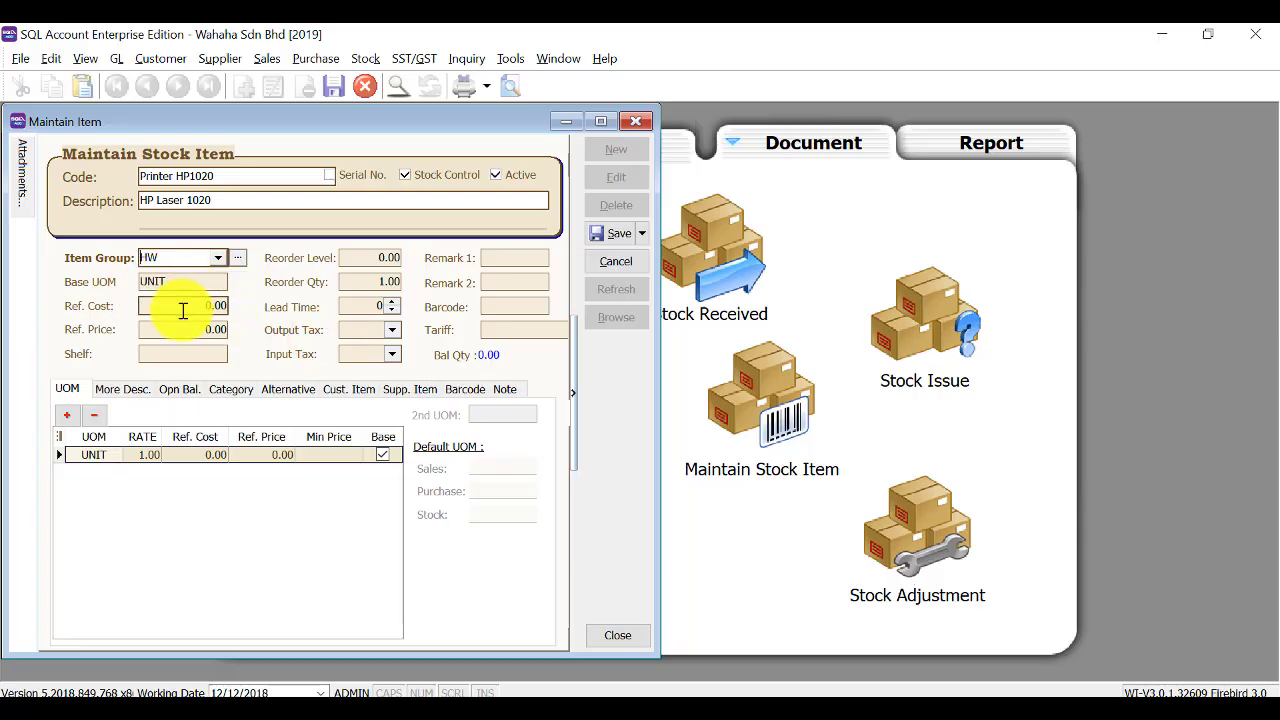
pyautogui.click(183, 307)
pyautogui.doubleClick(178, 304)
pyautogui.write('300')
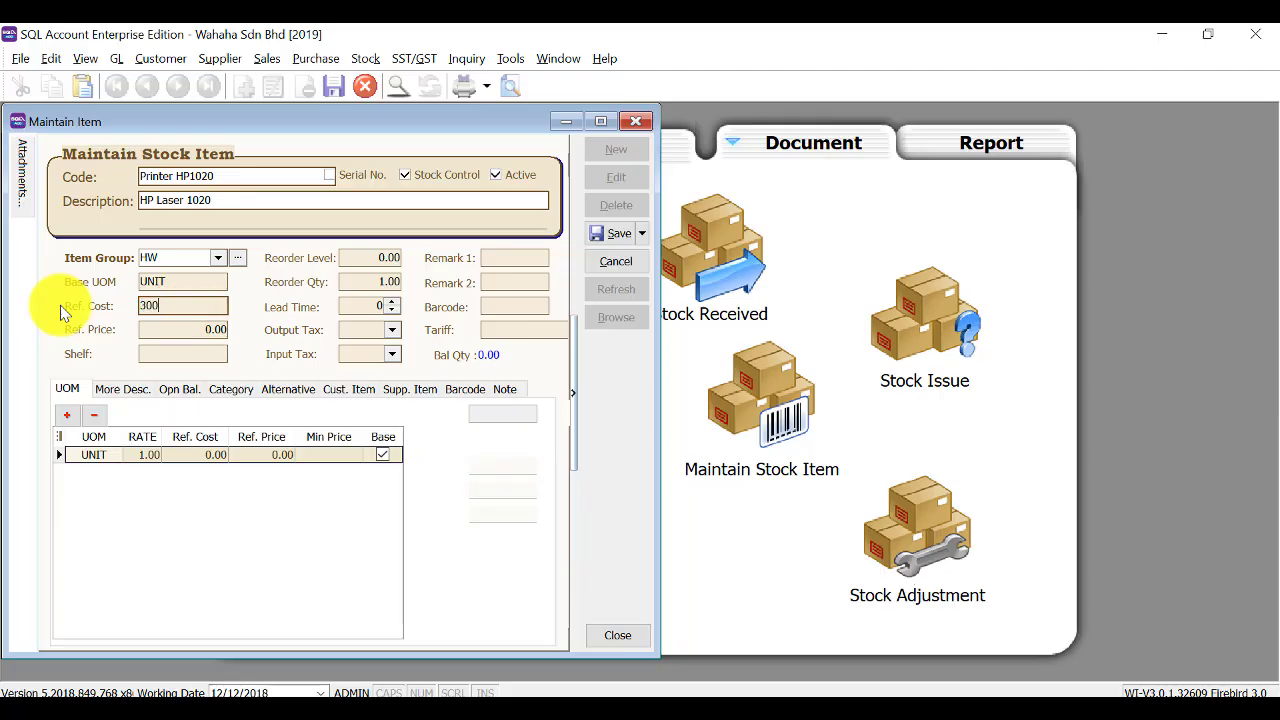
pyautogui.press('Tab')
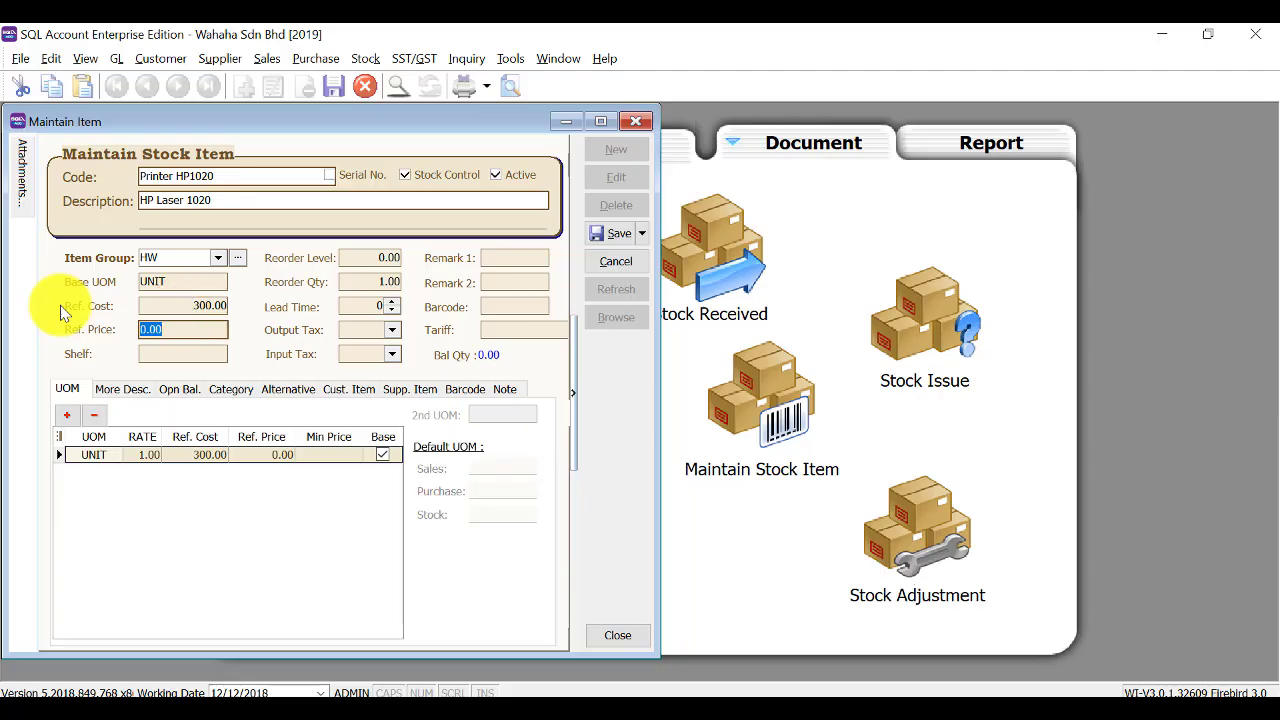
pyautogui.write('5')
pyautogui.press('Tab')
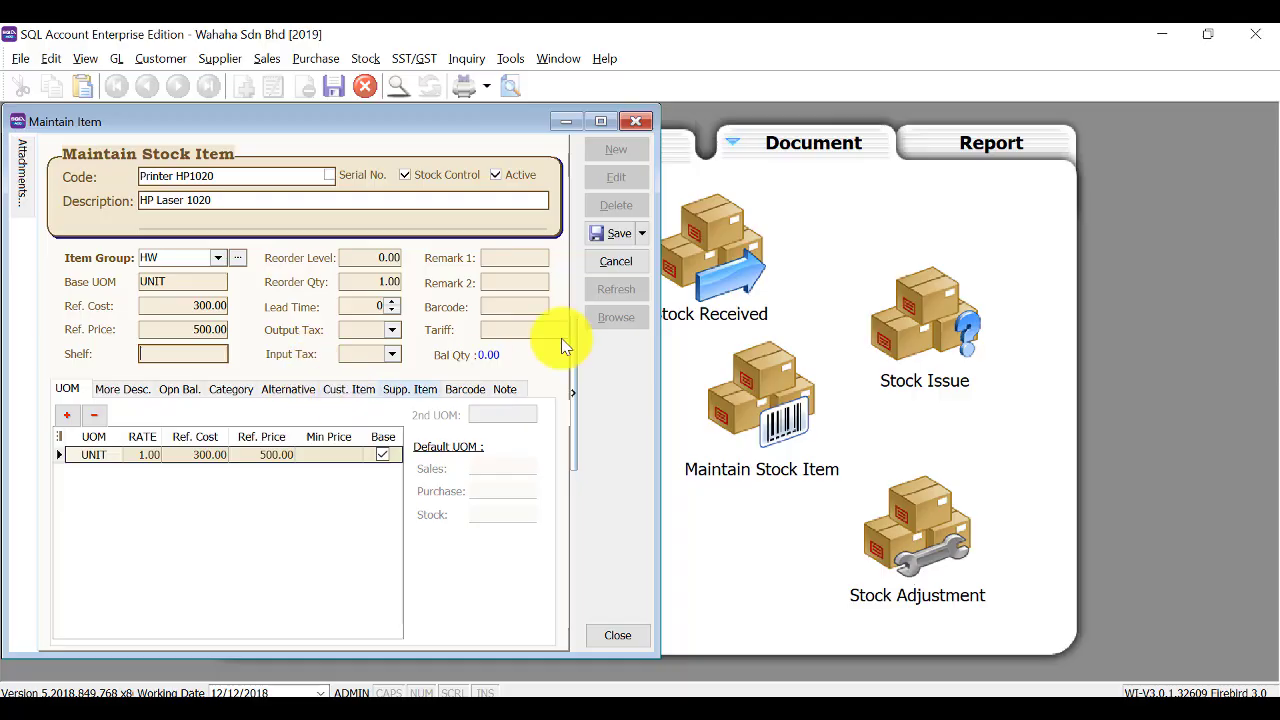
pyautogui.click(600, 235)
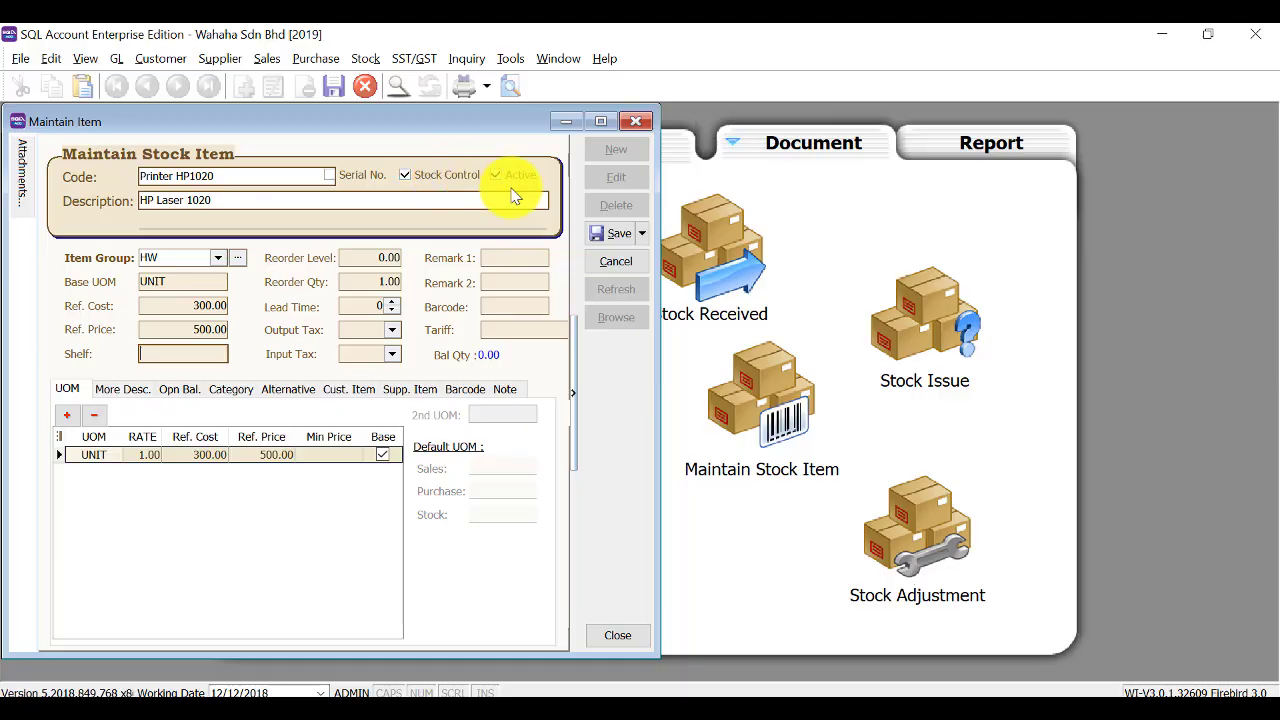
# Create stock item Lgtech Mouse 'Logitech Wireless Mouse' in group HW, cost 50.00, price 98.00.
pyautogui.click(605, 234)
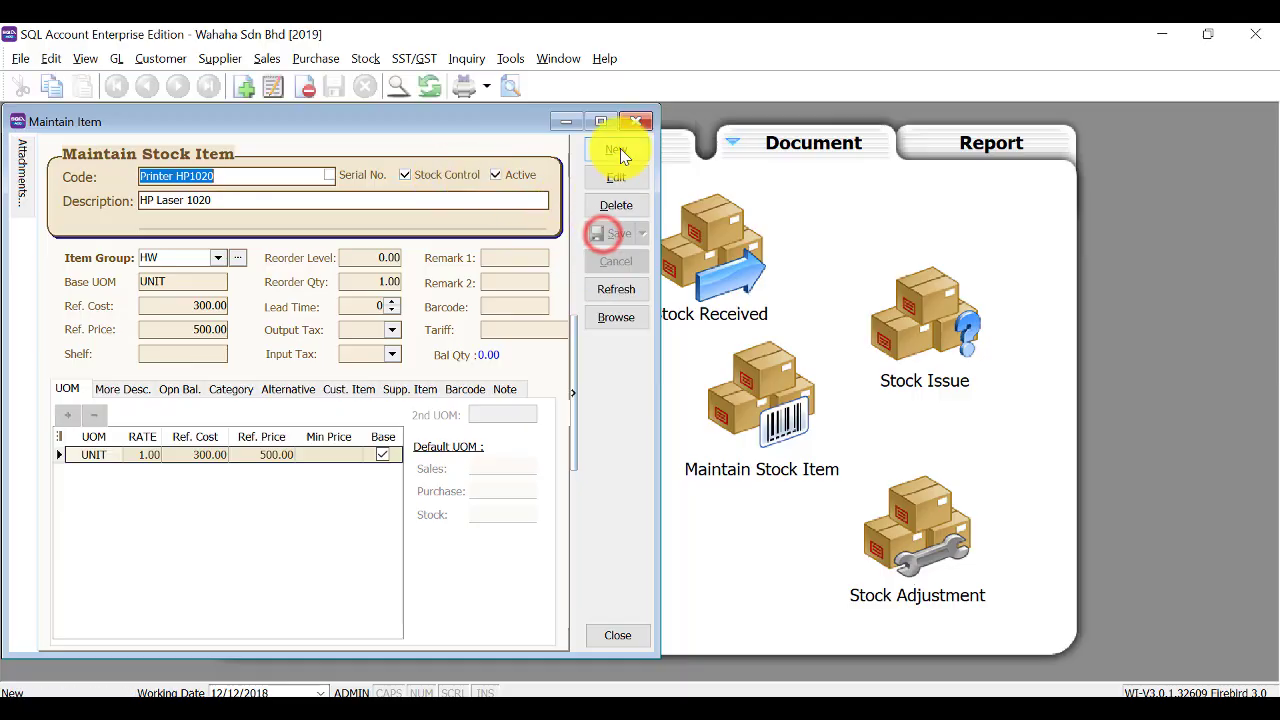
pyautogui.click(620, 148)
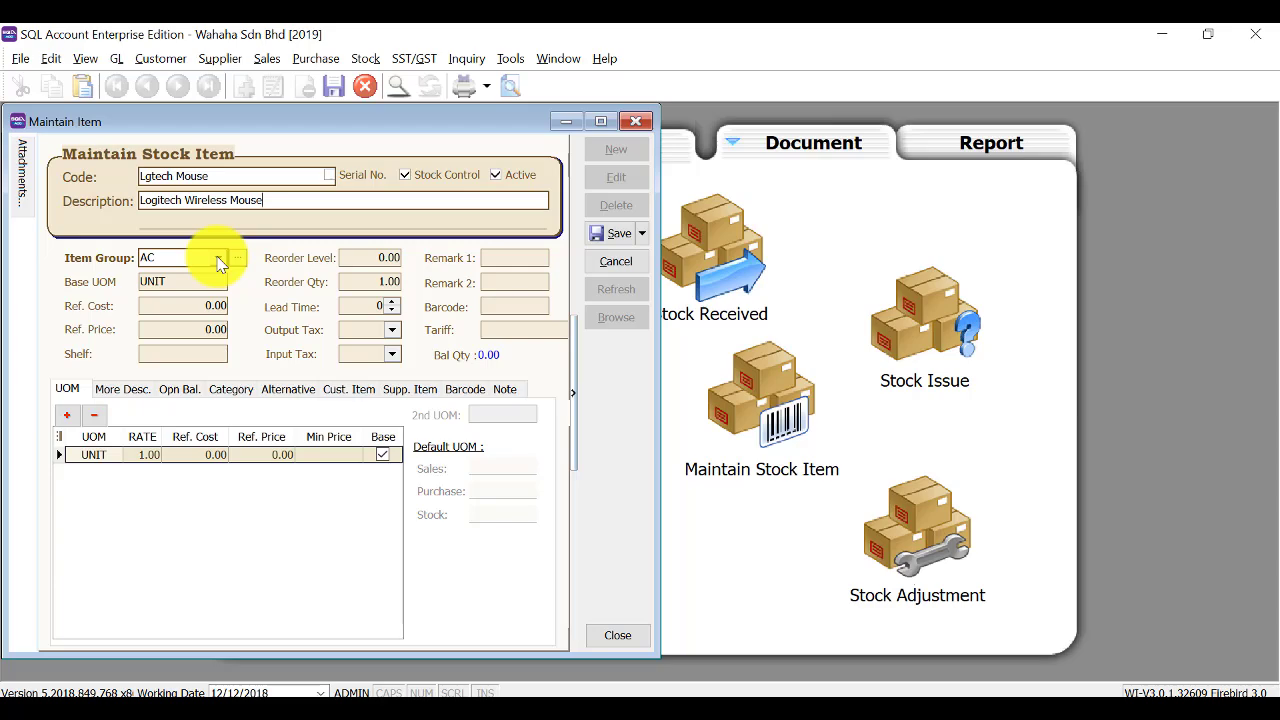
pyautogui.click(219, 258)
pyautogui.click(287, 331)
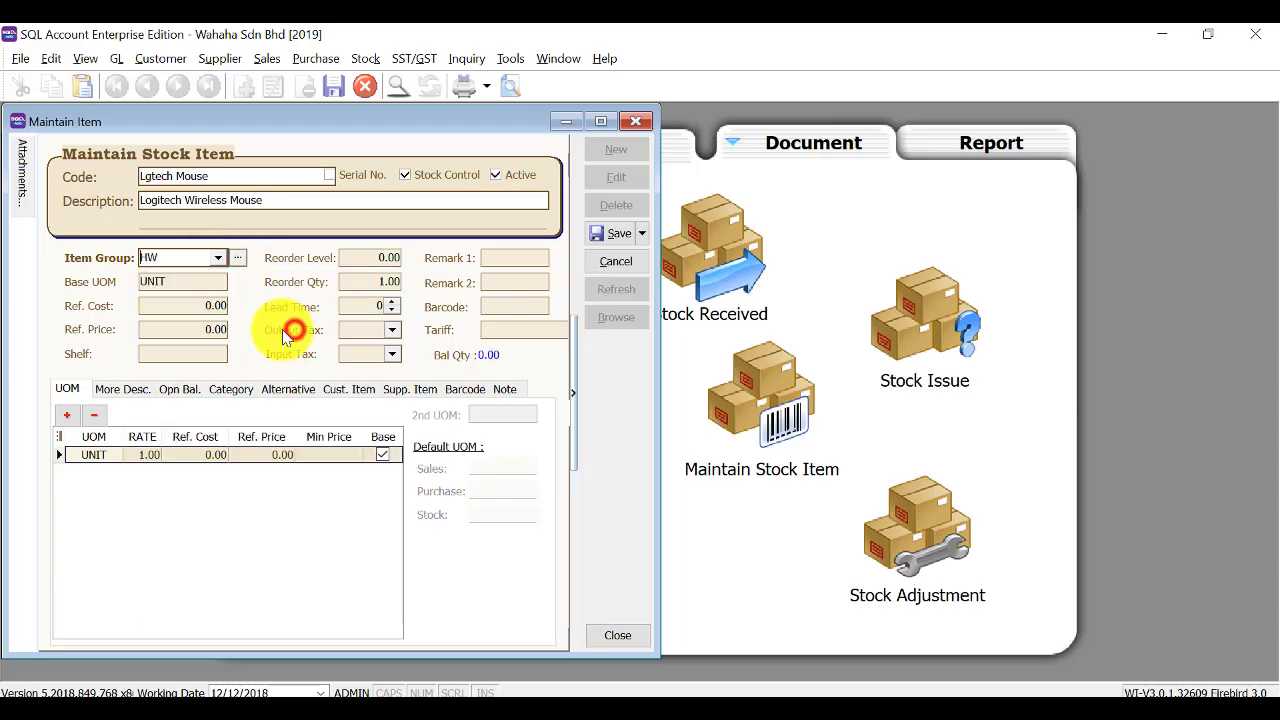
pyautogui.click(176, 304)
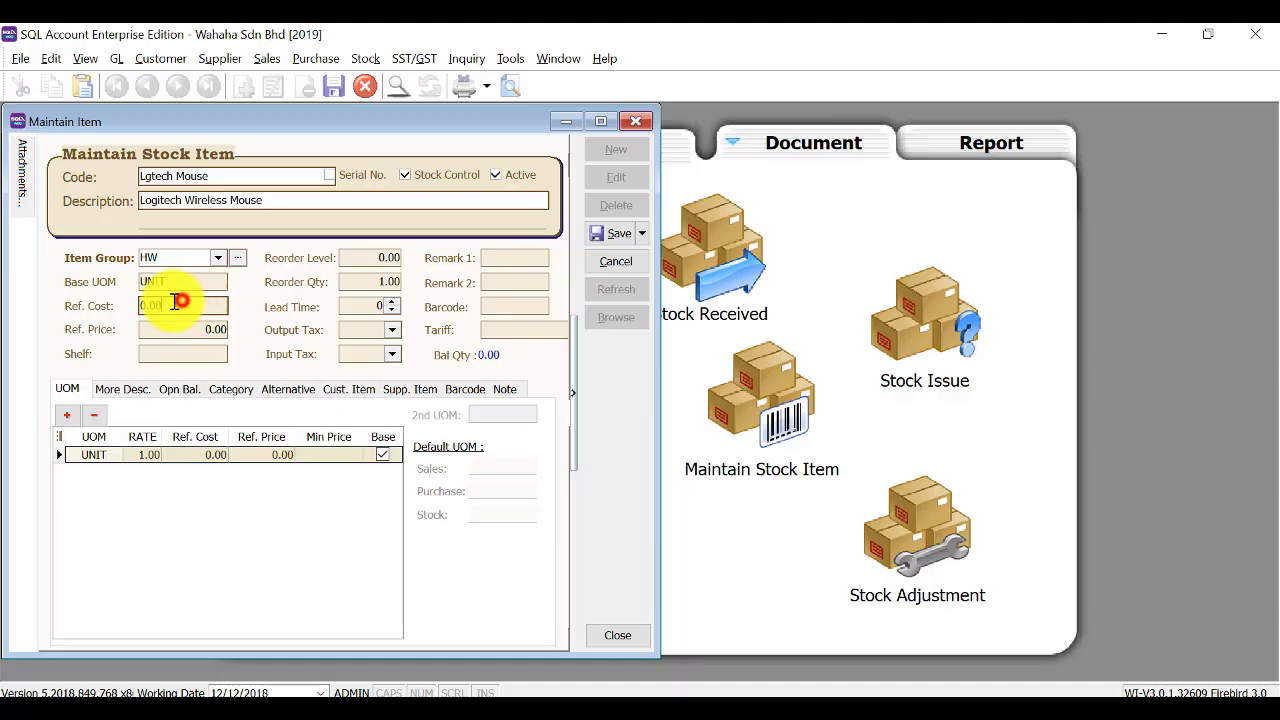
pyautogui.doubleClick(176, 304)
pyautogui.write('50')
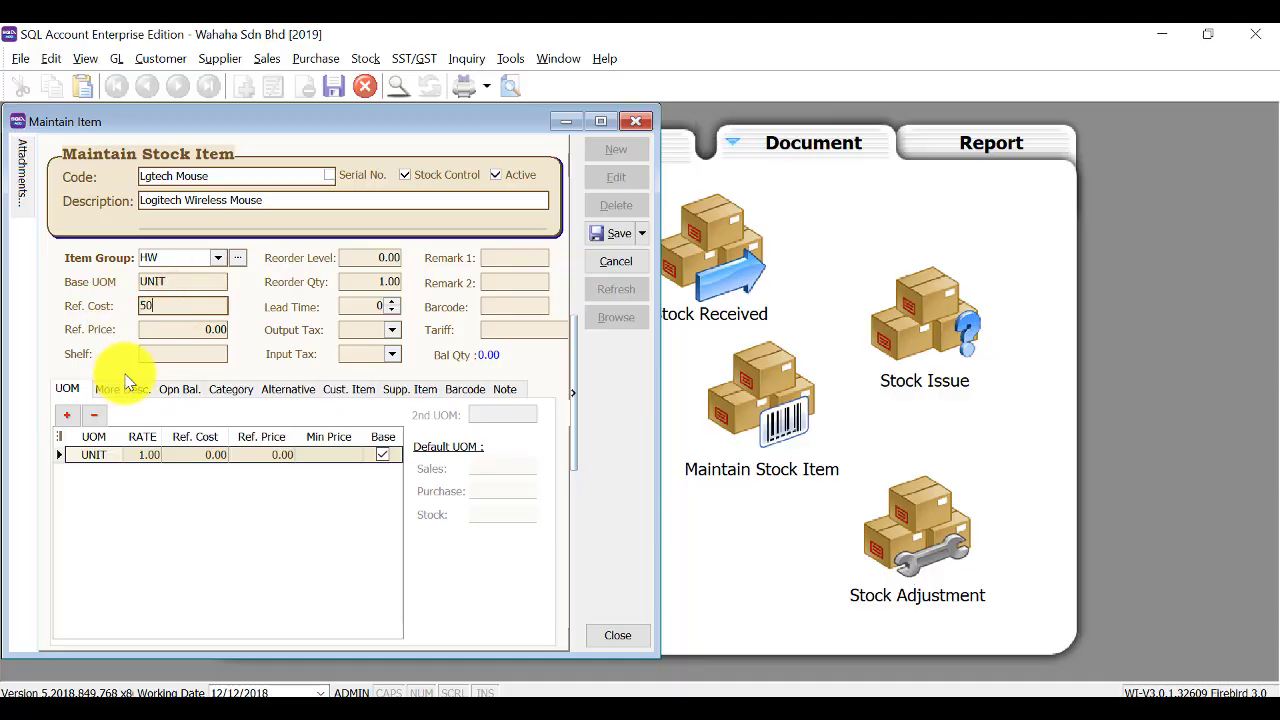
pyautogui.press('Tab')
pyautogui.write('98')
pyautogui.press('Tab')
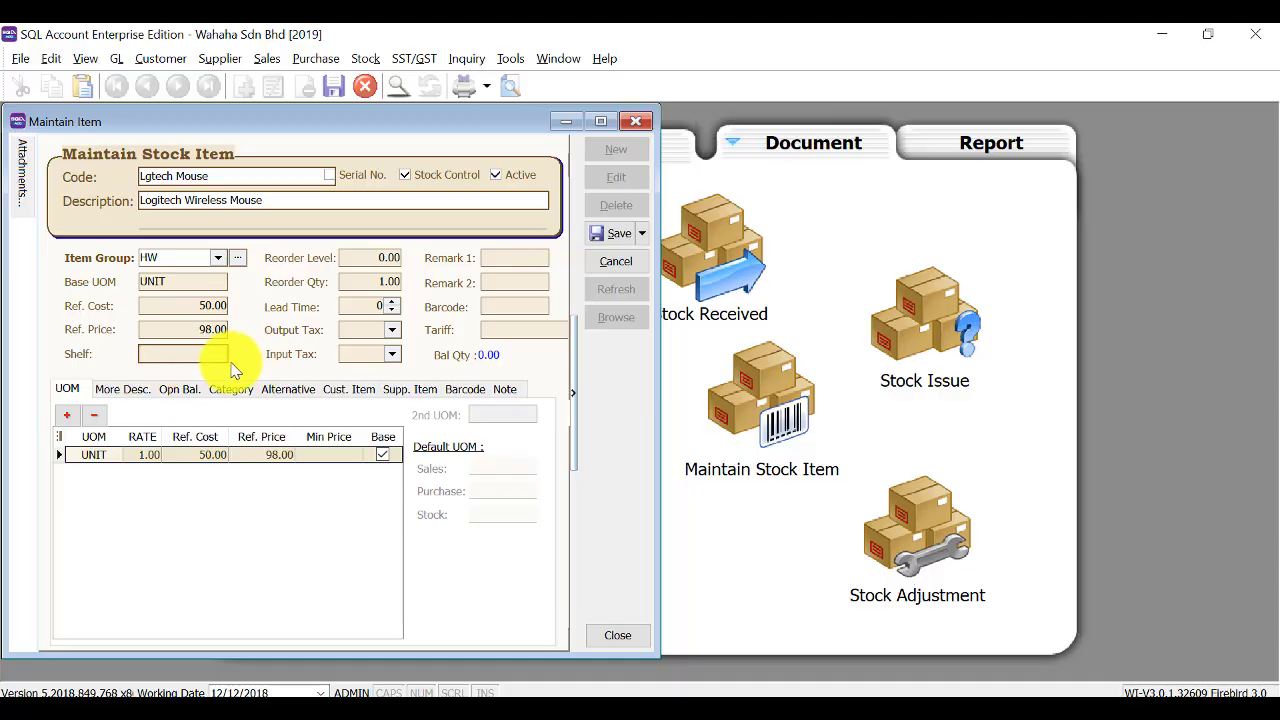
pyautogui.click(612, 238)
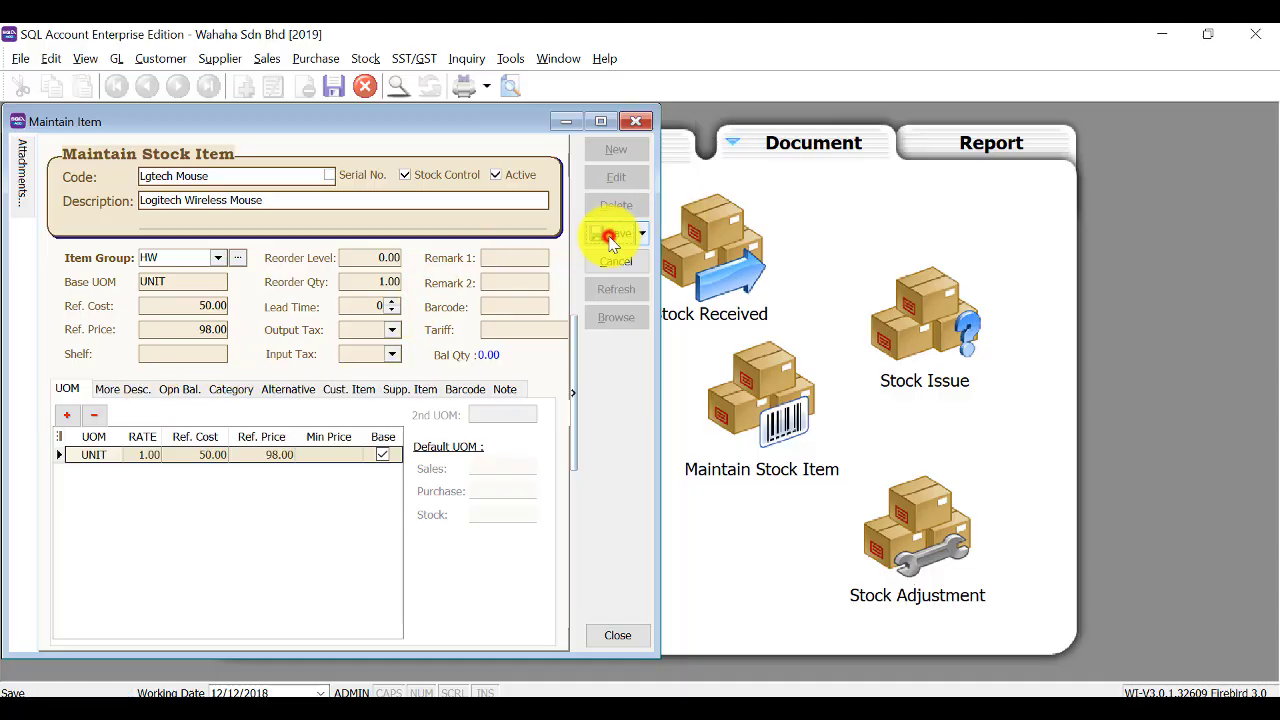
# Start the Onsite Charges item in group Others with base unit 'time'.
pyautogui.click(614, 149)
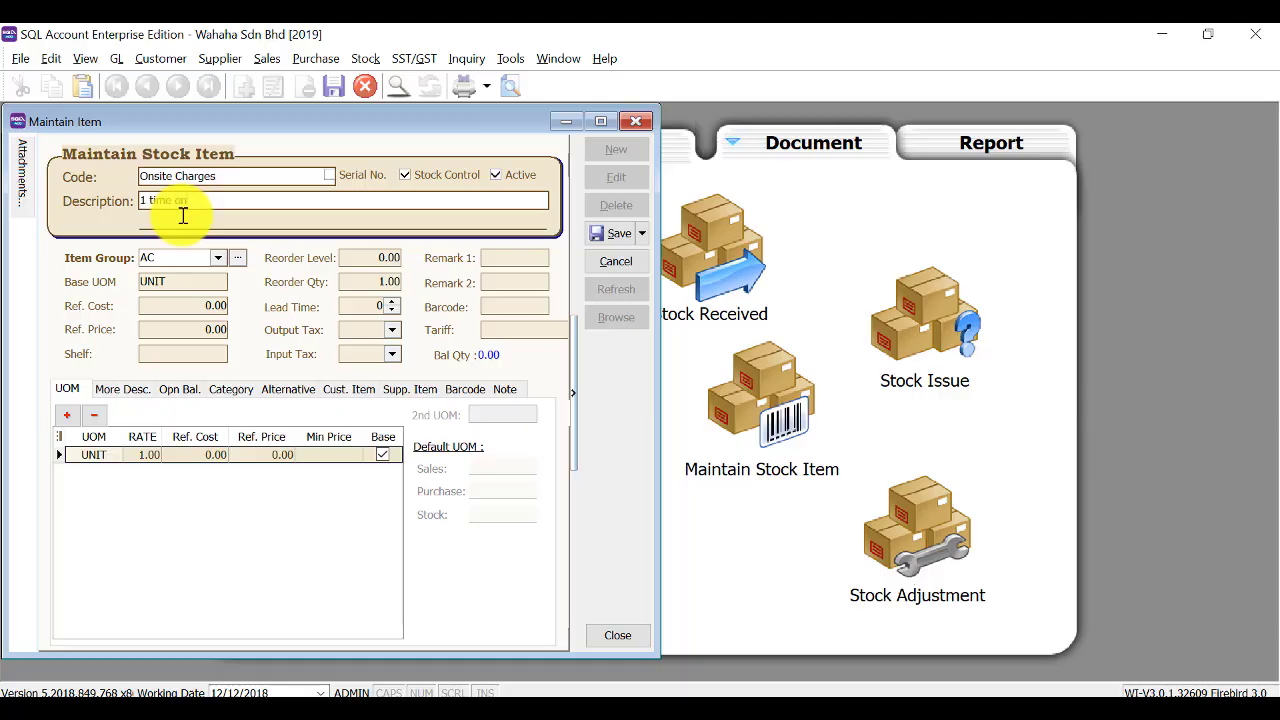
pyautogui.write('Charges')
pyautogui.click(217, 257)
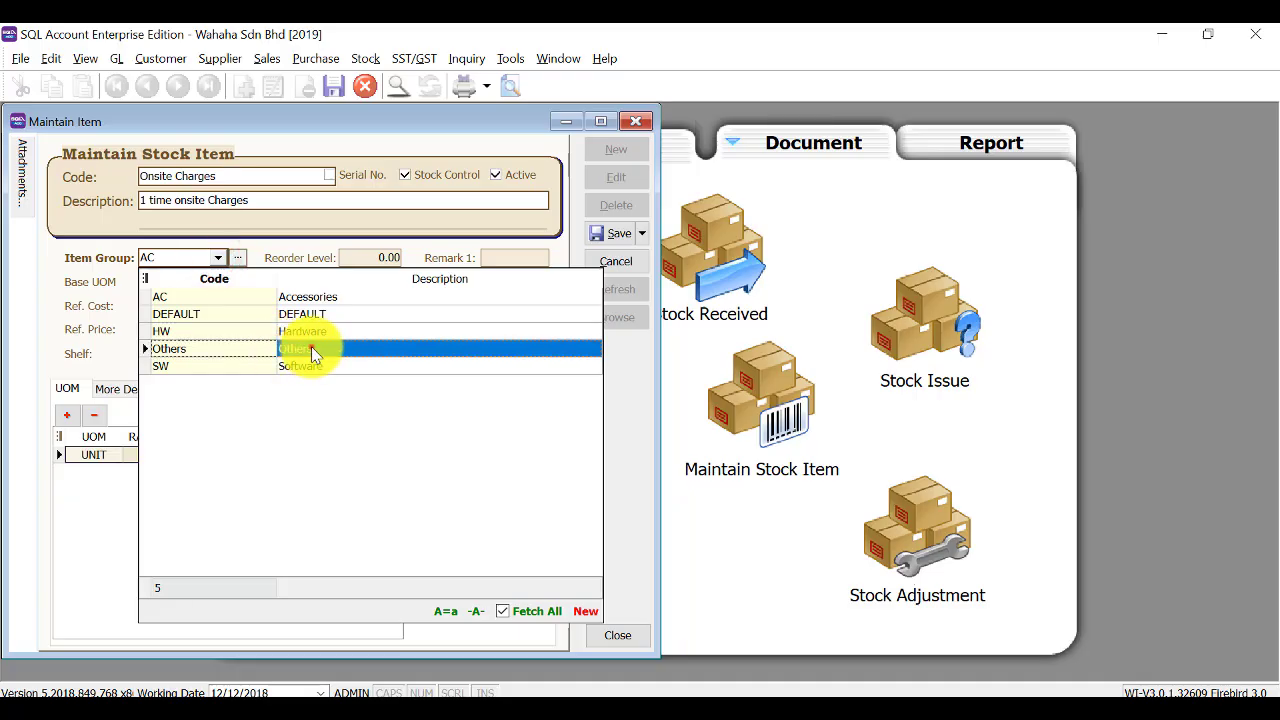
pyautogui.click(311, 348)
pyautogui.moveTo(184, 281); pyautogui.dragTo(114, 281)
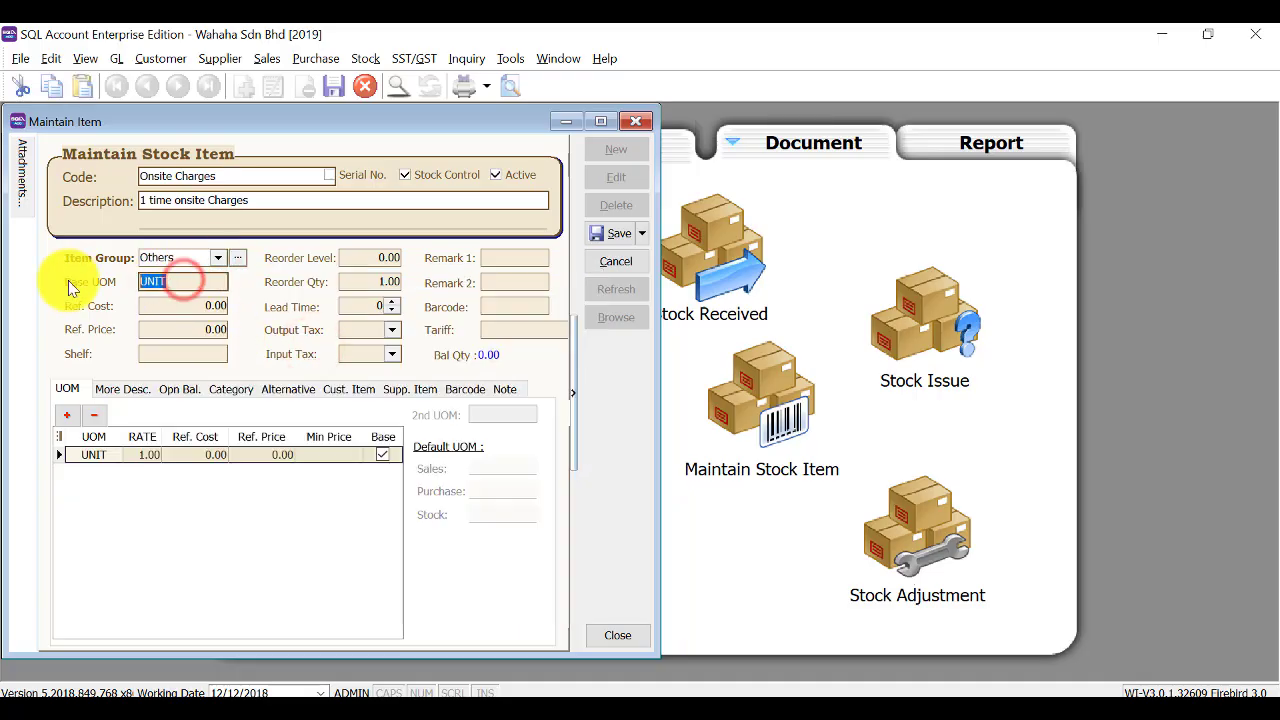
pyautogui.write('time')
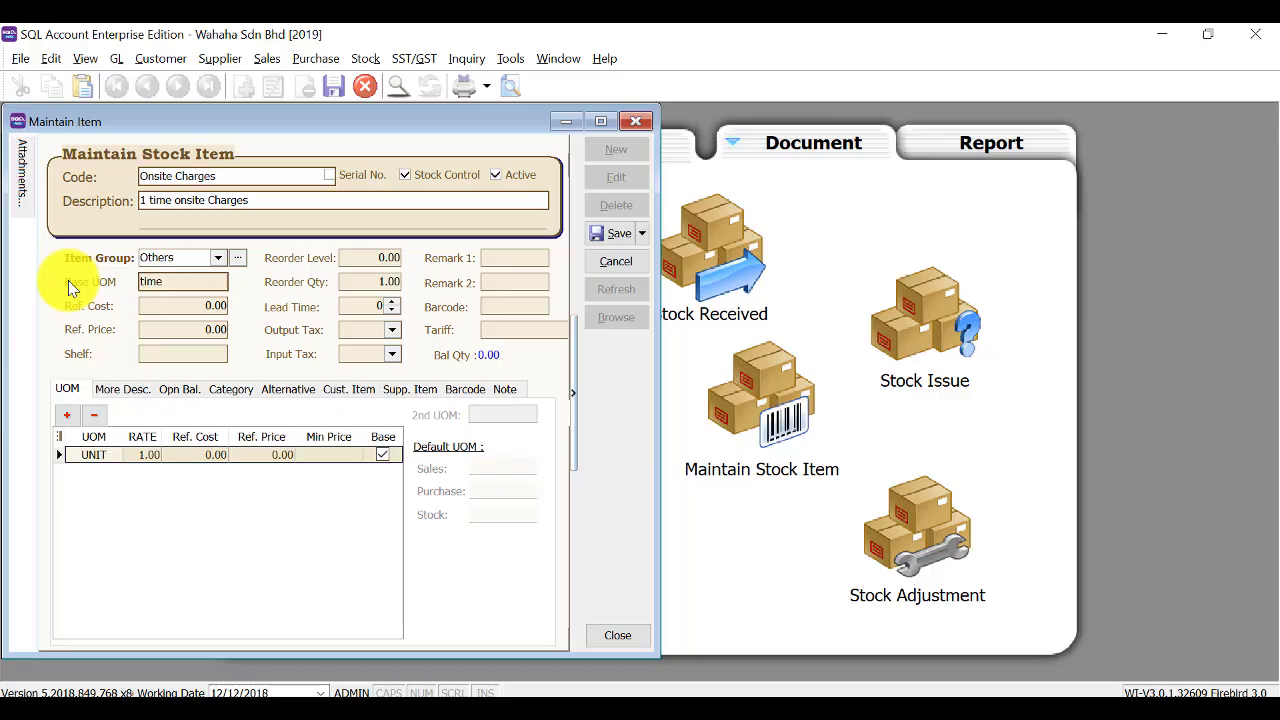
# Set reference cost 100.00 and price 350.00, untick Stock Control, and save the item.
pyautogui.click(157, 321)
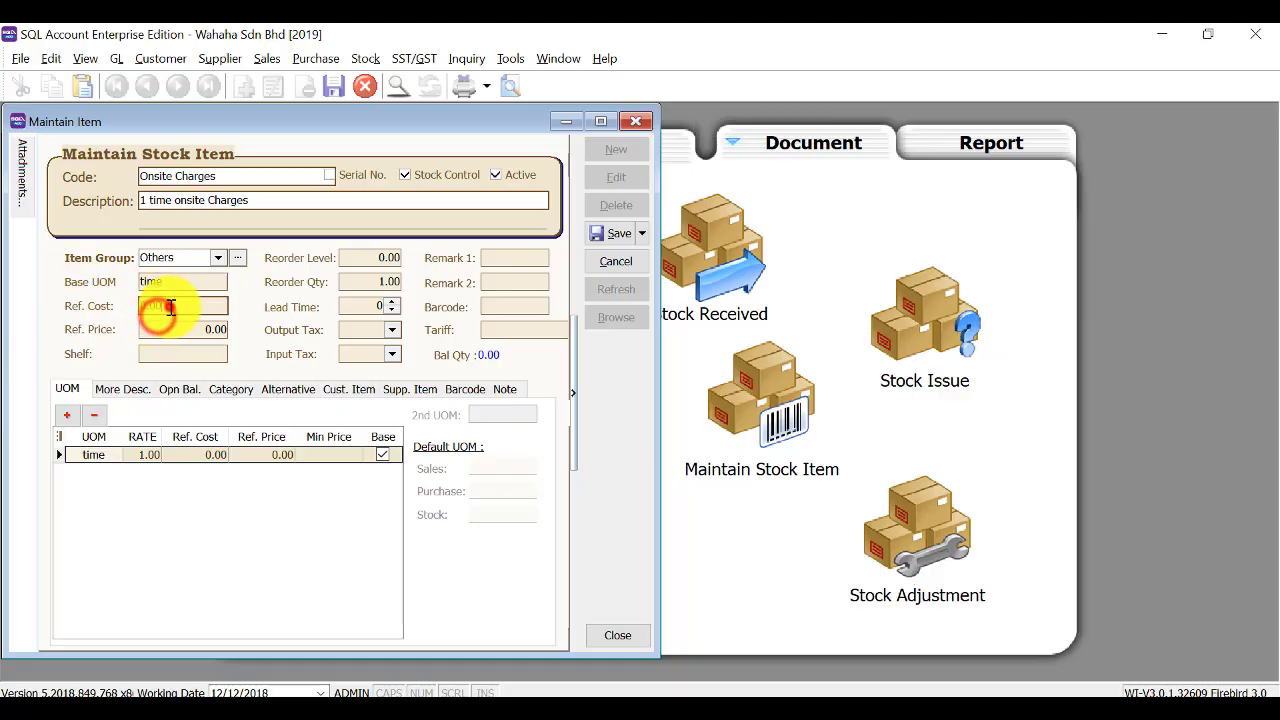
pyautogui.click(138, 308)
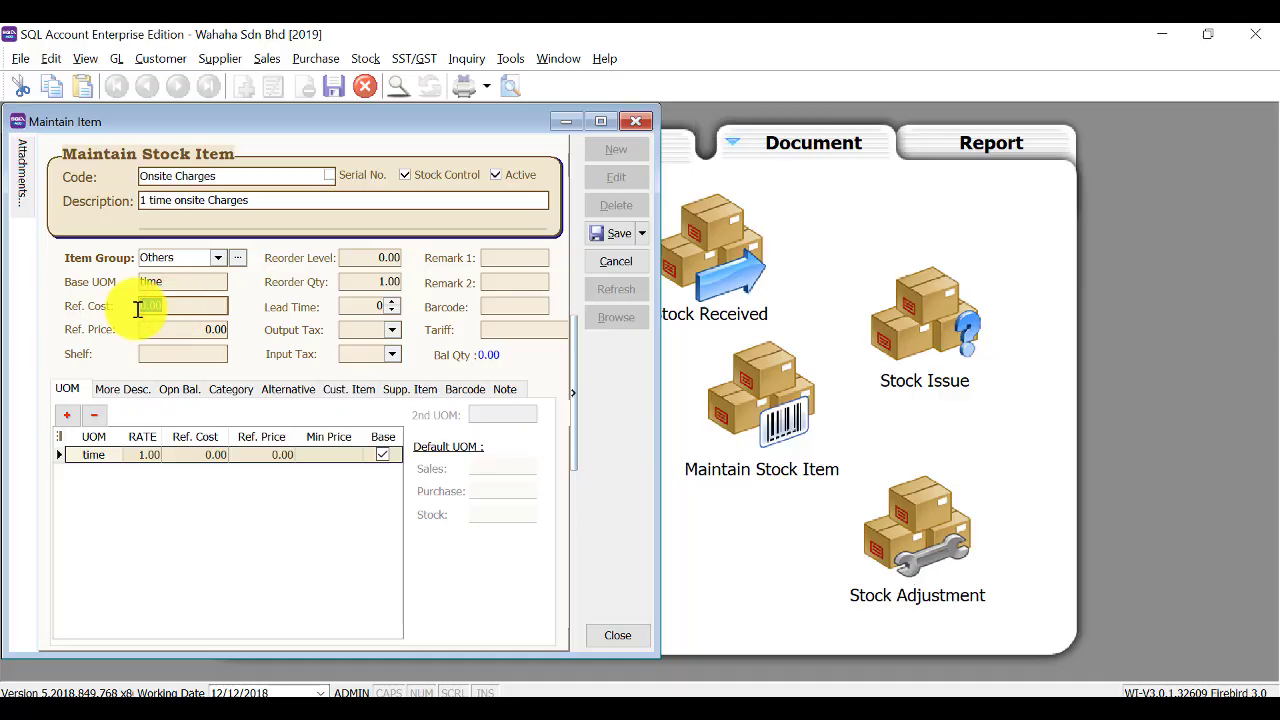
pyautogui.write('10')
pyautogui.press('Tab')
pyautogui.write('350')
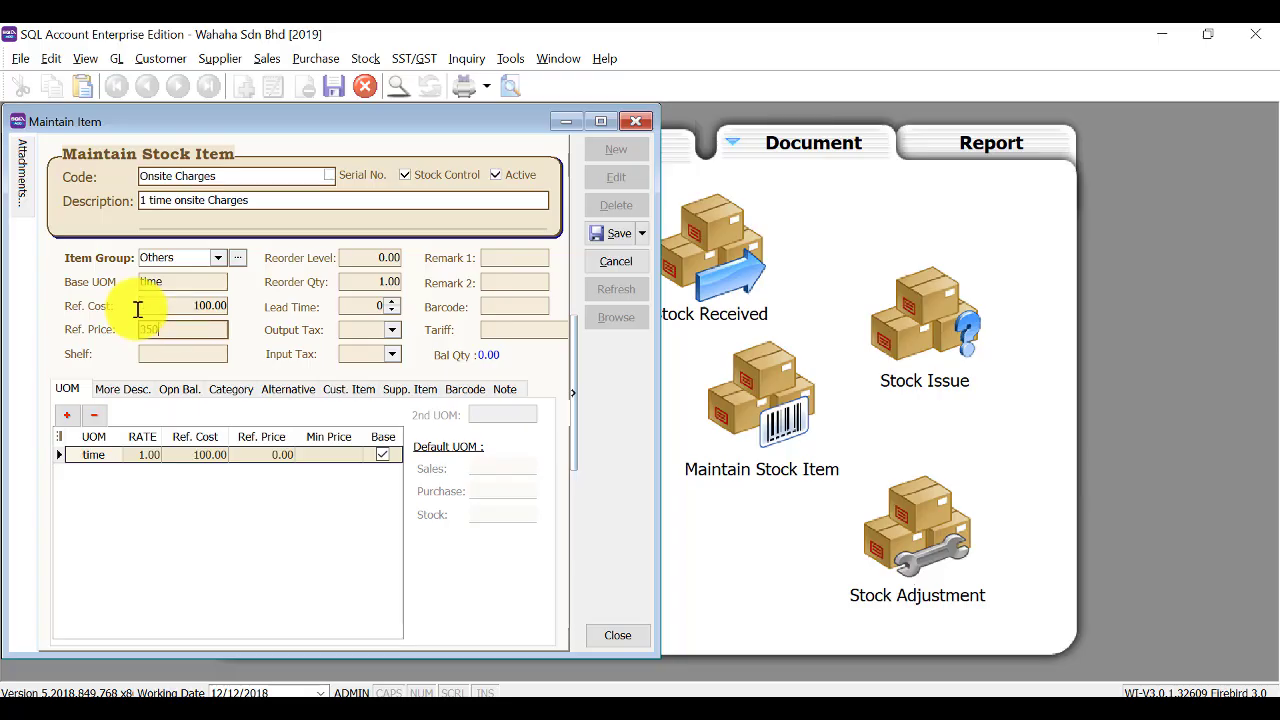
pyautogui.press('Tab')
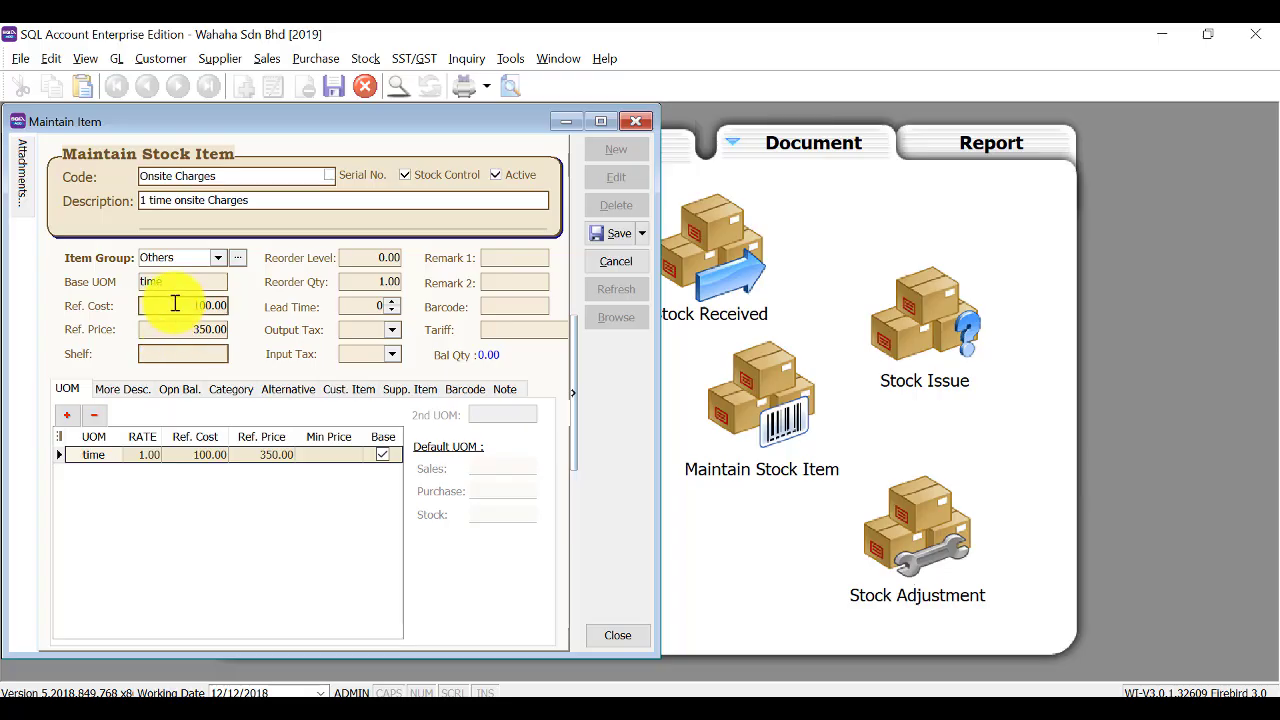
pyautogui.click(175, 303)
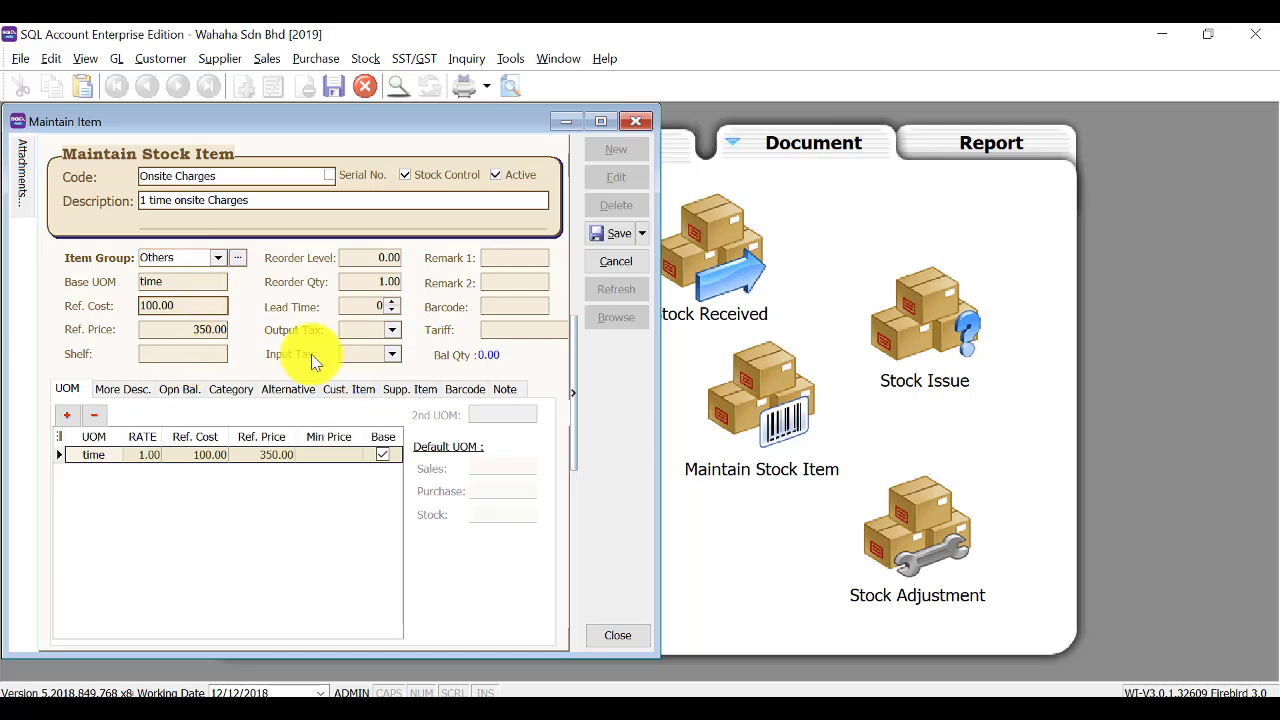
pyautogui.click(410, 178)
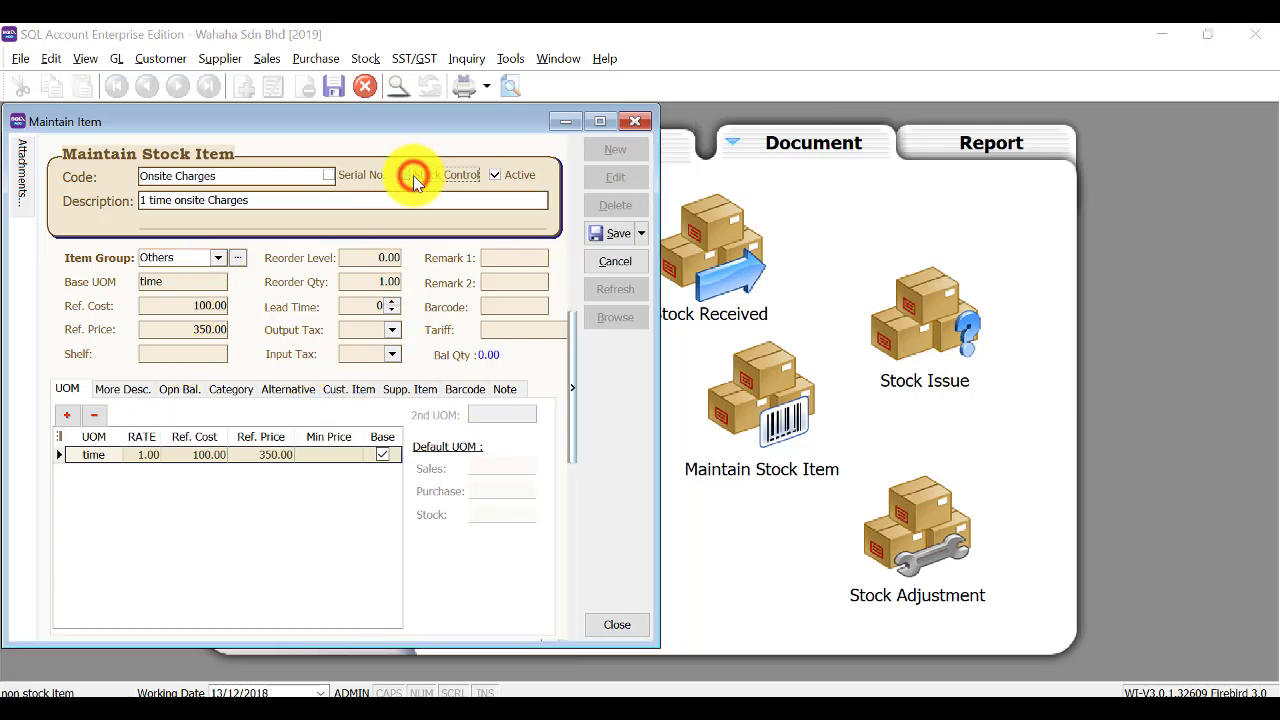
pyautogui.click(617, 234)
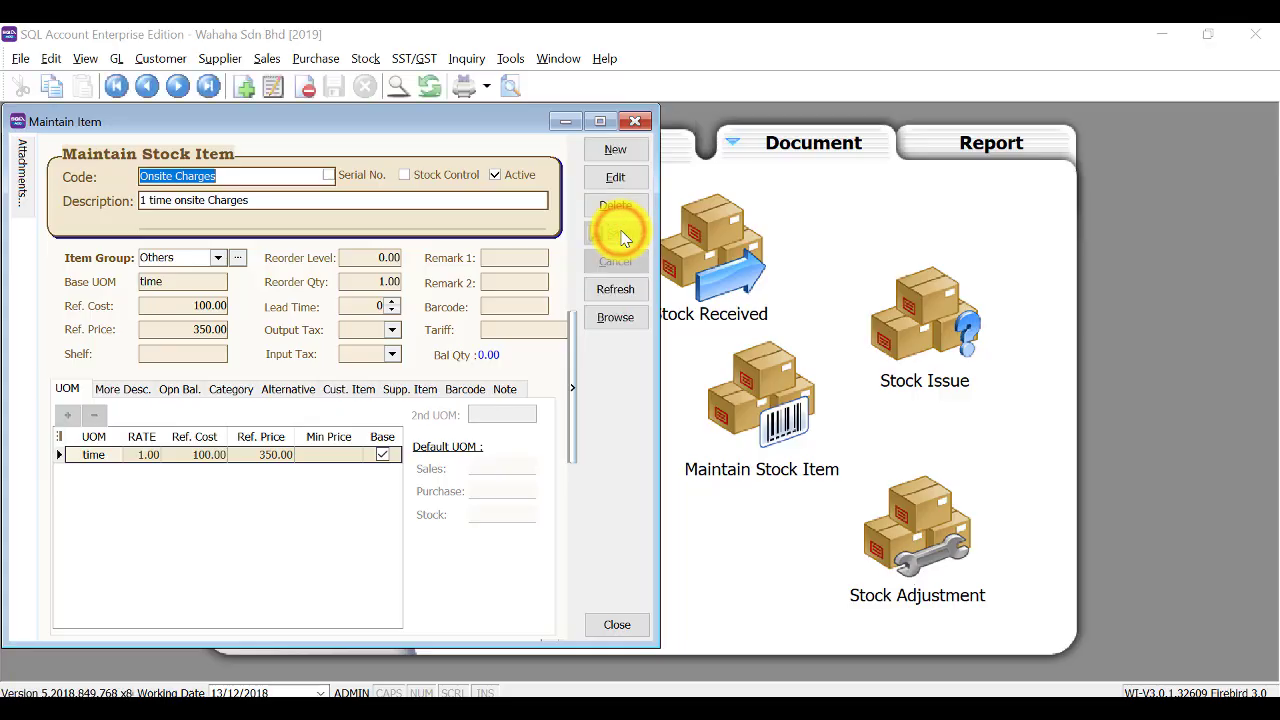
# Open Lgtech Mouse from the stock item list for editing.
pyautogui.click(615, 317)
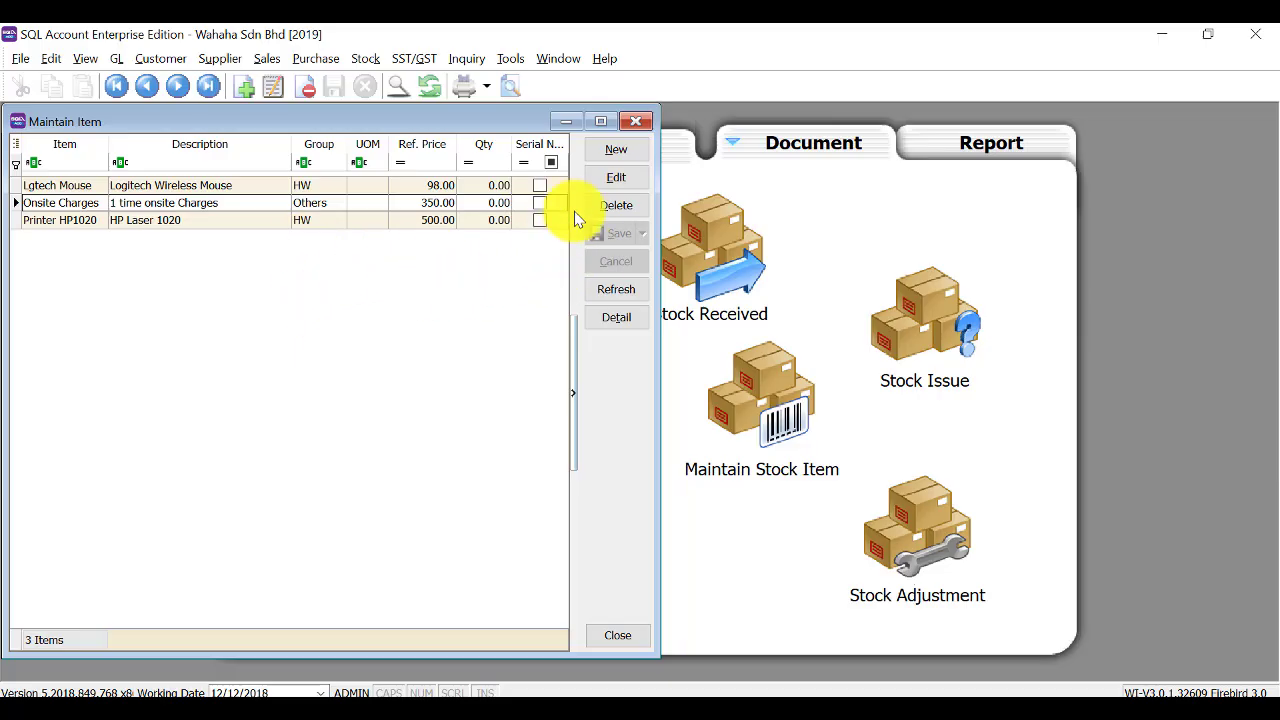
pyautogui.doubleClick(58, 190)
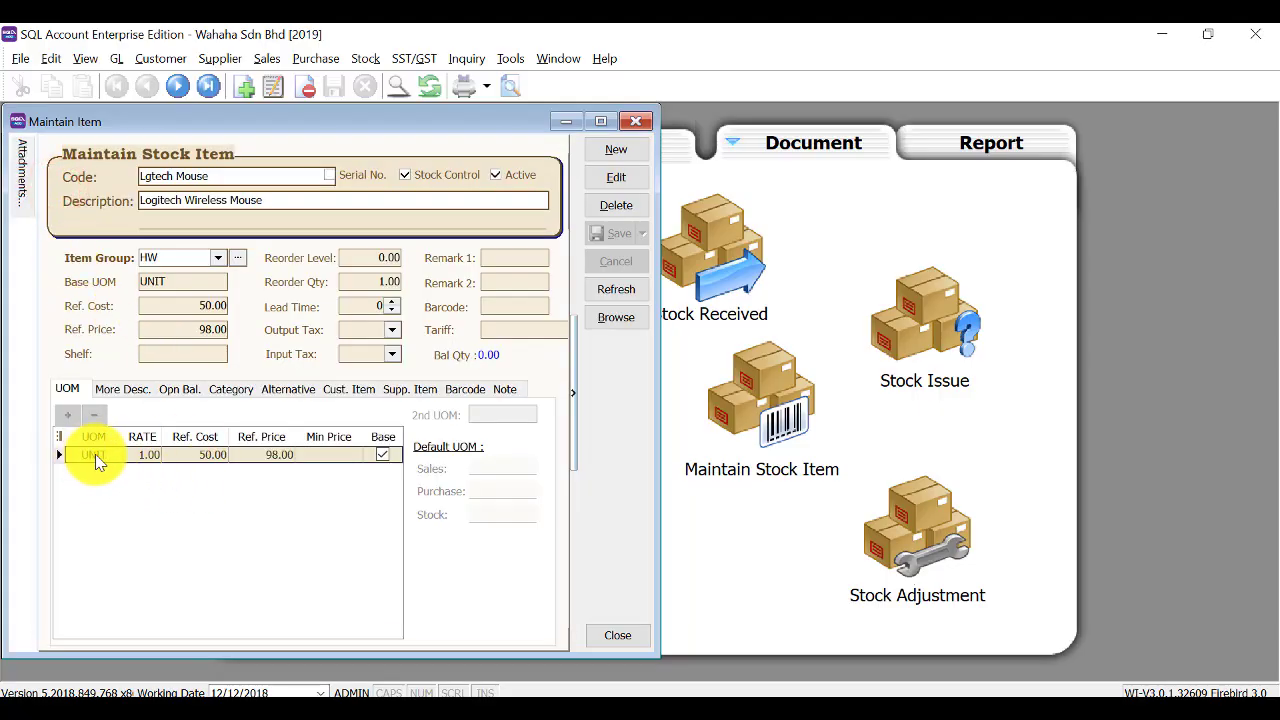
pyautogui.click(620, 178)
pyautogui.click(622, 180)
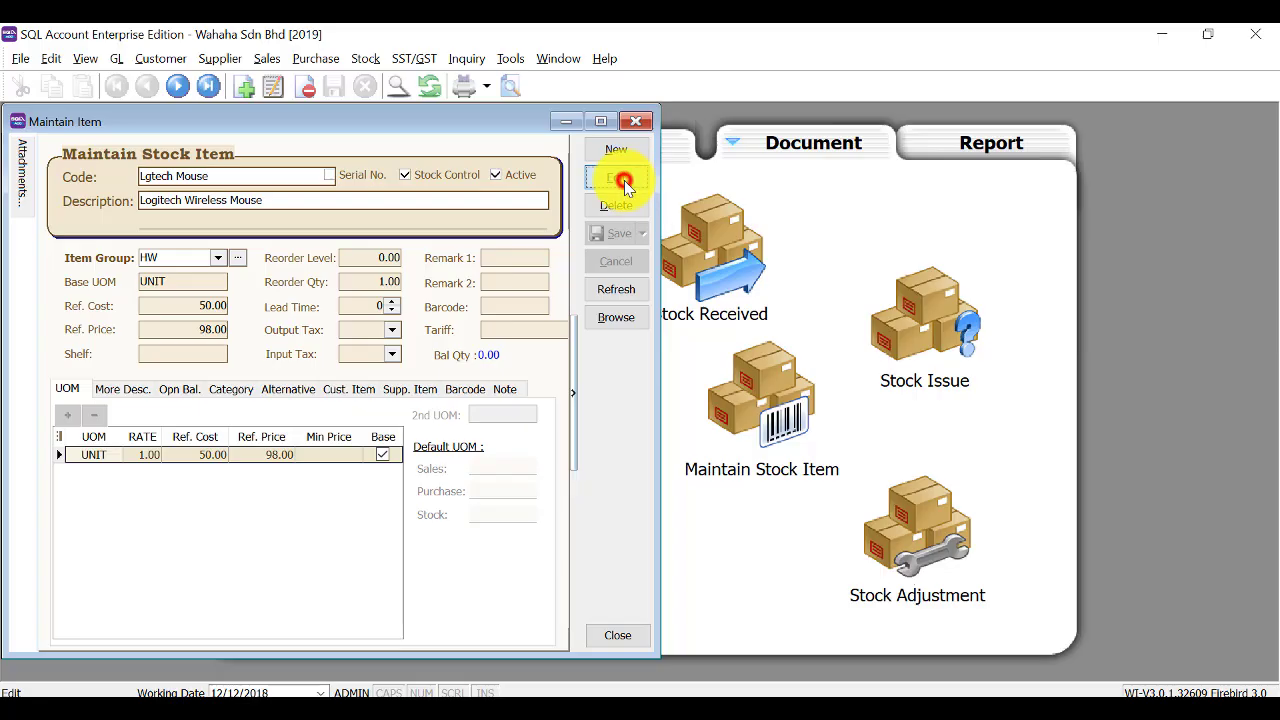
# Add a CTN unit with rate 12, cost 500.00, price 1,050.00, save, and select Printer HP1020.
pyautogui.click(64, 418)
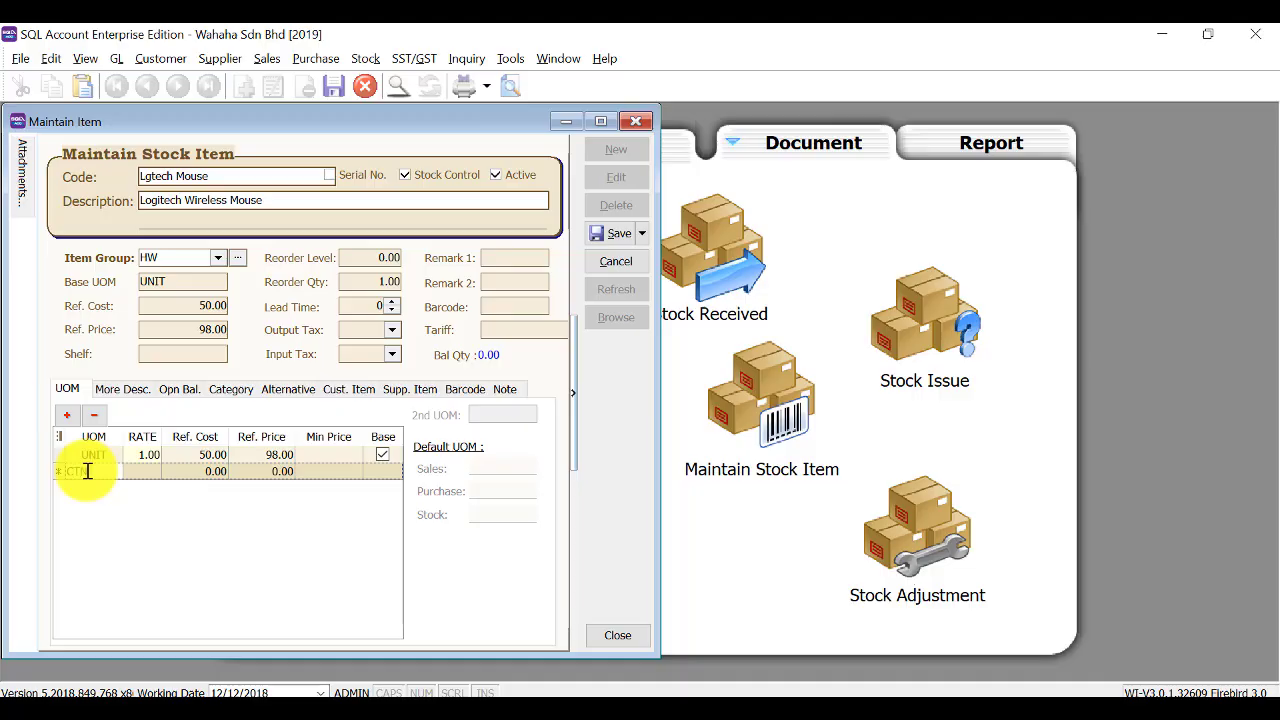
pyautogui.press('Tab')
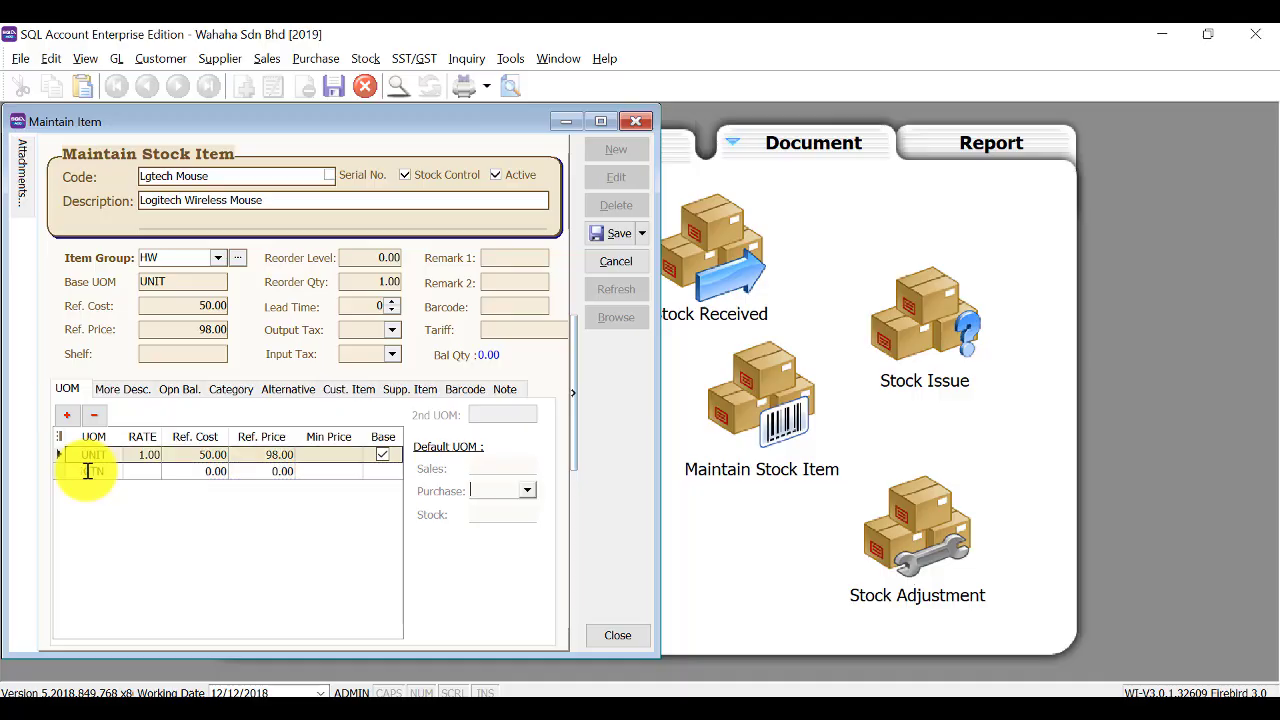
pyautogui.click(135, 471)
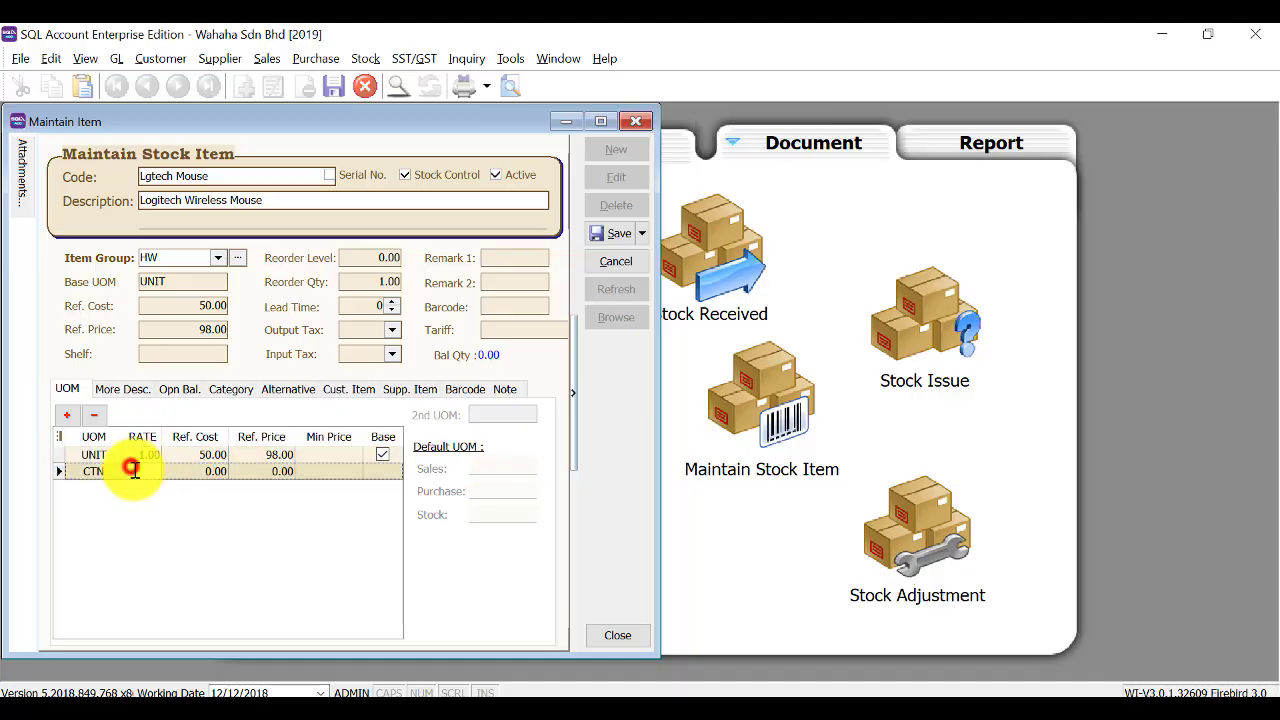
pyautogui.write('12')
pyautogui.click(172, 474)
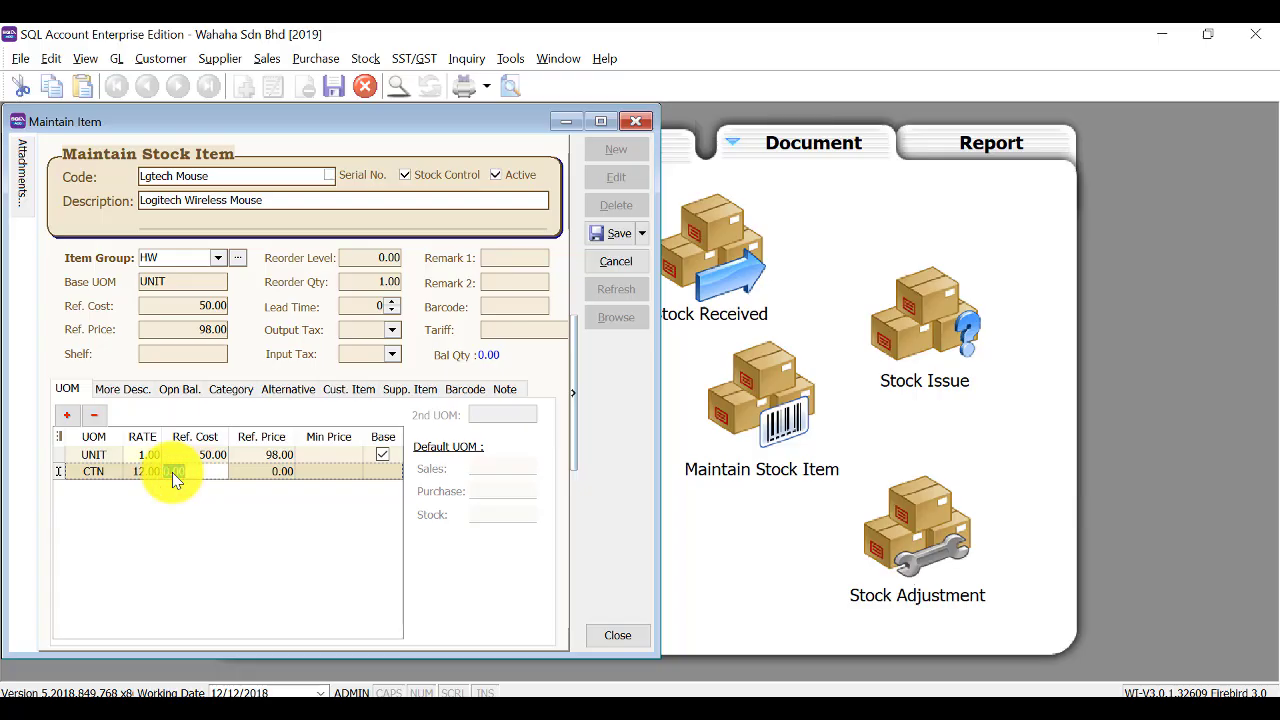
pyautogui.write('500')
pyautogui.press('Up')
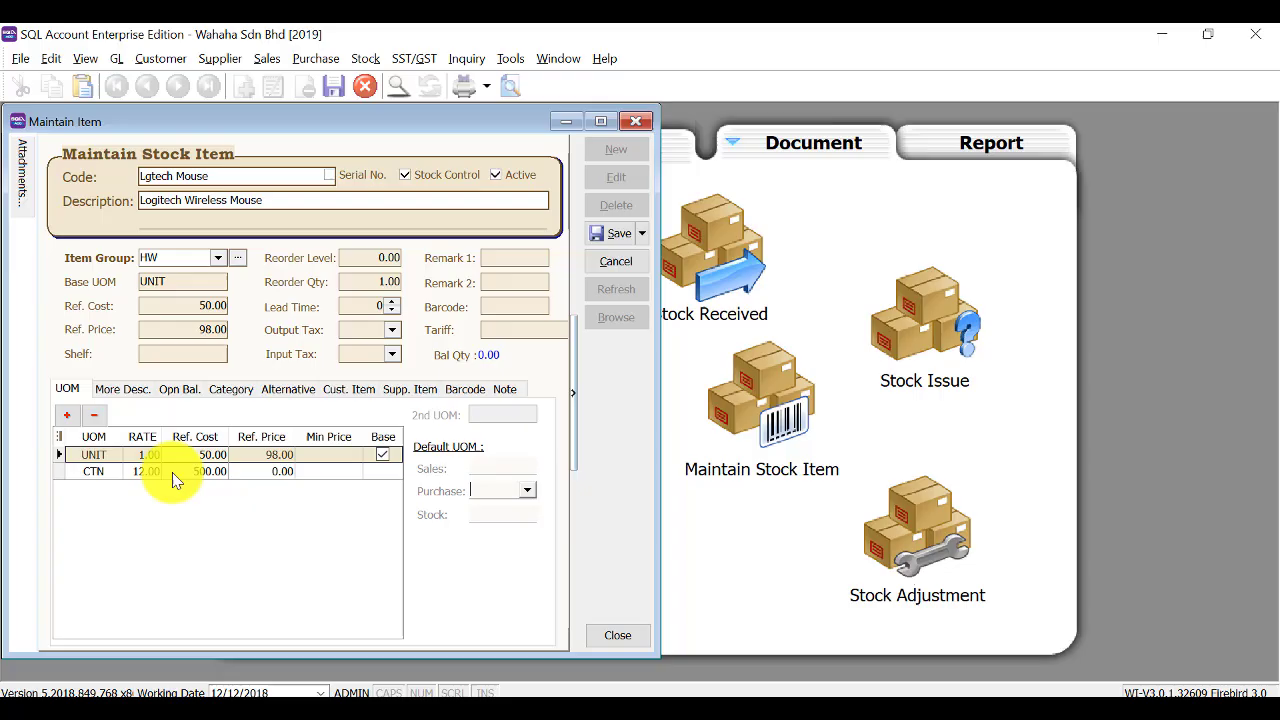
pyautogui.click(248, 474)
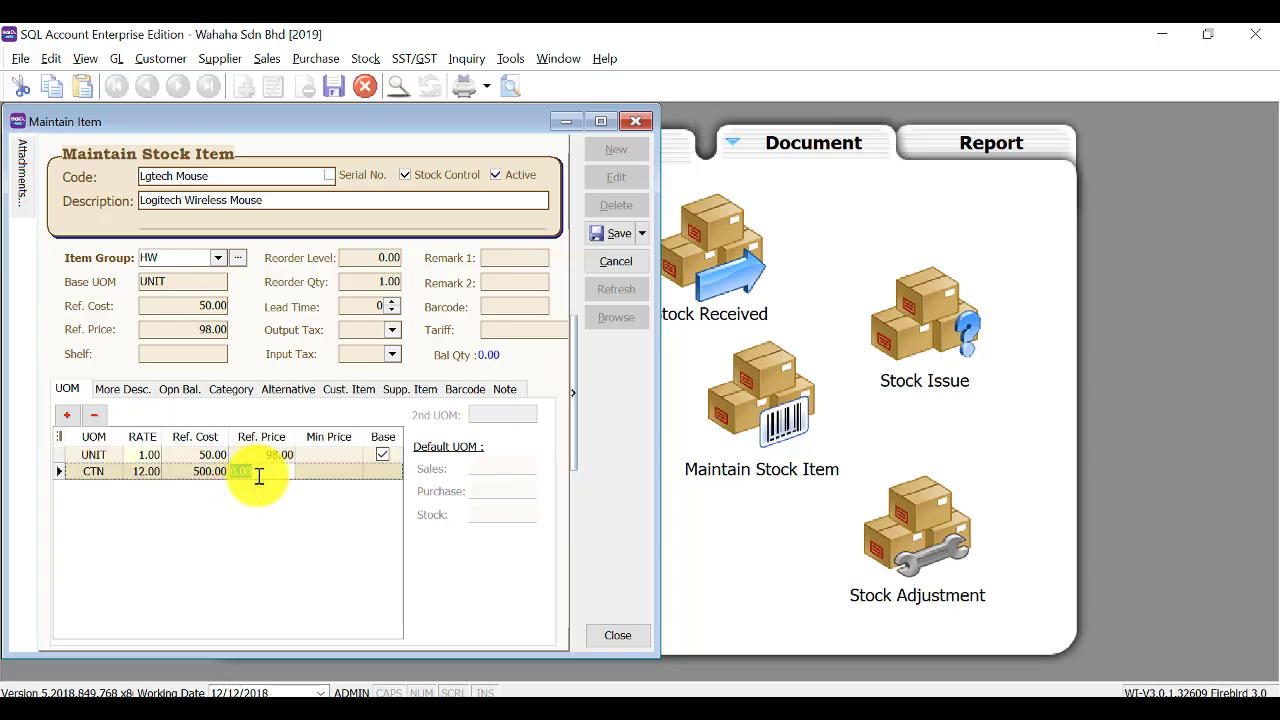
pyautogui.write('105')
pyautogui.click(372, 515)
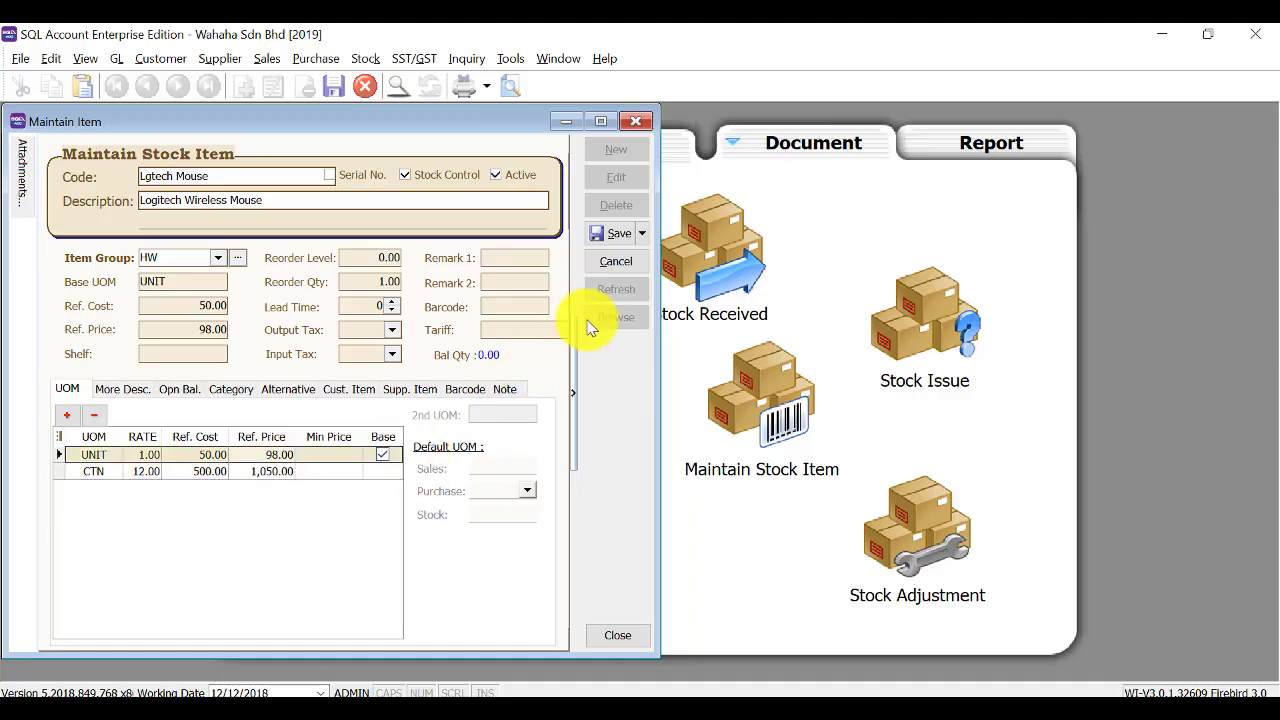
pyautogui.click(619, 233)
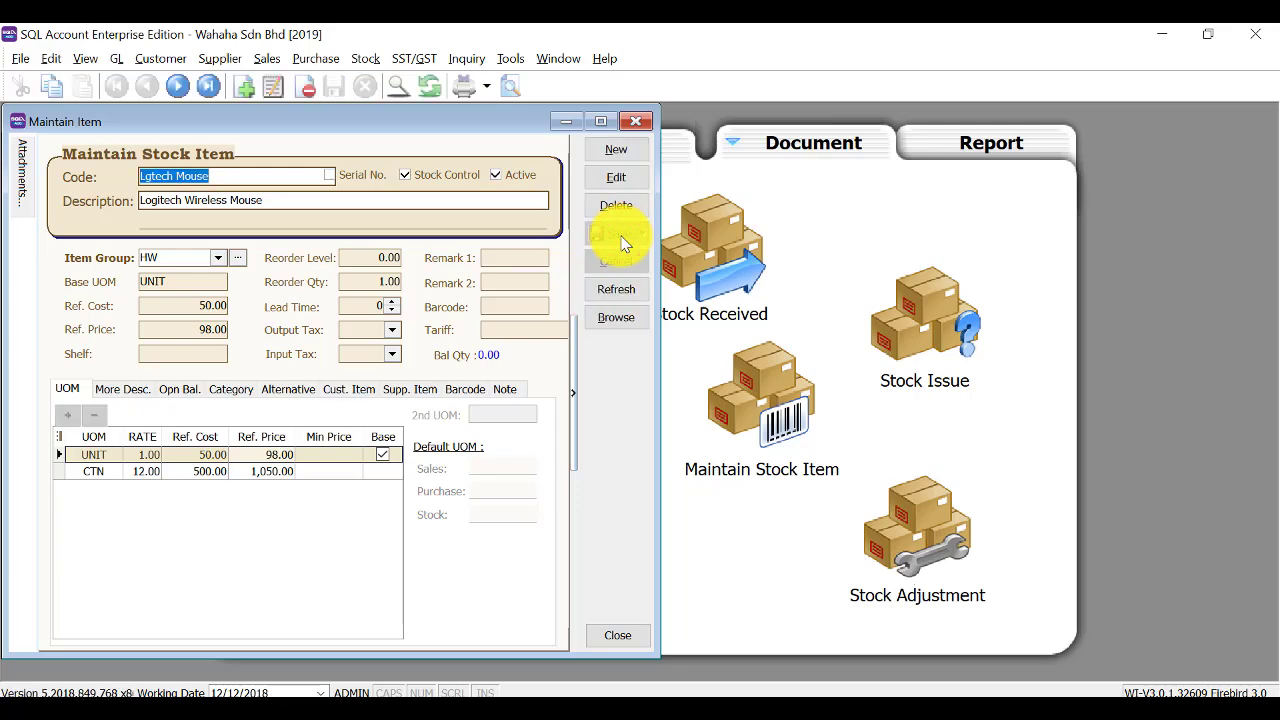
pyautogui.click(617, 319)
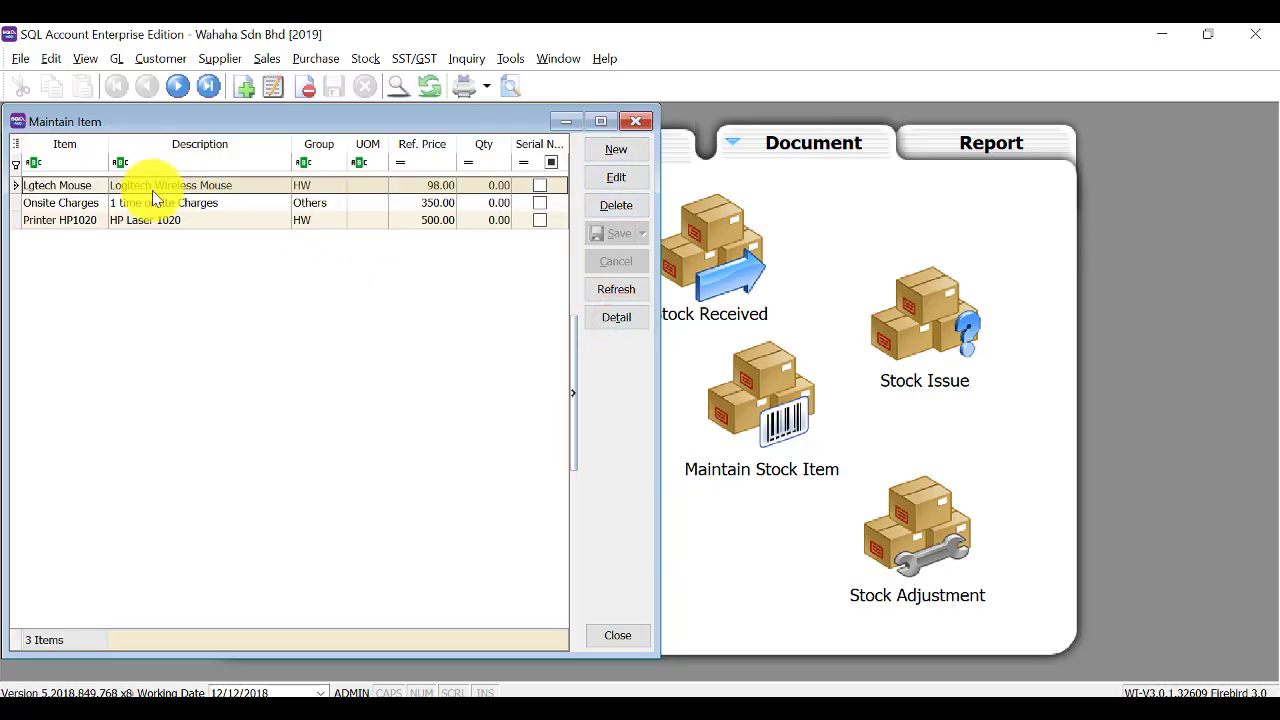
pyautogui.click(126, 225)
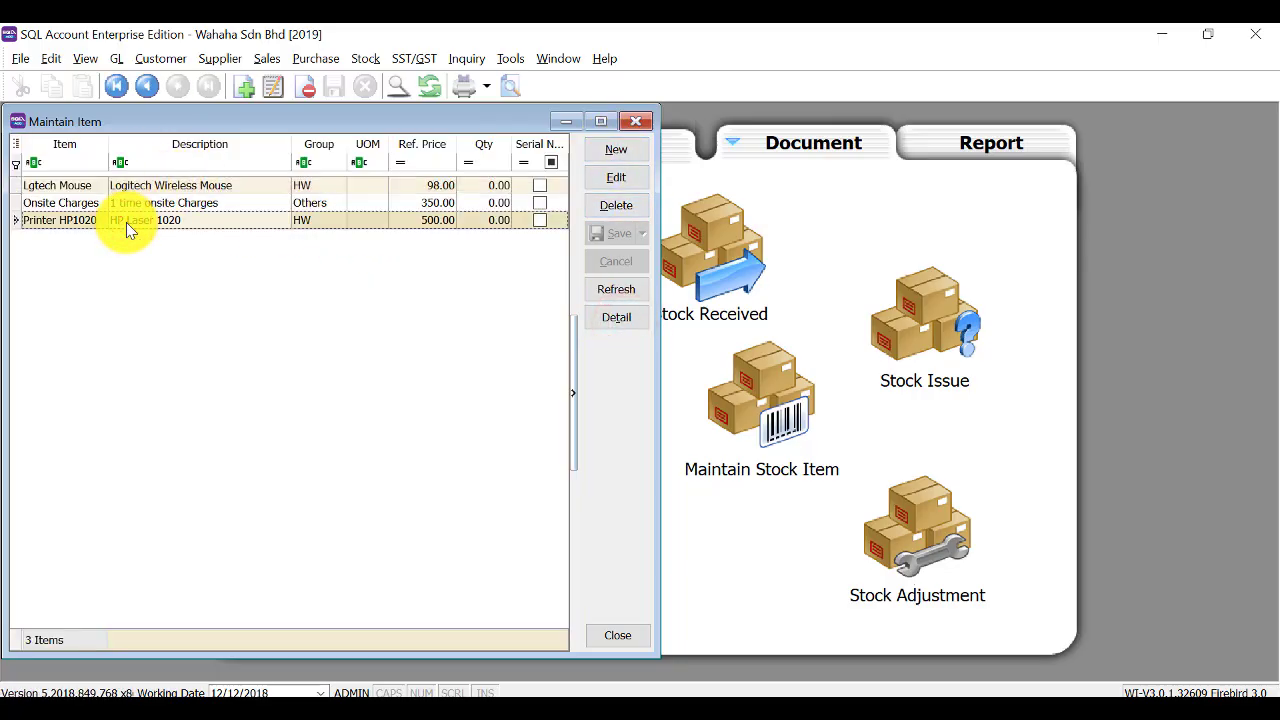
# Give Printer HP1020 reorder level 3, reorder quantity 5 and lead time 2, save, and close.
pyautogui.click(129, 226)
pyautogui.click(616, 177)
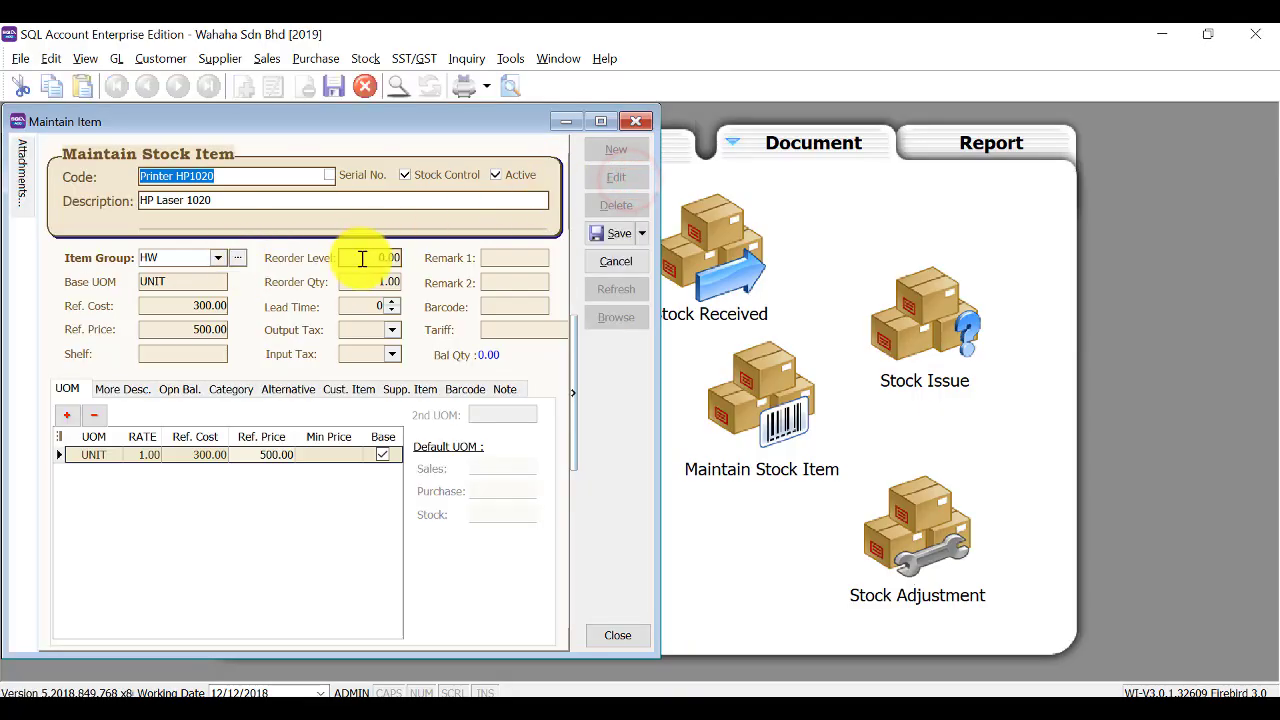
pyautogui.click(365, 257)
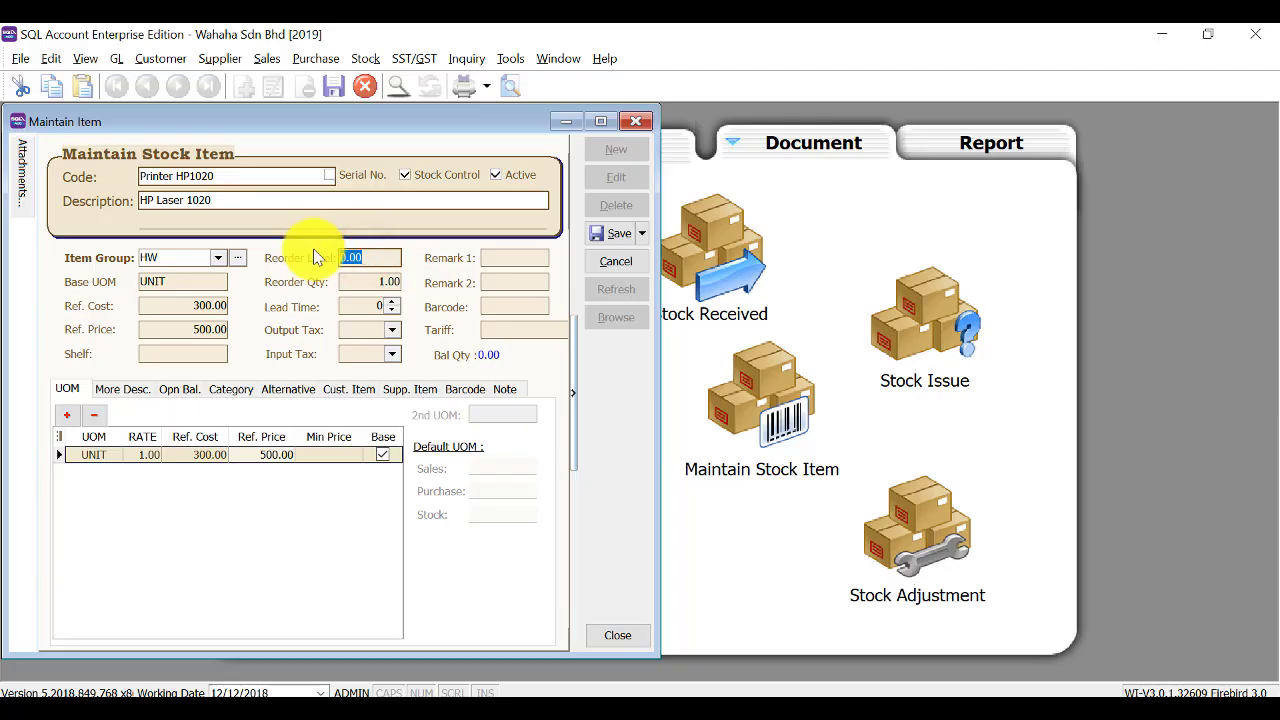
pyautogui.write('3')
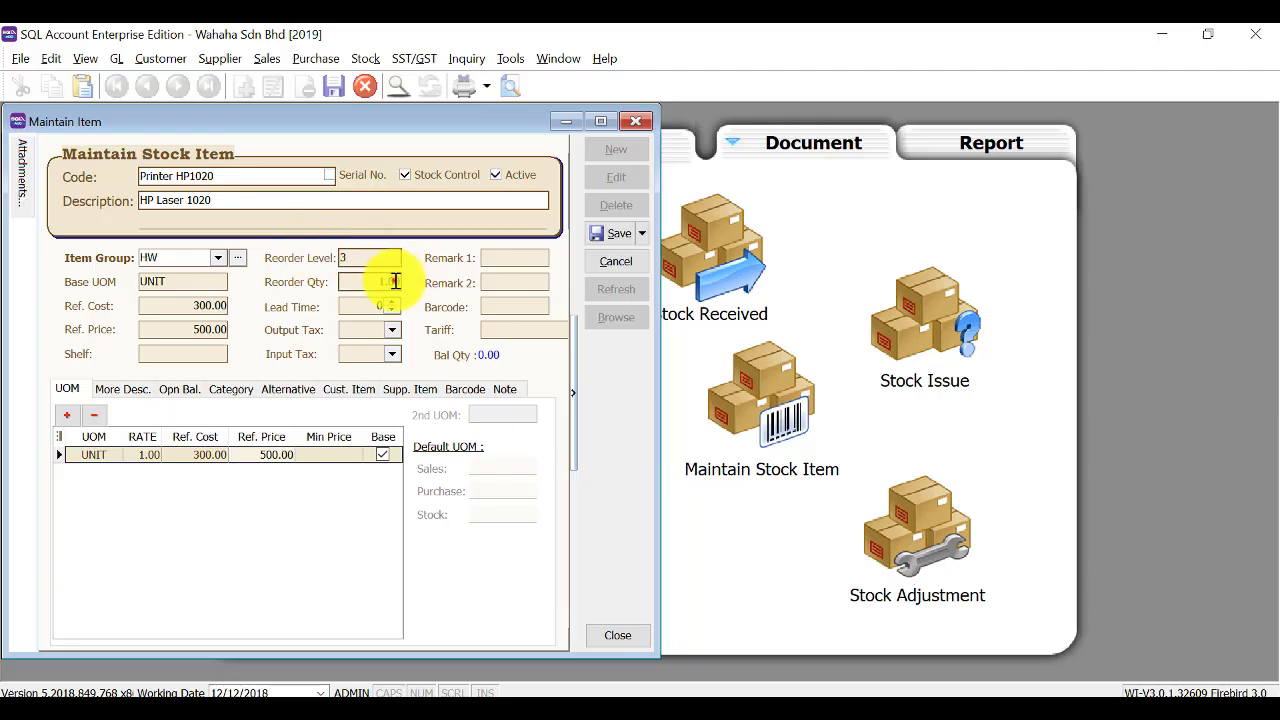
pyautogui.click(390, 281)
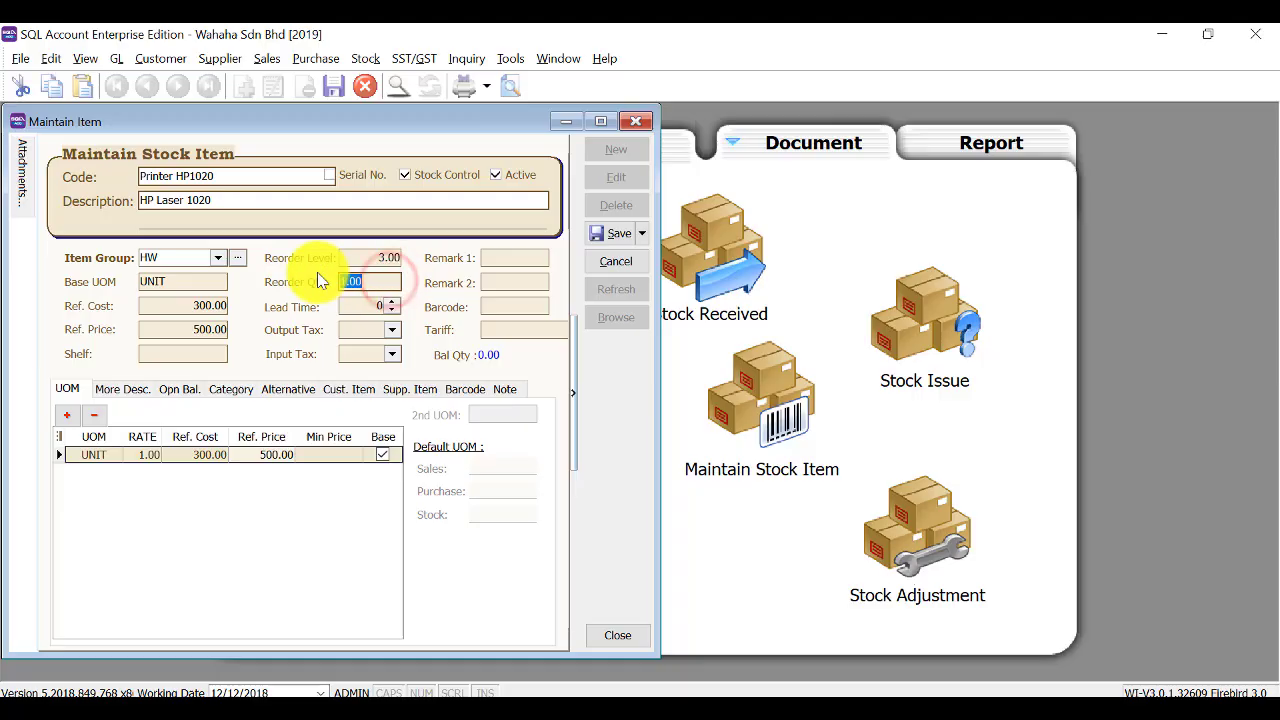
pyautogui.write('5')
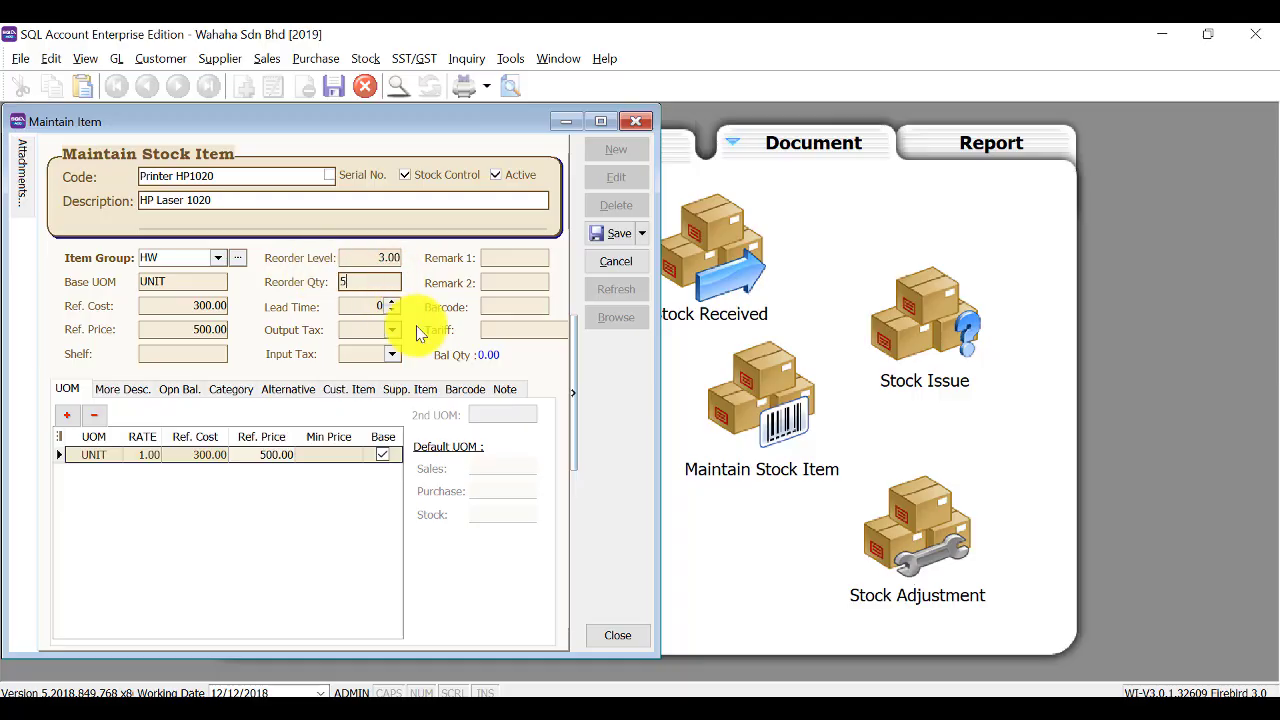
pyautogui.click(393, 306)
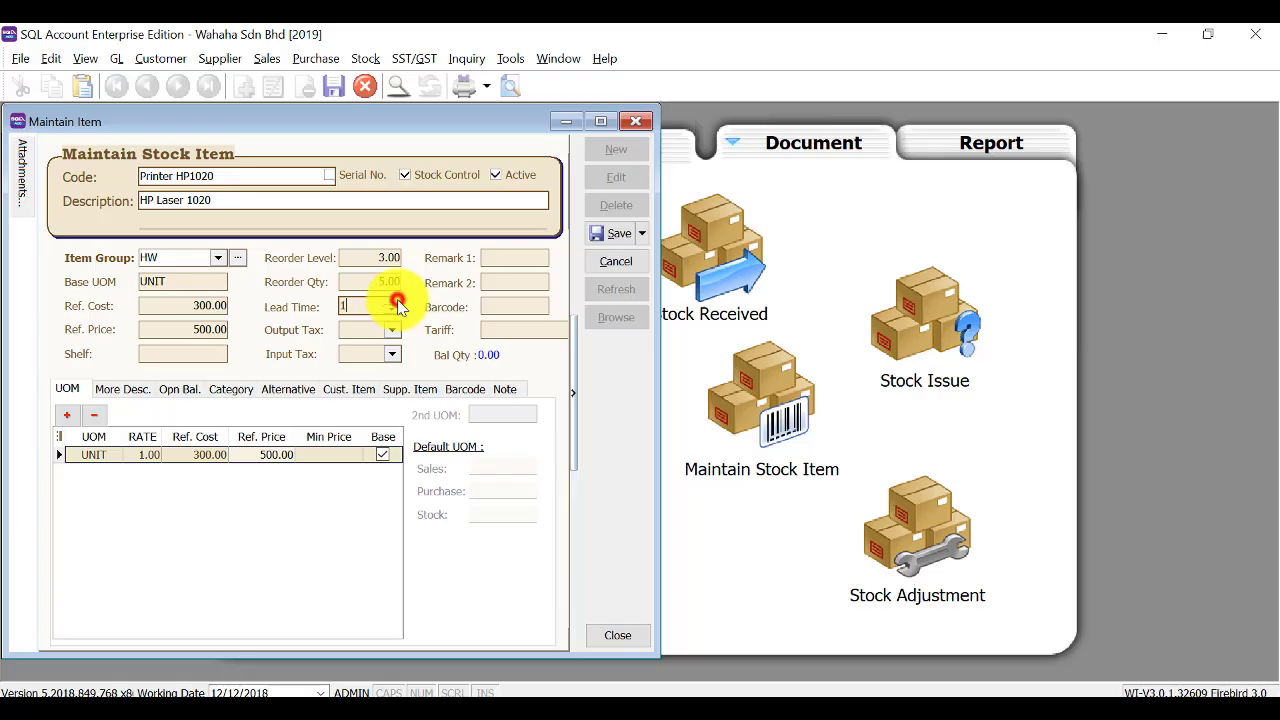
pyautogui.write('2')
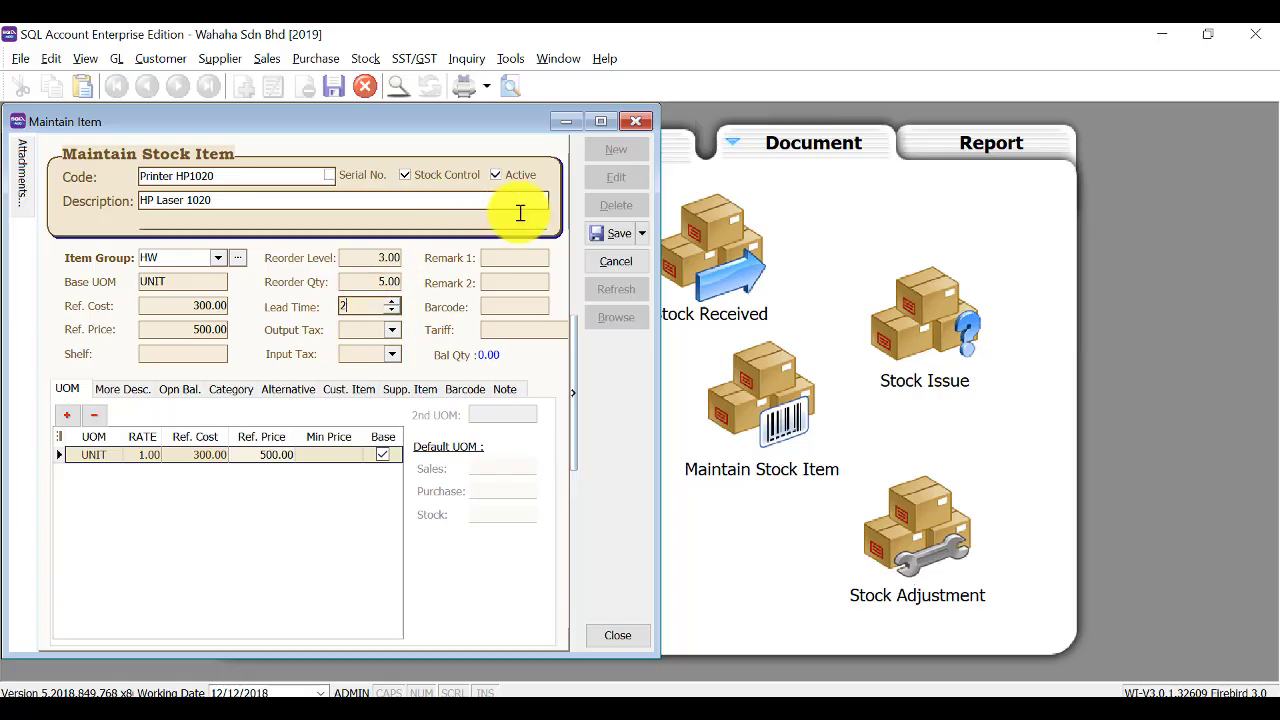
pyautogui.click(597, 232)
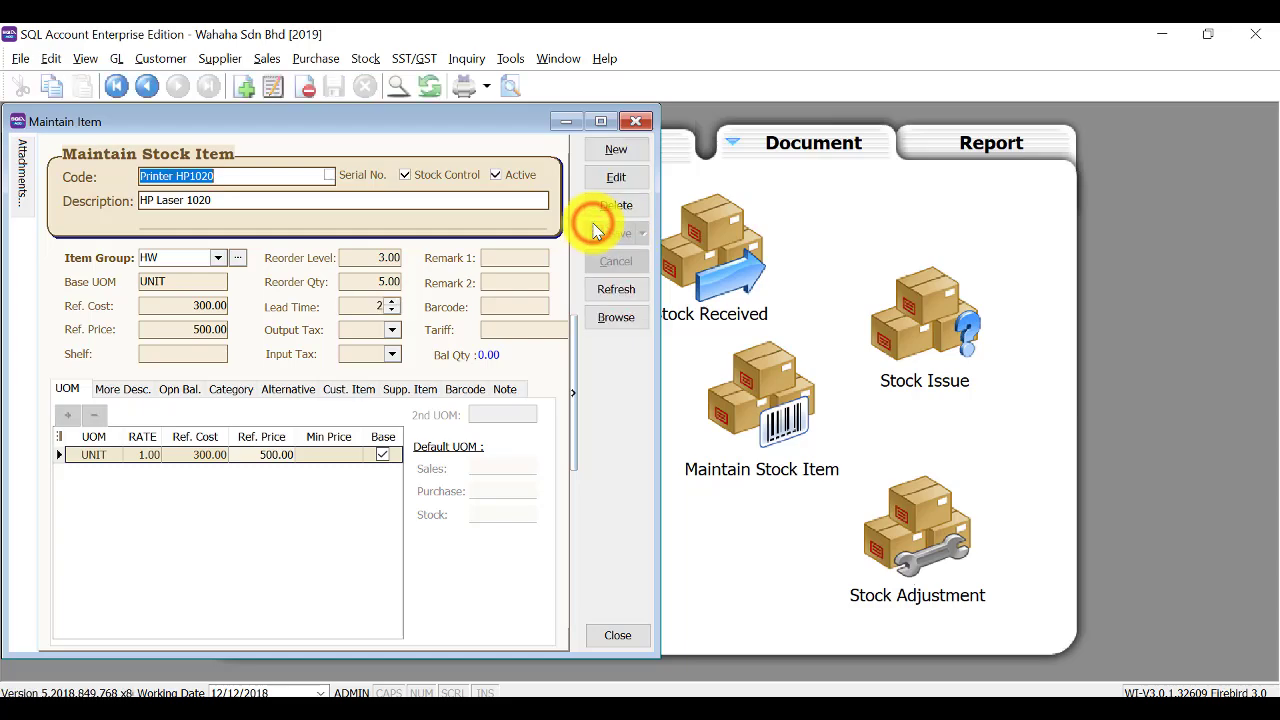
pyautogui.click(603, 320)
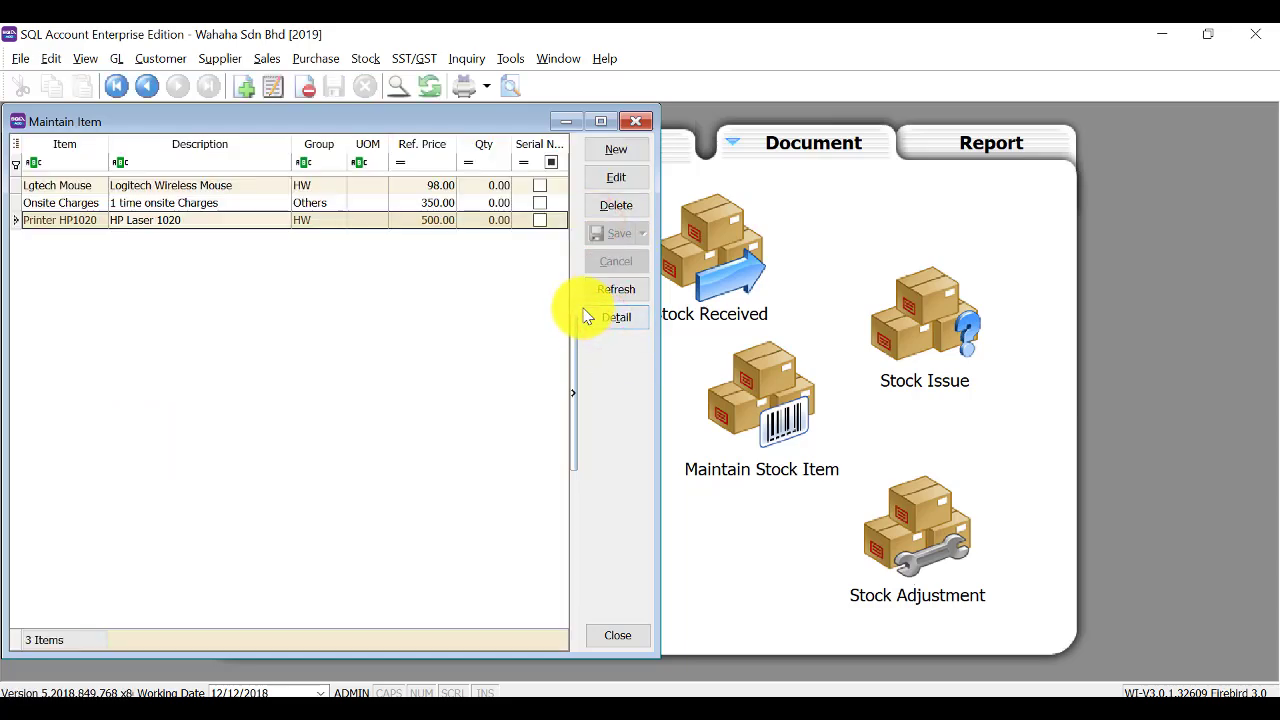
pyautogui.click(643, 120)
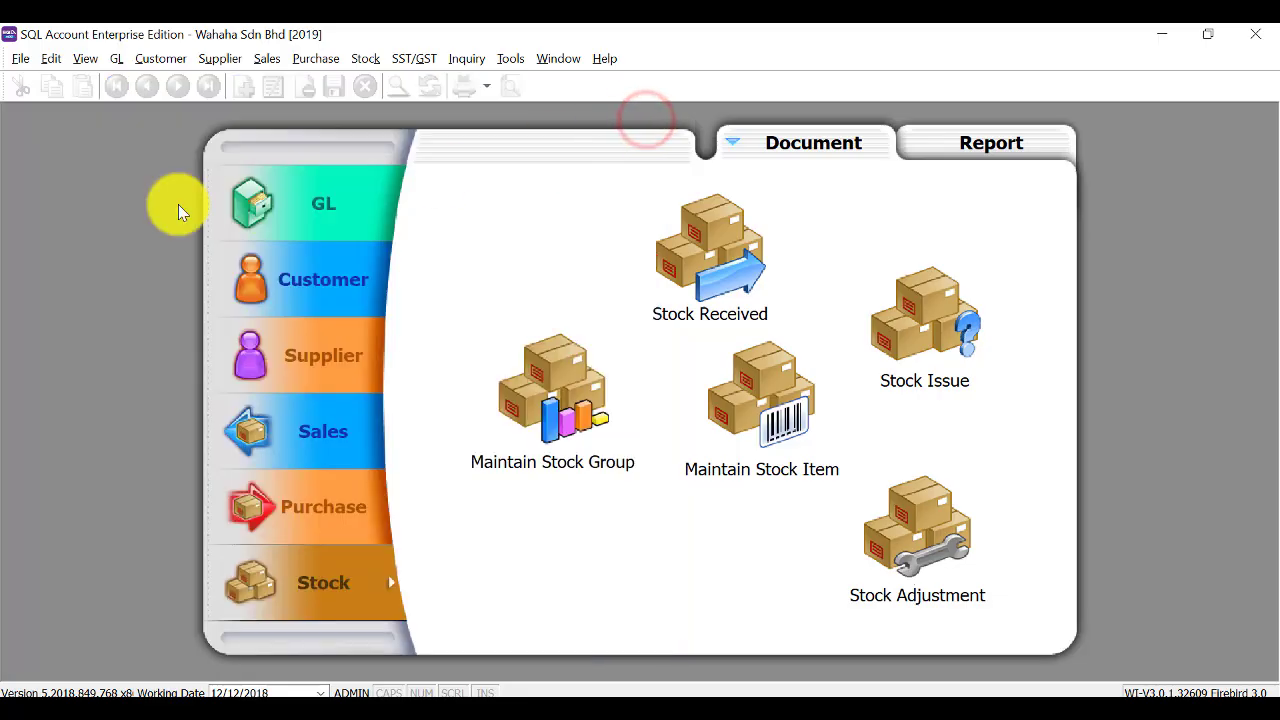
# Open Maintain Opening Balance in edit mode and enter the Equity credit of 70,000.
pyautogui.click(116, 59)
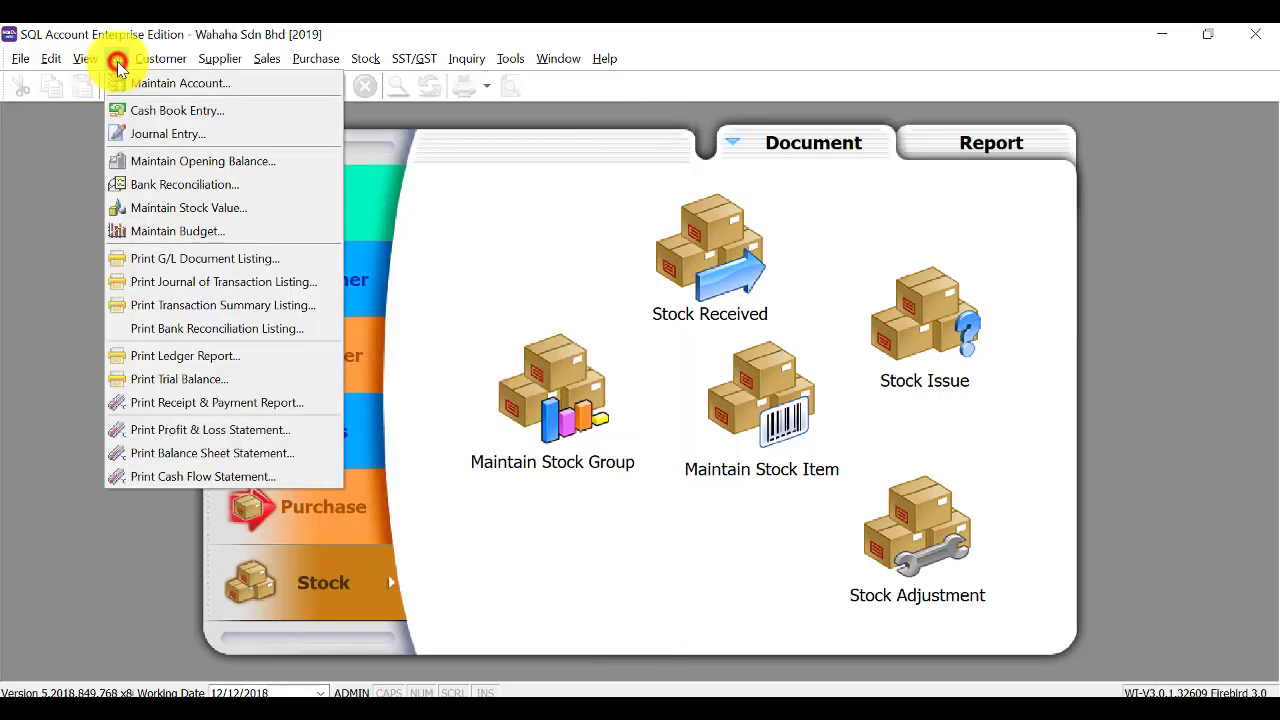
pyautogui.click(138, 165)
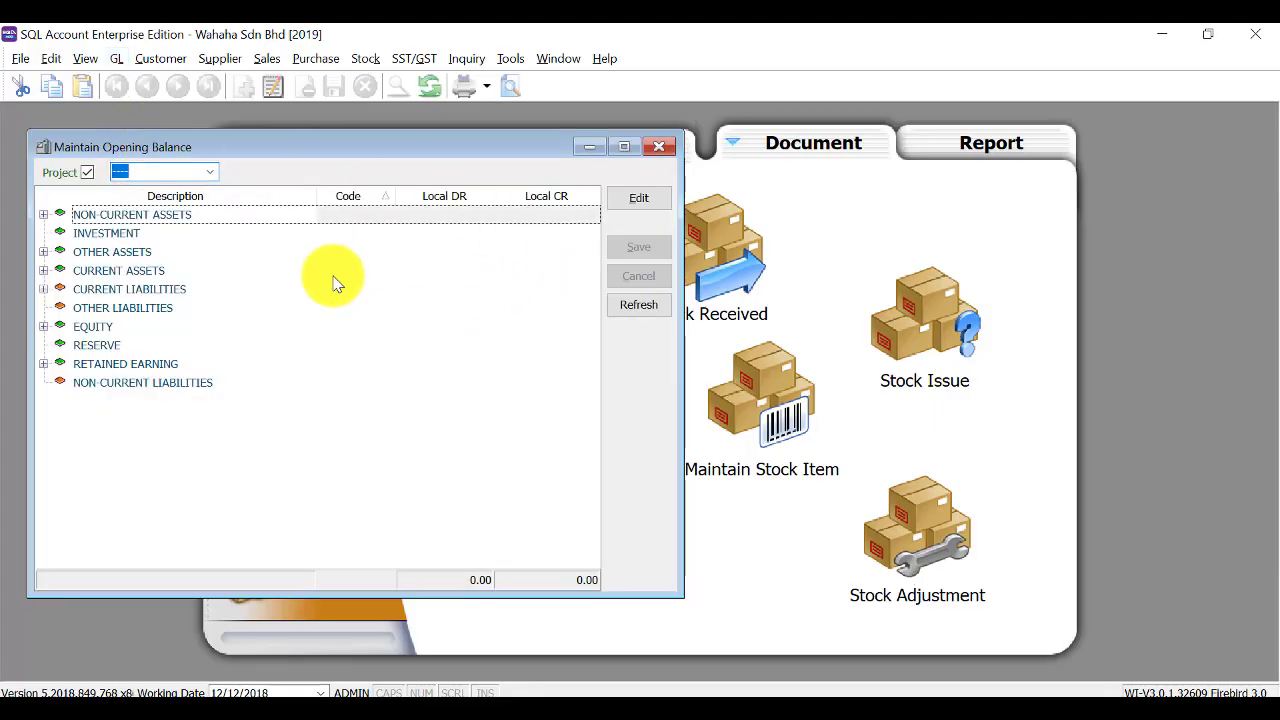
pyautogui.click(641, 205)
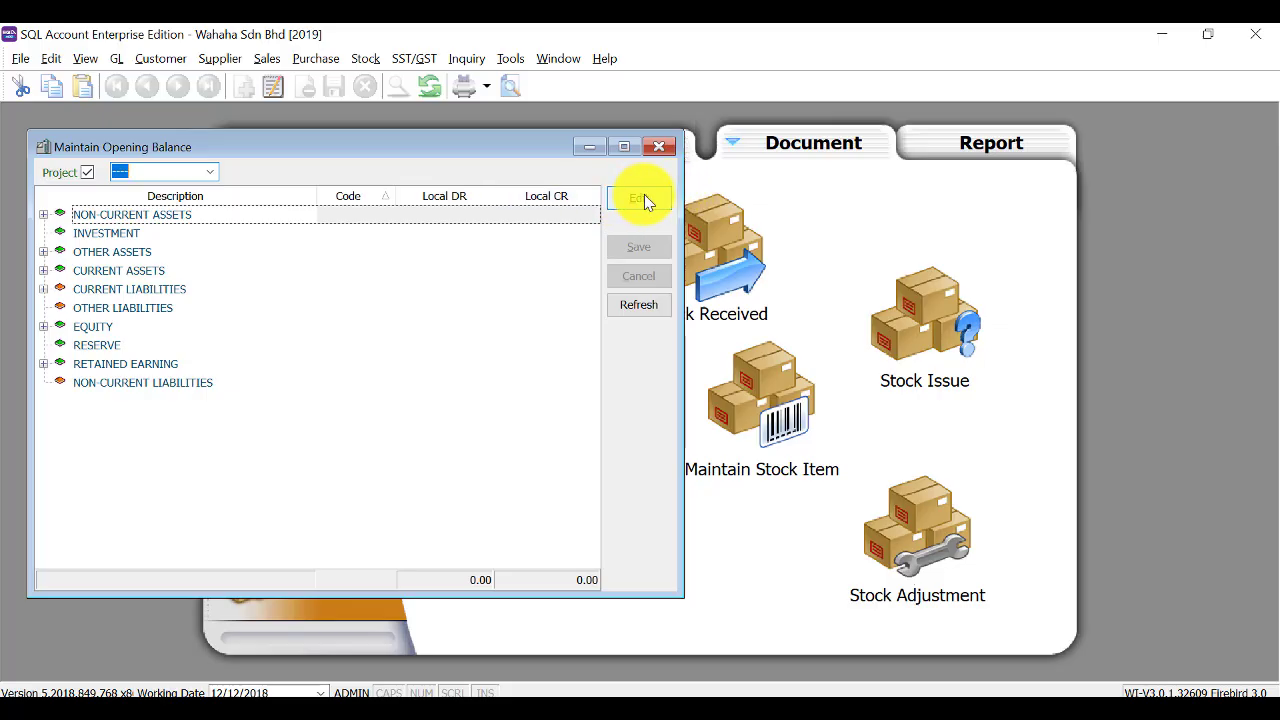
pyautogui.click(644, 197)
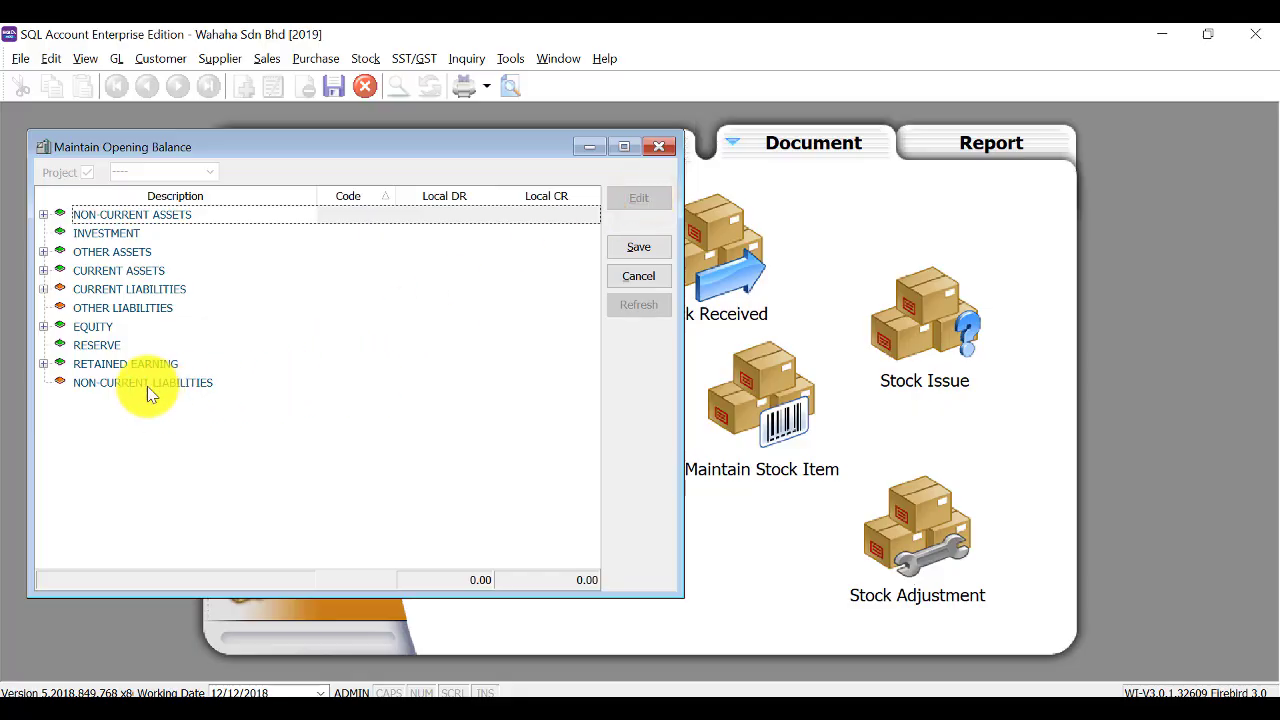
pyautogui.click(43, 326)
pyautogui.click(531, 344)
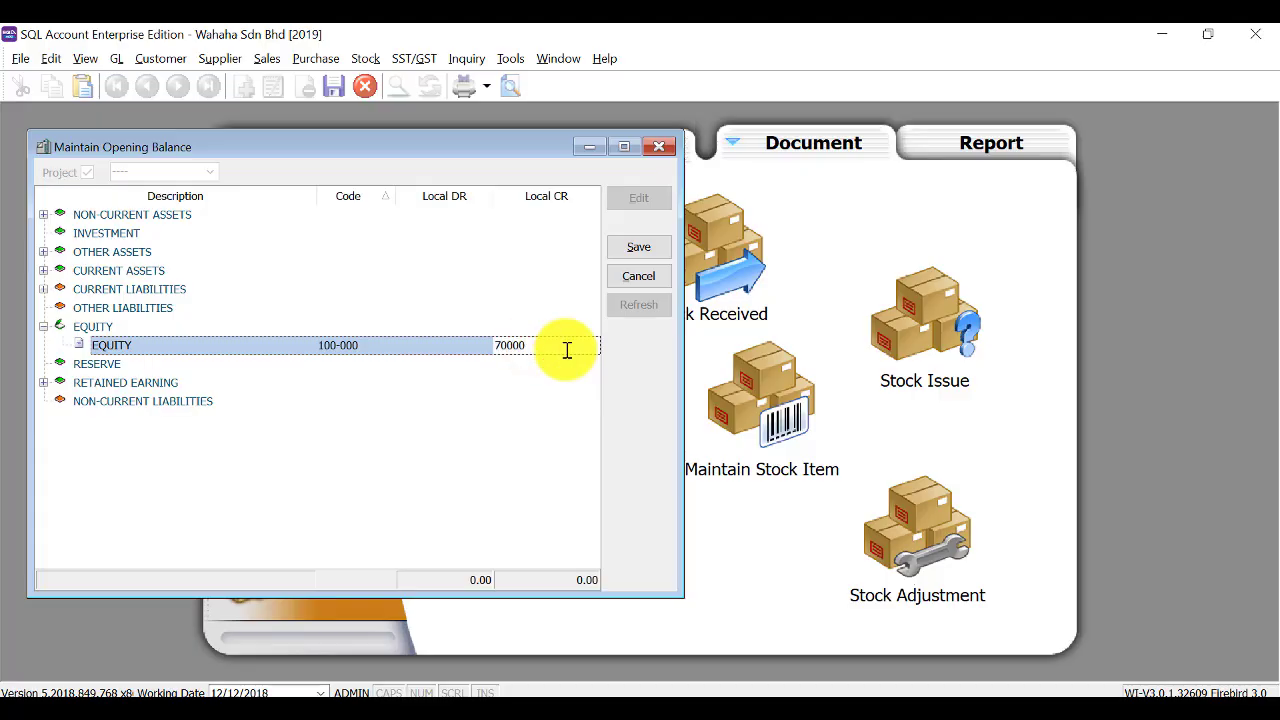
# Enter debits of 45,000 for Maybank, 1,500 for cash in hand, and 21,800 for stock.
pyautogui.click(43, 270)
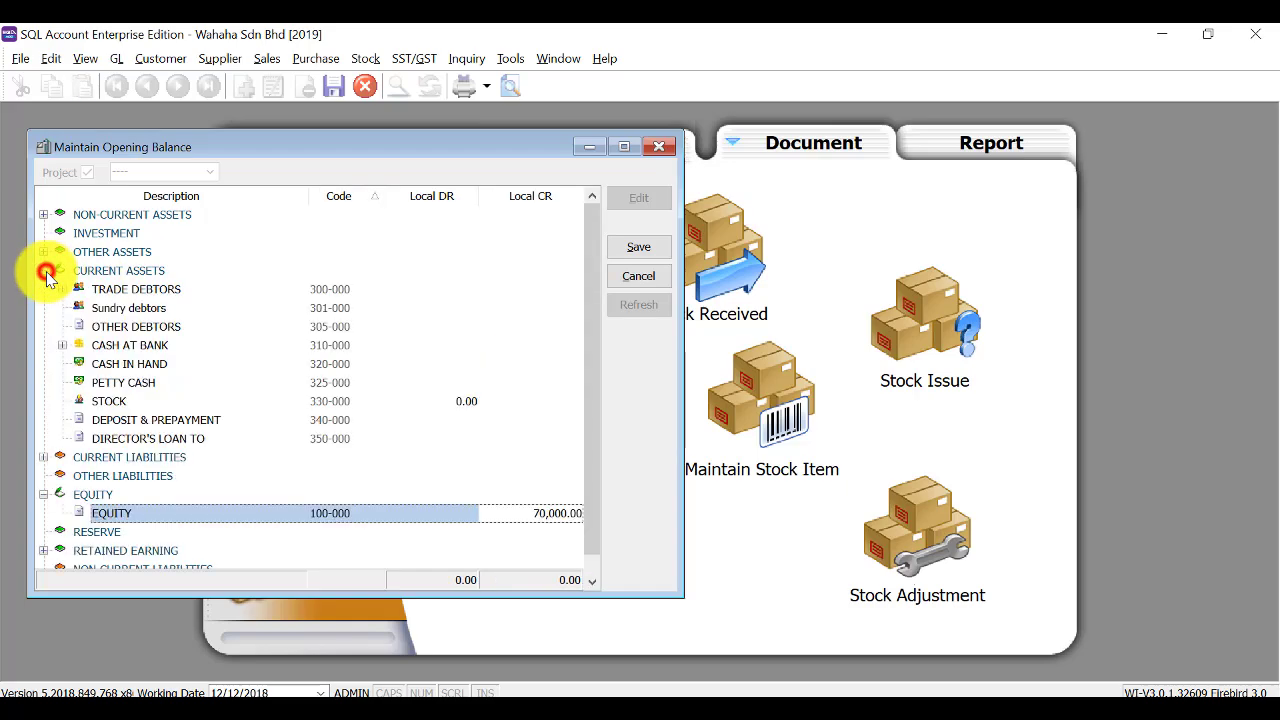
pyautogui.click(61, 346)
pyautogui.click(442, 351)
pyautogui.click(437, 366)
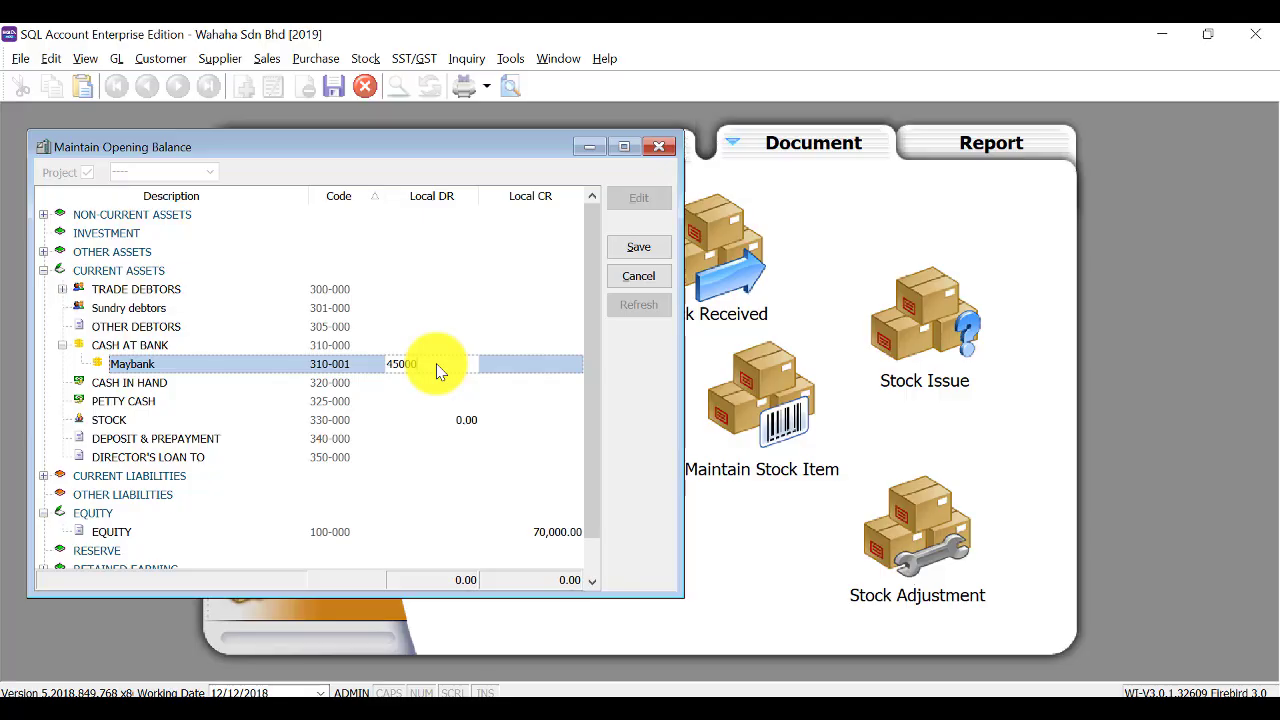
pyautogui.click(434, 387)
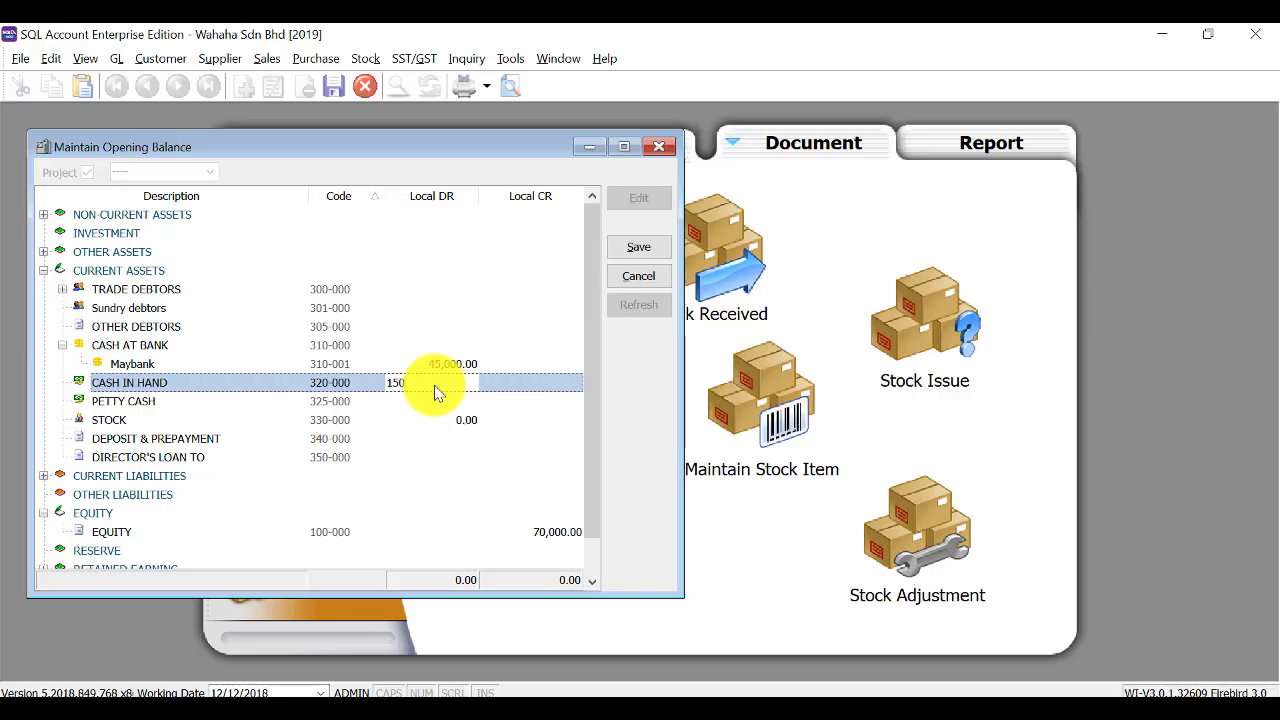
pyautogui.write('1500')
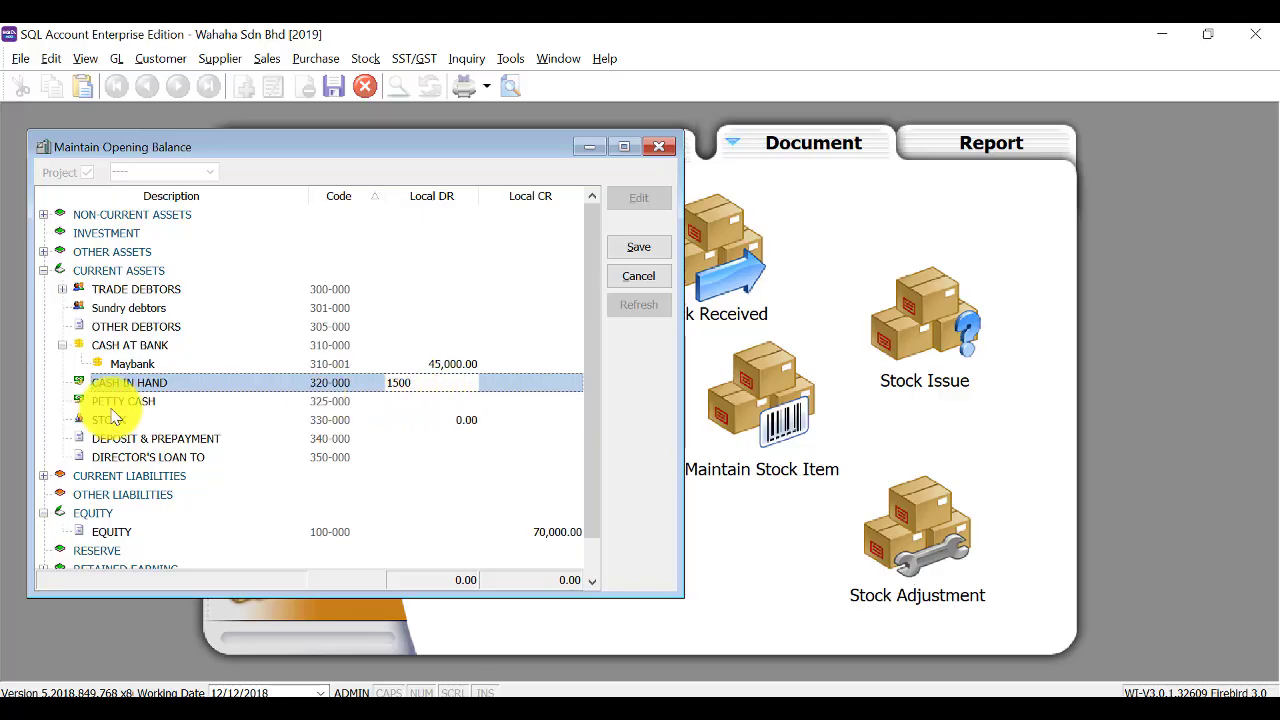
pyautogui.click(445, 420)
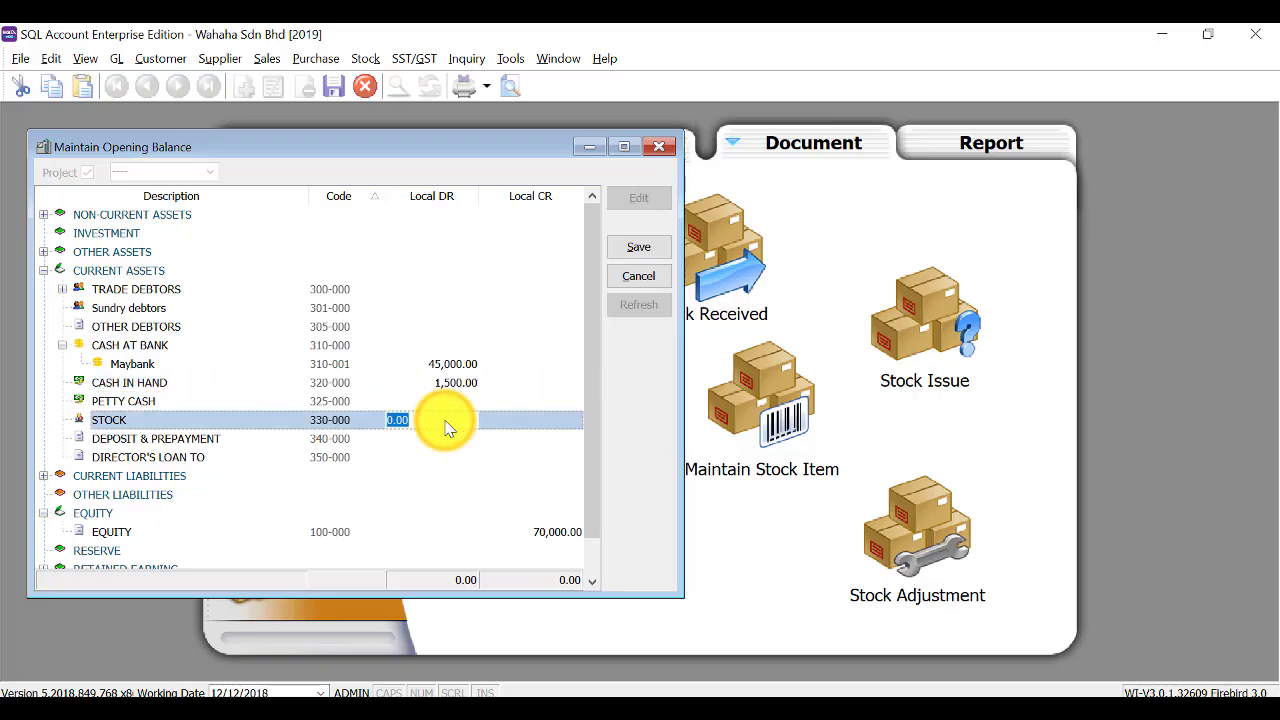
pyautogui.write('21,80')
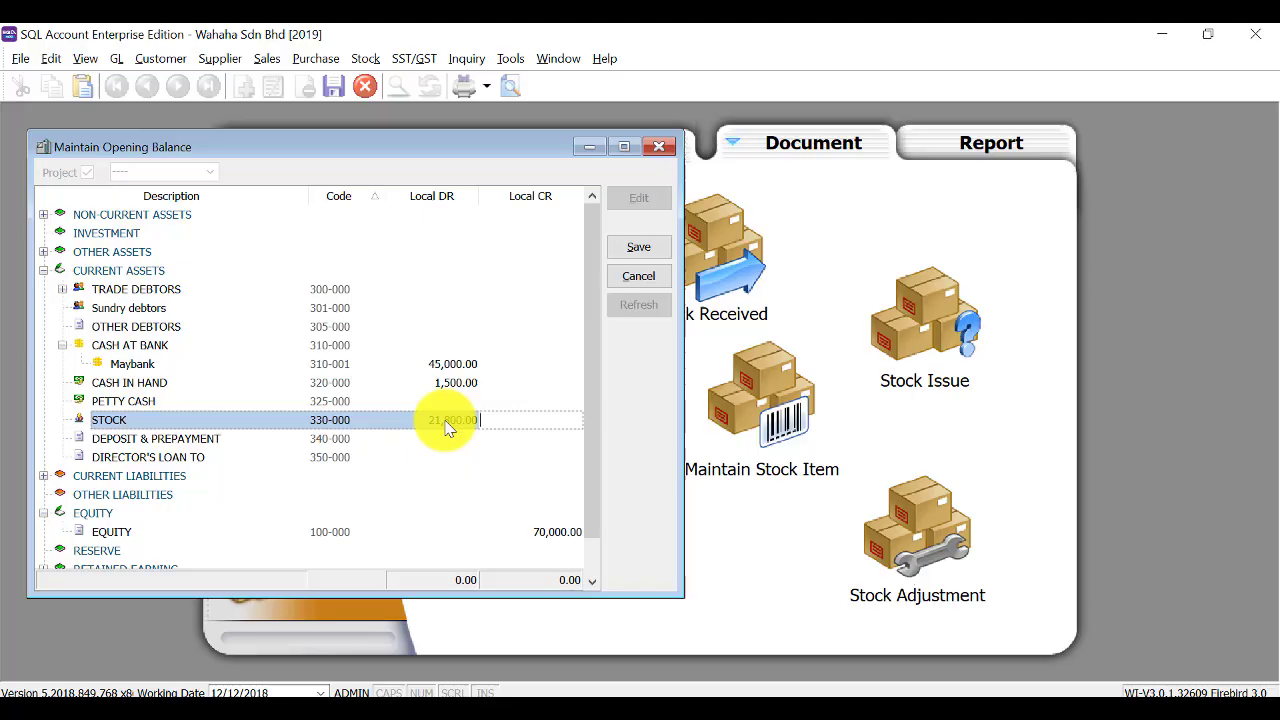
pyautogui.press('Return')
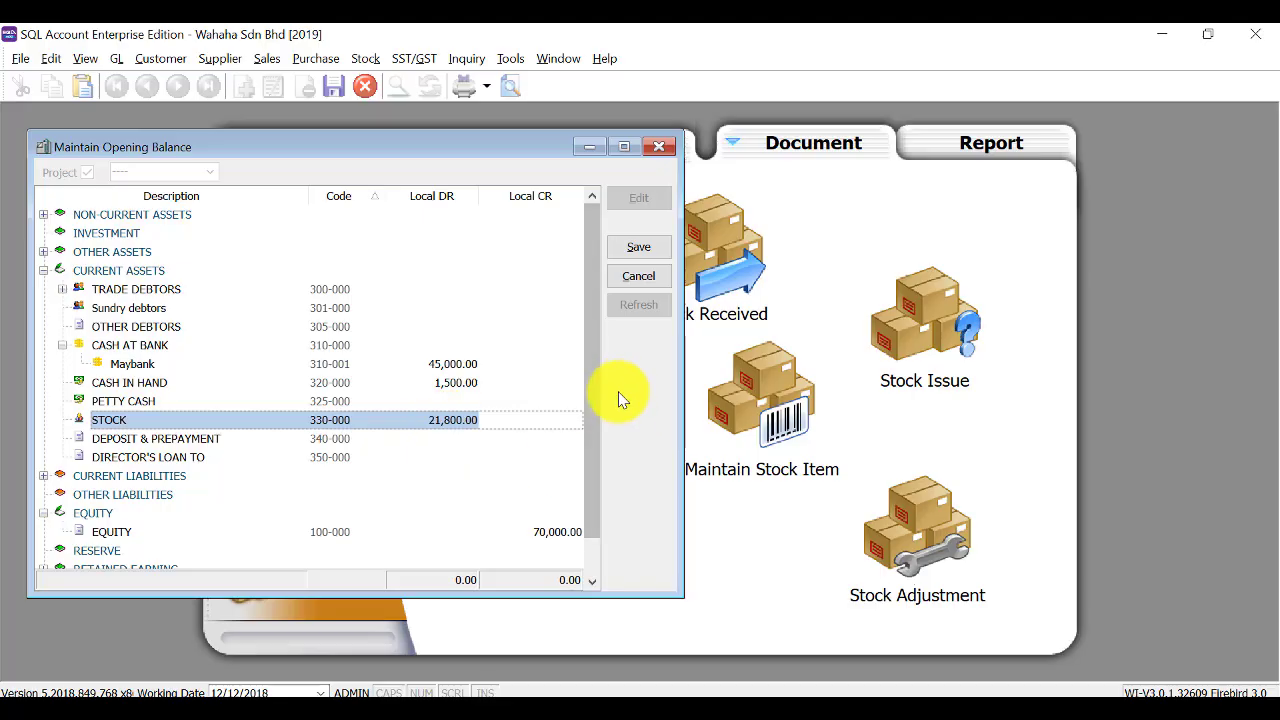
# Save the opening balances and refresh to show the 1,700.00 imbalance.
pyautogui.click(633, 253)
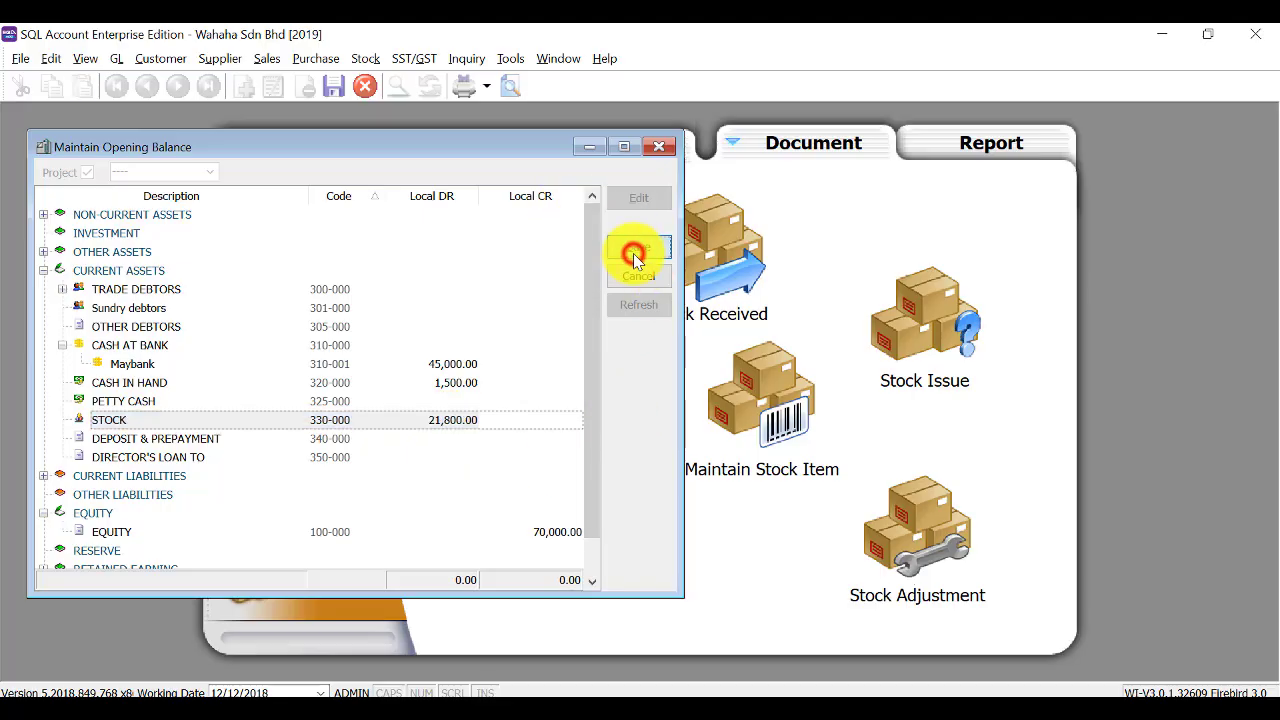
pyautogui.click(637, 304)
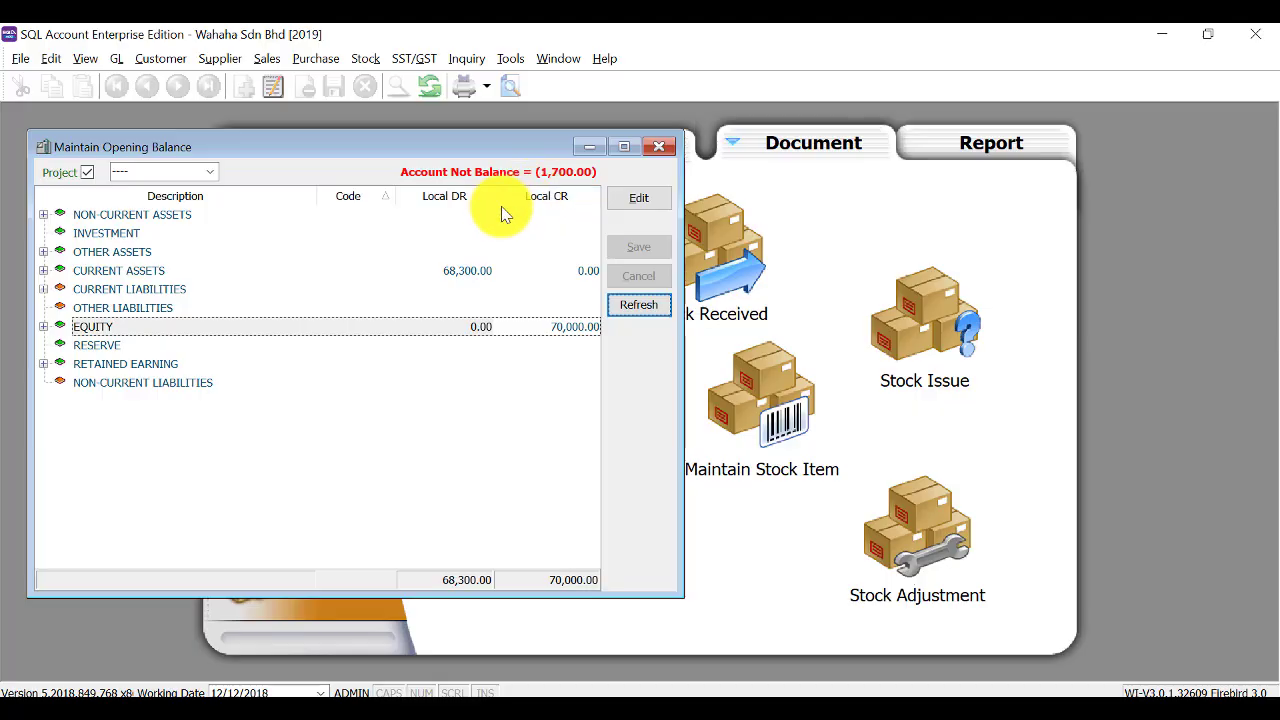
pyautogui.click(113, 59)
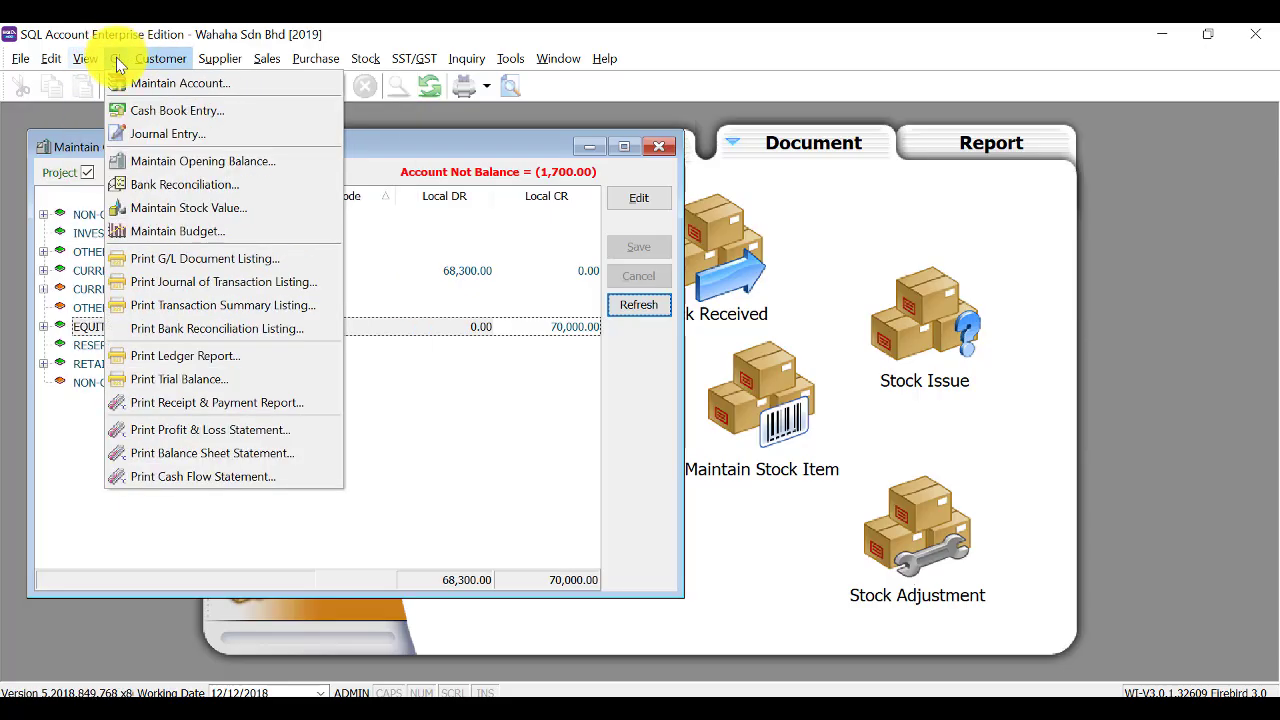
# Check the 21,800.00 closing stock value, switch its year to 2019, then close the window.
pyautogui.click(168, 208)
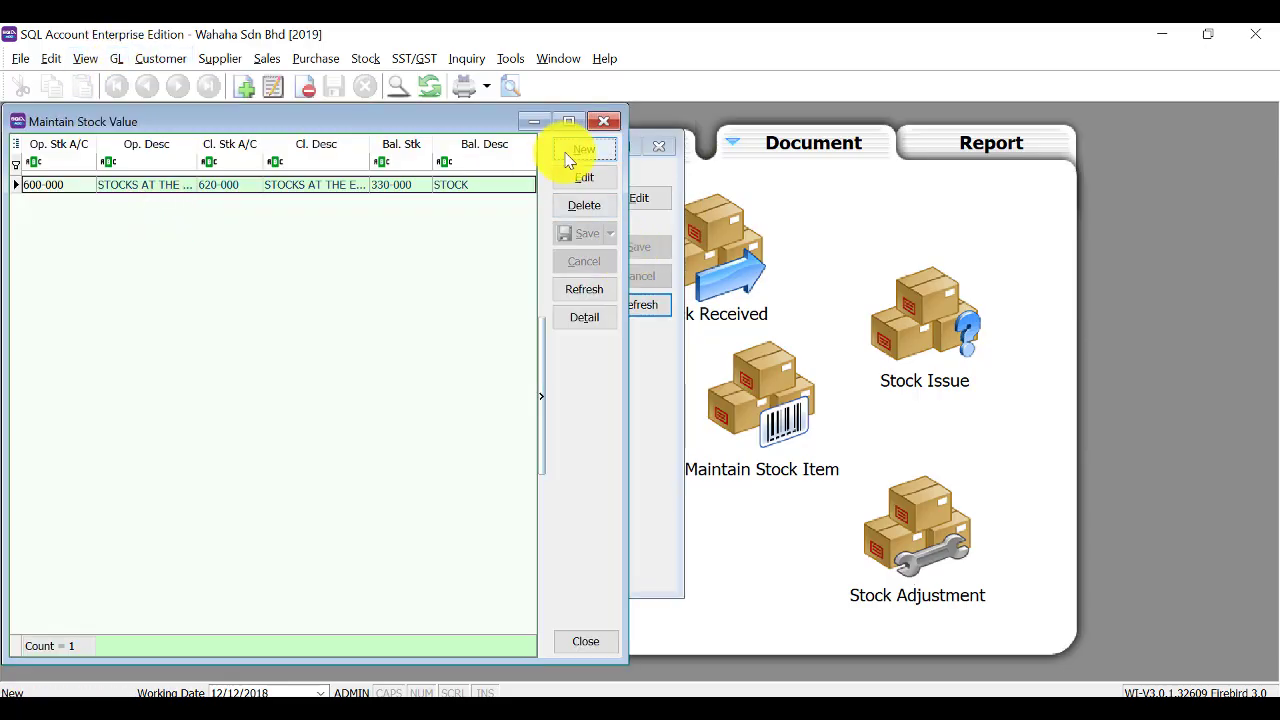
pyautogui.doubleClick(200, 192)
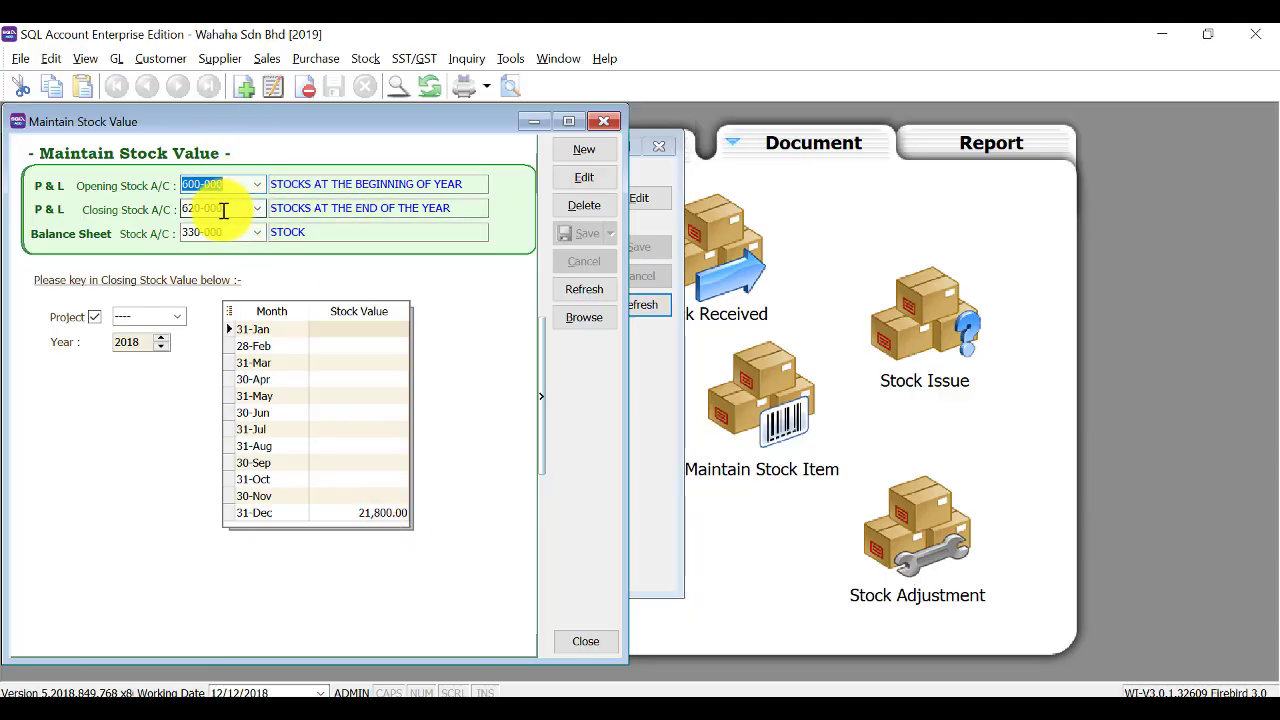
pyautogui.click(161, 338)
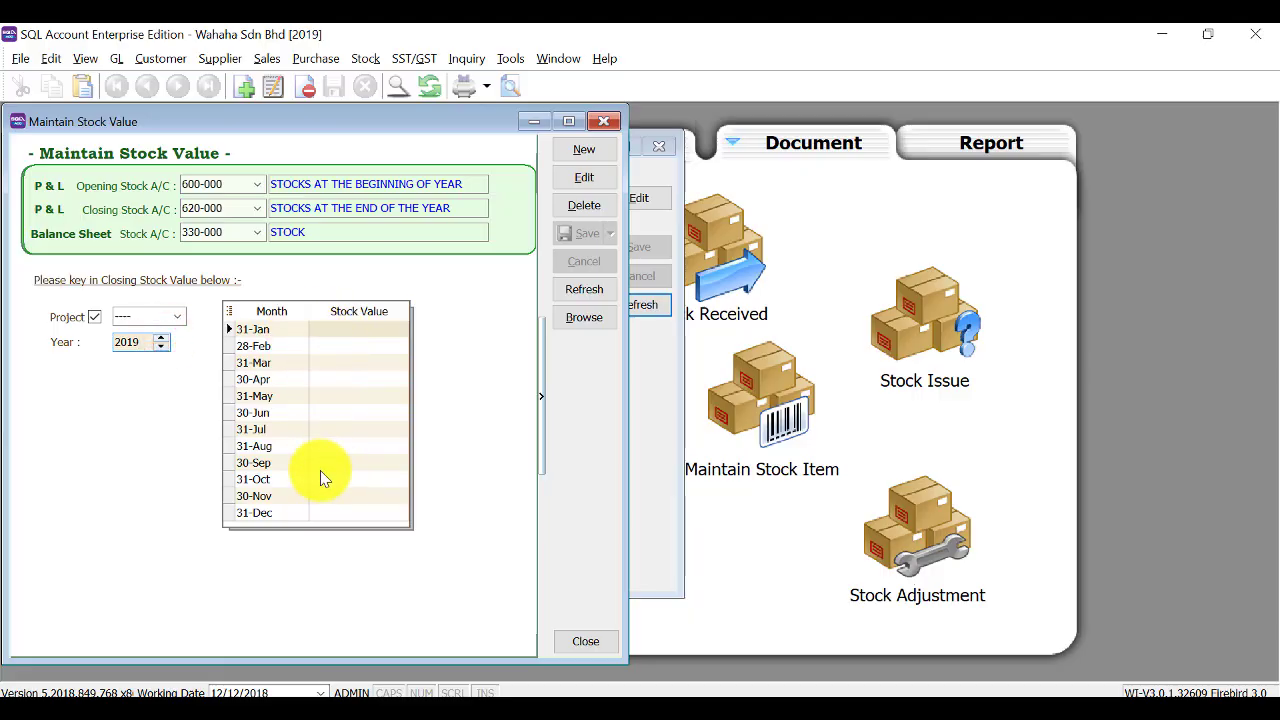
pyautogui.click(584, 317)
pyautogui.click(604, 122)
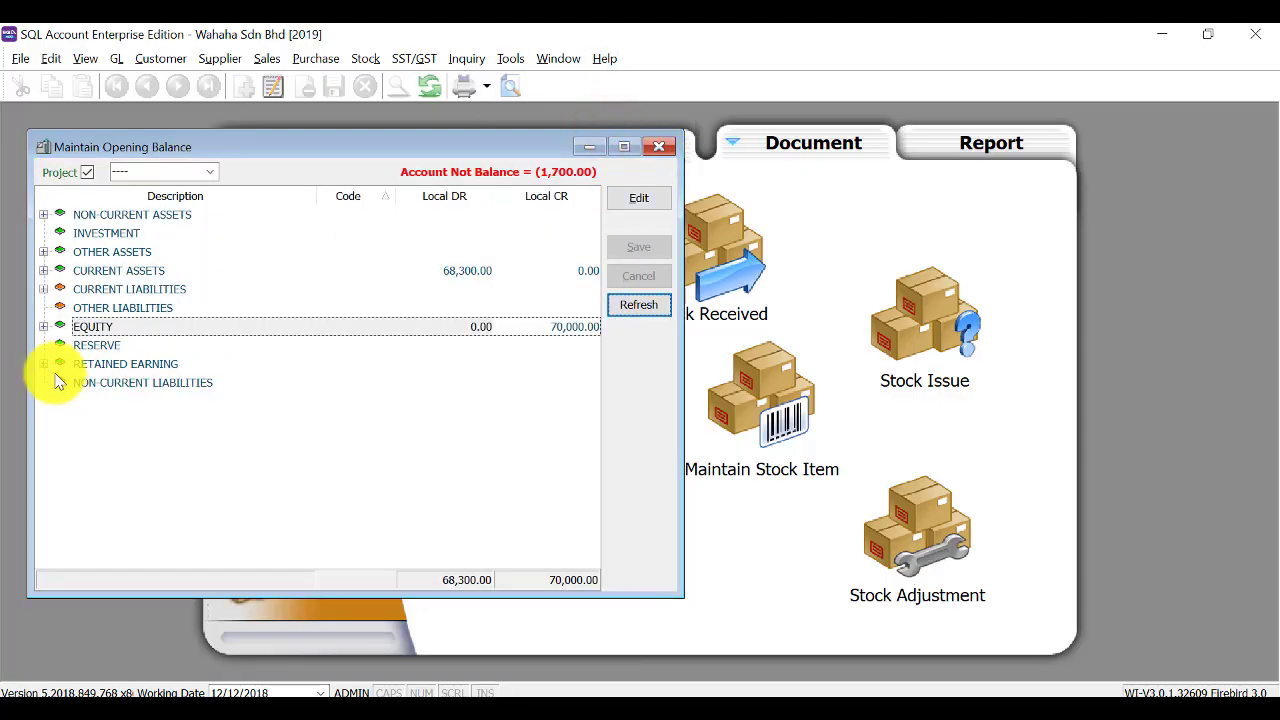
# Close the opening balance window and open Customer Invoice Entry from the Customer section.
pyautogui.click(655, 149)
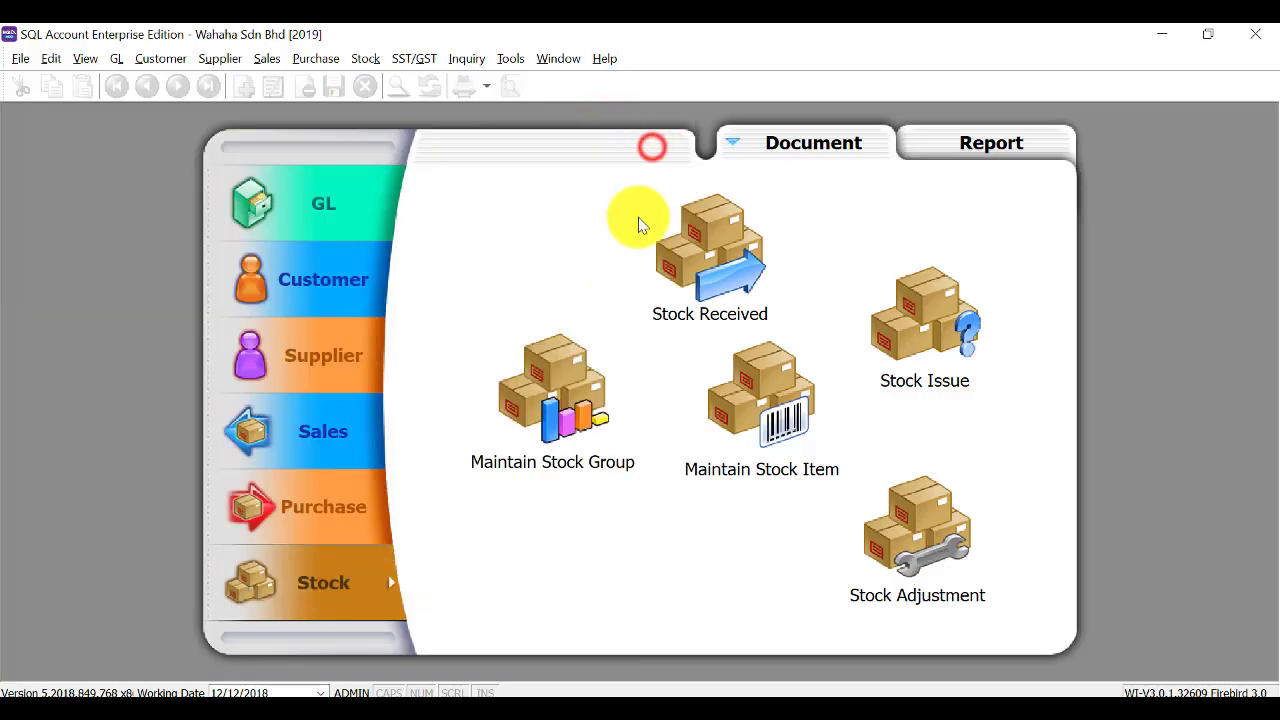
pyautogui.click(312, 290)
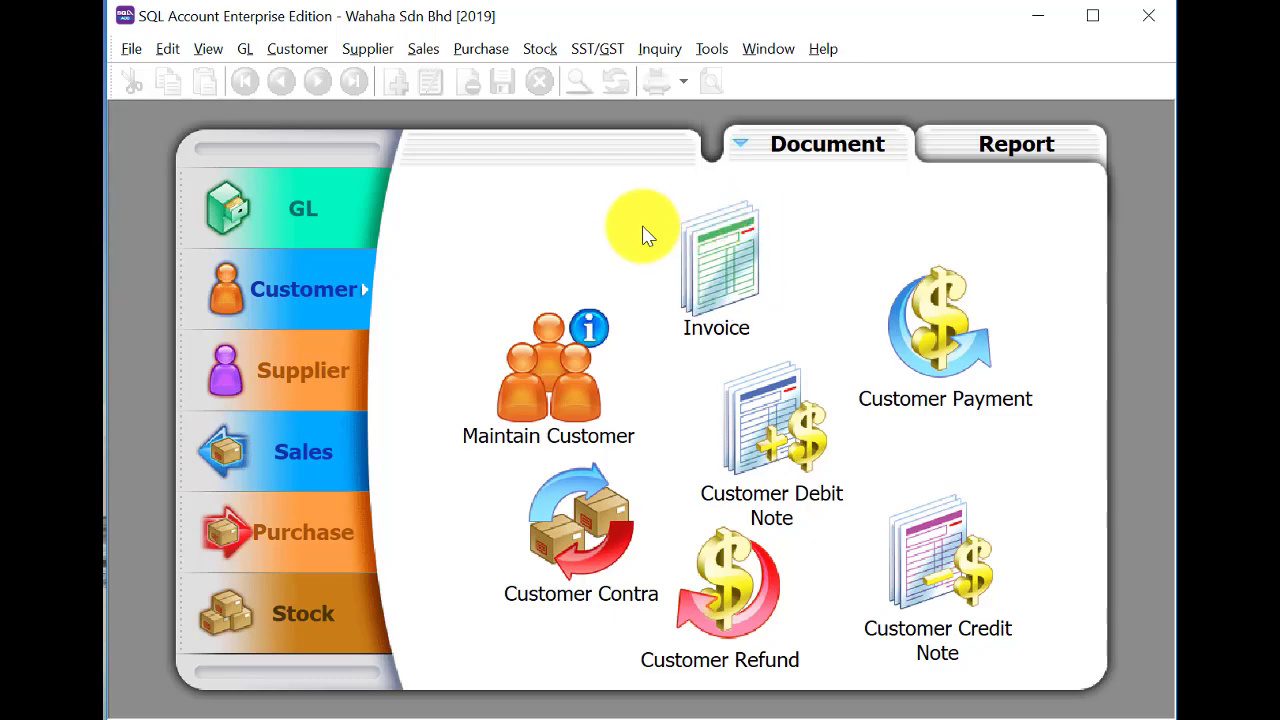
pyautogui.click(745, 280)
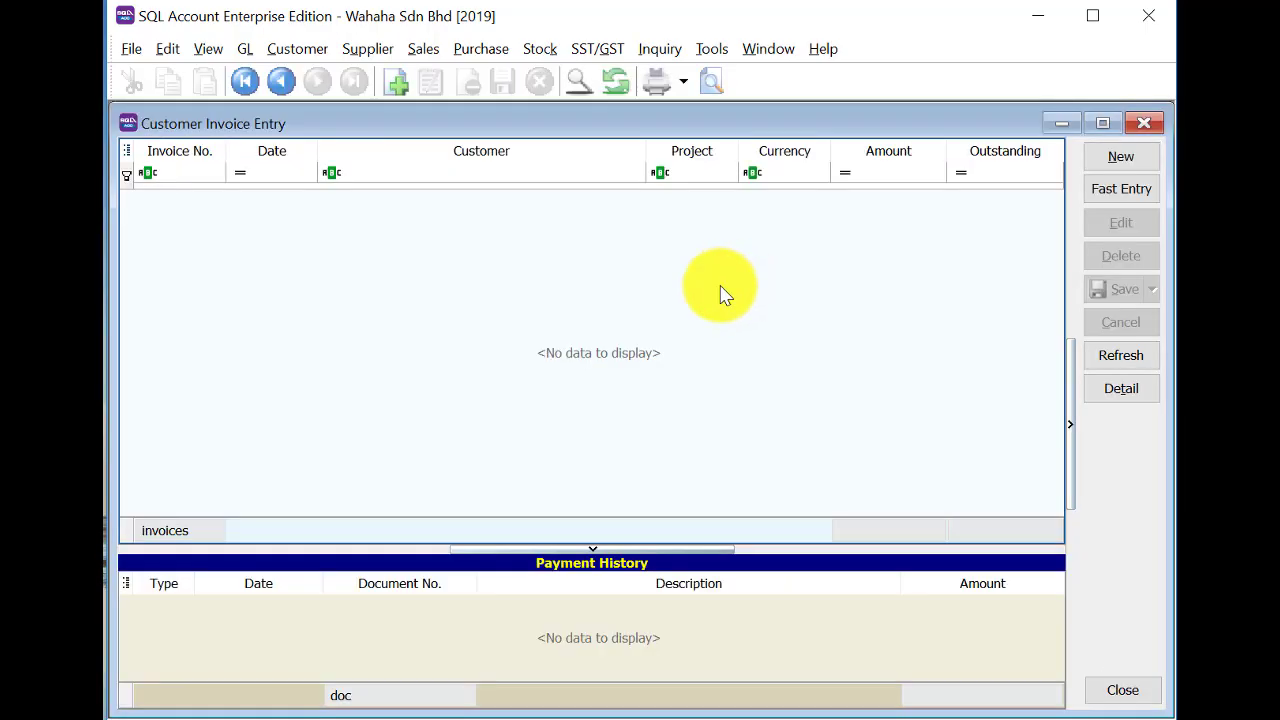
# Save past invoice IV-A001bf for Advance computer trading, dated 31/12/2018, totalling 2,500.00.
pyautogui.click(1121, 160)
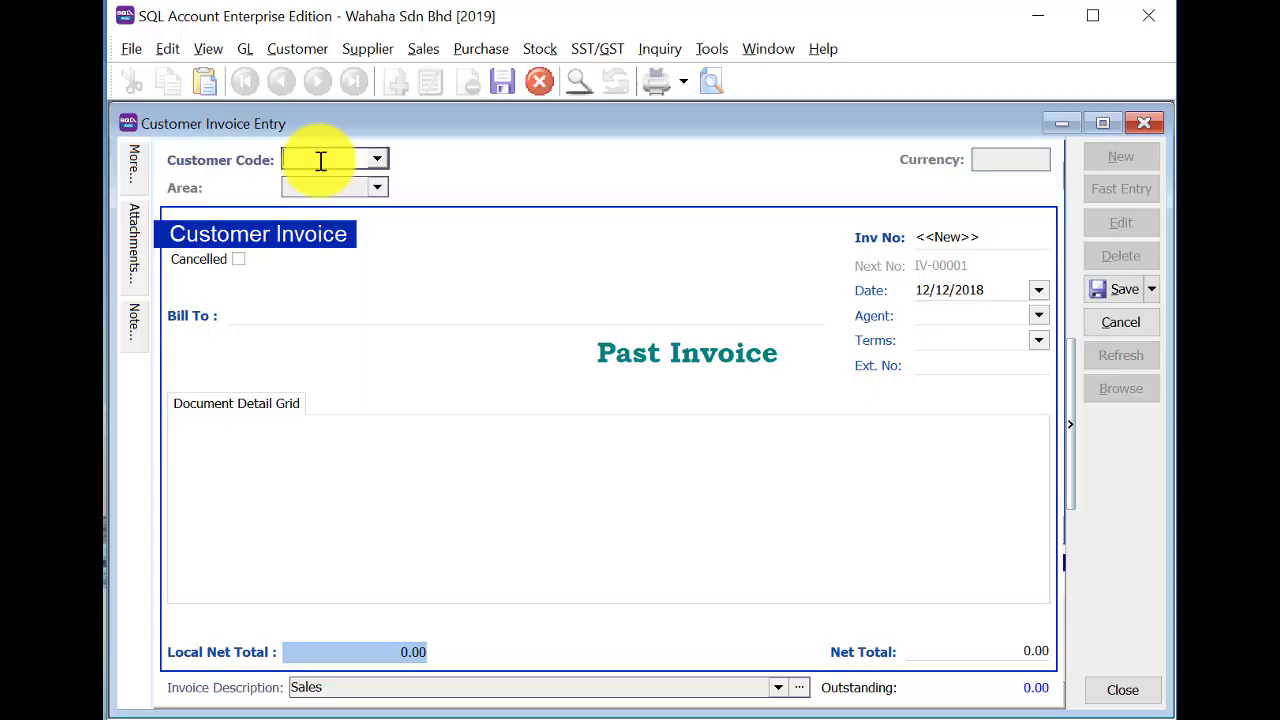
pyautogui.click(376, 158)
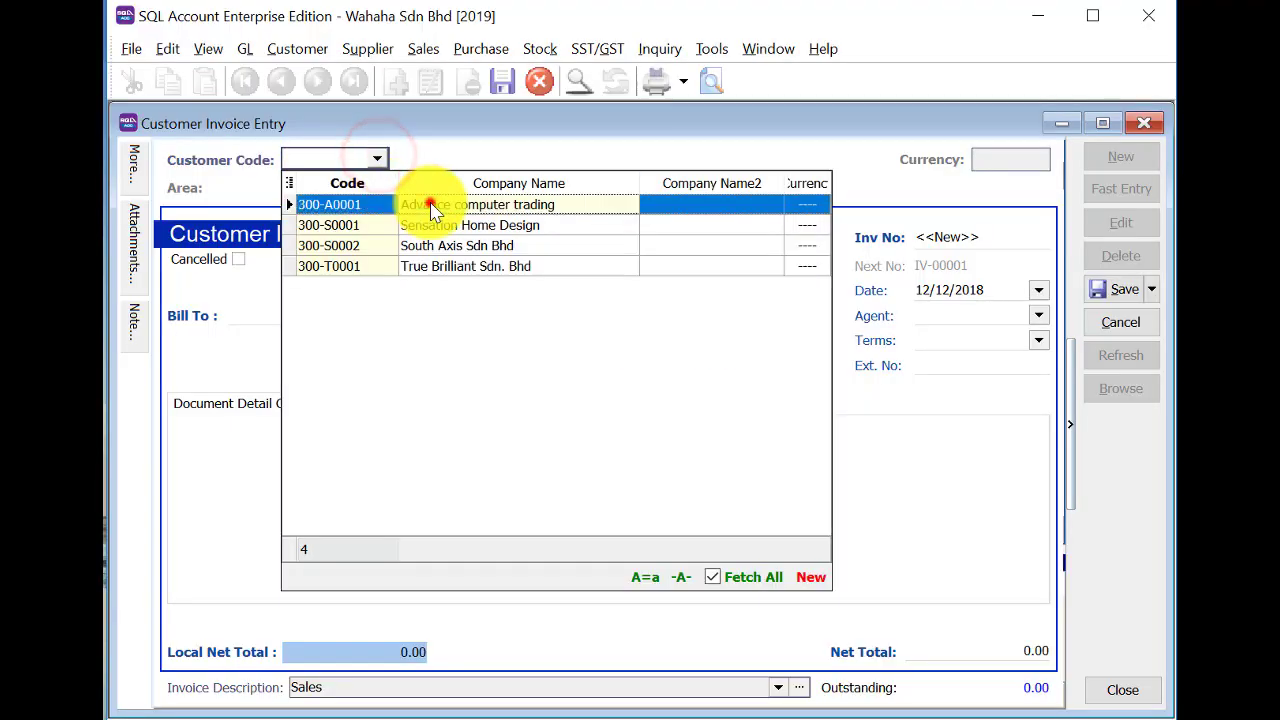
pyautogui.click(431, 206)
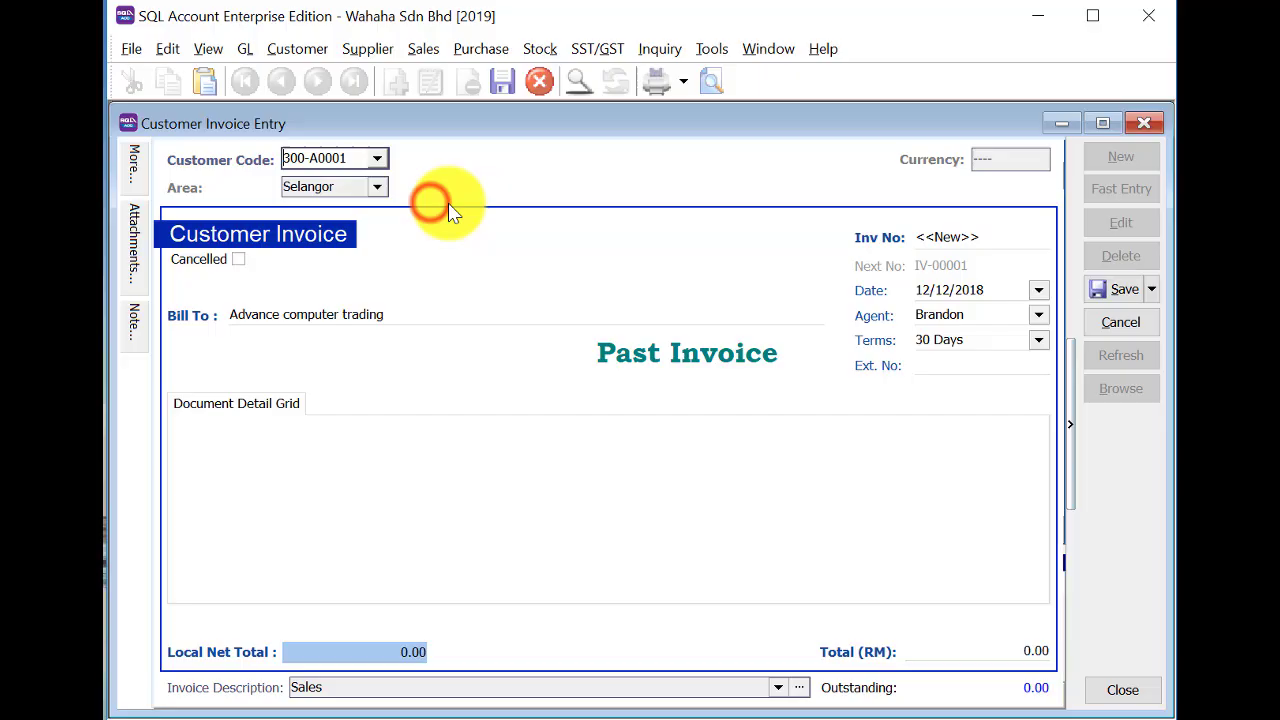
pyautogui.doubleClick(920, 290)
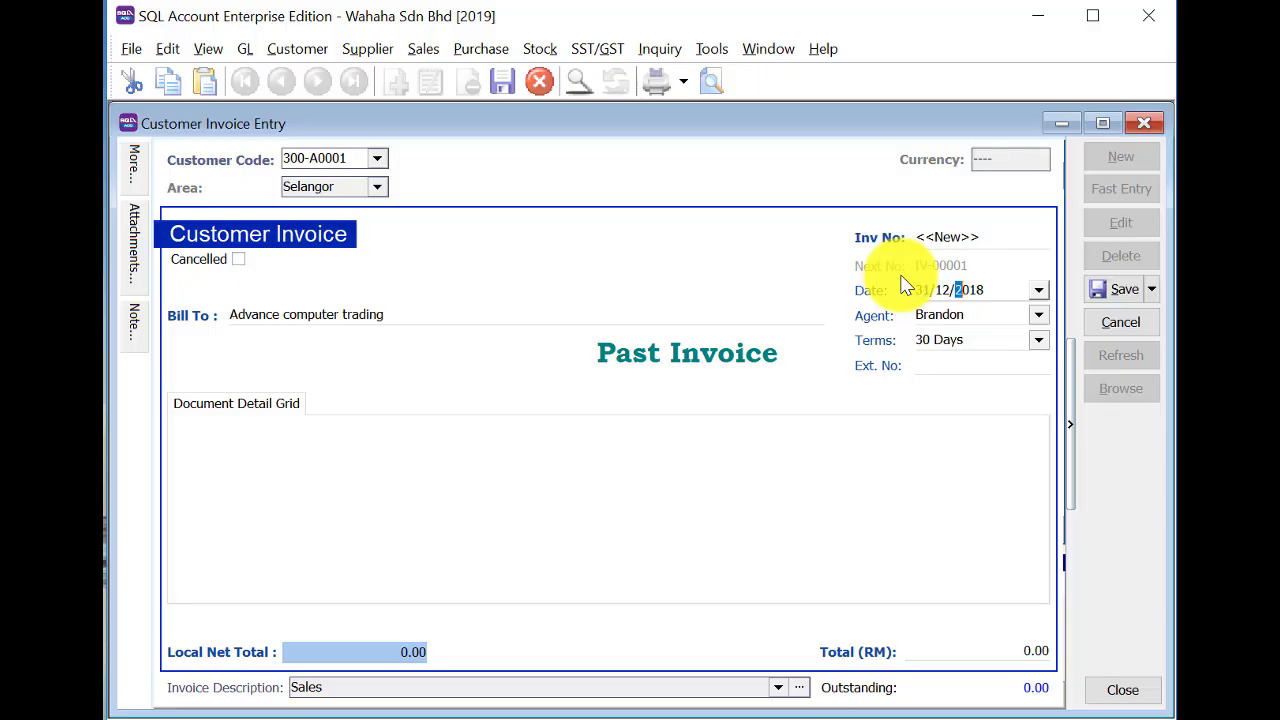
pyautogui.click(969, 237)
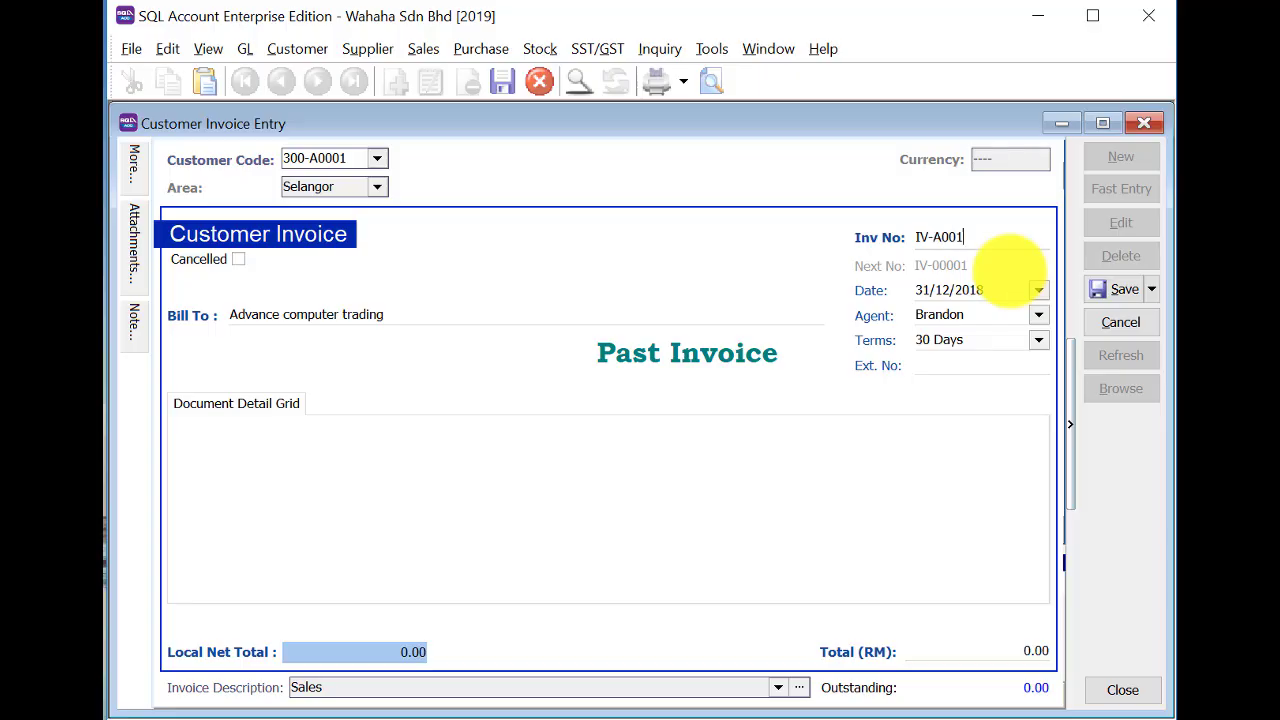
pyautogui.press('Tab')
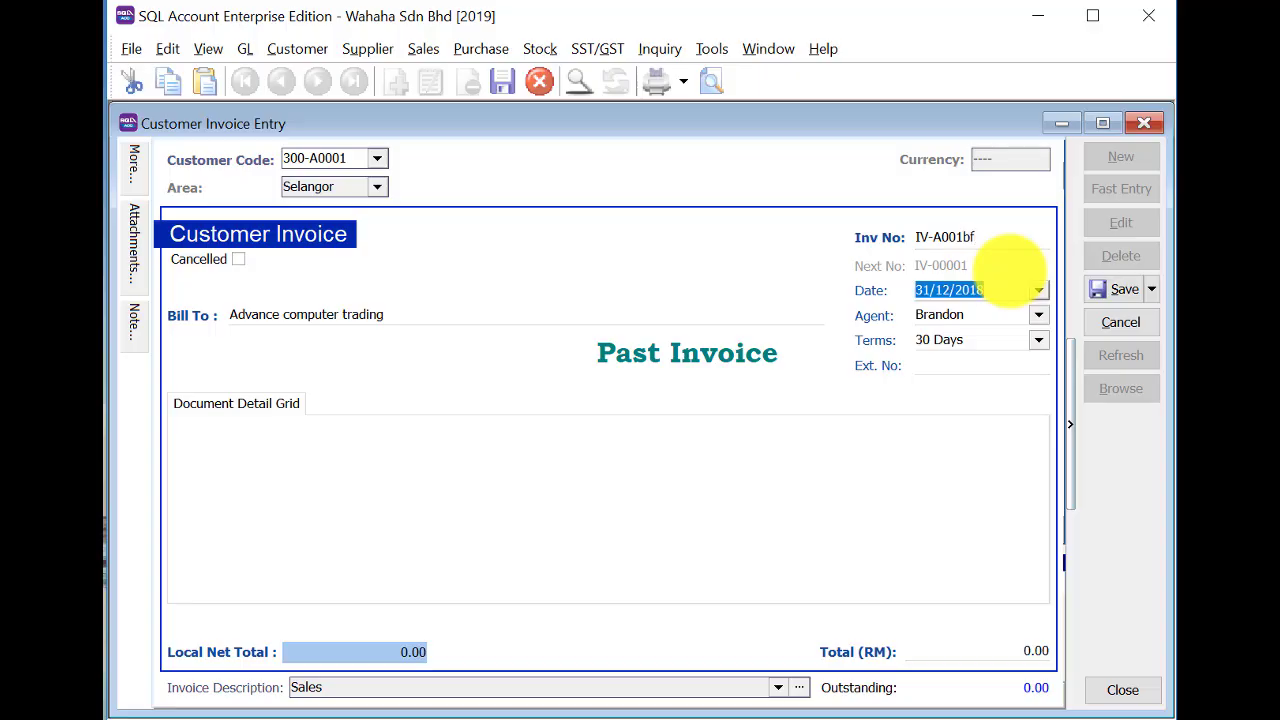
pyautogui.click(1000, 652)
pyautogui.moveTo(1000, 656); pyautogui.dragTo(894, 649)
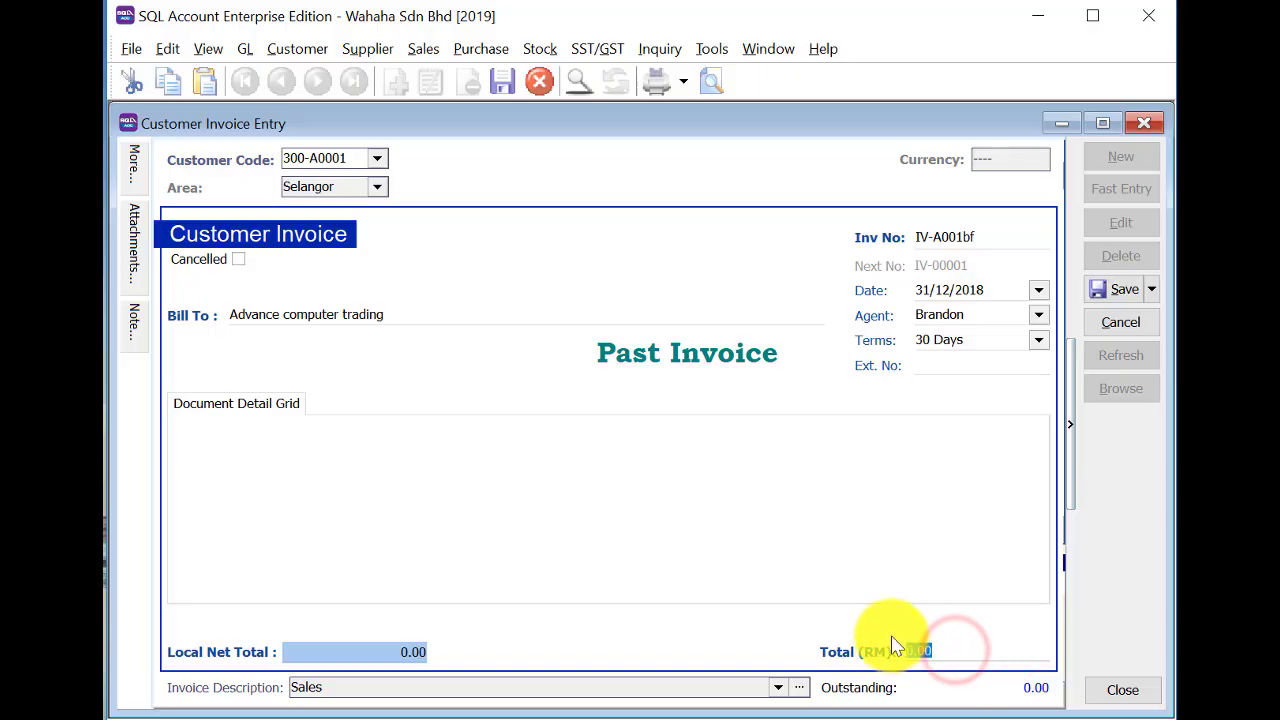
pyautogui.write('2,5')
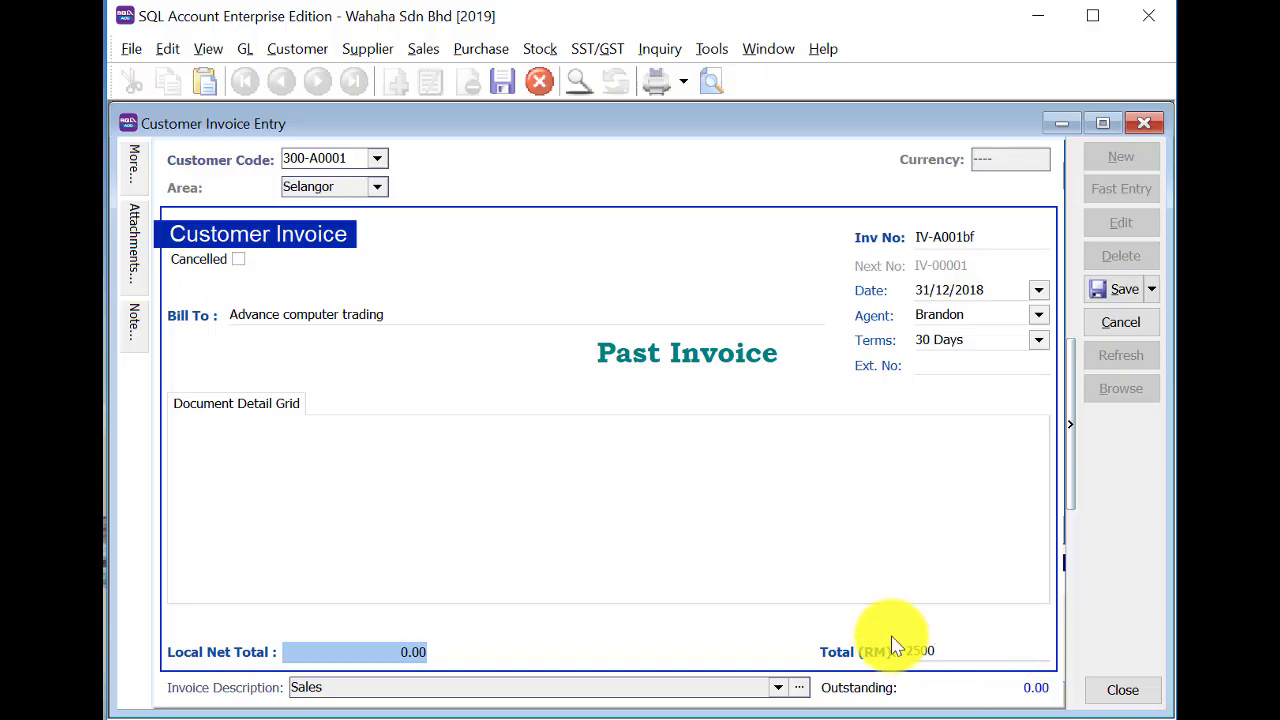
pyautogui.write('00')
pyautogui.press('Tab')
pyautogui.click(1125, 290)
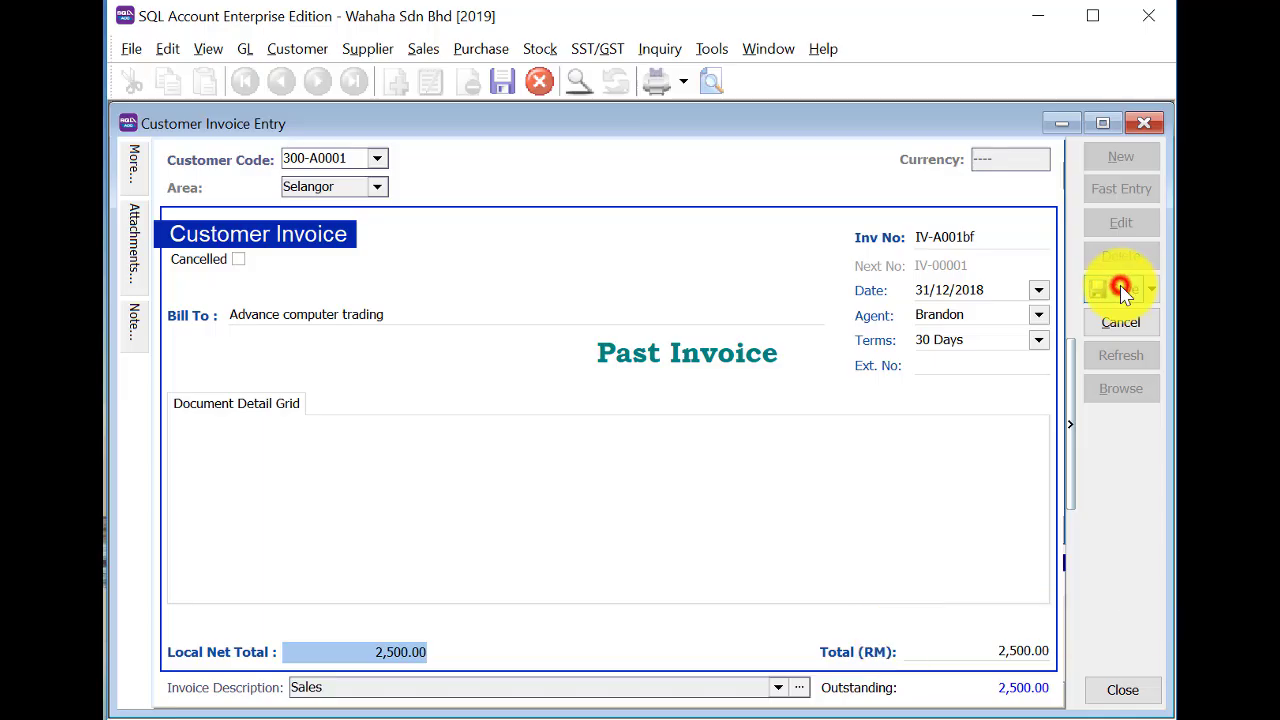
# Close invoice entry and start a new customer payment.
pyautogui.click(1150, 123)
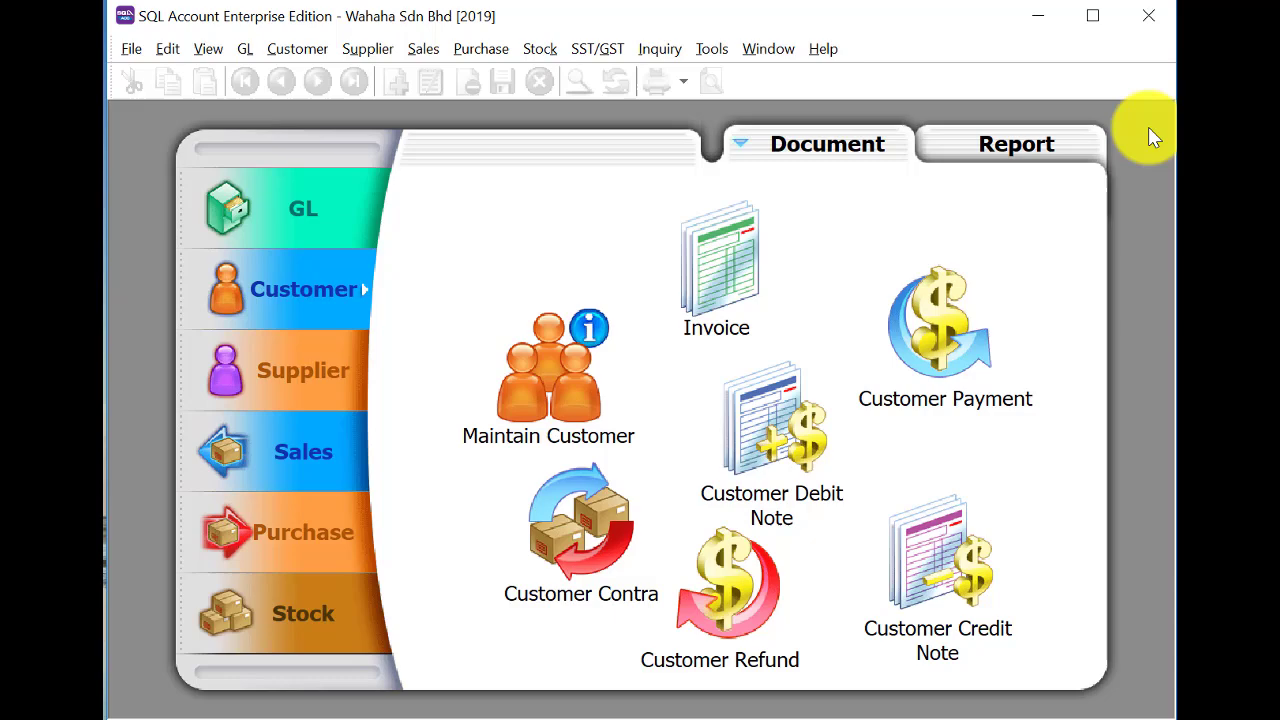
pyautogui.click(895, 332)
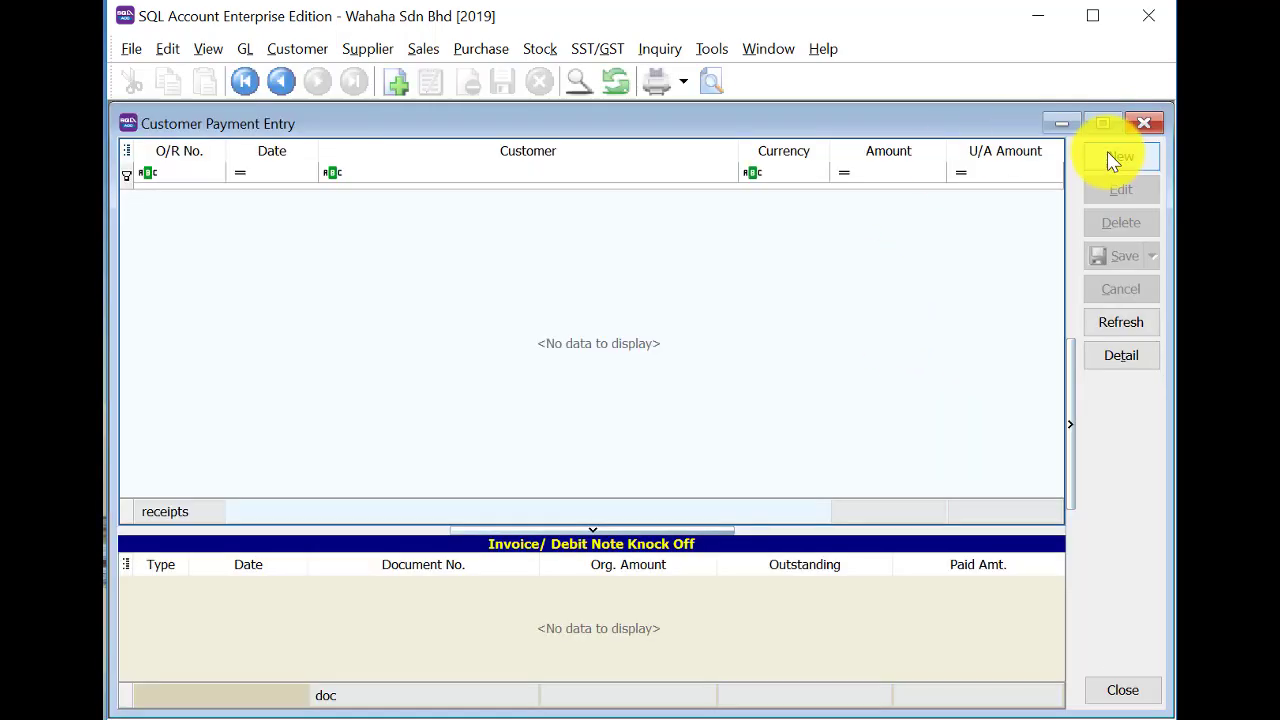
pyautogui.click(1110, 154)
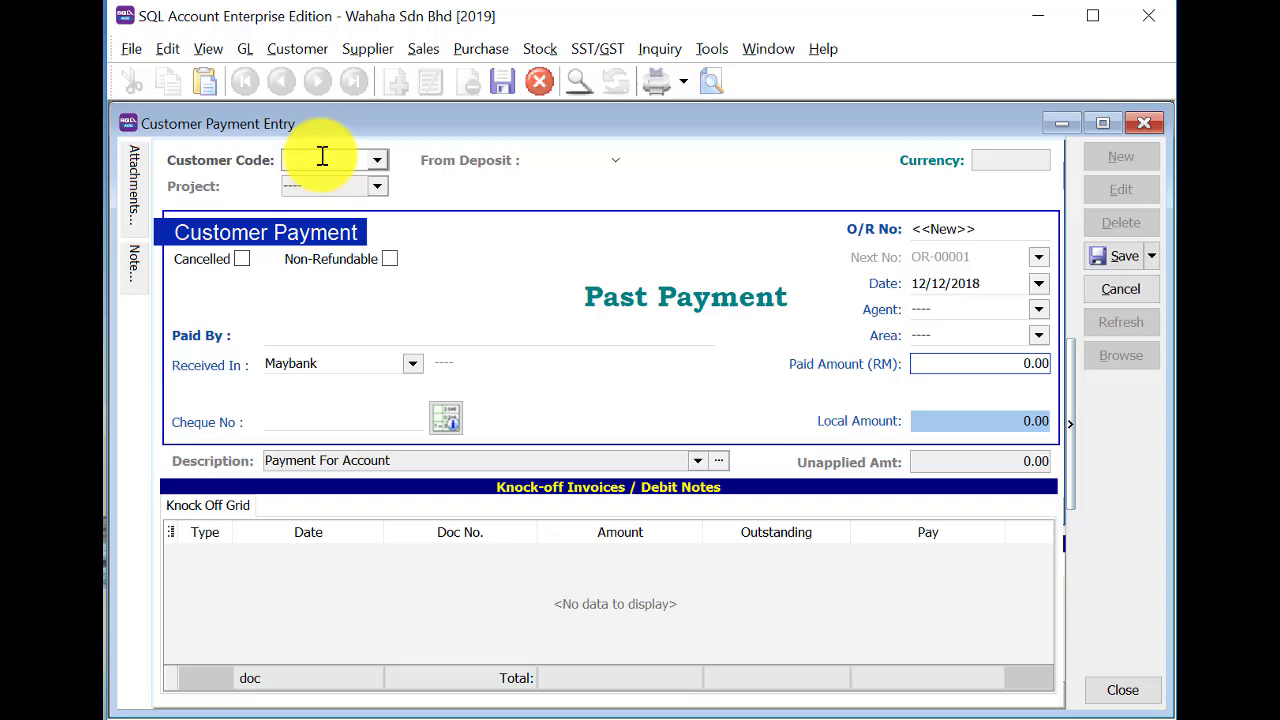
# Enter a payment from customer 300-A0001 dated 31/12/2018, O/R No OR-A0001BF, paid amount 500.
pyautogui.write('a')
pyautogui.press('Return')
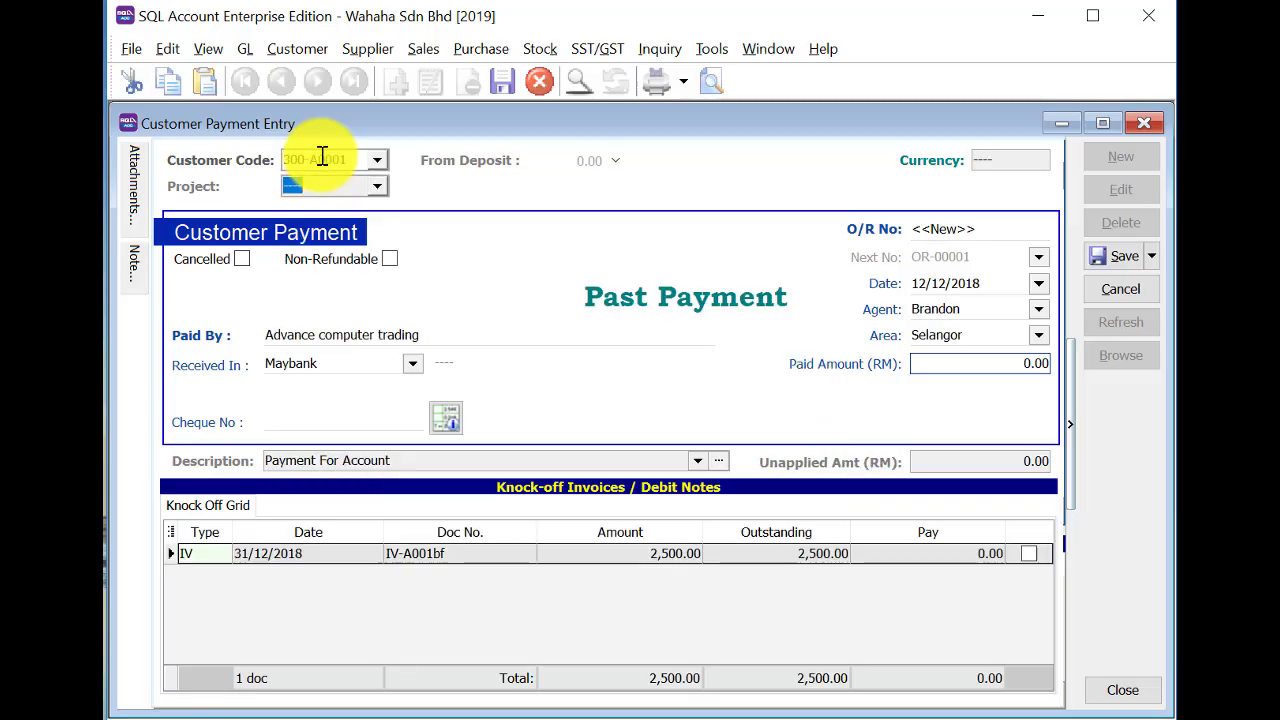
pyautogui.moveTo(921, 284); pyautogui.dragTo(910, 287)
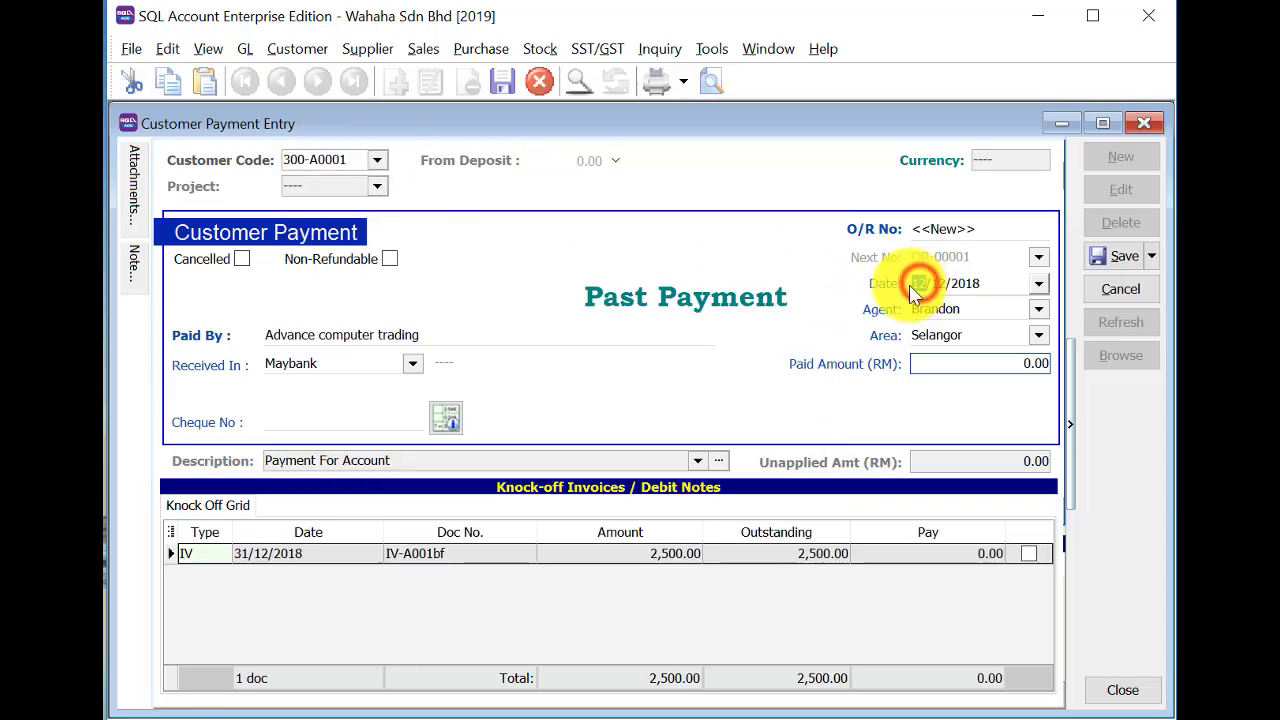
pyautogui.write('31/')
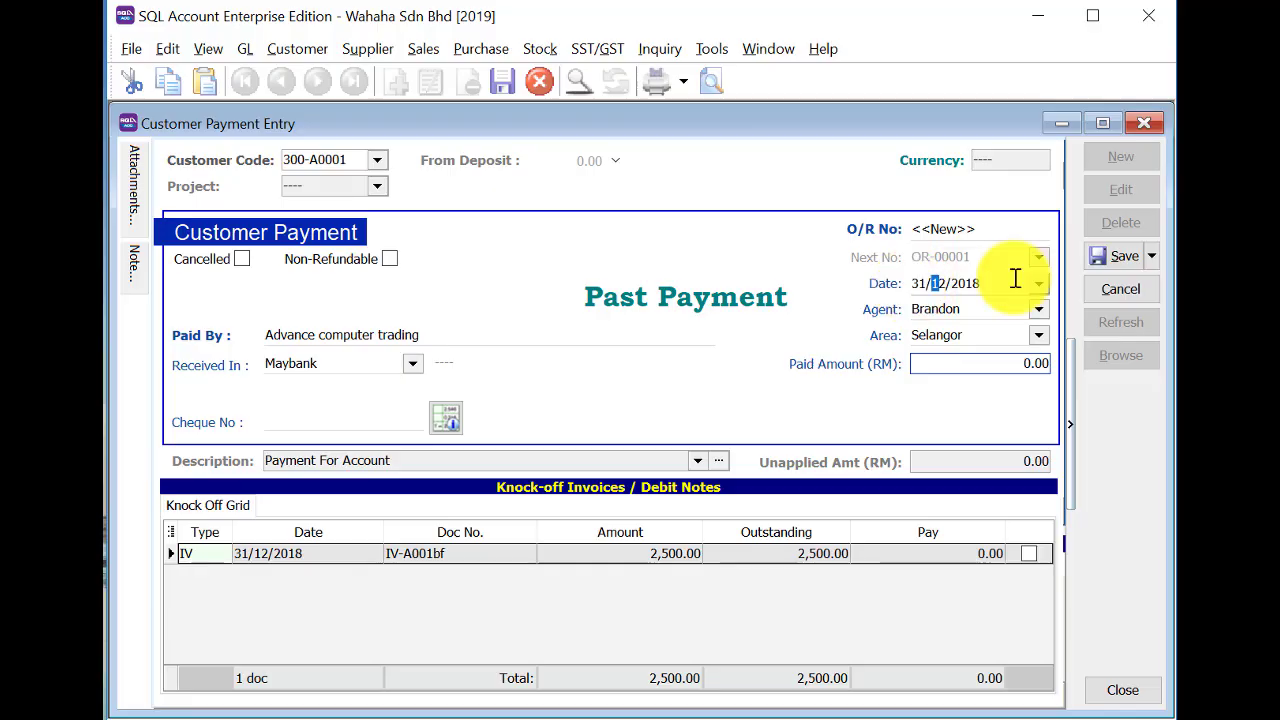
pyautogui.click(960, 229)
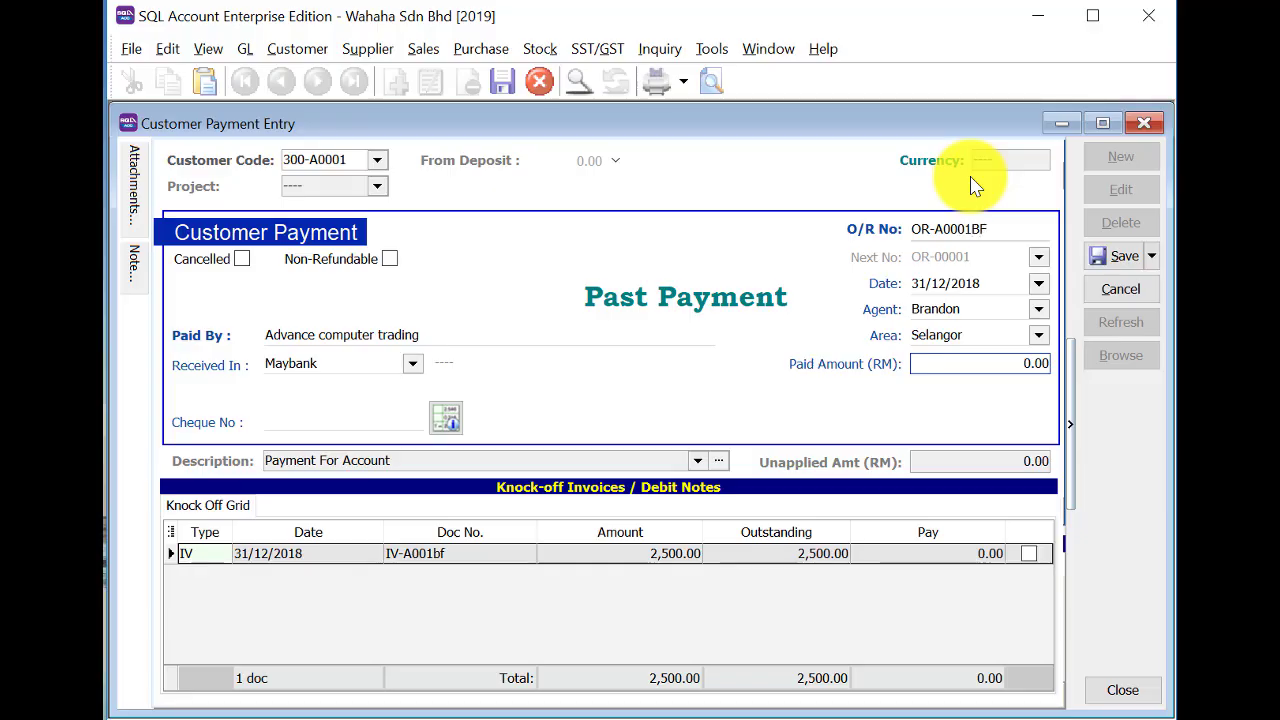
pyautogui.click(985, 360)
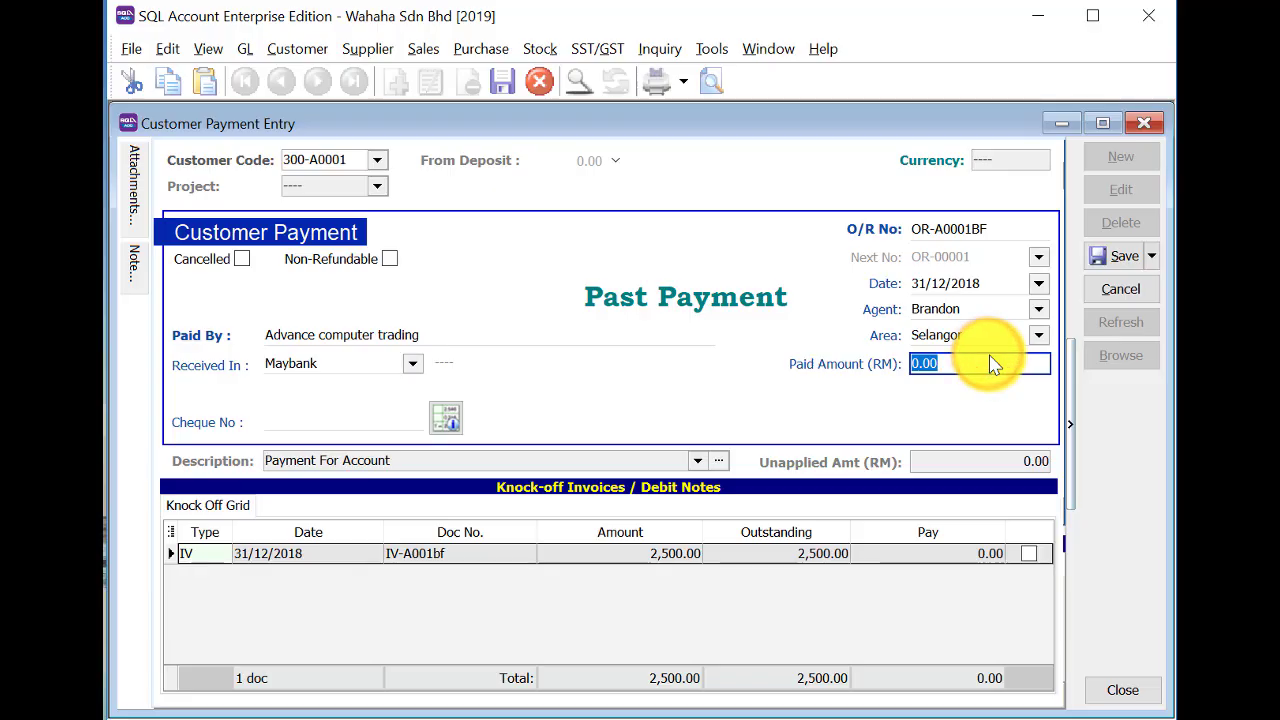
pyautogui.write('50')
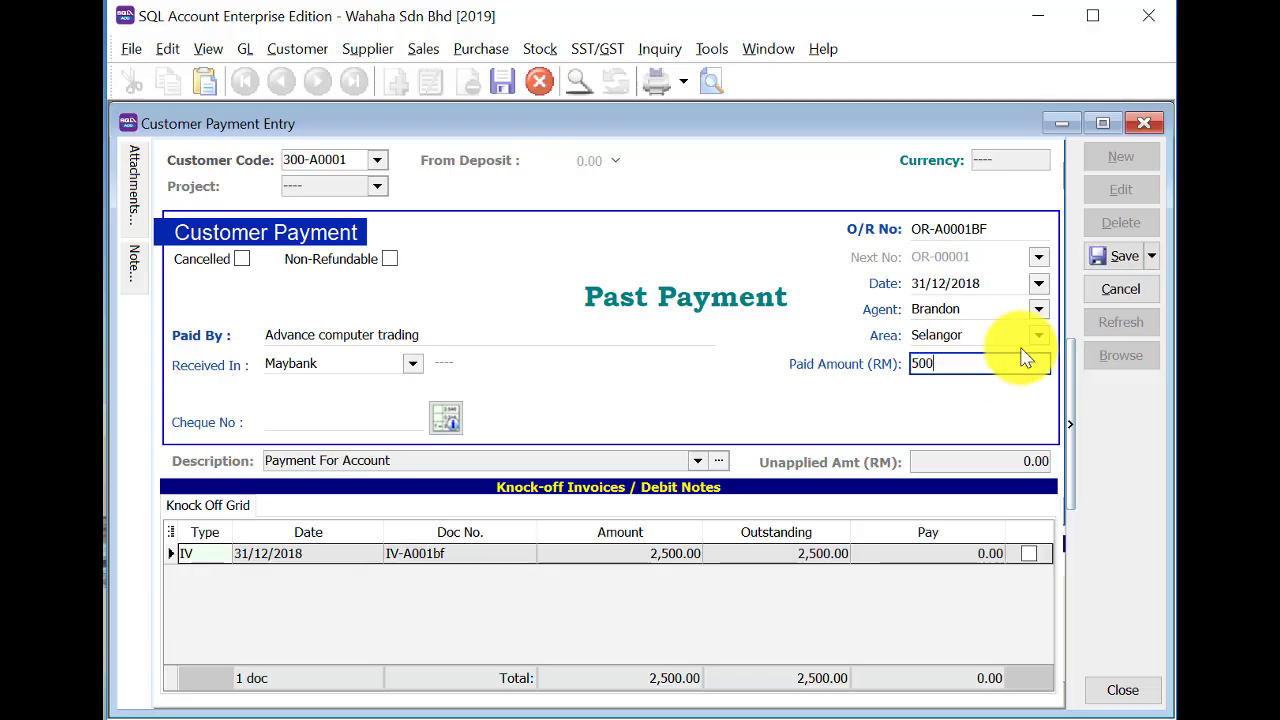
pyautogui.press('Tab')
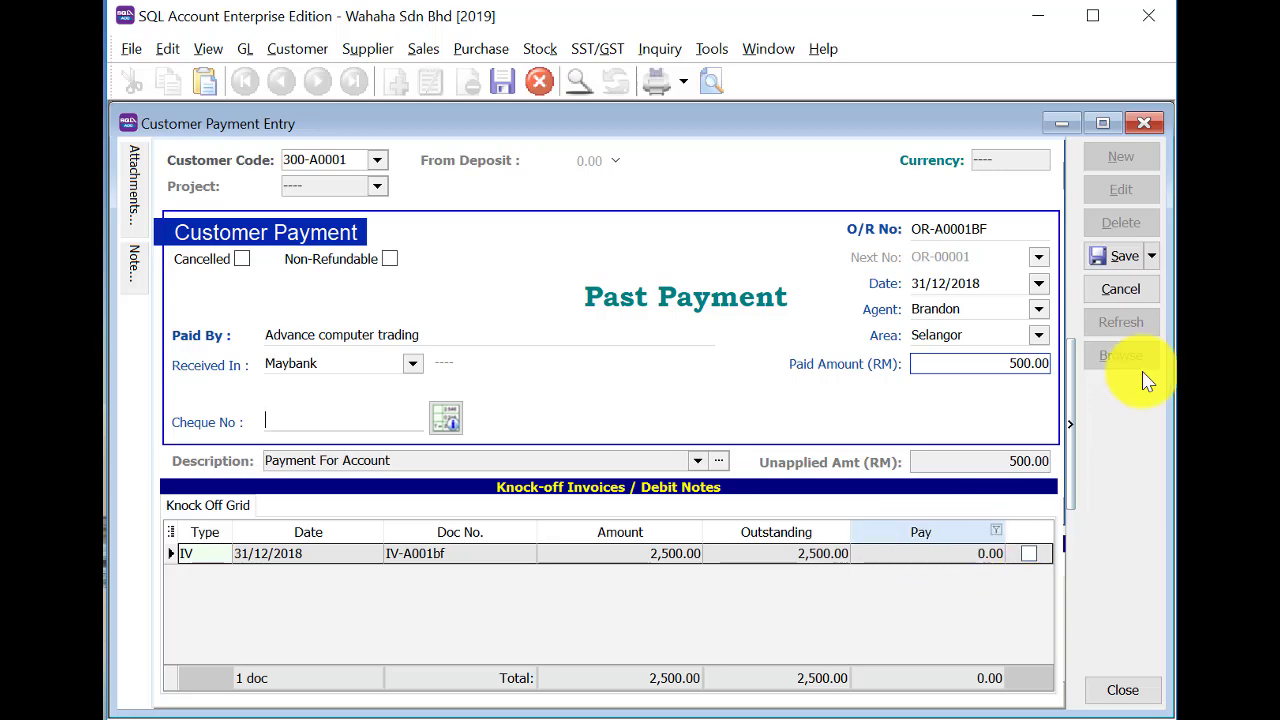
# Save the payment without a cheque number, view the saved payments list, and close the window.
pyautogui.click(1122, 257)
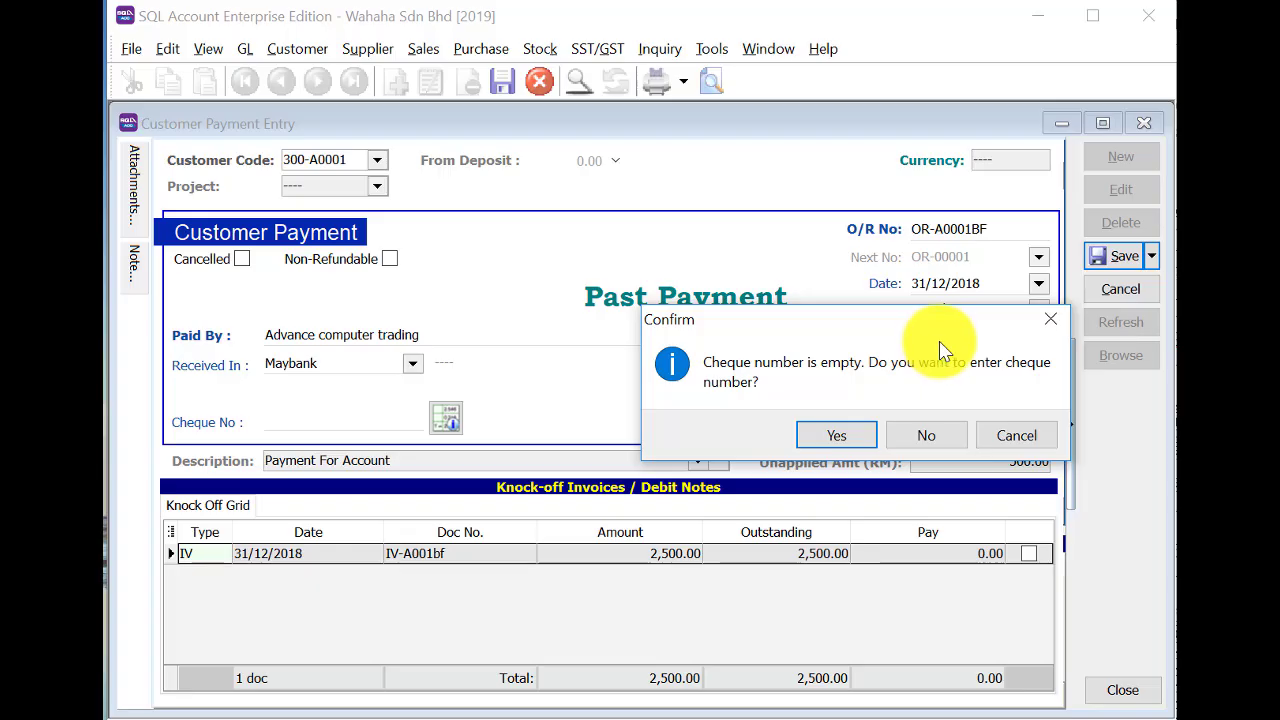
pyautogui.click(928, 435)
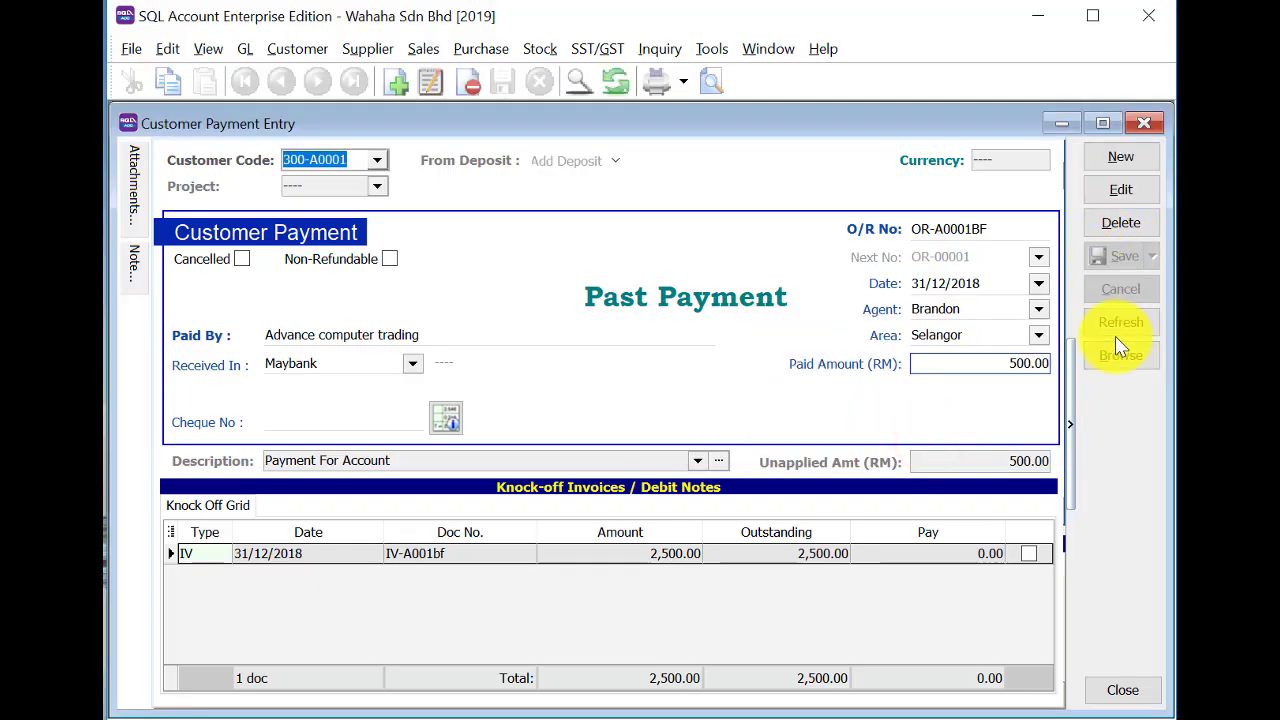
pyautogui.click(1120, 358)
pyautogui.click(1146, 122)
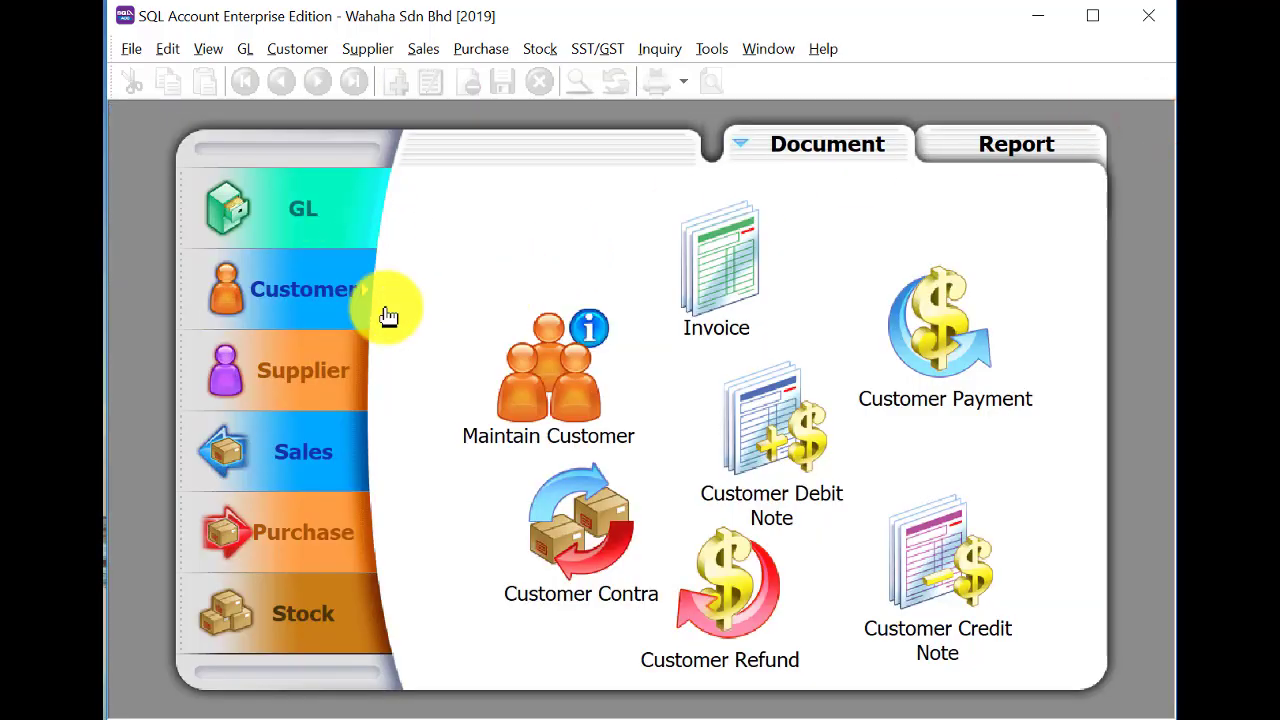
# Start a new customer invoice for True Brilliant Sdn. Bhd (300-T0001).
pyautogui.click(522, 414)
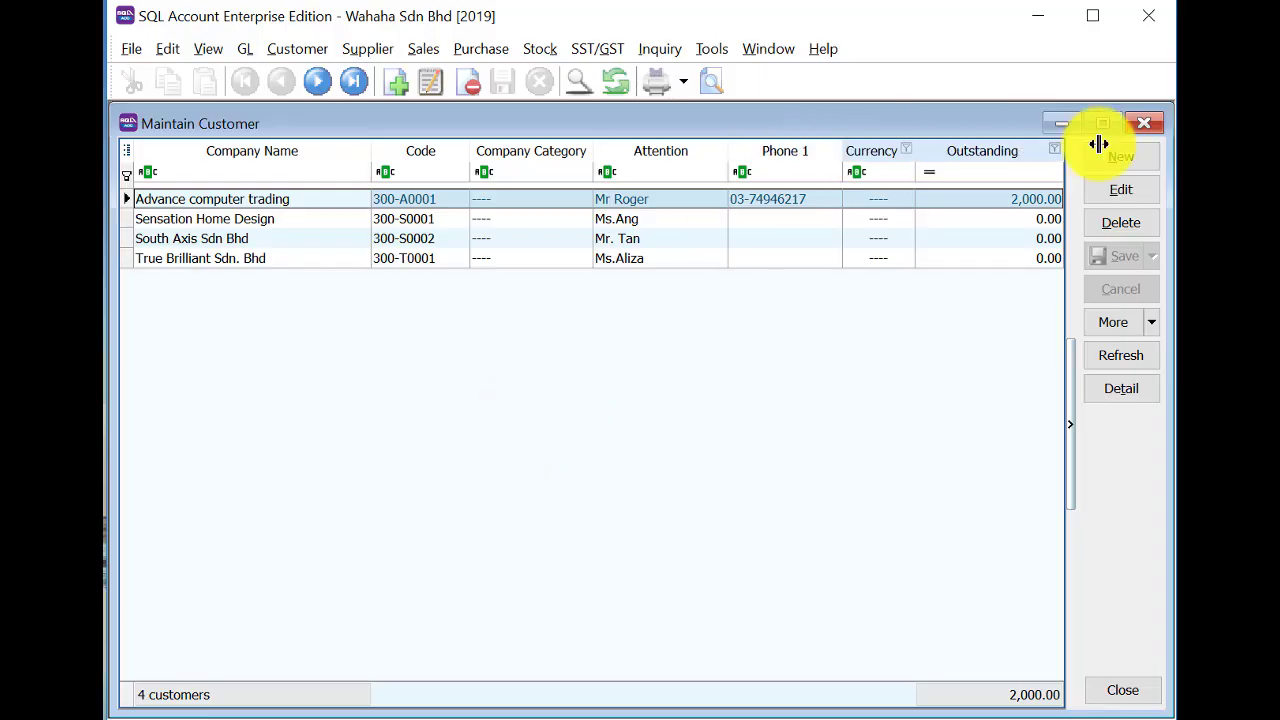
pyautogui.click(1148, 122)
pyautogui.click(703, 270)
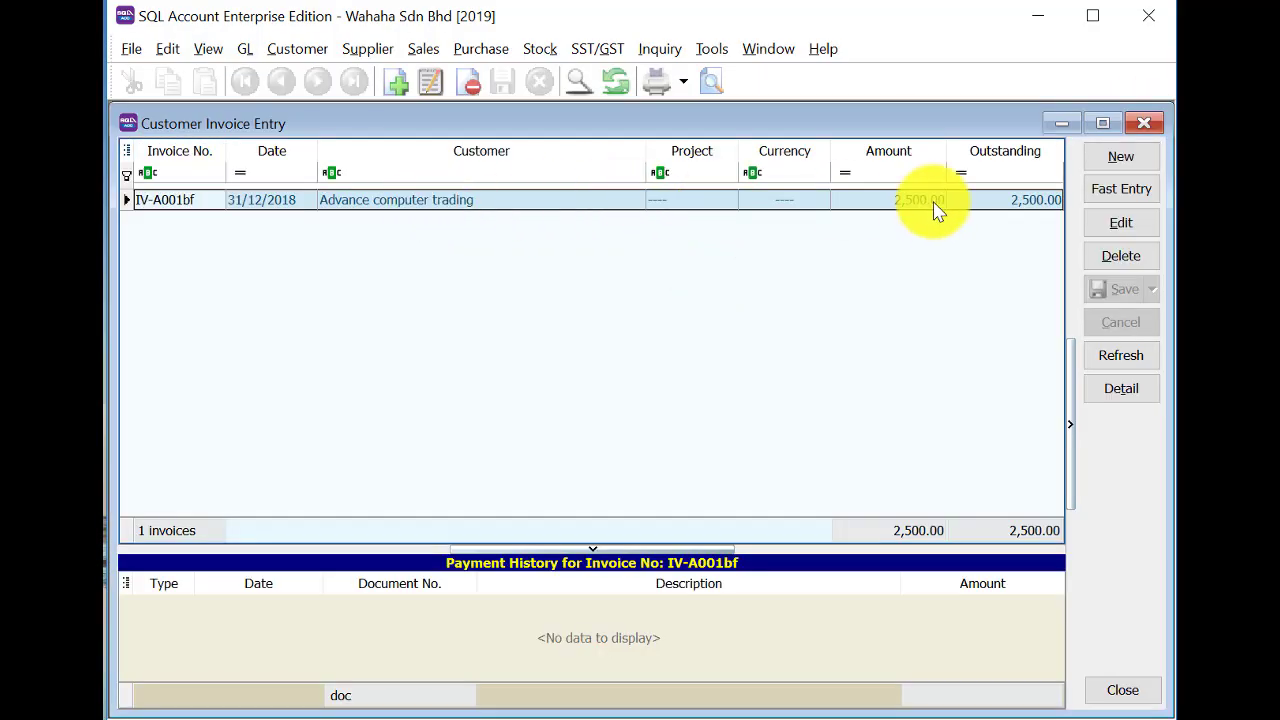
pyautogui.click(1117, 162)
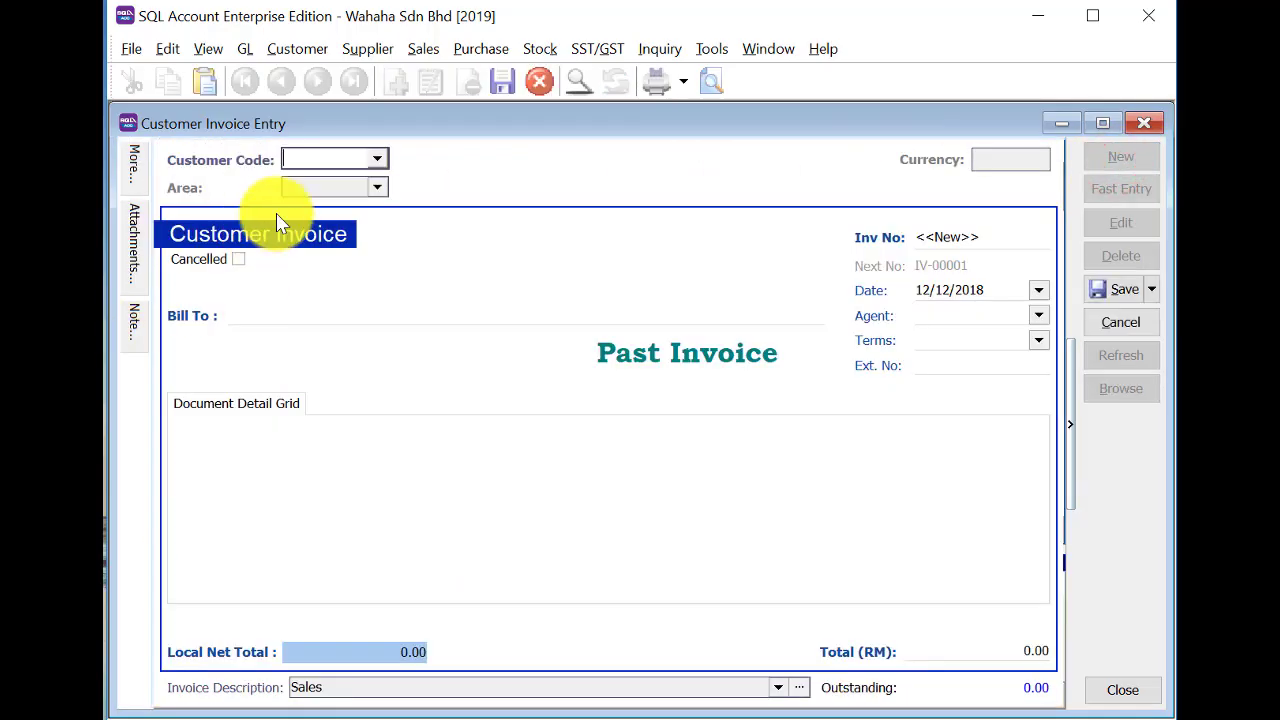
pyautogui.write('TU')
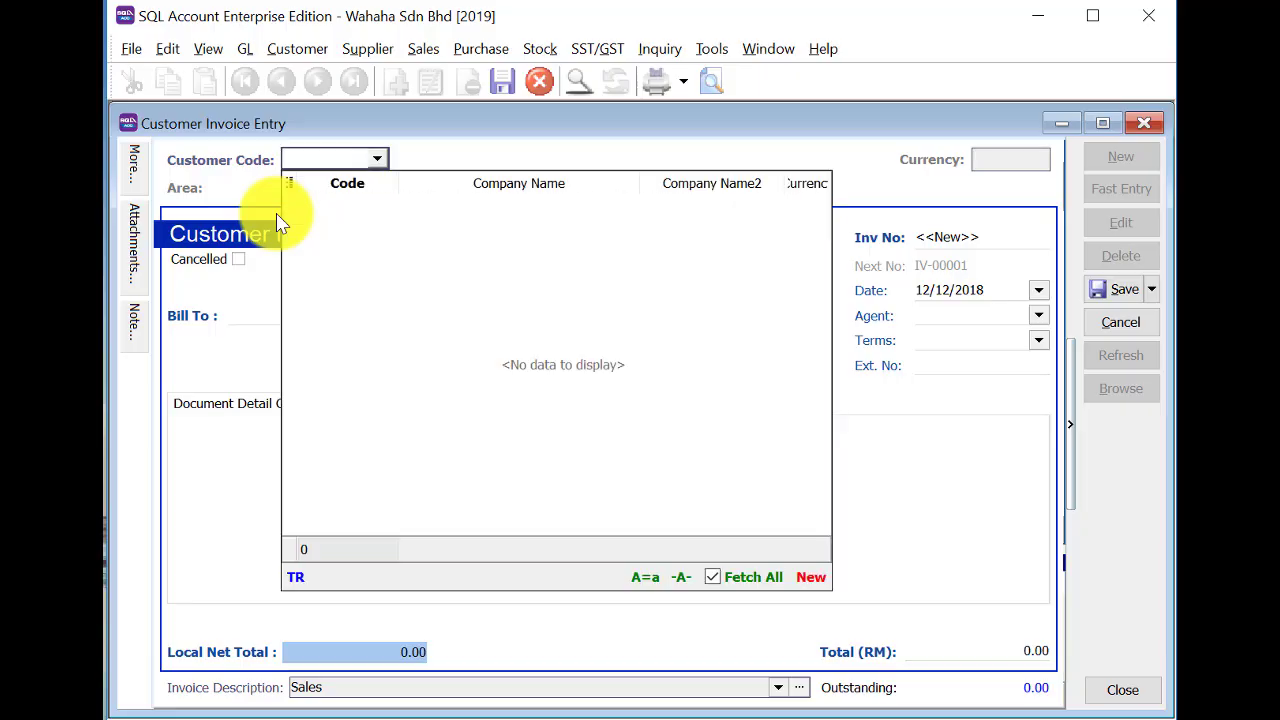
pyautogui.click(330, 203)
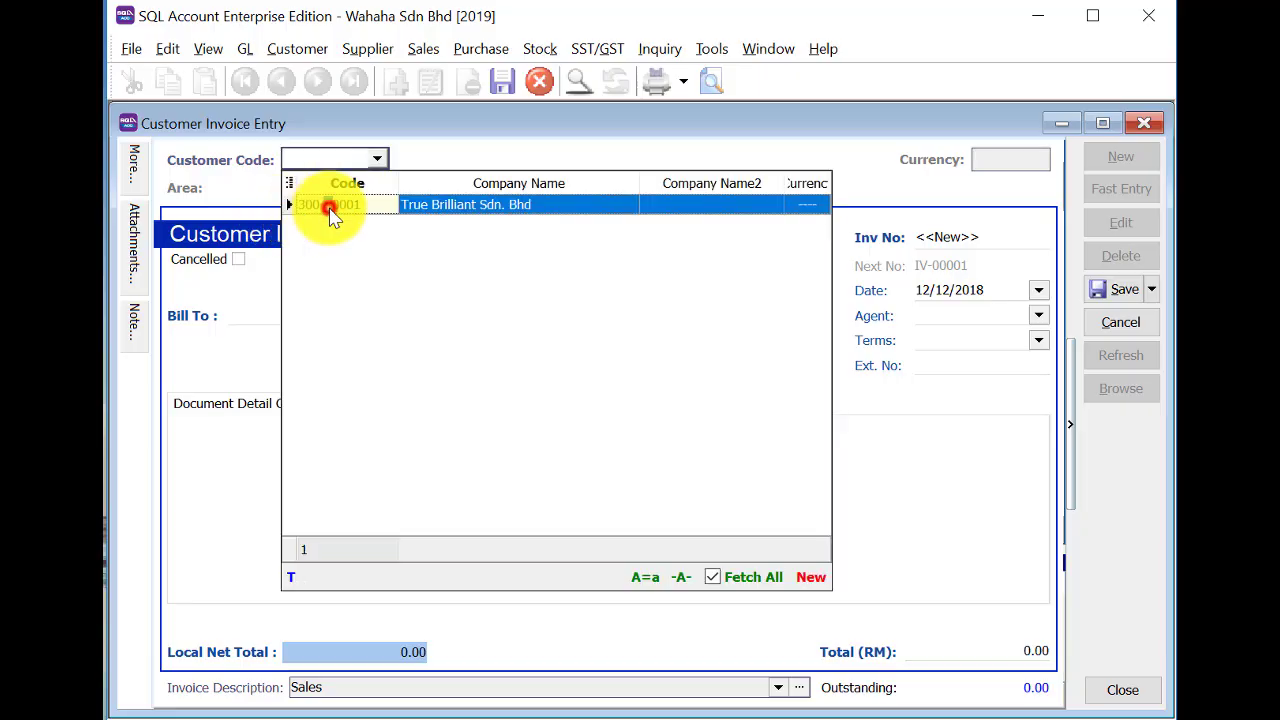
# Set invoice date 31/12/2018, number IV-T0001BF and total 850, then save it.
pyautogui.click(921, 290)
pyautogui.write('31')
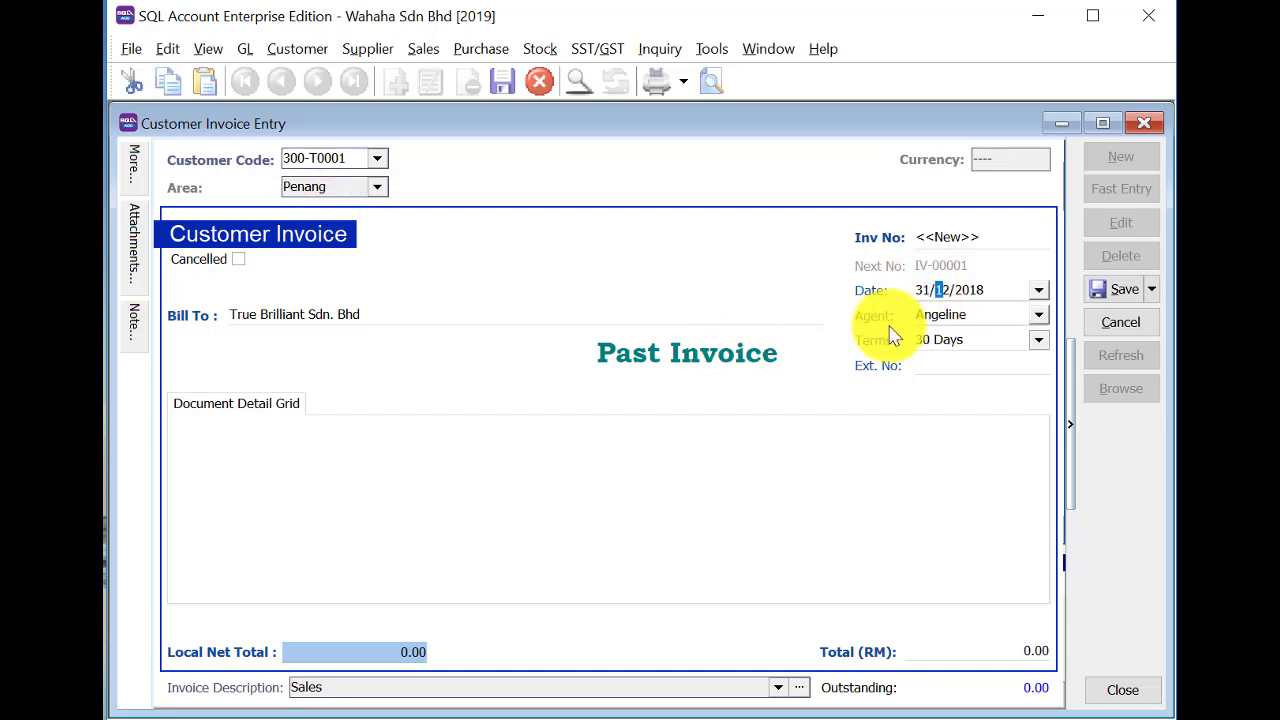
pyautogui.click(936, 236)
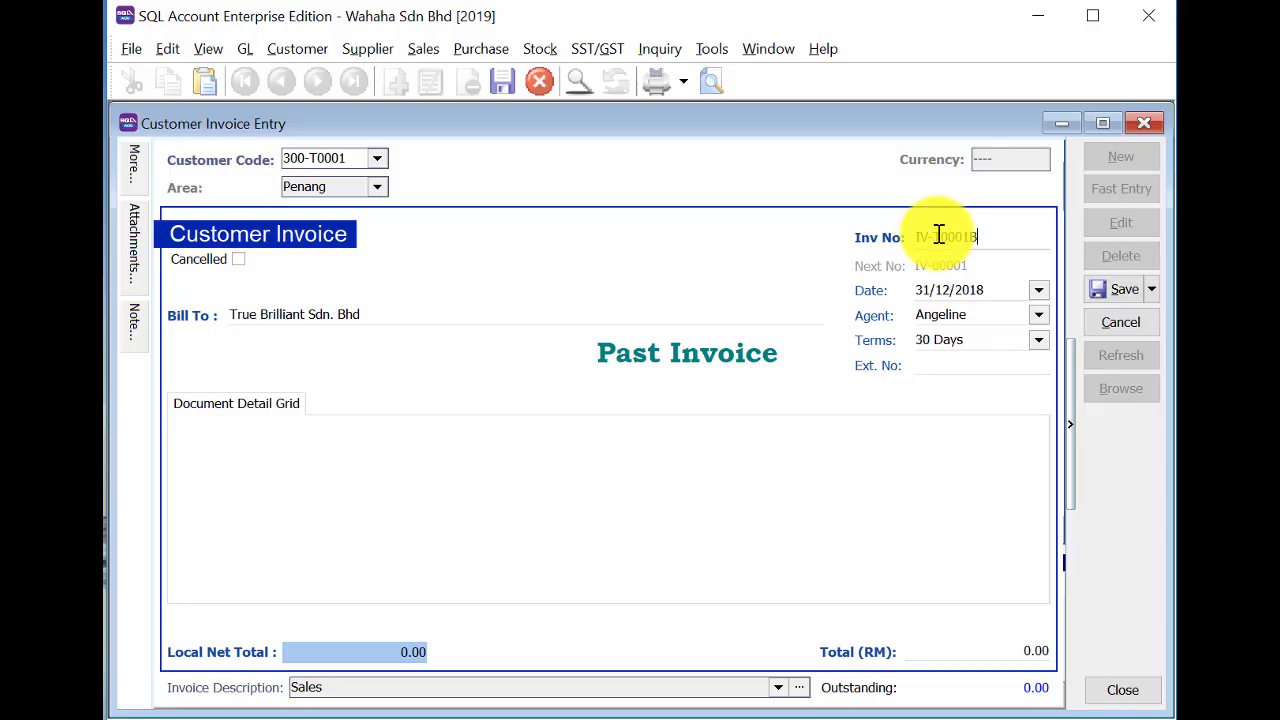
pyautogui.press('Tab')
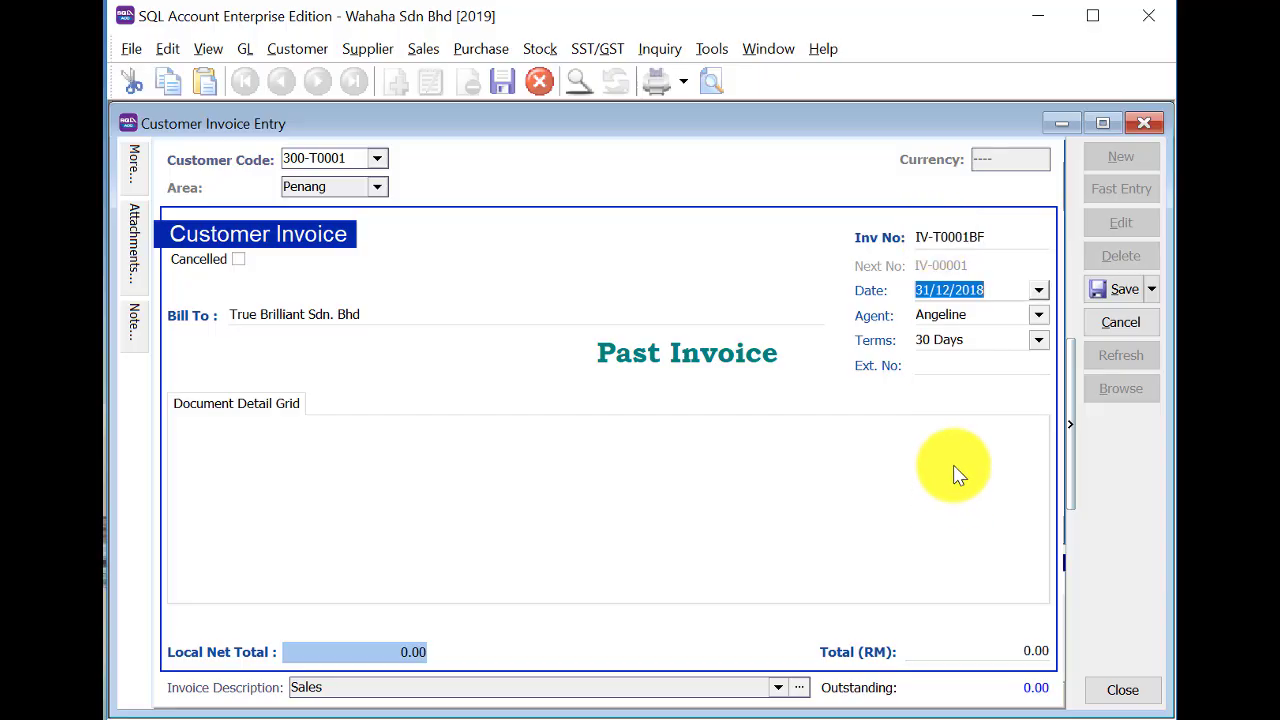
pyautogui.click(1015, 652)
pyautogui.doubleClick(1015, 652)
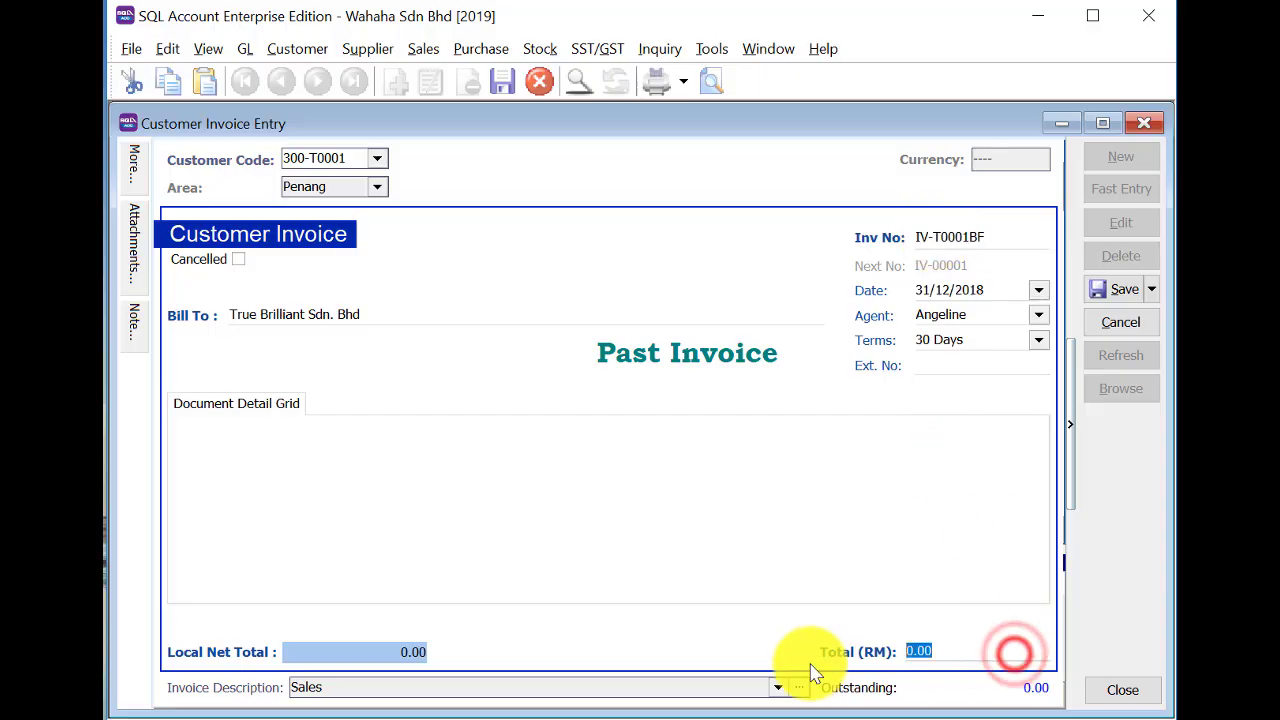
pyautogui.write('85')
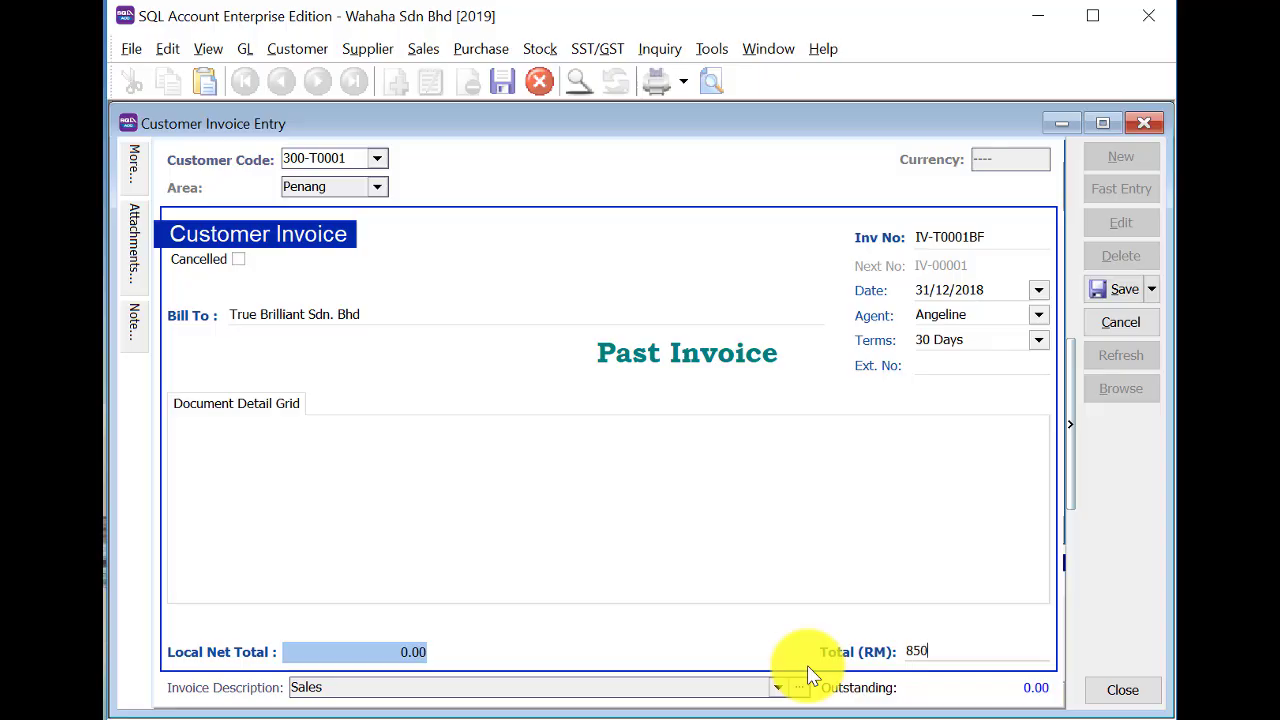
pyautogui.write('0')
pyautogui.press('Tab')
pyautogui.click(1112, 287)
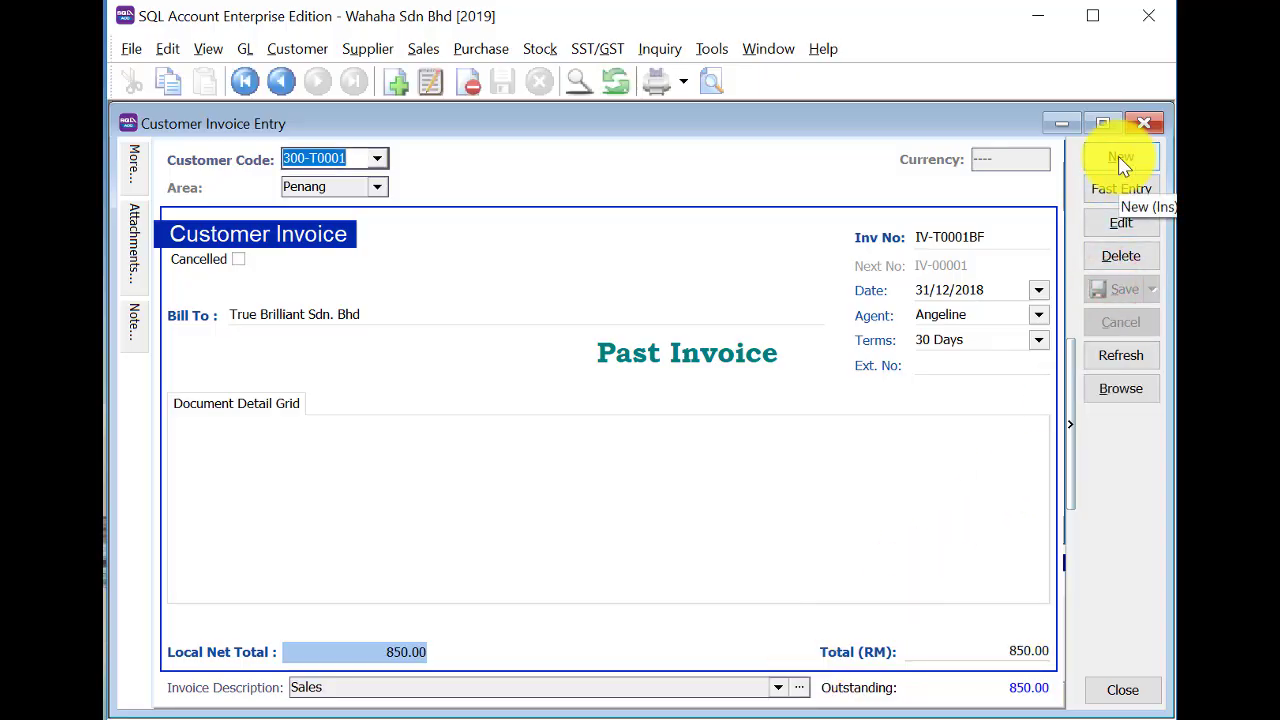
# Start a new supplier invoice for Lian Huat Trading (400-L0001).
pyautogui.click(1144, 123)
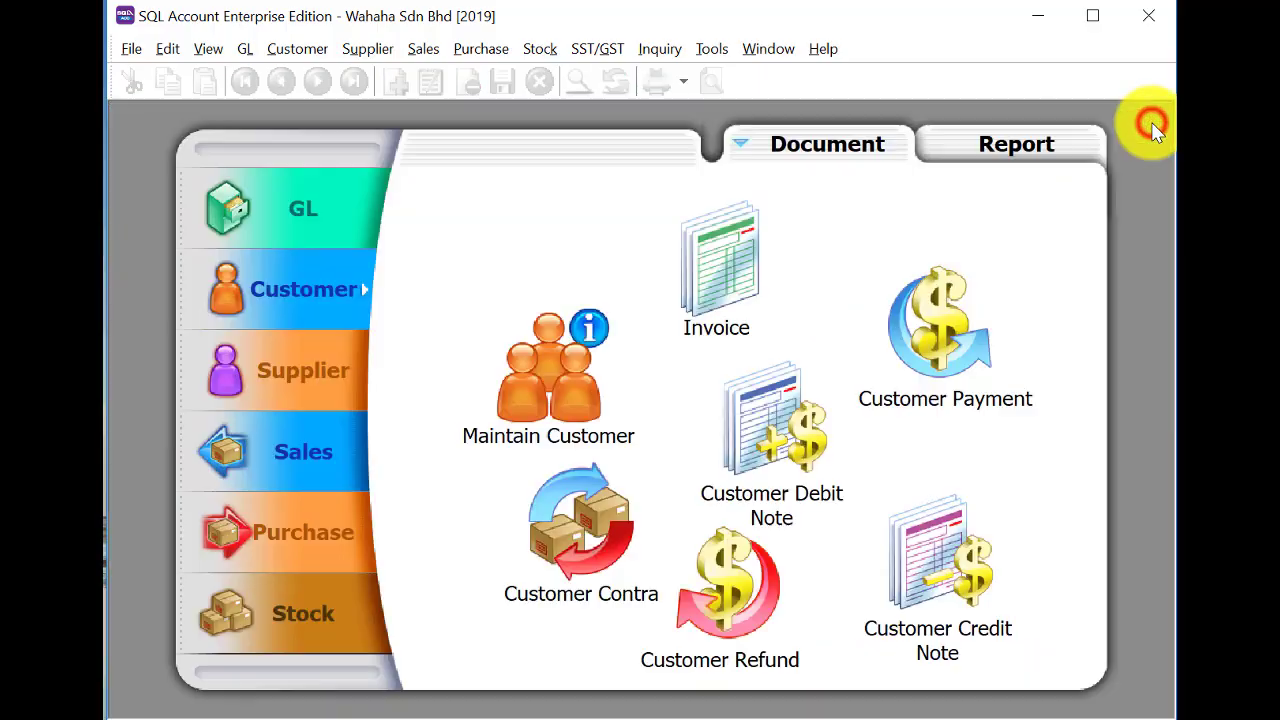
pyautogui.click(293, 372)
pyautogui.click(720, 271)
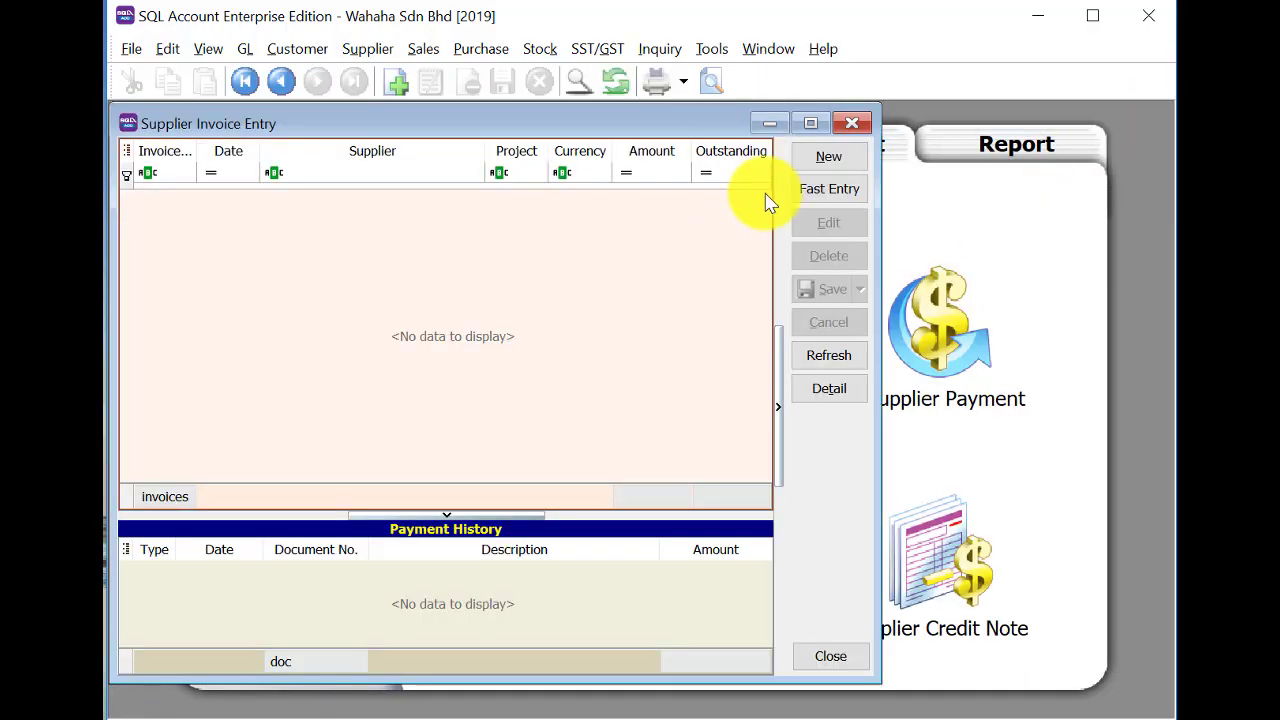
pyautogui.click(820, 160)
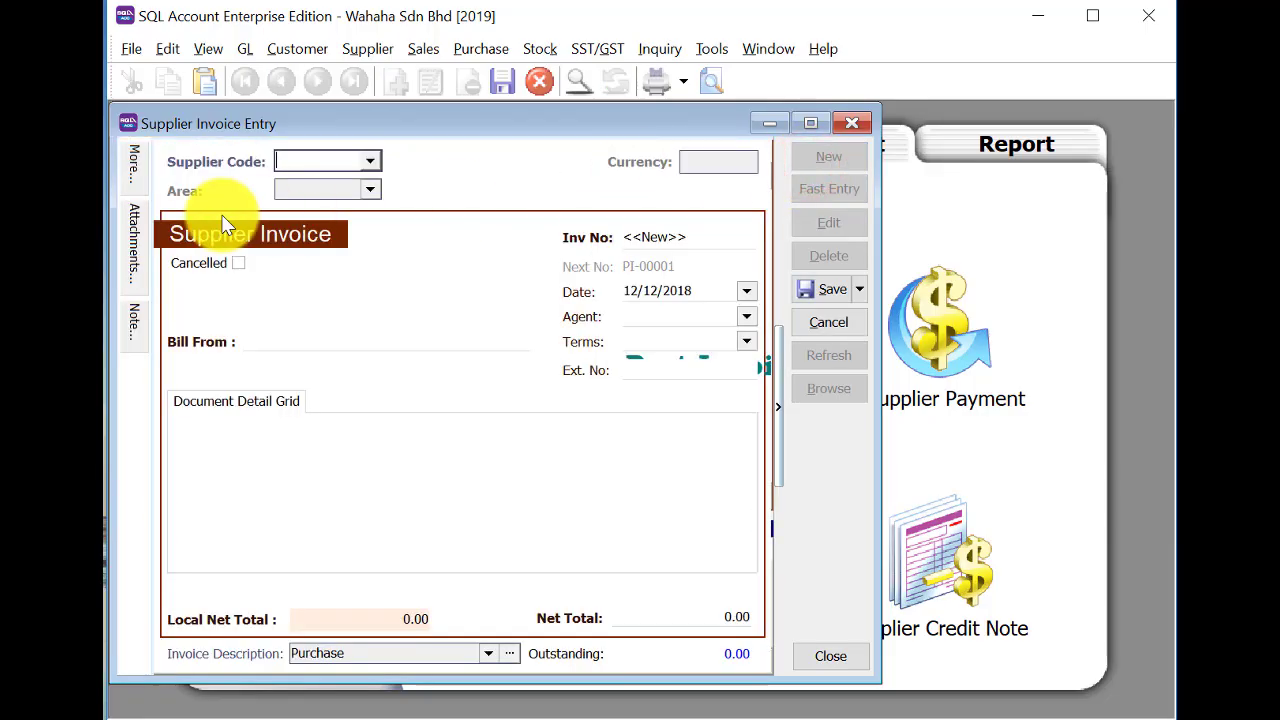
pyautogui.write('L')
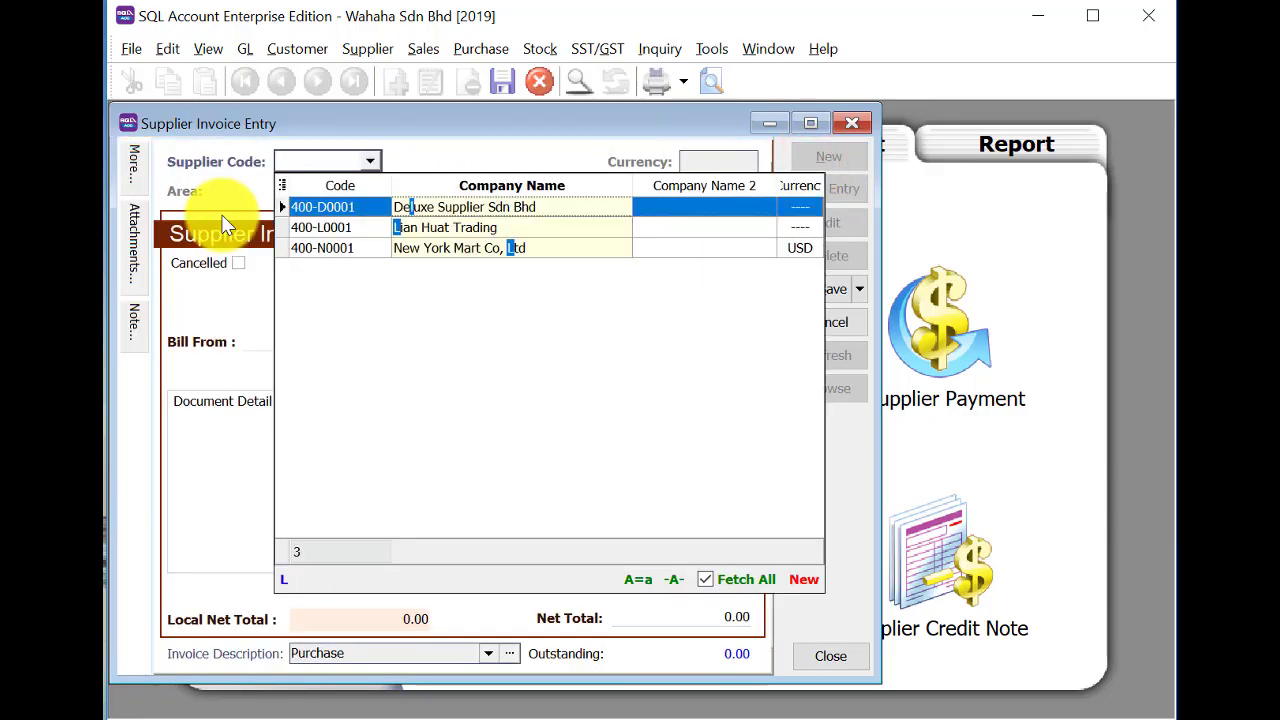
pyautogui.click(463, 208)
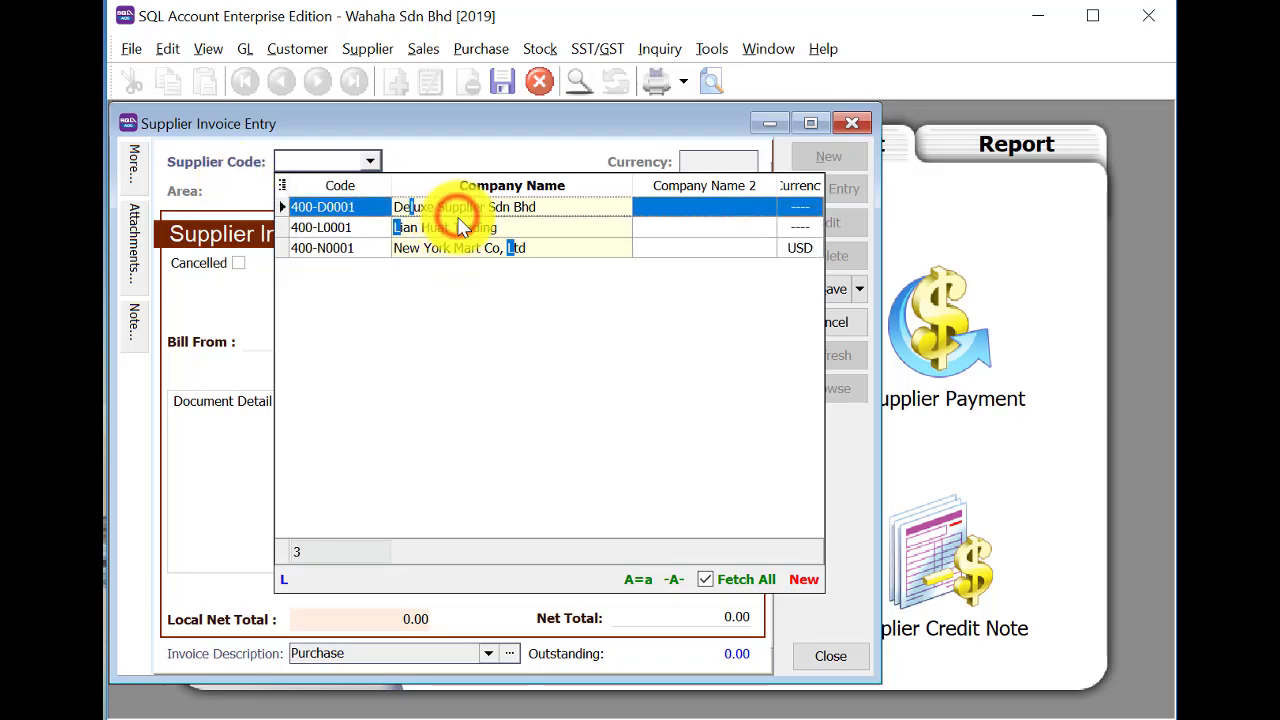
pyautogui.doubleClick(460, 227)
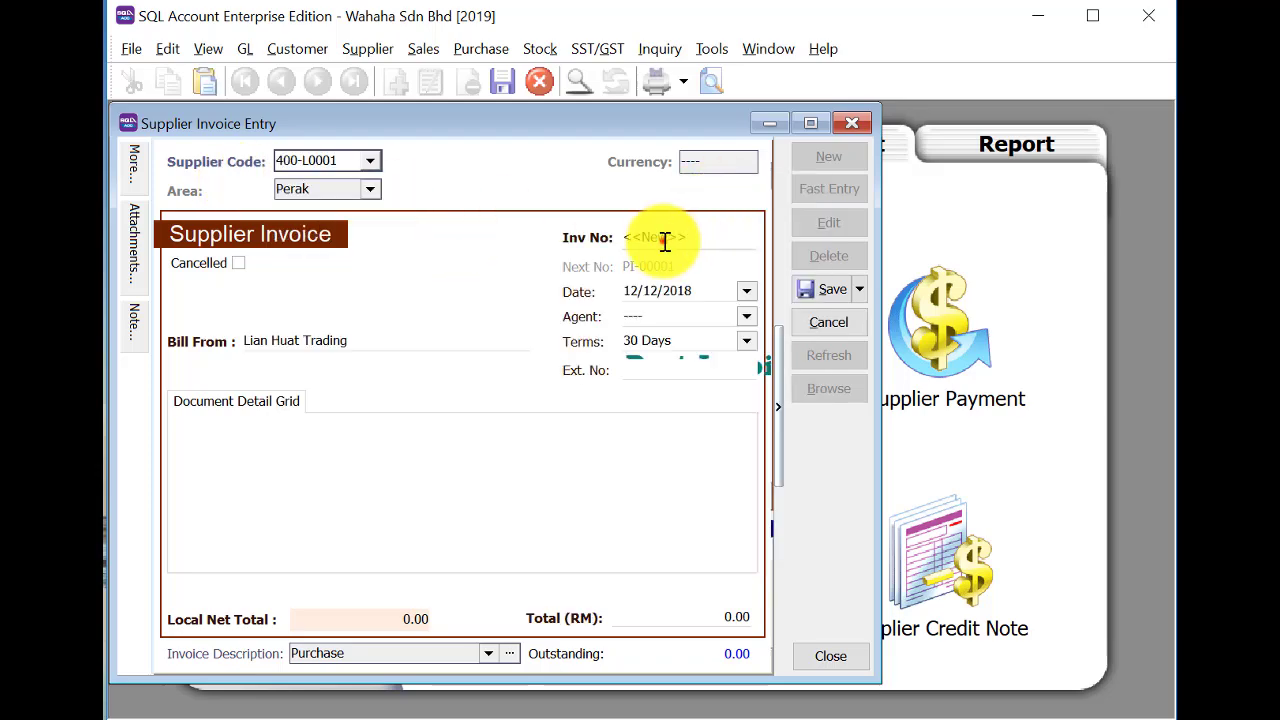
# Enter invoice number PI-L0001BF and date 31/12/2018, leaving the agent empty.
pyautogui.click(664, 240)
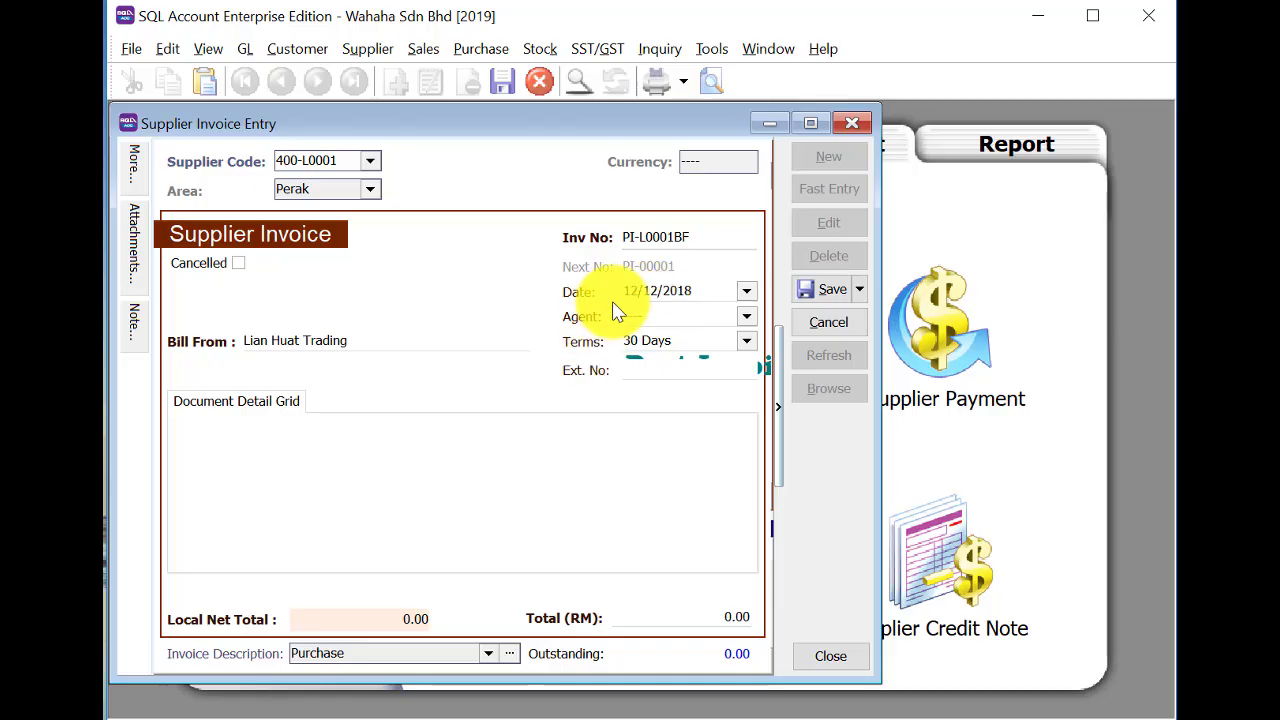
pyautogui.click(634, 289)
pyautogui.write('31')
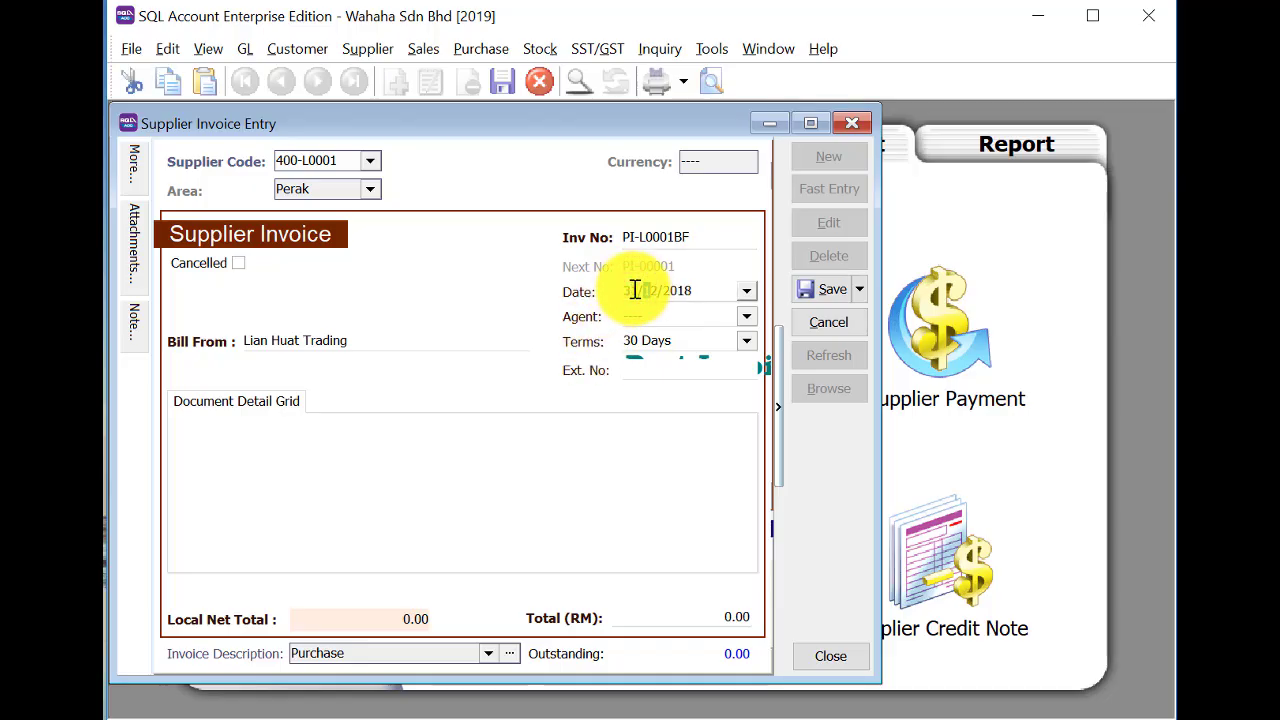
pyautogui.press('Tab')
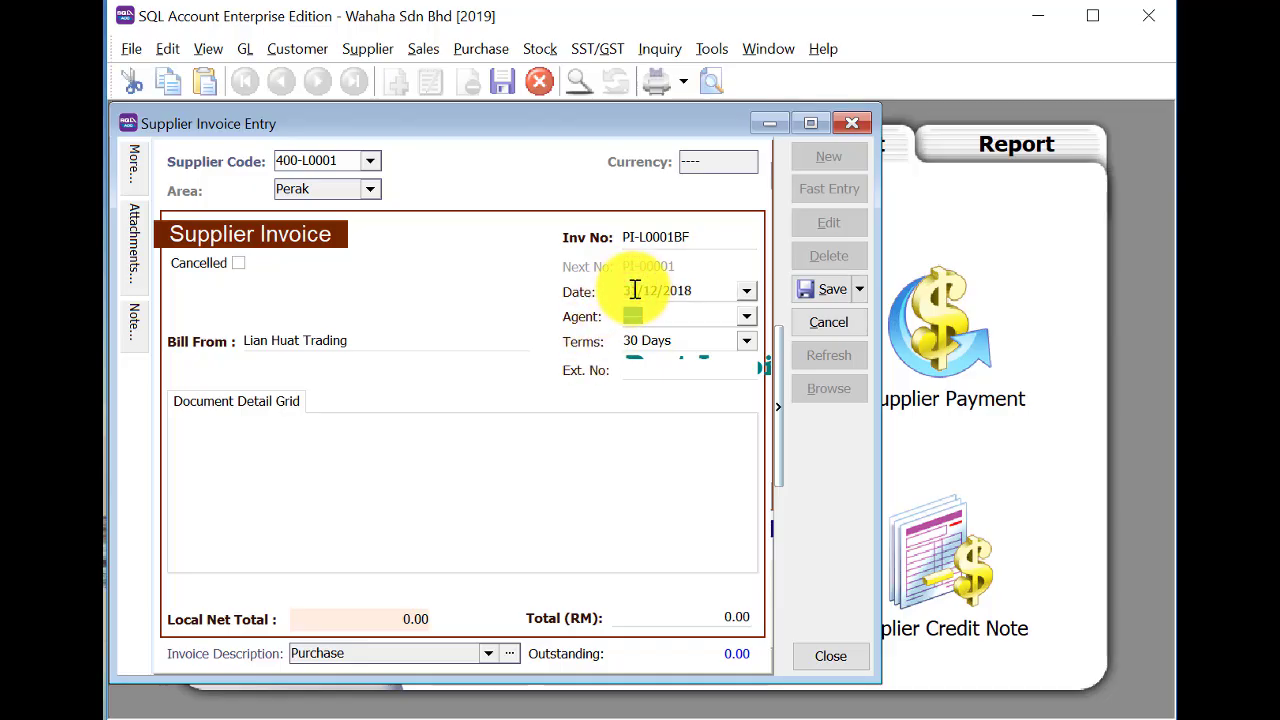
pyautogui.press('Return')
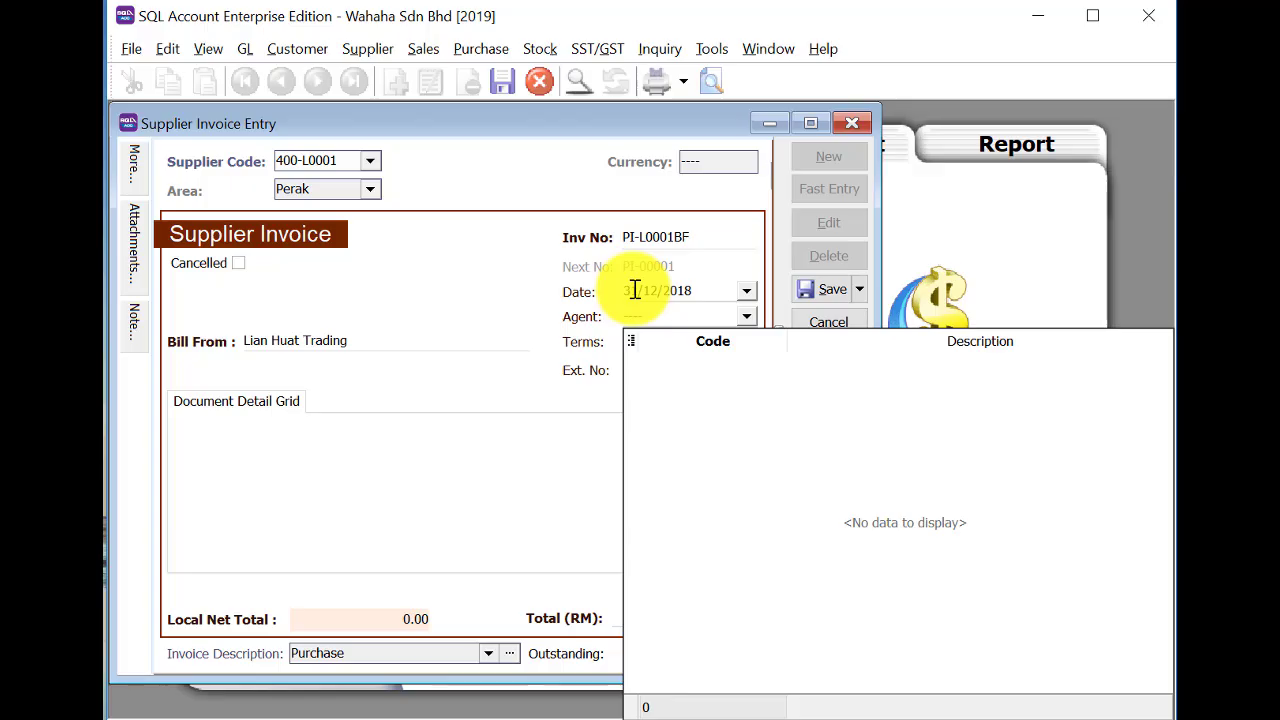
pyautogui.click(568, 340)
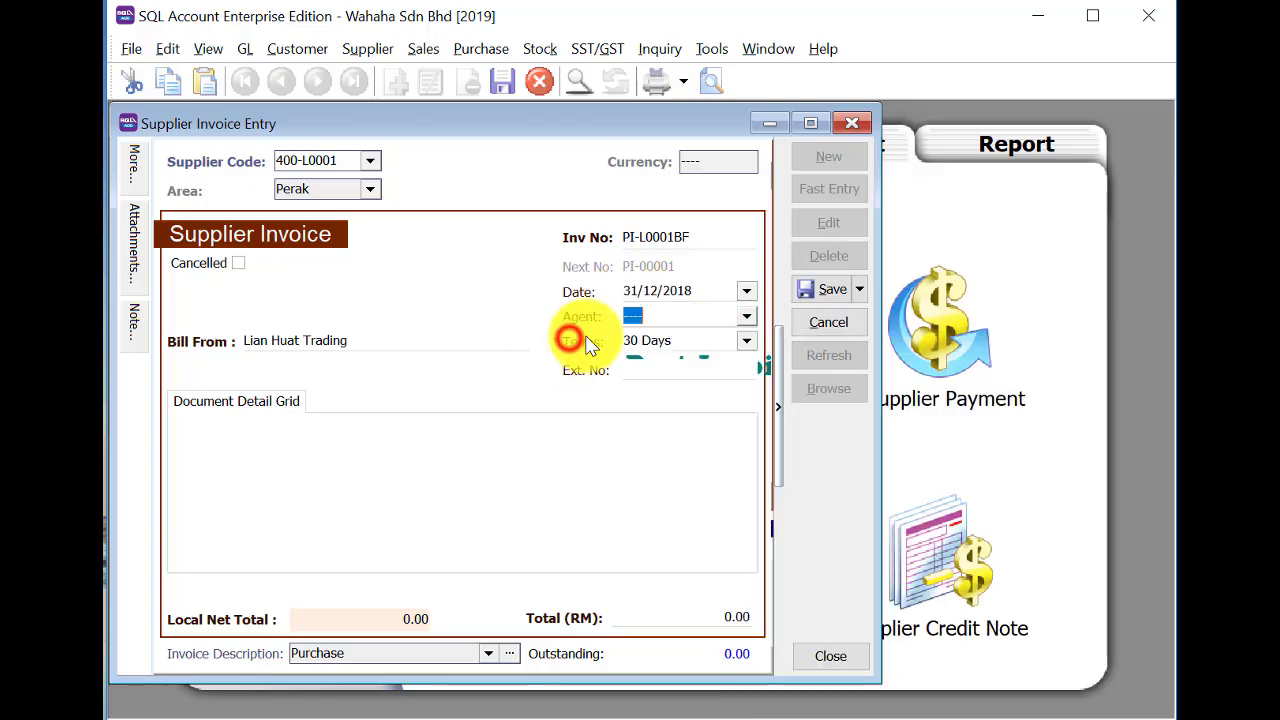
# Enter the 350.00 total, save the invoice, and begin a new one.
pyautogui.click(723, 616)
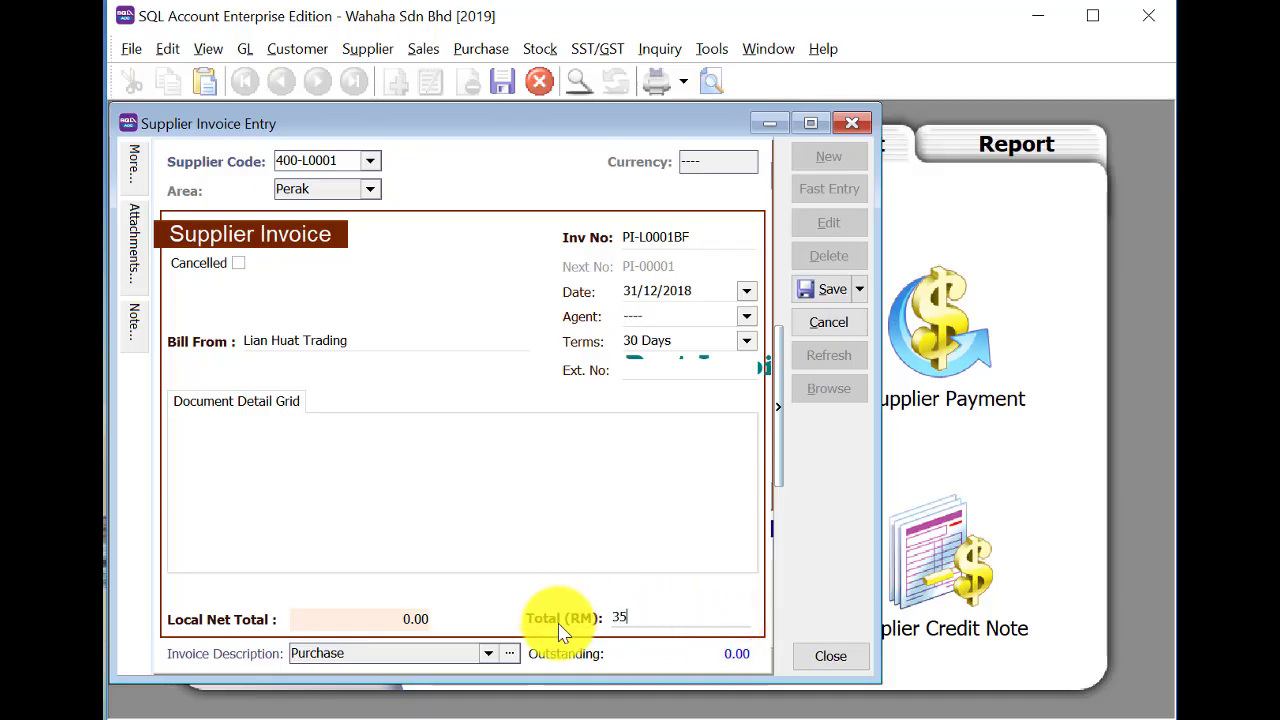
pyautogui.write('350')
pyautogui.press('Tab')
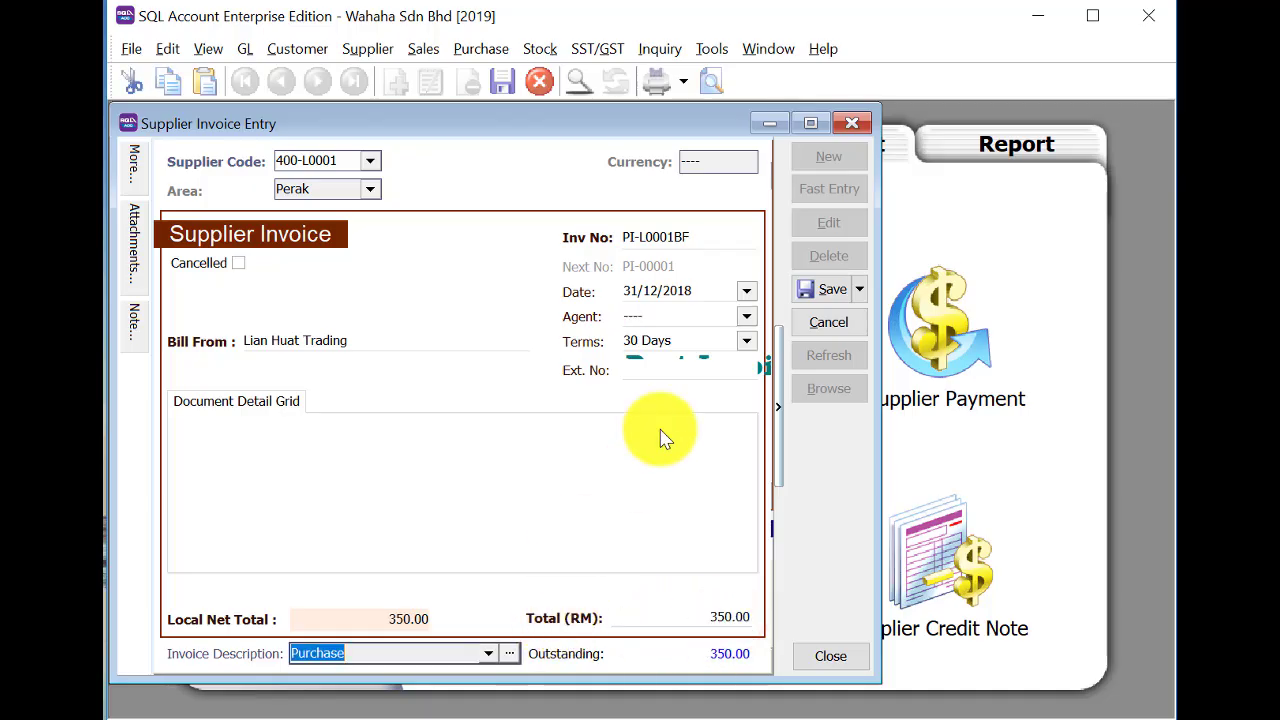
pyautogui.click(811, 292)
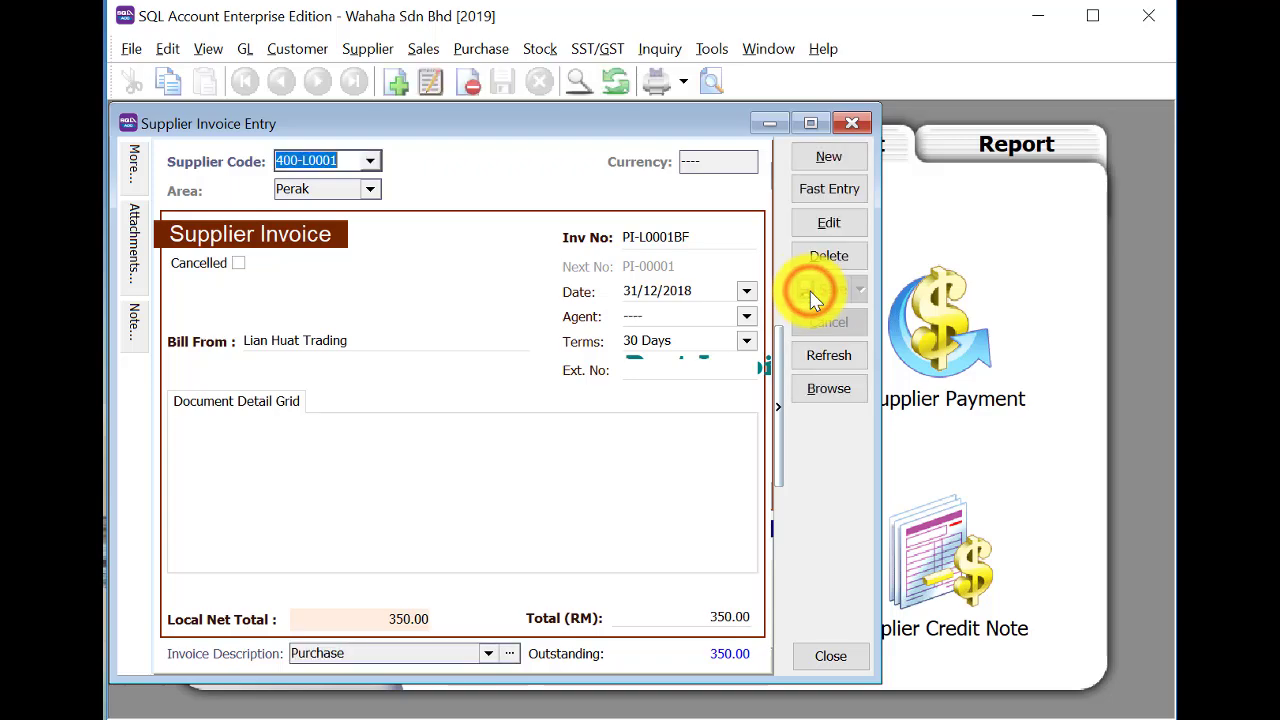
pyautogui.click(826, 163)
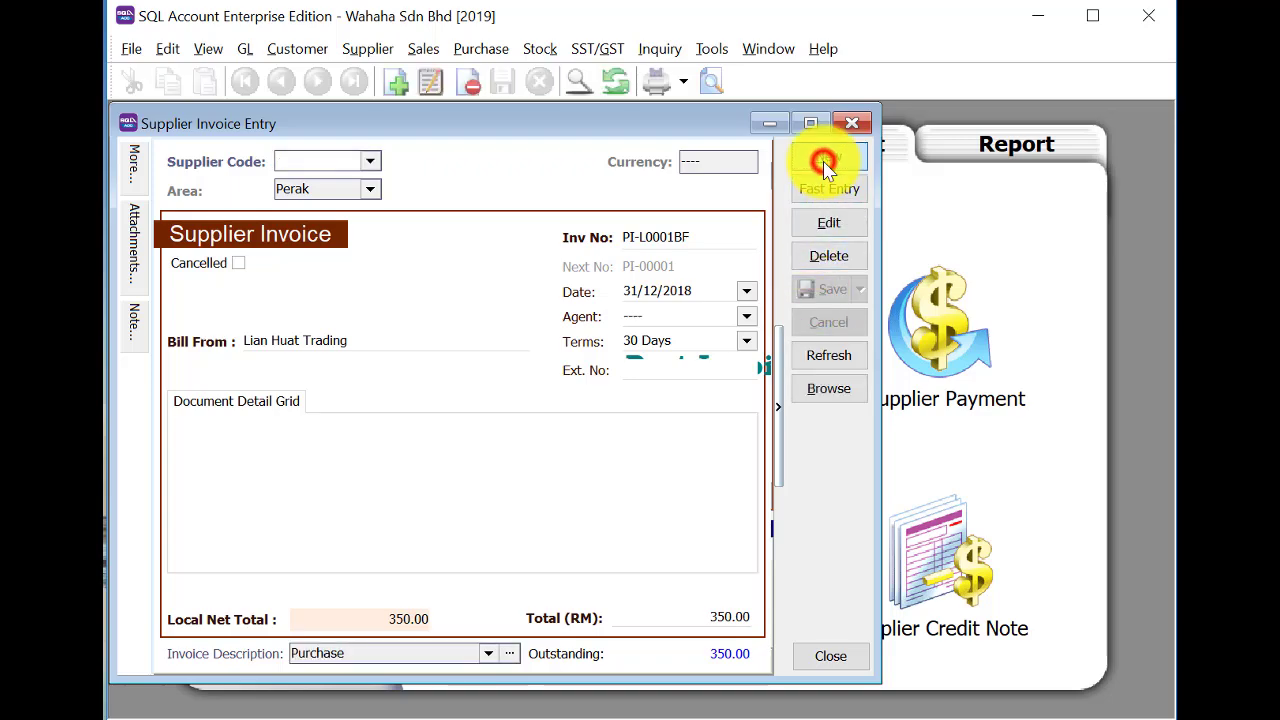
# Choose supplier Deluxe Supplier Sdn Bhd and enter invoice number PI-D0001-BF dated 31/12/2018.
pyautogui.click(368, 162)
pyautogui.click(443, 206)
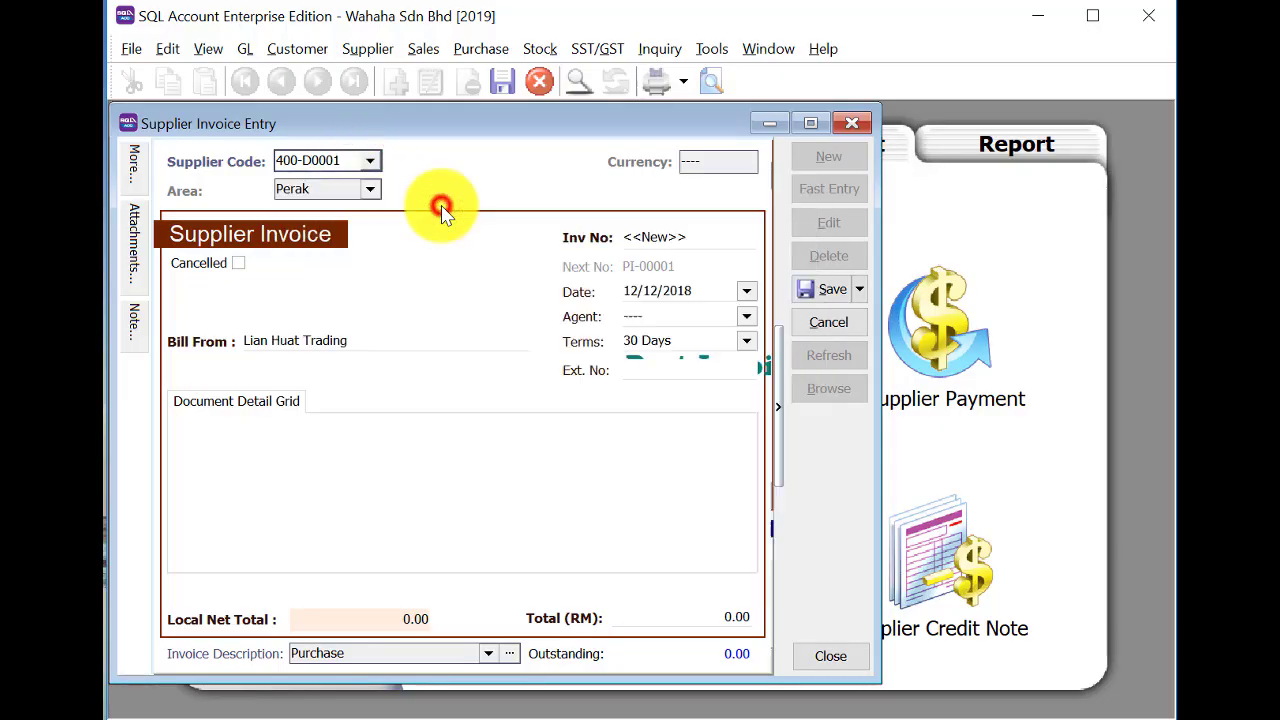
pyautogui.click(647, 238)
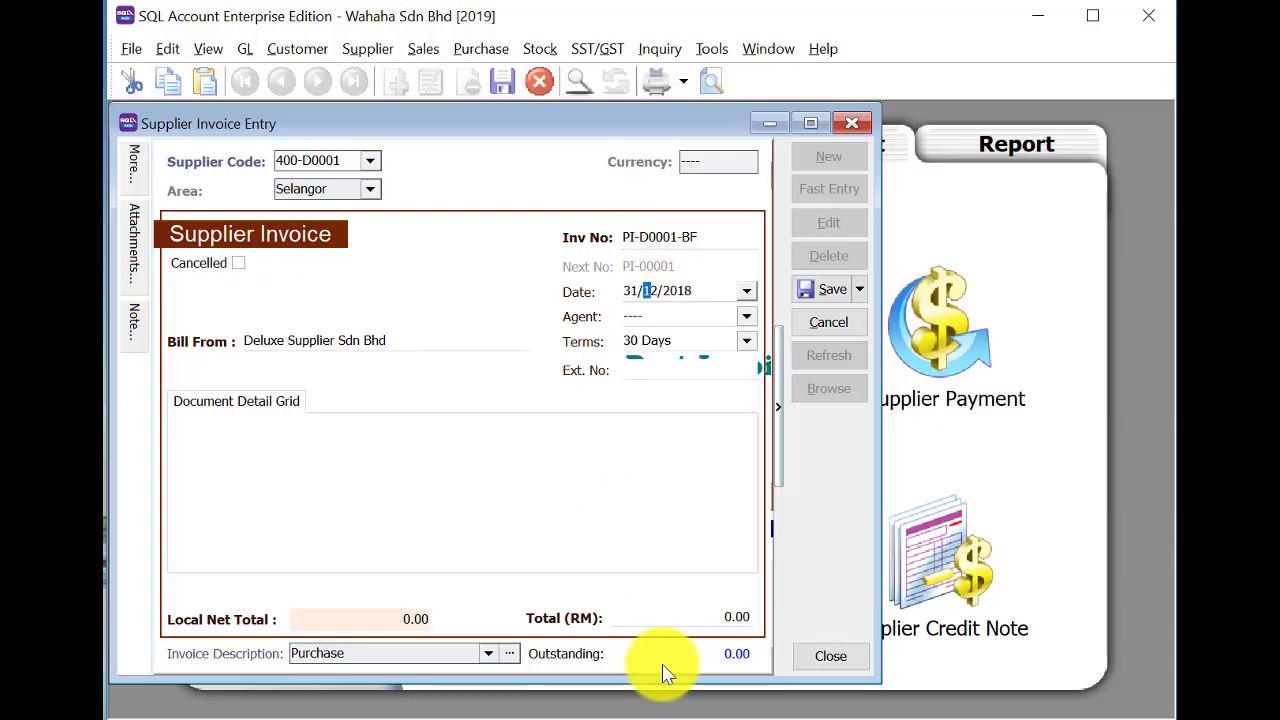
# Set the total to 980.00, save the invoice, list saved invoices, and close the window.
pyautogui.moveTo(690, 615); pyautogui.dragTo(614, 617)
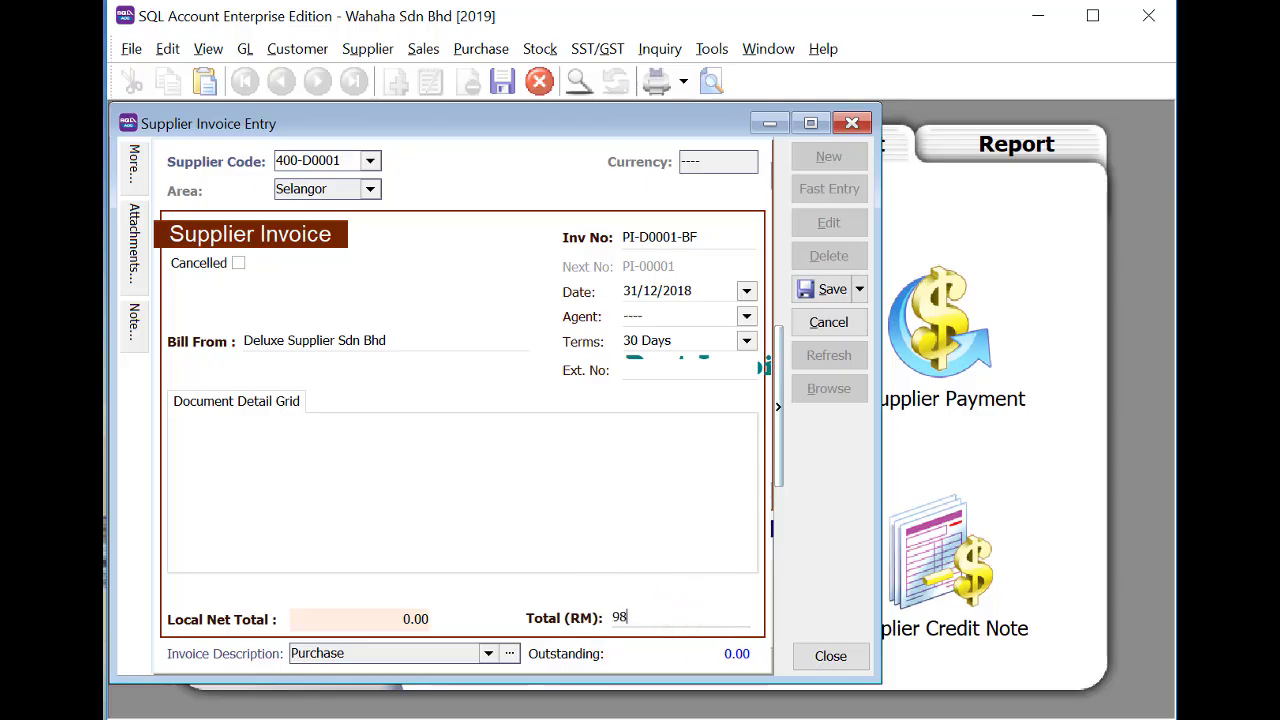
pyautogui.write('980')
pyautogui.press('Tab')
pyautogui.click(826, 289)
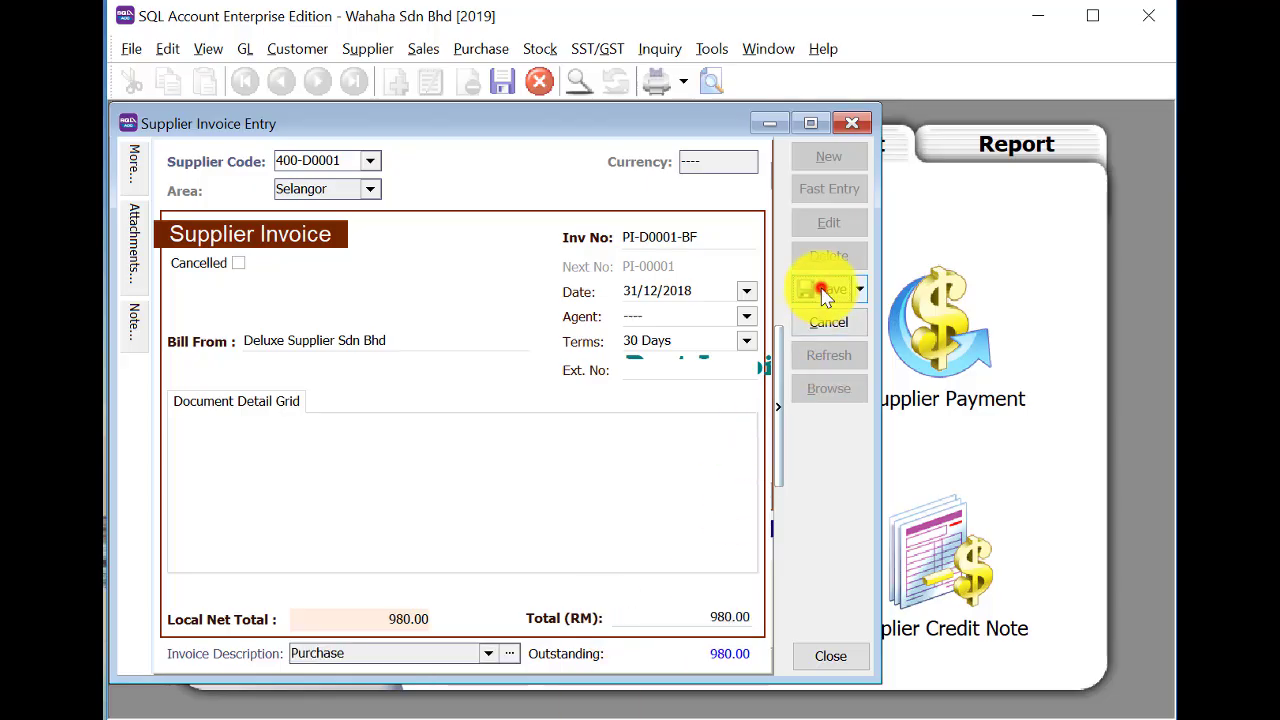
pyautogui.click(832, 390)
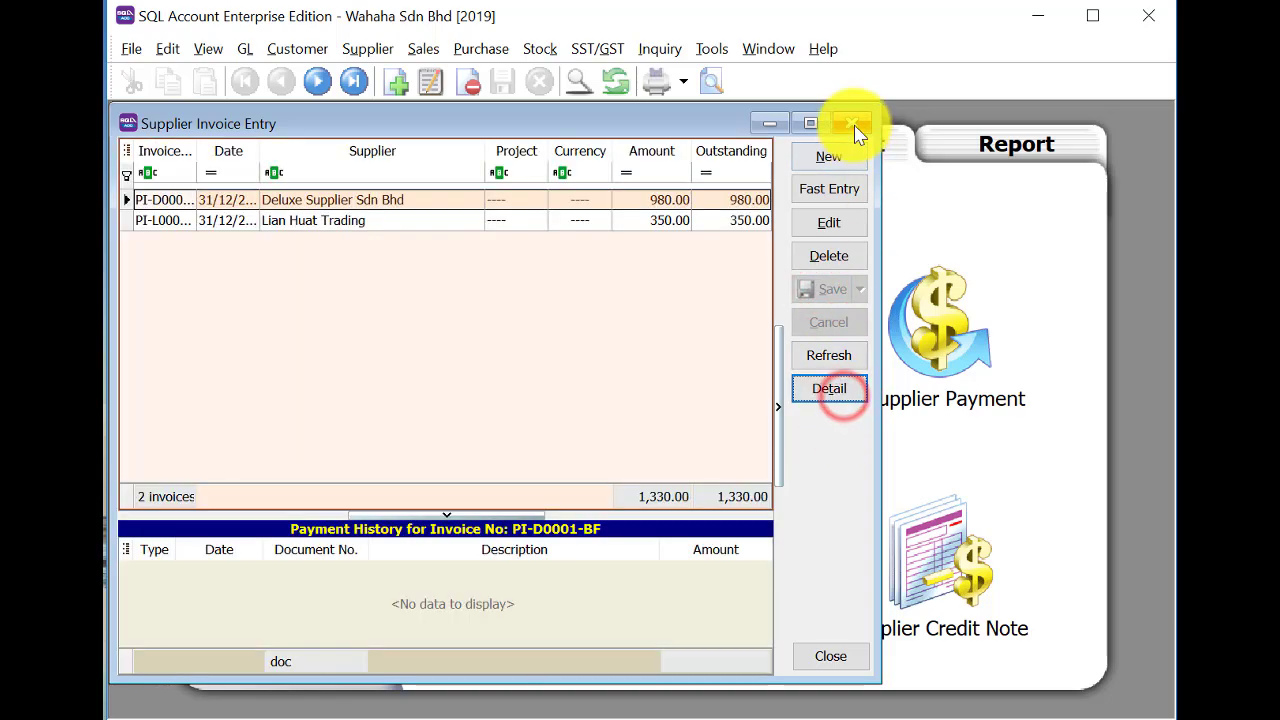
pyautogui.click(854, 126)
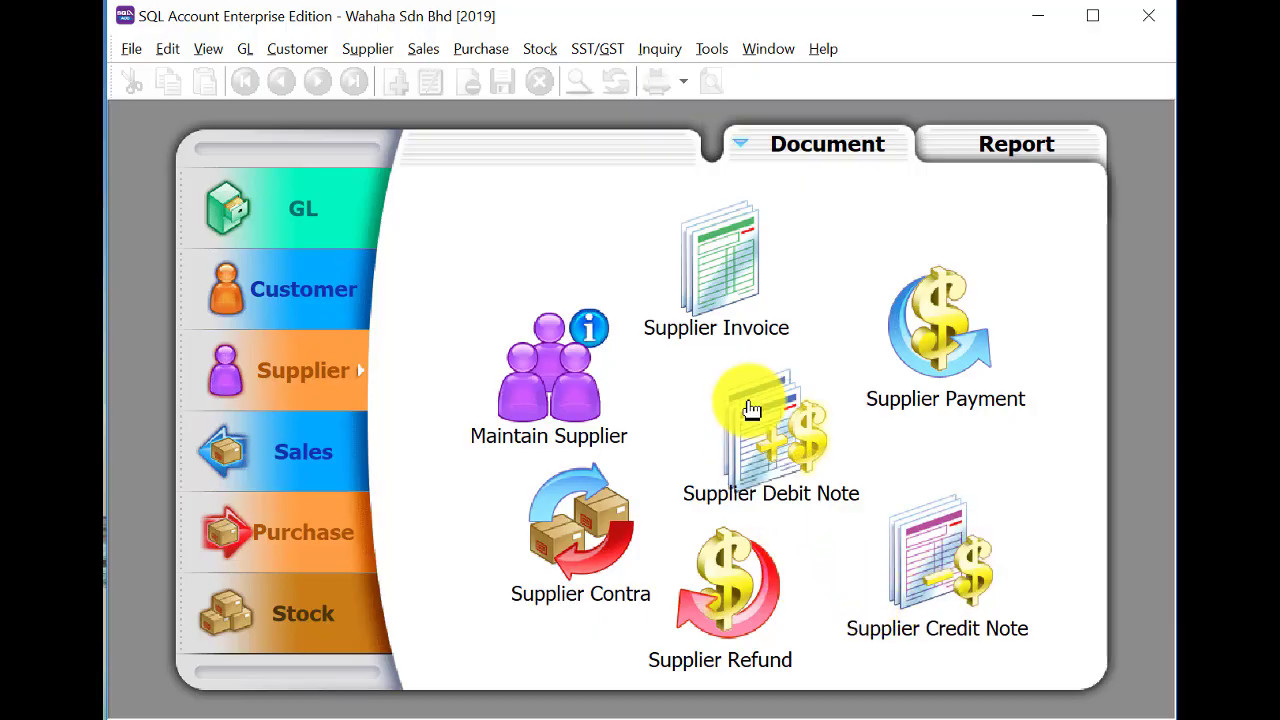
# Start a new supplier payment to Deluxe Supplier Sdn Bhd (400-D0001).
pyautogui.click(945, 312)
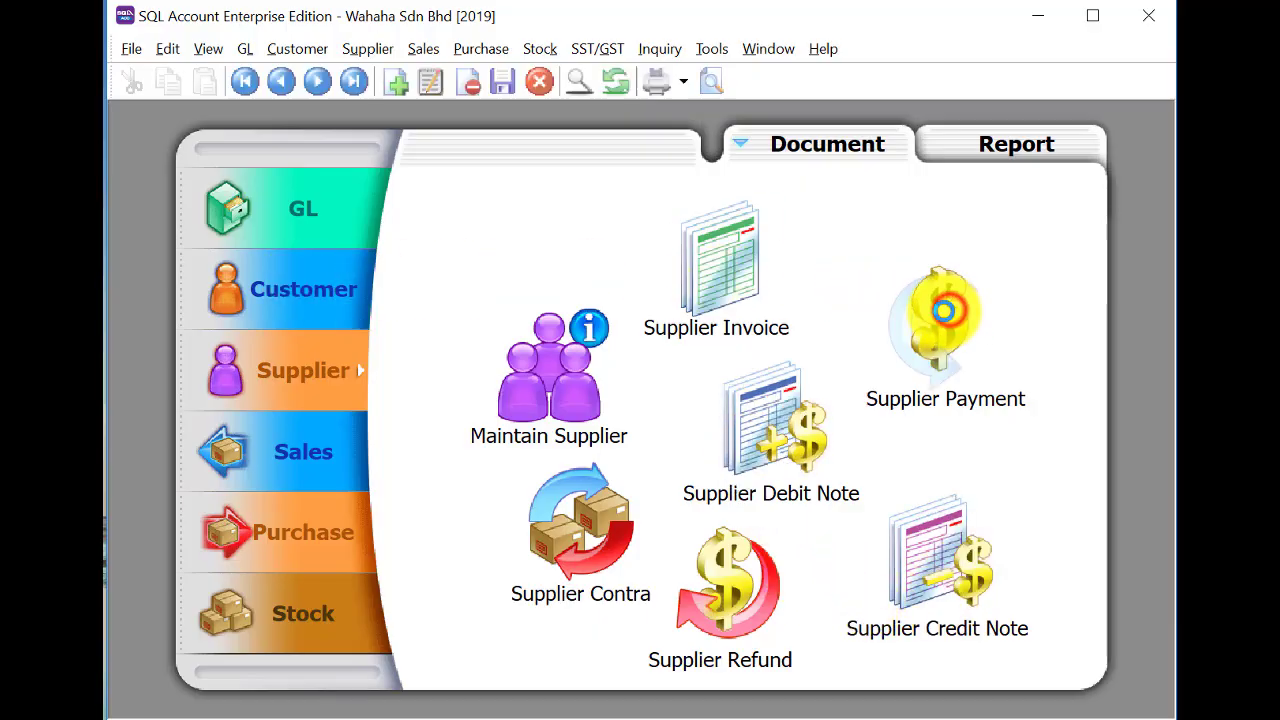
pyautogui.click(1121, 157)
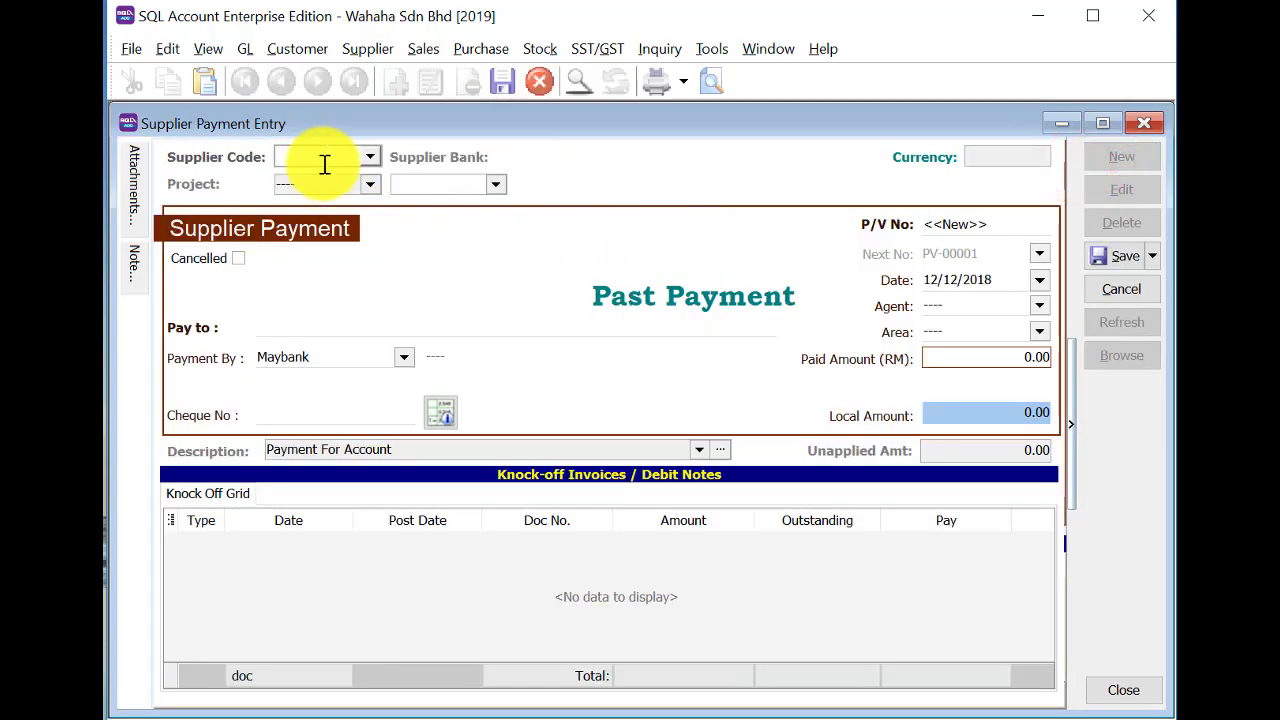
pyautogui.write('D')
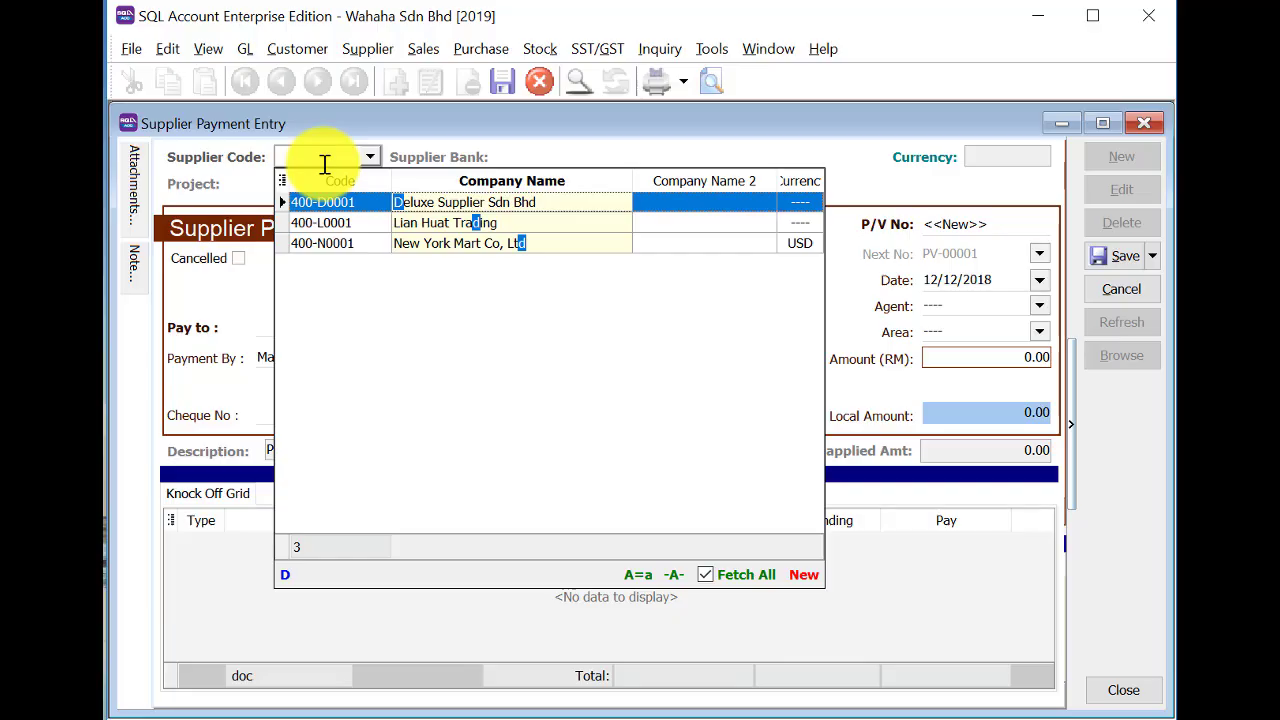
pyautogui.press('Down')
pyautogui.press('Up')
pyautogui.press('Return')
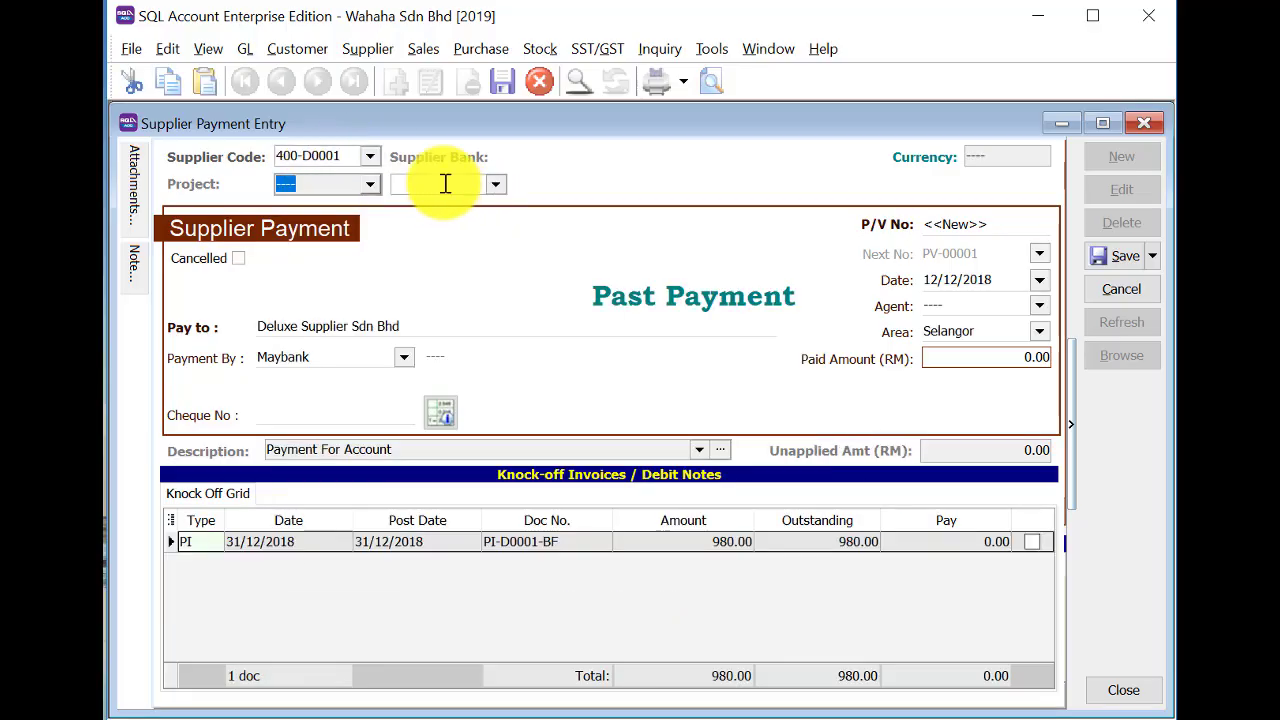
# Enter P/V No PV-D0001BF, date 3/12/2018, paid amount 180, save without a cheque number, and list vouchers.
pyautogui.click(970, 224)
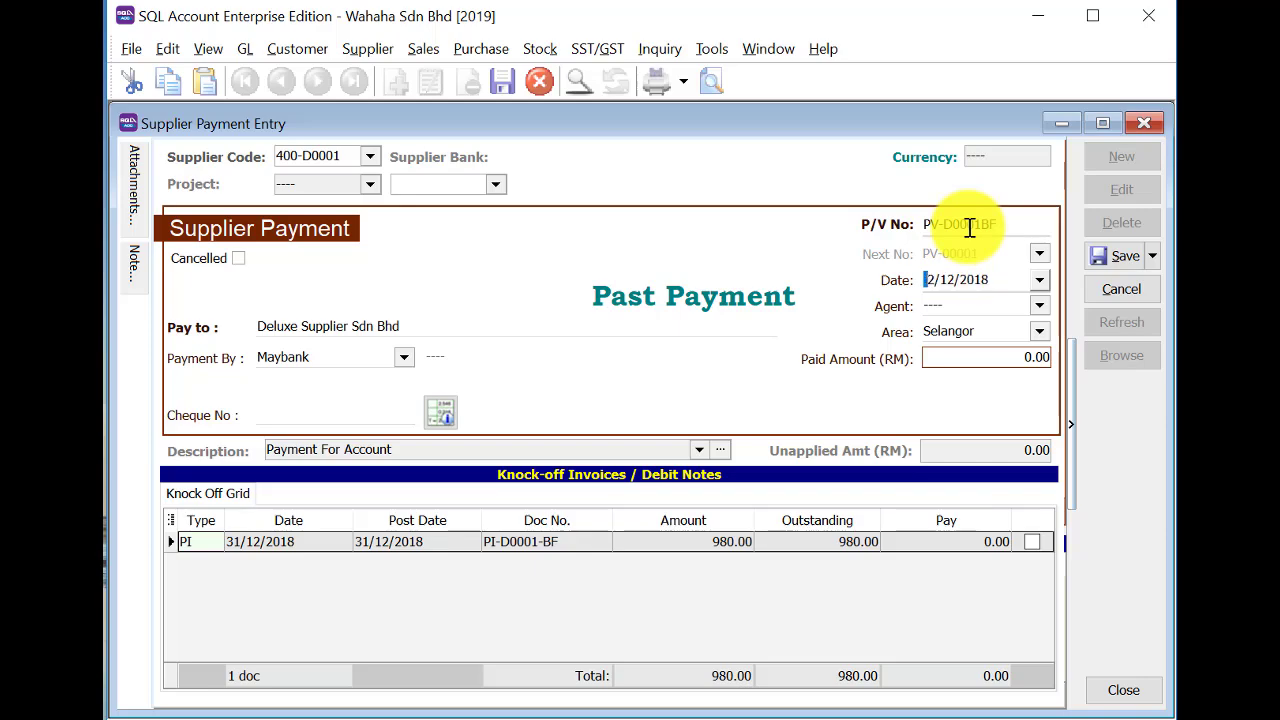
pyautogui.click(935, 278)
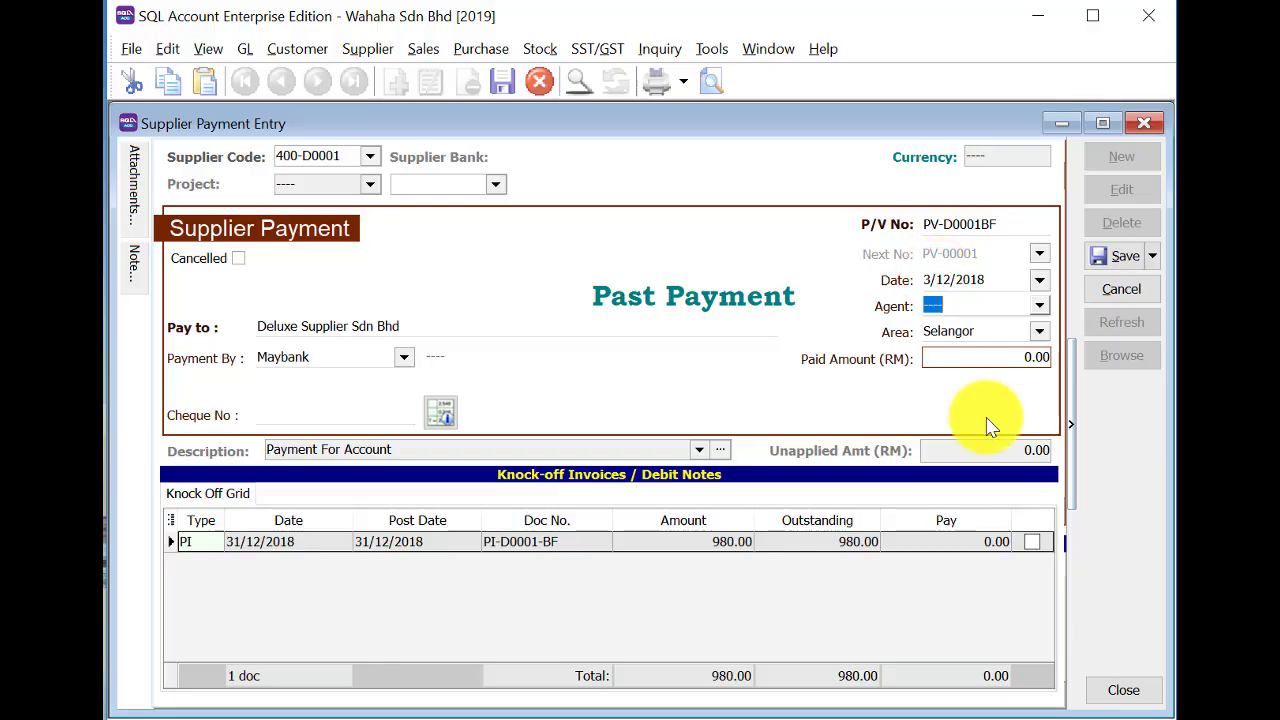
pyautogui.click(1007, 358)
pyautogui.moveTo(1007, 358); pyautogui.dragTo(896, 364)
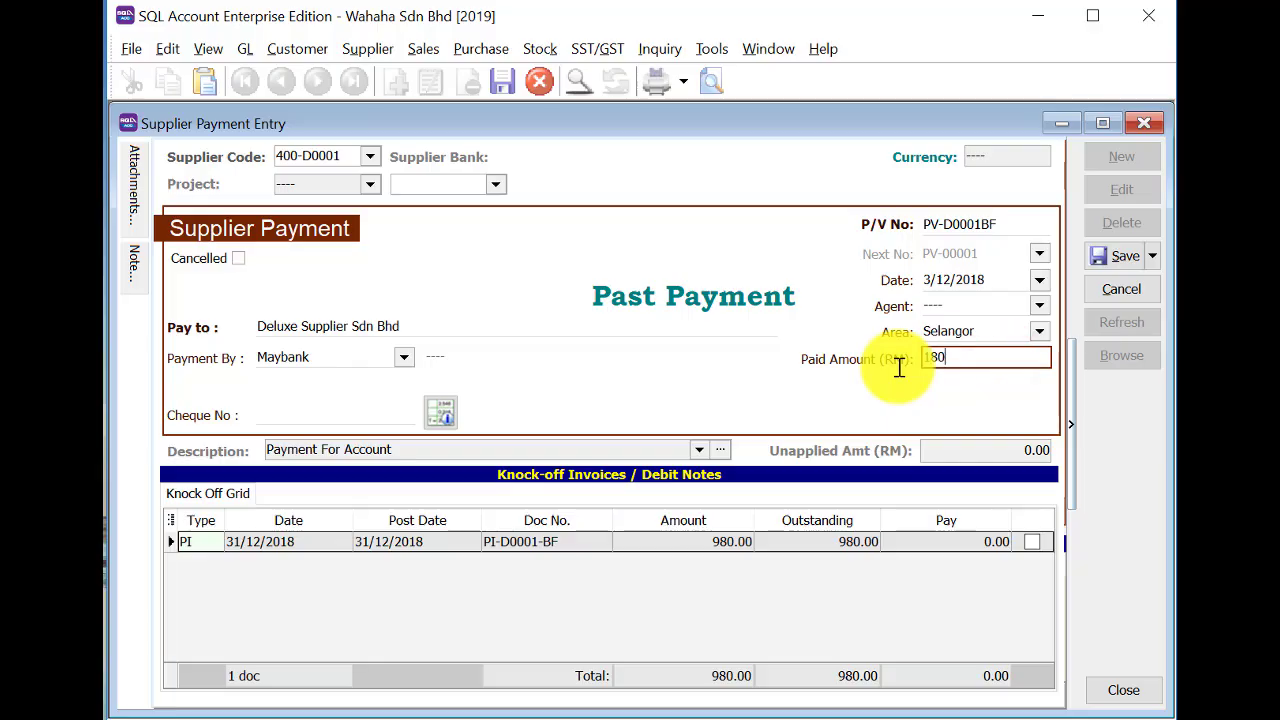
pyautogui.click(1107, 256)
pyautogui.click(926, 435)
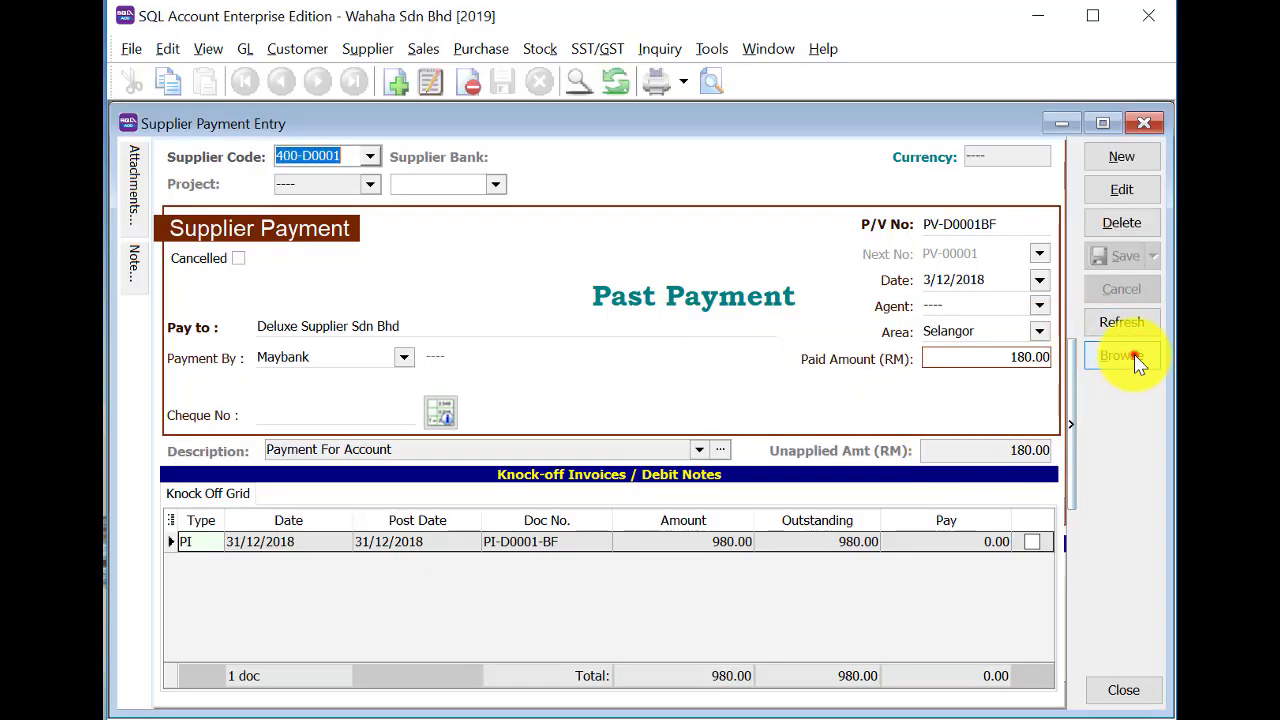
pyautogui.click(1135, 360)
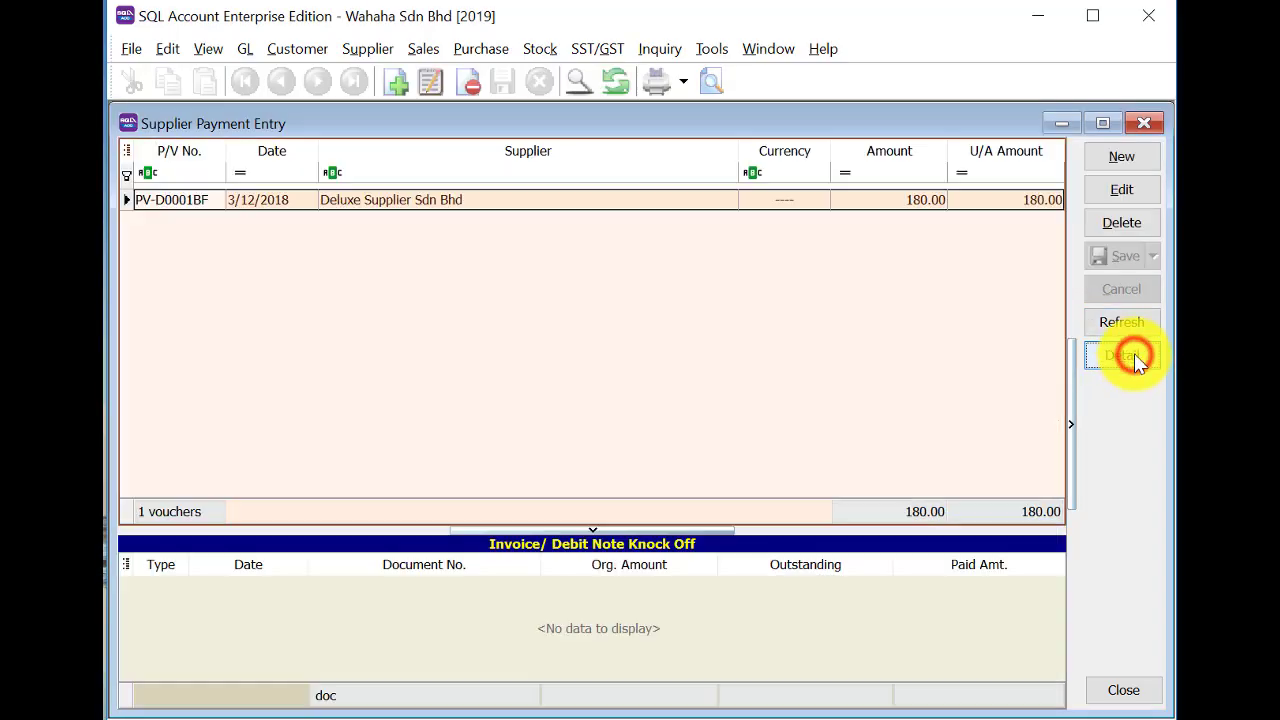
pyautogui.click(1146, 124)
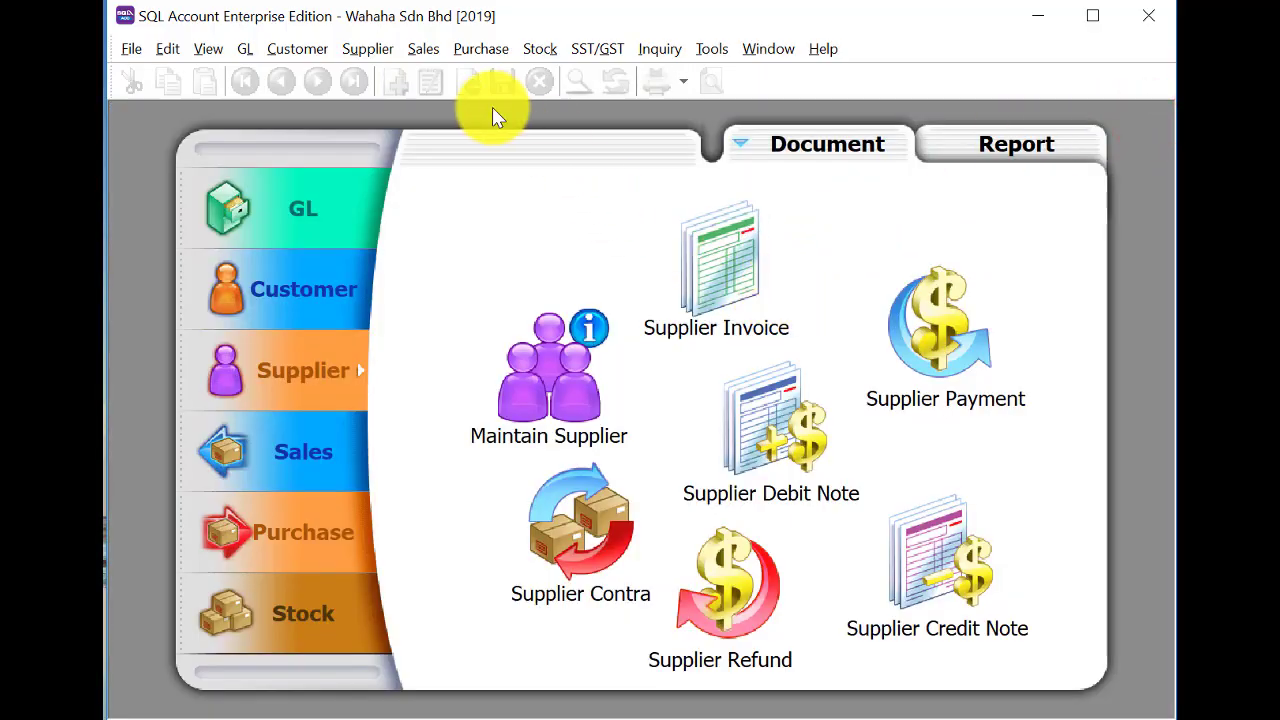
pyautogui.click(245, 49)
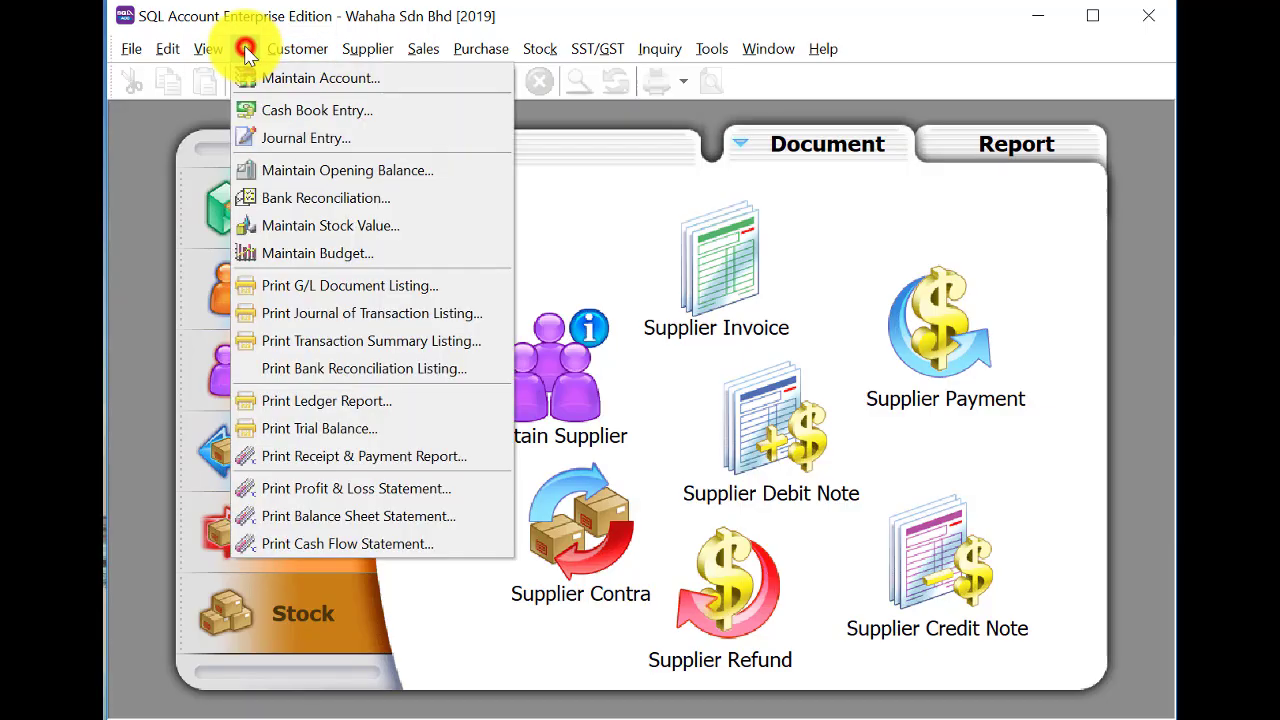
pyautogui.click(273, 170)
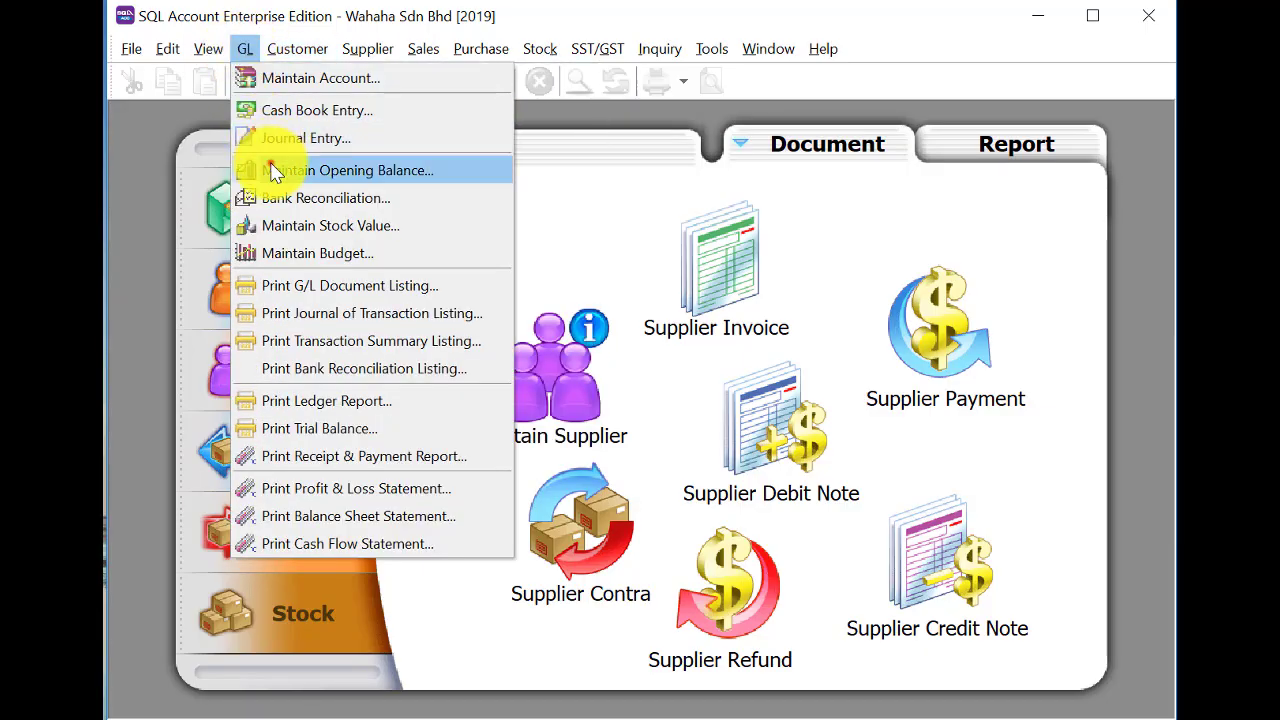
pyautogui.click(972, 460)
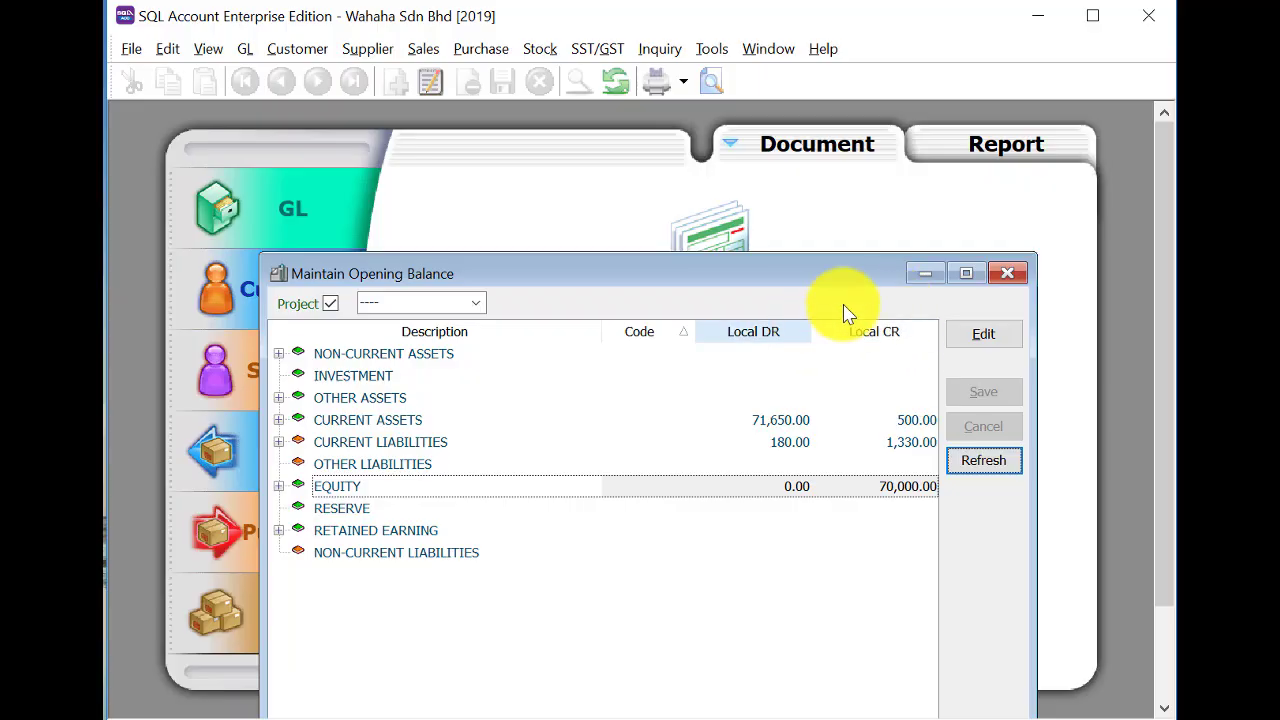
pyautogui.click(1006, 276)
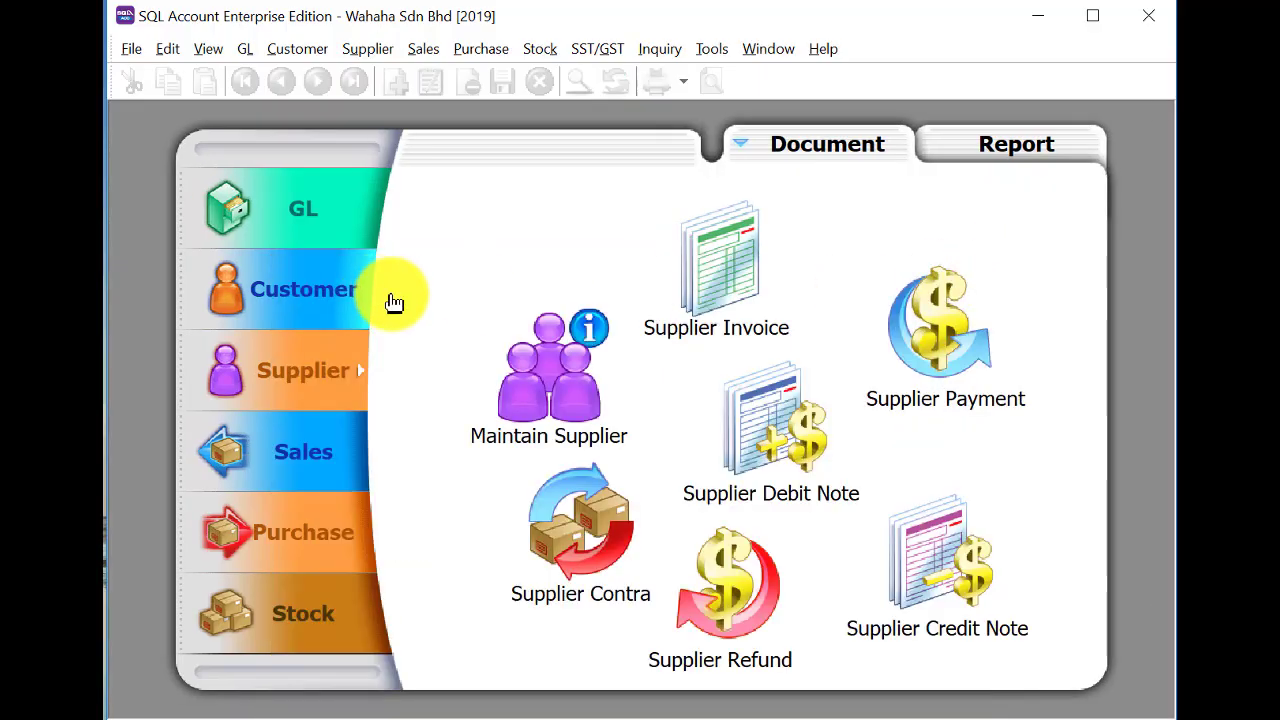
# Open the Opening Bank Reconciliation form and select bank account 310-001.
pyautogui.click(245, 48)
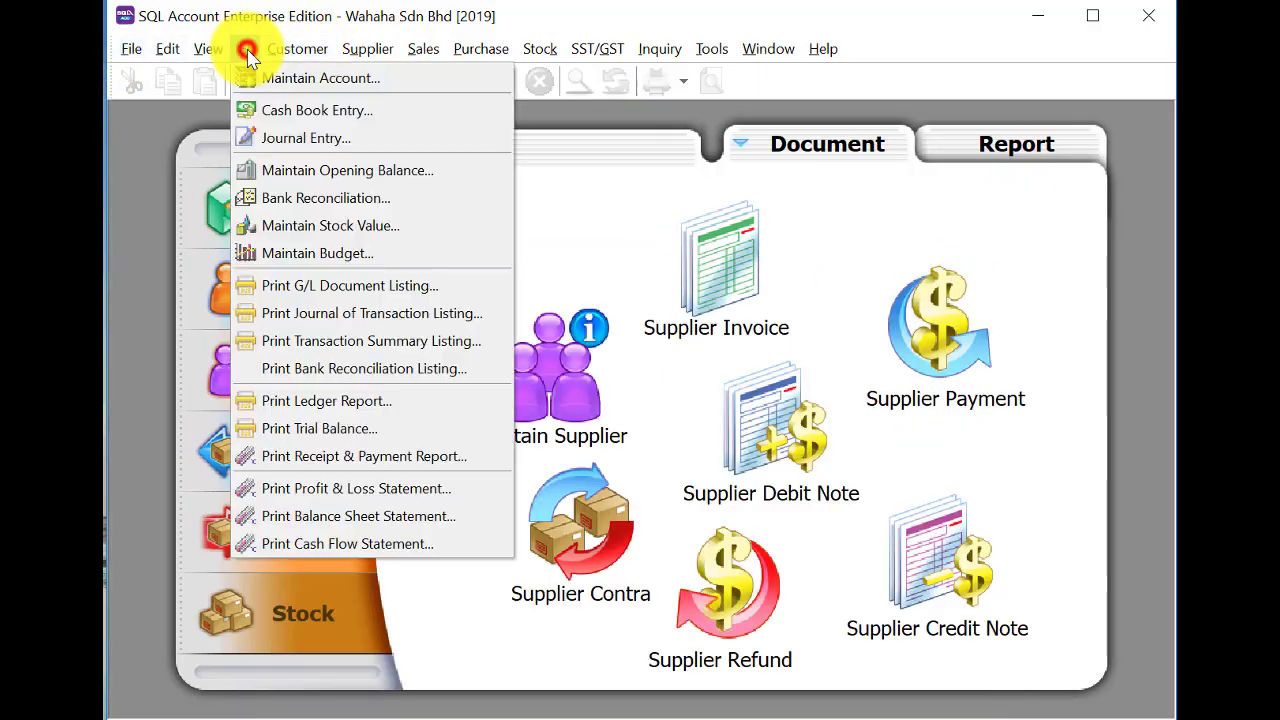
pyautogui.click(306, 197)
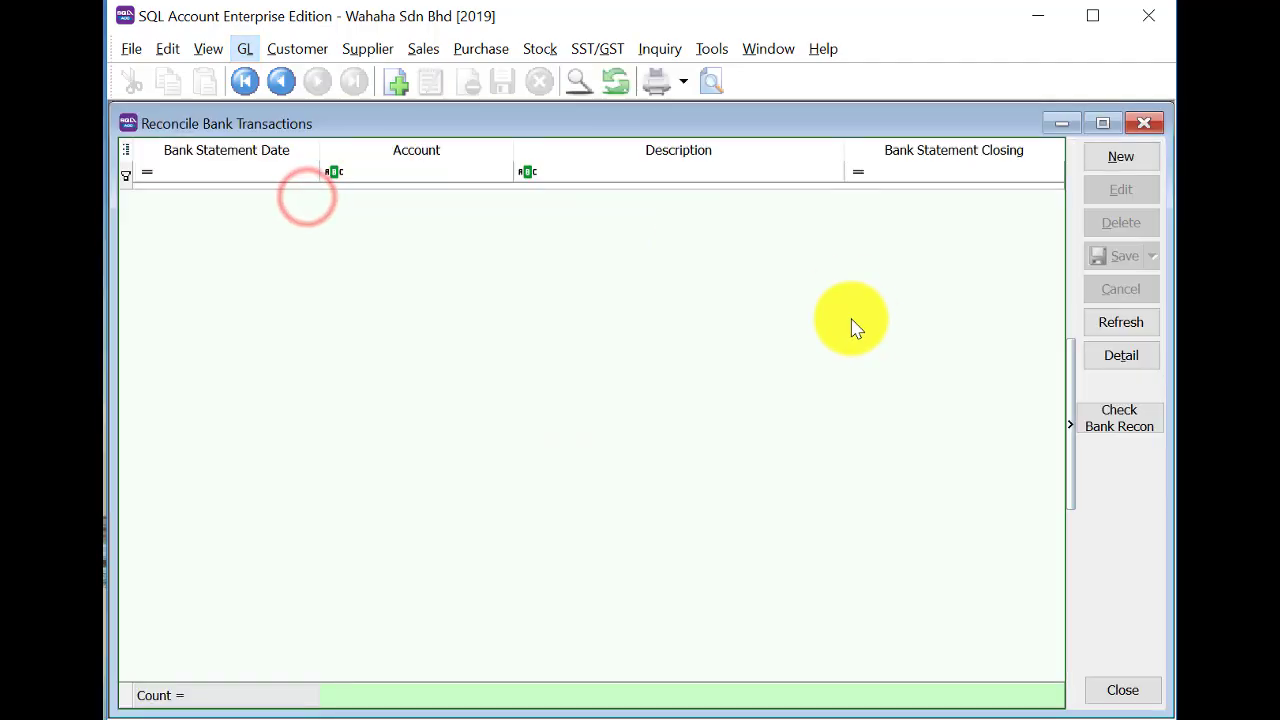
pyautogui.click(1110, 158)
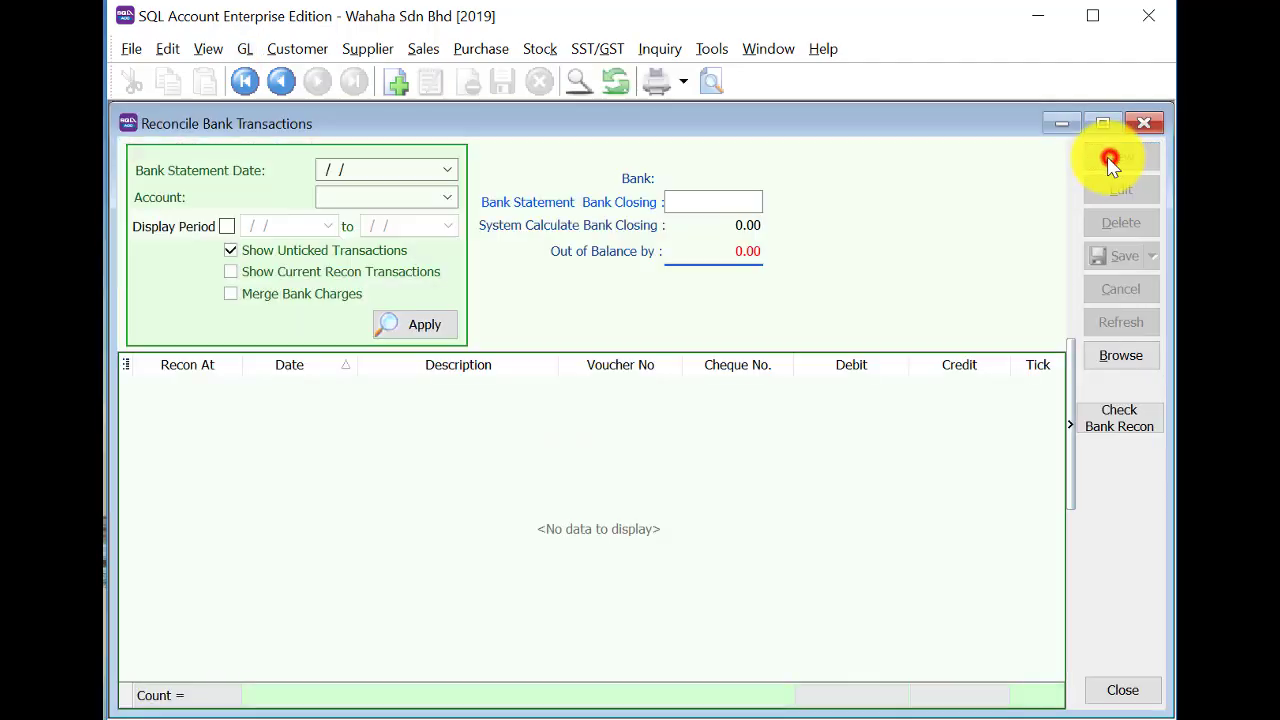
pyautogui.rightClick(802, 190)
pyautogui.click(811, 193)
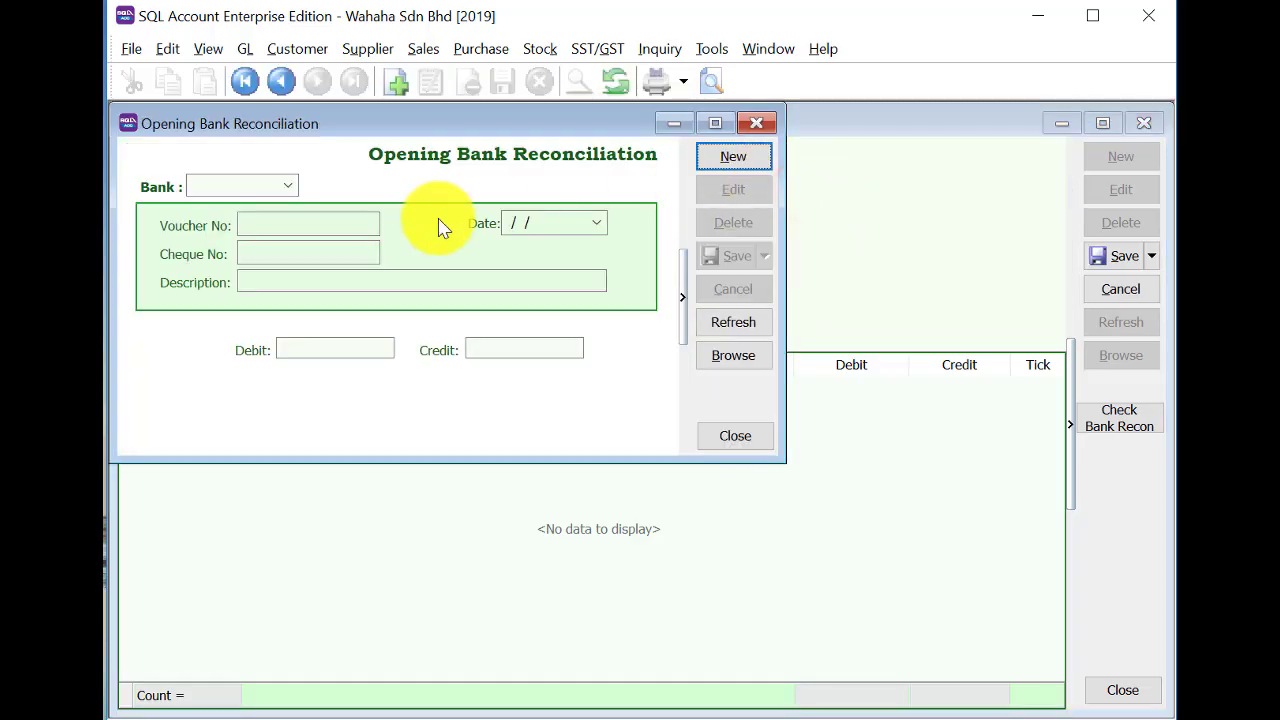
pyautogui.click(283, 186)
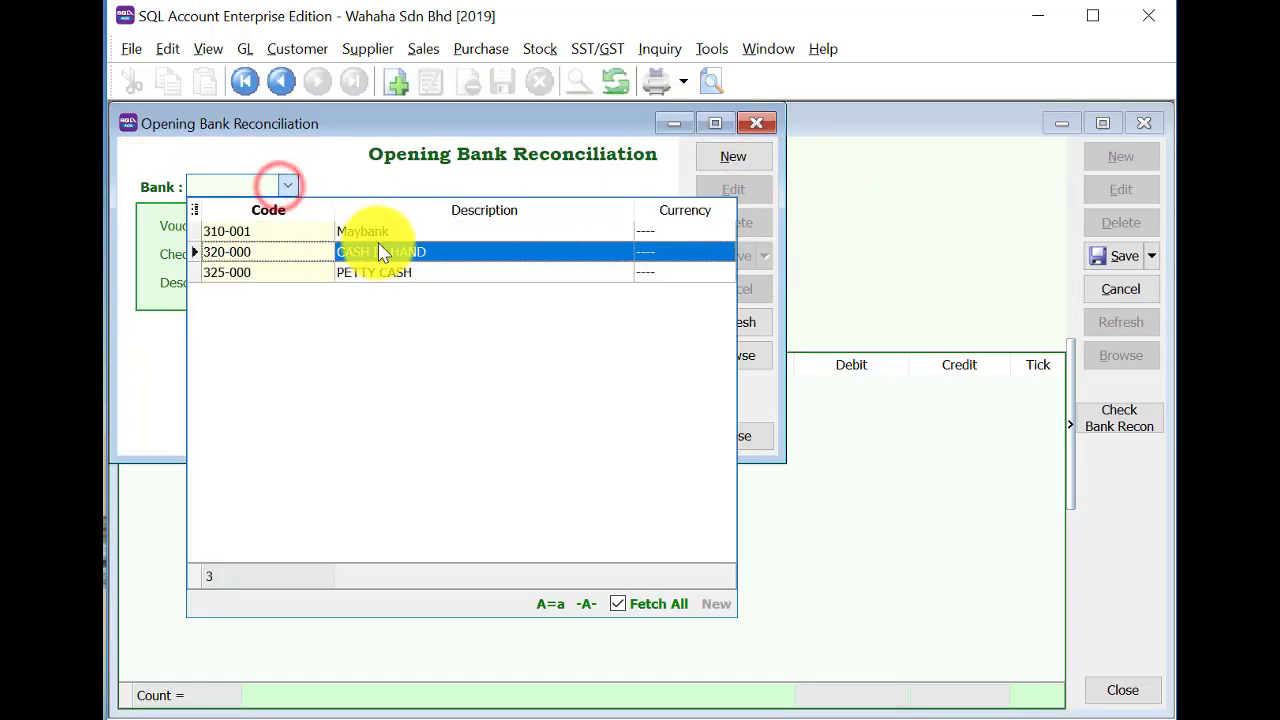
pyautogui.click(371, 230)
# Enter and save the first two opening bank entries for 310-001.
pyautogui.click(315, 228)
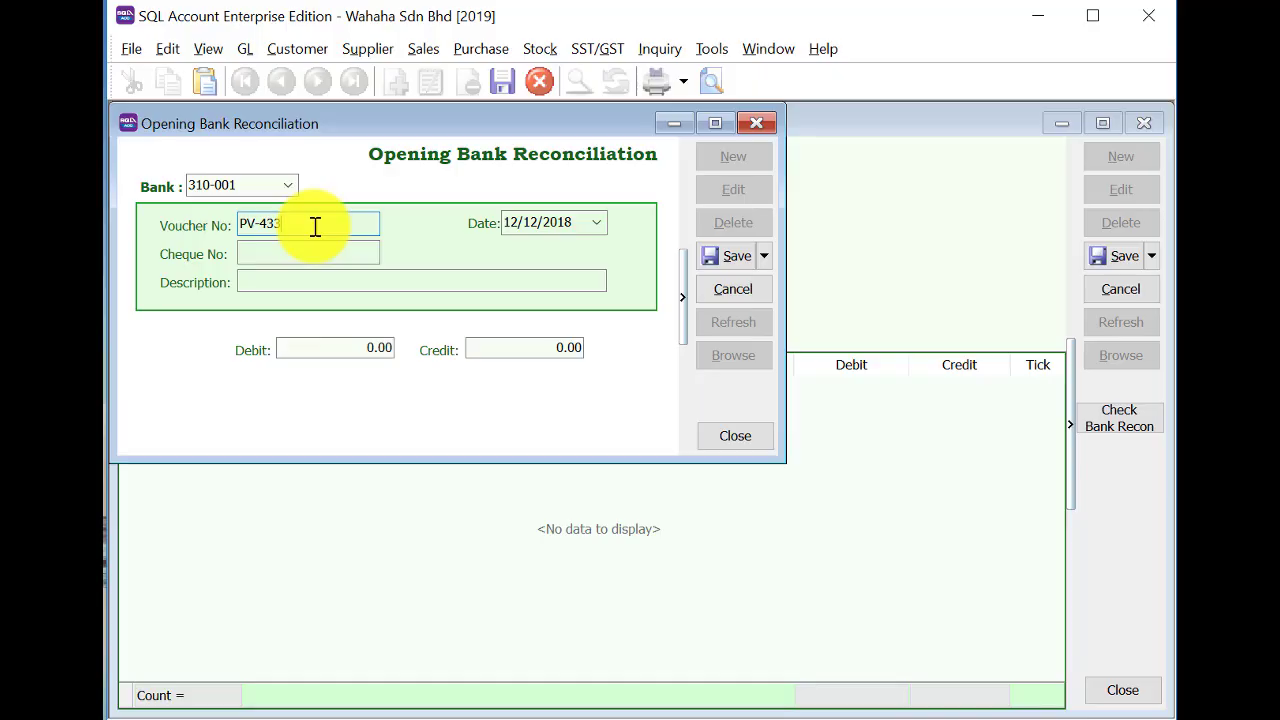
pyautogui.press('Tab')
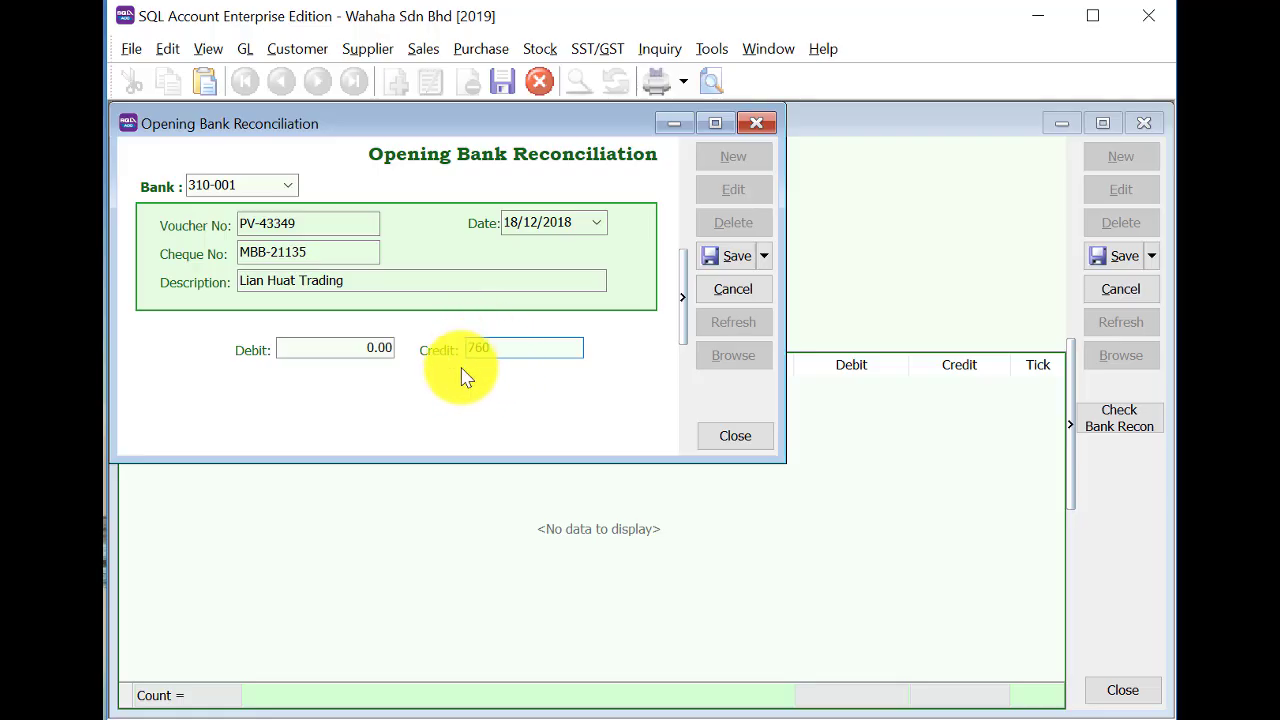
pyautogui.click(729, 250)
pyautogui.click(724, 155)
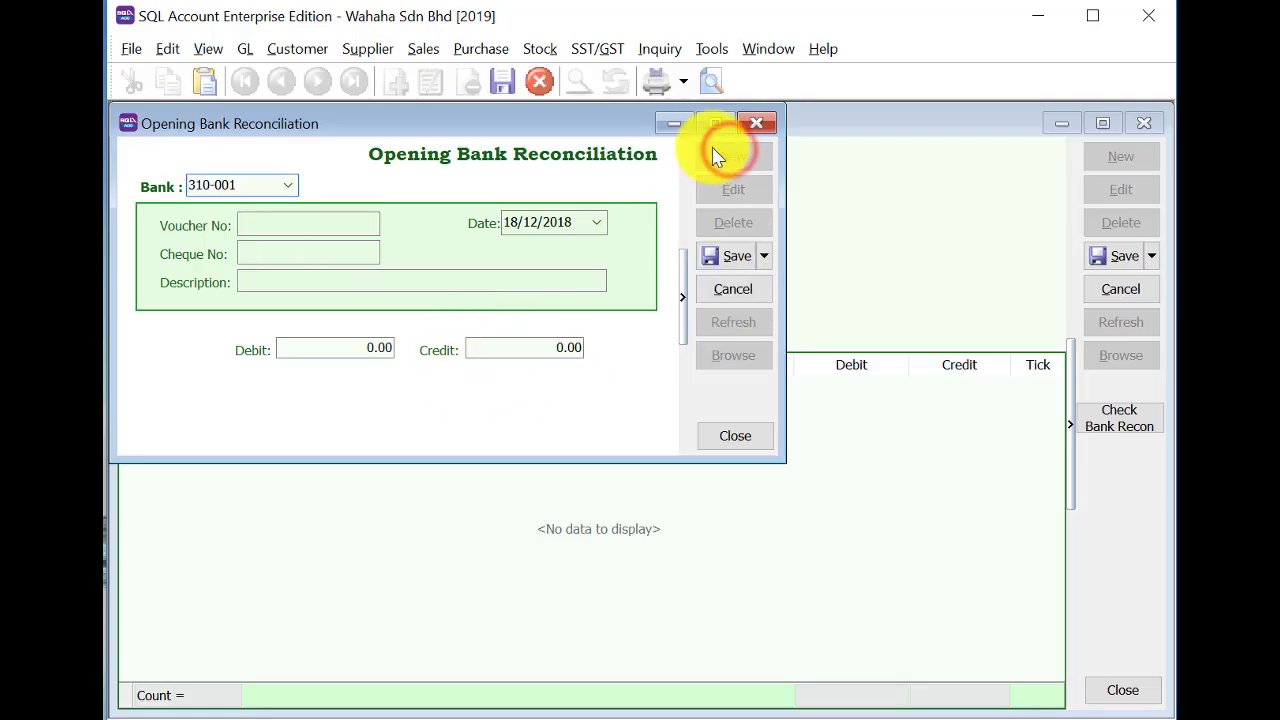
pyautogui.click(259, 227)
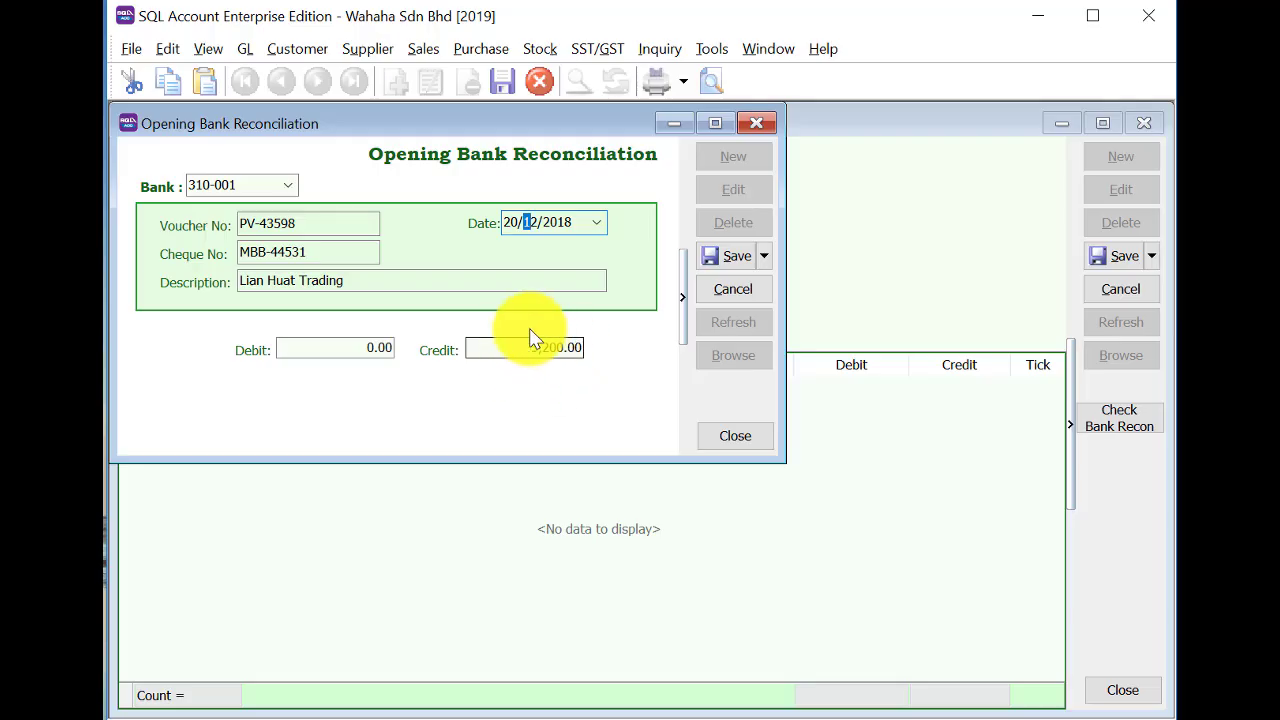
pyautogui.click(722, 257)
# Add the third and fourth opening entries, list all saved entries, and close the window.
pyautogui.click(733, 160)
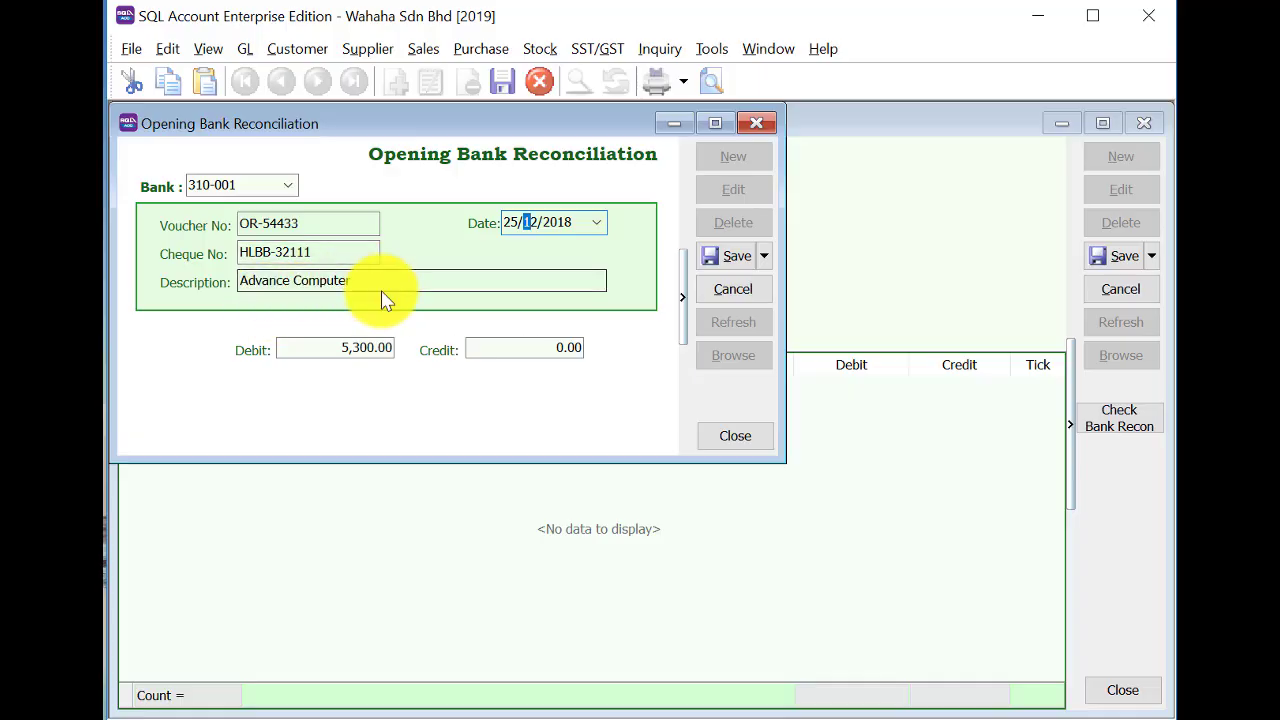
pyautogui.click(728, 255)
pyautogui.click(716, 160)
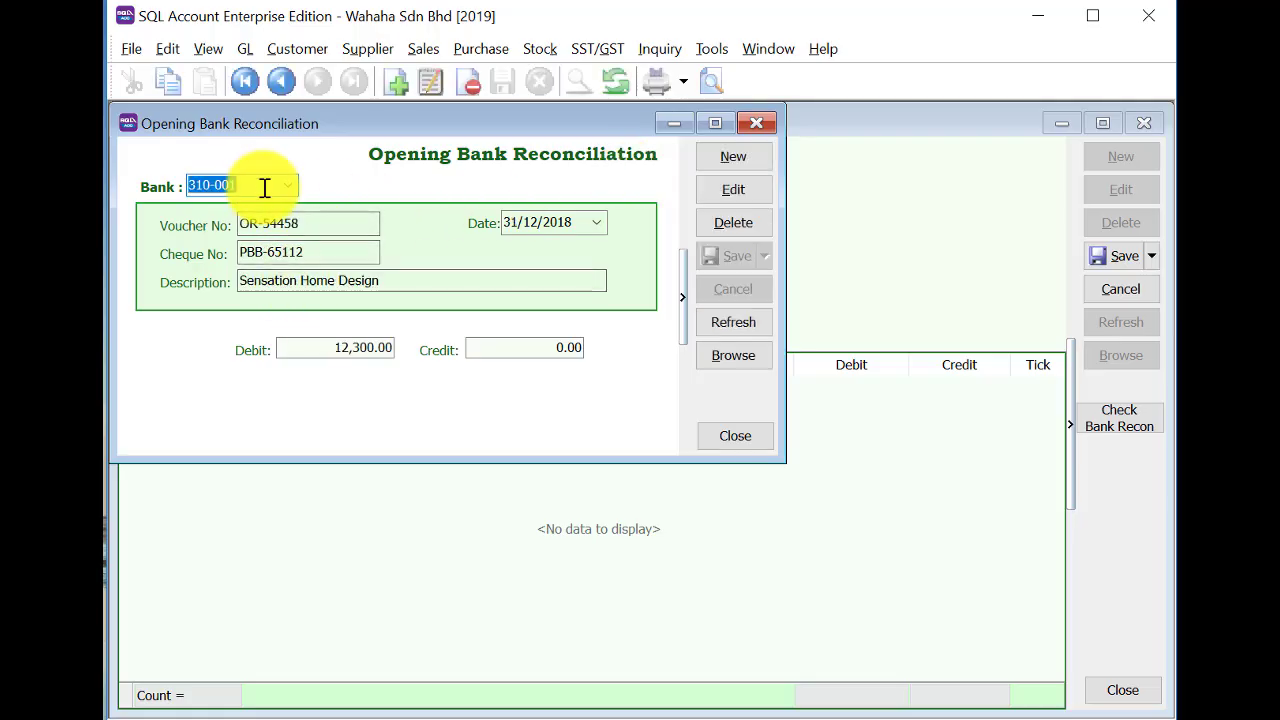
pyautogui.click(731, 355)
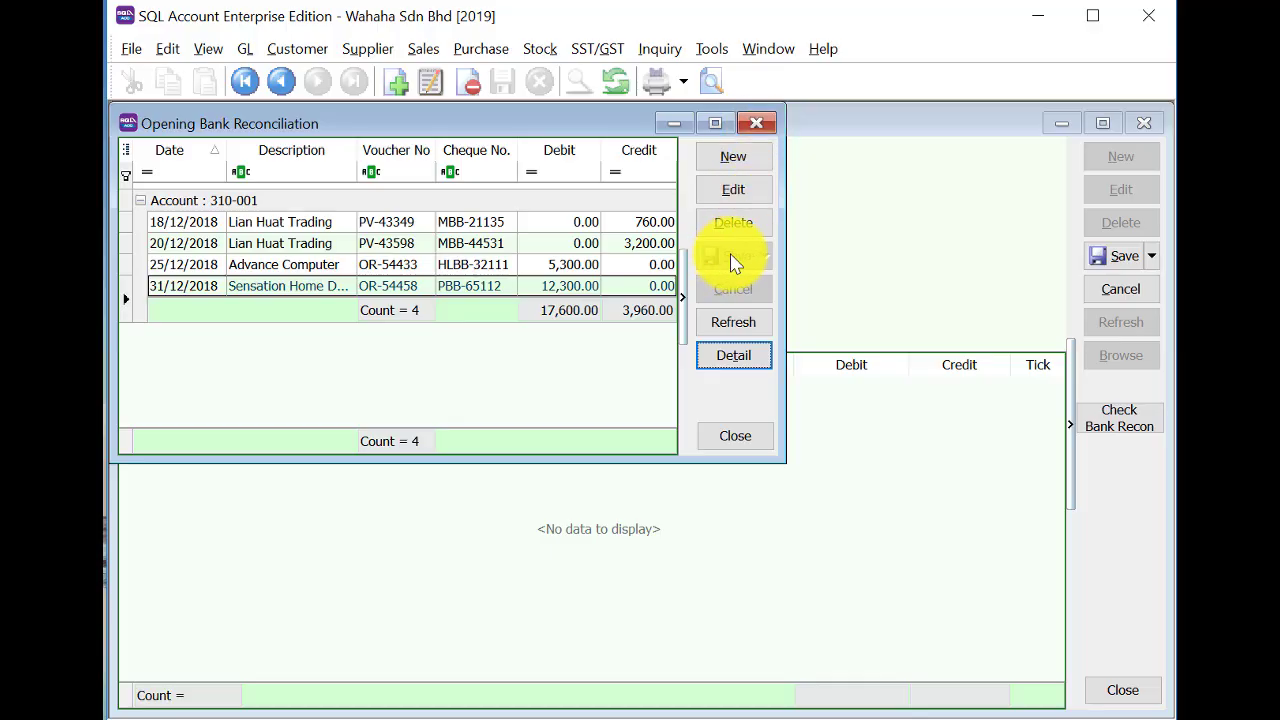
pyautogui.click(758, 123)
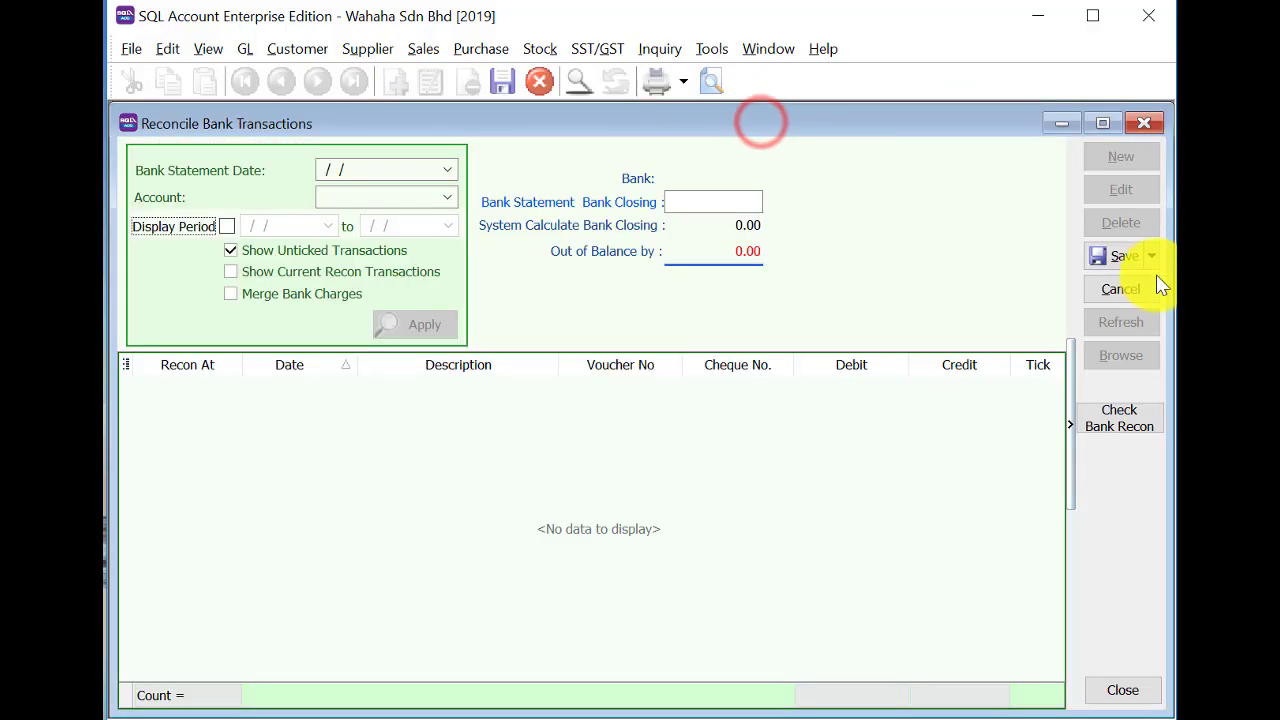
# Cancel the unfinished reconciliation and reopen the Opening Bank Reconciliation records.
pyautogui.click(1117, 285)
pyautogui.click(1122, 362)
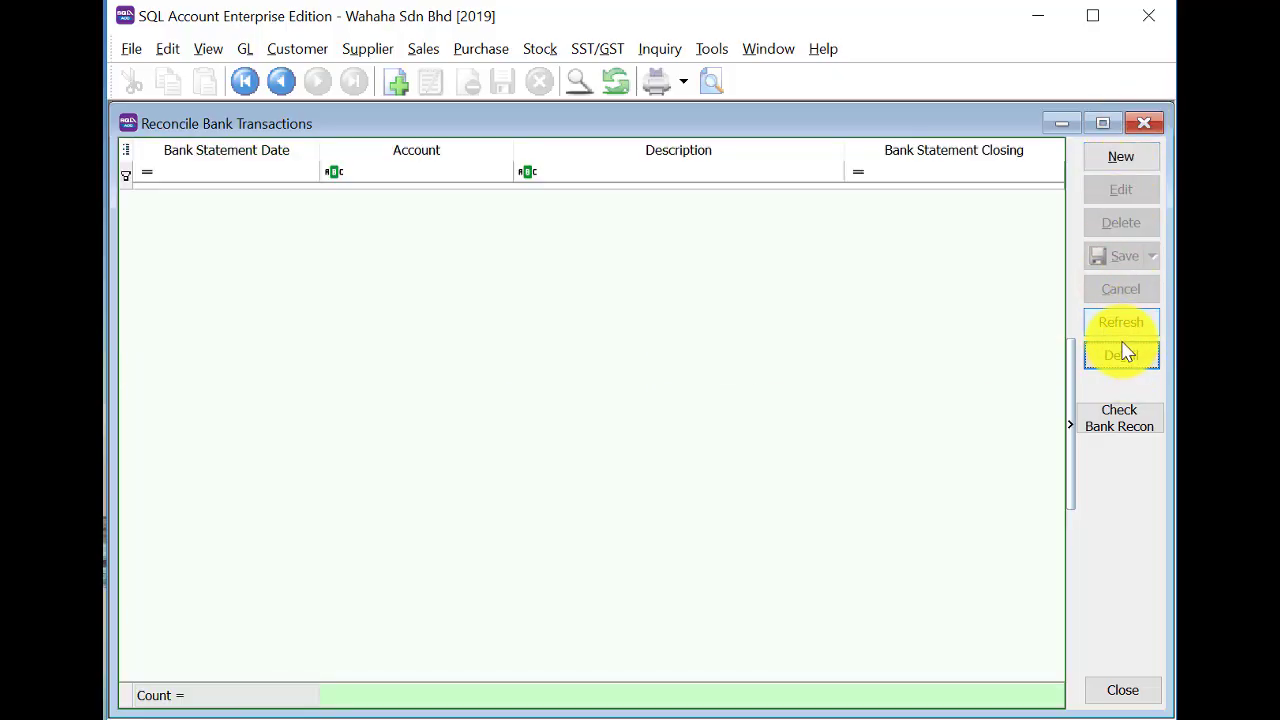
pyautogui.click(1130, 150)
pyautogui.rightClick(636, 166)
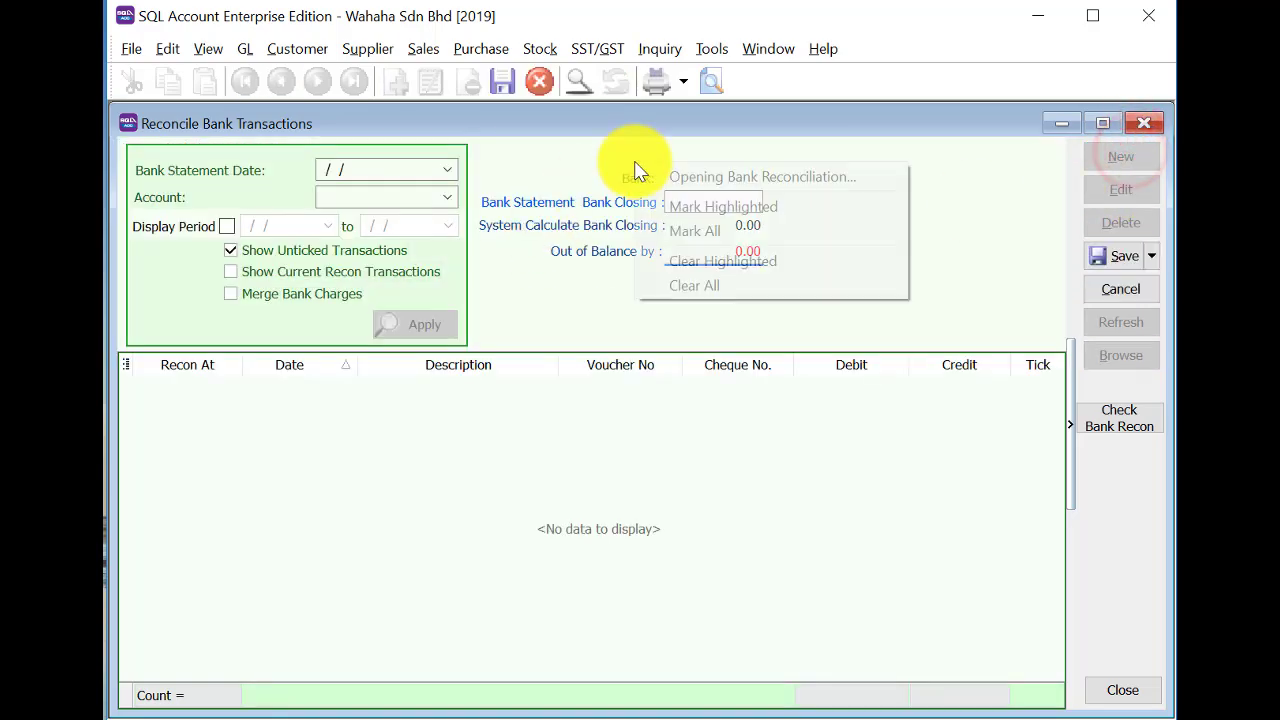
pyautogui.click(705, 180)
# Check the four opening entries under 310-001, then close both windows without saving.
pyautogui.click(718, 352)
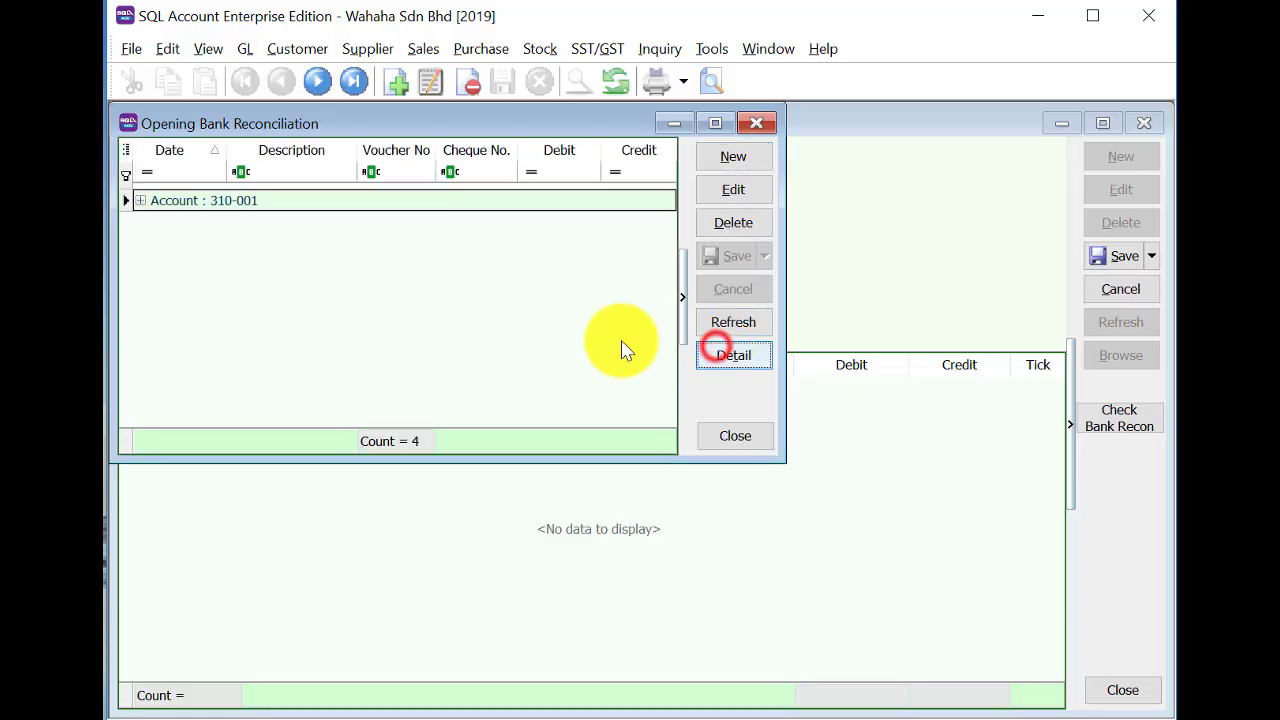
pyautogui.click(139, 200)
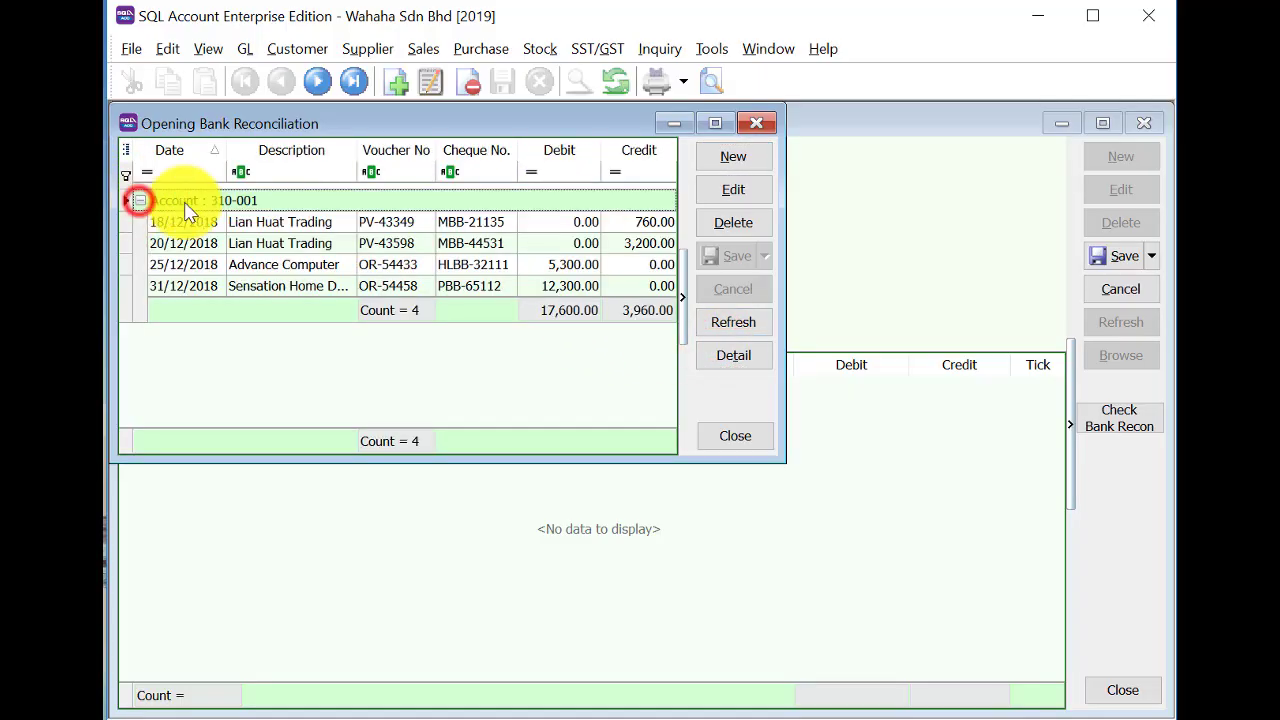
pyautogui.click(756, 122)
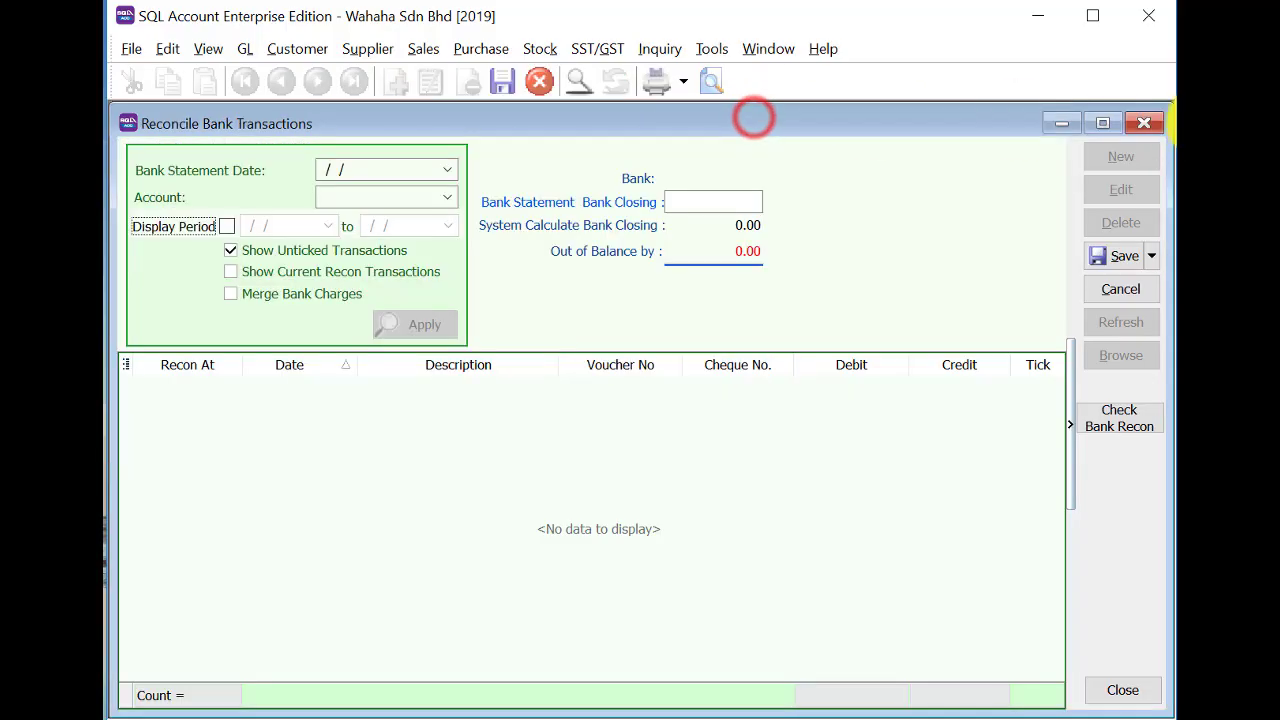
pyautogui.click(1141, 123)
pyautogui.click(932, 425)
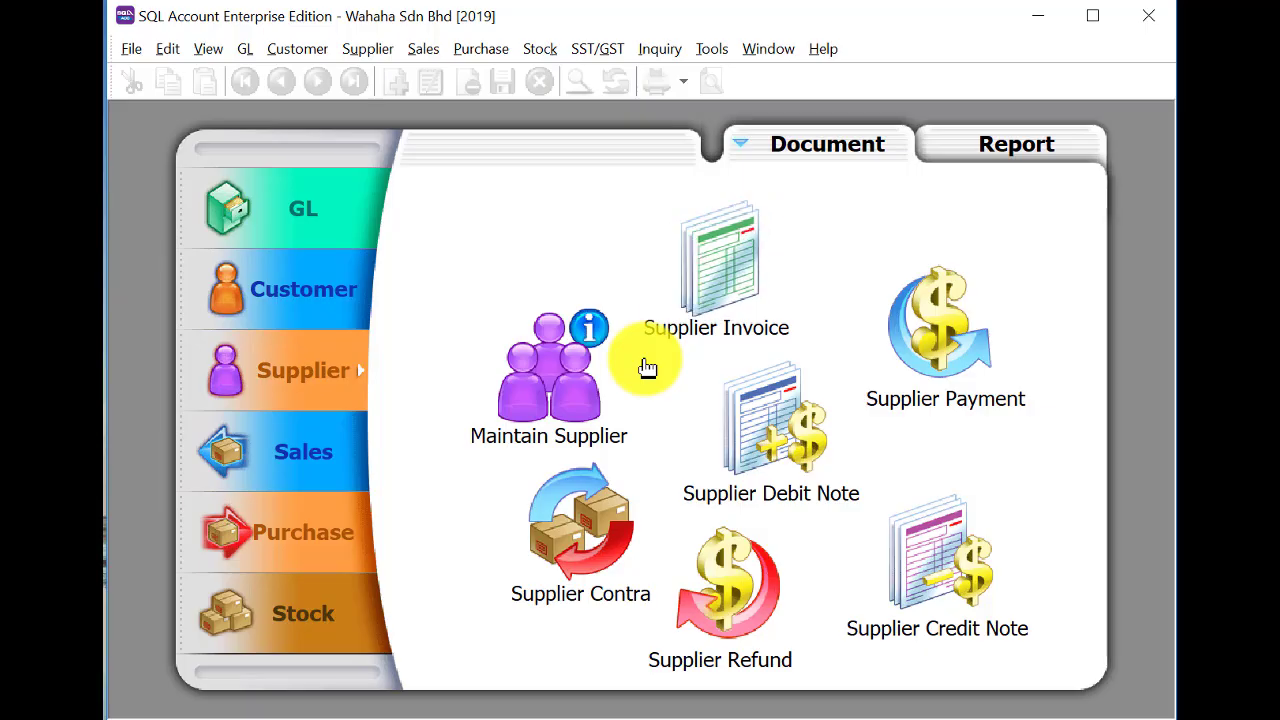
# Start a new journal entry described 'FIXED ASSETS DEPRECIATION' dated 31/1/2019.
pyautogui.click(250, 205)
pyautogui.click(776, 428)
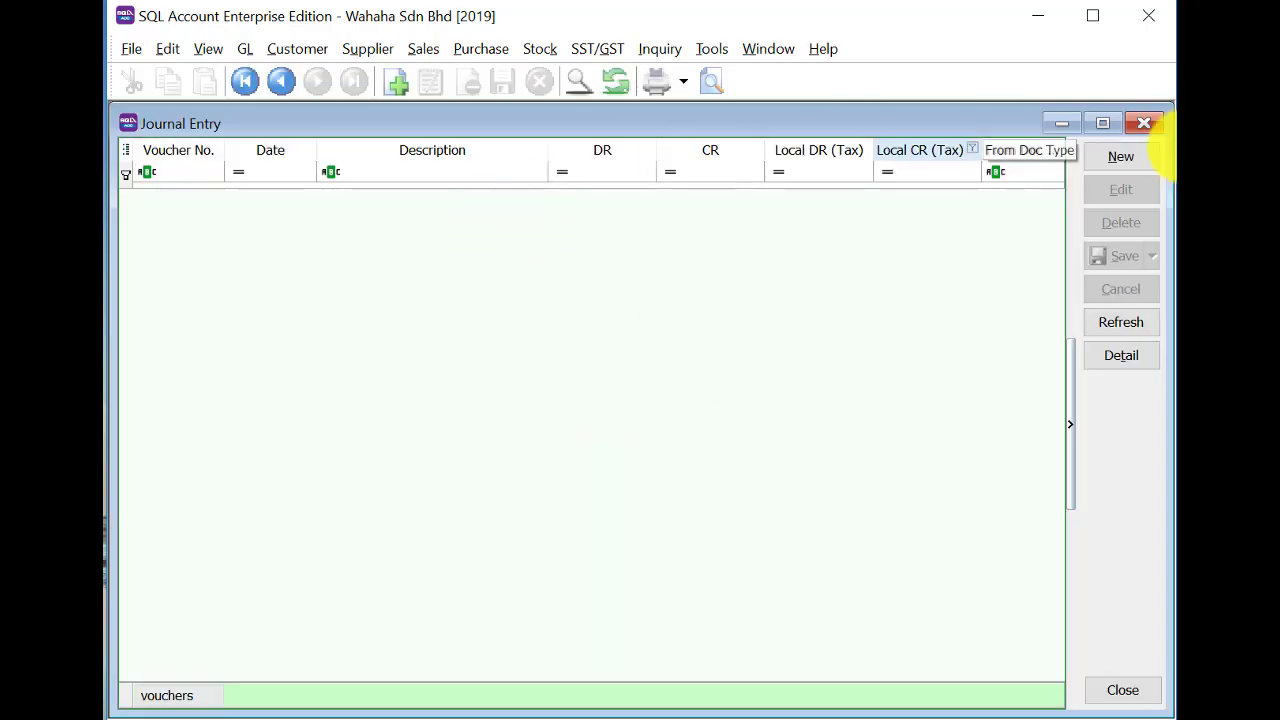
pyautogui.click(1110, 155)
pyautogui.click(272, 275)
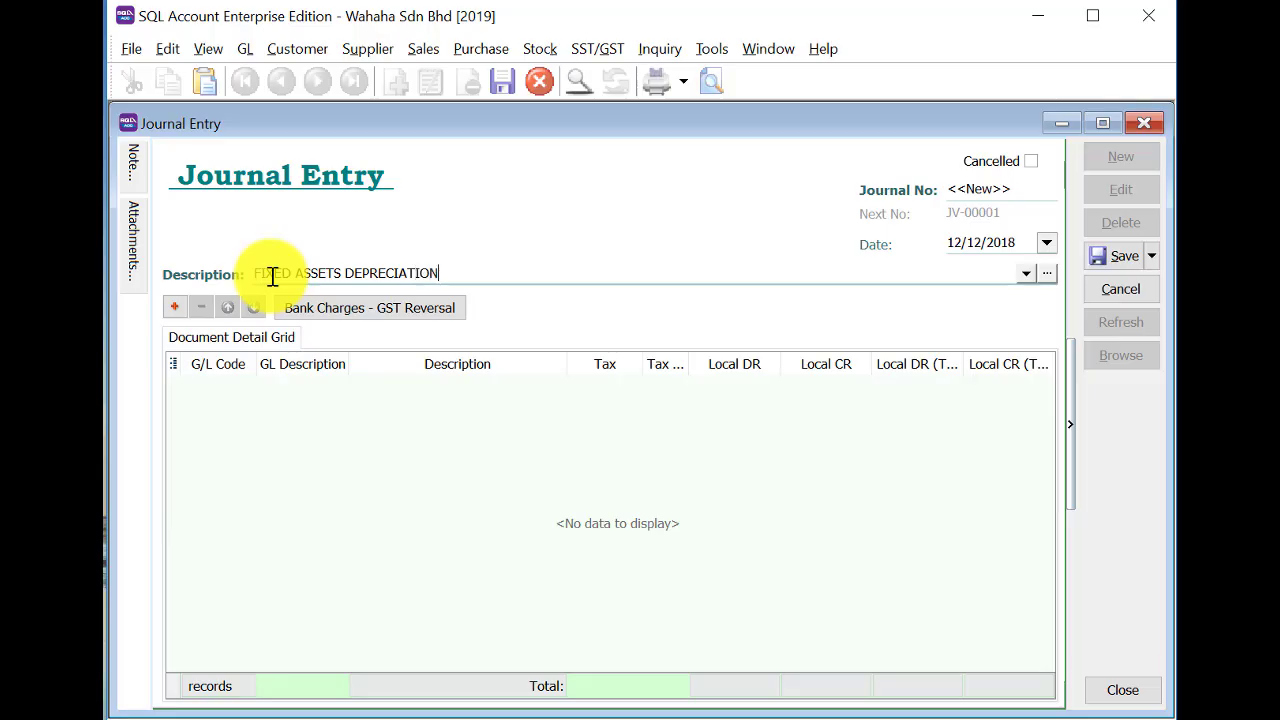
pyautogui.press('Tab')
pyautogui.click(955, 245)
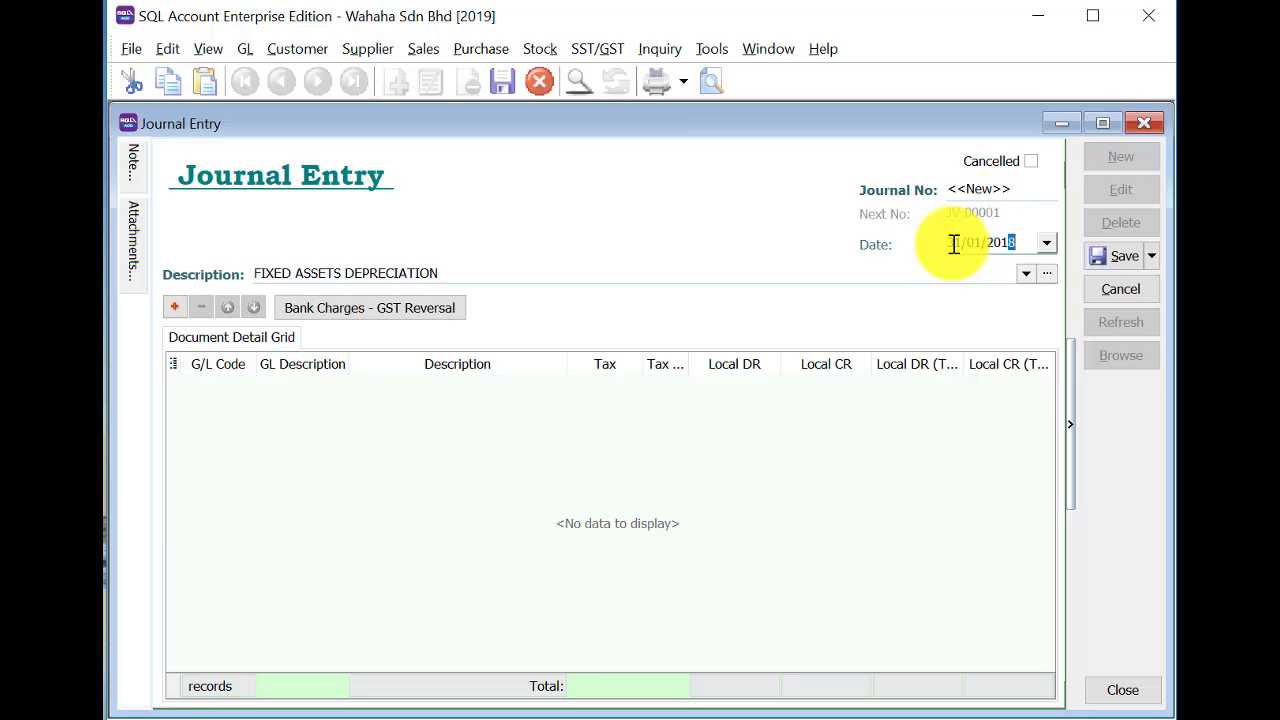
pyautogui.write('9')
pyautogui.press('Tab')
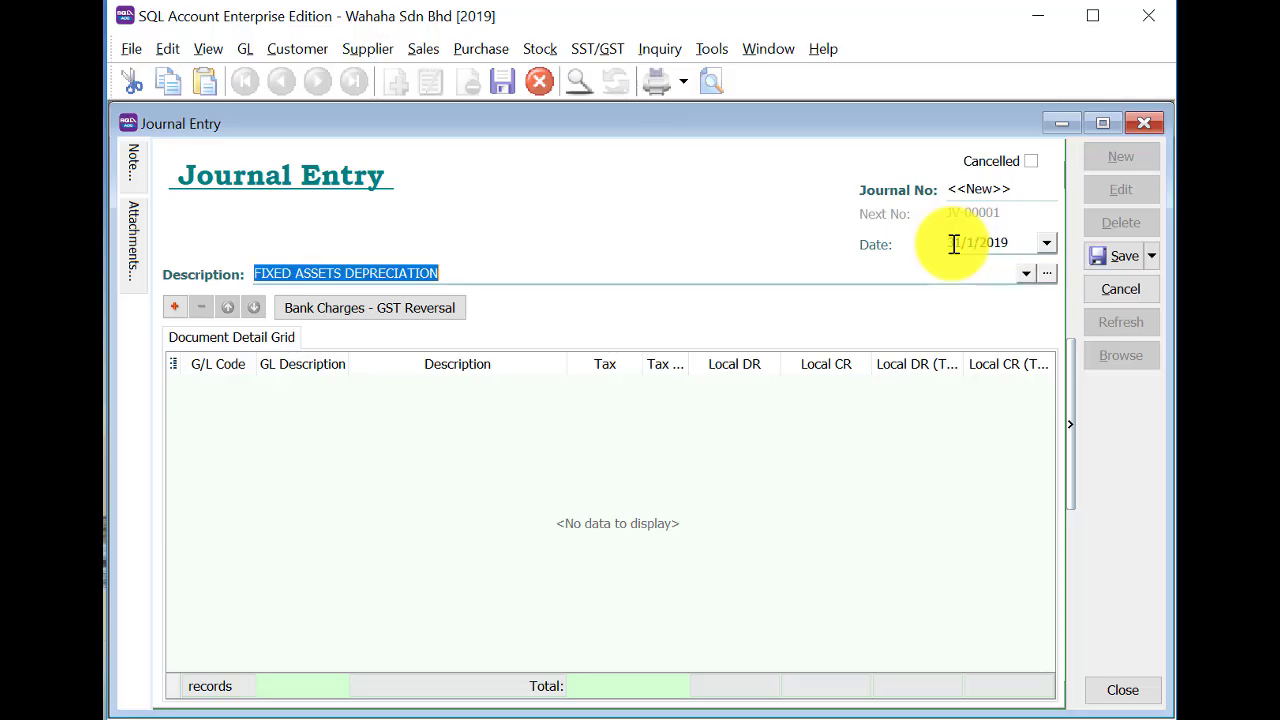
# Add the first line debiting 923-000 Depreciation of Fixed Assets by 3,100.
pyautogui.click(175, 307)
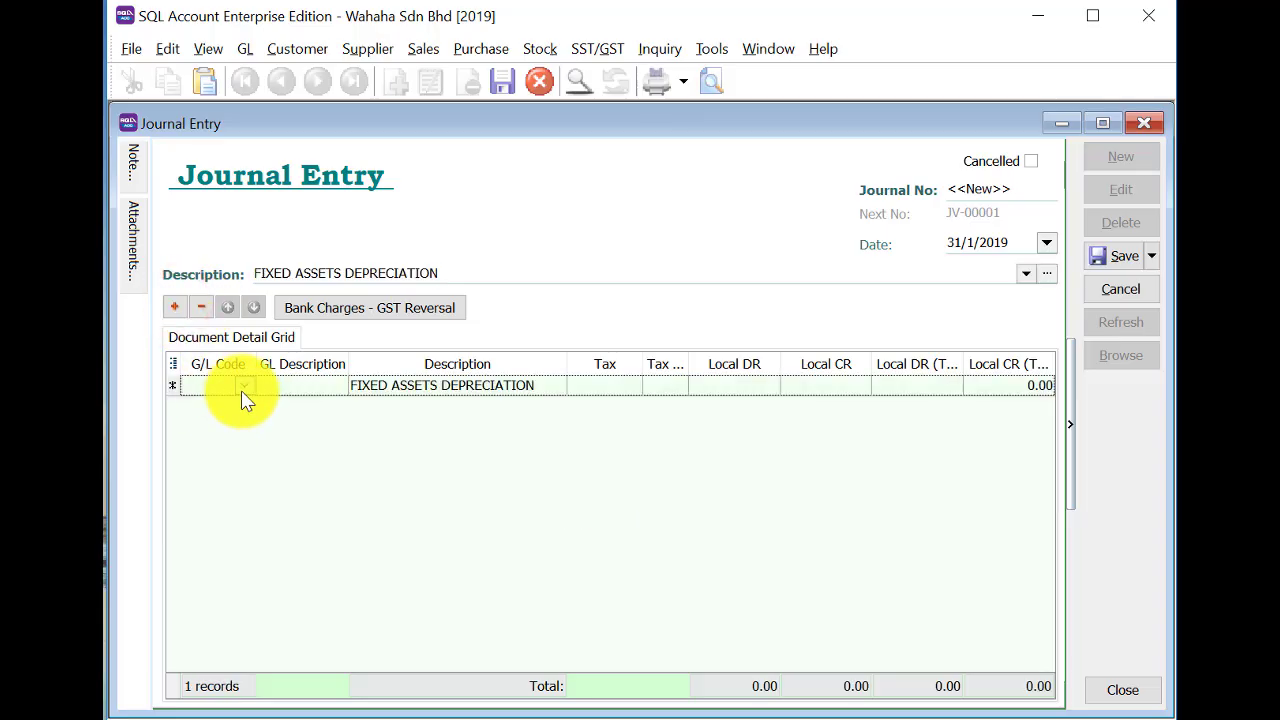
pyautogui.click(245, 392)
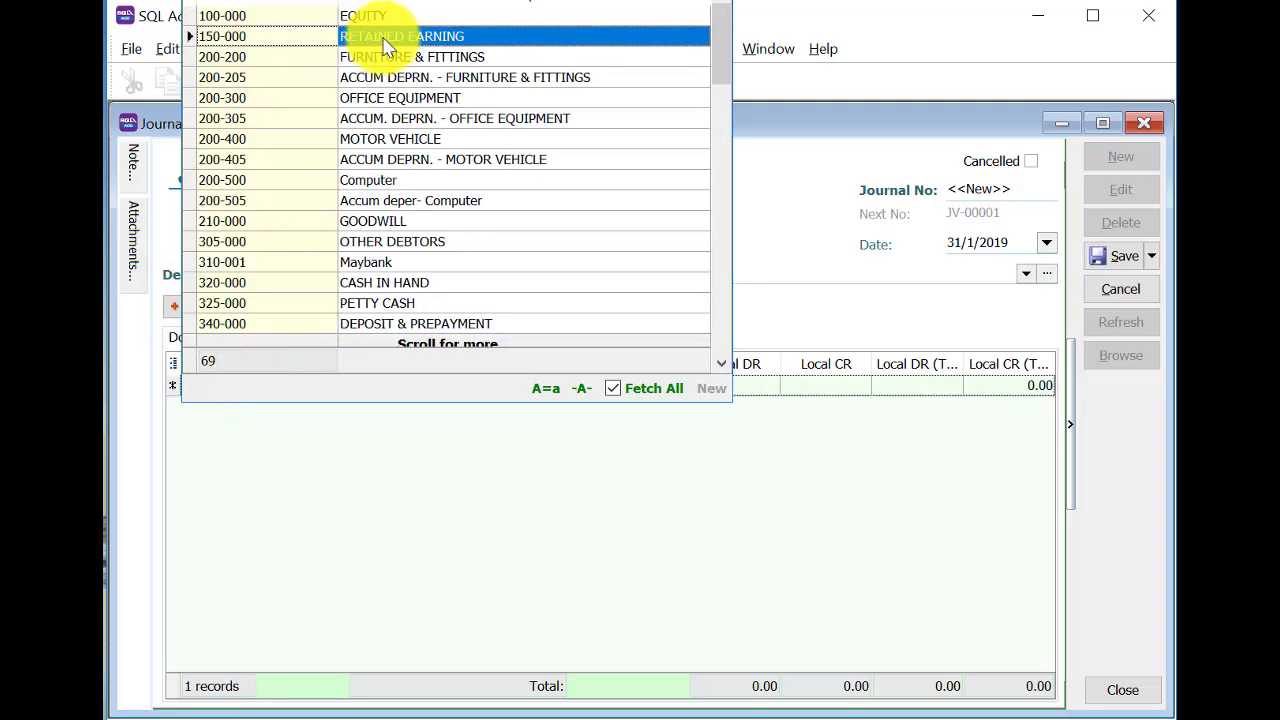
pyautogui.click(306, 20)
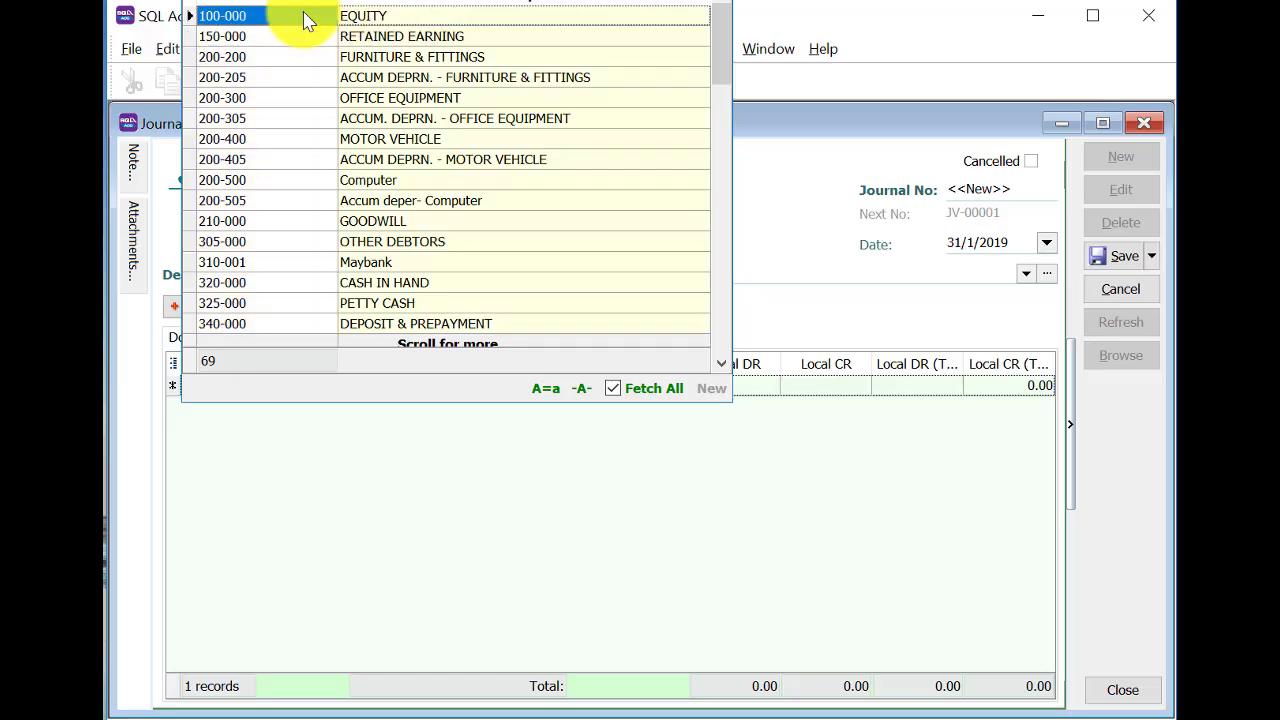
pyautogui.write('DE')
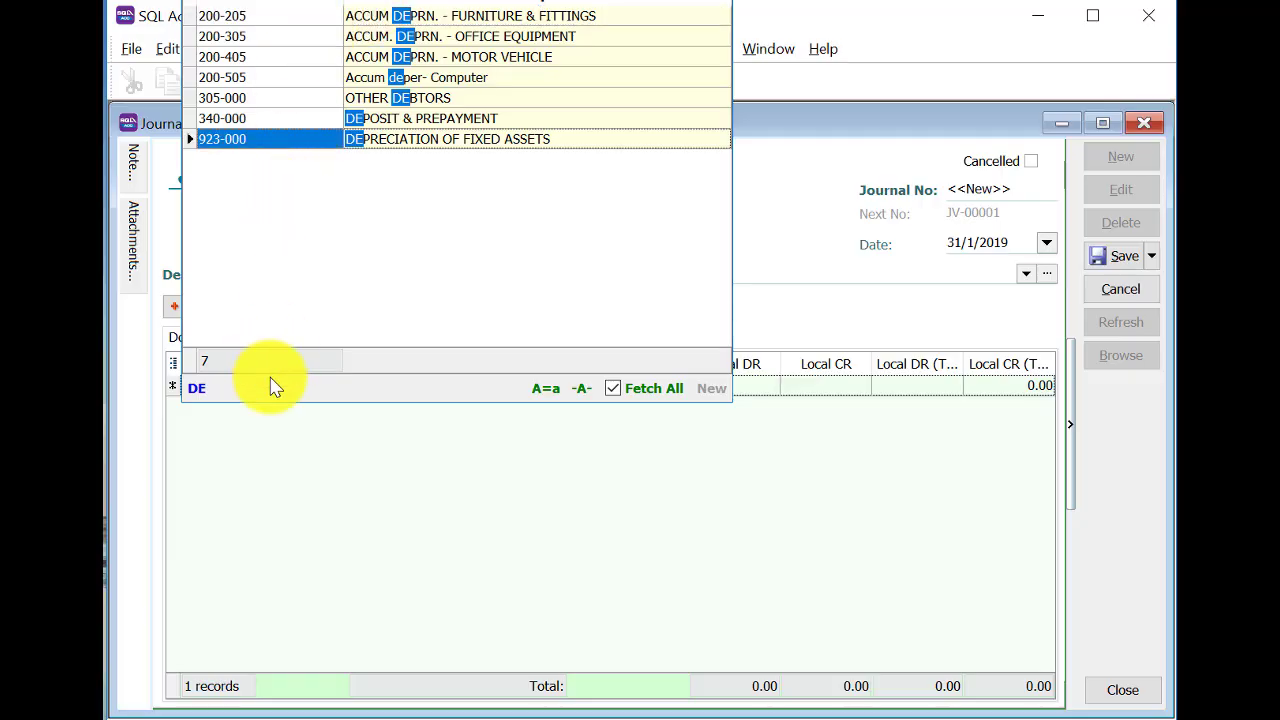
pyautogui.press('BackSpace')
pyautogui.press('BackSpace')
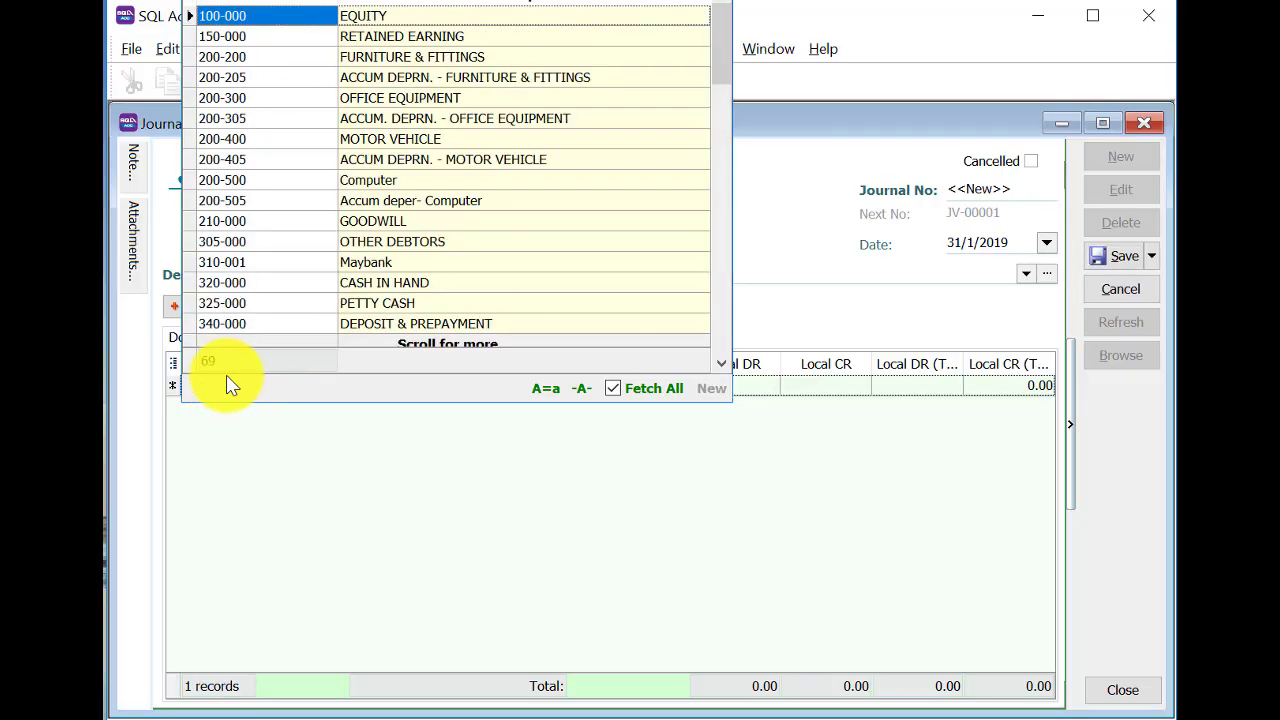
pyautogui.write('923')
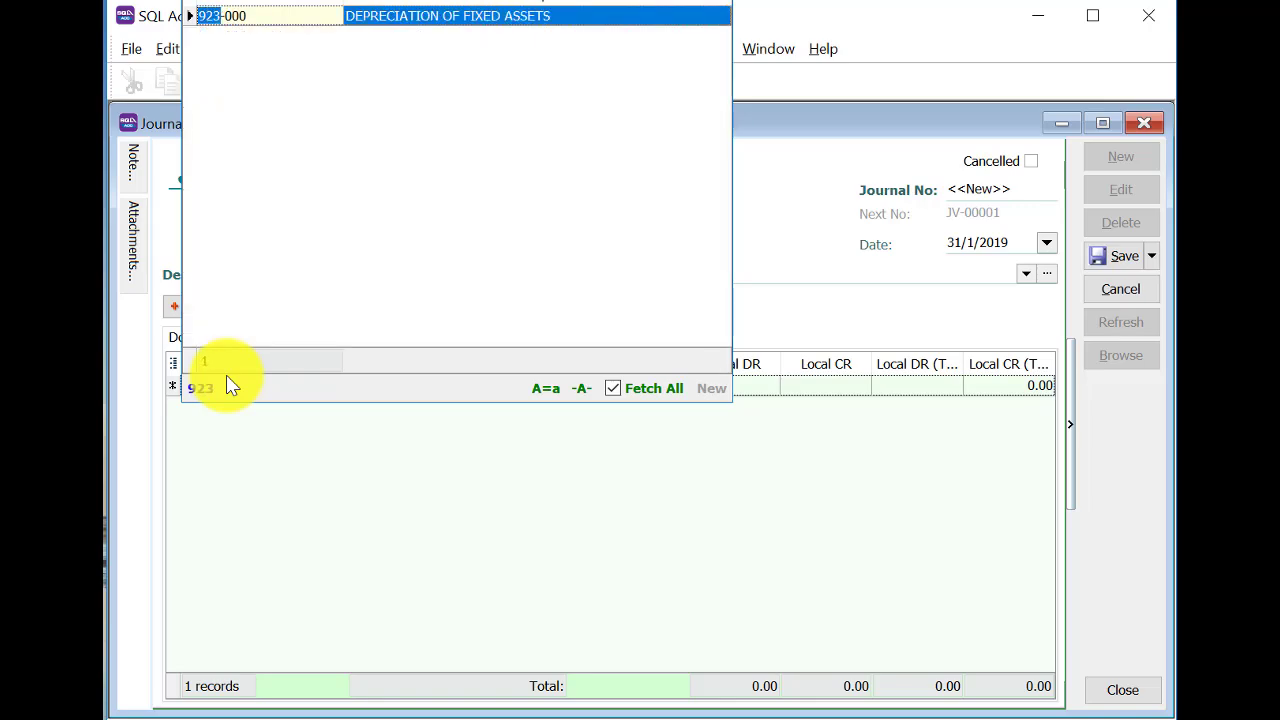
pyautogui.click(516, 16)
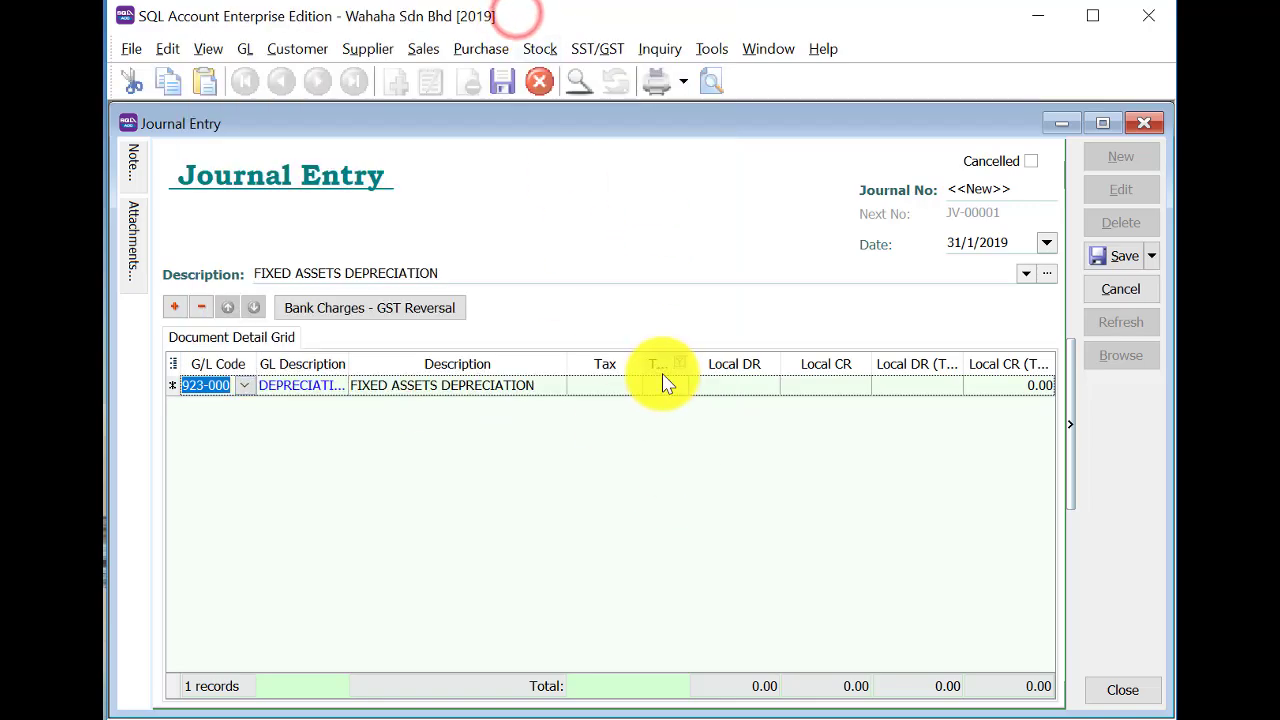
pyautogui.click(731, 392)
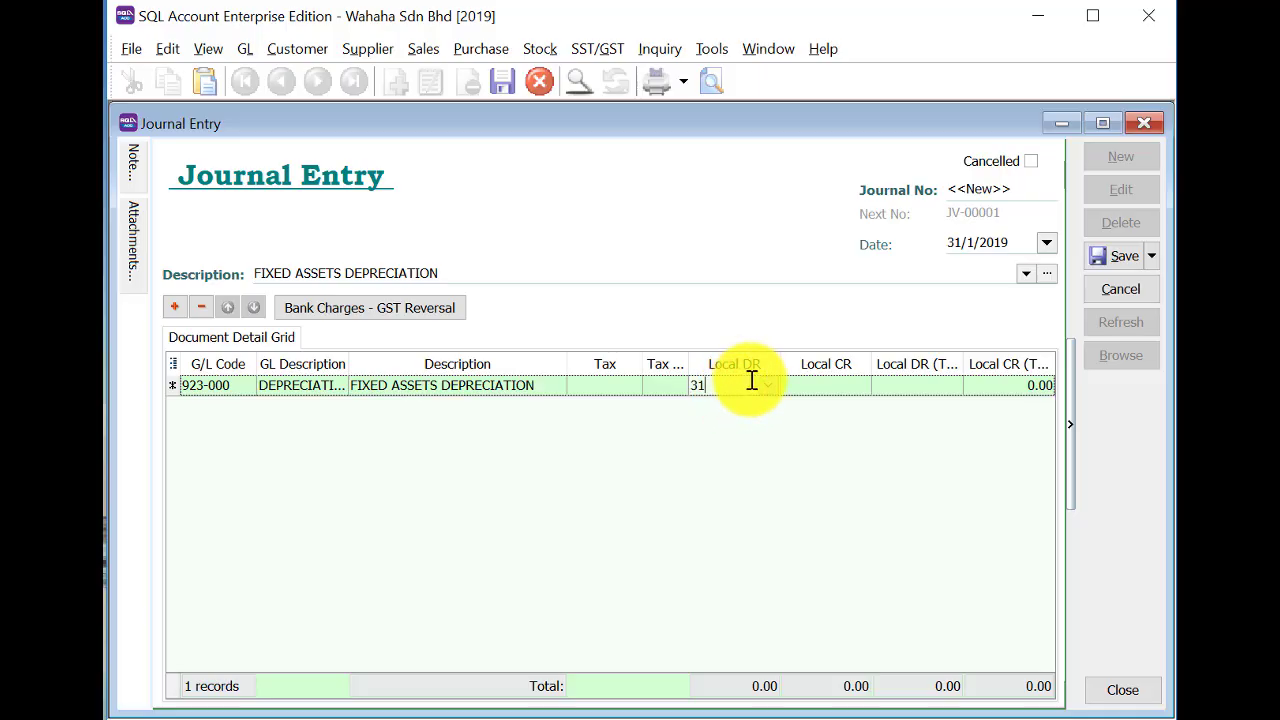
pyautogui.press('Return')
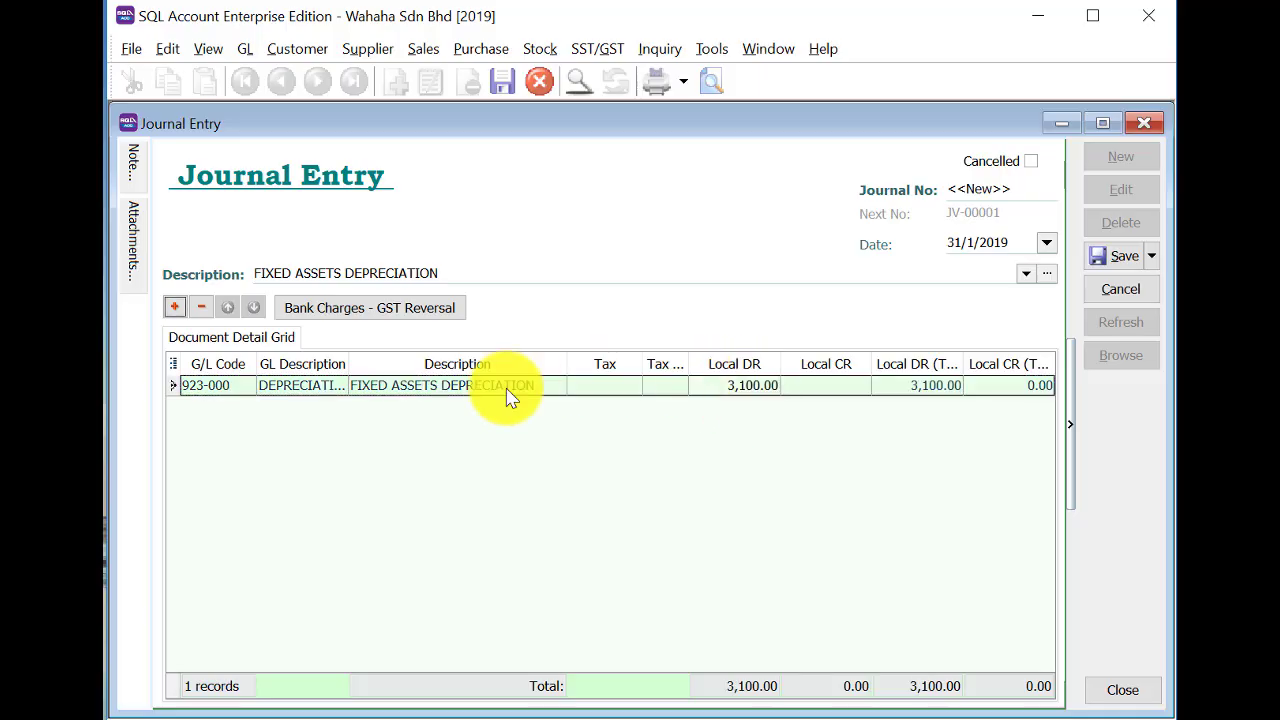
# Add a line crediting account 200-205 by 900.
pyautogui.click(173, 308)
pyautogui.click(228, 407)
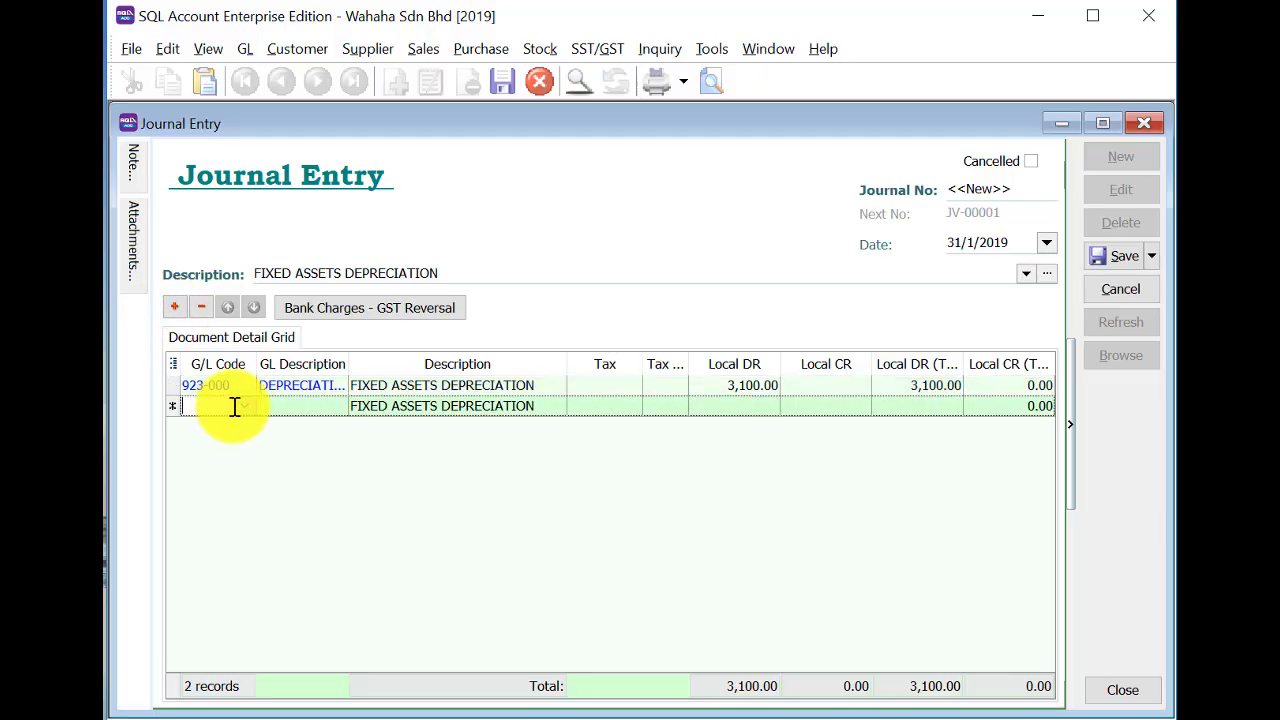
pyautogui.write('200')
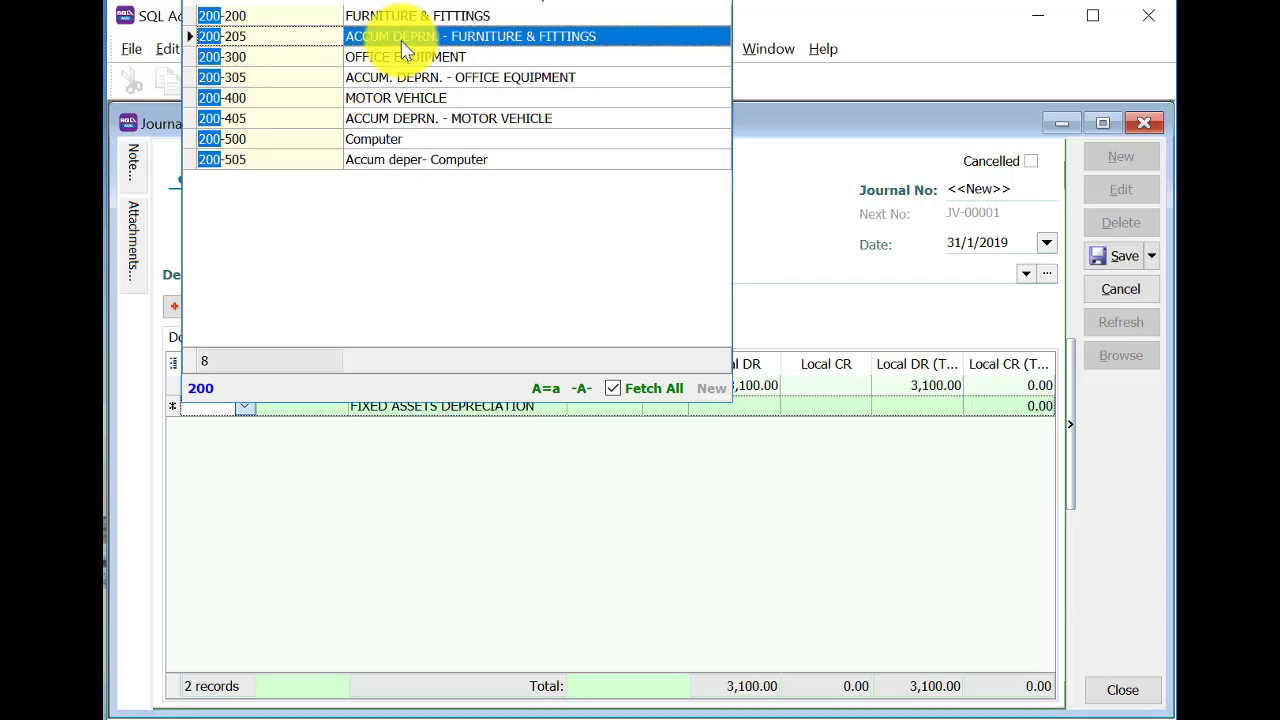
pyautogui.click(405, 50)
pyautogui.click(834, 398)
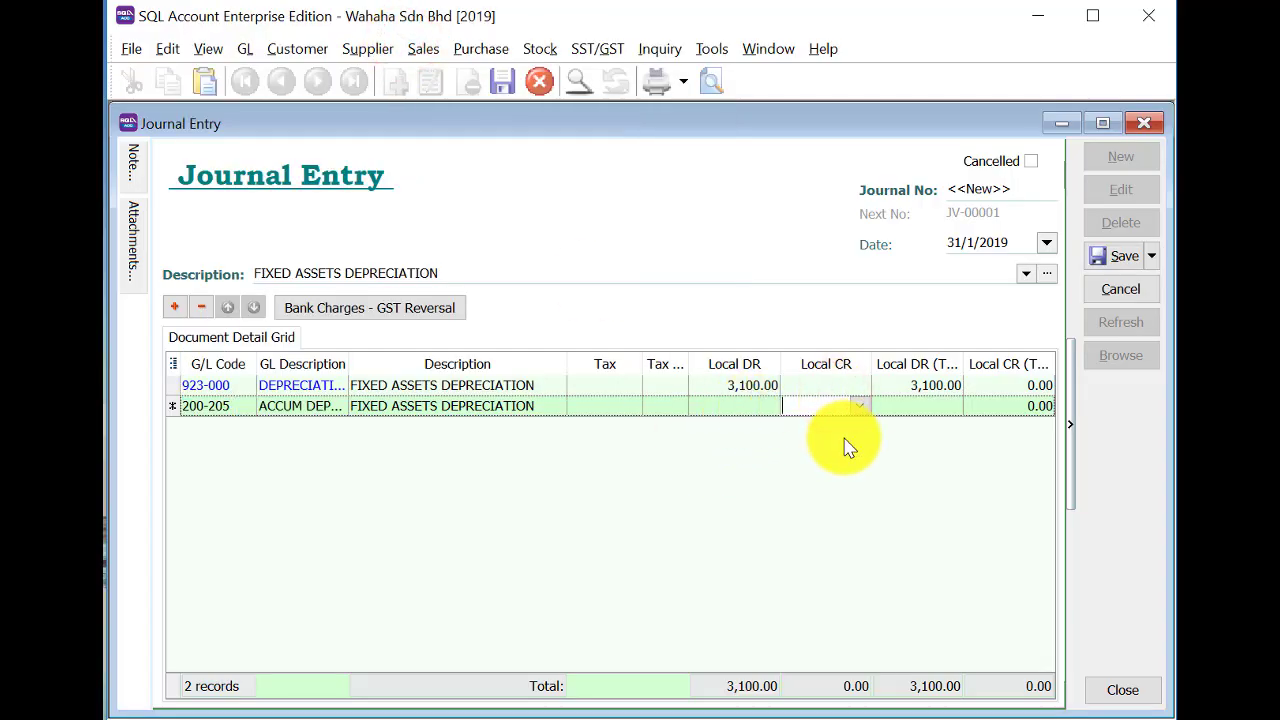
pyautogui.press('Return')
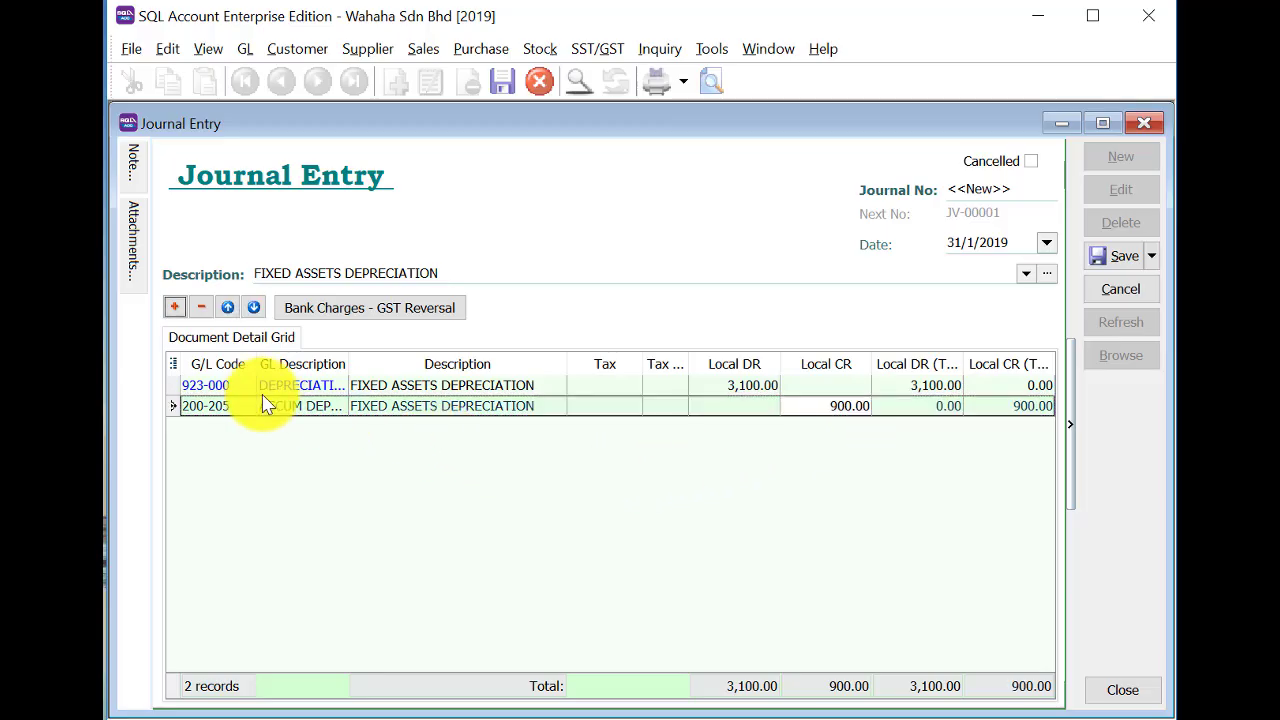
# Add a line crediting account 200-305 by 200.
pyautogui.click(172, 307)
pyautogui.click(214, 429)
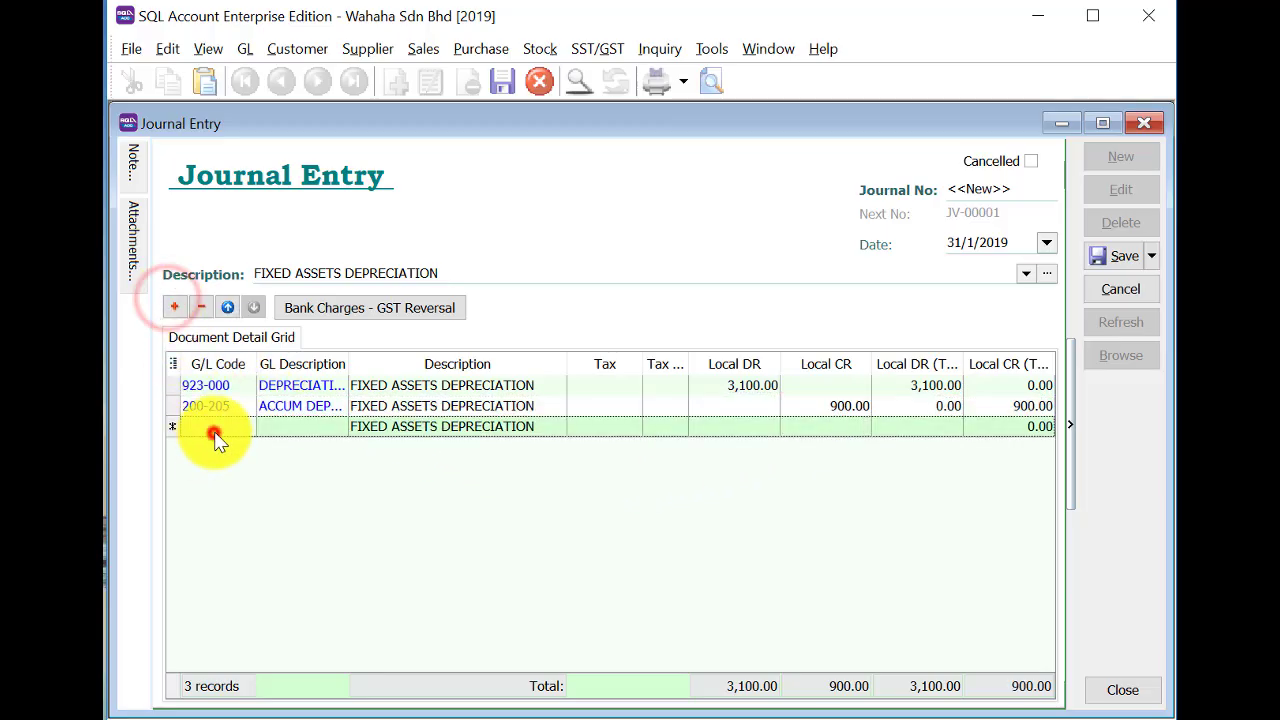
pyautogui.write('2')
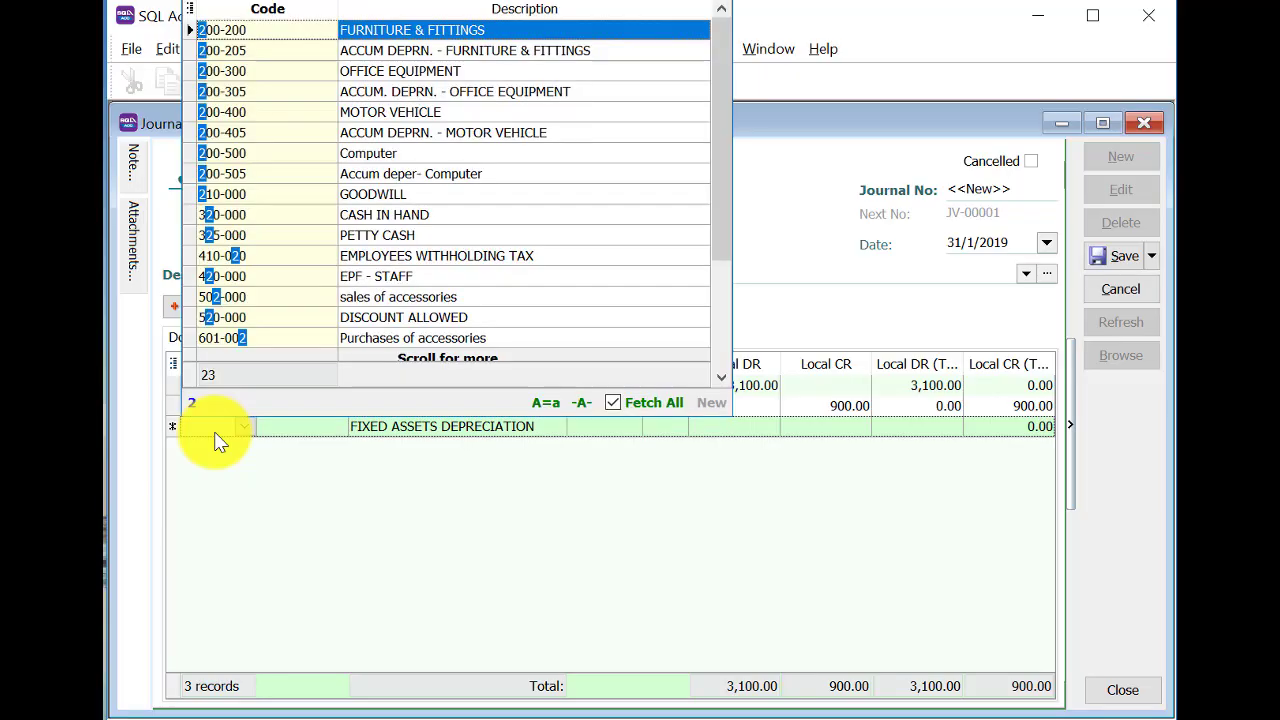
pyautogui.write('00')
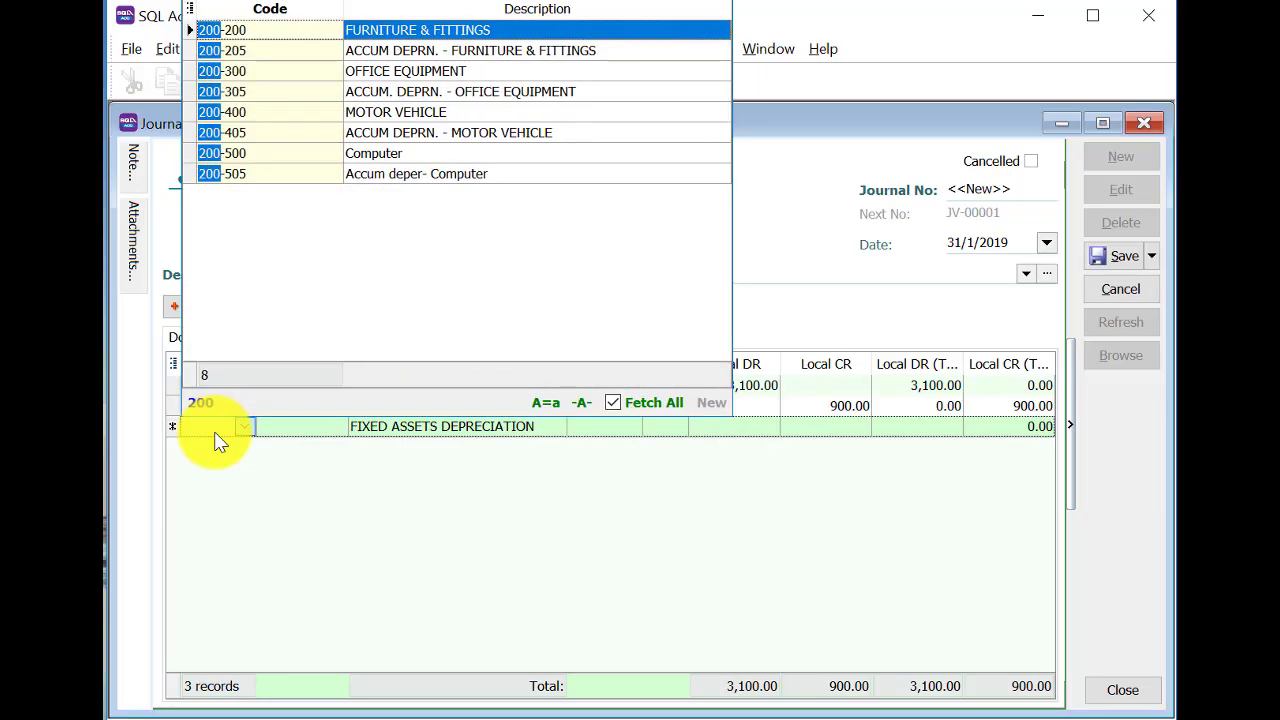
pyautogui.click(551, 91)
pyautogui.click(813, 427)
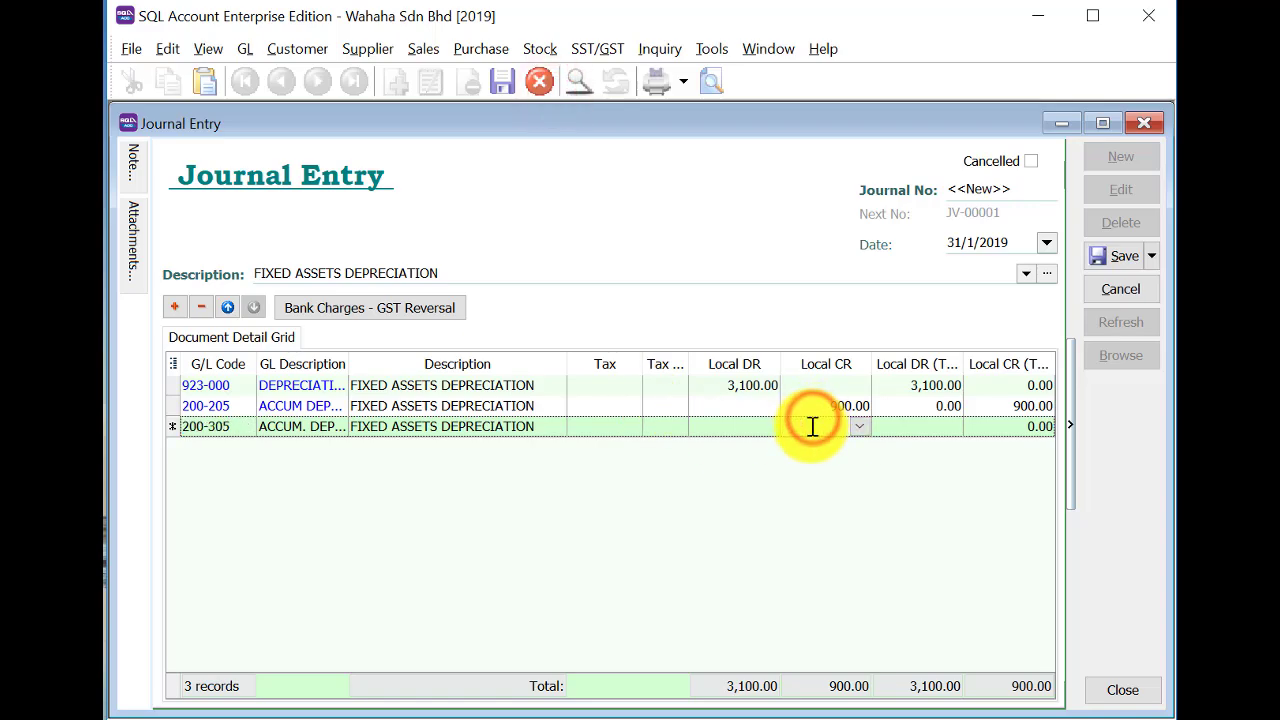
pyautogui.write('200')
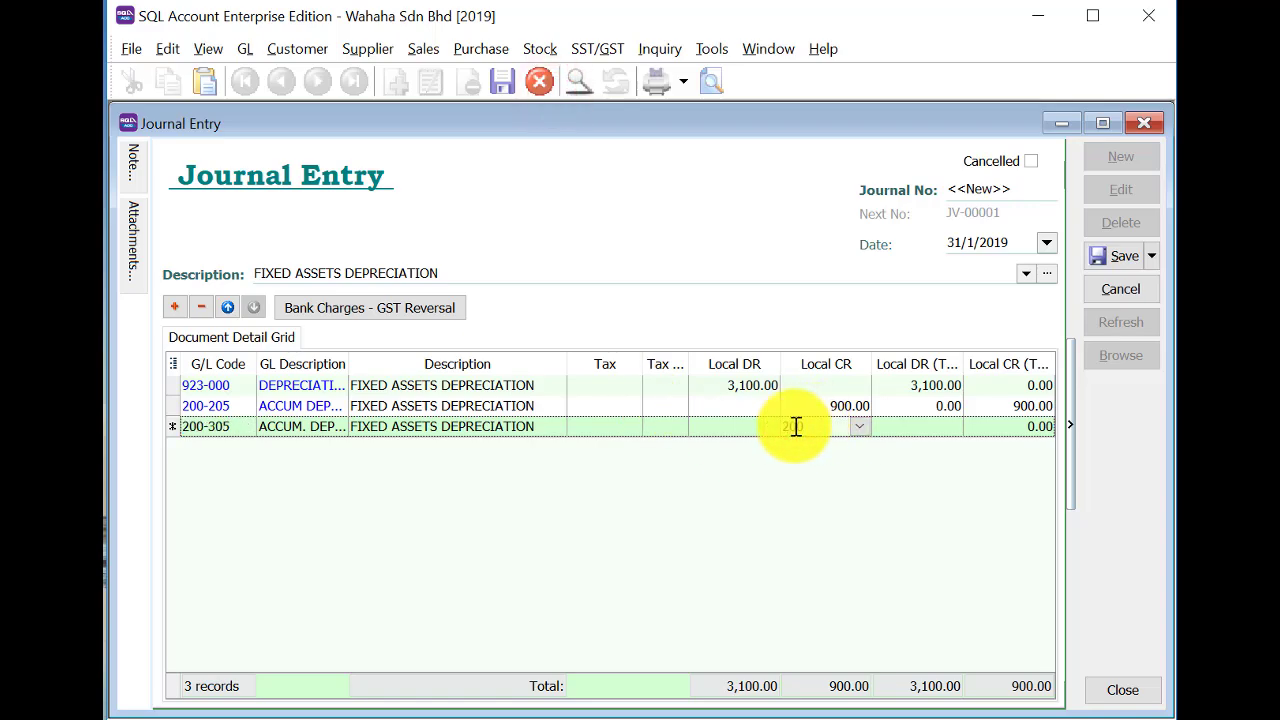
pyautogui.click(173, 307)
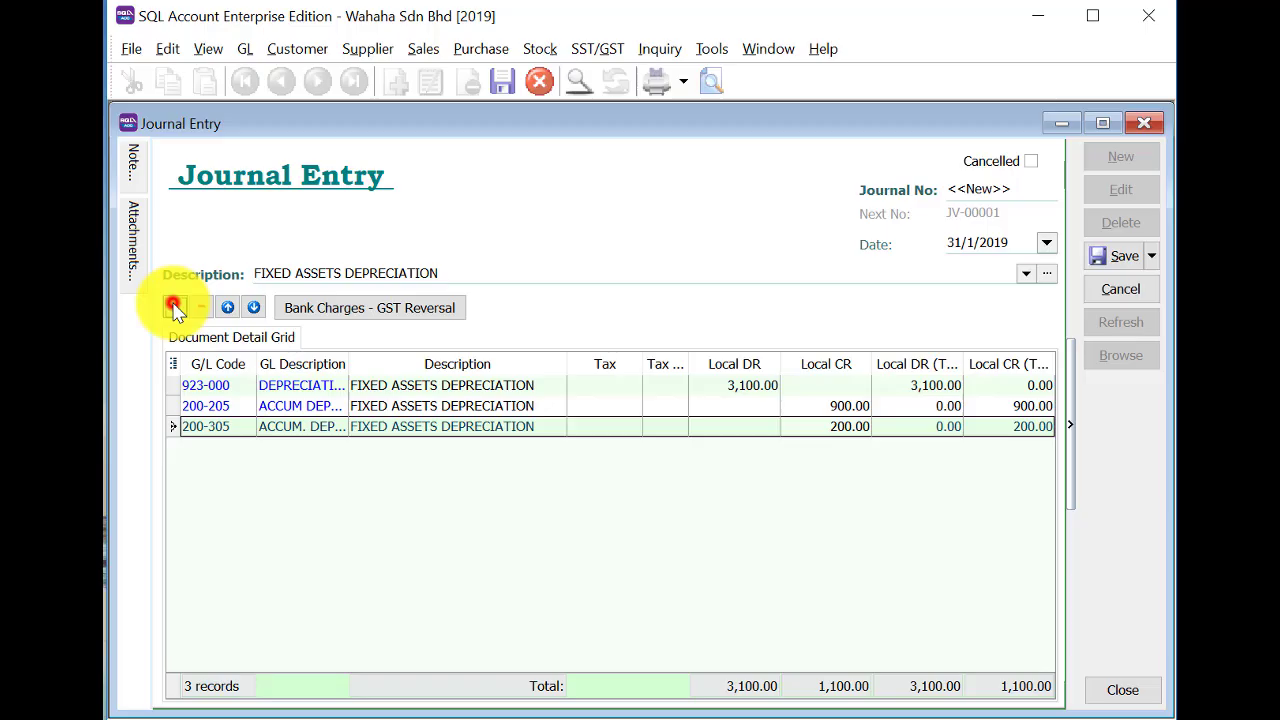
# Add a line crediting account 200-405 by 800.
pyautogui.click(212, 455)
pyautogui.write('200')
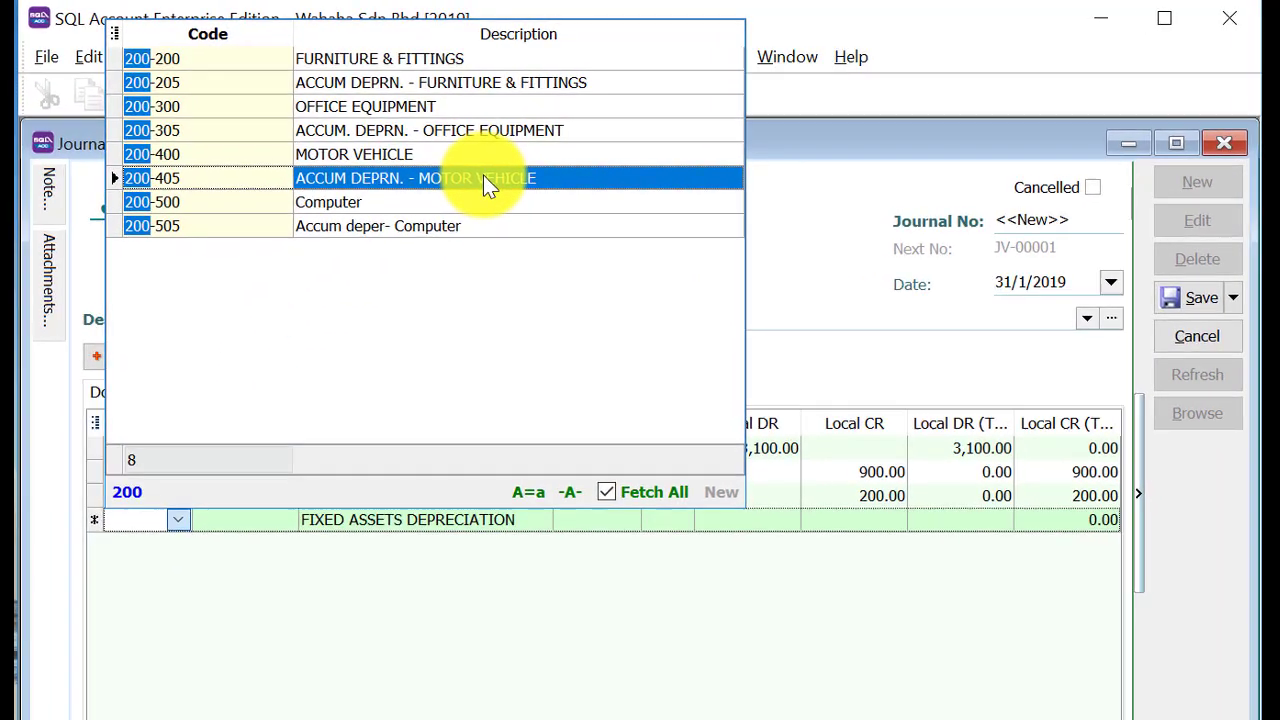
pyautogui.click(495, 164)
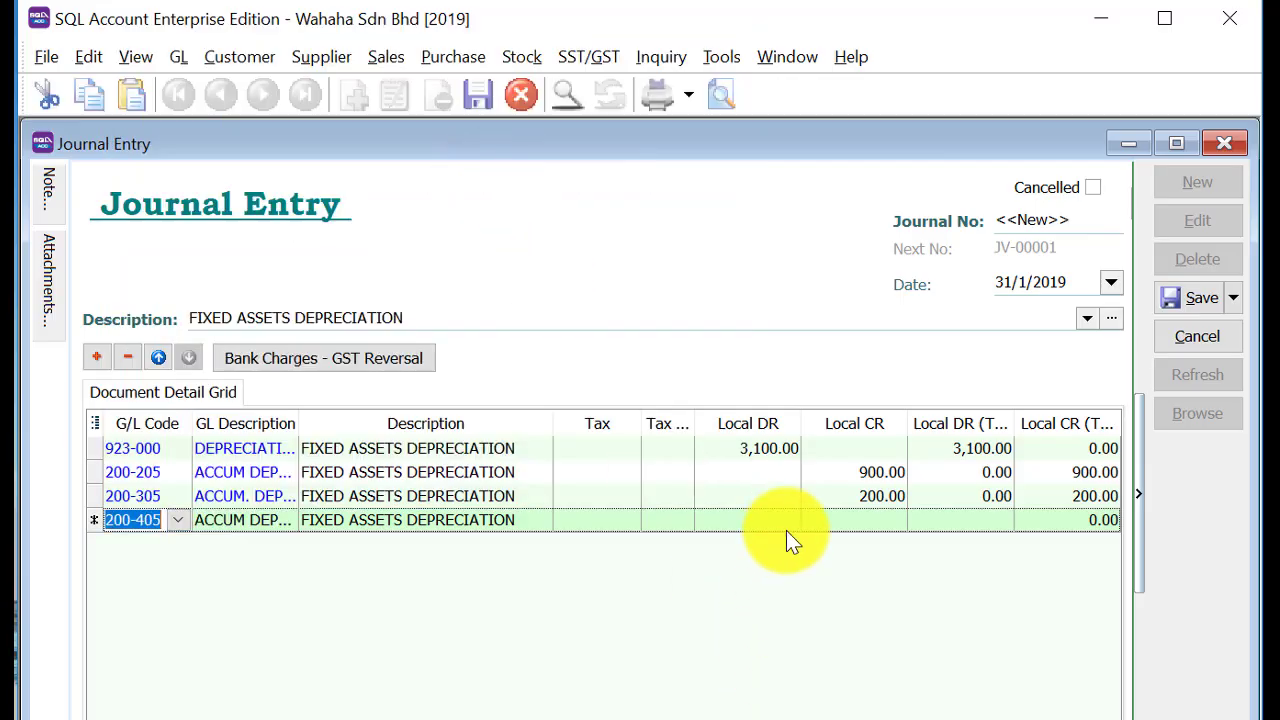
pyautogui.click(851, 520)
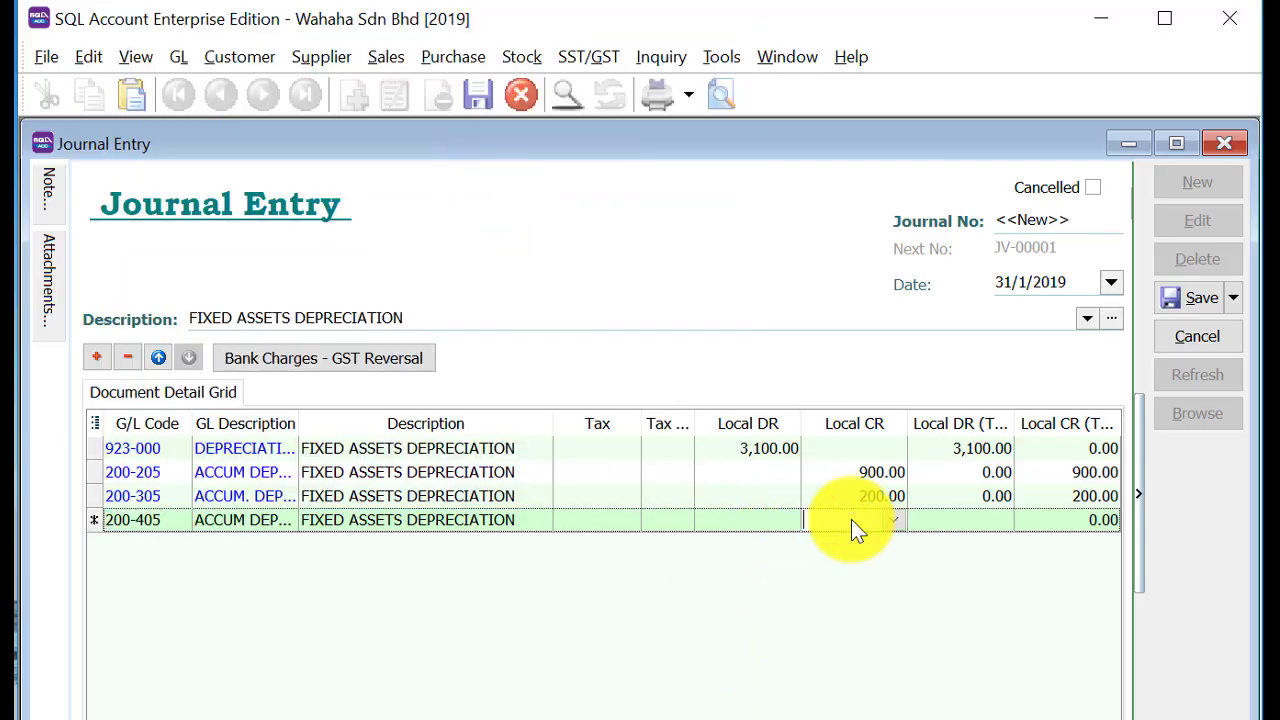
pyautogui.write('800')
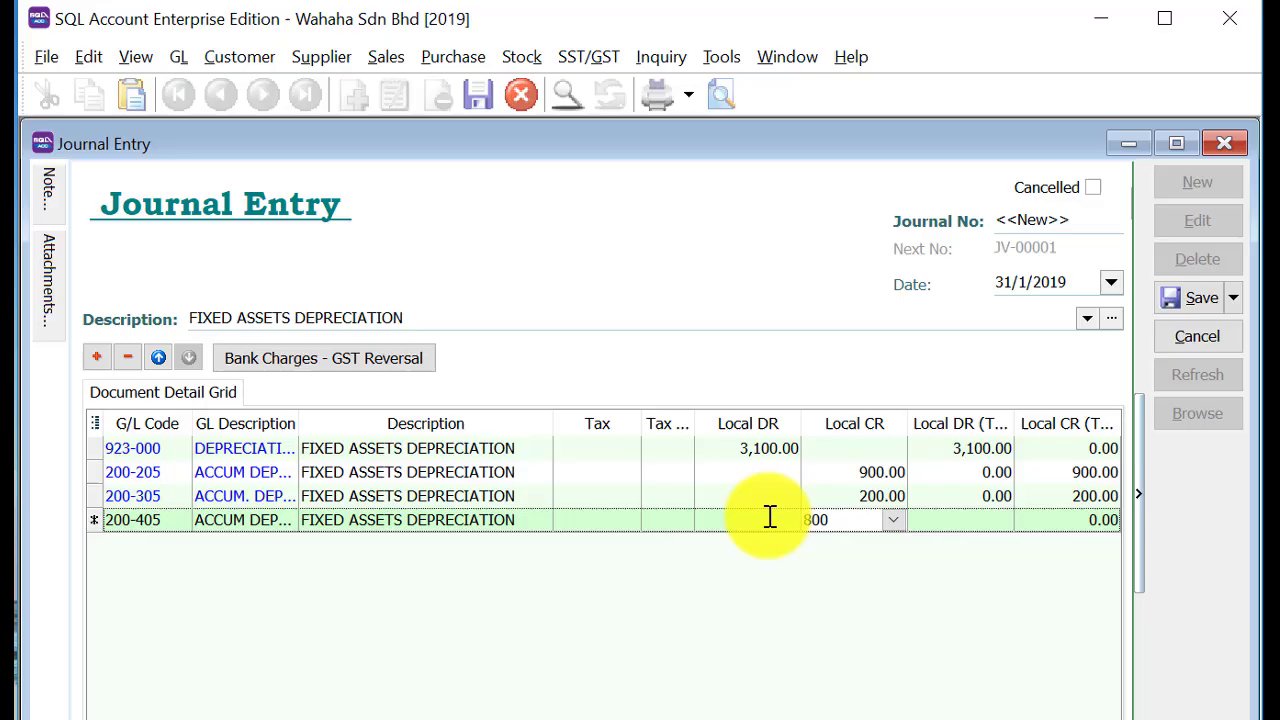
pyautogui.click(97, 357)
# Credit 200-505 by 1,200 to balance the journal, then save it as JV-00001.
pyautogui.click(144, 554)
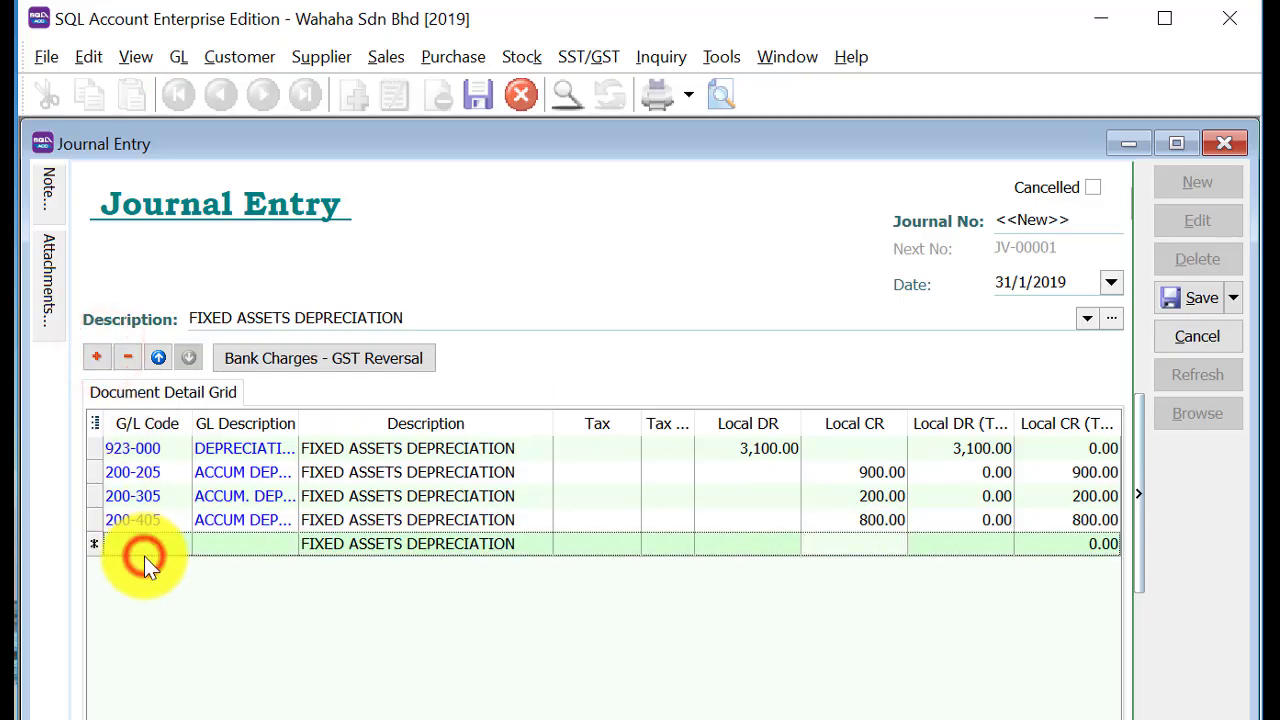
pyautogui.click(143, 546)
pyautogui.write('200')
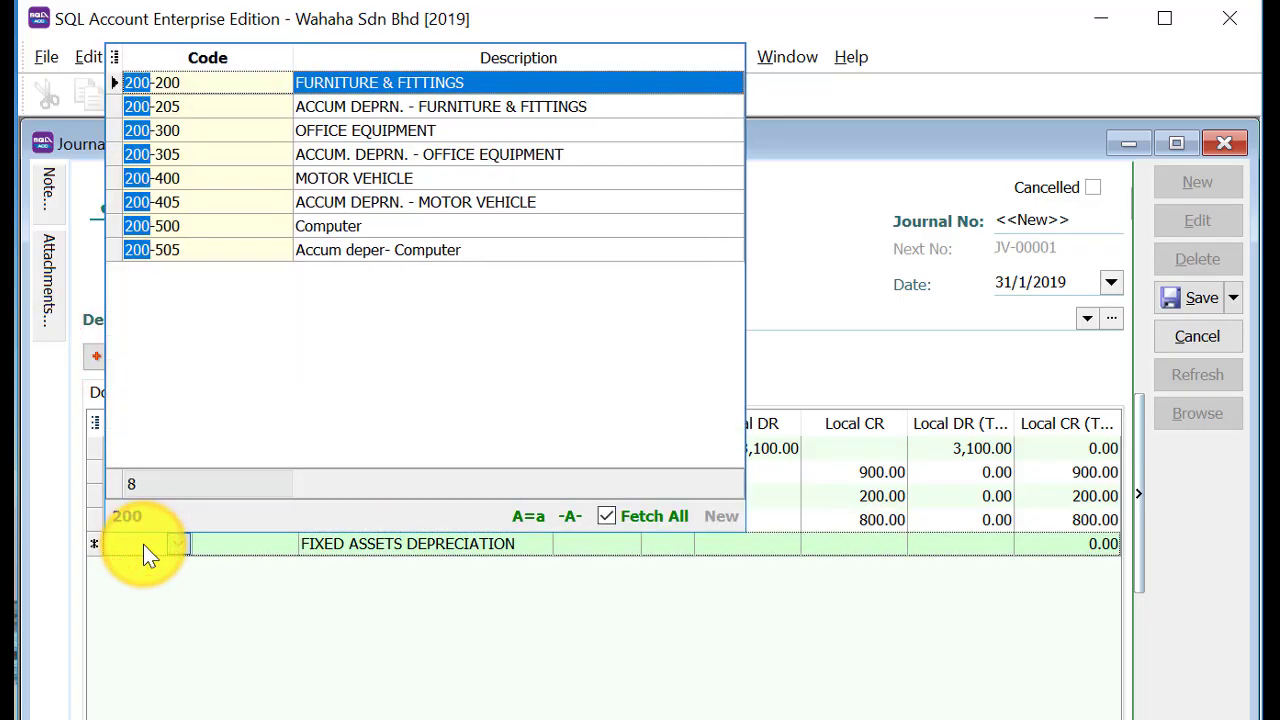
pyautogui.click(412, 250)
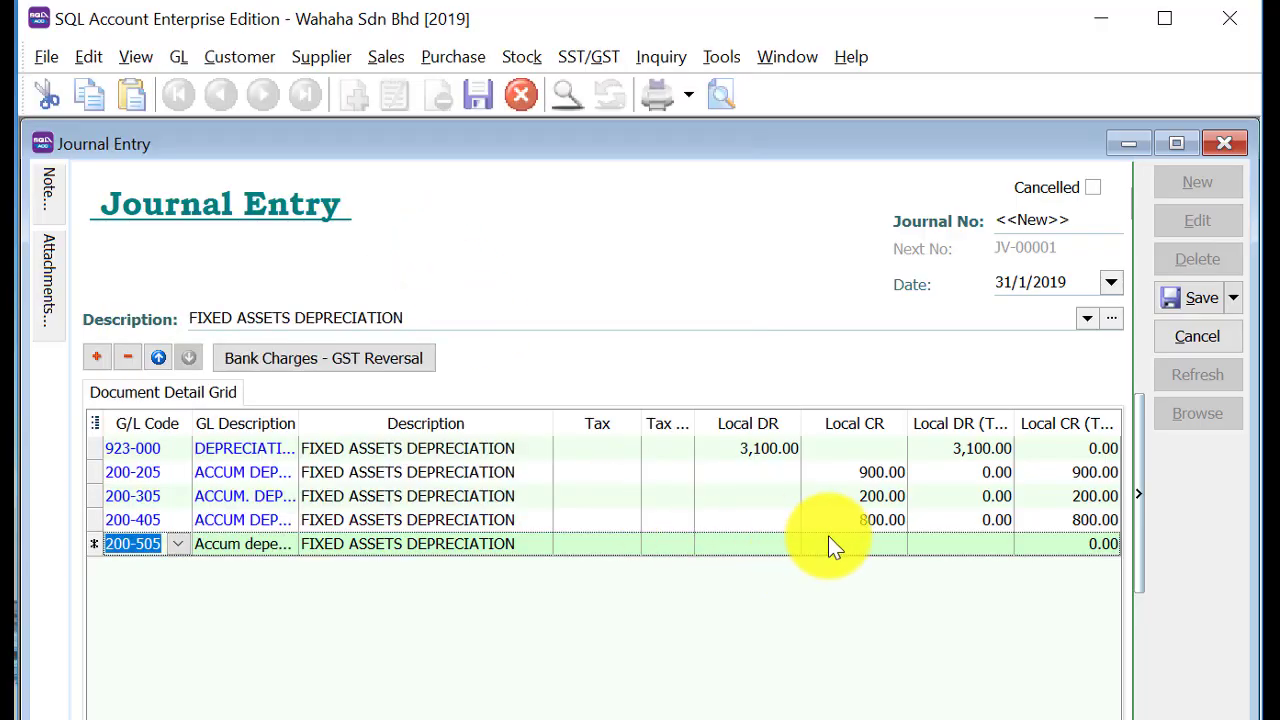
pyautogui.click(846, 540)
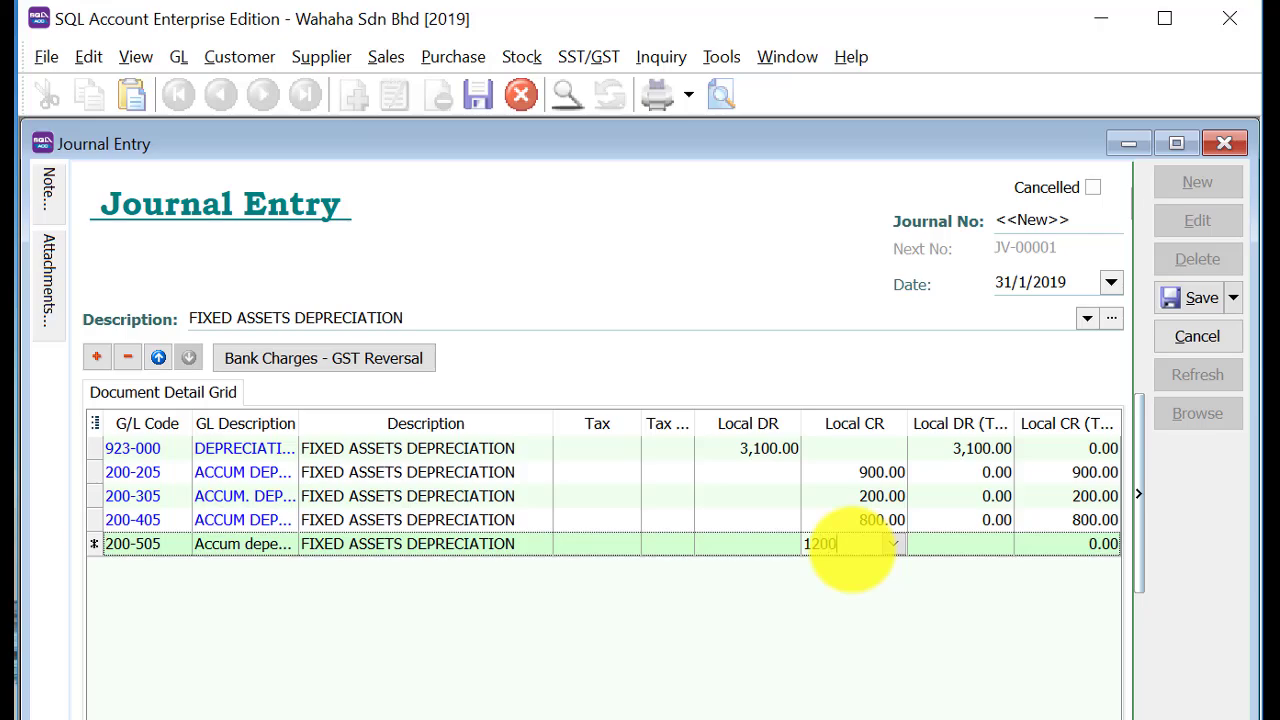
pyautogui.click(1192, 298)
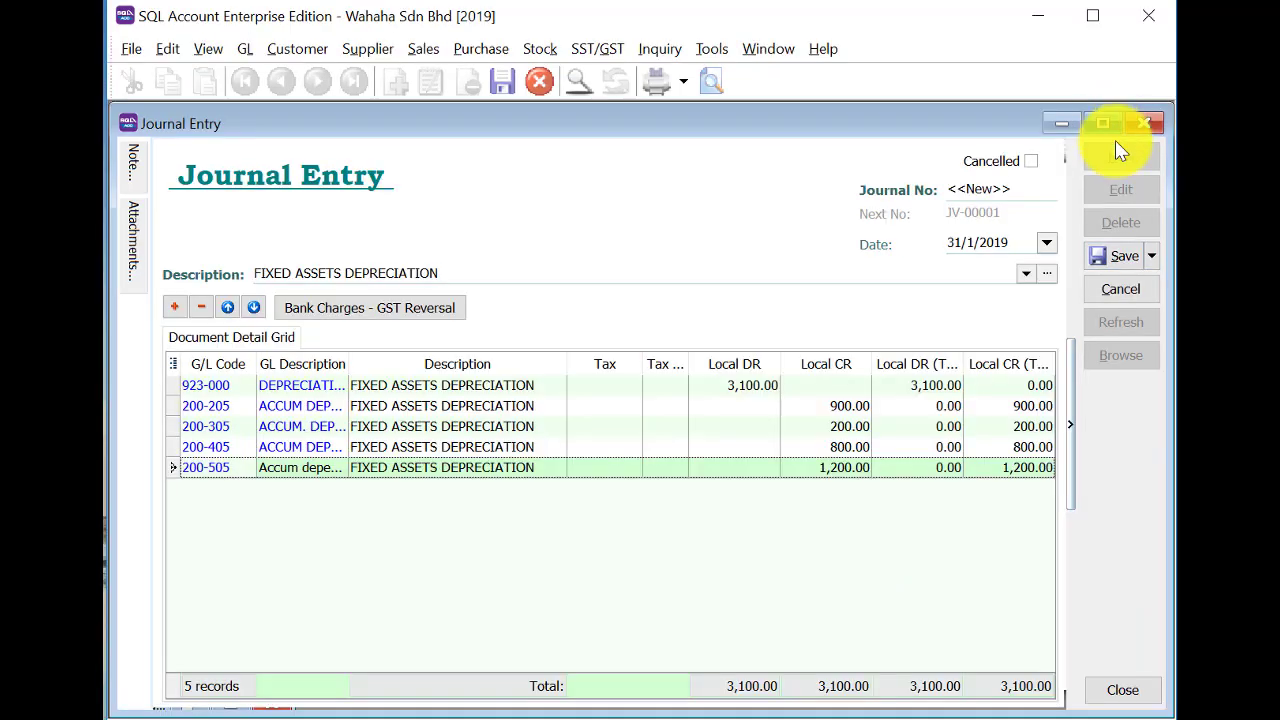
pyautogui.click(1120, 257)
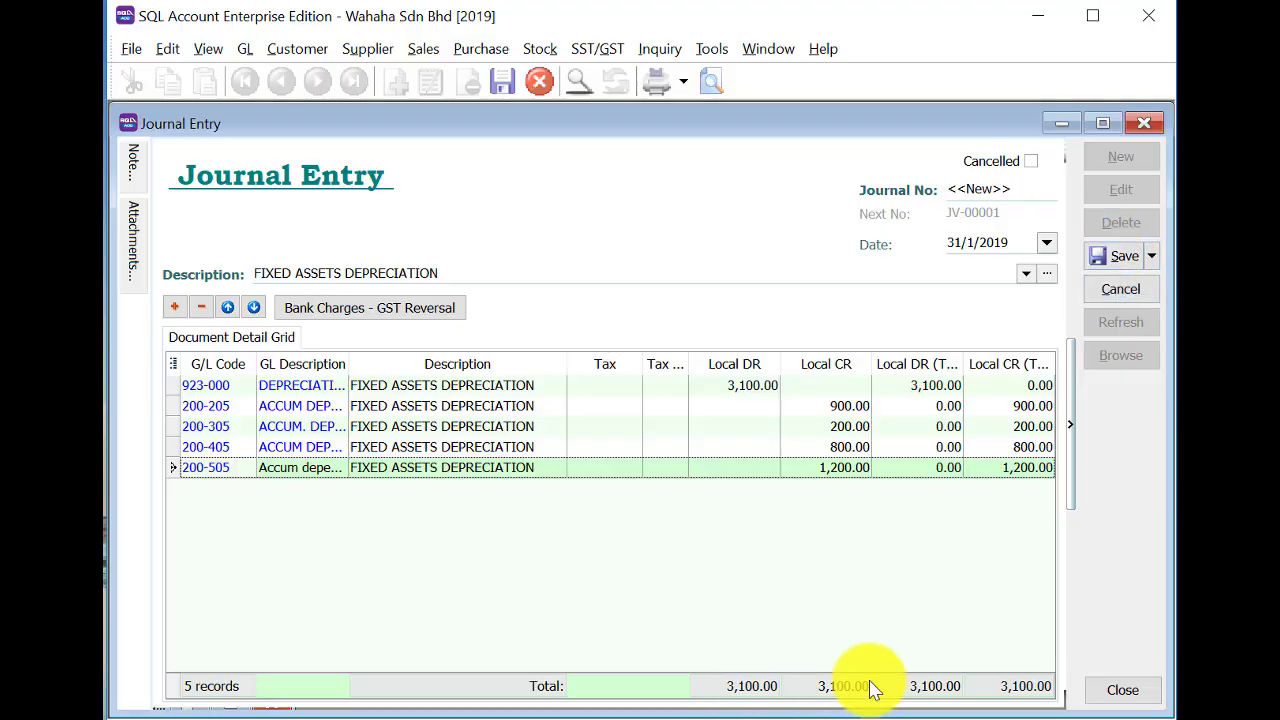
pyautogui.click(1118, 257)
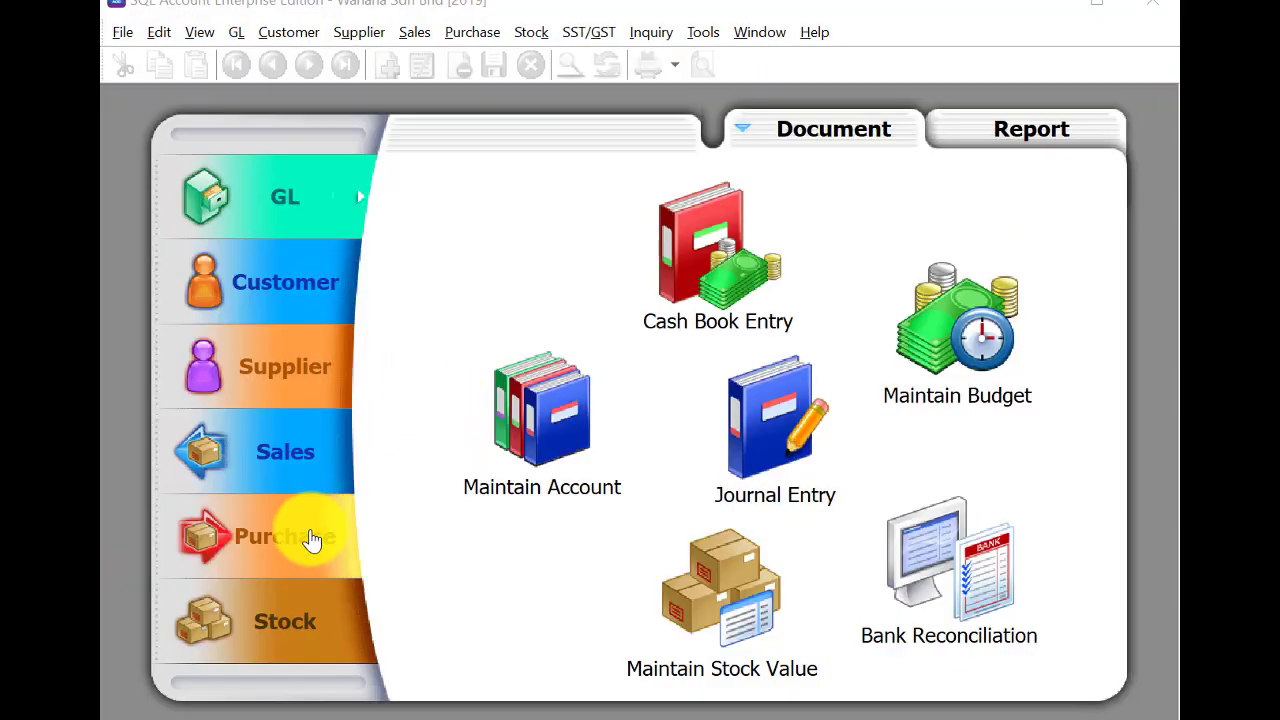
# Start a new blank purchase order from the Purchase Order list.
pyautogui.click(312, 538)
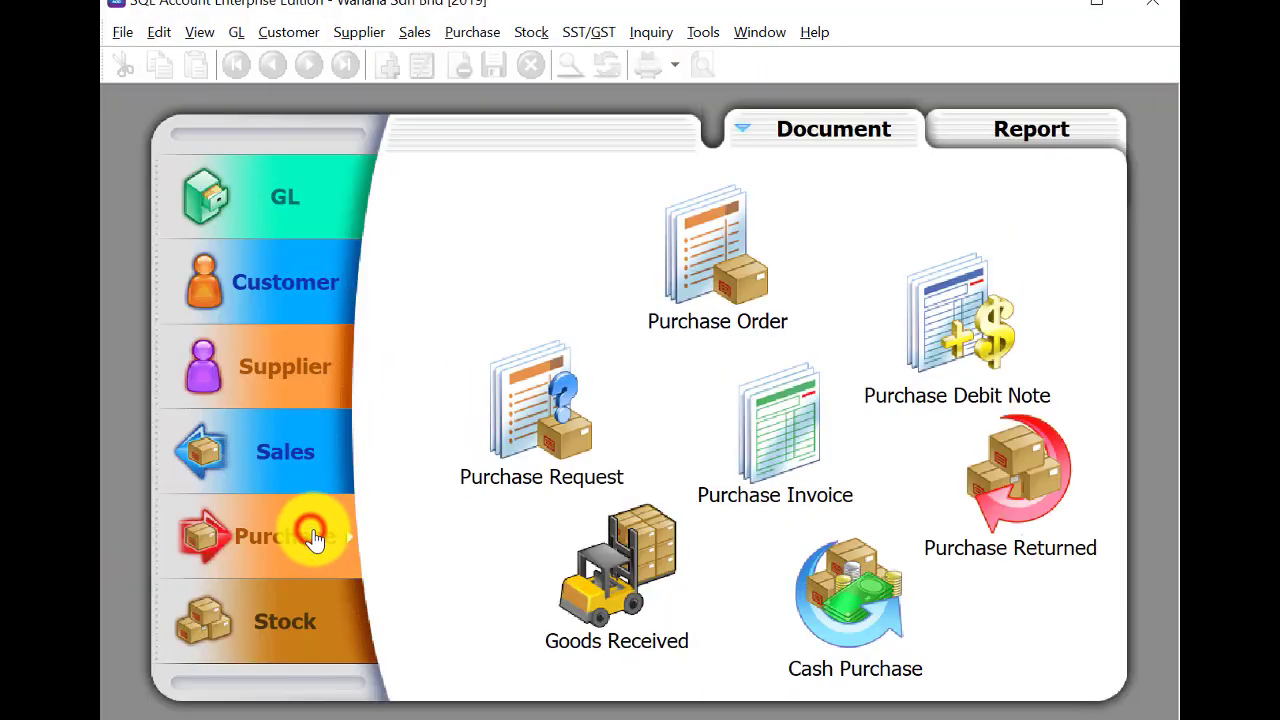
pyautogui.click(718, 268)
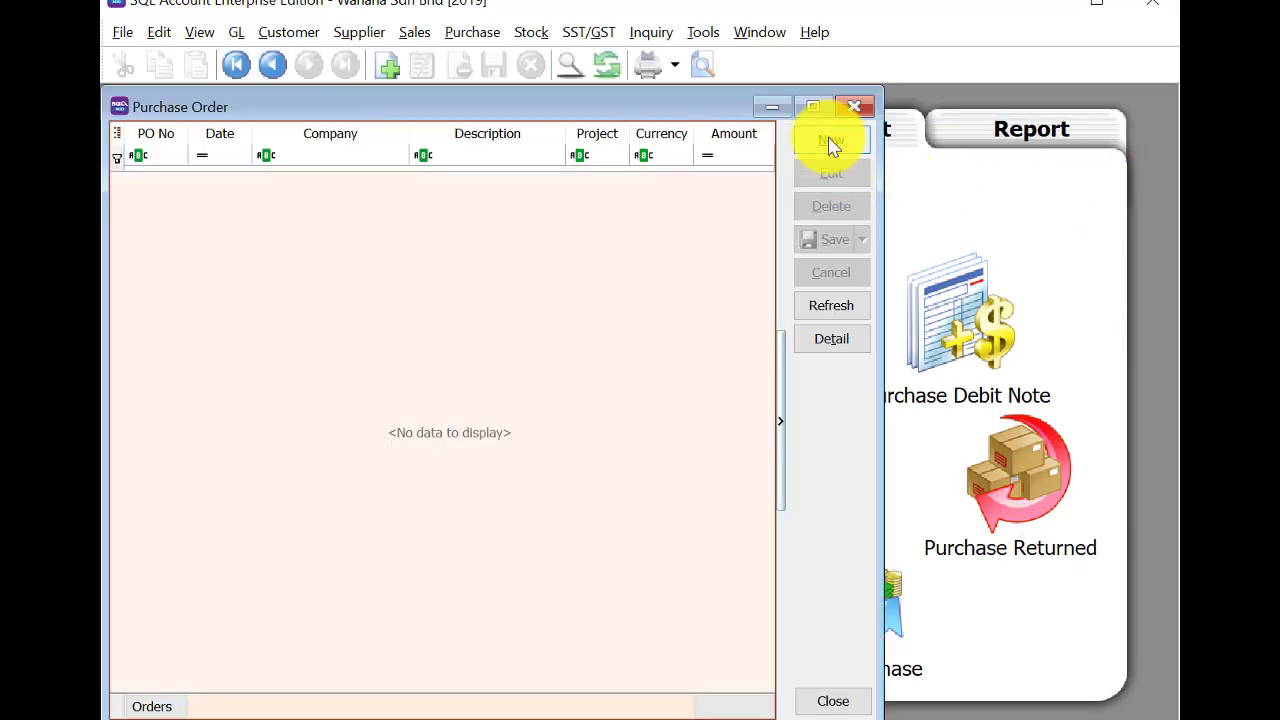
pyautogui.click(831, 142)
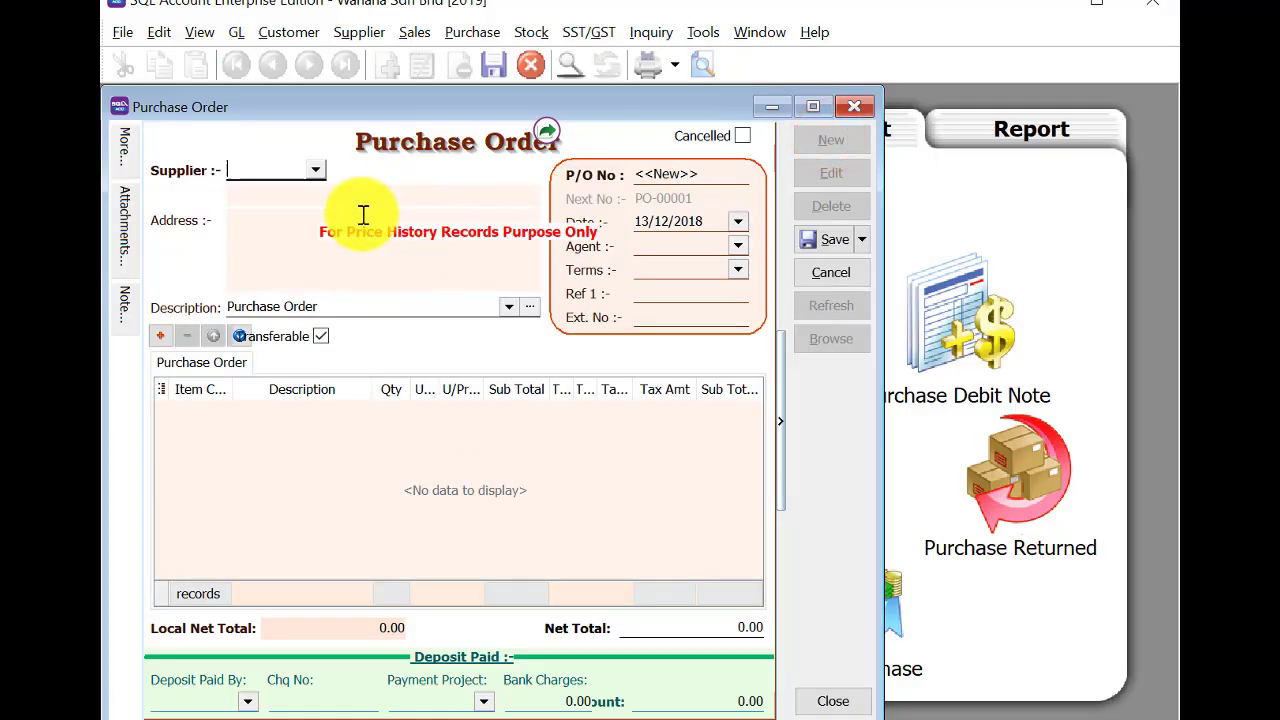
# Set the supplier to 400-D0001 Deluxe Supplier Sdn Bhd and the date to 2/2/2019.
pyautogui.write('d')
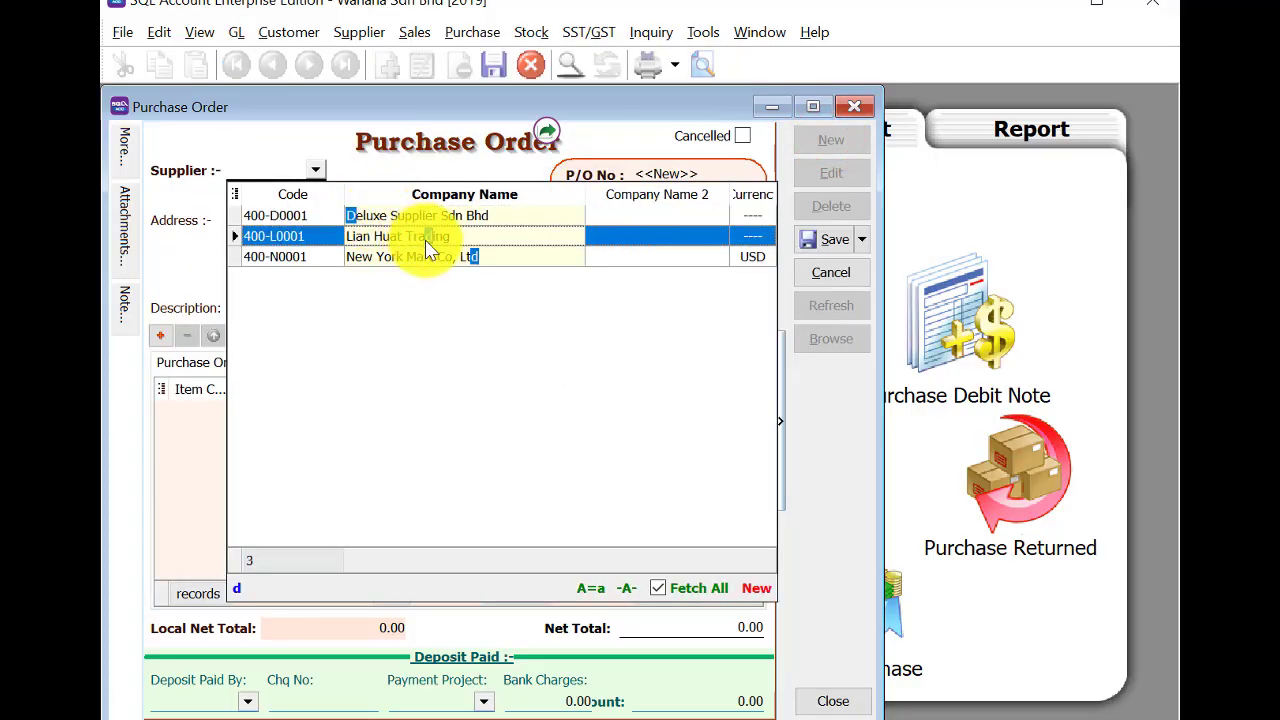
pyautogui.click(424, 216)
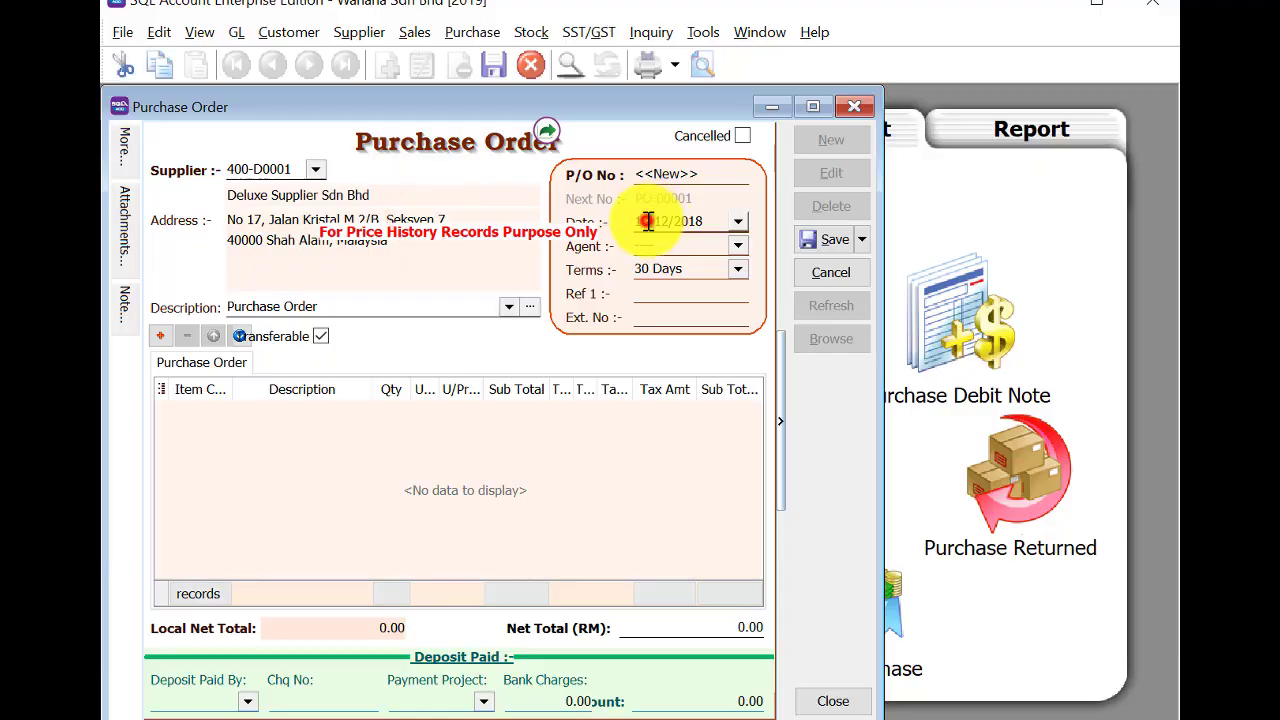
pyautogui.click(652, 221)
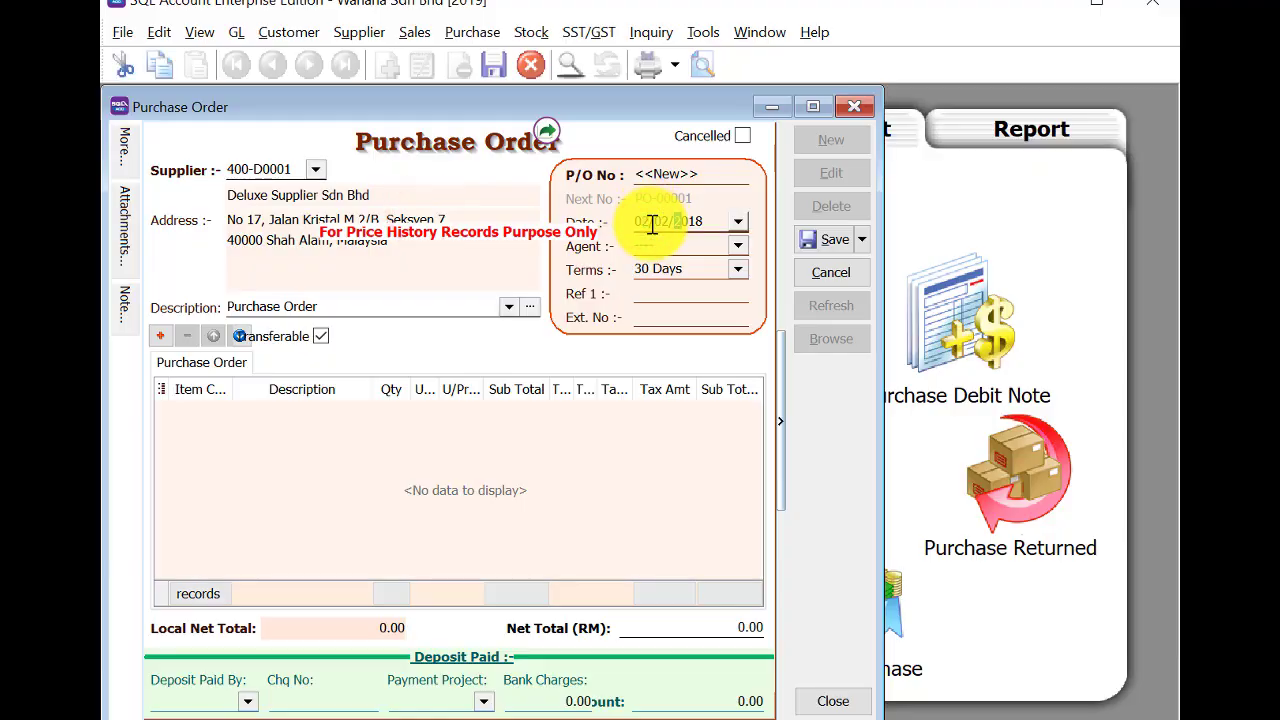
pyautogui.press('Tab')
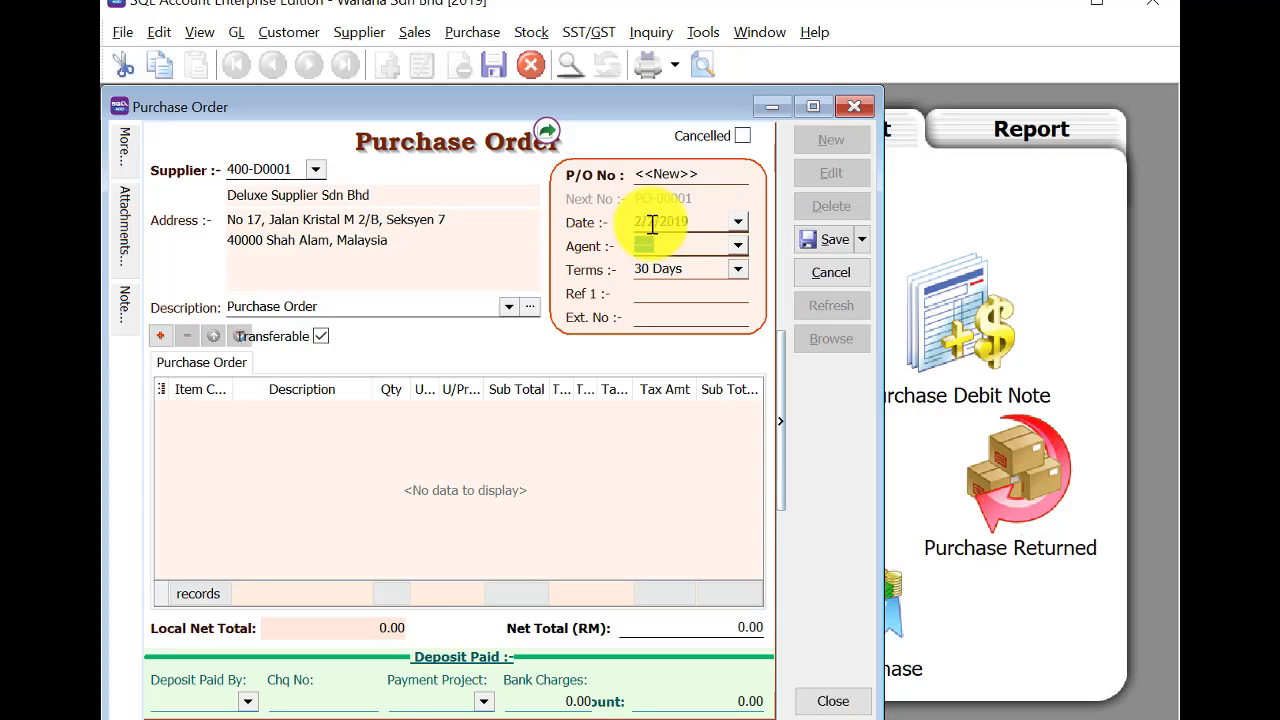
# Add an item line for 10 HP Laser 1020 printers (Printer HP1020).
pyautogui.click(162, 337)
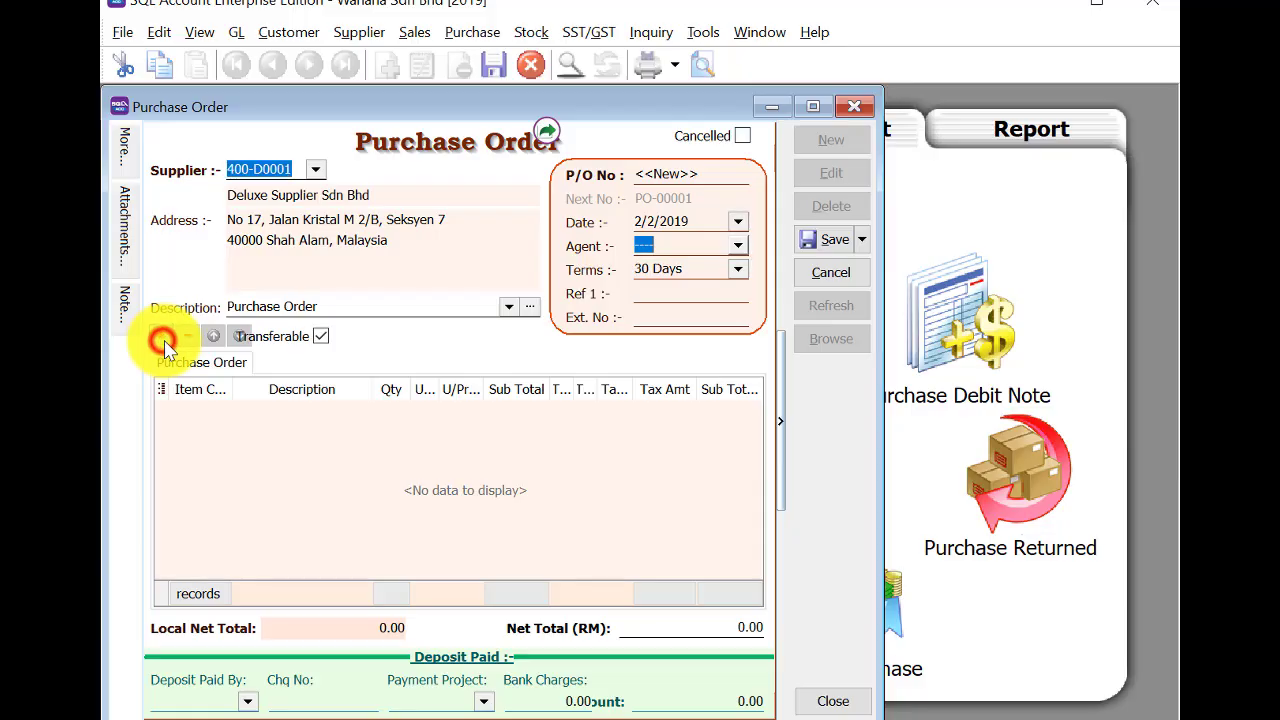
pyautogui.click(195, 411)
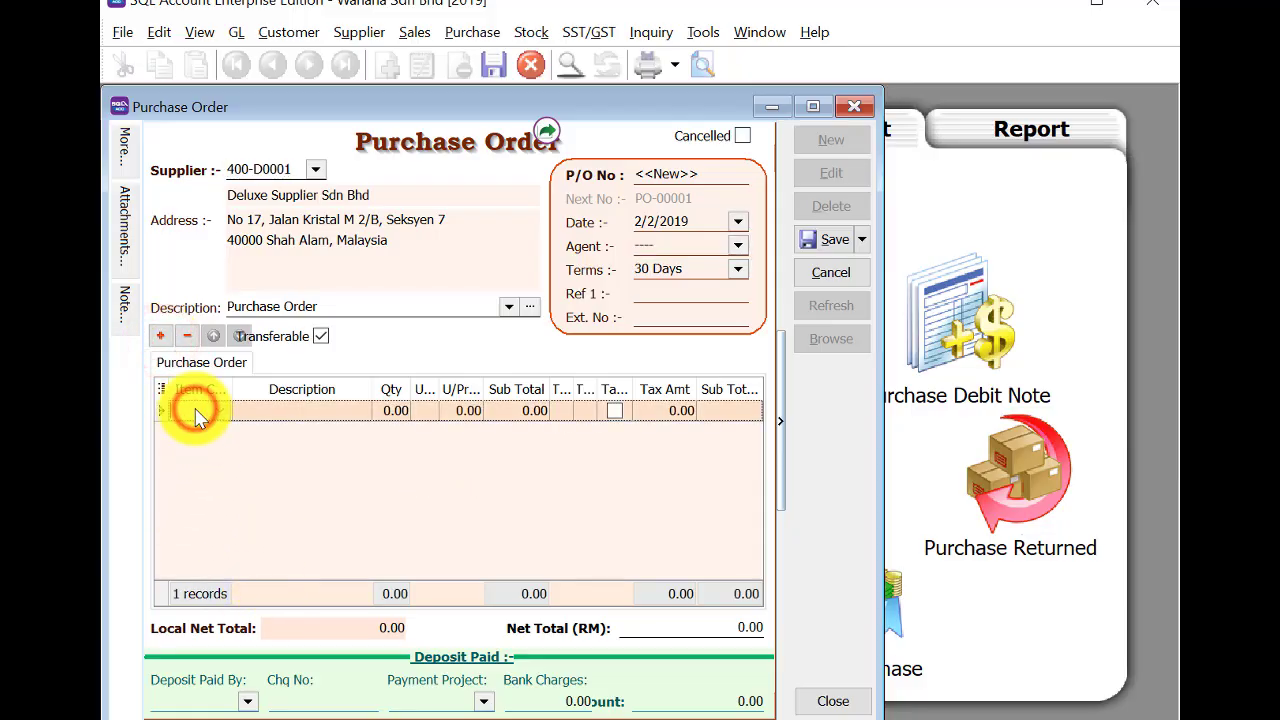
pyautogui.write('p')
pyautogui.click(405, 30)
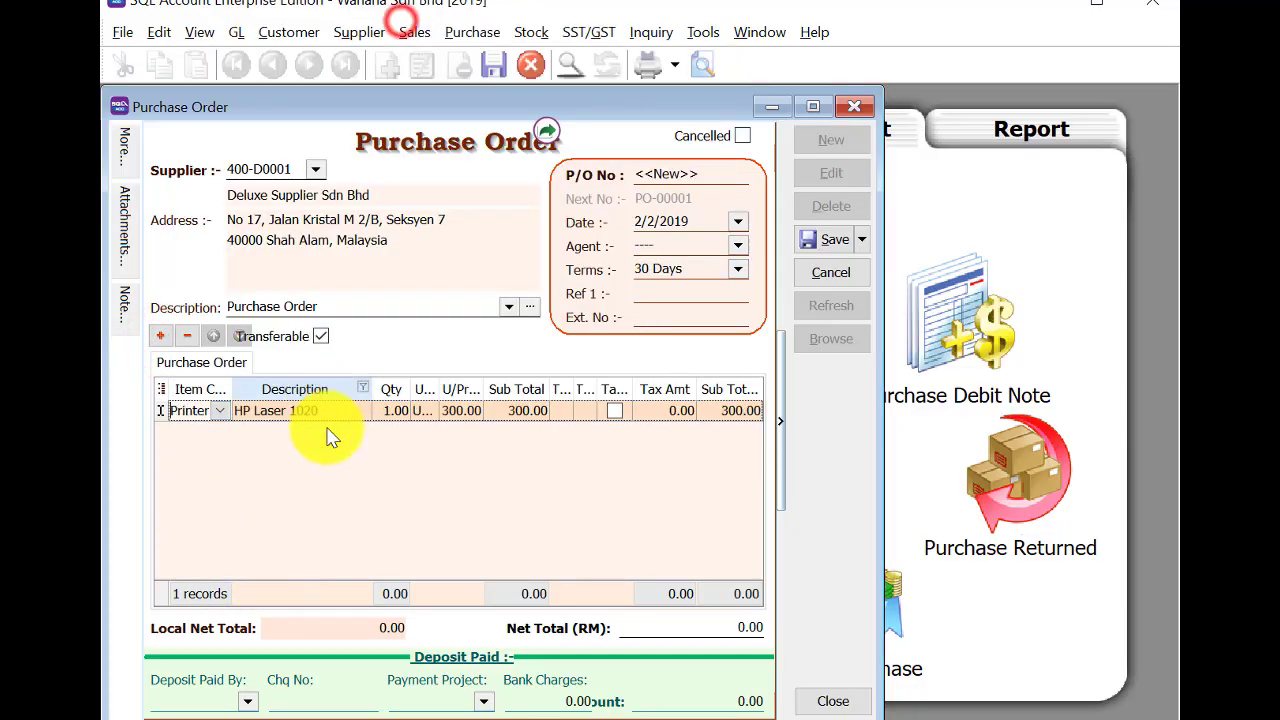
pyautogui.click(388, 405)
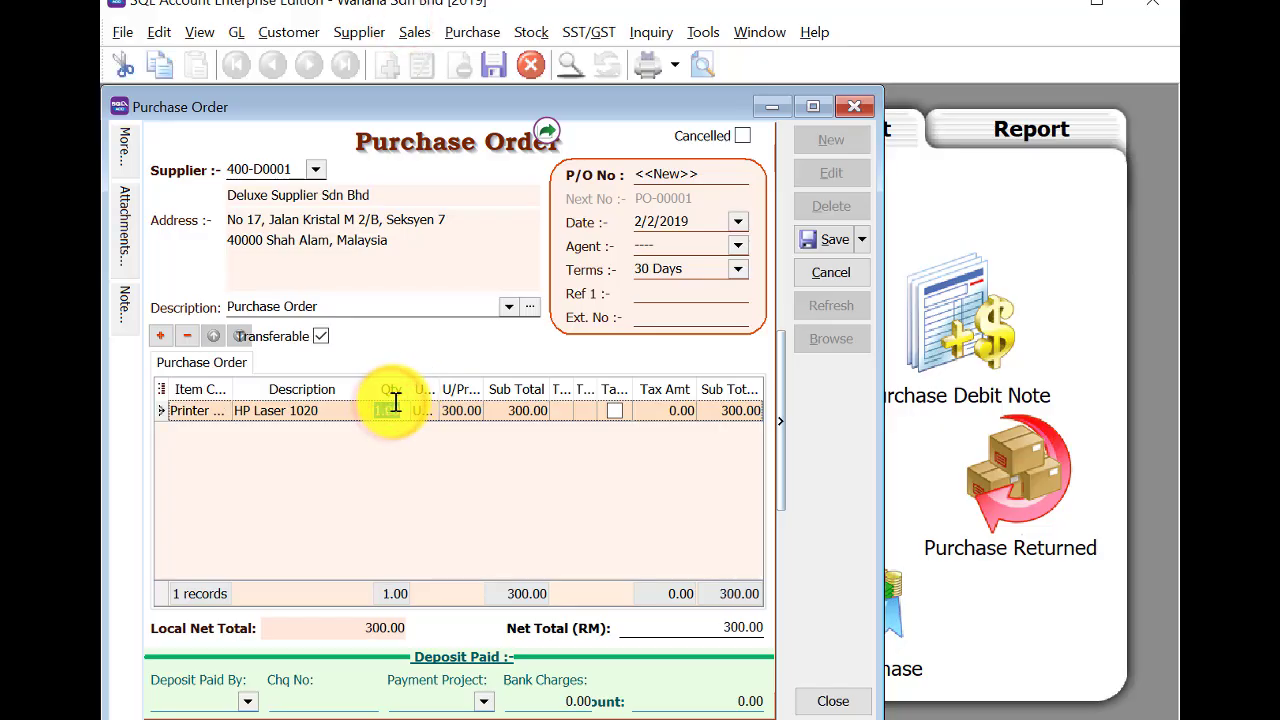
pyautogui.write('10')
pyautogui.press('Return')
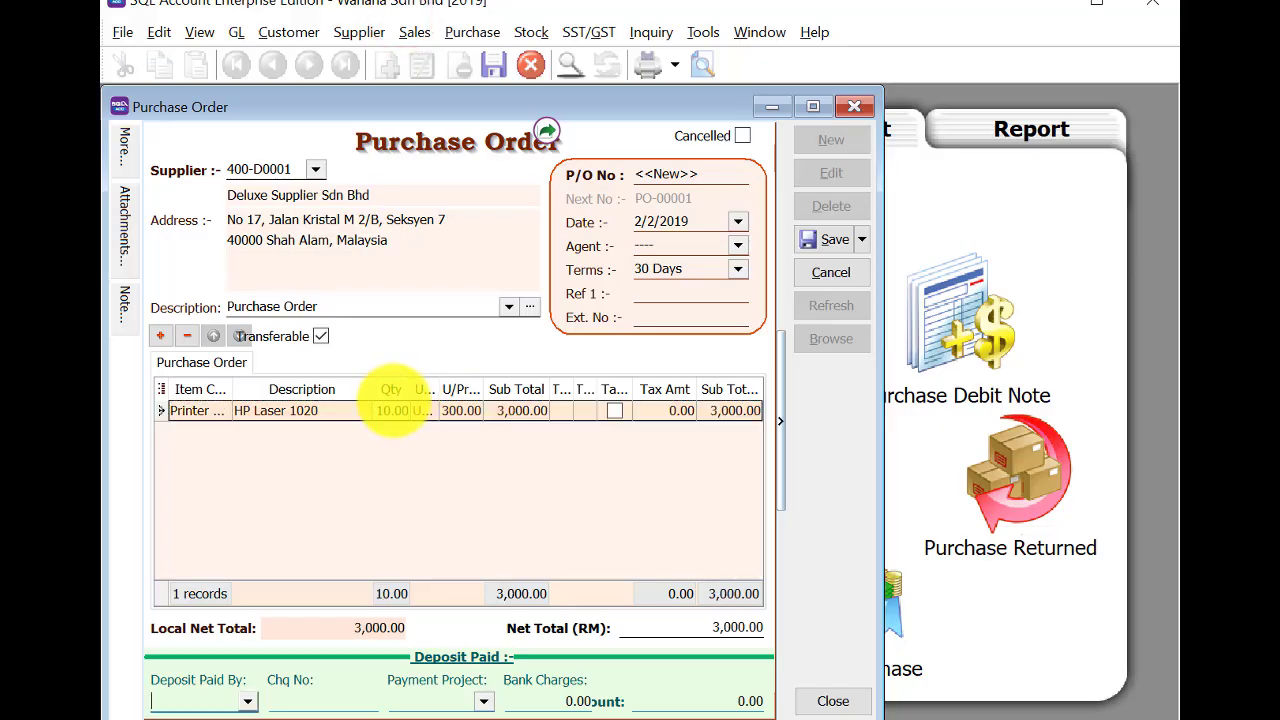
# Add a second item line for Onsite Charges.
pyautogui.click(160, 336)
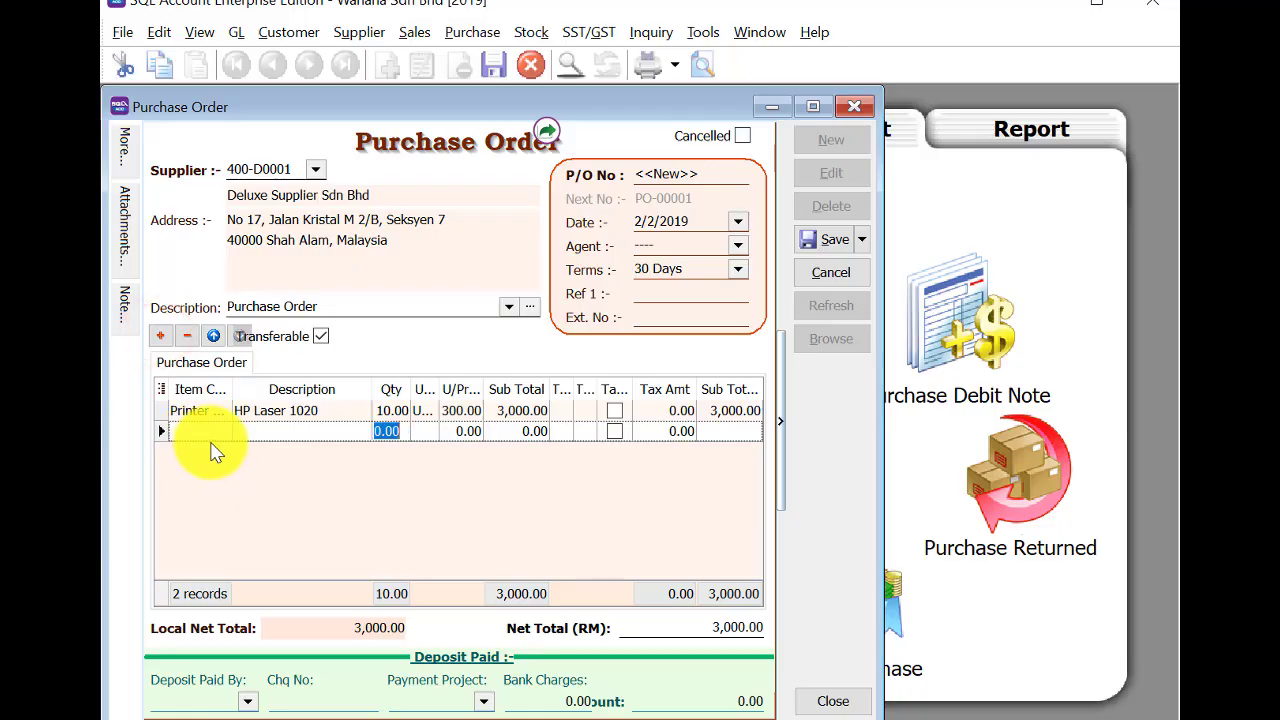
pyautogui.click(199, 430)
pyautogui.click(199, 430)
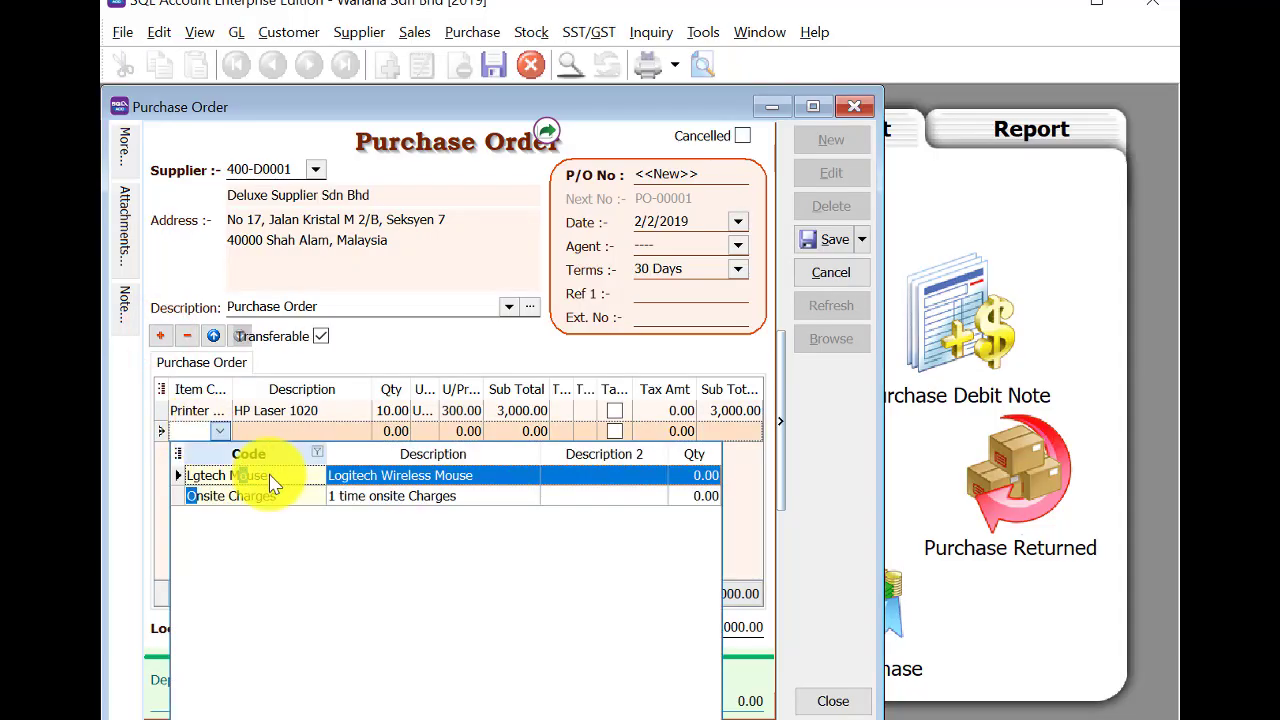
pyautogui.click(278, 490)
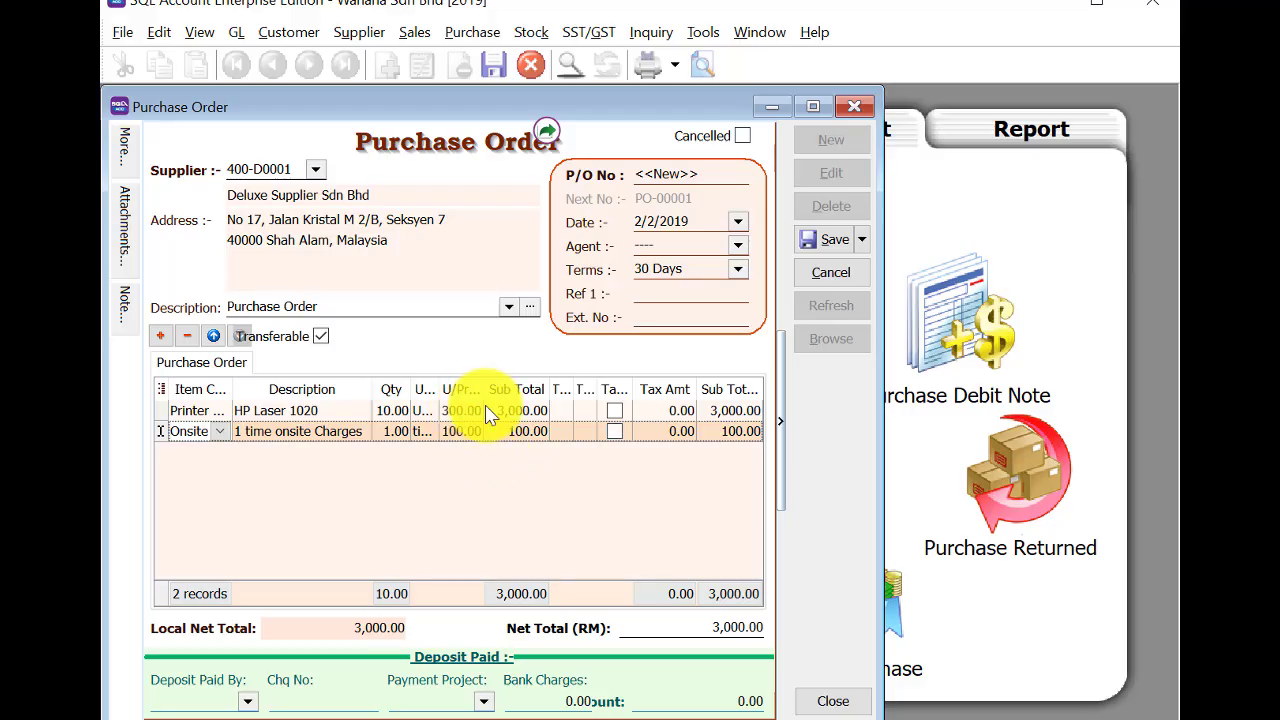
# Show the Disc column, give Onsite Charges a 5% discount, then save and close the order.
pyautogui.click(158, 393)
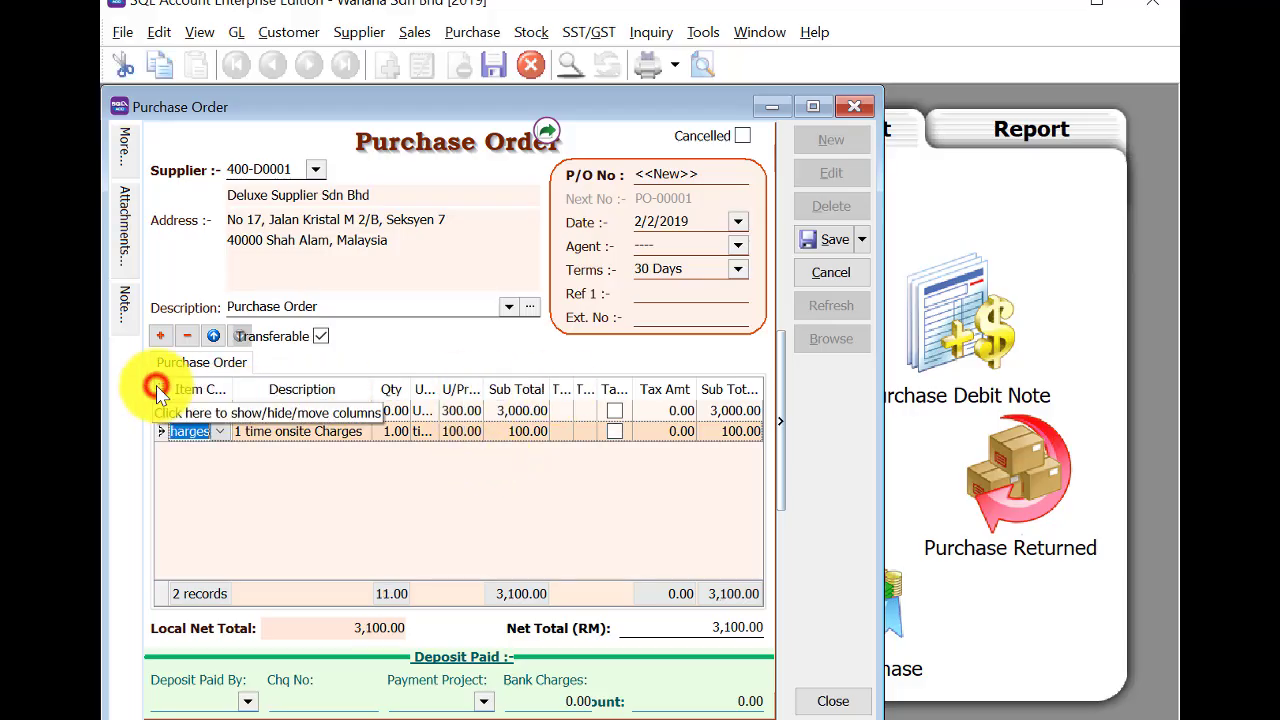
pyautogui.click(308, 546)
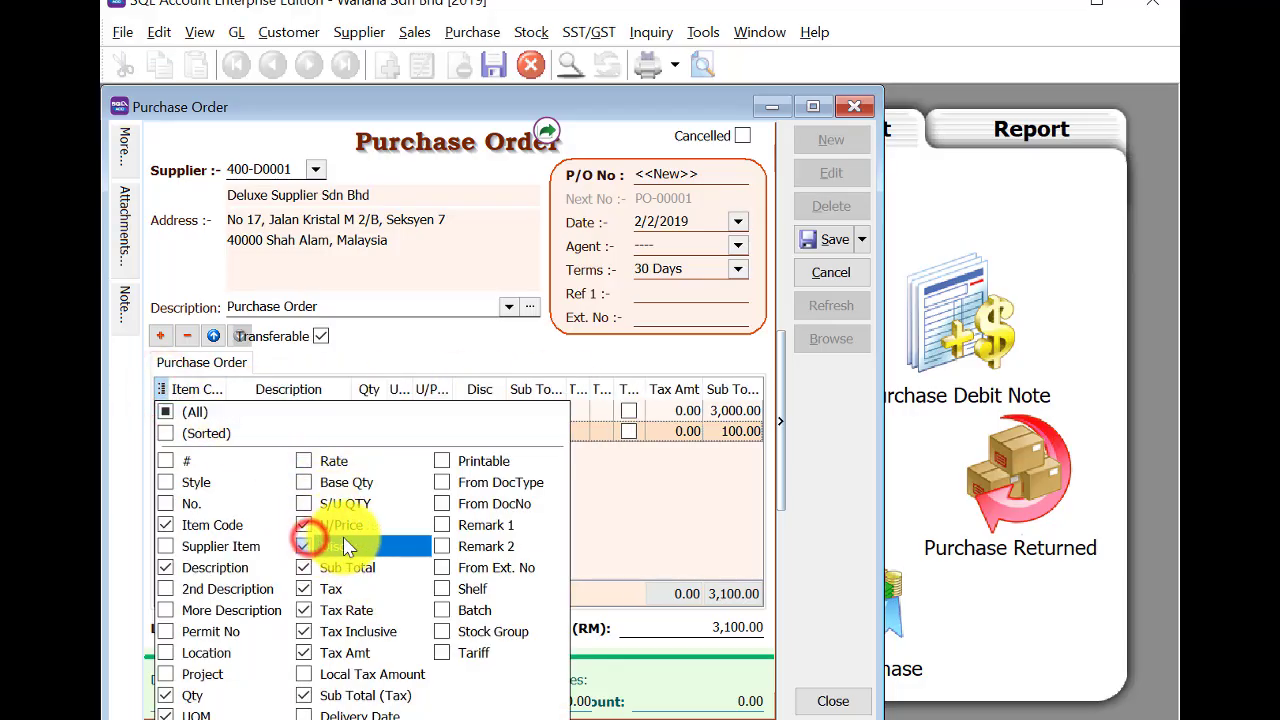
pyautogui.click(699, 510)
pyautogui.click(480, 430)
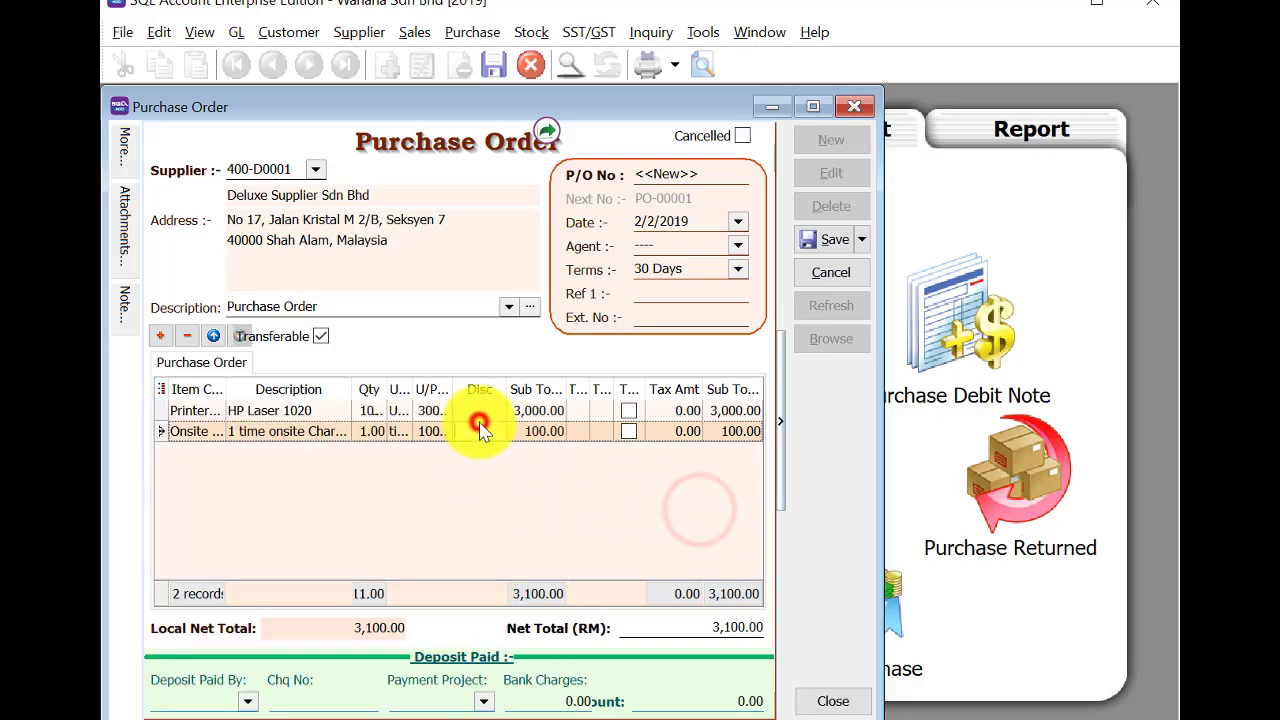
pyautogui.write('5')
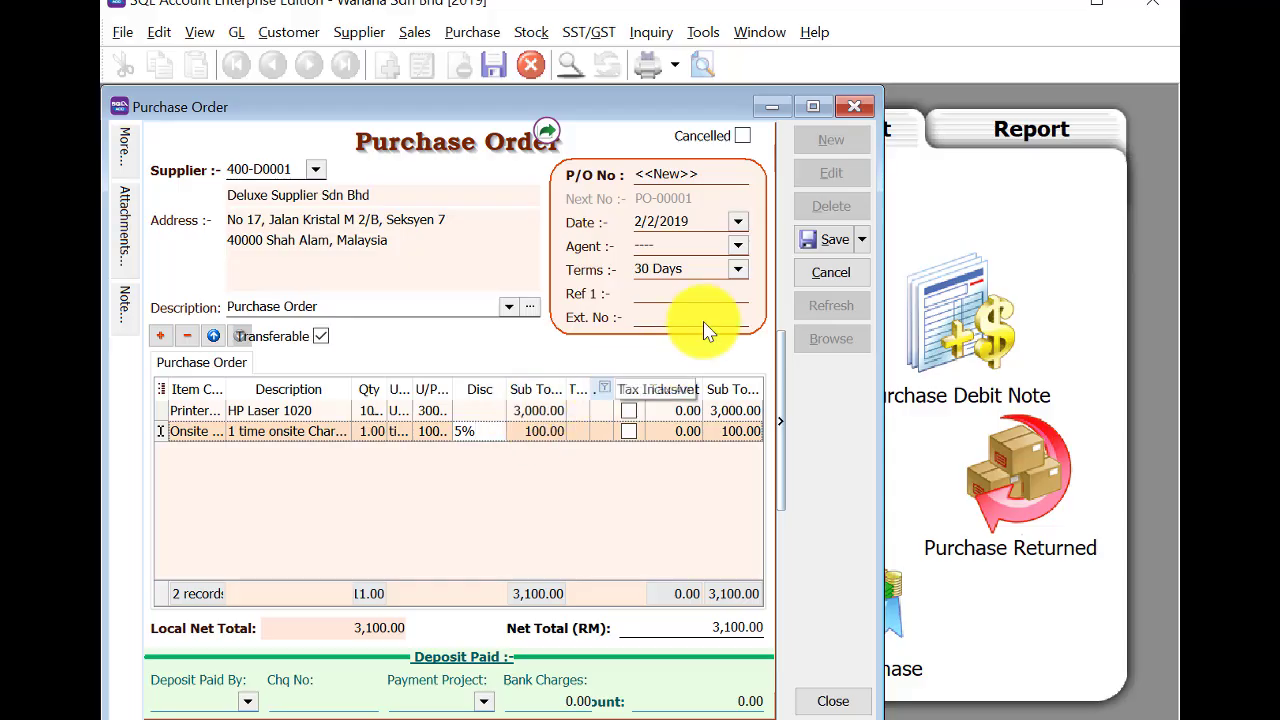
pyautogui.click(828, 237)
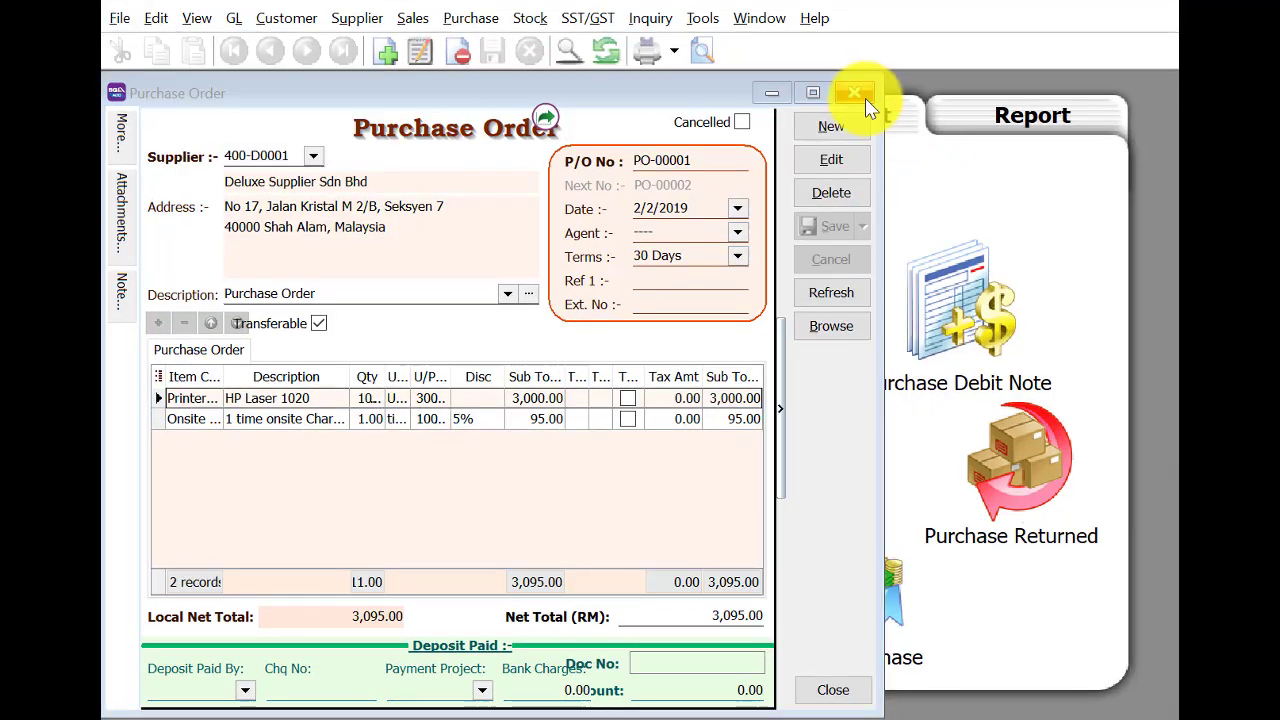
pyautogui.click(862, 100)
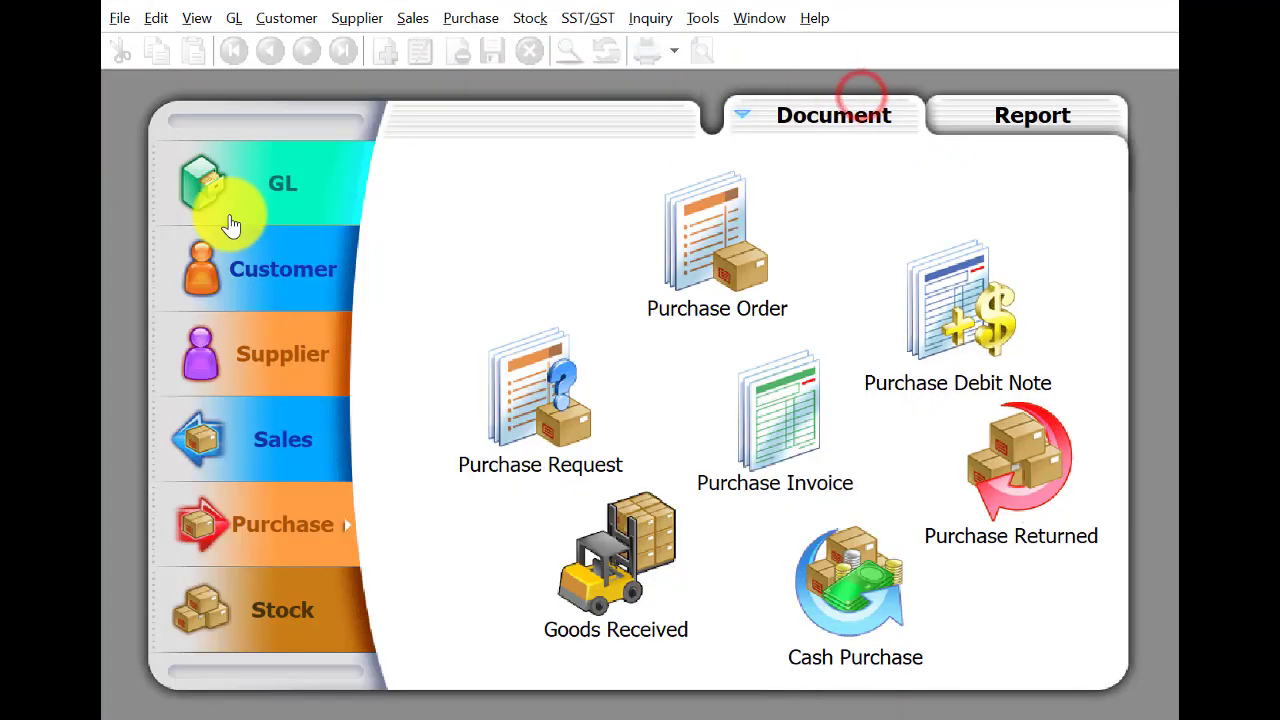
# Open a new payment voucher in GL Cash Book Entry and begin typing 'S' as the payee.
pyautogui.click(225, 205)
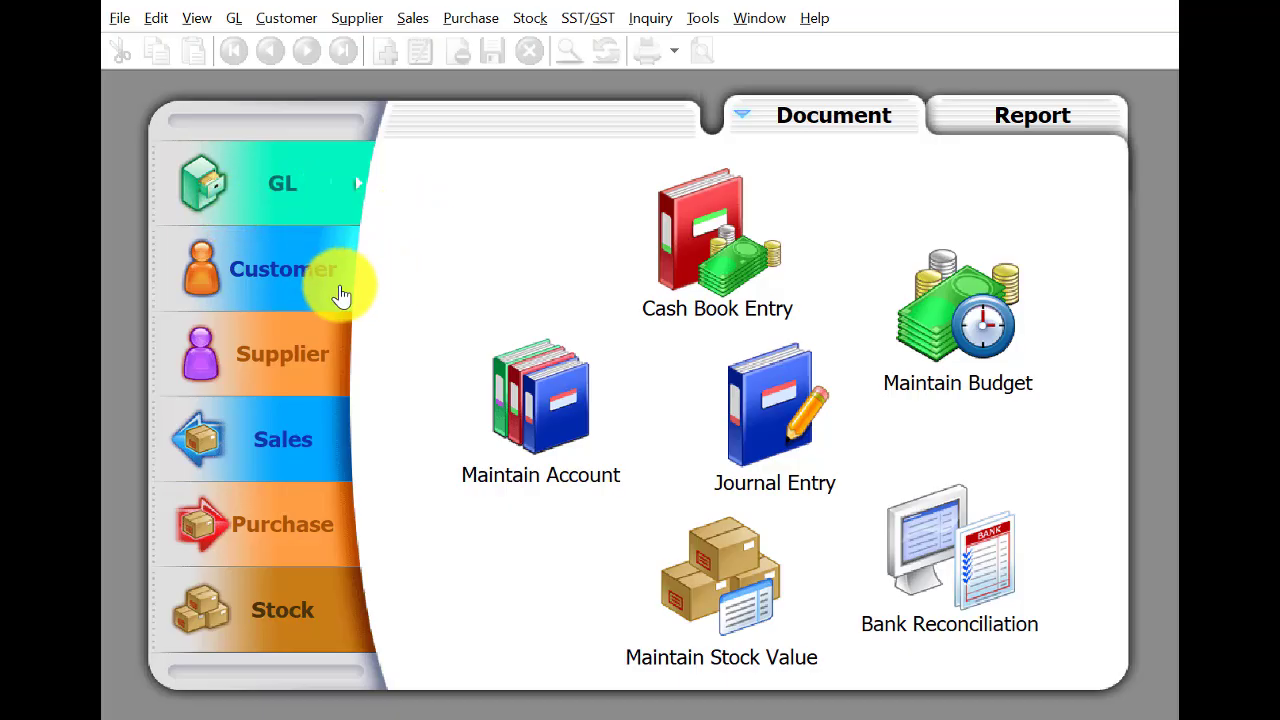
pyautogui.click(688, 226)
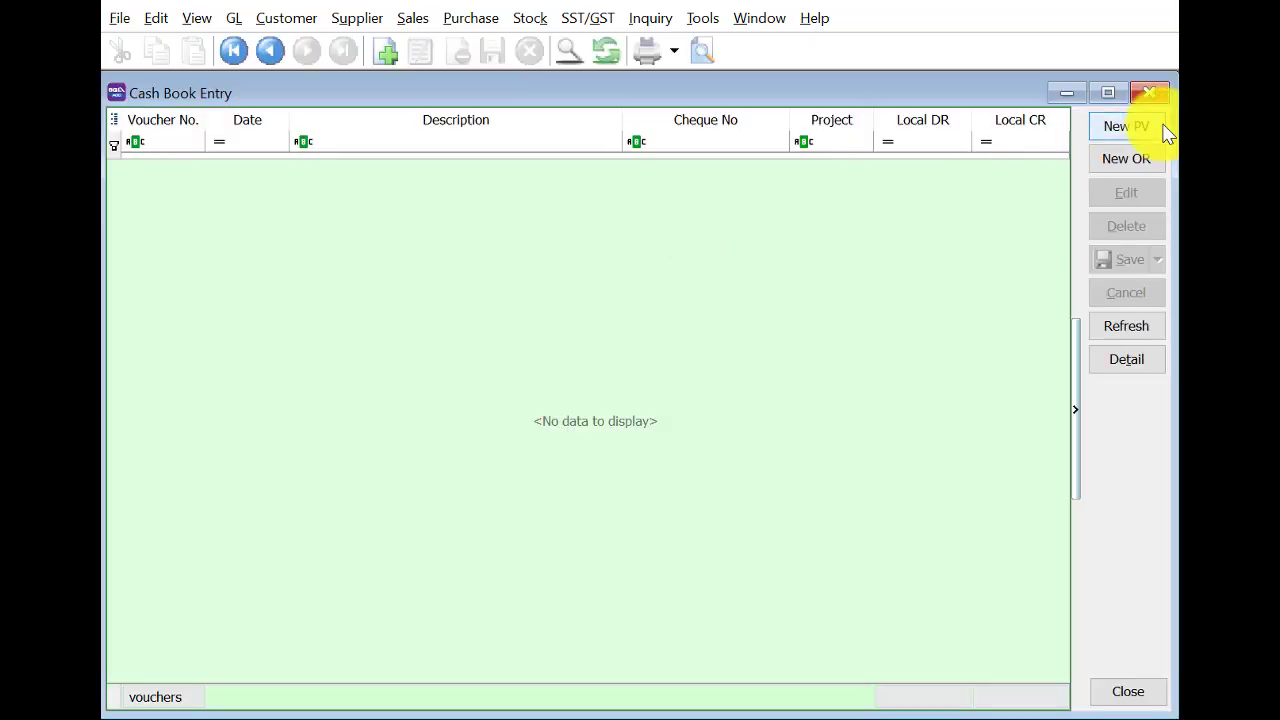
pyautogui.click(1148, 128)
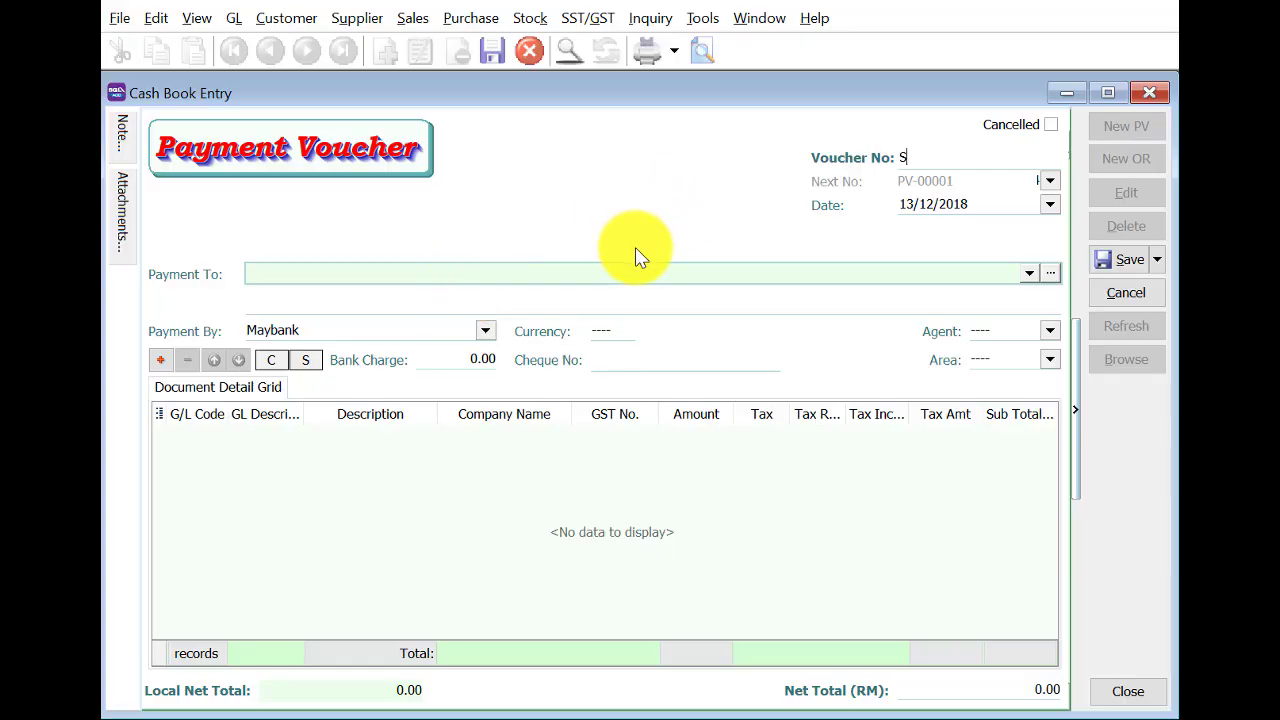
pyautogui.click(555, 272)
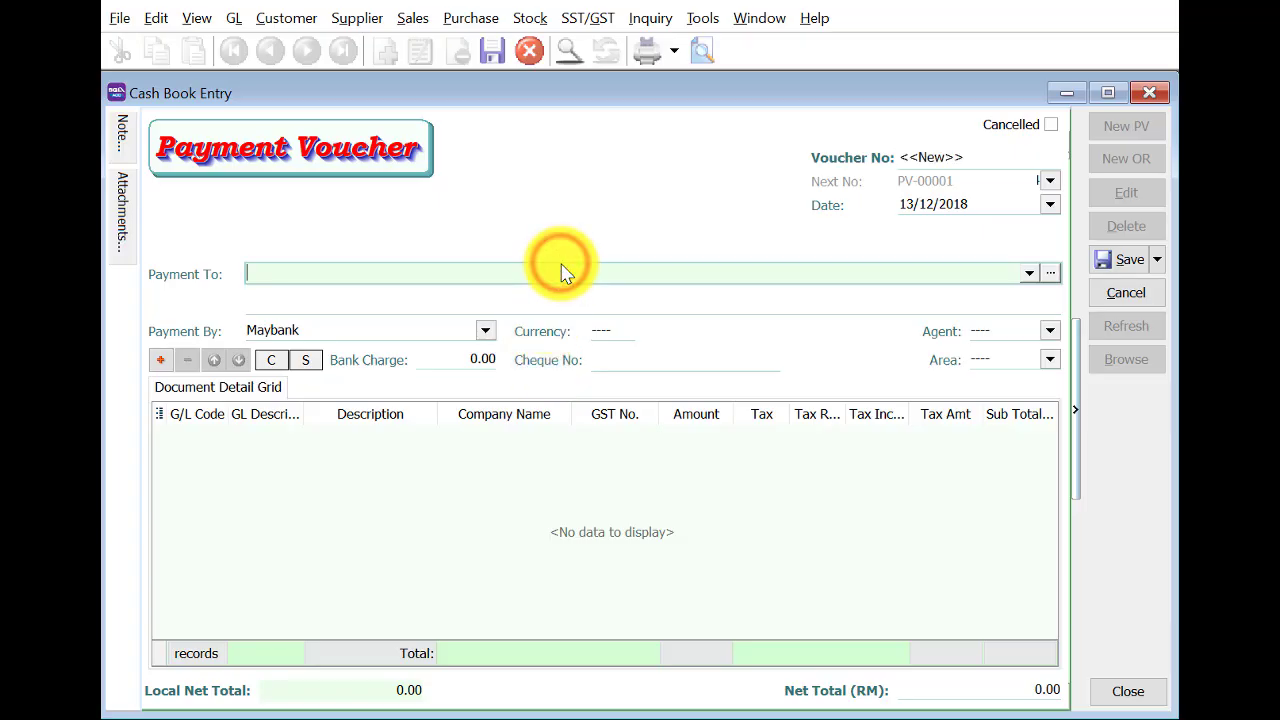
pyautogui.write('Star Advertise Enterprise')
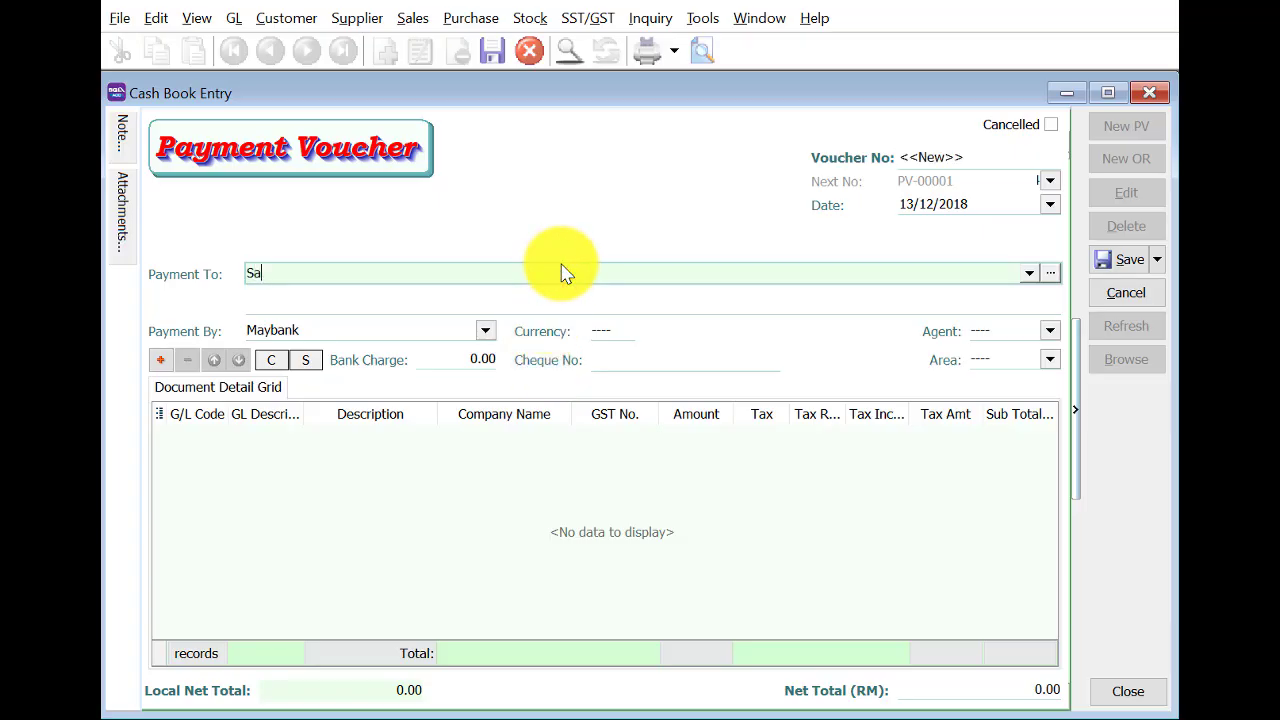
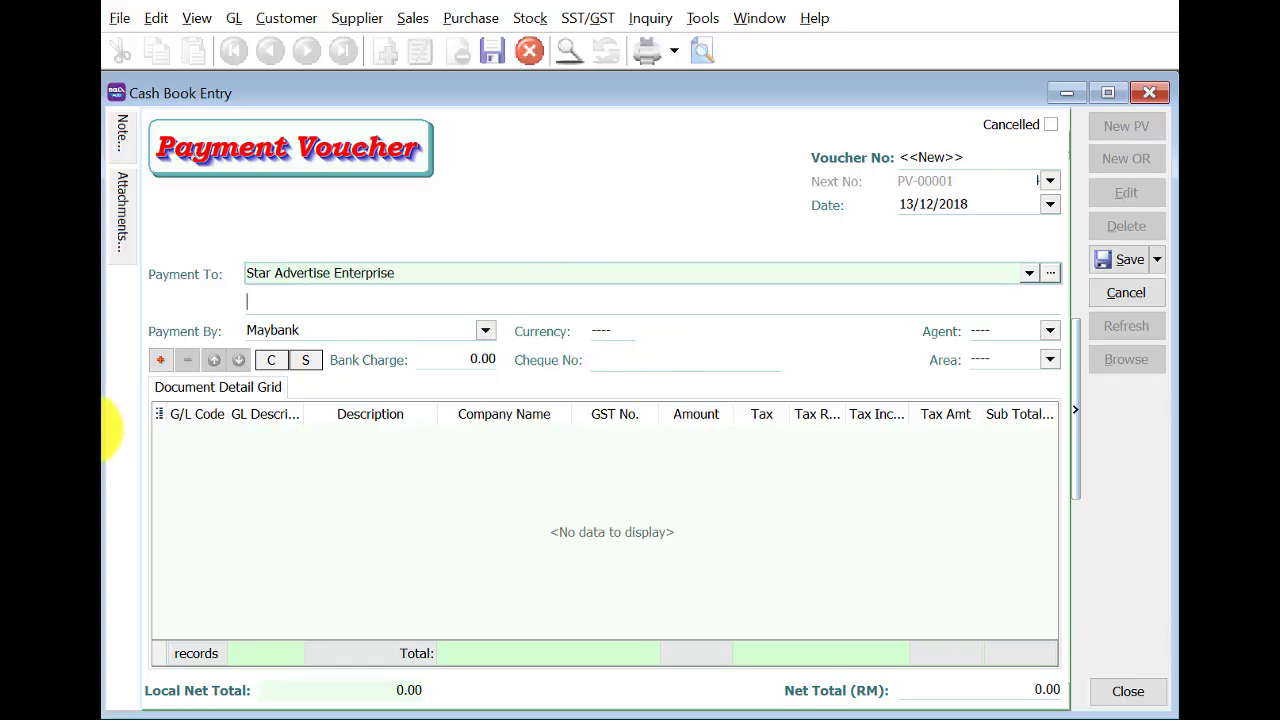
# Add a voucher line charging 3,200 to G/L 901-000 Advertisement.
pyautogui.click(161, 362)
pyautogui.click(182, 435)
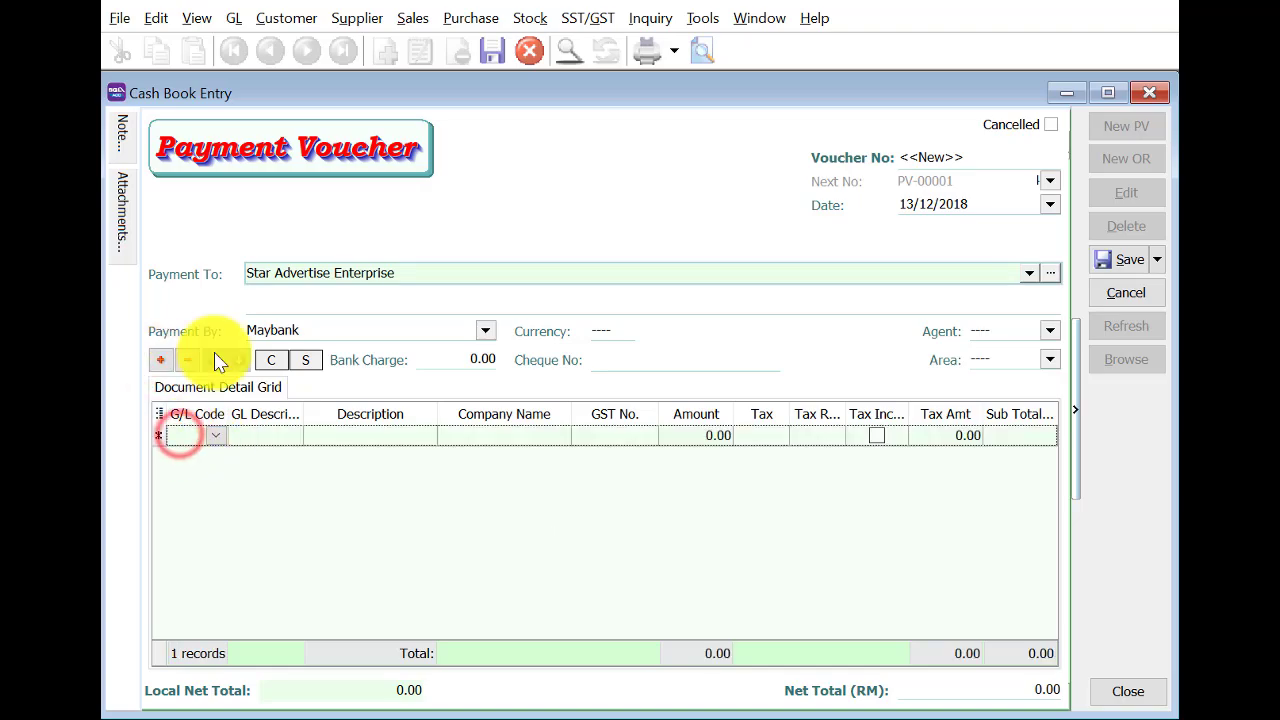
pyautogui.write('901')
pyautogui.click(358, 42)
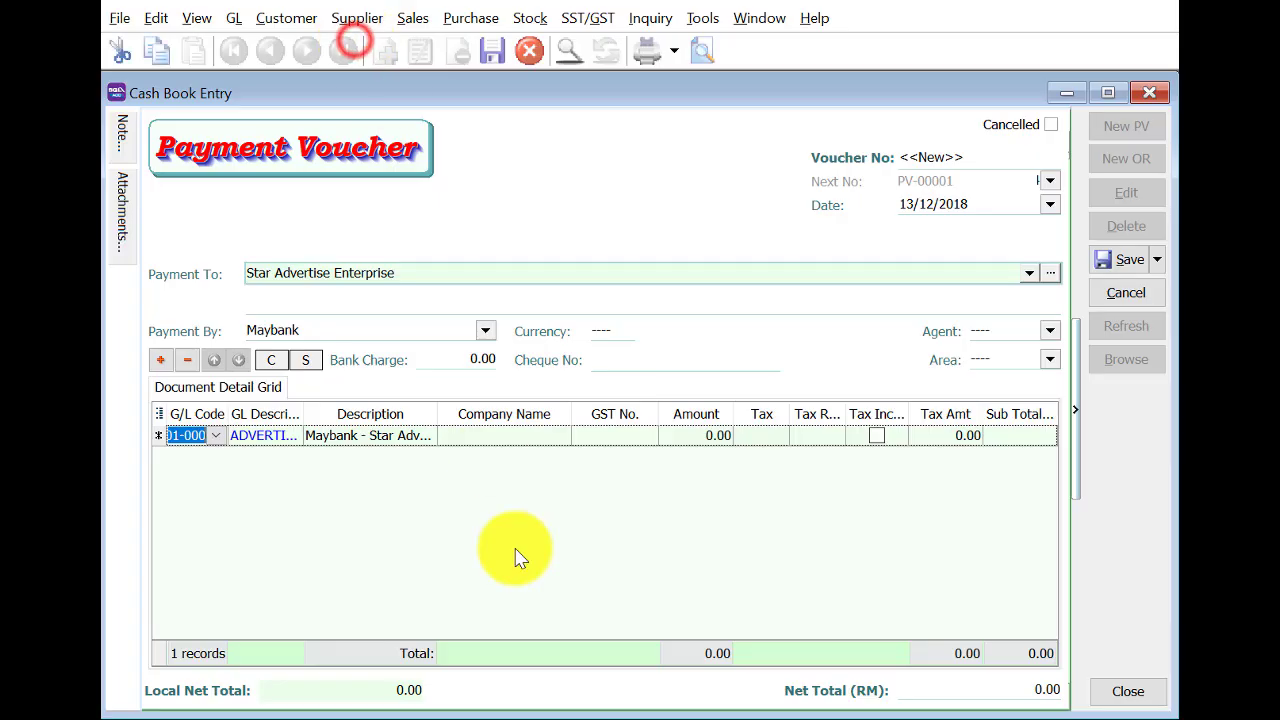
pyautogui.click(688, 436)
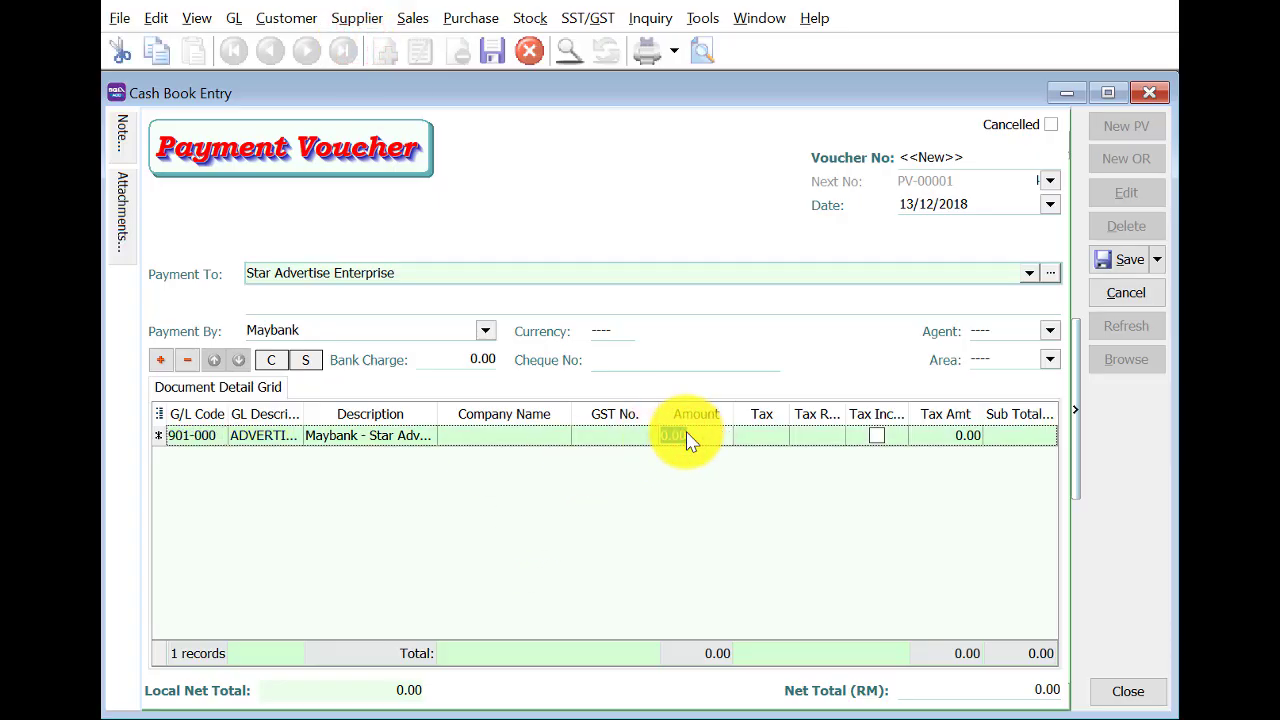
pyautogui.write('3,200')
pyautogui.press('Return')
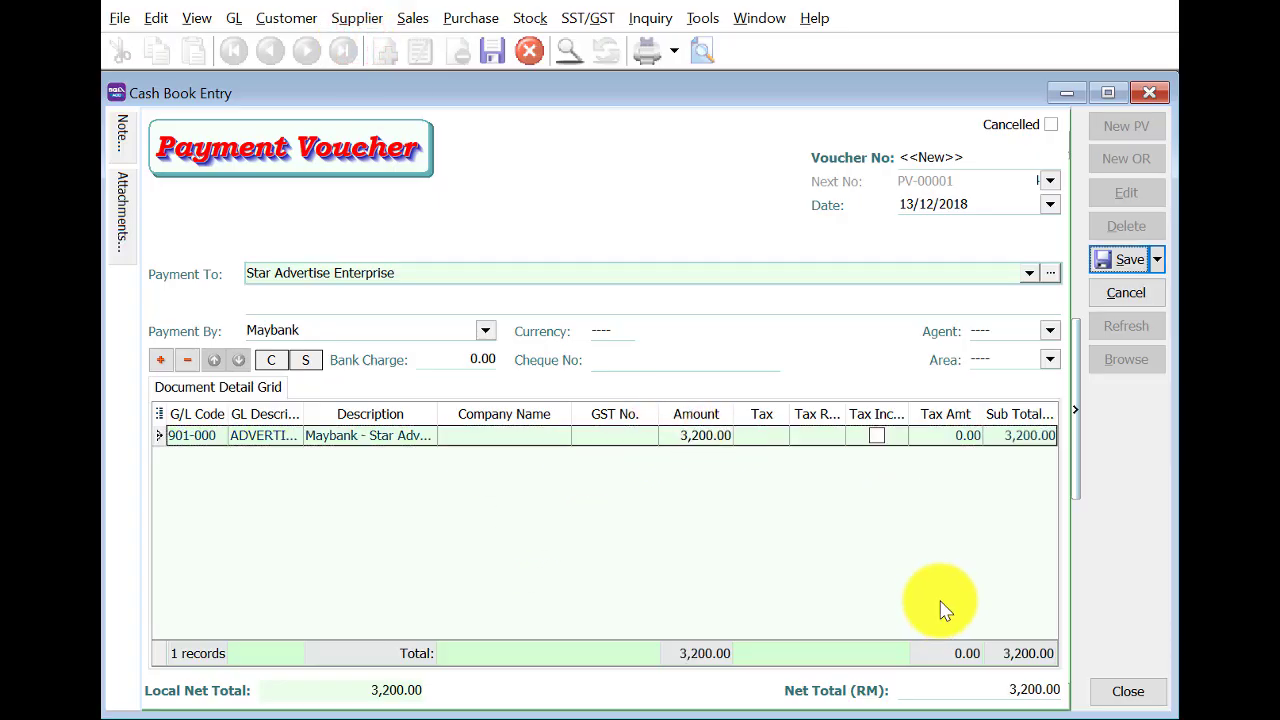
# Enter cheque number MBB-21558, correct the voucher date to 2/2/2019 and save it.
pyautogui.click(694, 352)
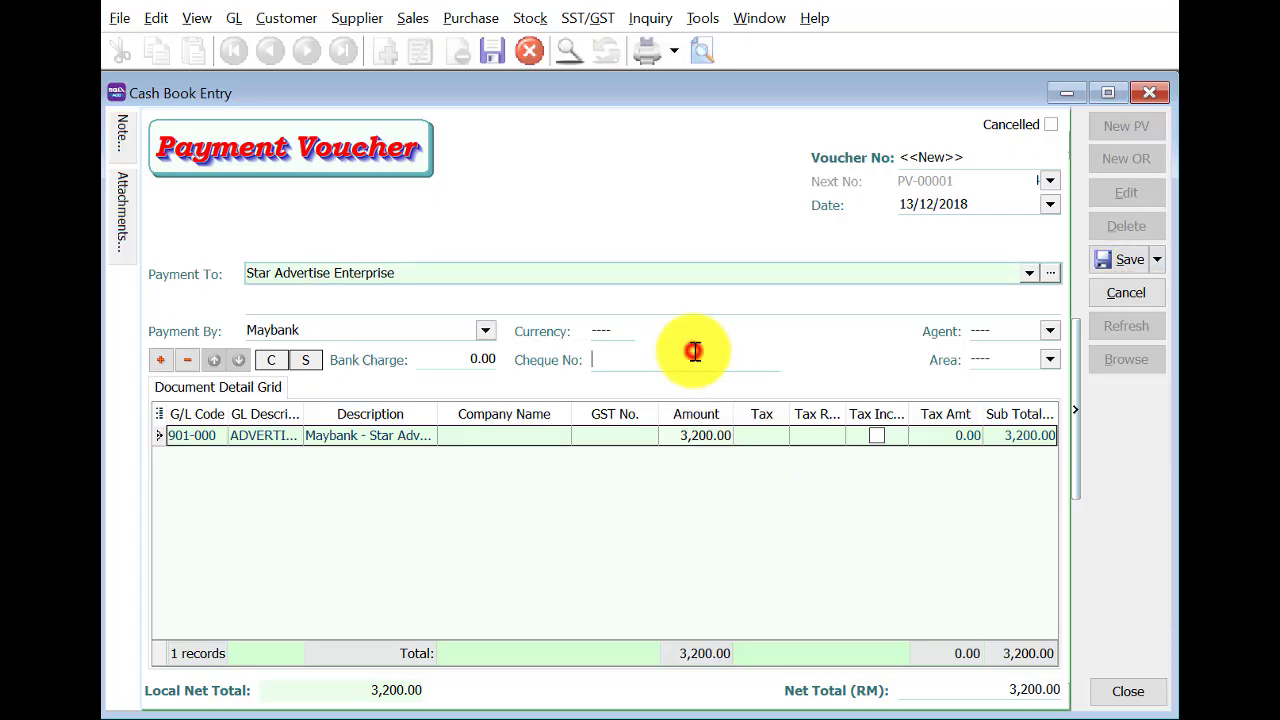
pyautogui.write('MBB-21558')
pyautogui.click(1128, 259)
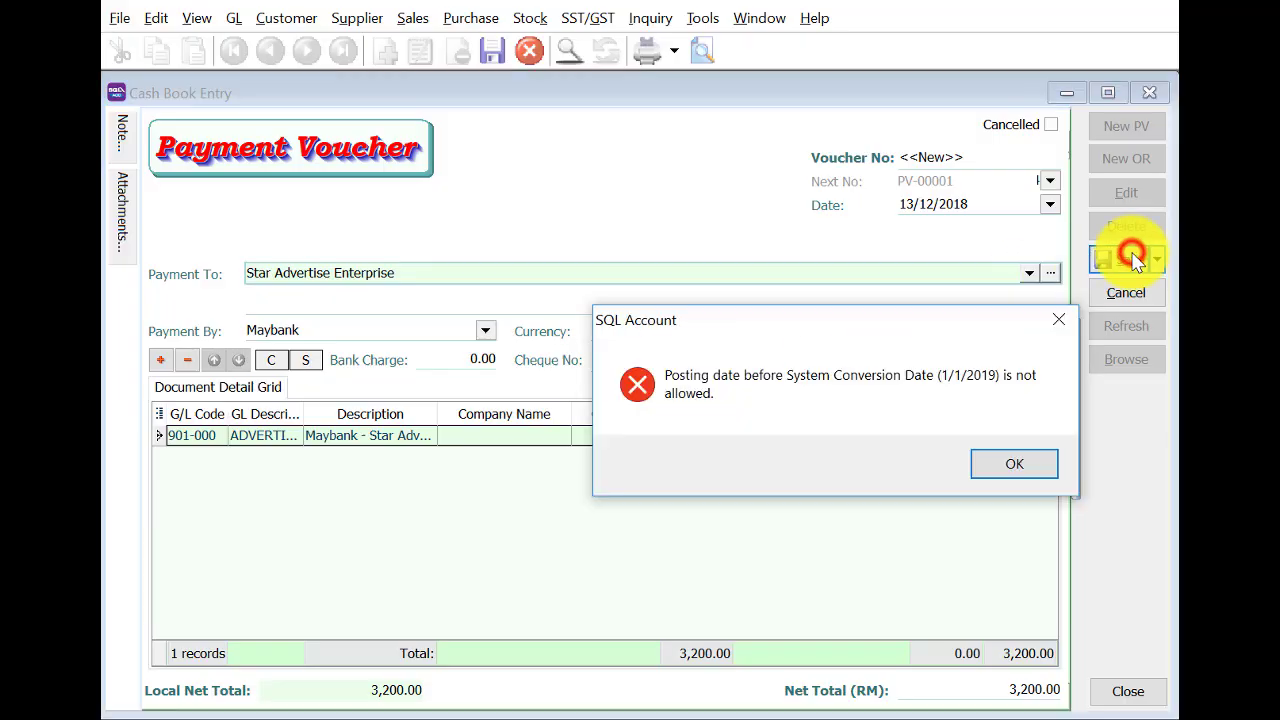
pyautogui.click(1030, 464)
pyautogui.click(900, 203)
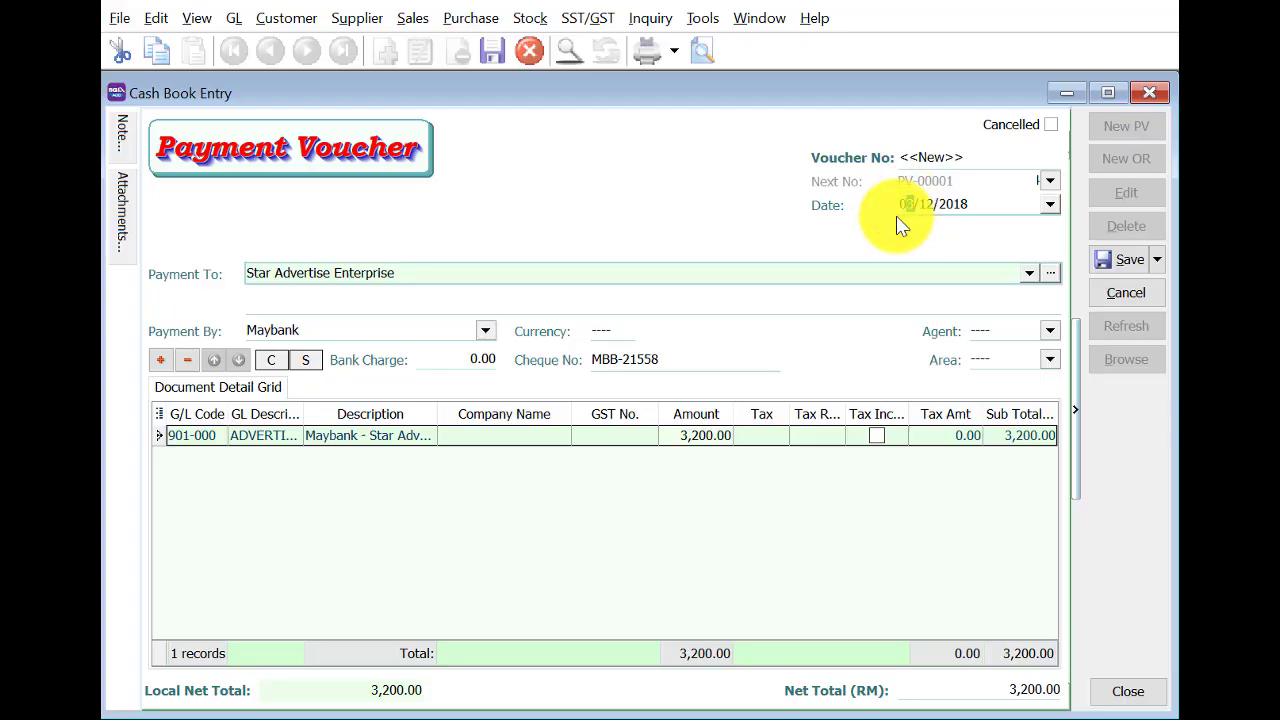
pyautogui.press('Tab')
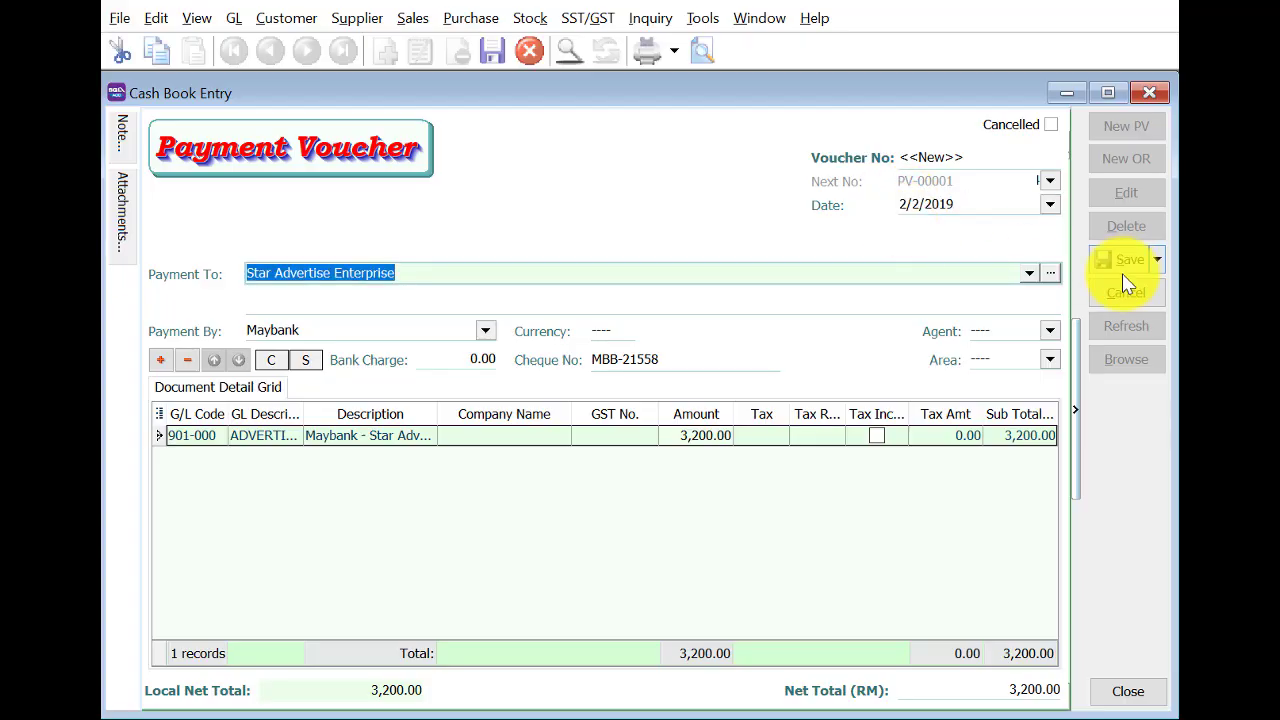
pyautogui.click(1128, 262)
pyautogui.click(1124, 370)
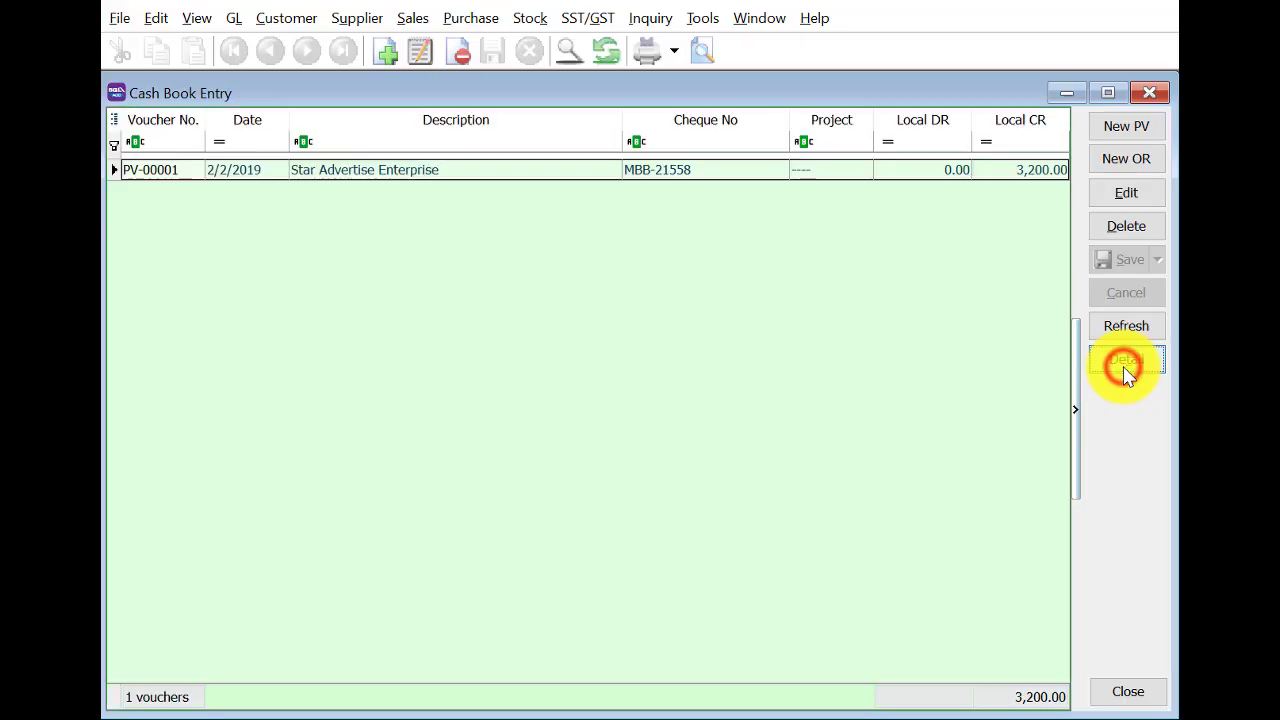
# Start a goods received note for supplier 400-D0001 dated 8/2/2019.
pyautogui.click(1145, 96)
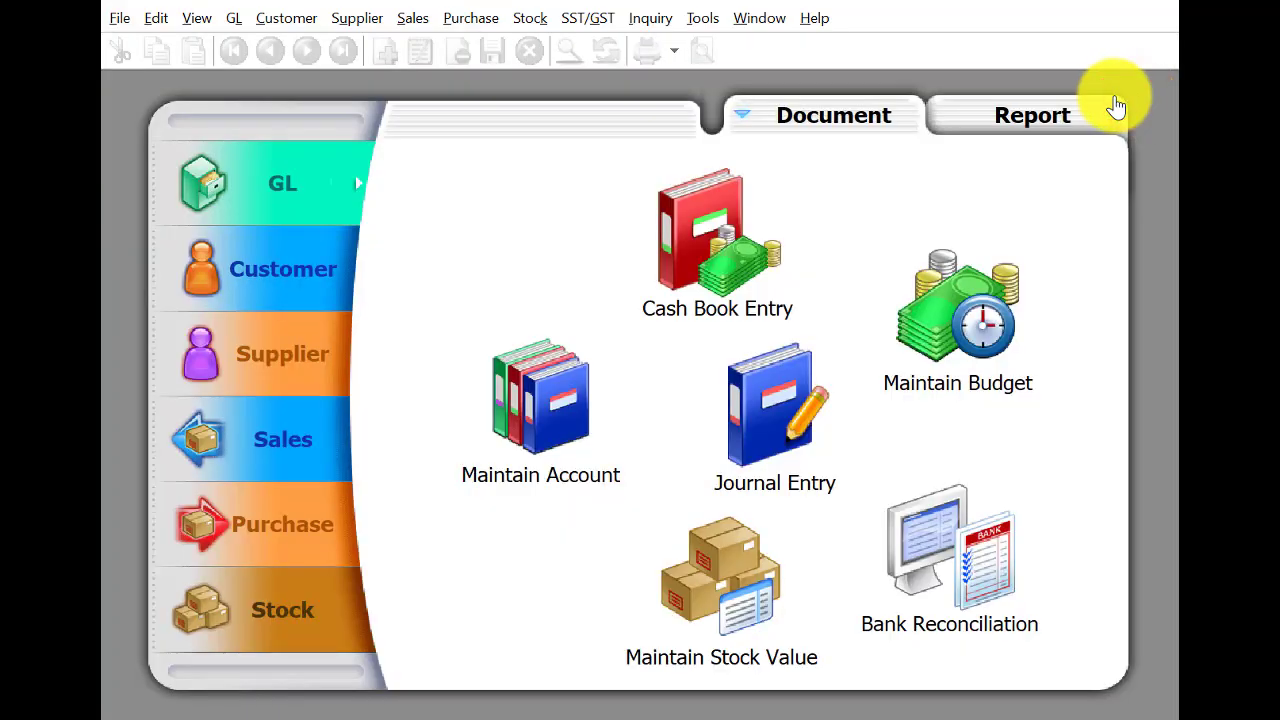
pyautogui.click(256, 510)
pyautogui.click(565, 548)
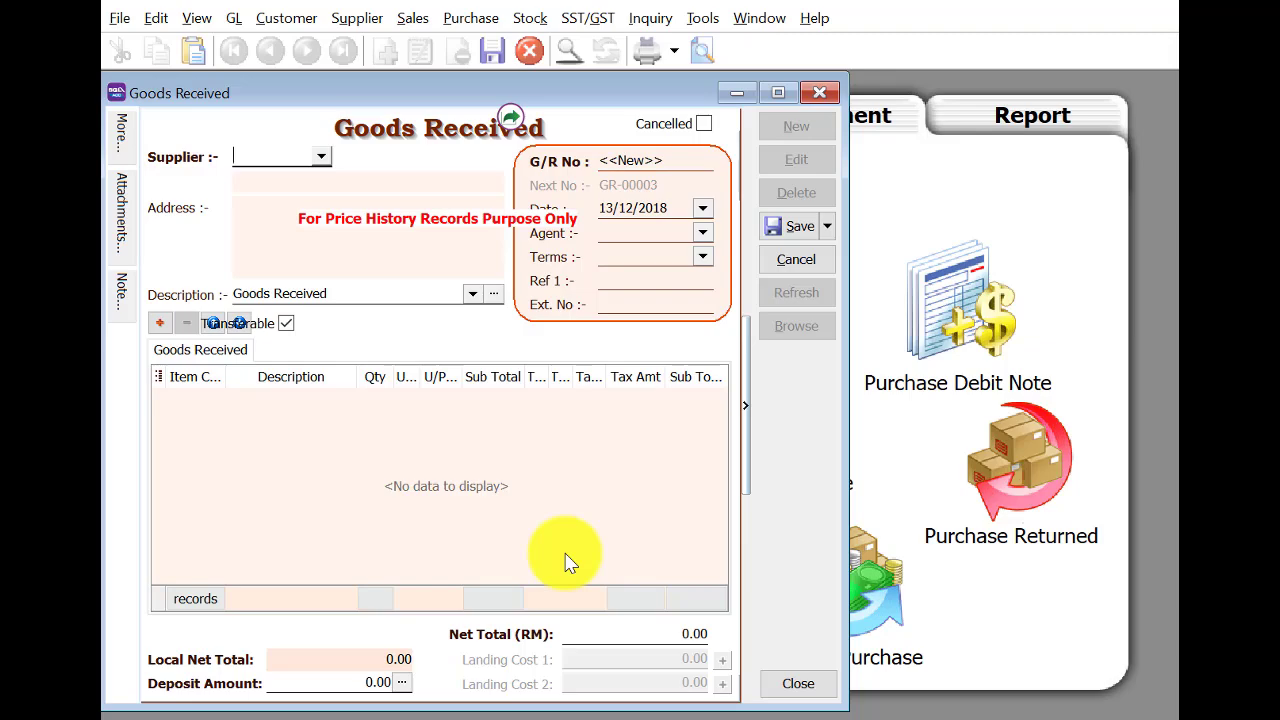
pyautogui.click(321, 155)
pyautogui.click(378, 205)
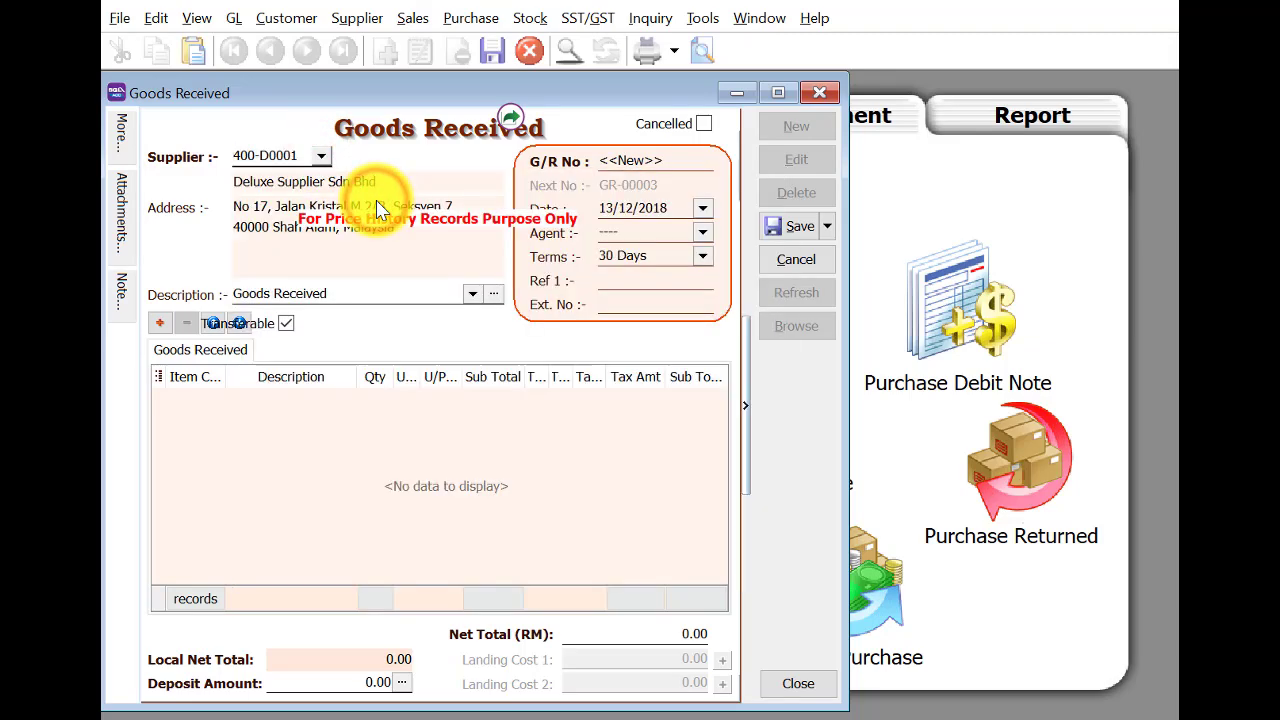
pyautogui.click(603, 206)
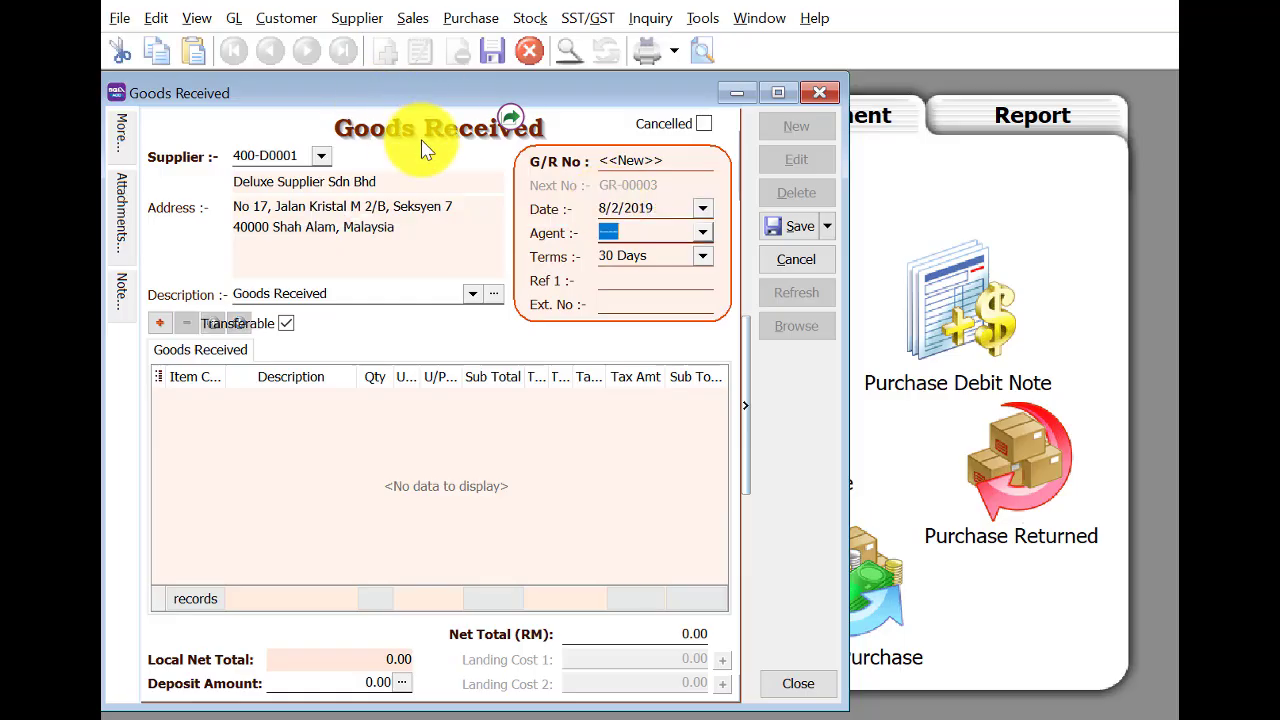
# Transfer PO-00001's lines, reduce HP Laser 1020 to 8 units, and save the note.
pyautogui.rightClick(424, 143)
pyautogui.click(455, 172)
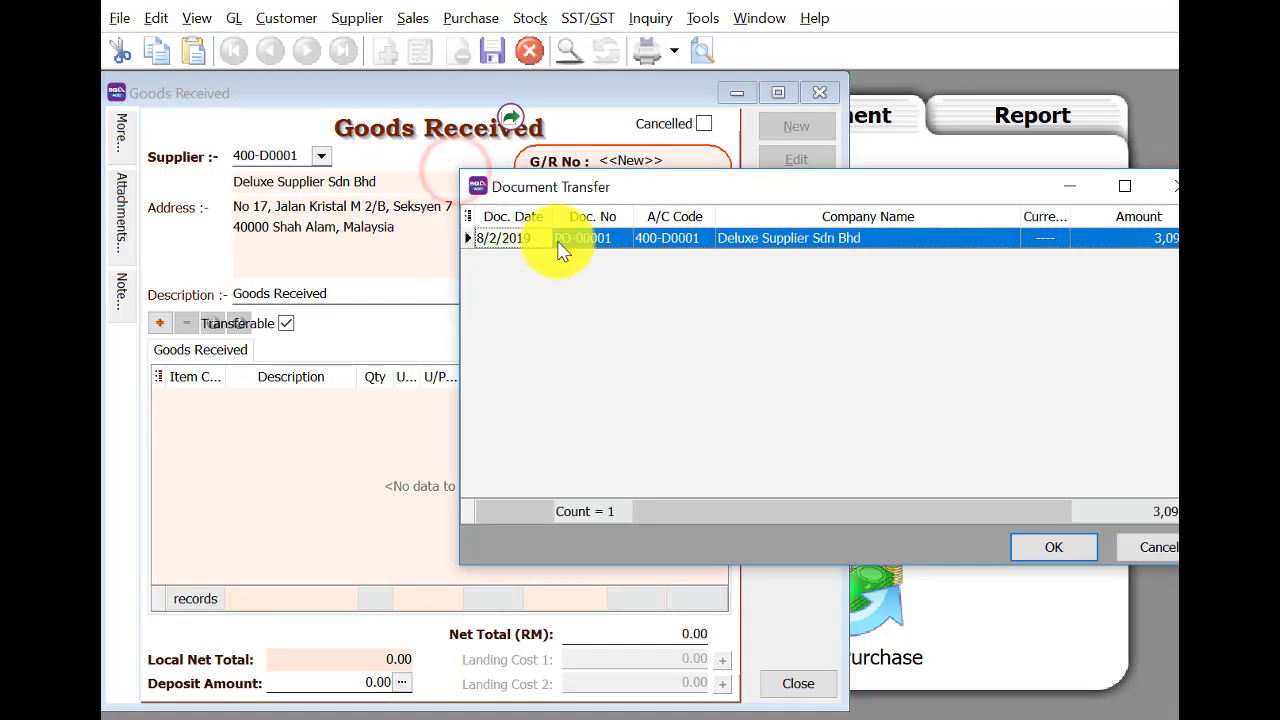
pyautogui.click(1045, 545)
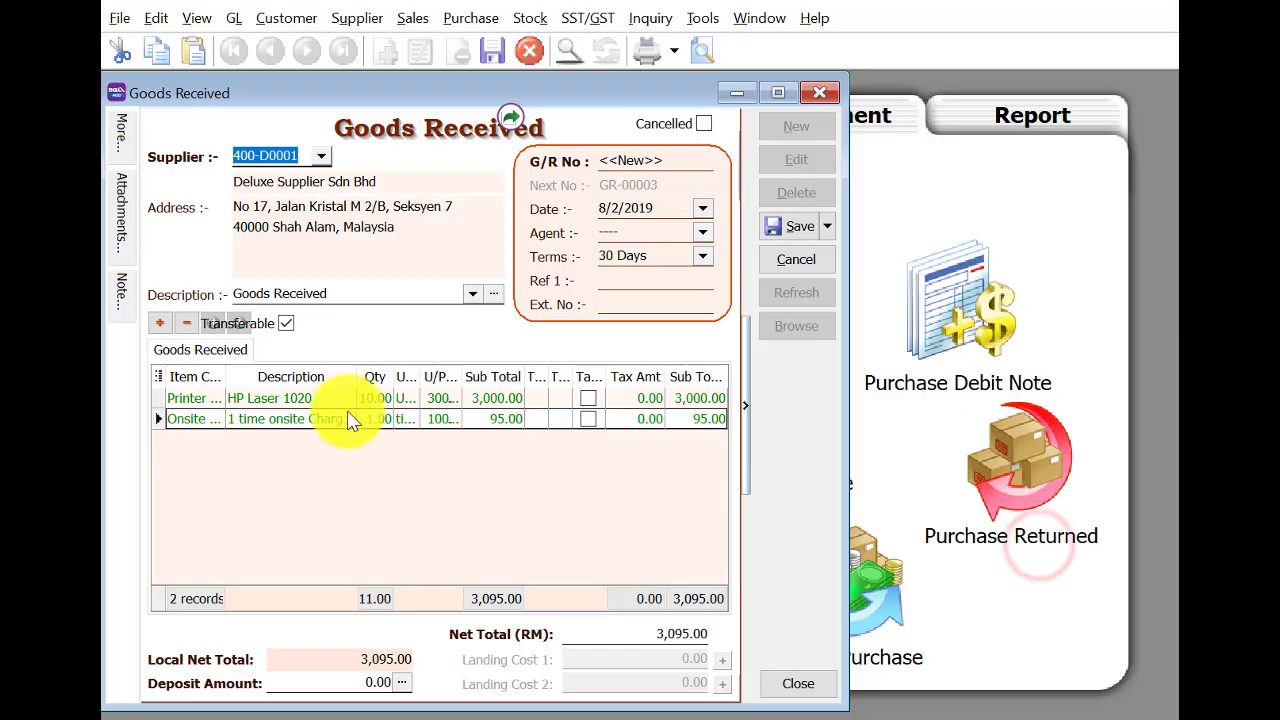
pyautogui.click(372, 399)
pyautogui.write('8')
pyautogui.press('Tab')
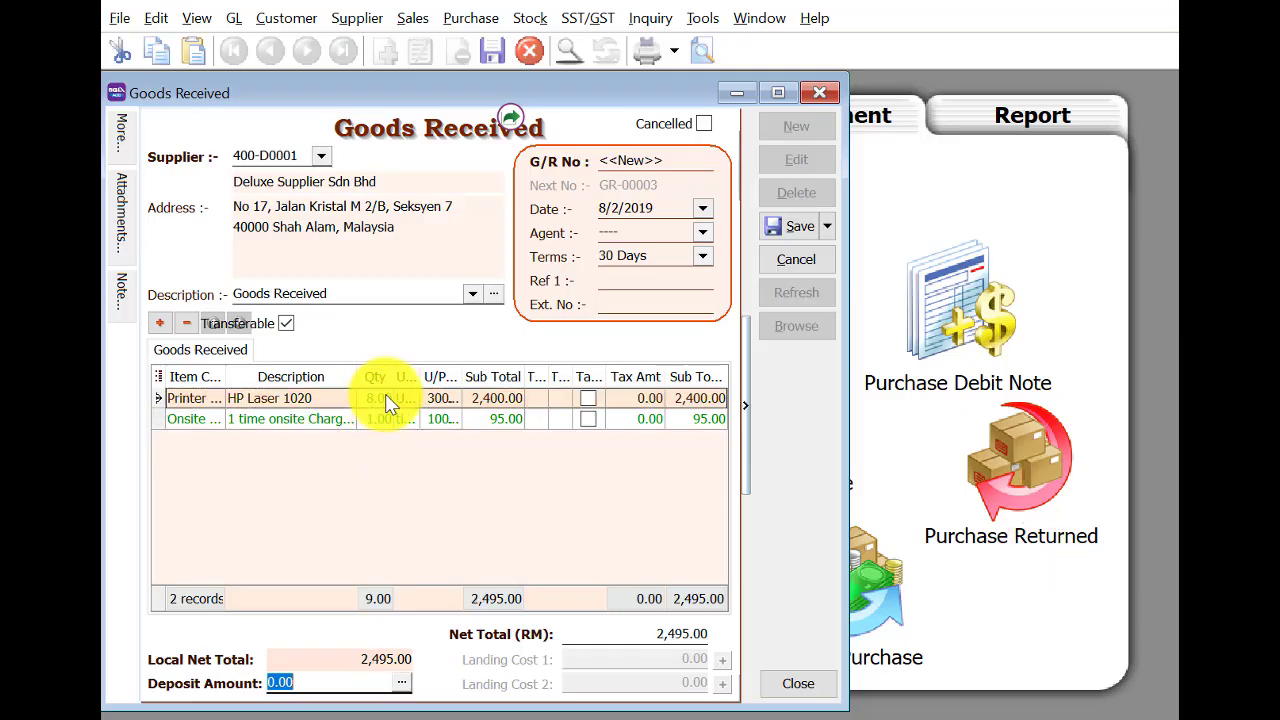
pyautogui.click(785, 228)
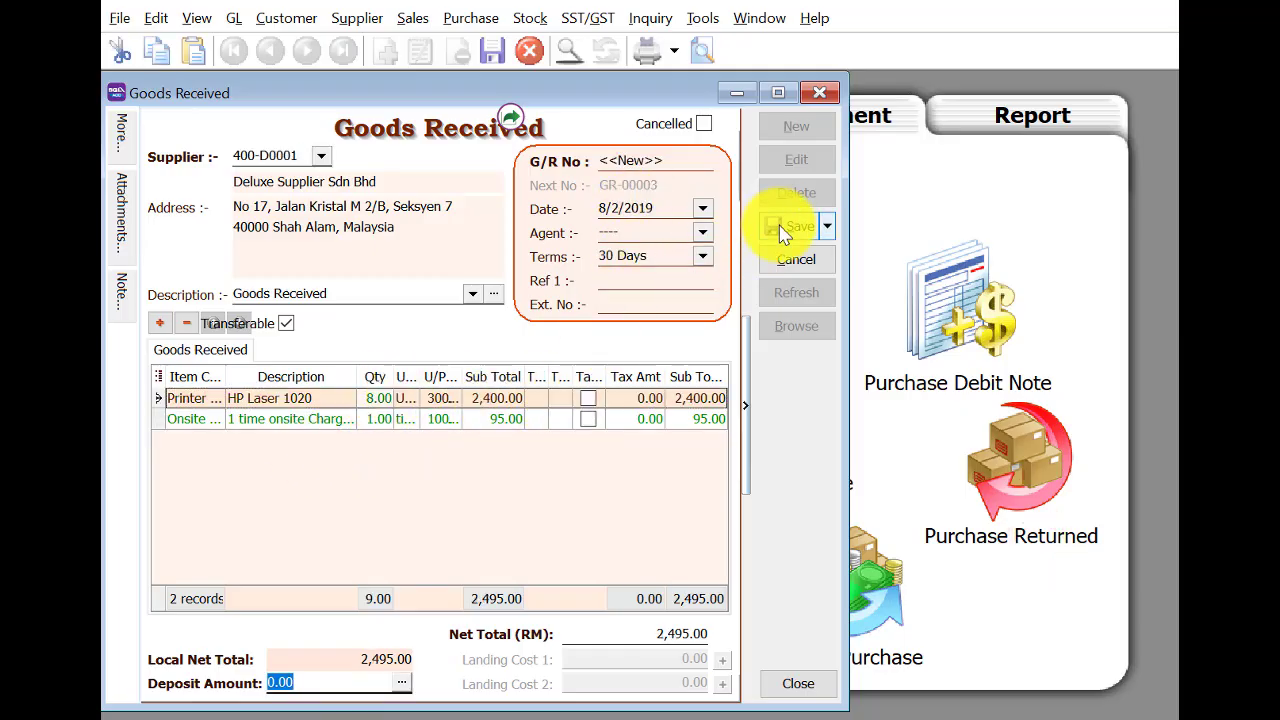
# Start a new purchase order for supplier Lian Huat Trading and set its date.
pyautogui.click(822, 130)
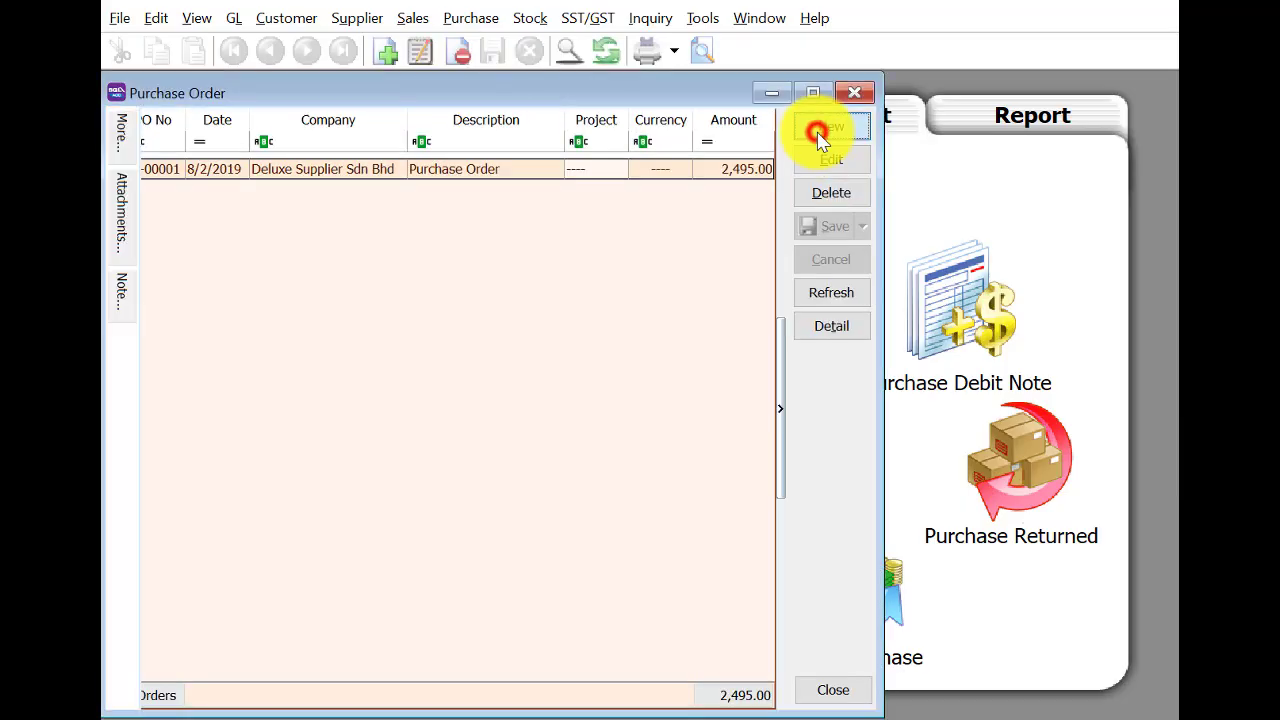
pyautogui.click(302, 150)
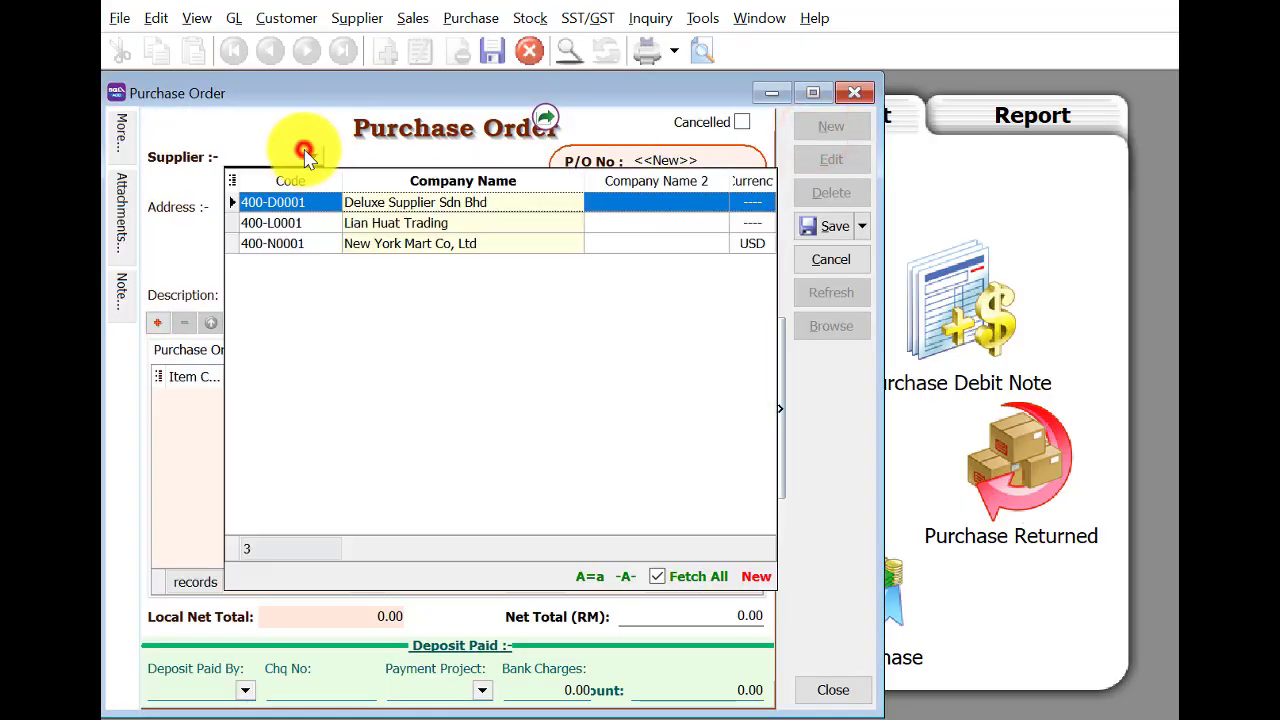
pyautogui.click(340, 222)
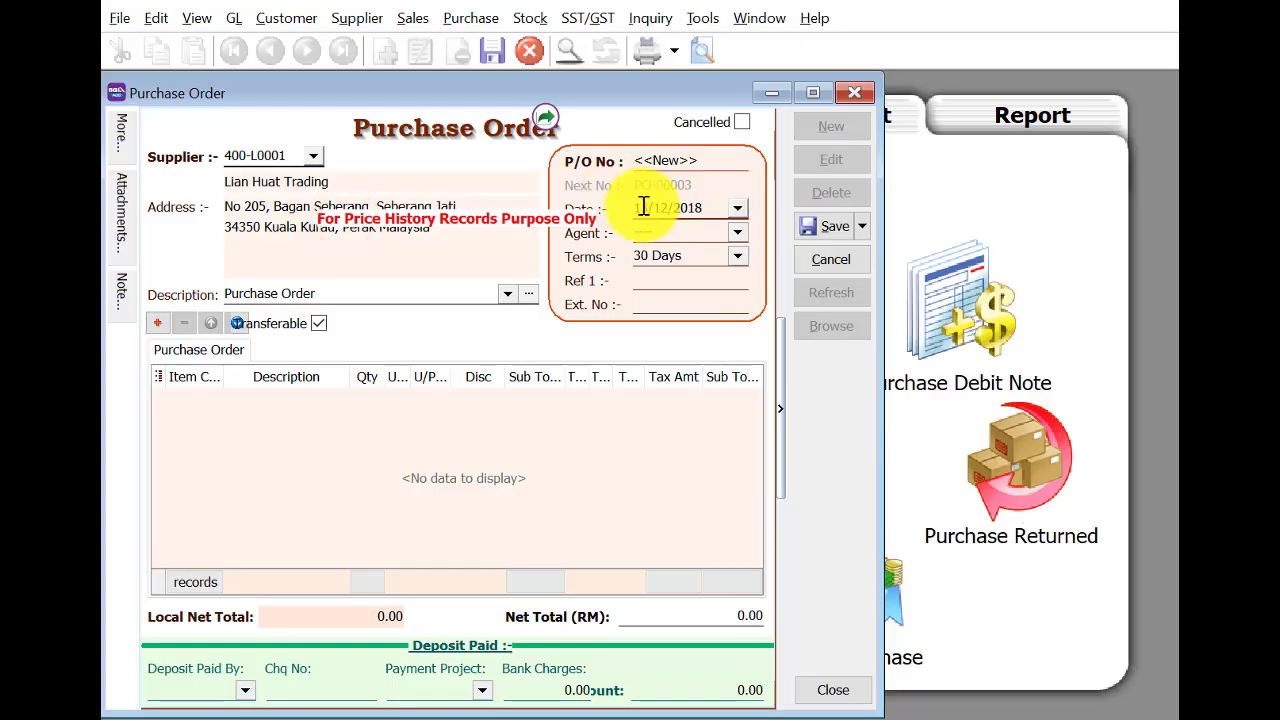
pyautogui.click(638, 206)
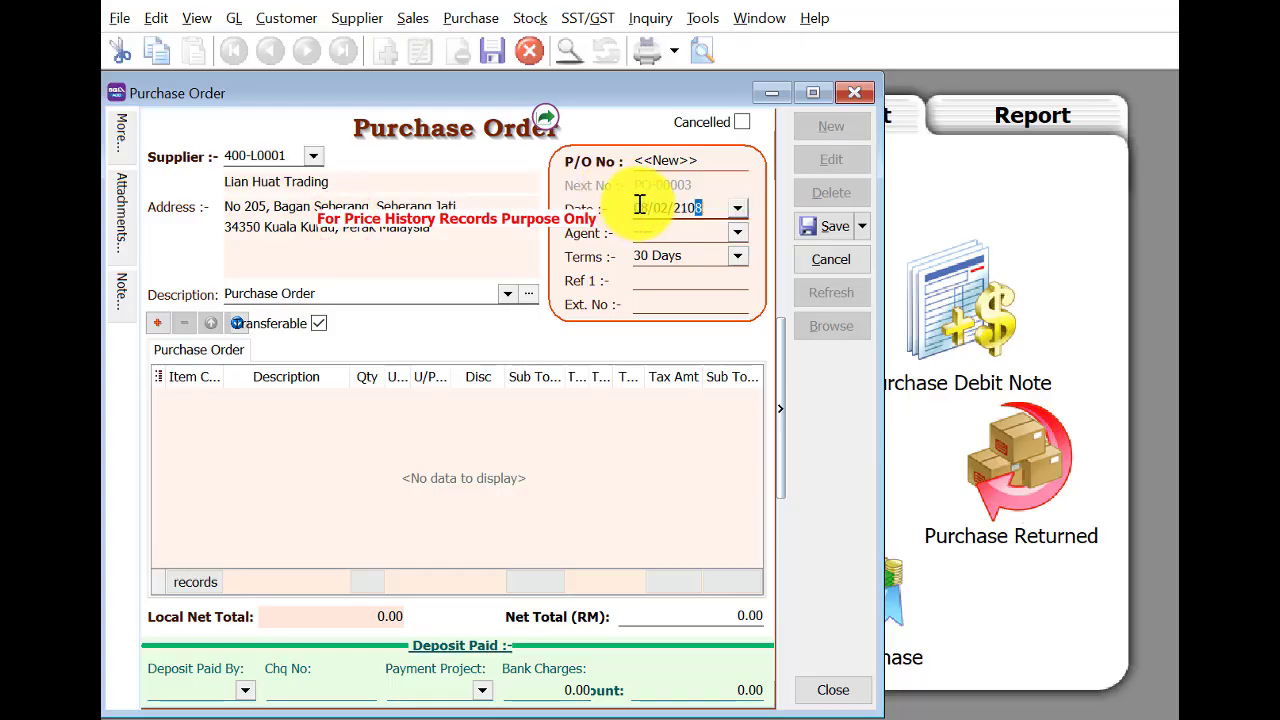
pyautogui.press('Tab')
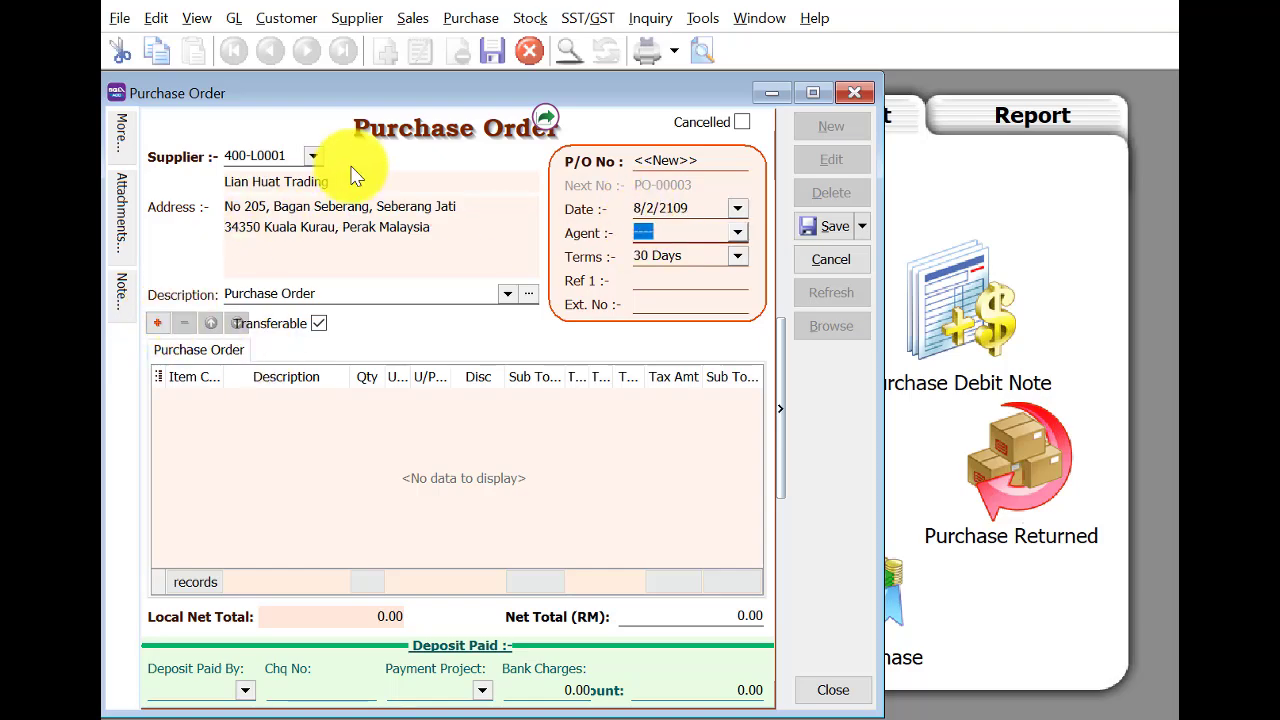
pyautogui.rightClick(417, 151)
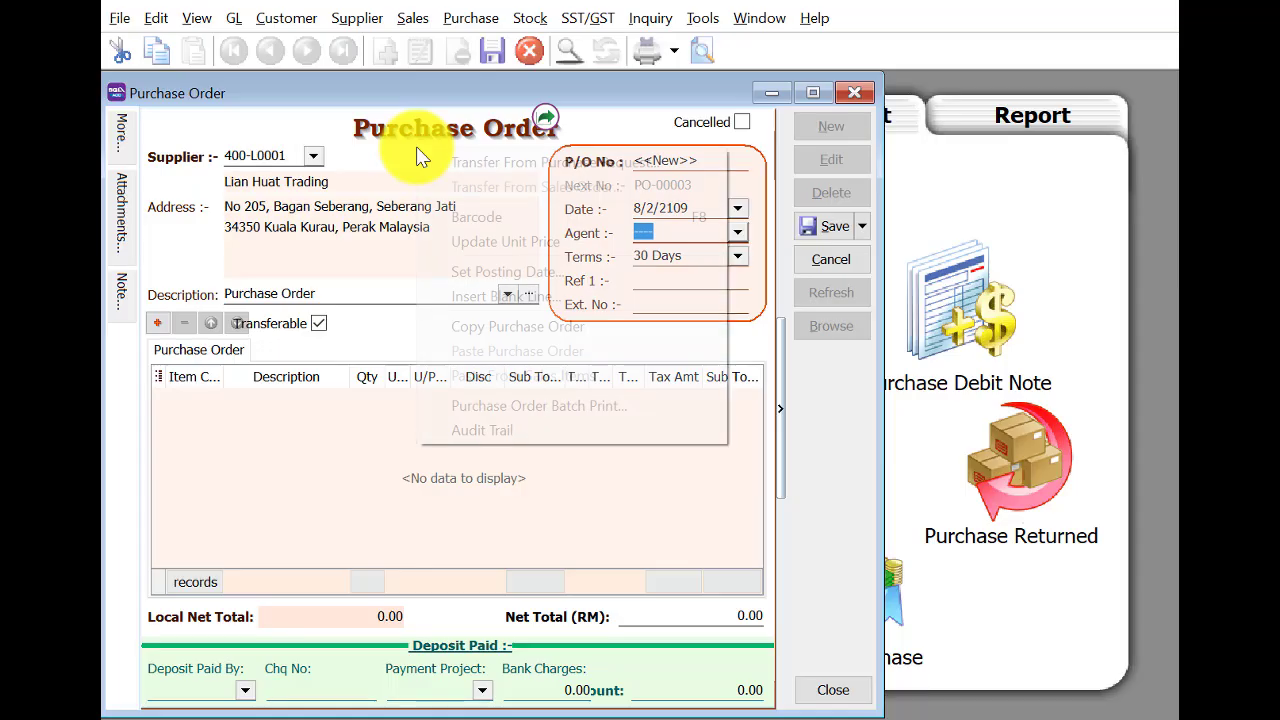
pyautogui.click(439, 157)
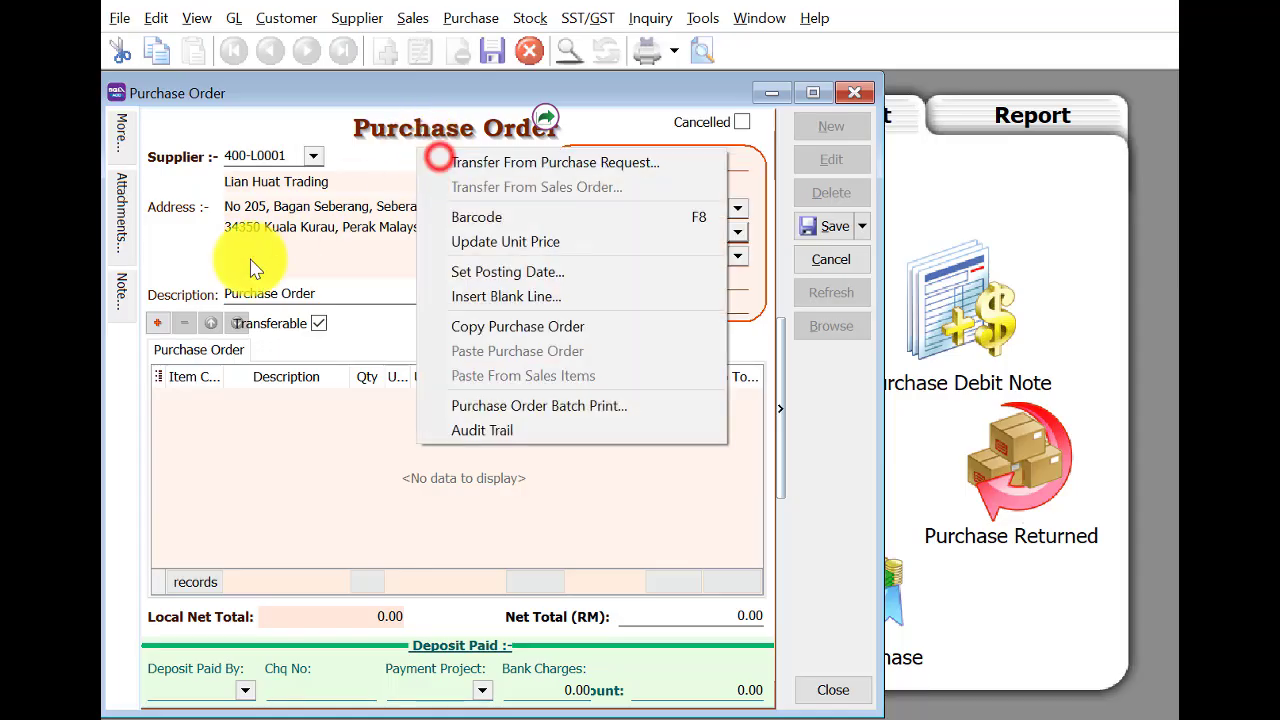
# Add a line for 13 Logitech Wireless Mouse.
pyautogui.click(165, 323)
pyautogui.click(201, 392)
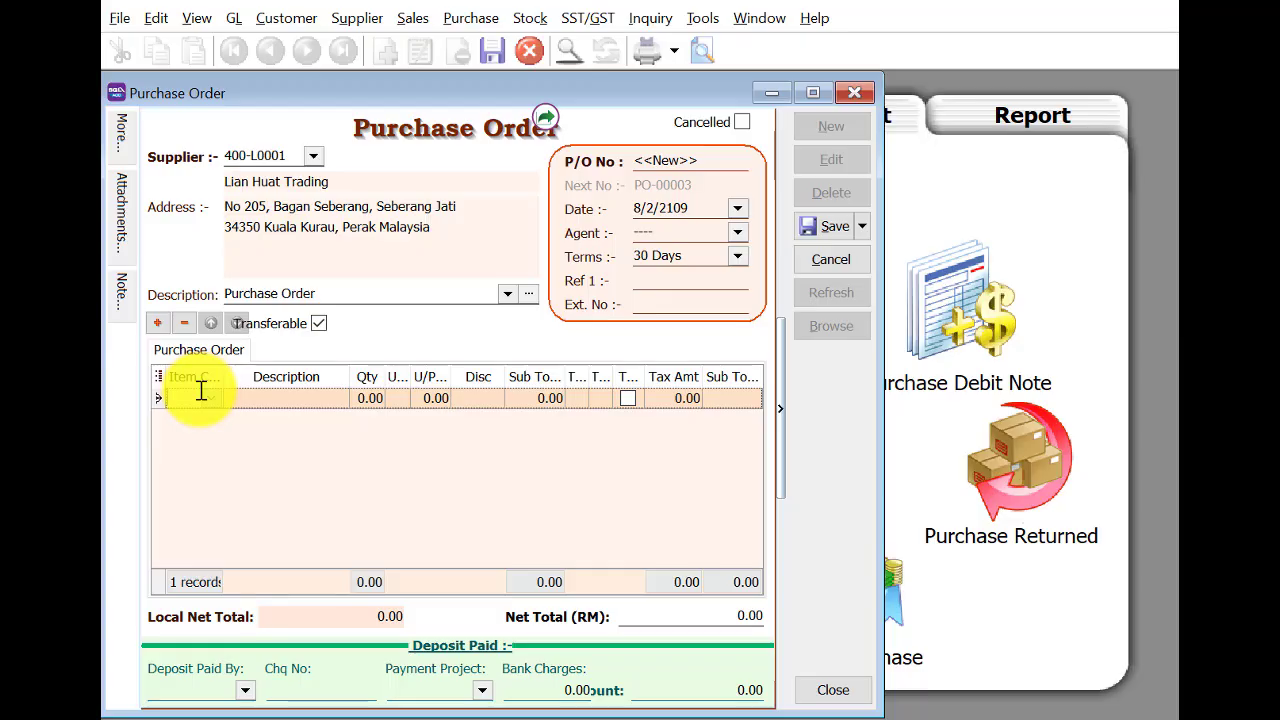
pyautogui.write('l')
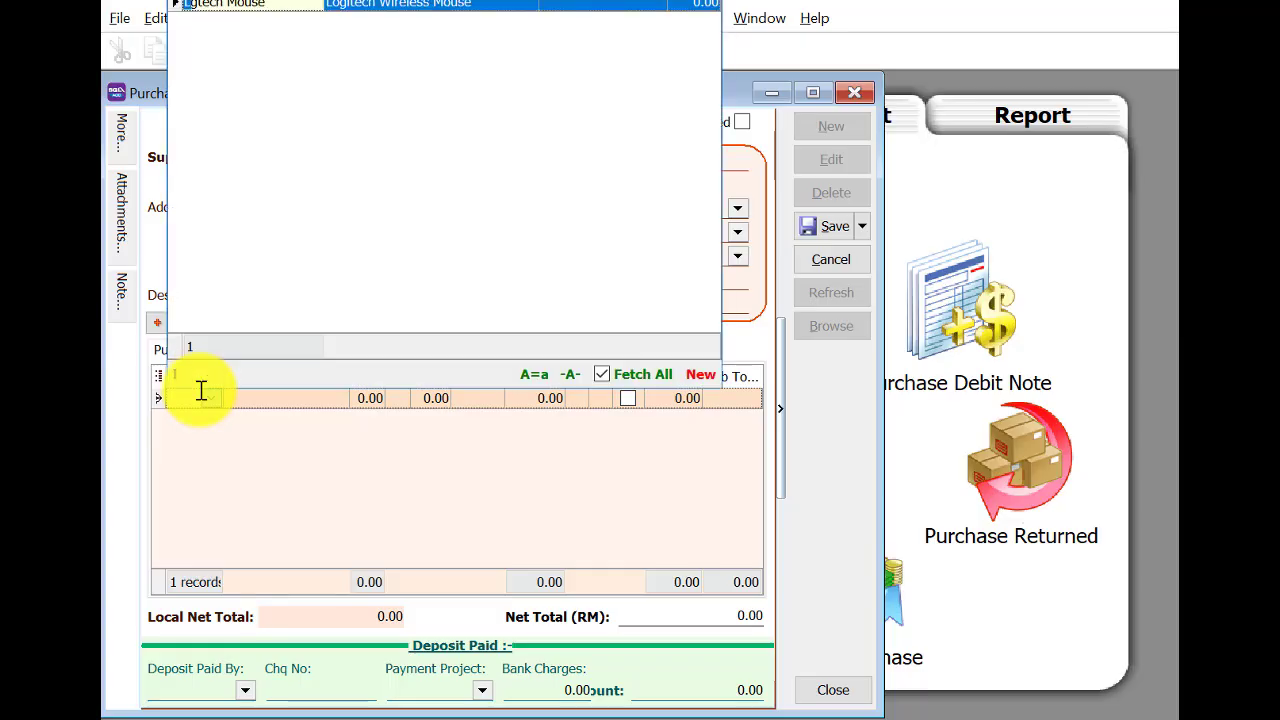
pyautogui.click(348, 4)
pyautogui.click(361, 399)
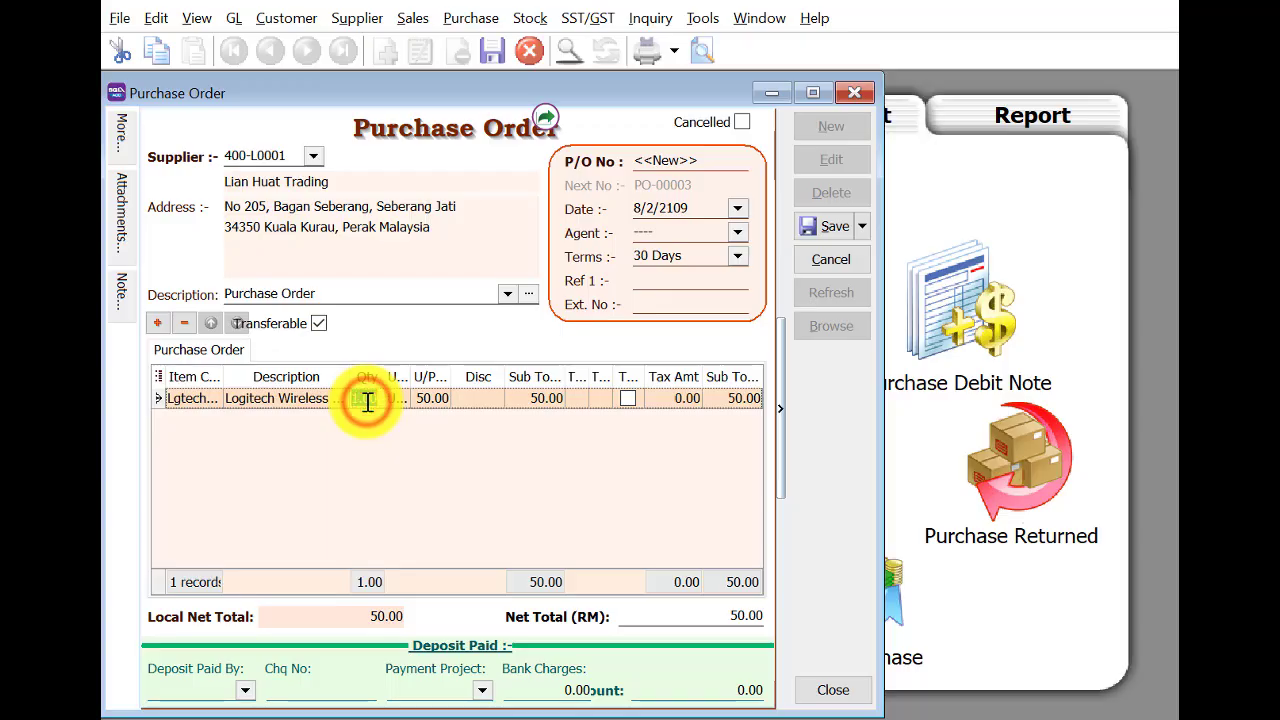
pyautogui.write('13')
pyautogui.press('Return')
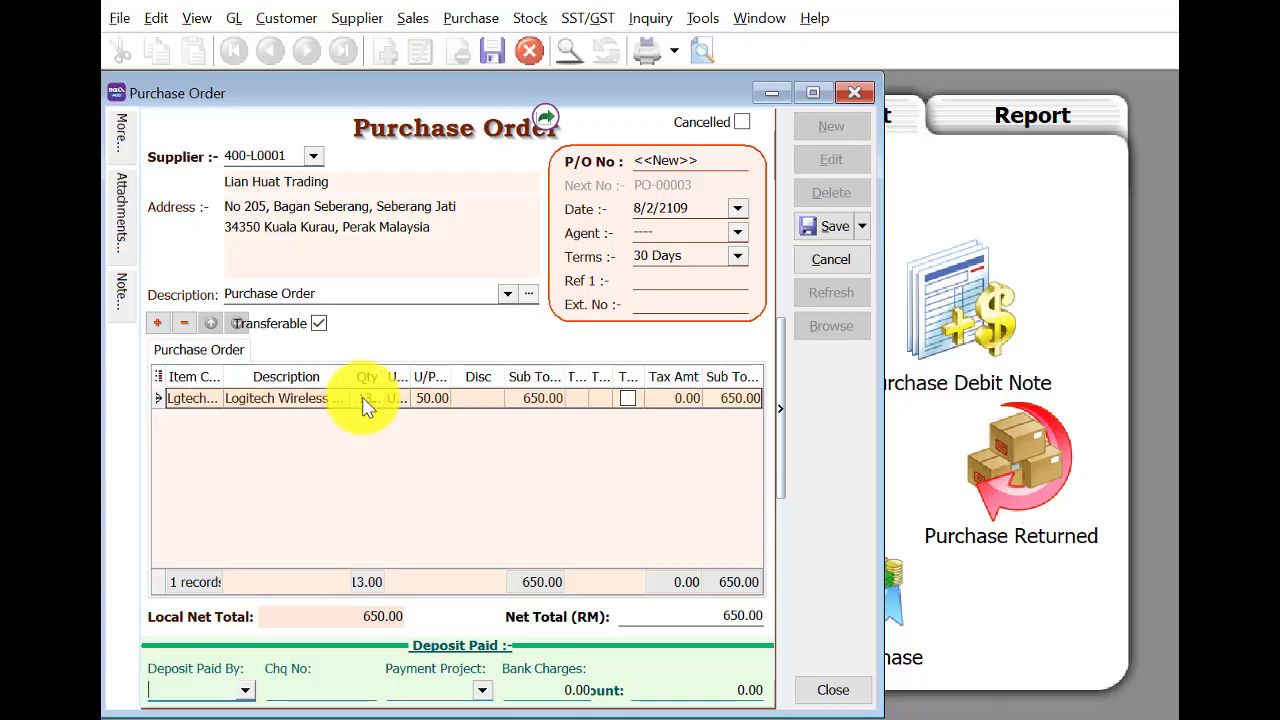
# Add a second line and search the item list for a keyboard, finding none.
pyautogui.click(157, 322)
pyautogui.click(197, 426)
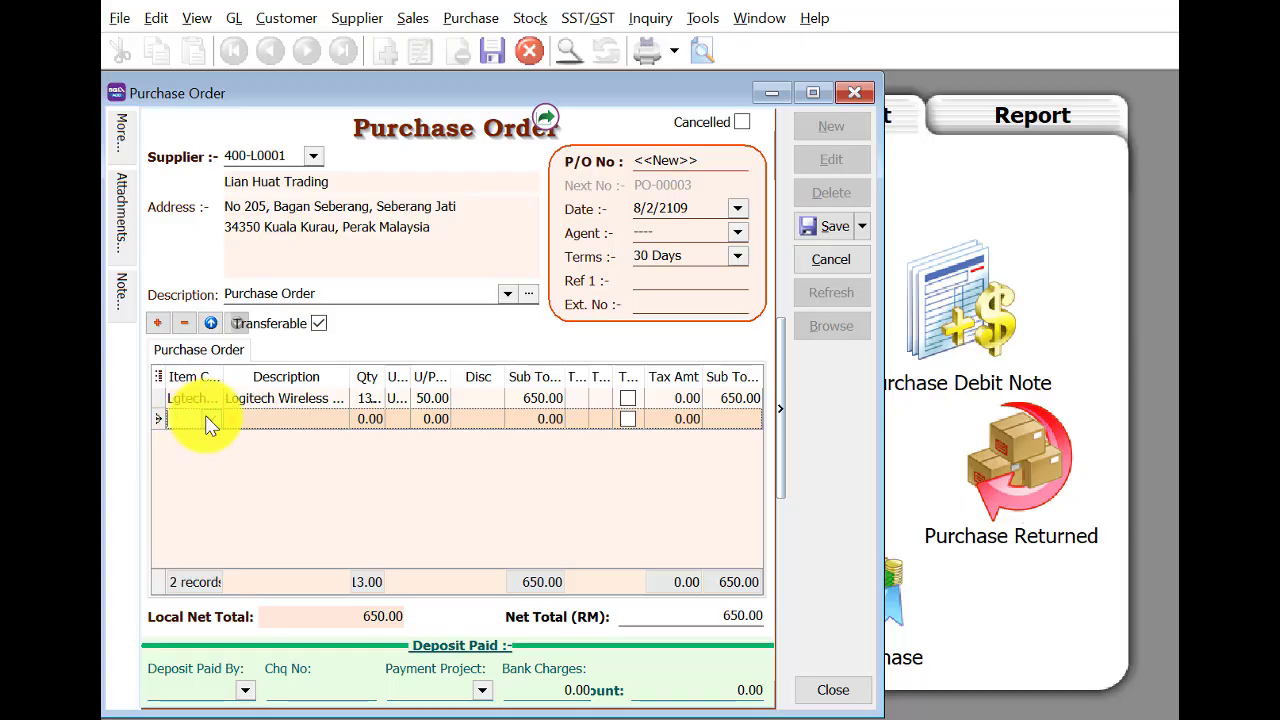
pyautogui.write('l')
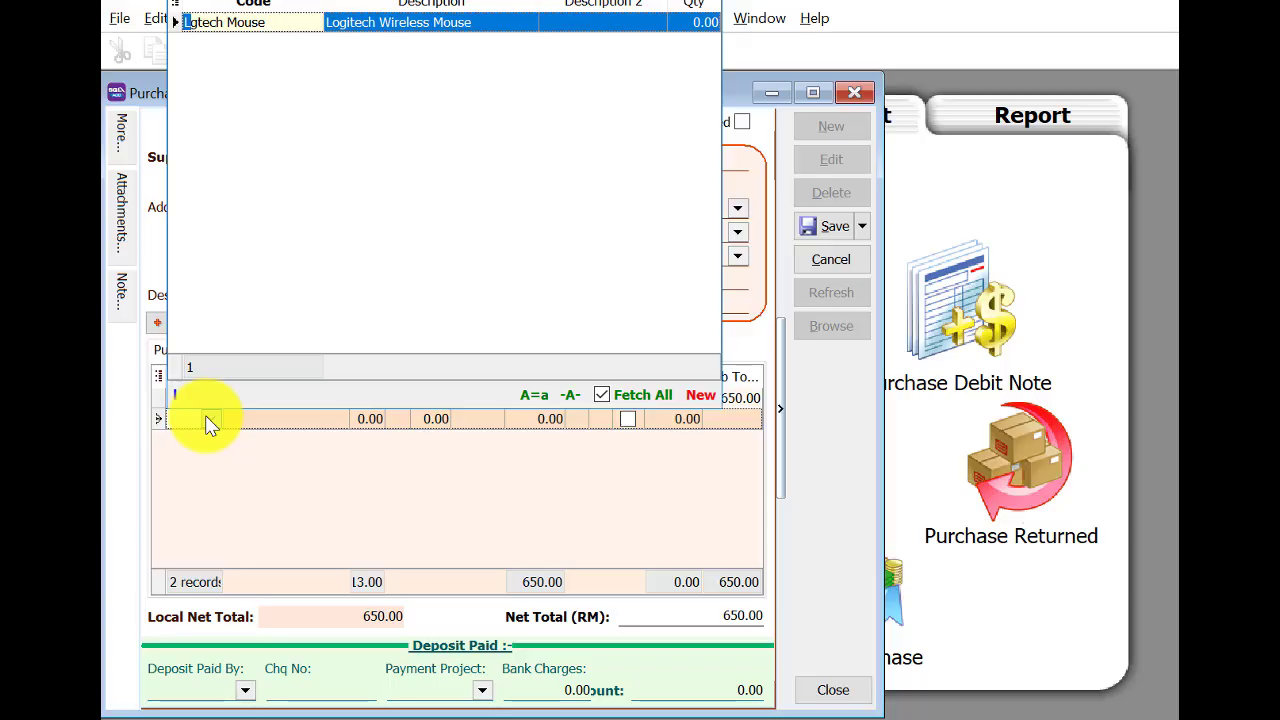
pyautogui.press('BackSpace')
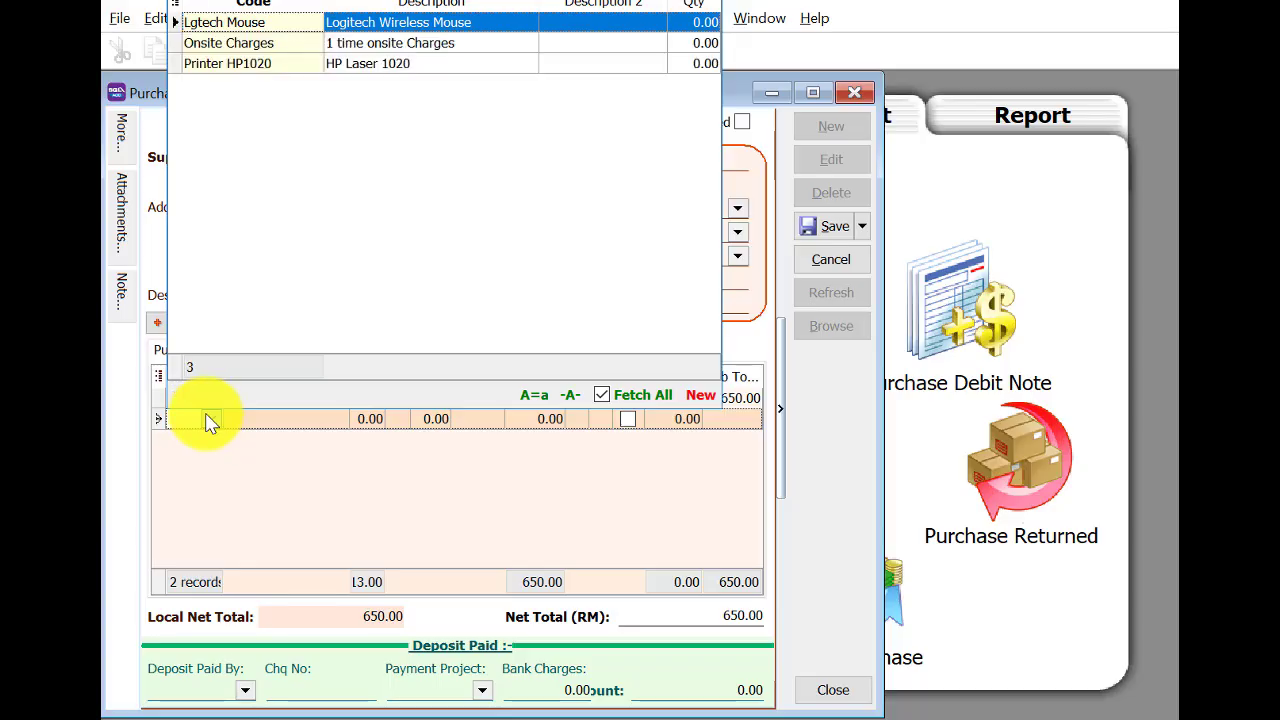
pyautogui.write('k')
pyautogui.press('BackSpace')
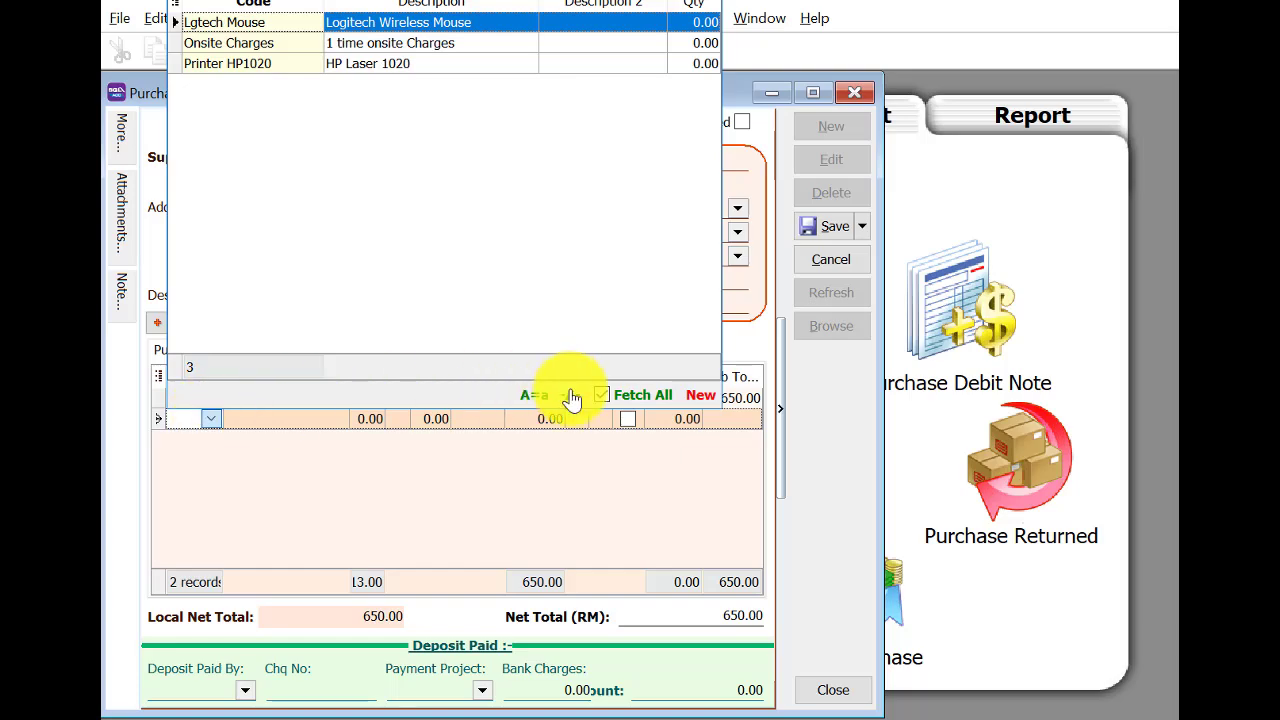
# Create and save stock item Lgtech Keyboard, cost 80.00, price 120.00, returning to the order.
pyautogui.click(697, 395)
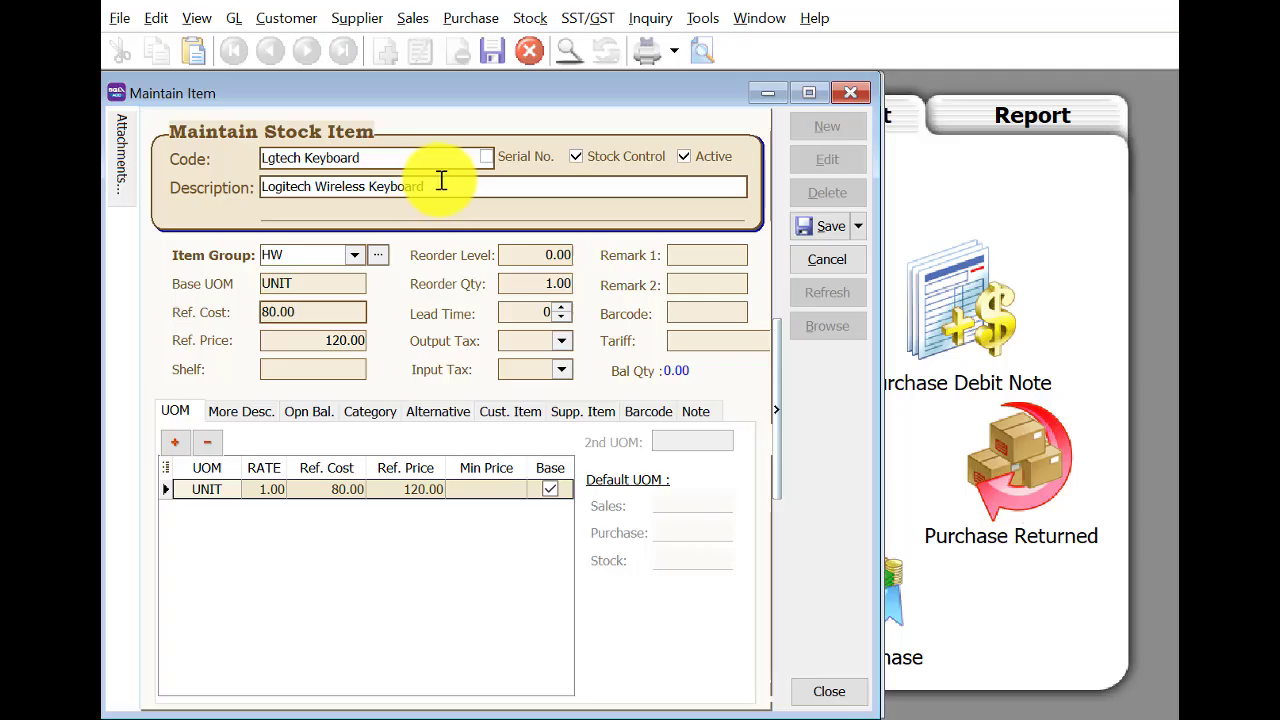
pyautogui.click(820, 226)
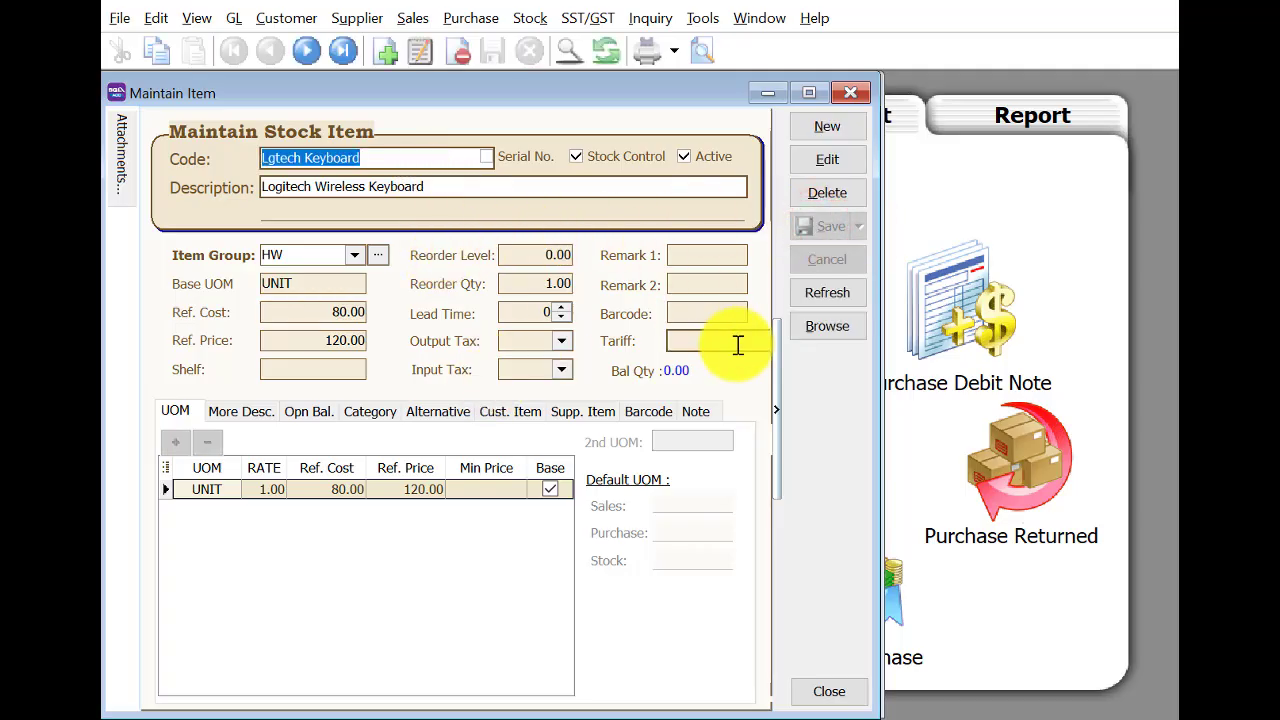
pyautogui.click(851, 92)
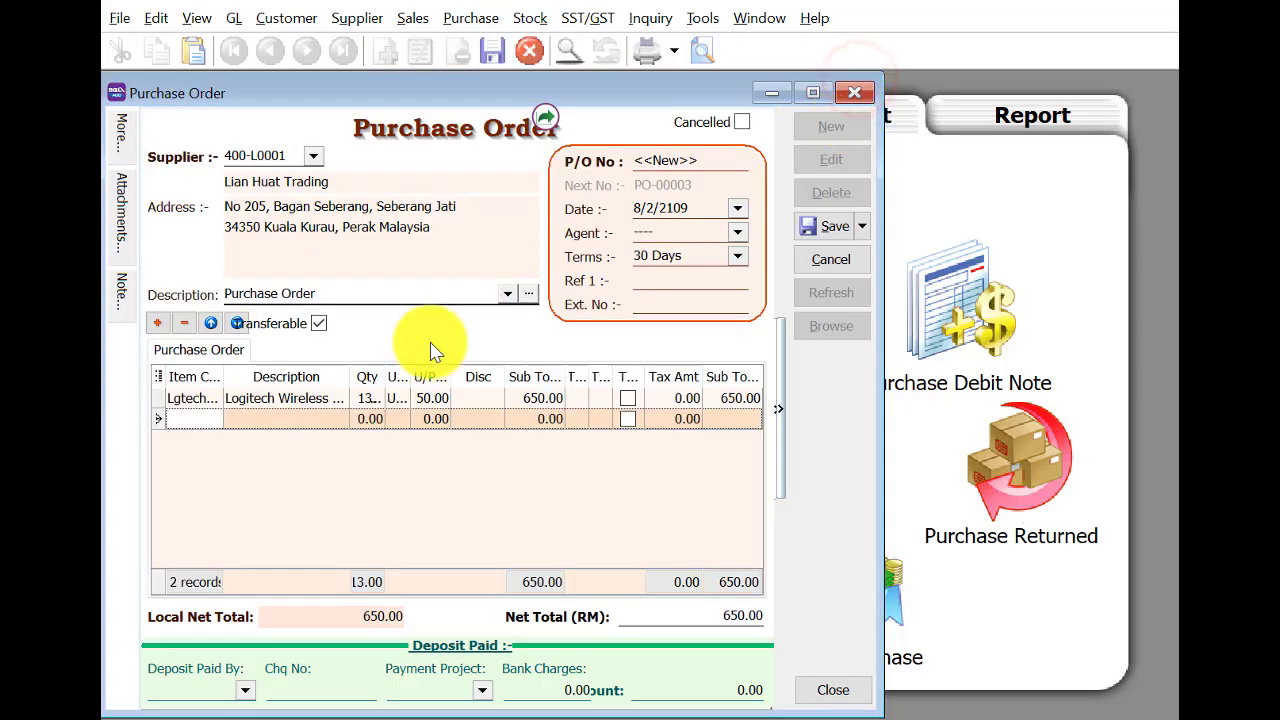
# Put 15 Lgtech Keyboards on the new line and save the order as PO-00003.
pyautogui.click(191, 420)
pyautogui.write('l')
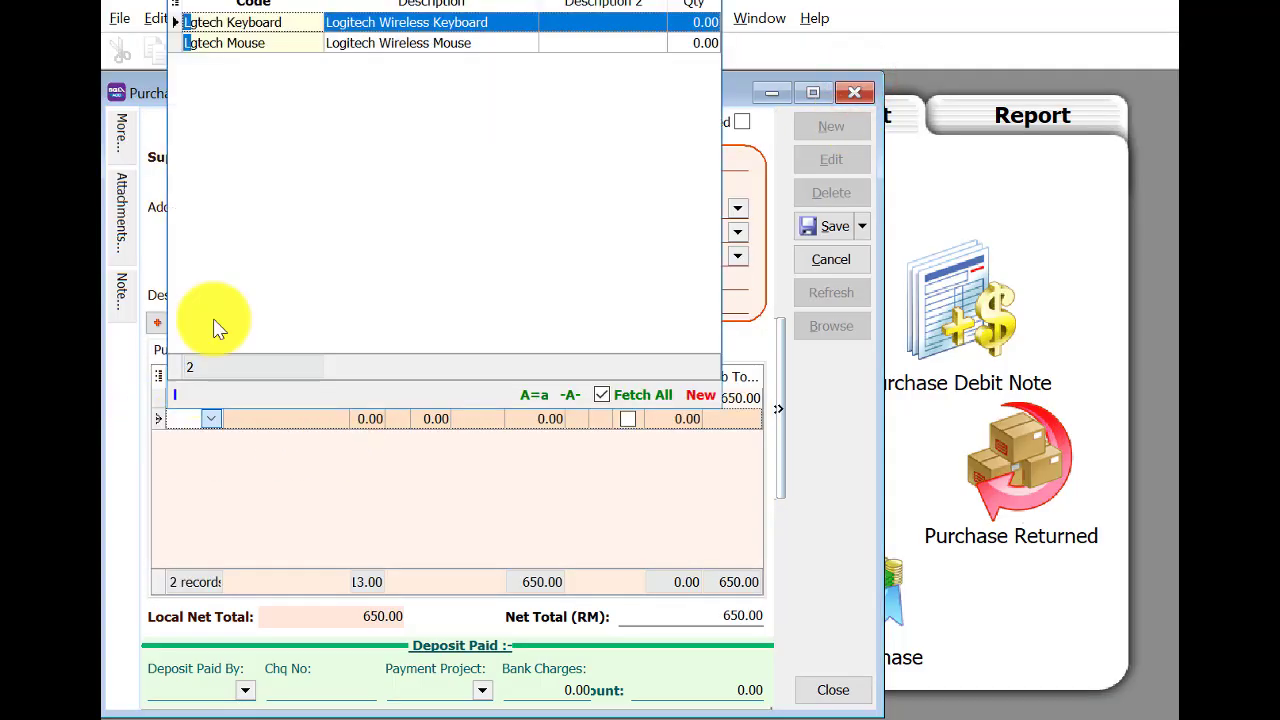
pyautogui.doubleClick(309, 29)
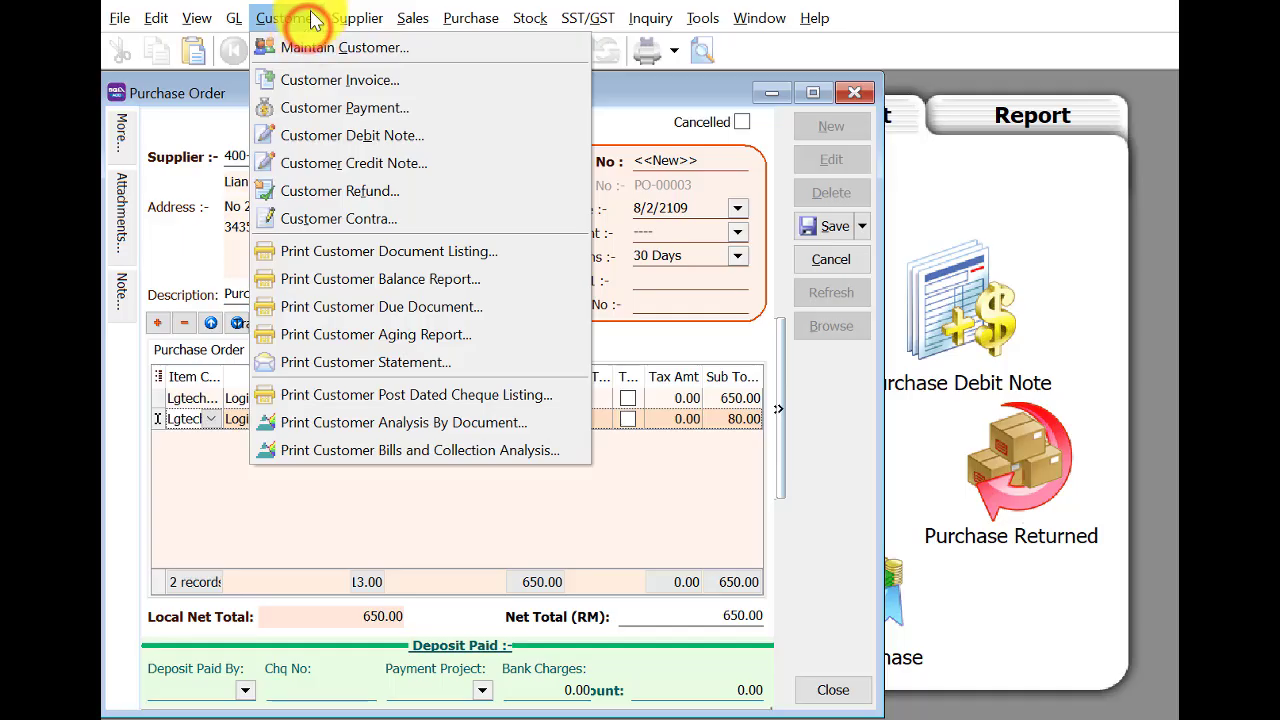
pyautogui.click(309, 17)
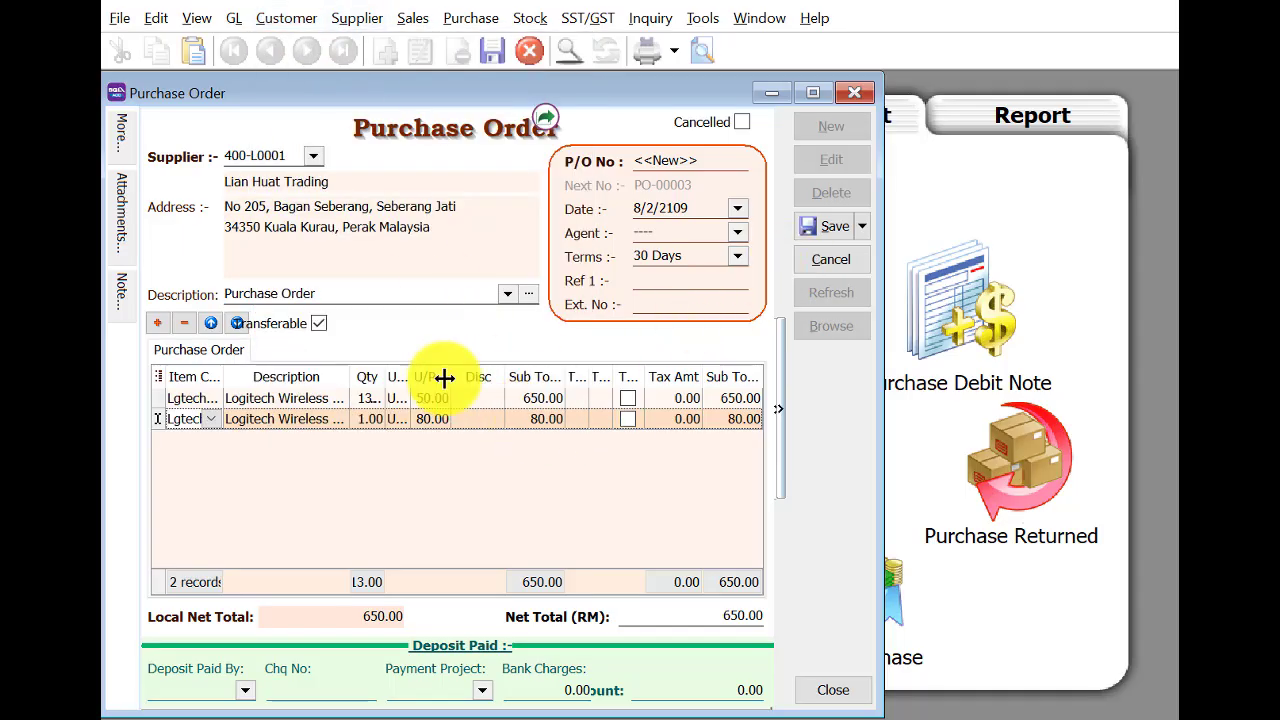
pyautogui.click(362, 426)
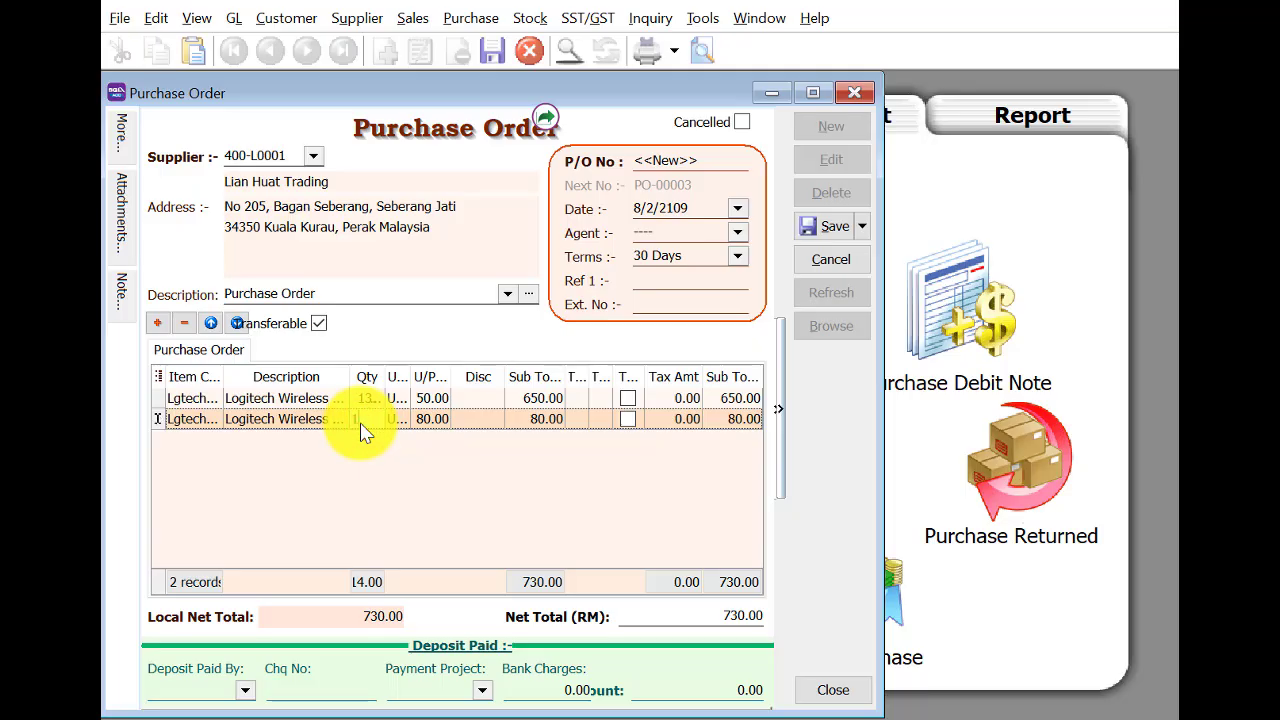
pyautogui.write('15...')
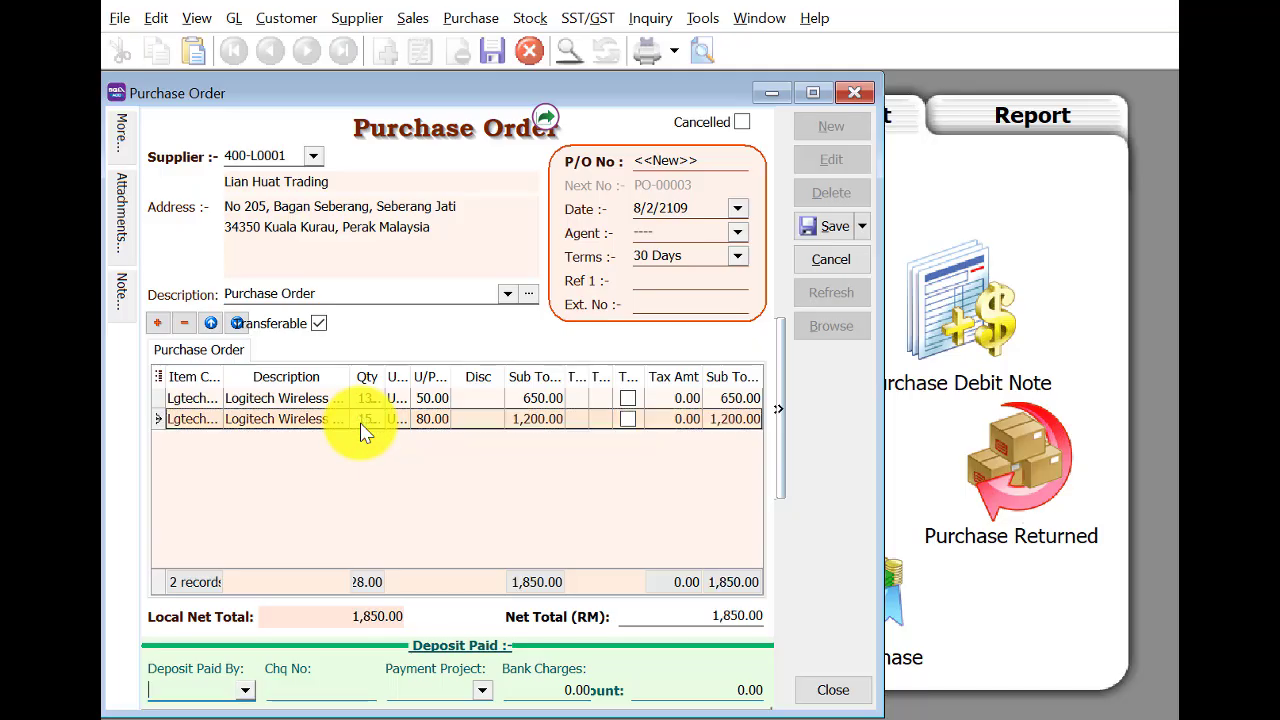
pyautogui.click(800, 228)
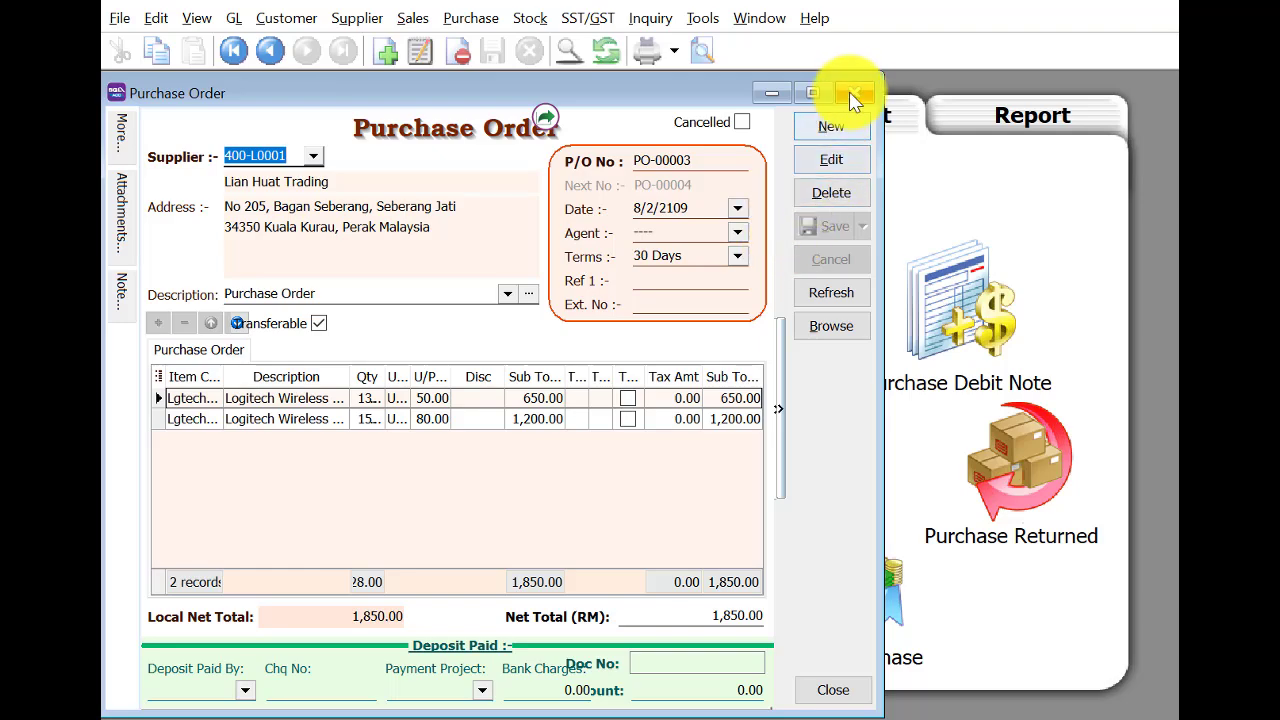
# Start a purchase order for New York Mart Co, Ltd dated 8/2/2019.
pyautogui.click(845, 138)
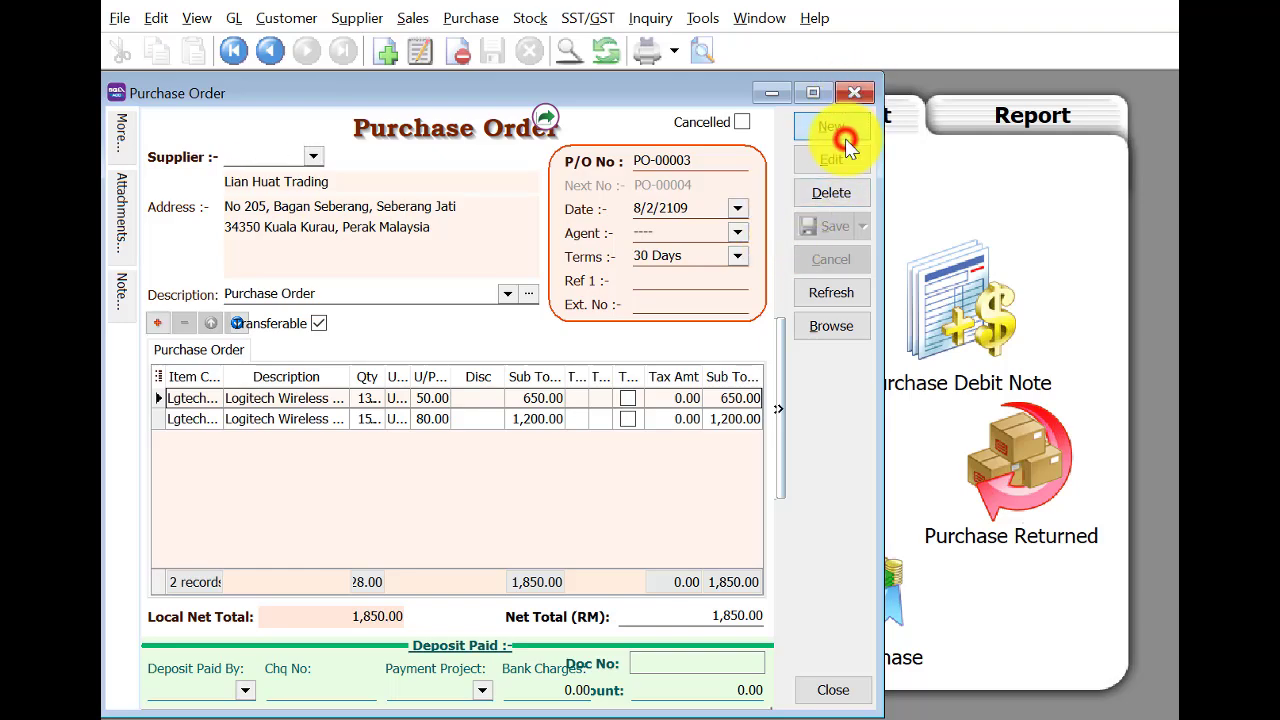
pyautogui.click(312, 160)
pyautogui.click(393, 243)
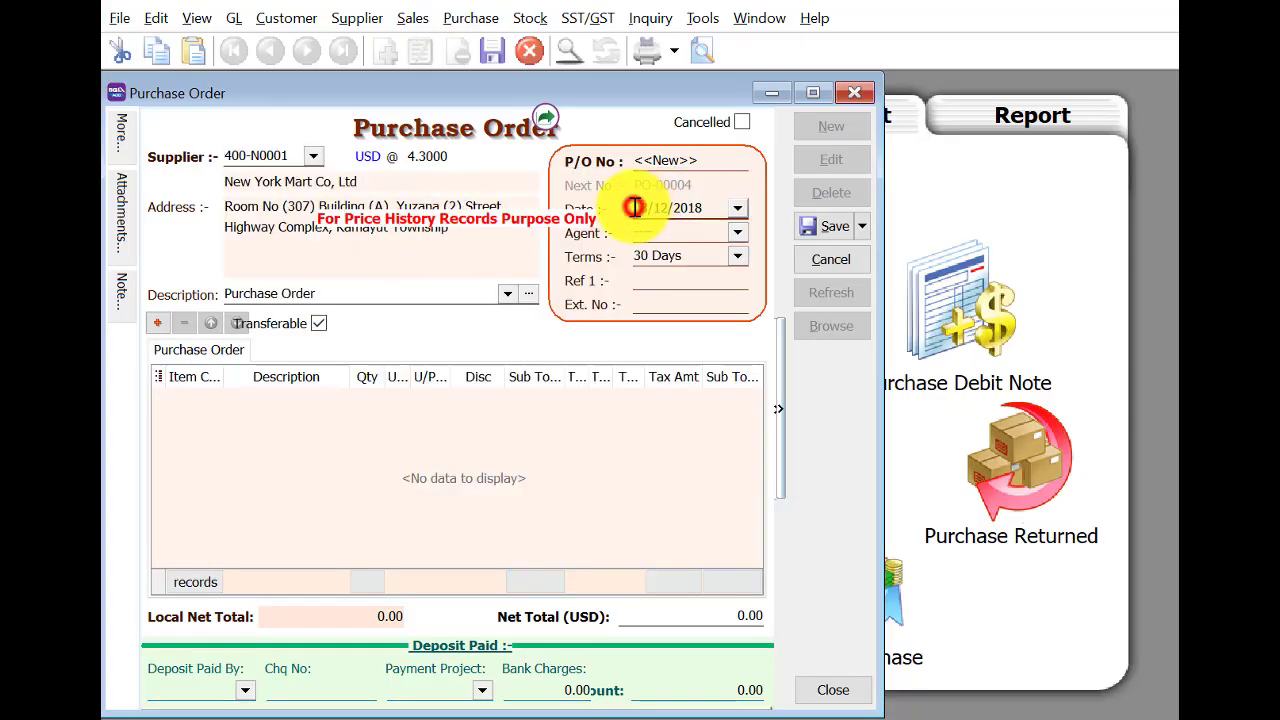
pyautogui.click(634, 207)
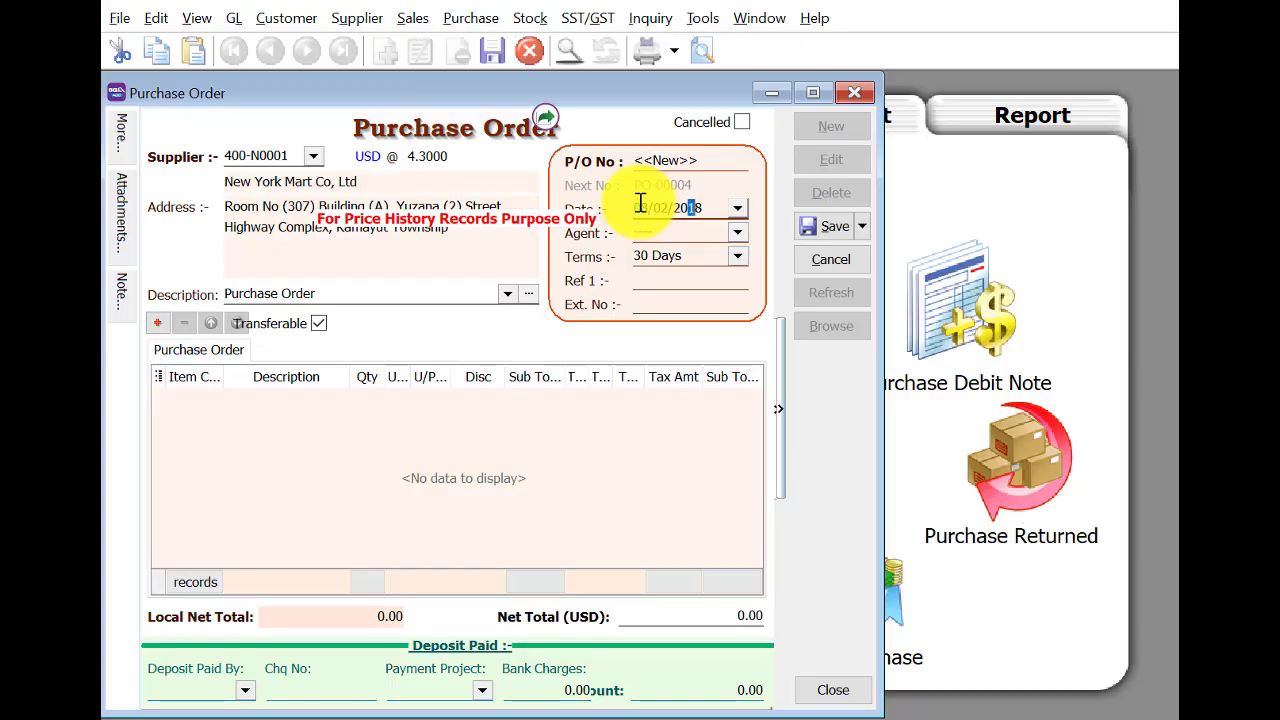
pyautogui.press('Tab')
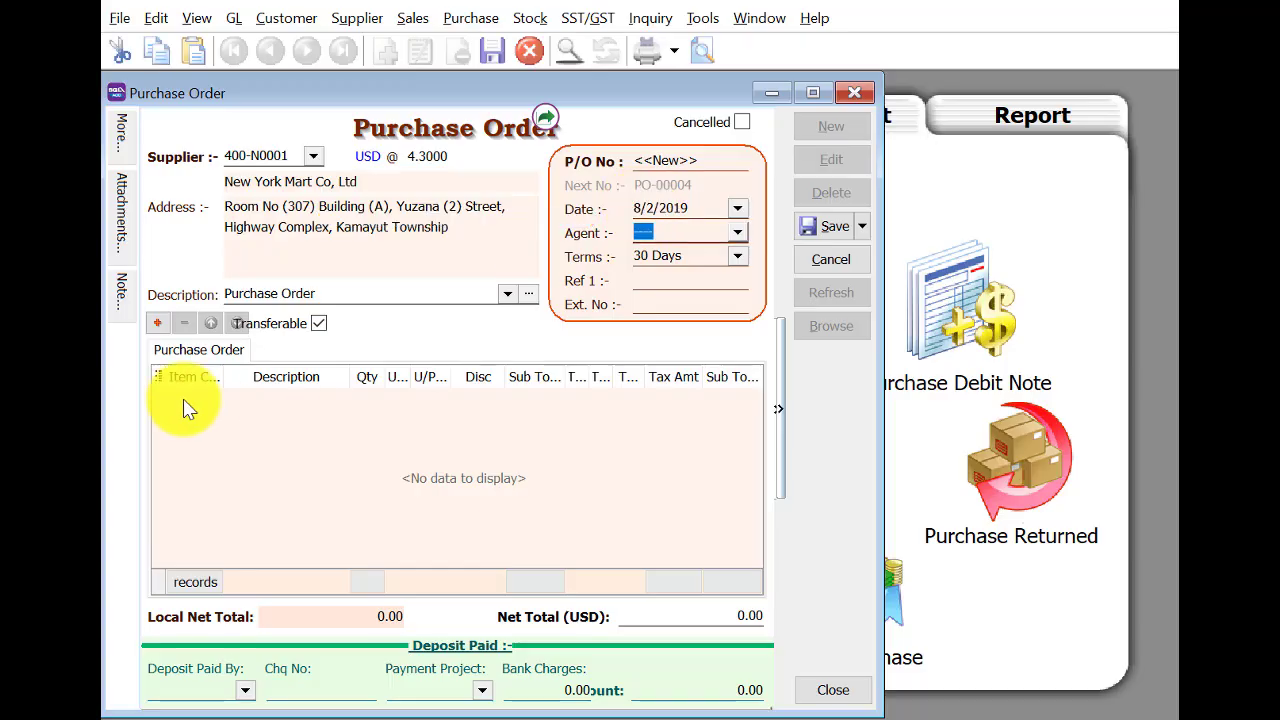
# Add a line for 6 HP Laser 1020 printers.
pyautogui.click(157, 323)
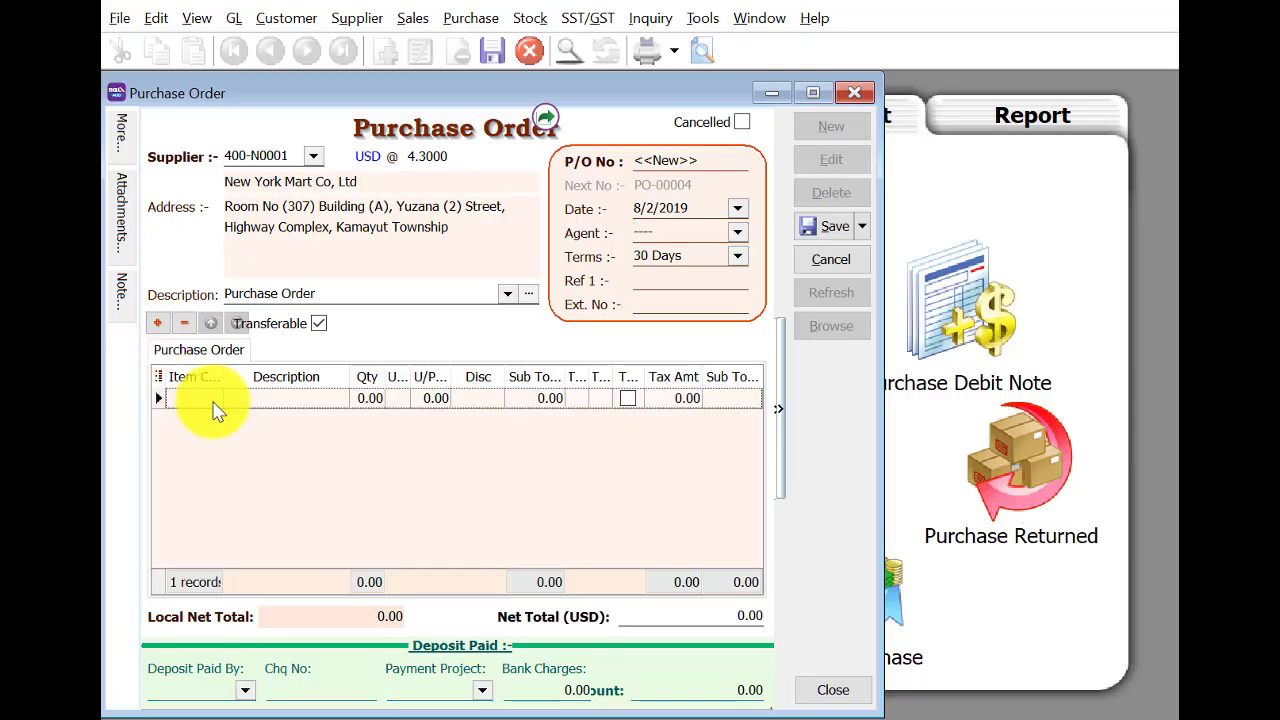
pyautogui.click(190, 399)
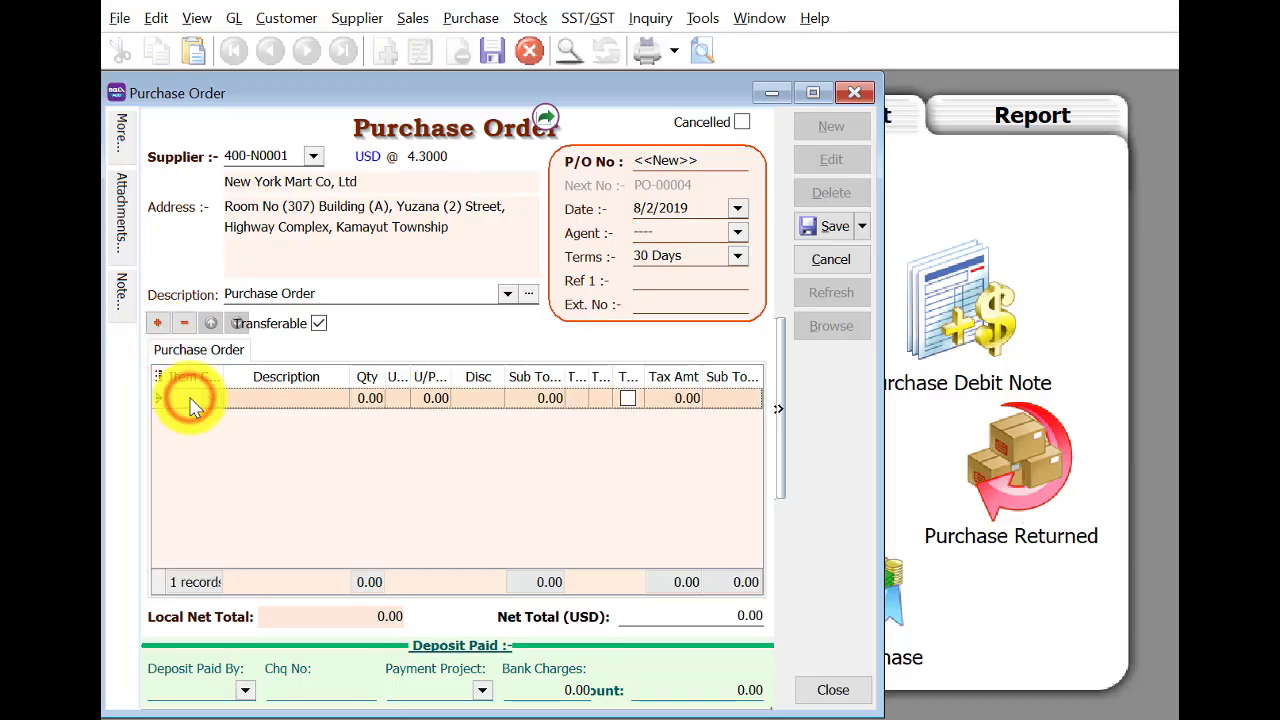
pyautogui.write('p')
pyautogui.click(388, 4)
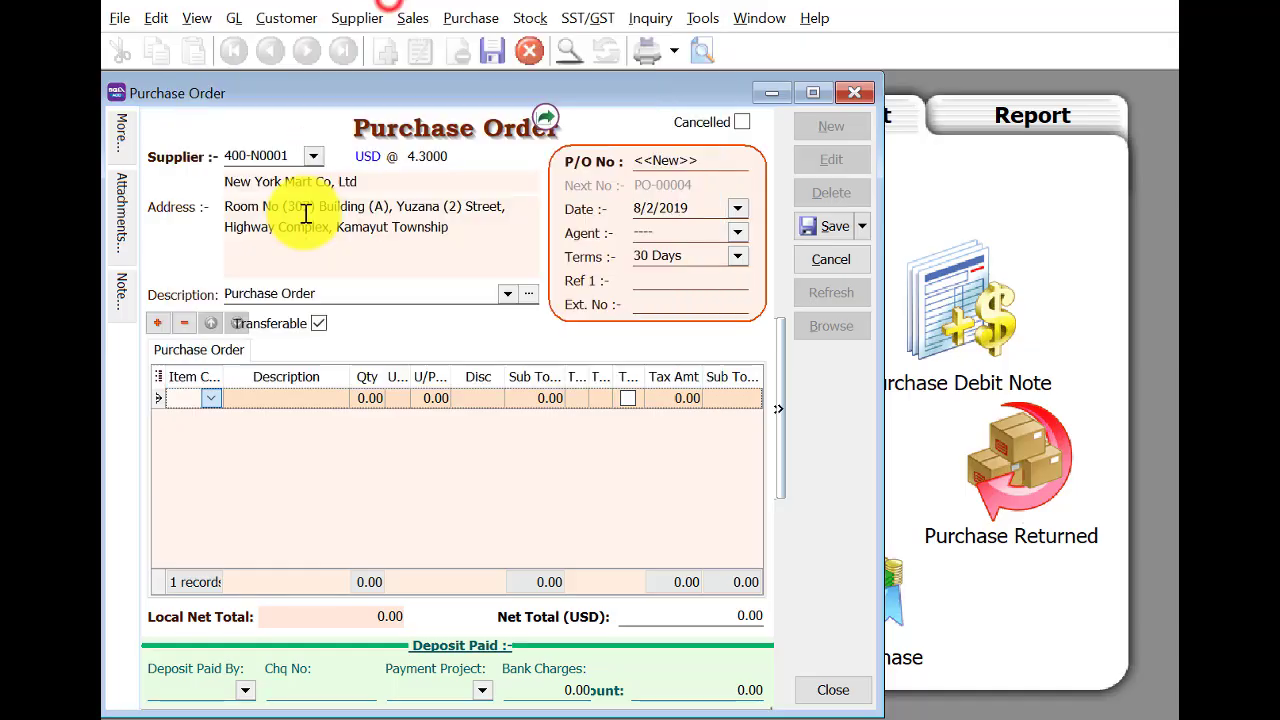
pyautogui.click(367, 402)
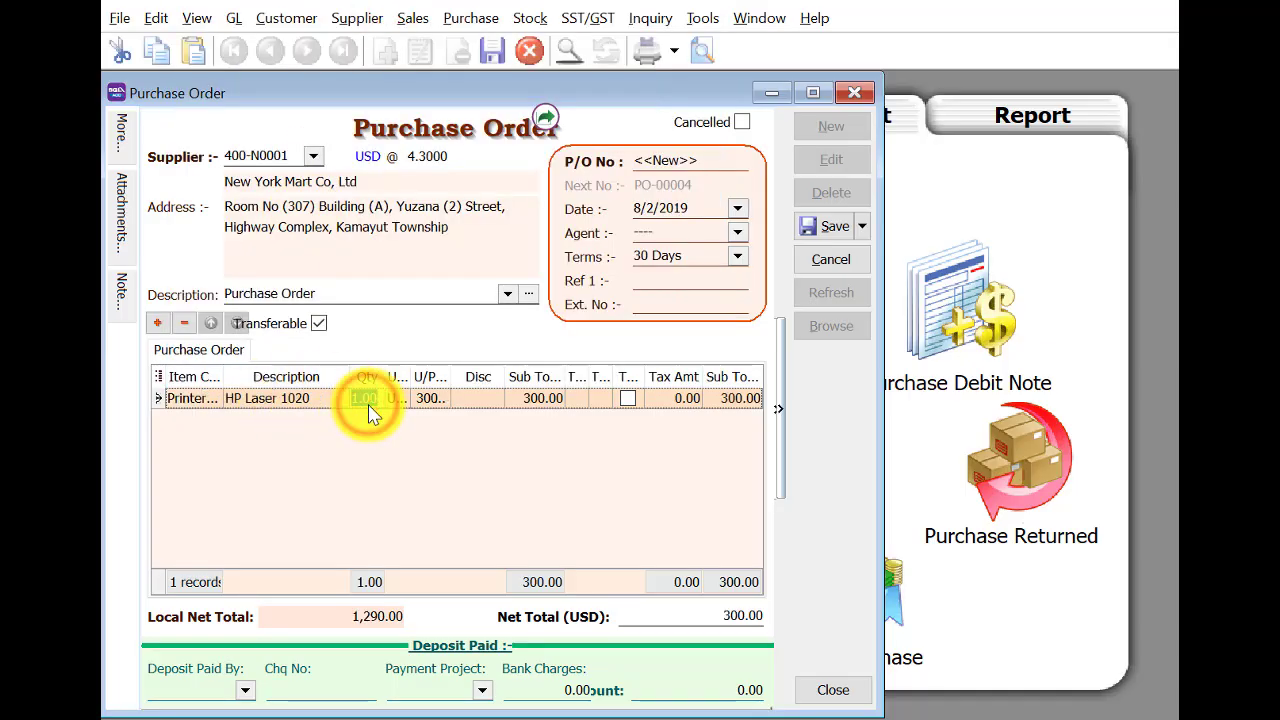
pyautogui.write('6')
pyautogui.press('Return')
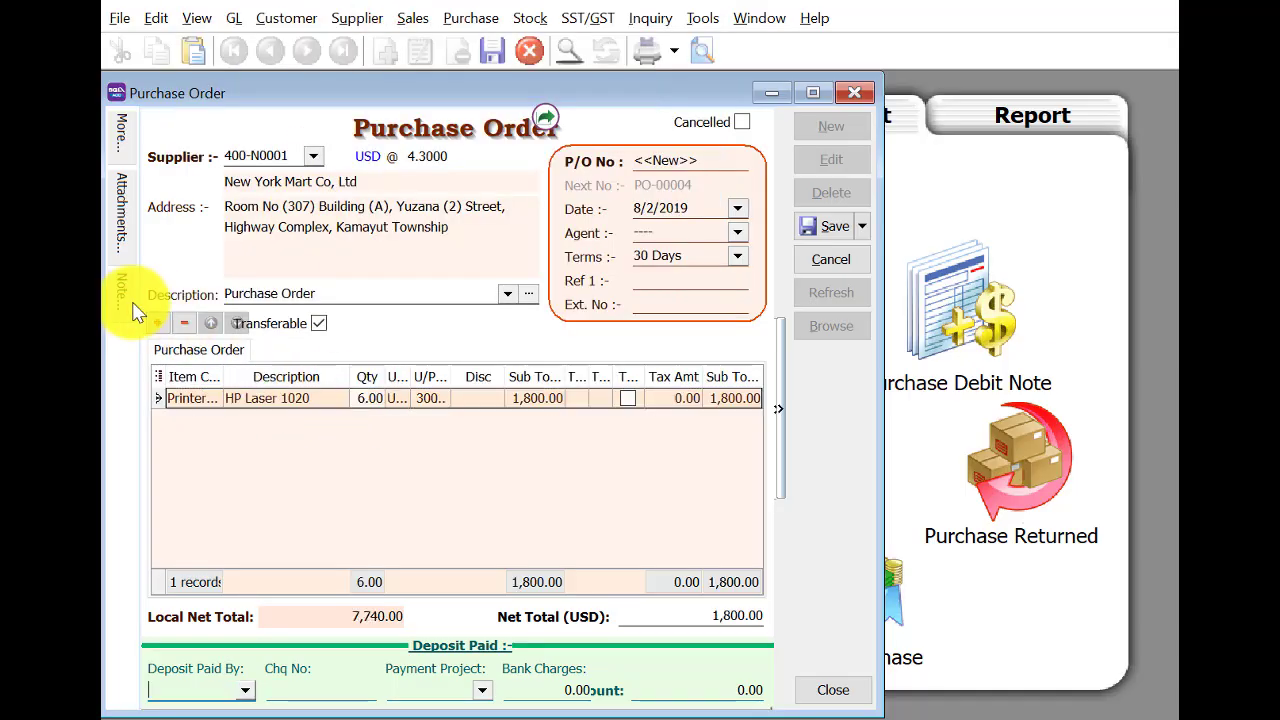
# Add a line for 9 Lgtech Mouse.
pyautogui.click(157, 323)
pyautogui.click(191, 421)
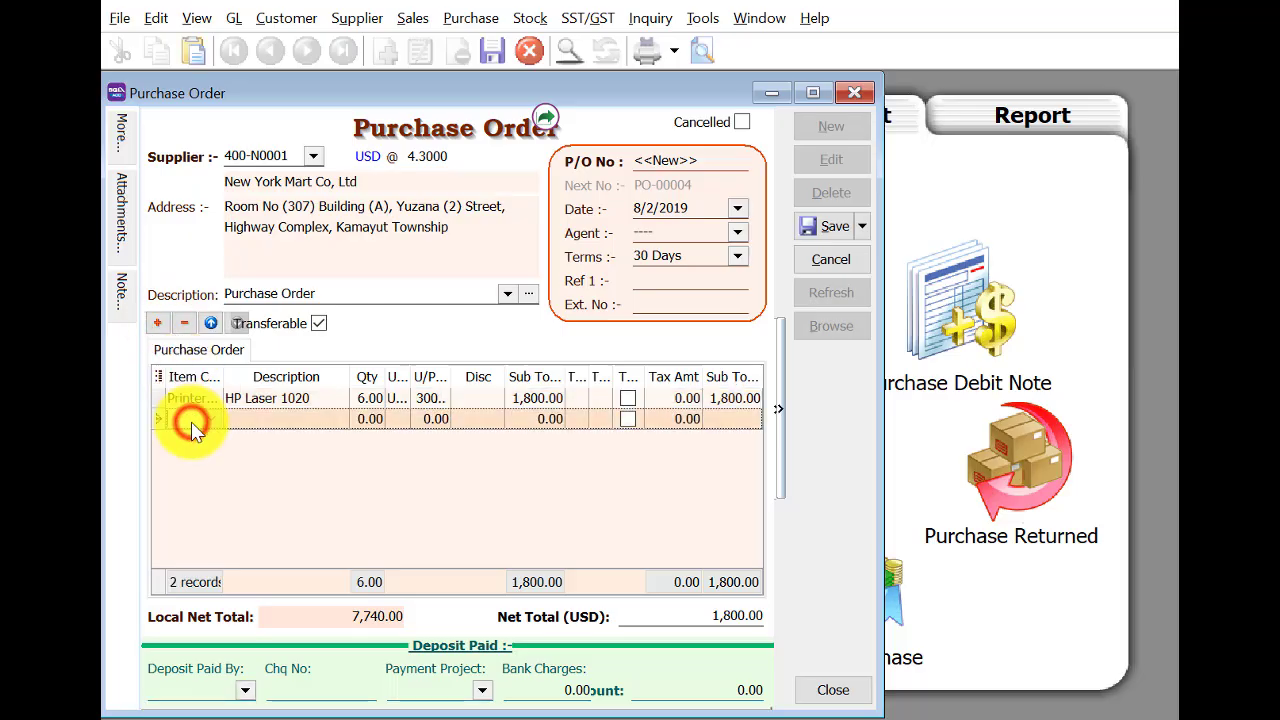
pyautogui.write('l')
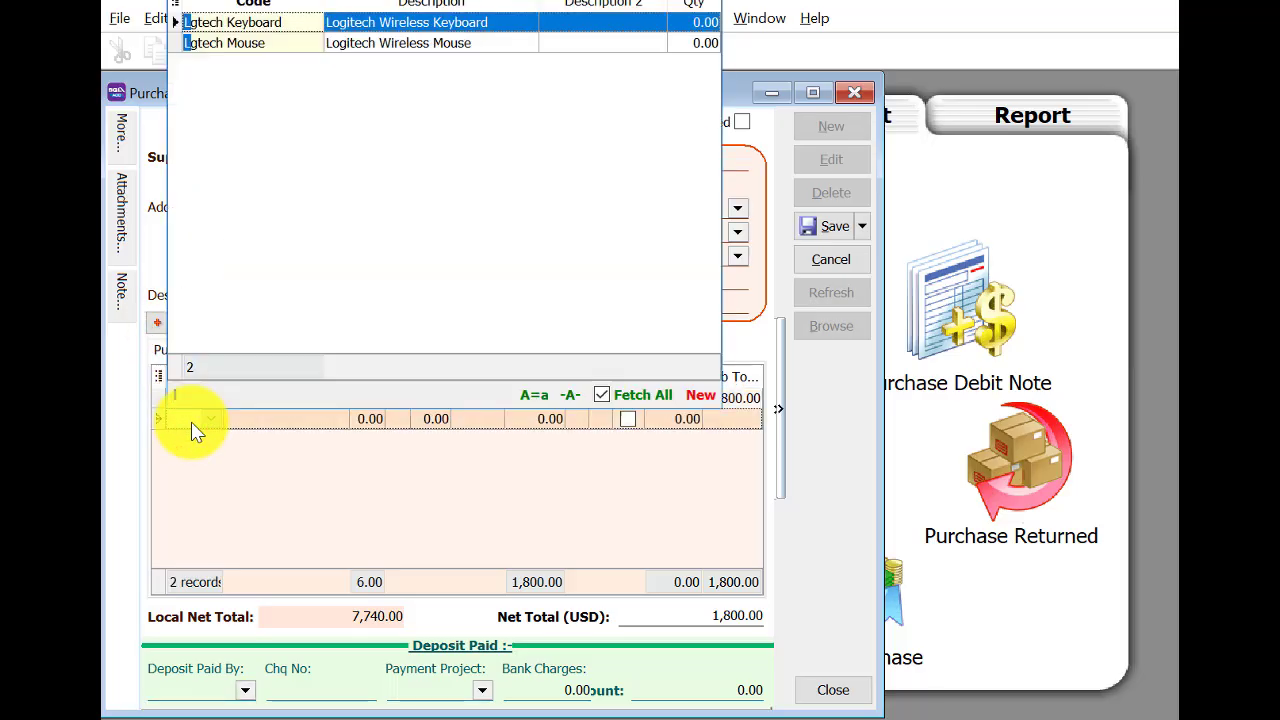
pyautogui.click(278, 45)
pyautogui.click(362, 420)
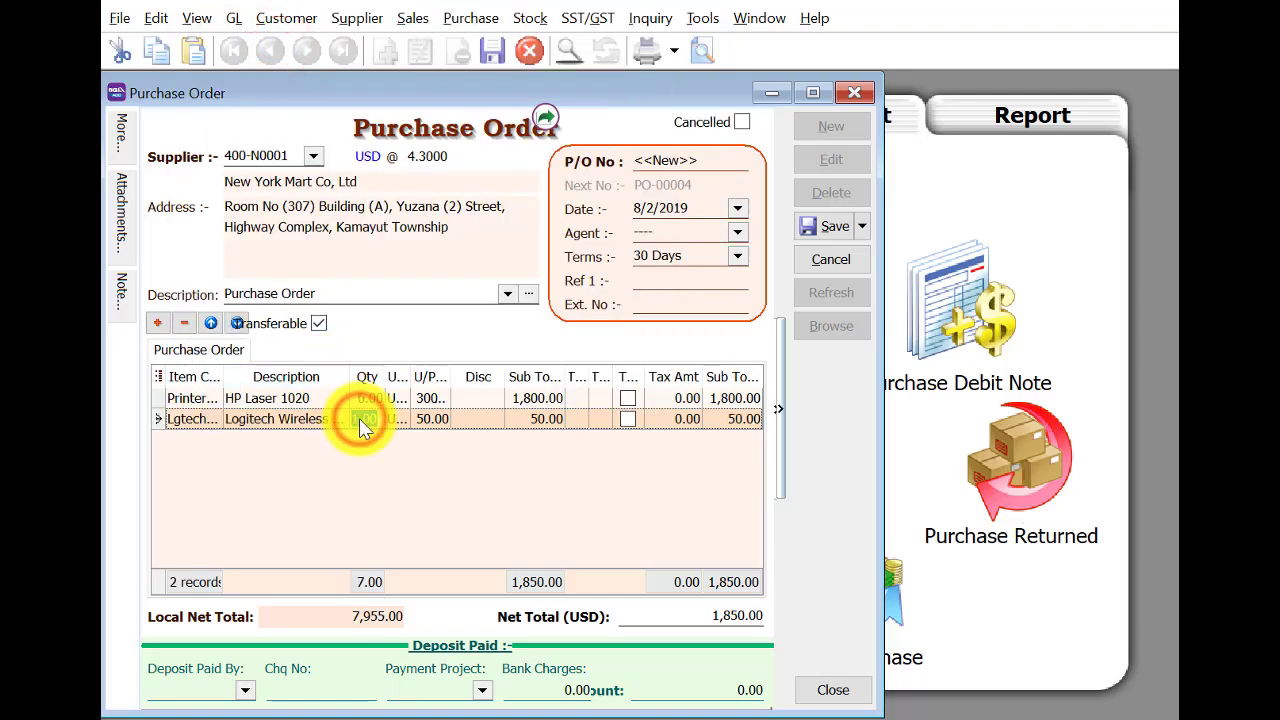
pyautogui.write('9')
pyautogui.press('Return')
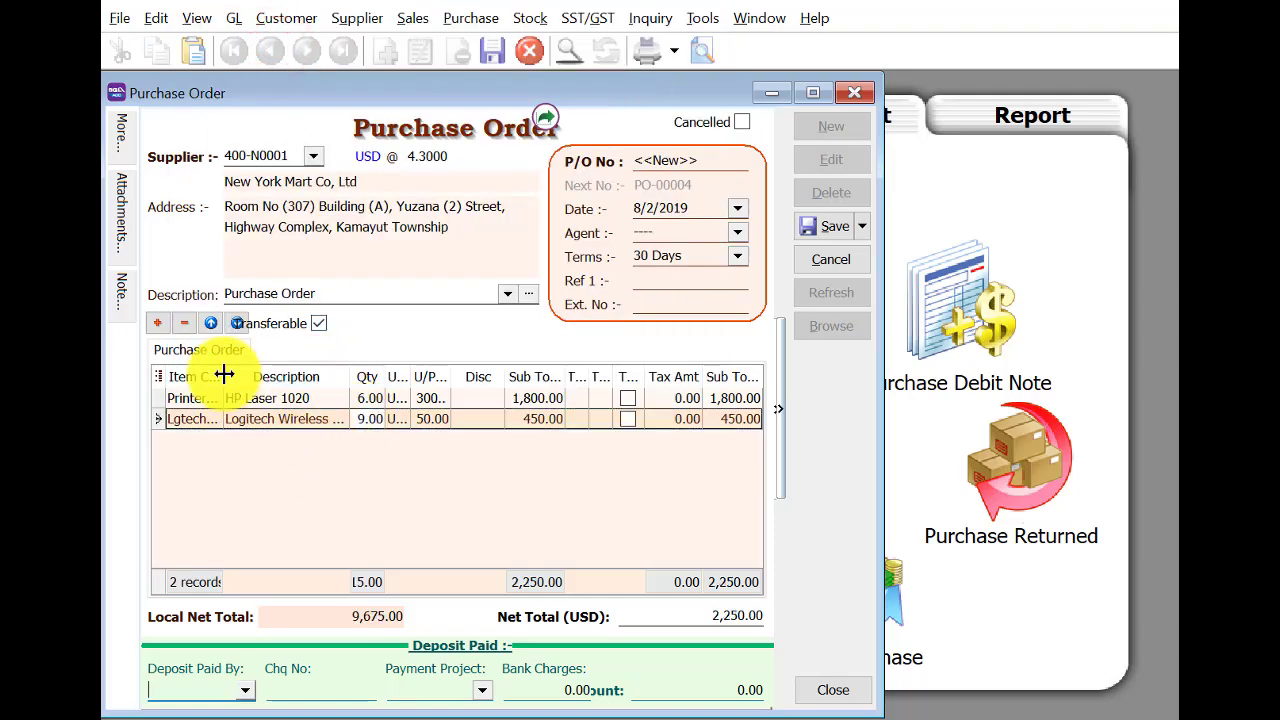
# Add an Onsite Charges line and begin changing the printer's unit price.
pyautogui.click(156, 322)
pyautogui.click(156, 322)
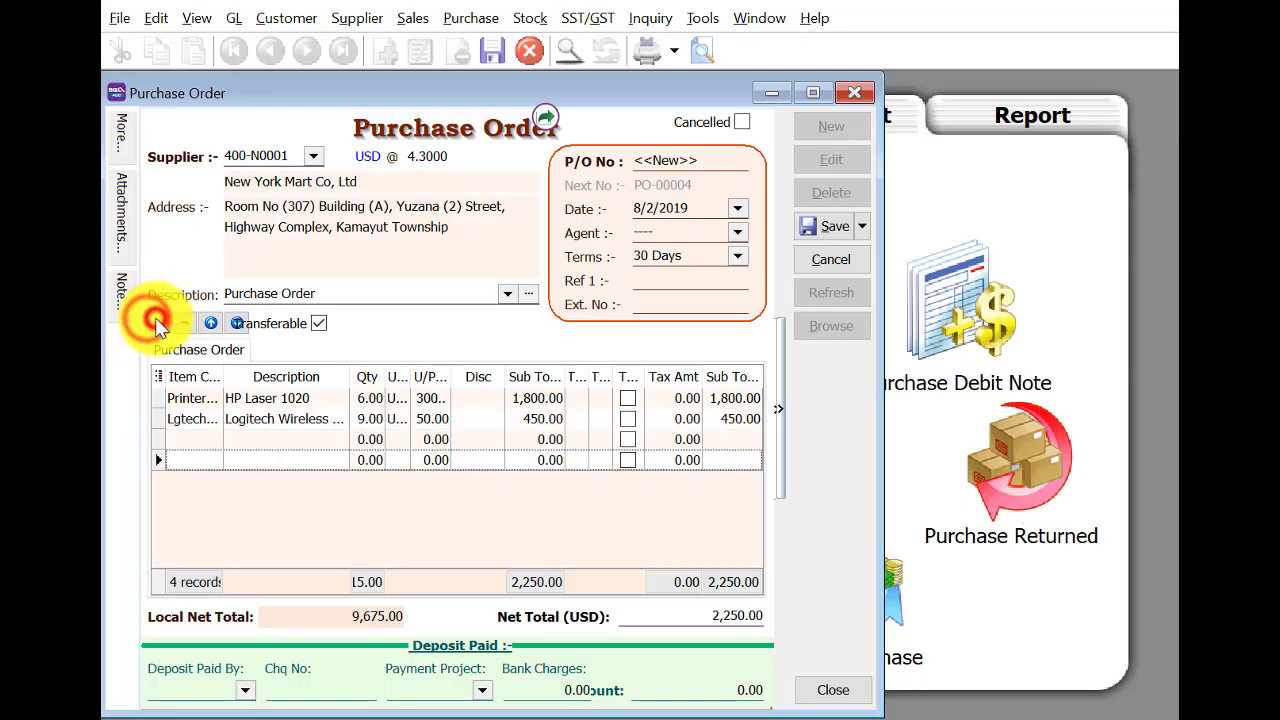
pyautogui.click(196, 440)
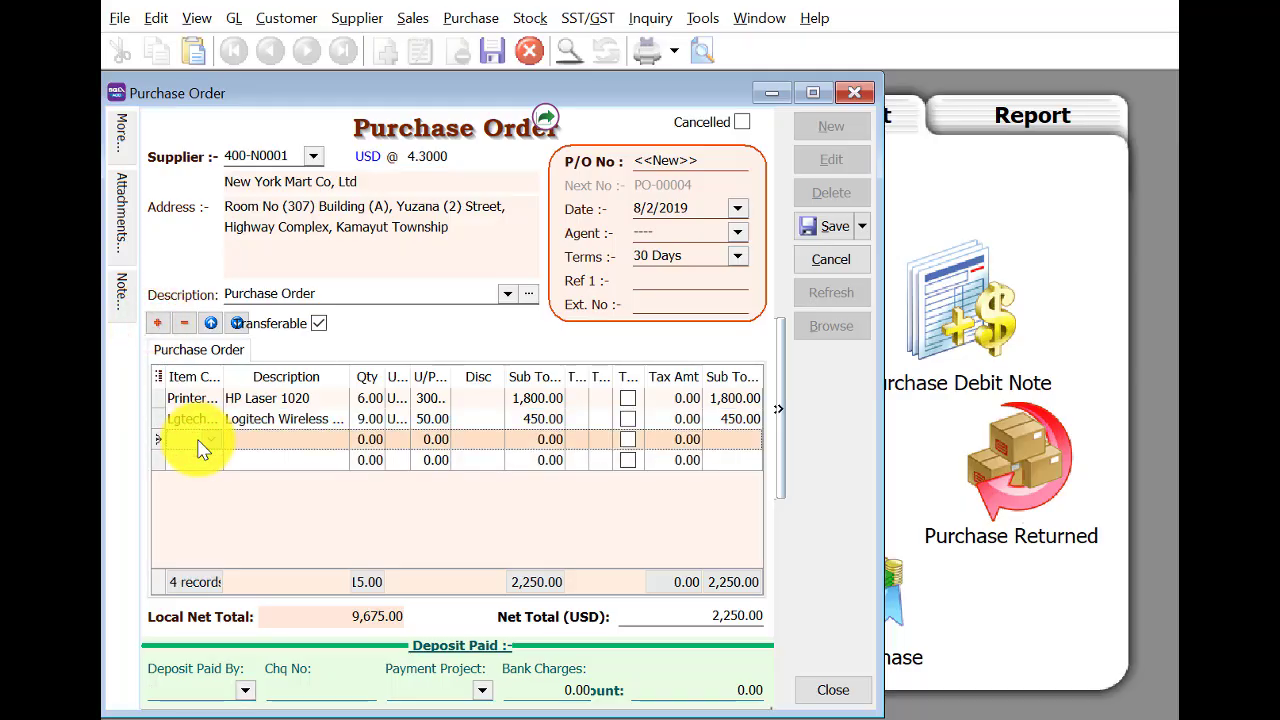
pyautogui.write('o')
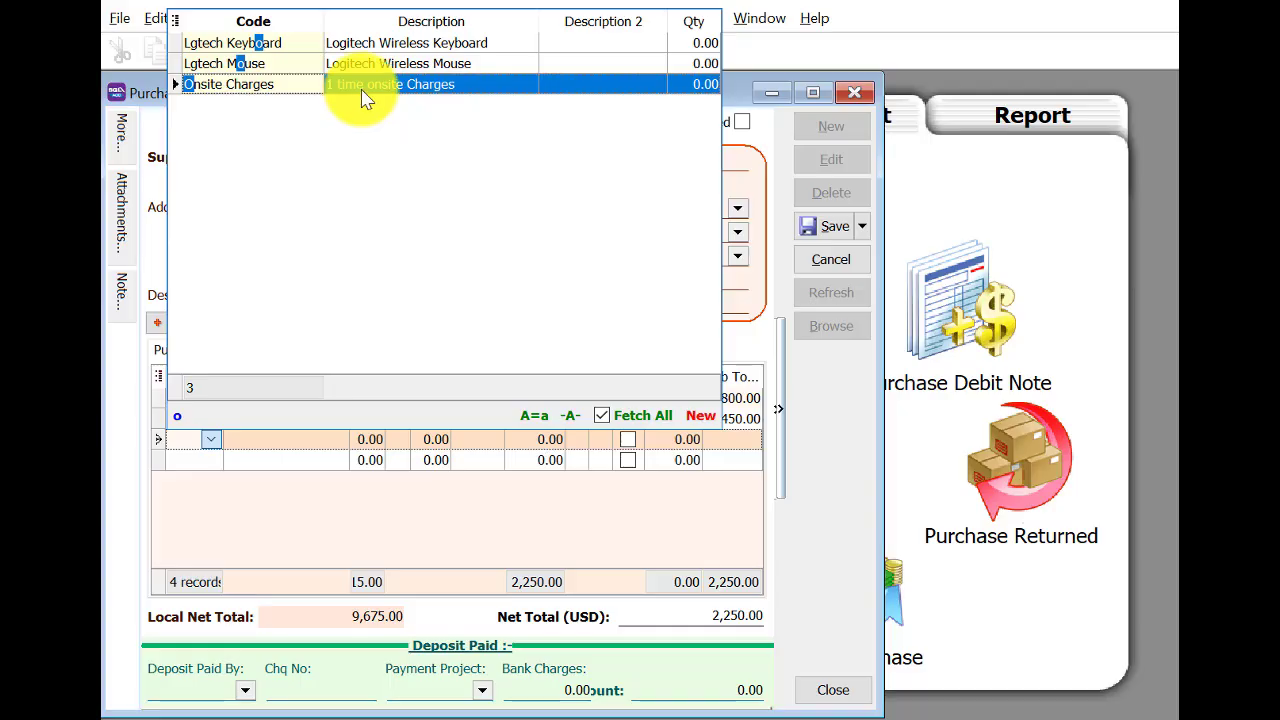
pyautogui.click(362, 88)
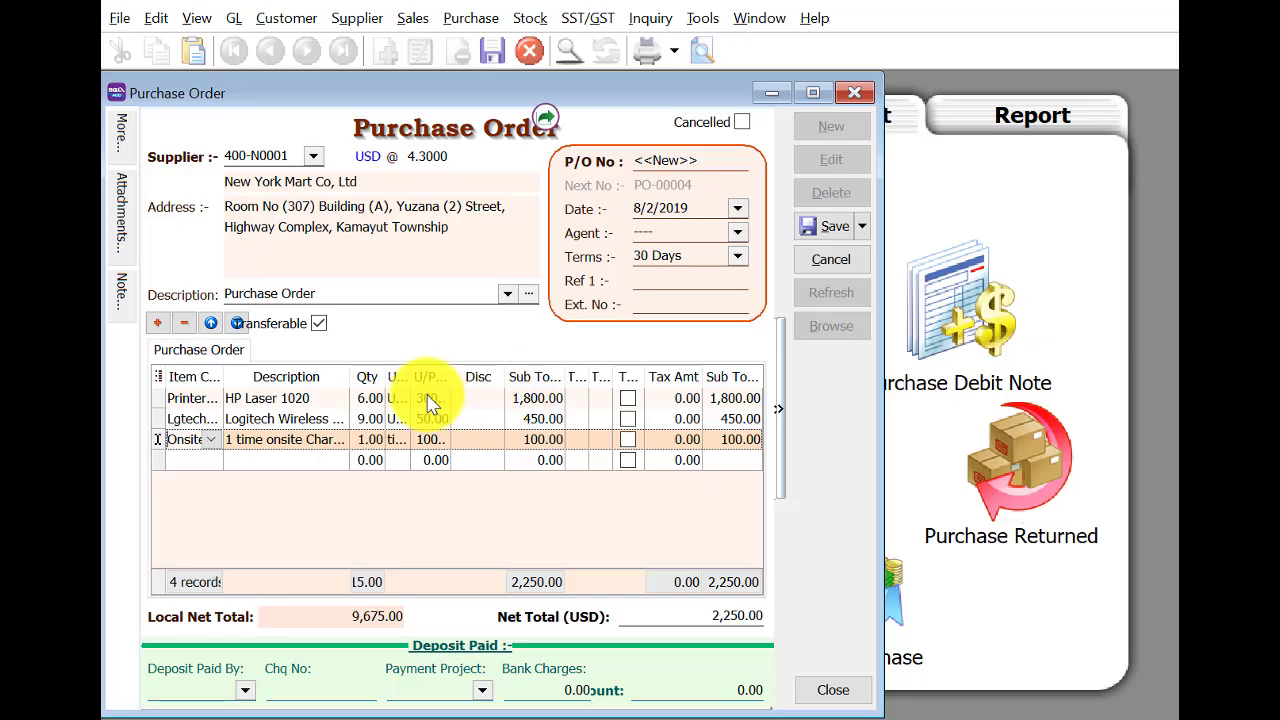
pyautogui.click(422, 398)
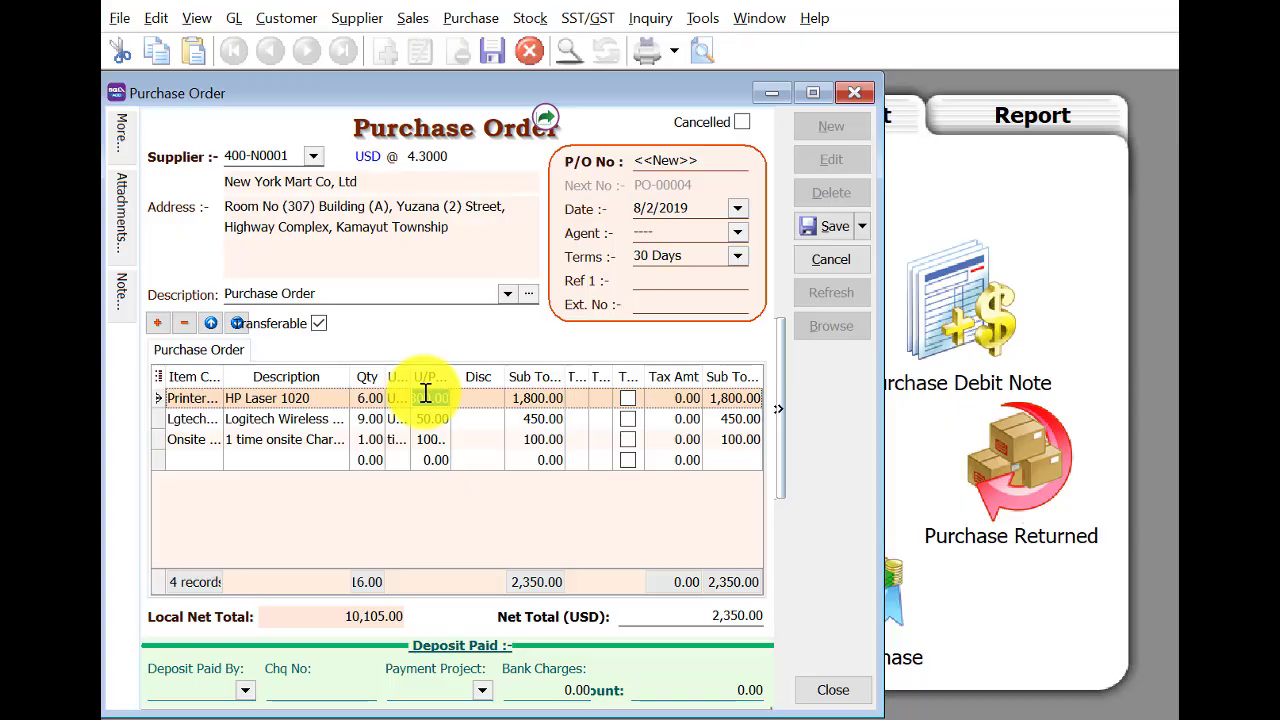
# Reprice the lines: printer 70.00, mouse 12.00, onsite charges 25.00.
pyautogui.press('Down')
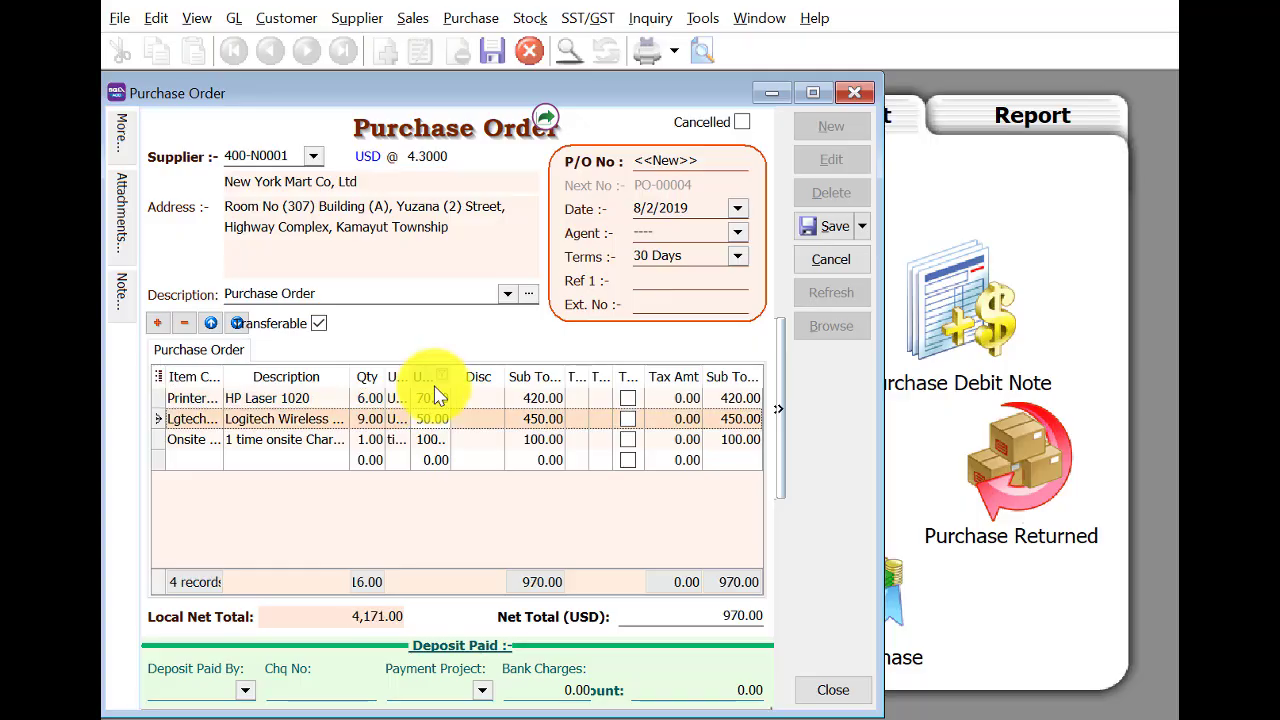
pyautogui.click(435, 420)
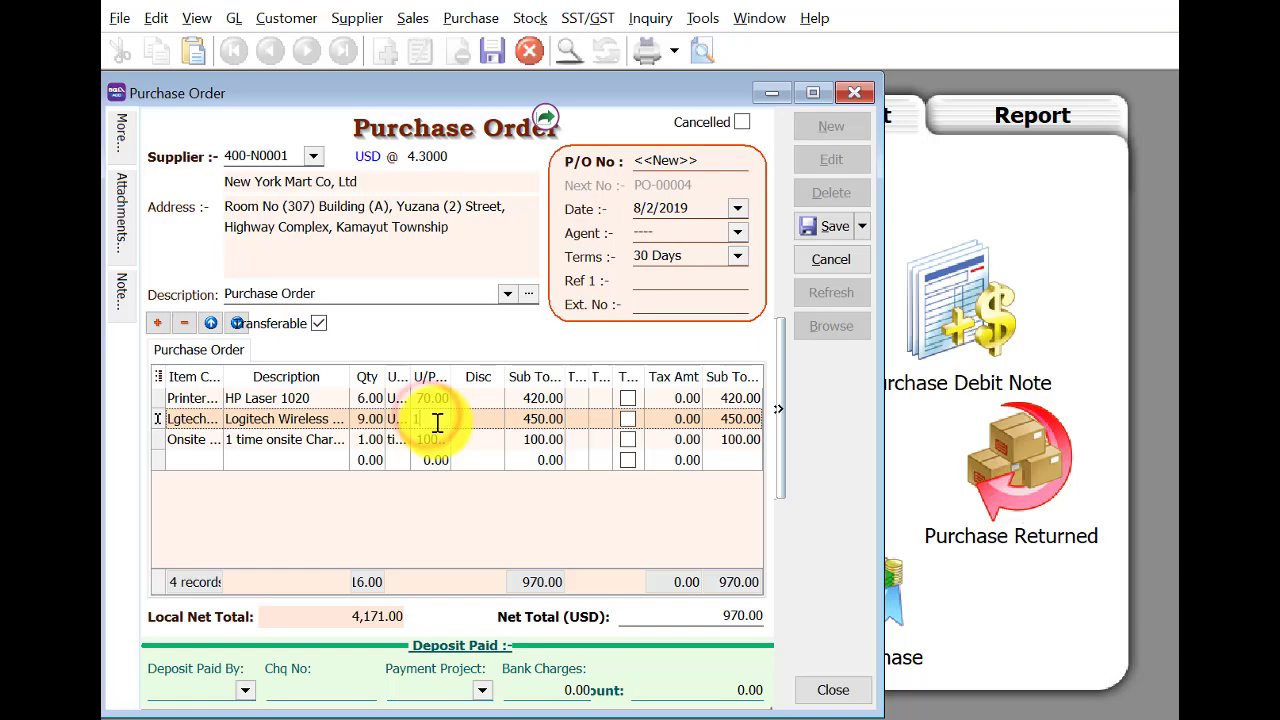
pyautogui.write('12')
pyautogui.click(438, 439)
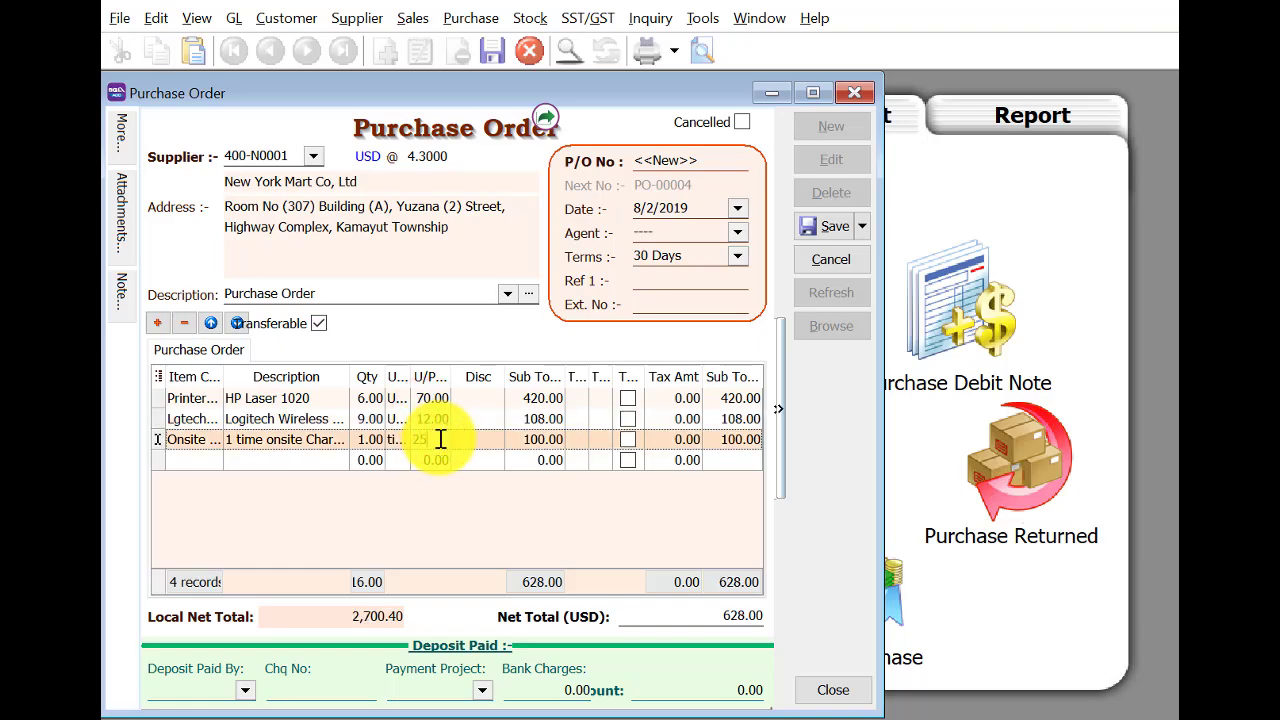
pyautogui.press('Return')
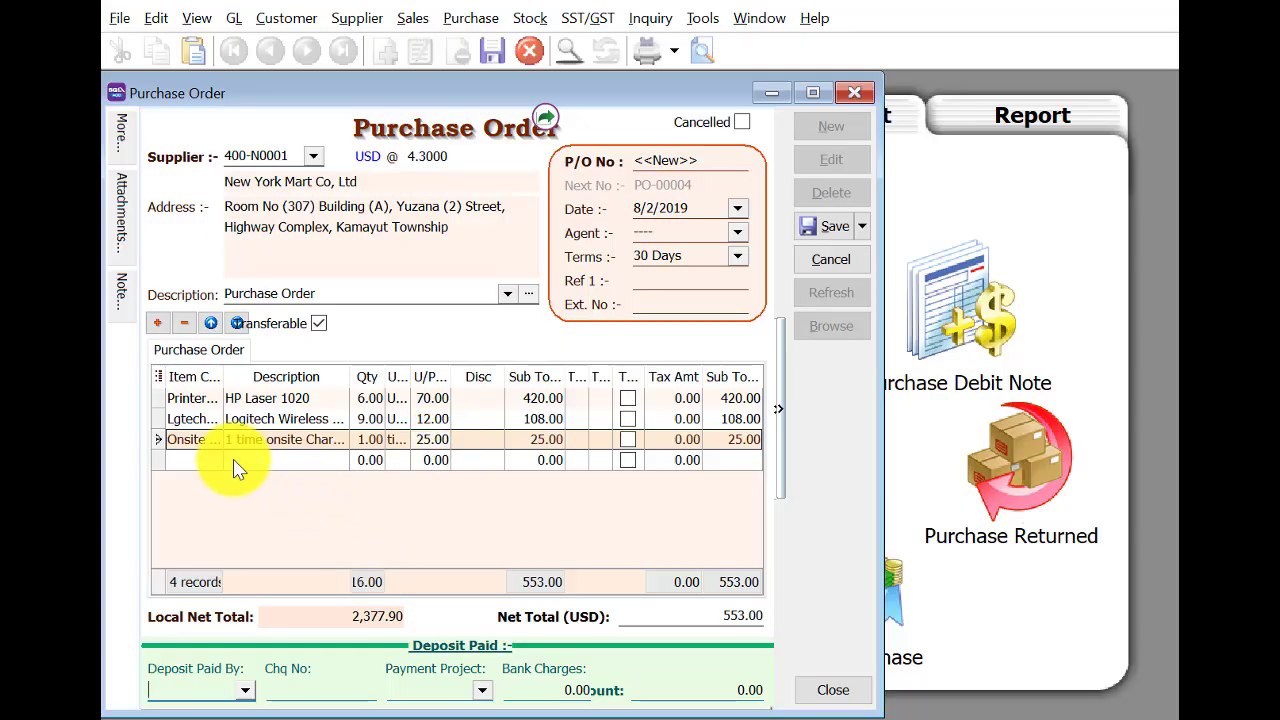
# Delete the empty fourth row and save the purchase order.
pyautogui.click(328, 462)
pyautogui.click(184, 322)
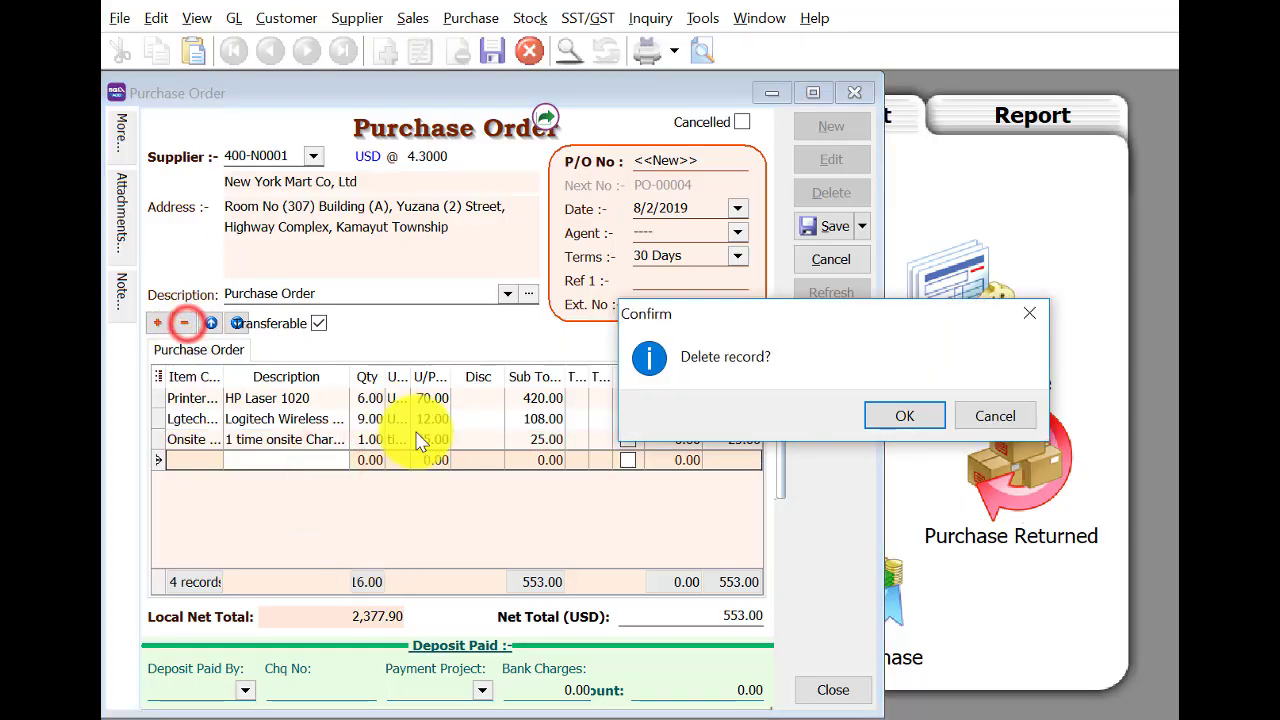
pyautogui.click(926, 410)
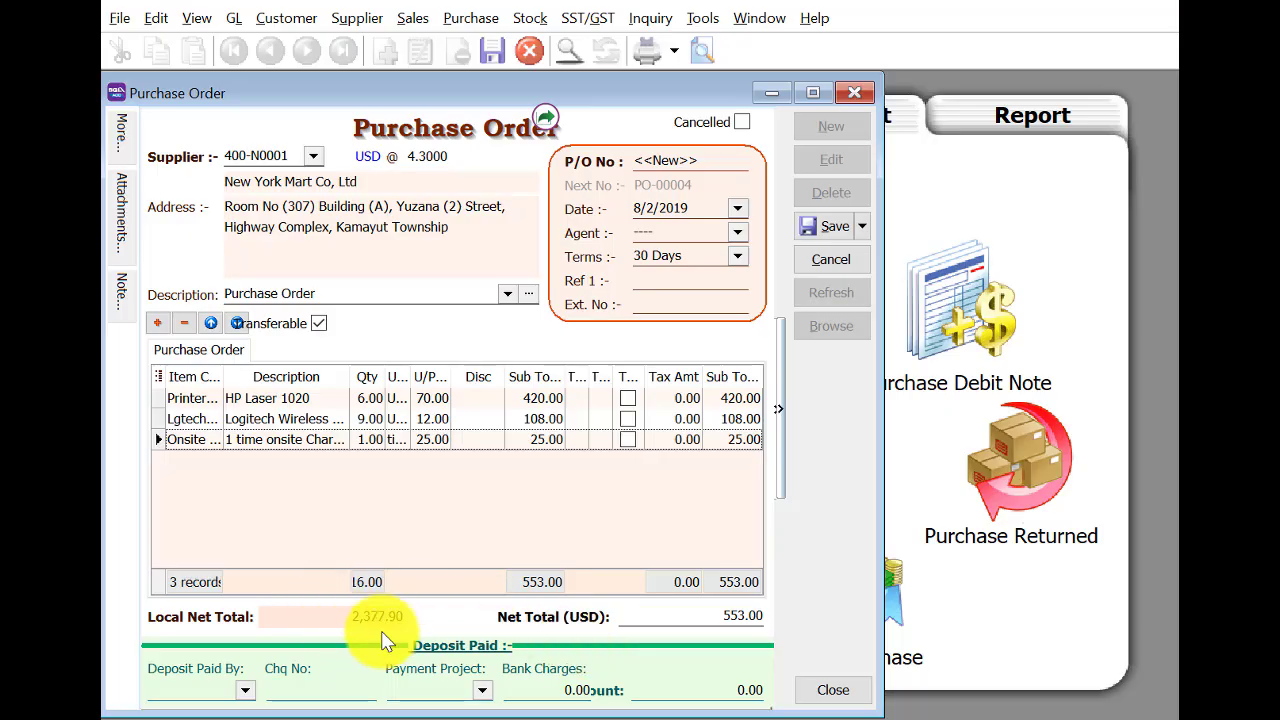
pyautogui.click(828, 222)
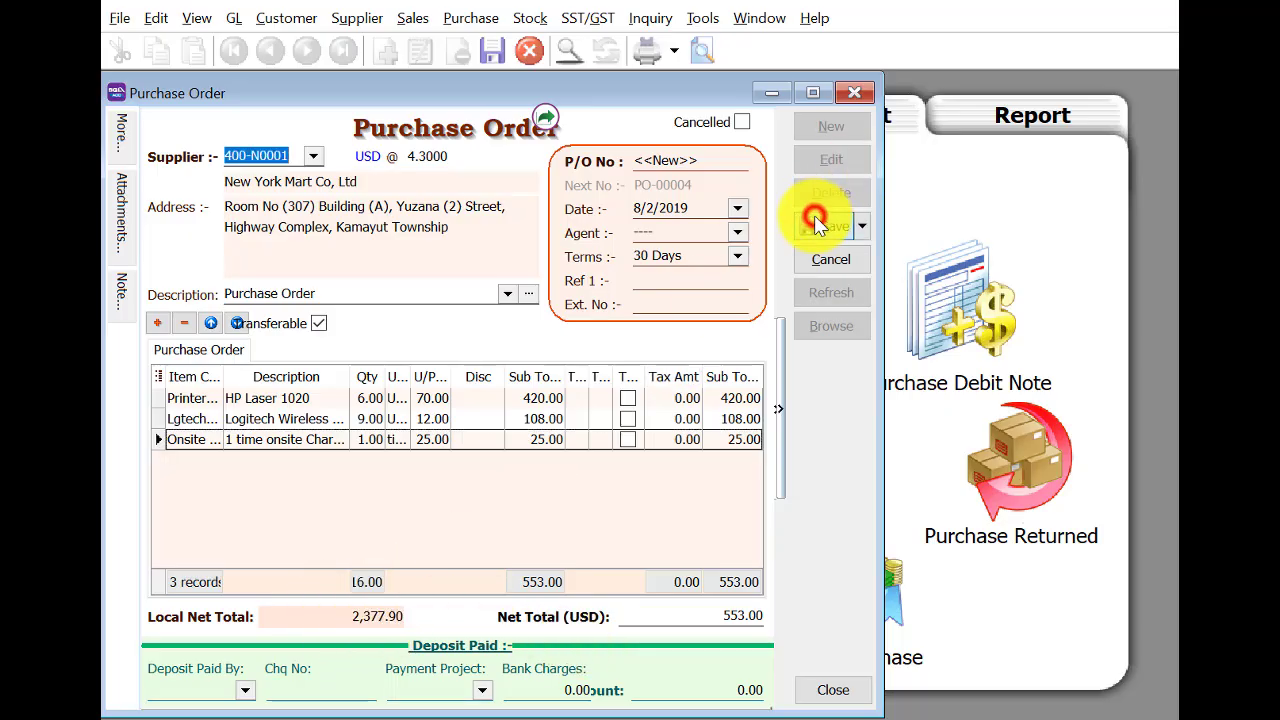
# Transfer Lian Huat Trading's purchase order into a new goods received note.
pyautogui.click(862, 97)
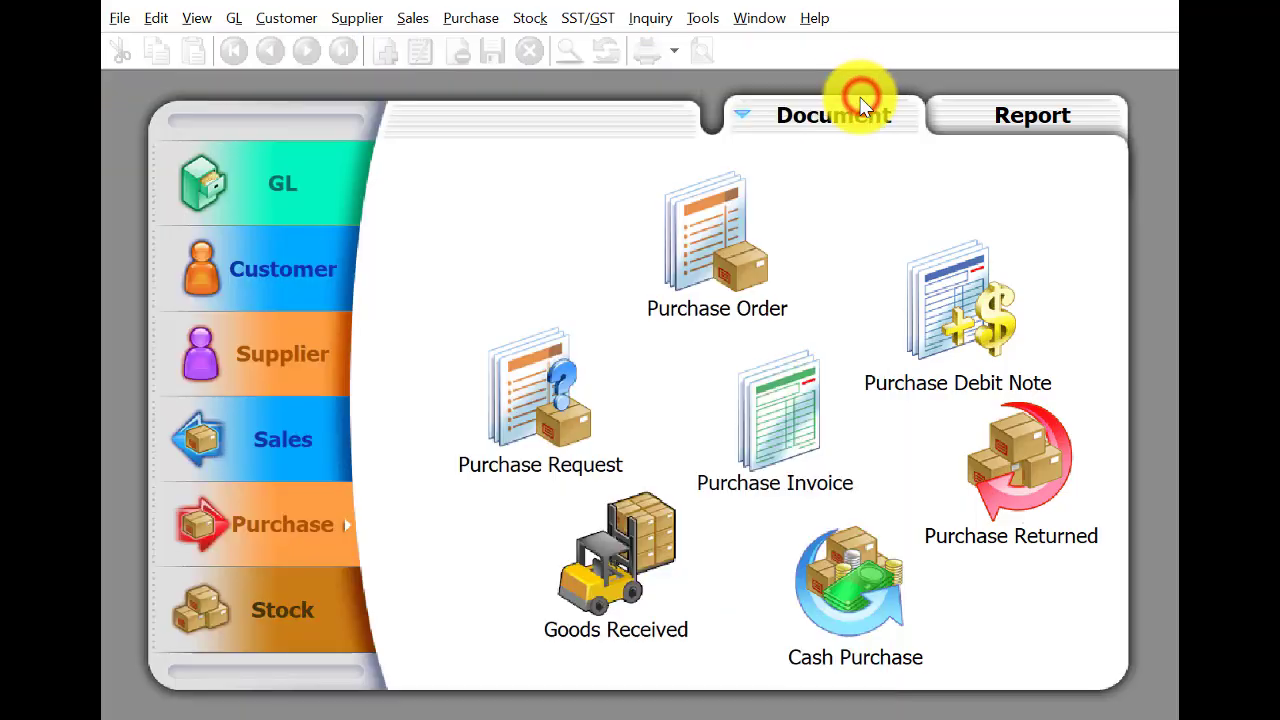
pyautogui.click(614, 540)
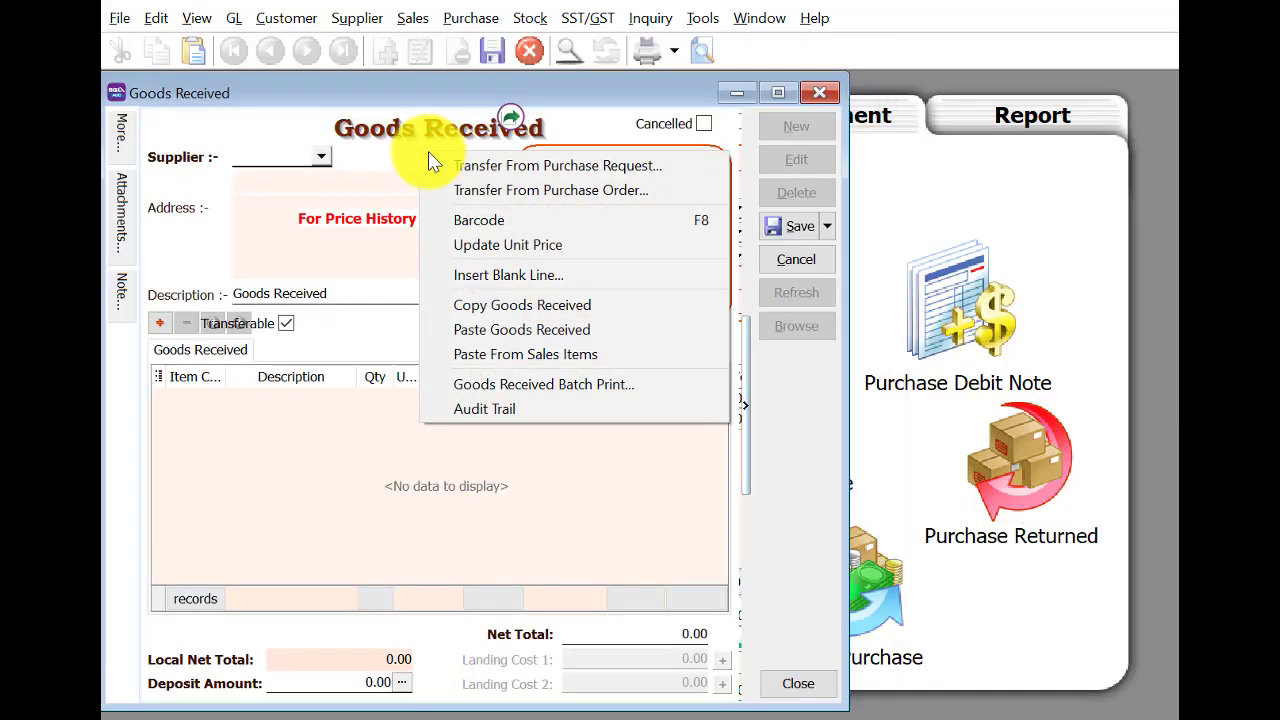
pyautogui.click(480, 190)
pyautogui.click(580, 260)
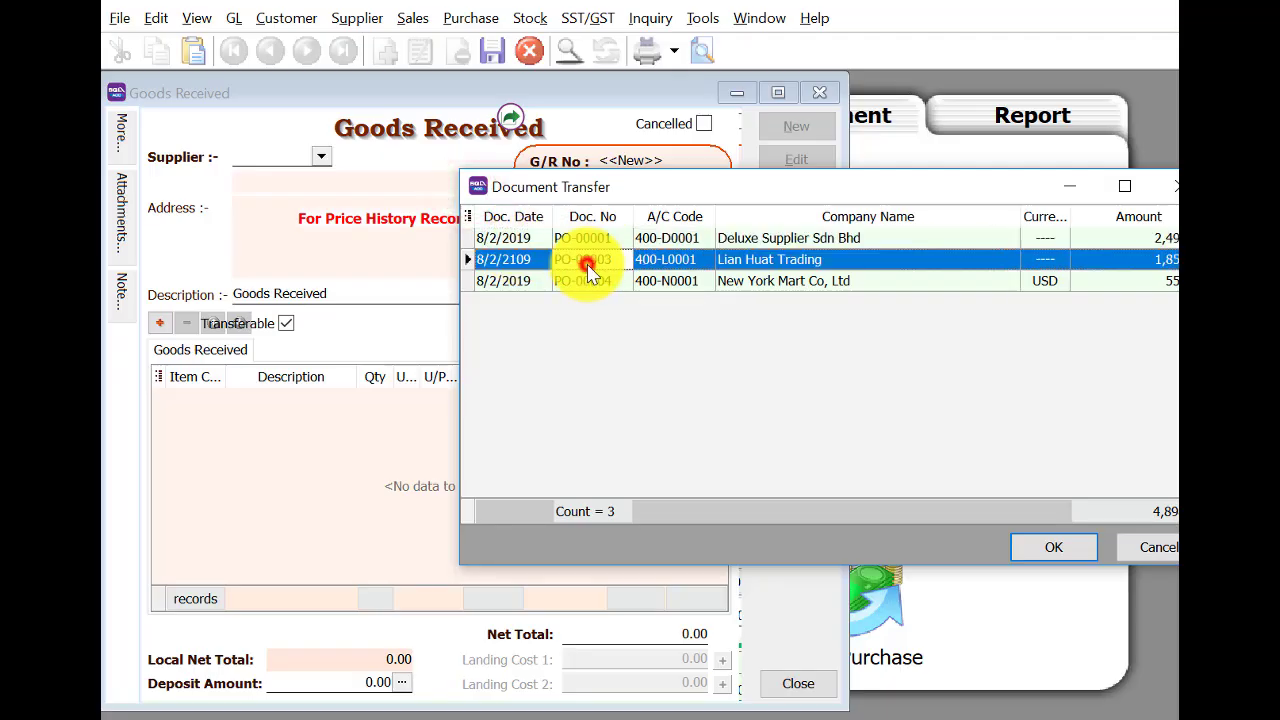
pyautogui.click(1065, 552)
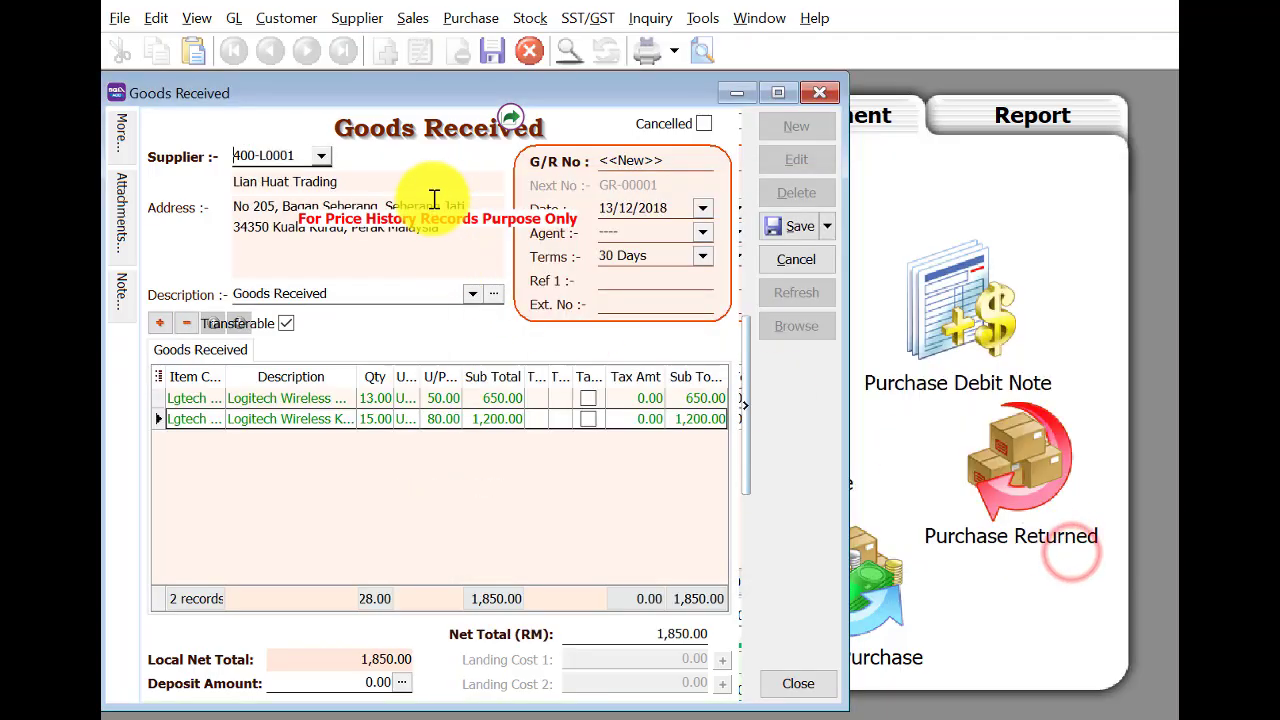
# Date the note 10/2/2019, set the second line to 13 units, and save it.
pyautogui.click(603, 210)
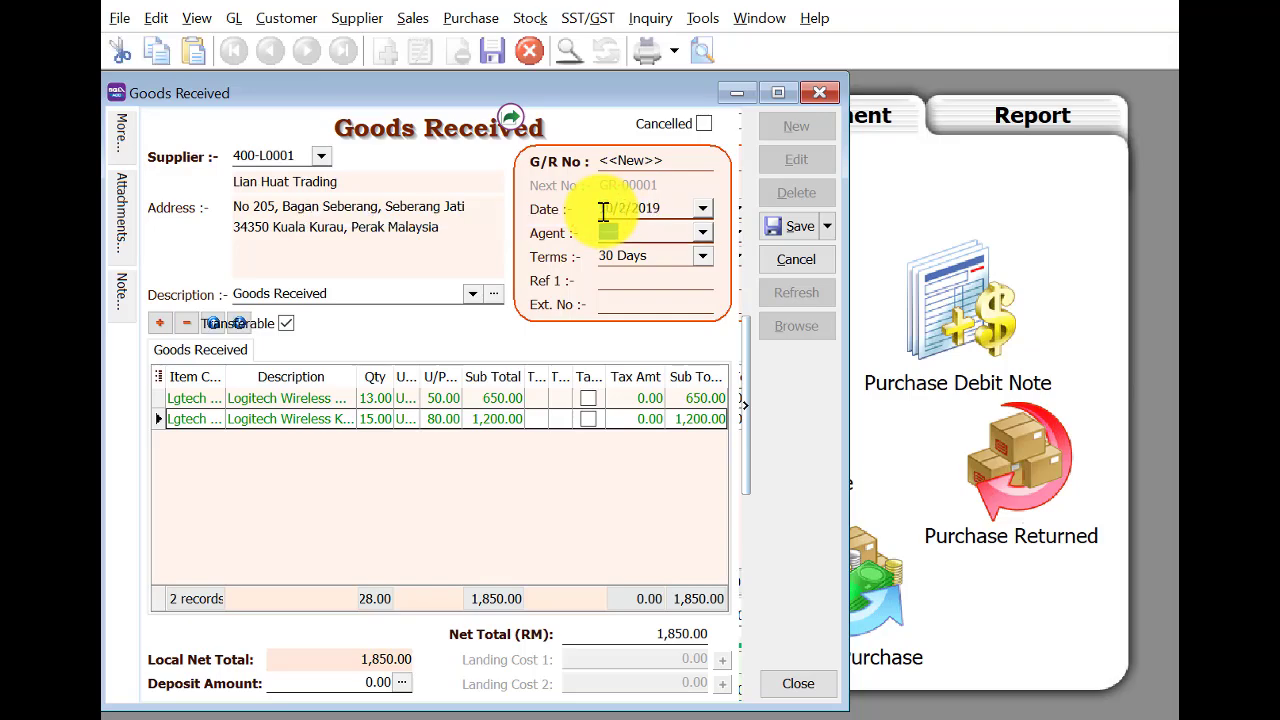
pyautogui.press('Tab')
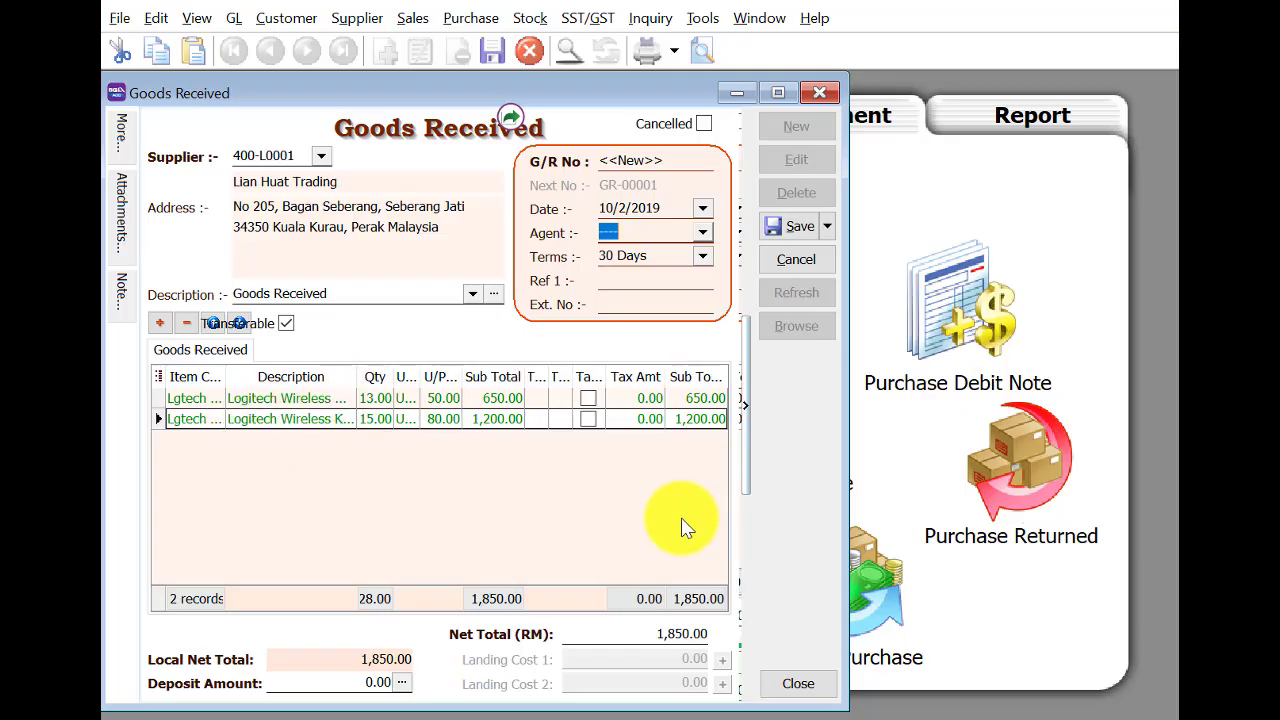
pyautogui.click(371, 418)
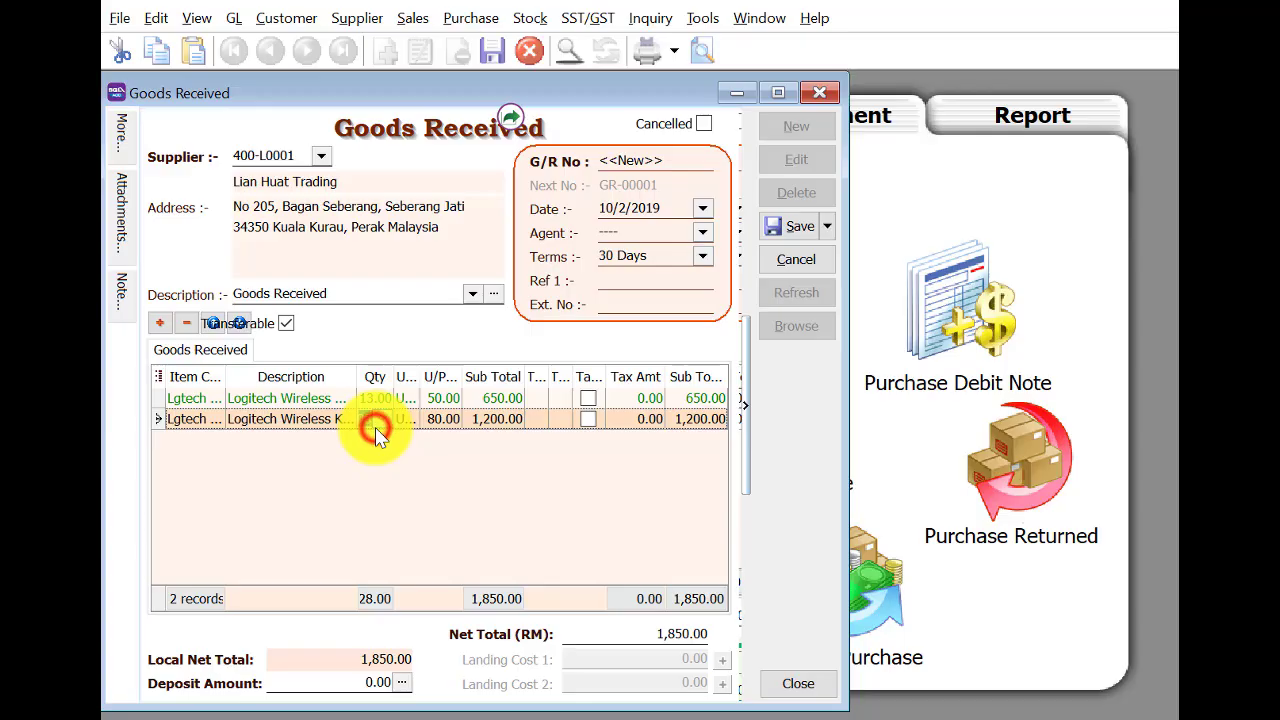
pyautogui.write('13')
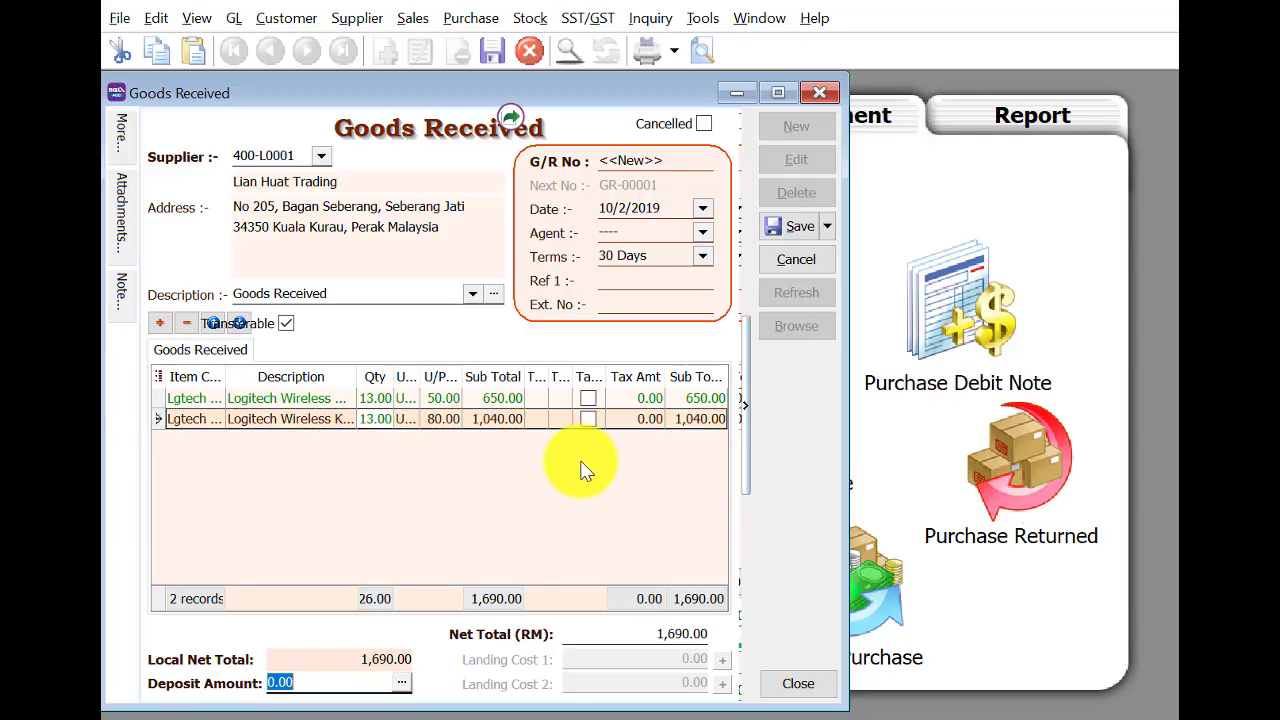
pyautogui.click(795, 225)
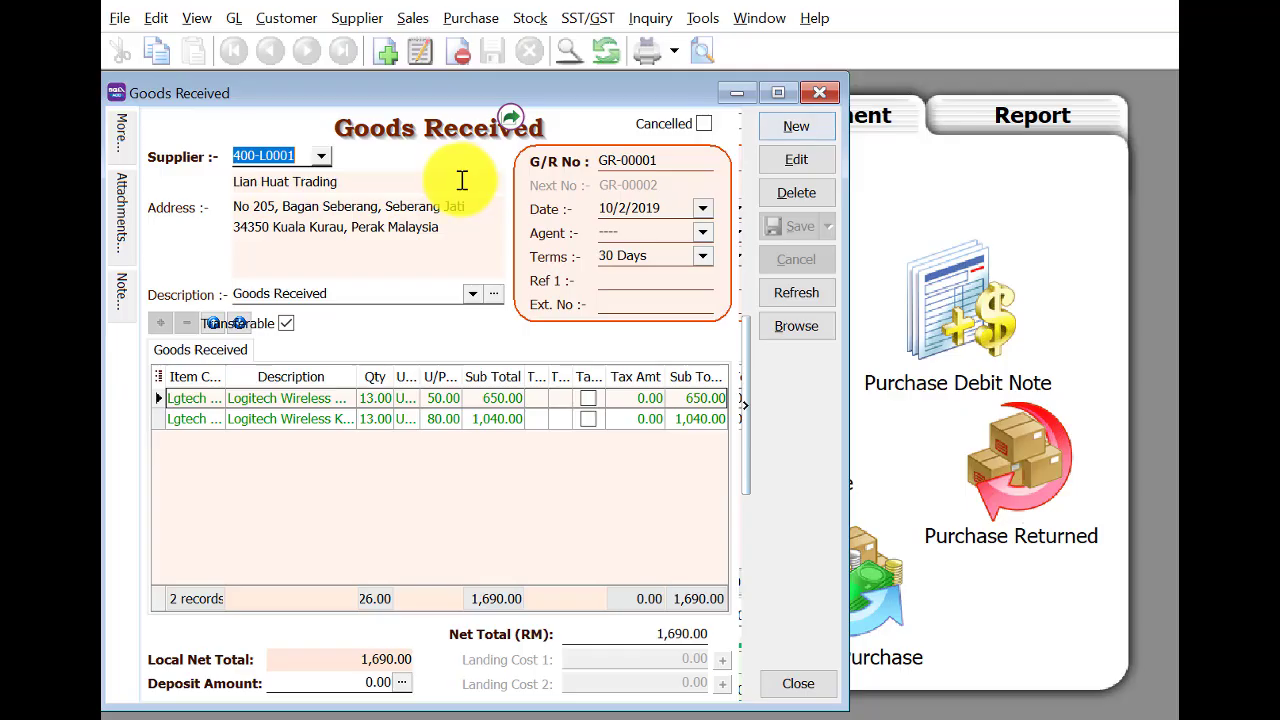
pyautogui.click(799, 126)
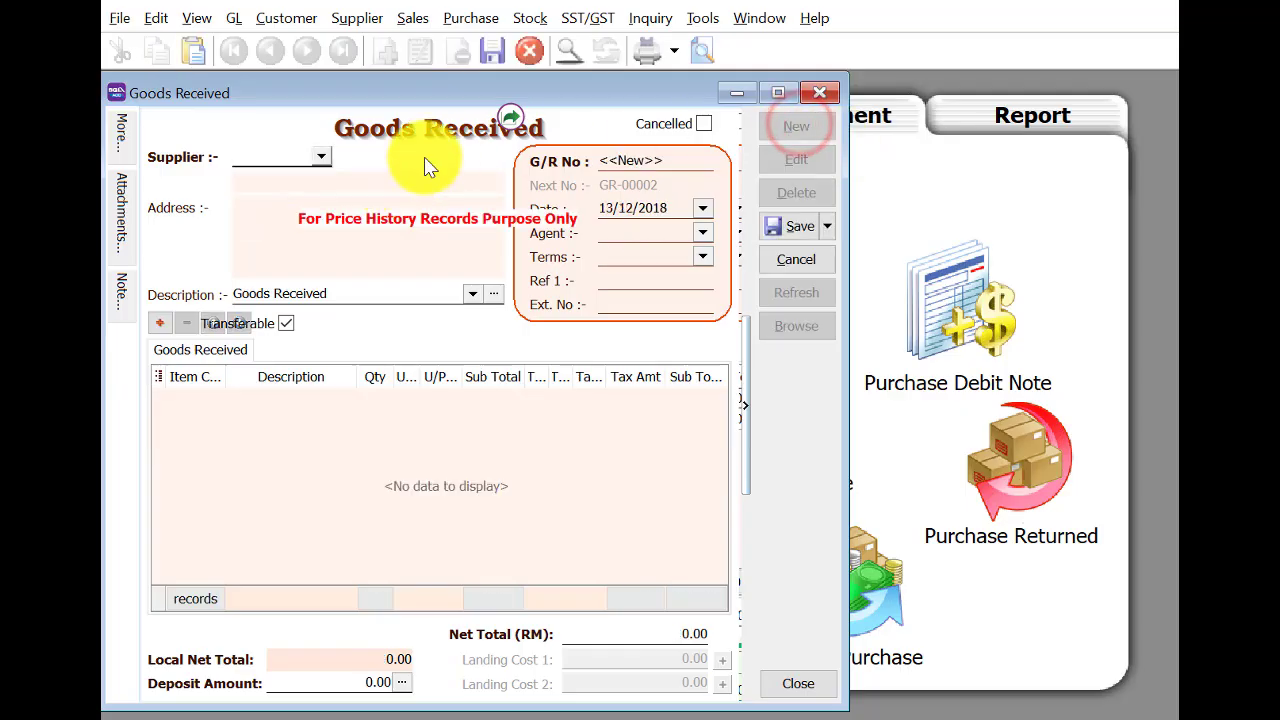
# Transfer New York Mart's PO-00004 into the goods received note and date it 12/2/2019.
pyautogui.click(511, 118)
pyautogui.click(470, 193)
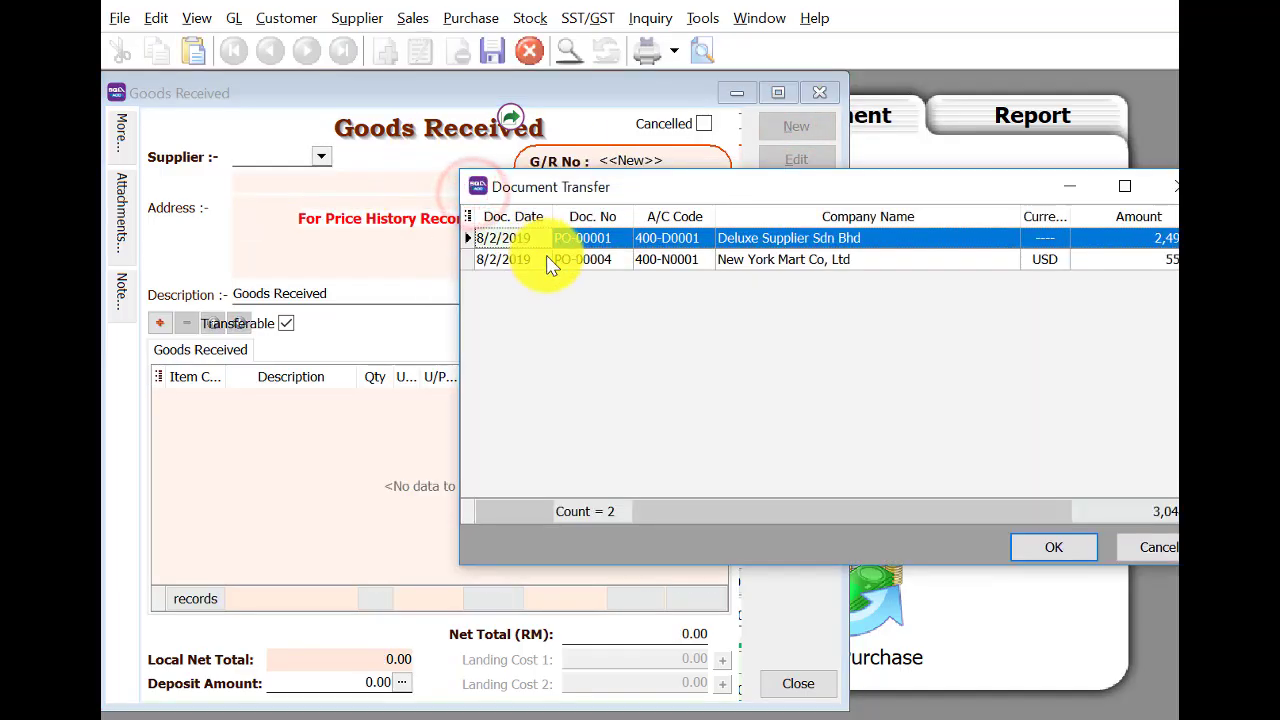
pyautogui.click(545, 259)
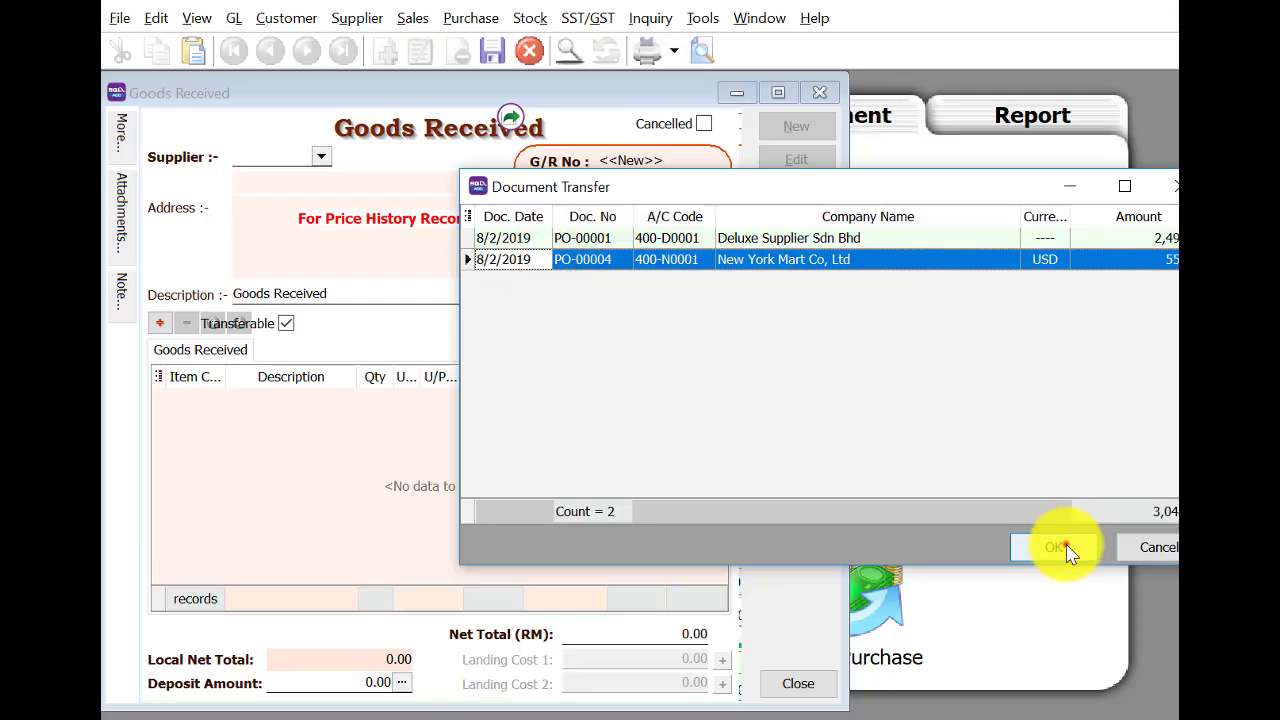
pyautogui.click(1066, 551)
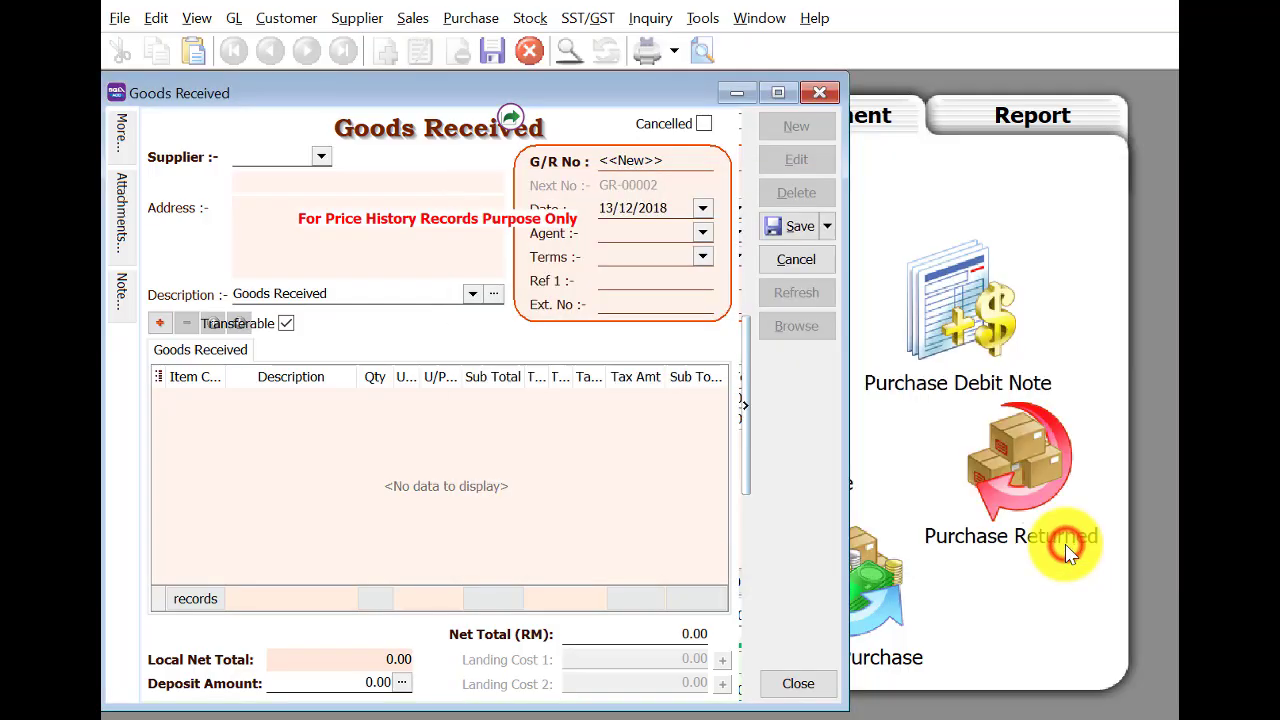
pyautogui.click(600, 210)
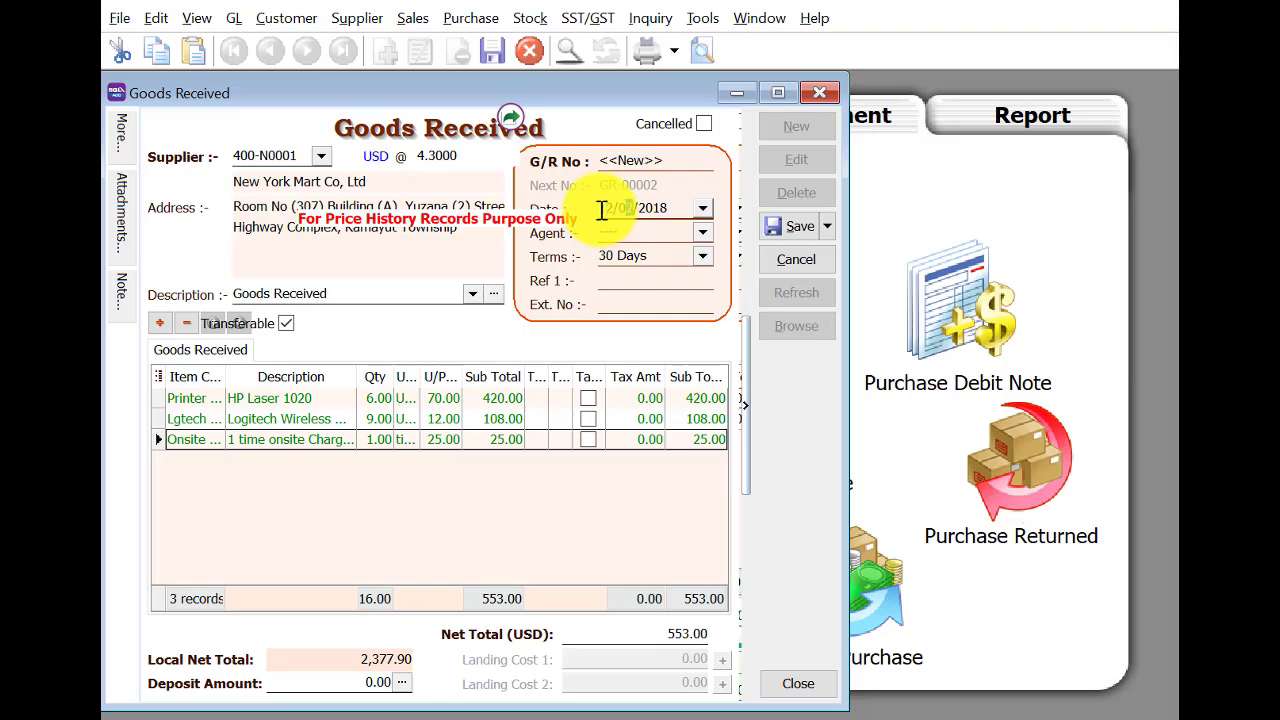
pyautogui.press('Tab')
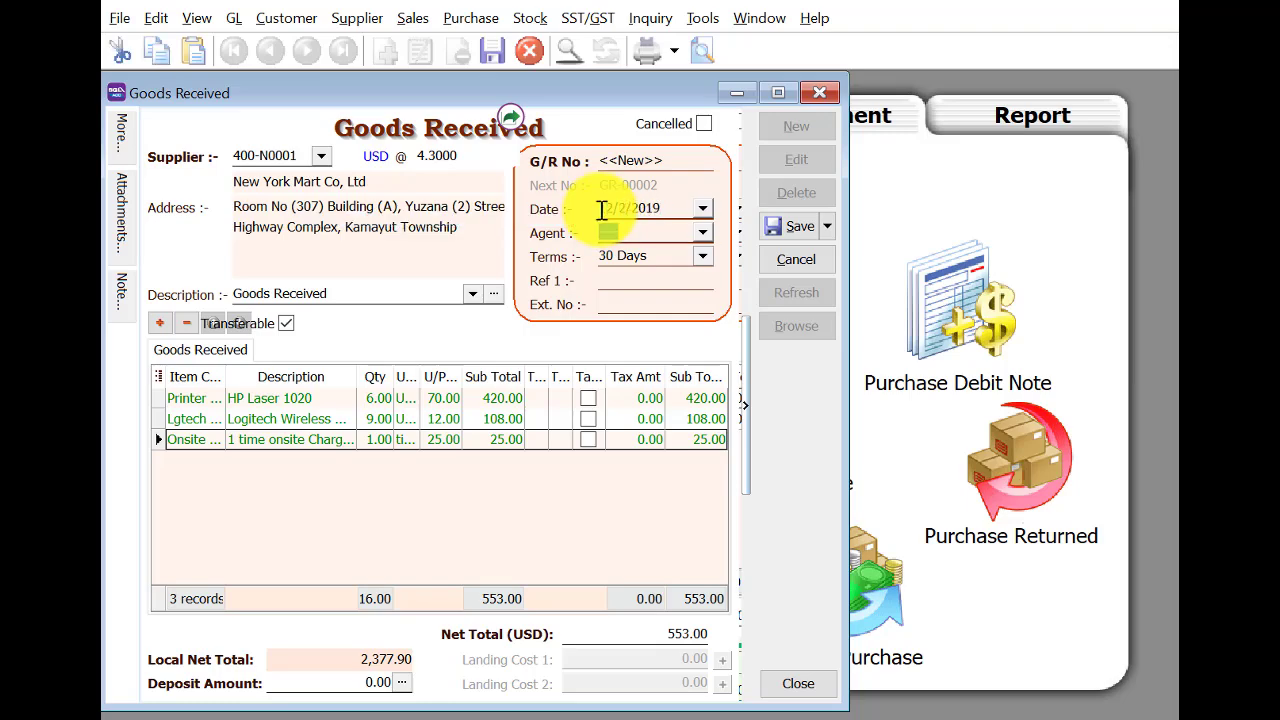
# Reduce the printer quantity to 1, save the note, and go to the Purchase Invoice list.
pyautogui.click(370, 398)
pyautogui.write('1')
pyautogui.click(385, 419)
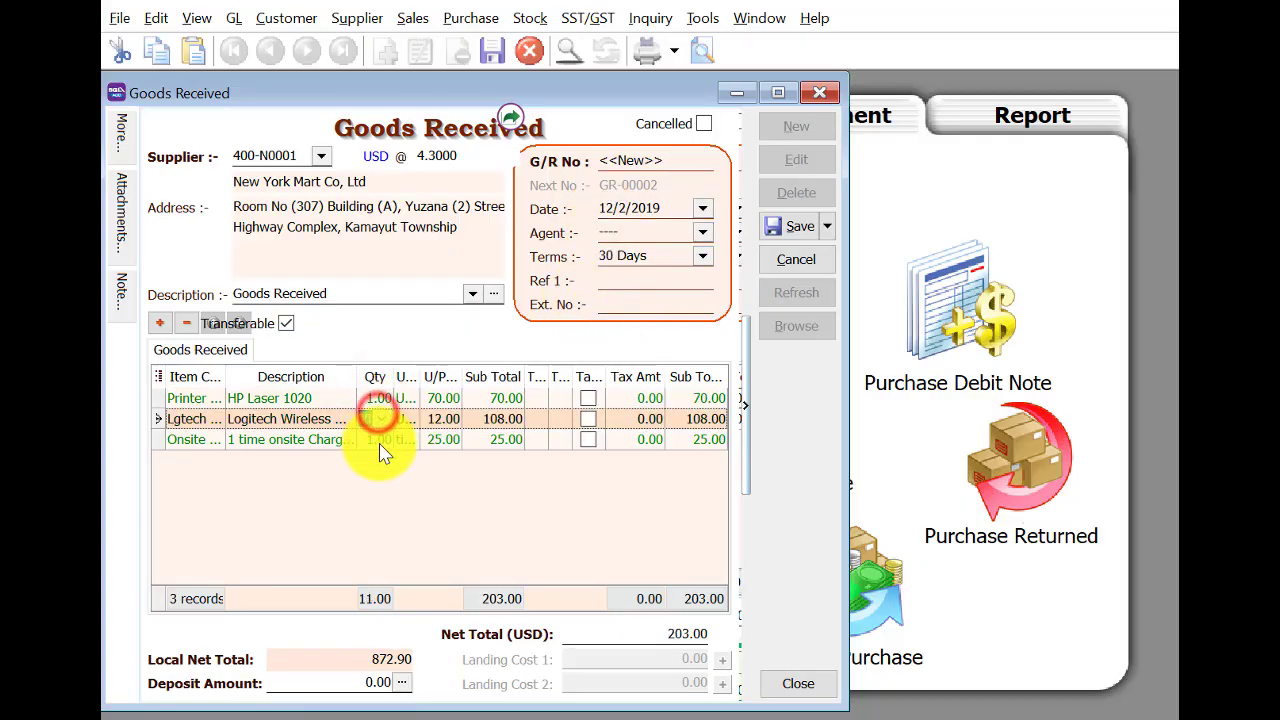
pyautogui.click(375, 440)
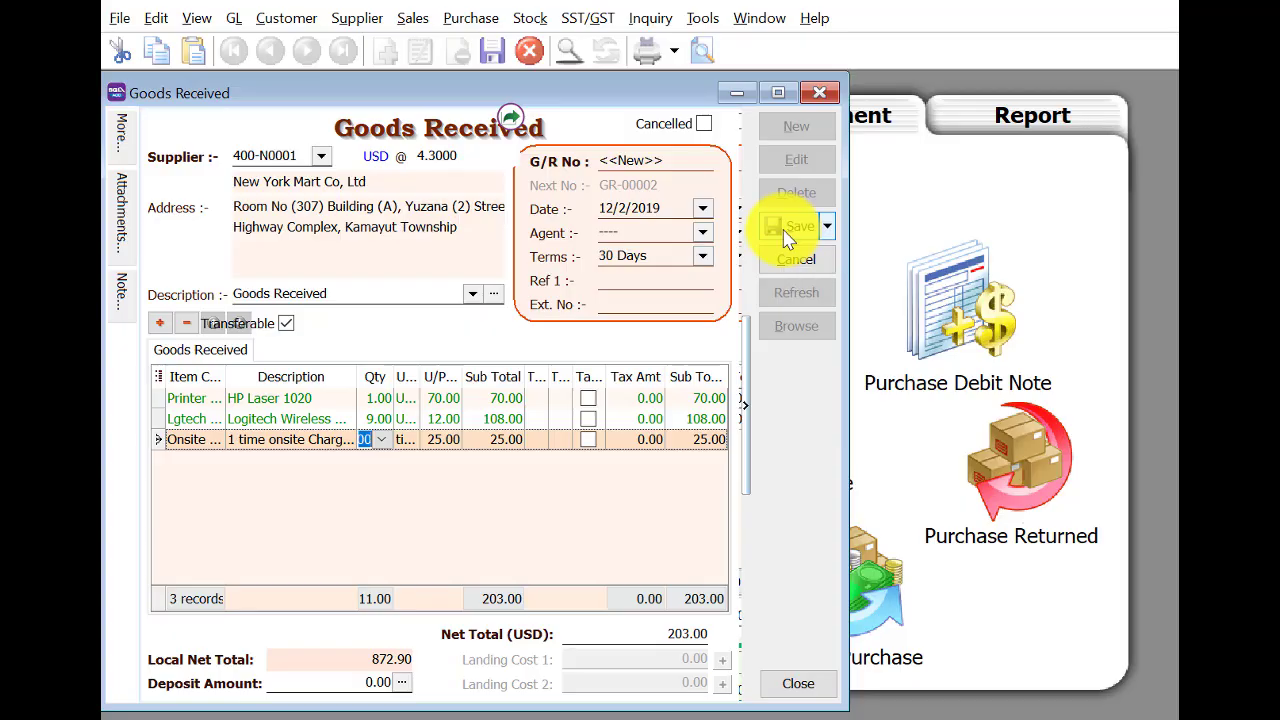
pyautogui.click(430, 157)
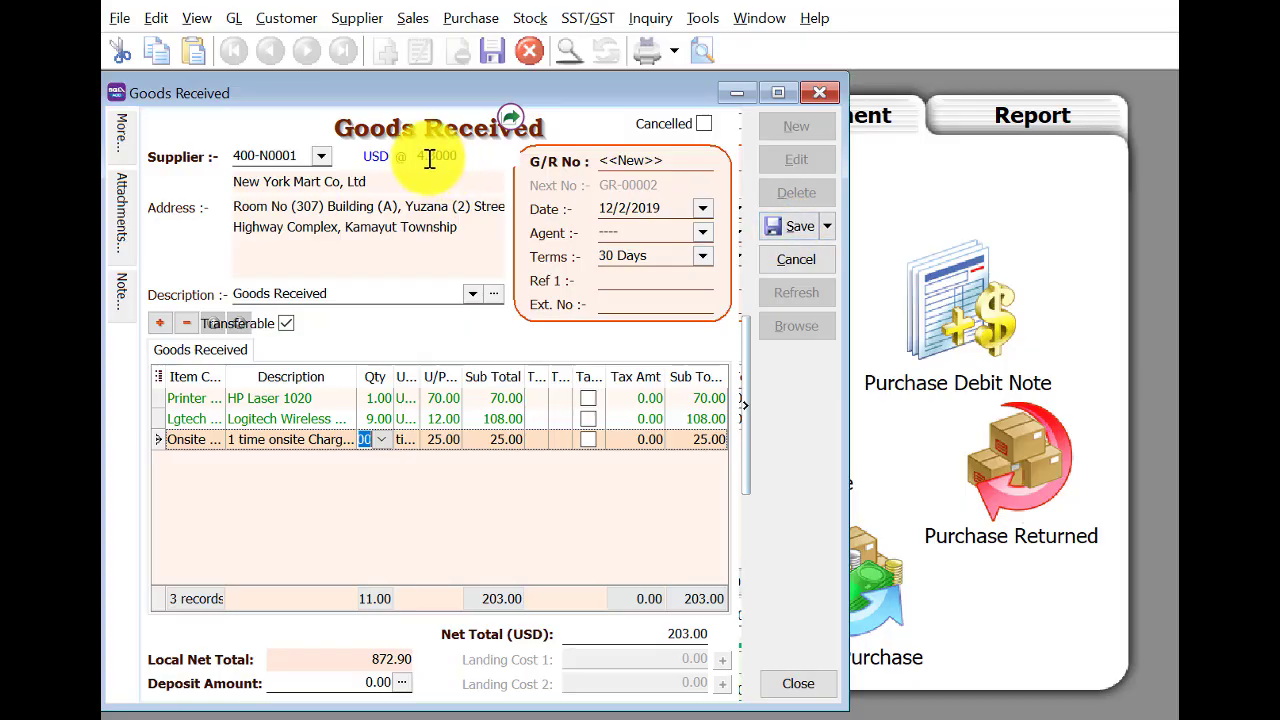
pyautogui.click(785, 235)
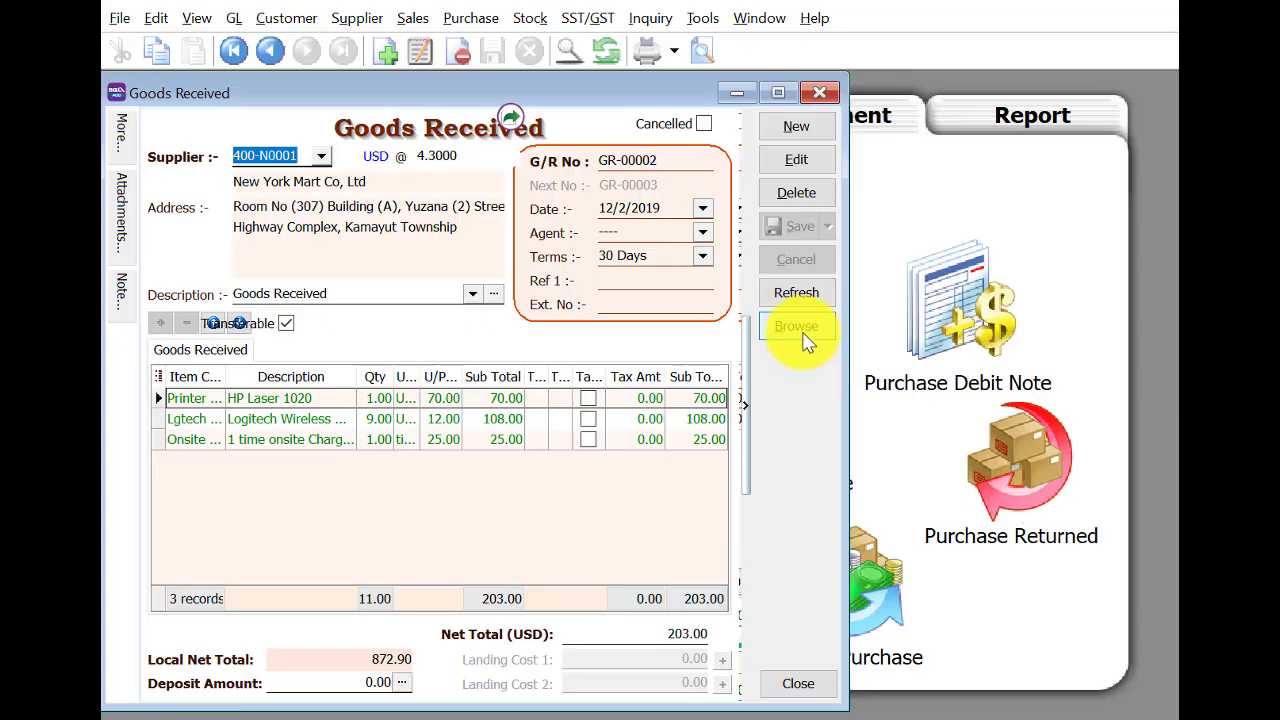
pyautogui.click(819, 92)
pyautogui.click(800, 408)
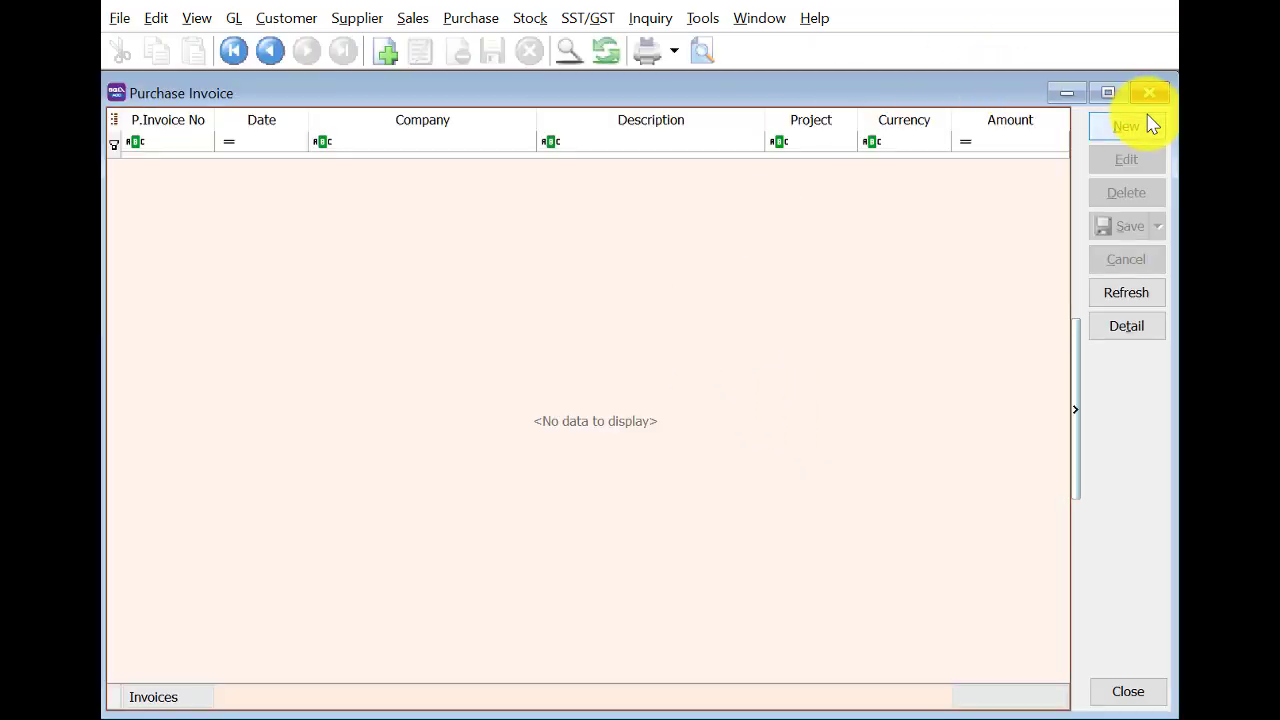
# Transfer Deluxe Supplier's goods received GR-00001 into a new purchase invoice.
pyautogui.click(1146, 118)
pyautogui.rightClick(510, 143)
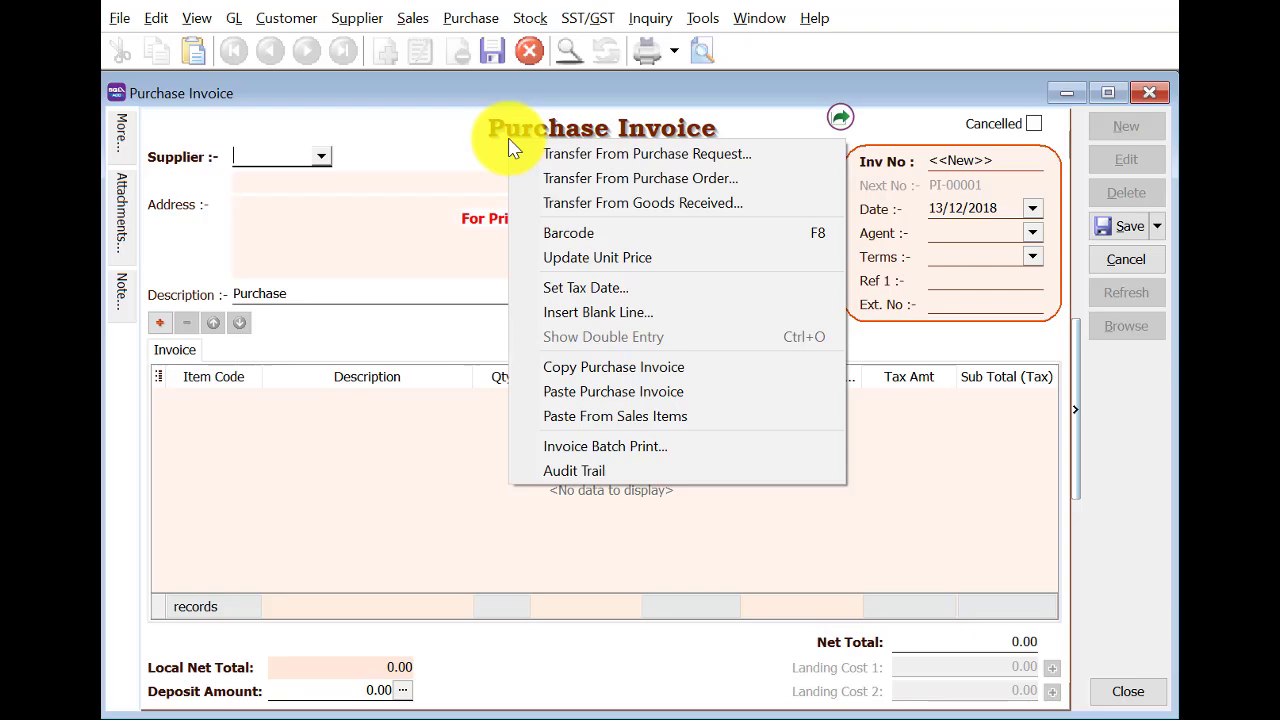
pyautogui.click(564, 203)
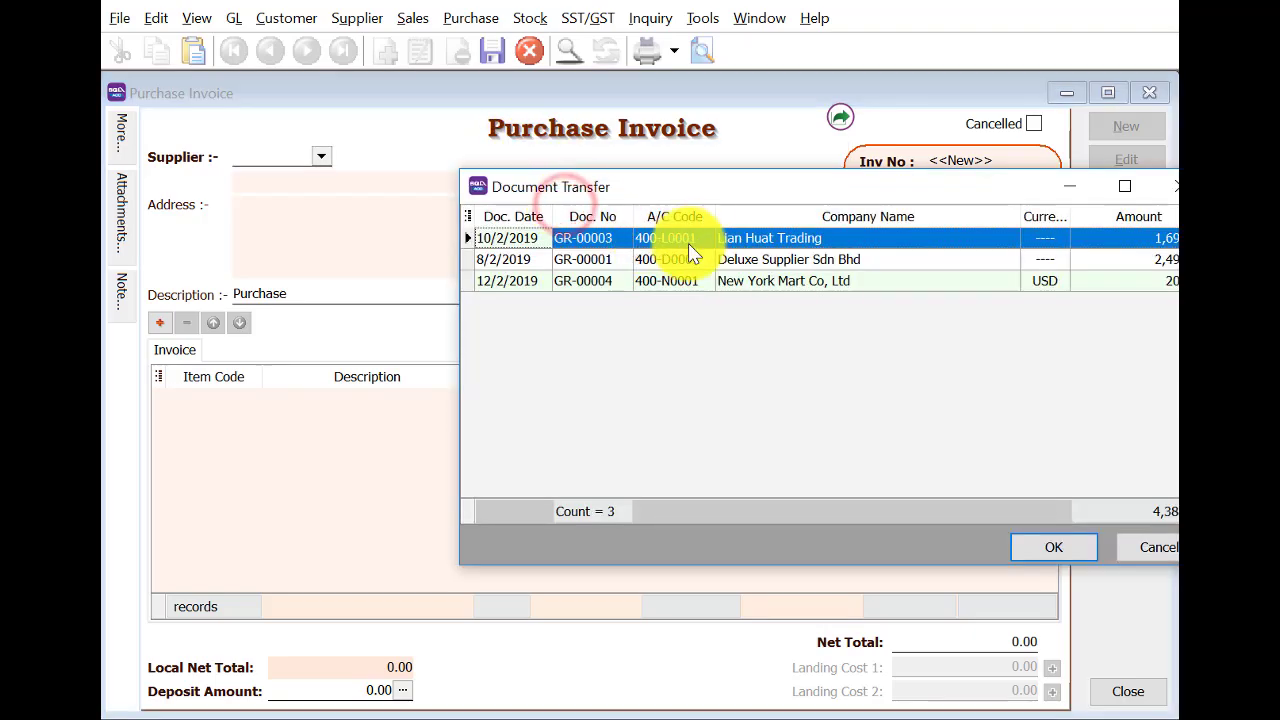
pyautogui.click(736, 257)
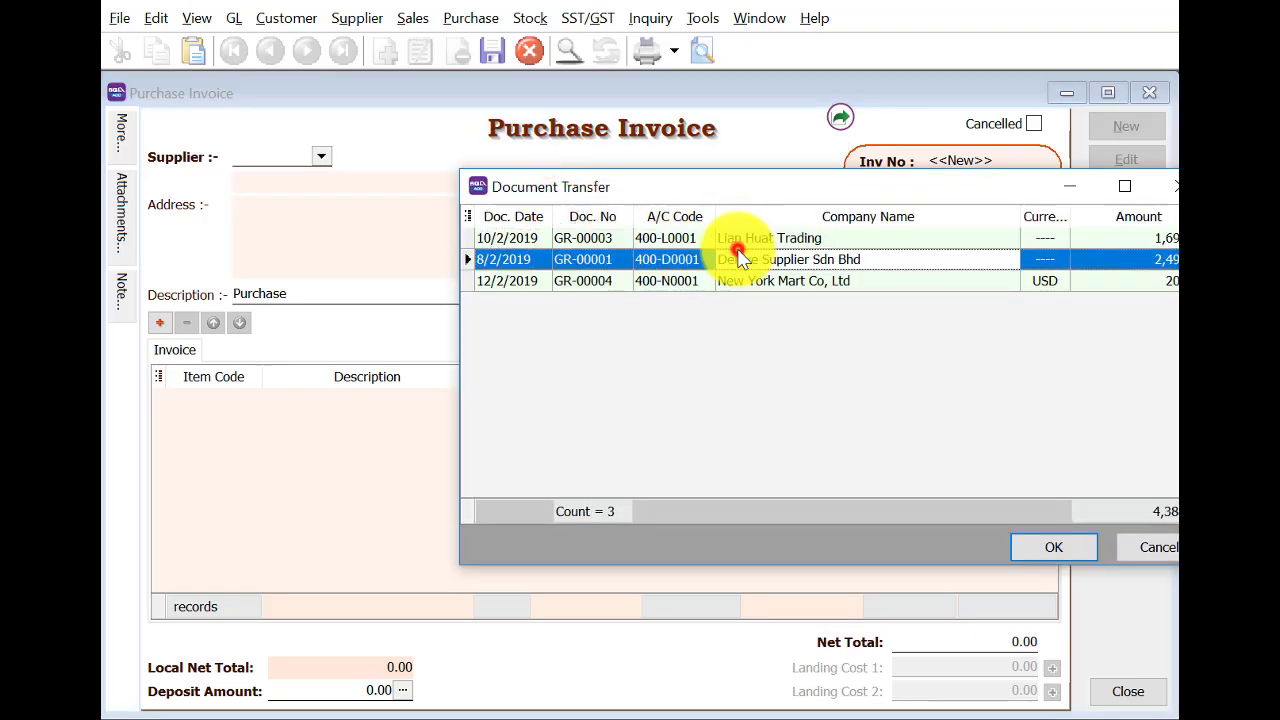
pyautogui.click(1053, 548)
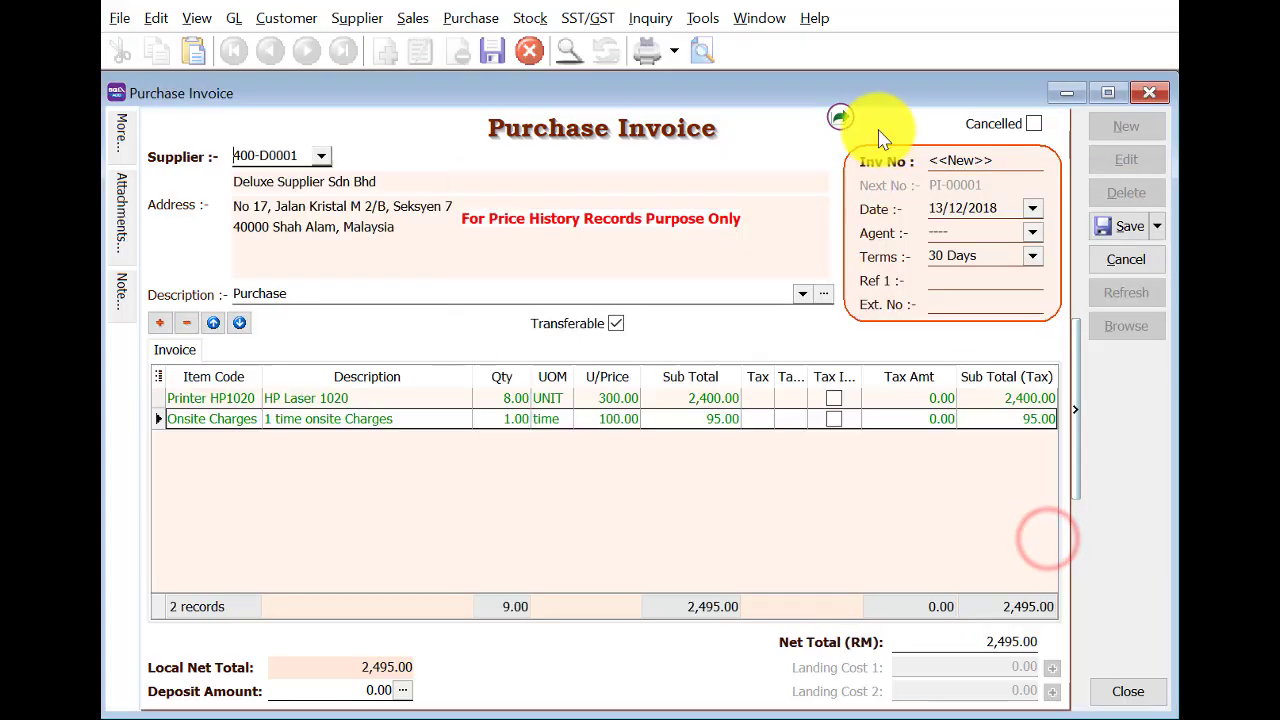
# Date the invoice 14/02/2019 and save it as PI-00001.
pyautogui.click(933, 205)
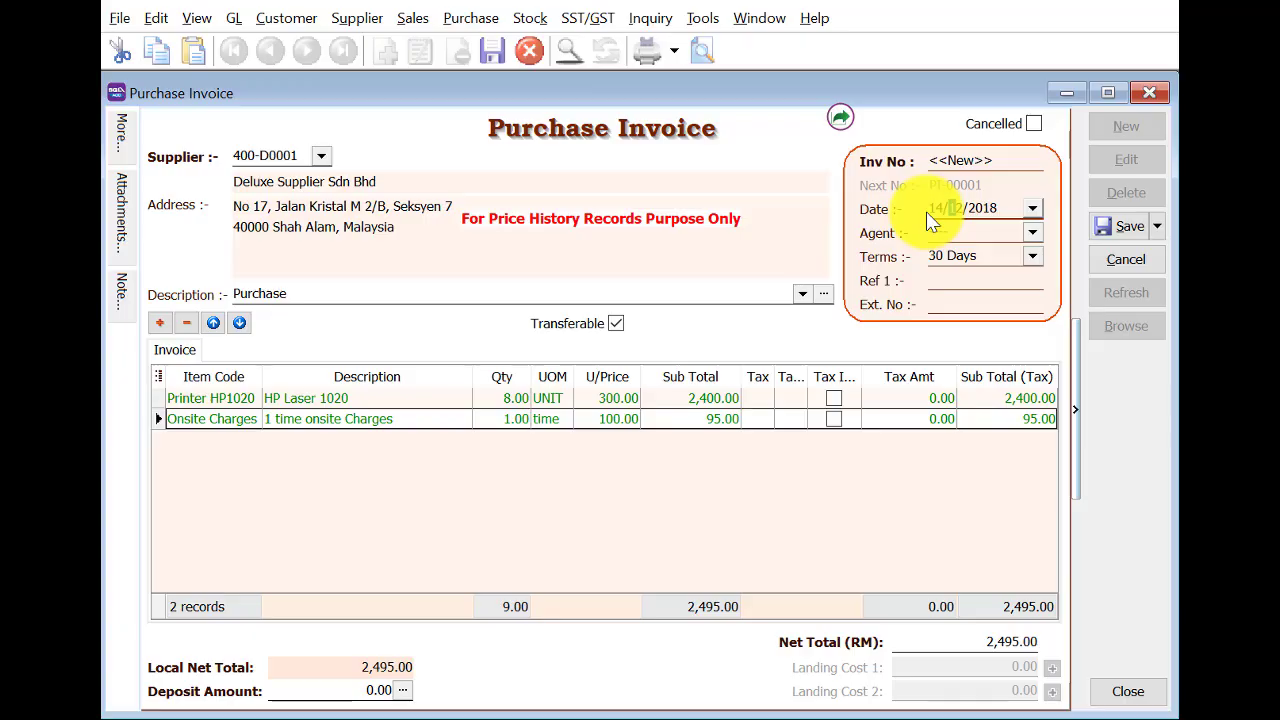
pyautogui.write('14/02/2019')
pyautogui.press('Tab')
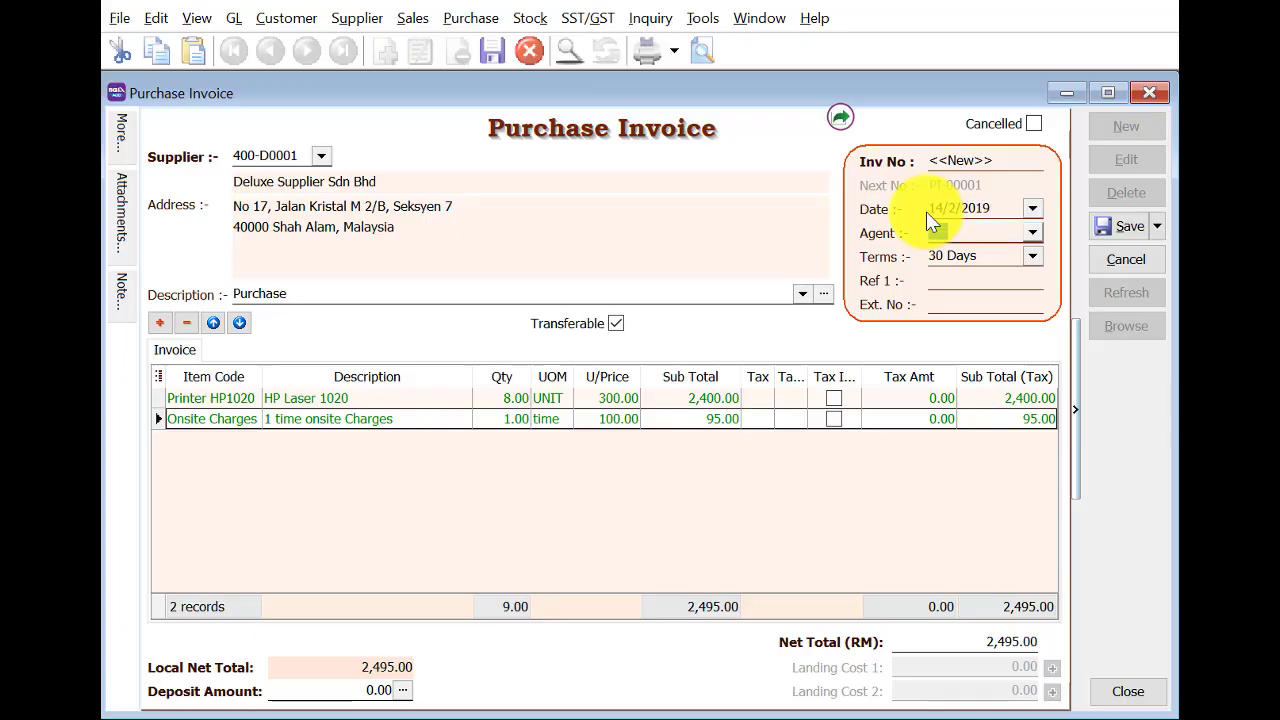
pyautogui.click(1128, 226)
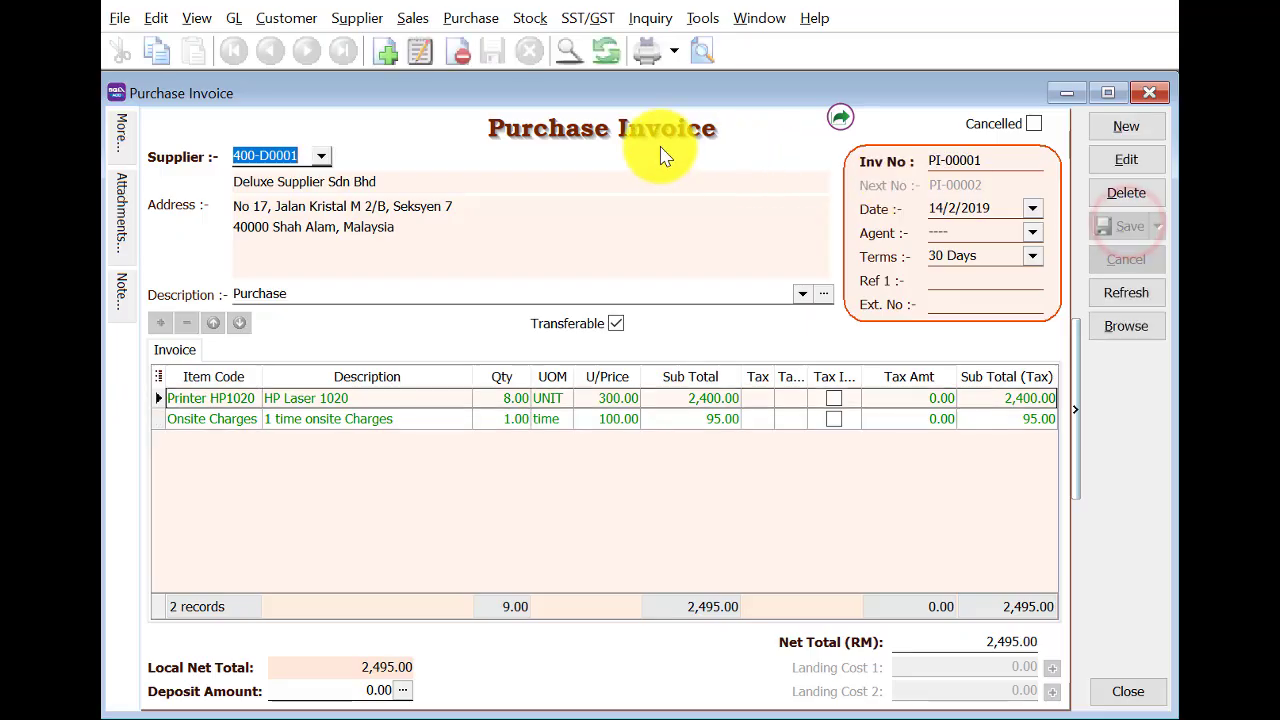
pyautogui.click(1110, 124)
# Create purchase invoice PI-00002 from goods received GR-00003, dated 14/2/2019, and save it.
pyautogui.rightClick(573, 155)
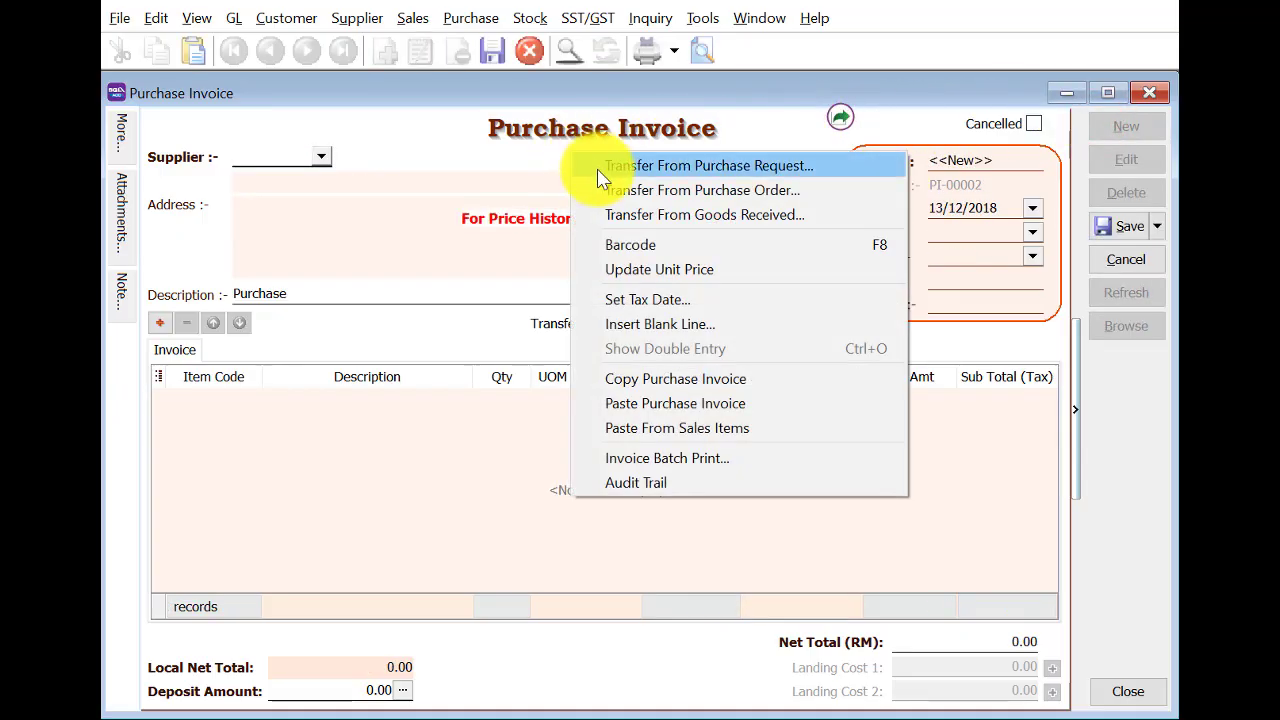
pyautogui.click(613, 214)
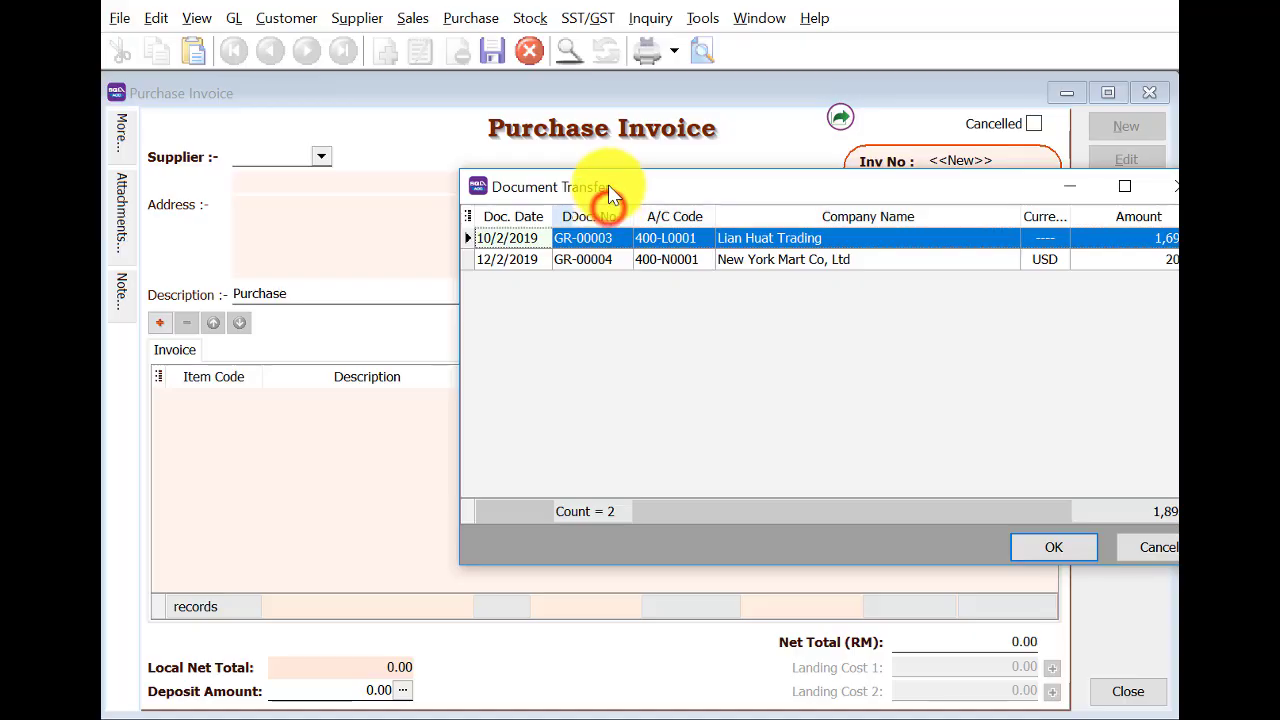
pyautogui.click(1080, 546)
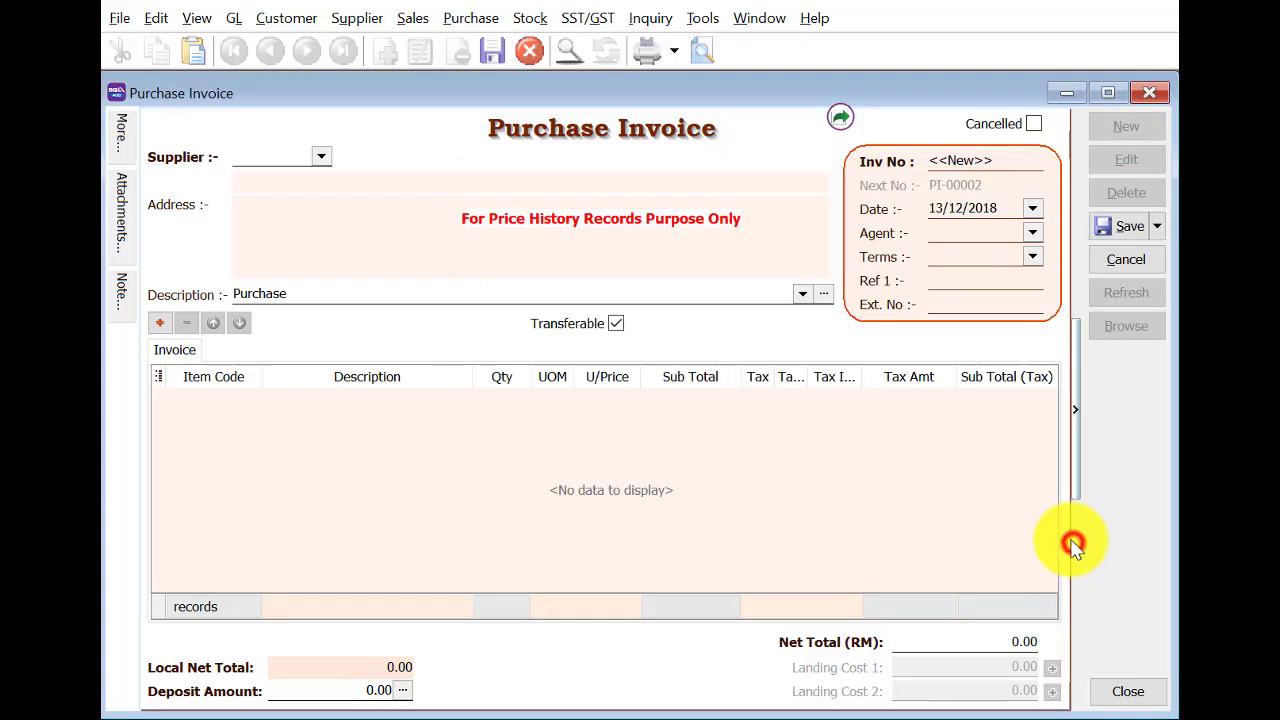
pyautogui.click(931, 205)
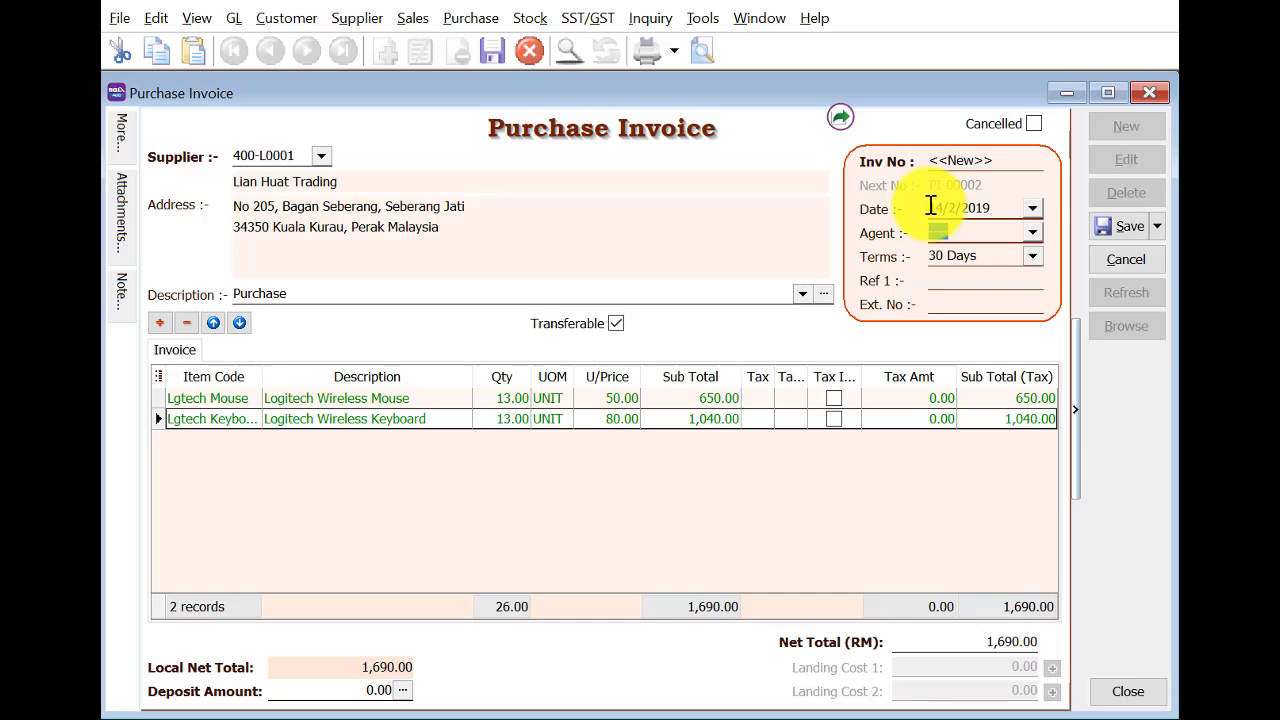
pyautogui.press('Tab')
pyautogui.click(1105, 235)
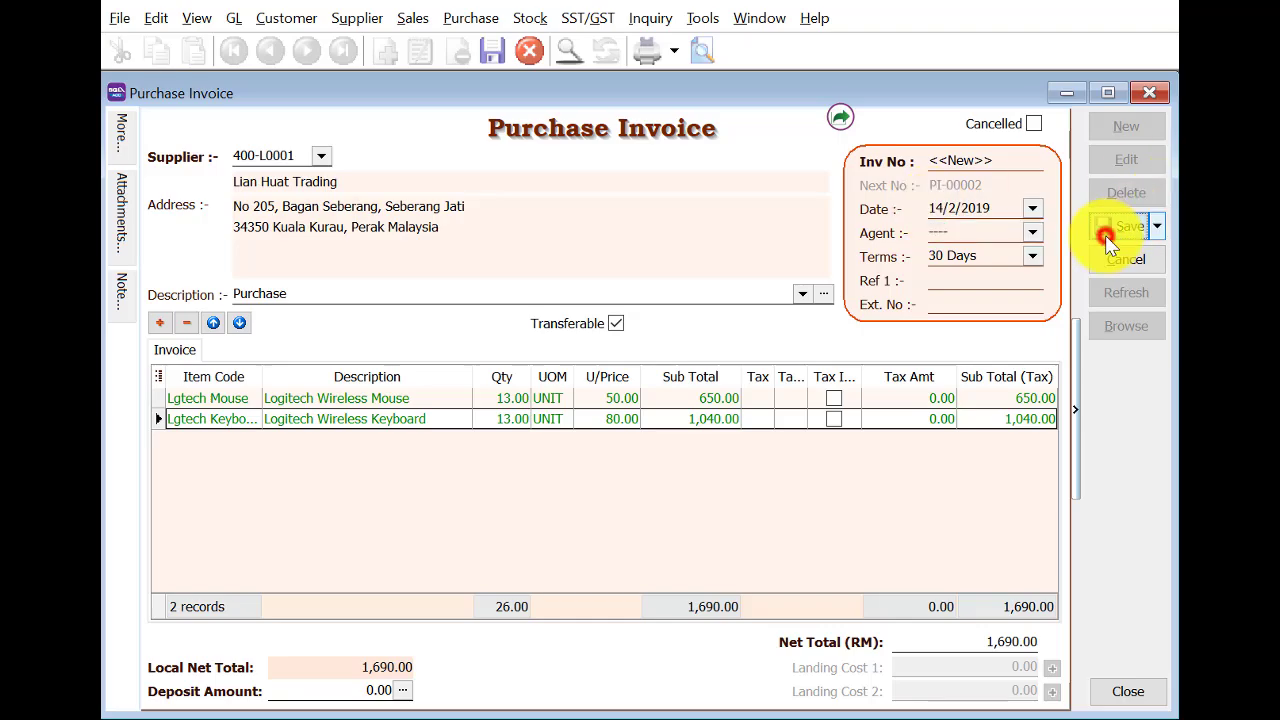
# Create PI-00003 from GR-00004 dated 14/2/2019, save it, and list all three invoices.
pyautogui.click(1124, 126)
pyautogui.rightClick(625, 150)
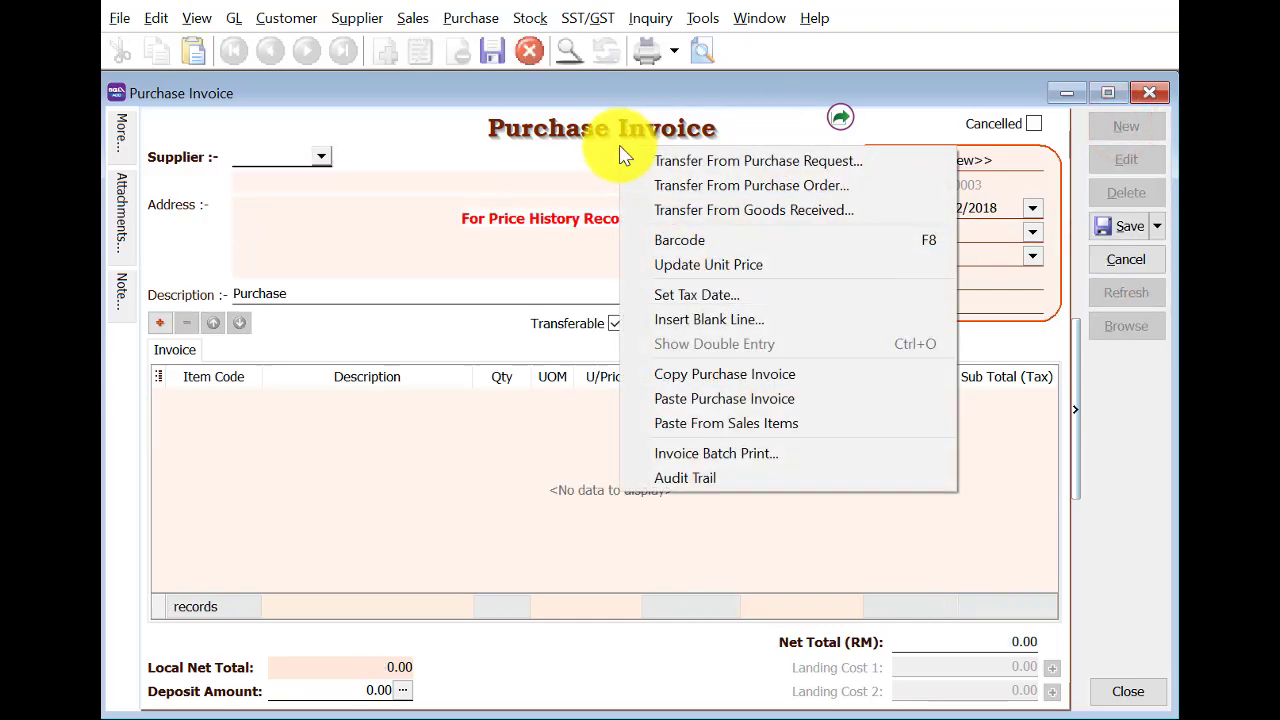
pyautogui.click(650, 208)
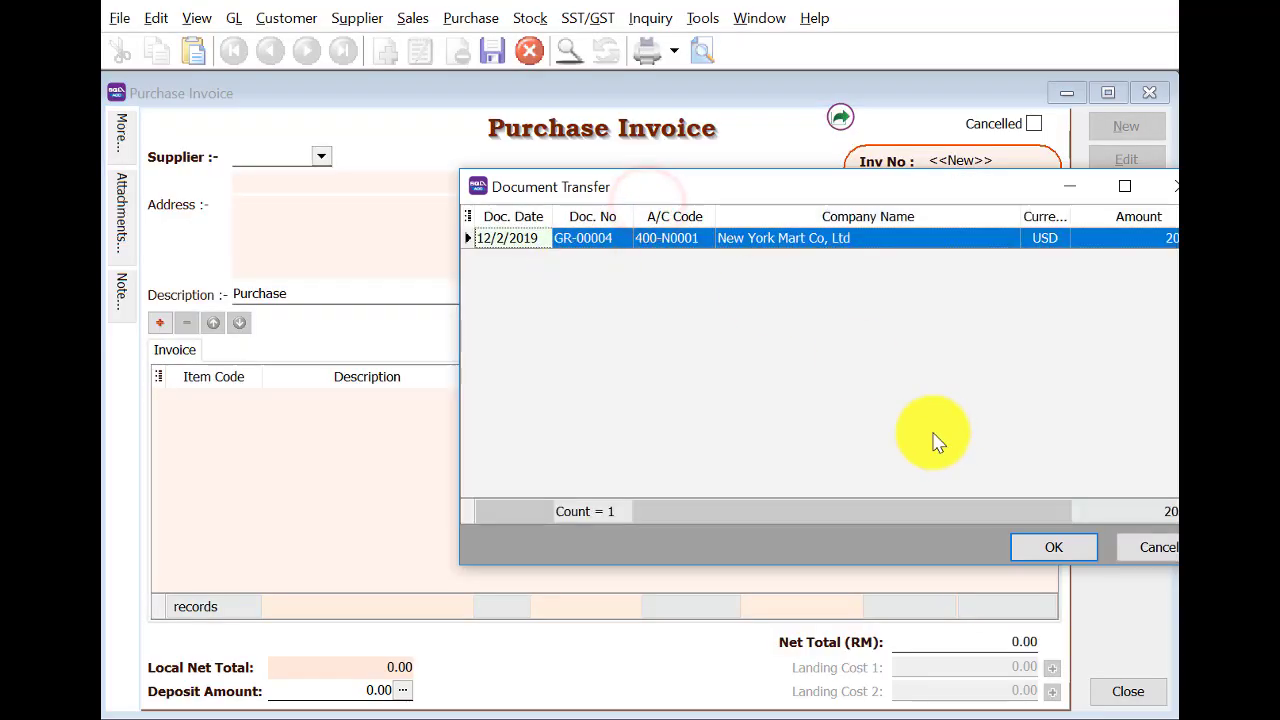
pyautogui.click(1050, 548)
pyautogui.click(939, 212)
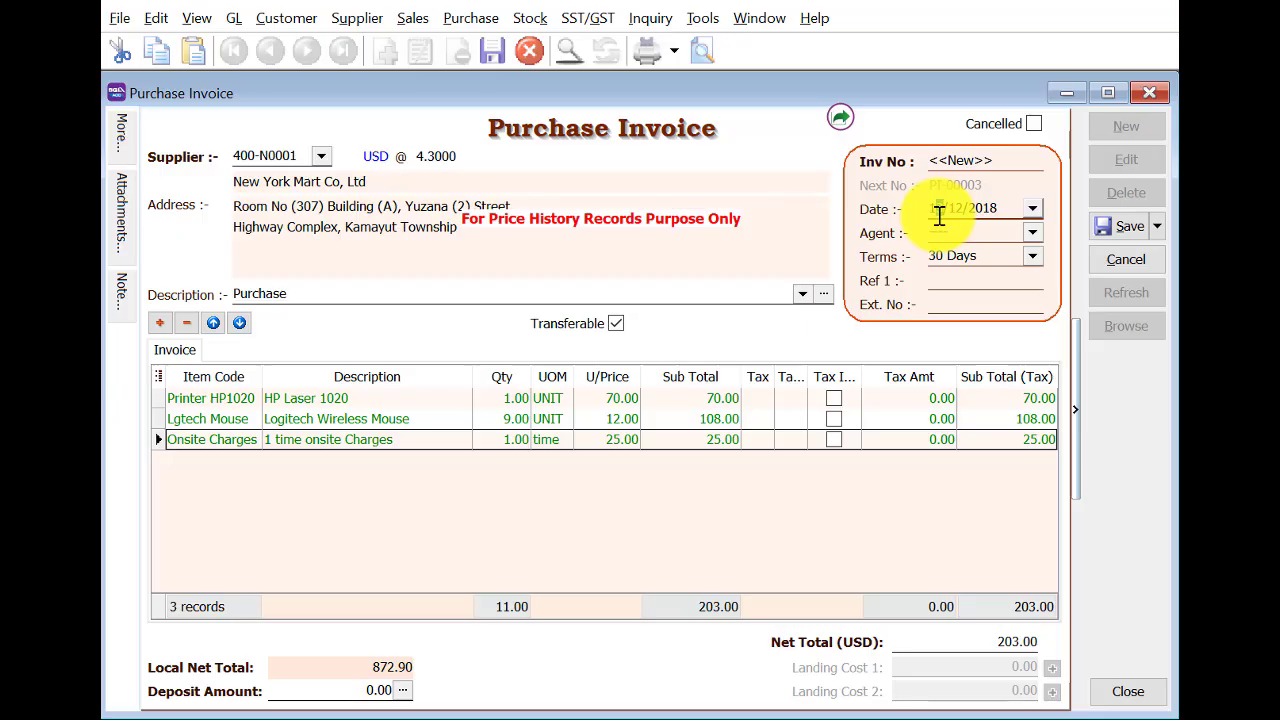
pyautogui.press('Tab')
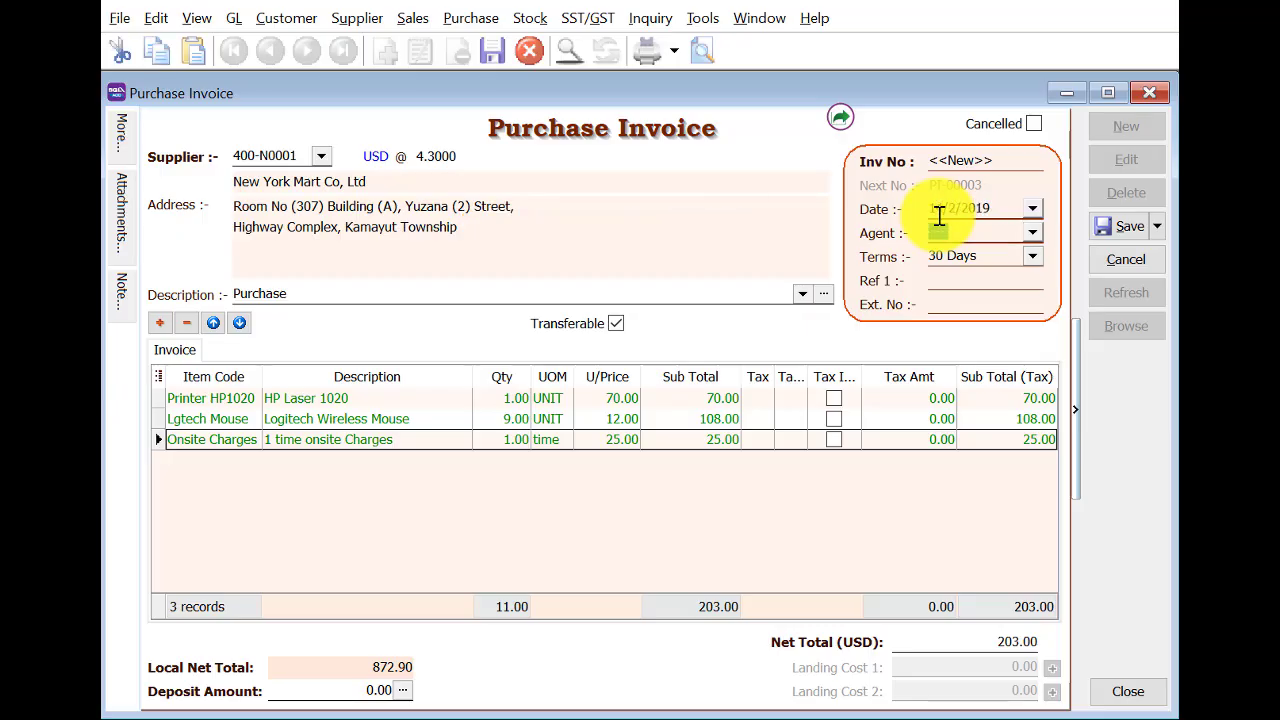
pyautogui.click(1128, 226)
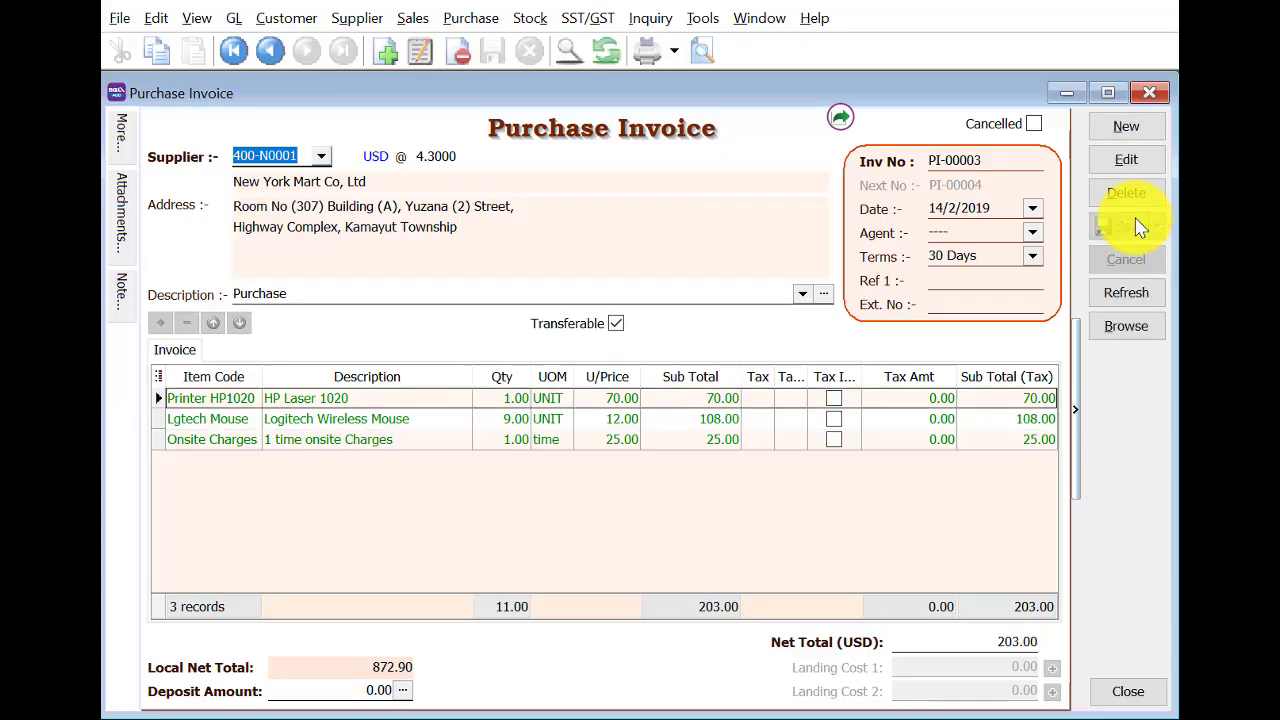
pyautogui.click(1110, 328)
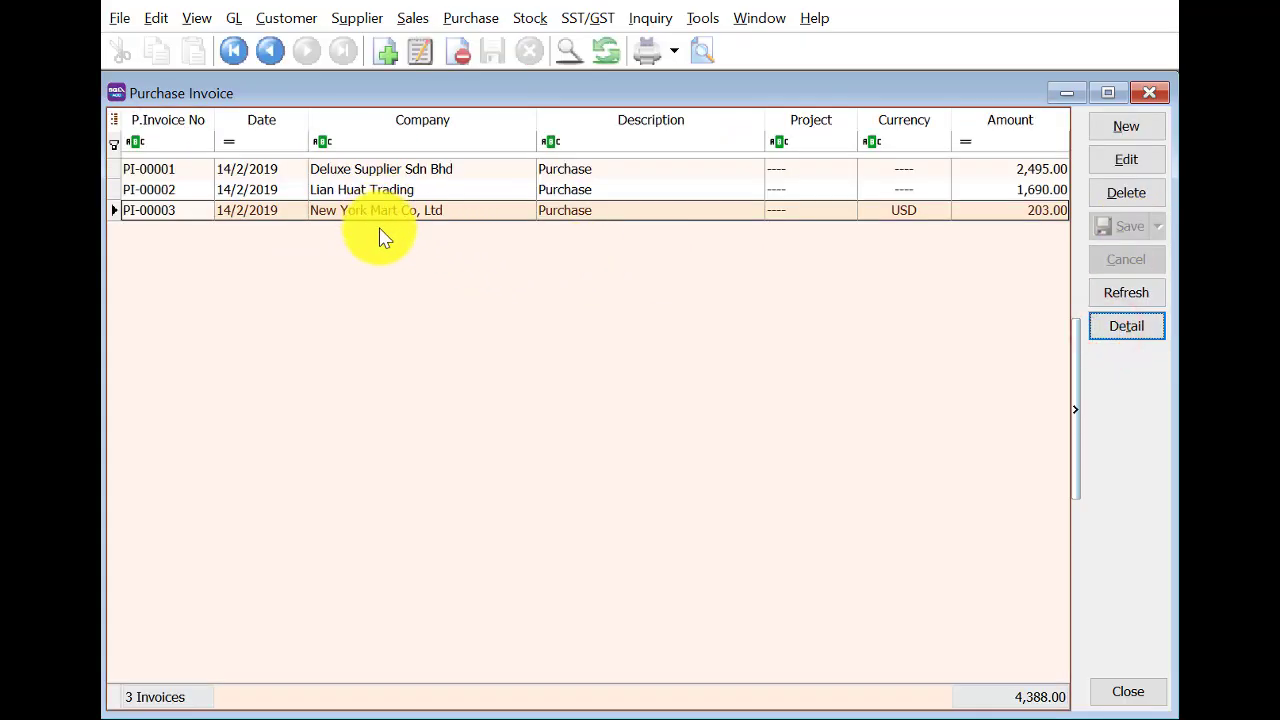
# Start a new supplier payment to Deluxe Supplier Sdn Bhd dated 15/2/2019.
pyautogui.click(1147, 94)
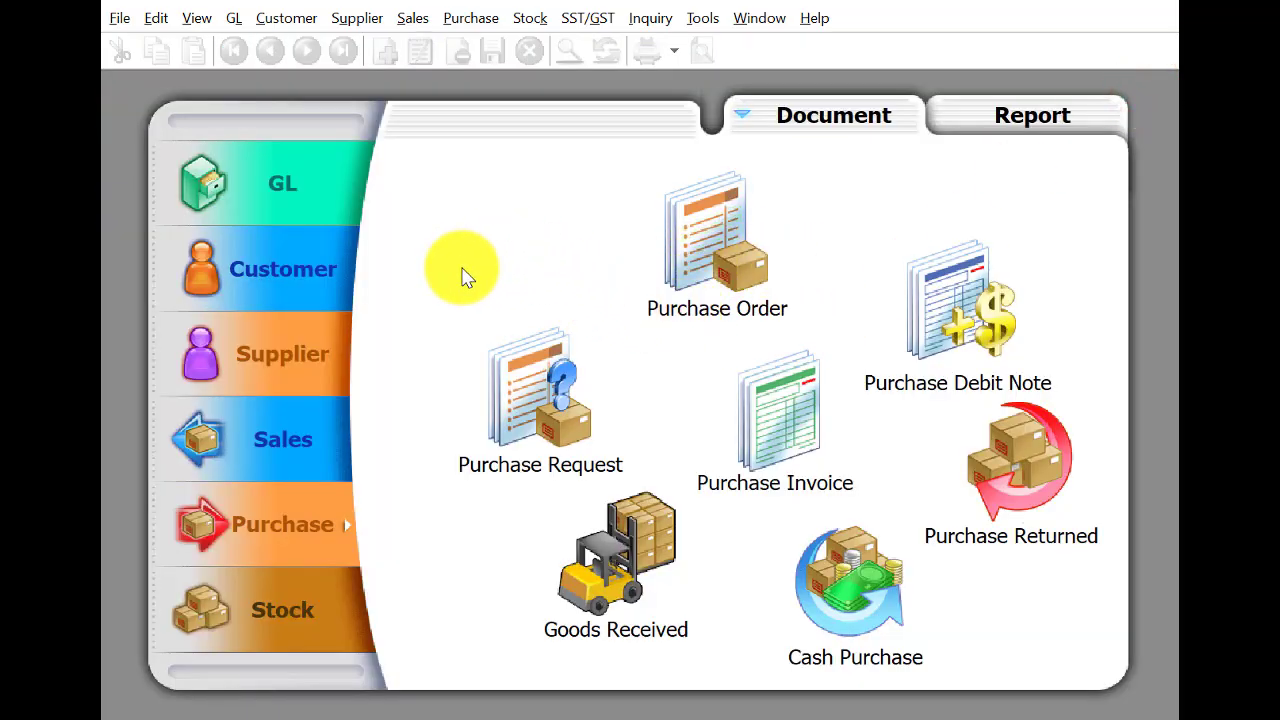
pyautogui.click(252, 345)
pyautogui.click(932, 305)
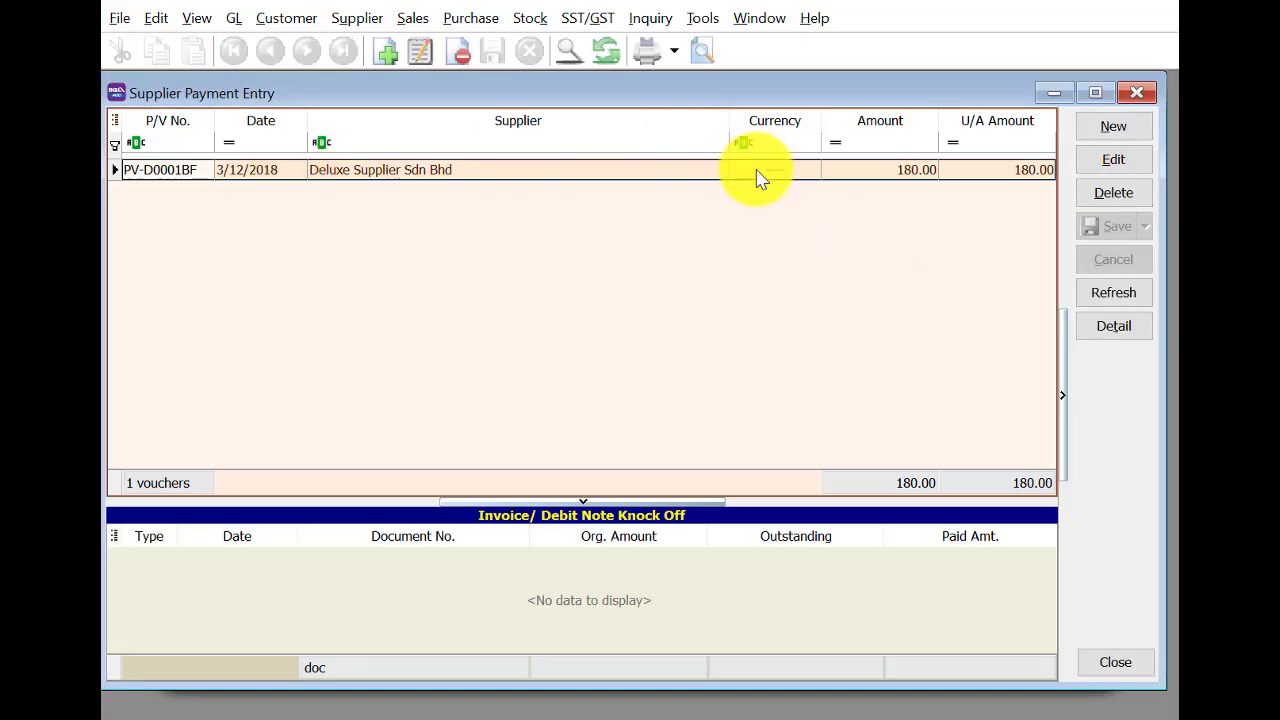
pyautogui.click(1116, 126)
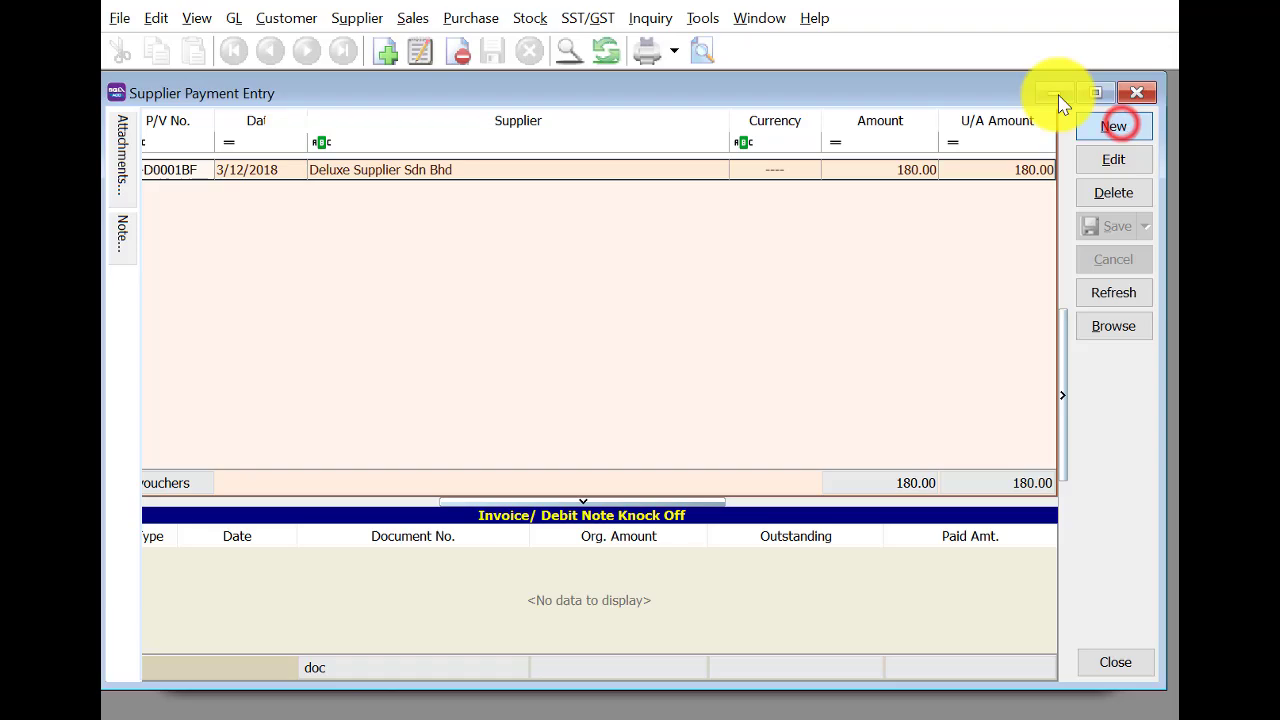
pyautogui.click(358, 127)
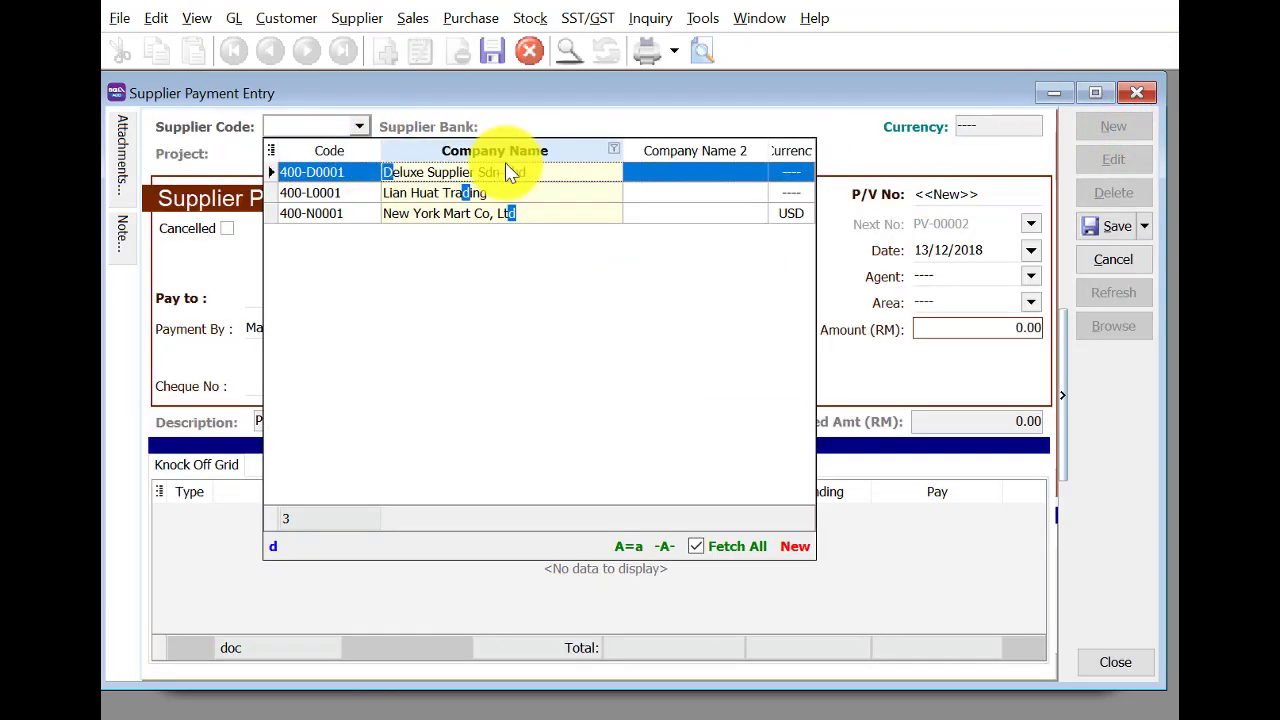
pyautogui.click(505, 168)
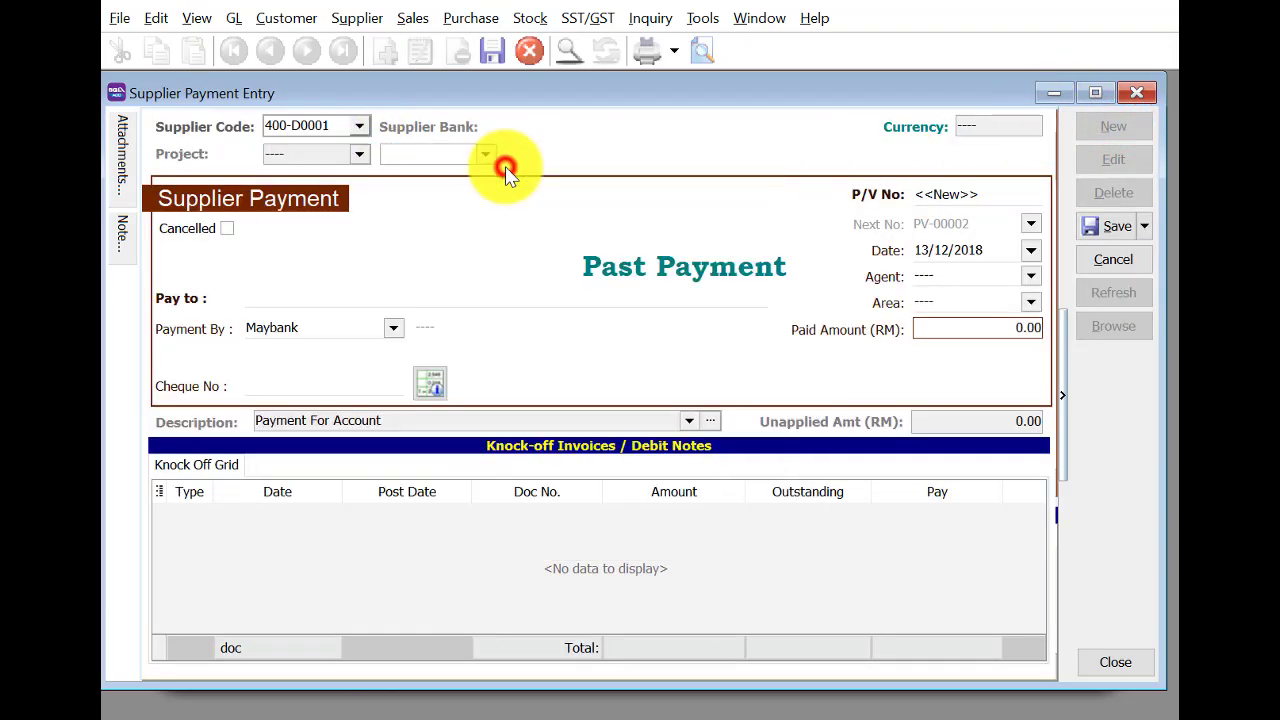
pyautogui.click(925, 249)
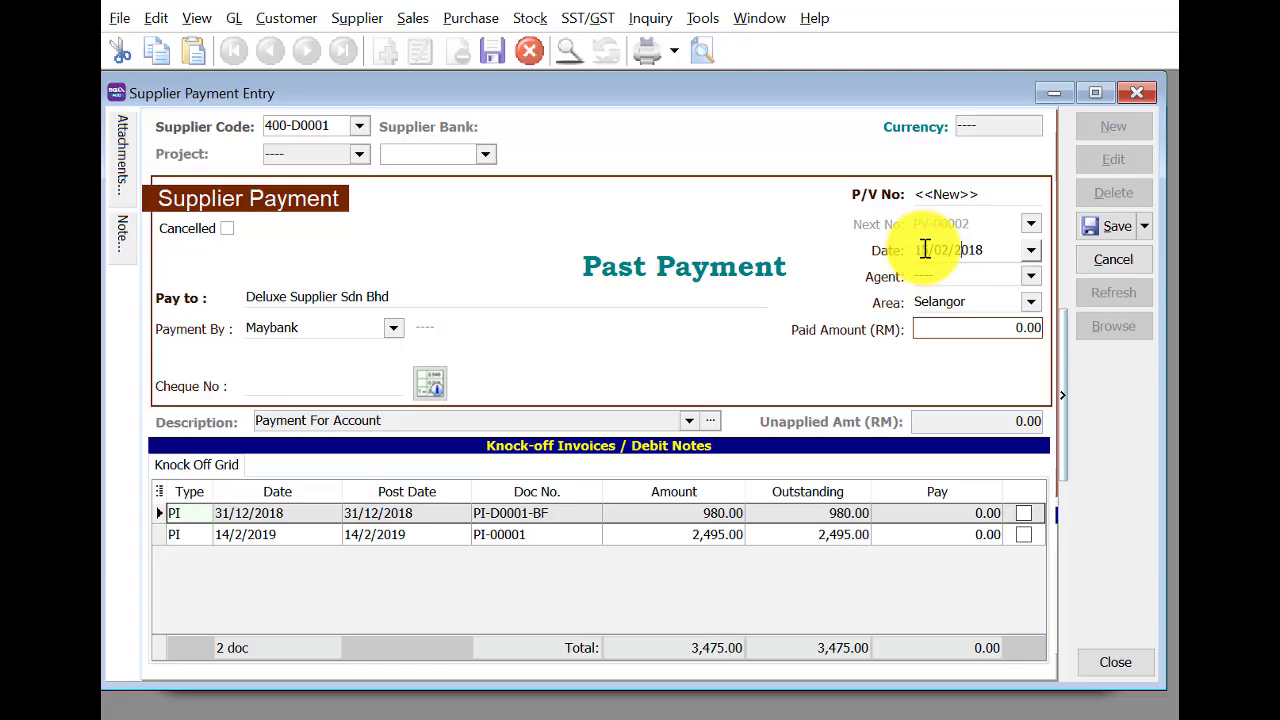
pyautogui.press('Tab')
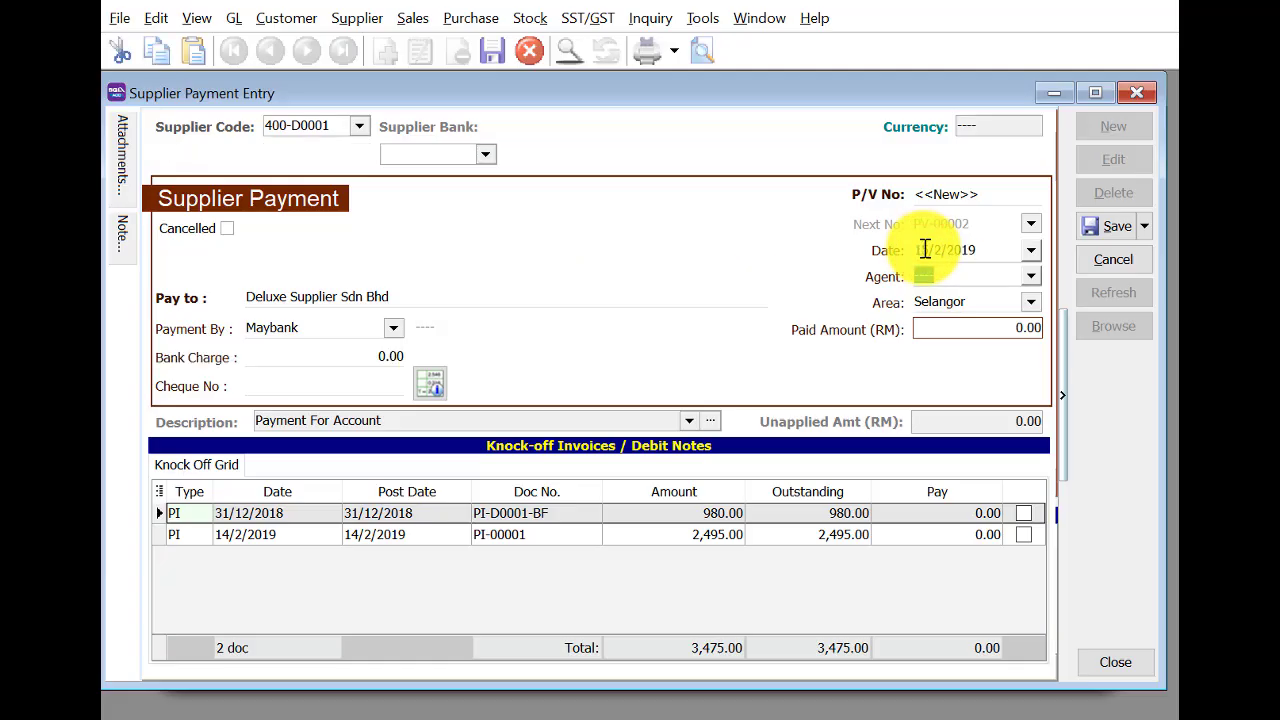
# Pay 2,400.00 against PI-D0001-BF and PI-00001 with cheque MBB12345, and save.
pyautogui.click(1005, 328)
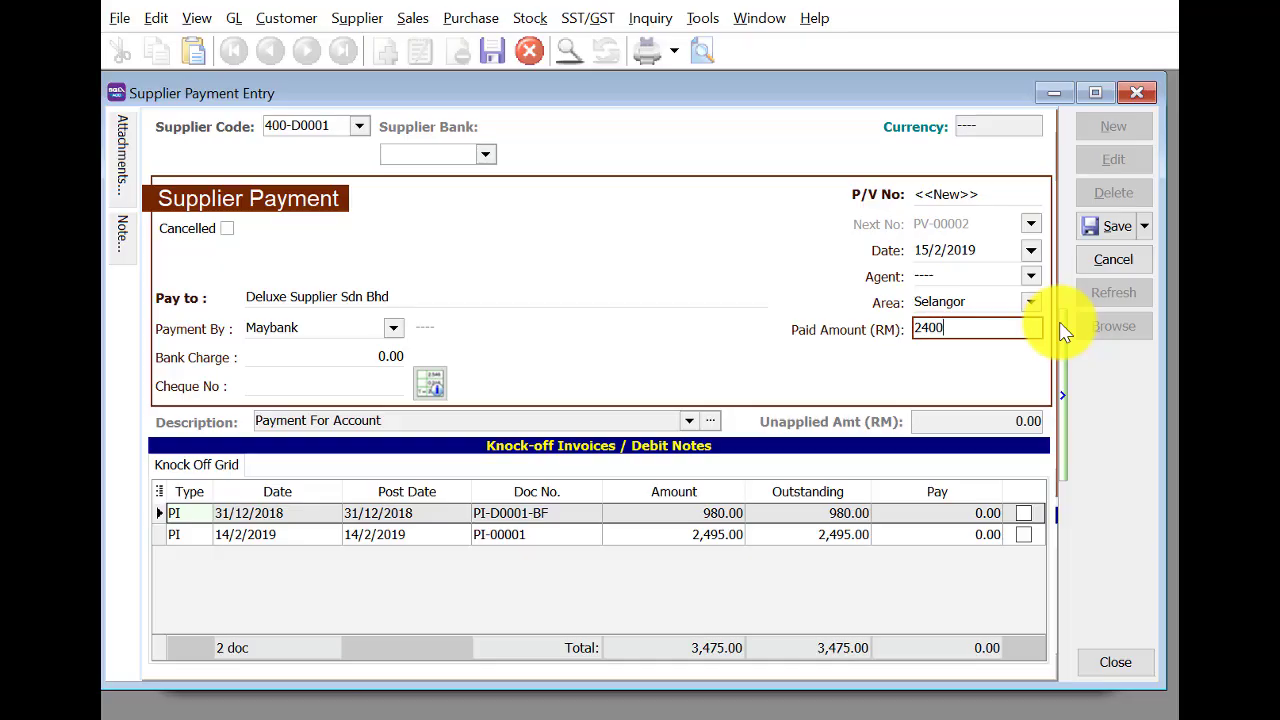
pyautogui.write('2400')
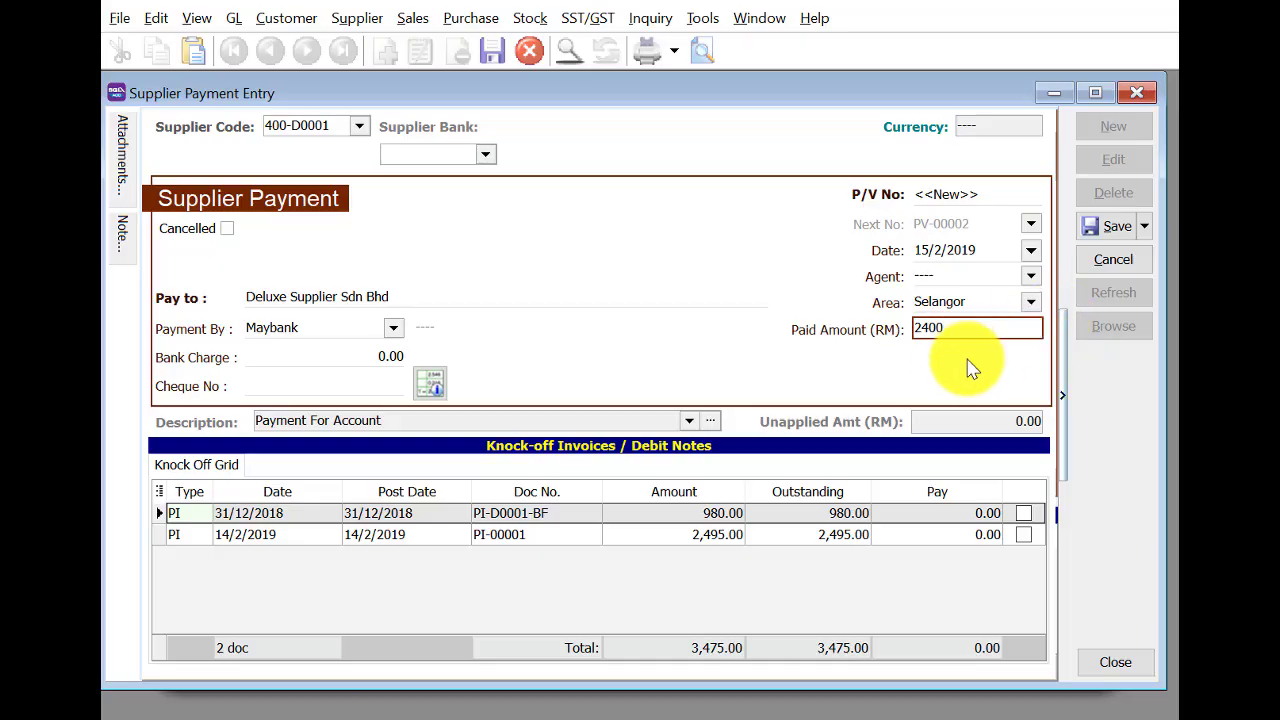
pyautogui.click(1023, 514)
pyautogui.click(1023, 535)
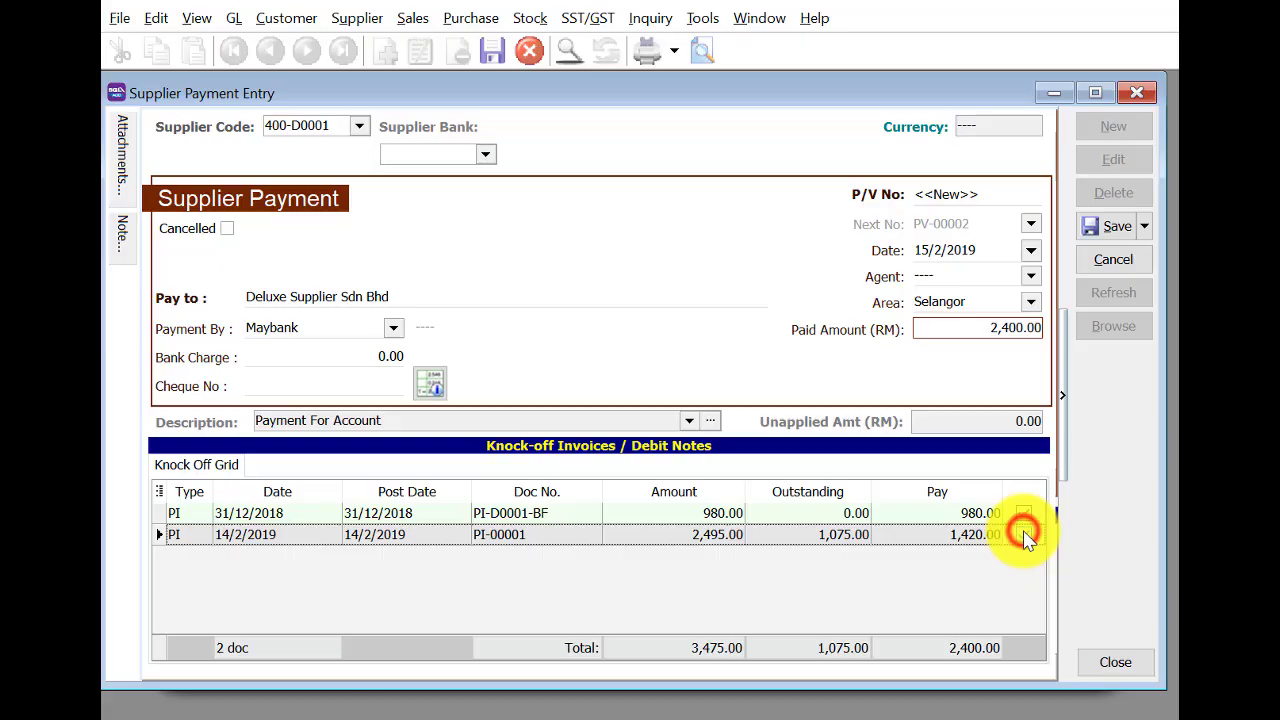
pyautogui.click(1117, 228)
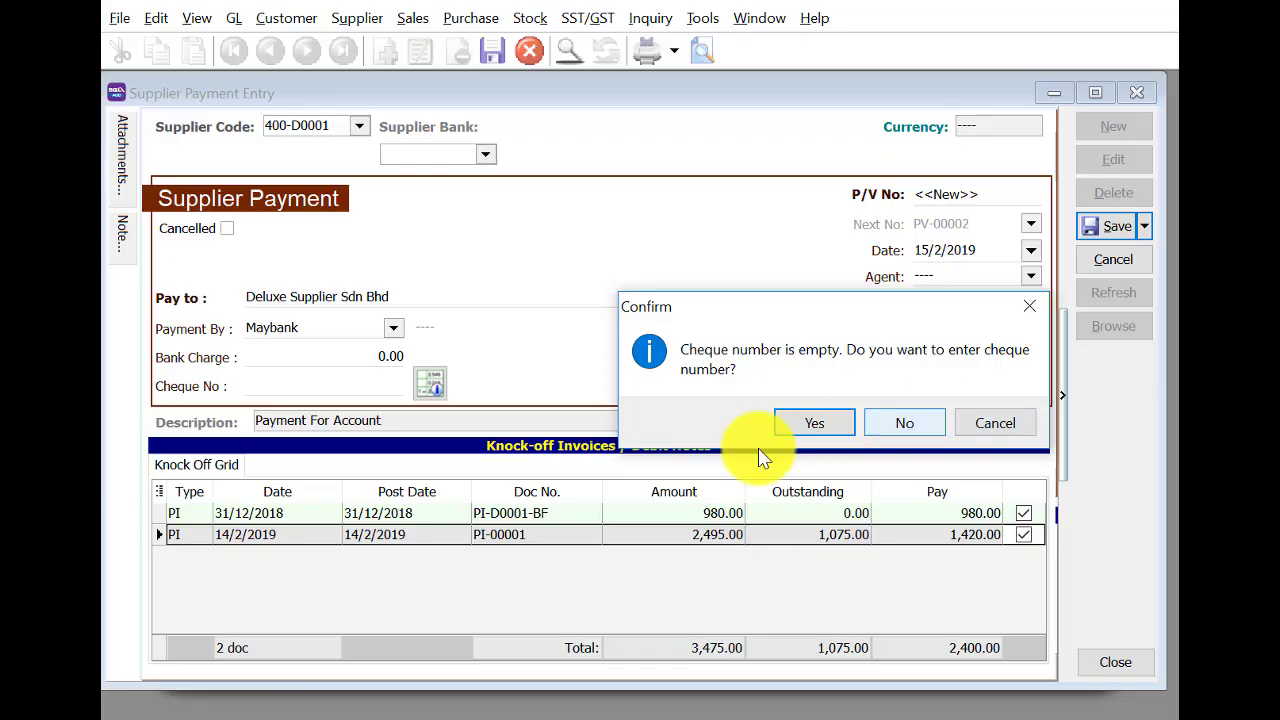
pyautogui.click(806, 423)
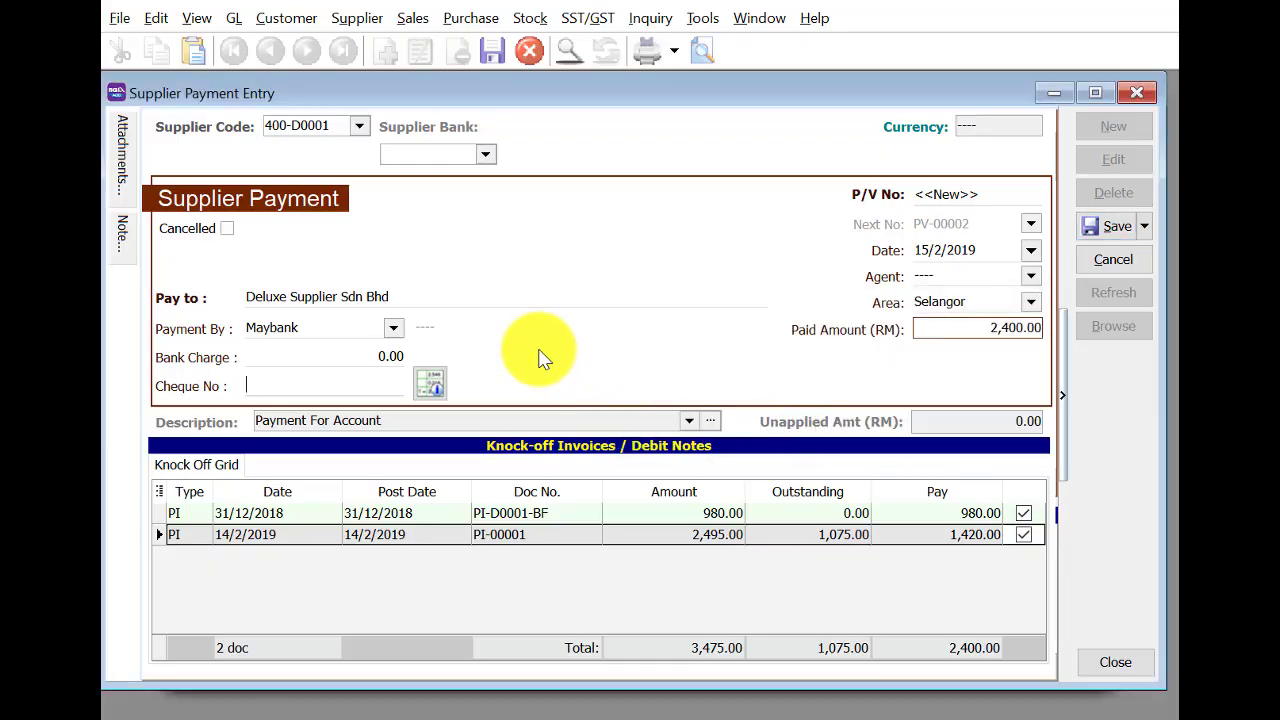
pyautogui.write('MBB12345')
pyautogui.click(1117, 228)
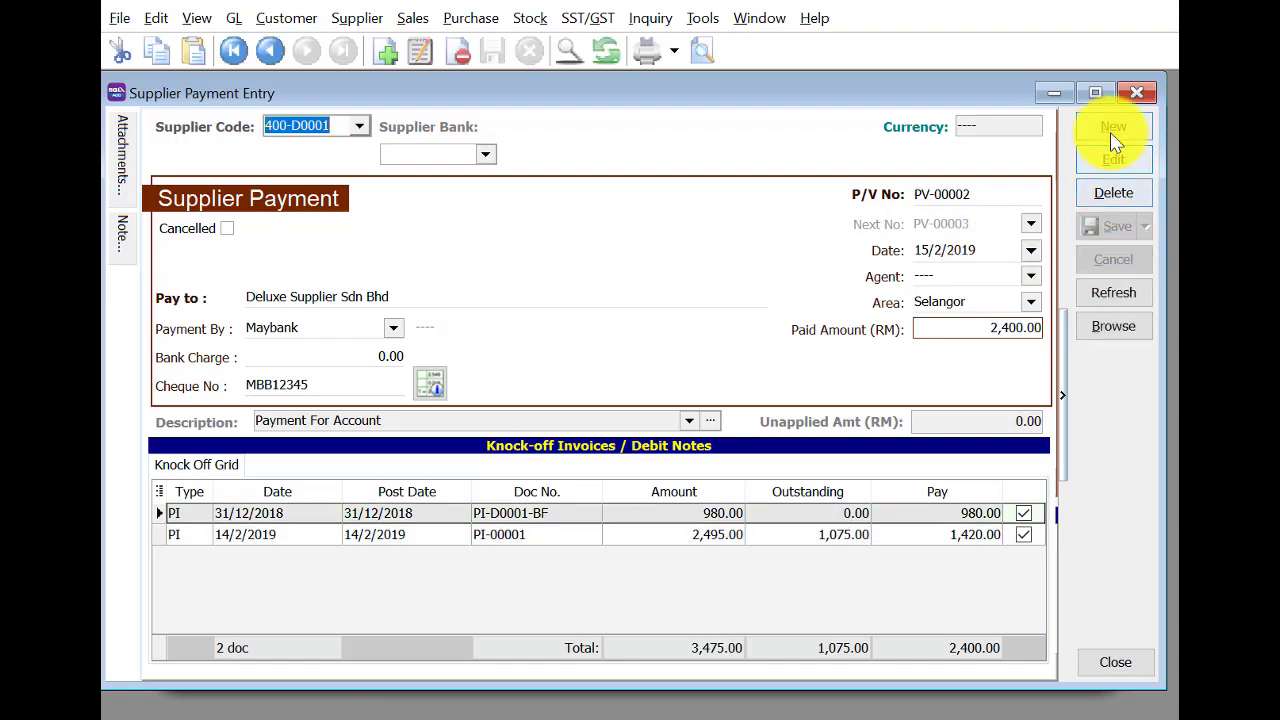
pyautogui.click(1112, 128)
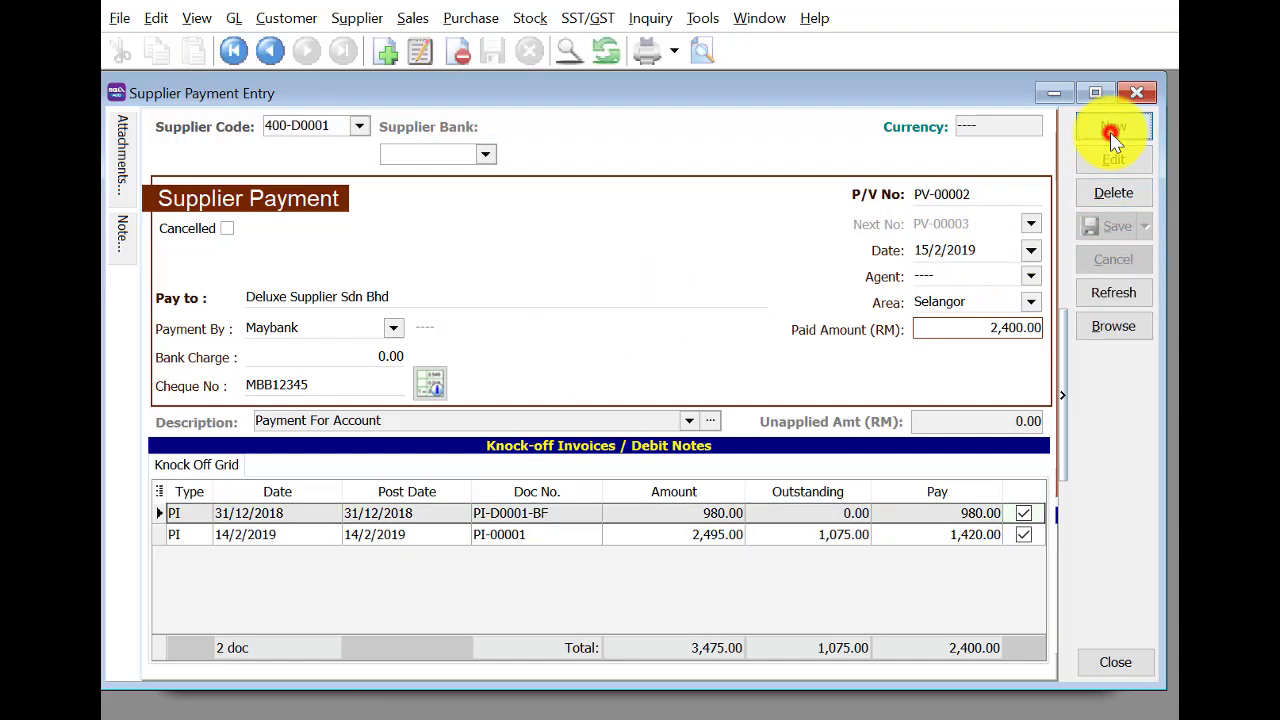
# Set the payment to Lian Huat Trading, dated 25/2/2019, for 1,220.00.
pyautogui.click(358, 130)
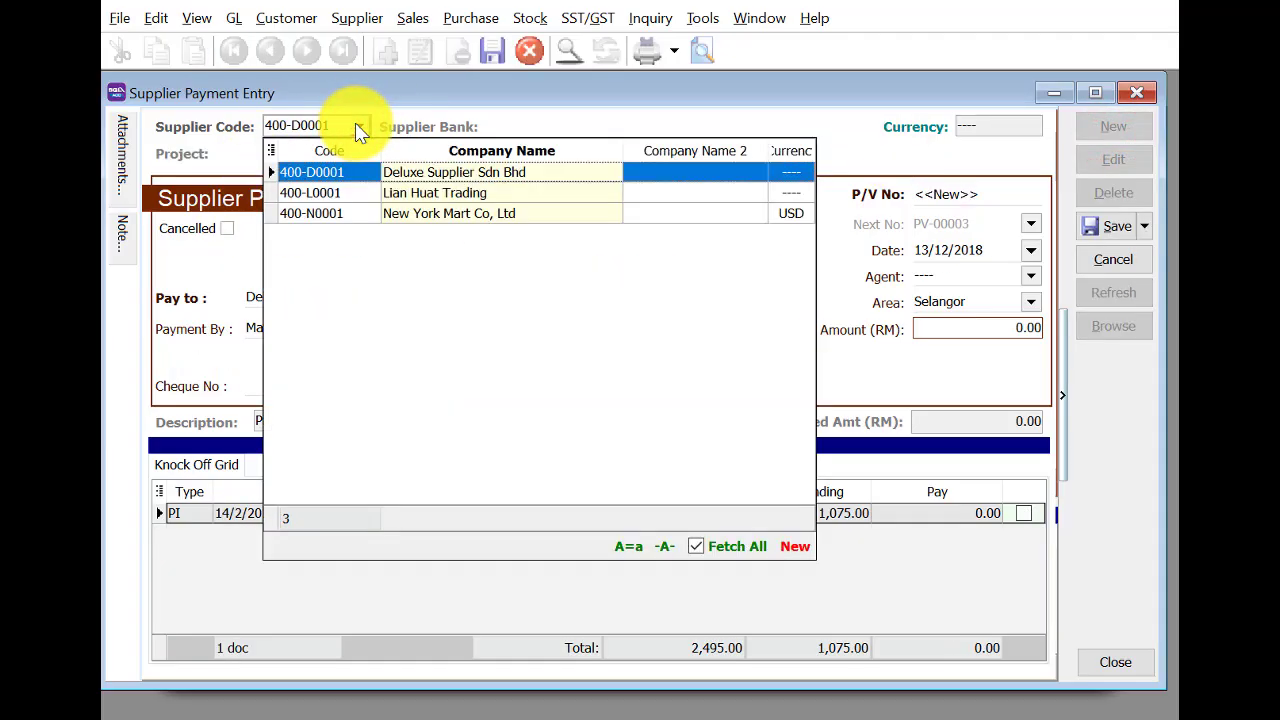
pyautogui.click(410, 192)
pyautogui.click(916, 250)
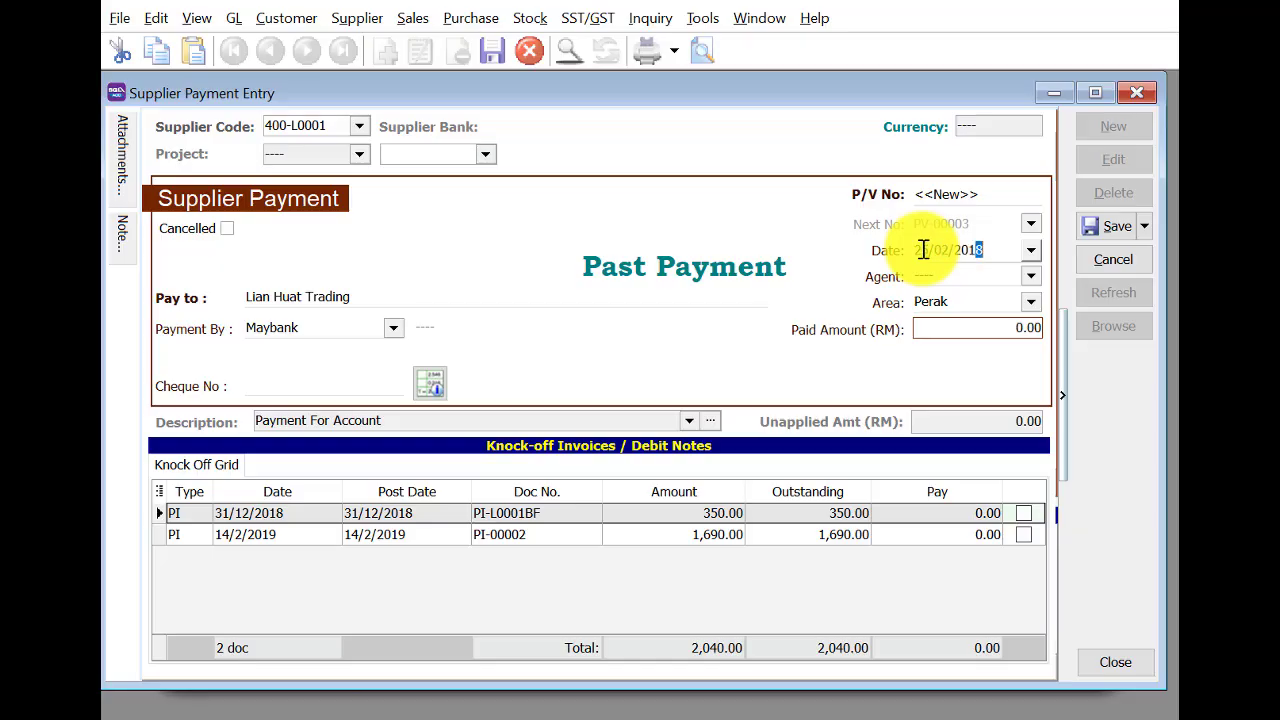
pyautogui.click(1000, 330)
pyautogui.moveTo(1000, 331); pyautogui.dragTo(909, 334)
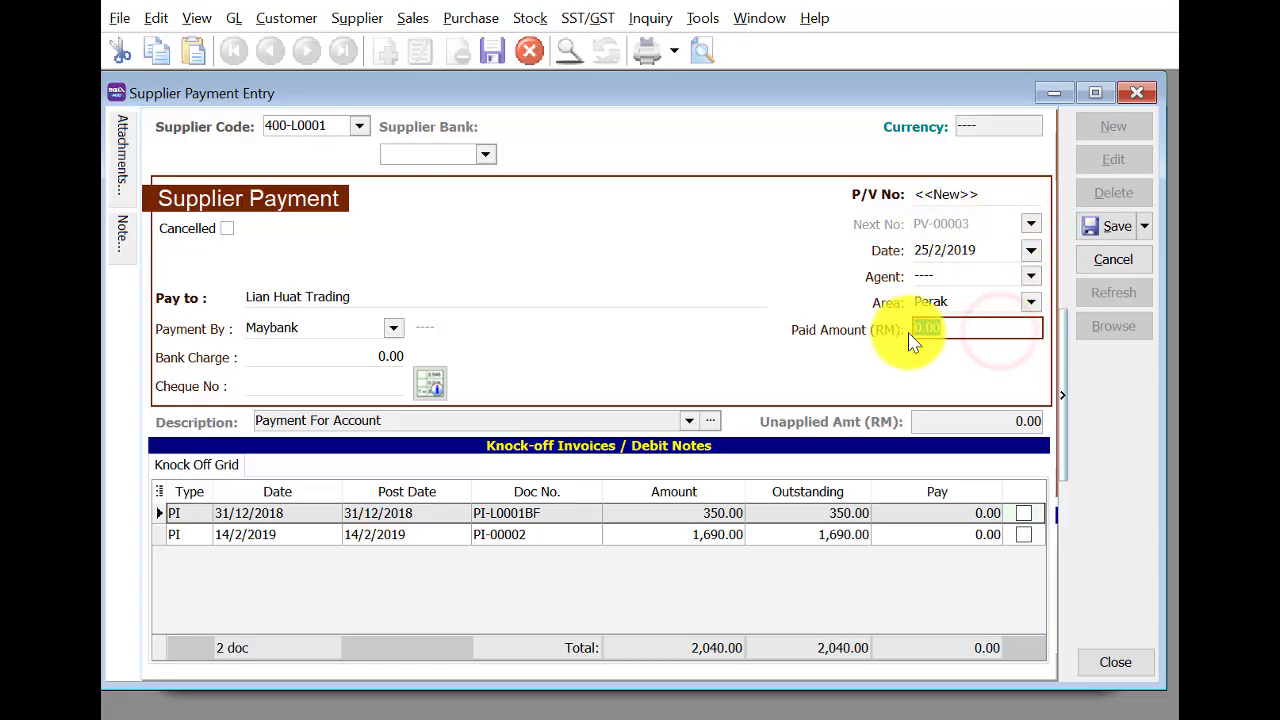
pyautogui.write('1')
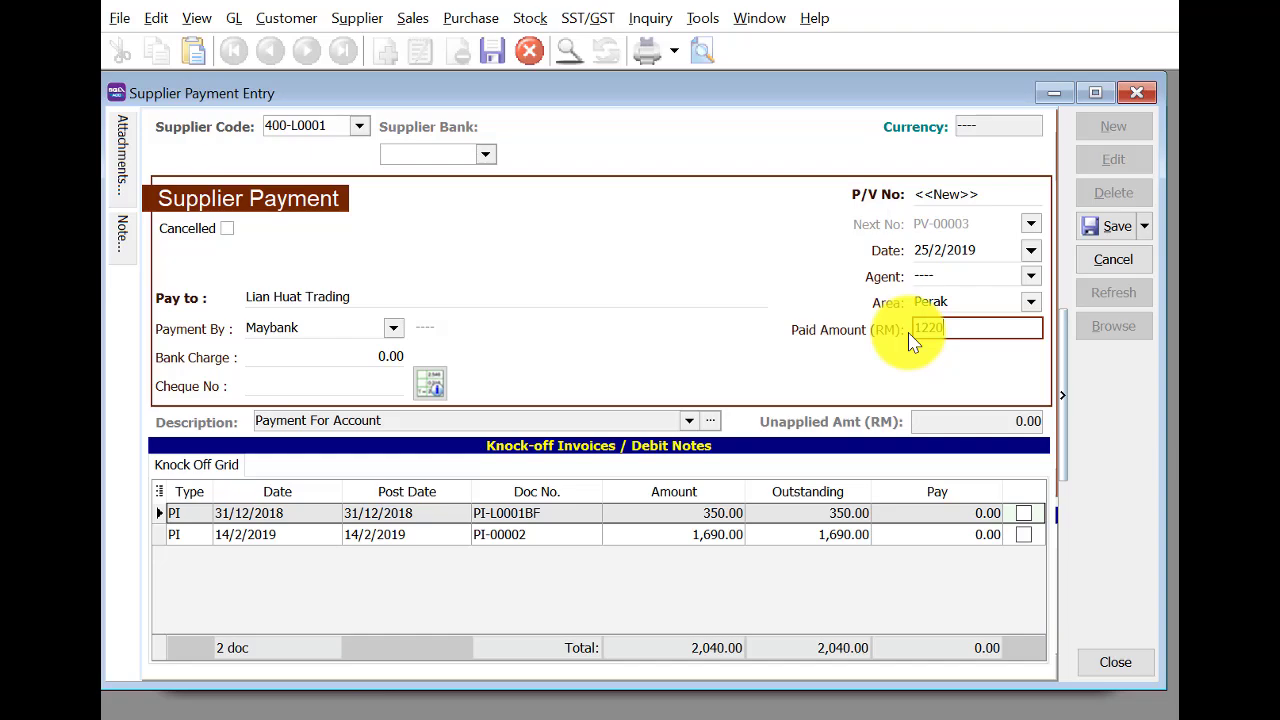
pyautogui.write('220')
# Enter cheque MBB 14025, knock off PI-L0001BF and 870.00 of PI-00002, and save.
pyautogui.click(320, 388)
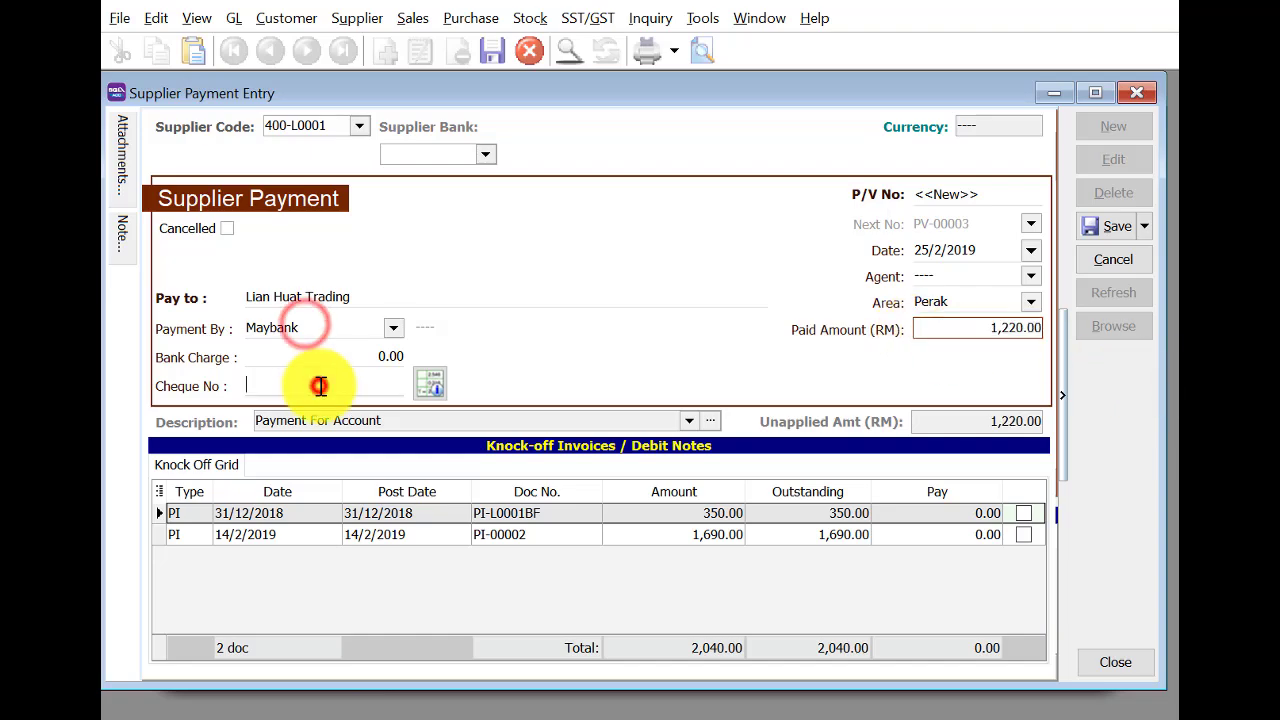
pyautogui.write('MBB 14025')
pyautogui.click(1031, 514)
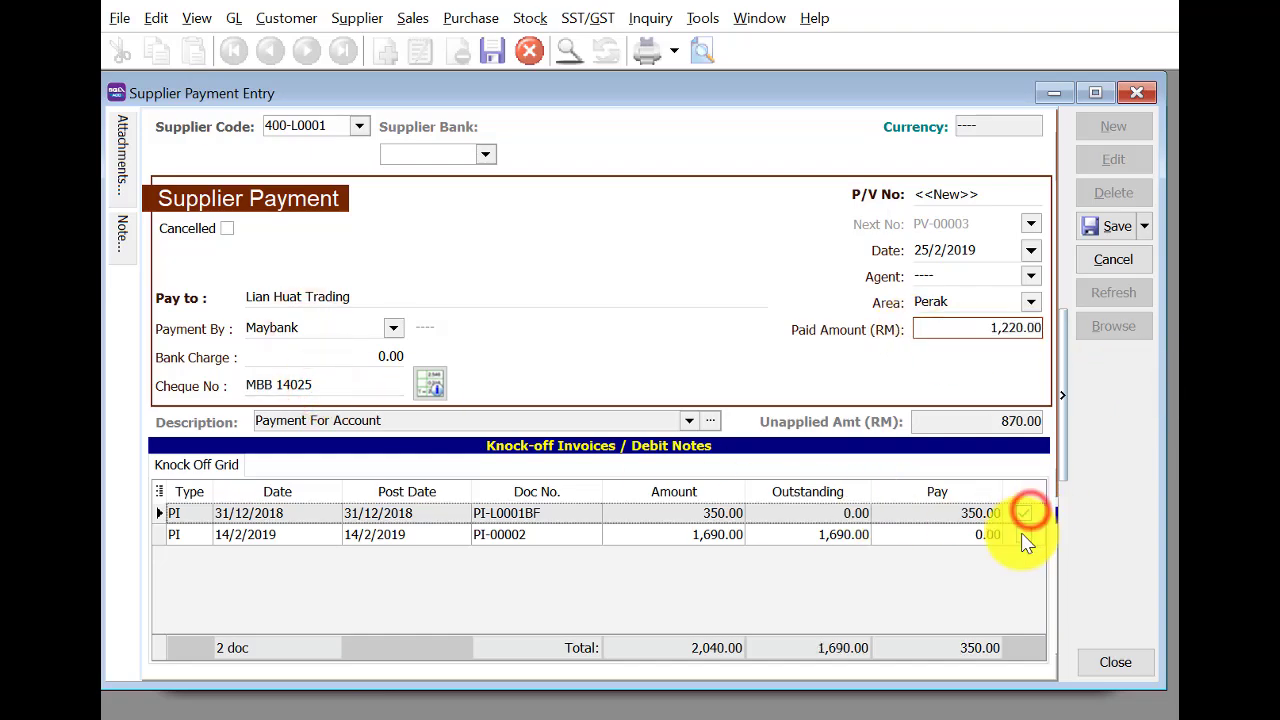
pyautogui.click(1023, 535)
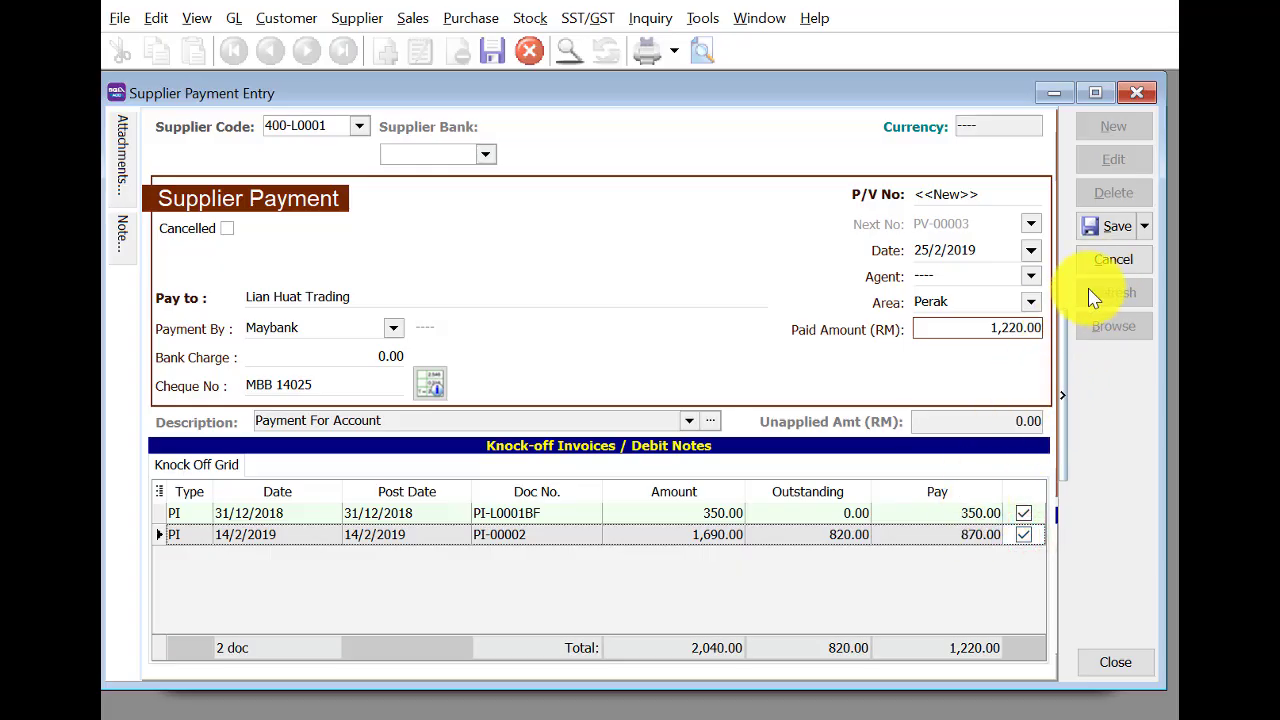
pyautogui.click(1110, 226)
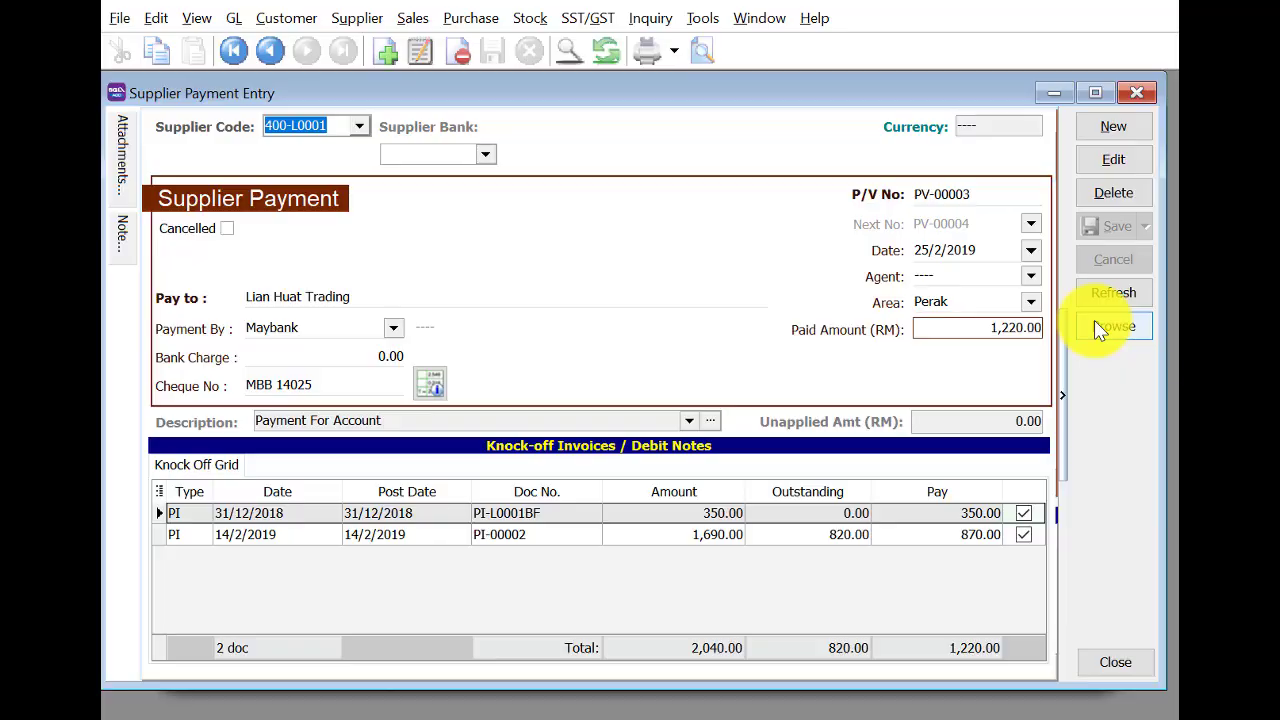
# Start a new supplier credit note for 400-D0001 dated 28/2/2019.
pyautogui.click(1128, 93)
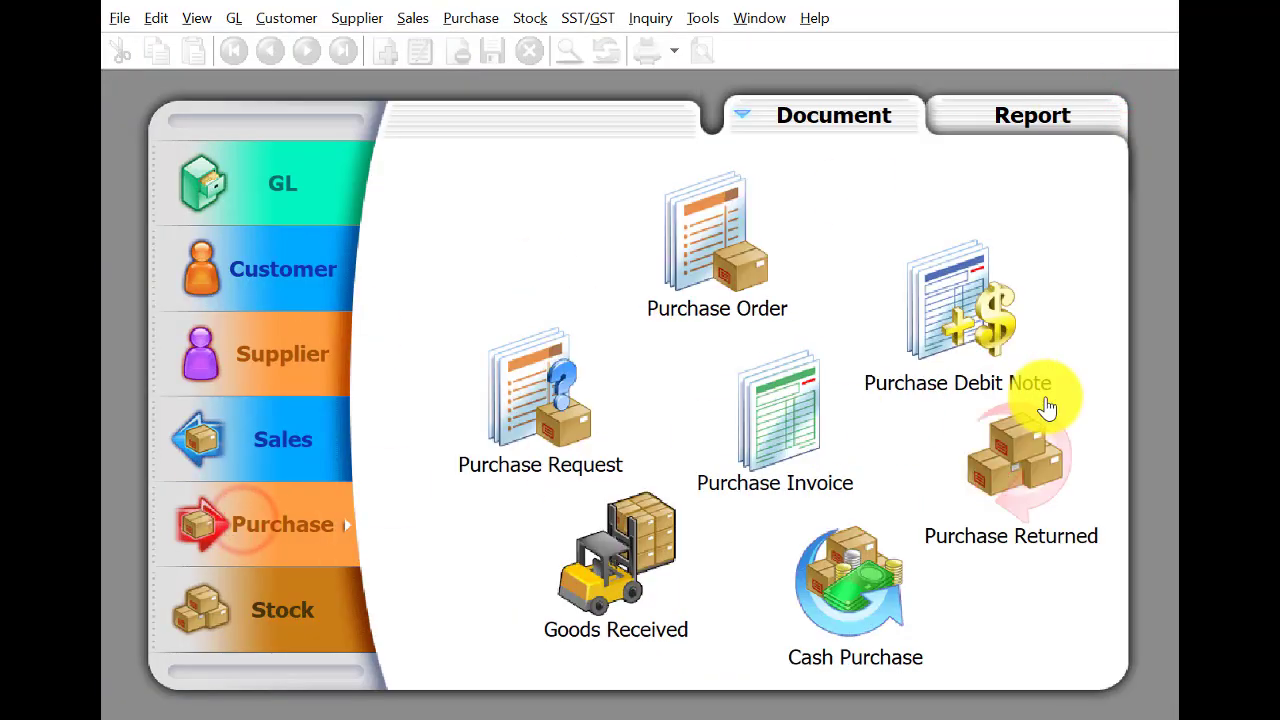
pyautogui.click(255, 332)
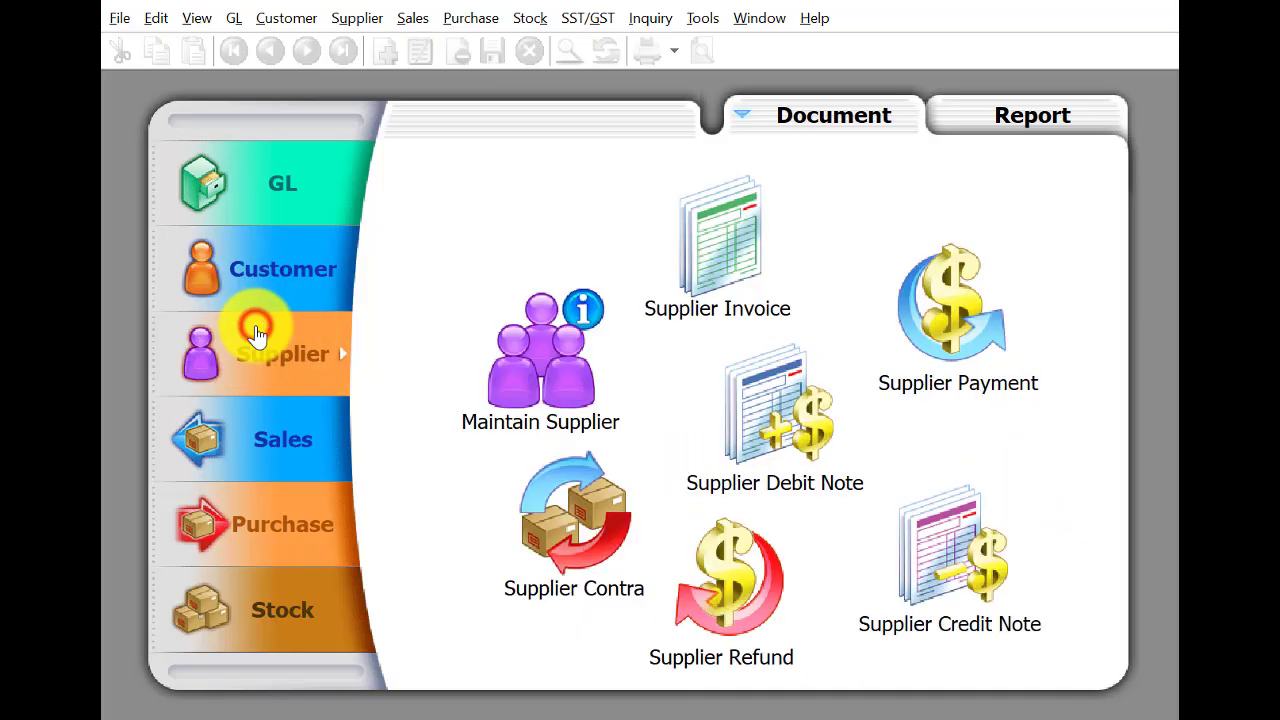
pyautogui.click(988, 548)
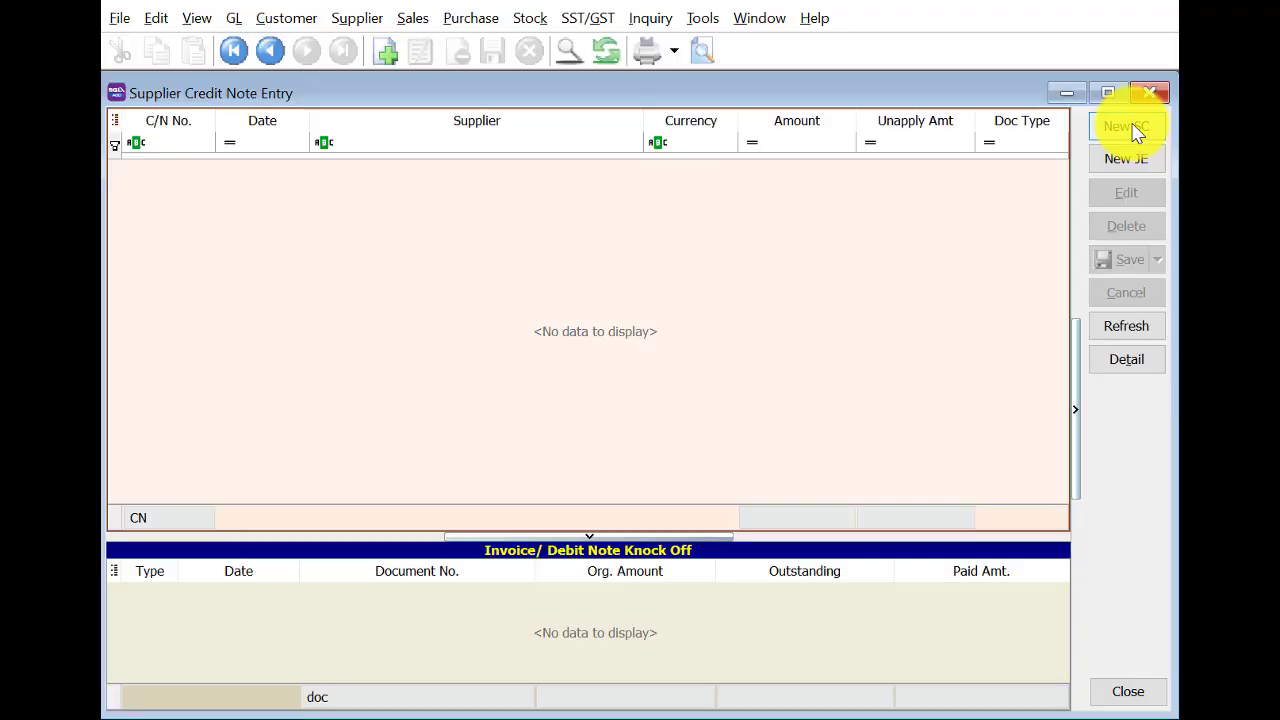
pyautogui.click(1130, 127)
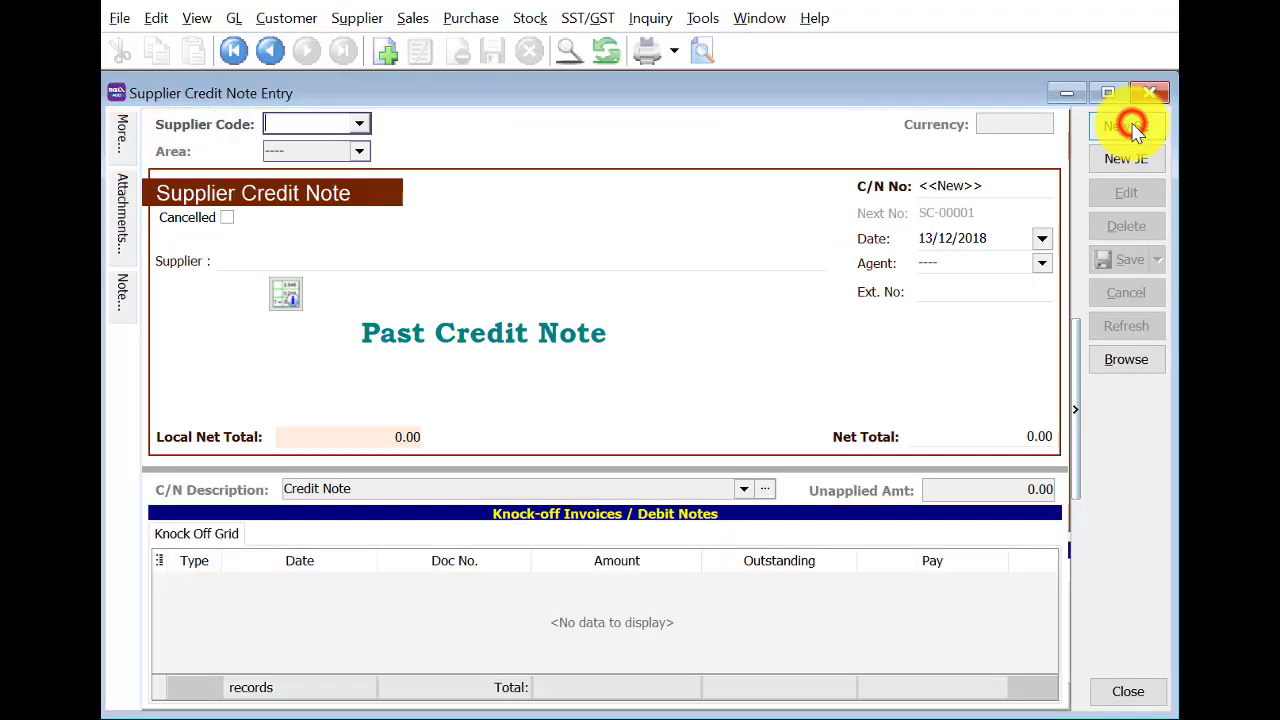
pyautogui.click(359, 123)
pyautogui.click(400, 170)
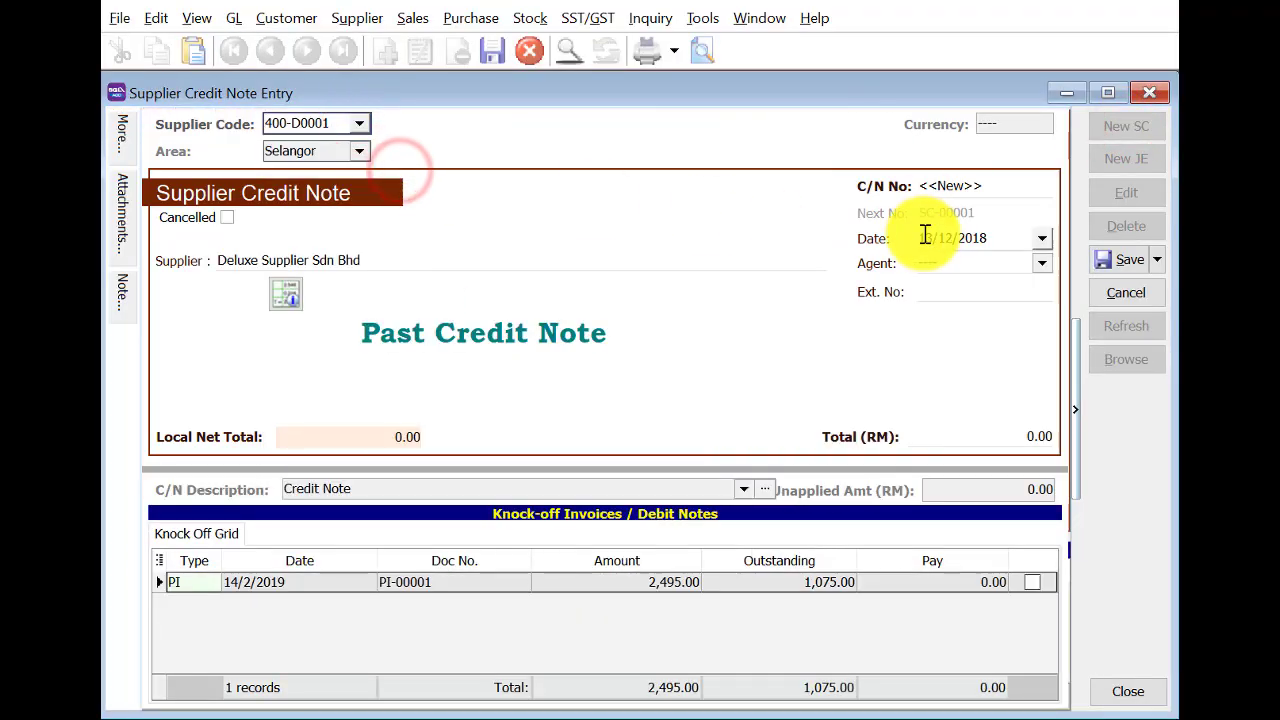
pyautogui.click(918, 238)
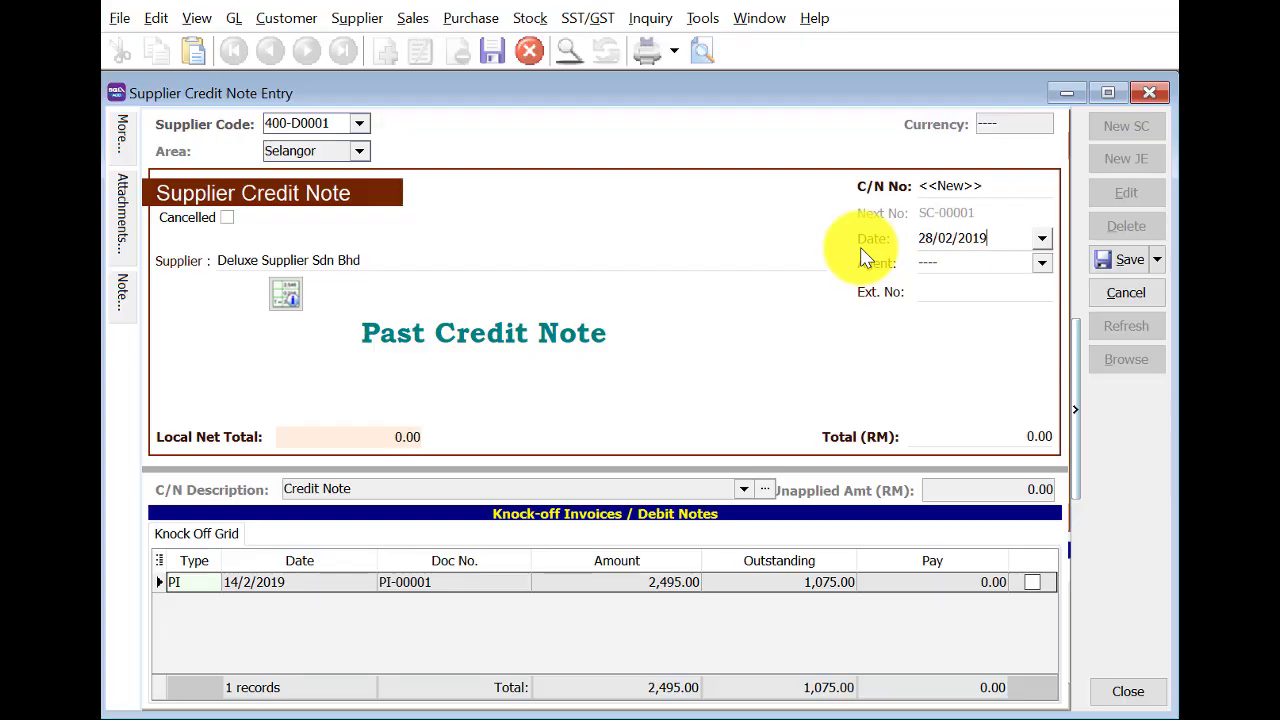
# Add a 95.00 line to 601-002 Purchases of accessories, knock off PI-00001, and save.
pyautogui.click(167, 299)
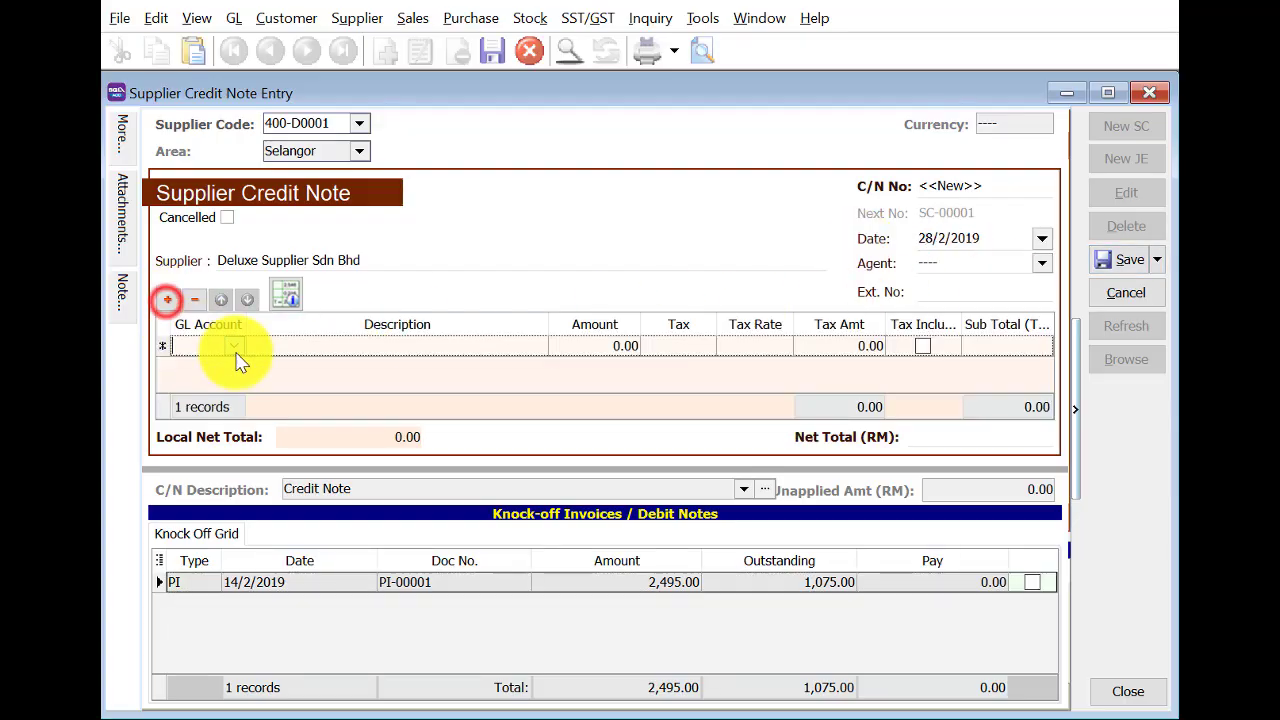
pyautogui.click(235, 346)
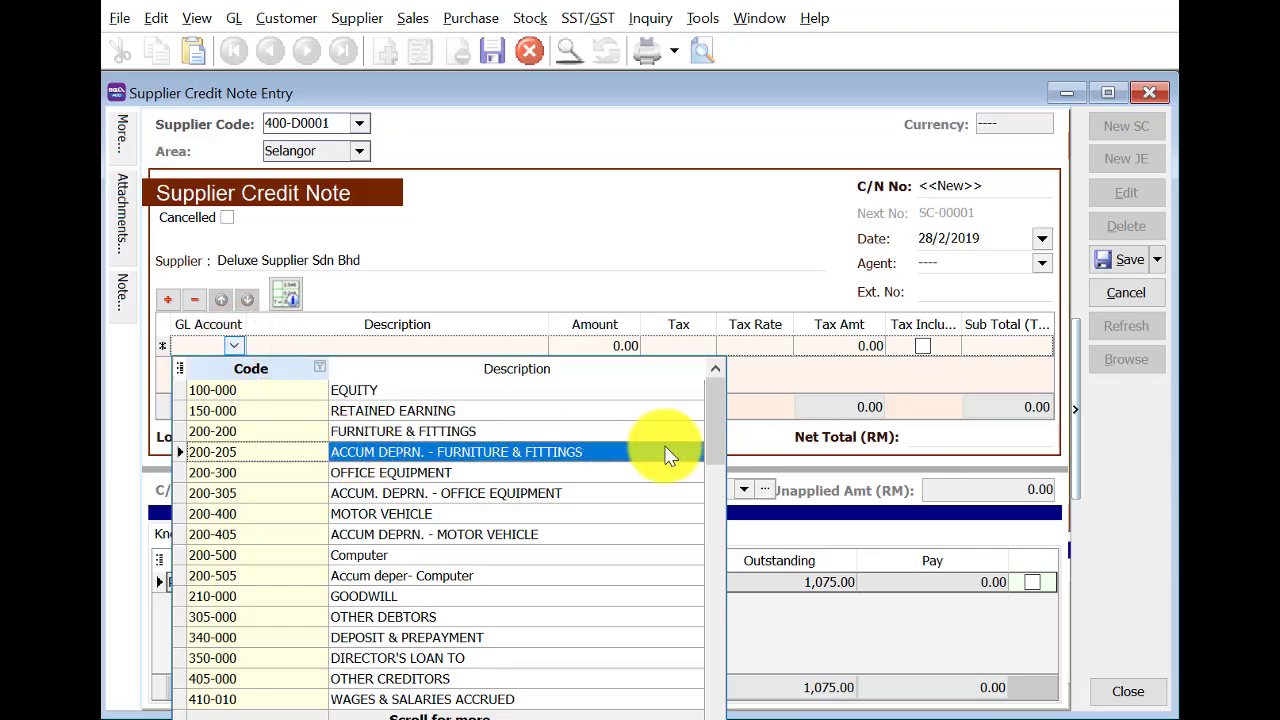
pyautogui.write('p')
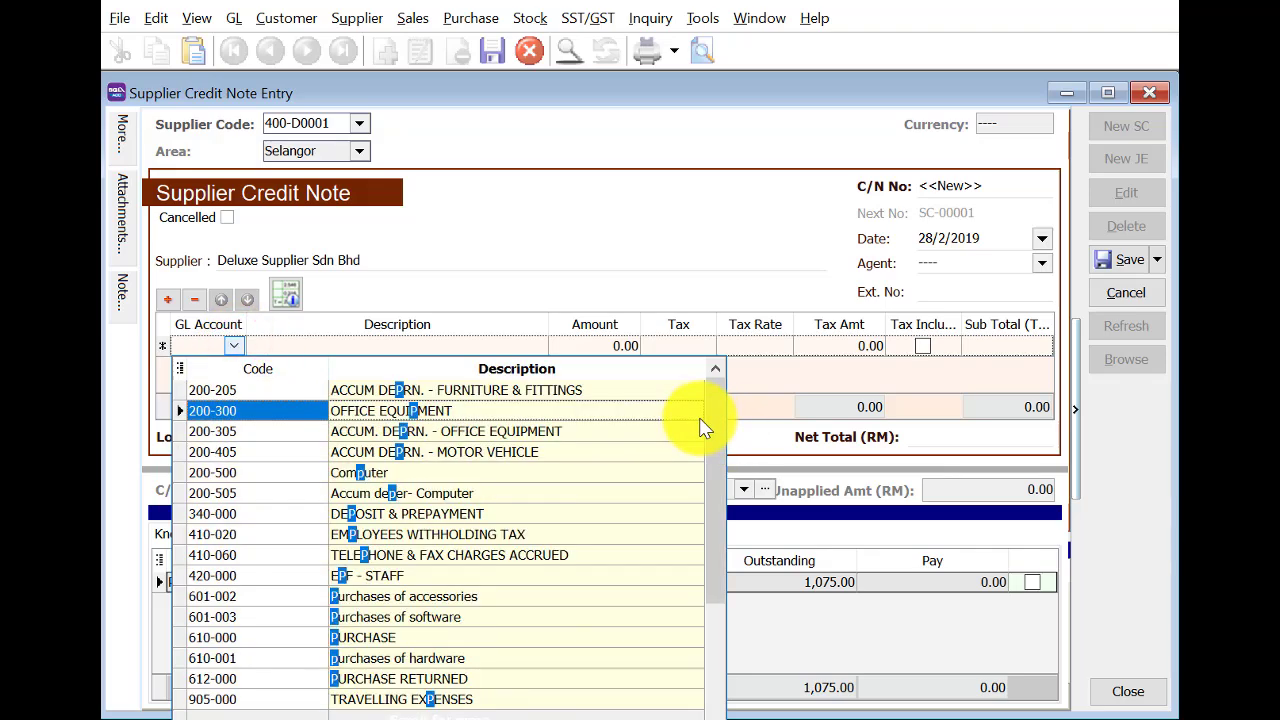
pyautogui.write('ur')
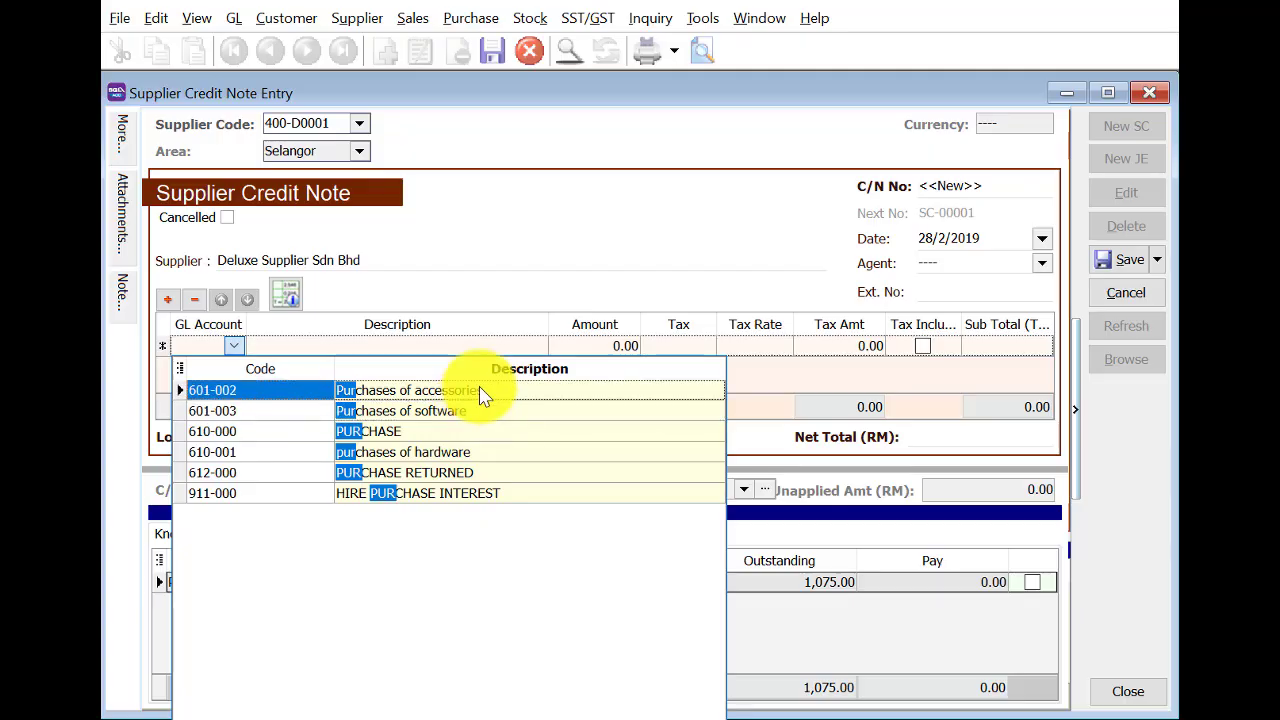
pyautogui.click(480, 392)
pyautogui.click(594, 349)
pyautogui.write('9')
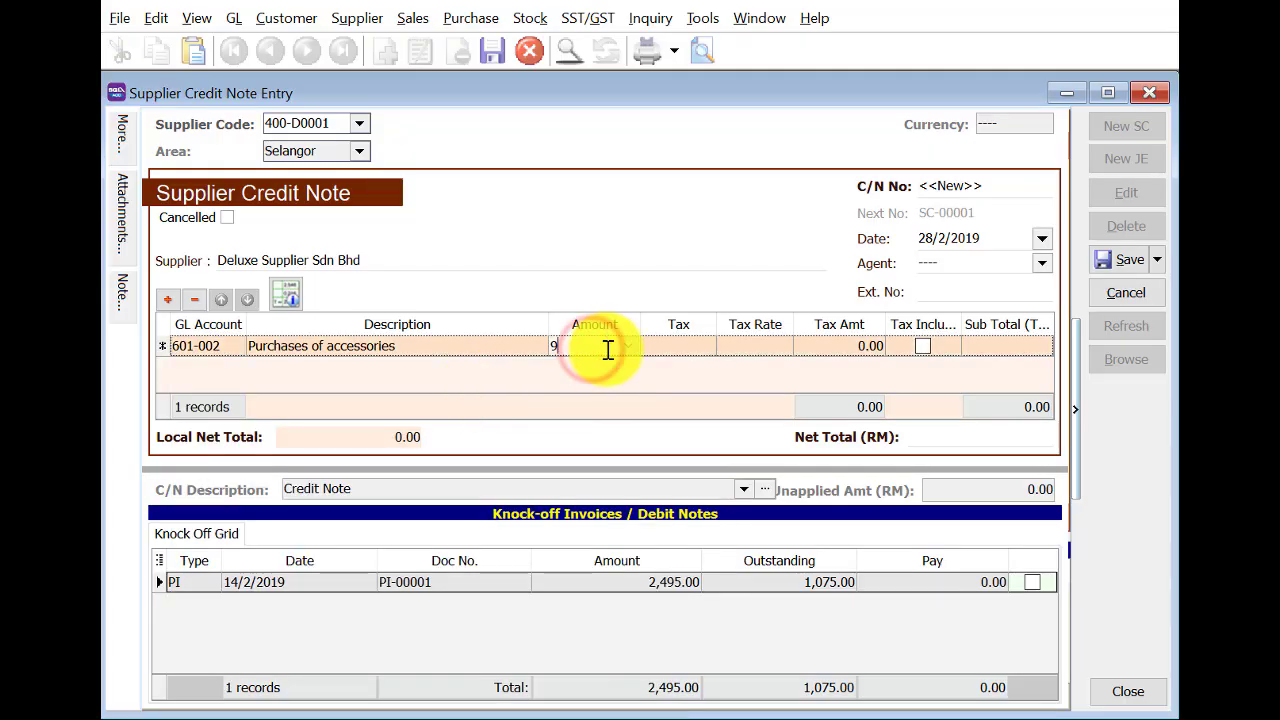
pyautogui.write('5')
pyautogui.press('Return')
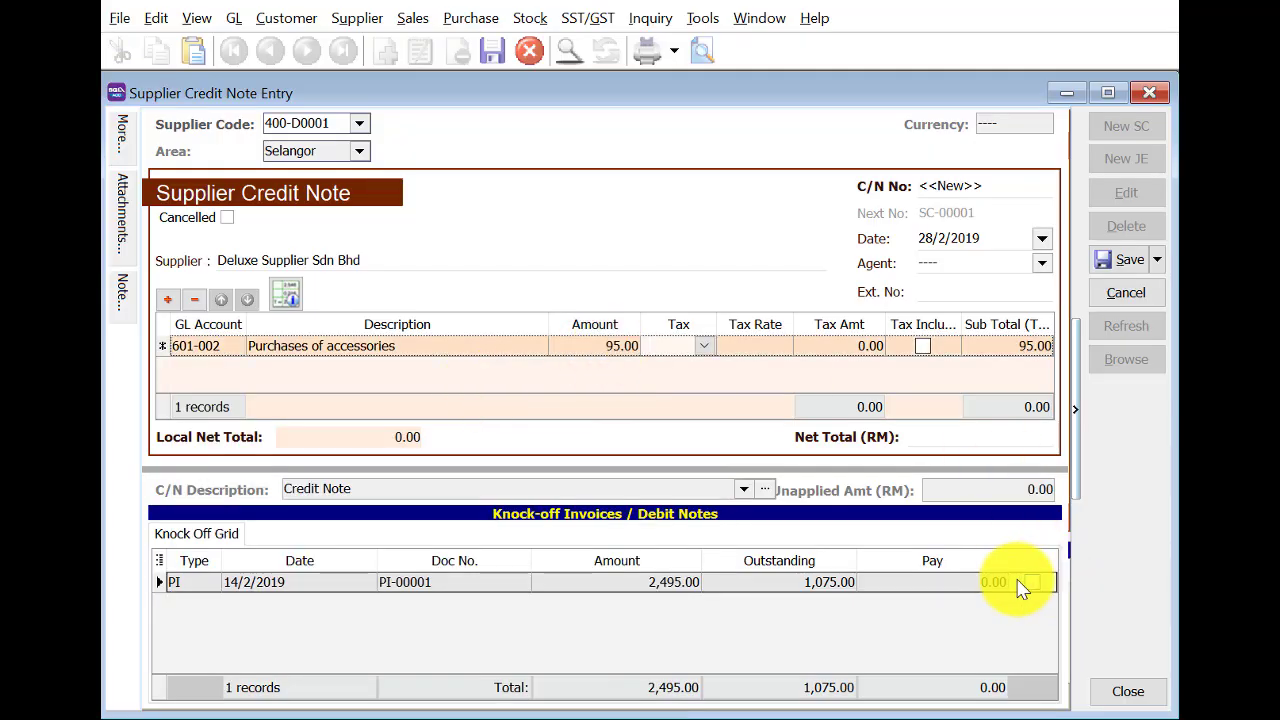
pyautogui.click(1032, 582)
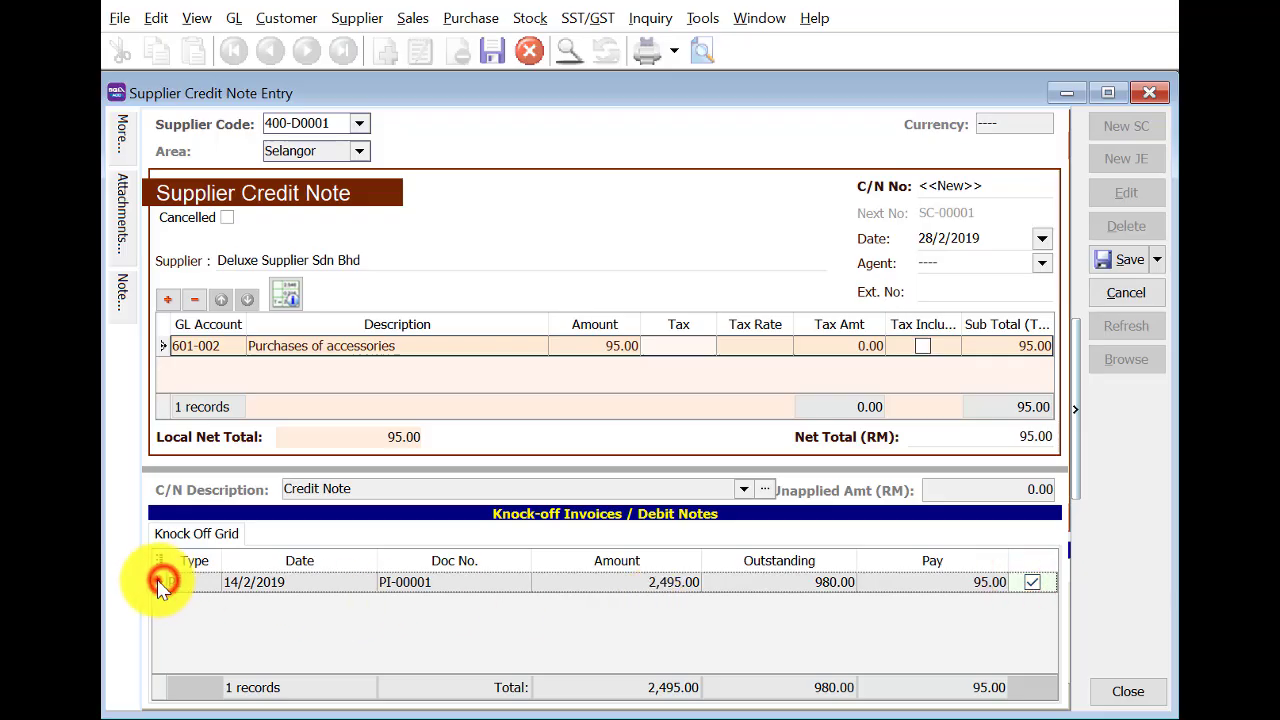
pyautogui.click(1125, 258)
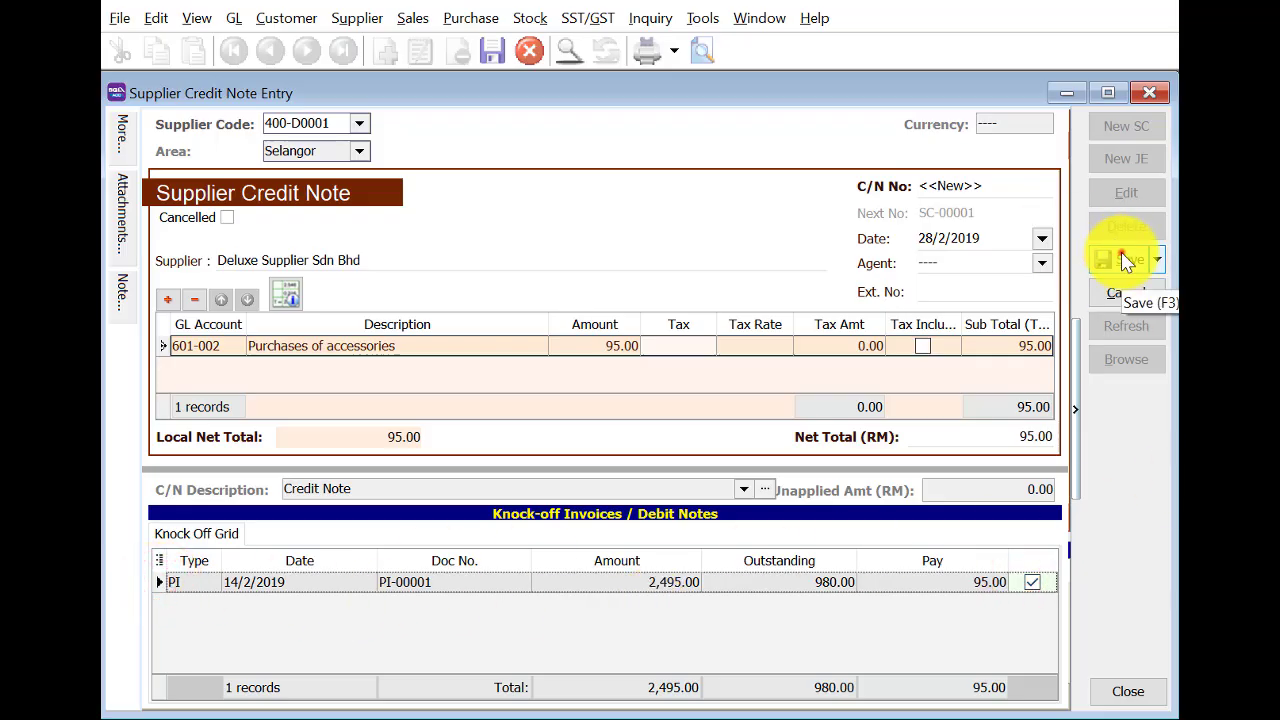
pyautogui.click(1127, 358)
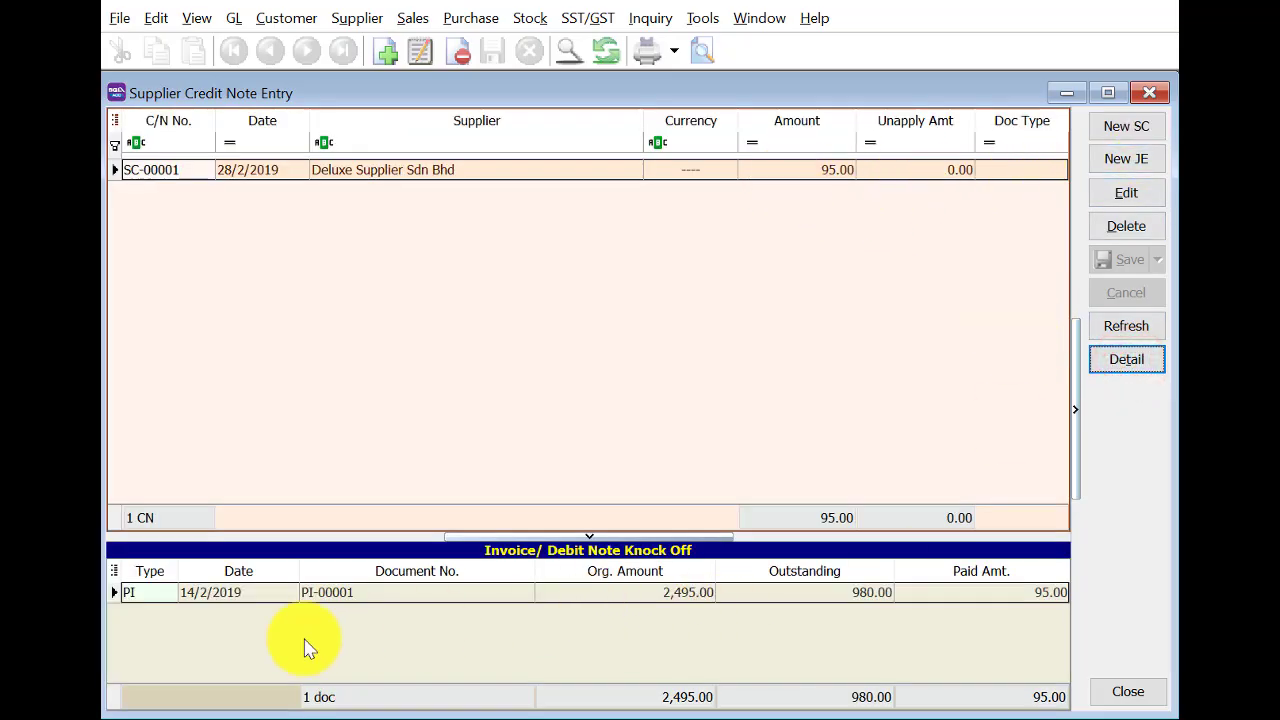
# Start a new cash book payment voucher dated 28/2/2019 with Salaries as payee.
pyautogui.click(1148, 95)
pyautogui.click(249, 205)
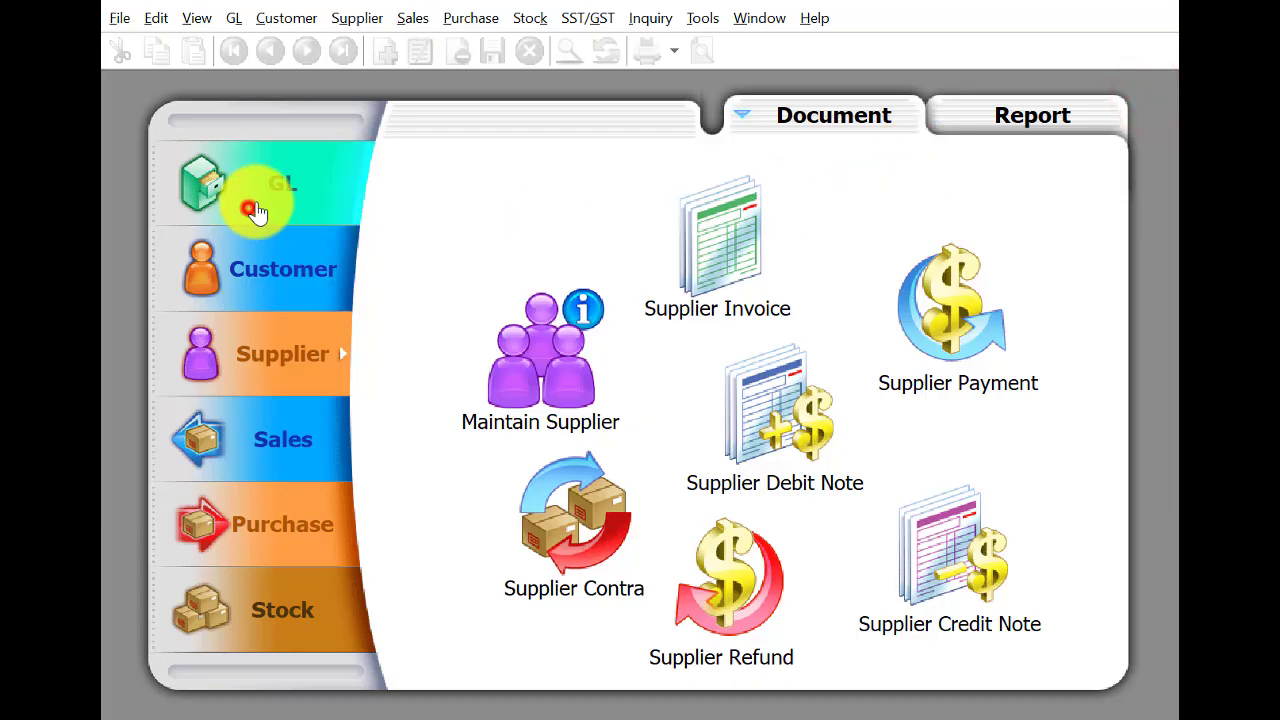
pyautogui.click(735, 225)
pyautogui.click(1116, 127)
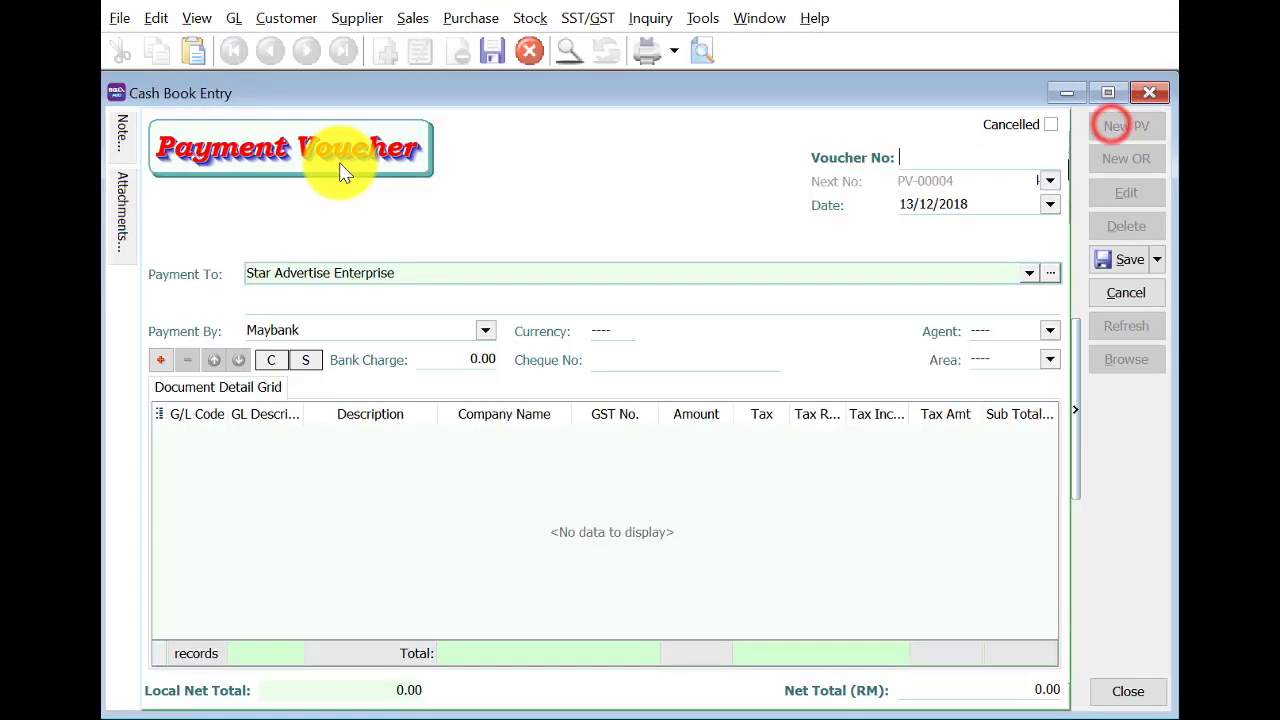
pyautogui.click(421, 275)
pyautogui.click(898, 205)
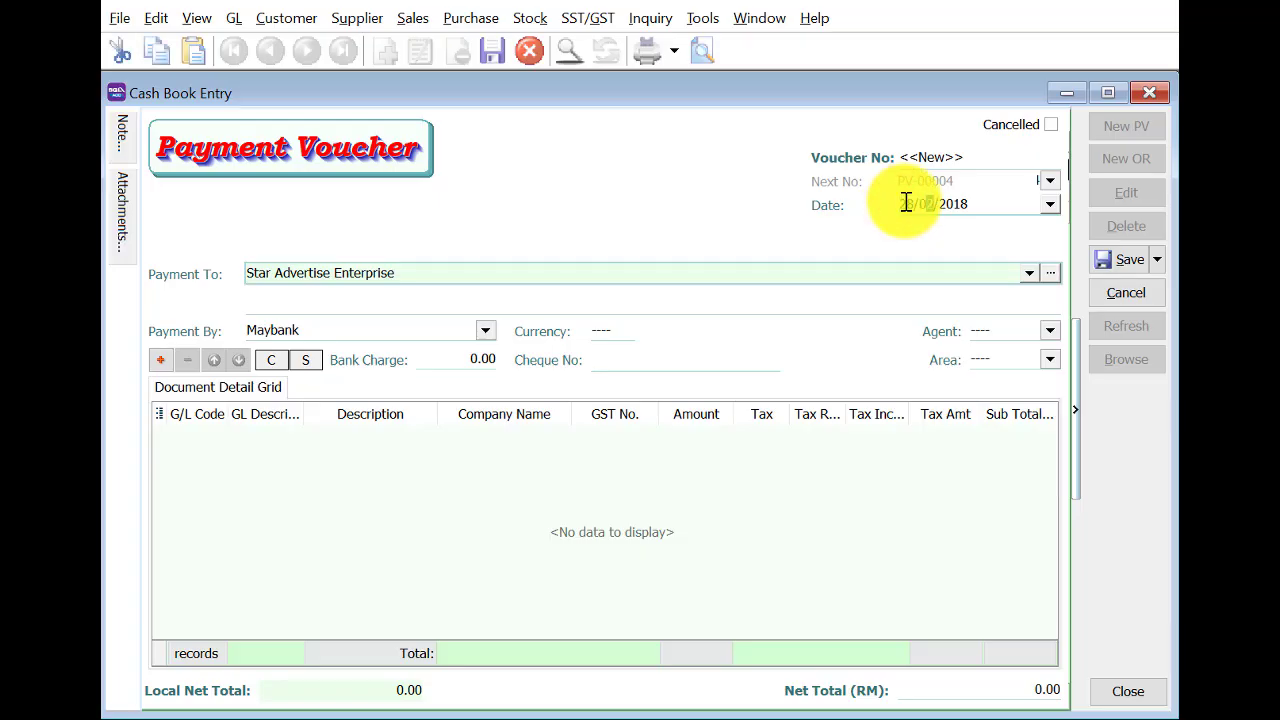
pyautogui.press('Tab')
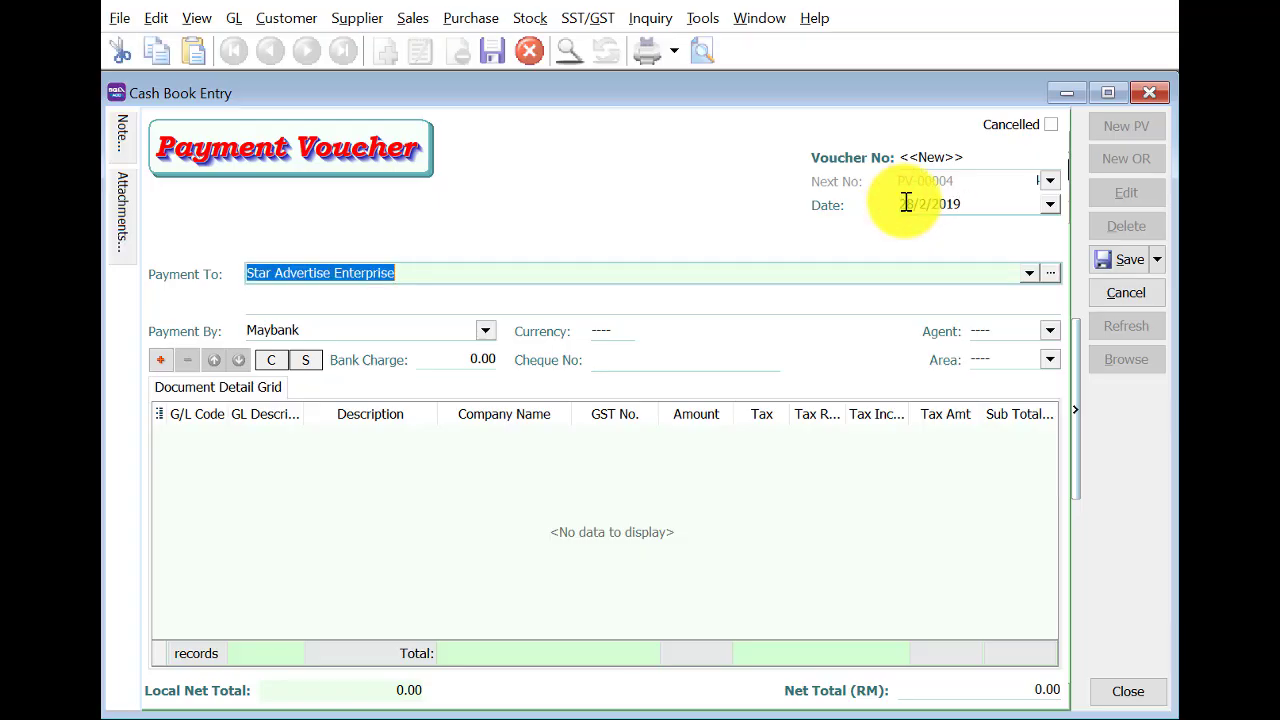
pyautogui.click(1025, 272)
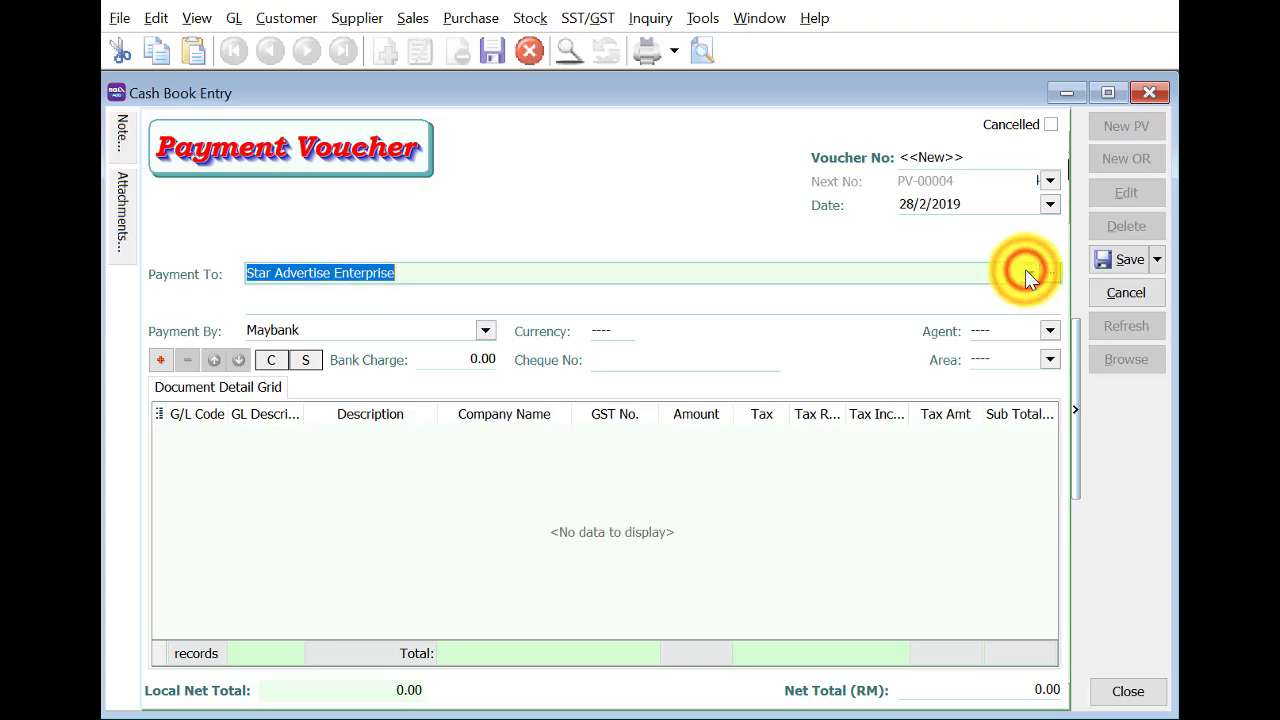
pyautogui.press('BackSpace')
pyautogui.write('Salaries')
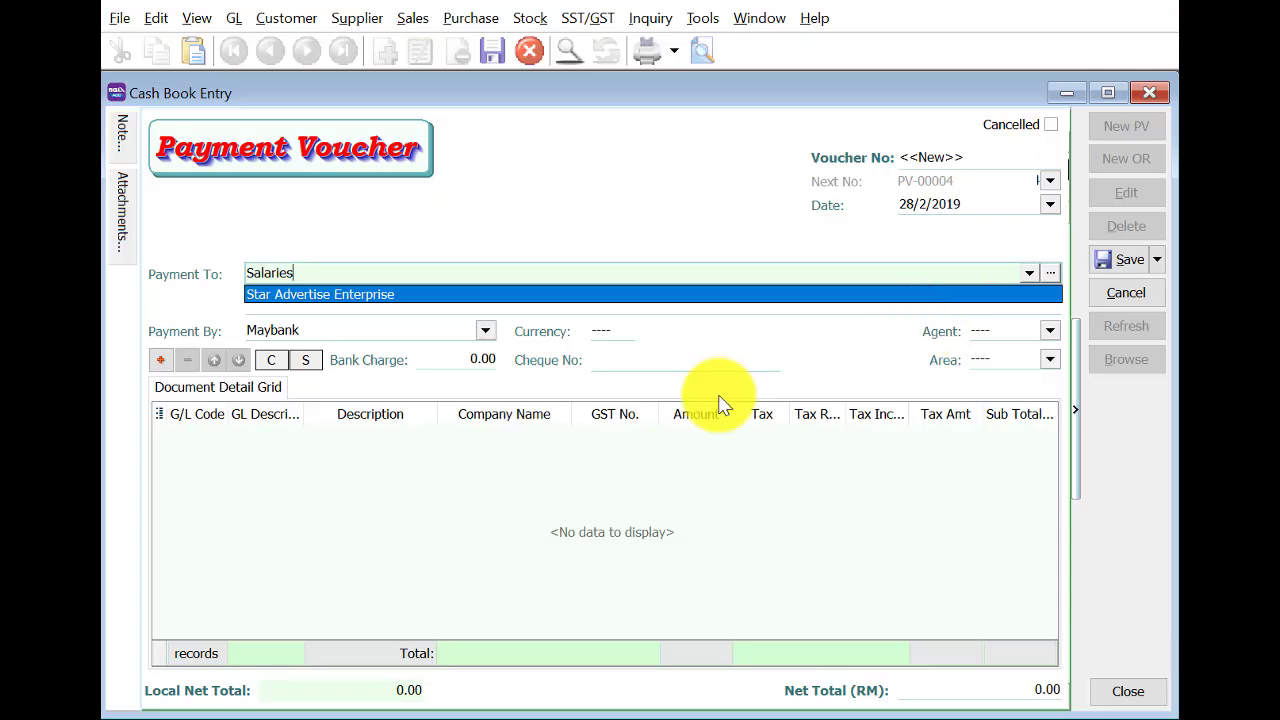
pyautogui.click(160, 350)
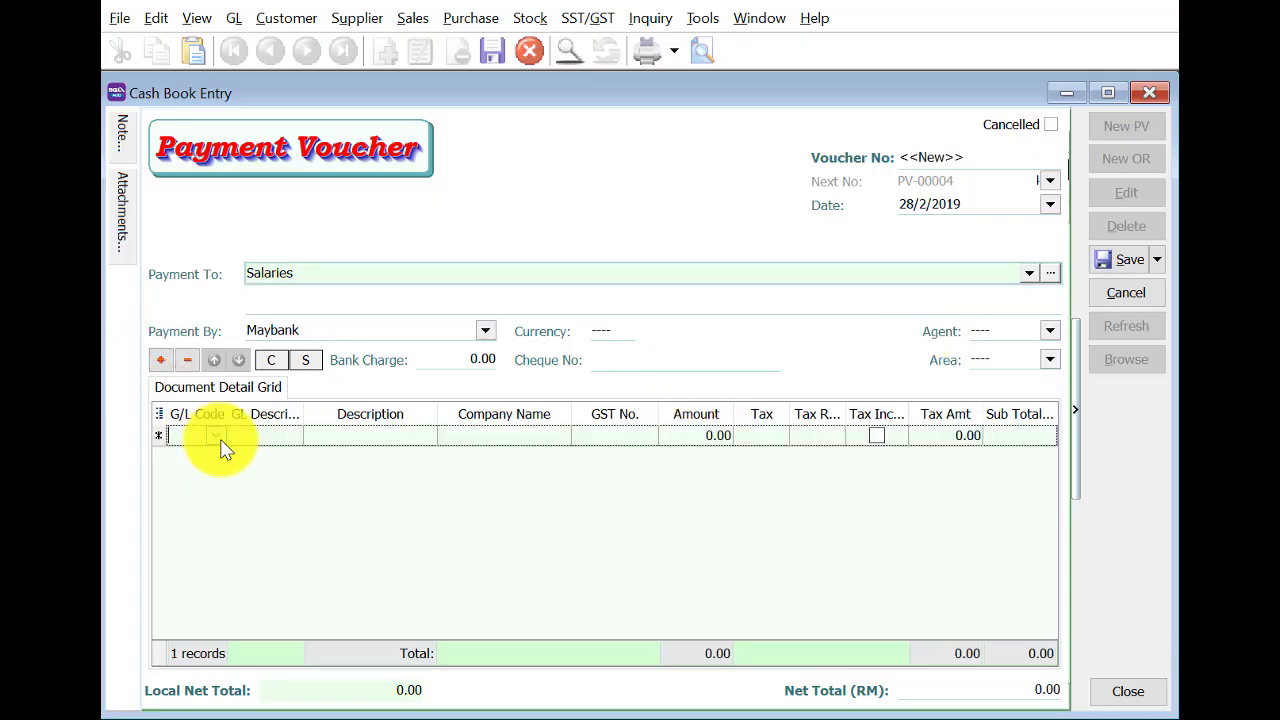
# Add lines 904-000 SALARIES for 3,000.00 and 910-000 telephone and fax for 80.00.
pyautogui.click(220, 440)
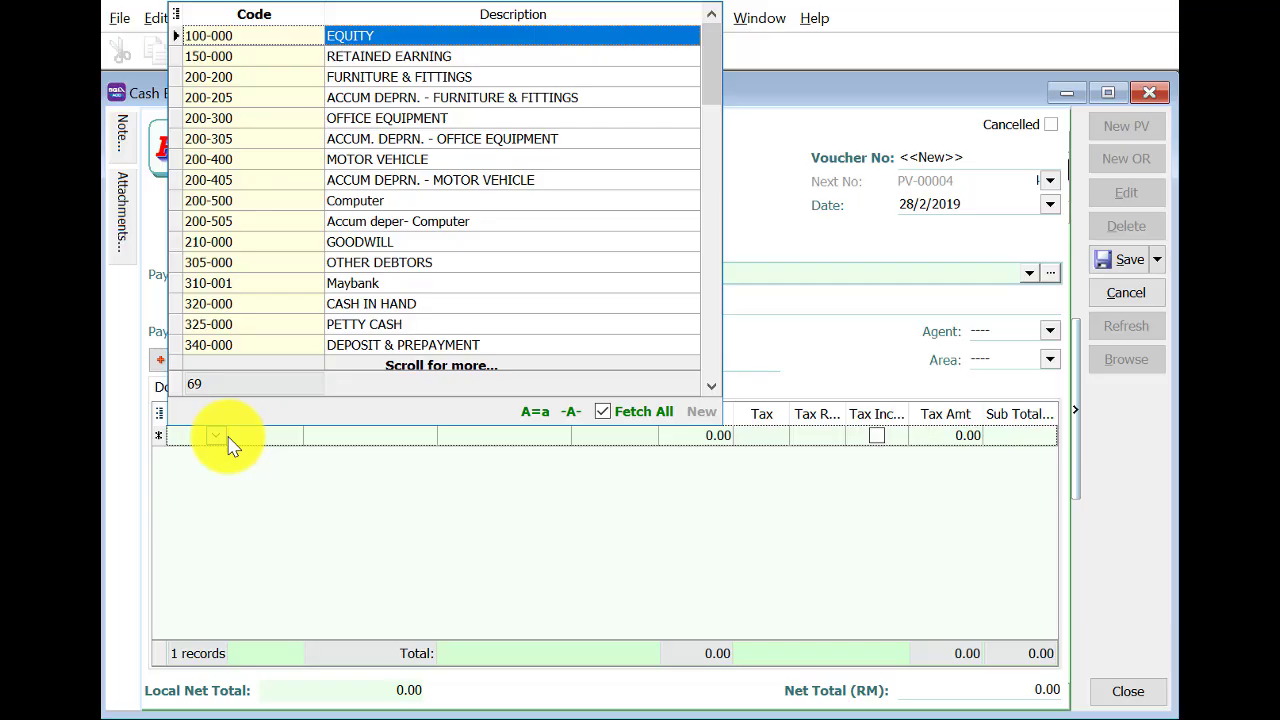
pyautogui.write('904')
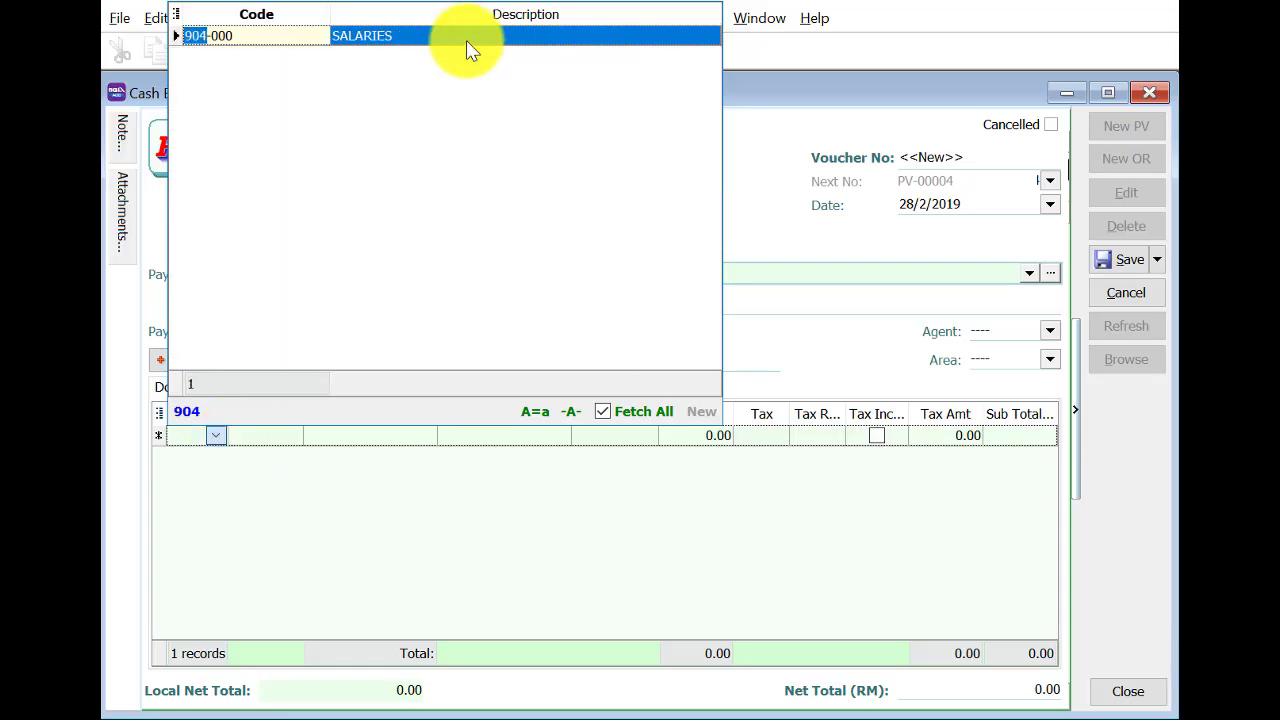
pyautogui.click(470, 50)
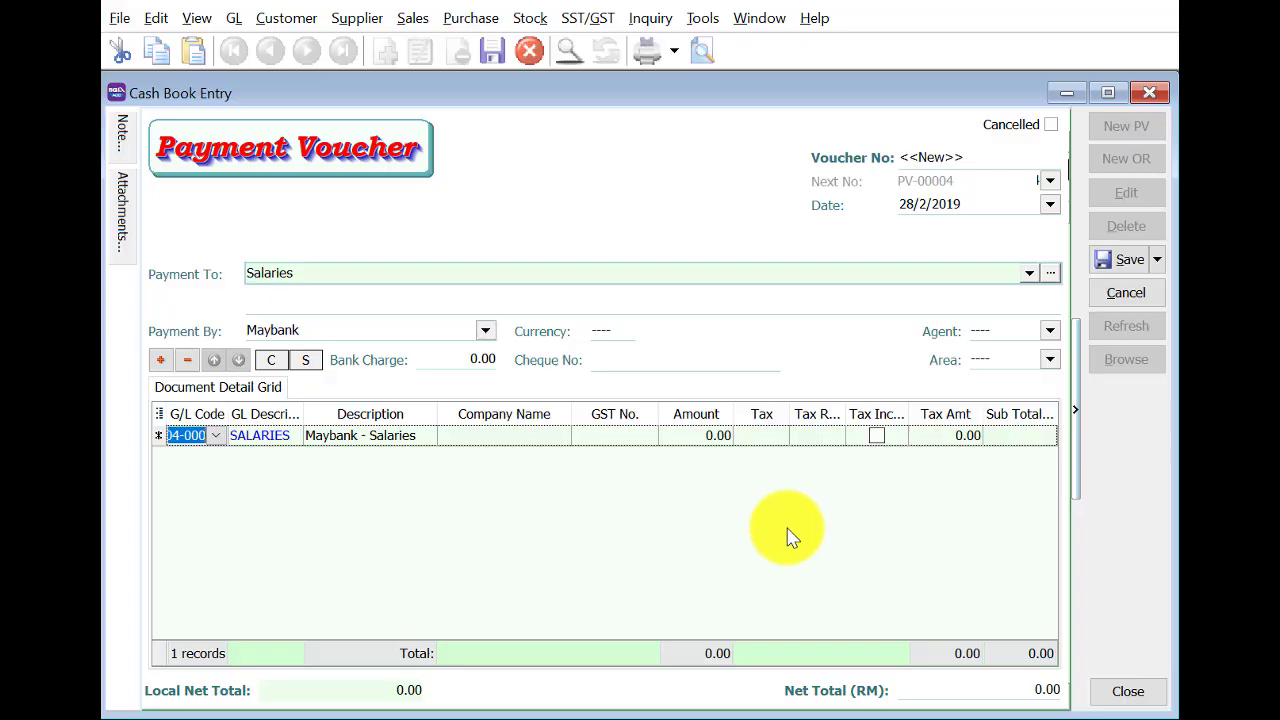
pyautogui.click(680, 438)
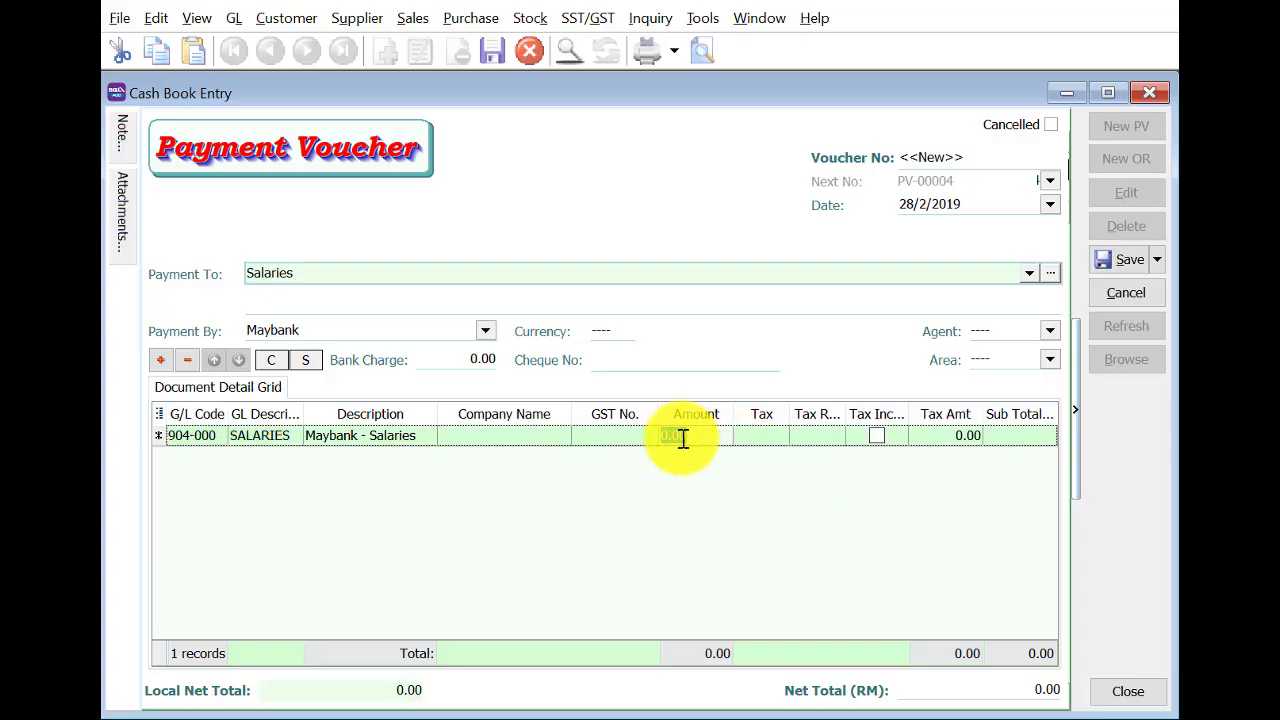
pyautogui.press('Return')
pyautogui.click(160, 360)
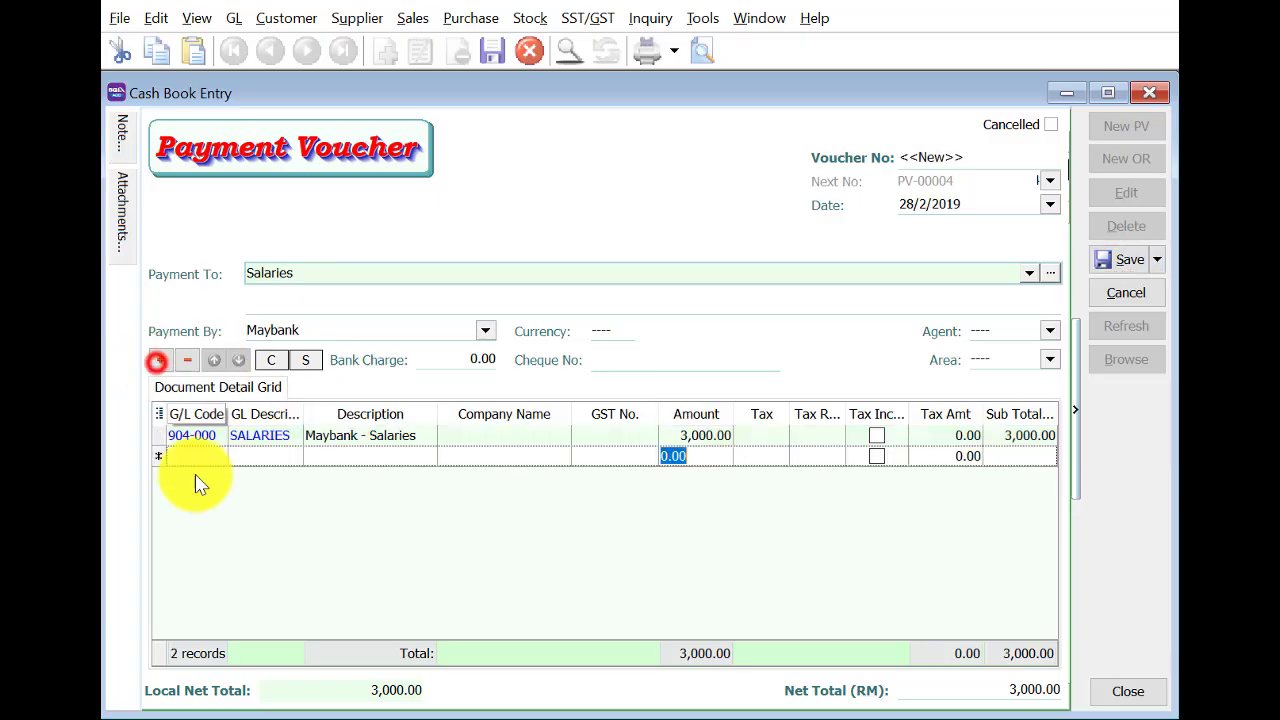
pyautogui.click(193, 457)
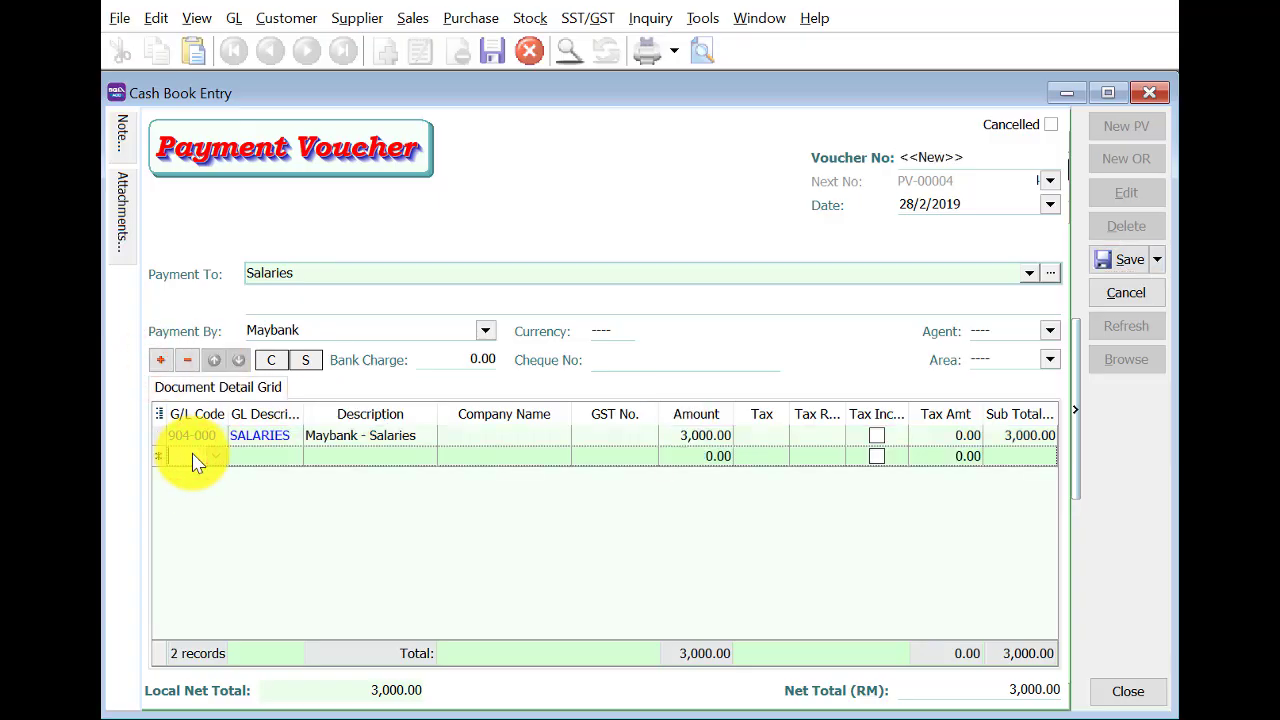
pyautogui.write('910')
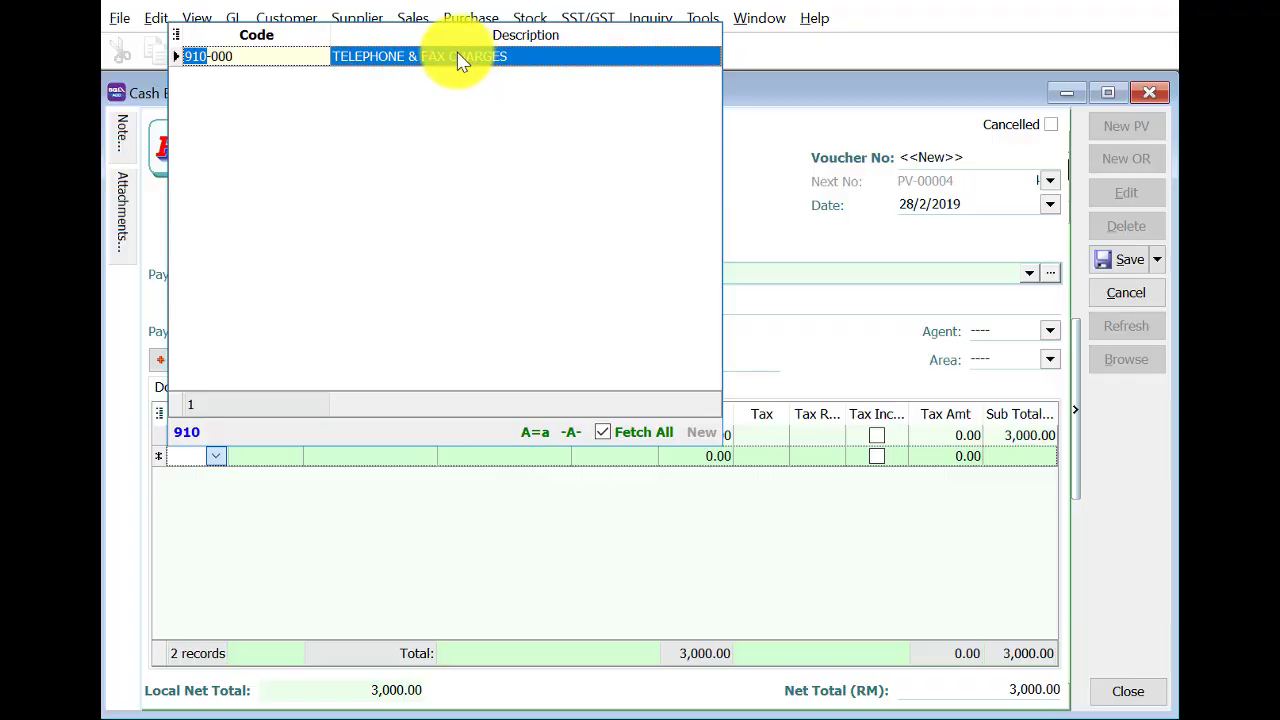
pyautogui.click(458, 56)
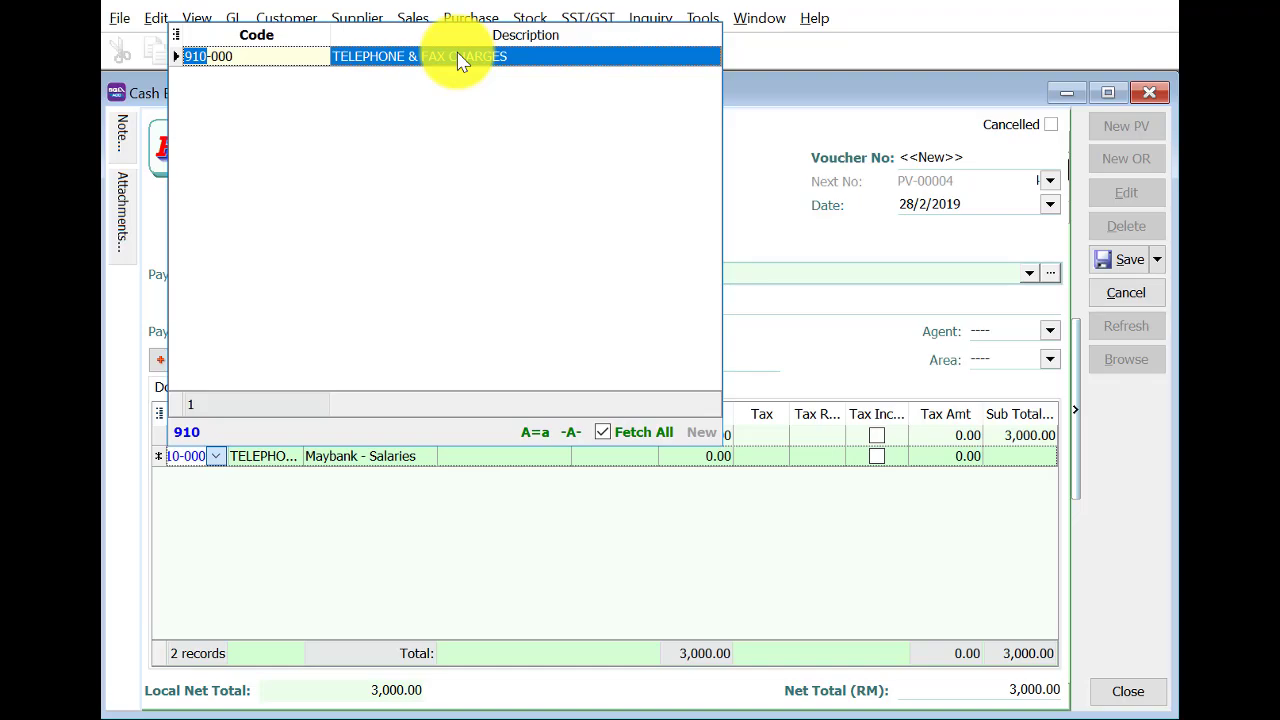
pyautogui.click(705, 458)
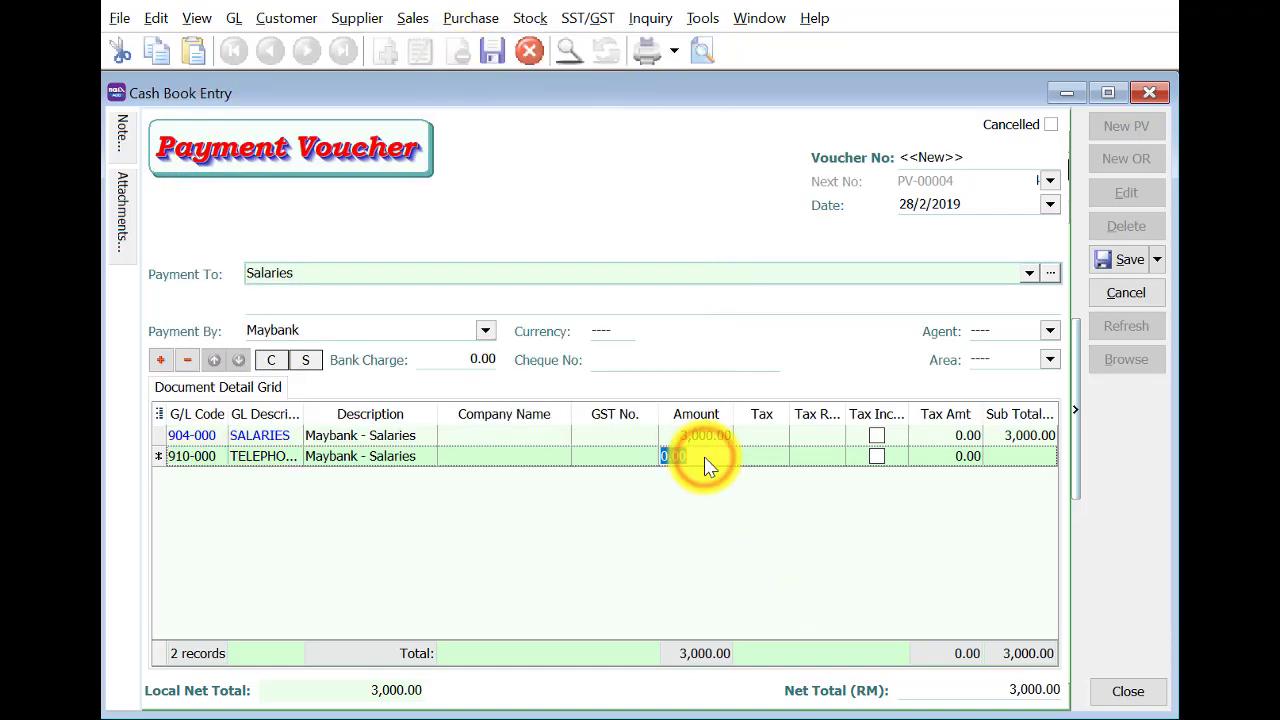
pyautogui.press('Return')
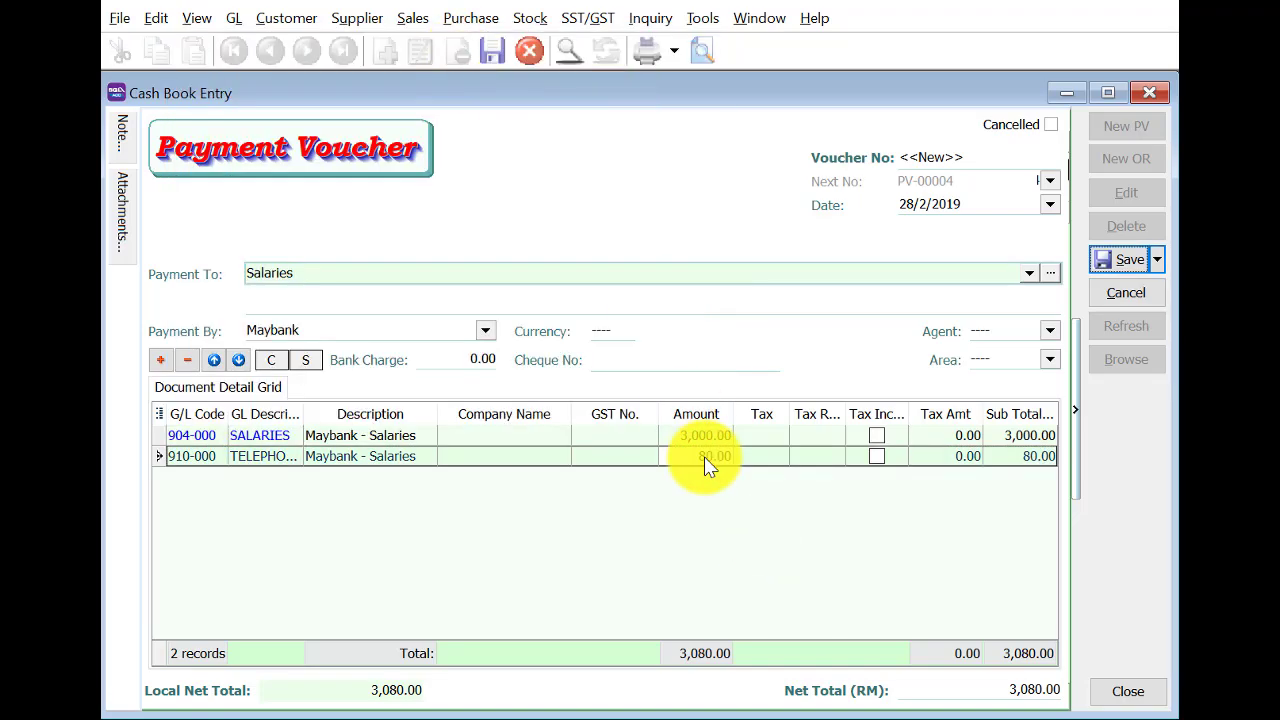
# Add deduction lines EPF - STAFF (-240.00) and SOCSO - STAFF (-14.75).
pyautogui.click(160, 360)
pyautogui.click(178, 479)
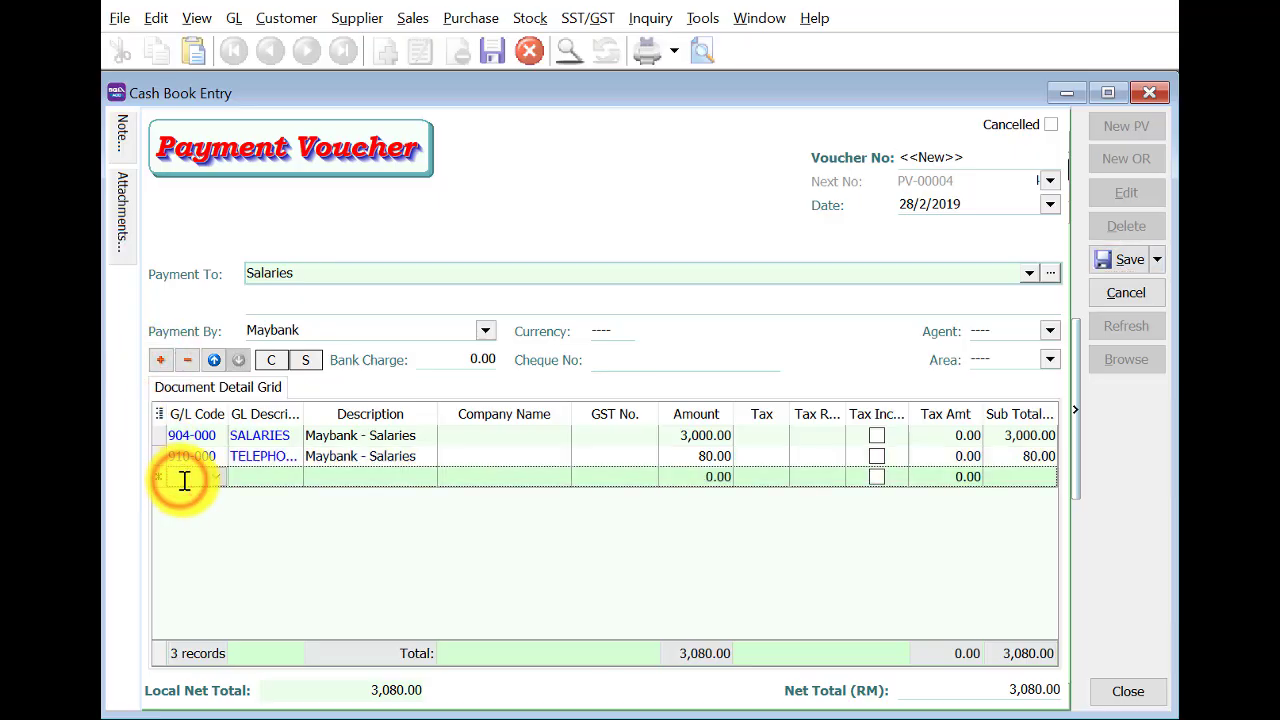
pyautogui.write('420')
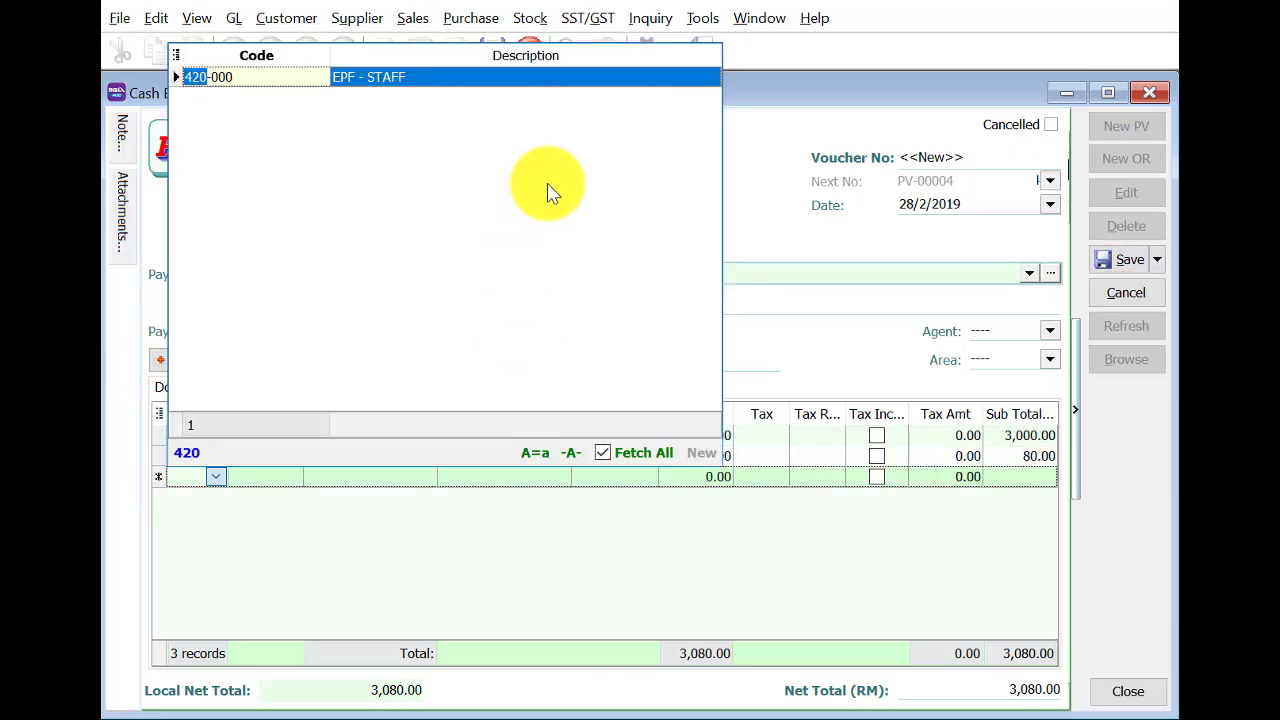
pyautogui.doubleClick(523, 79)
pyautogui.click(688, 479)
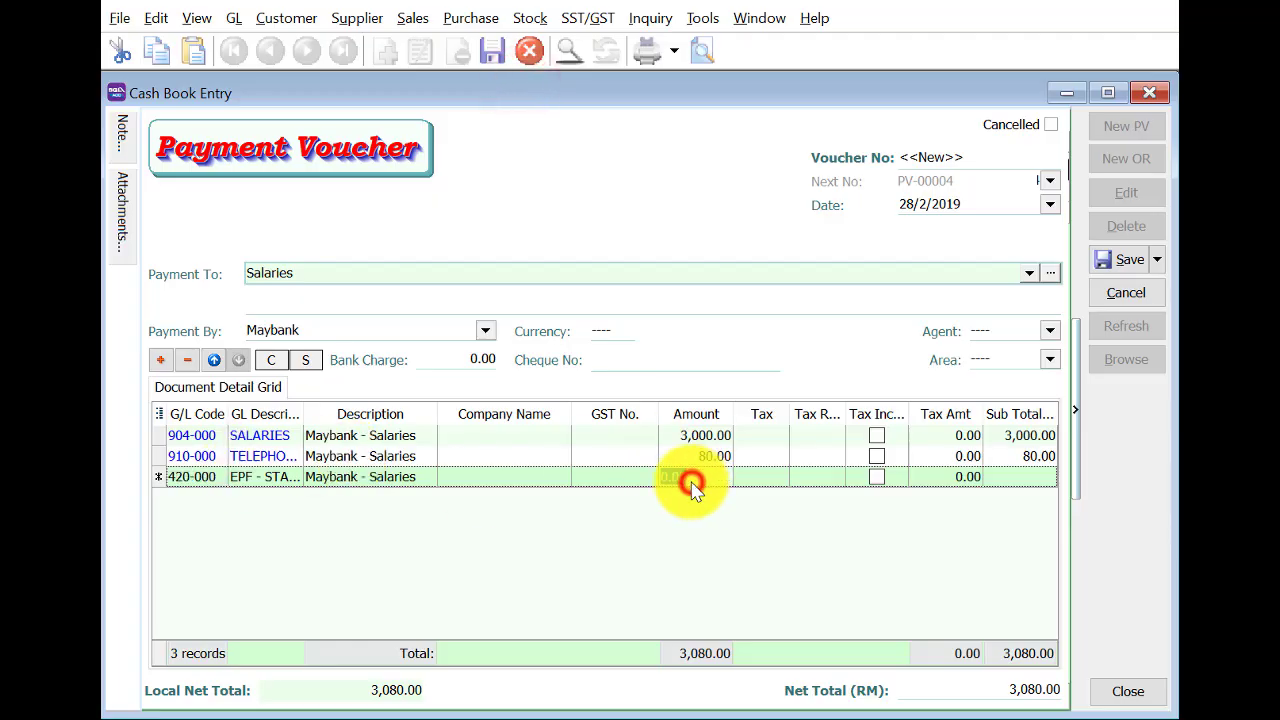
pyautogui.write('-24')
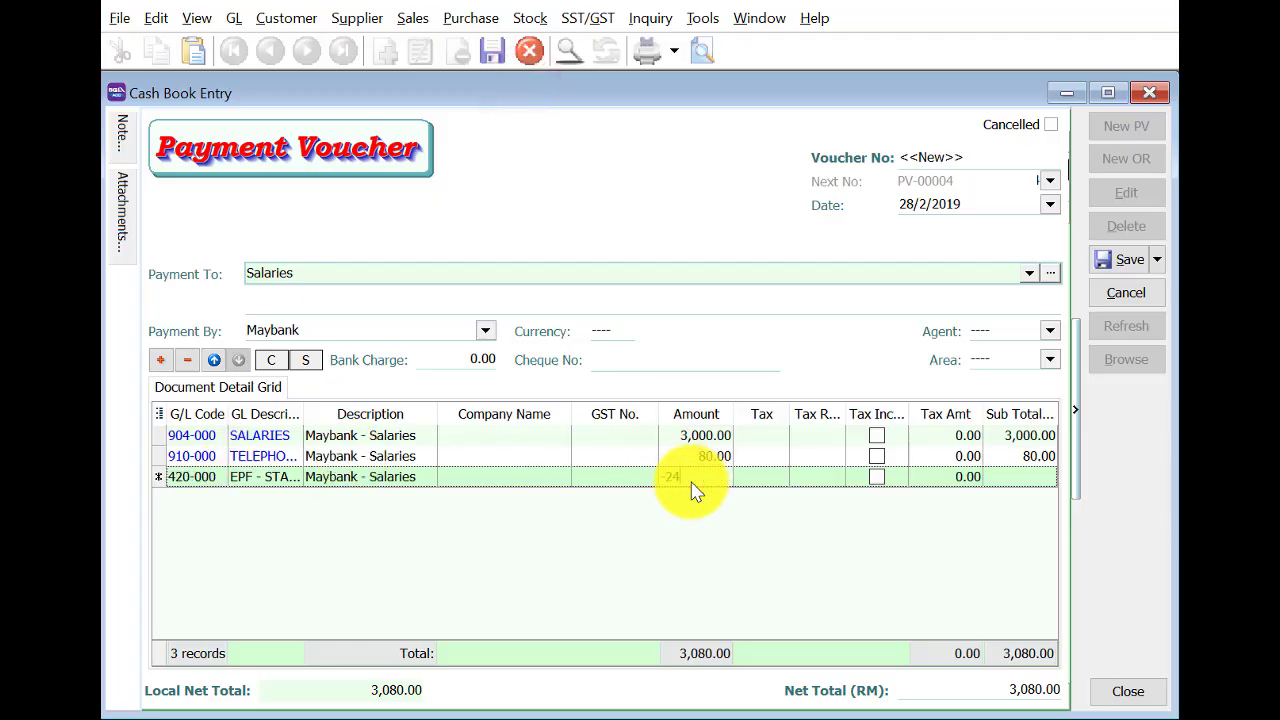
pyautogui.write('0')
pyautogui.press('Return')
pyautogui.click(160, 360)
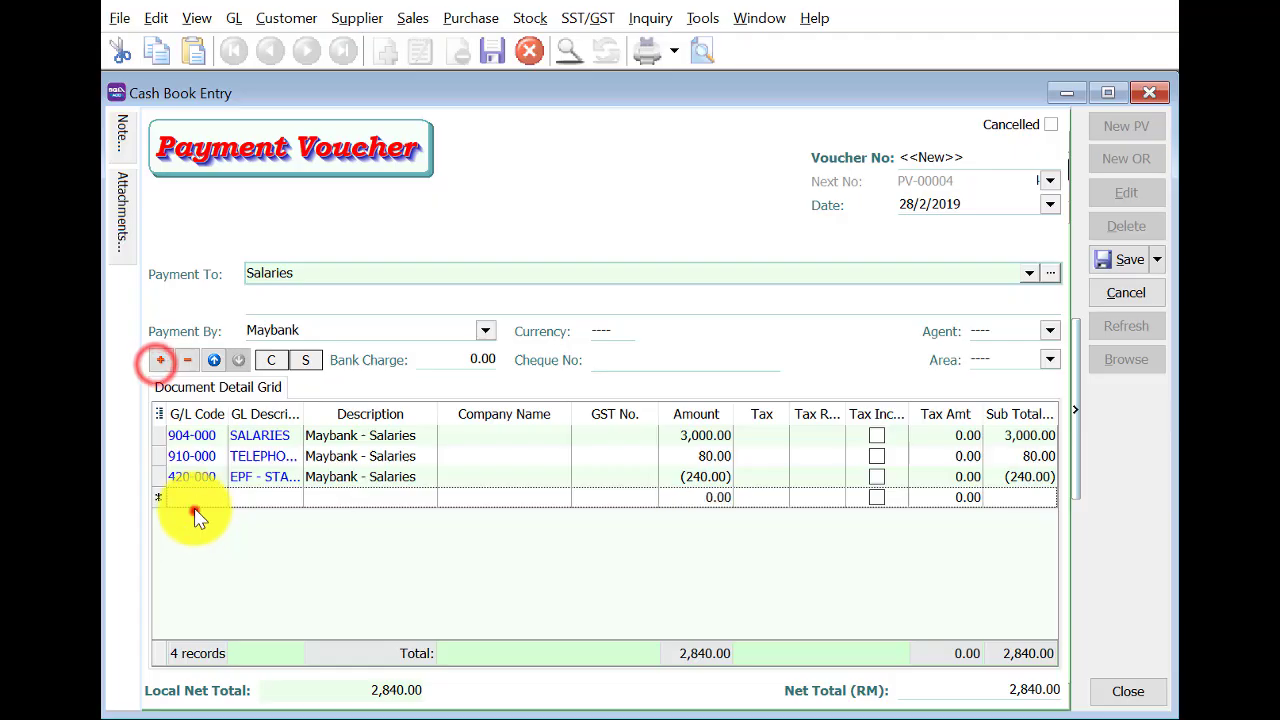
pyautogui.click(195, 503)
pyautogui.write('43')
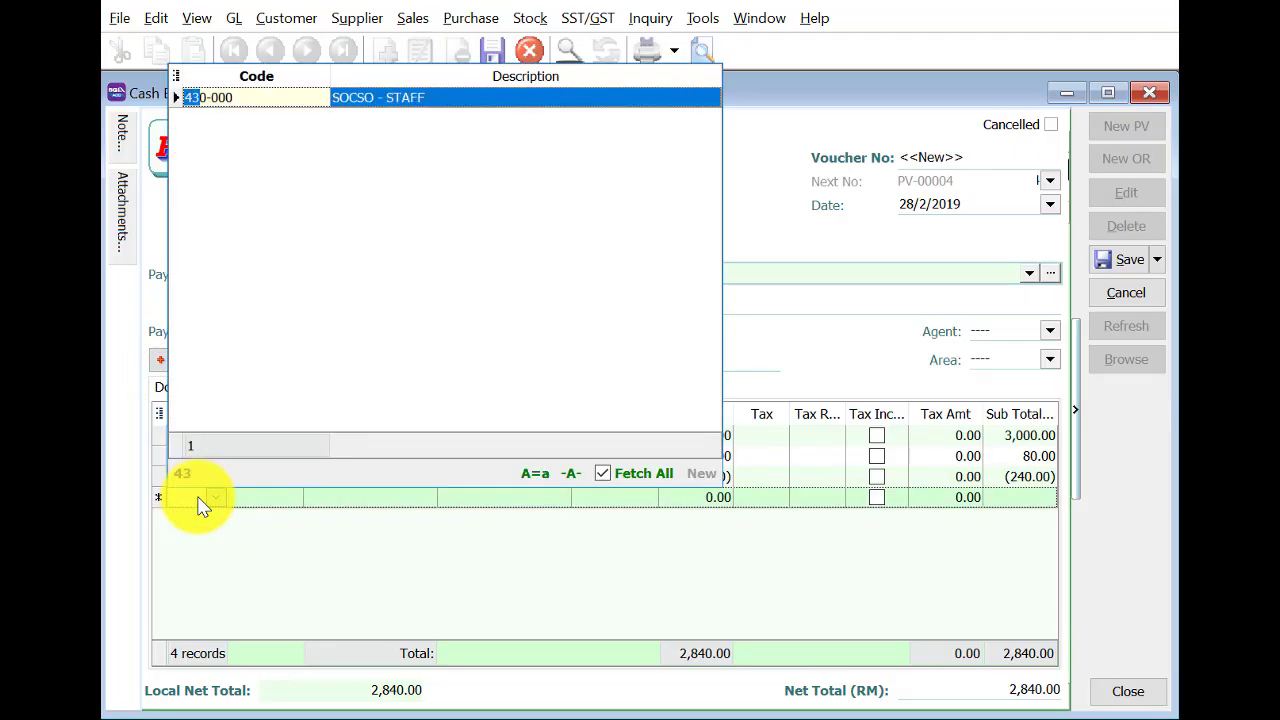
pyautogui.click(414, 97)
pyautogui.click(688, 495)
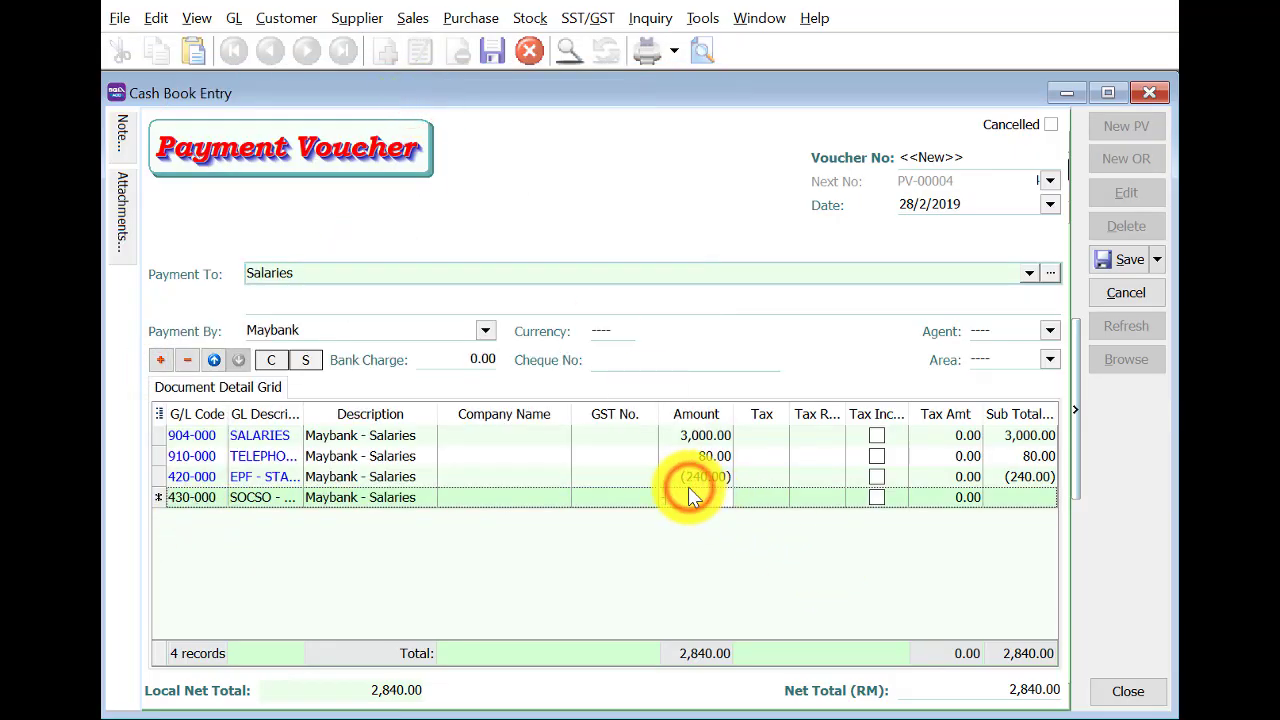
pyautogui.write('-14.75')
pyautogui.press('Return')
# Fill in cheque MBB 21658 and save the voucher as PV-00004.
pyautogui.click(1113, 261)
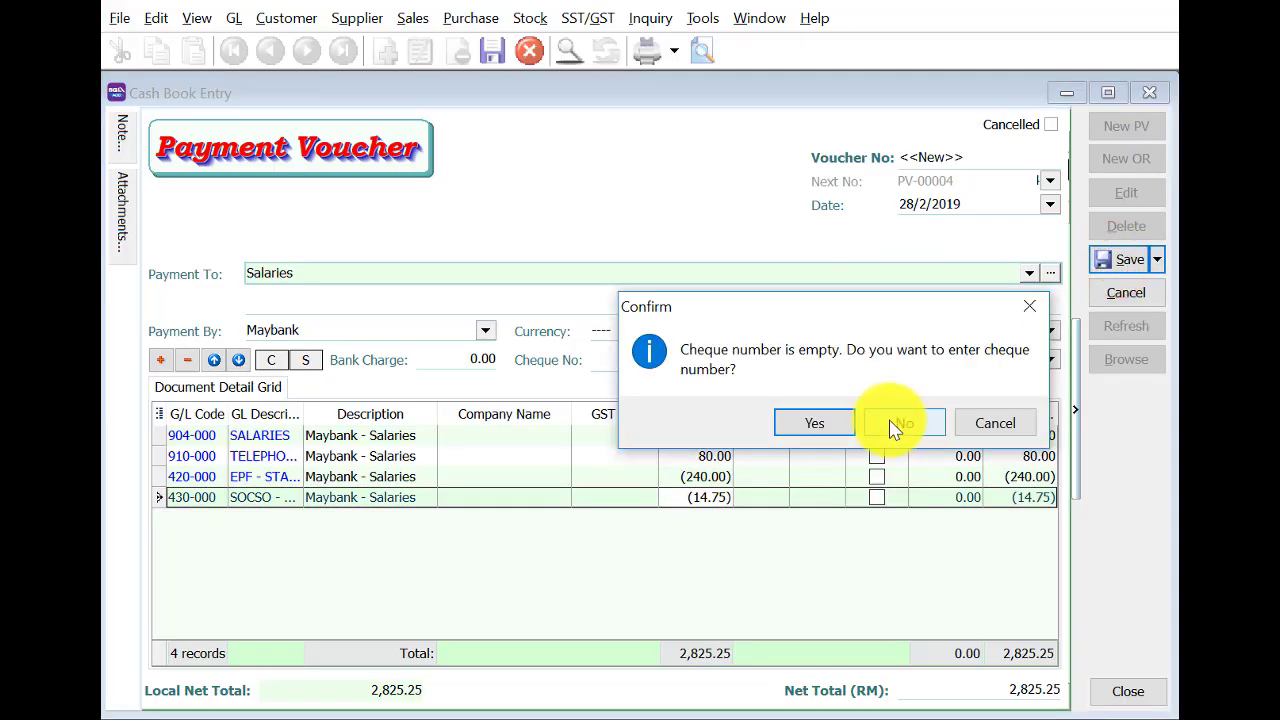
pyautogui.click(969, 423)
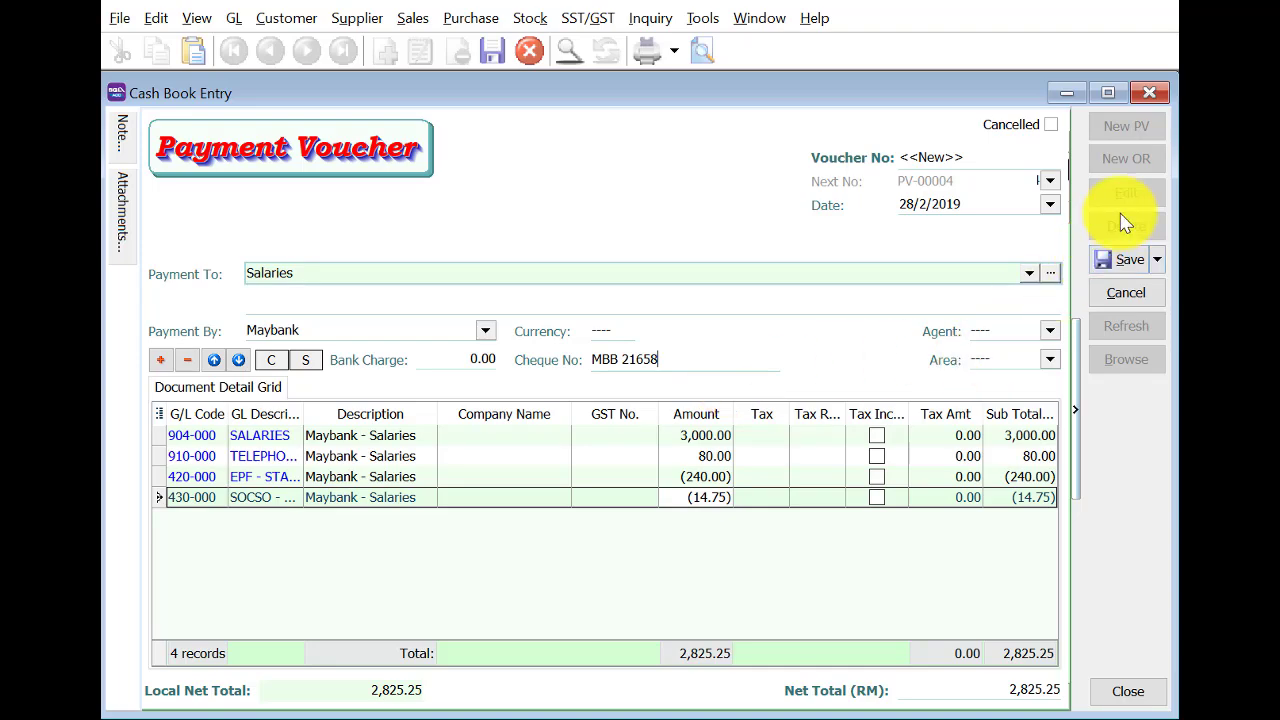
pyautogui.click(1122, 259)
pyautogui.click(1128, 130)
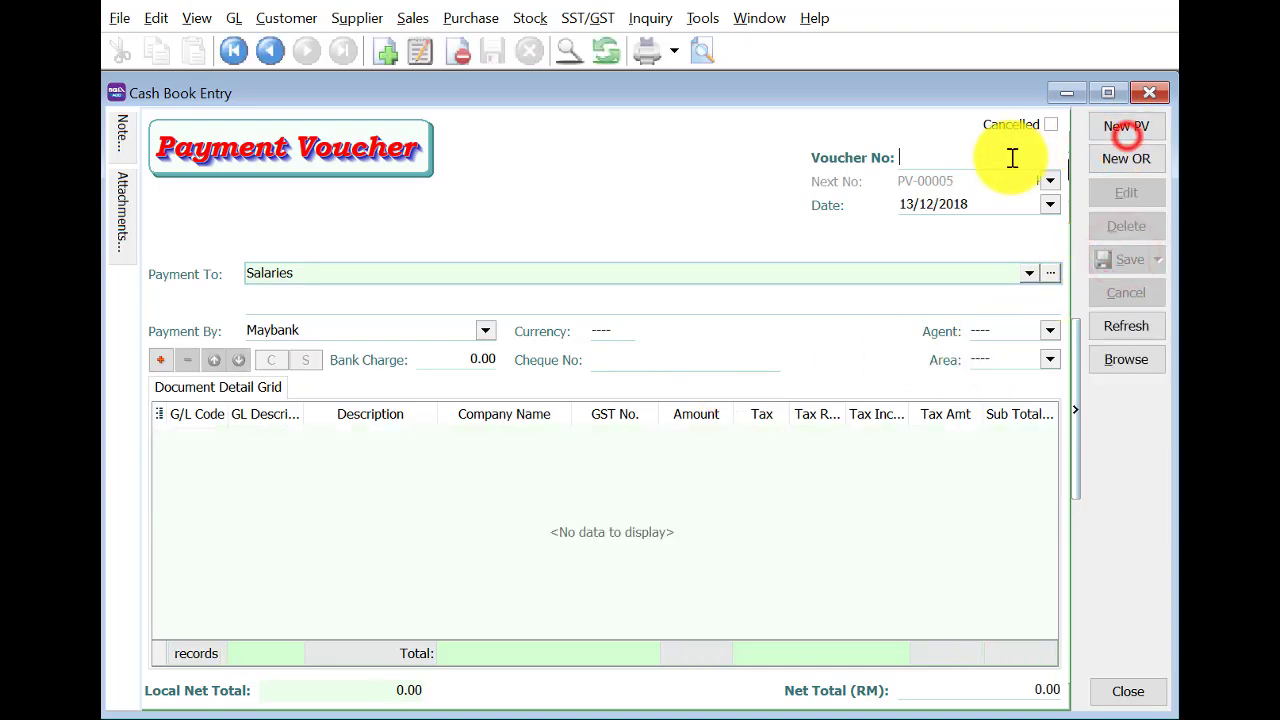
# Pay Maybank Charges 53.00 to 902-000 BANK CHARGES on 28/2/2019, saving without a cheque number.
pyautogui.click(901, 203)
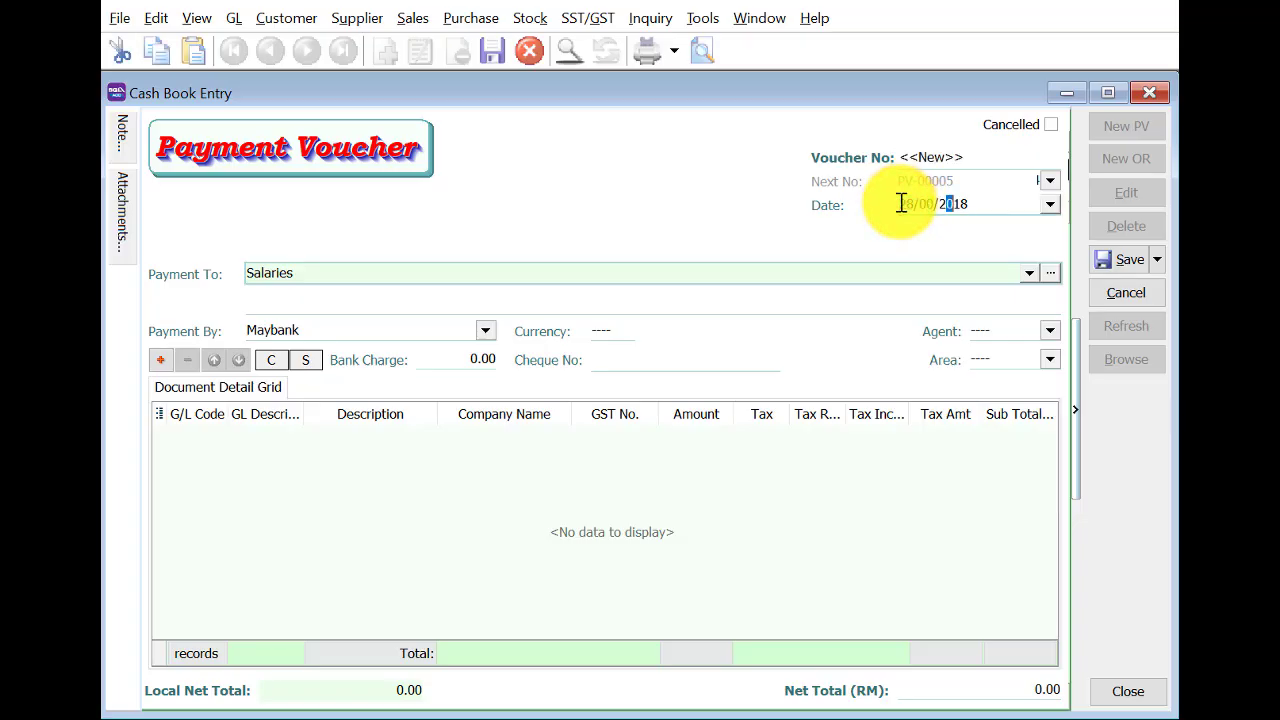
pyautogui.press('Tab')
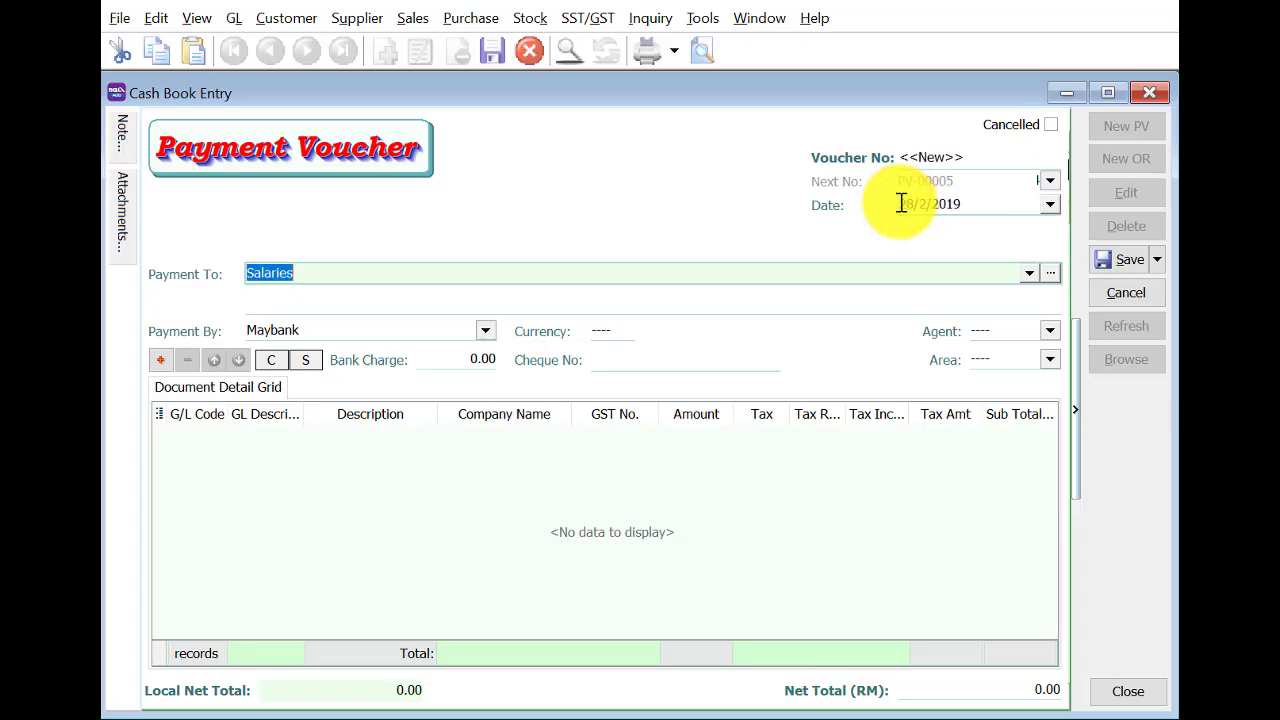
pyautogui.write('Maybank Charg')
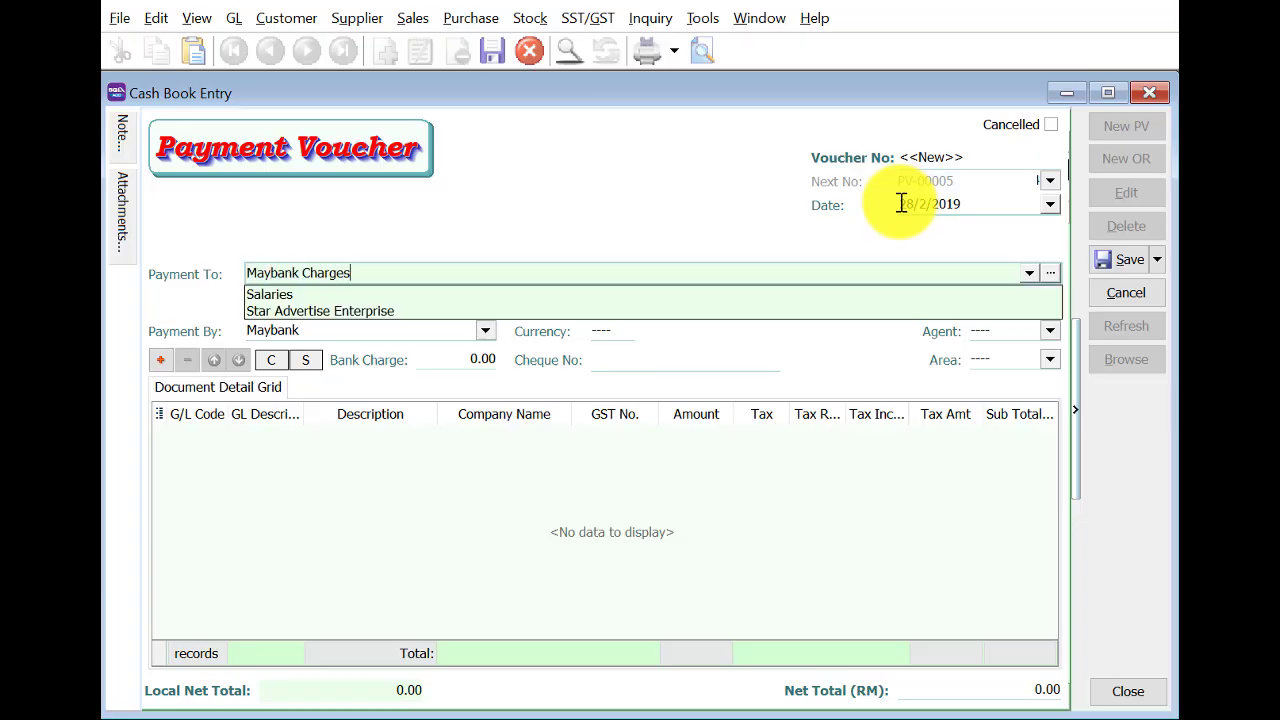
pyautogui.press('Tab')
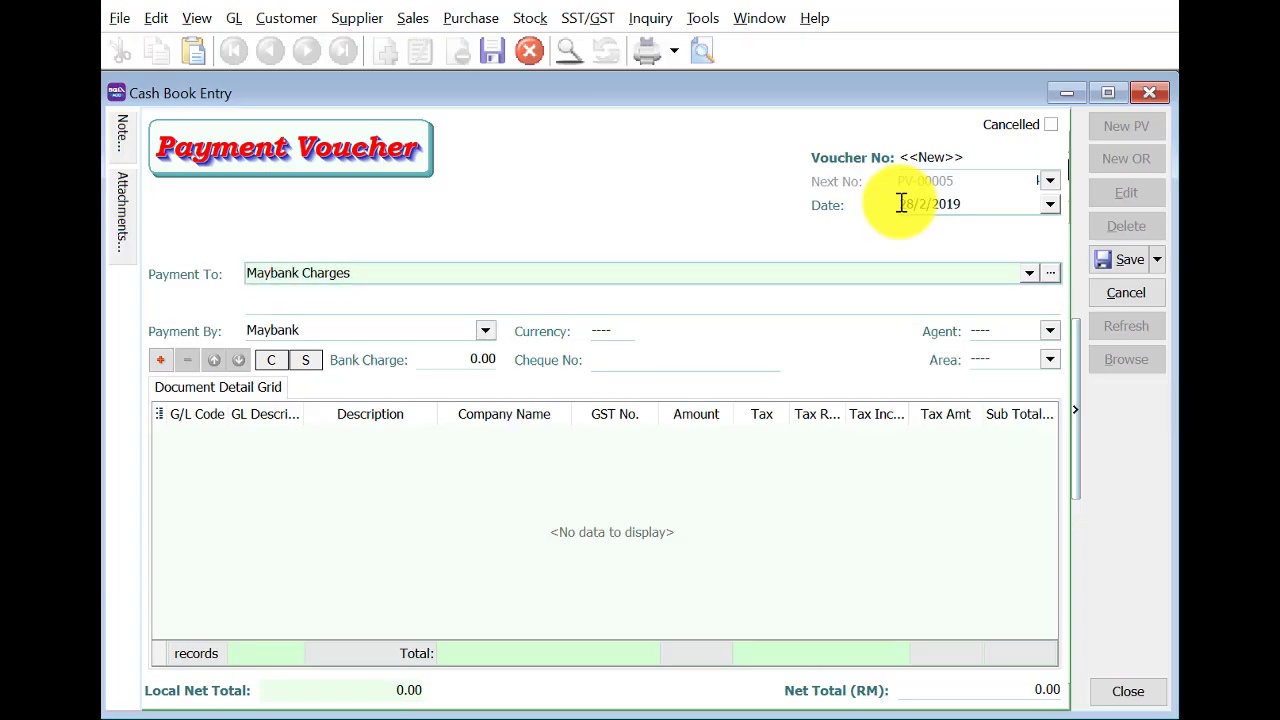
pyautogui.click(160, 362)
pyautogui.click(196, 437)
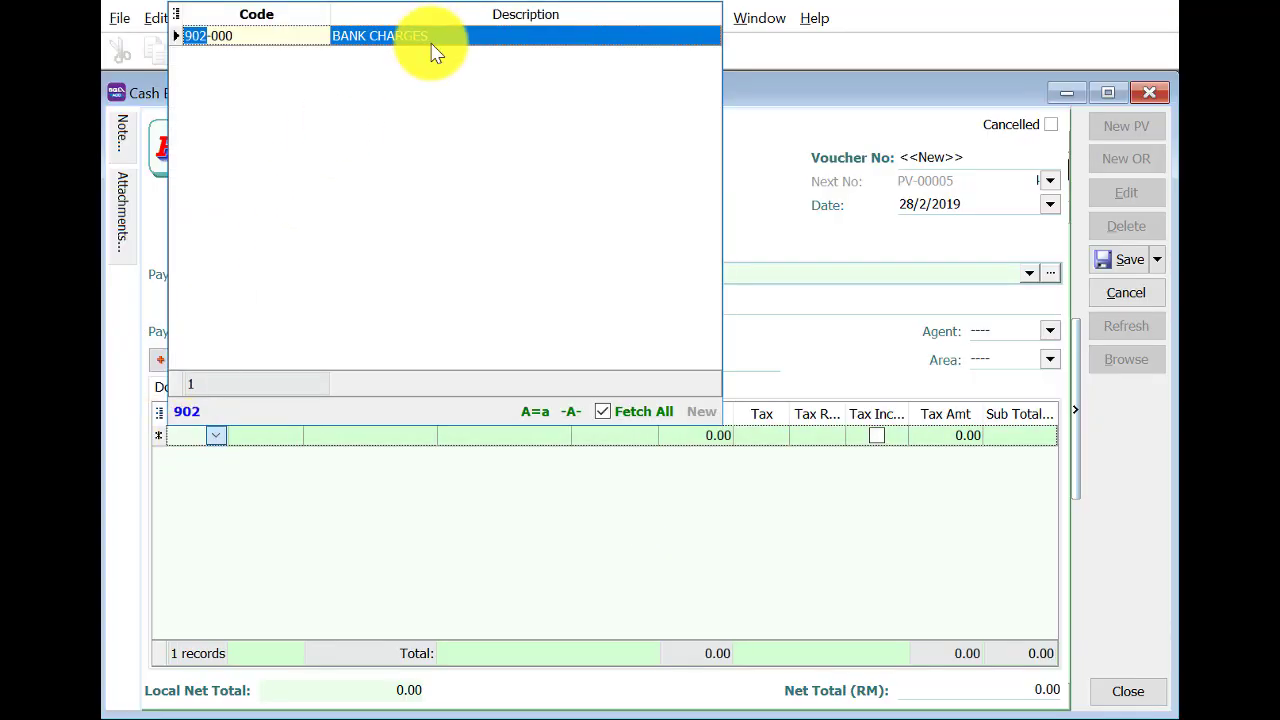
pyautogui.click(434, 36)
pyautogui.click(694, 432)
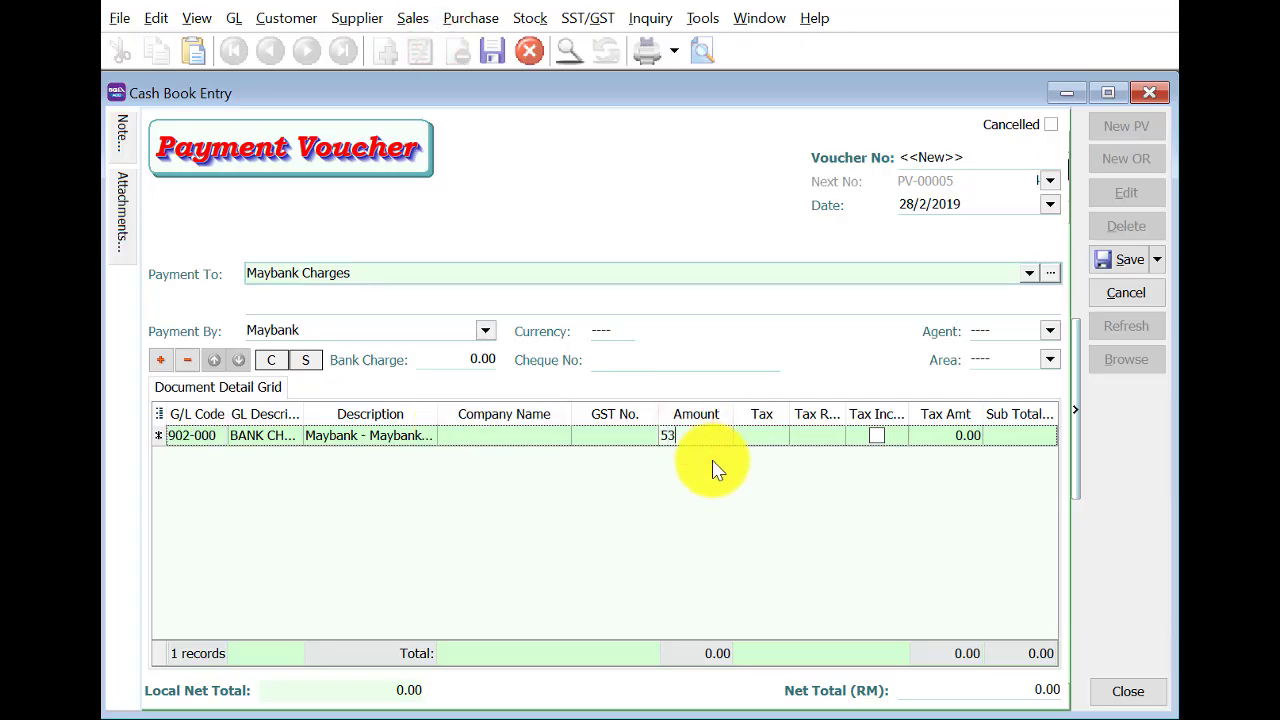
pyautogui.write('53')
pyautogui.click(1122, 262)
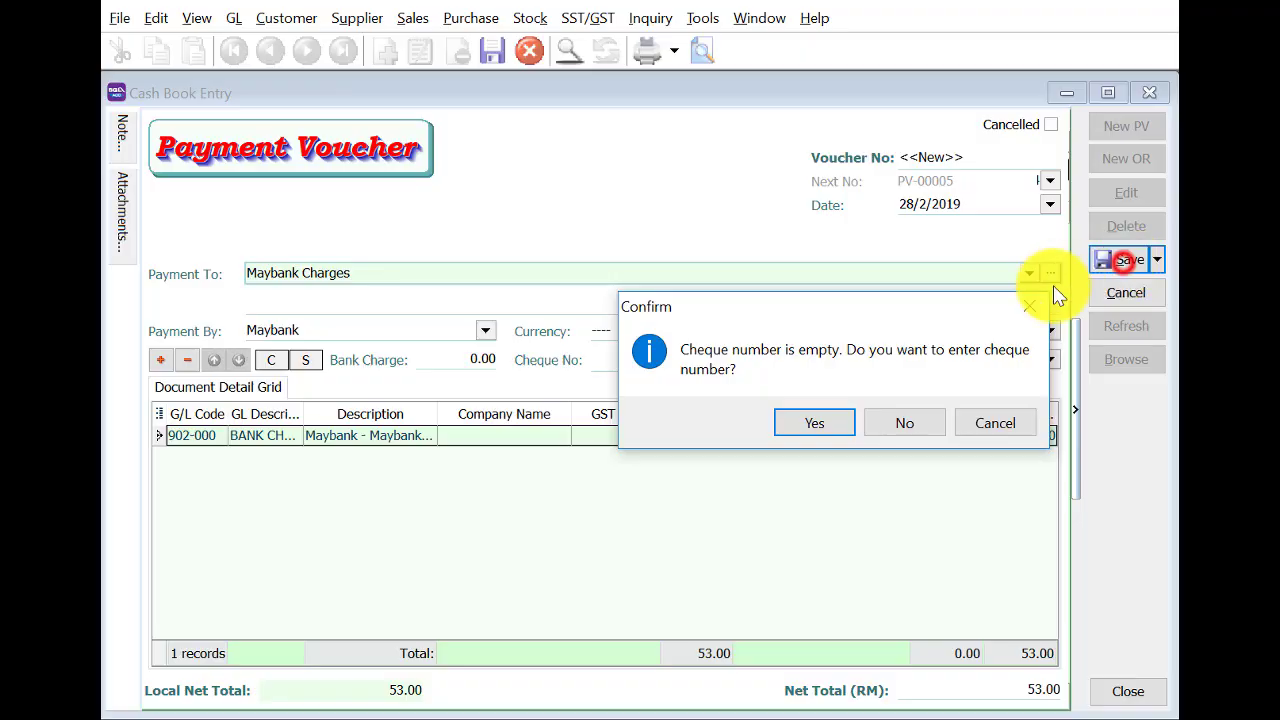
pyautogui.click(905, 424)
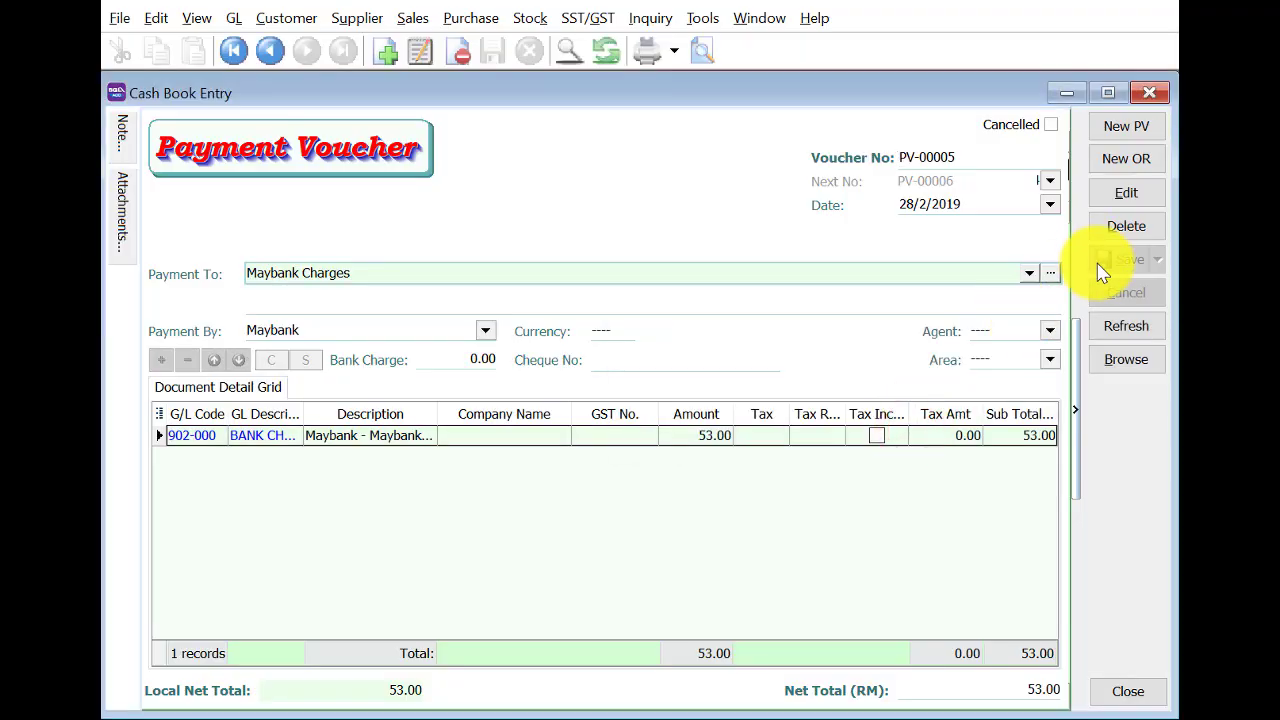
# Record a 28/2/2019 receipt from Rental of 9,000.00 to 915-000 OFFICE & WAREHOUSE RENTAL.
pyautogui.click(1120, 163)
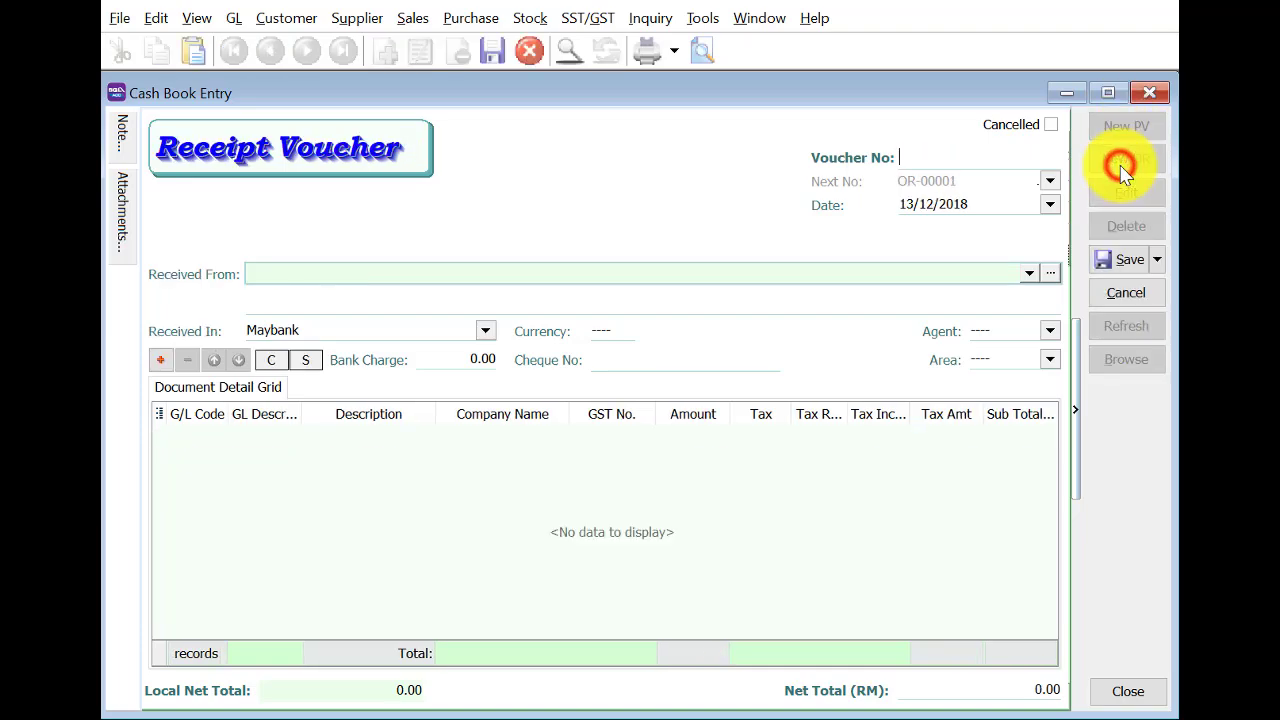
pyautogui.click(904, 204)
pyautogui.write('28')
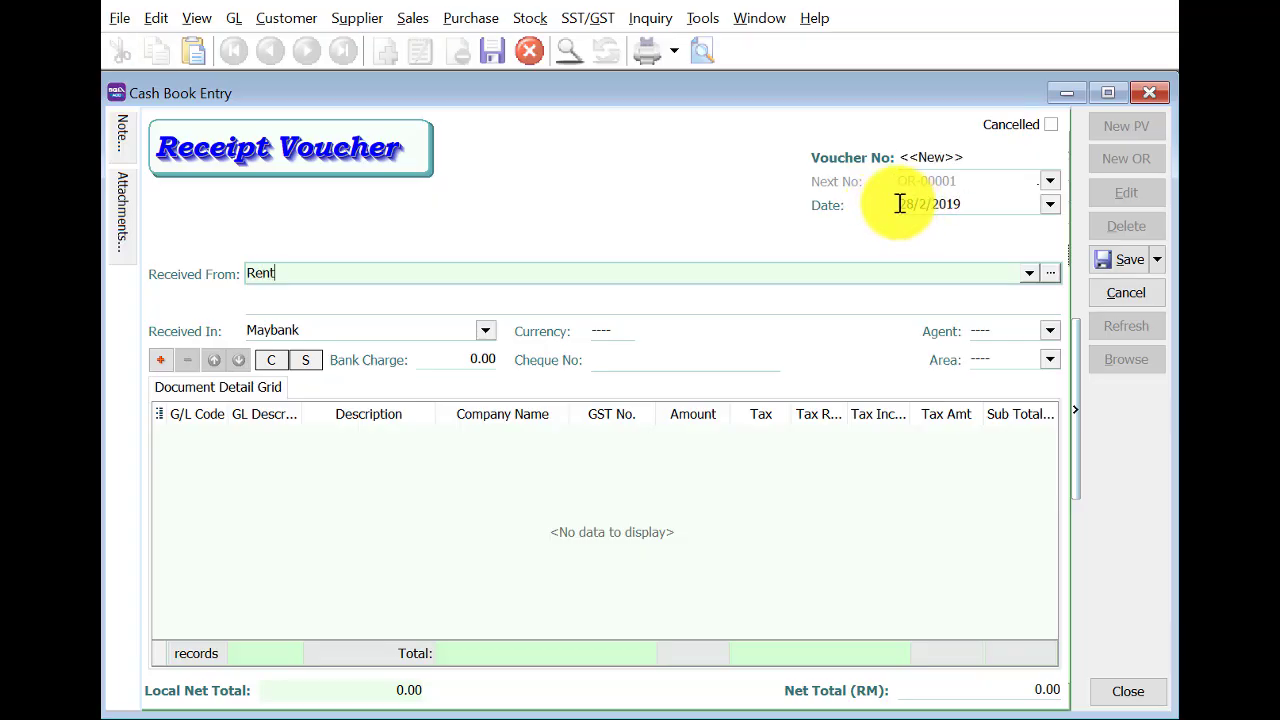
pyautogui.click(162, 360)
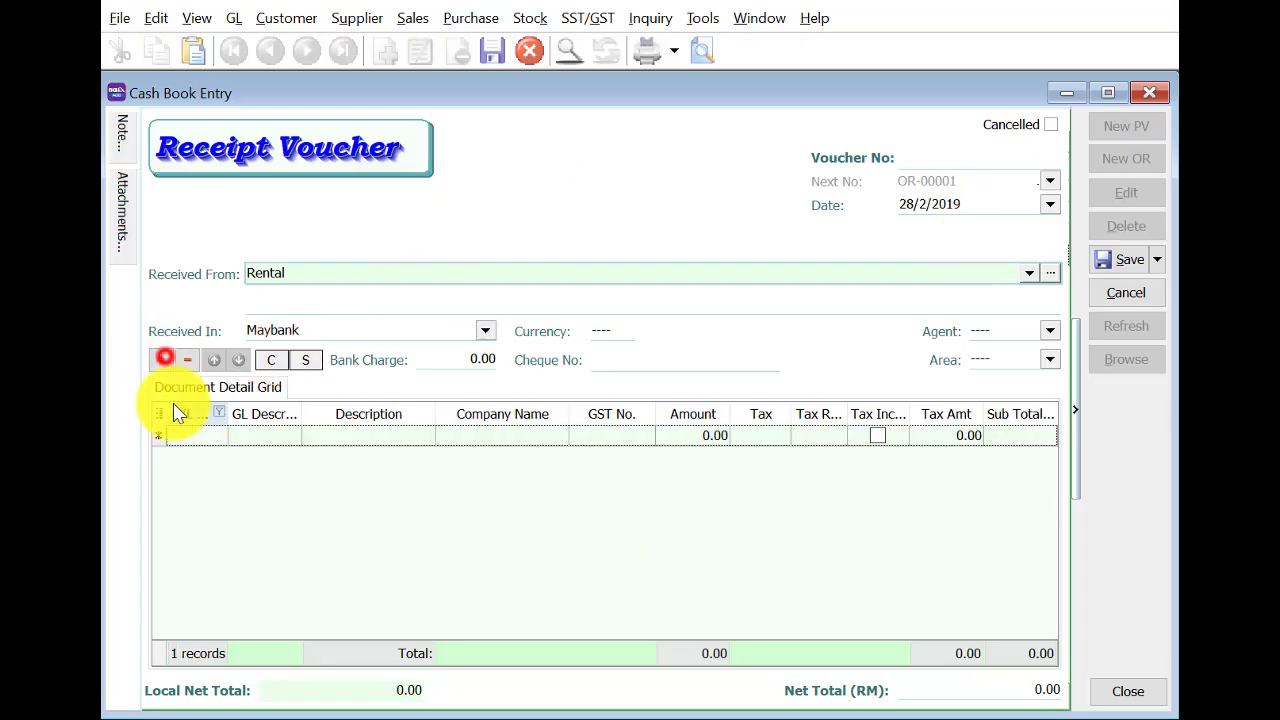
pyautogui.click(190, 435)
pyautogui.write('915')
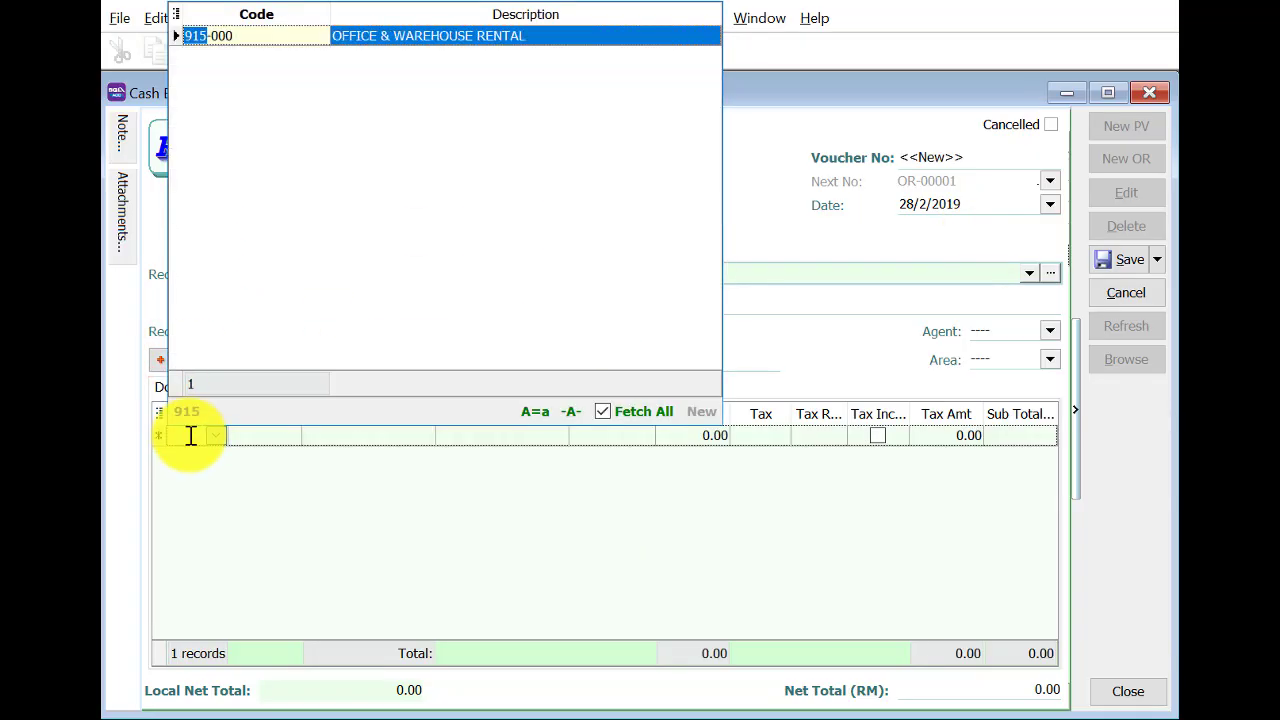
pyautogui.press('Tab')
pyautogui.press('Return')
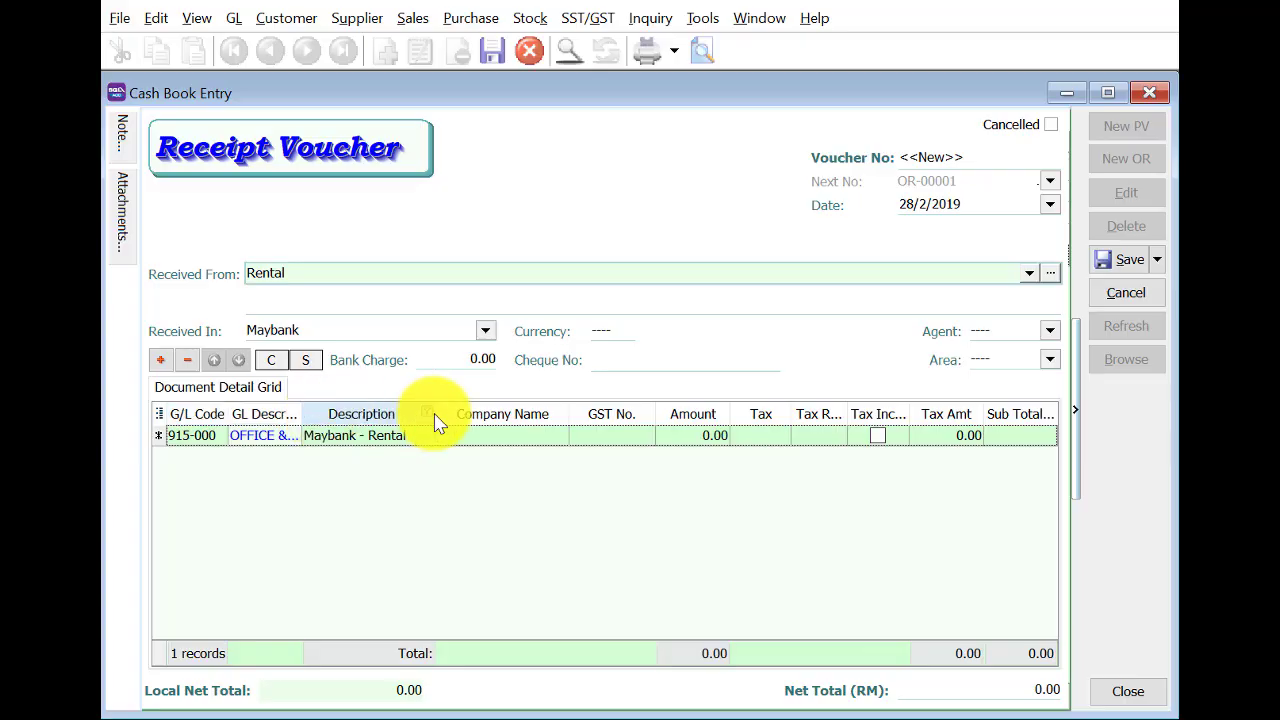
pyautogui.click(694, 438)
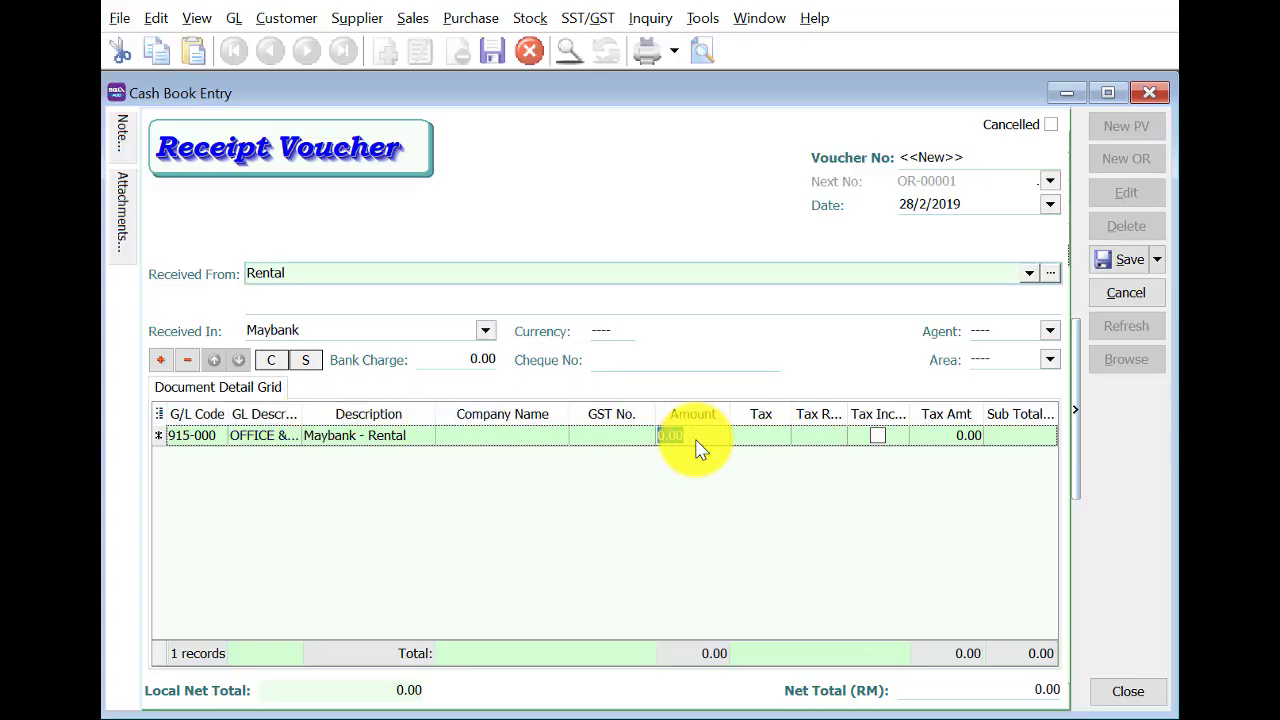
pyautogui.click(690, 356)
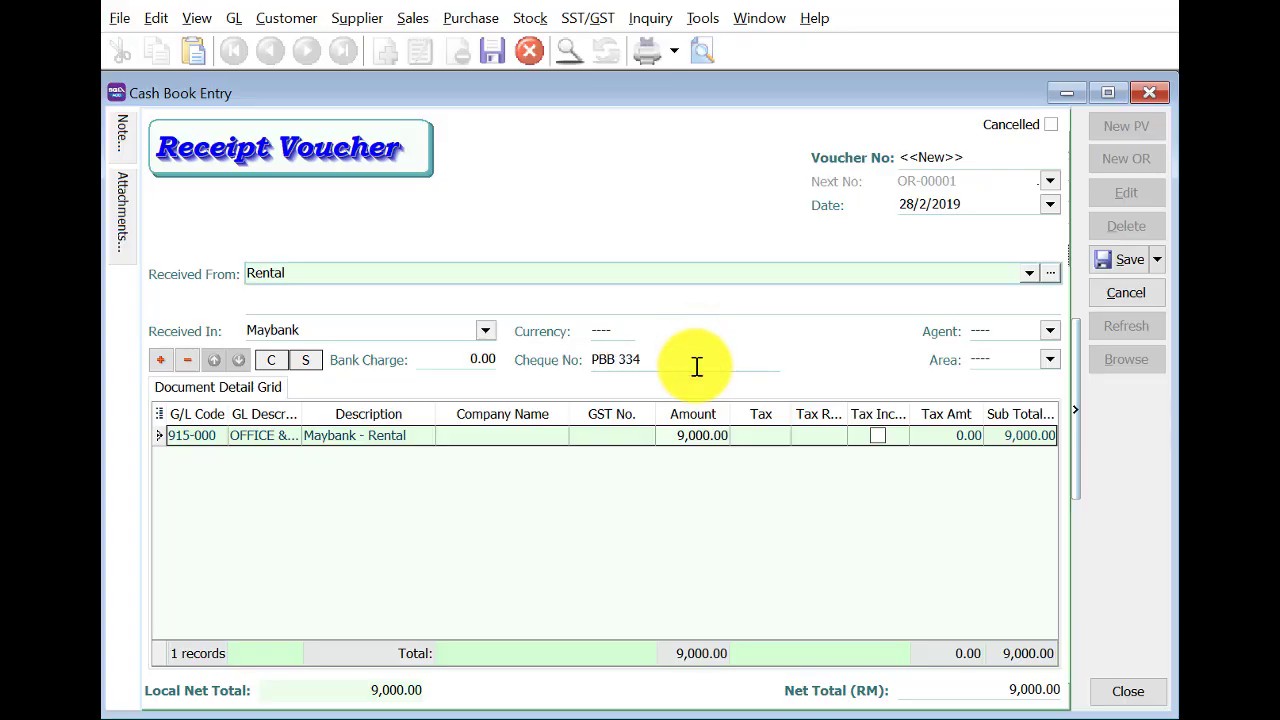
pyautogui.click(1114, 260)
# List the saved cash book vouchers, close the window, and show supplier documents.
pyautogui.click(1118, 357)
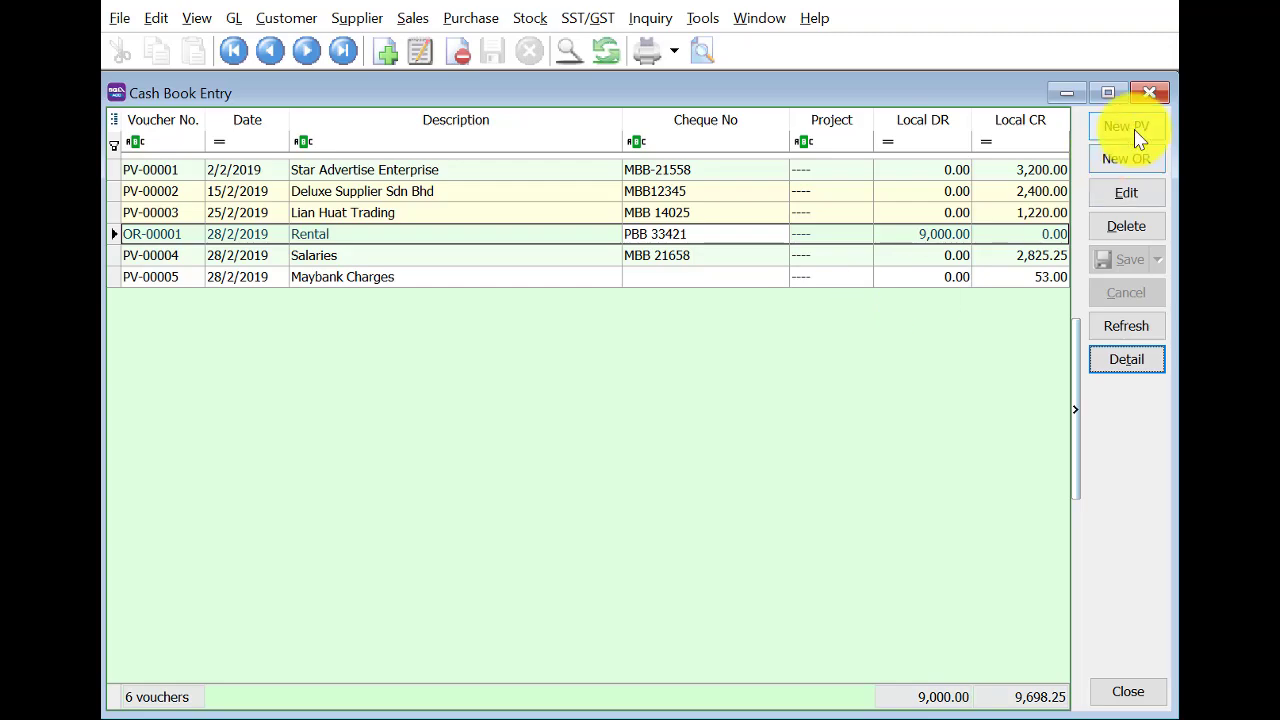
pyautogui.click(1150, 92)
pyautogui.click(287, 328)
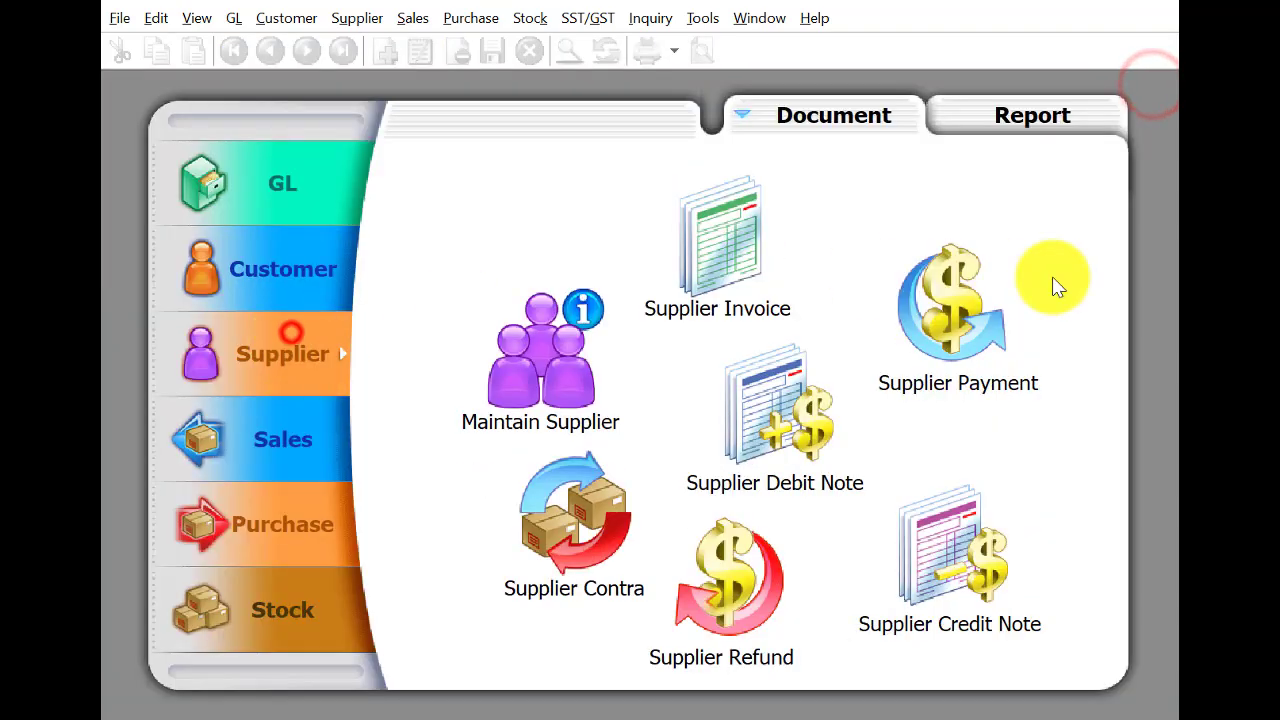
# Start a payment to New York Mart Co, Ltd dated 1/3/2019 for 880.00.
pyautogui.click(990, 300)
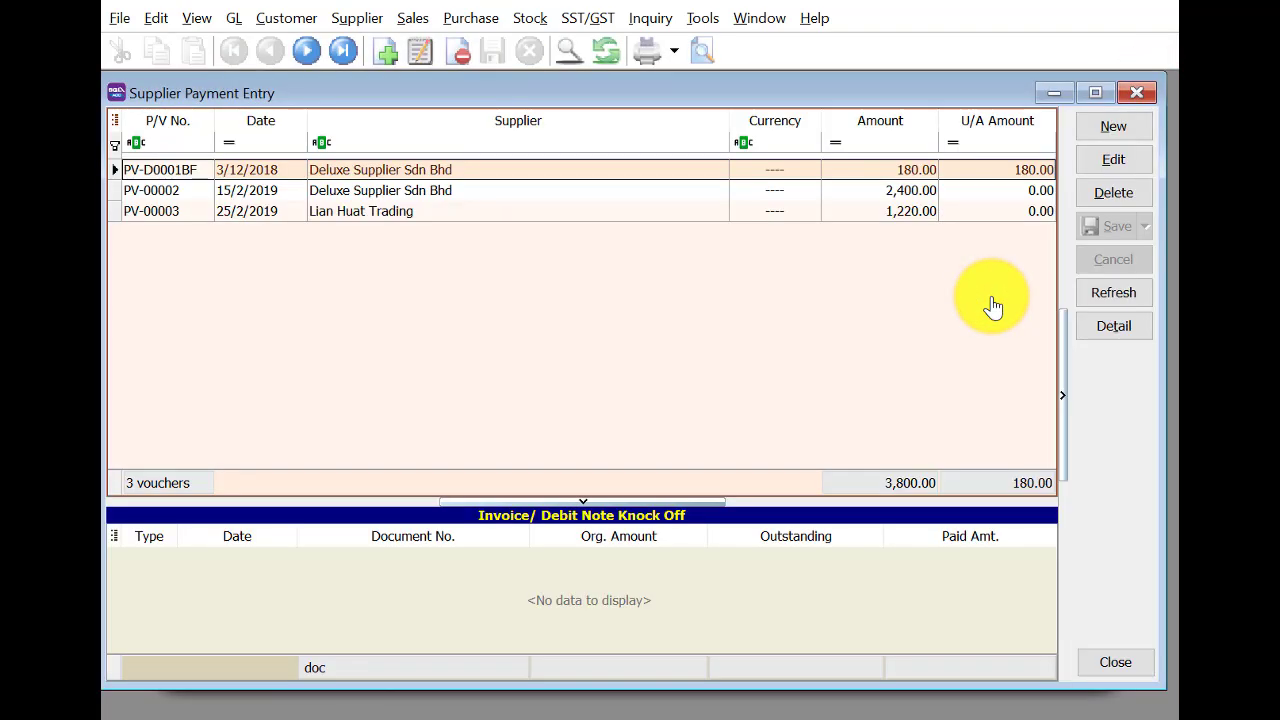
pyautogui.click(1116, 126)
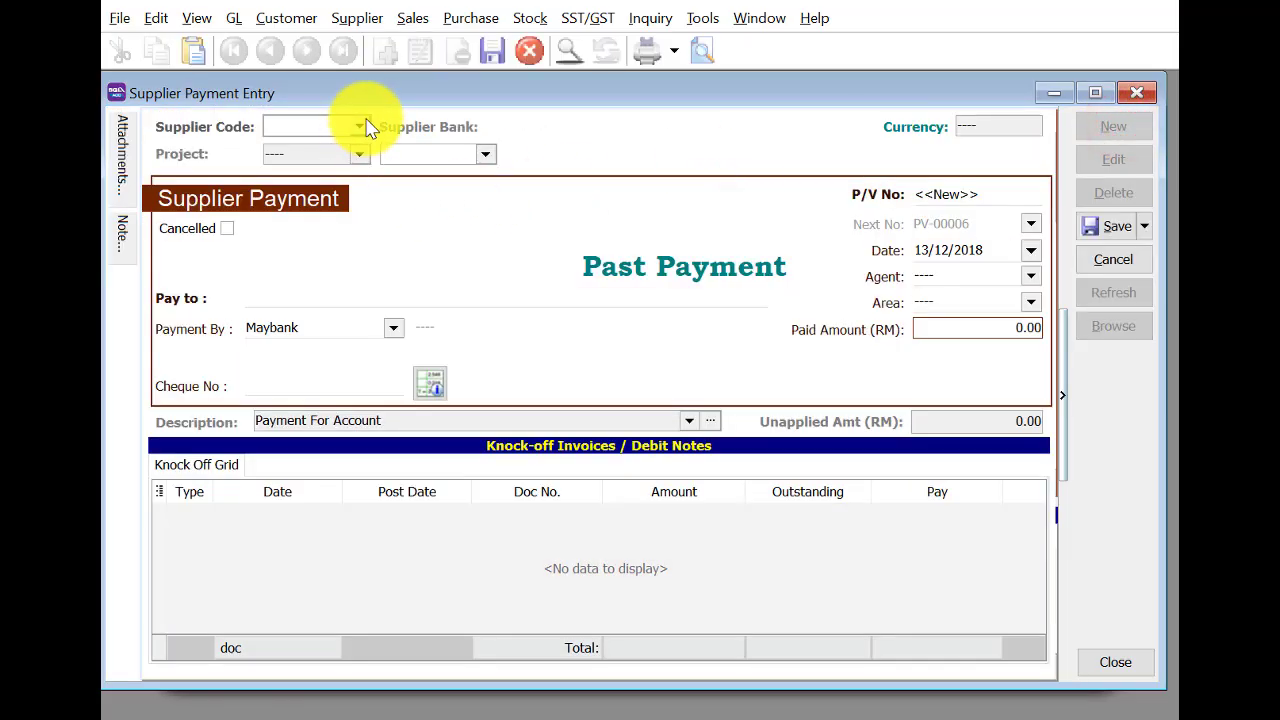
pyautogui.click(366, 127)
pyautogui.click(449, 211)
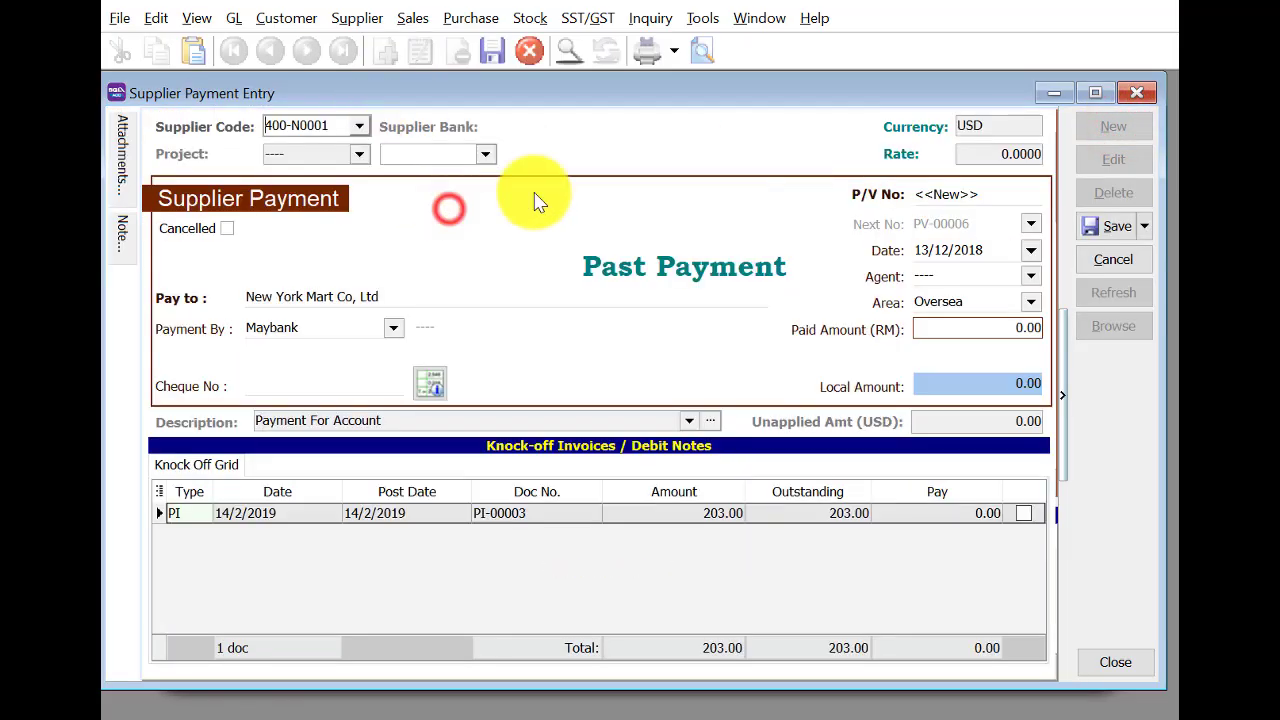
pyautogui.click(920, 248)
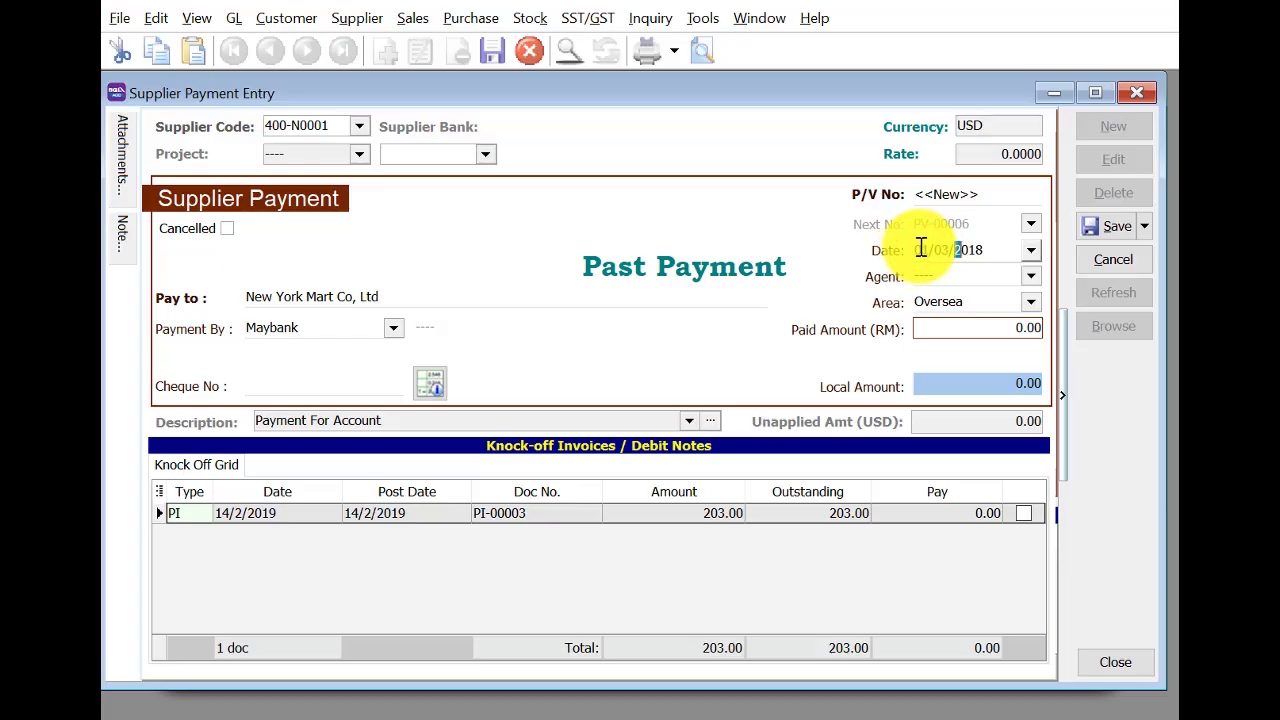
pyautogui.press('Tab')
pyautogui.click(978, 327)
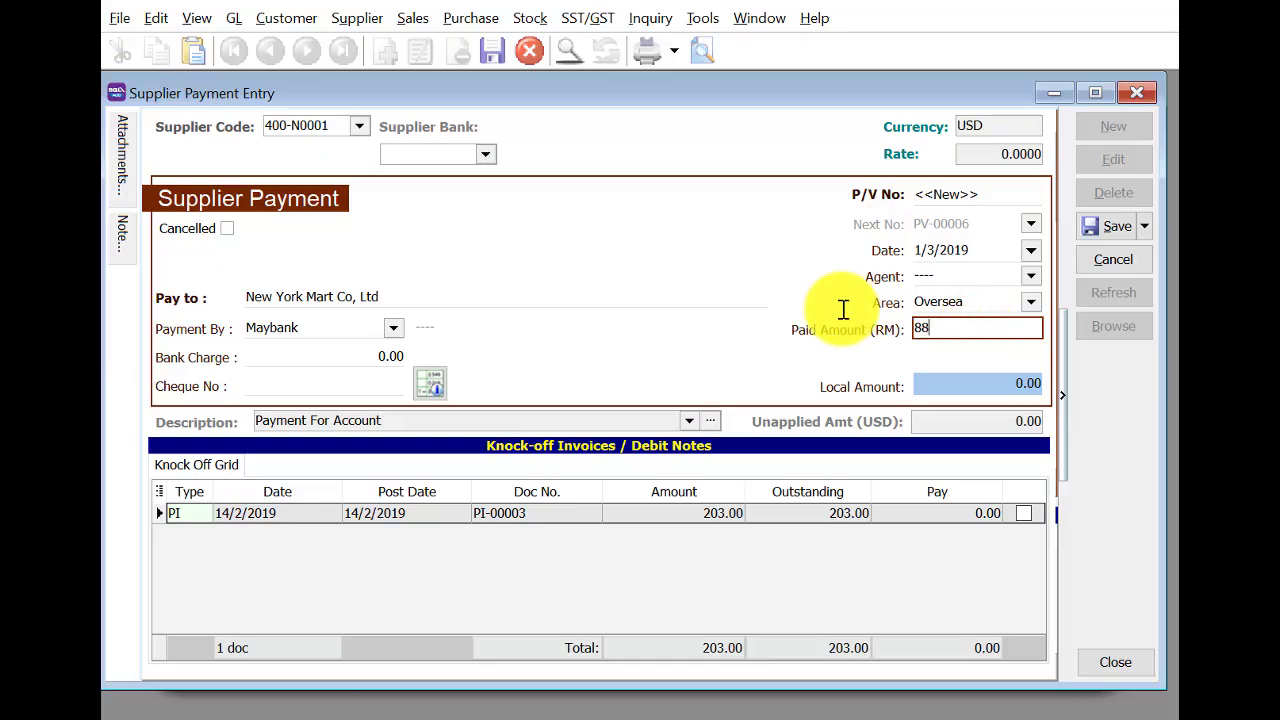
pyautogui.write('880')
pyautogui.press('Tab')
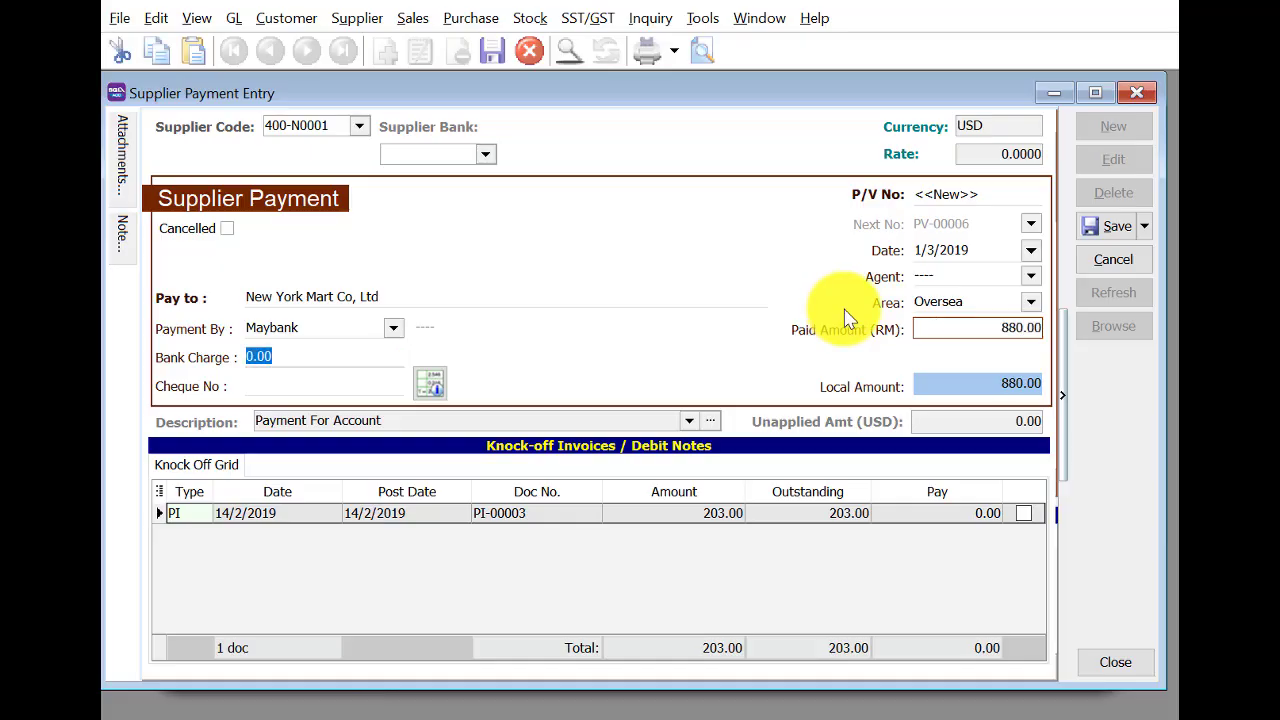
# Knock off PI-00003, enter cheque PBB 13300, save accepting the exchange gain/loss notice, and close.
pyautogui.click(1023, 513)
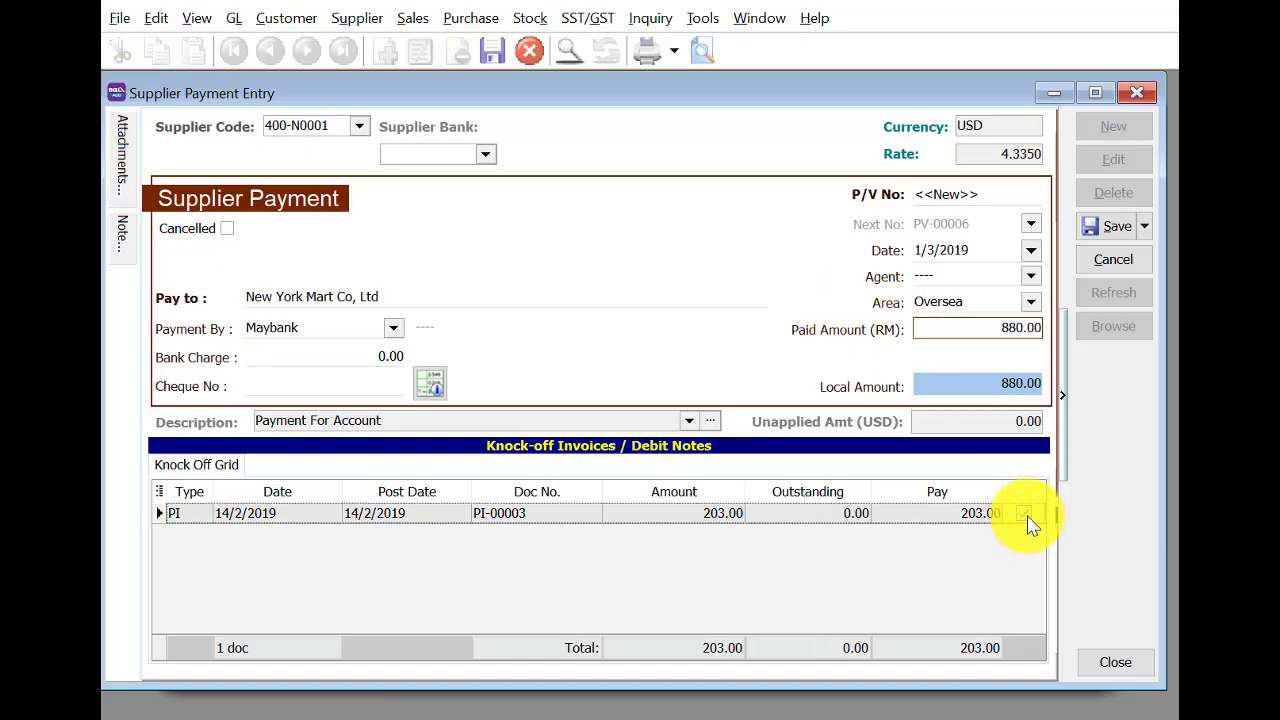
pyautogui.click(288, 376)
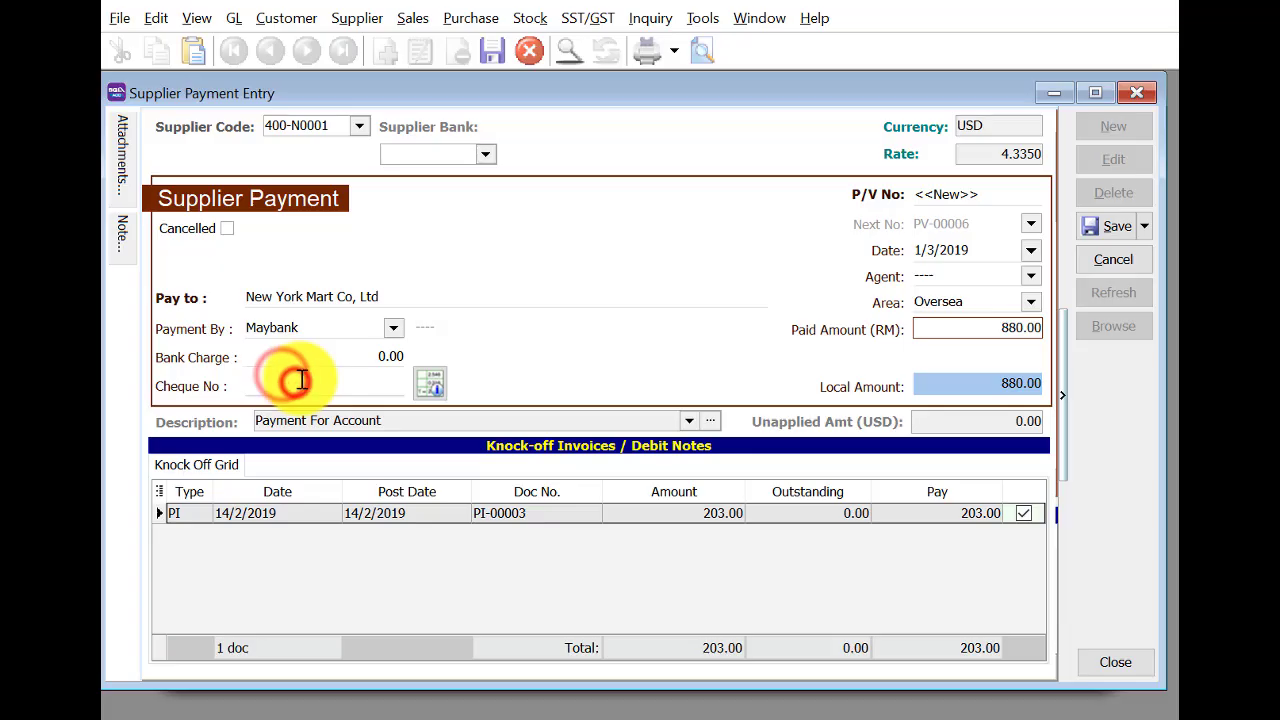
pyautogui.write('PBB 133')
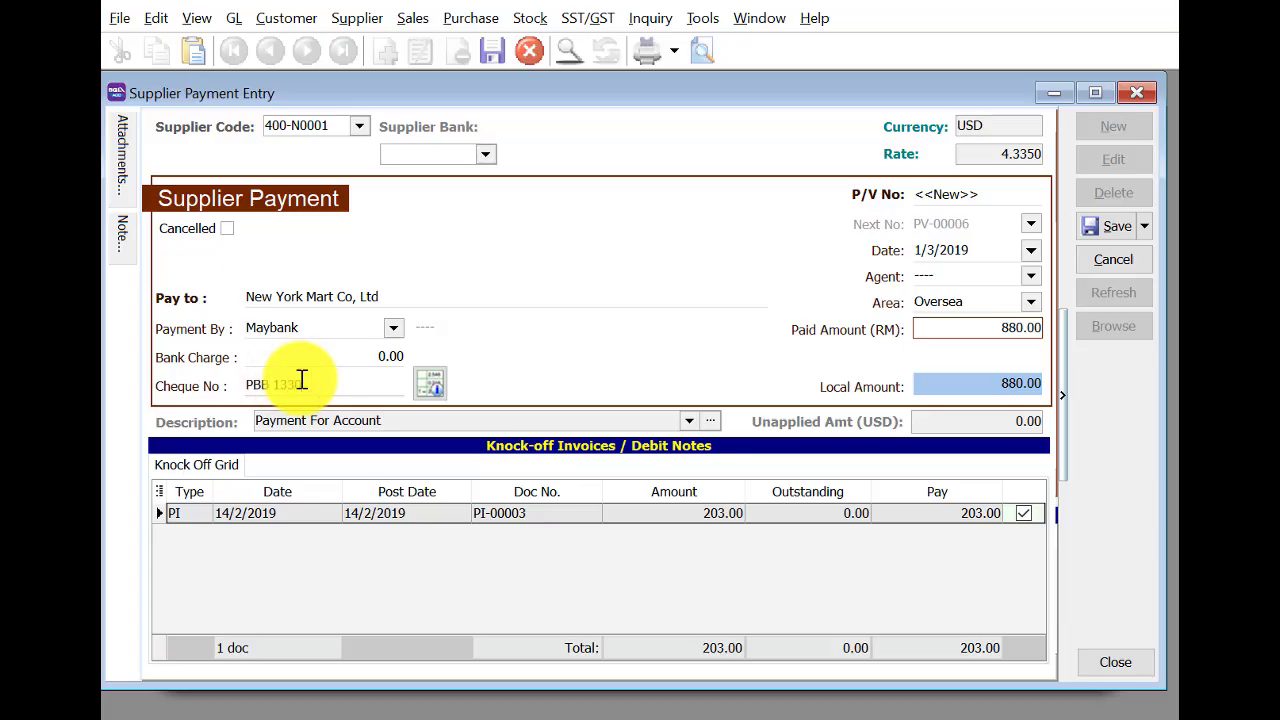
pyautogui.press('Tab')
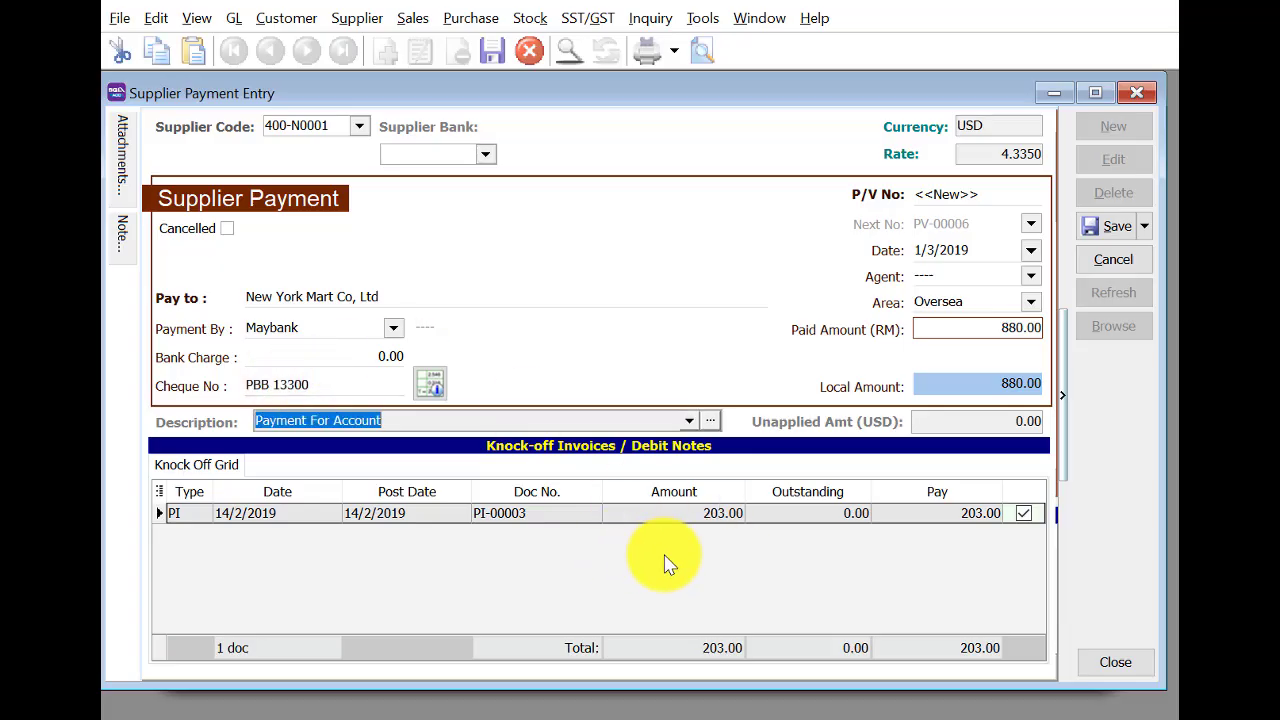
pyautogui.click(1110, 230)
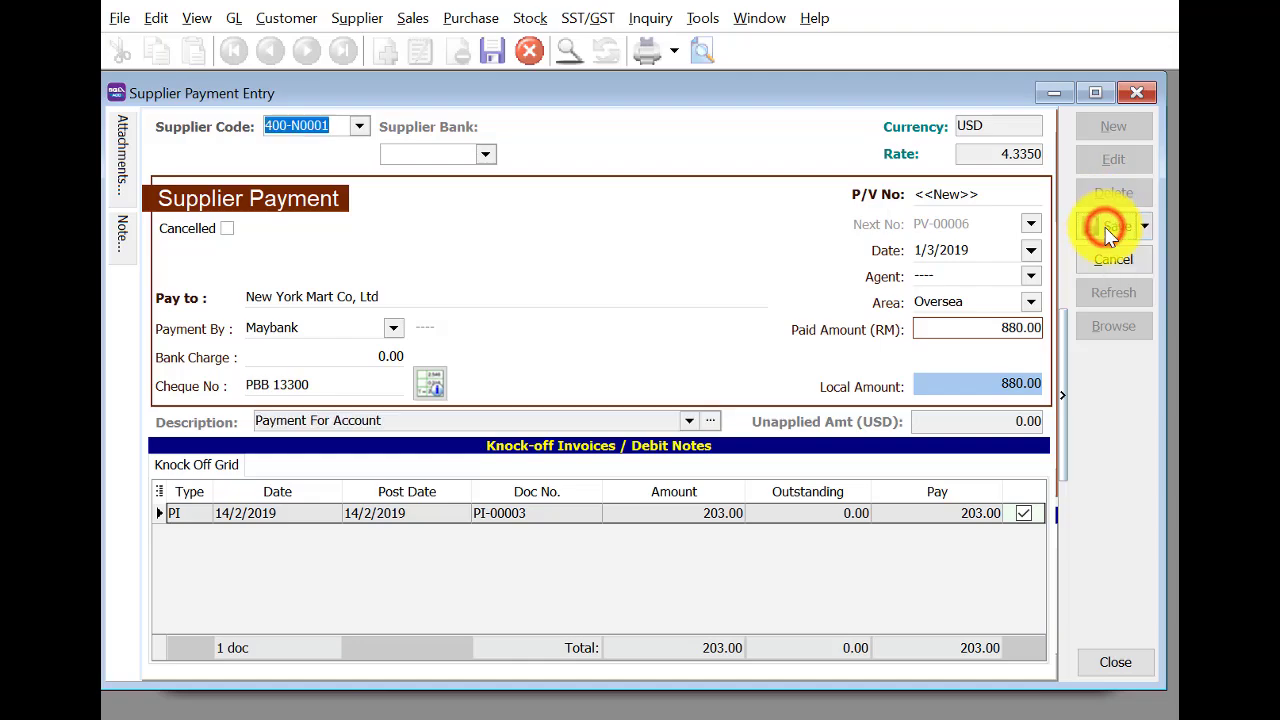
pyautogui.click(834, 497)
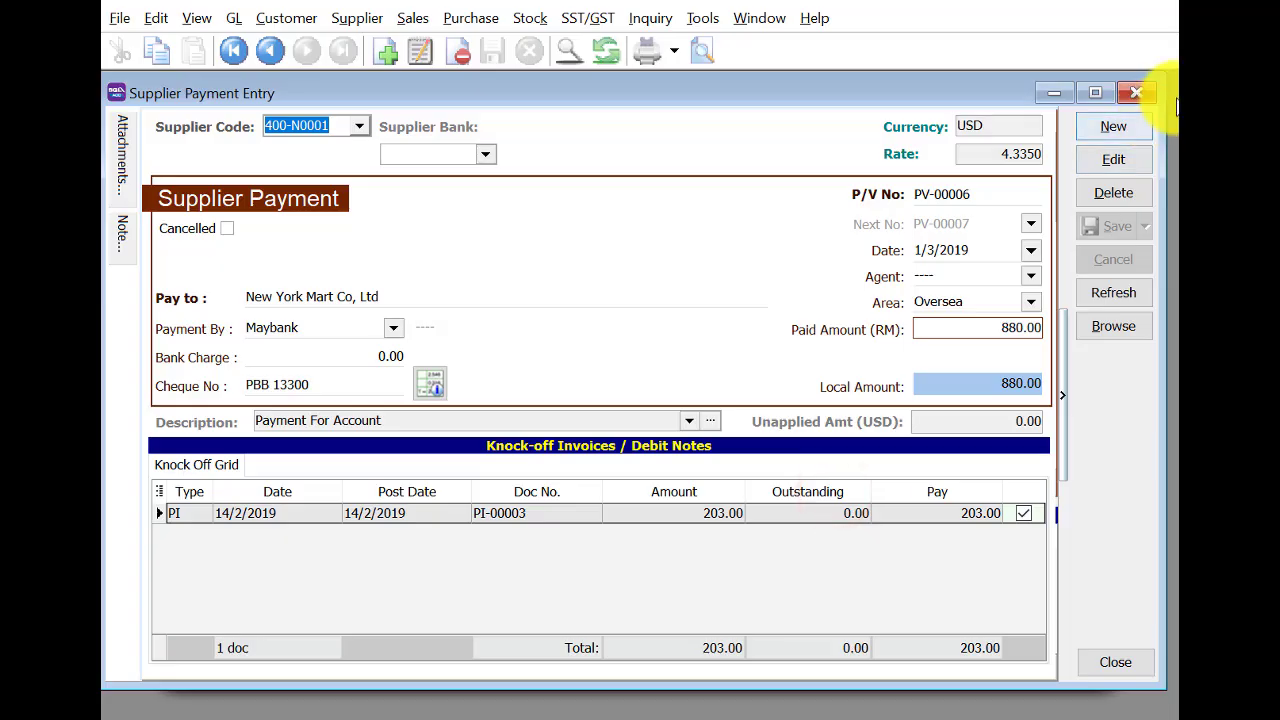
pyautogui.click(1147, 85)
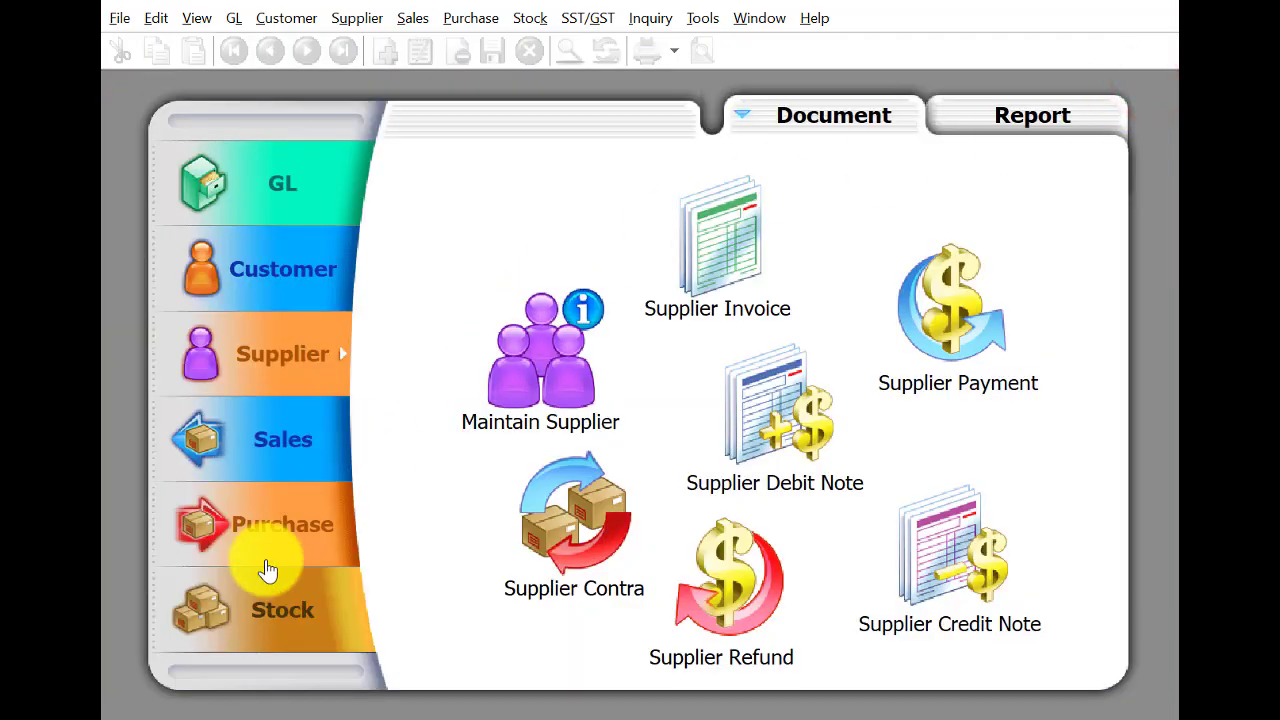
# Start a new quotation for customer 300-A0001 dated 3/3/2019.
pyautogui.click(271, 468)
pyautogui.click(563, 387)
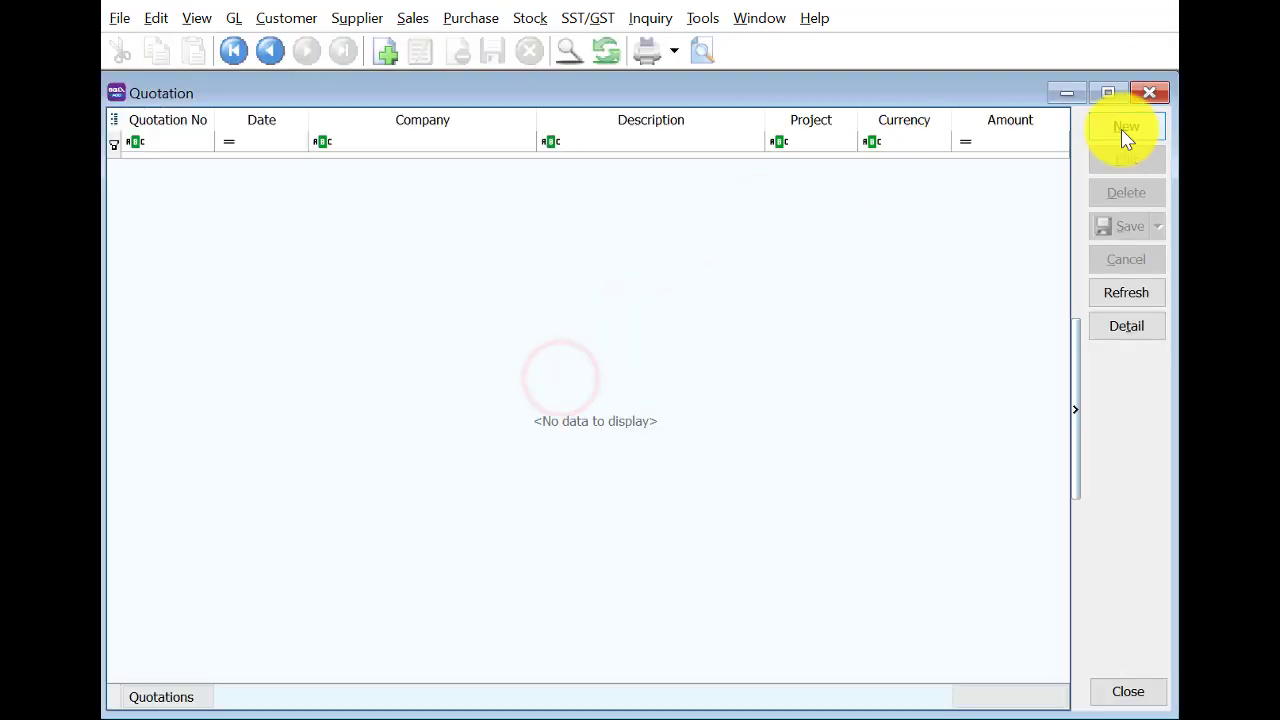
pyautogui.click(1126, 126)
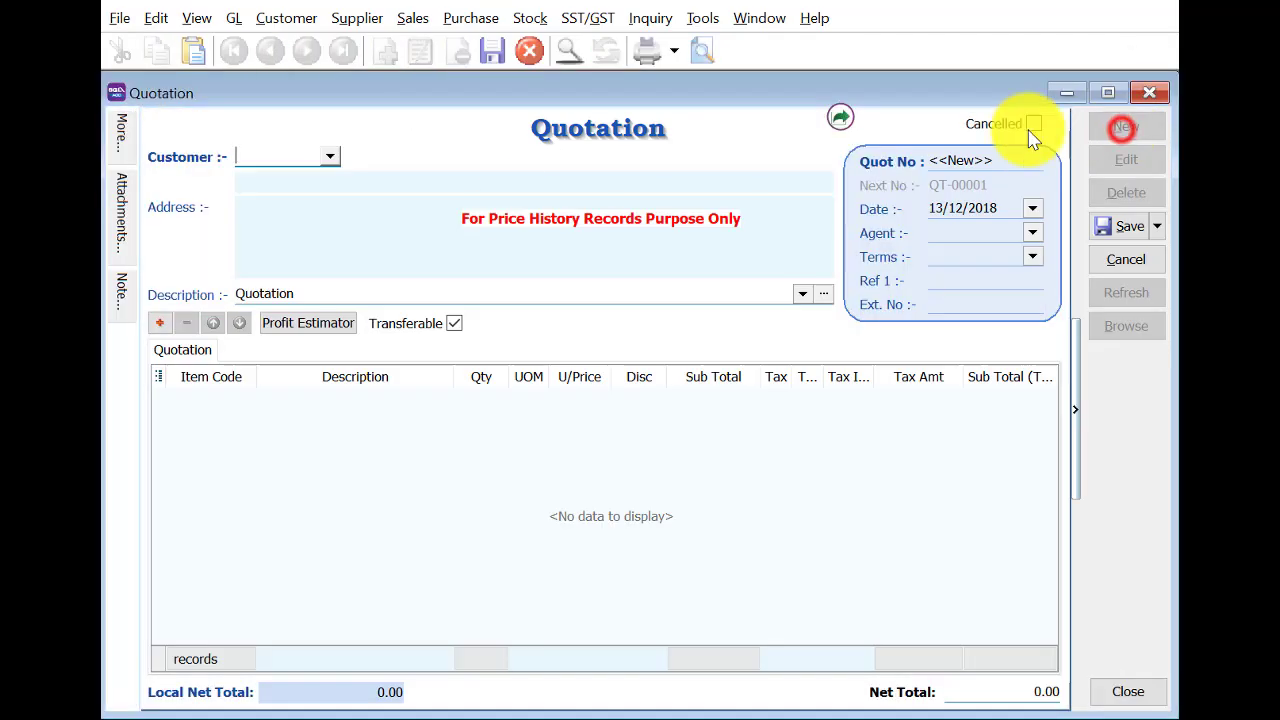
pyautogui.click(477, 192)
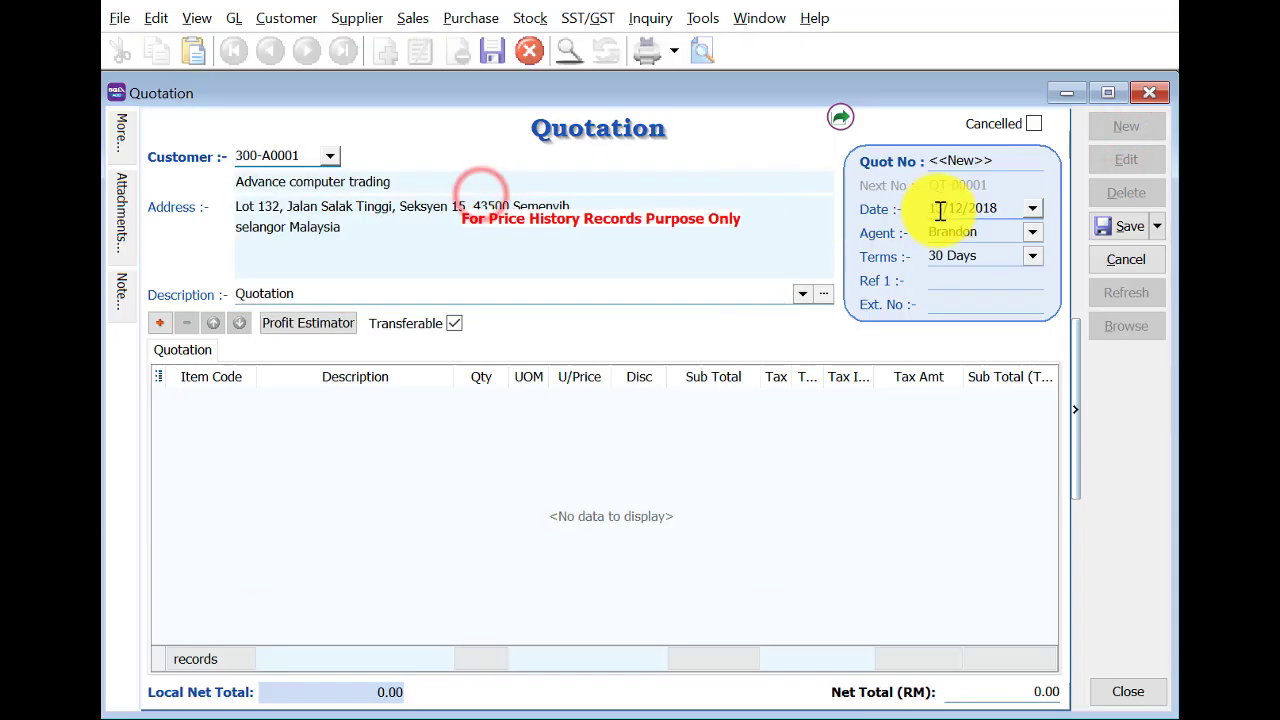
pyautogui.click(940, 210)
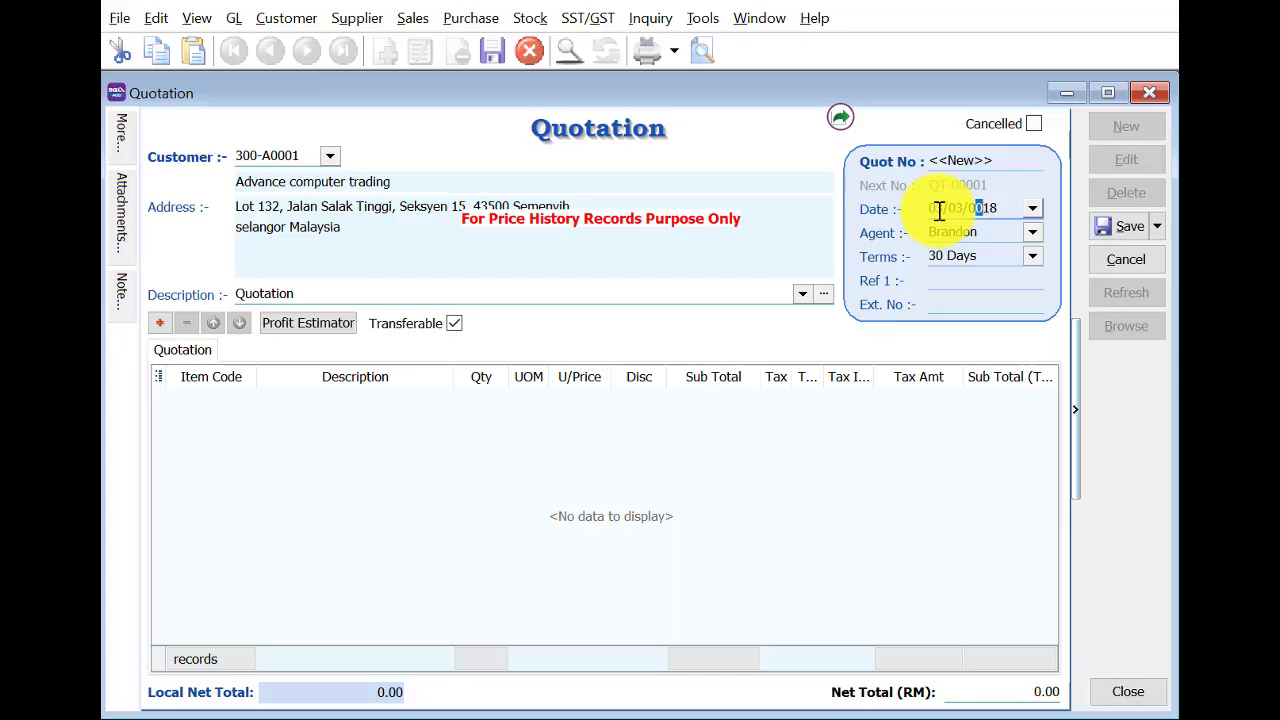
pyautogui.write('19')
pyautogui.press('Tab')
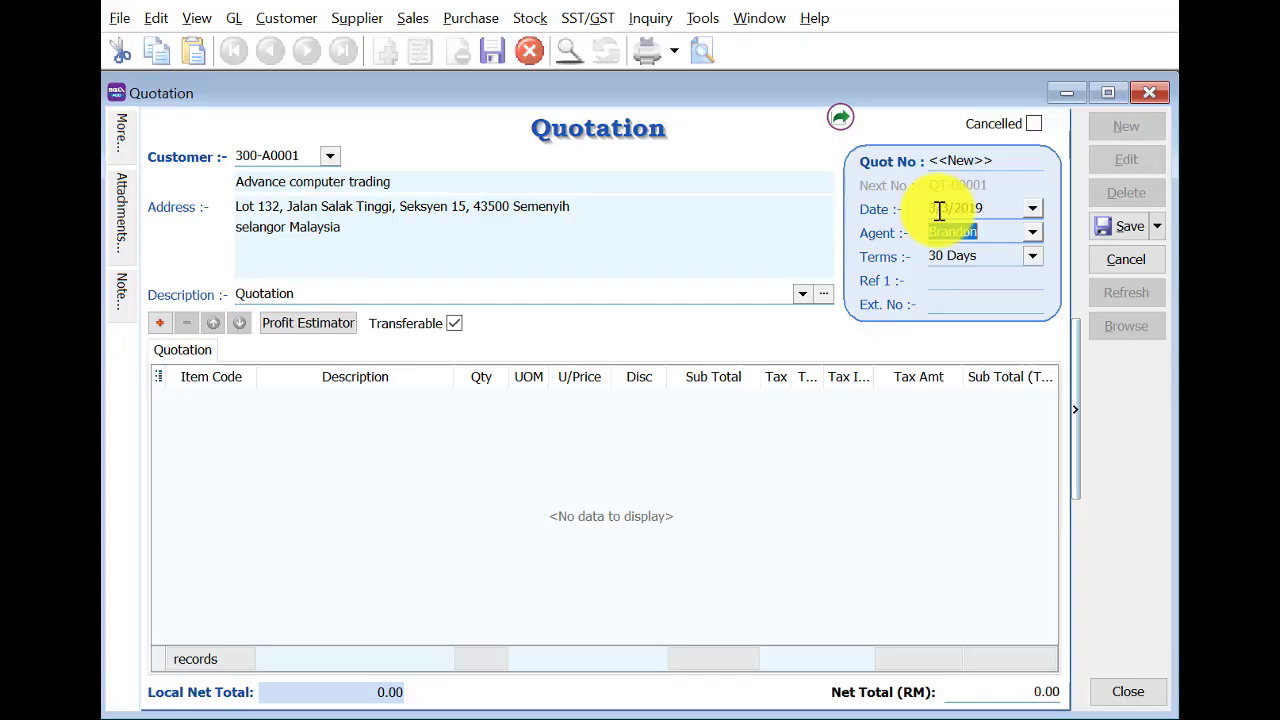
# Add a line of 3 Printer HP1020 at 500.00 to the quotation.
pyautogui.click(159, 322)
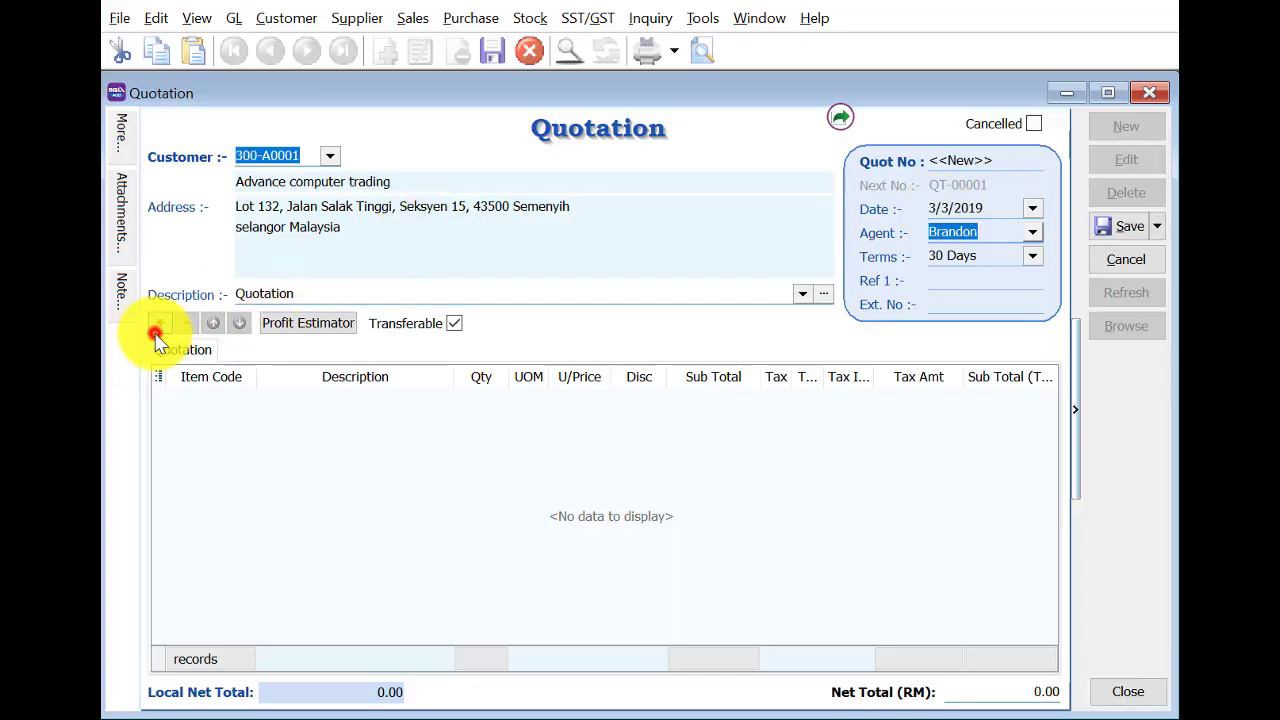
pyautogui.click(206, 400)
pyautogui.write('p')
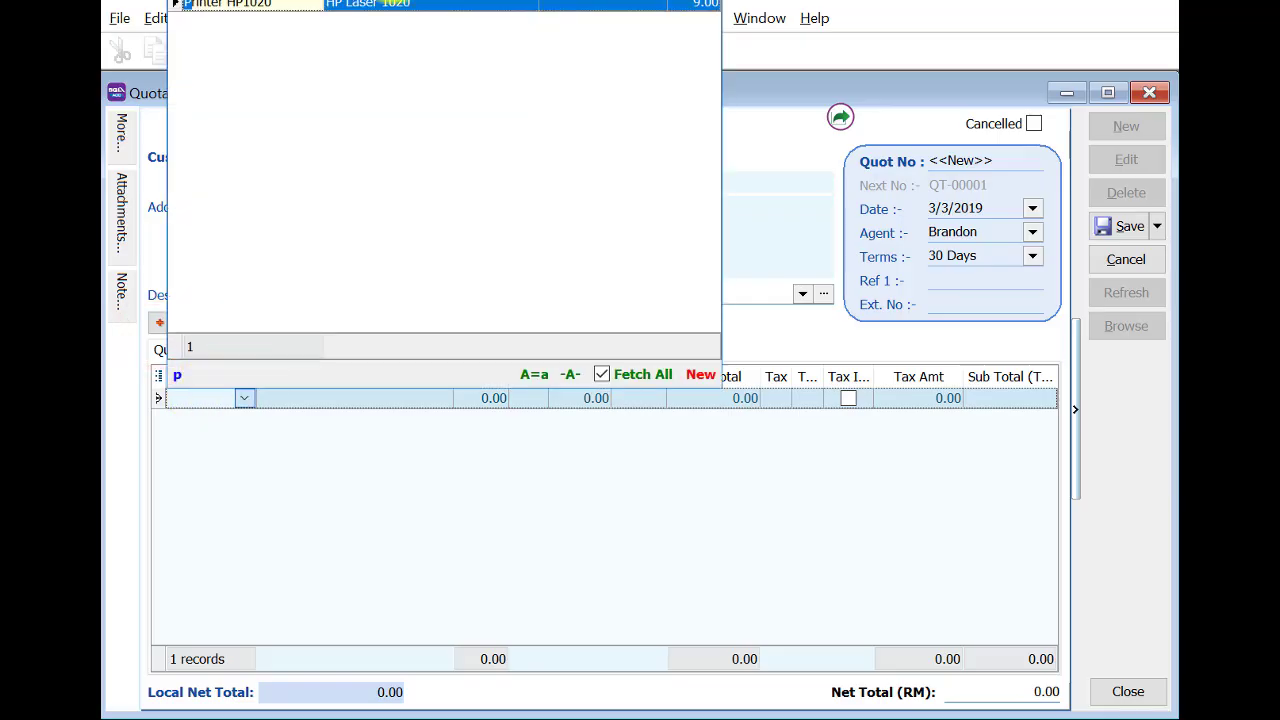
pyautogui.click(395, 5)
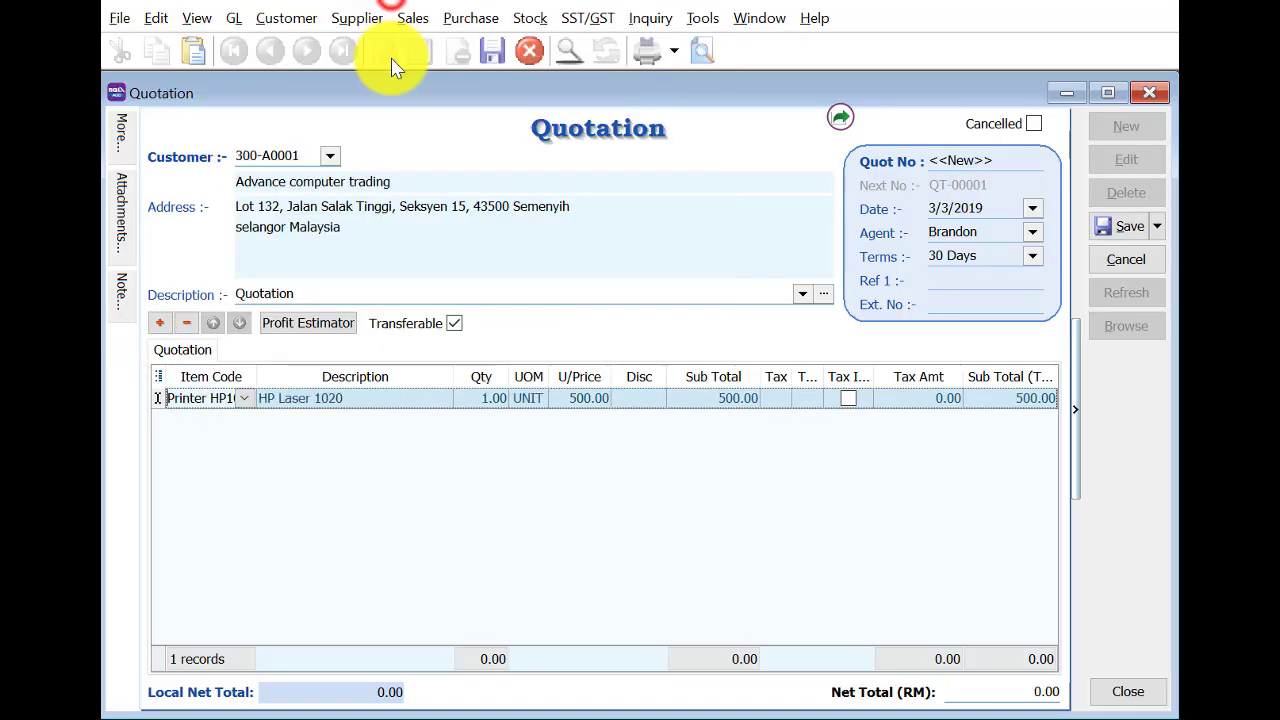
pyautogui.click(488, 400)
pyautogui.write('3')
pyautogui.press('Tab')
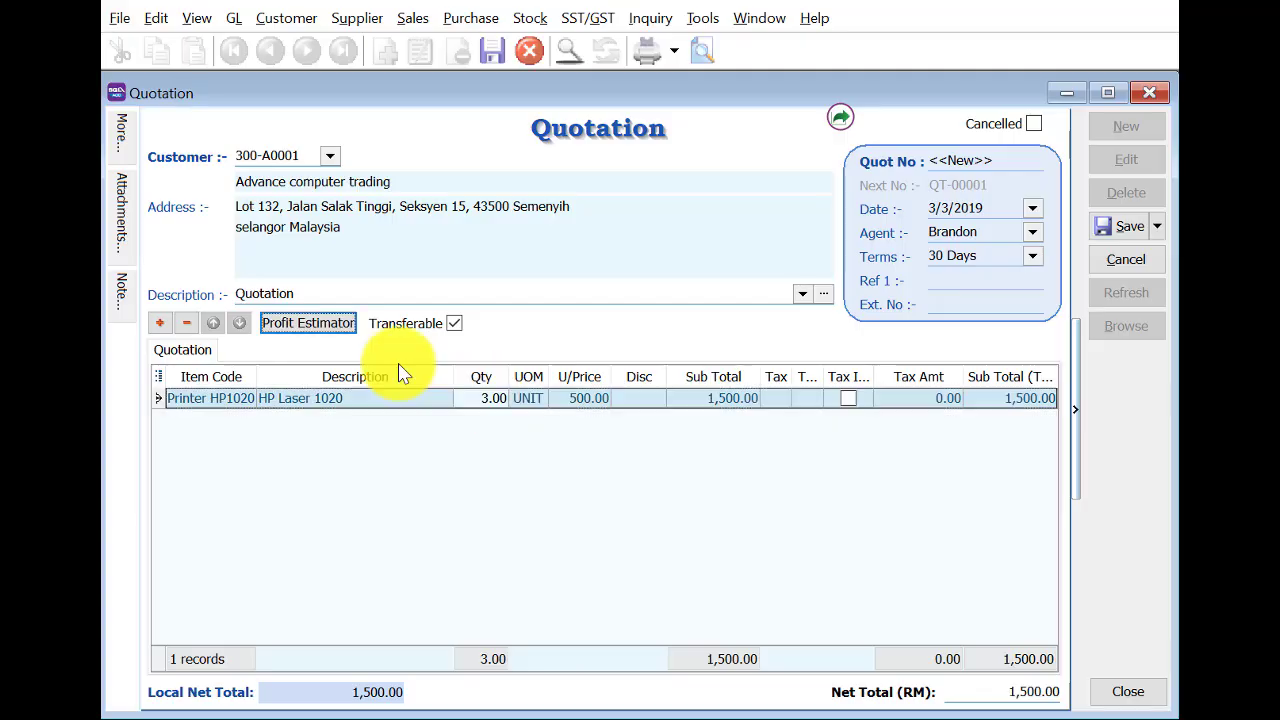
# Add a line of 10 Logitech Wireless Mouse.
pyautogui.click(161, 322)
pyautogui.click(200, 425)
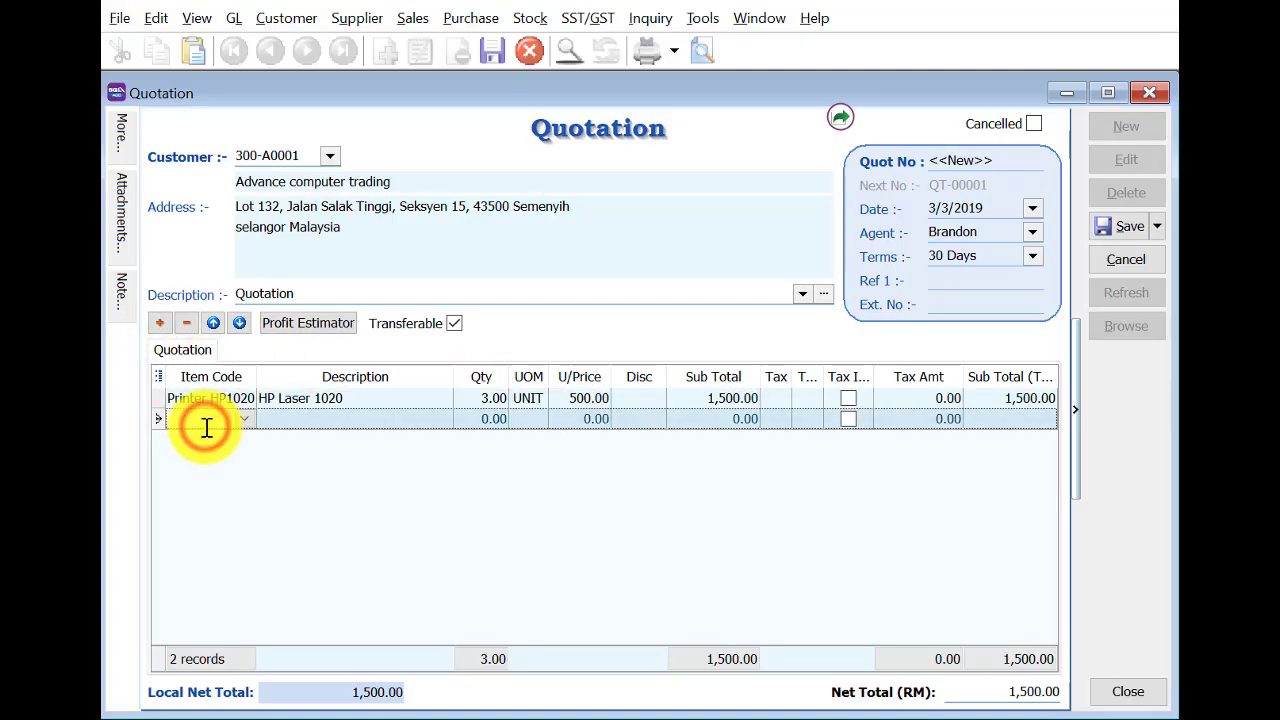
pyautogui.write('l')
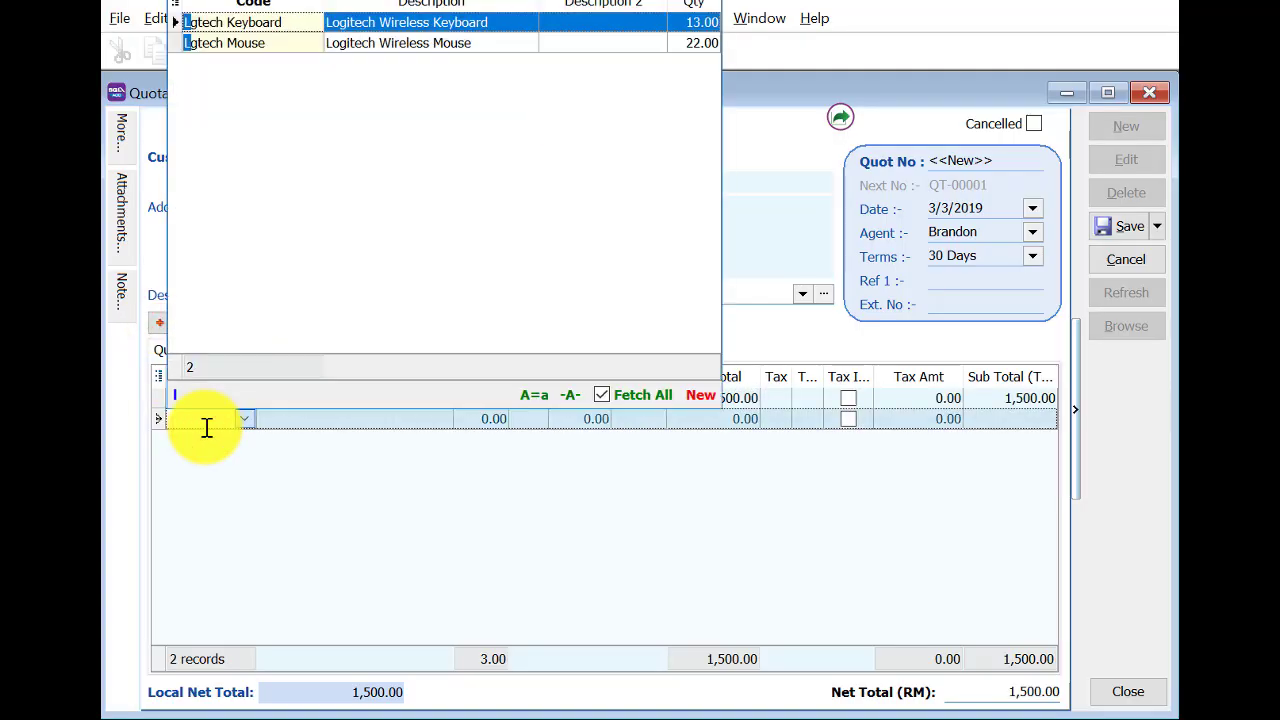
pyautogui.click(376, 42)
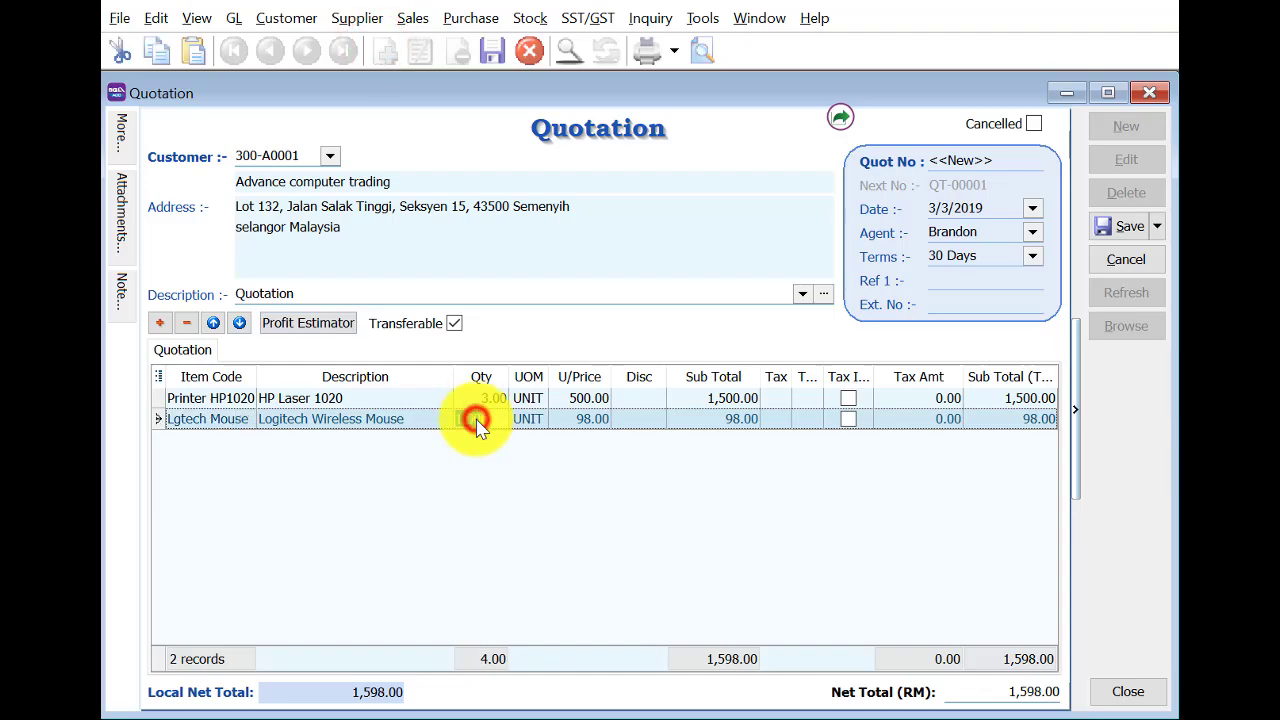
pyautogui.moveTo(478, 420); pyautogui.dragTo(415, 428)
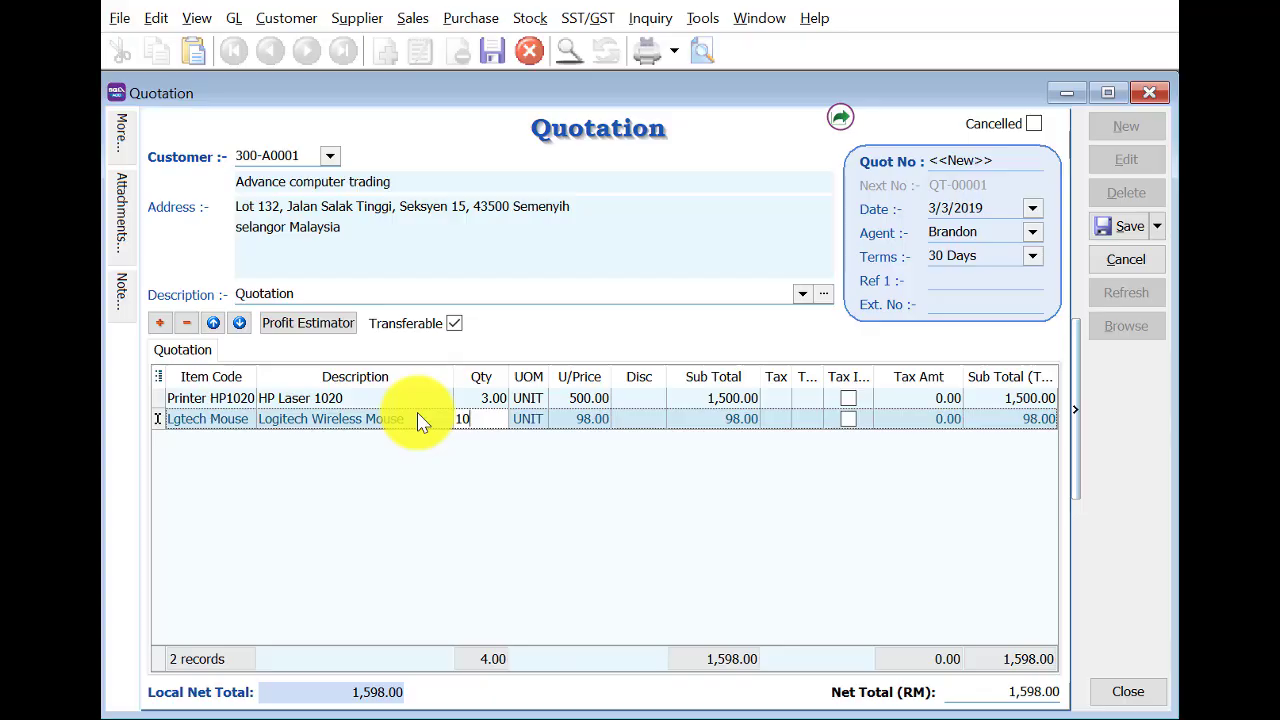
pyautogui.write('10')
pyautogui.press('Return')
# Add a line of 9 Logitech Wireless Keyboard.
pyautogui.click(159, 322)
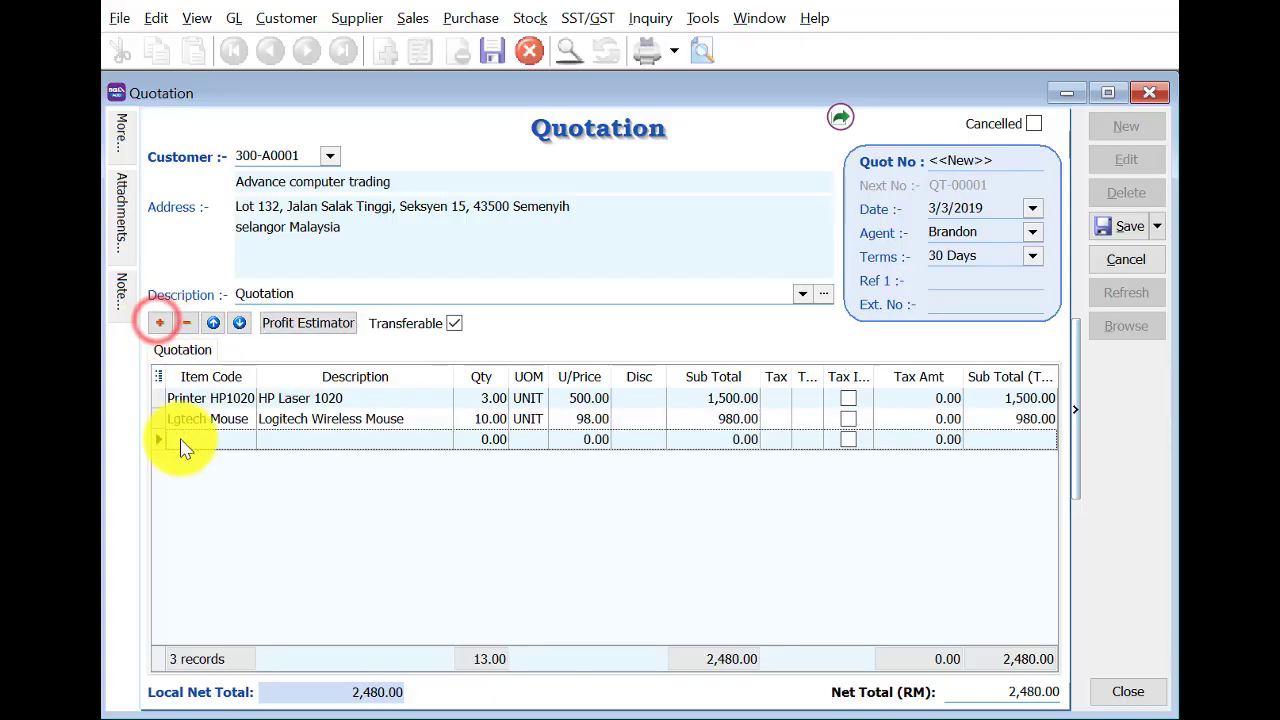
pyautogui.click(185, 441)
pyautogui.click(447, 47)
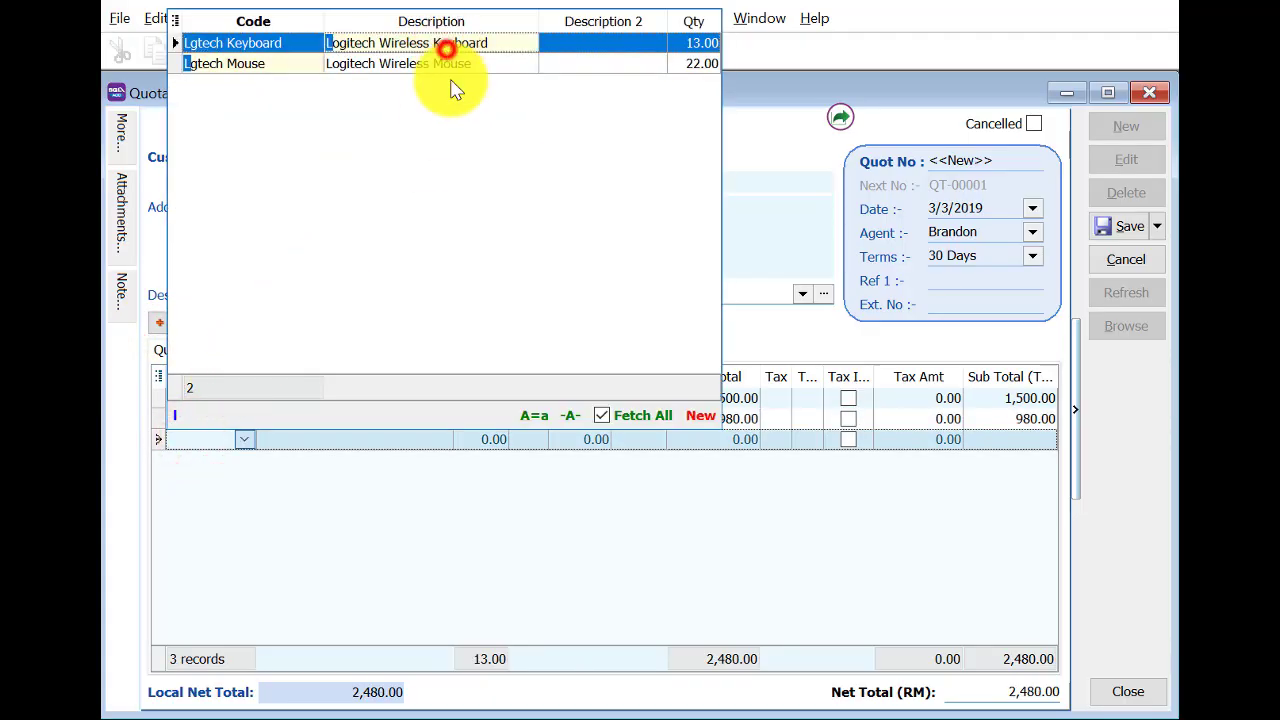
pyautogui.click(472, 441)
pyautogui.write('9')
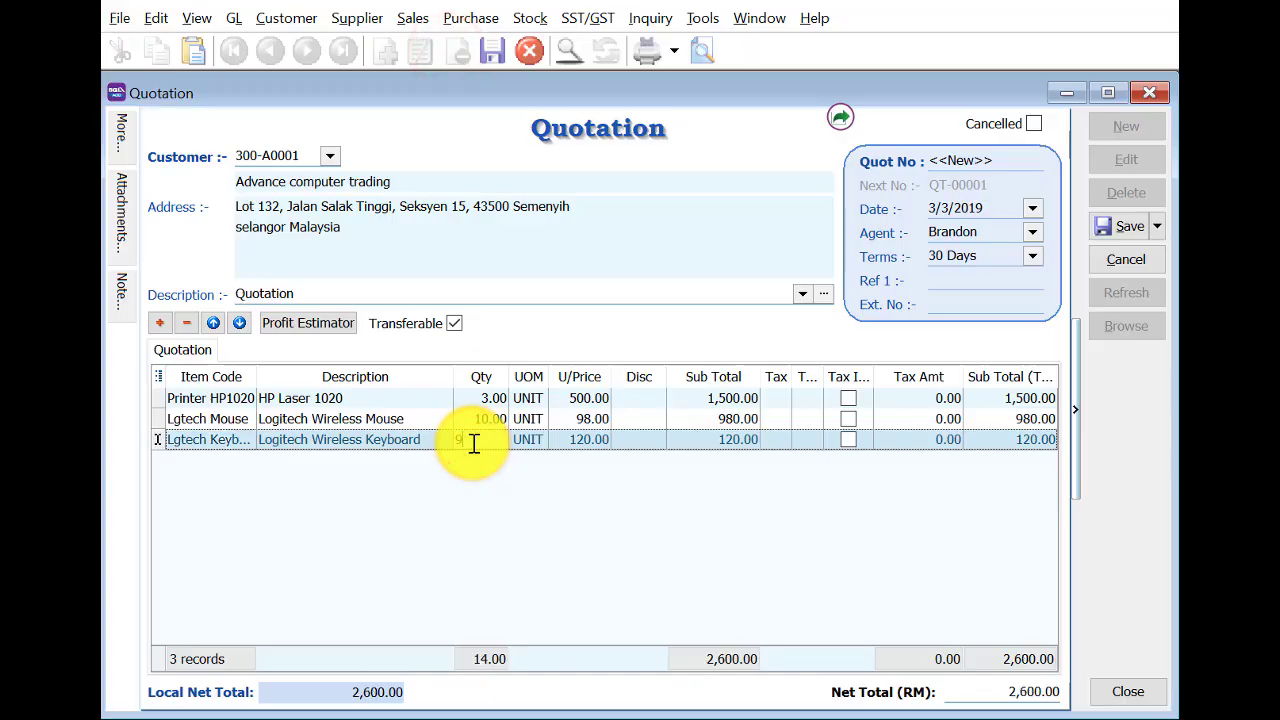
pyautogui.press('Return')
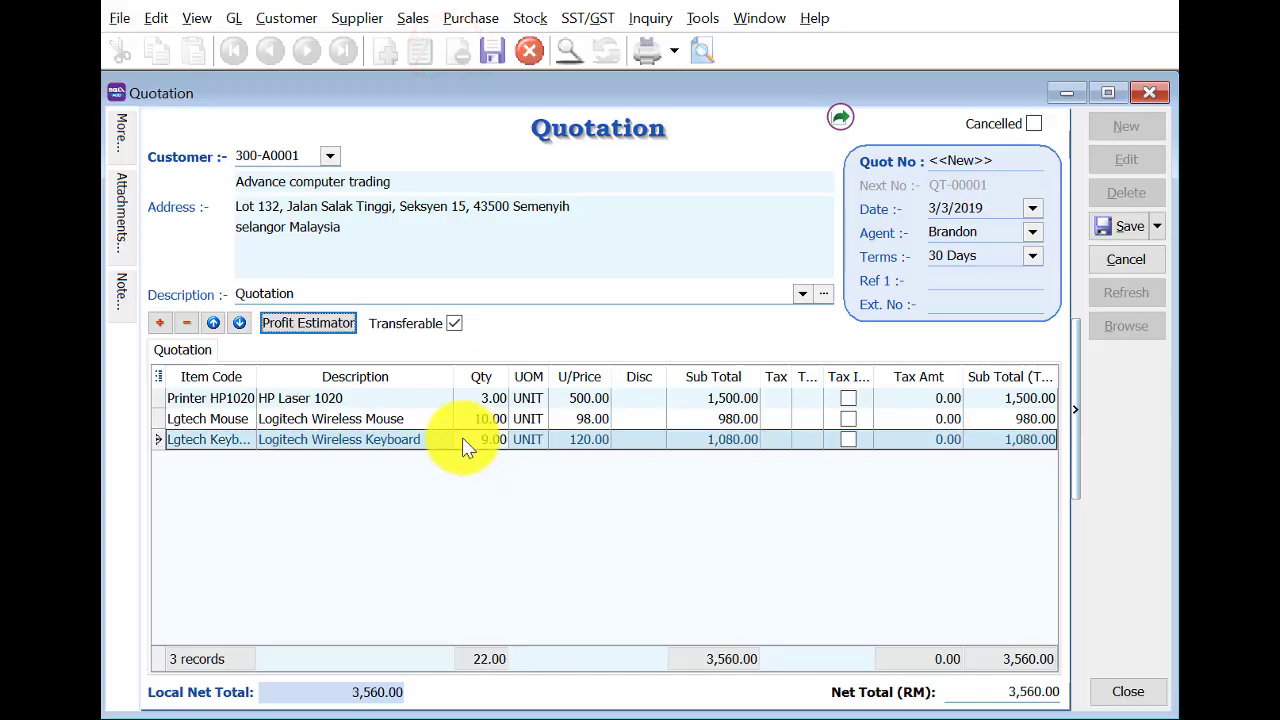
# Add an Onsite Charges line with a 5% discount and save the quotation as QT-00001.
pyautogui.click(157, 322)
pyautogui.click(192, 458)
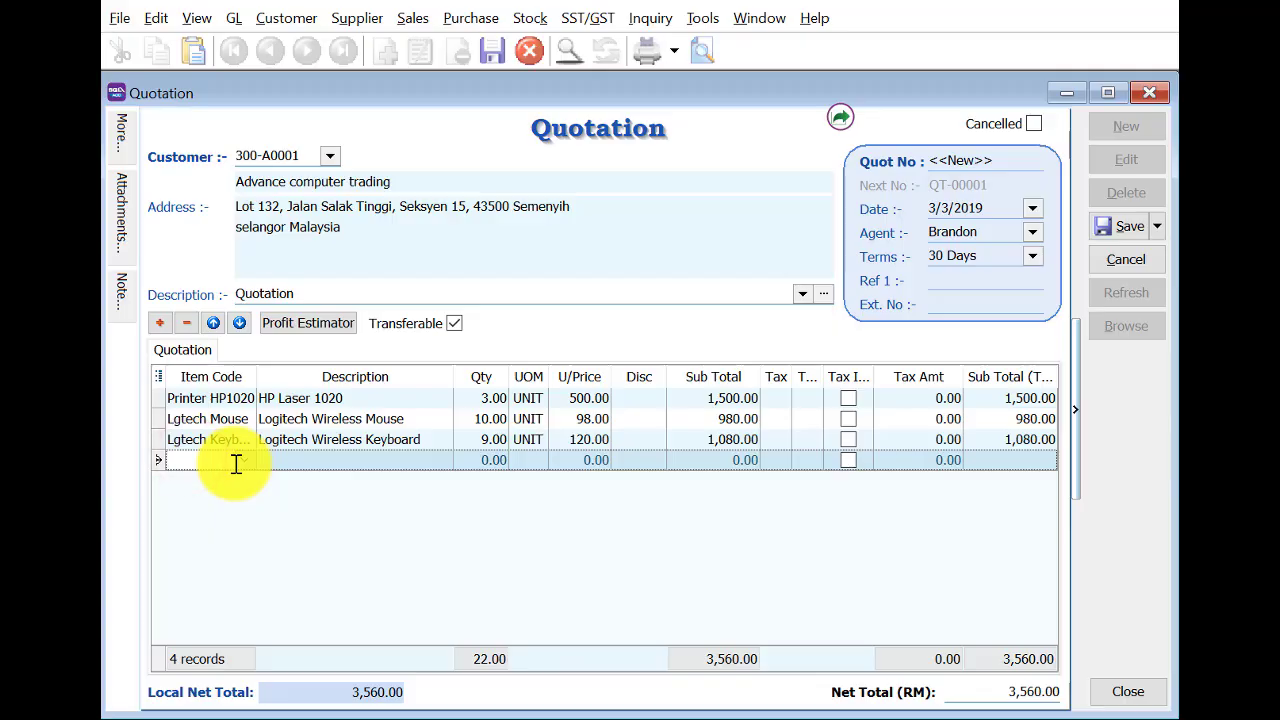
pyautogui.click(236, 463)
pyautogui.click(371, 108)
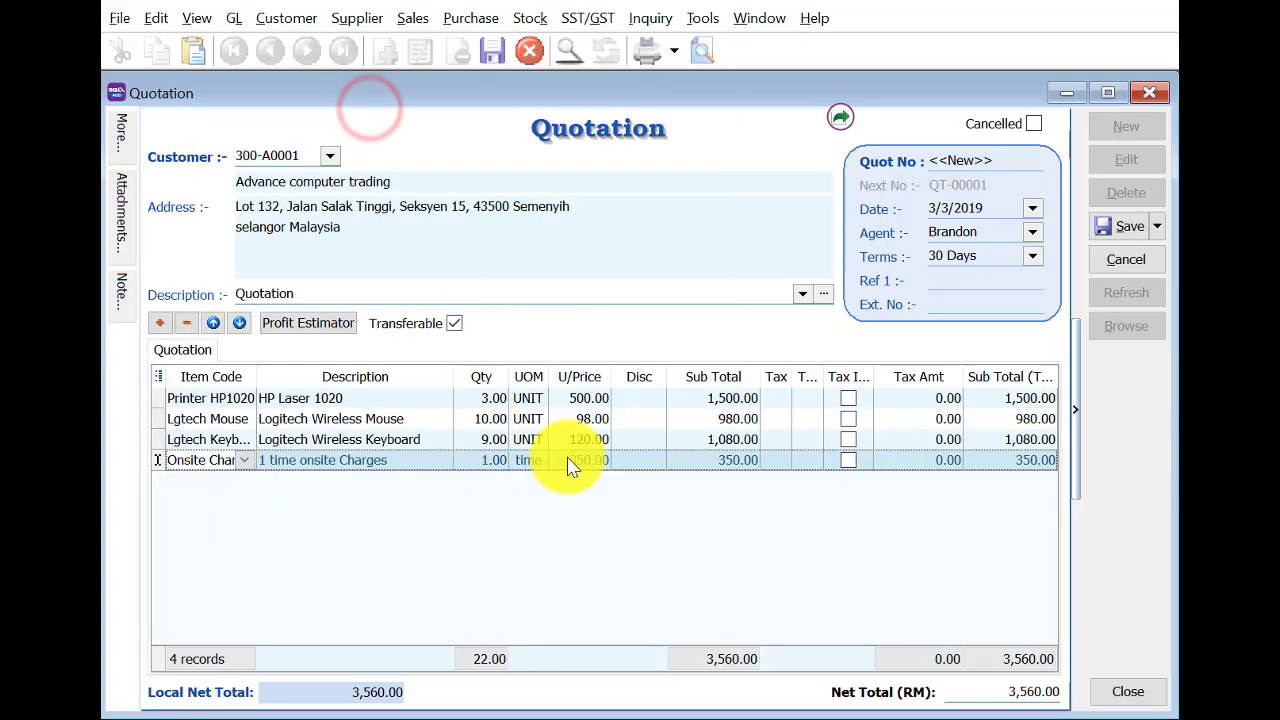
pyautogui.click(640, 462)
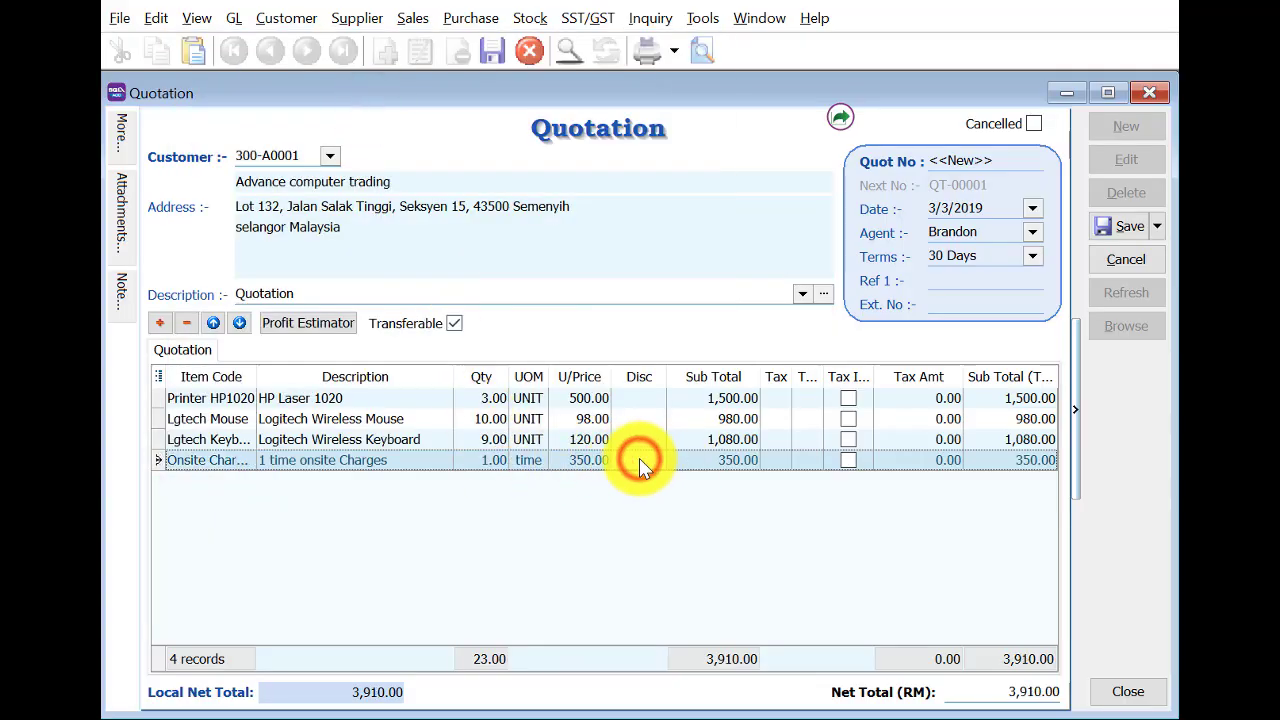
pyautogui.write('5%')
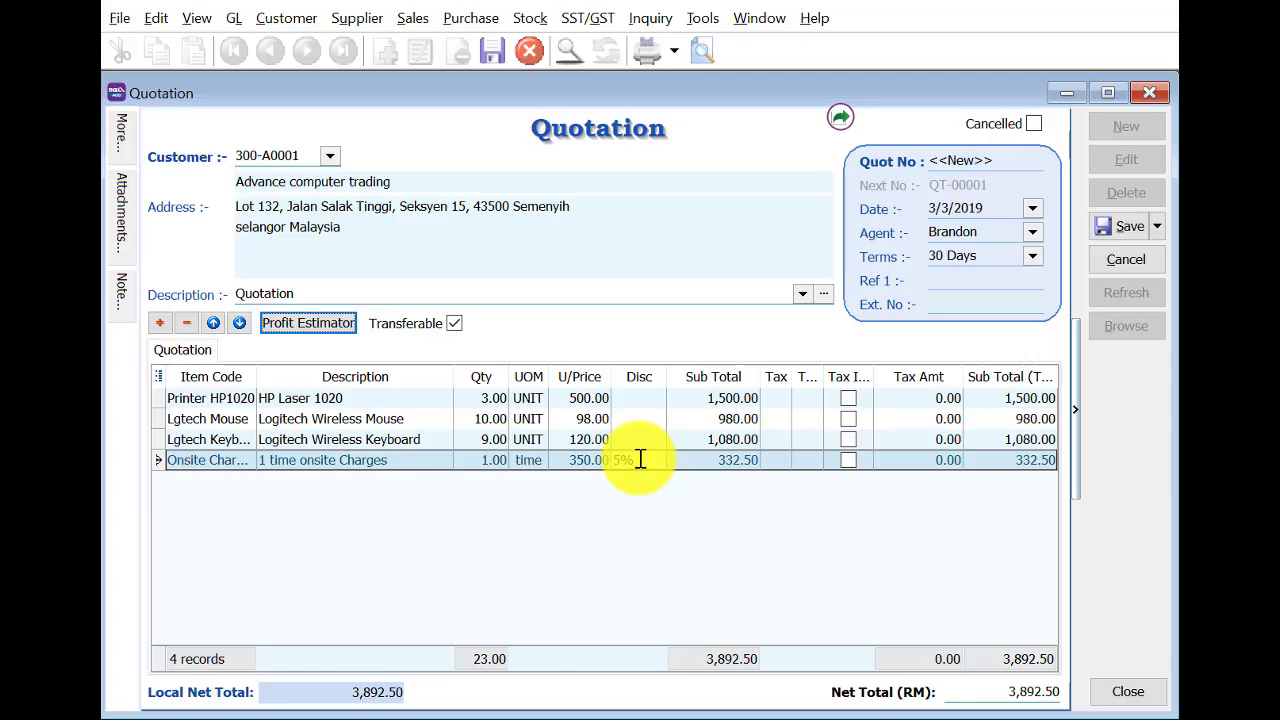
pyautogui.click(1122, 228)
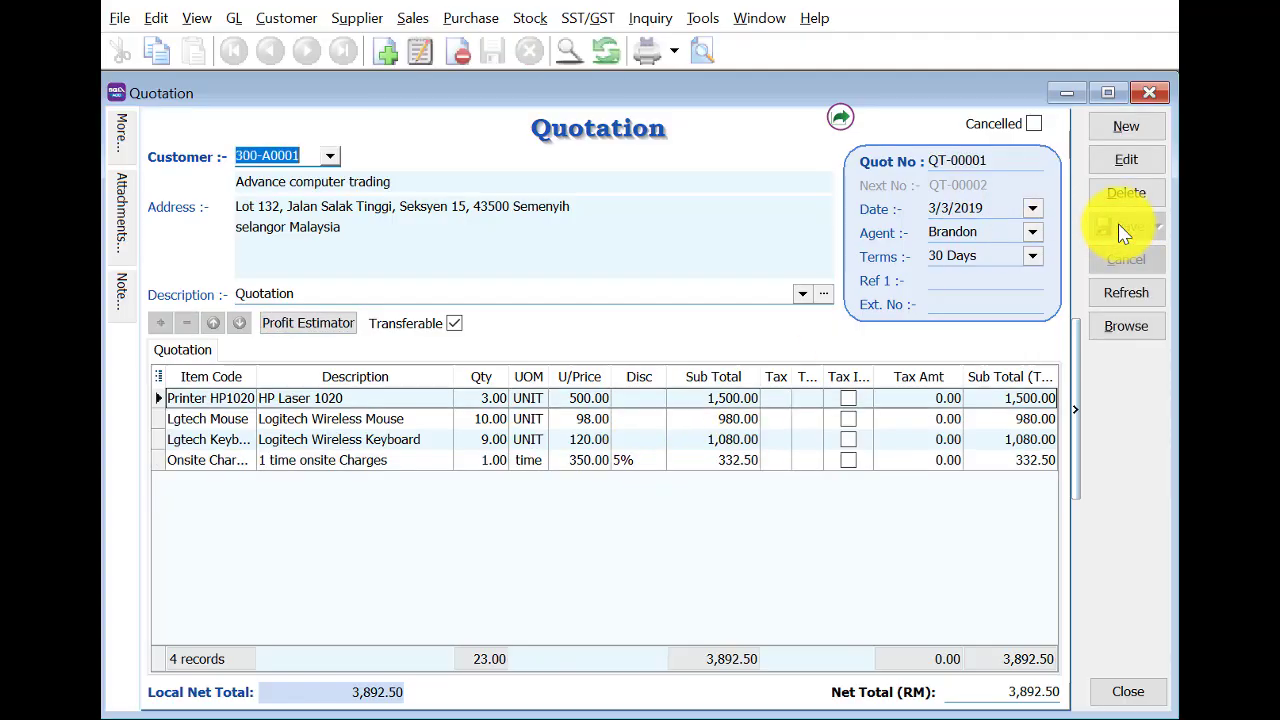
# Start a new sales order transferred from quotation QT-00001.
pyautogui.click(1146, 93)
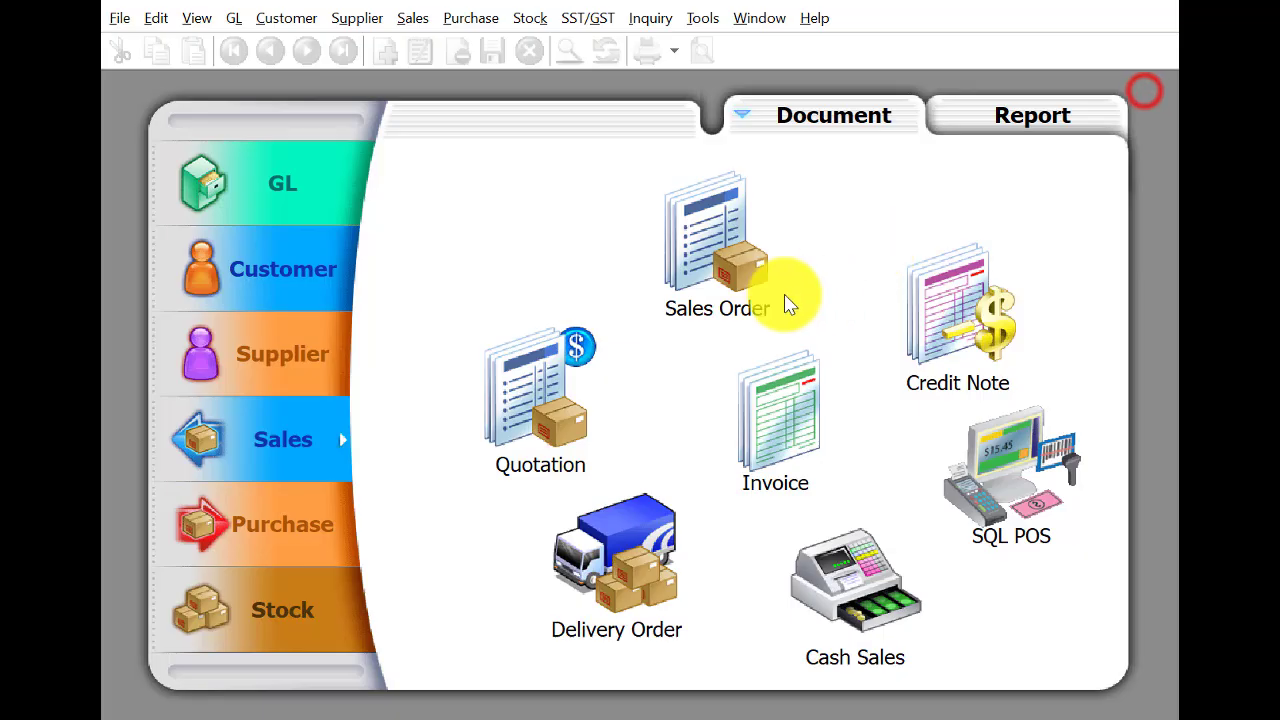
pyautogui.click(708, 230)
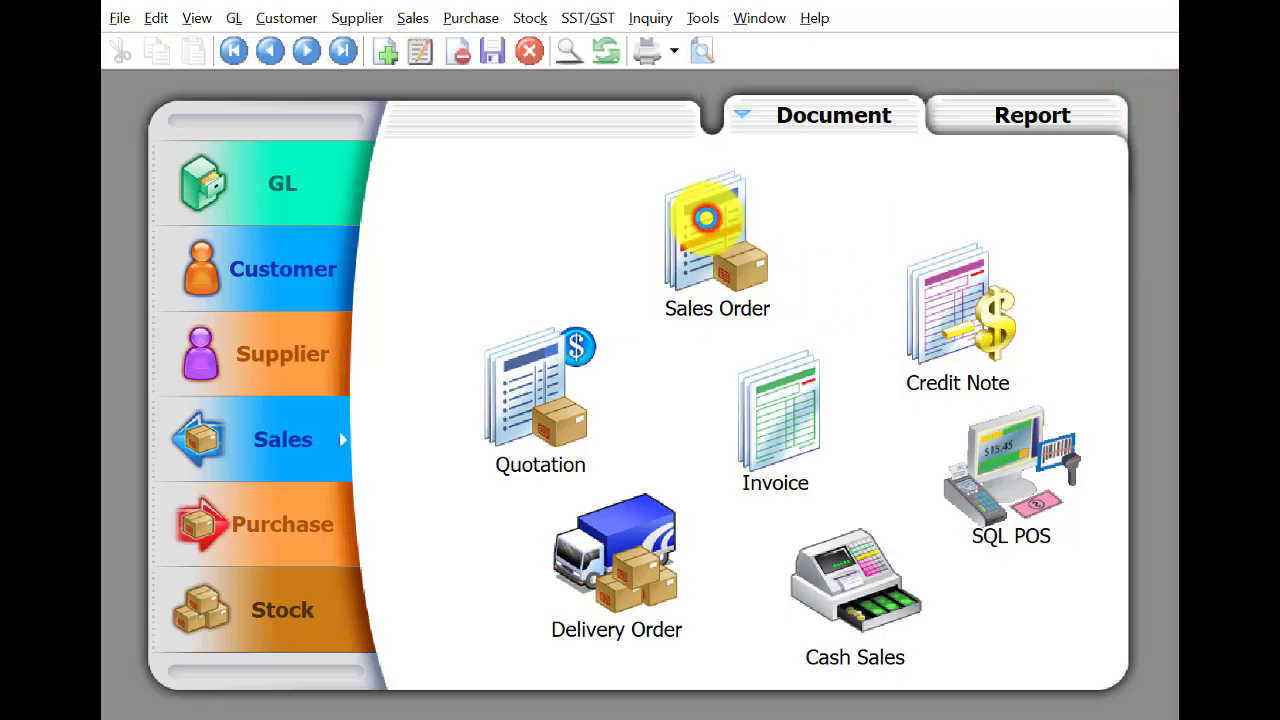
pyautogui.click(1126, 125)
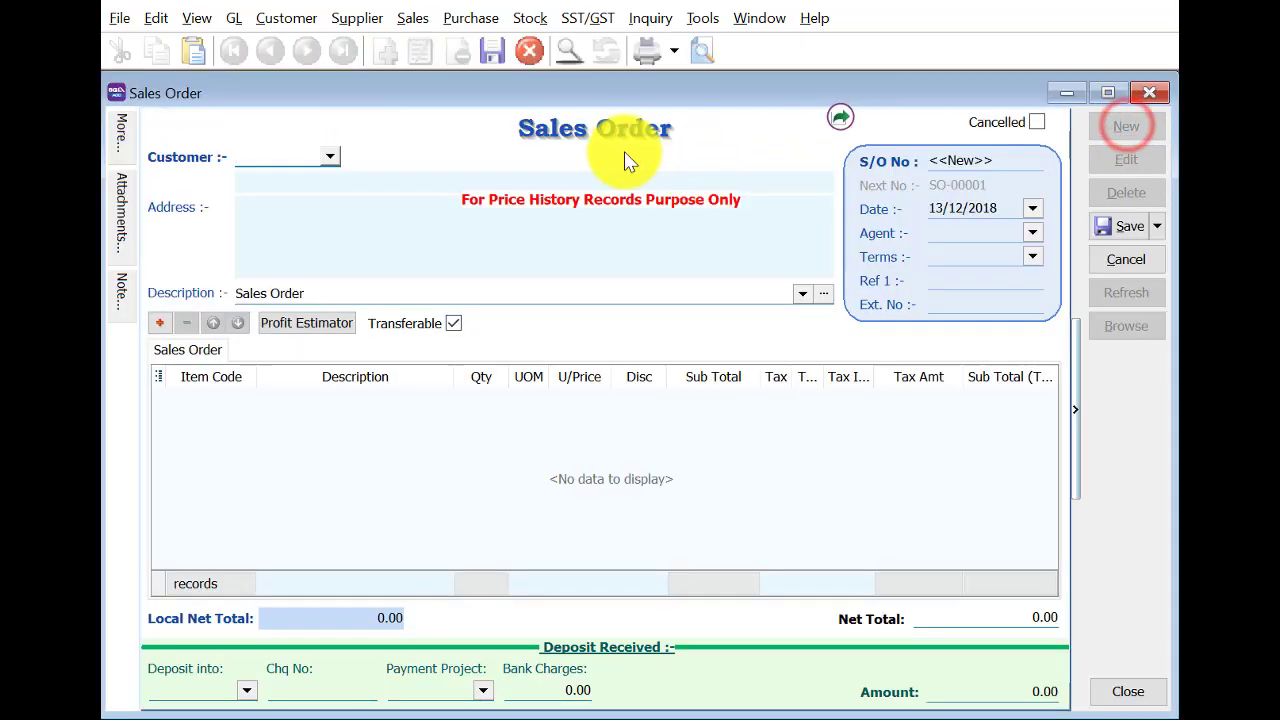
pyautogui.rightClick(625, 152)
pyautogui.click(640, 160)
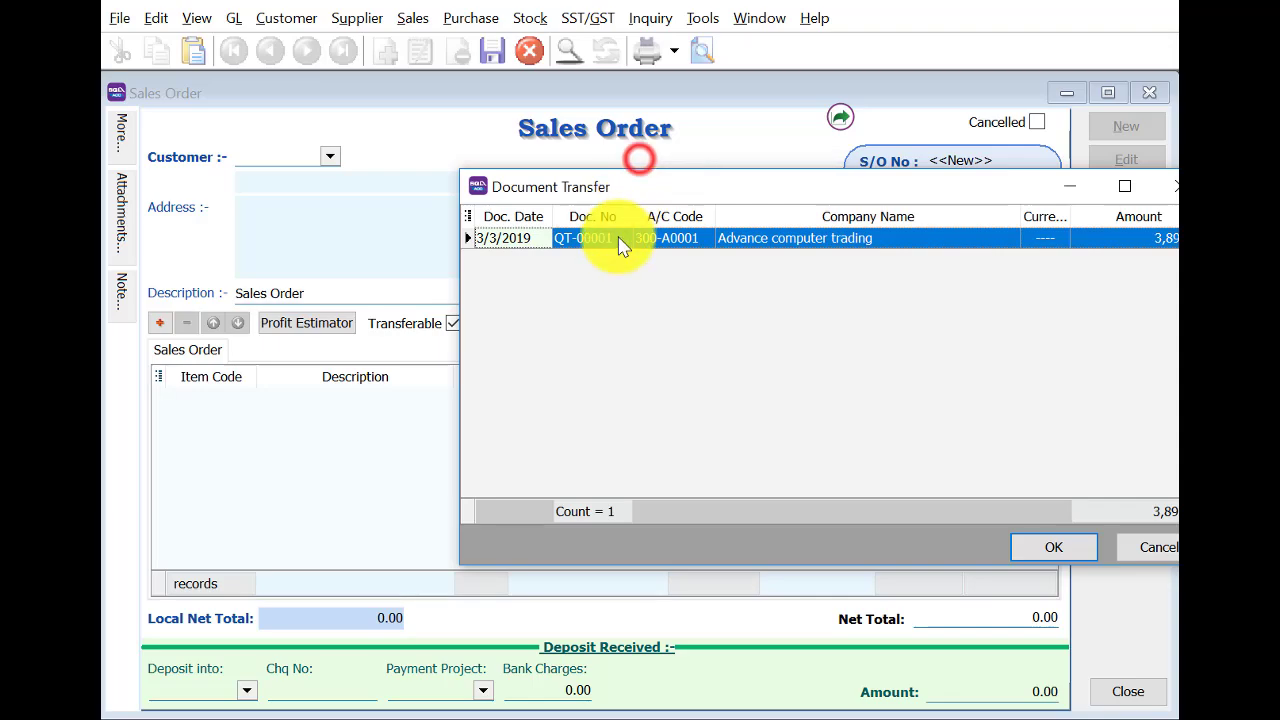
pyautogui.click(1045, 545)
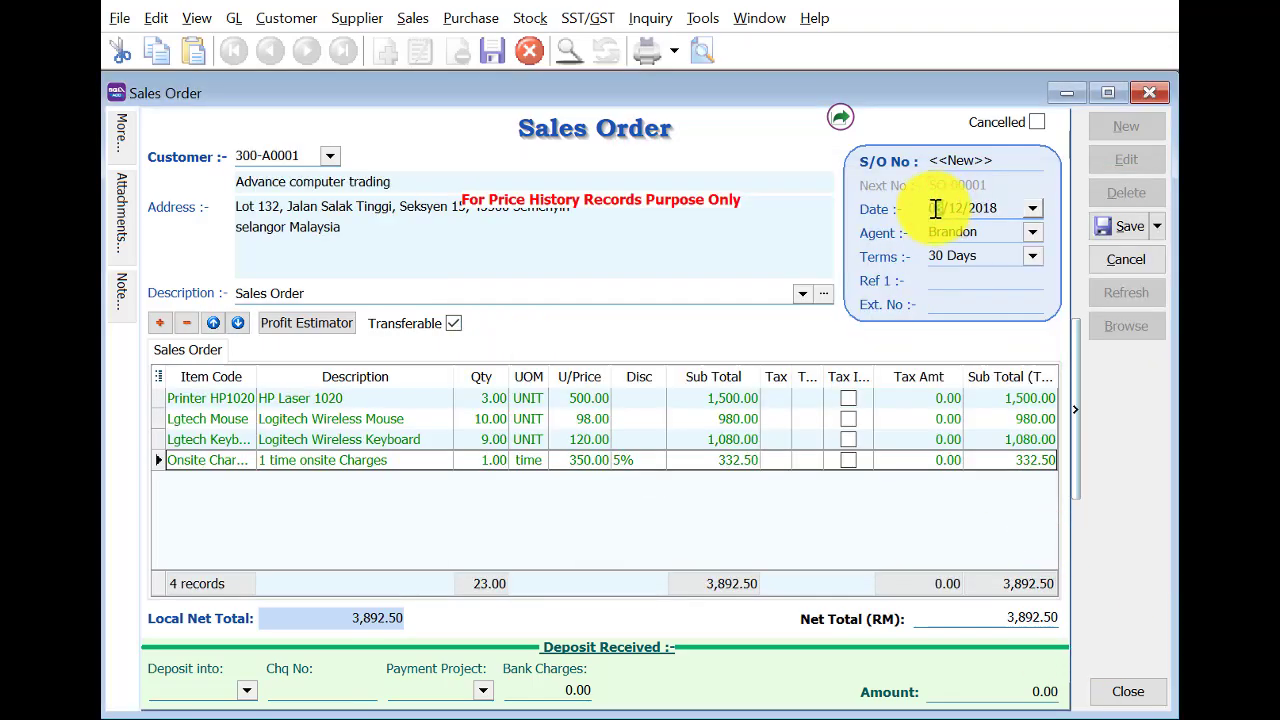
# Date the order 5/3/2019 and save it as SO-00001.
pyautogui.write('9')
pyautogui.press('Tab')
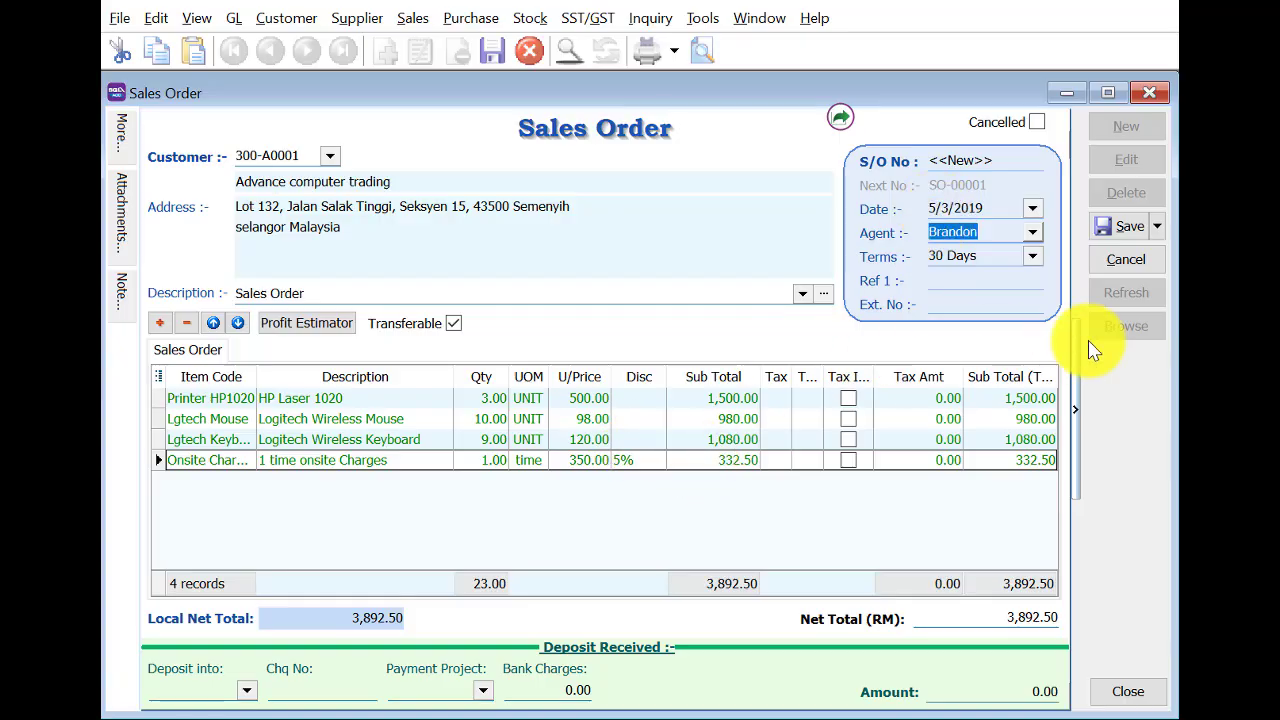
pyautogui.click(1097, 224)
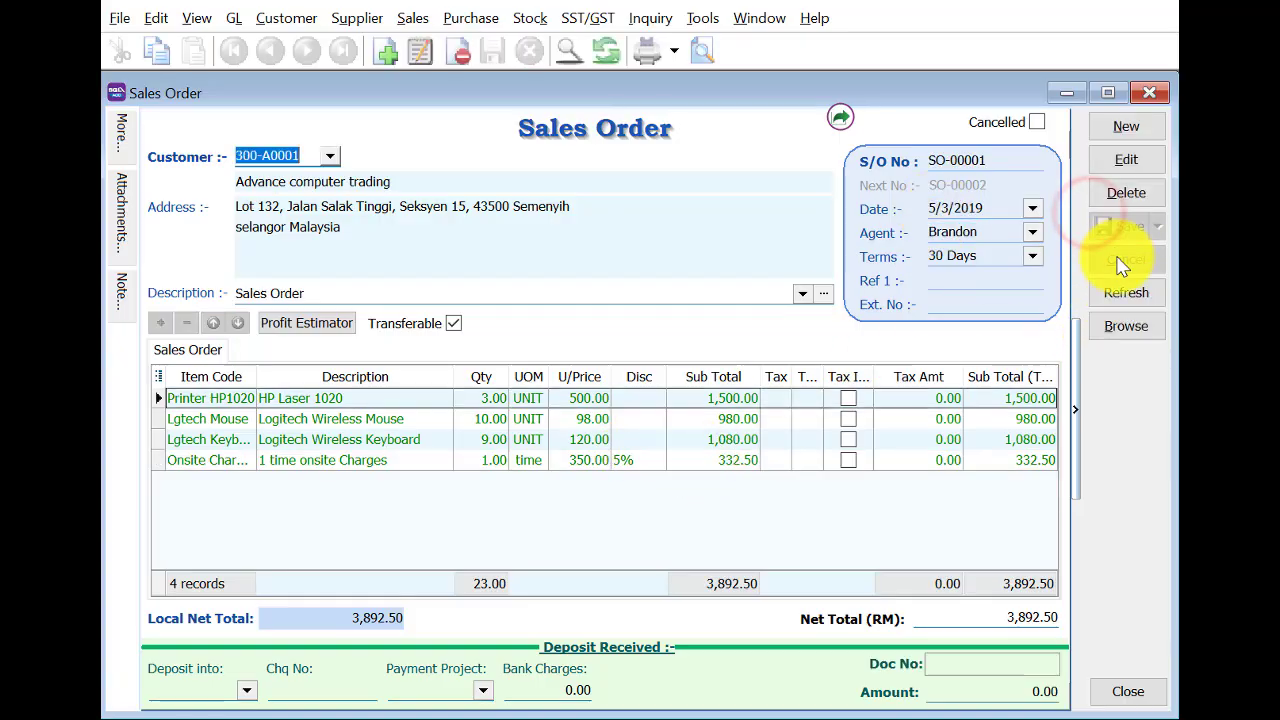
pyautogui.click(1155, 96)
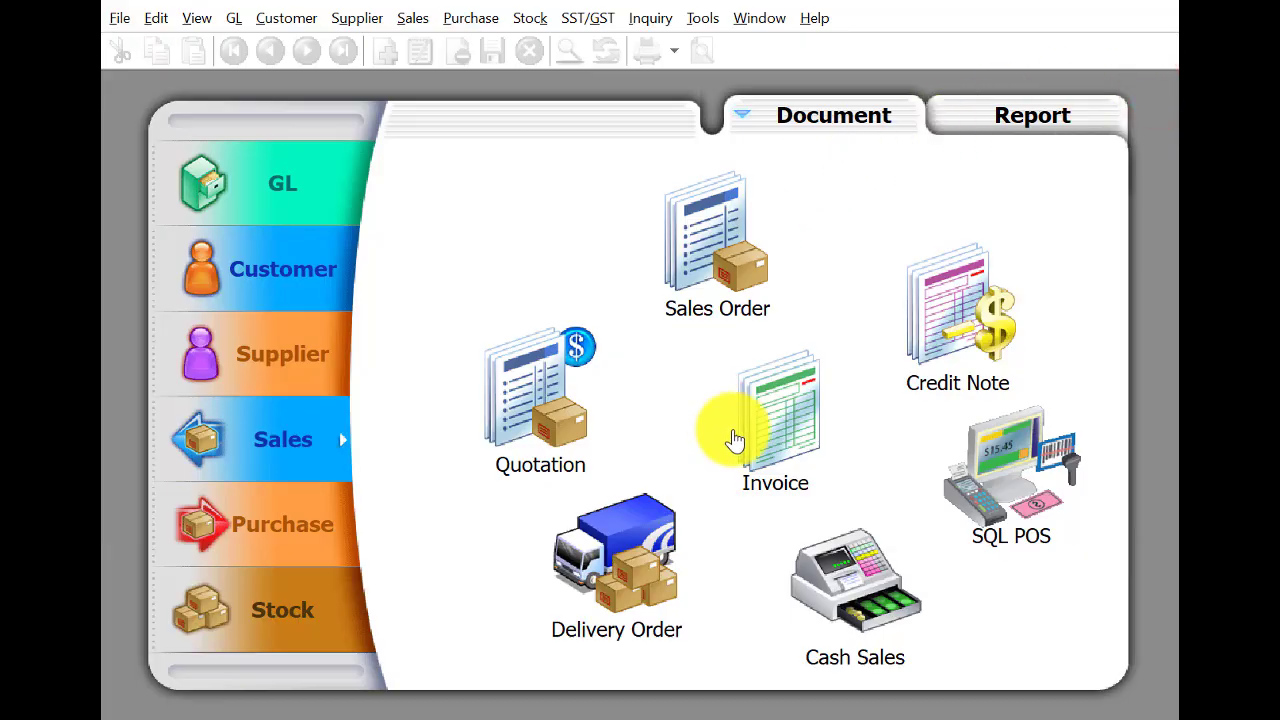
# Create and save invoice IV-00001 transferred from sales order SO-00001.
pyautogui.click(765, 432)
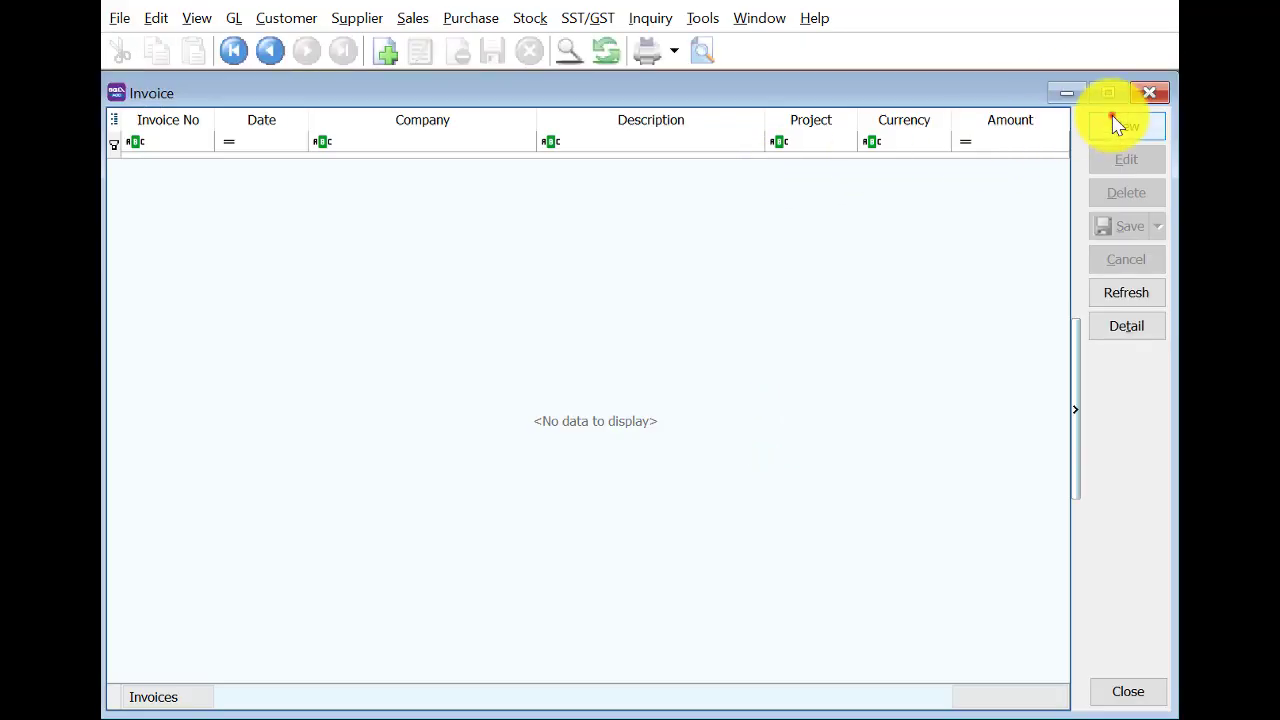
pyautogui.click(1118, 123)
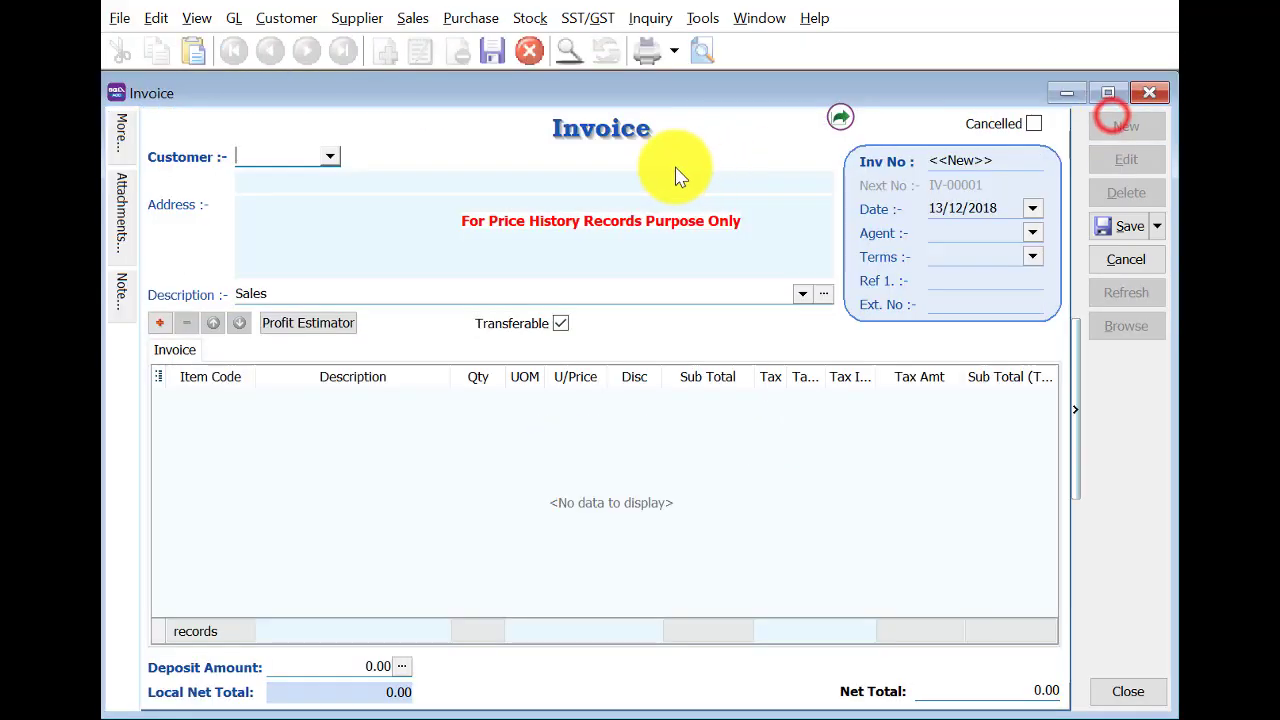
pyautogui.rightClick(609, 147)
pyautogui.click(645, 186)
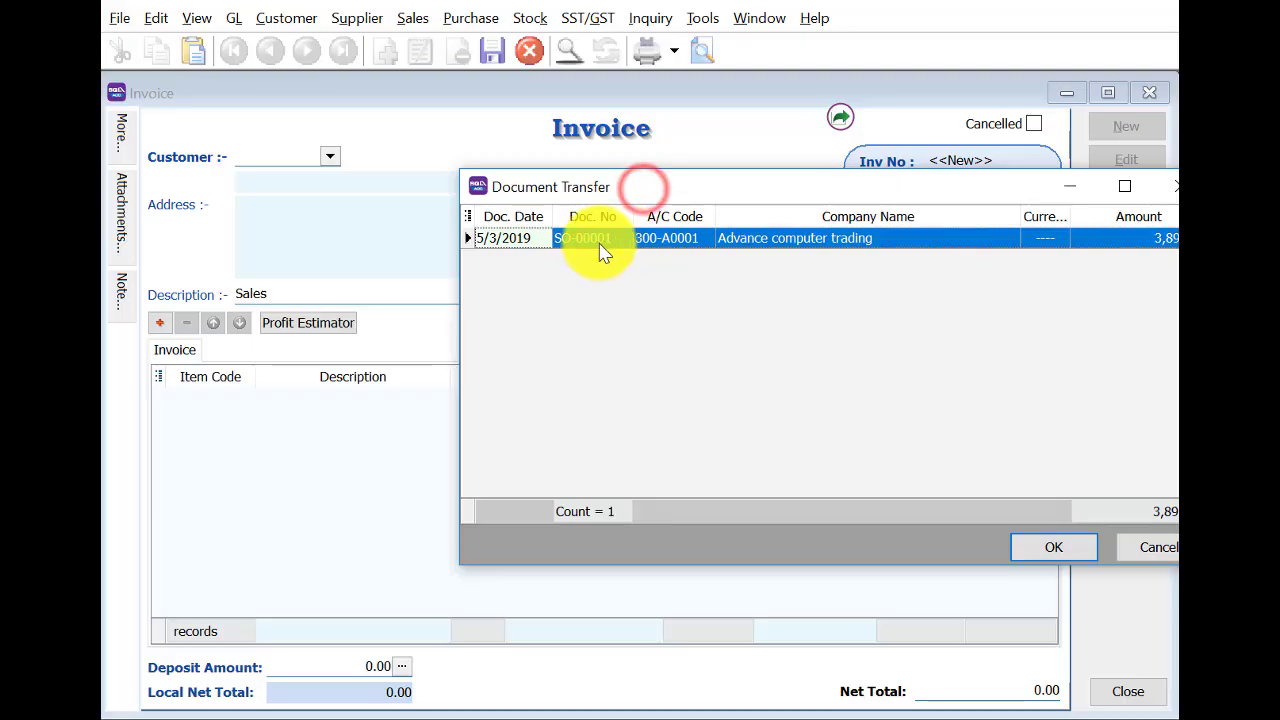
pyautogui.click(1036, 552)
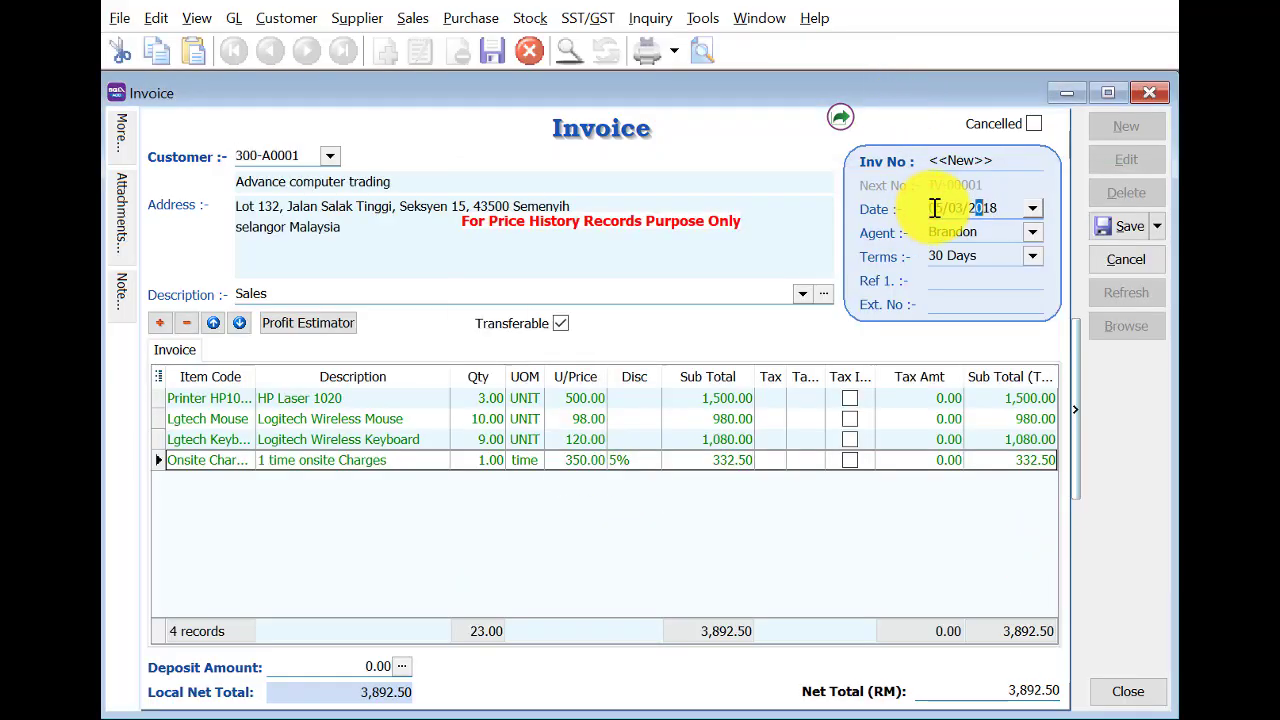
pyautogui.press('Tab')
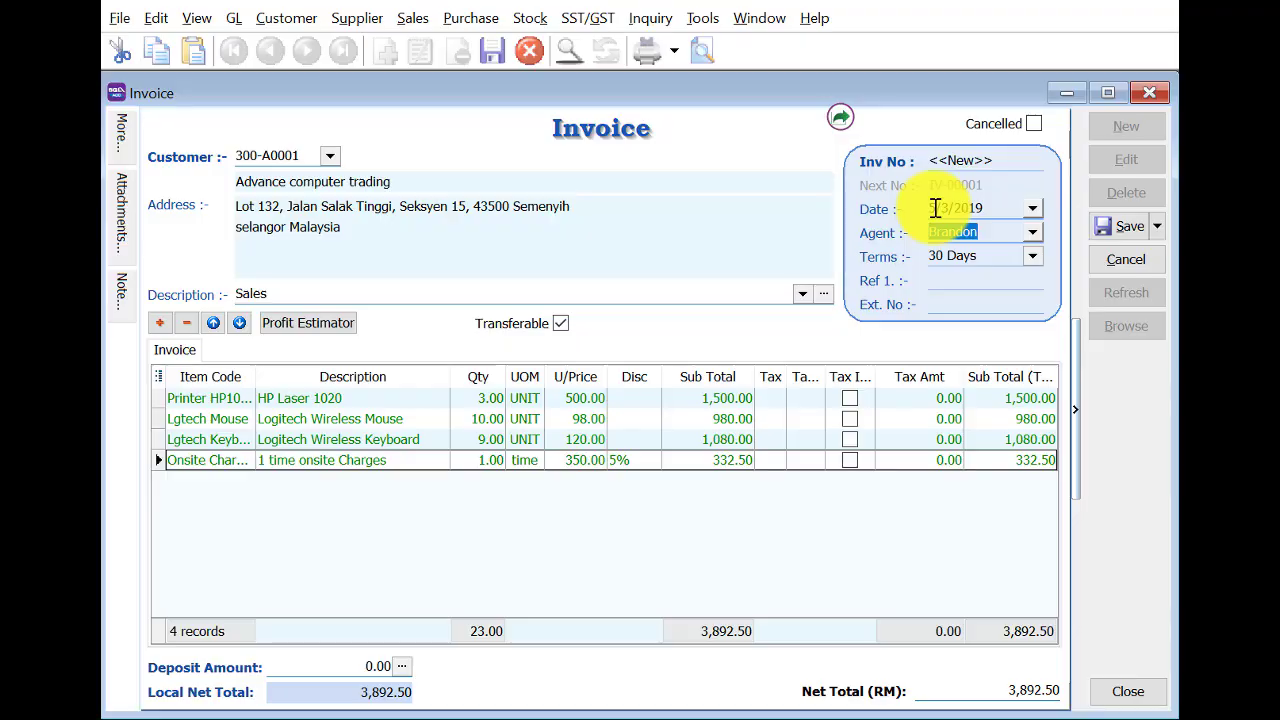
pyautogui.click(1113, 226)
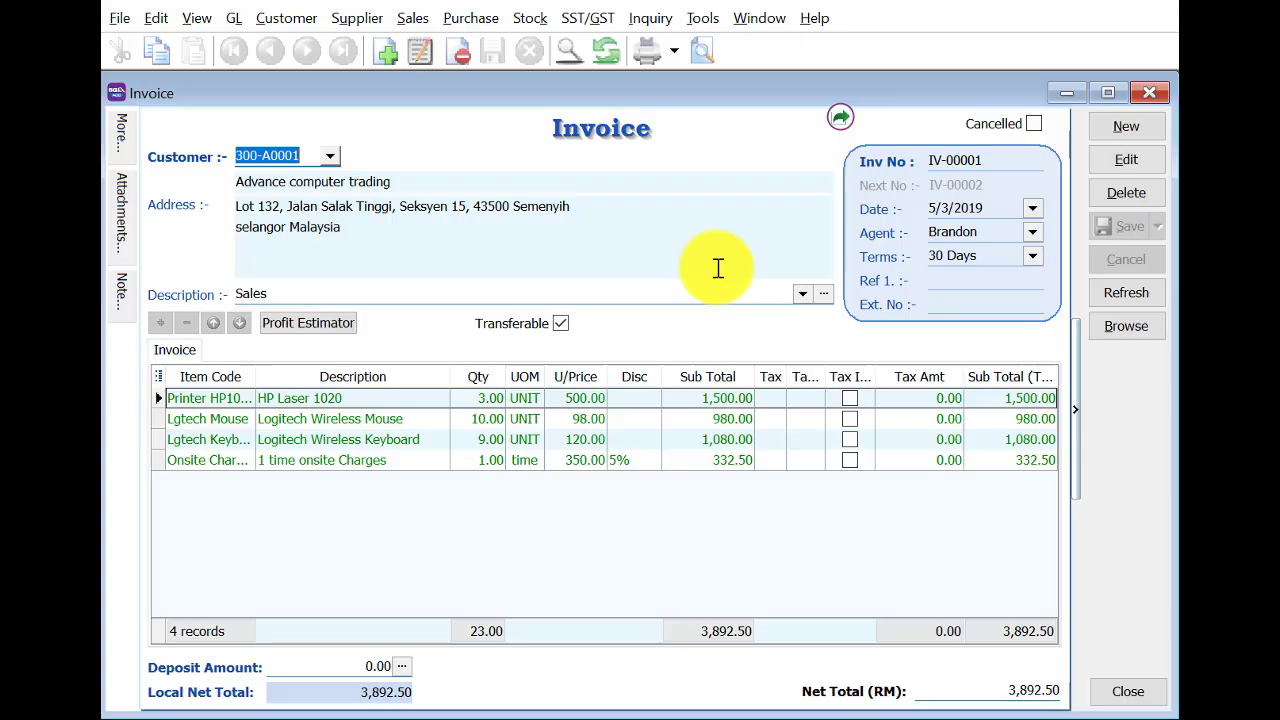
# Change the invoice date to 6/3/2019 and save it again.
pyautogui.click(1126, 160)
pyautogui.click(939, 209)
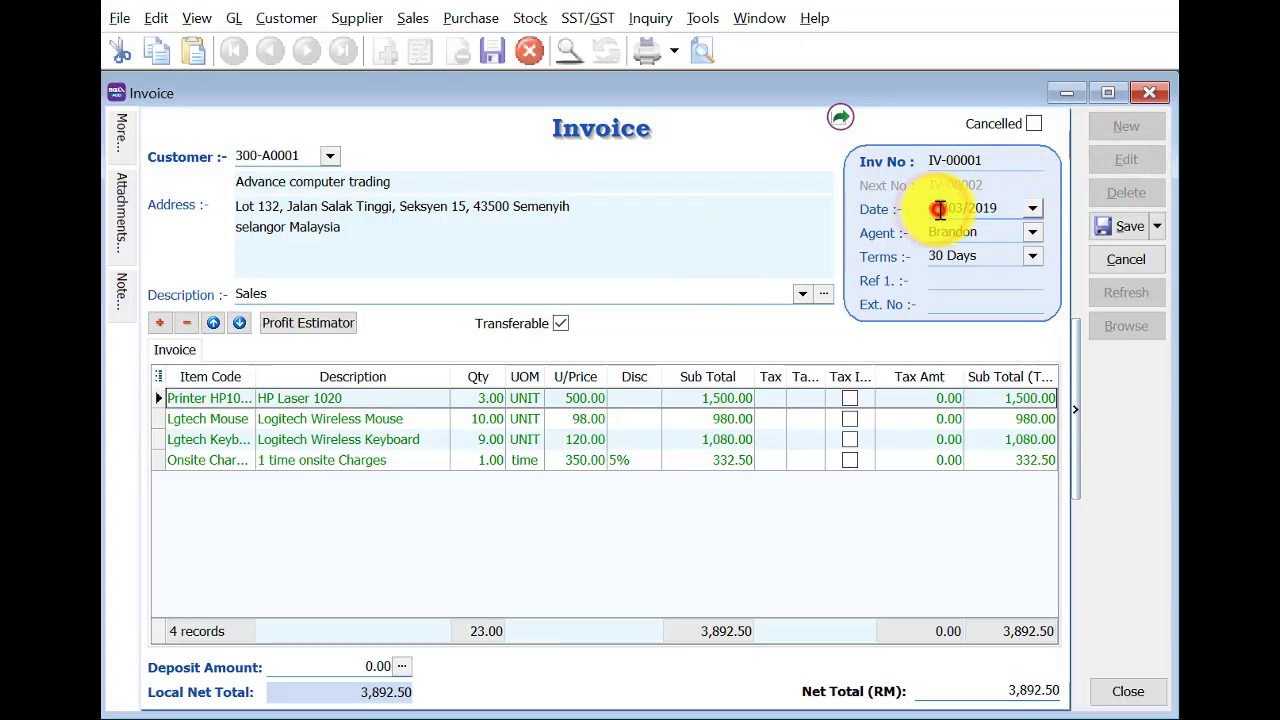
pyautogui.press('Tab')
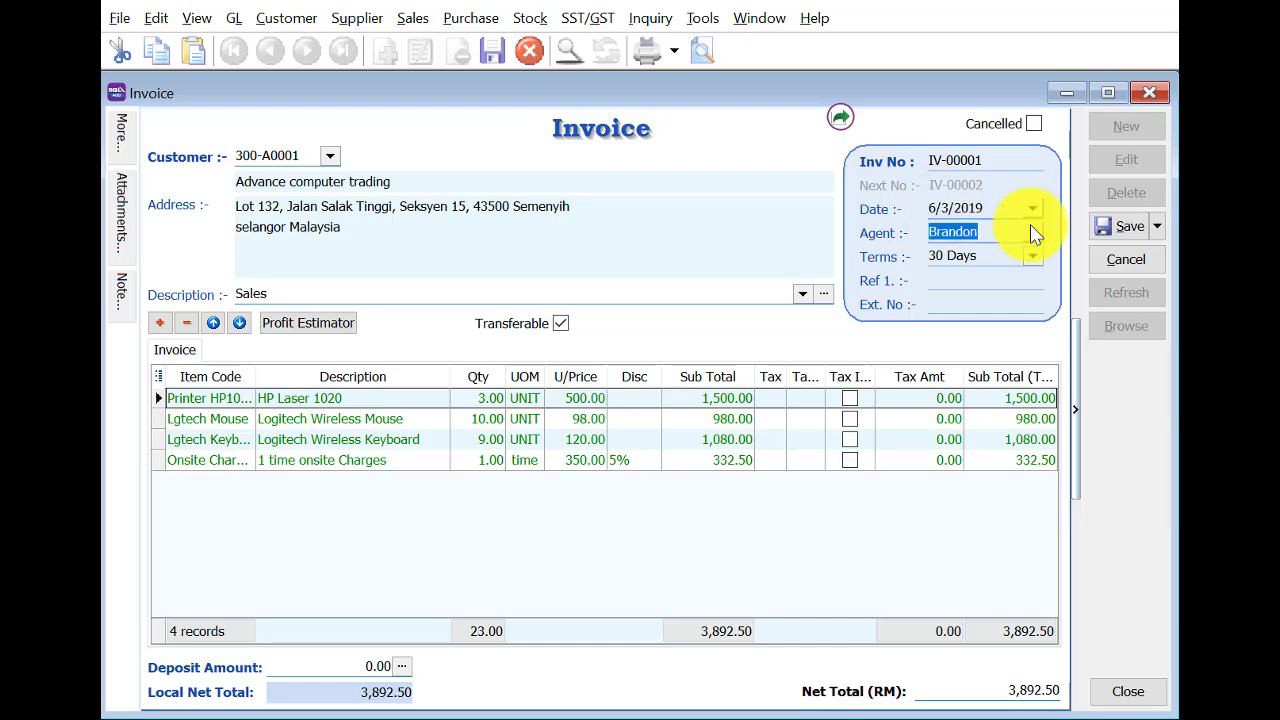
pyautogui.click(1120, 236)
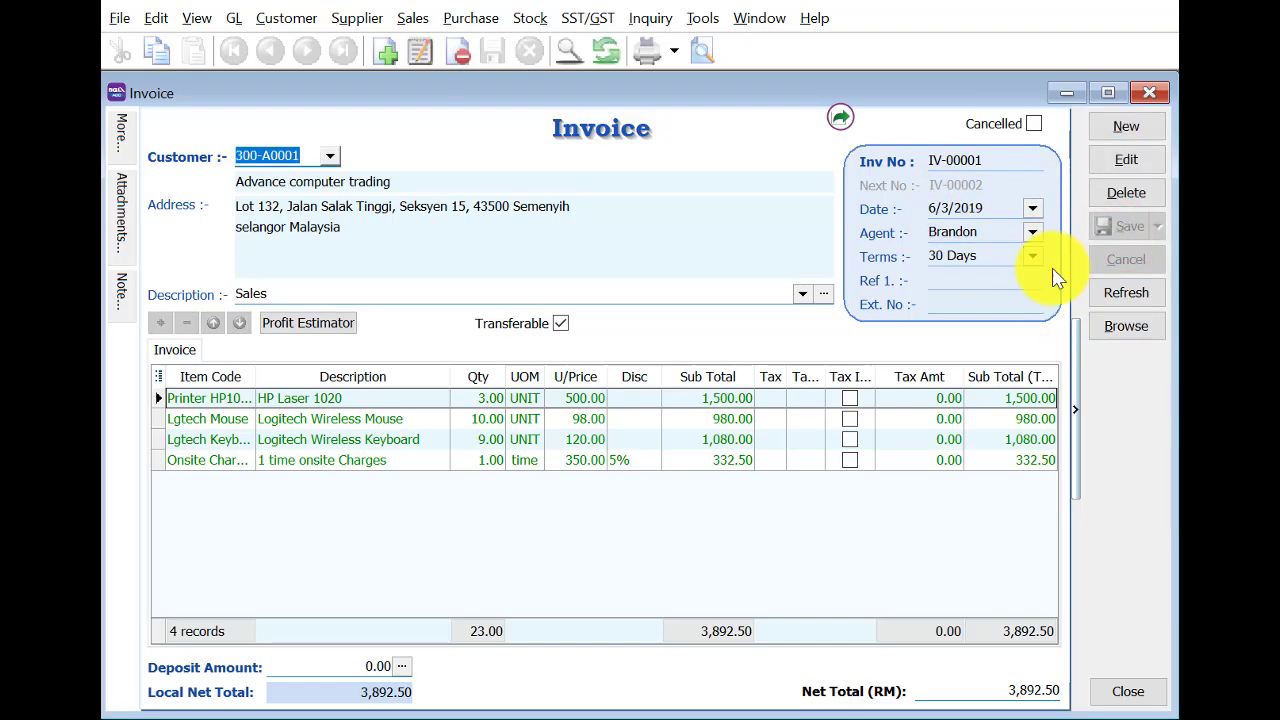
pyautogui.click(1124, 328)
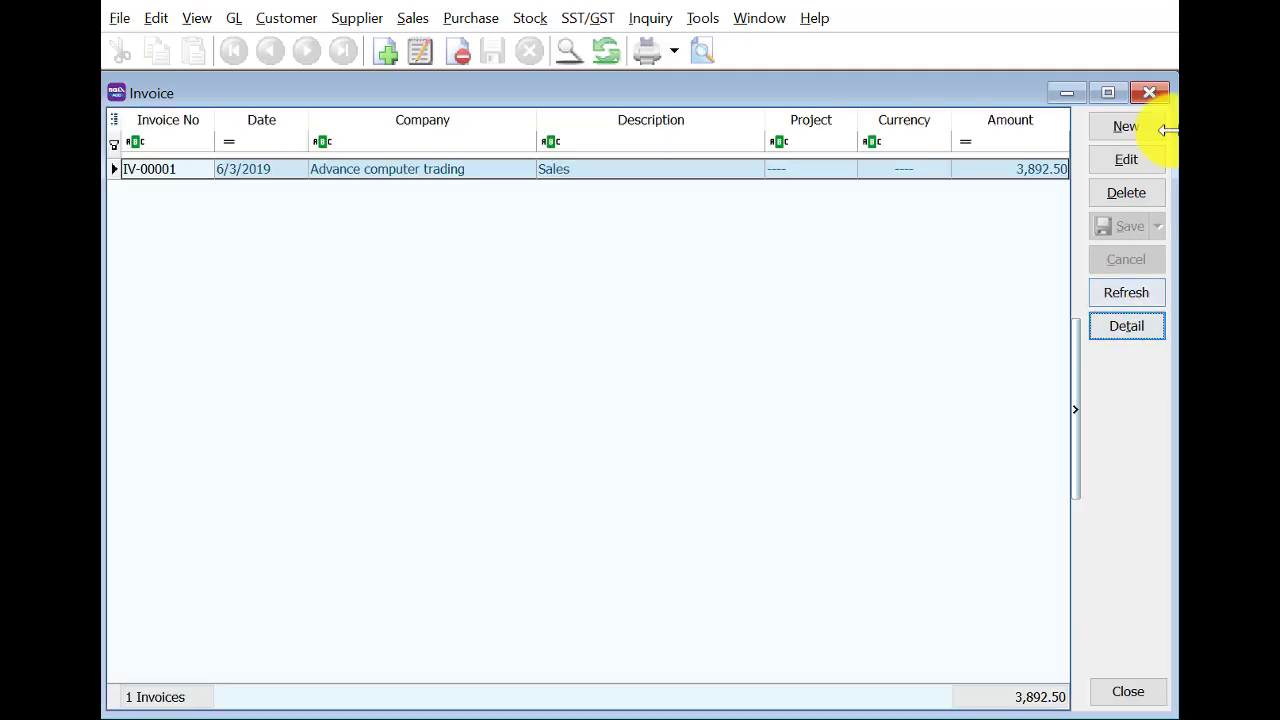
pyautogui.click(1150, 92)
pyautogui.click(300, 190)
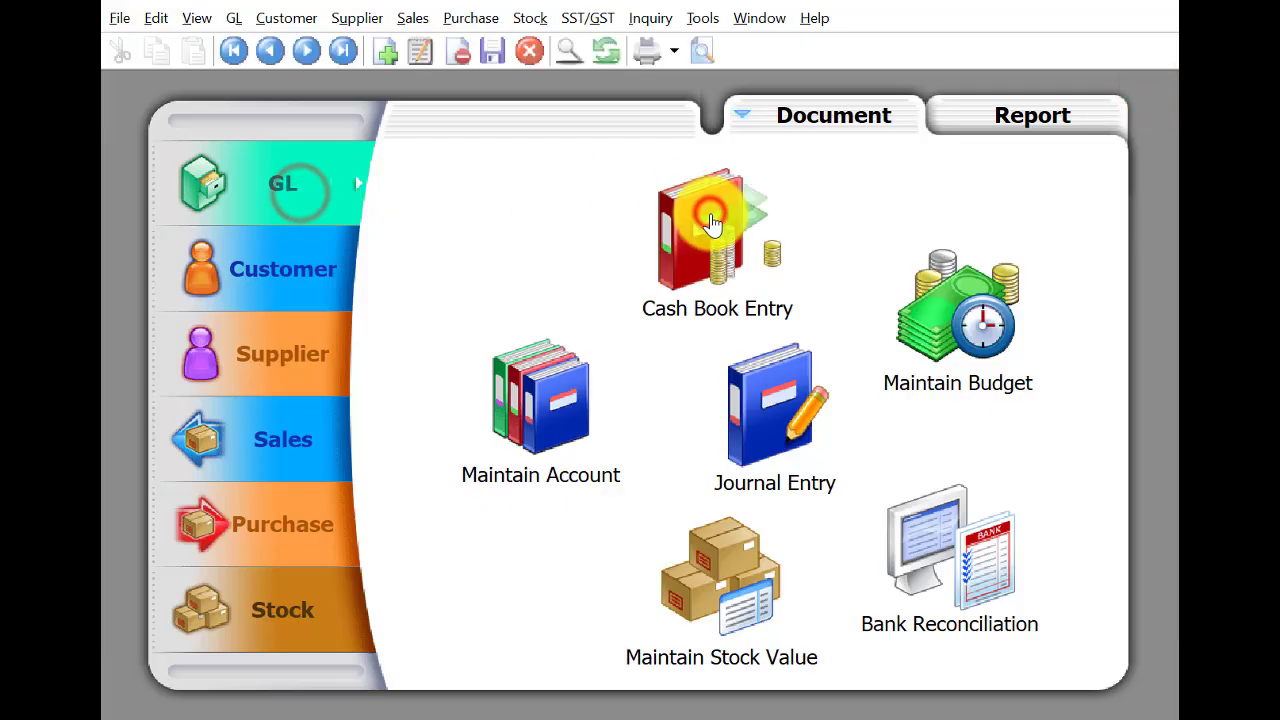
# Start a new payment voucher to KWSP dated 7/3/2019.
pyautogui.click(711, 224)
pyautogui.click(1141, 127)
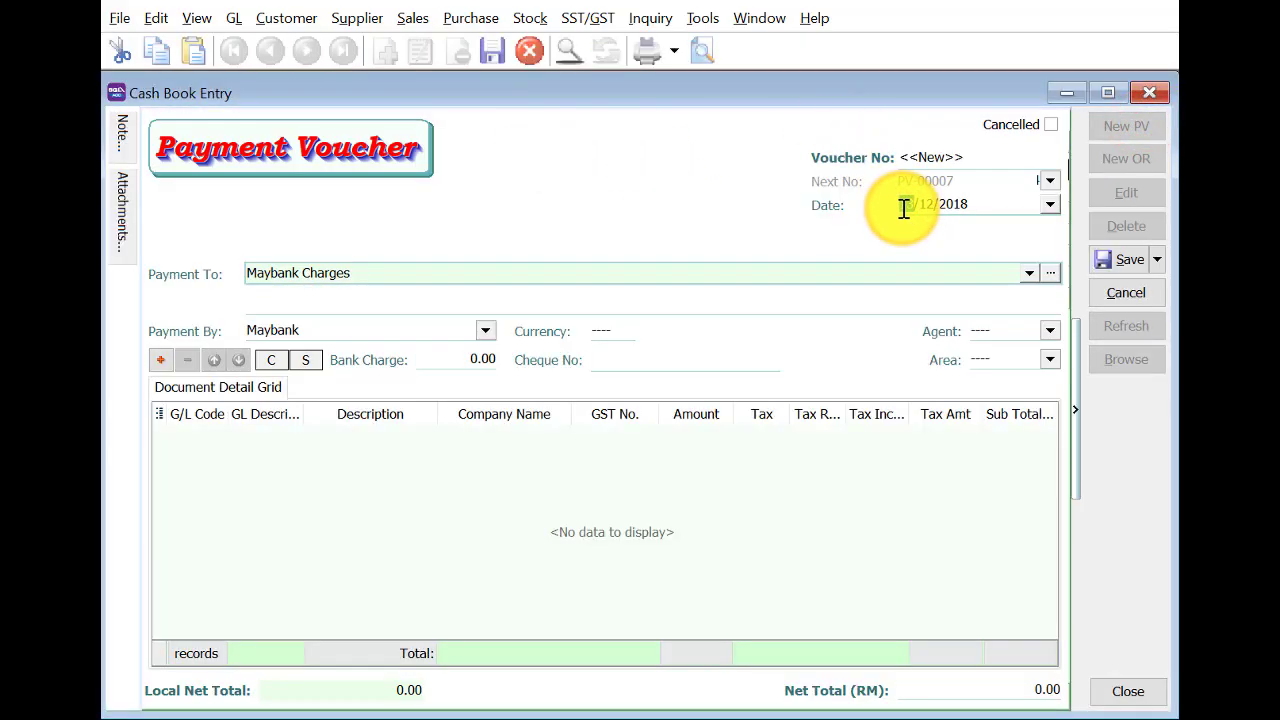
pyautogui.write('9')
pyautogui.press('Tab')
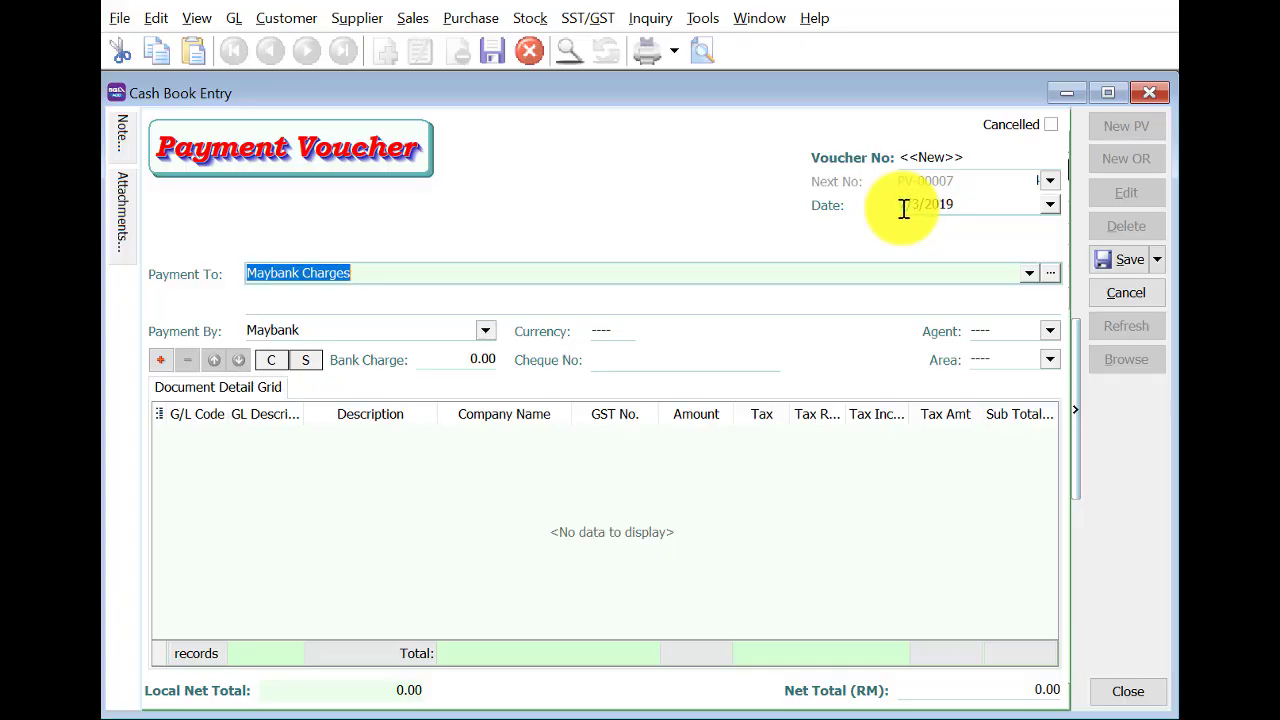
pyautogui.write('KW')
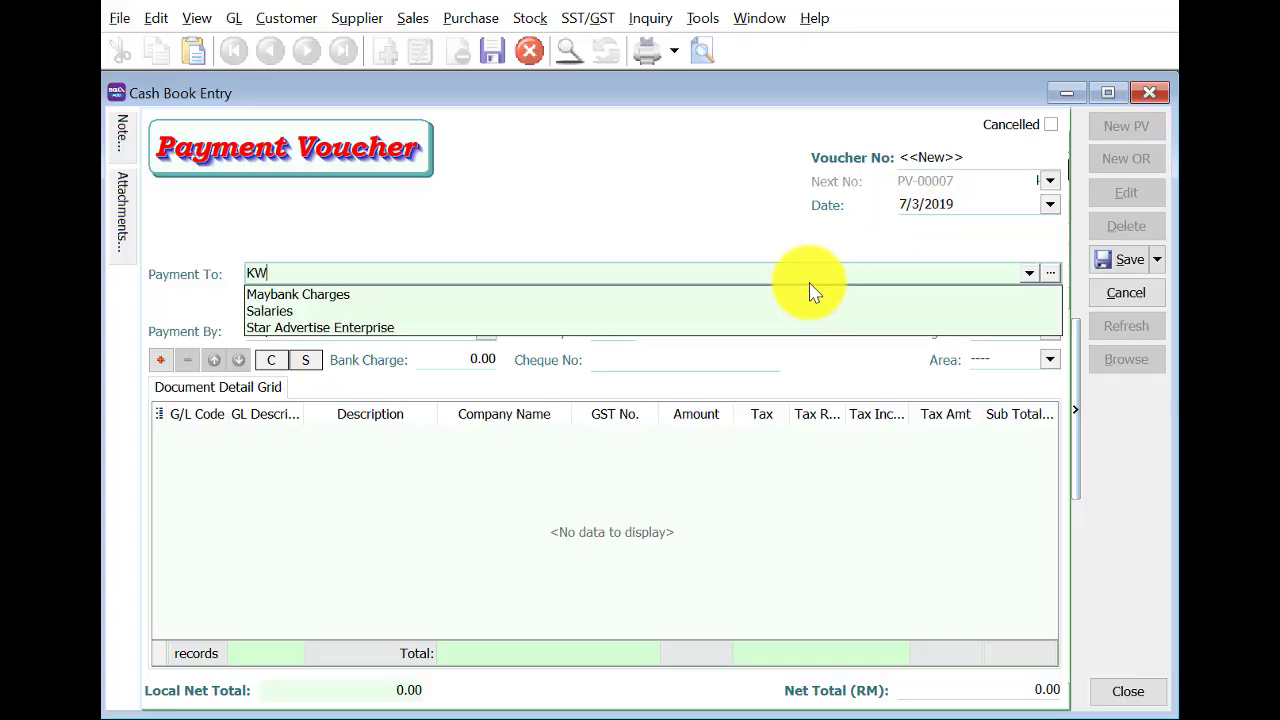
pyautogui.write('SP')
pyautogui.press('Tab')
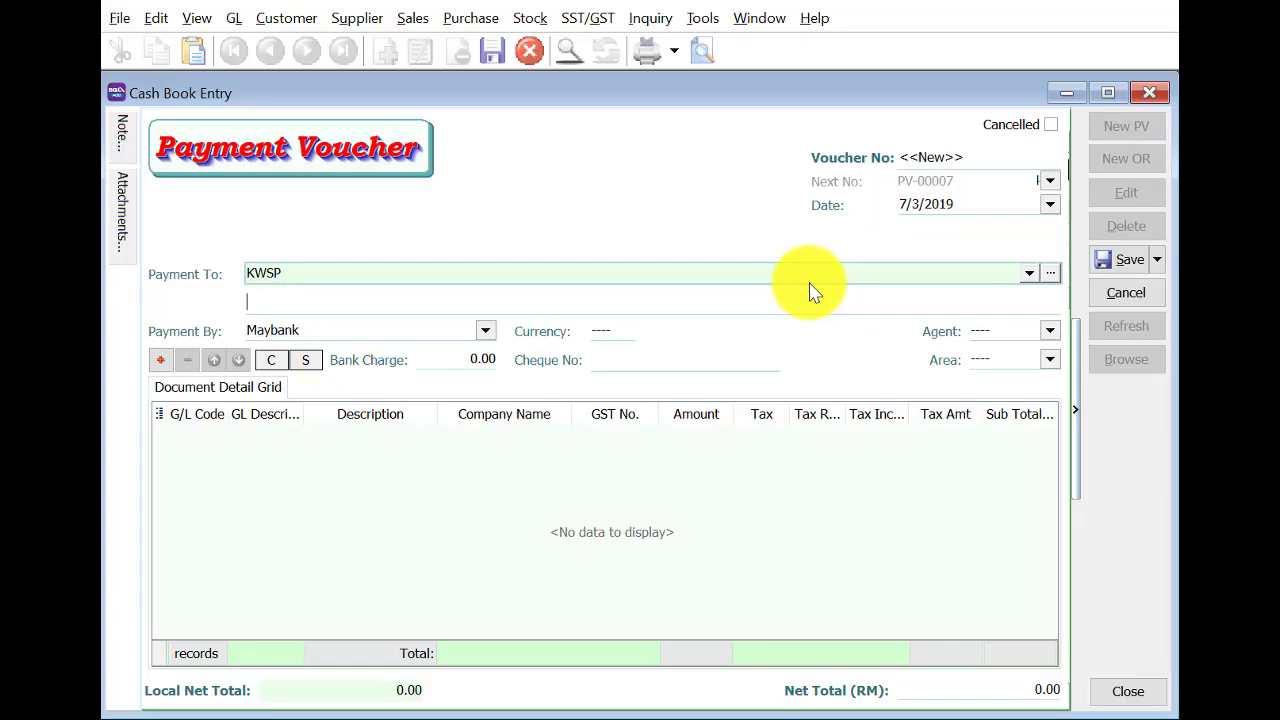
# Add a 240.00 line for EPF staff account 420-000.
pyautogui.click(162, 362)
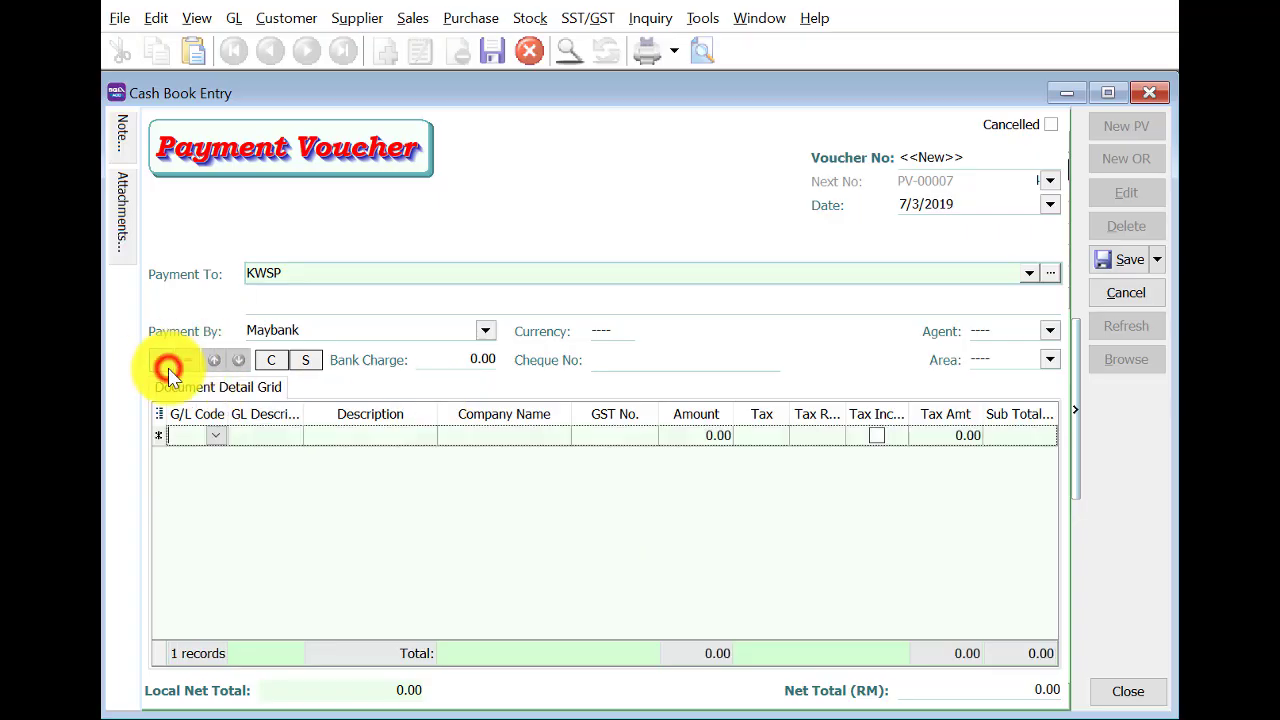
pyautogui.click(220, 436)
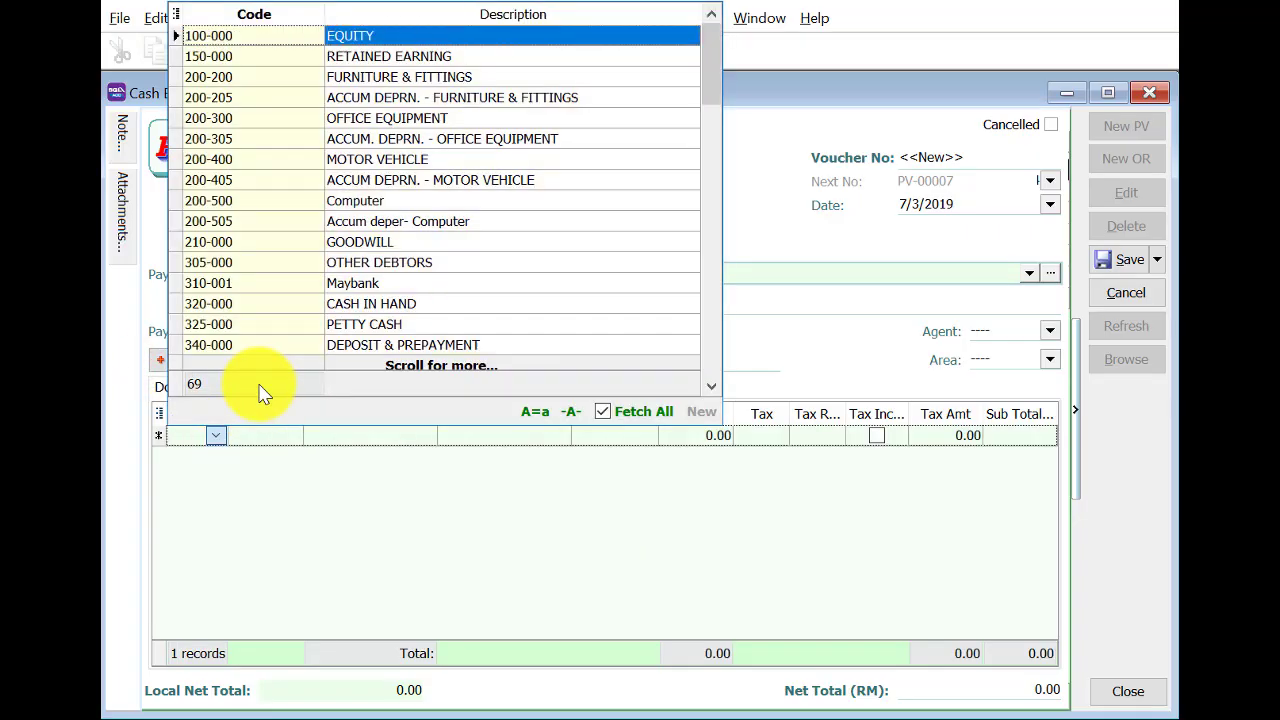
pyautogui.write('42')
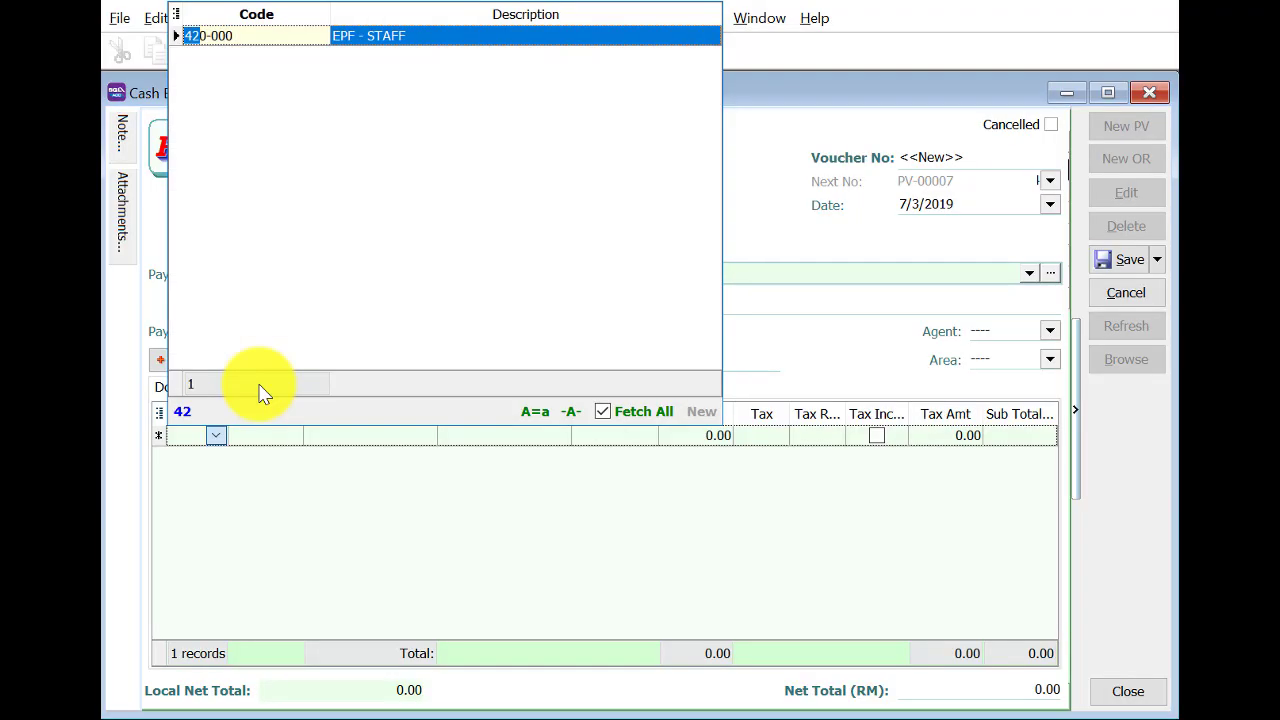
pyautogui.click(399, 32)
pyautogui.click(705, 440)
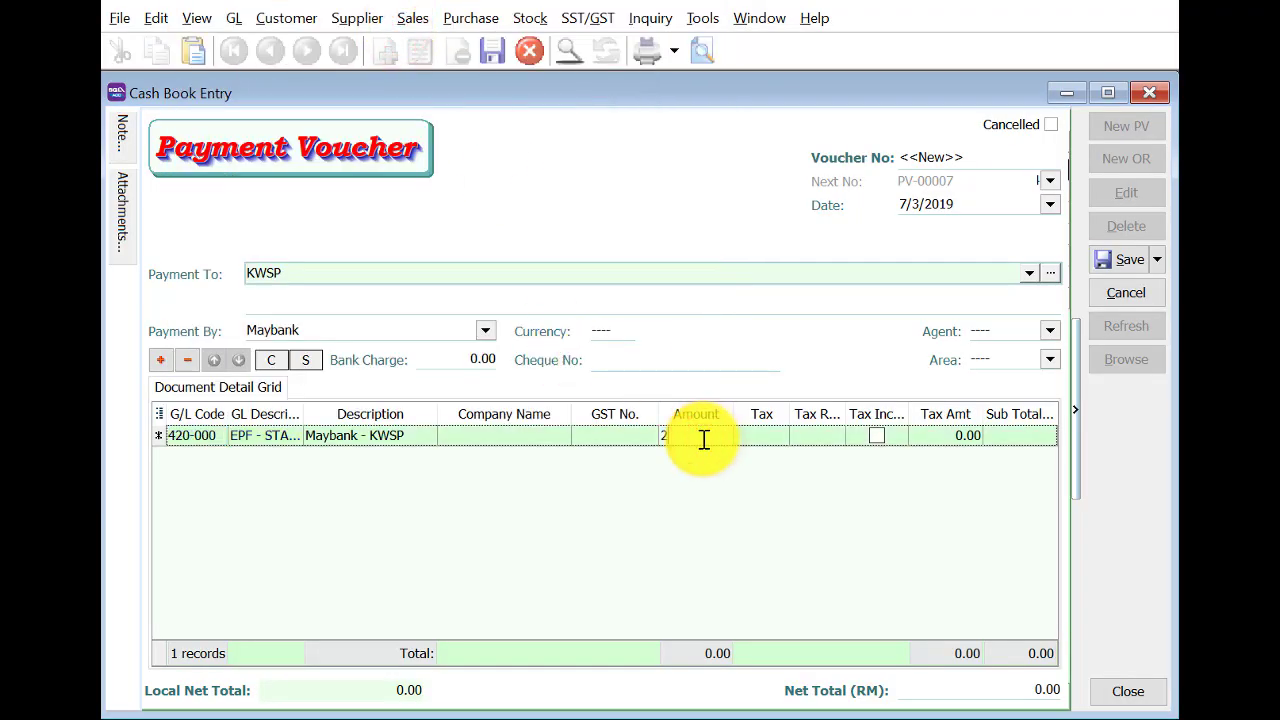
pyautogui.click(160, 360)
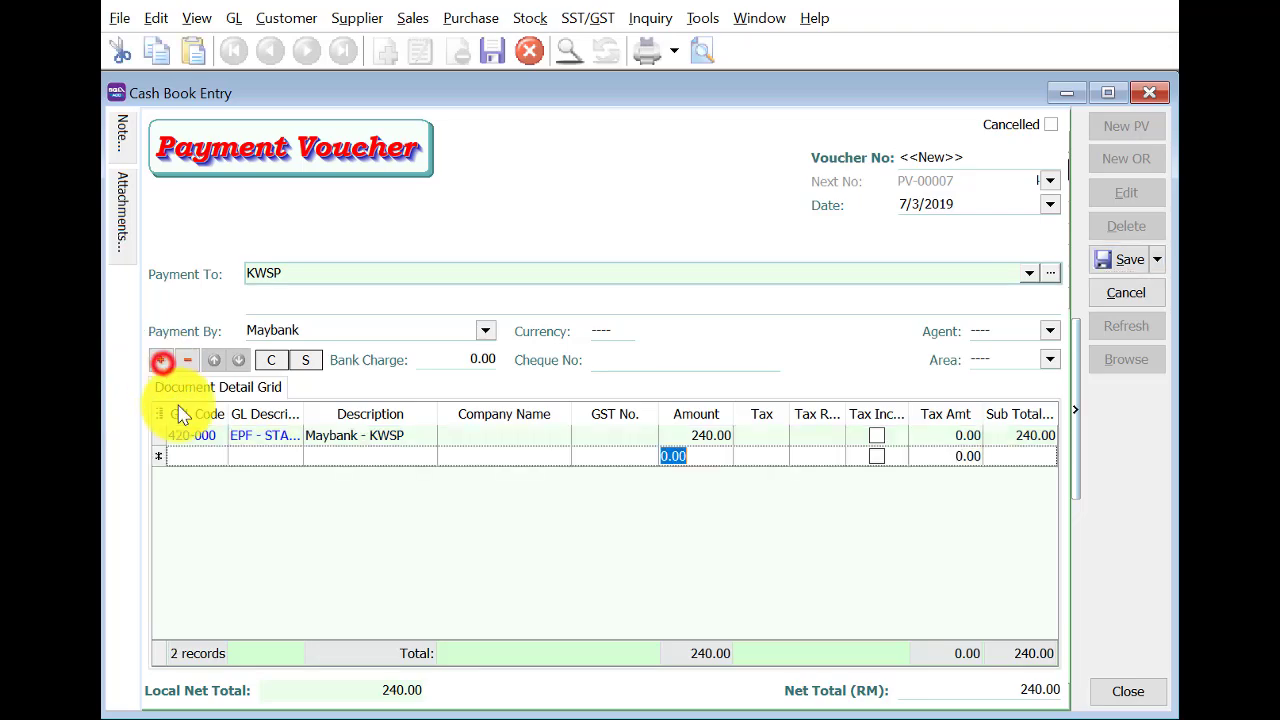
# Add a 390.00 EPF - EMPLOYER (908-000) line, enter the cheque number, and save.
pyautogui.click(192, 465)
pyautogui.write('908')
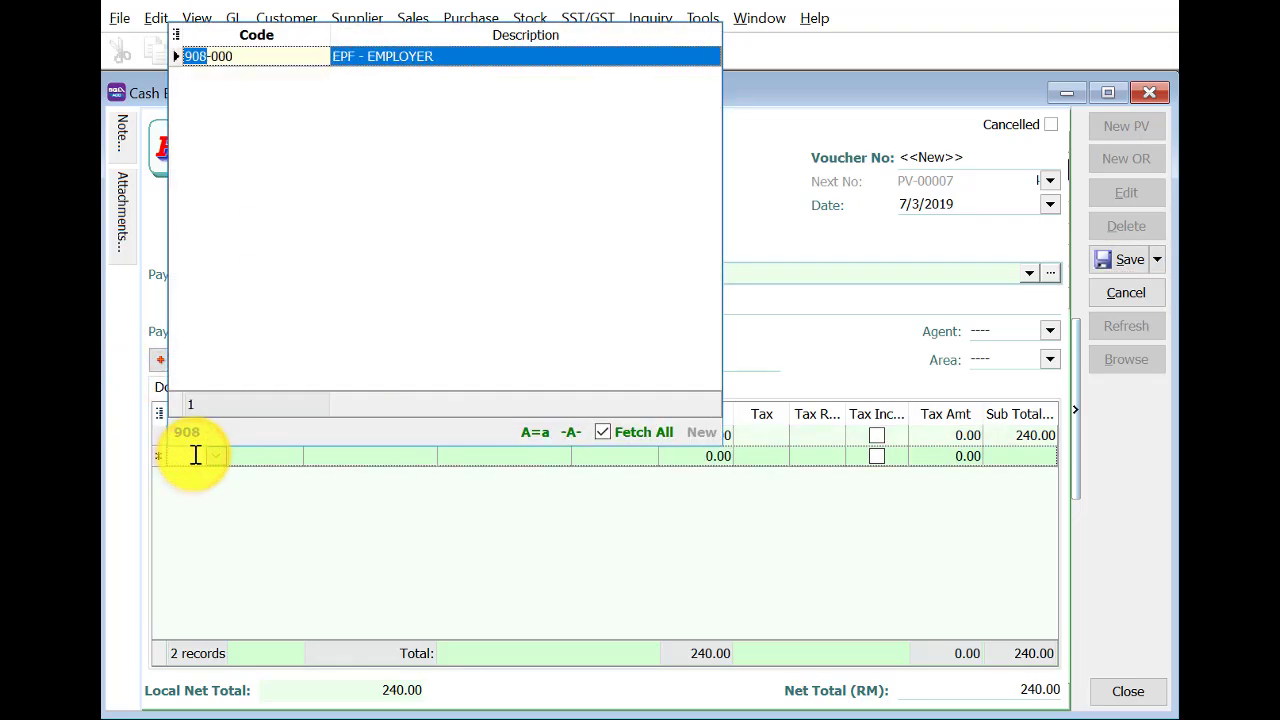
pyautogui.click(440, 58)
pyautogui.click(691, 456)
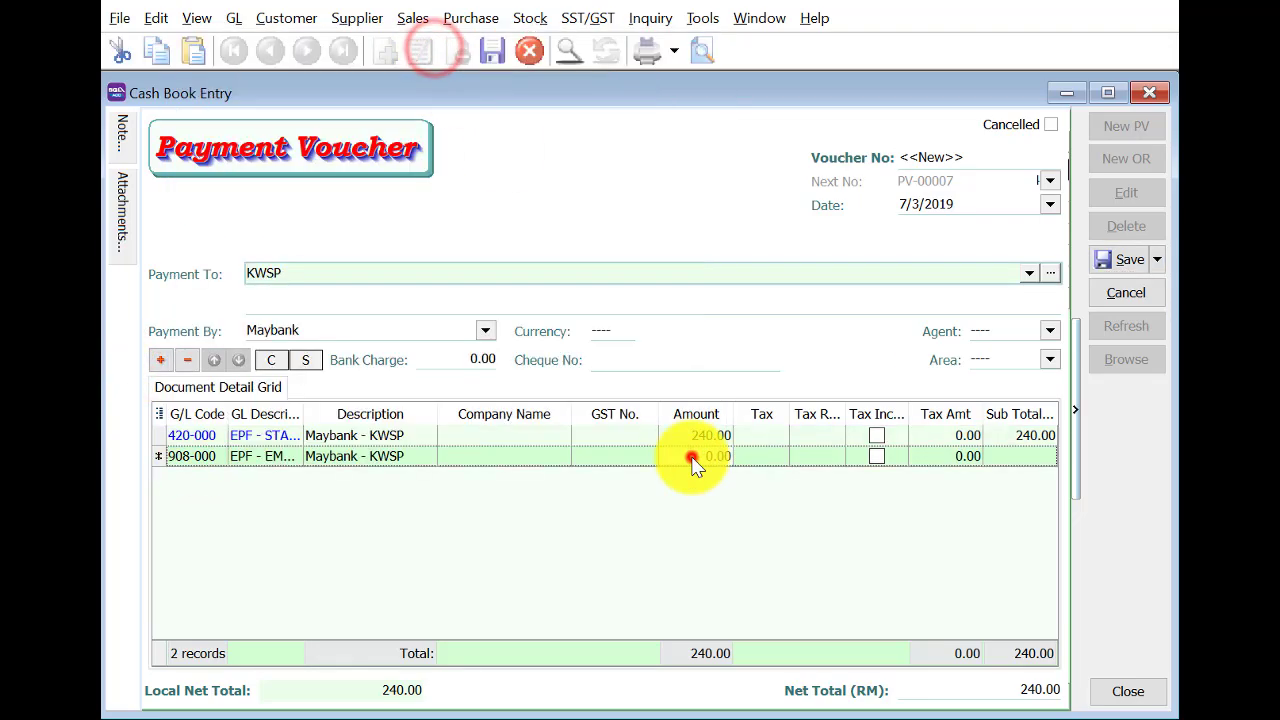
pyautogui.write('390')
pyautogui.press('Return')
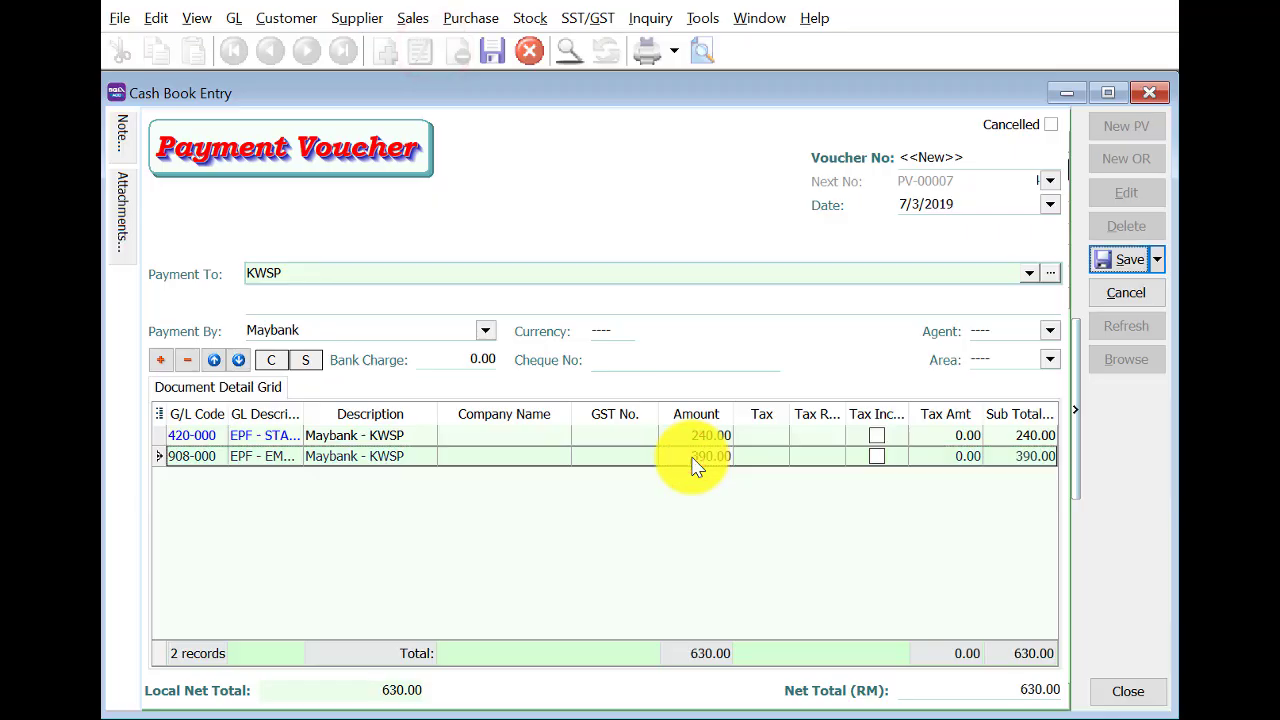
pyautogui.click(690, 359)
pyautogui.write('MBB 21704')
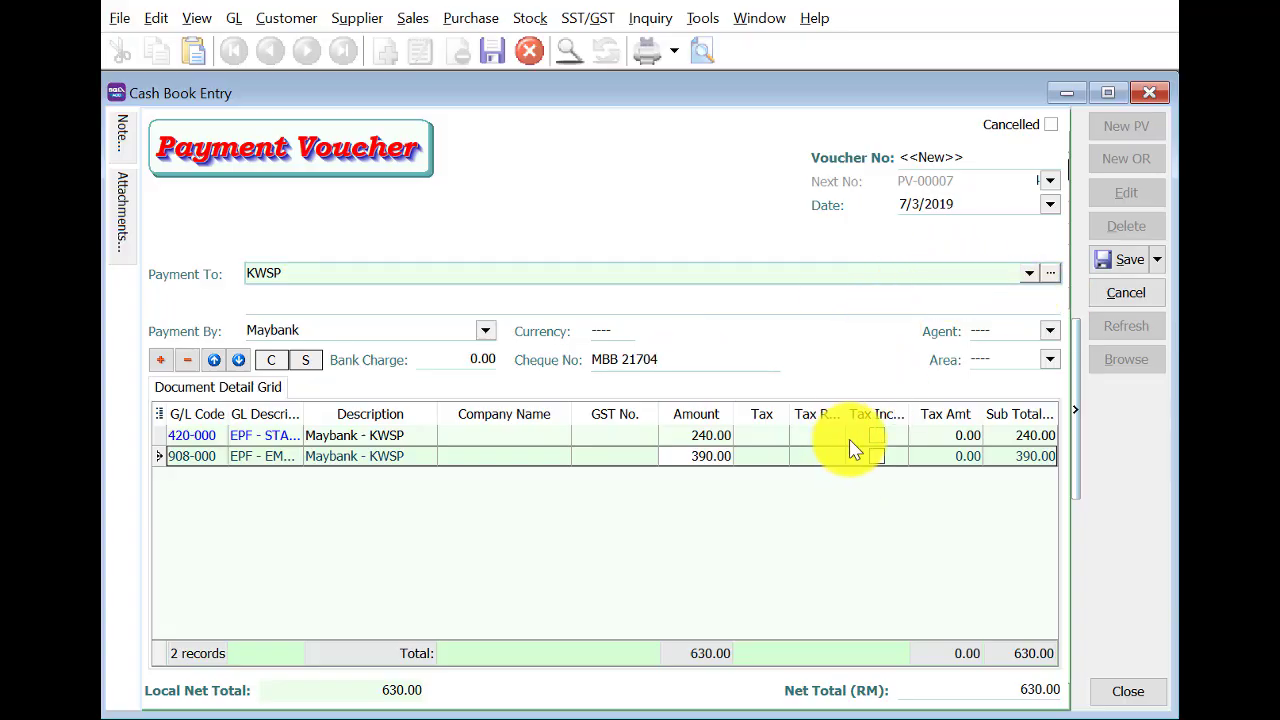
pyautogui.click(1106, 262)
# Start a new payment voucher payable to Tenaga National.
pyautogui.click(1124, 124)
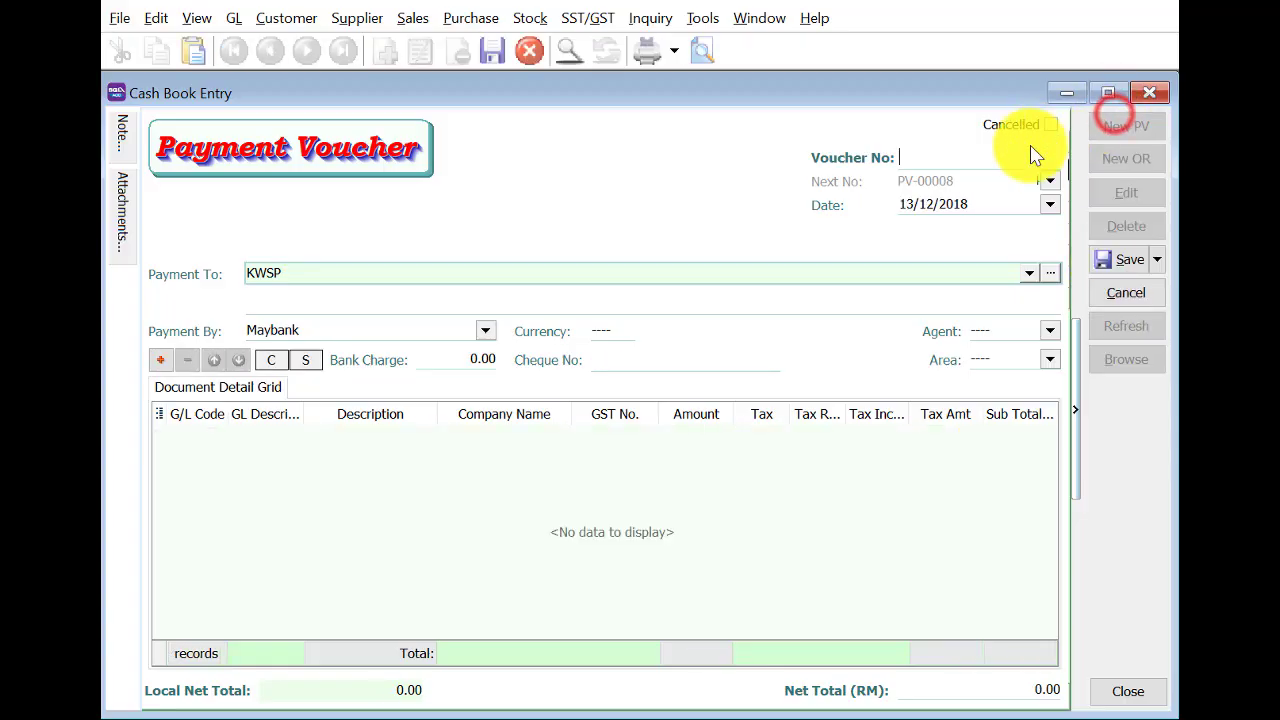
pyautogui.click(900, 206)
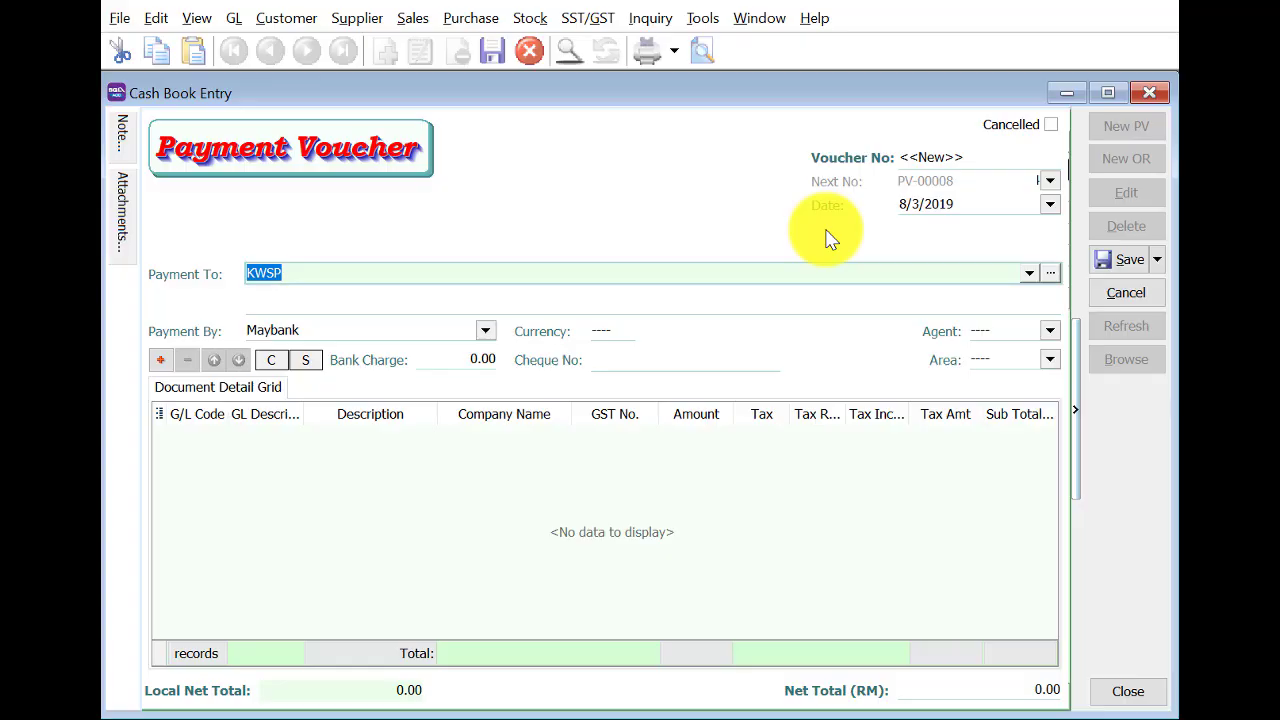
pyautogui.write('TEnaga Na')
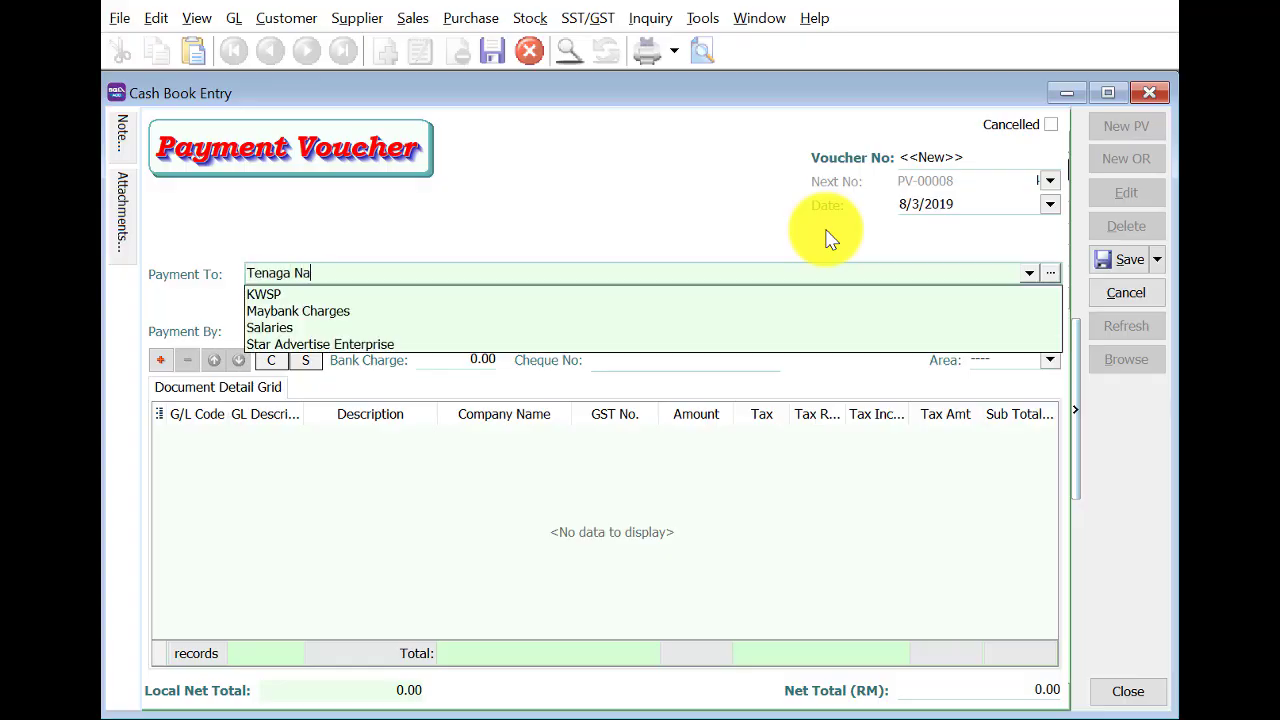
pyautogui.write('tional')
pyautogui.press('Return')
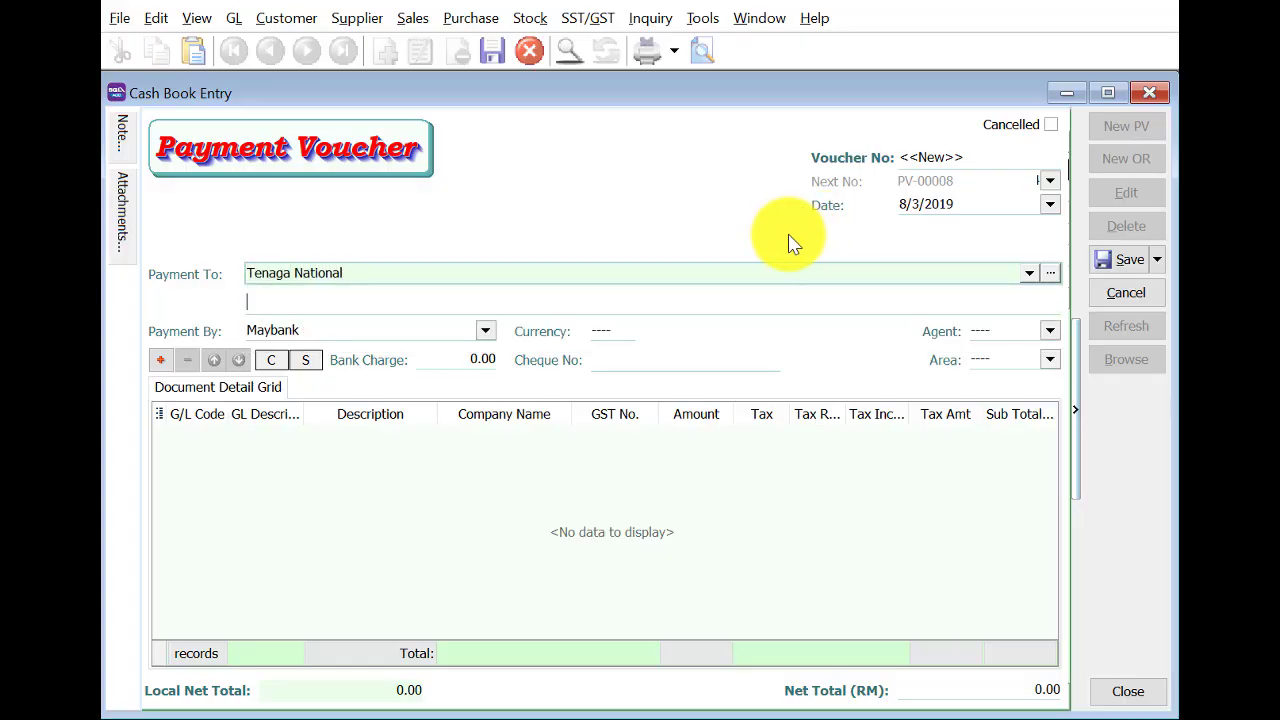
# Add a 967.65 line for the WATER & ELECTRICITY account 907-000.
pyautogui.click(160, 360)
pyautogui.click(212, 441)
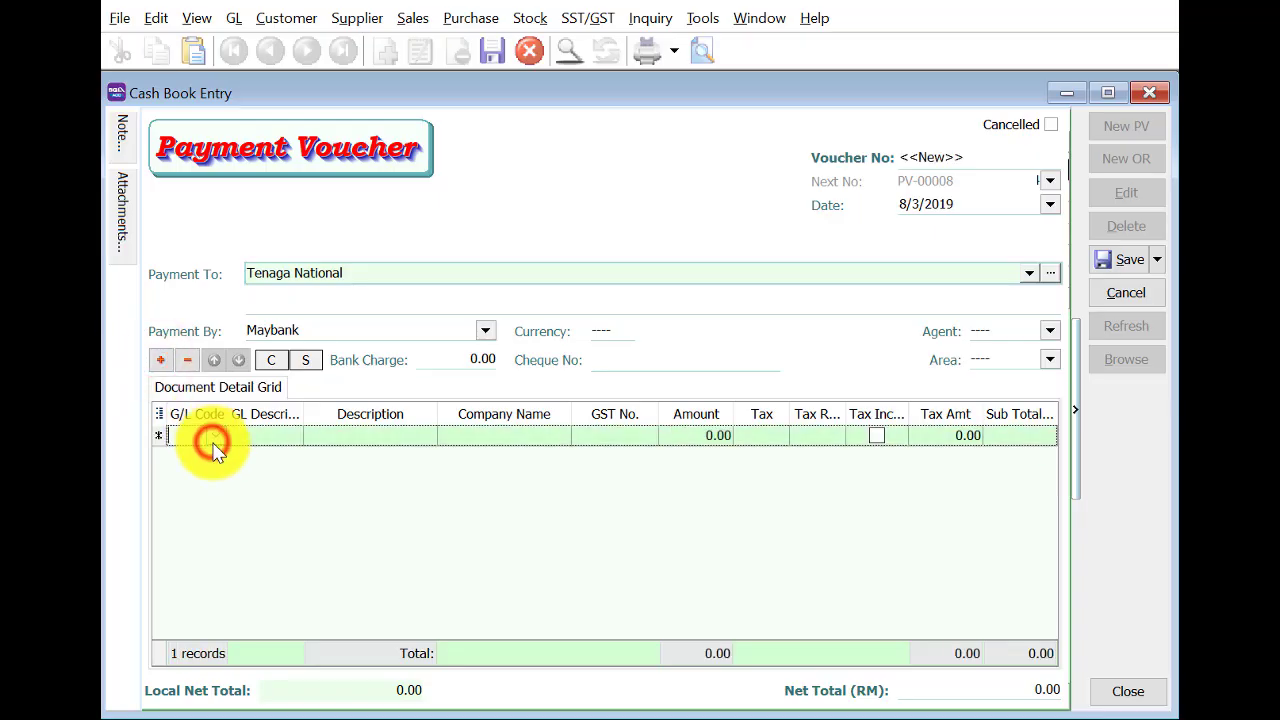
pyautogui.write('907')
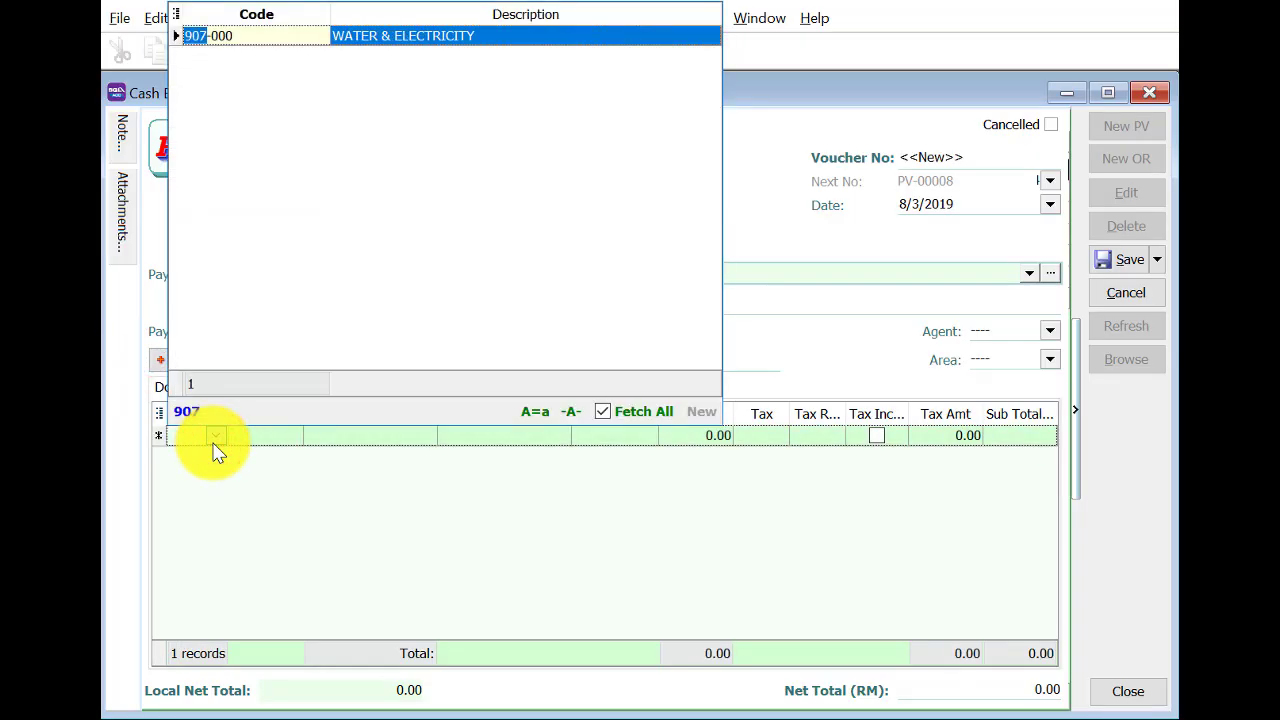
pyautogui.click(440, 40)
pyautogui.click(694, 437)
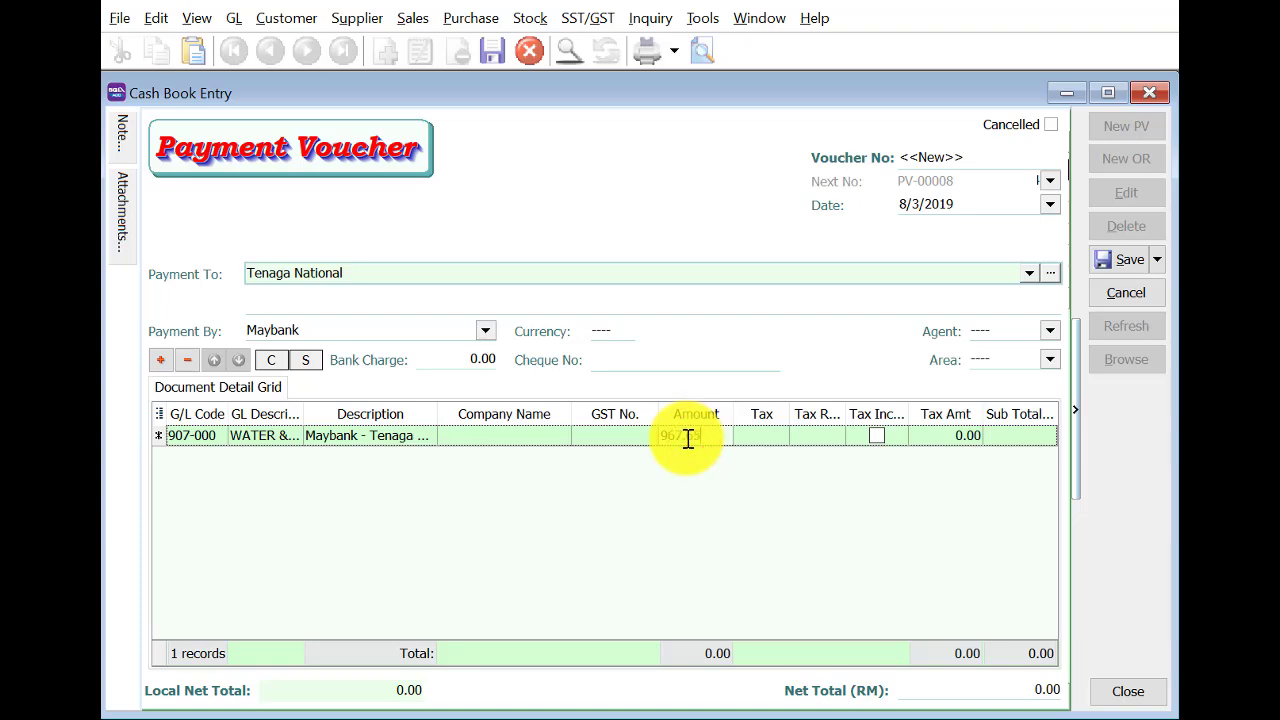
pyautogui.write('967.65')
pyautogui.press('Return')
# Save voucher PV-00008 without a cheque number.
pyautogui.click(1128, 262)
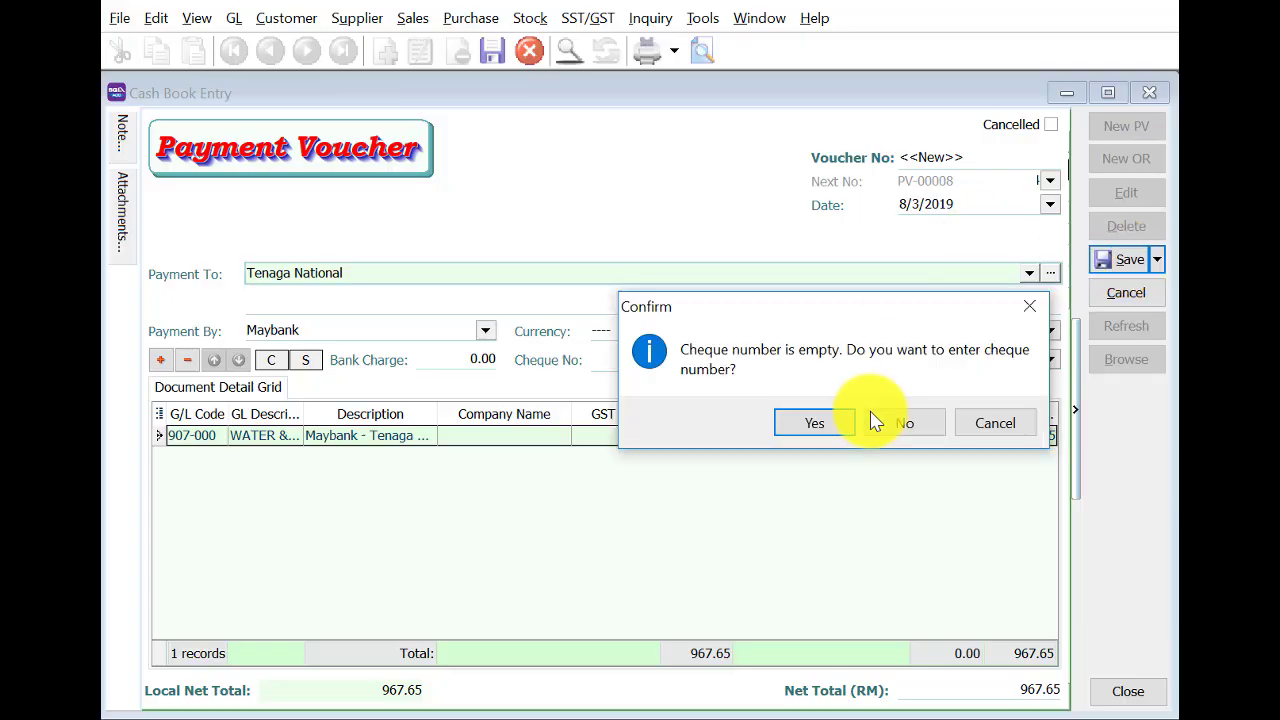
pyautogui.click(914, 436)
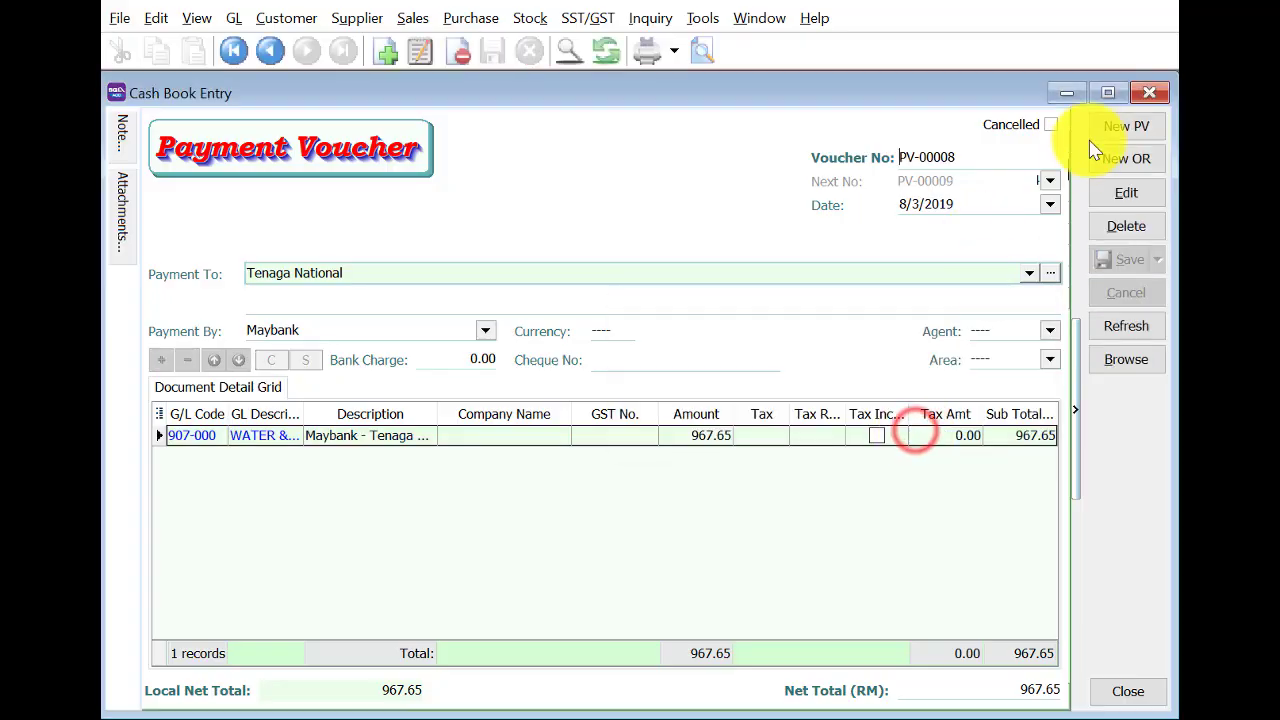
pyautogui.click(1149, 95)
pyautogui.click(268, 449)
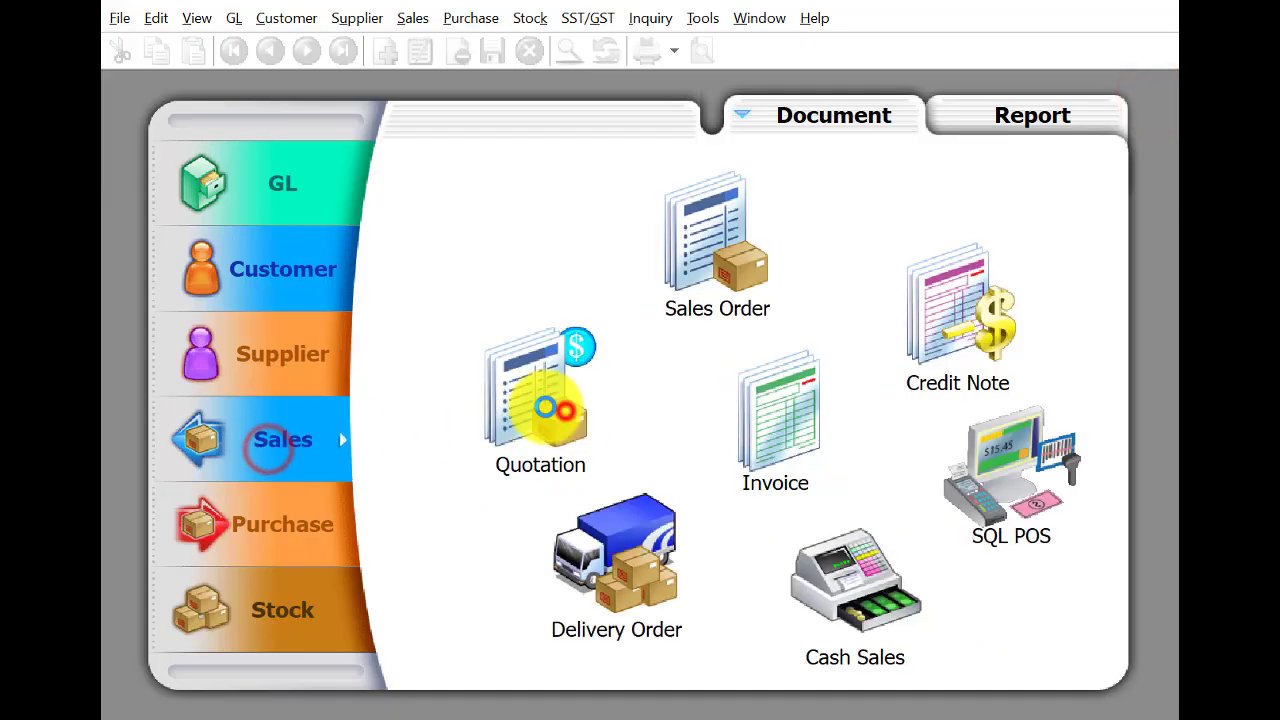
# Start a new quotation for Sensation Home Design (300-S0001) dated 9/3/2019.
pyautogui.click(540, 400)
pyautogui.click(1112, 130)
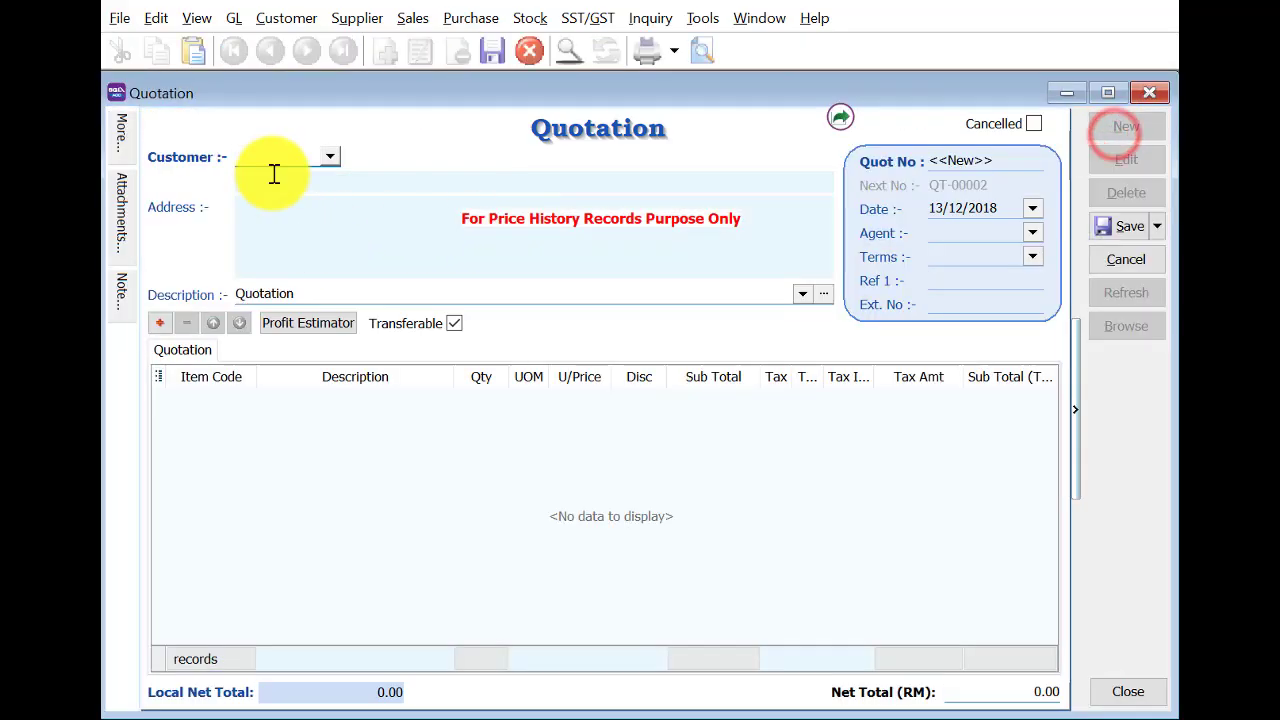
pyautogui.click(274, 172)
pyautogui.click(522, 202)
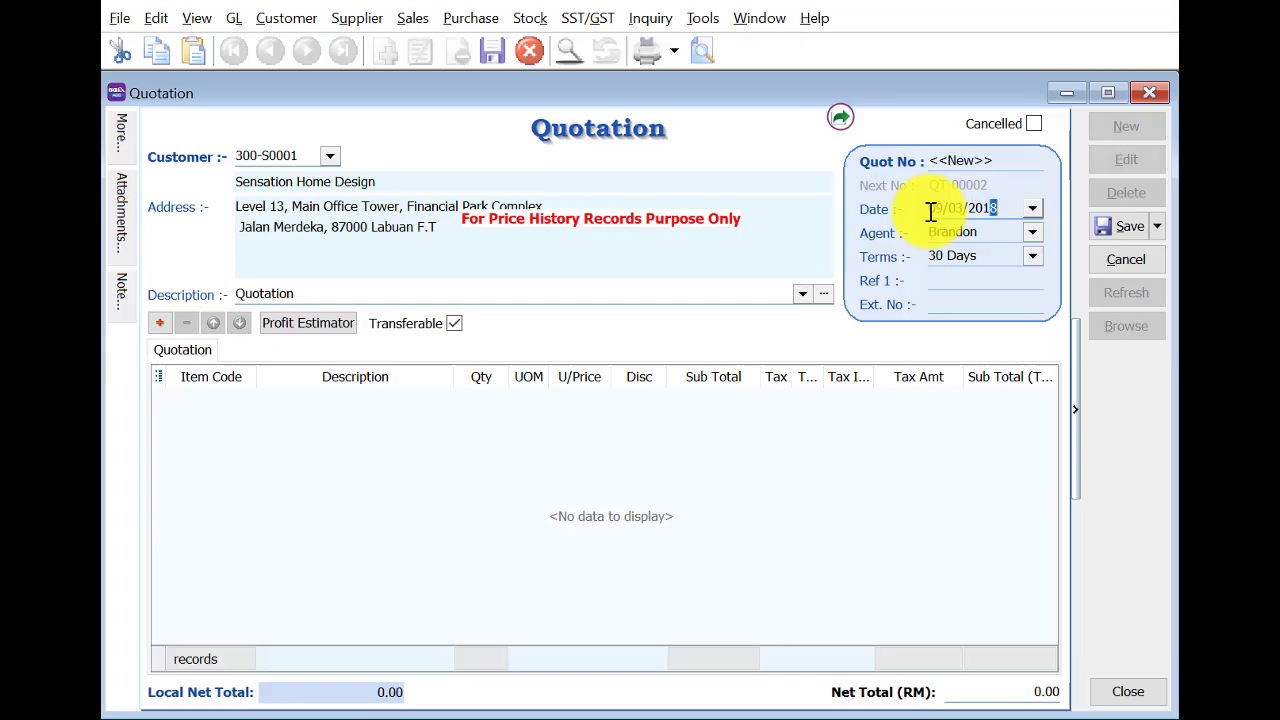
pyautogui.write('9')
pyautogui.press('Tab')
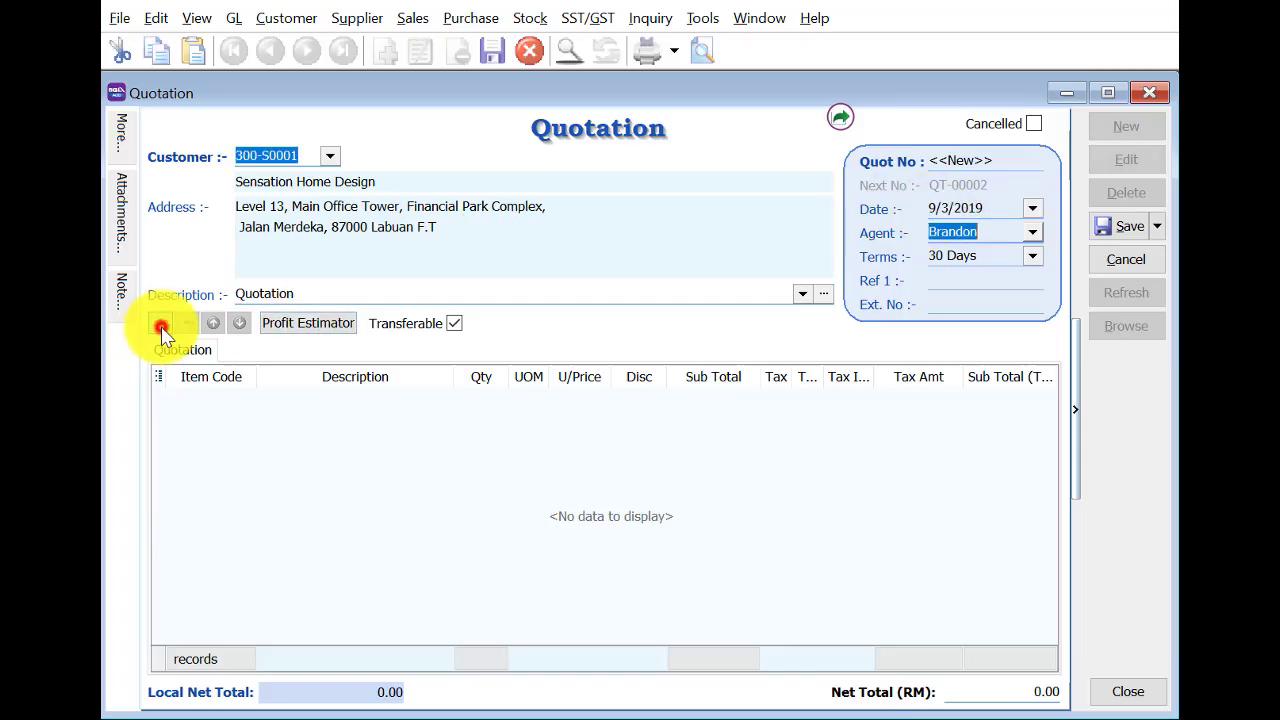
# Add 5 Printer HP1020 and save quotation QT-00002 at 2,500.00.
pyautogui.click(161, 325)
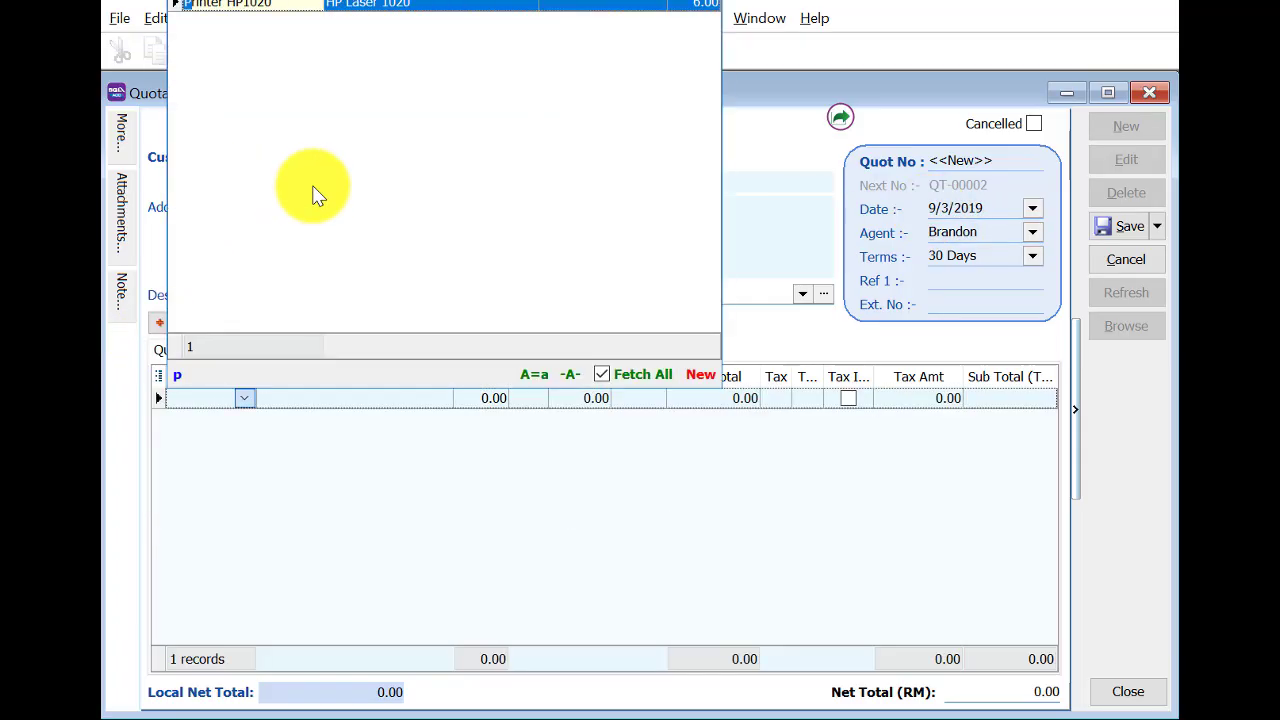
pyautogui.click(388, 6)
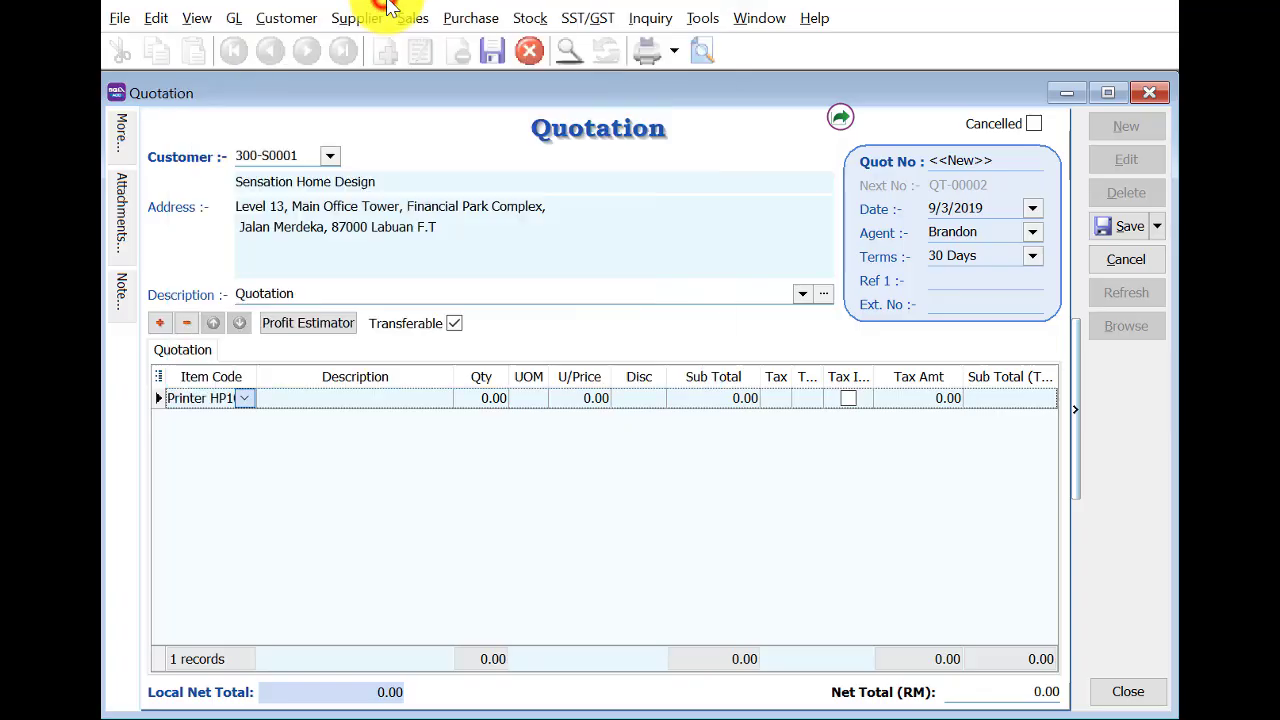
pyautogui.click(483, 401)
pyautogui.write('5')
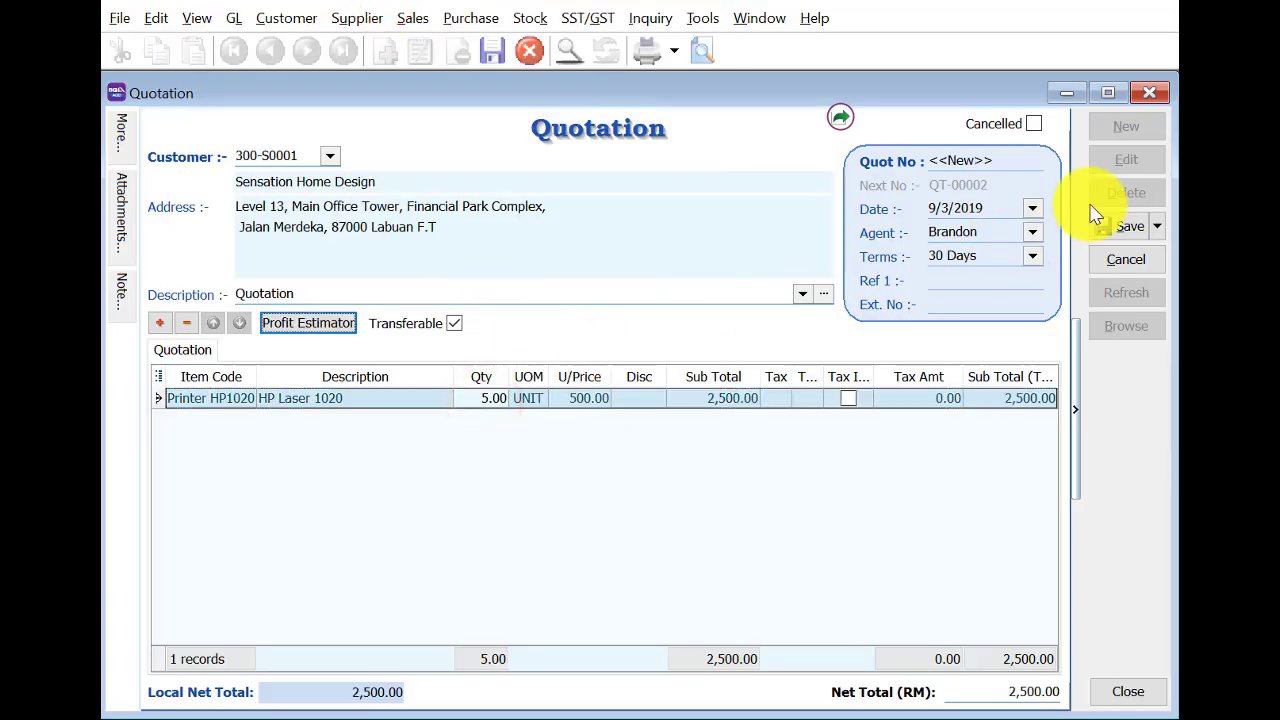
pyautogui.click(1127, 226)
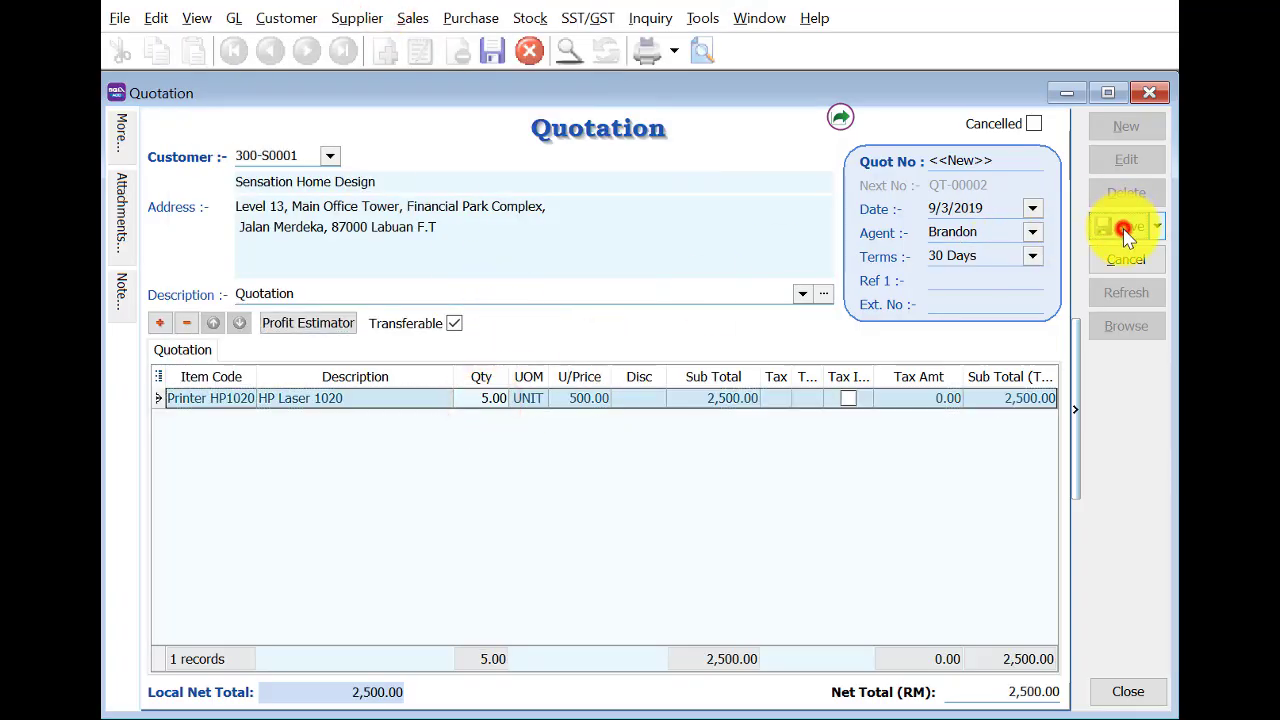
pyautogui.click(1155, 93)
# Start a new sales order filled from the Sensation Home Design quotation.
pyautogui.click(717, 263)
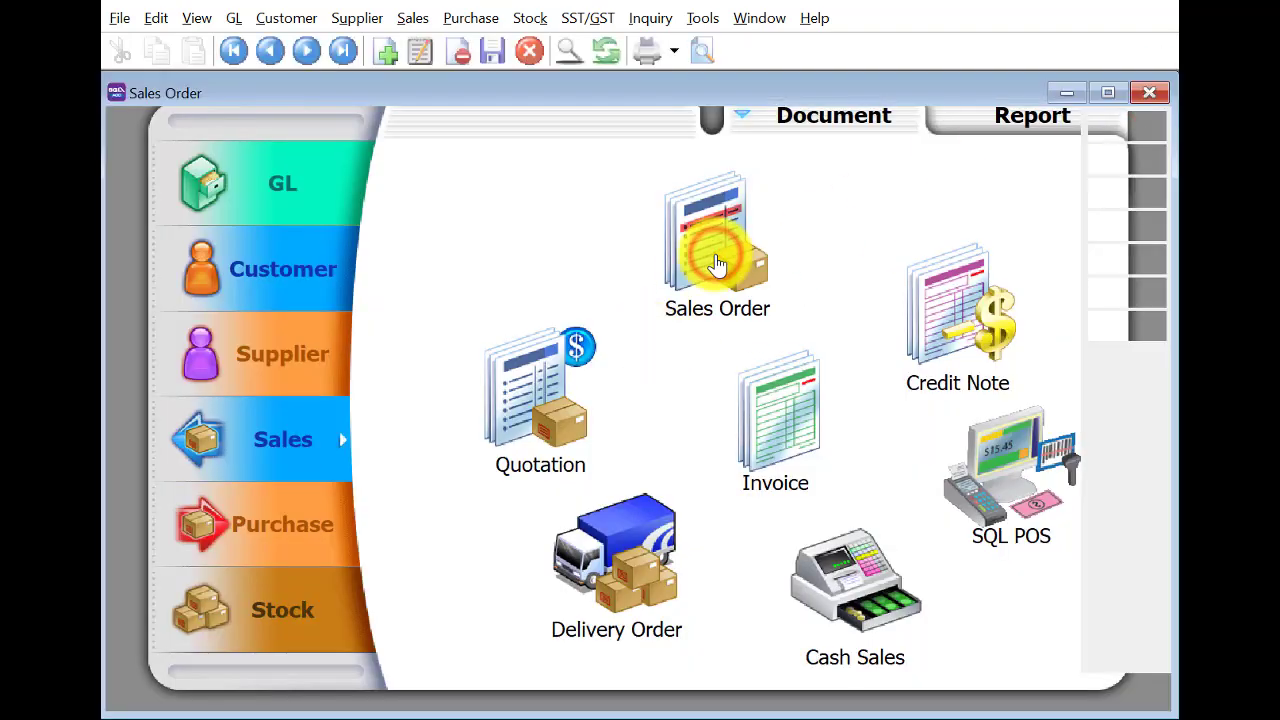
pyautogui.click(1125, 126)
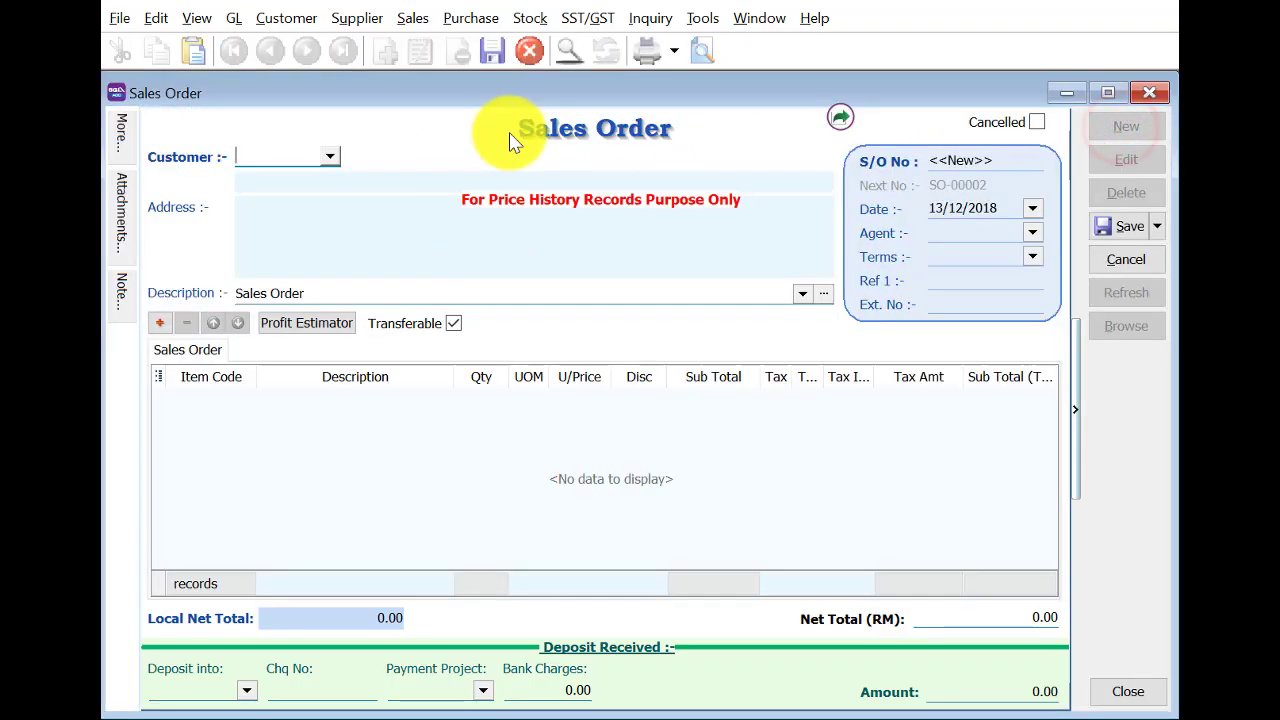
pyautogui.rightClick(510, 140)
pyautogui.click(523, 146)
pyautogui.click(1050, 547)
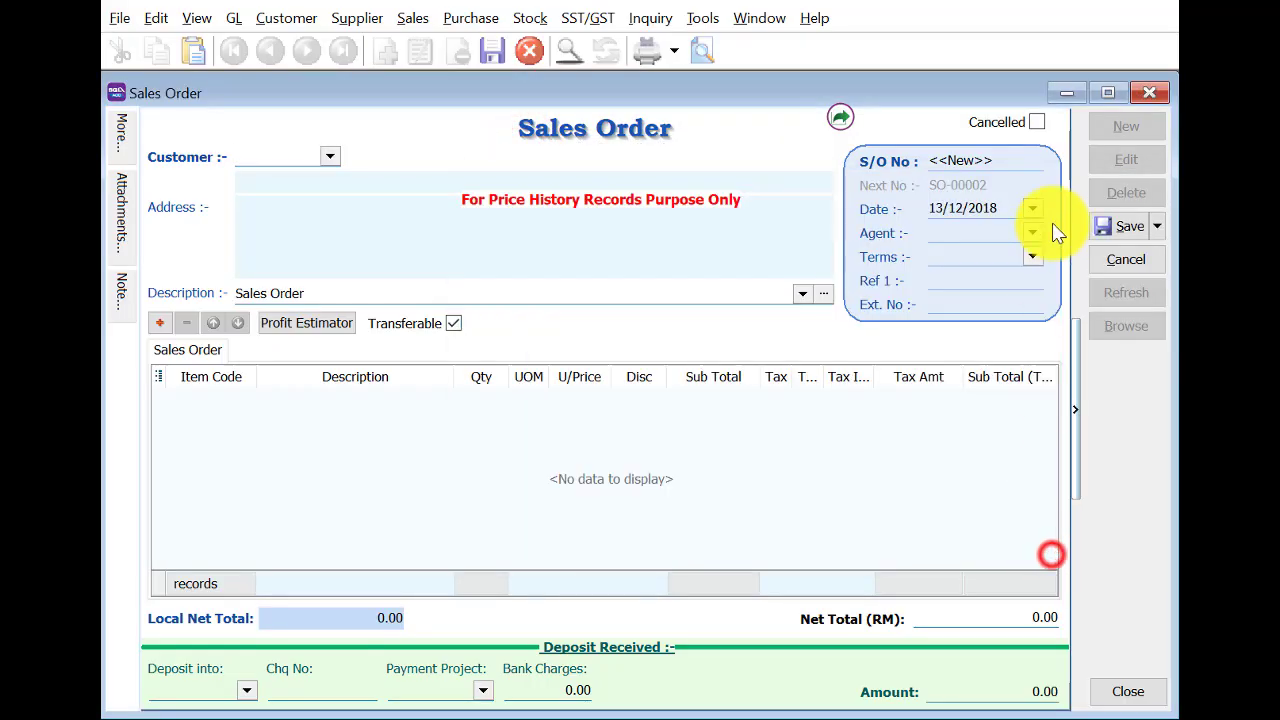
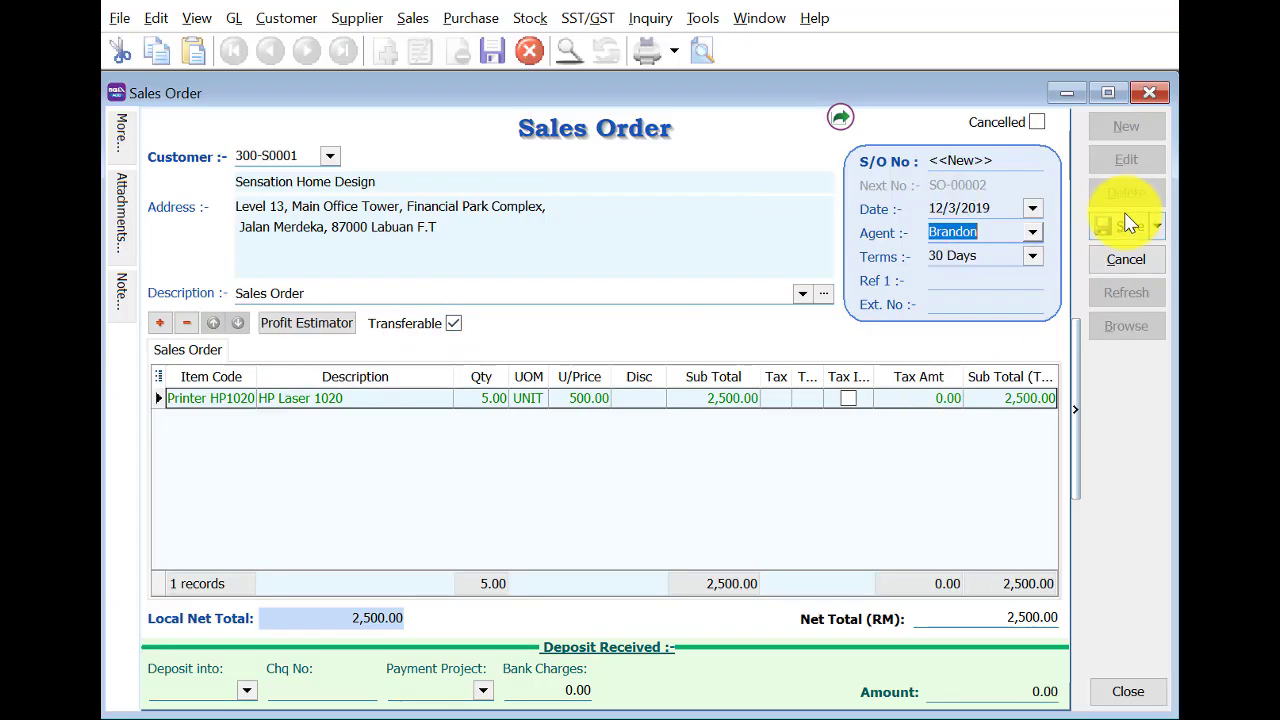
# Change the printer quantity to 3, then save sales order SO-00002 at 1,500.00 and close it.
pyautogui.click(490, 400)
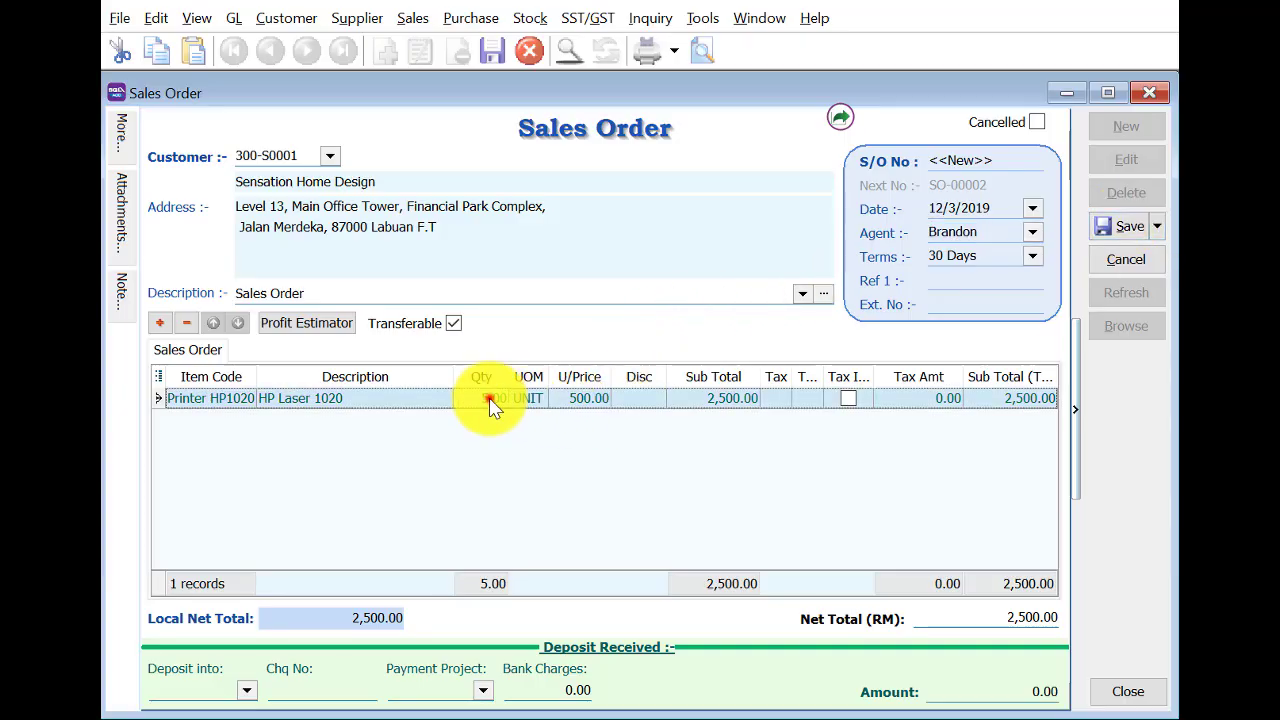
pyautogui.write('3')
pyautogui.click(1111, 228)
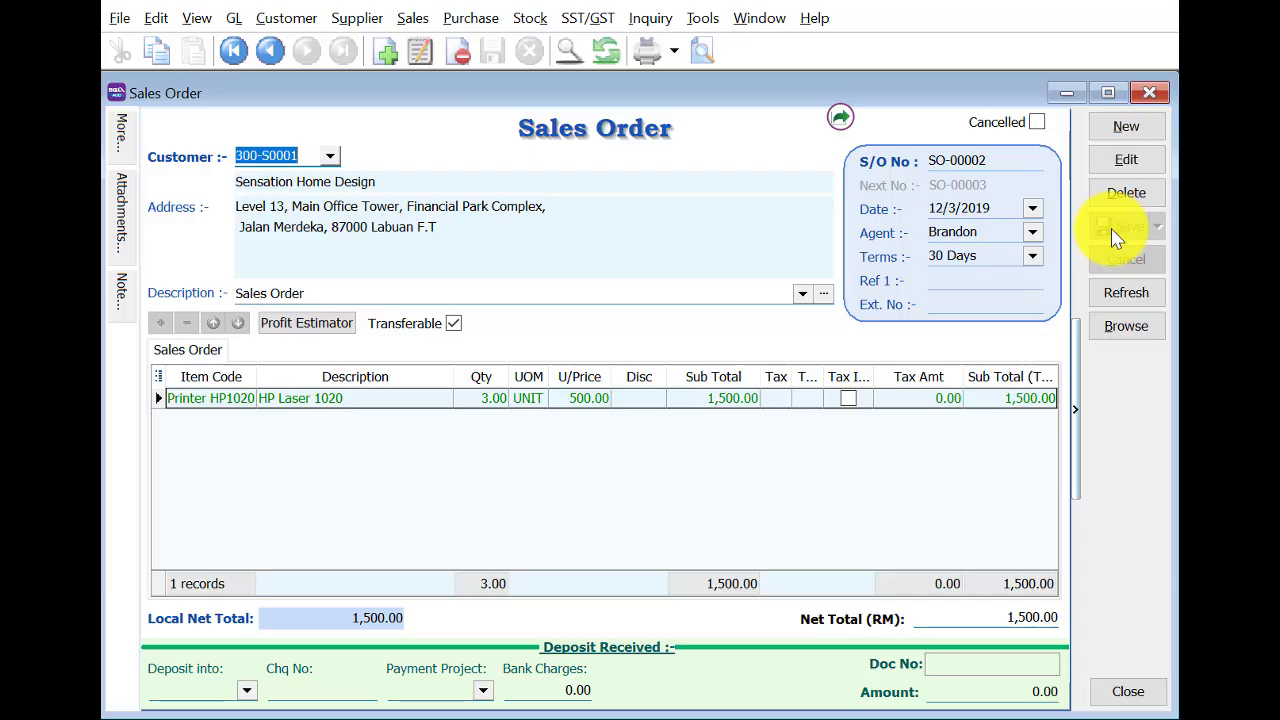
pyautogui.click(1149, 92)
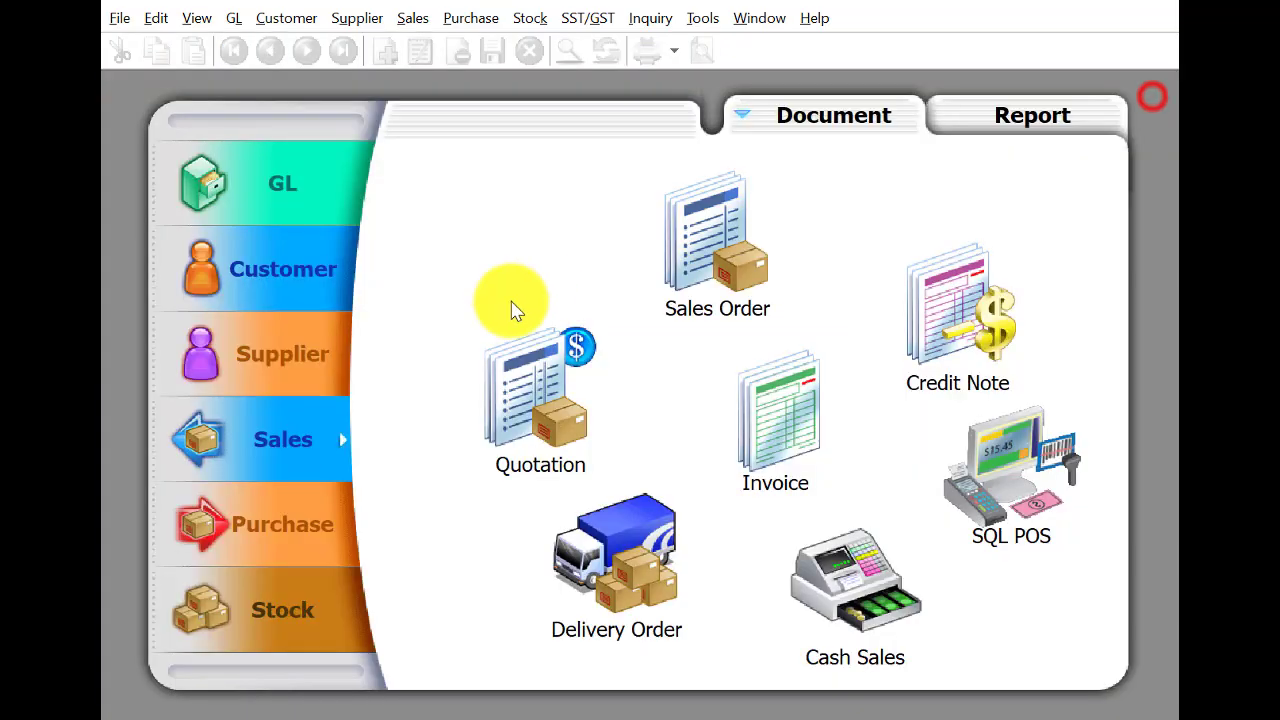
# Start a new customer payment from True Brilliant Sdn. Bhd dated 12/3/2019.
pyautogui.click(292, 300)
pyautogui.click(990, 312)
pyautogui.click(1130, 127)
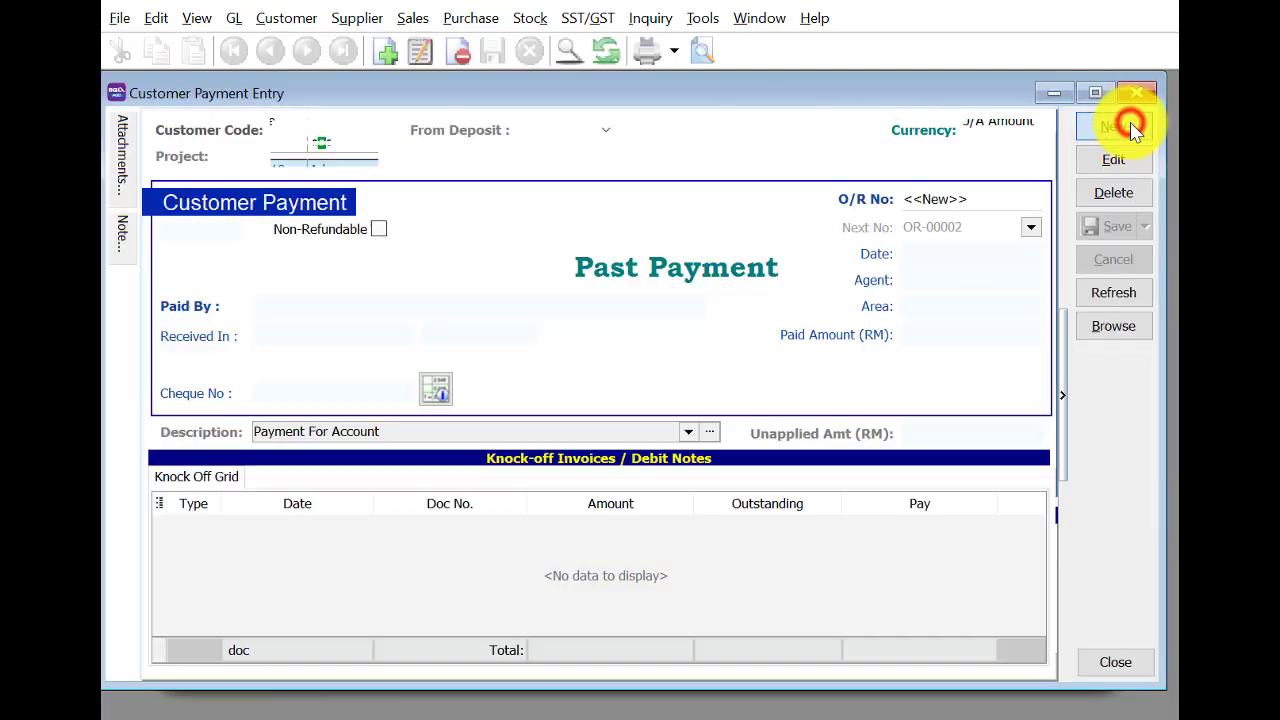
pyautogui.click(367, 130)
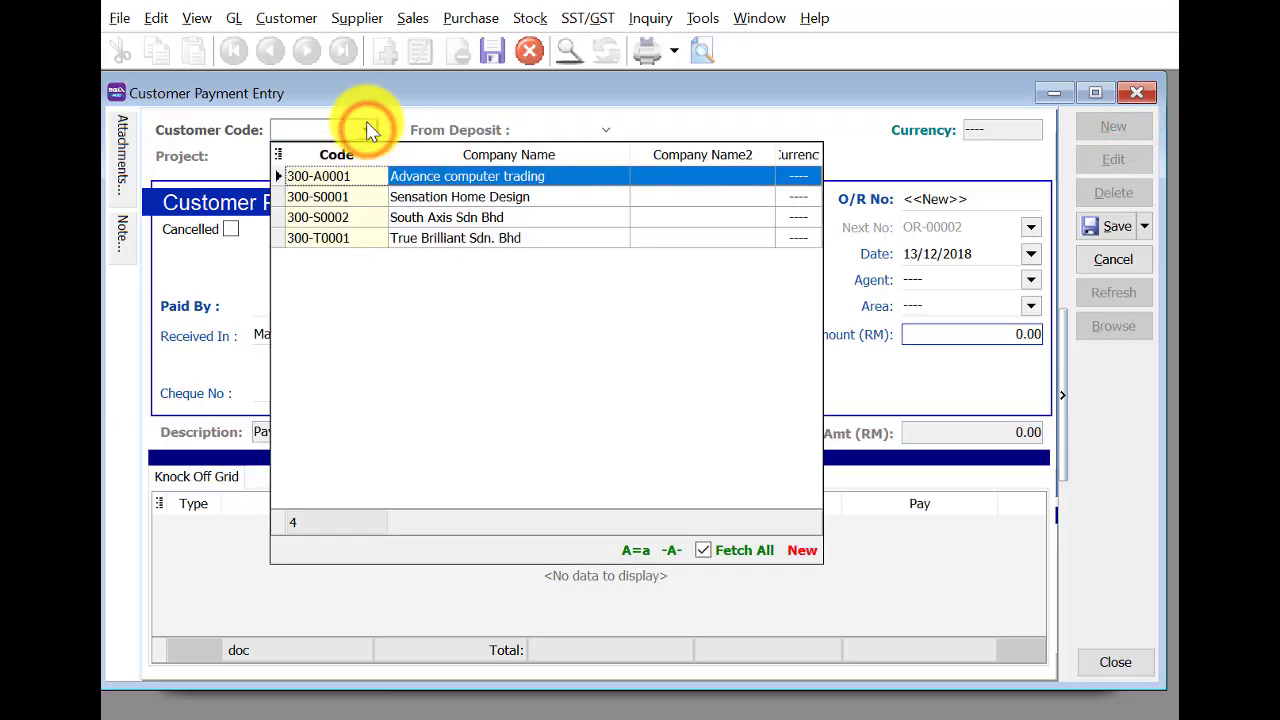
pyautogui.click(457, 238)
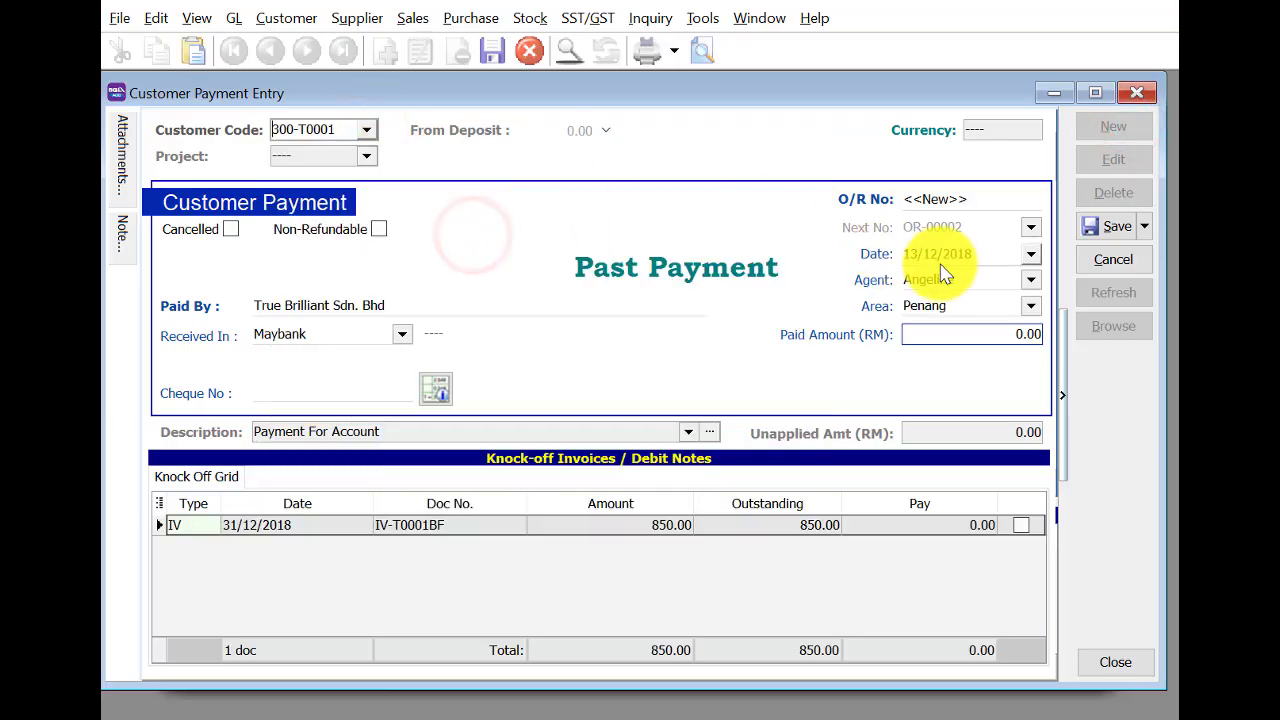
pyautogui.click(910, 253)
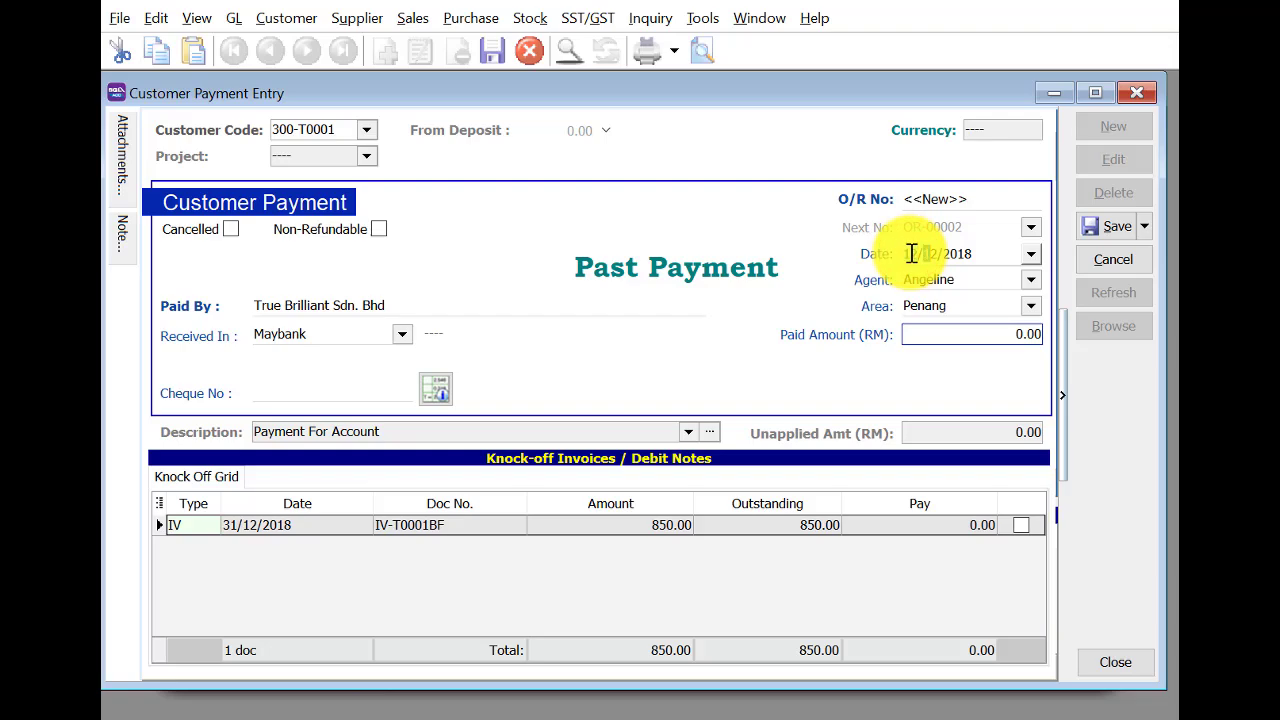
pyautogui.press('Tab')
# Receive 500.00 into CASH IN HAND, knock it off the invoice, and save OR-00002.
pyautogui.click(982, 334)
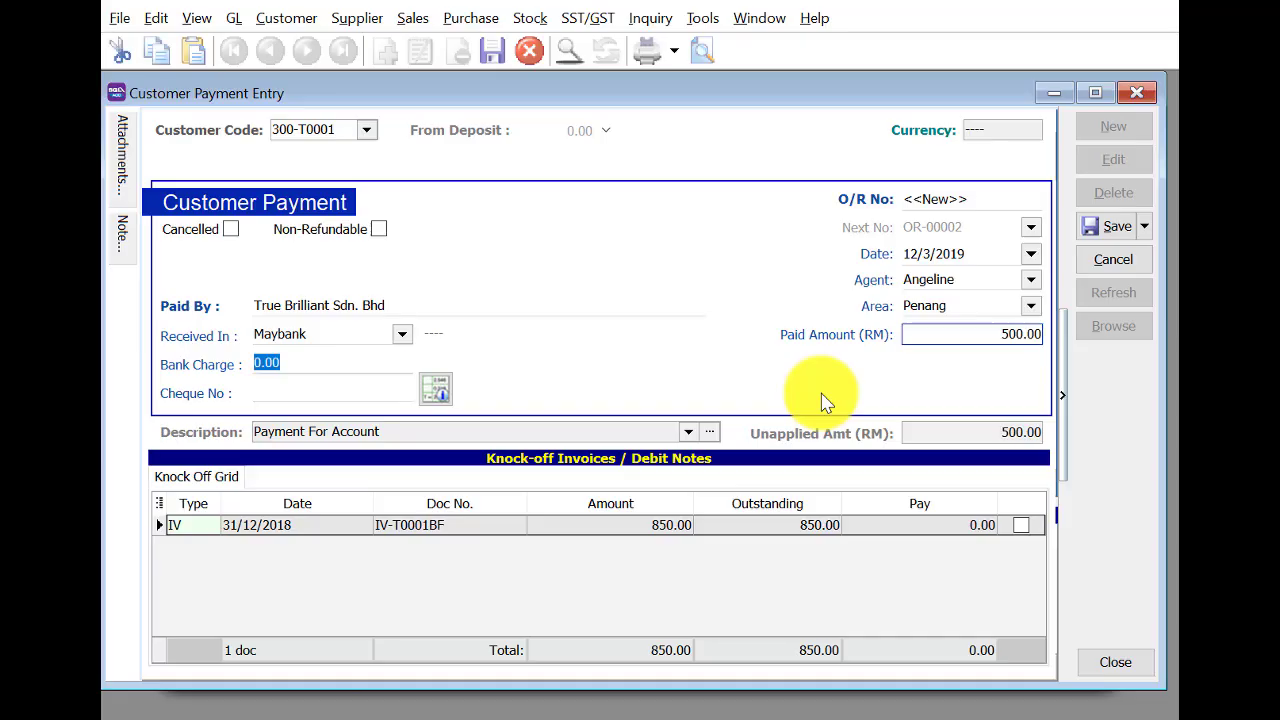
pyautogui.click(407, 336)
pyautogui.click(471, 401)
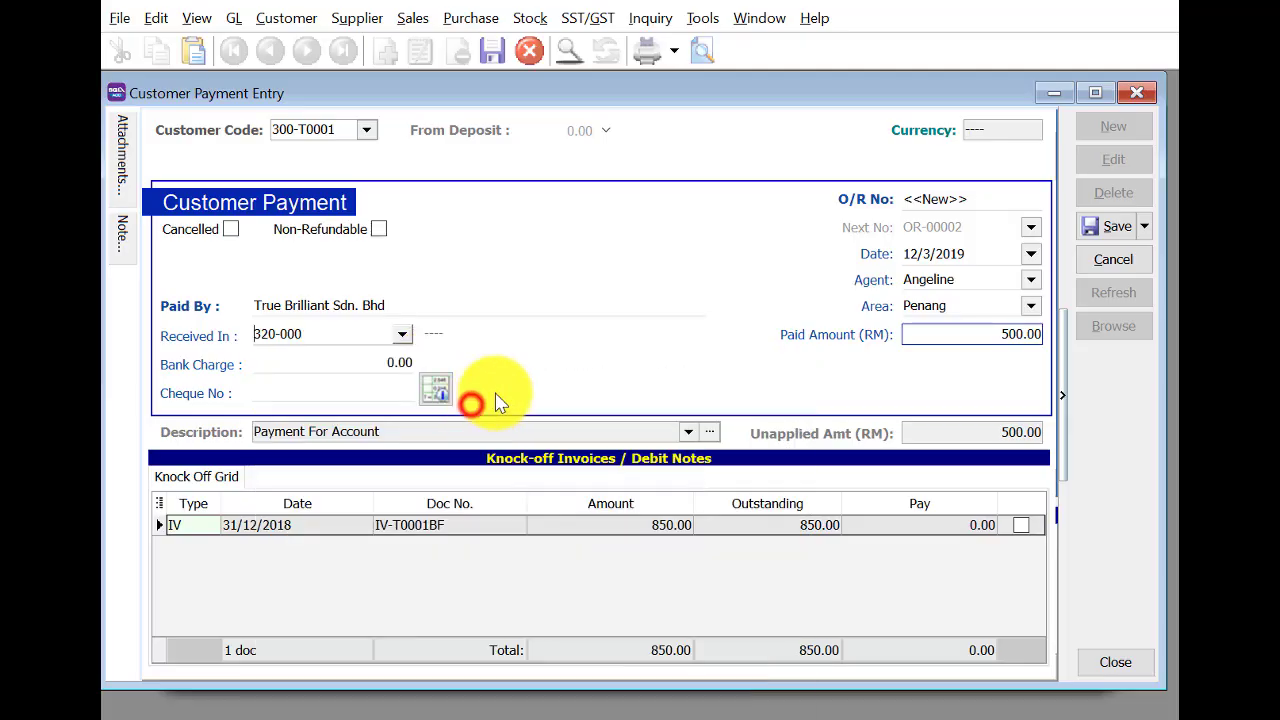
pyautogui.click(1021, 523)
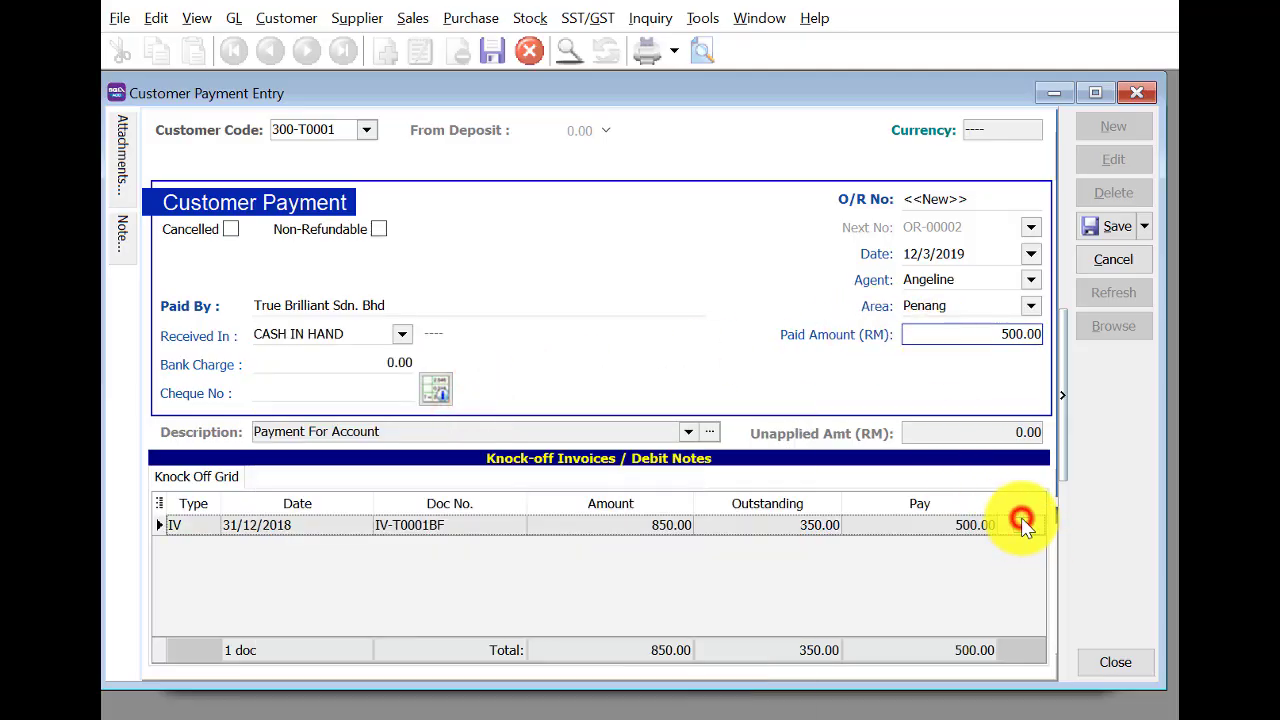
pyautogui.click(1021, 523)
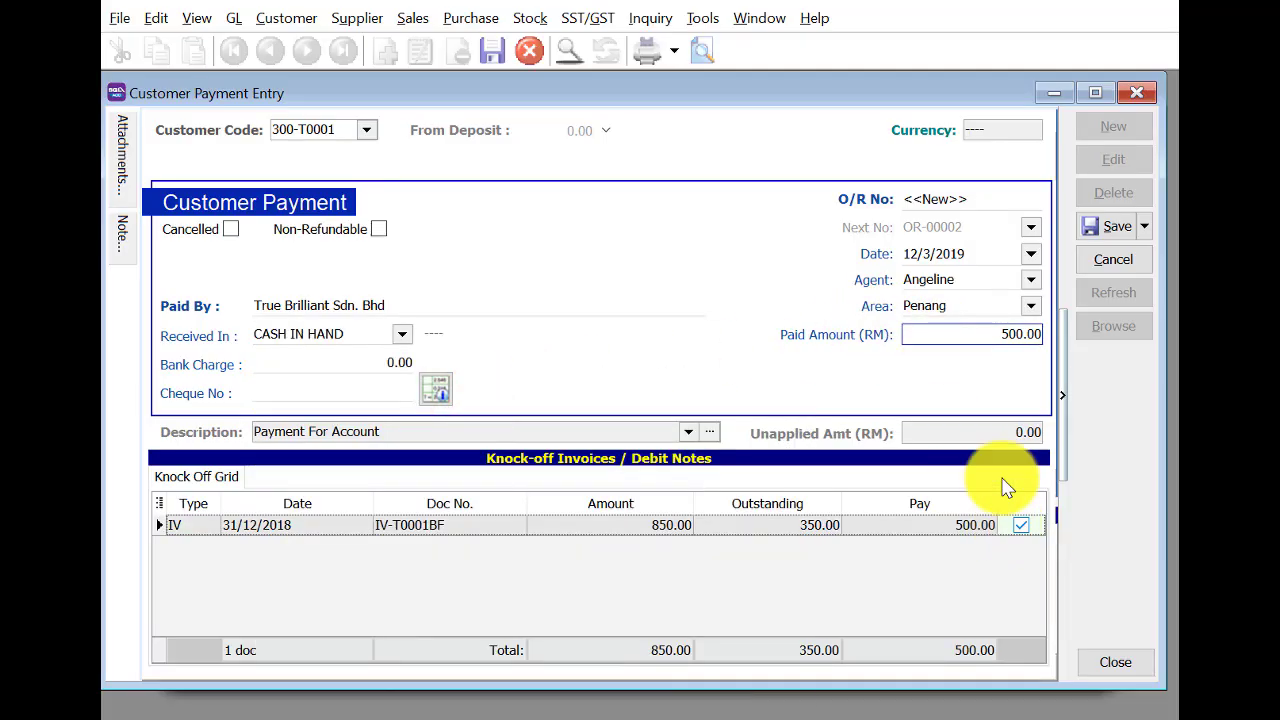
pyautogui.click(1117, 226)
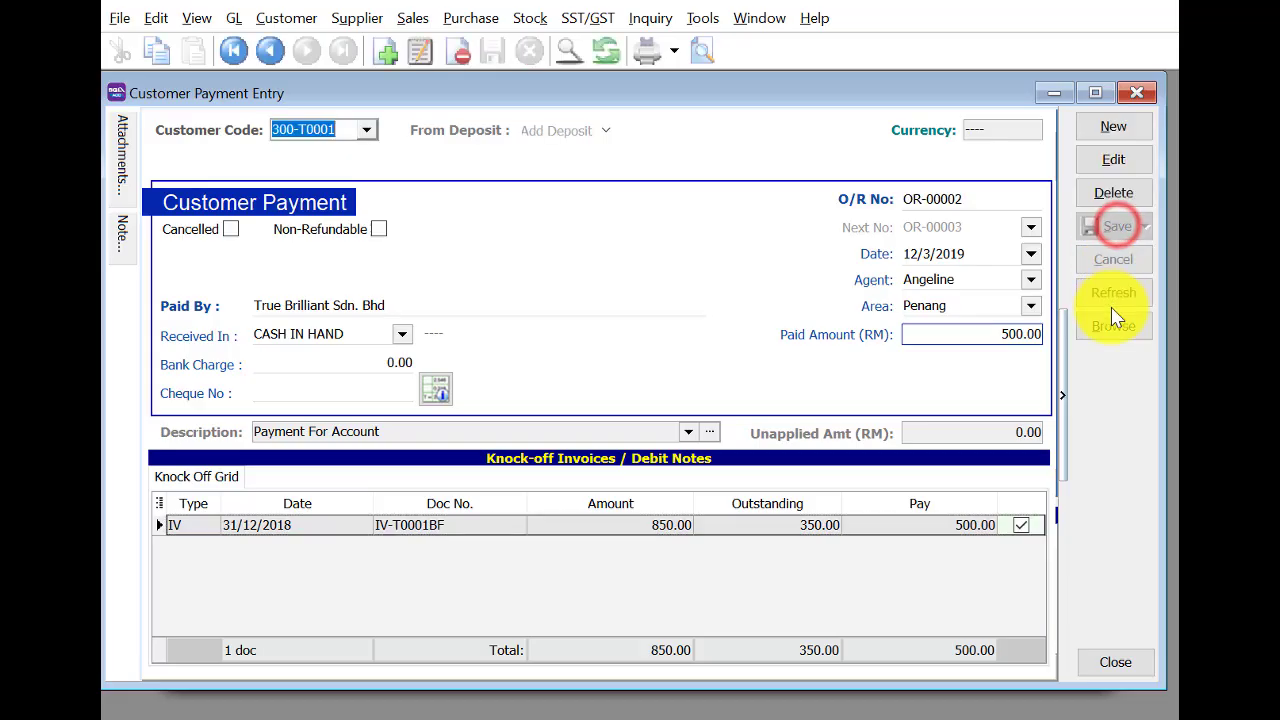
pyautogui.click(1132, 92)
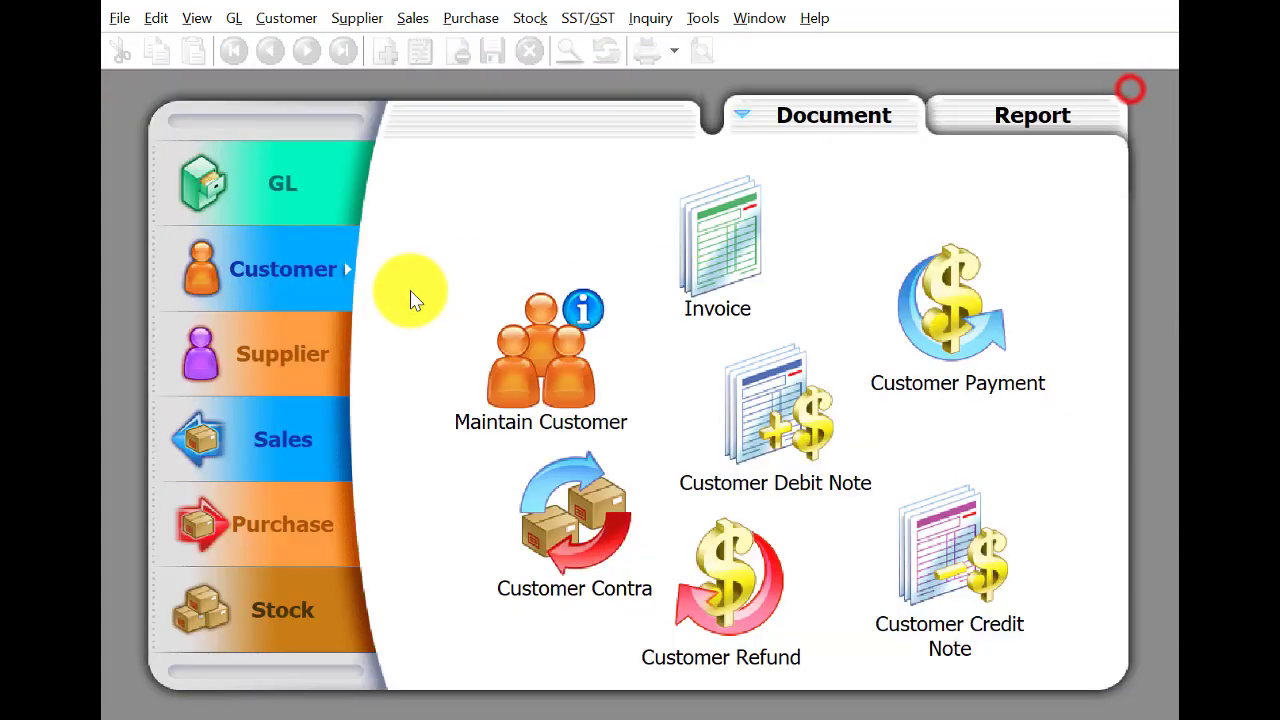
# Transfer the Sensation Home Design sales order into delivery order DO-00001 dated 14/3/2019 and save it.
pyautogui.click(298, 446)
pyautogui.click(612, 560)
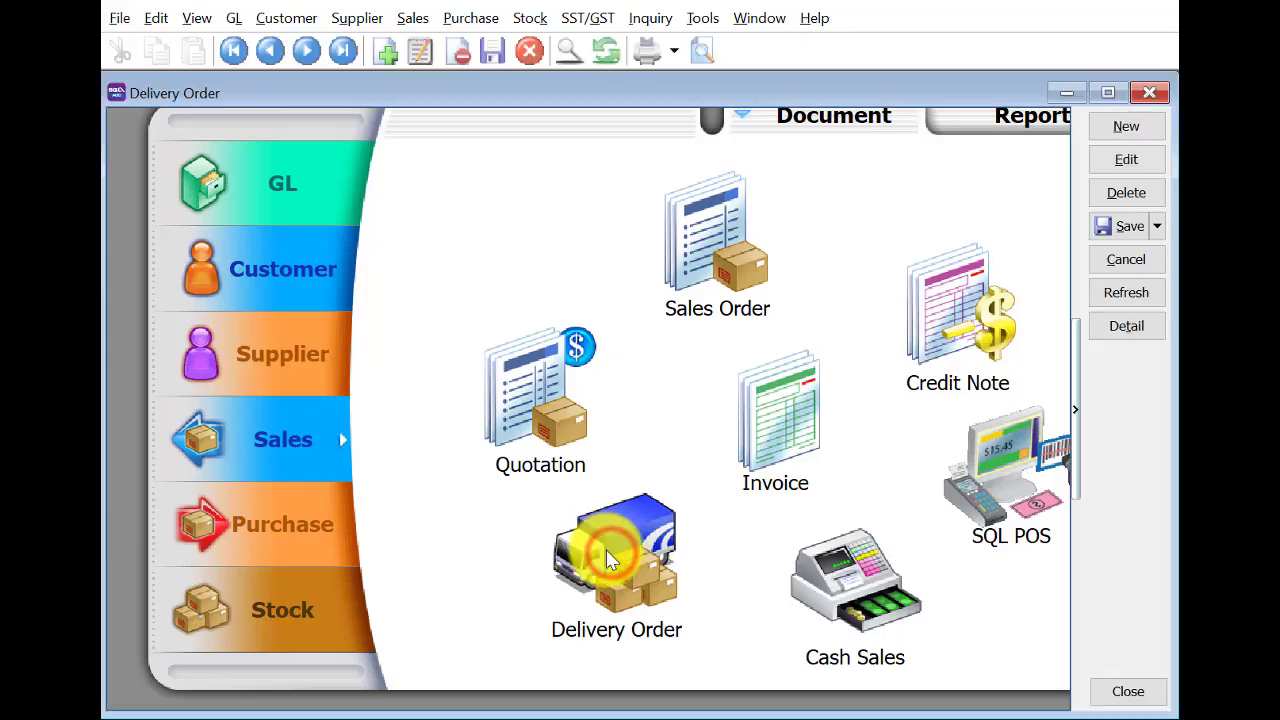
pyautogui.click(1100, 128)
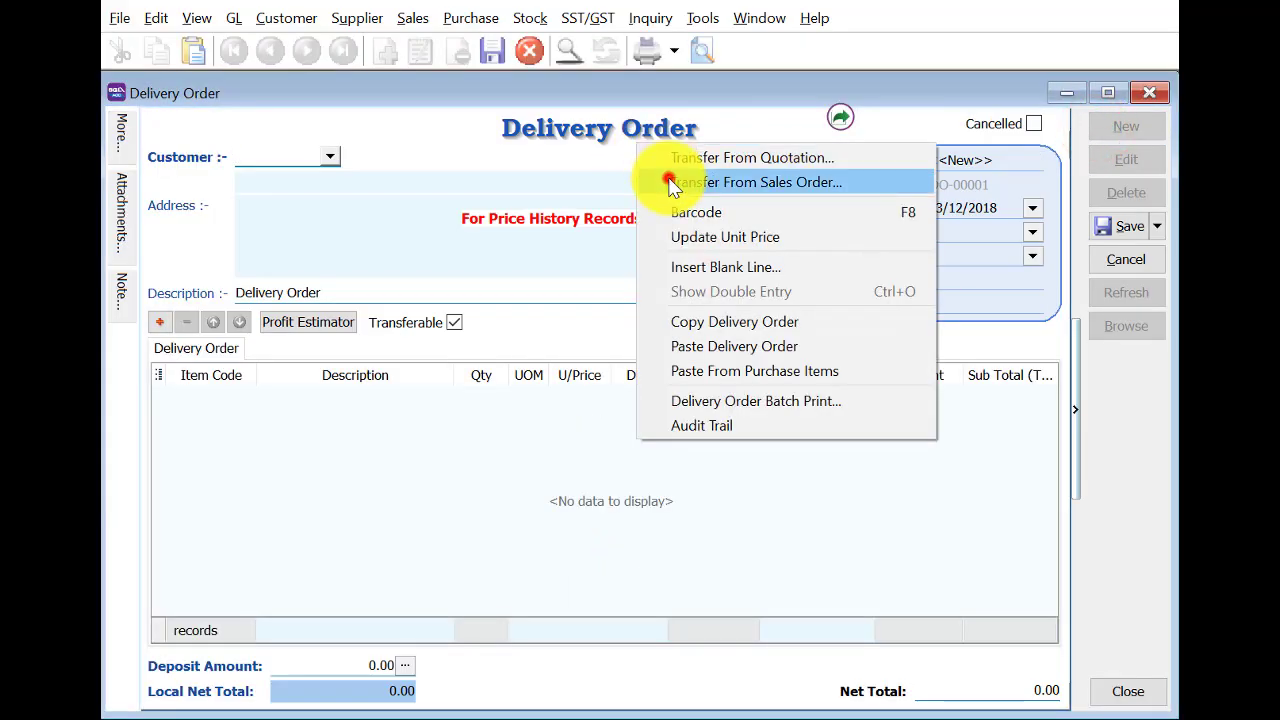
pyautogui.click(678, 180)
pyautogui.click(1045, 552)
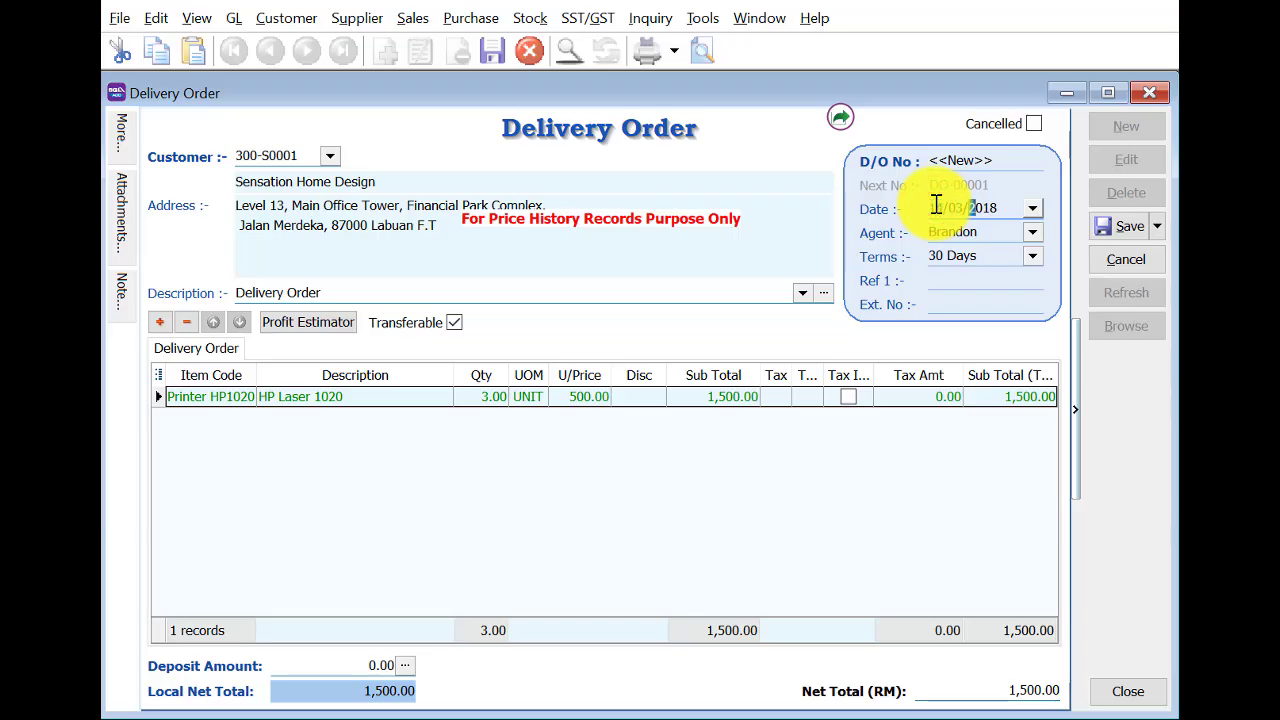
pyautogui.press('Tab')
pyautogui.click(1126, 226)
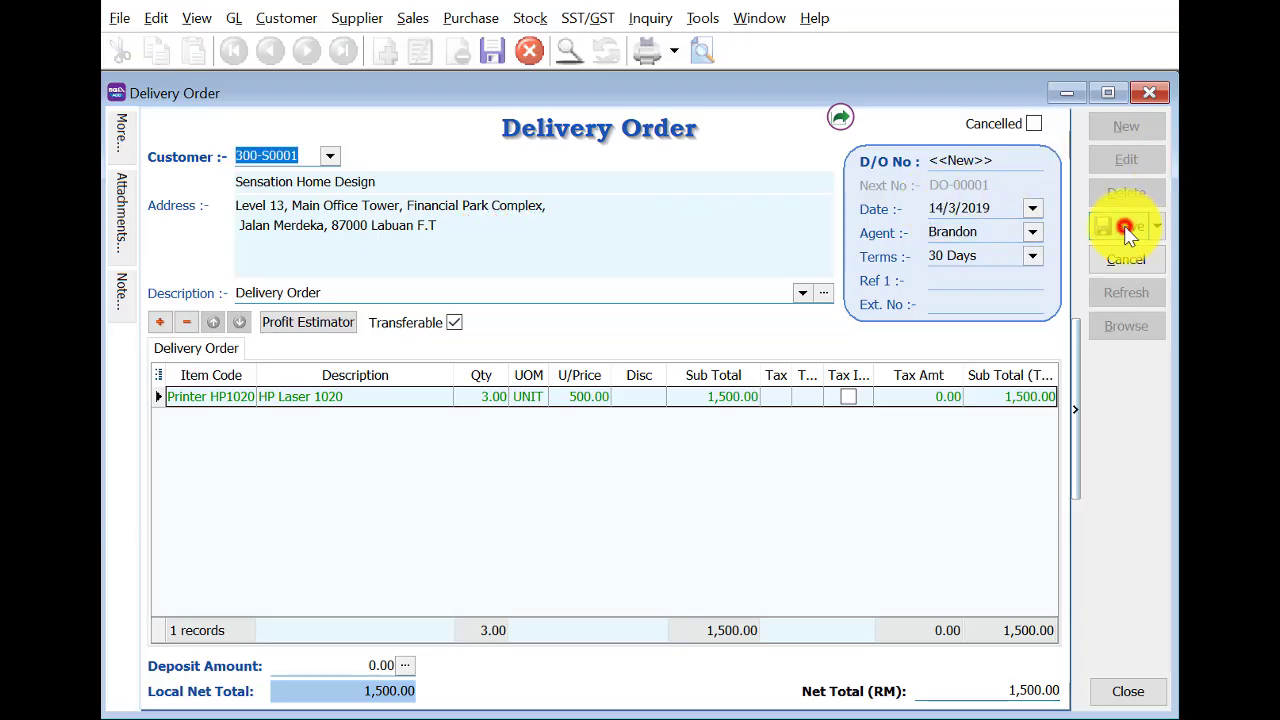
pyautogui.click(1149, 92)
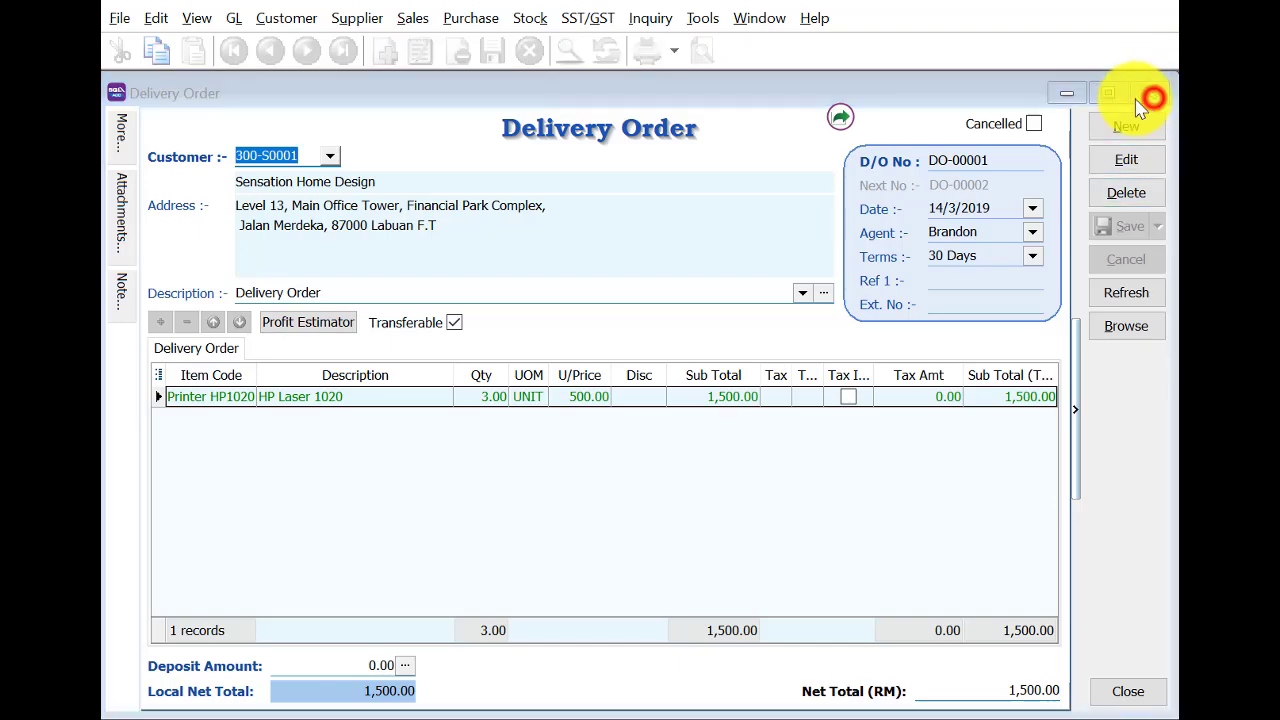
# Transfer delivery order DO-00001 into invoice IV-00002 dated 14/3/2019 for 1,500.00 and save it.
pyautogui.click(769, 484)
pyautogui.click(1100, 126)
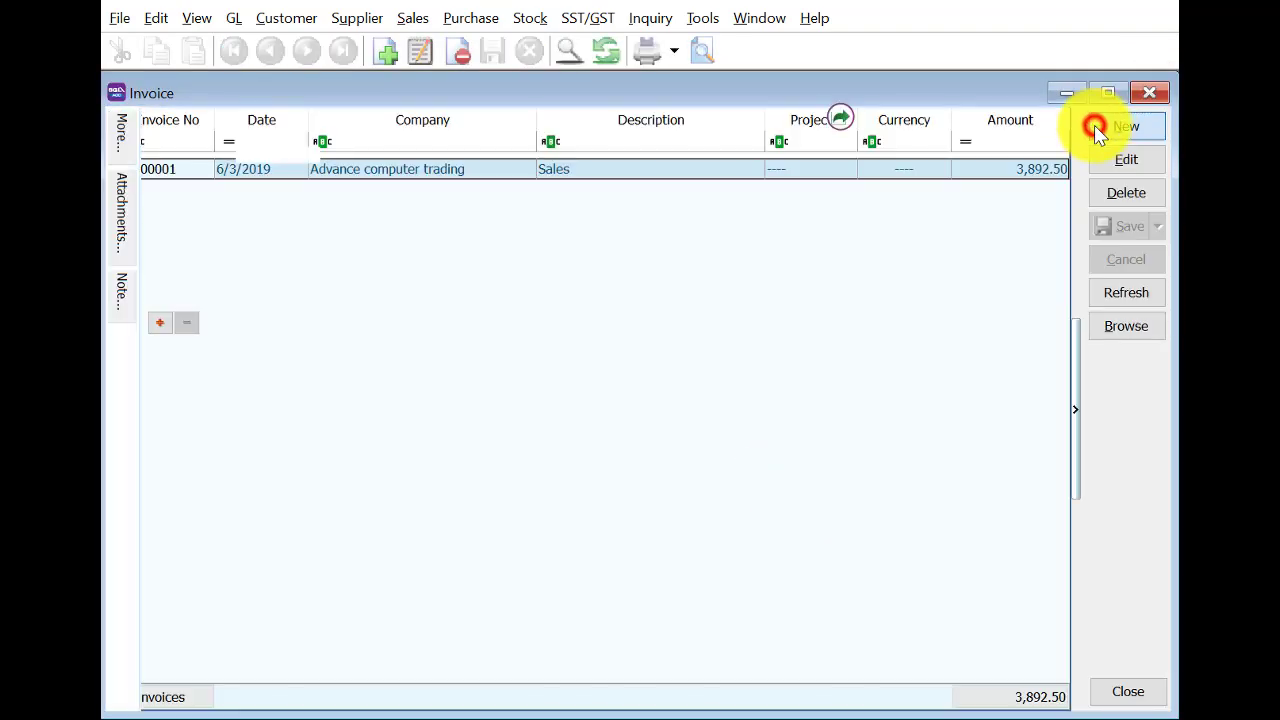
pyautogui.rightClick(545, 149)
pyautogui.click(600, 210)
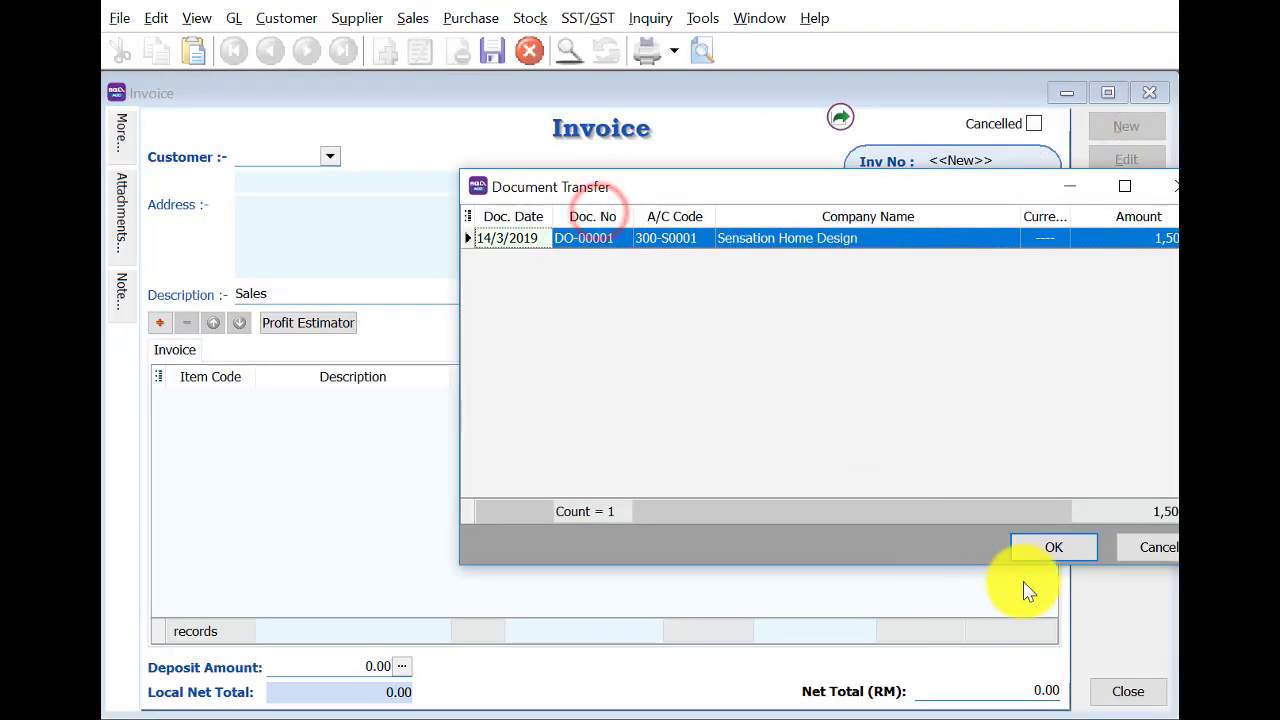
pyautogui.click(1037, 545)
pyautogui.click(937, 207)
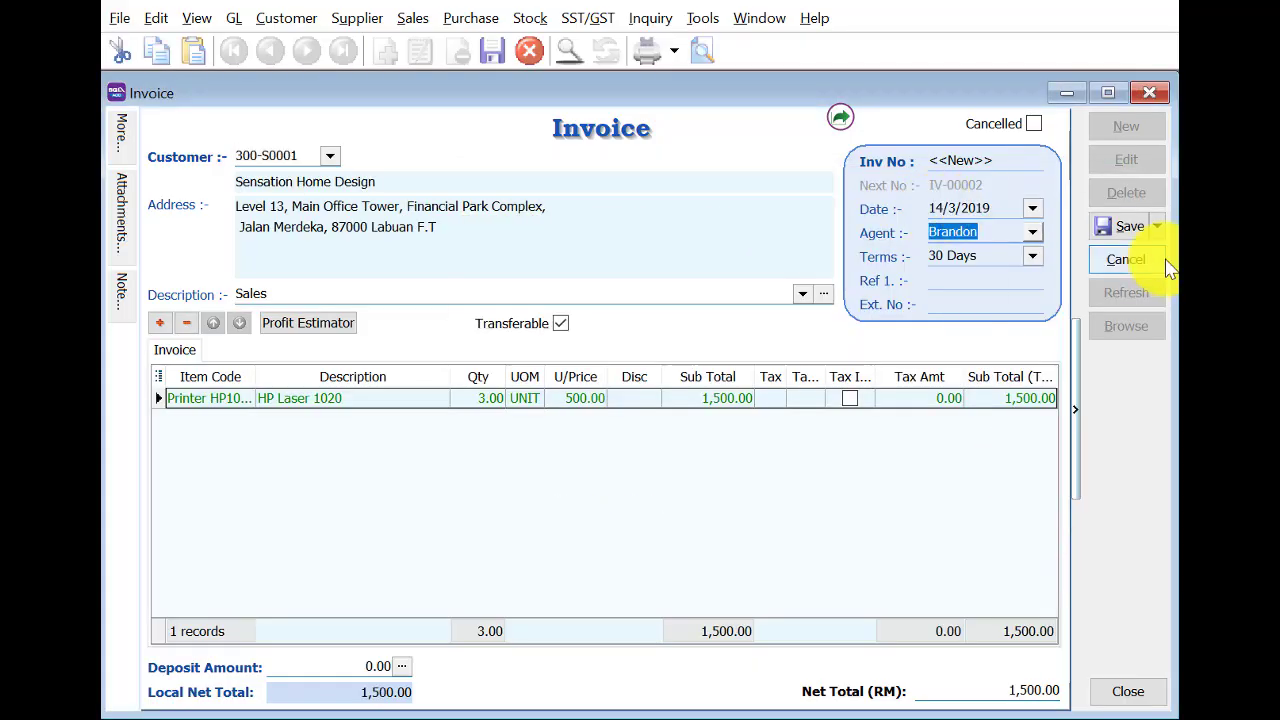
pyautogui.click(1124, 225)
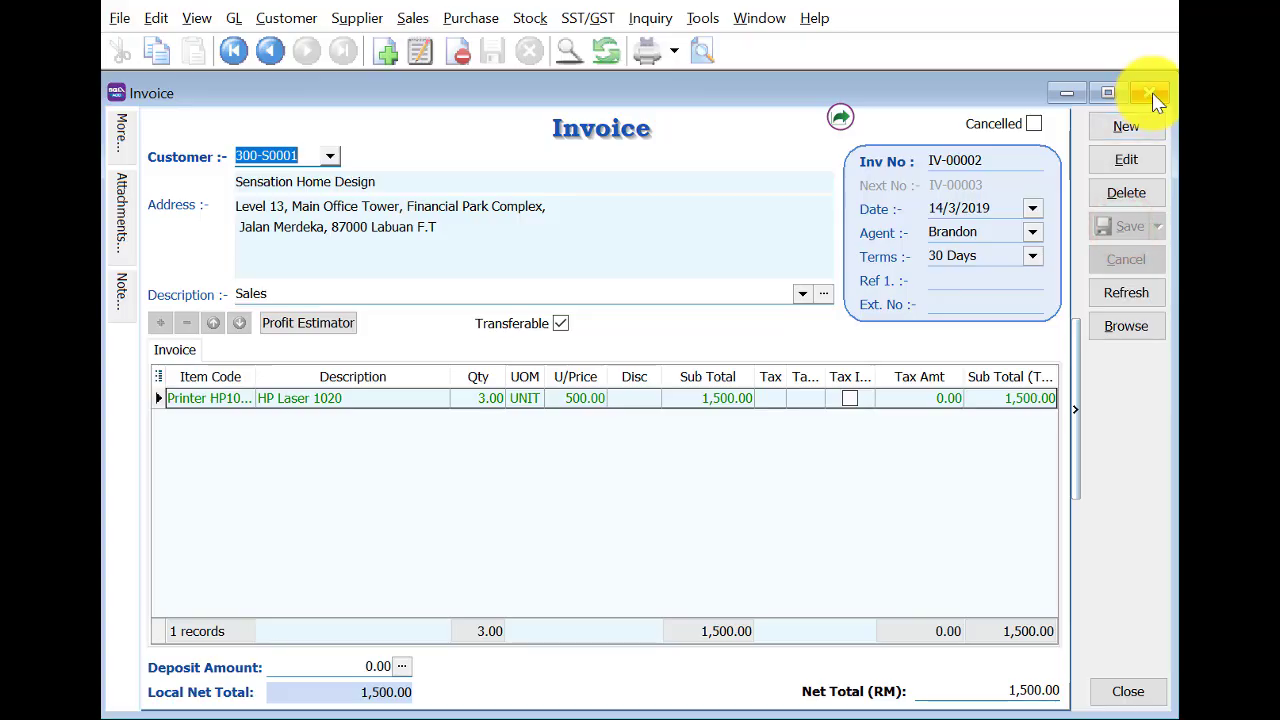
pyautogui.click(1150, 93)
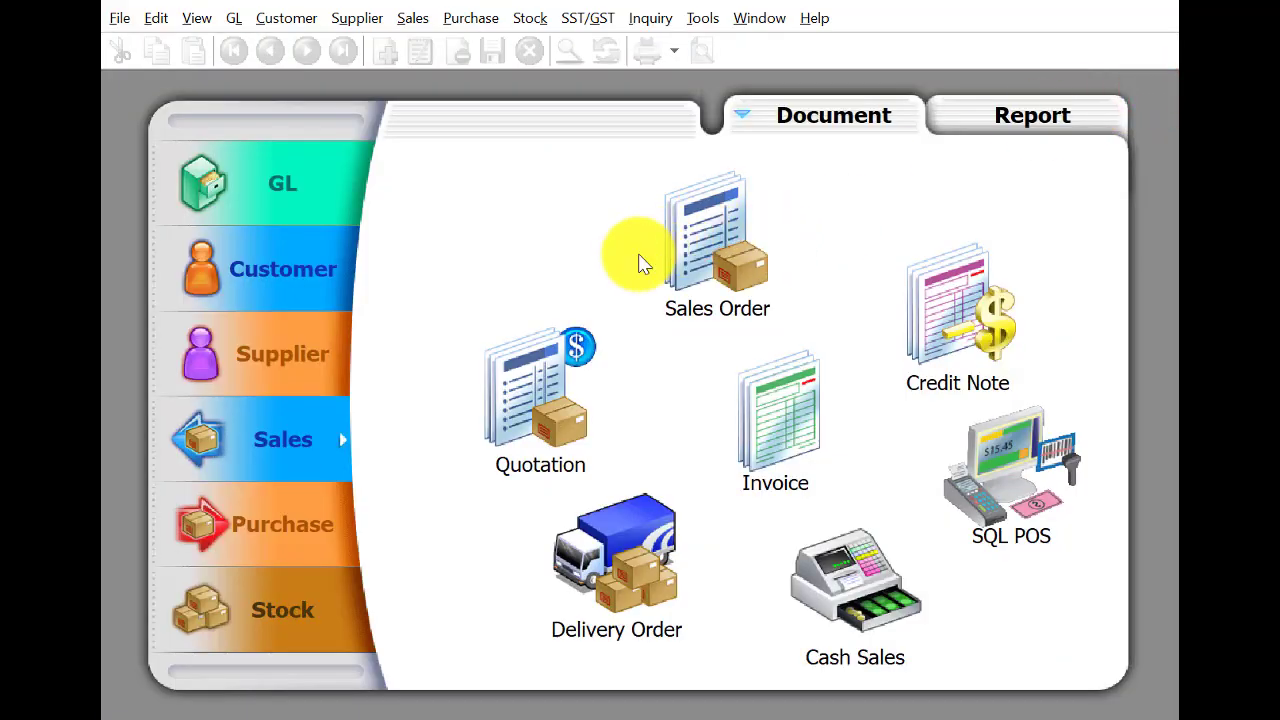
# Start a True Brilliant Sdn. Bhd quotation with 2 HP Laser 1020 printers.
pyautogui.click(566, 365)
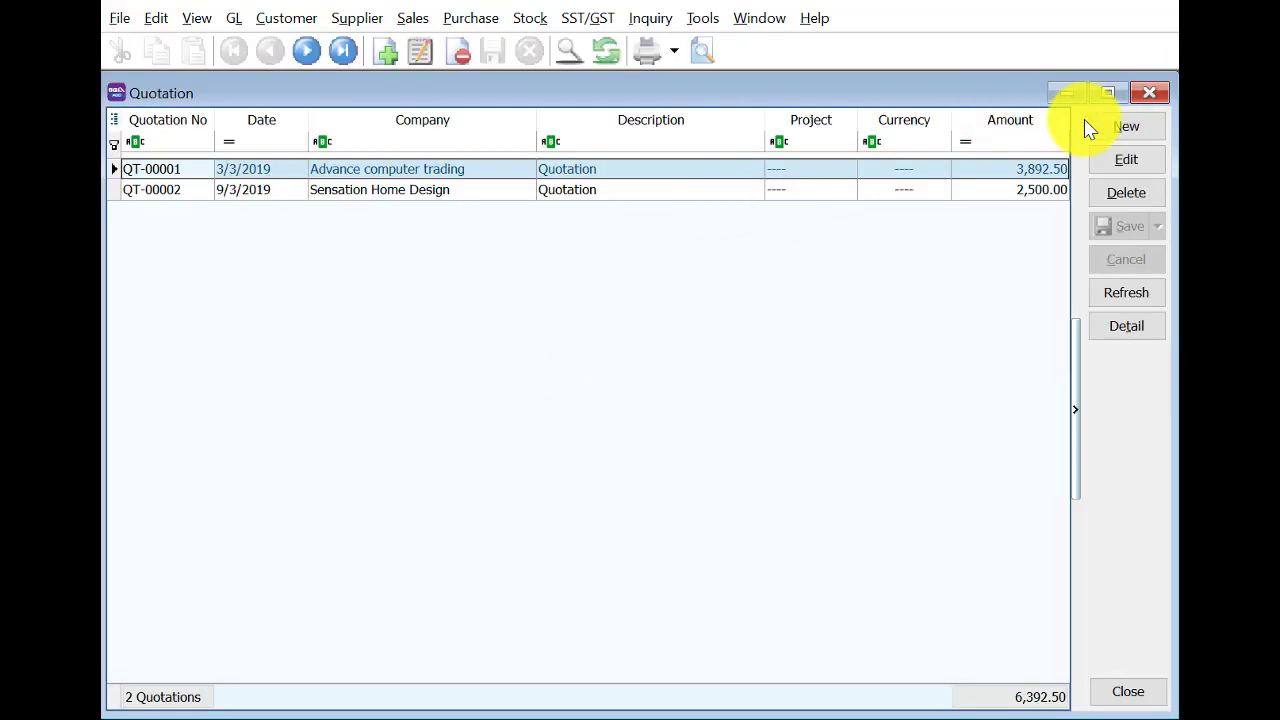
pyautogui.click(1124, 126)
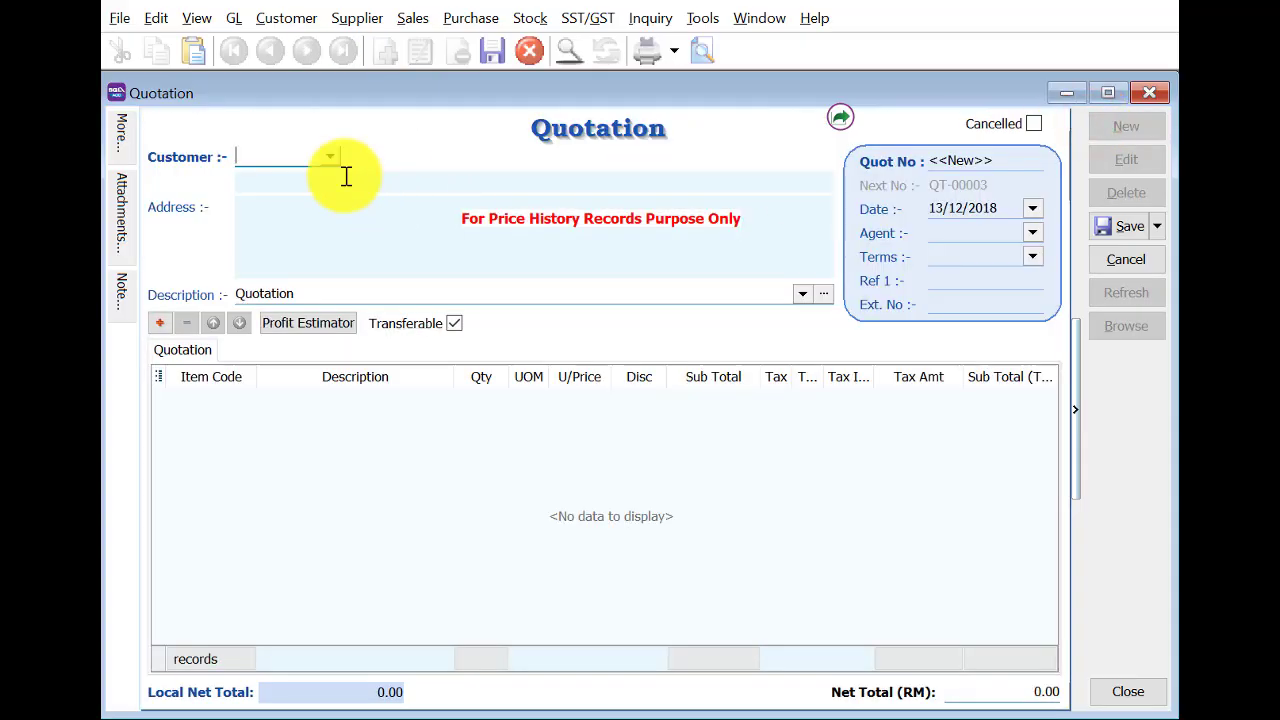
pyautogui.click(396, 204)
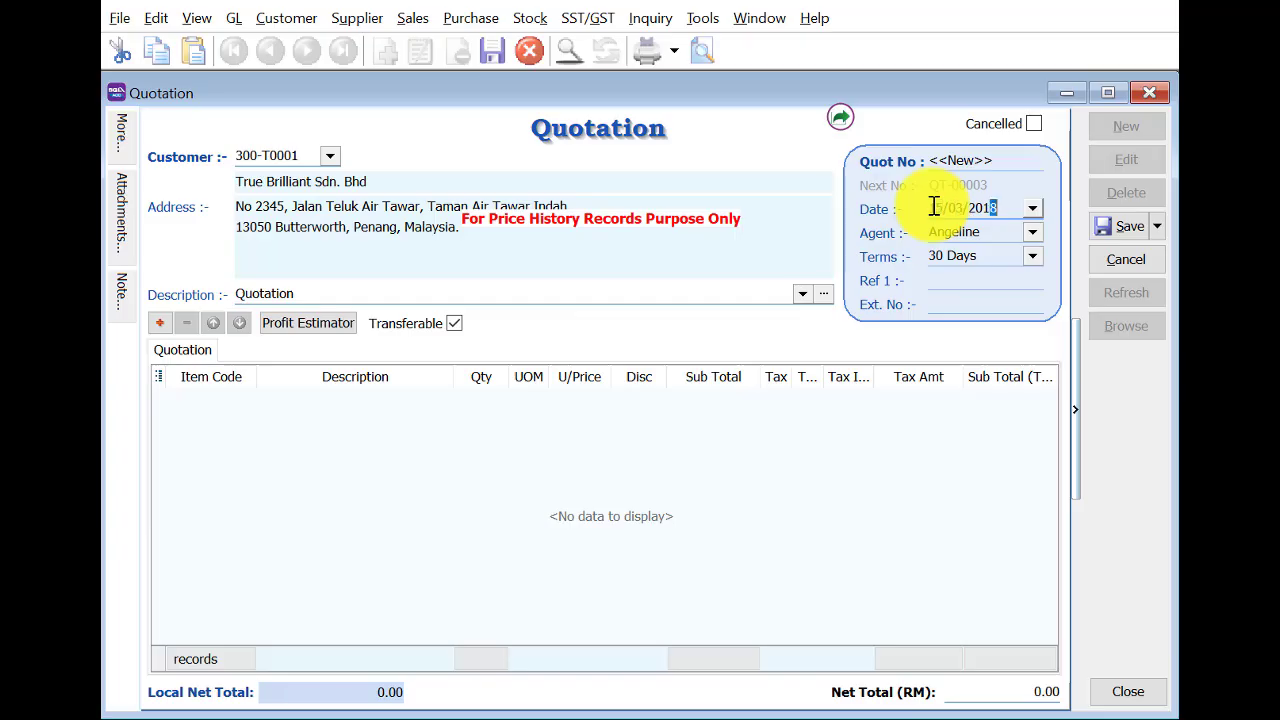
pyautogui.click(156, 320)
pyautogui.write('p')
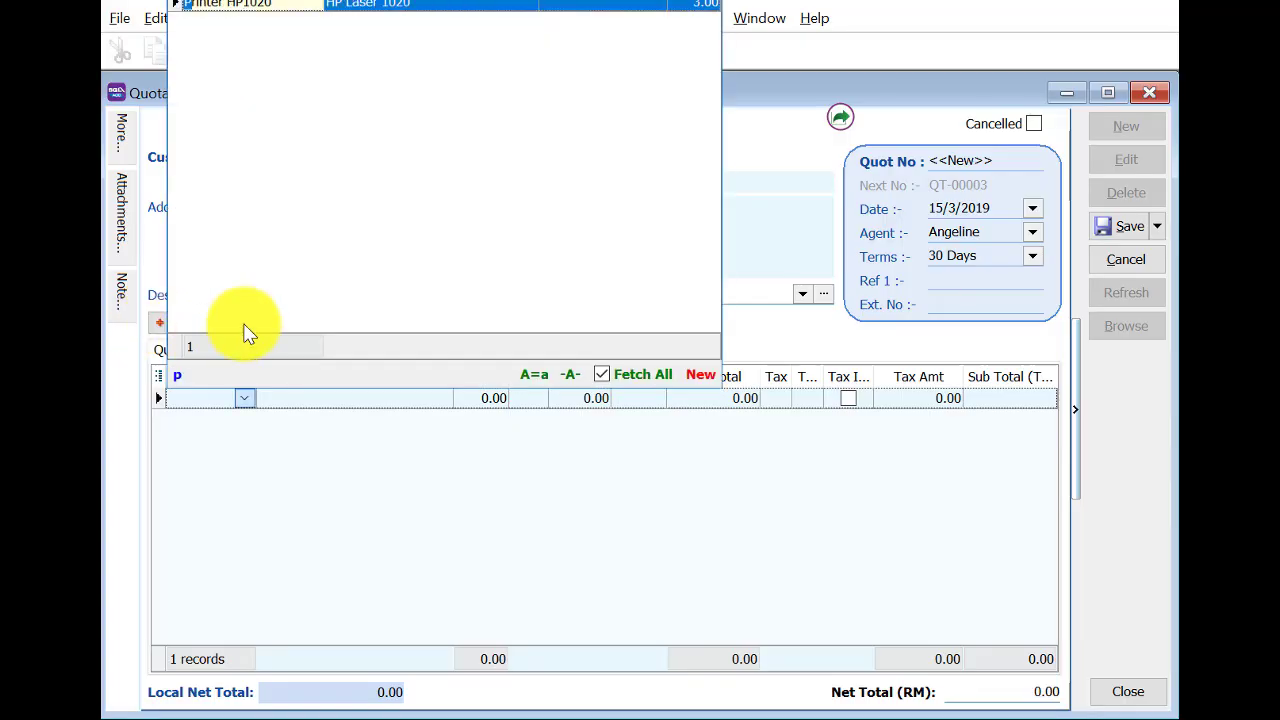
pyautogui.press('Return')
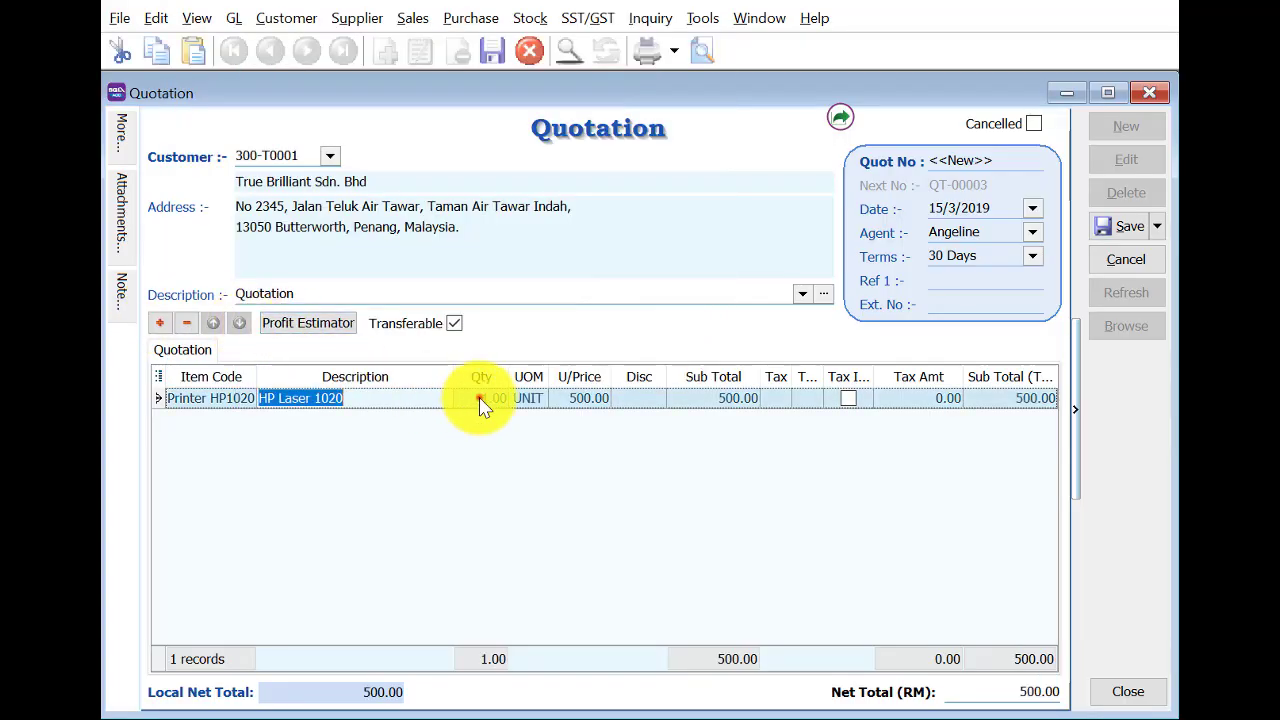
pyautogui.click(480, 400)
pyautogui.write('2')
pyautogui.press('Return')
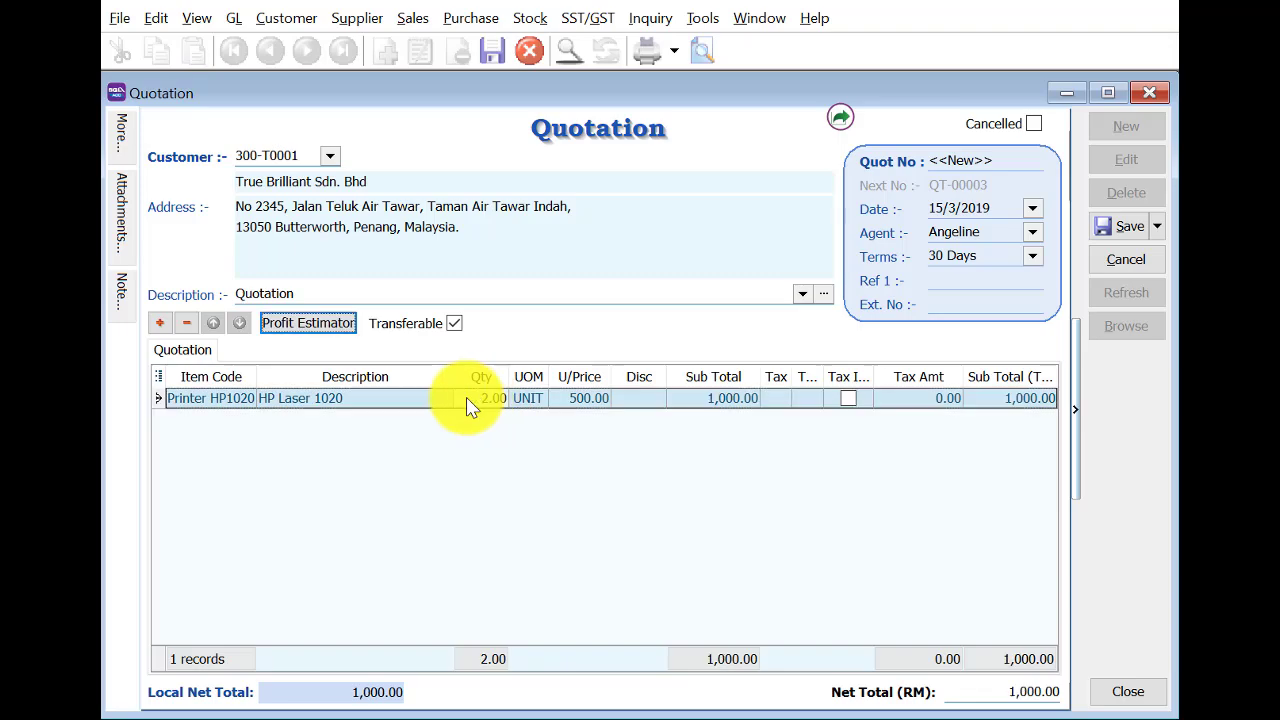
# Add an Onsite Charges line and save the quotation as QT-00003.
pyautogui.click(186, 322)
pyautogui.click(1005, 415)
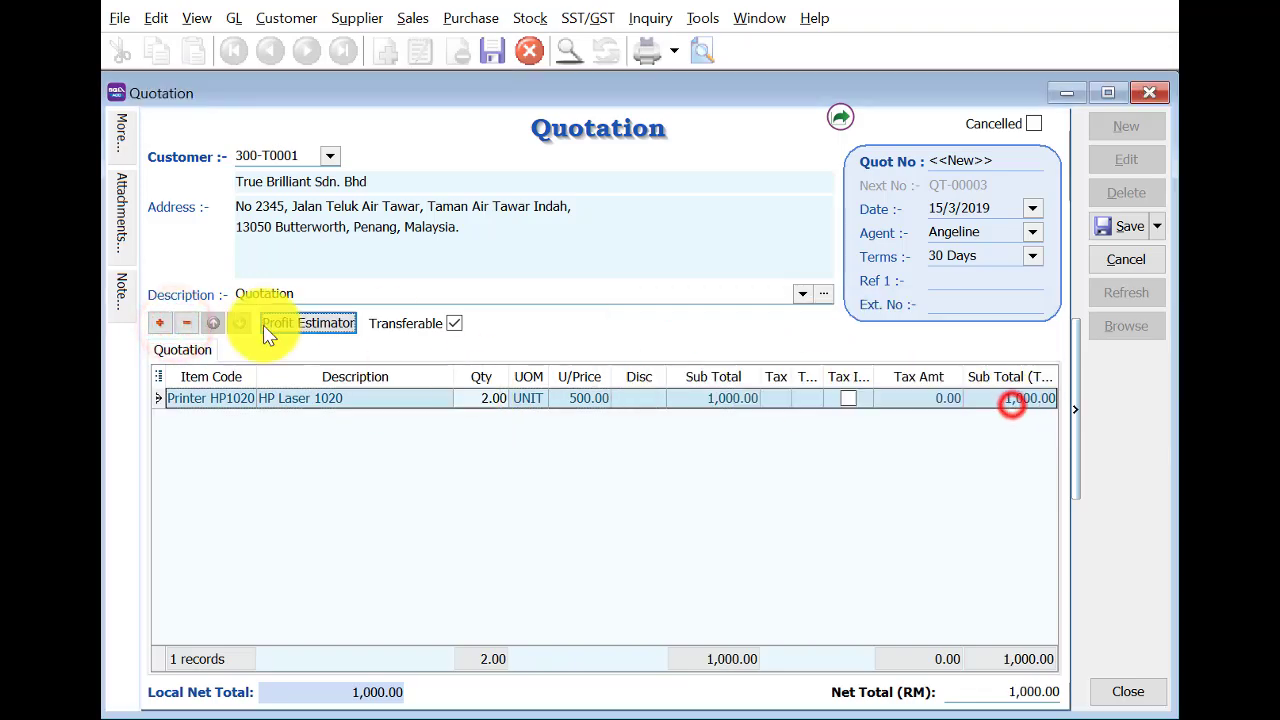
pyautogui.click(159, 322)
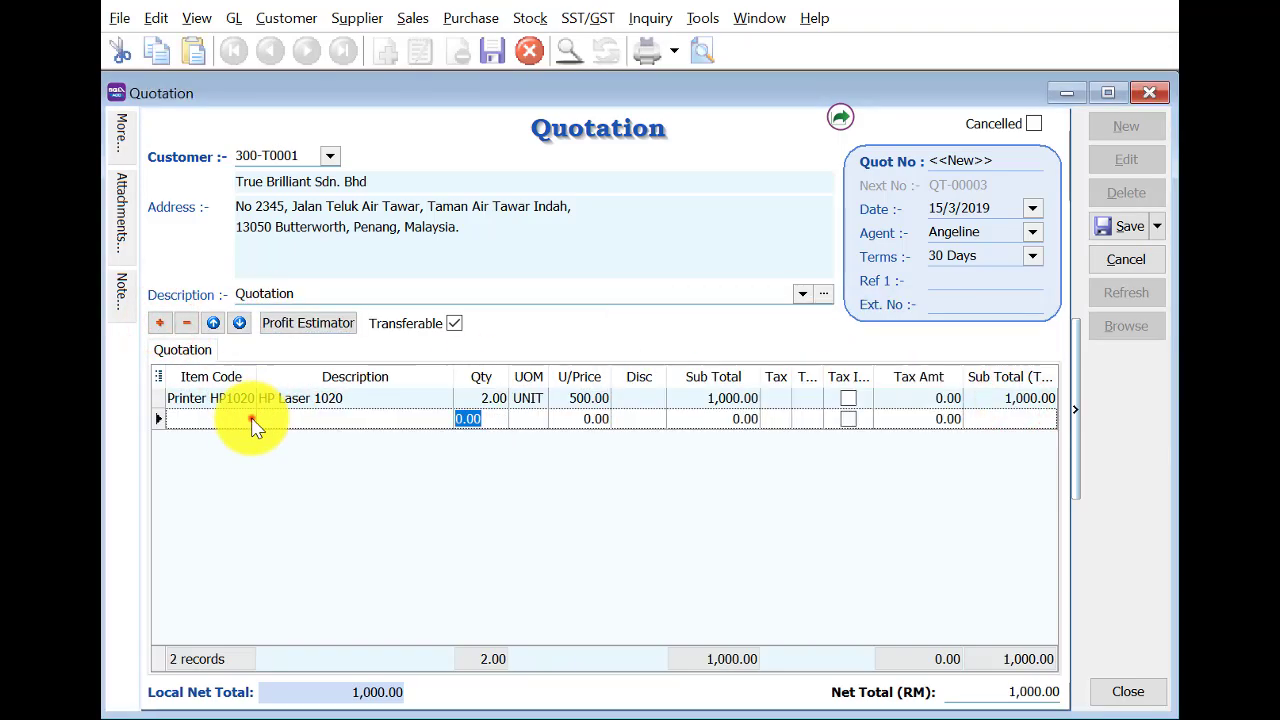
pyautogui.click(245, 418)
pyautogui.write('o')
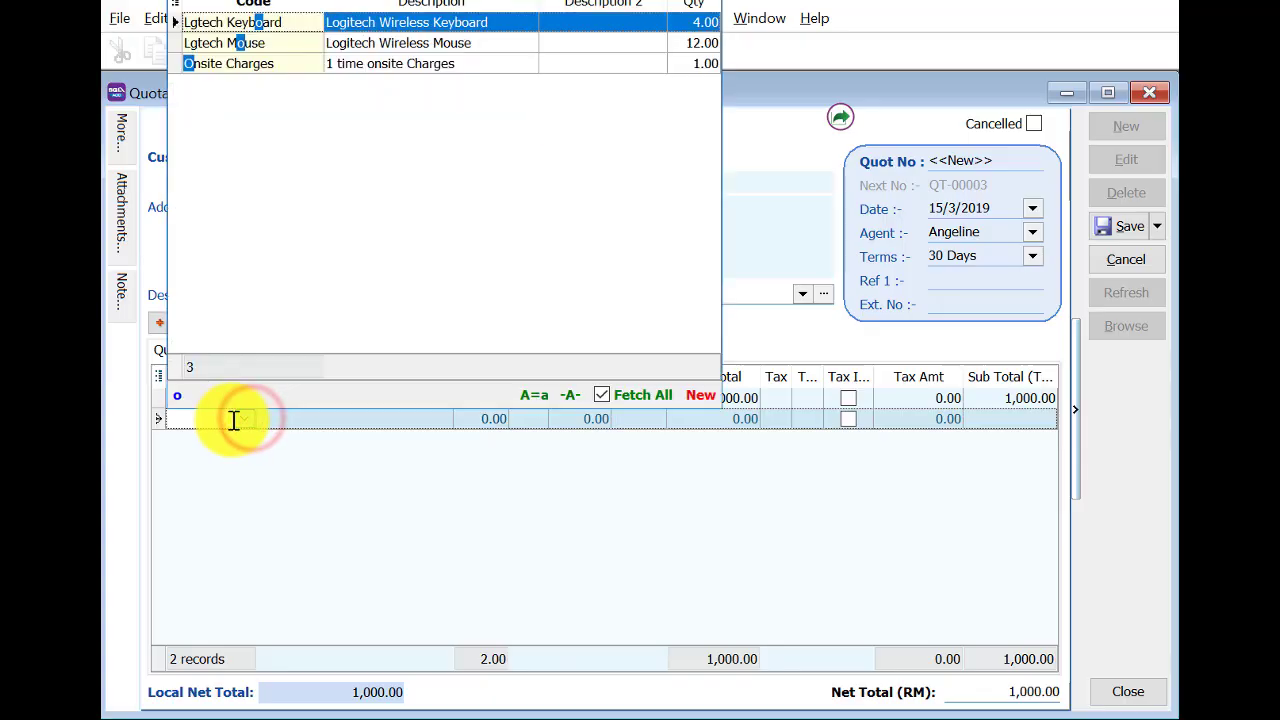
pyautogui.click(350, 63)
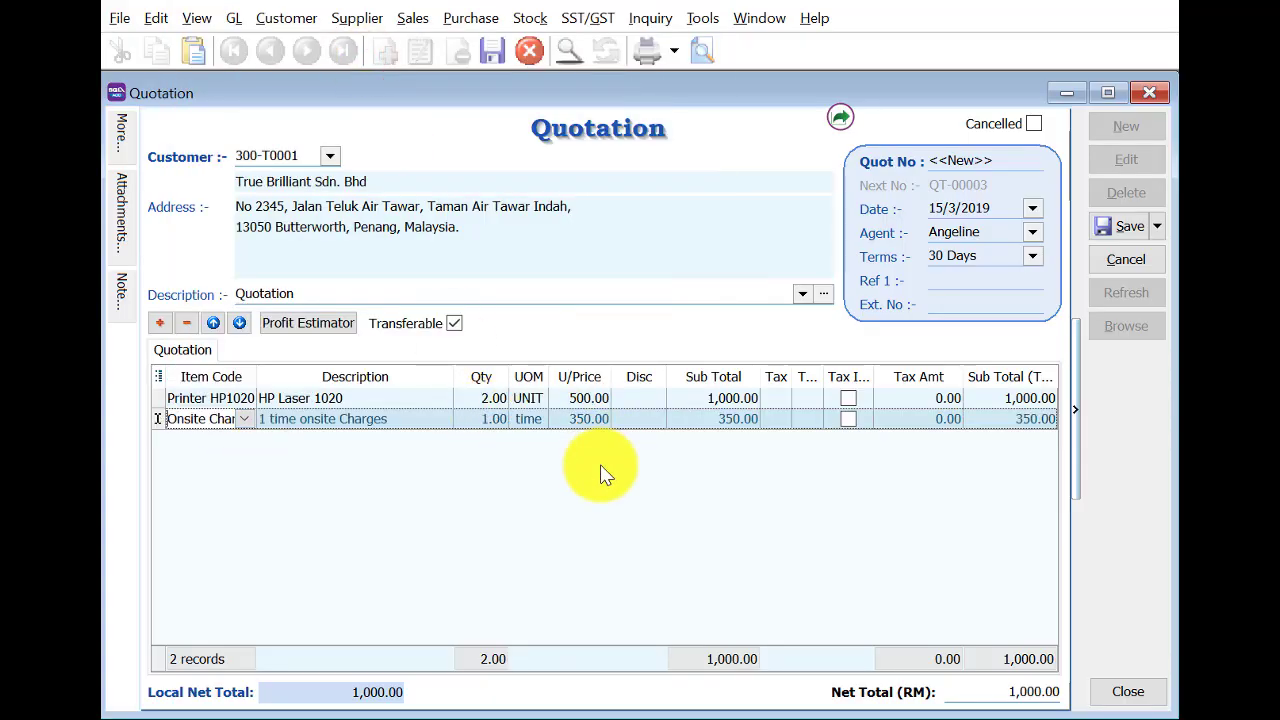
pyautogui.click(1122, 226)
# Start a new quotation for South Axis Sdn Bhd dated 15/3/2019.
pyautogui.click(1094, 128)
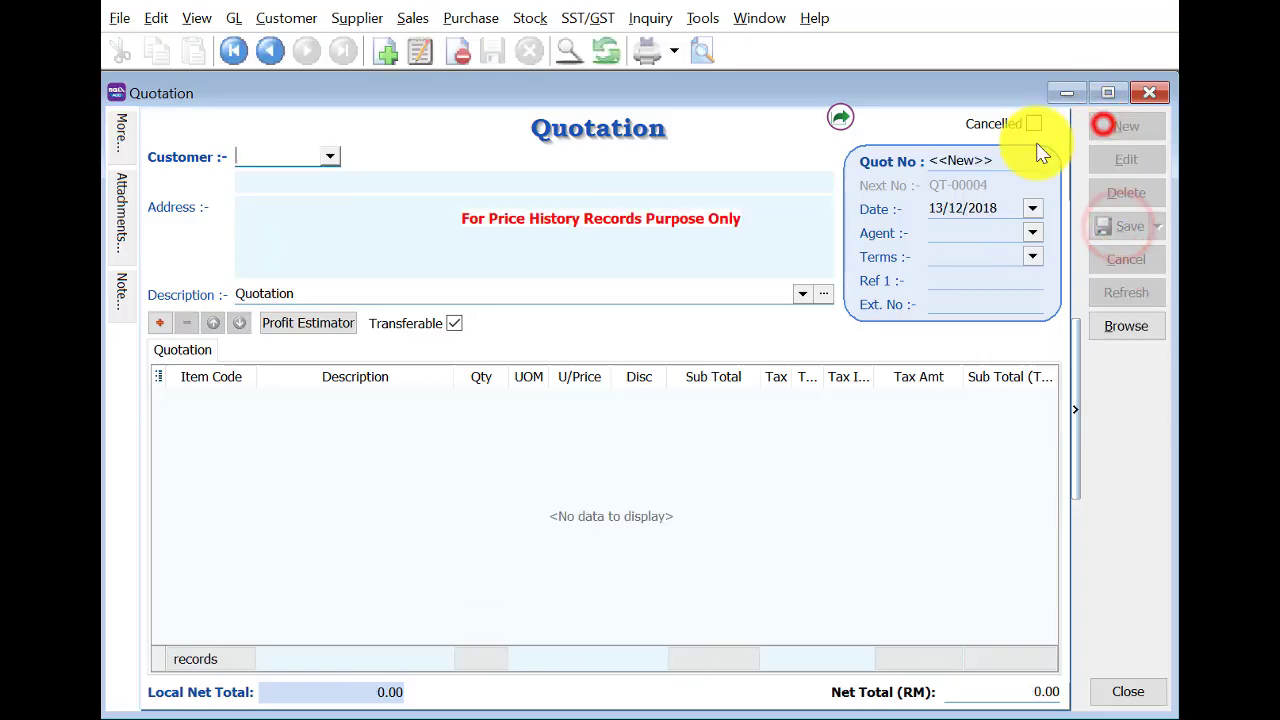
pyautogui.click(329, 156)
pyautogui.write('s')
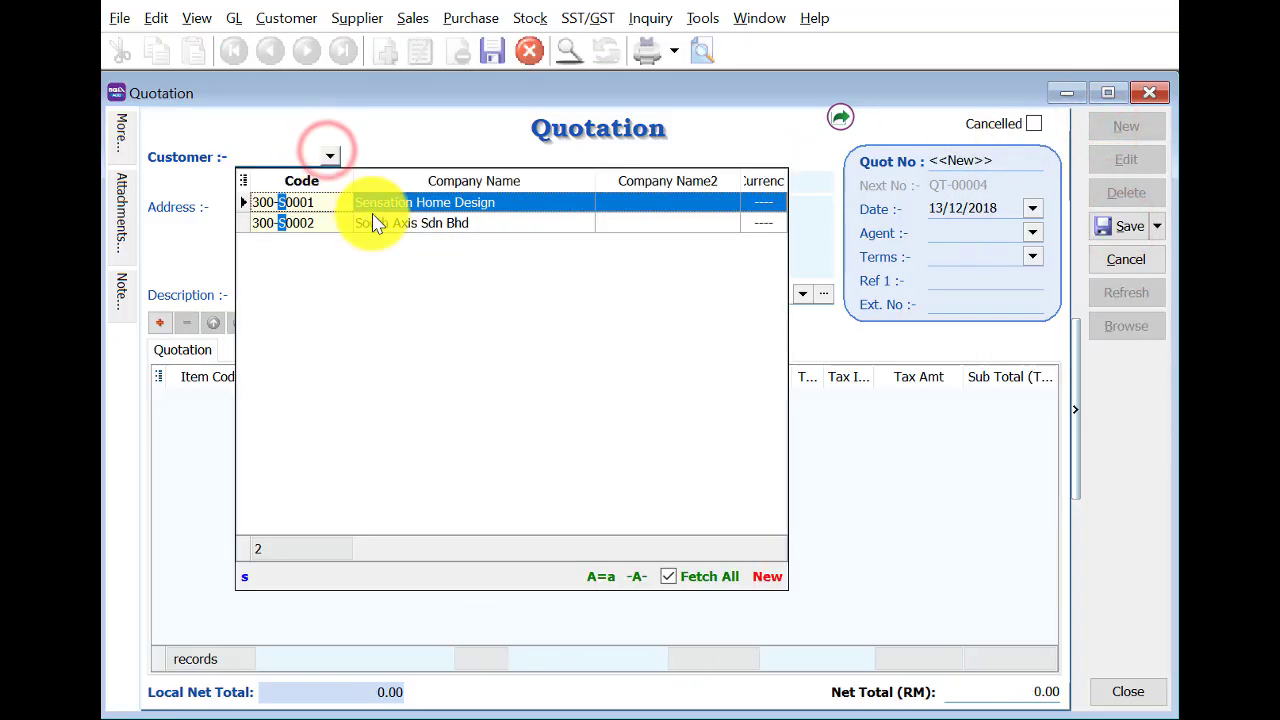
pyautogui.click(371, 220)
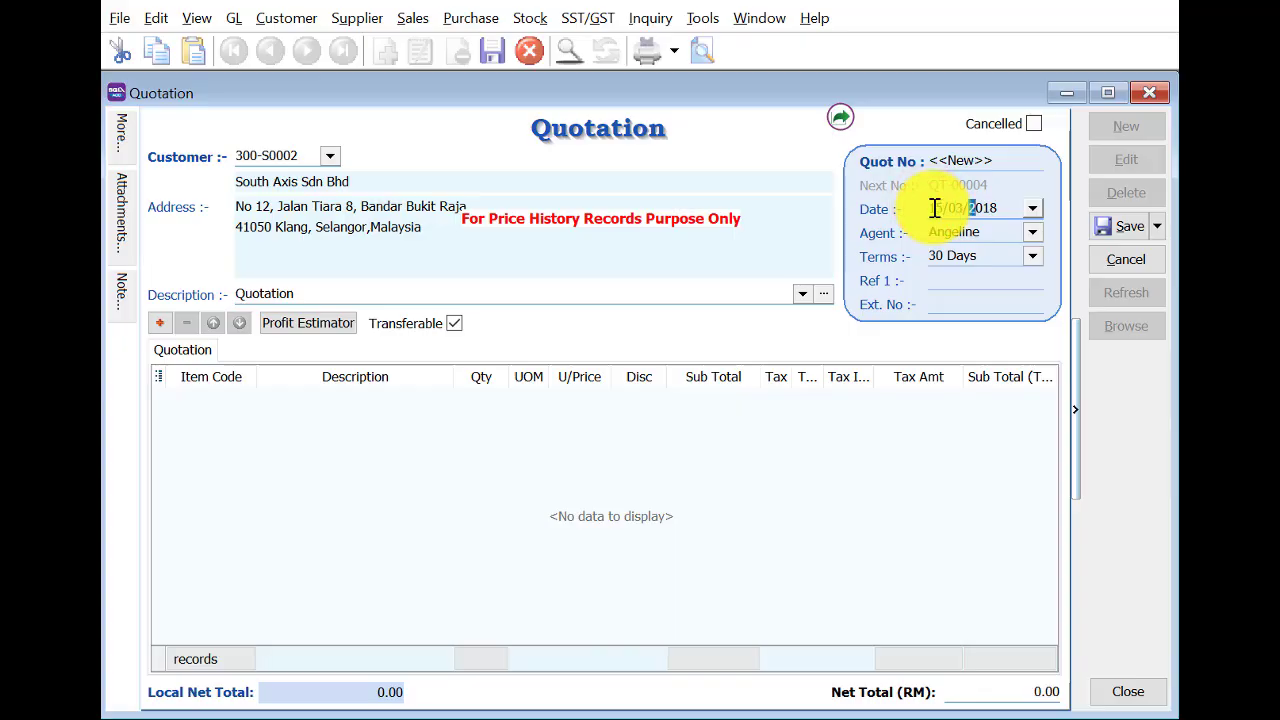
pyautogui.press('Tab')
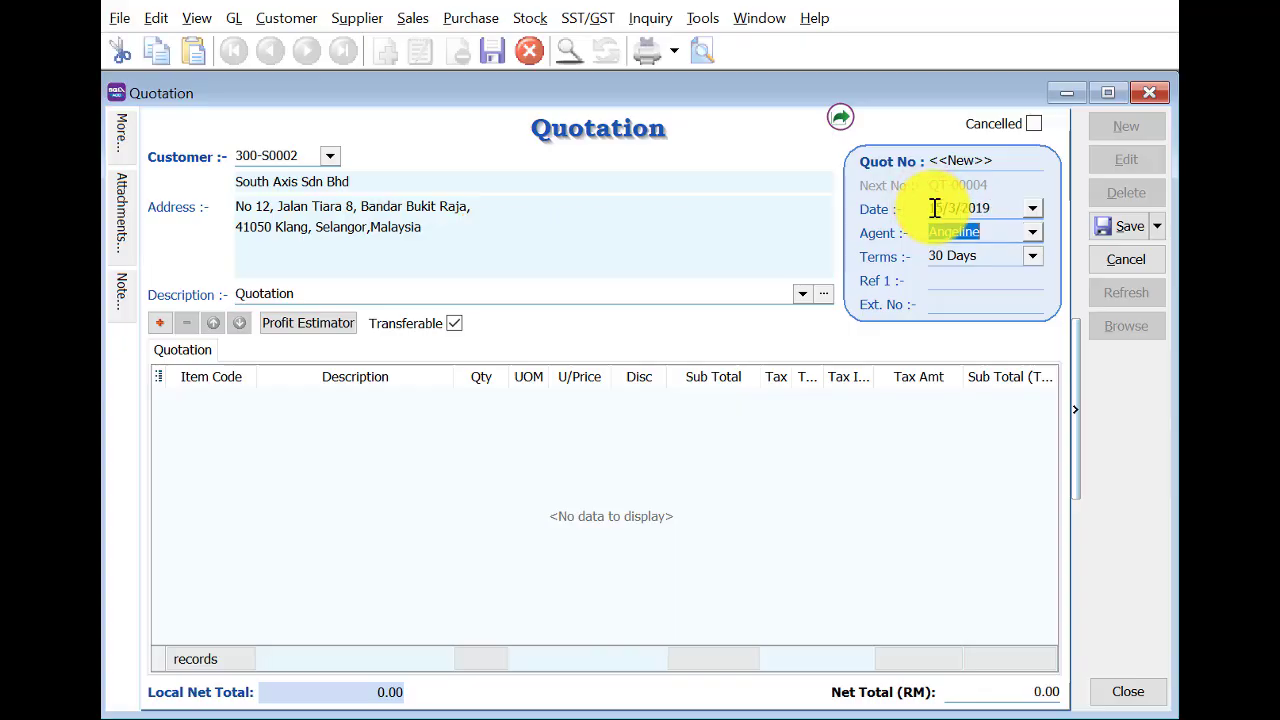
# Add a Logitech Keyboard line with quantity 8.
pyautogui.click(159, 322)
pyautogui.click(203, 398)
pyautogui.write('k')
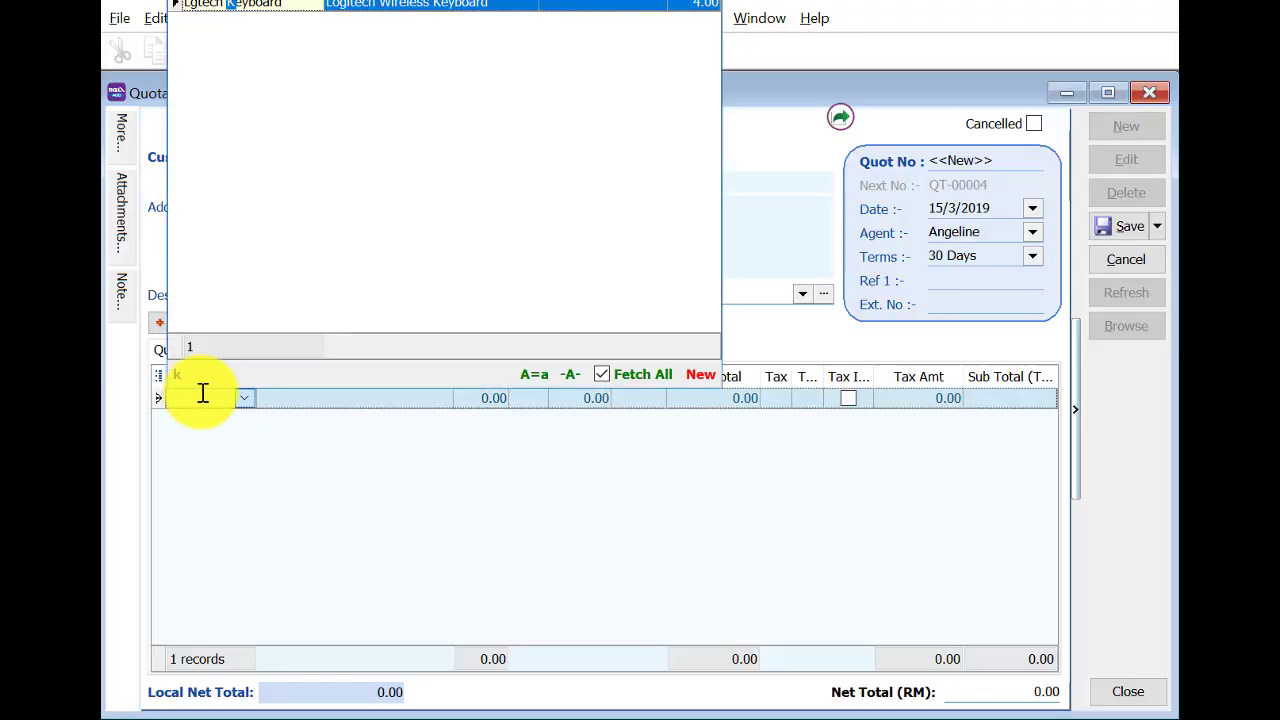
pyautogui.press('Return')
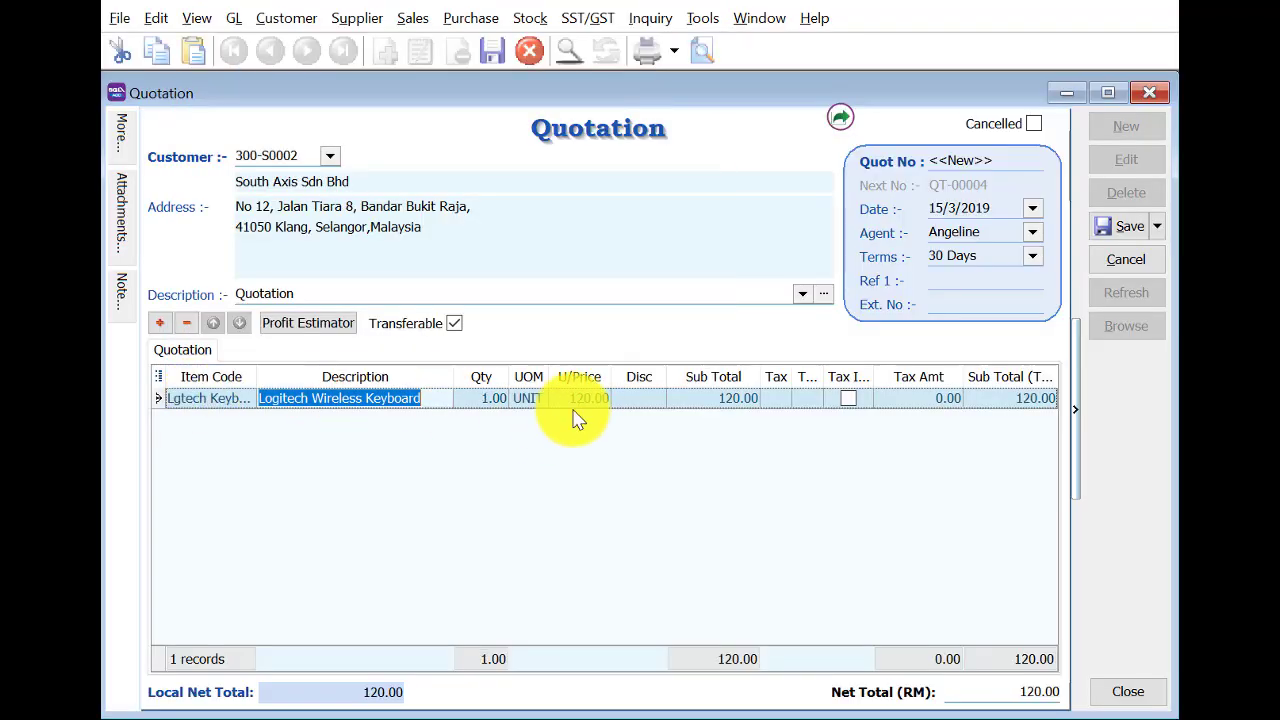
pyautogui.click(485, 398)
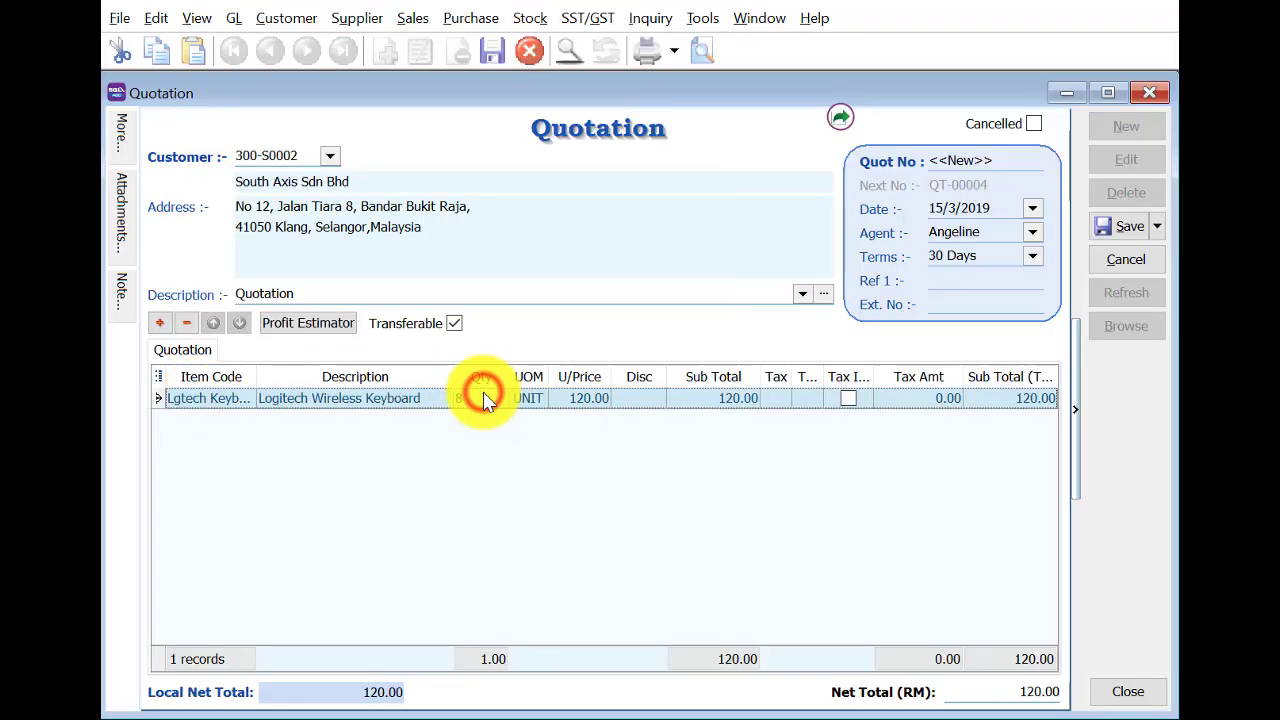
pyautogui.press('Tab')
# Add 8 Logitech Mouse, then save QT-00004 at 1,744.00 and close it.
pyautogui.click(160, 323)
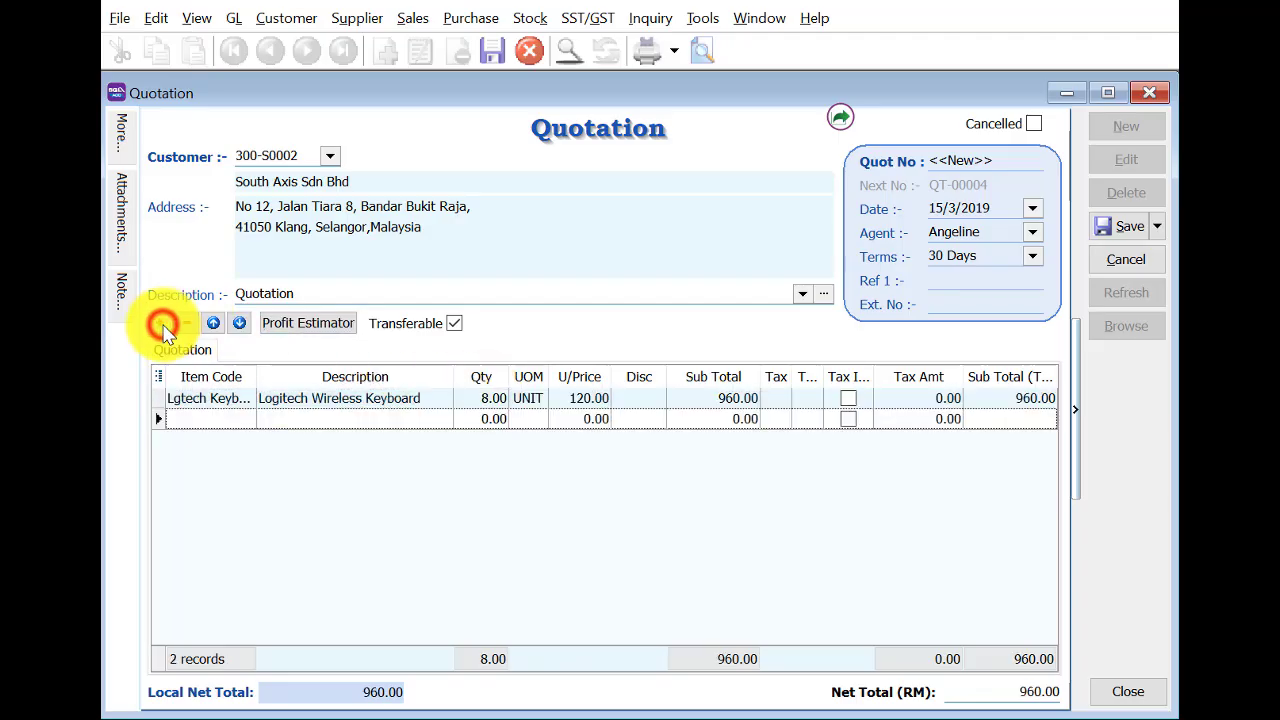
pyautogui.click(200, 421)
pyautogui.click(200, 421)
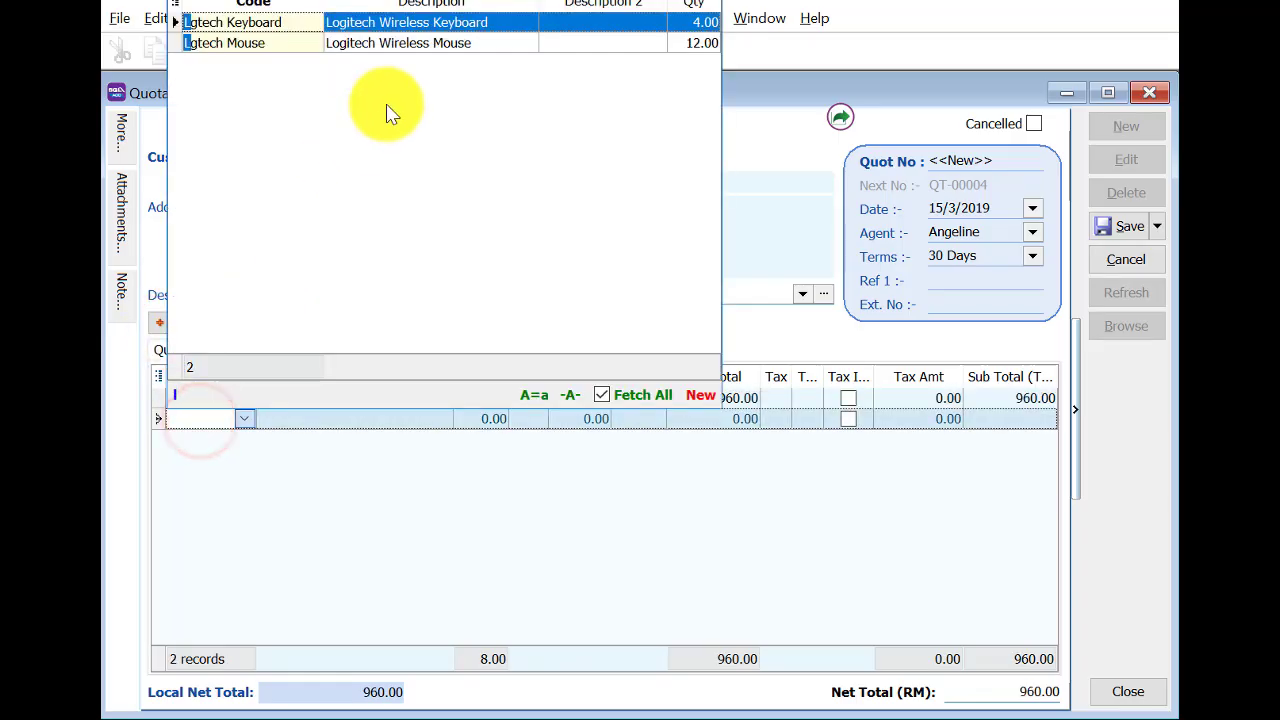
pyautogui.click(411, 45)
pyautogui.click(500, 420)
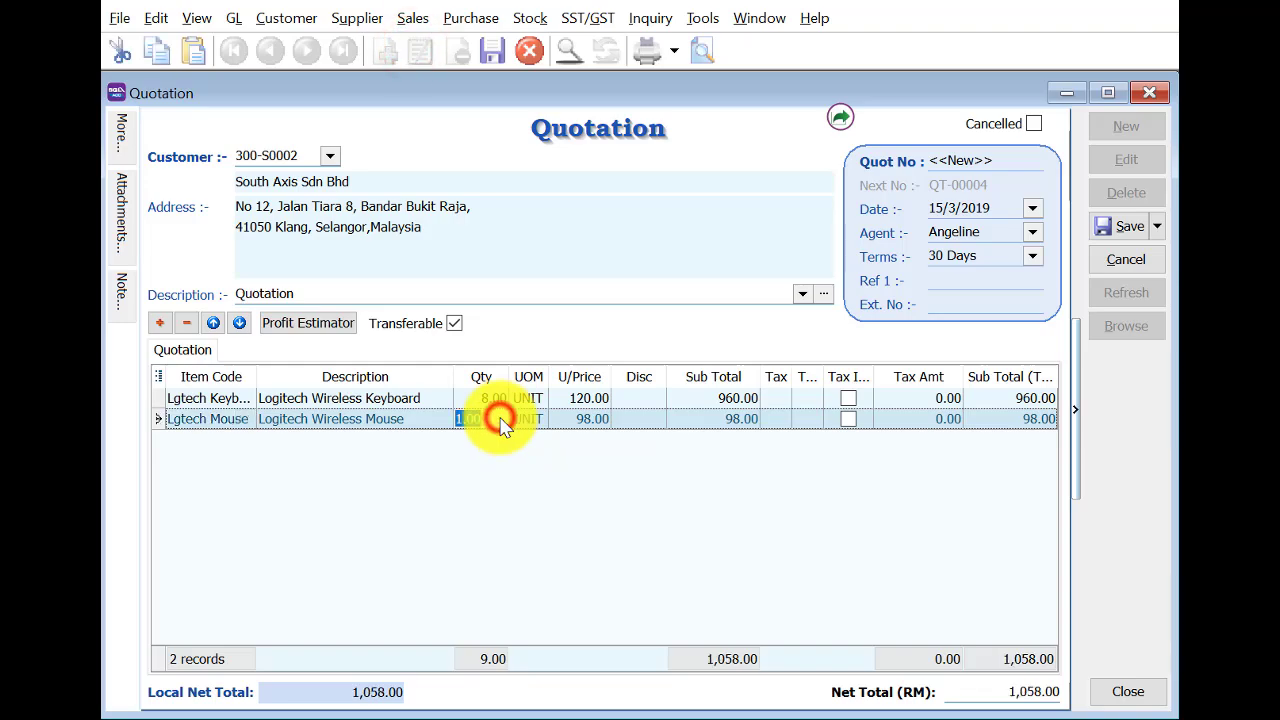
pyautogui.write('8')
pyautogui.press('Tab')
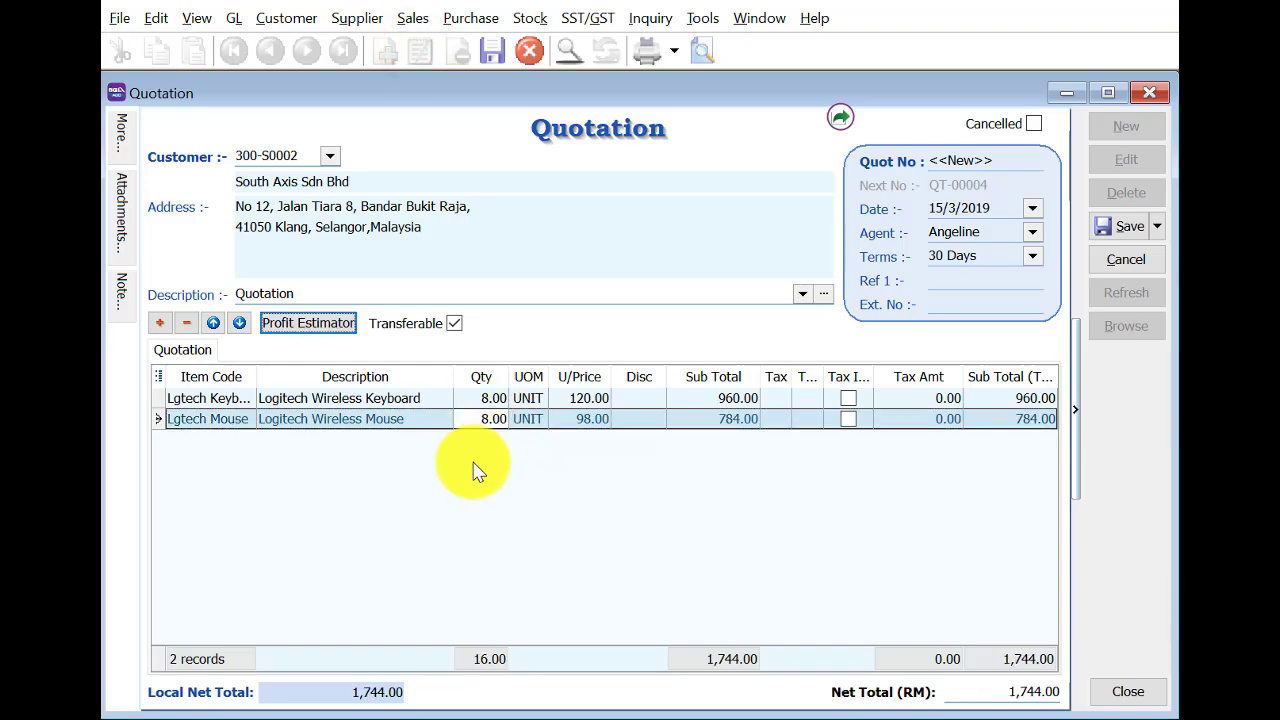
pyautogui.click(1118, 228)
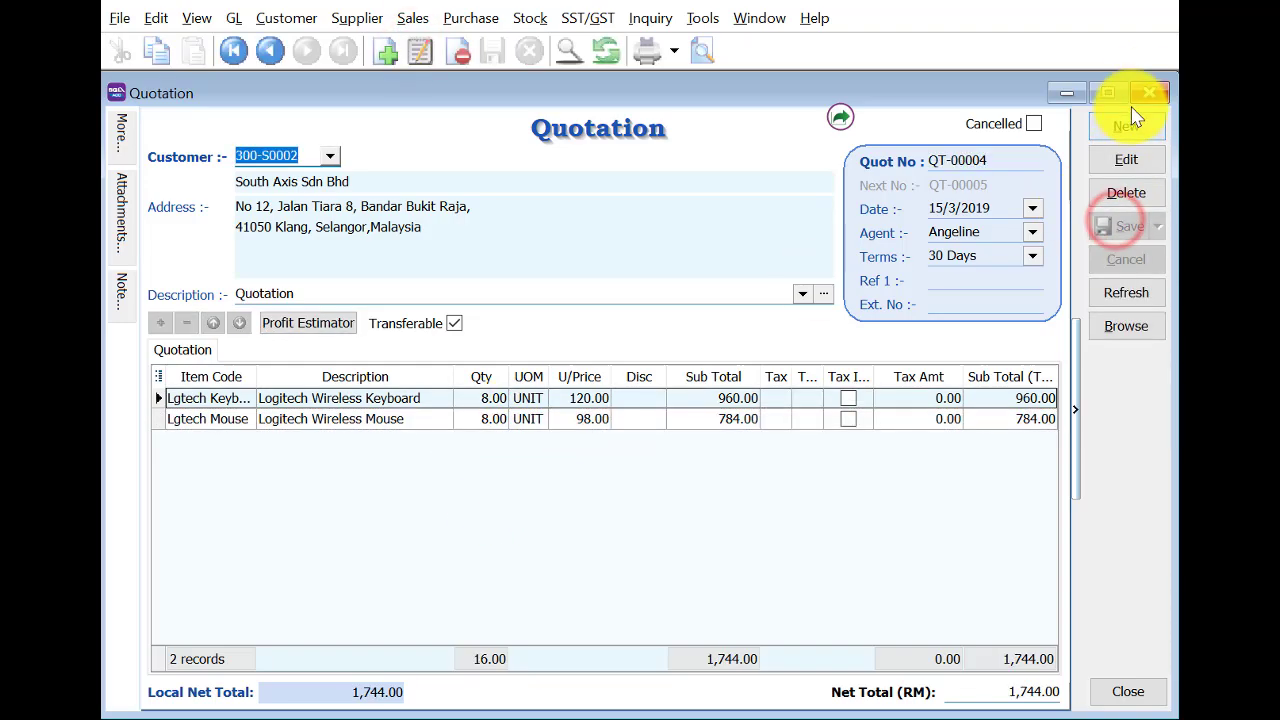
pyautogui.click(1145, 92)
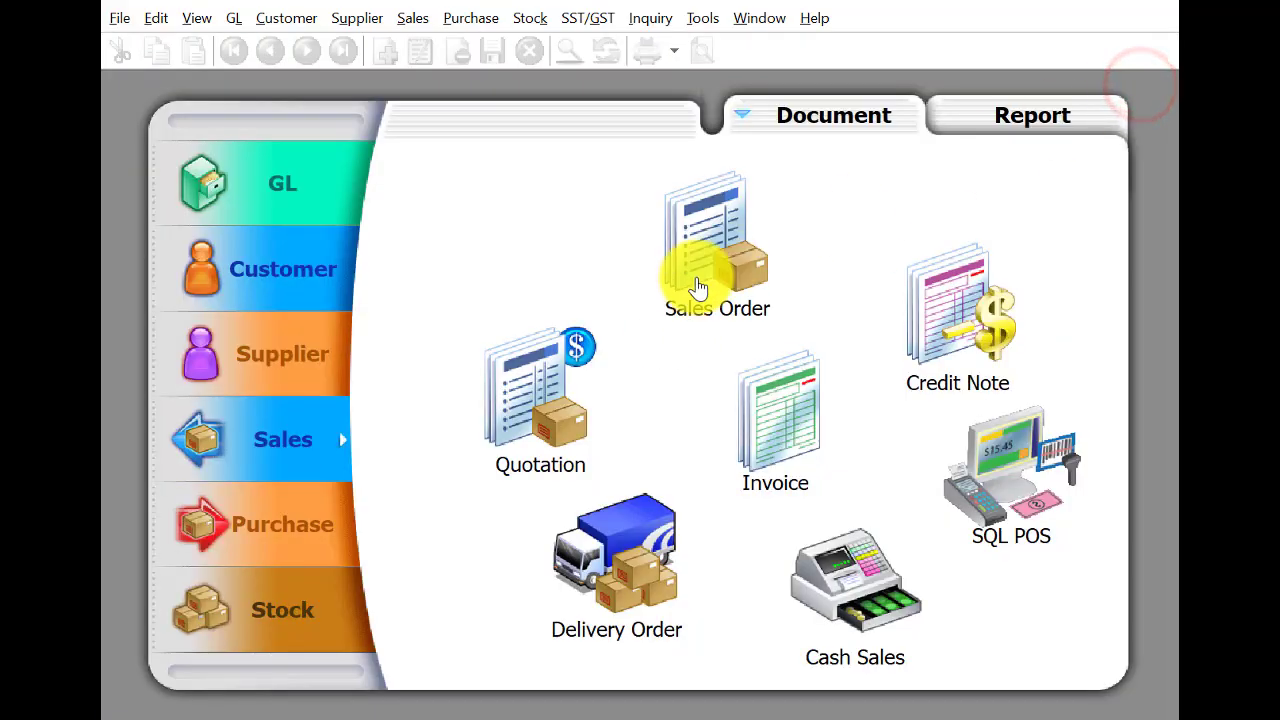
# Transfer quotation QT-00003 into a new sales order.
pyautogui.click(726, 250)
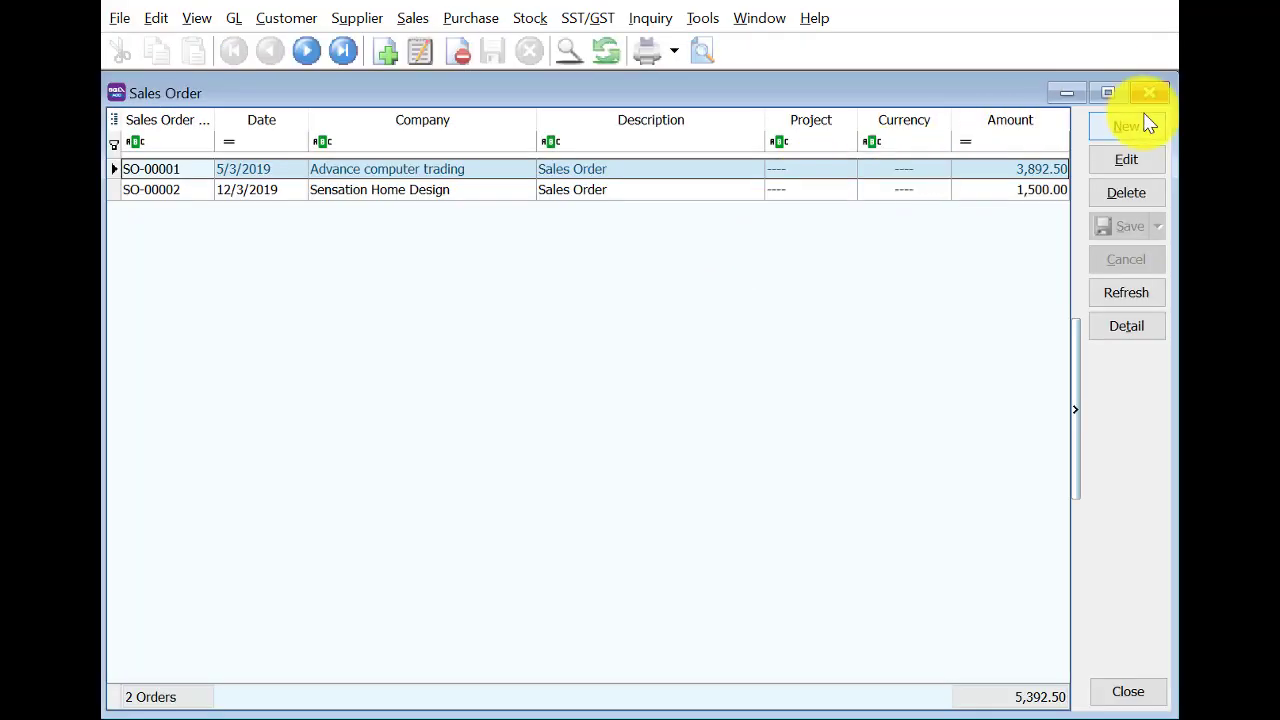
pyautogui.click(1140, 122)
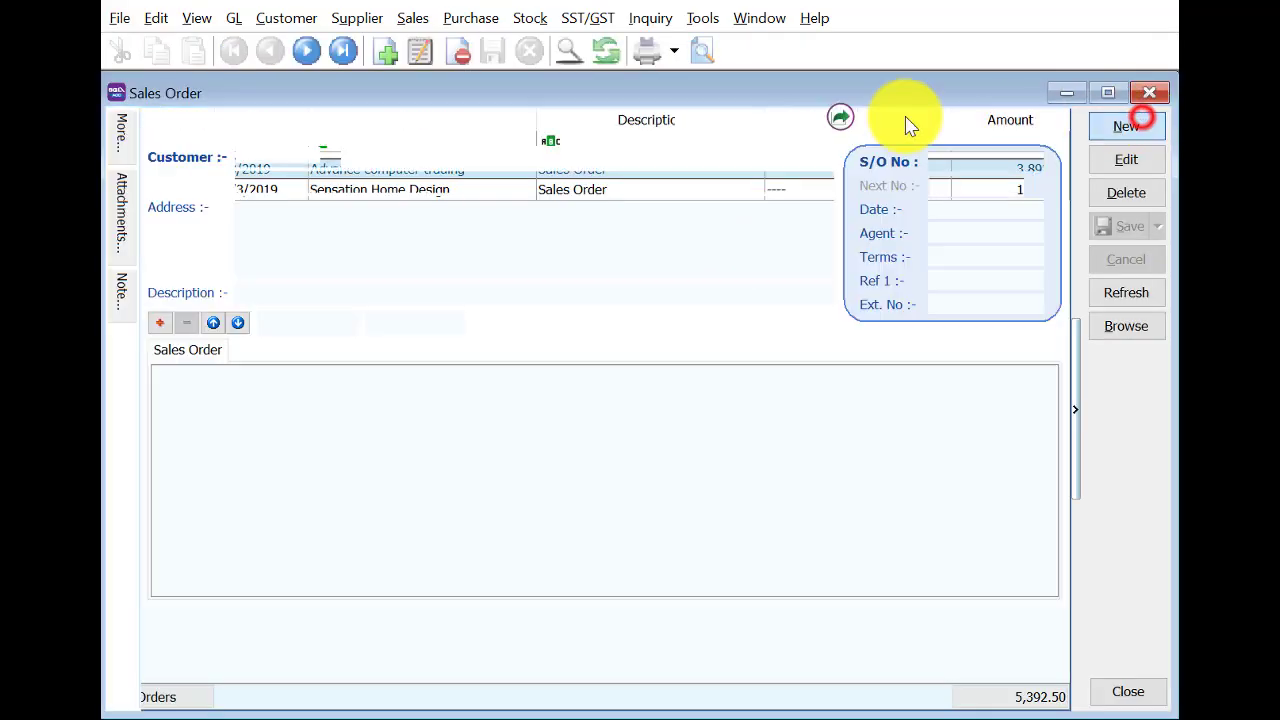
pyautogui.rightClick(622, 158)
pyautogui.click(643, 173)
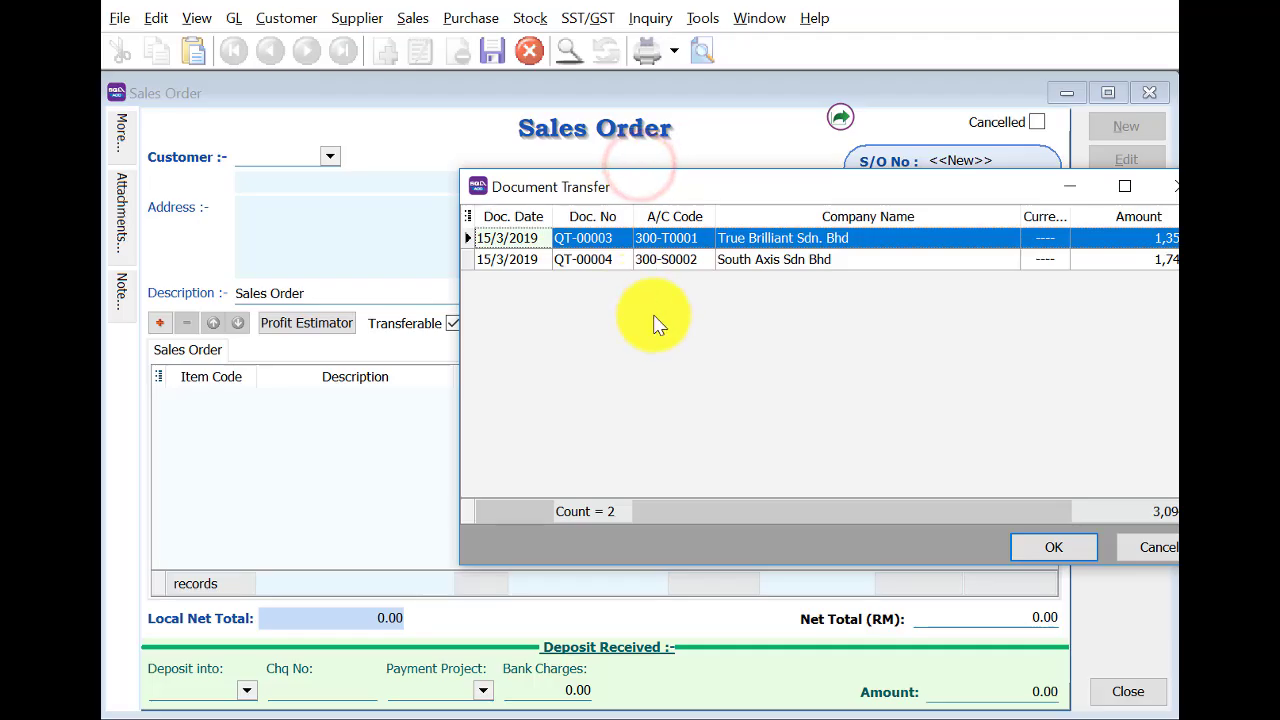
pyautogui.click(1059, 541)
# Delete the onsite charges line, set the printer quantity to 1, date 16/3/2019.
pyautogui.click(334, 418)
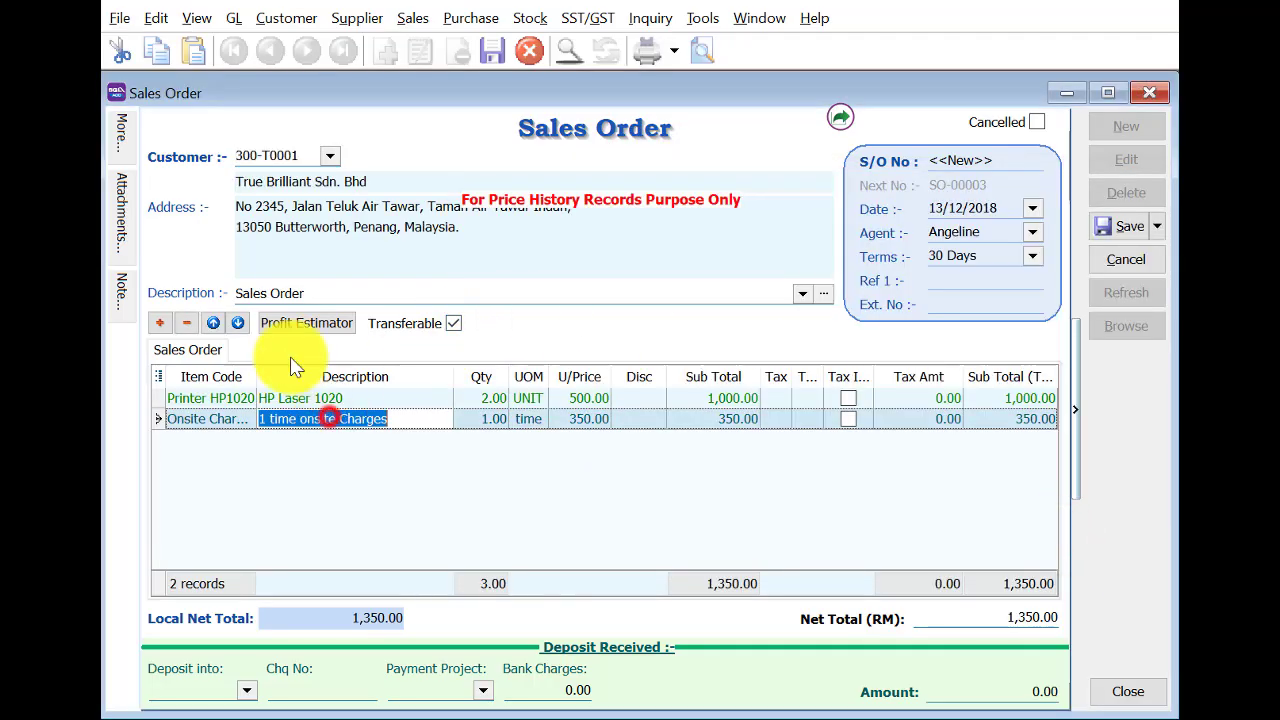
pyautogui.click(190, 323)
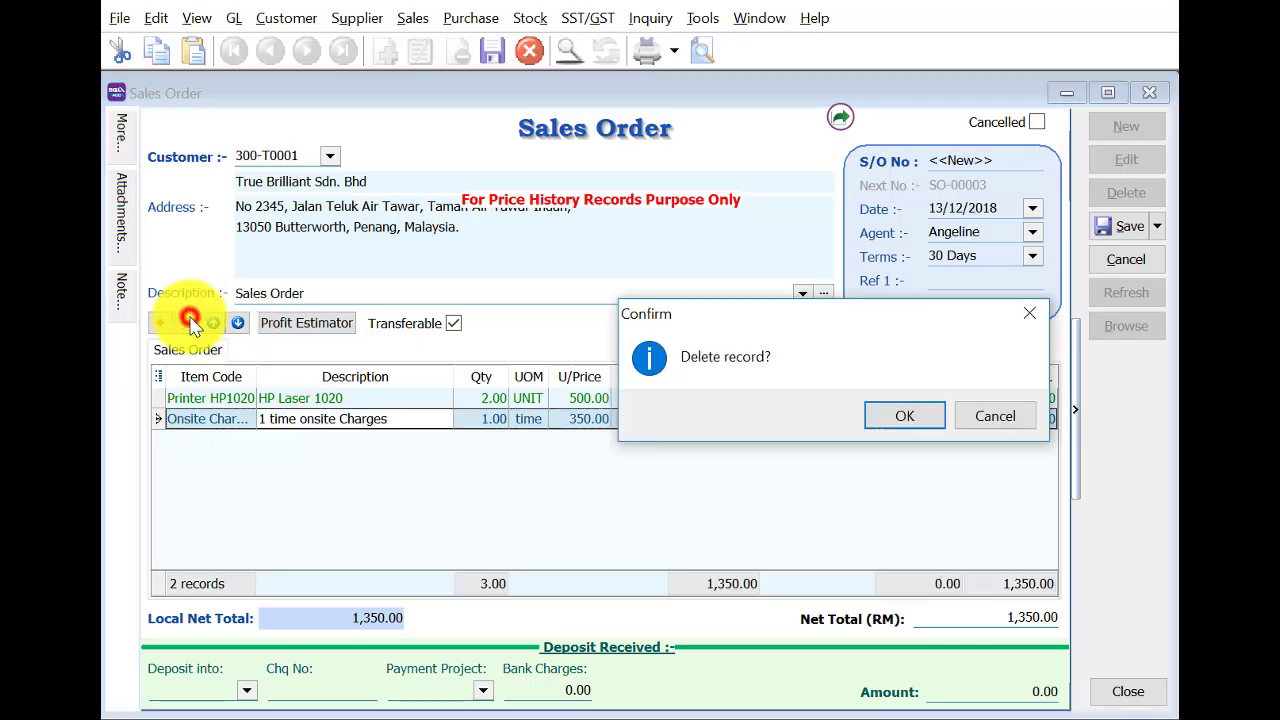
pyautogui.click(902, 406)
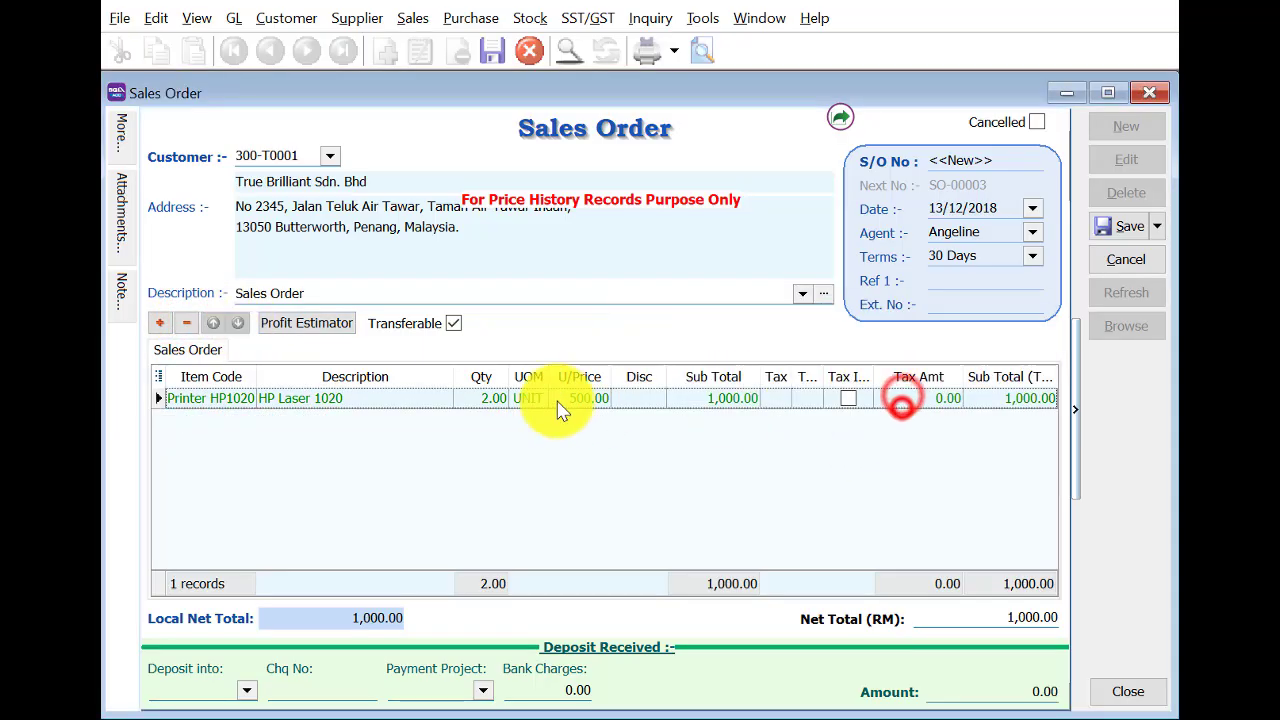
pyautogui.click(486, 398)
pyautogui.write('1')
pyautogui.press('Return')
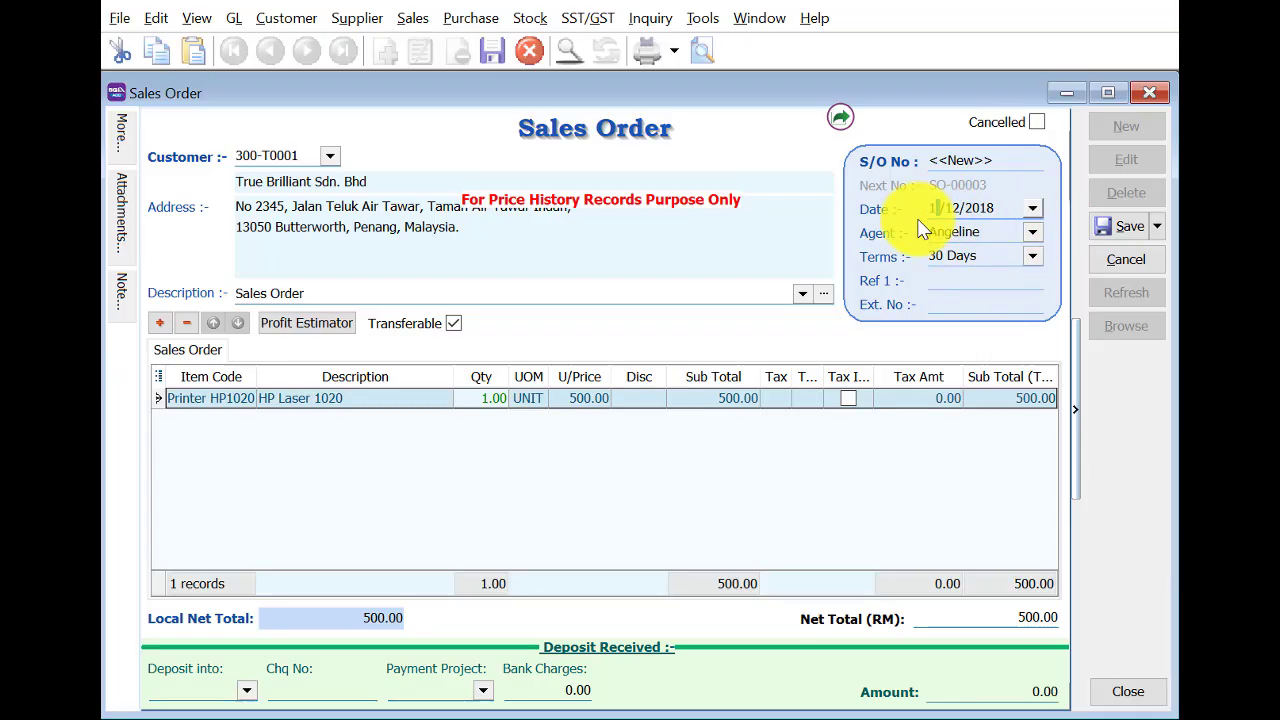
pyautogui.press('Tab')
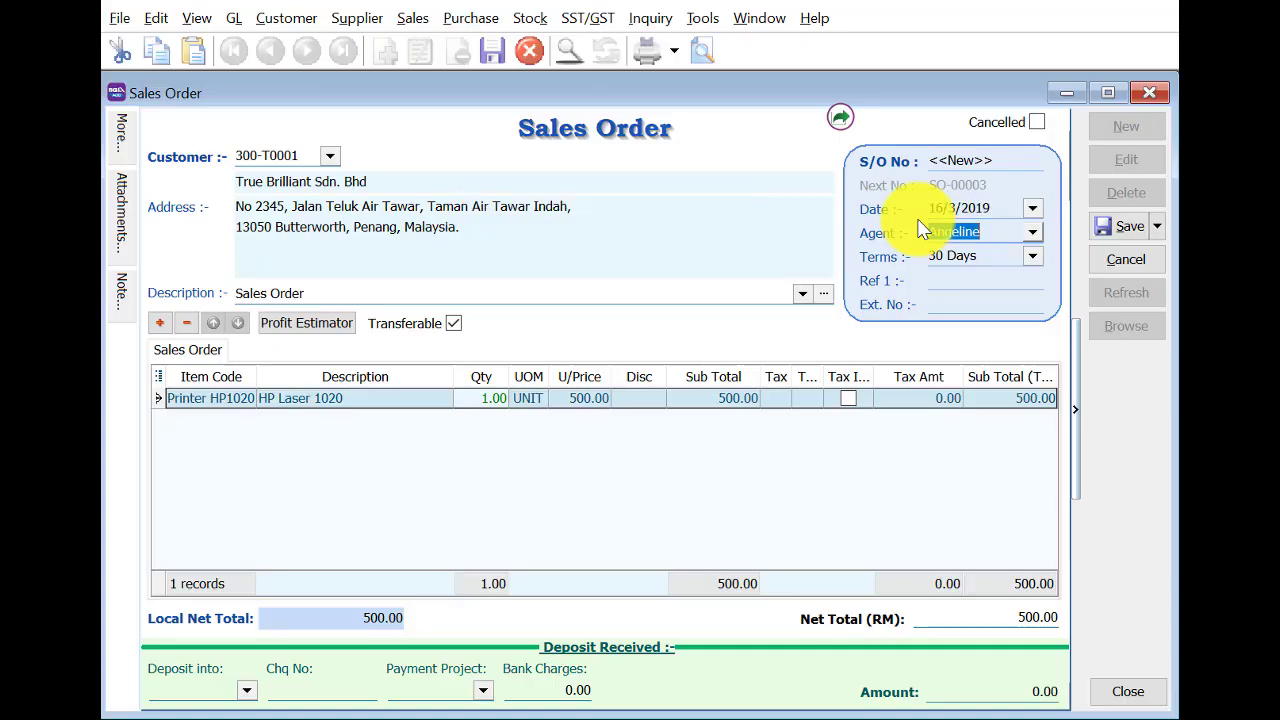
# Save SO-00003 despite the low stock warning, check the order list, and close the window.
pyautogui.click(1115, 226)
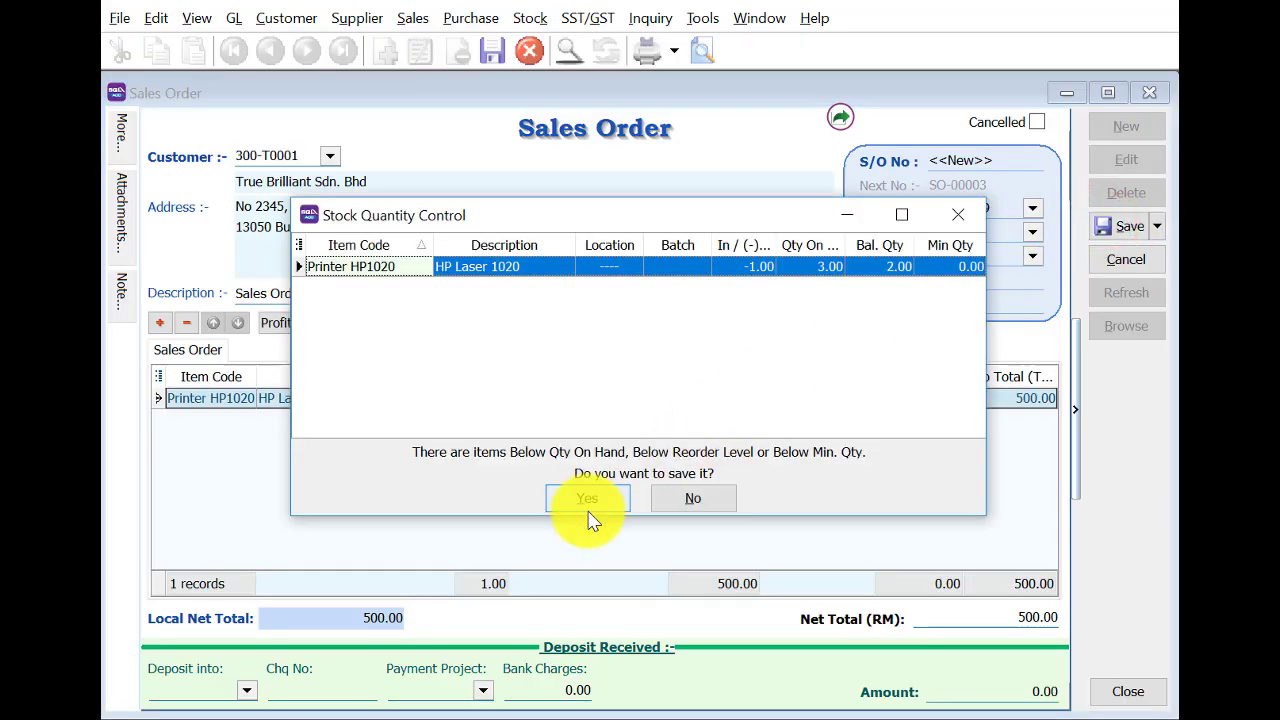
pyautogui.click(586, 500)
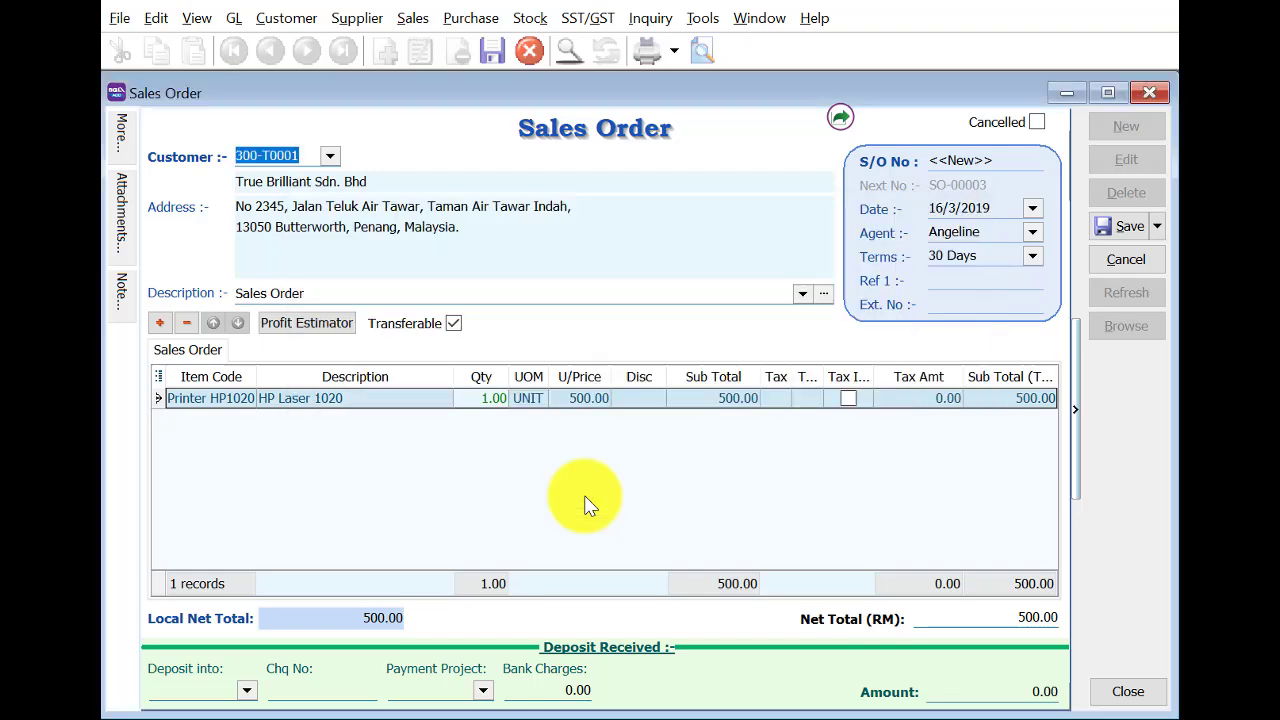
pyautogui.click(1136, 329)
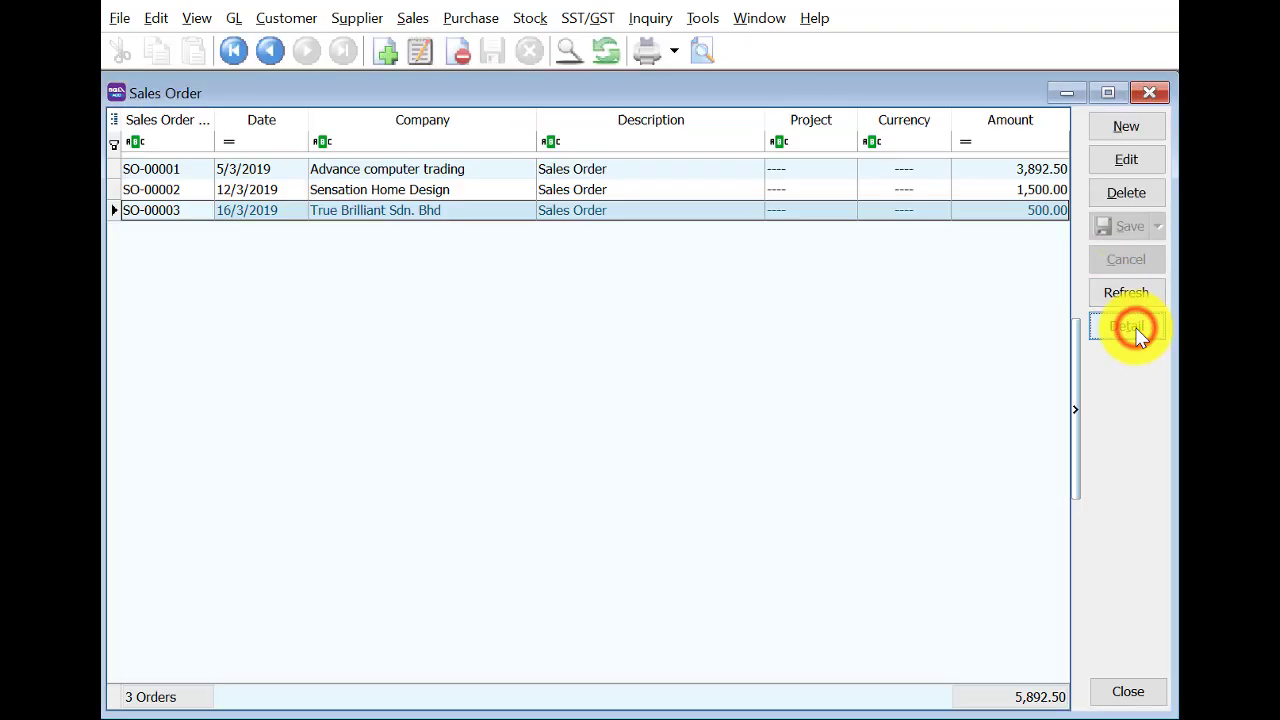
pyautogui.scroll(2, 154, 250)
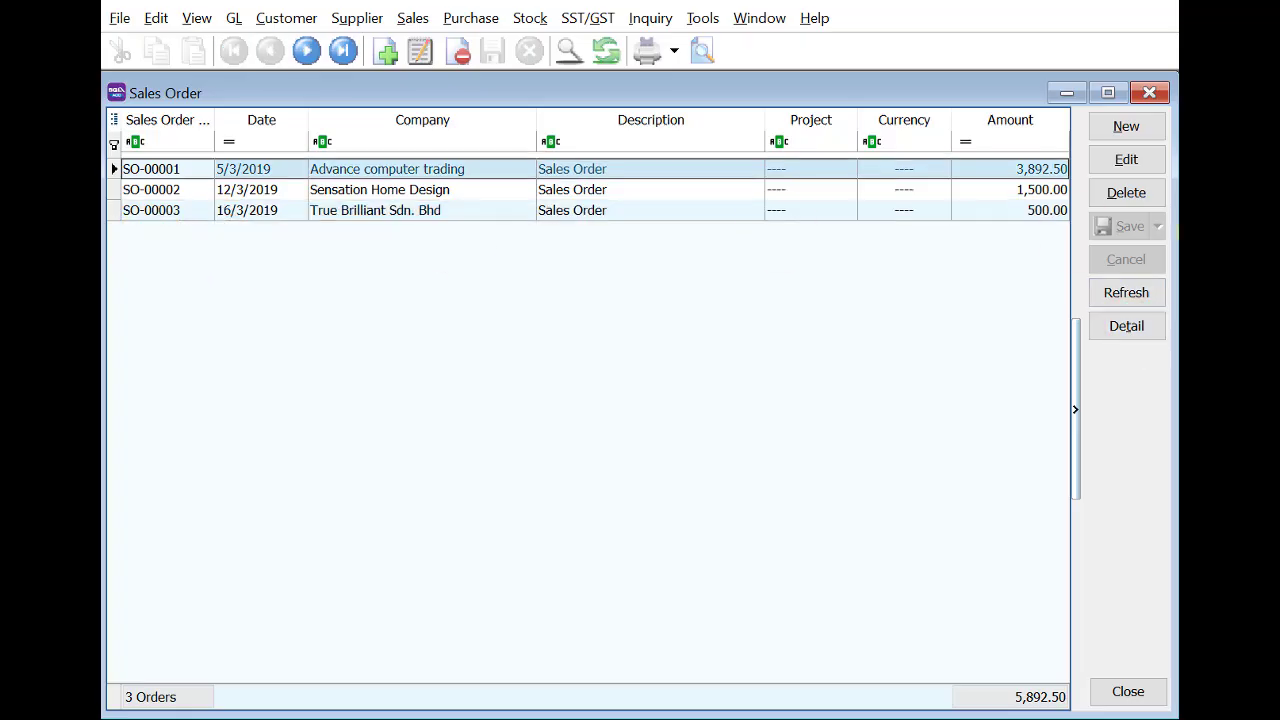
pyautogui.click(1140, 126)
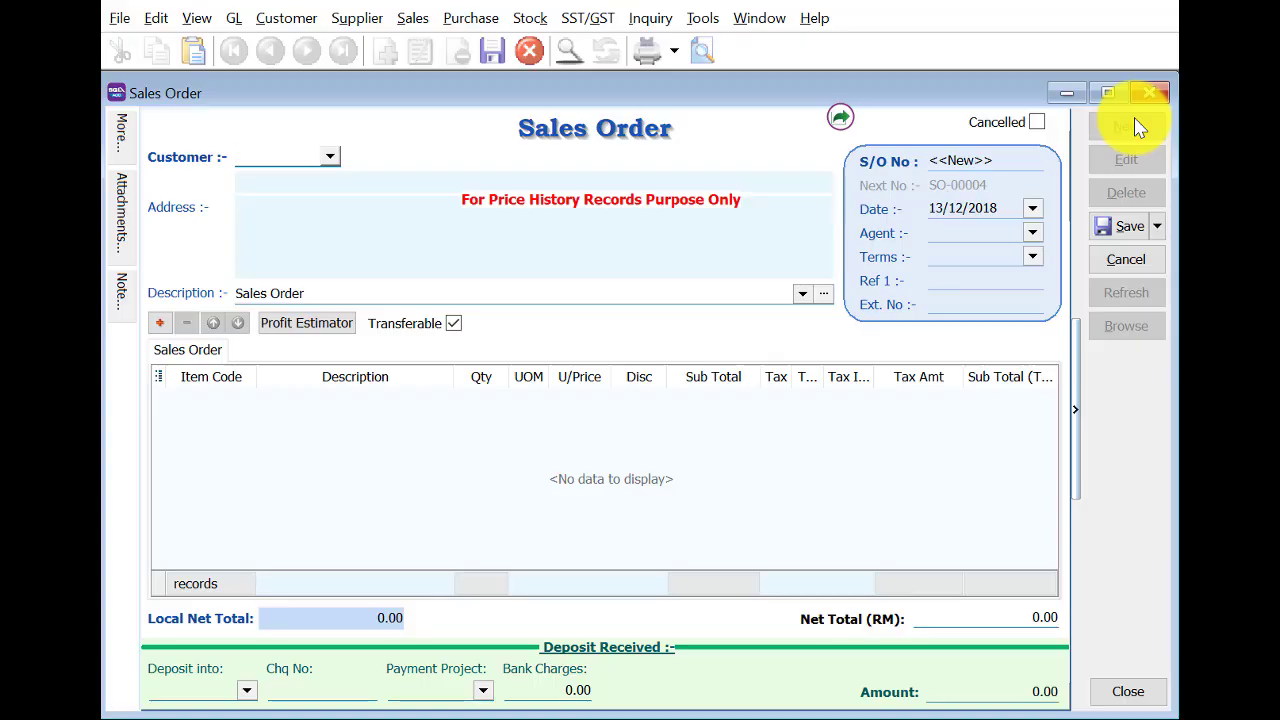
pyautogui.click(1145, 264)
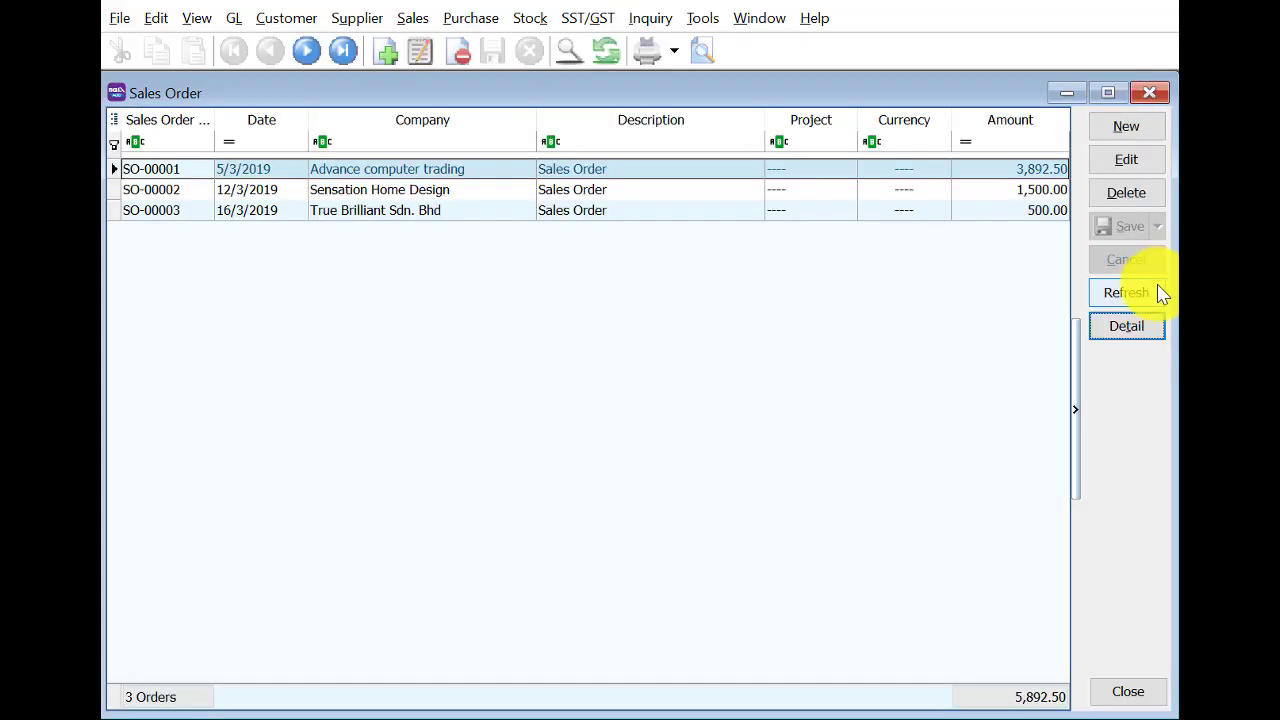
pyautogui.click(1149, 92)
# Transfer sales order SO-00003 into delivery order DO-00002 and save it despite the stock warning.
pyautogui.click(635, 528)
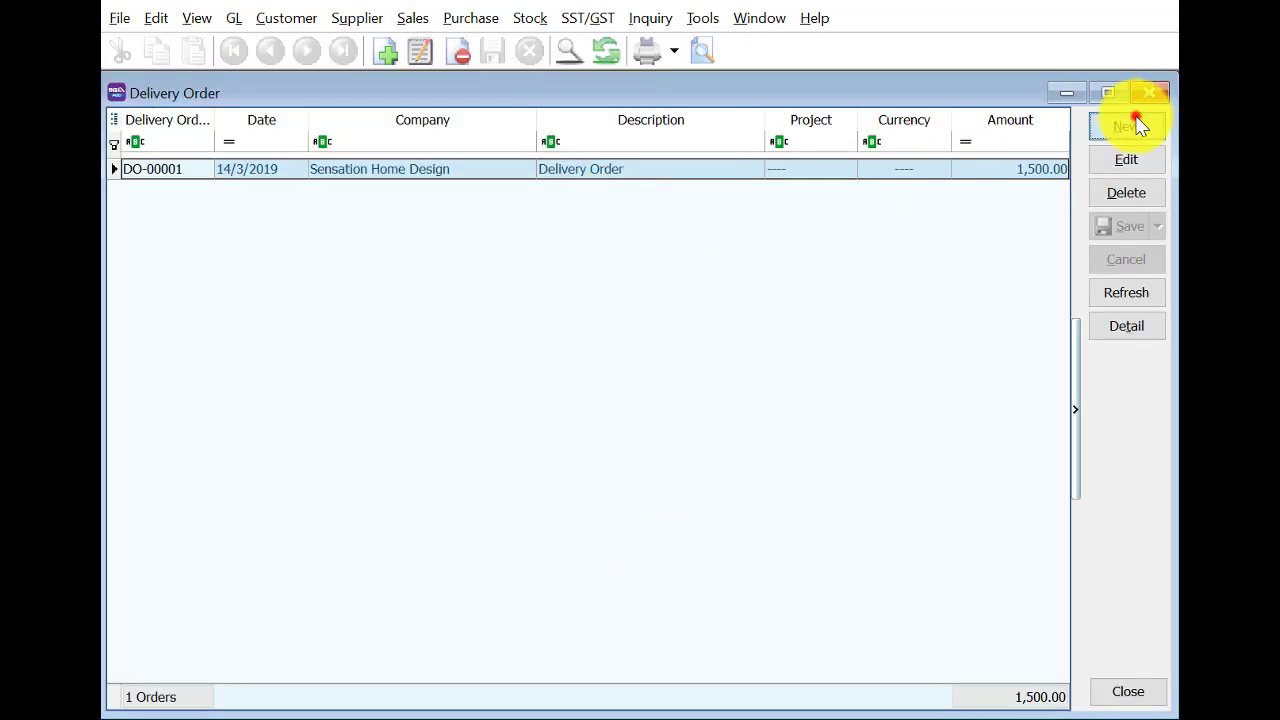
pyautogui.click(1134, 123)
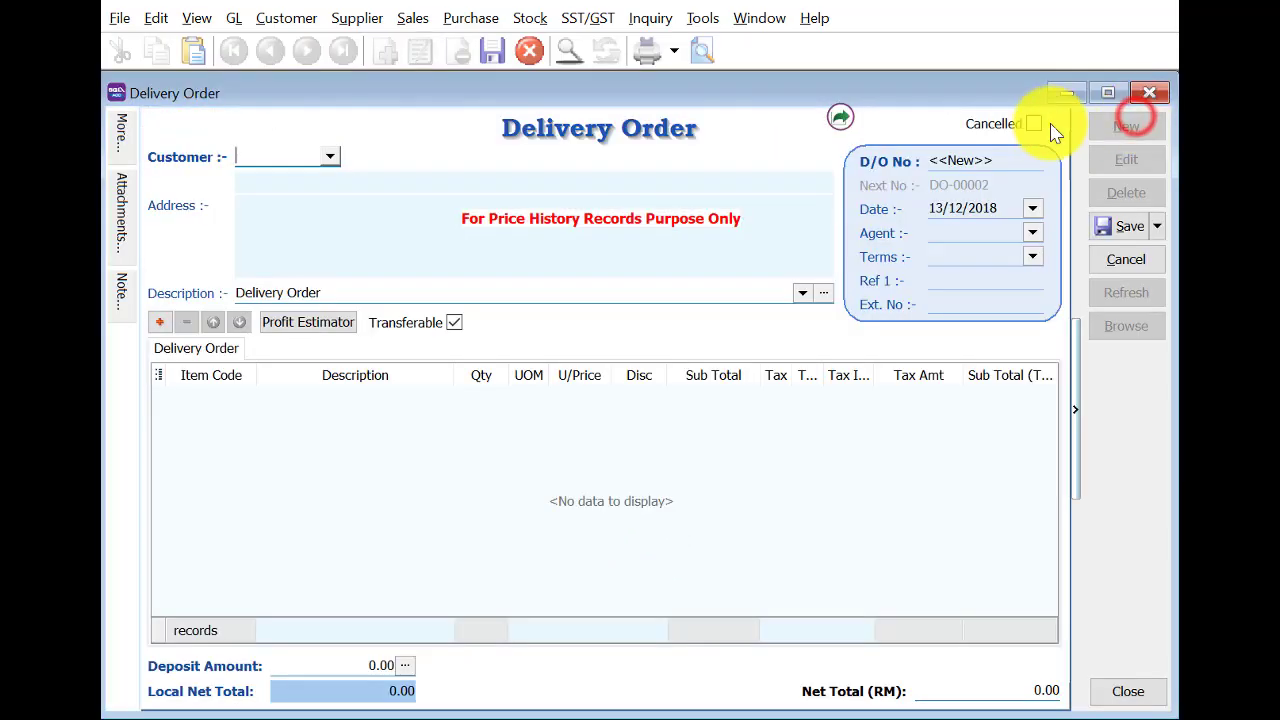
pyautogui.rightClick(531, 147)
pyautogui.click(560, 178)
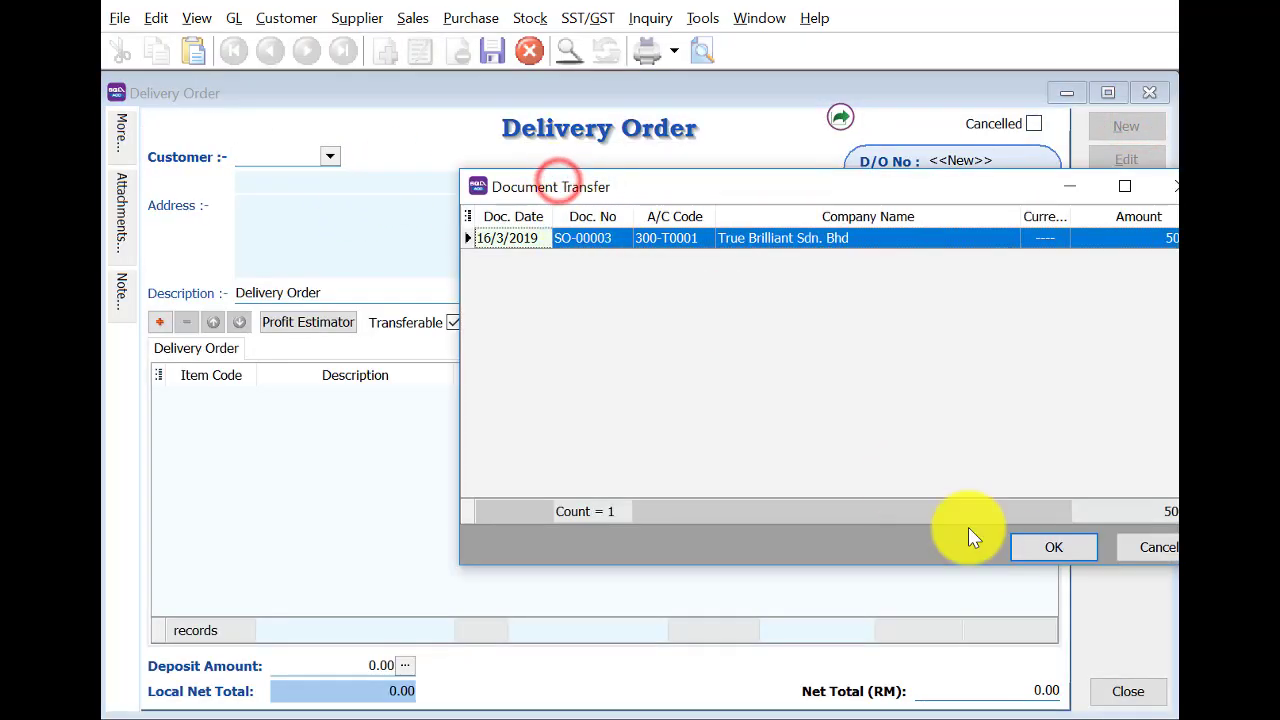
pyautogui.click(1045, 540)
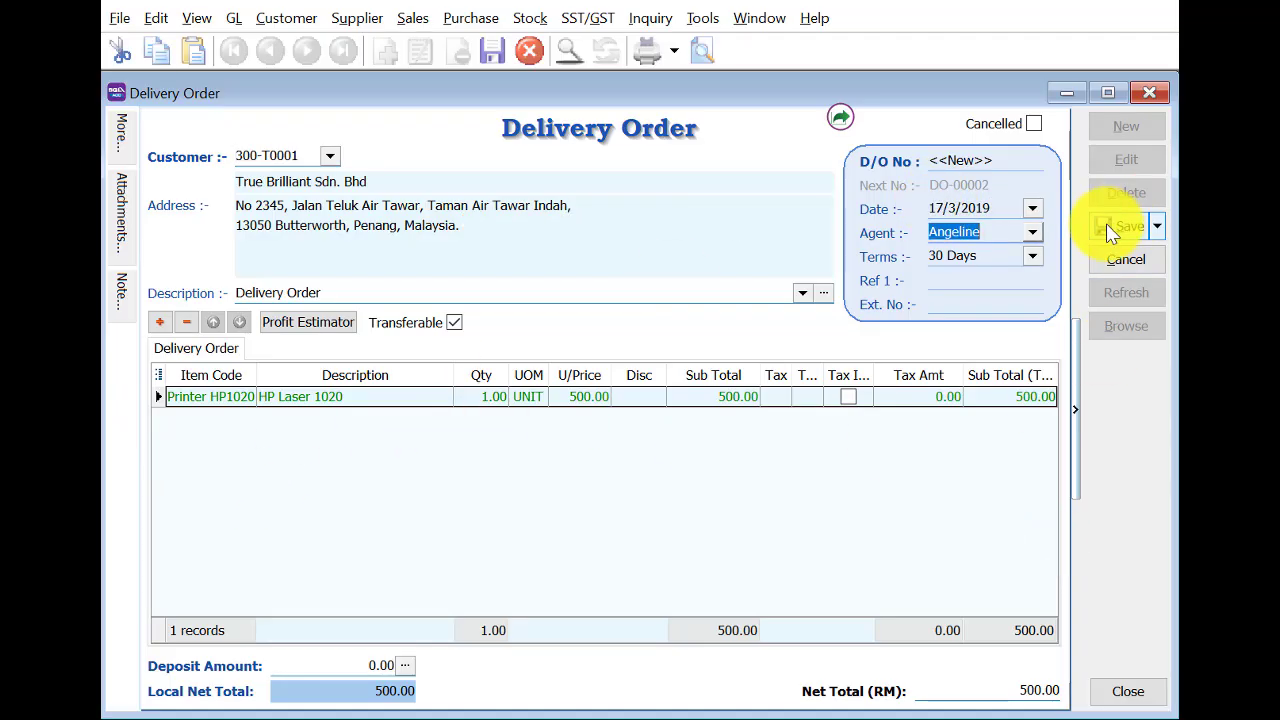
pyautogui.click(1107, 228)
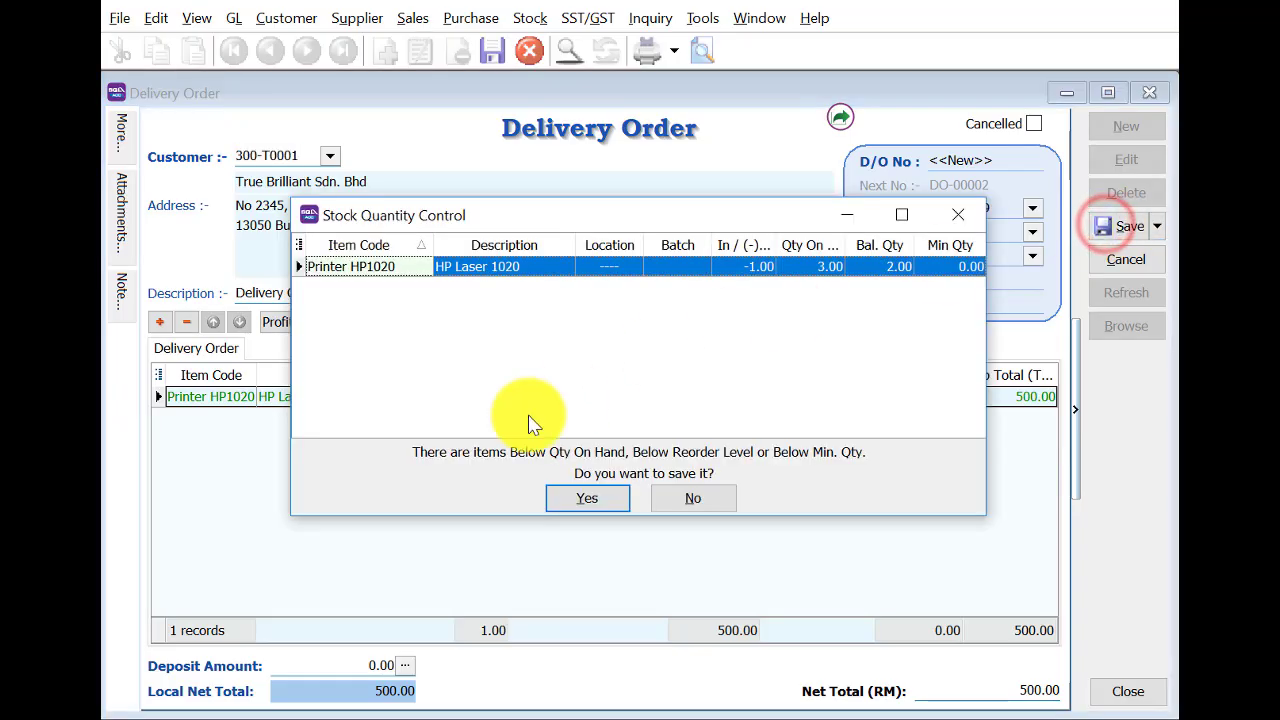
pyautogui.click(580, 500)
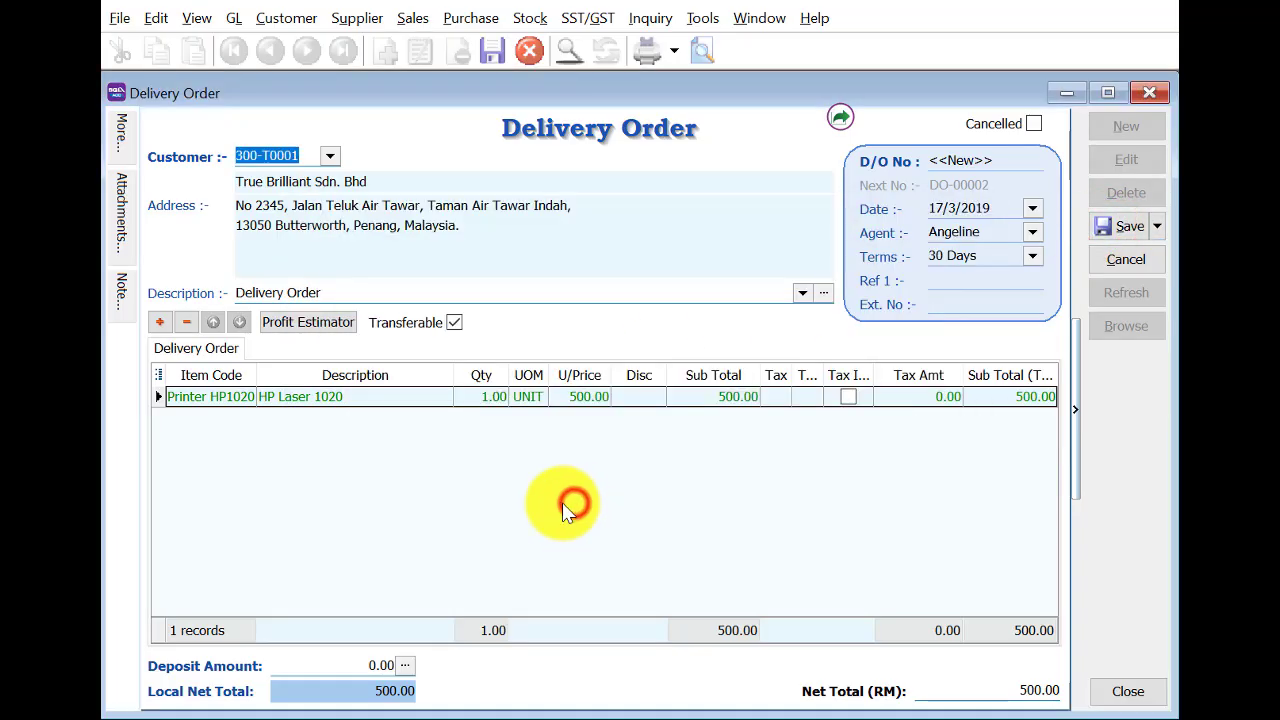
pyautogui.click(1151, 93)
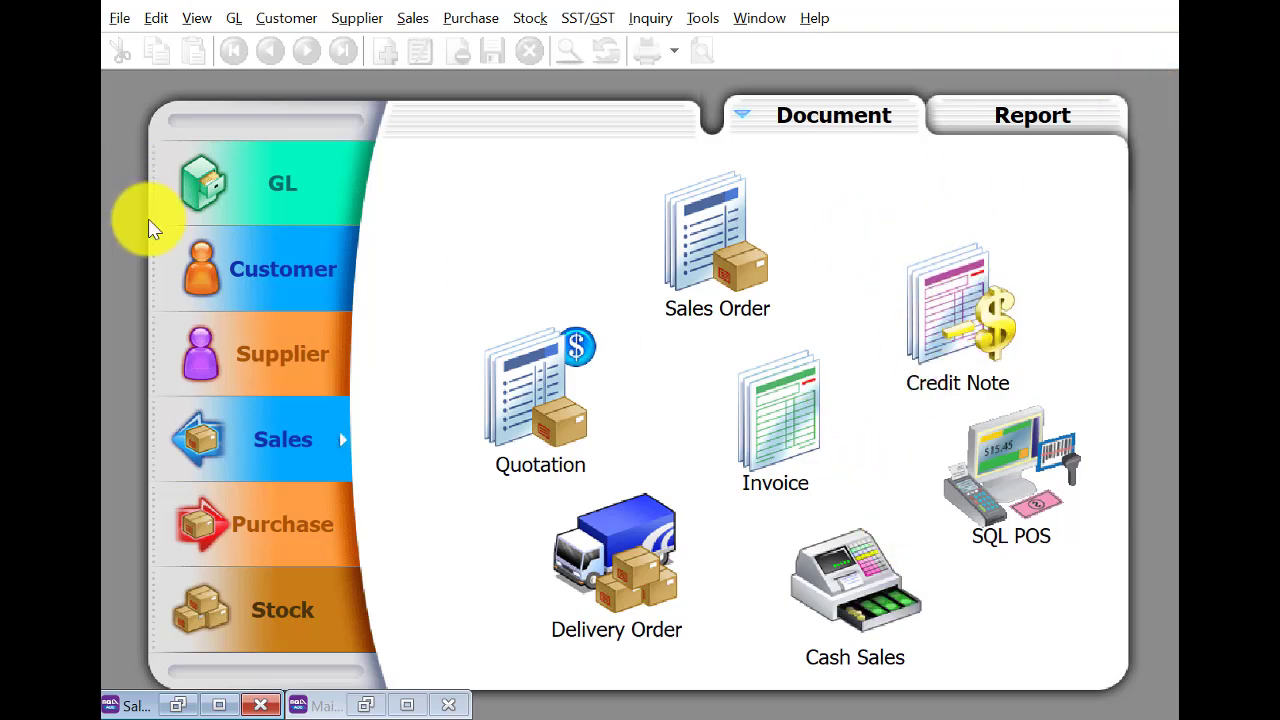
# Start a new customer debit note for customer 300-T0001.
pyautogui.click(186, 248)
pyautogui.click(750, 418)
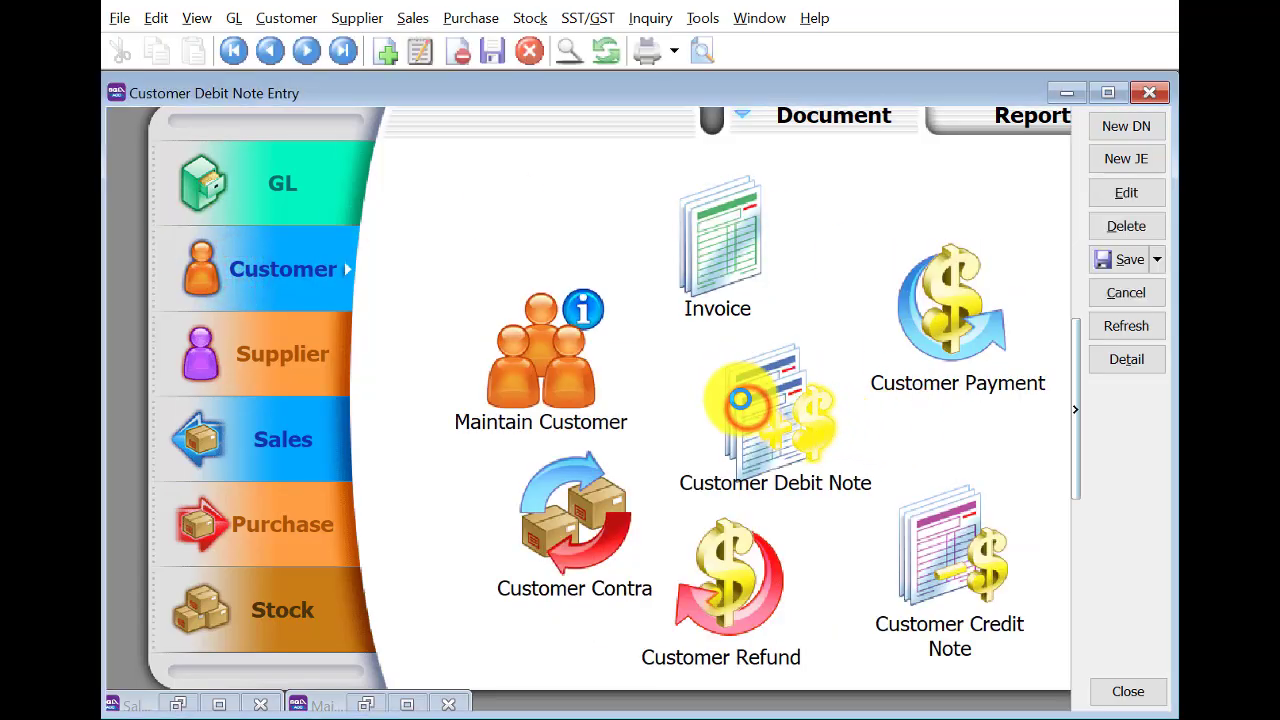
pyautogui.click(1115, 125)
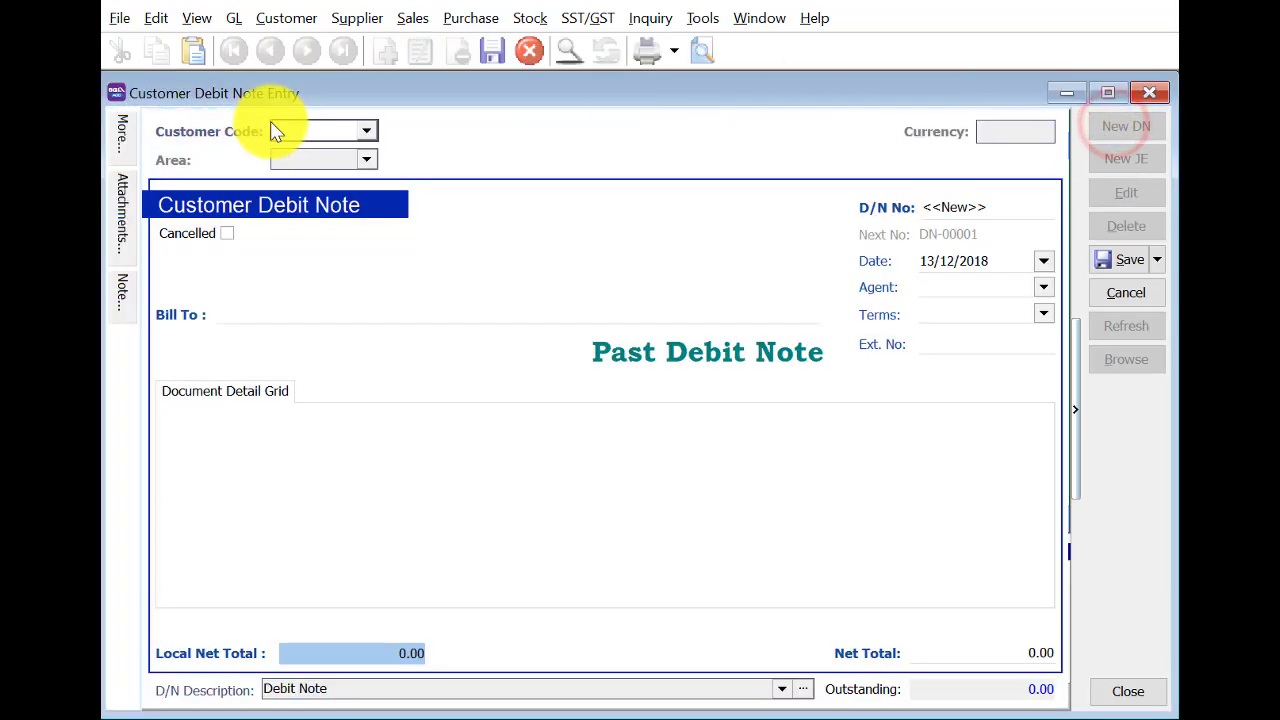
pyautogui.click(366, 131)
pyautogui.click(423, 239)
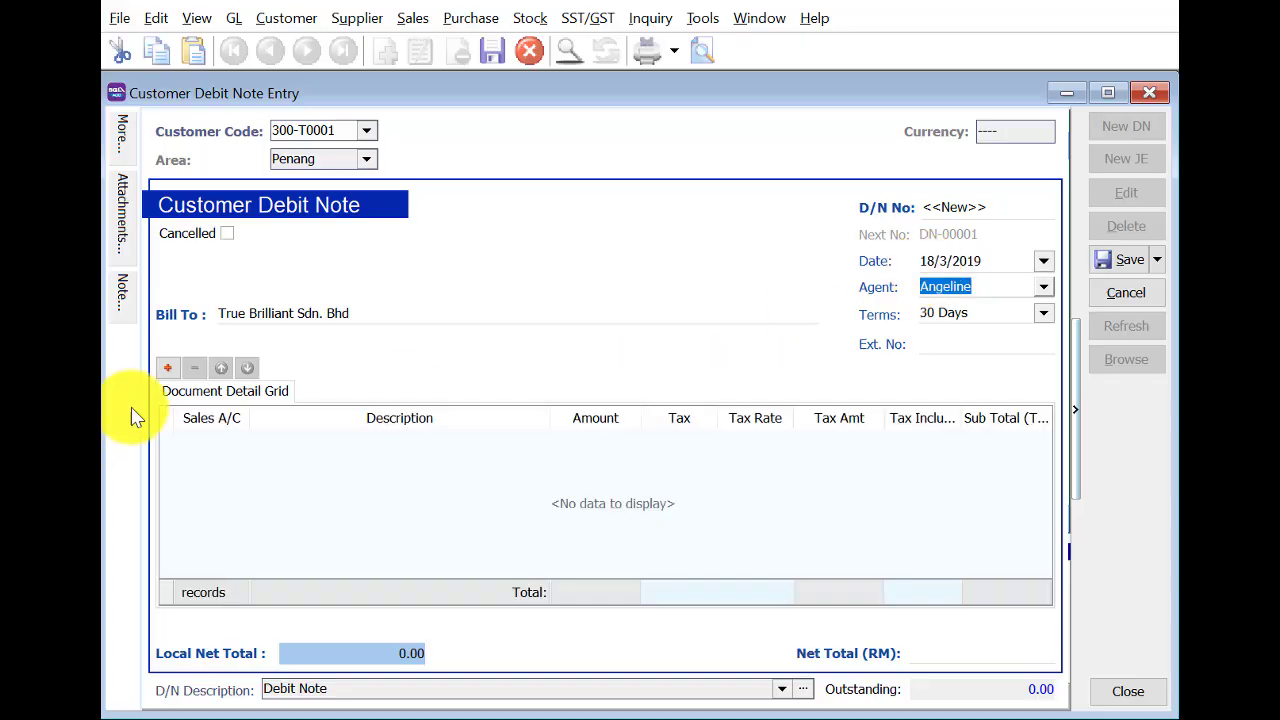
# Add a 500-000 SALES line for 300.00.
pyautogui.click(167, 368)
pyautogui.click(222, 450)
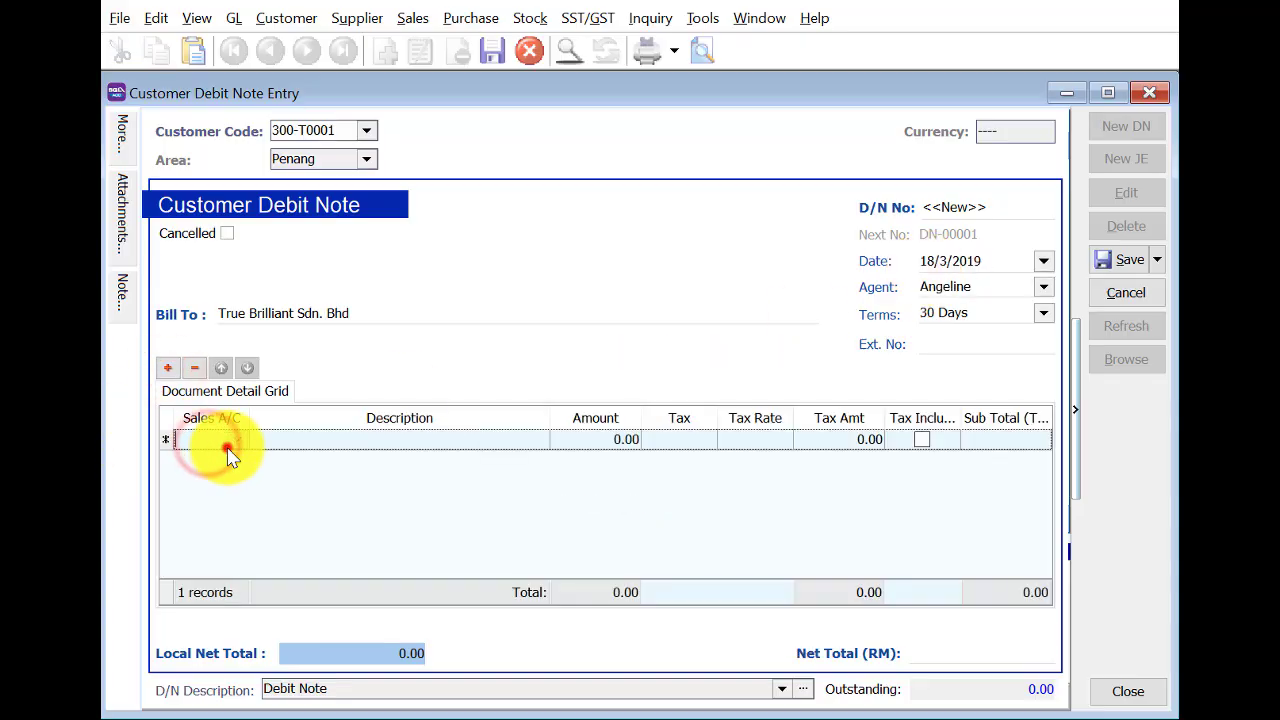
pyautogui.click(237, 452)
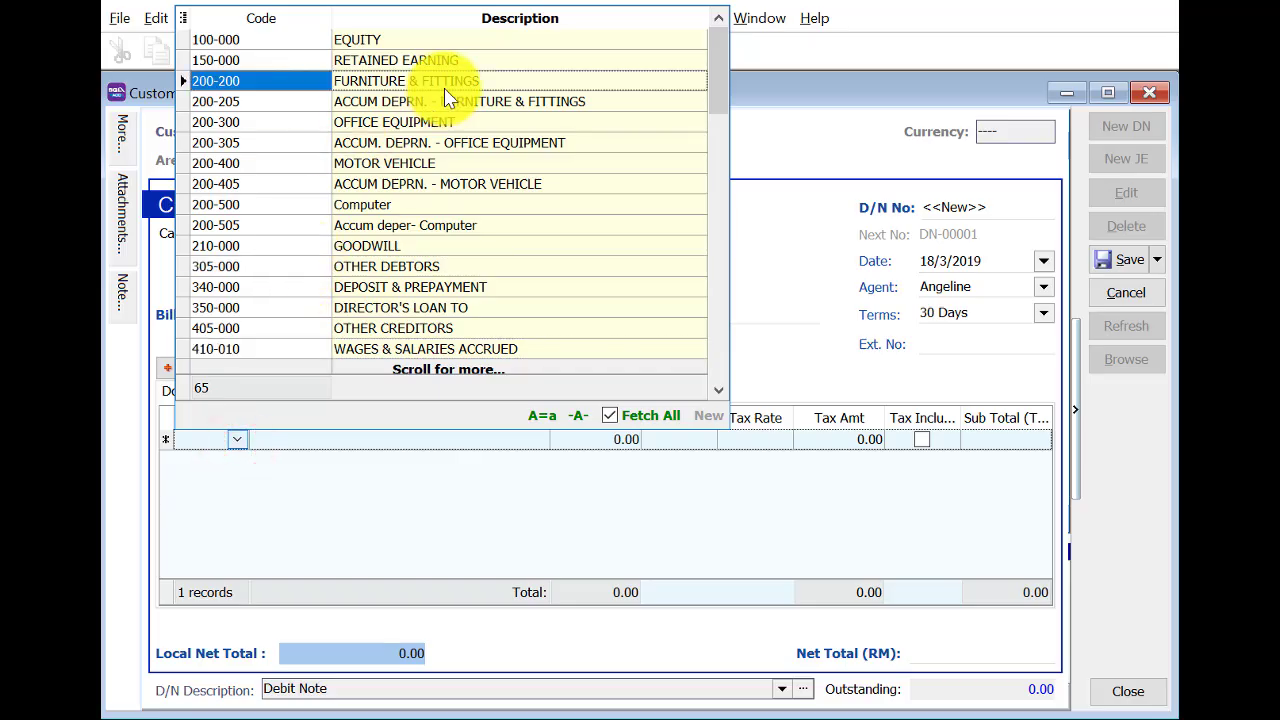
pyautogui.write('sa')
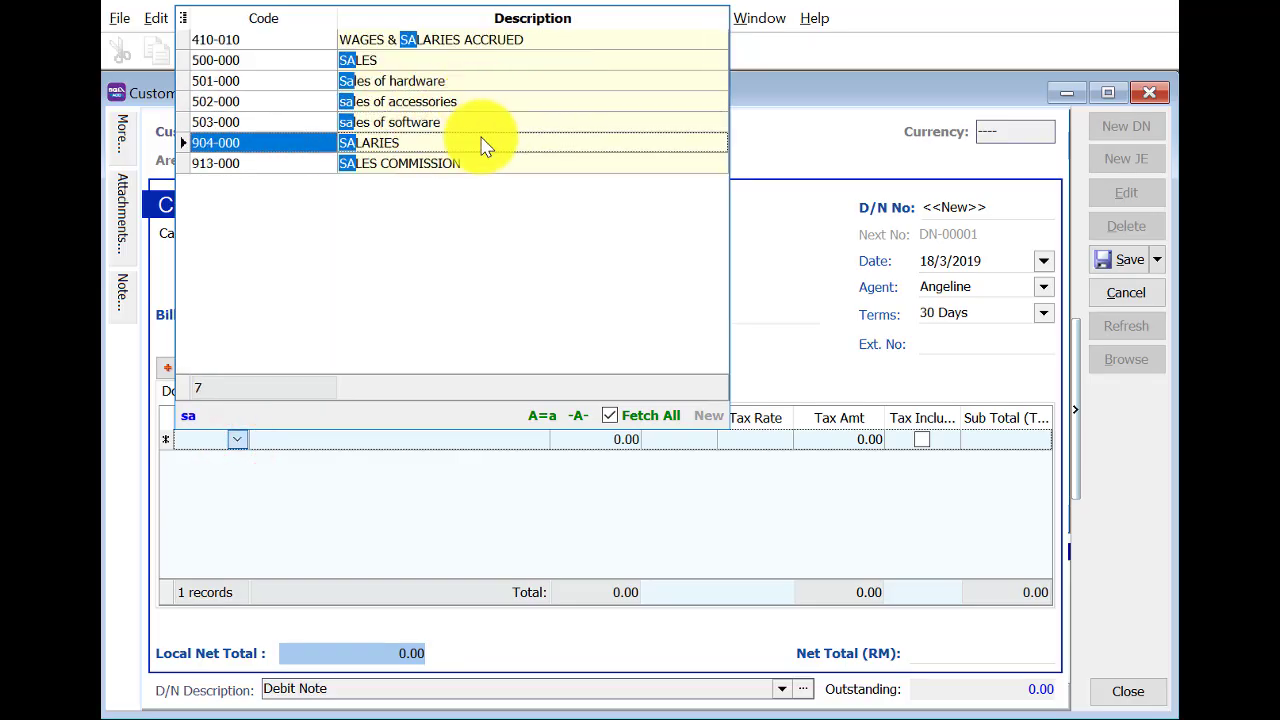
pyautogui.click(485, 60)
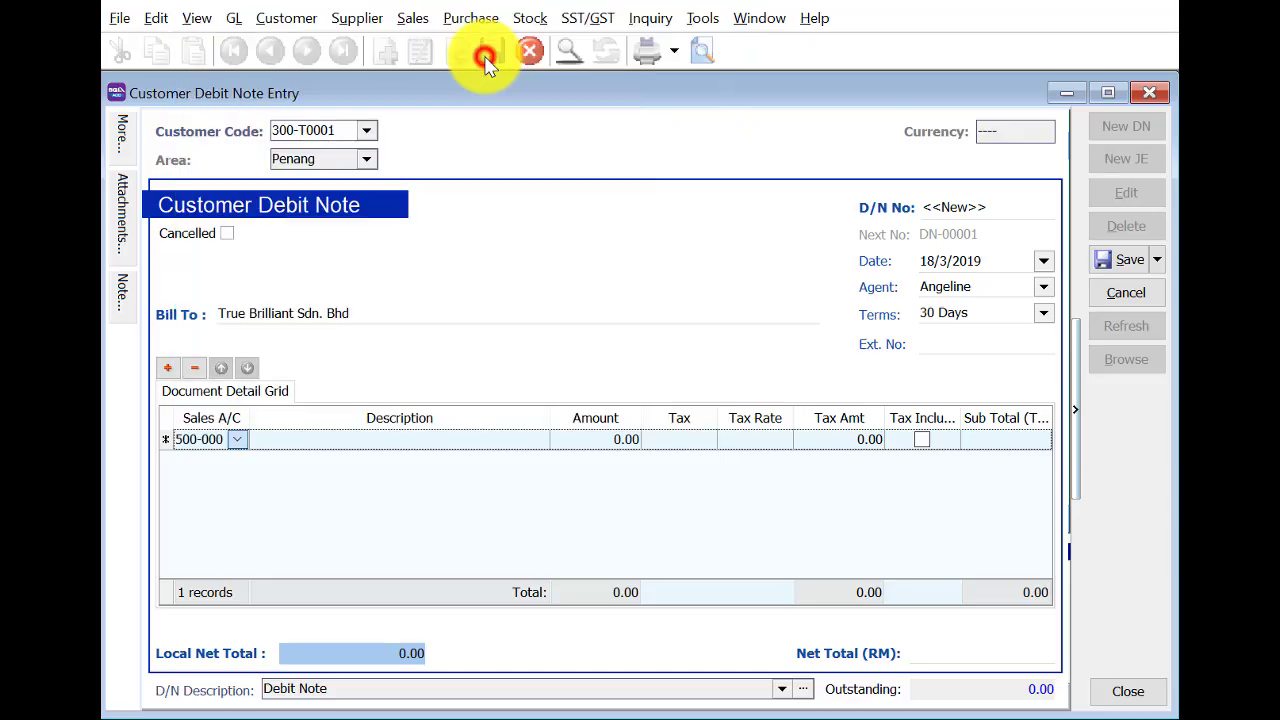
pyautogui.click(625, 450)
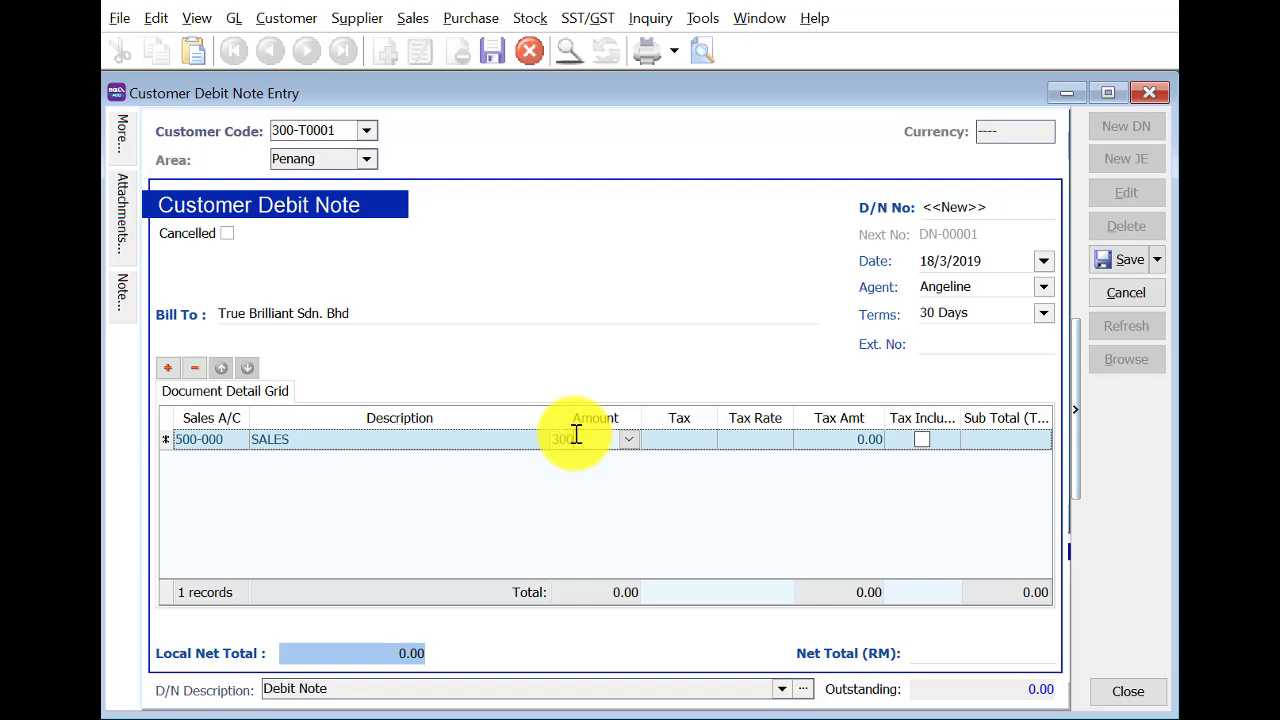
pyautogui.press('Return')
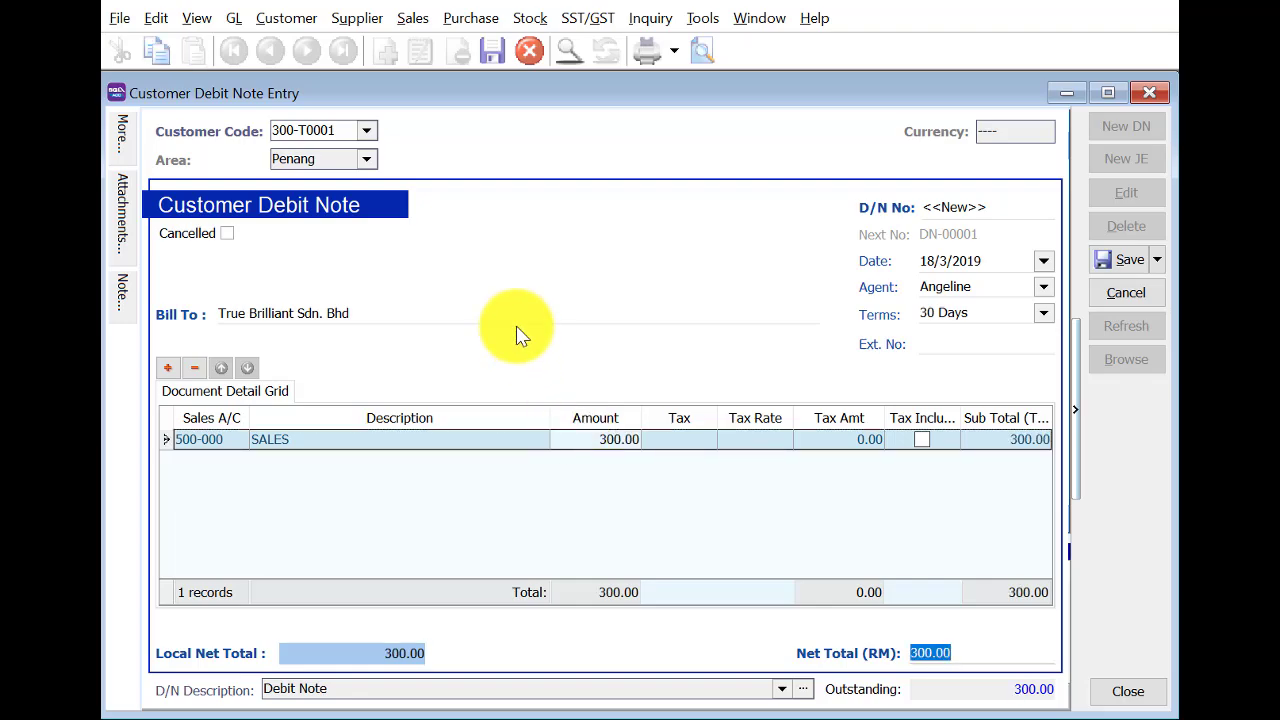
# Describe the line as on site charges, save DN-00001, check the list, and close it.
pyautogui.click(429, 449)
pyautogui.click(429, 443)
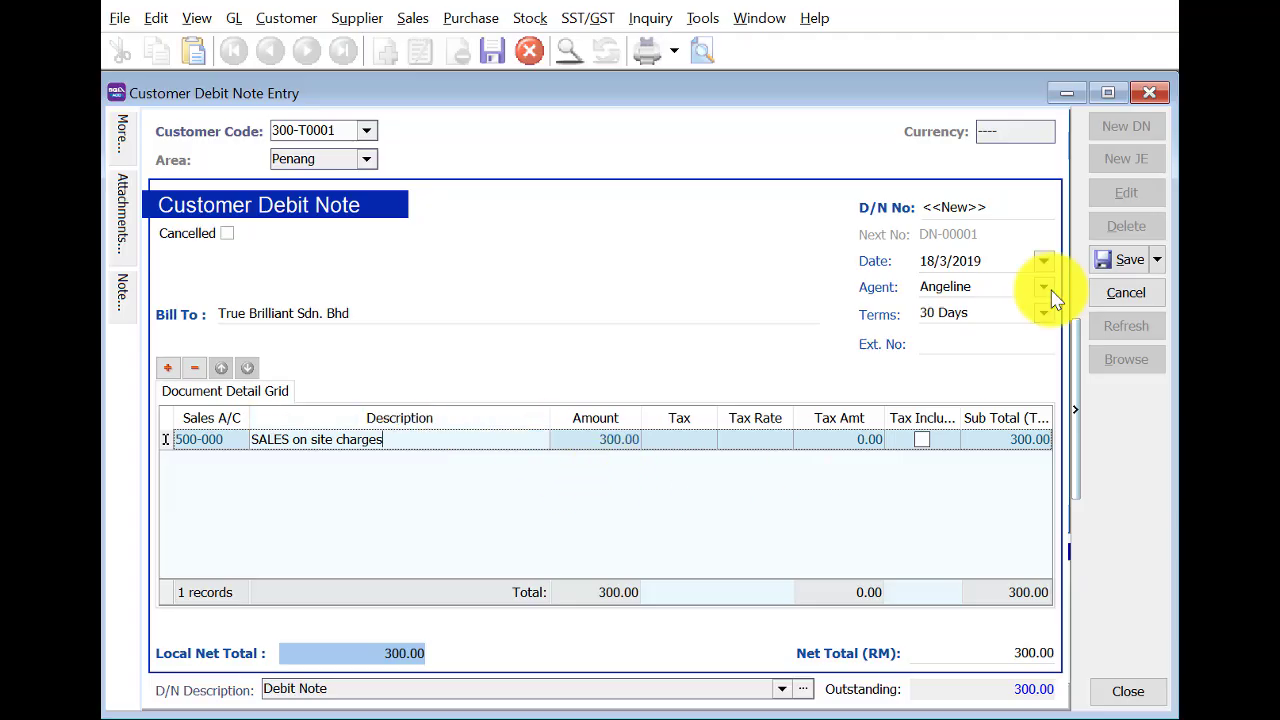
pyautogui.click(1115, 260)
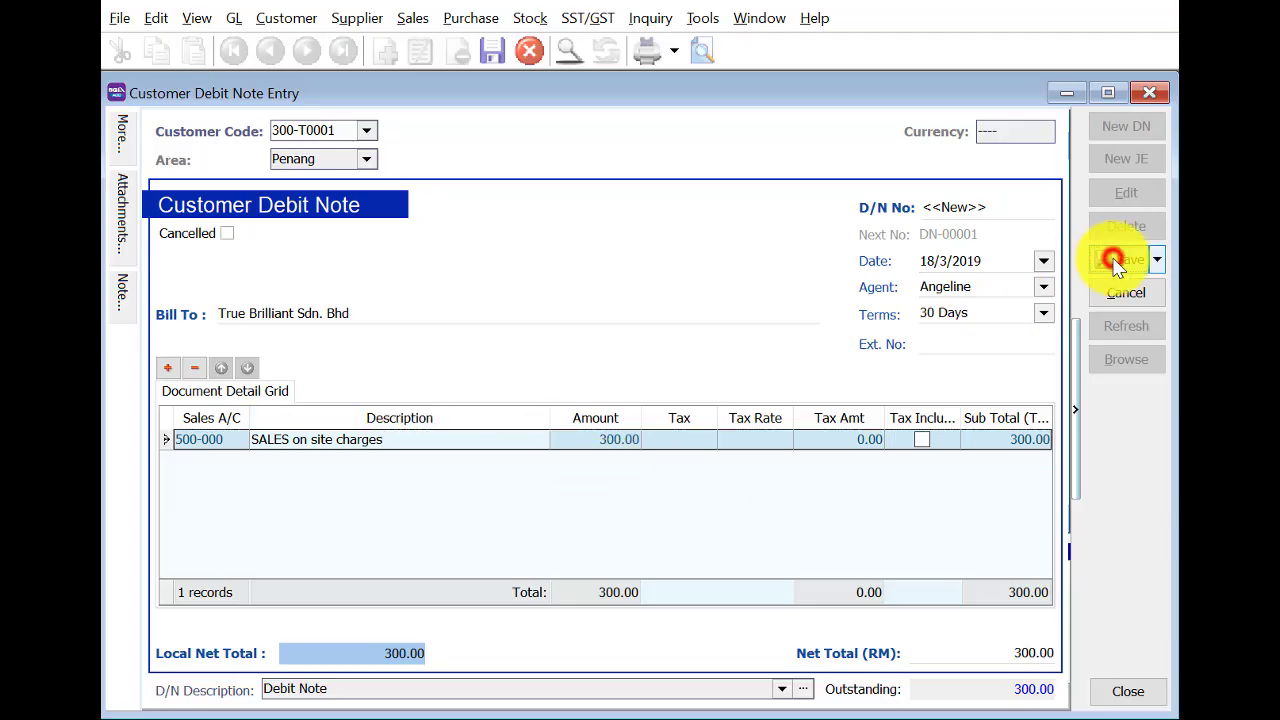
pyautogui.click(1126, 359)
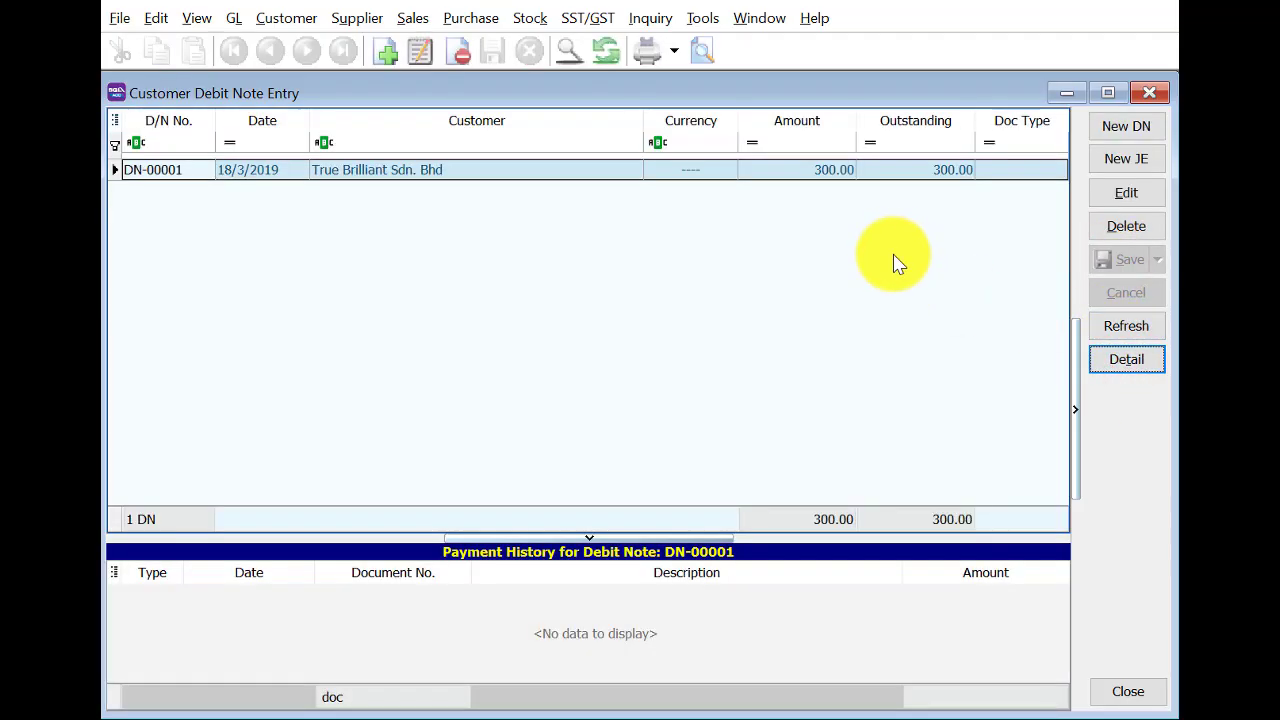
pyautogui.click(1155, 92)
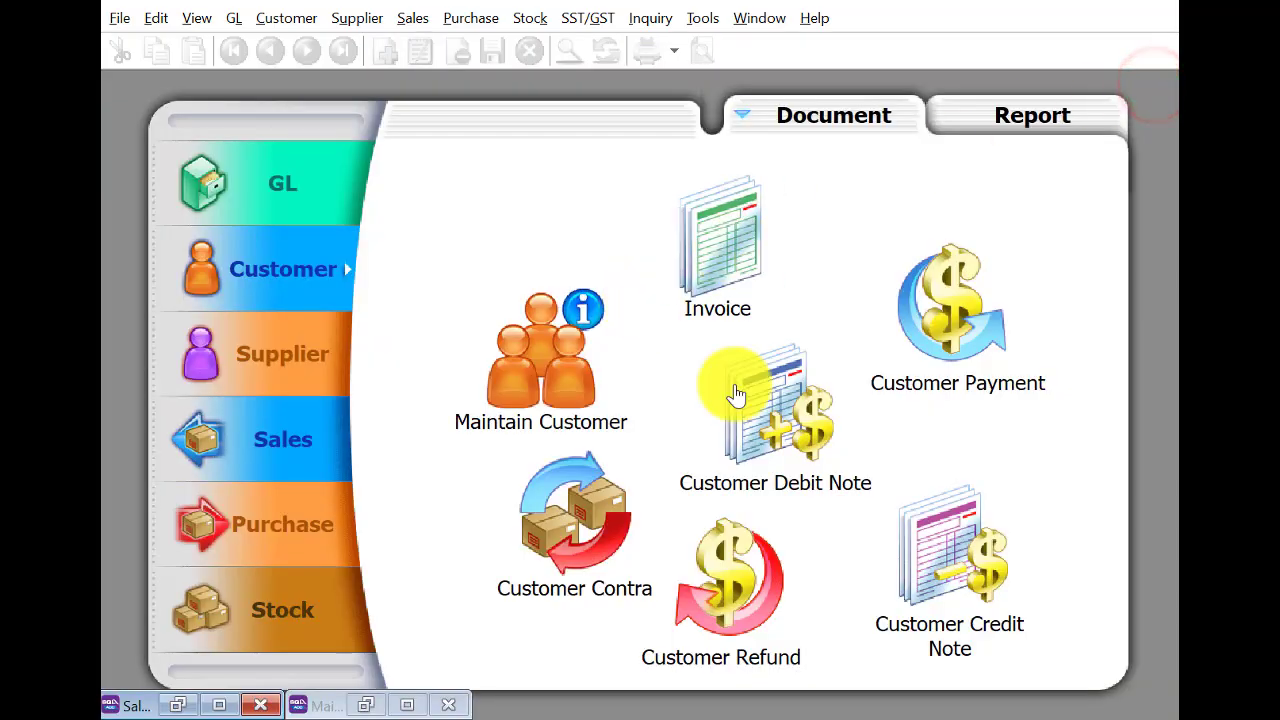
# Transfer the South Axis quotation into a new sales order dated 20/3/2019.
pyautogui.click(267, 458)
pyautogui.click(710, 245)
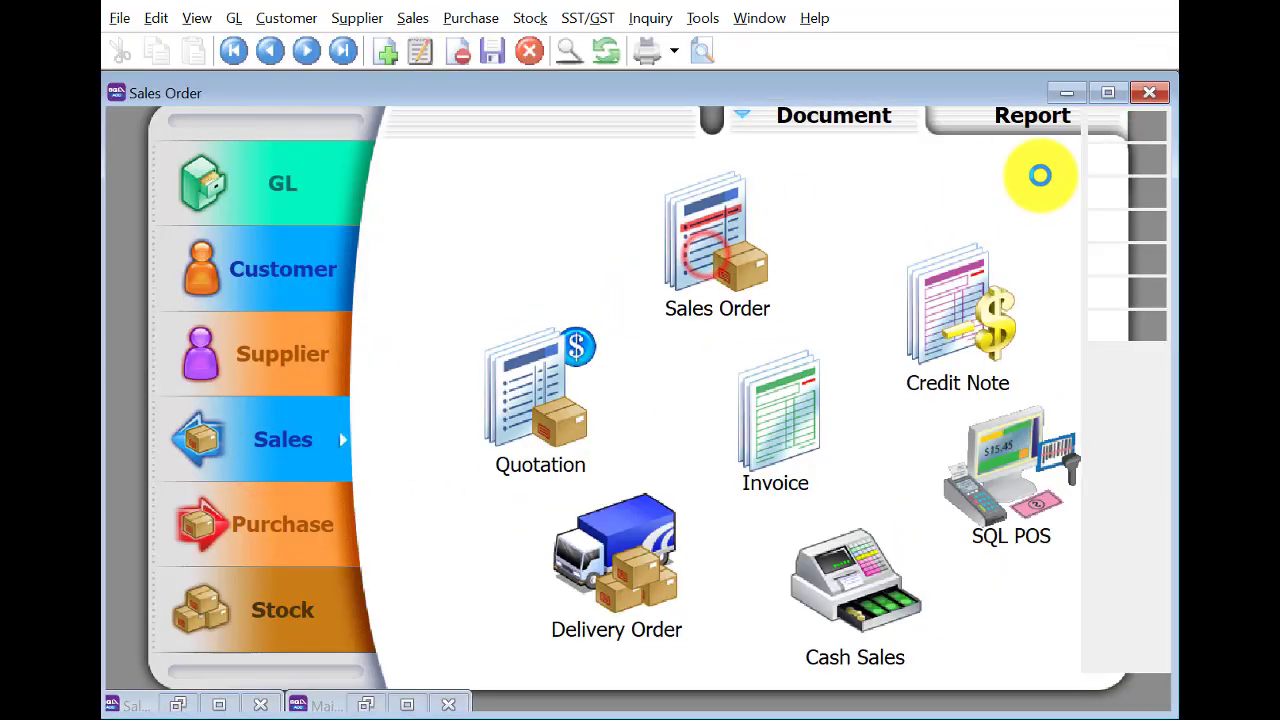
pyautogui.click(1117, 126)
pyautogui.rightClick(623, 157)
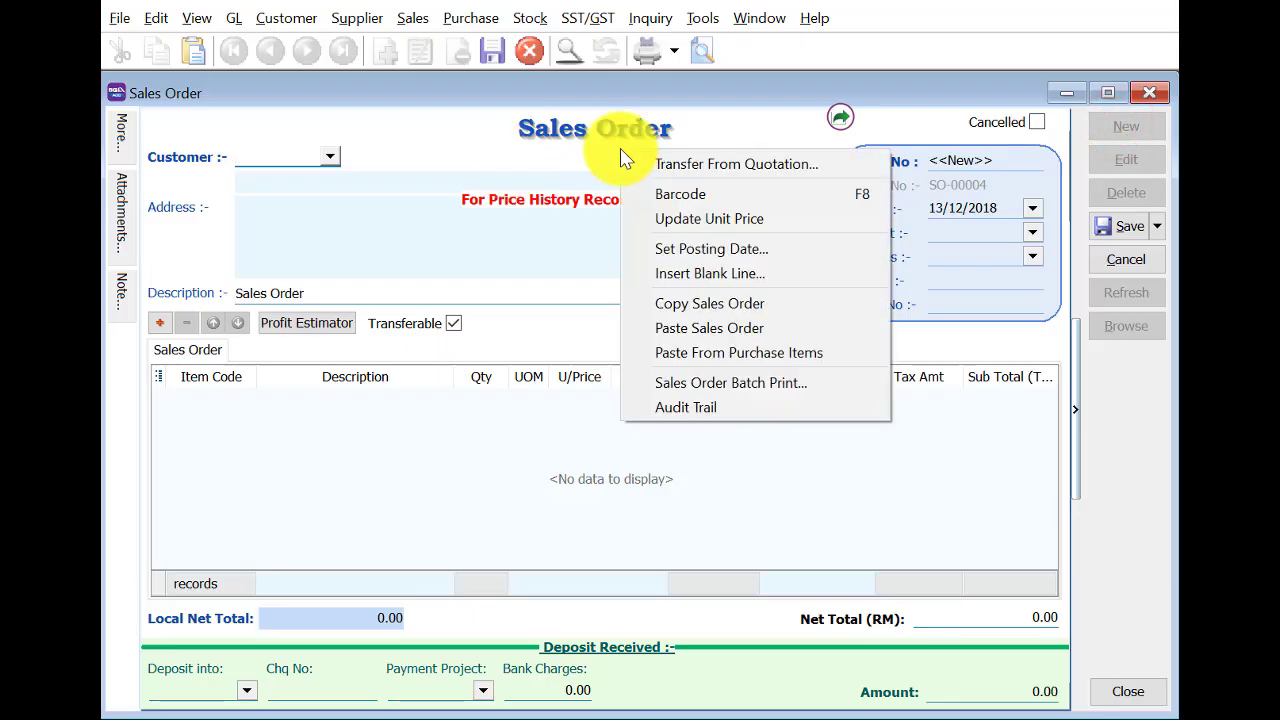
pyautogui.click(640, 163)
pyautogui.click(1066, 547)
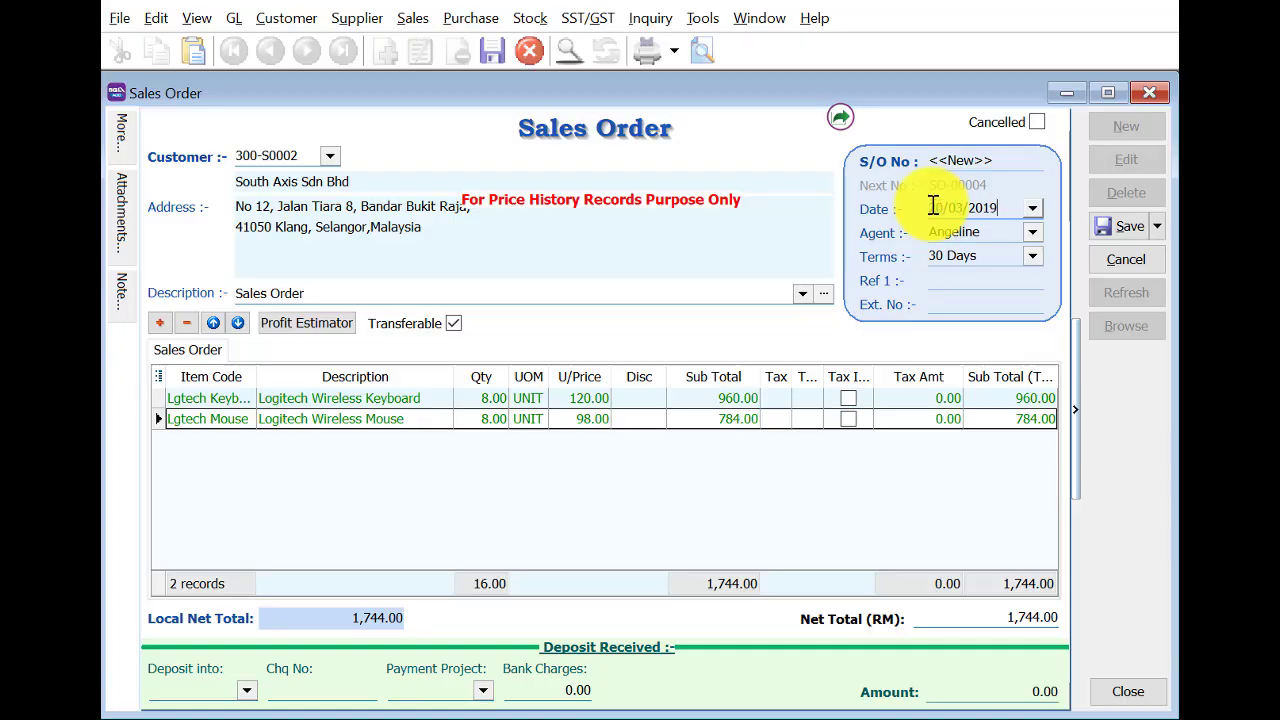
pyautogui.press('Tab')
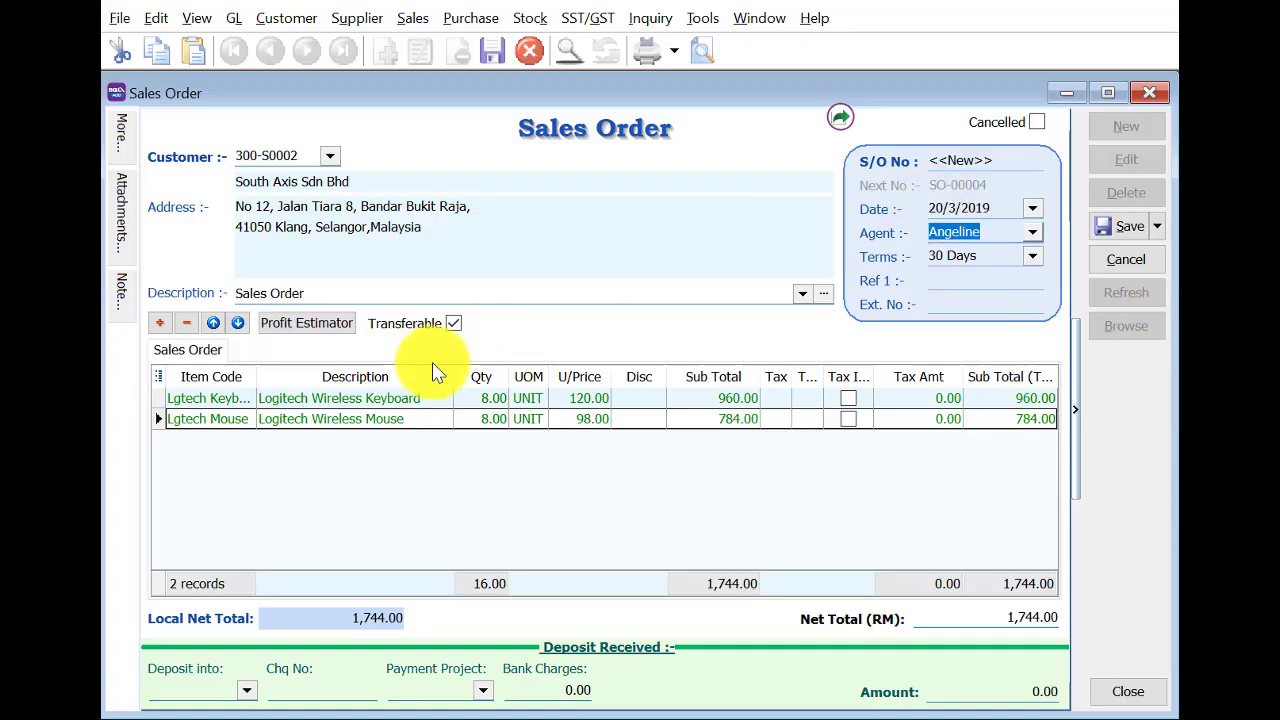
# Change the keyboard quantity to 3 and save SO-00004 at 1,144.00.
pyautogui.click(490, 400)
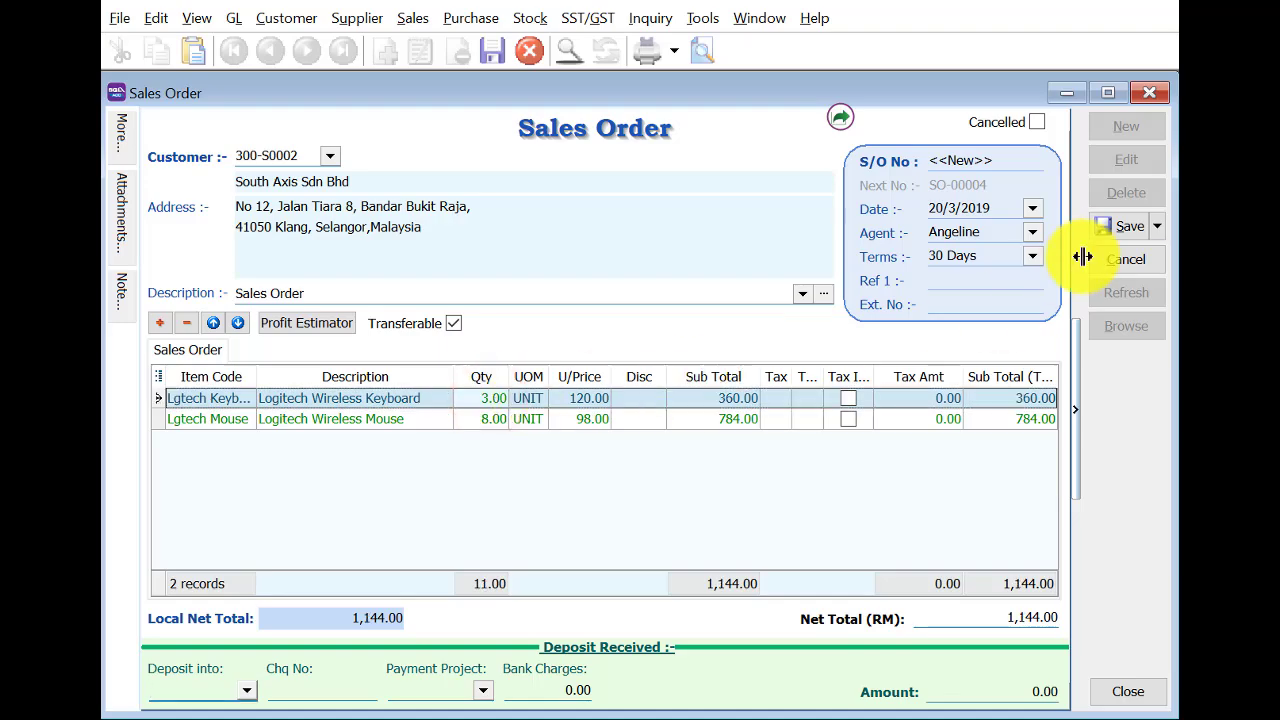
pyautogui.click(1113, 228)
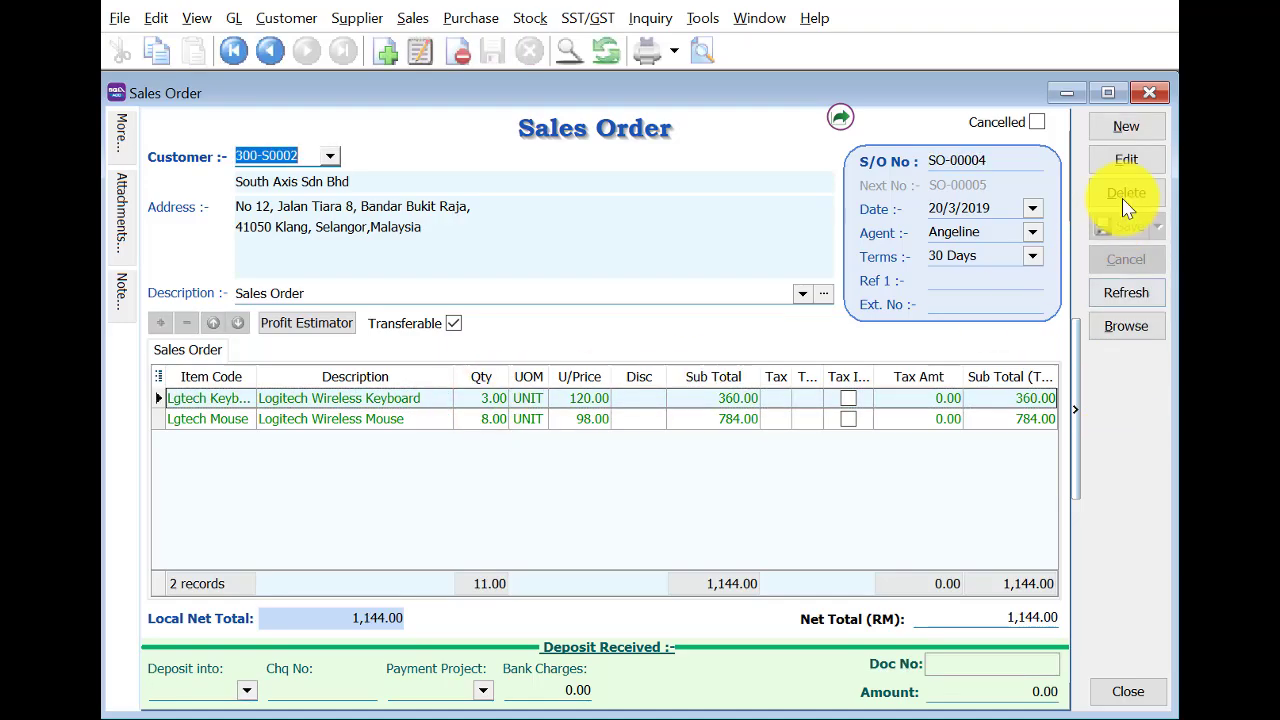
pyautogui.click(1145, 92)
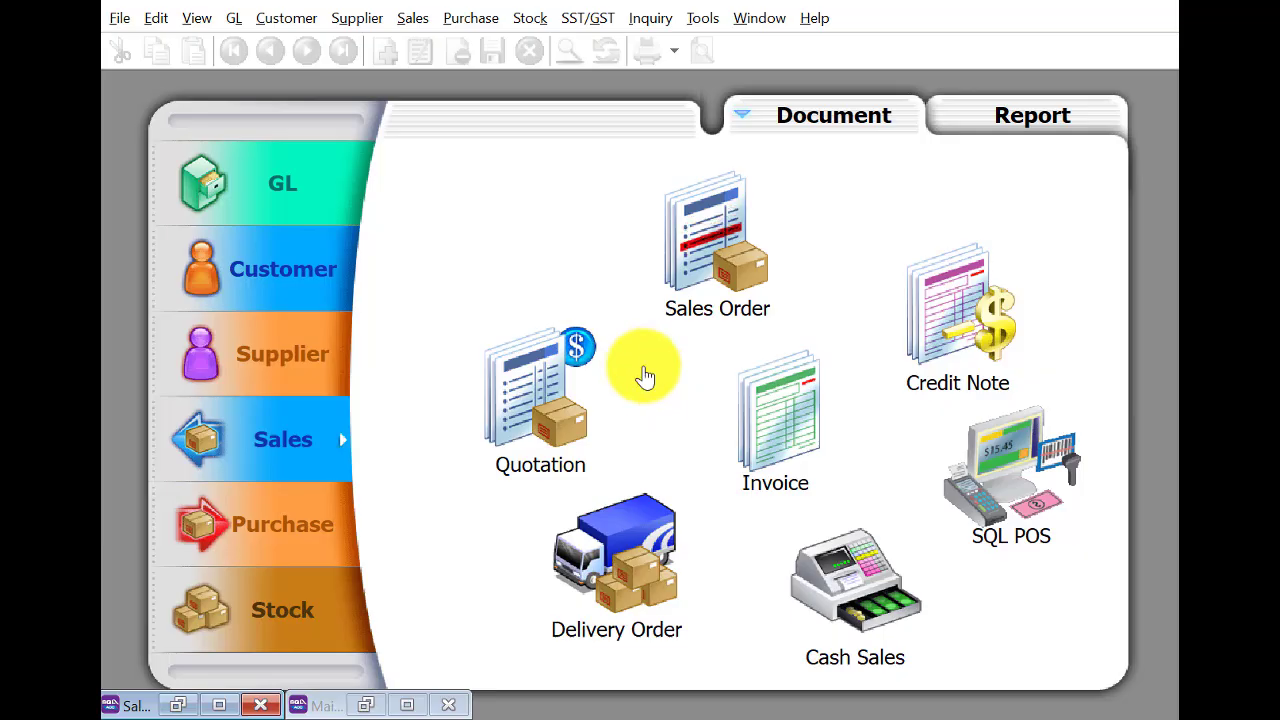
# Transfer the South Axis sales order into delivery order DO-00003 dated 21/3/2019 and save it.
pyautogui.click(633, 538)
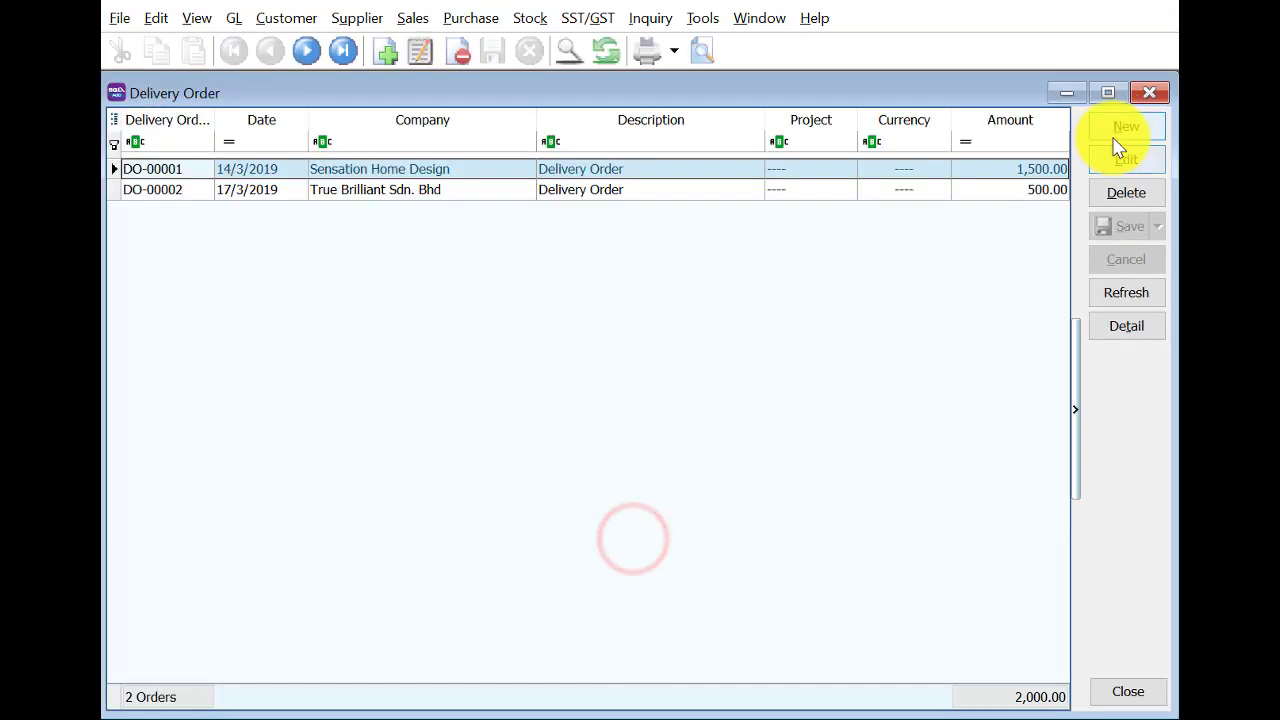
pyautogui.click(1122, 126)
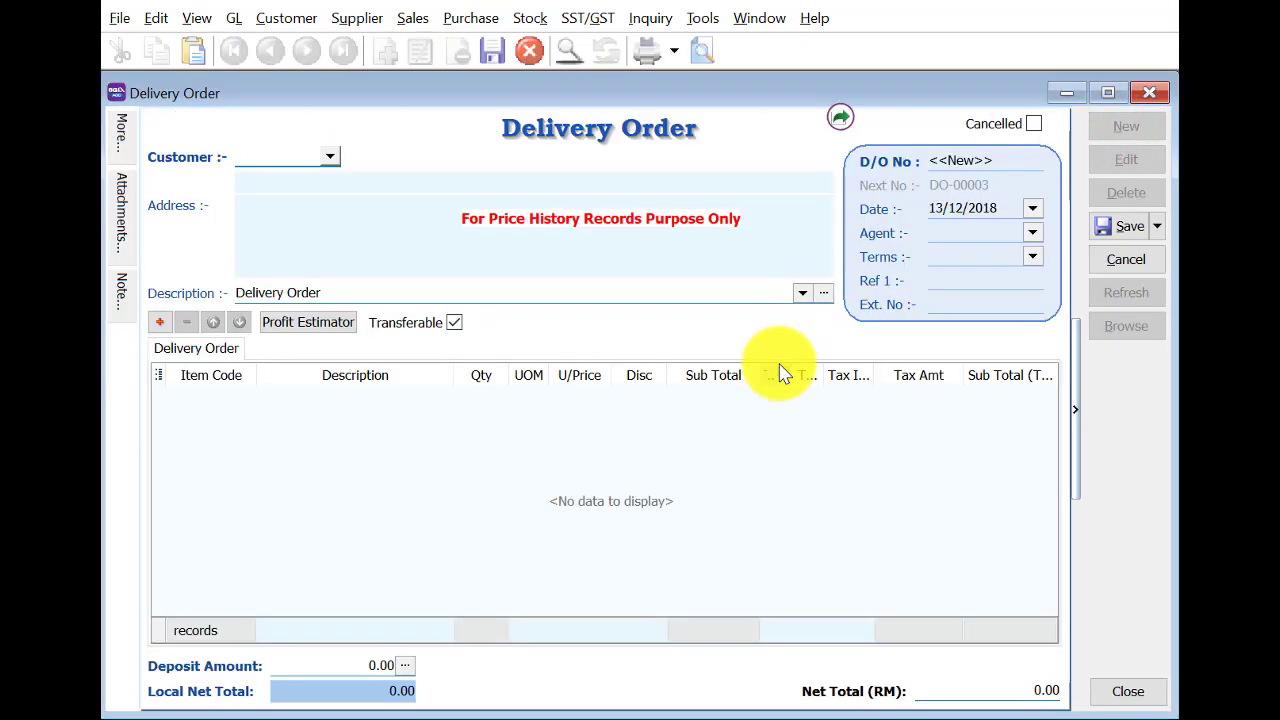
pyautogui.rightClick(688, 176)
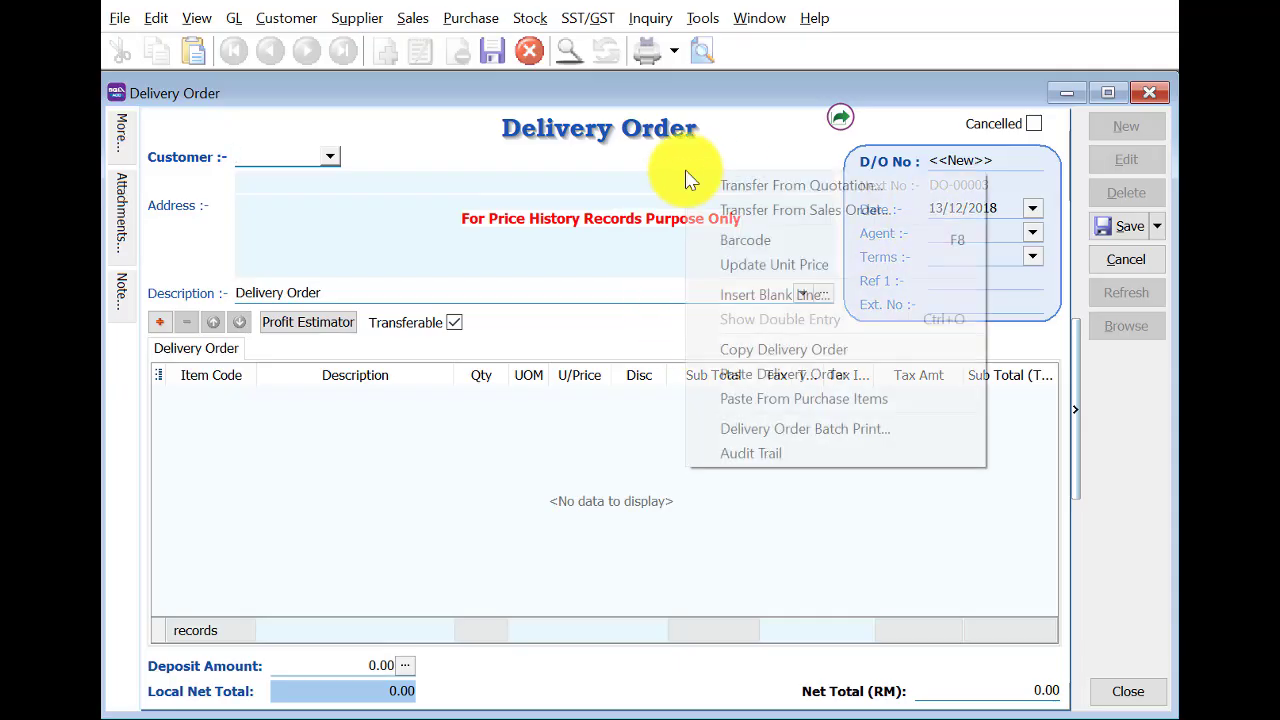
pyautogui.click(745, 195)
pyautogui.click(1032, 550)
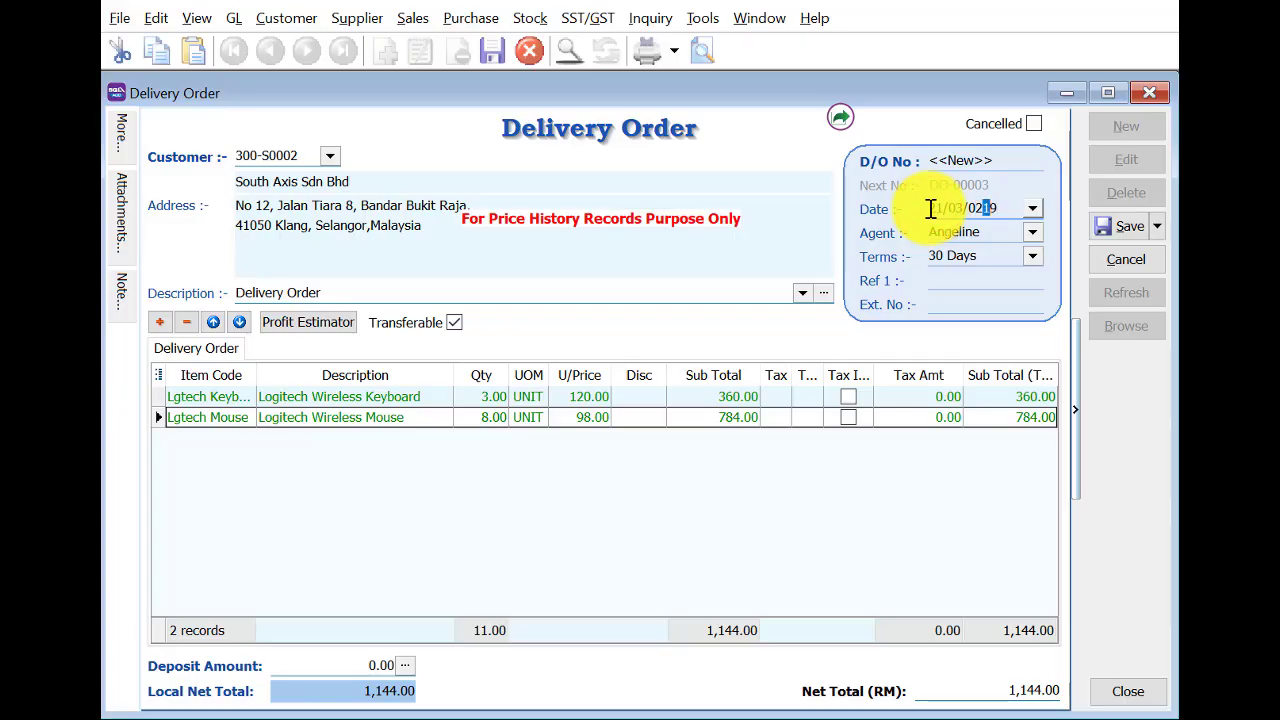
pyautogui.press('Tab')
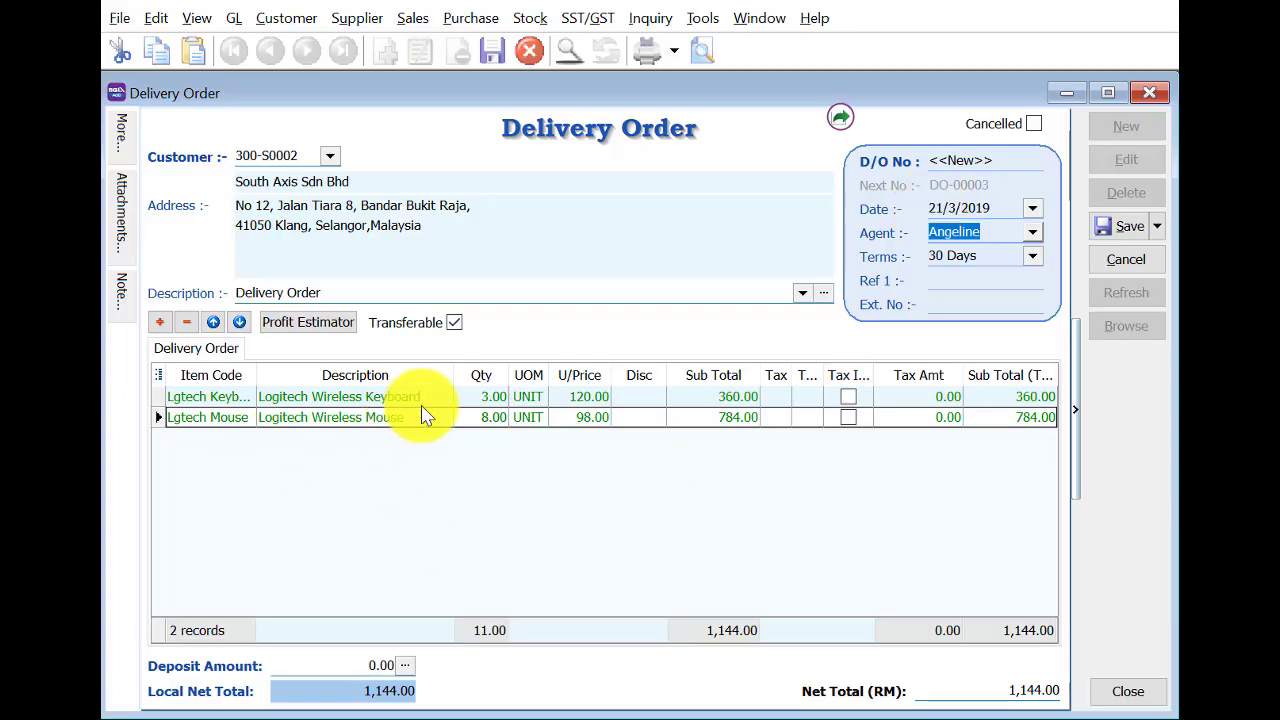
pyautogui.click(1118, 226)
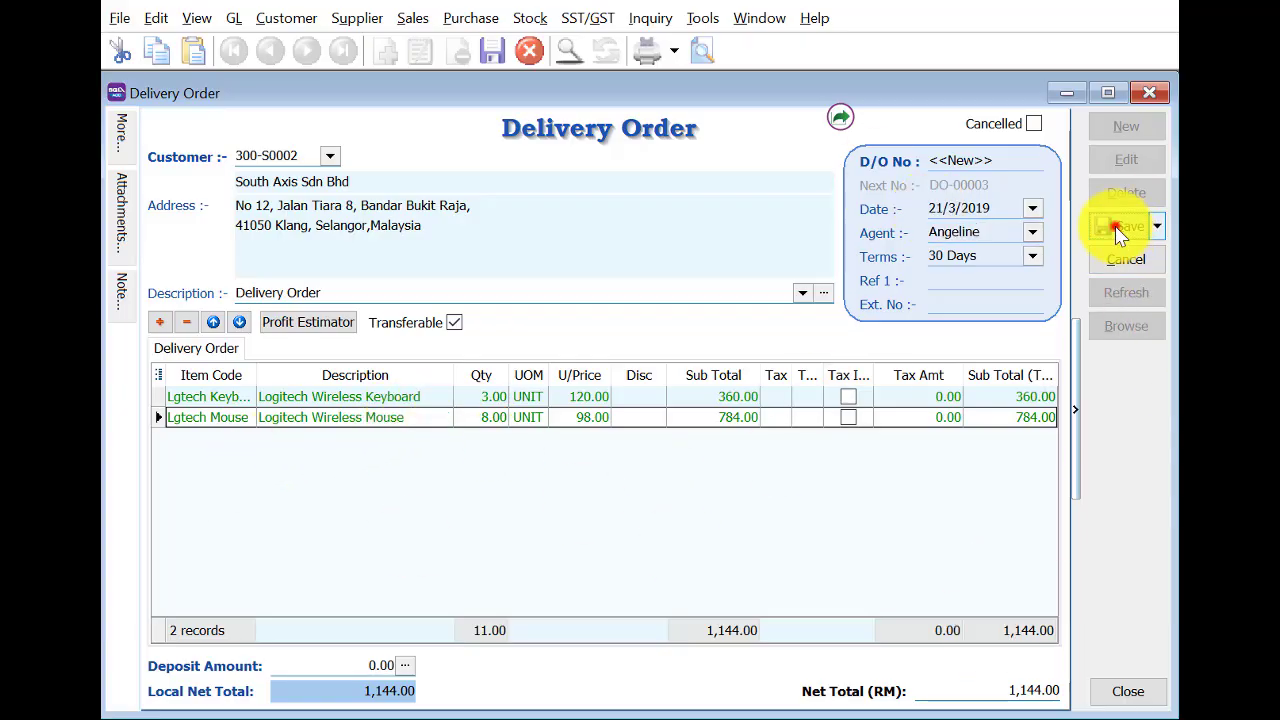
pyautogui.click(1150, 97)
pyautogui.click(766, 405)
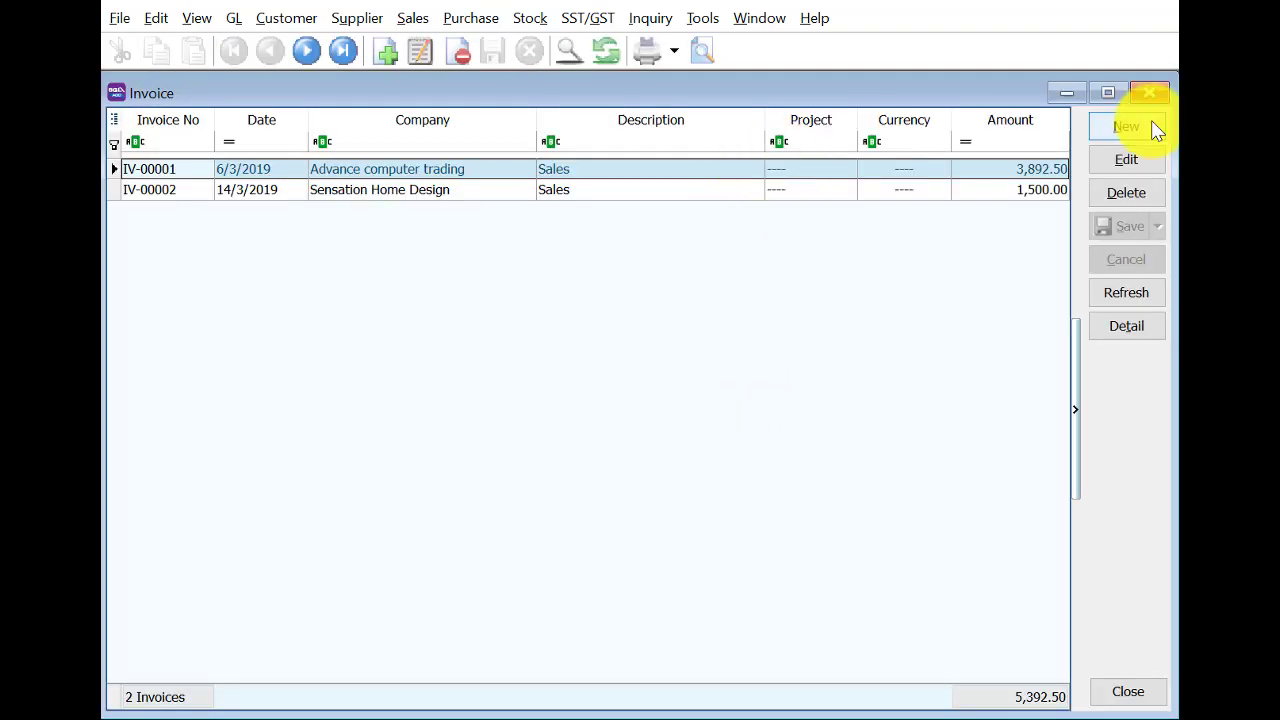
# Create a new invoice by transferring delivery order DO-00003's items for South Axis.
pyautogui.click(1140, 127)
pyautogui.rightClick(592, 138)
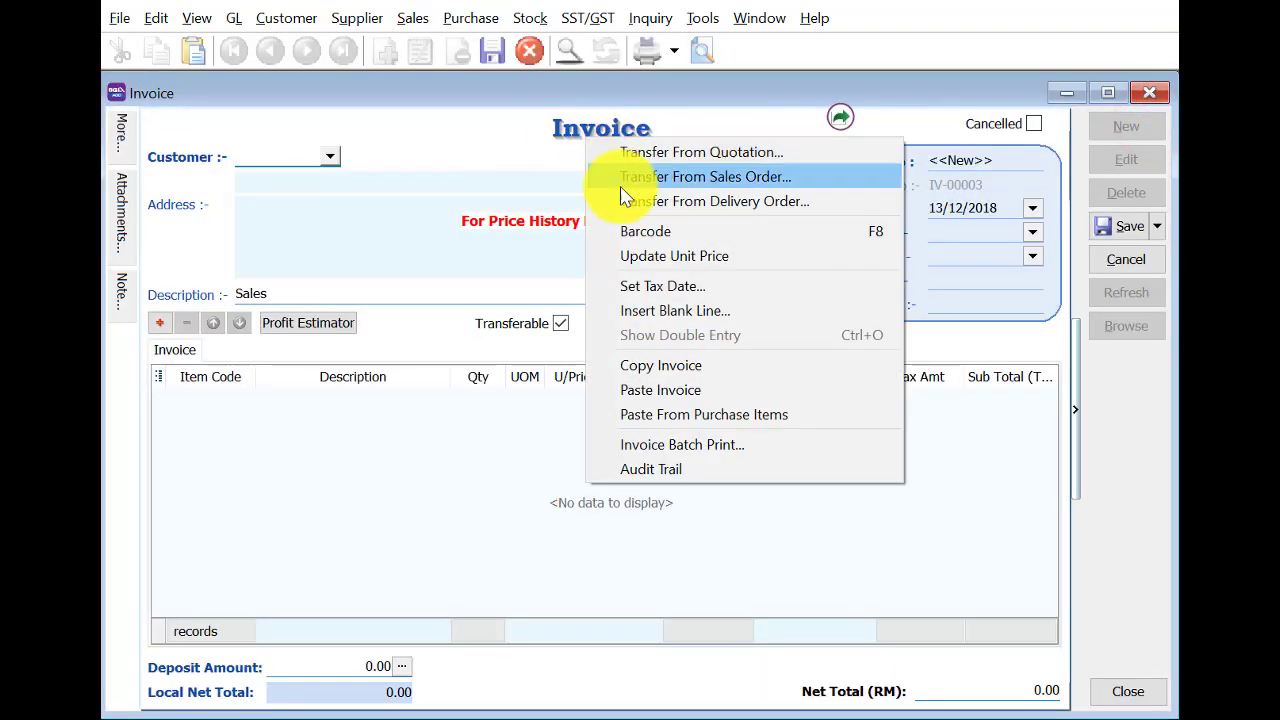
pyautogui.click(623, 200)
pyautogui.click(884, 254)
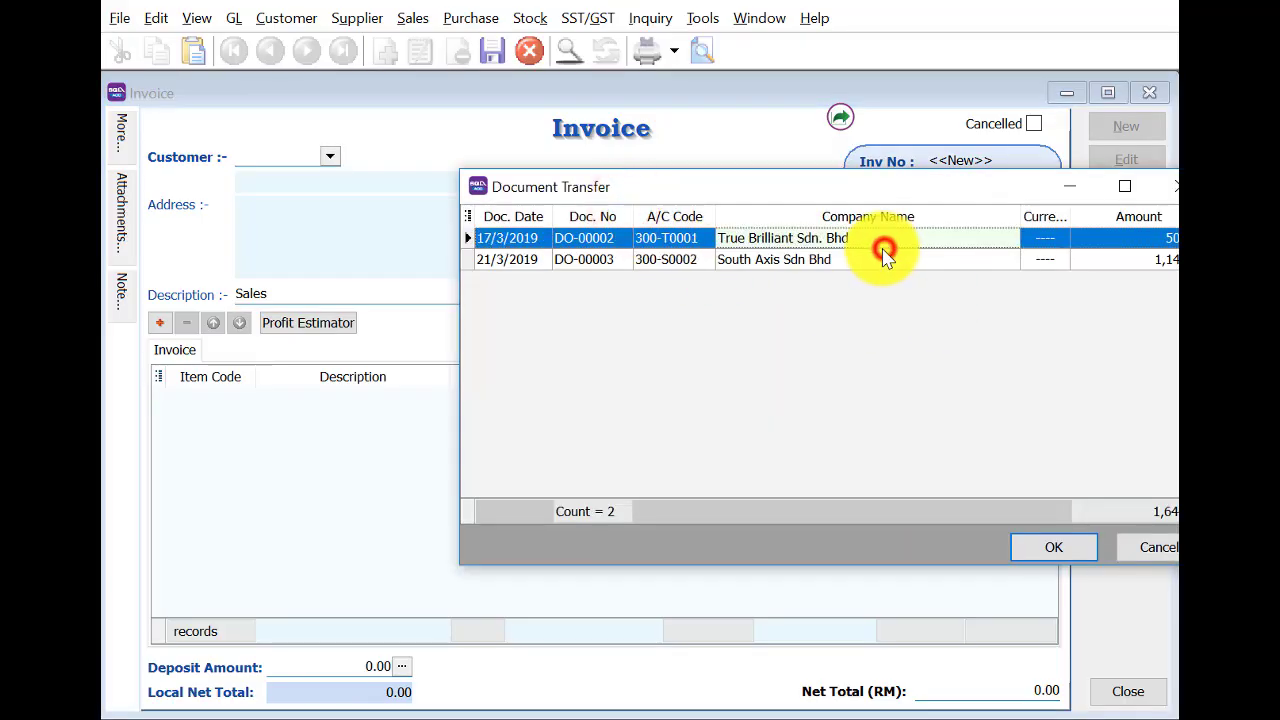
pyautogui.click(1045, 546)
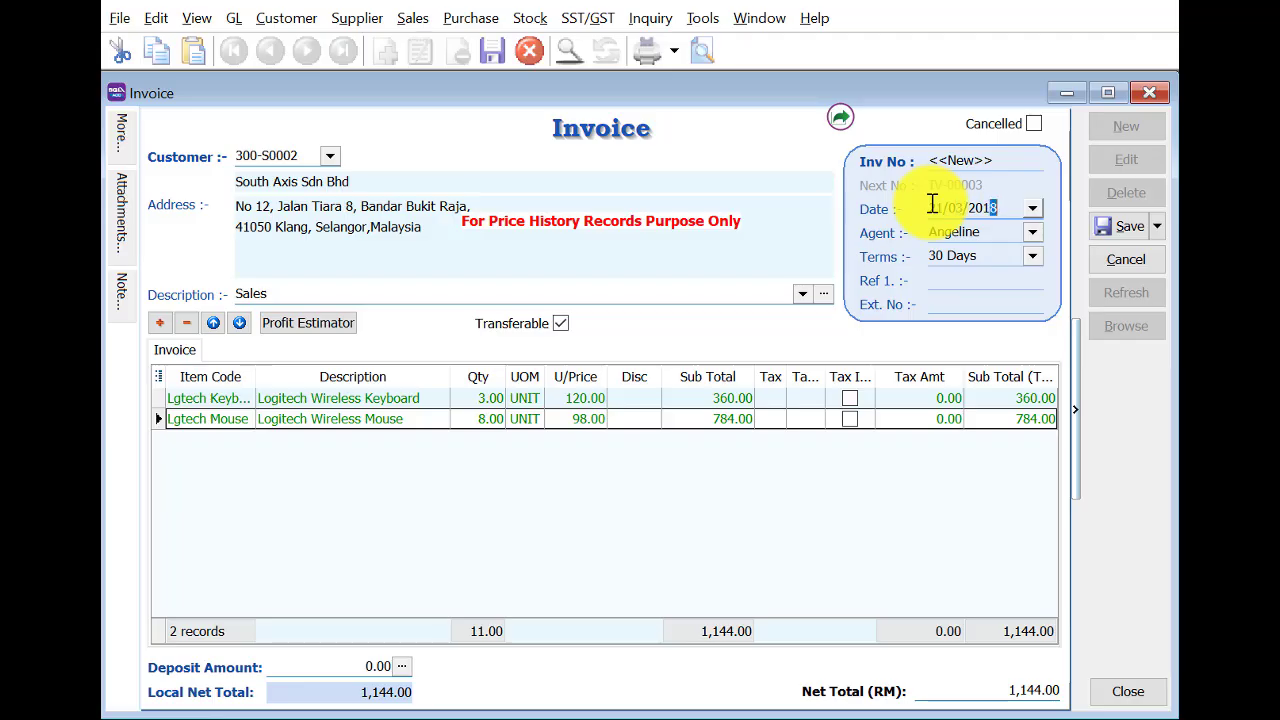
# Save invoice IV-00003 dated 21/3/2019 for 1,144.00 and close it.
pyautogui.press('Tab')
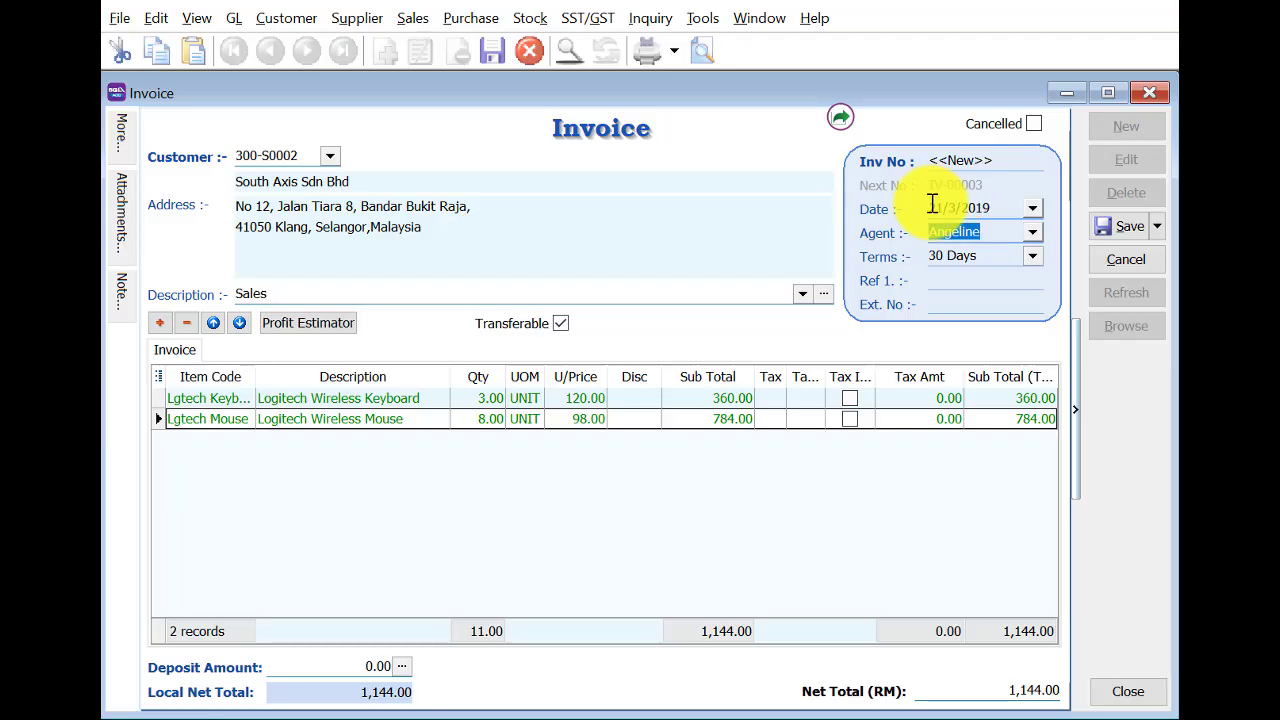
pyautogui.click(1117, 231)
pyautogui.click(1143, 92)
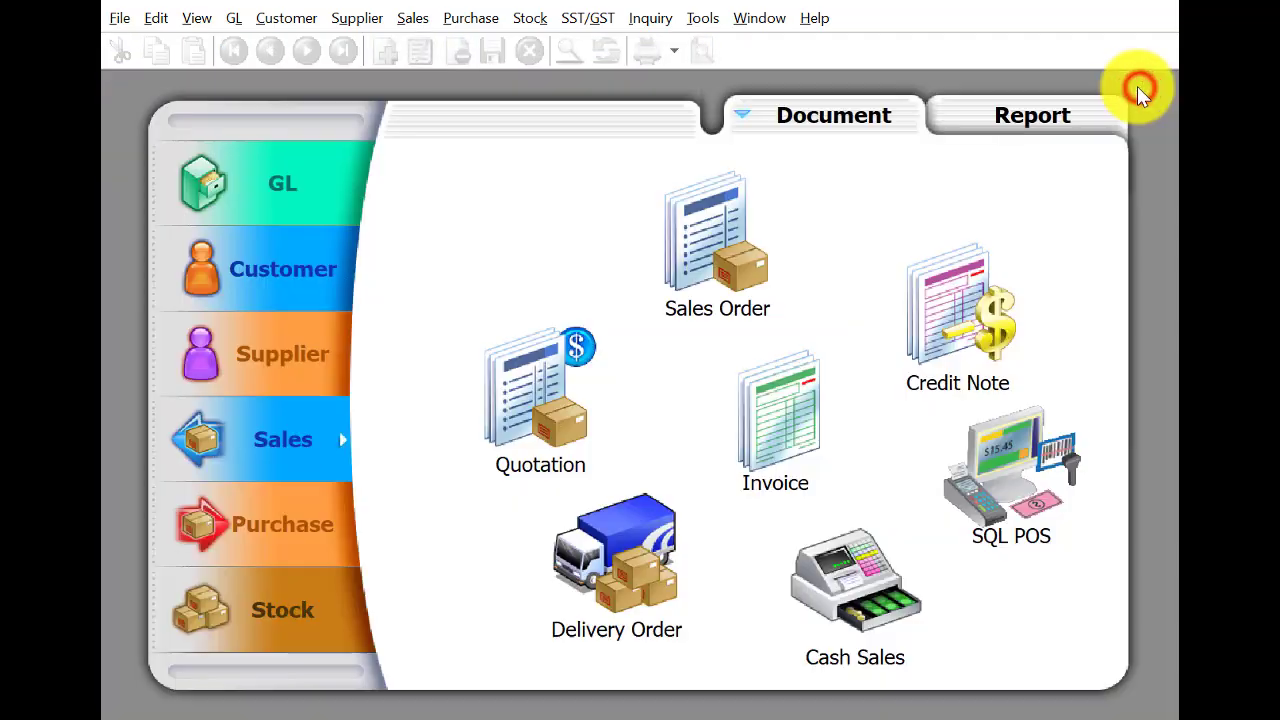
# Start a new sales credit note for customer South Axis Sdn Bhd.
pyautogui.click(908, 344)
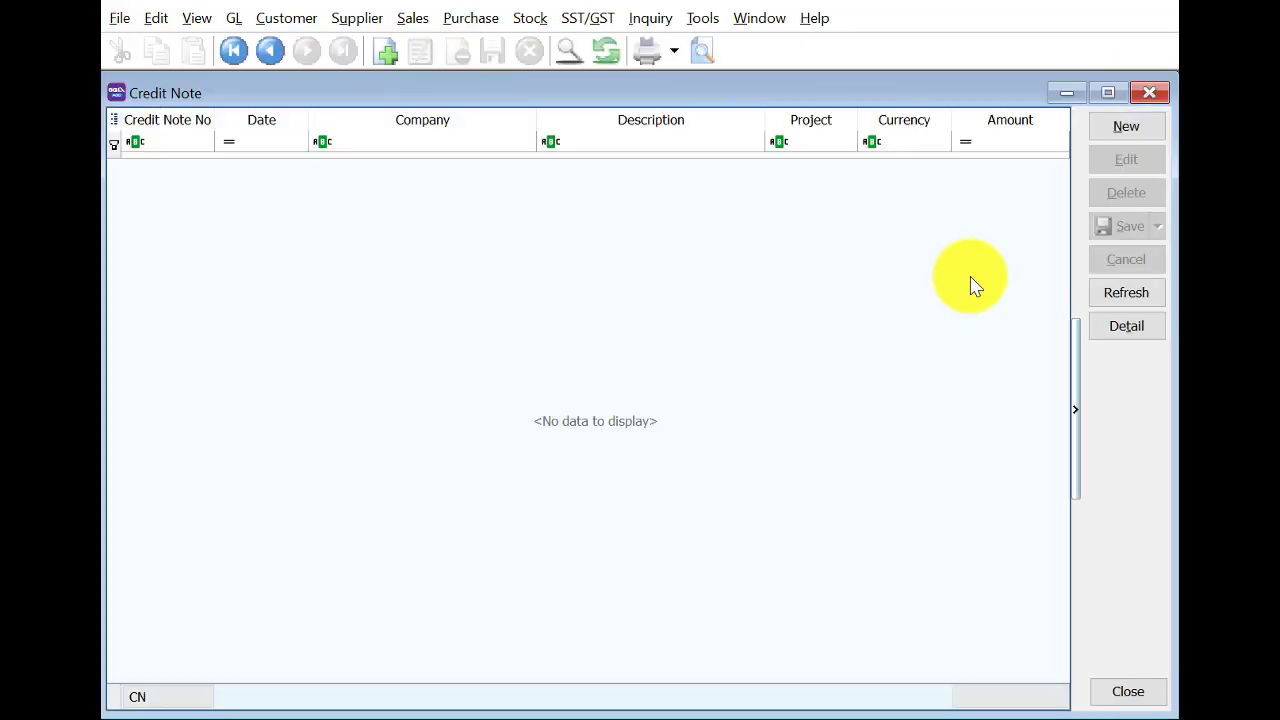
pyautogui.click(1120, 130)
pyautogui.click(309, 156)
pyautogui.write('s')
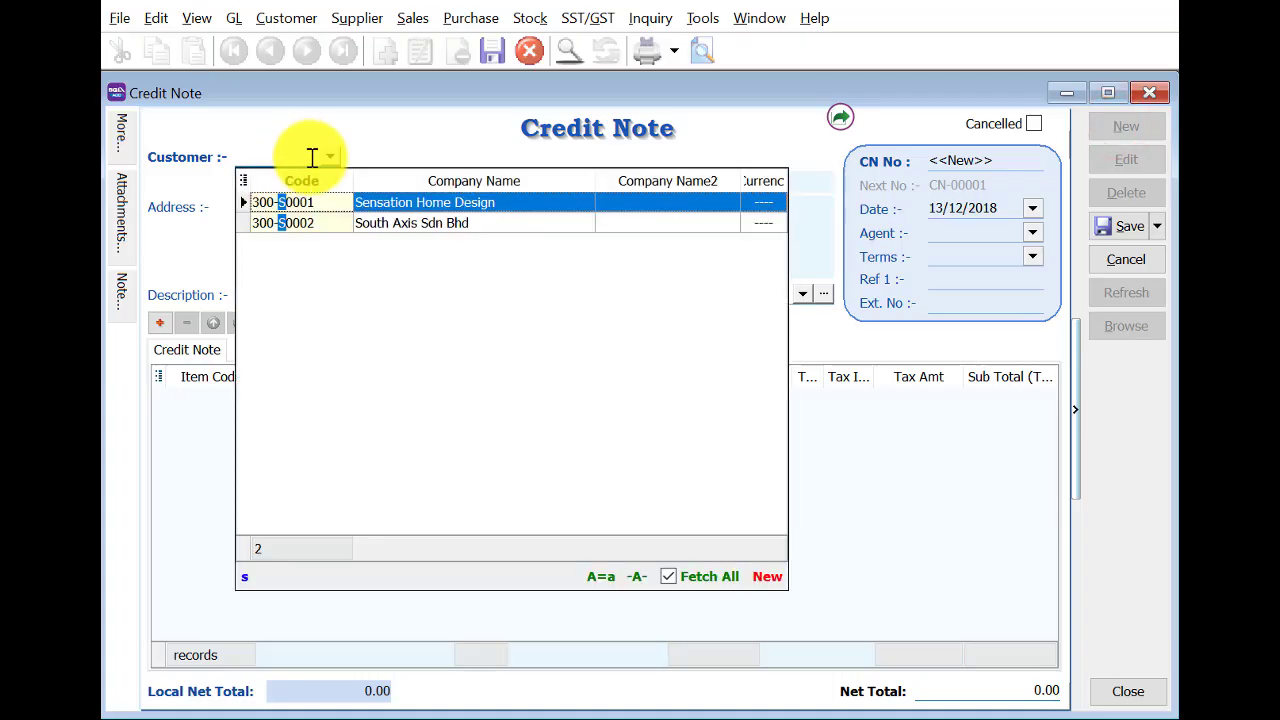
pyautogui.click(395, 228)
# Try transferring the Logitech Mouse line from the sales invoice; the date is rejected.
pyautogui.rightClick(665, 141)
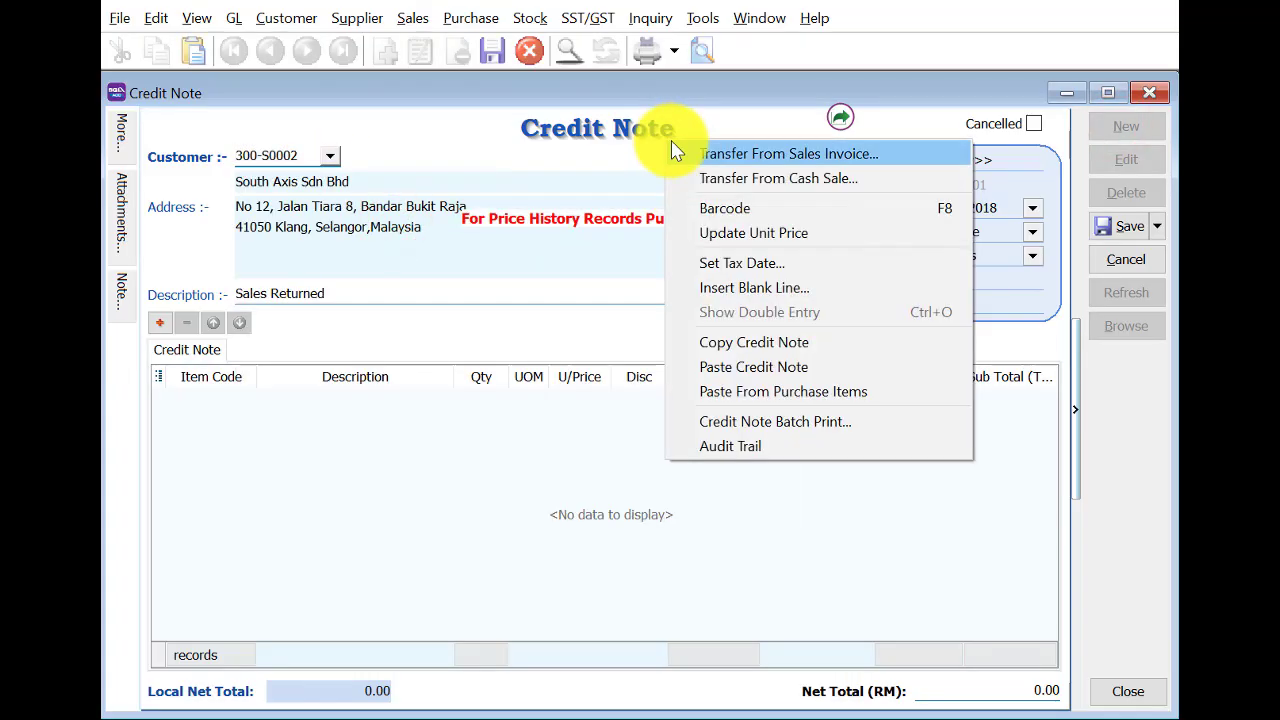
pyautogui.click(688, 152)
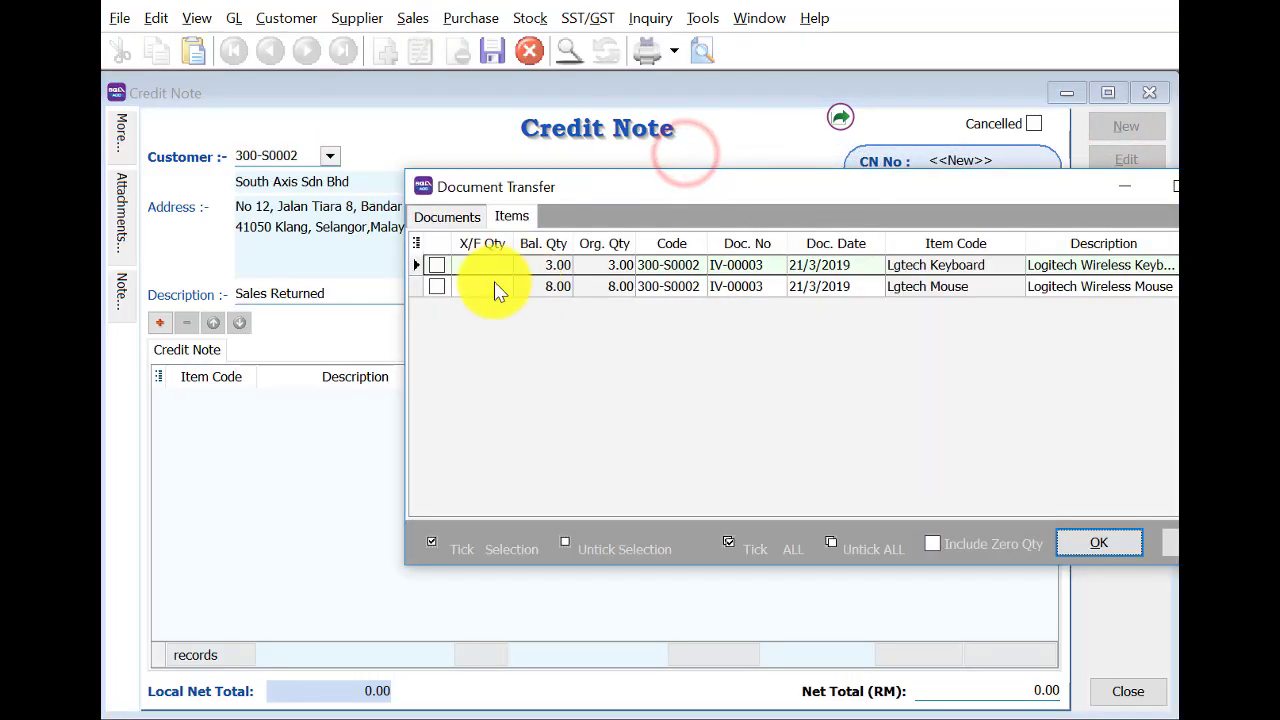
pyautogui.click(466, 288)
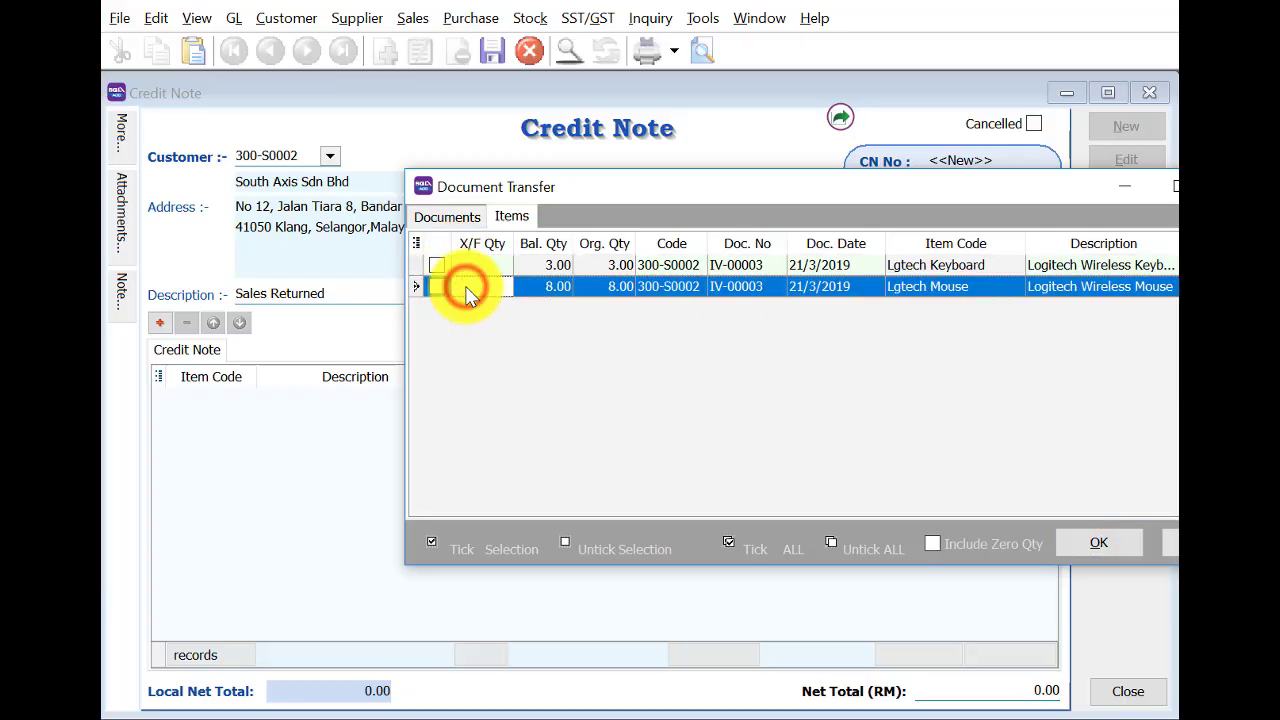
pyautogui.click(1098, 542)
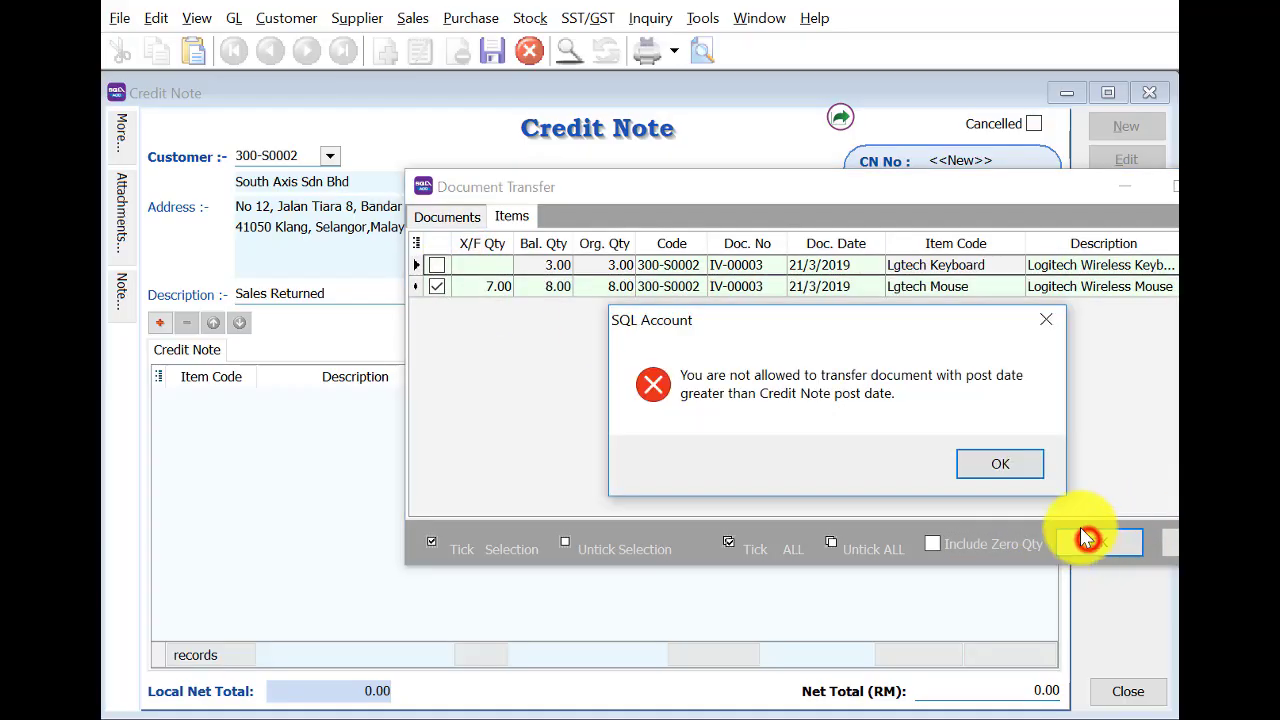
pyautogui.click(987, 470)
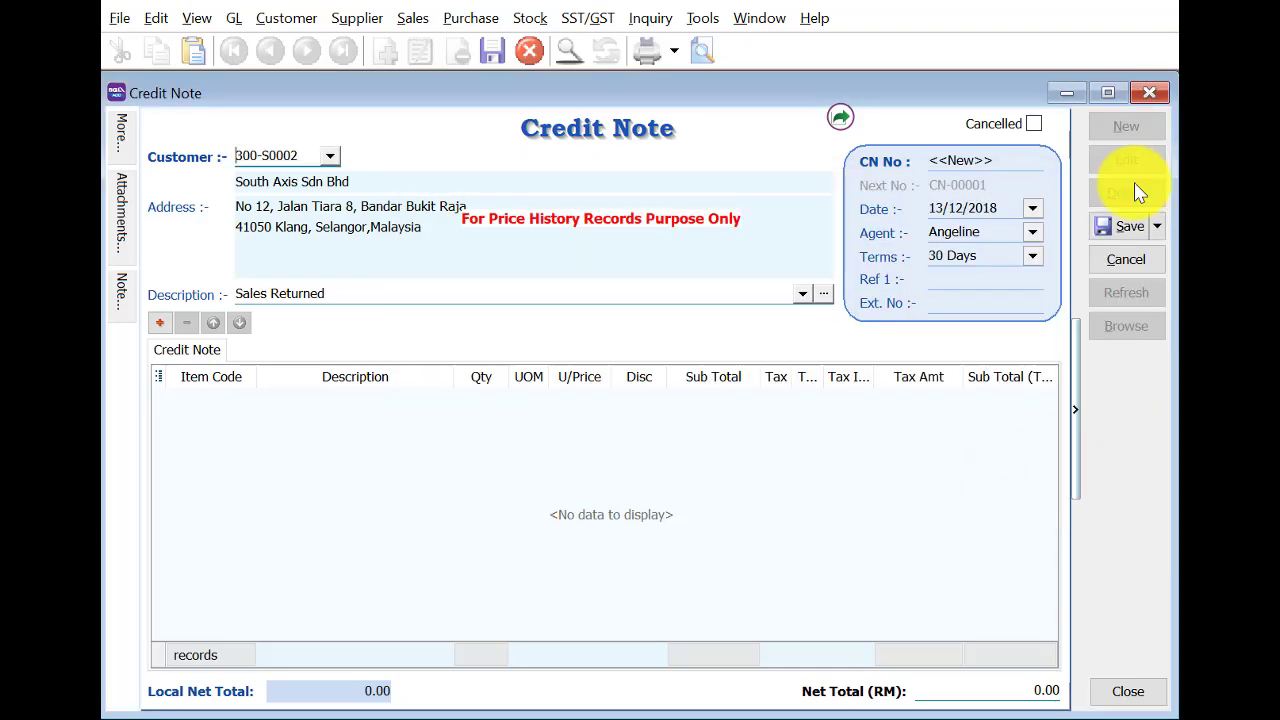
# Correct the credit note date to 23/3/2019.
pyautogui.click(936, 204)
pyautogui.write('2303020')
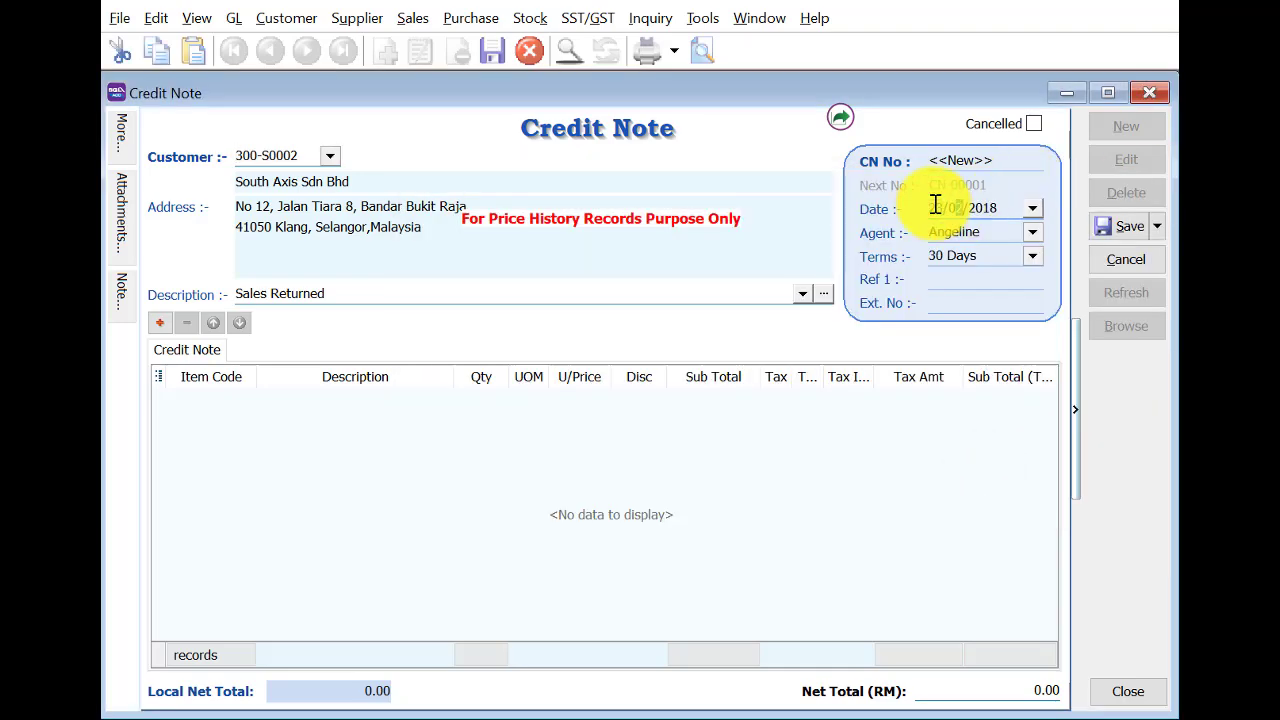
pyautogui.write('1')
pyautogui.press('Tab')
pyautogui.doubleClick(987, 207)
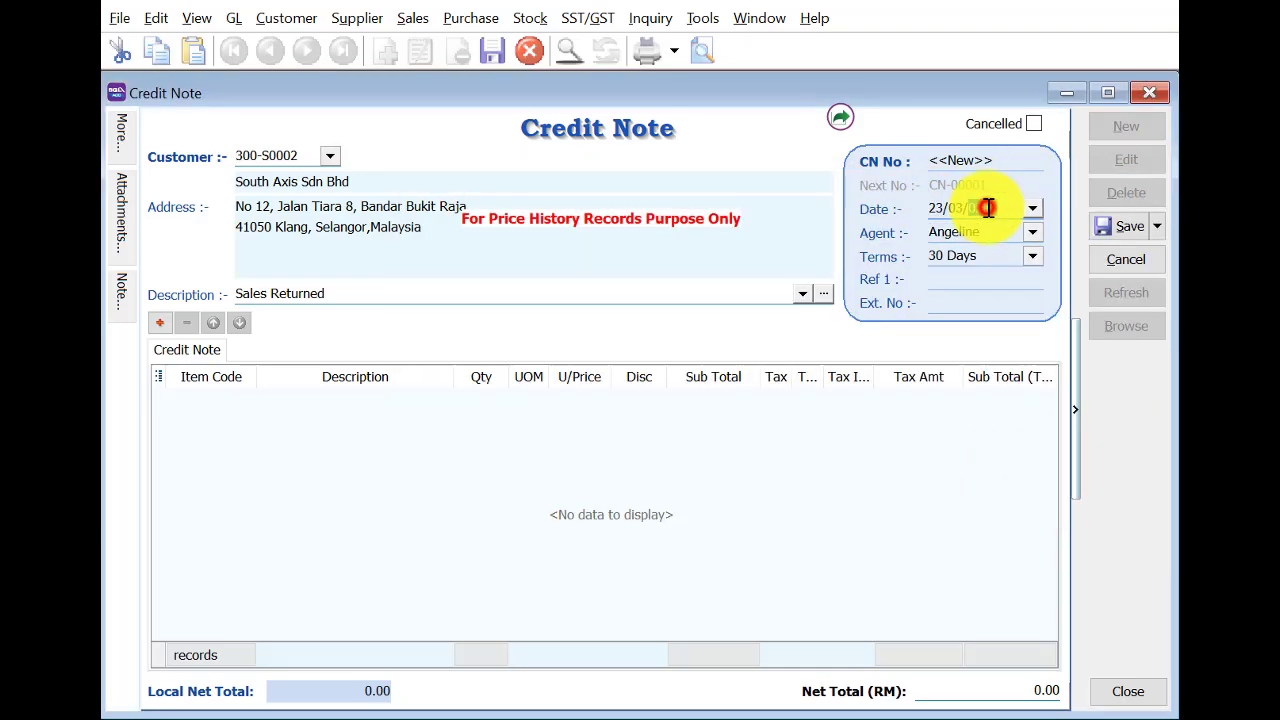
pyautogui.write('2019')
pyautogui.press('Tab')
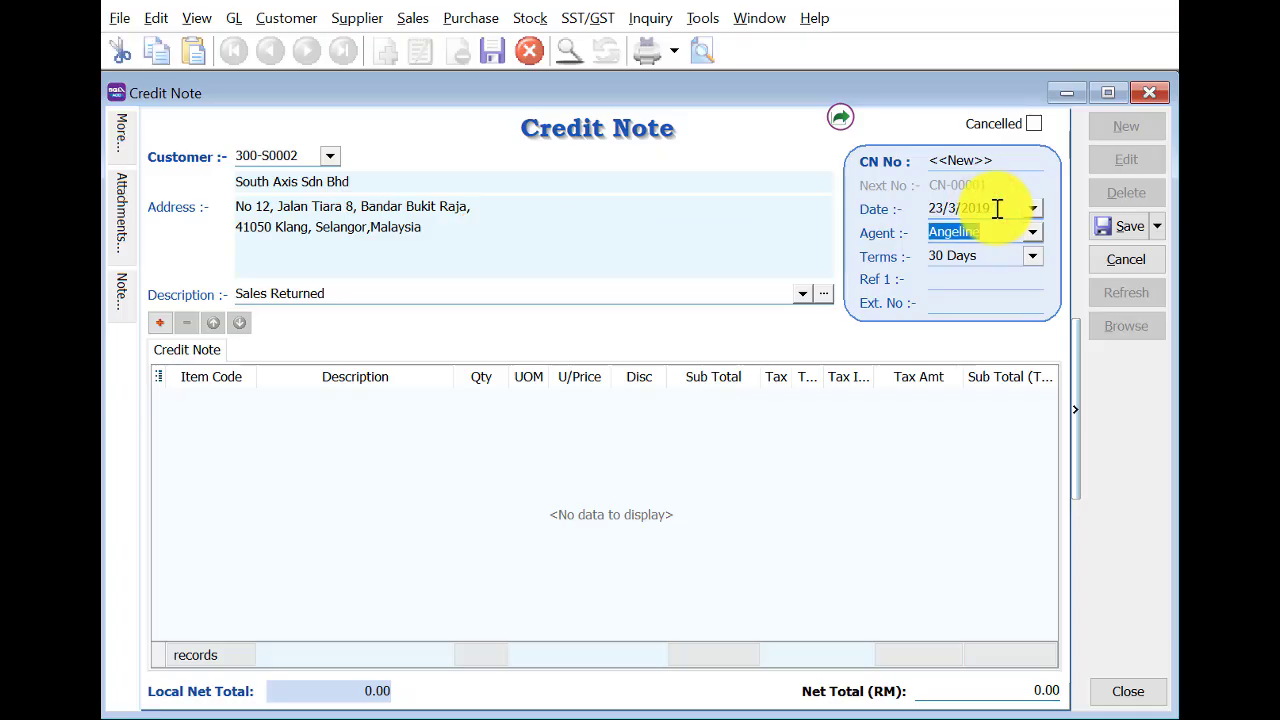
# Transfer 7 Logitech Wireless Mouse from invoice IV-00003, then save and close CN-00001.
pyautogui.rightClick(538, 152)
pyautogui.click(604, 185)
pyautogui.press('Escape')
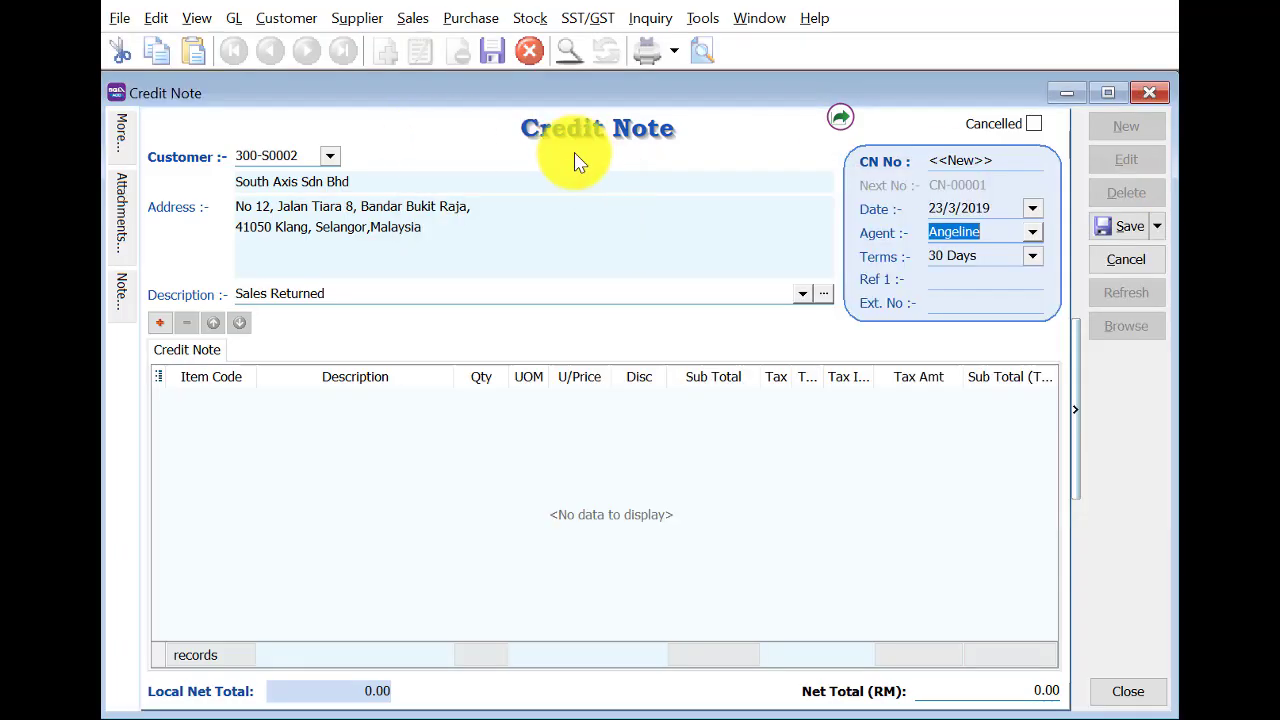
pyautogui.rightClick(577, 156)
pyautogui.click(618, 177)
pyautogui.click(482, 282)
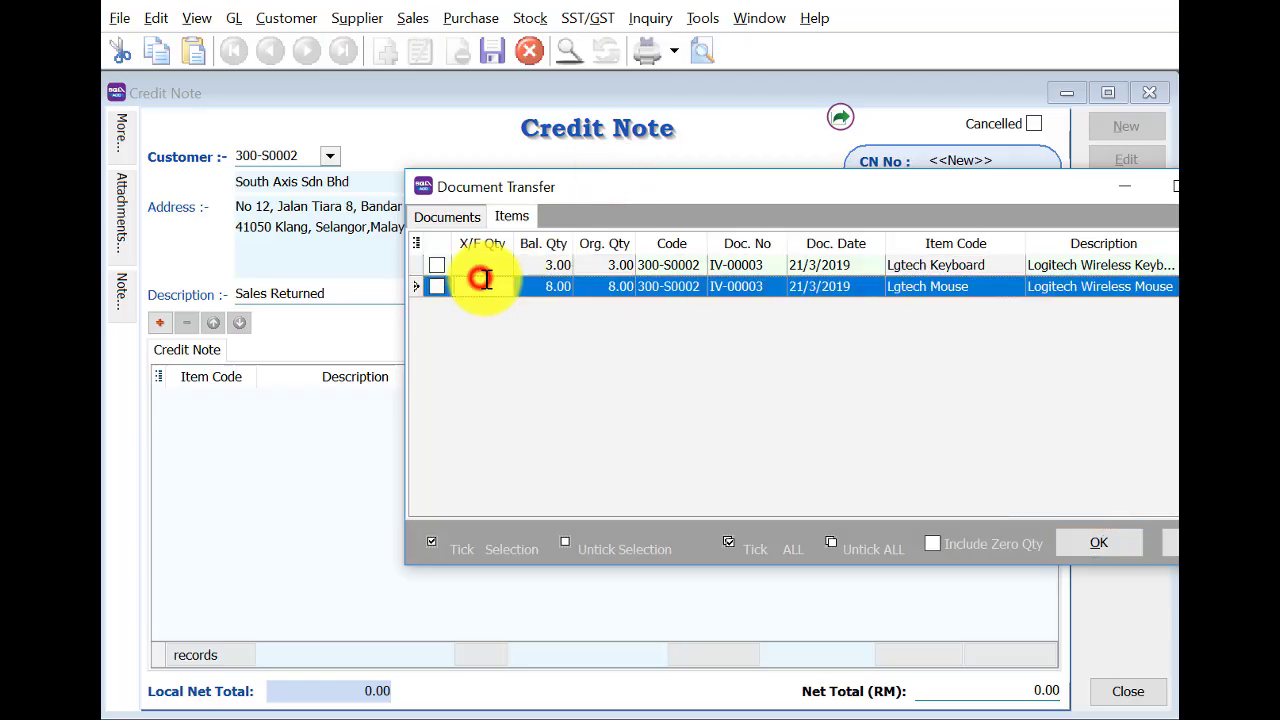
pyautogui.write('7')
pyautogui.press('Return')
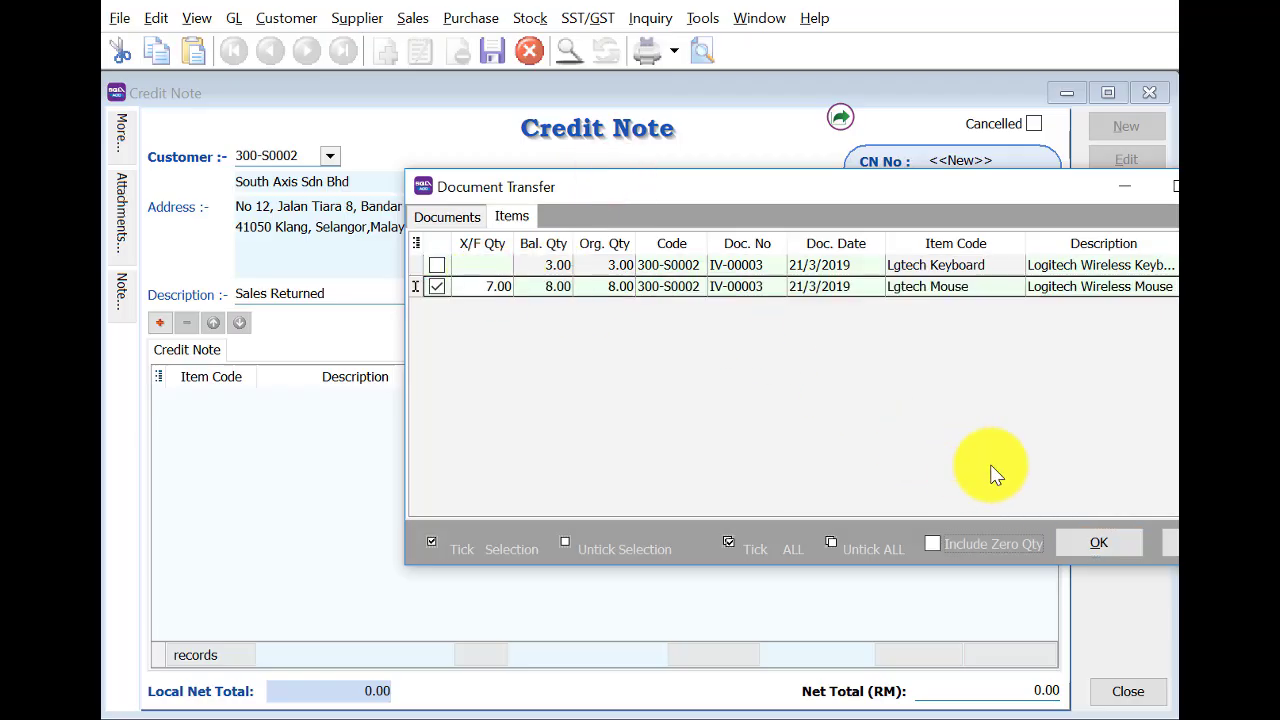
pyautogui.click(1088, 538)
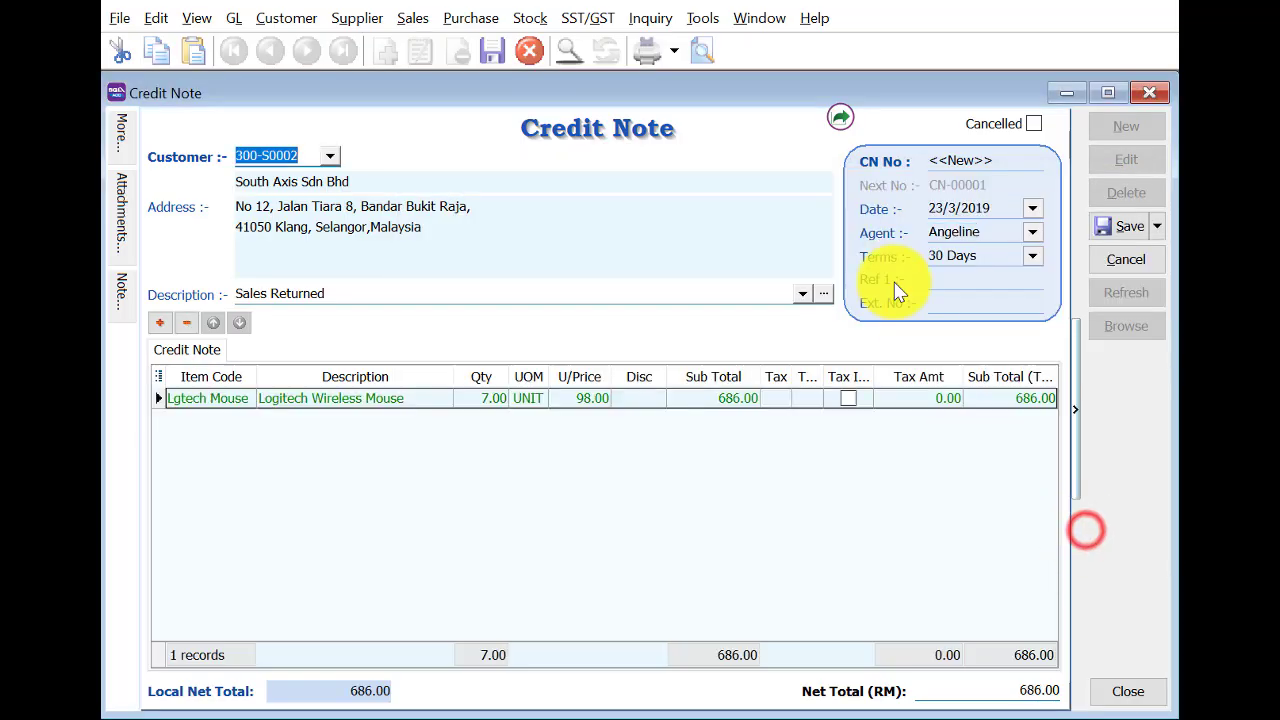
pyautogui.click(1101, 231)
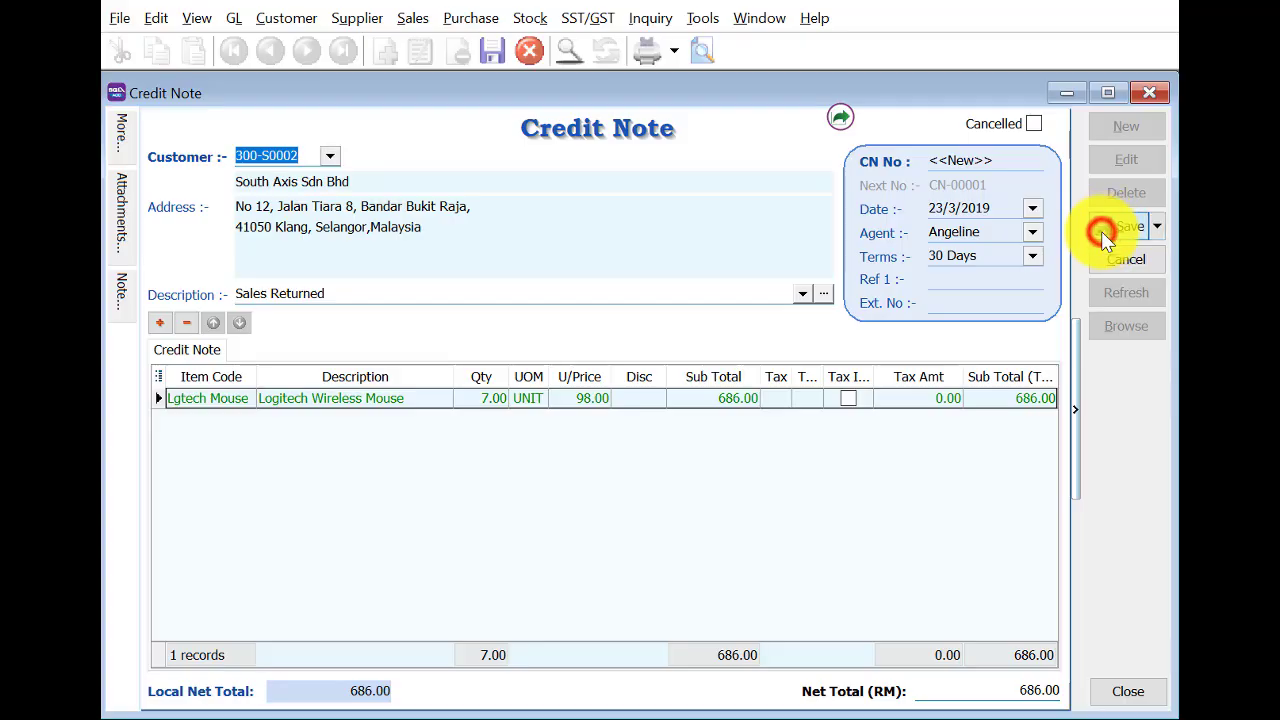
pyautogui.click(1155, 91)
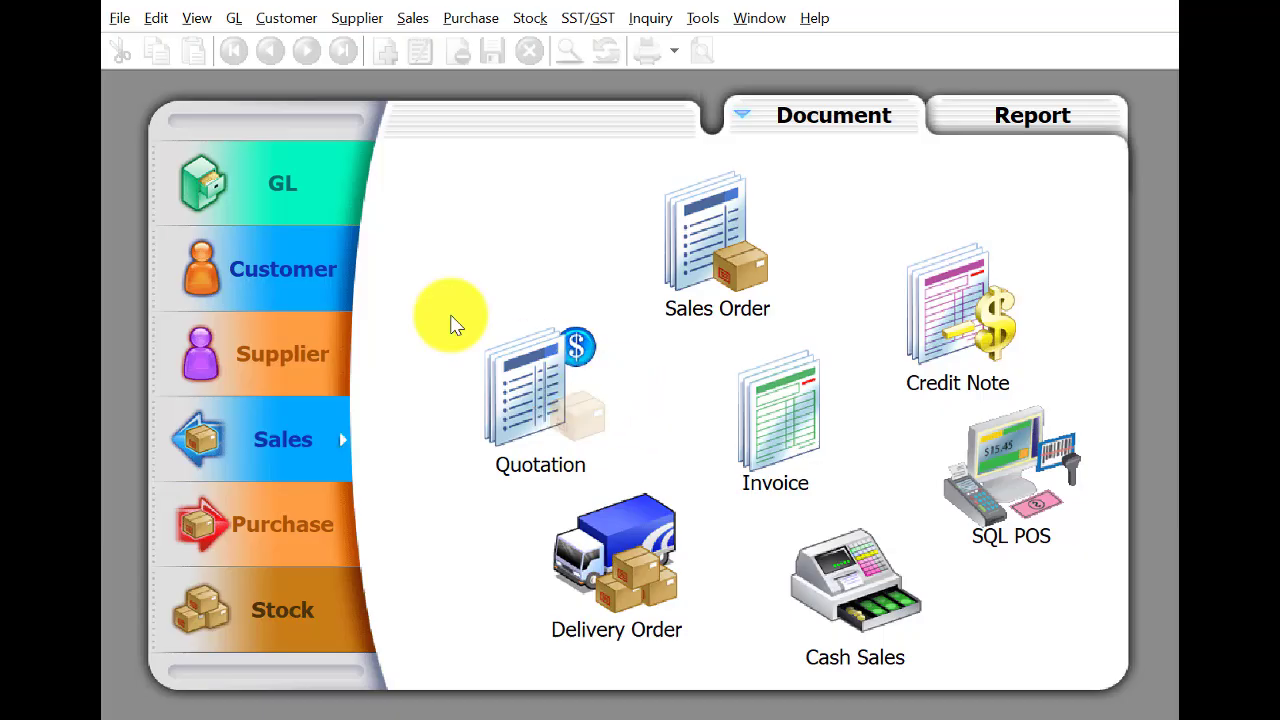
# Open the Customer Credit Note entries, starting and then cancelling a new one.
pyautogui.click(304, 263)
pyautogui.click(948, 593)
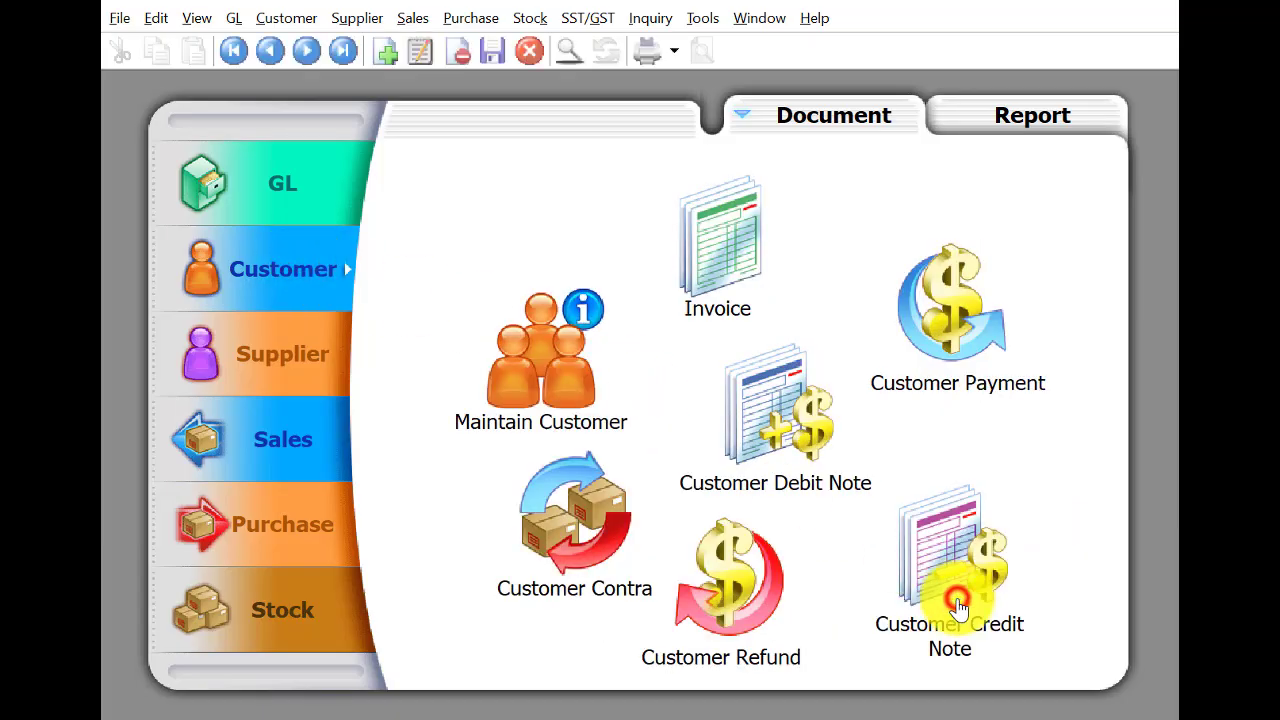
pyautogui.click(1124, 126)
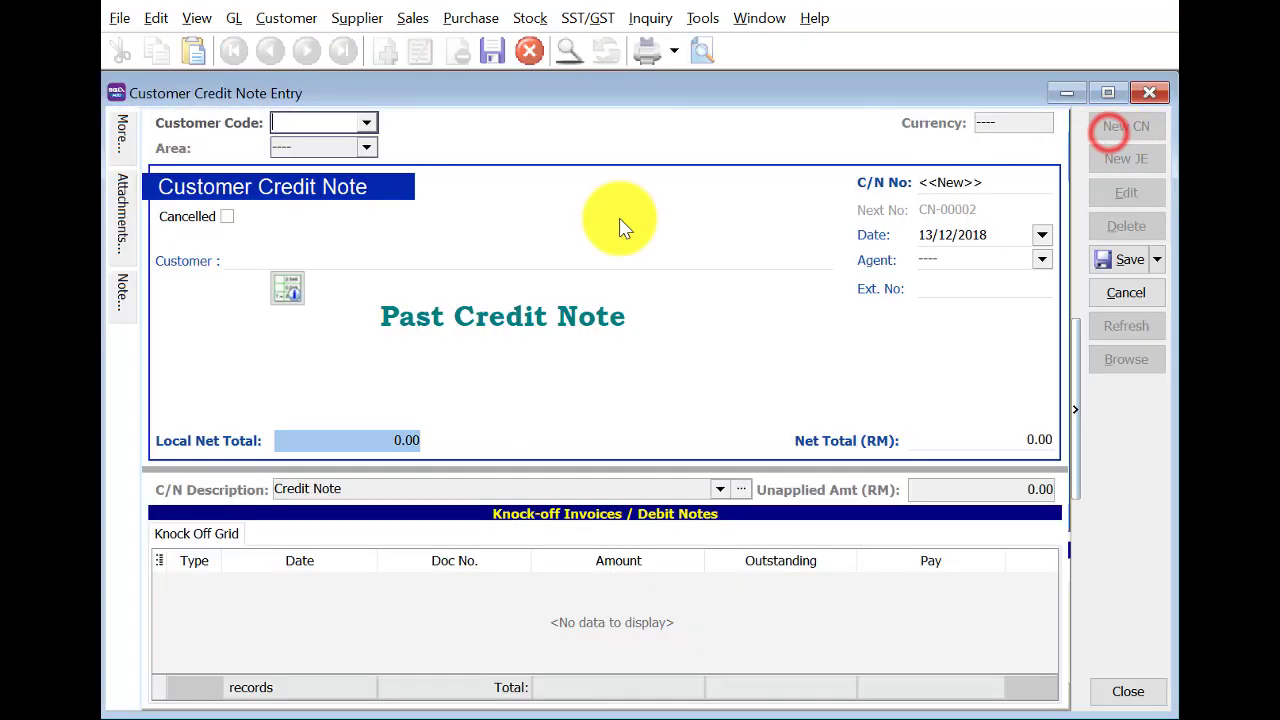
pyautogui.click(368, 122)
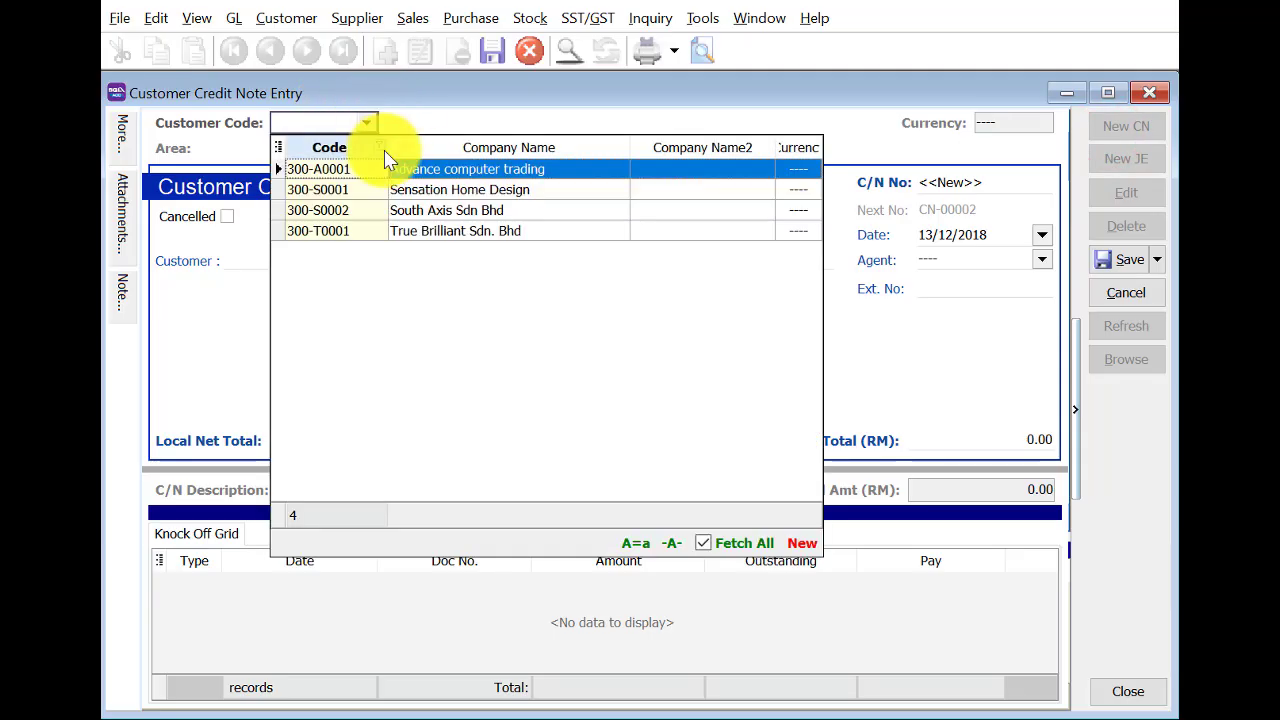
pyautogui.press('Escape')
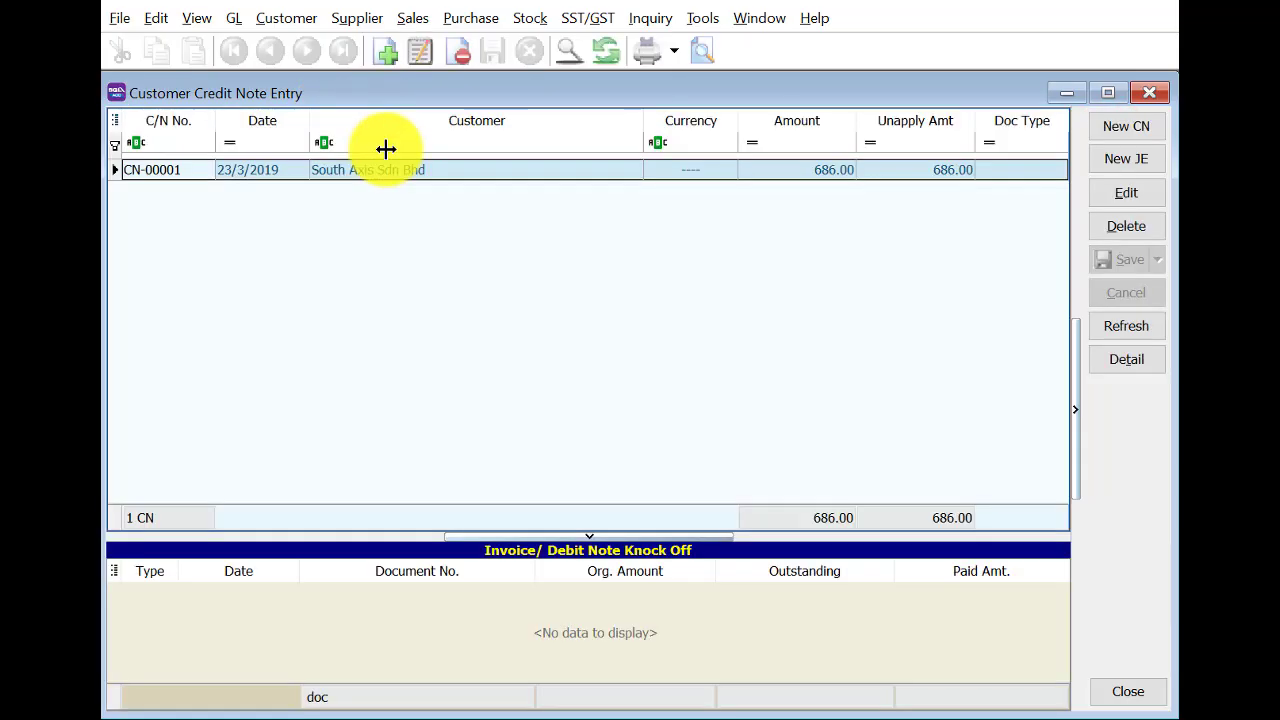
# Edit CN-00001 to knock 686.00 off IV-00003, leaving 458.00 outstanding, and save.
pyautogui.doubleClick(443, 175)
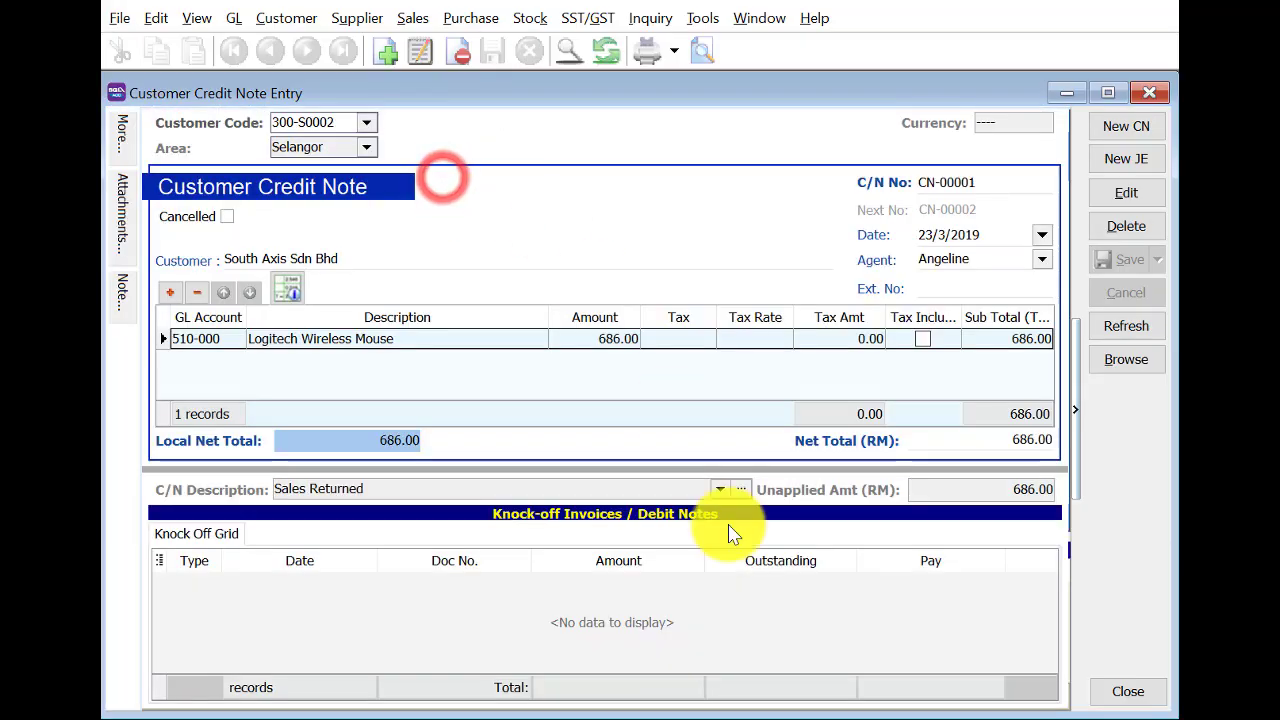
pyautogui.click(1130, 195)
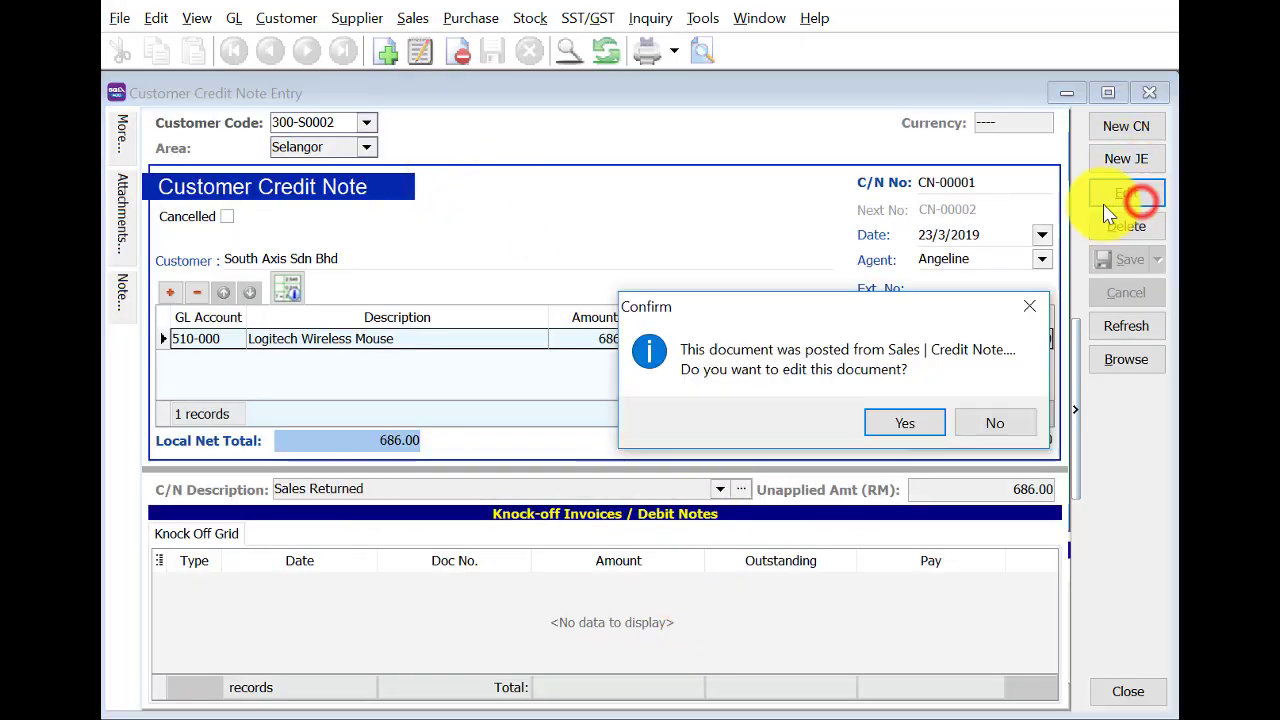
pyautogui.click(900, 422)
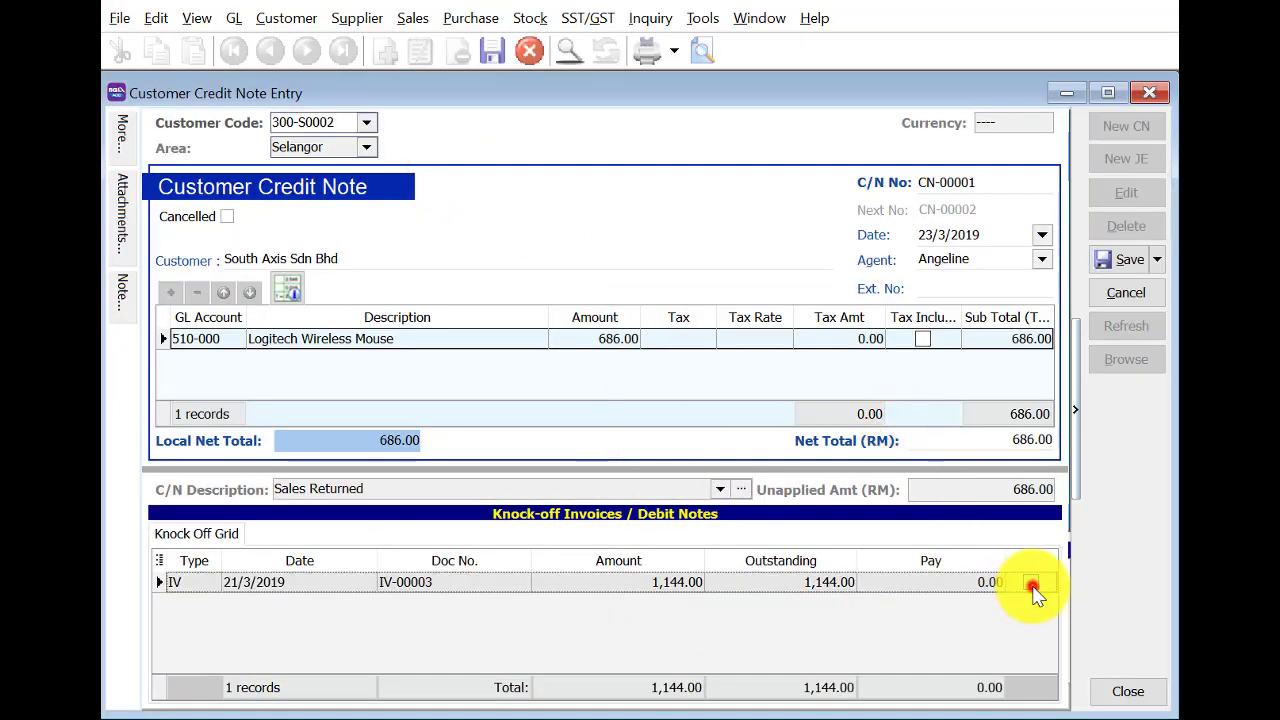
pyautogui.click(1031, 584)
pyautogui.click(1117, 260)
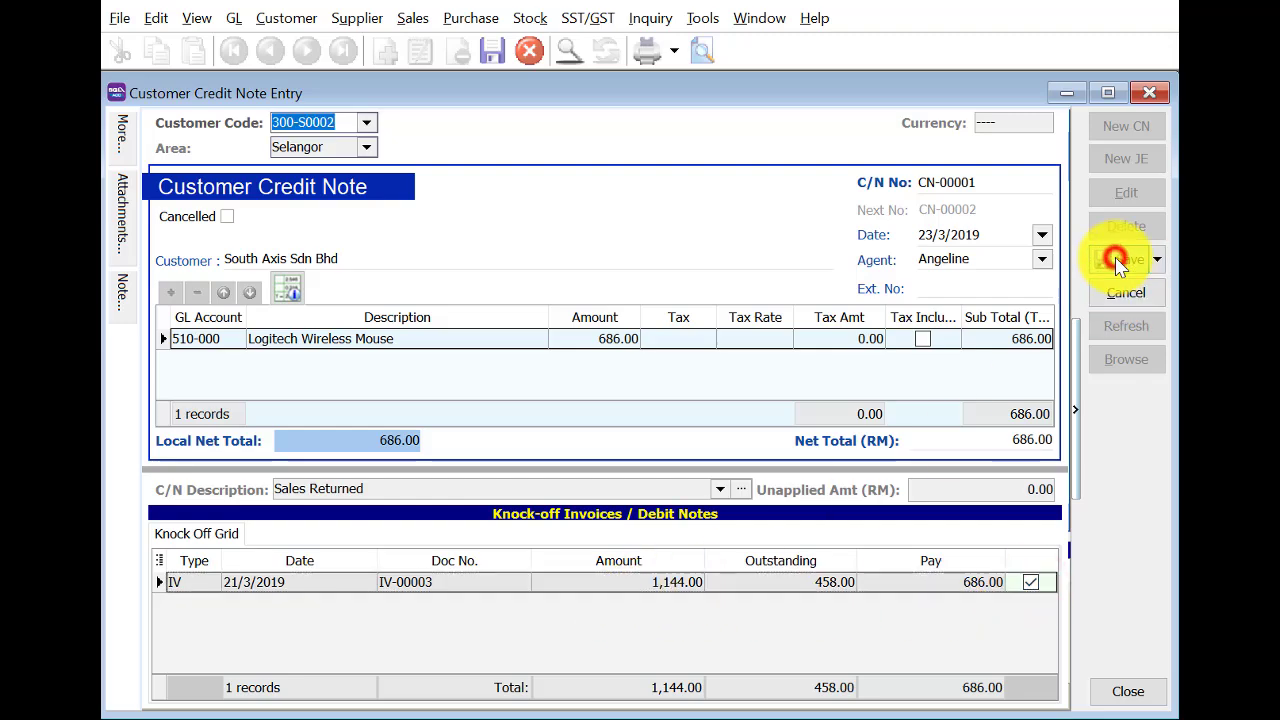
pyautogui.click(1130, 362)
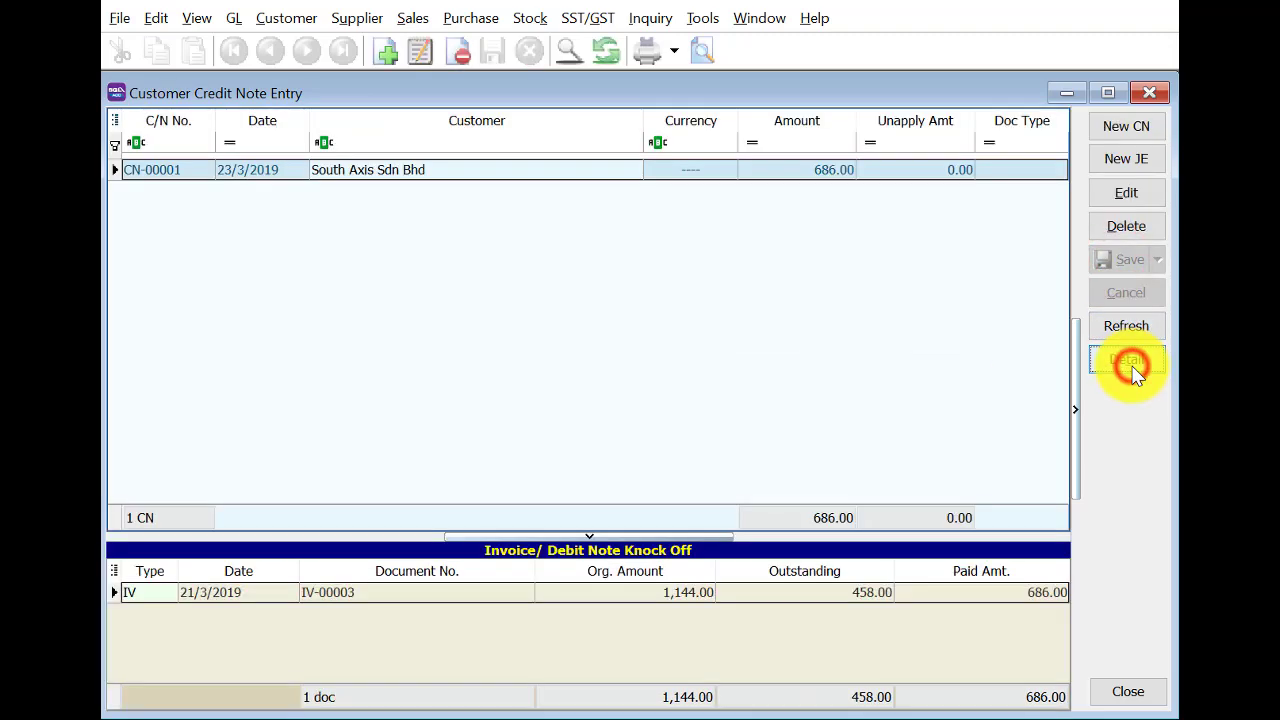
pyautogui.click(1117, 134)
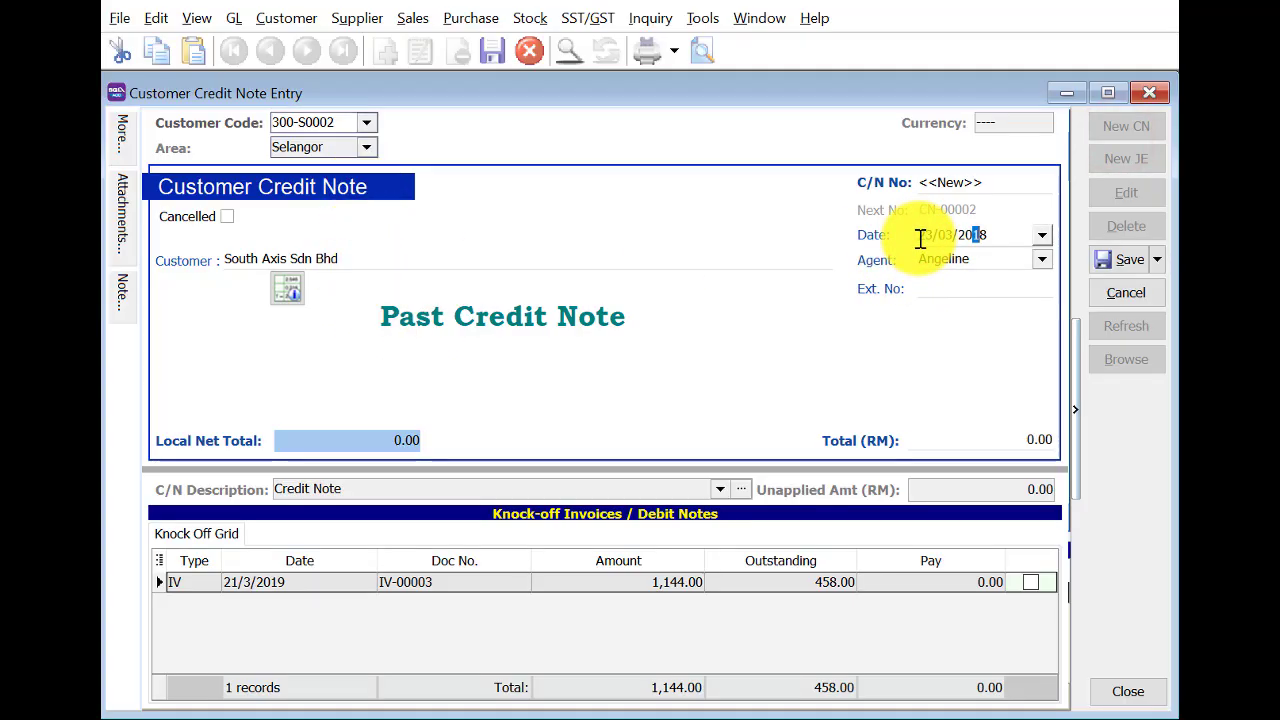
# Add a 98.00 line to GL account 520-000 Discount Allowed on the 23/3/2019 credit note.
pyautogui.press('Tab')
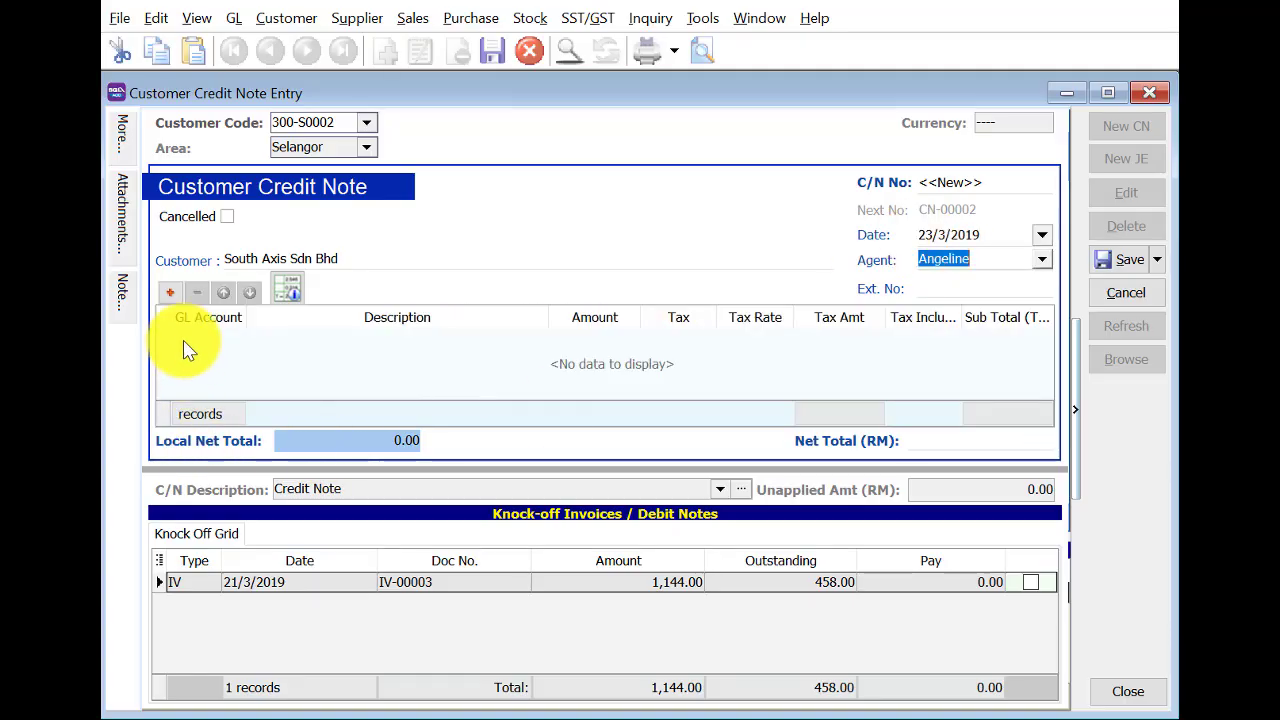
pyautogui.click(170, 293)
pyautogui.click(240, 338)
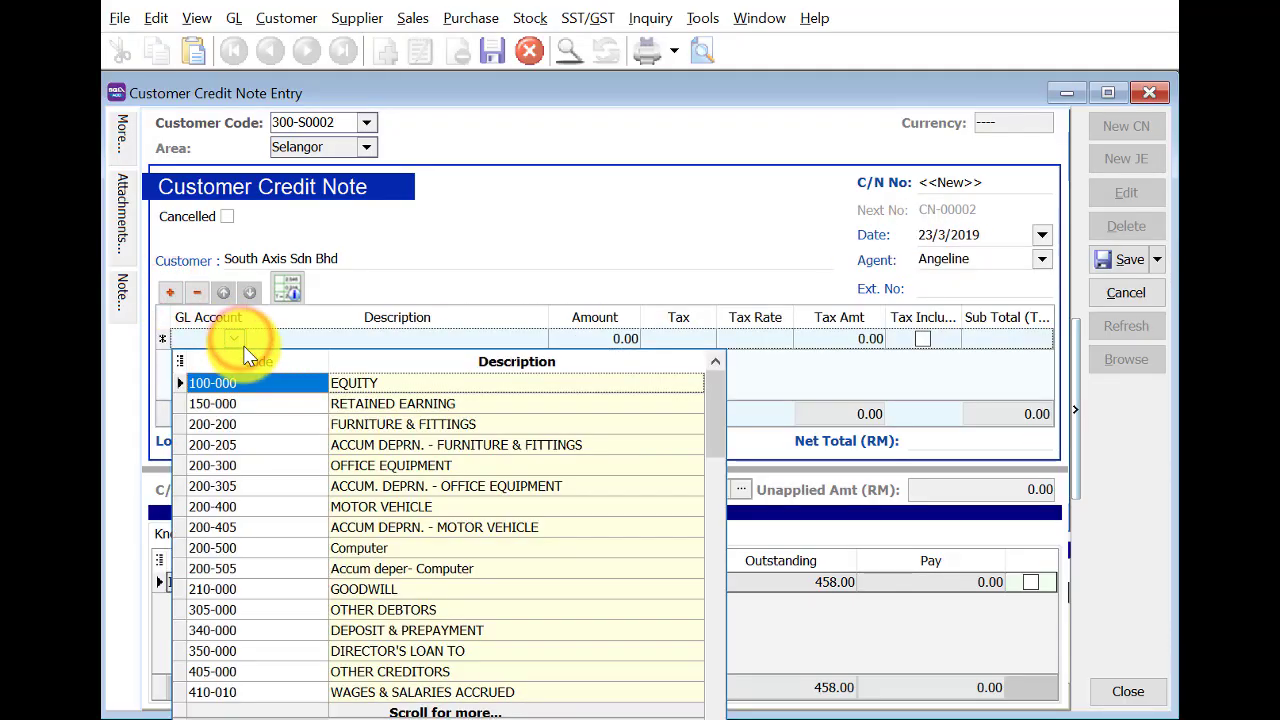
pyautogui.write('dis')
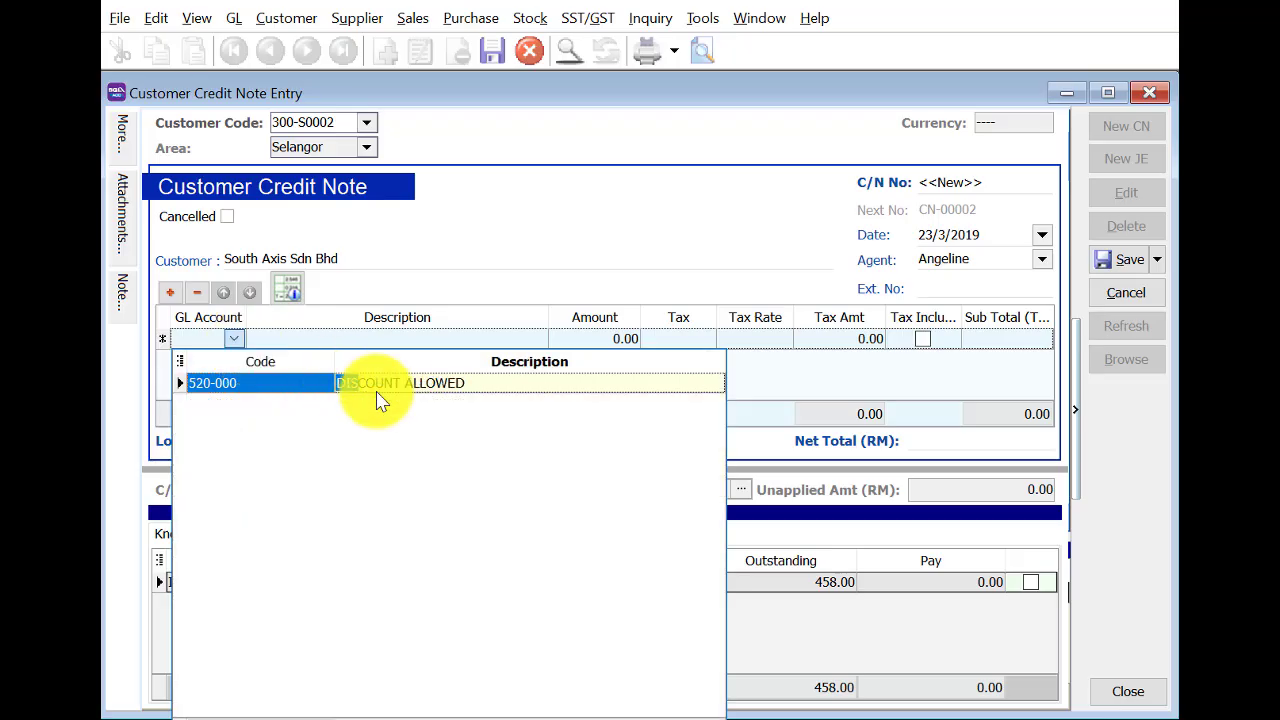
pyautogui.click(393, 383)
pyautogui.click(586, 340)
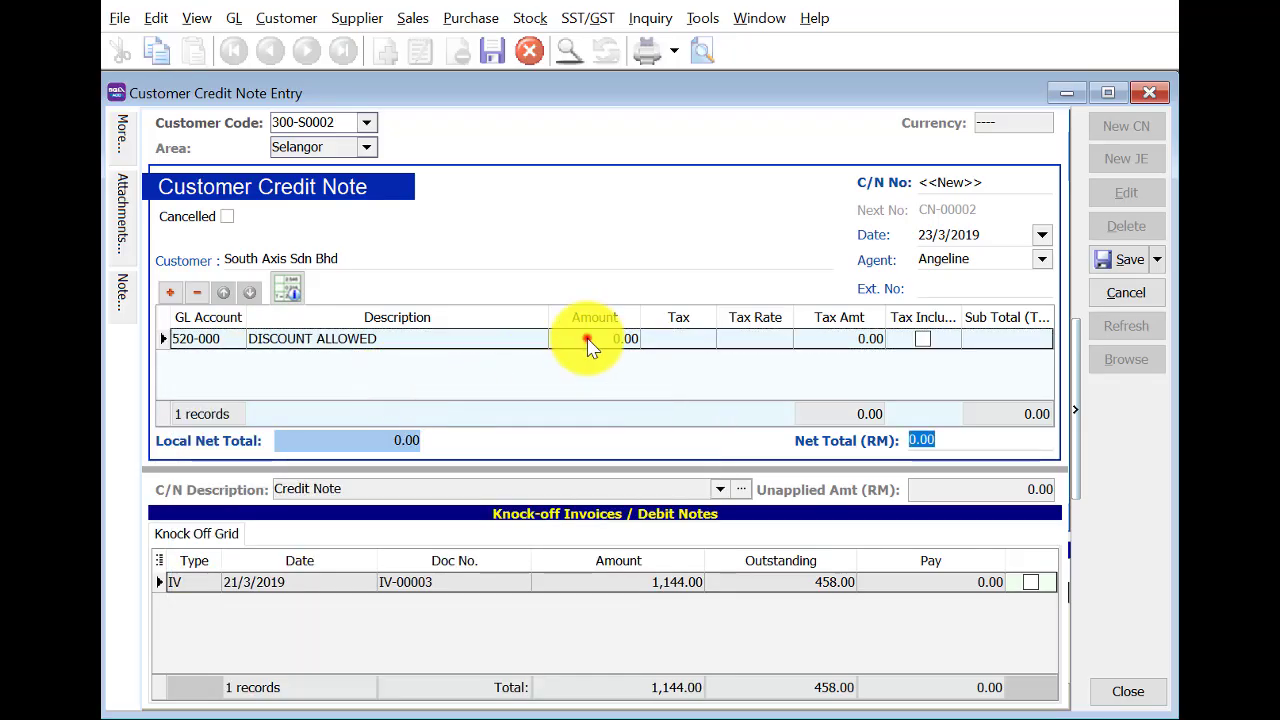
pyautogui.write('98')
pyautogui.press('Tab')
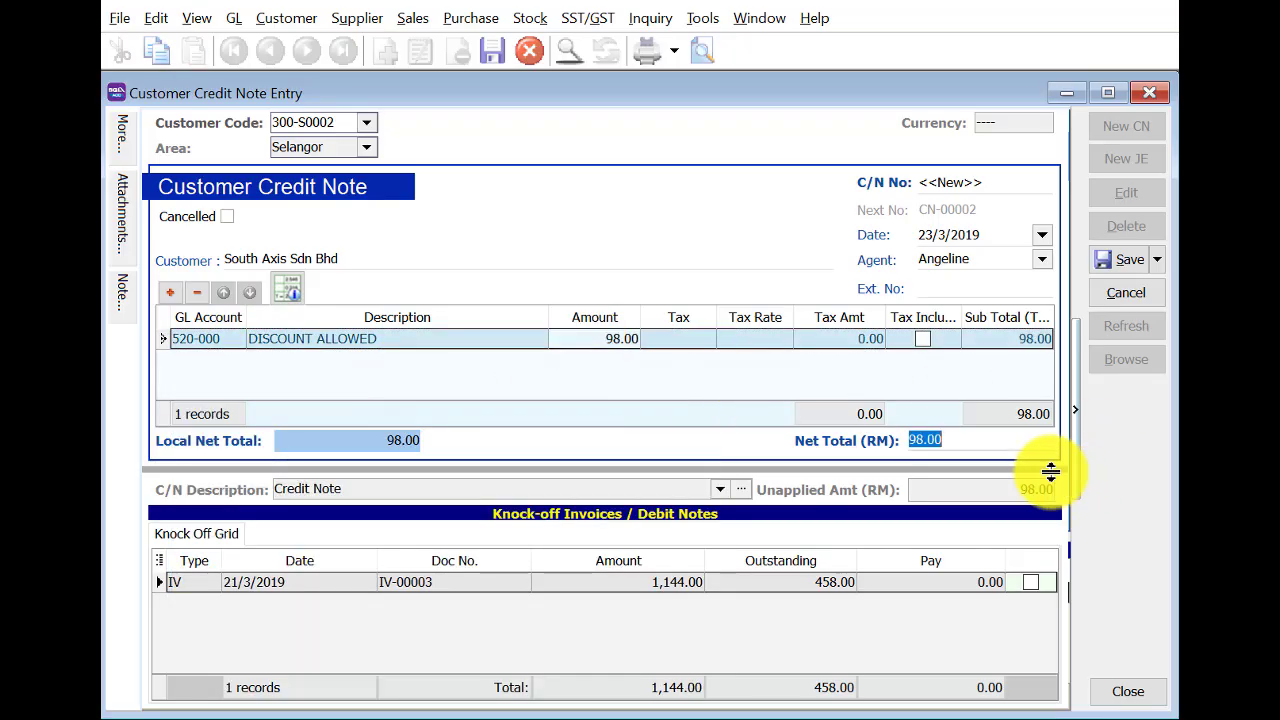
# Knock the 98.00 off invoice IV-00003, save CN-00002, and close the window.
pyautogui.click(1036, 586)
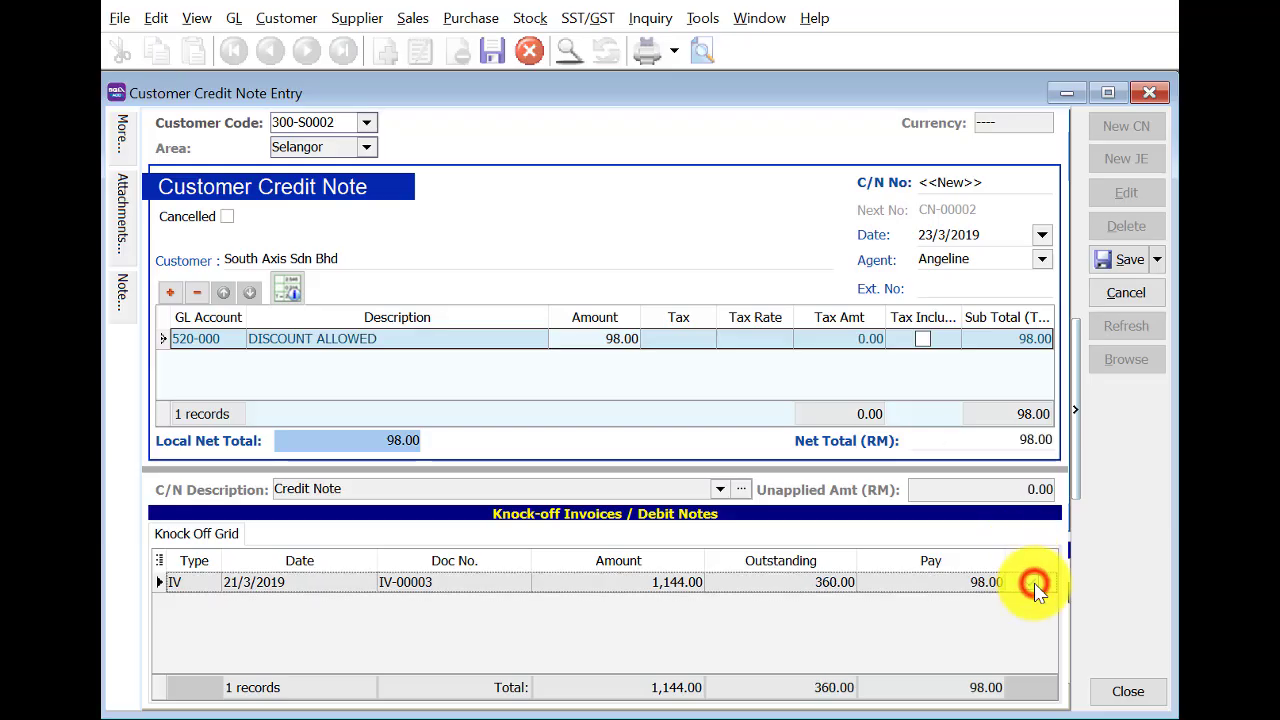
pyautogui.hotkey('ctrl', 's')
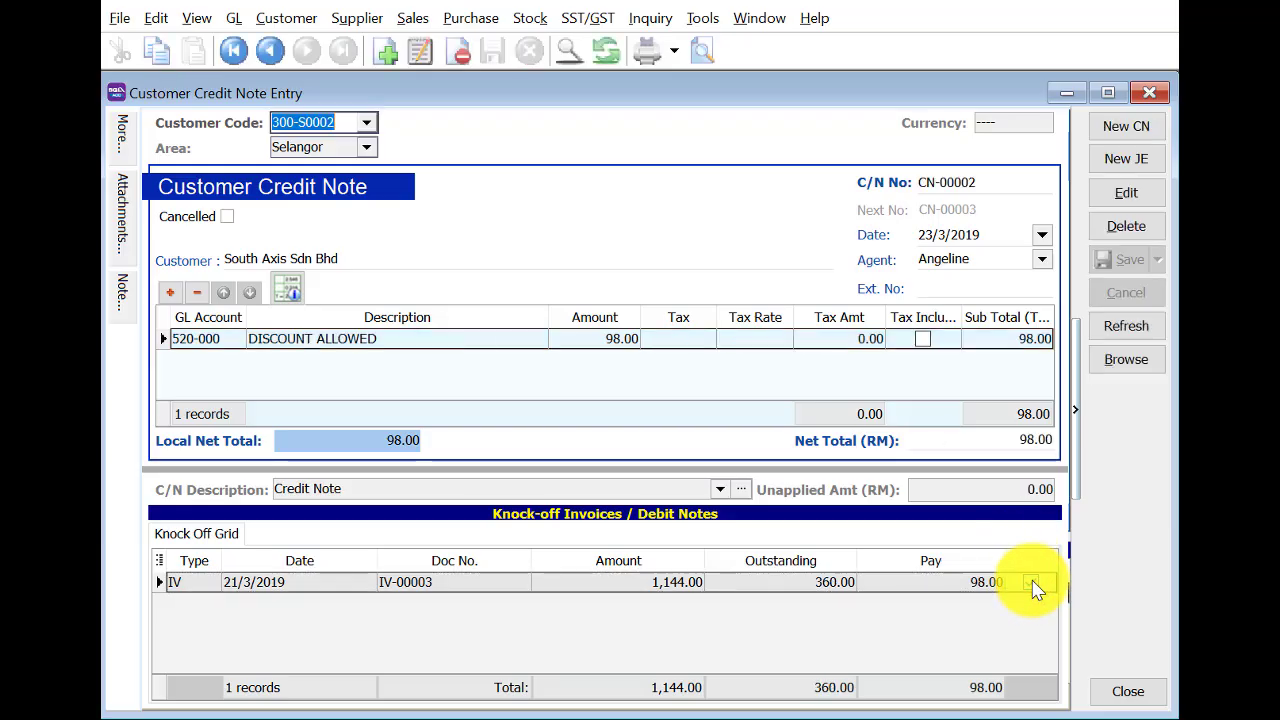
pyautogui.click(1128, 260)
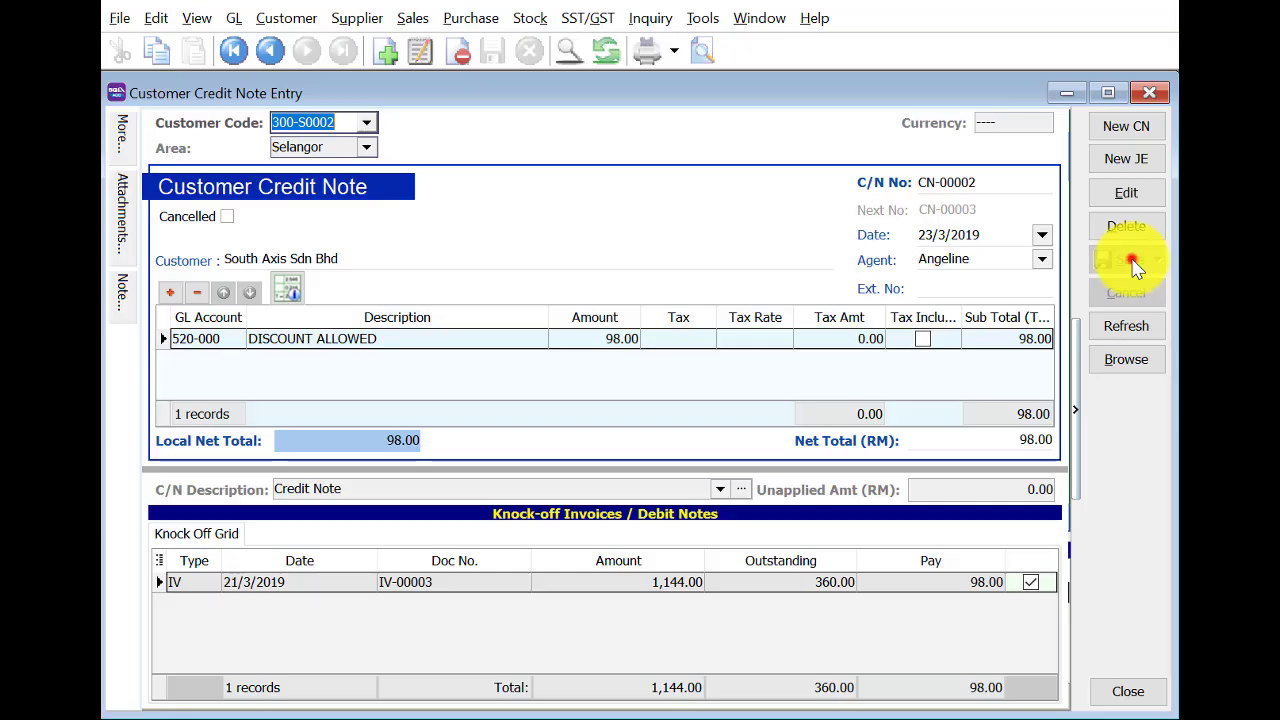
pyautogui.click(1131, 360)
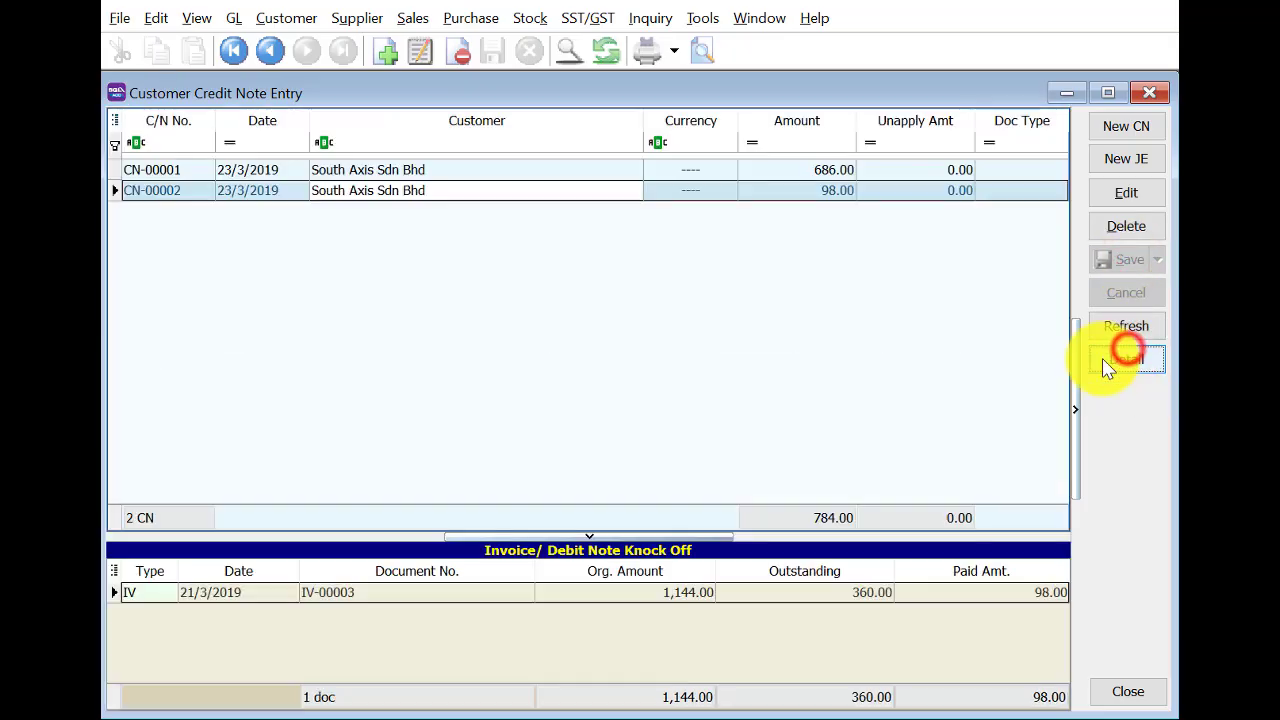
pyautogui.click(1148, 95)
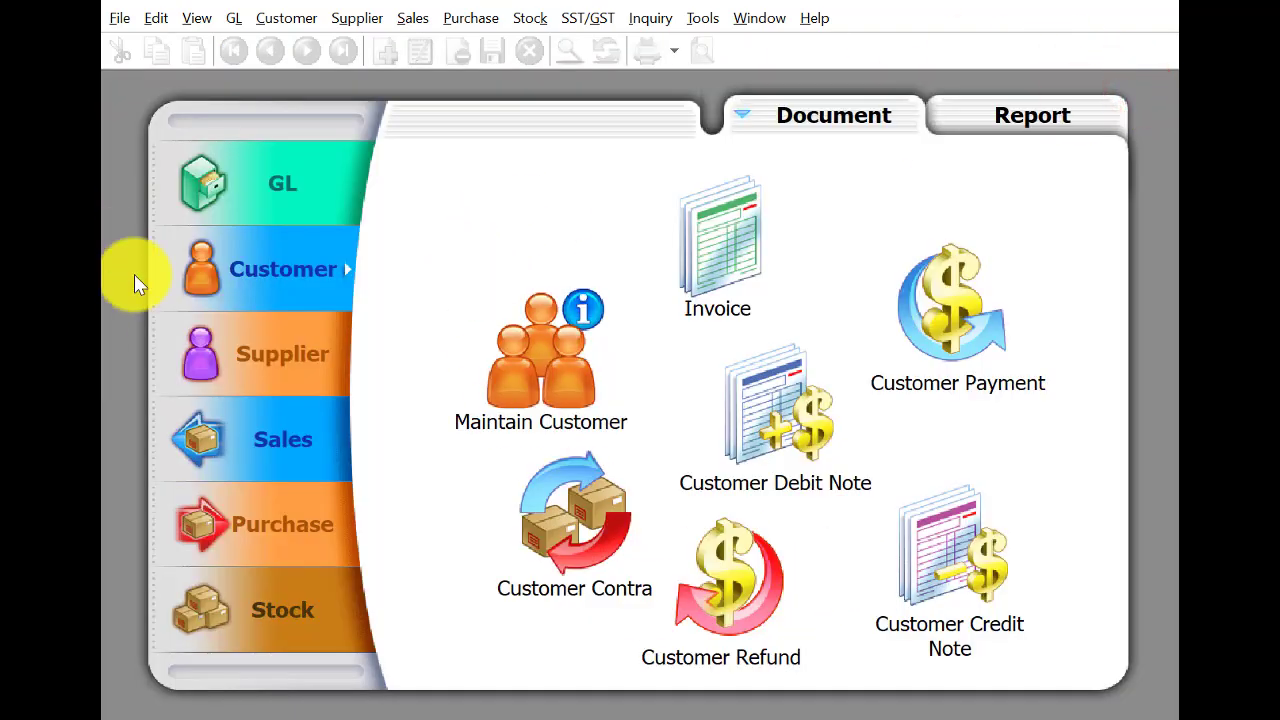
# Start a new cash sale and create a new customer named Cash Sales.
pyautogui.click(260, 415)
pyautogui.click(826, 586)
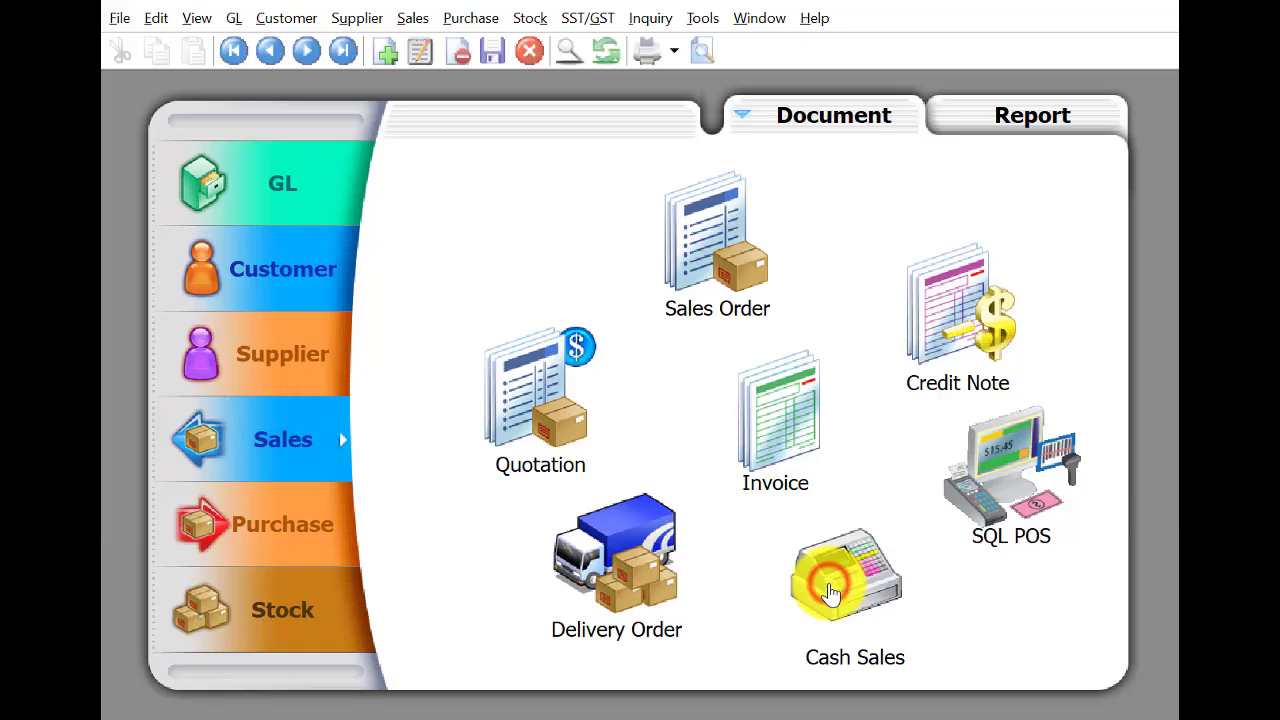
pyautogui.click(1120, 126)
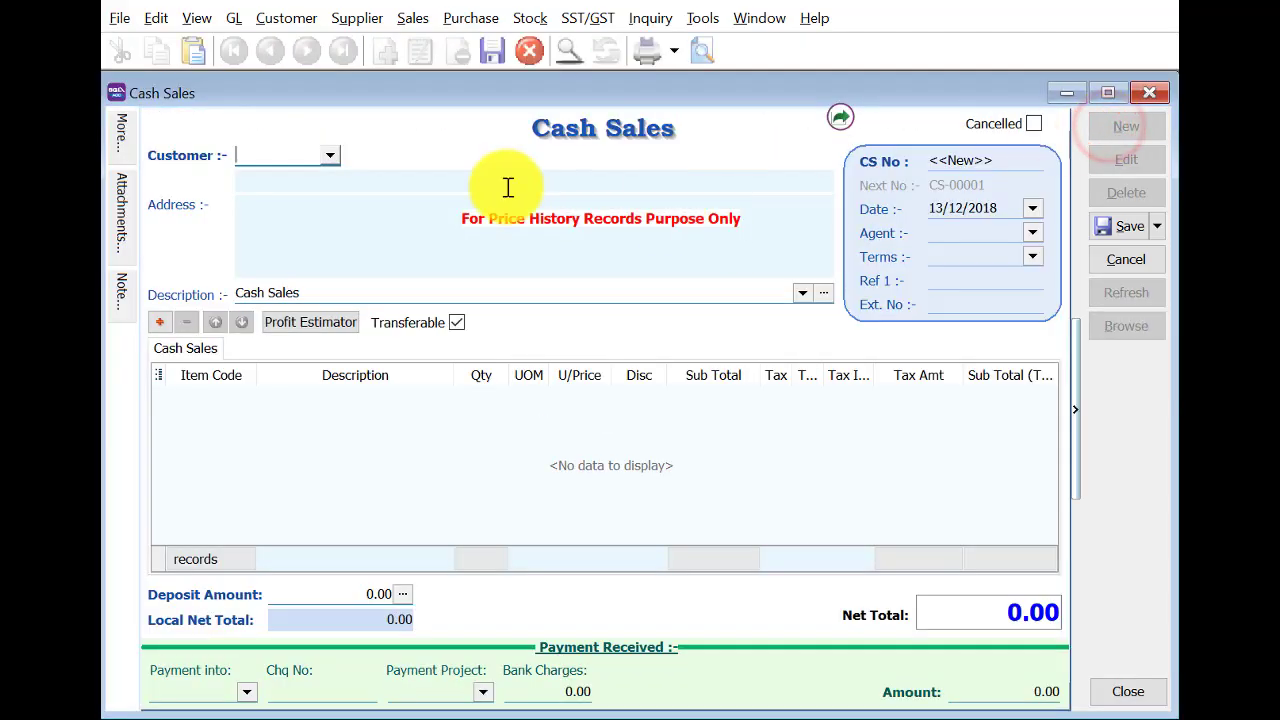
pyautogui.write('cs')
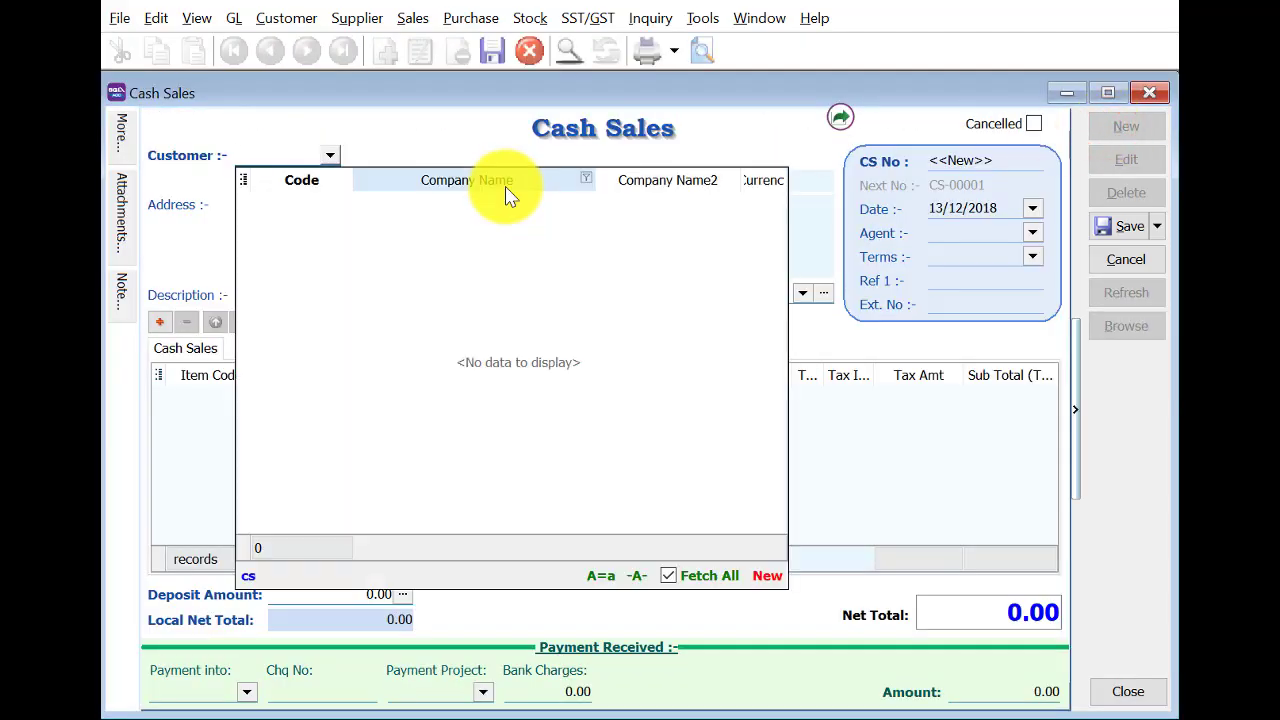
pyautogui.press('BackSpace')
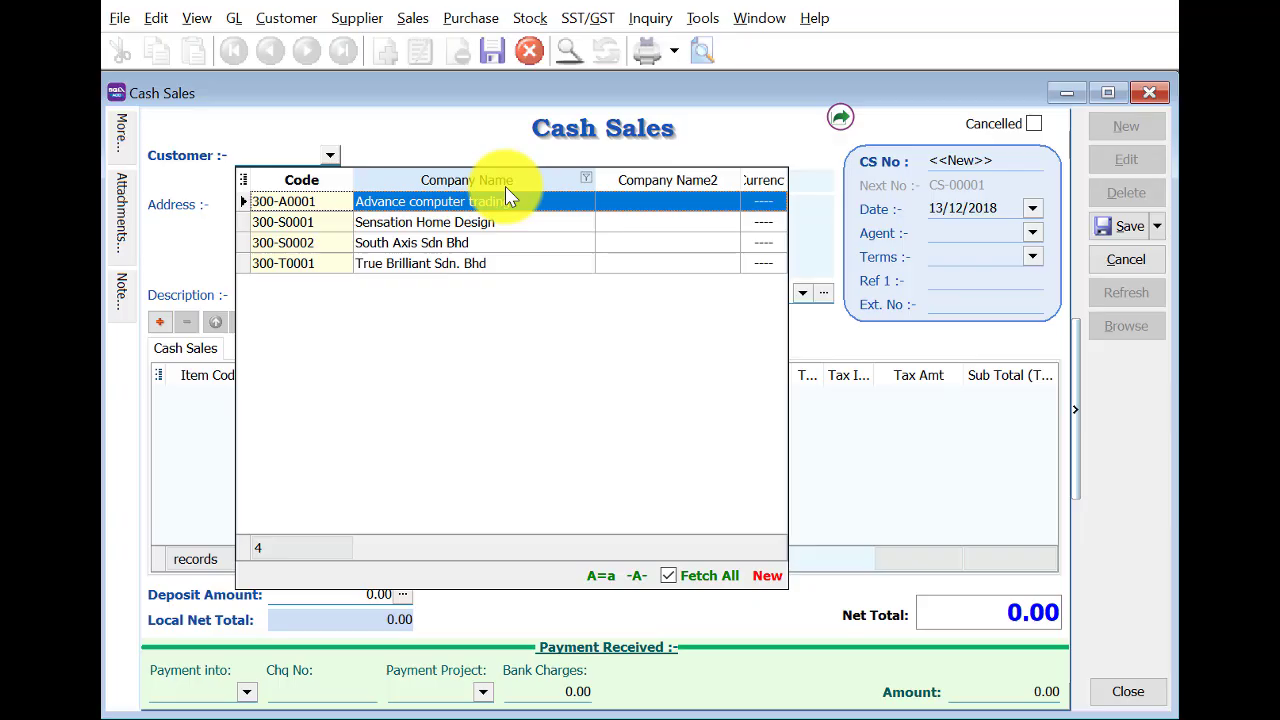
pyautogui.press('Down')
pyautogui.press('Down')
pyautogui.press('Down')
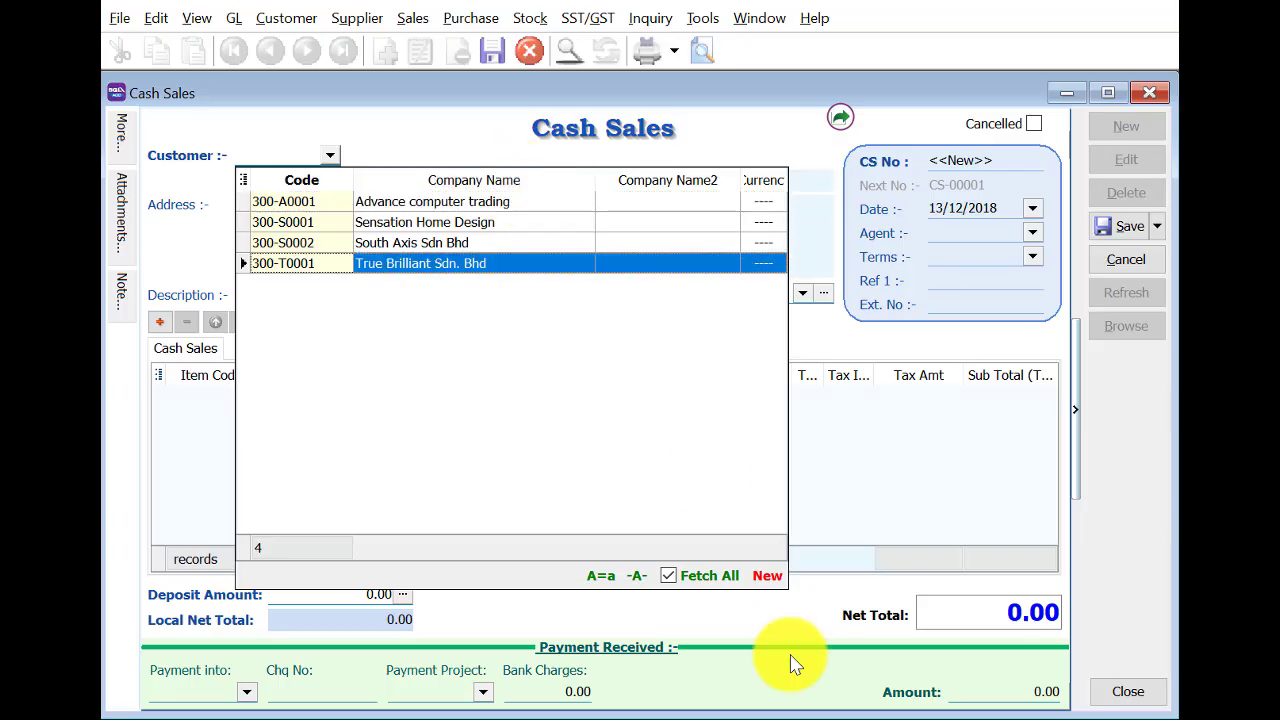
pyautogui.click(761, 580)
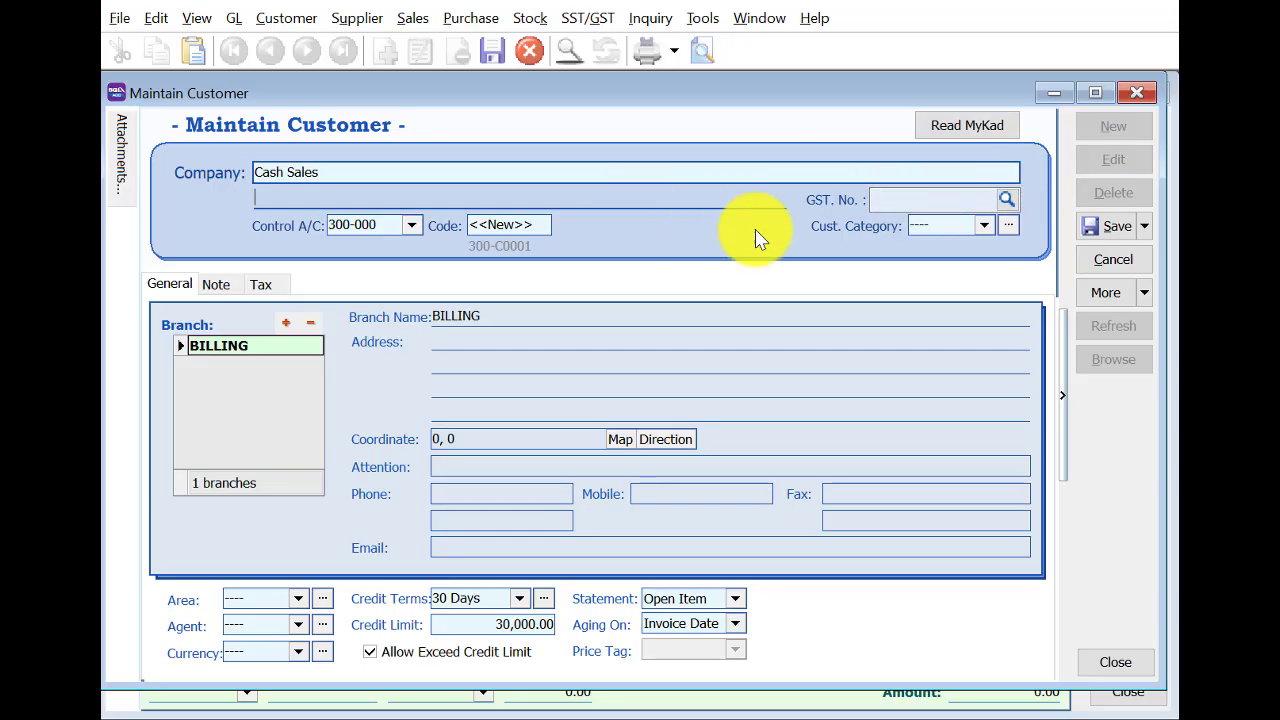
pyautogui.click(1108, 228)
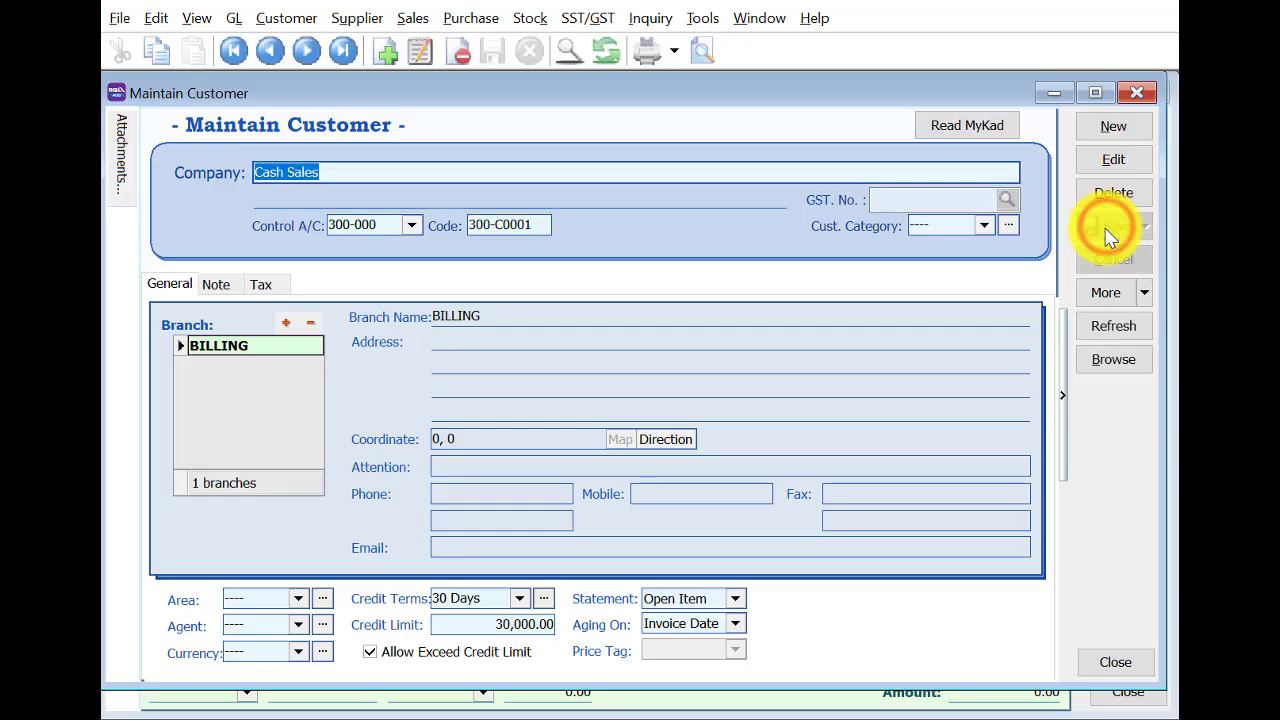
pyautogui.click(1136, 92)
# Select the Cash Sales customer and date the sale 25/3/2019.
pyautogui.write('s')
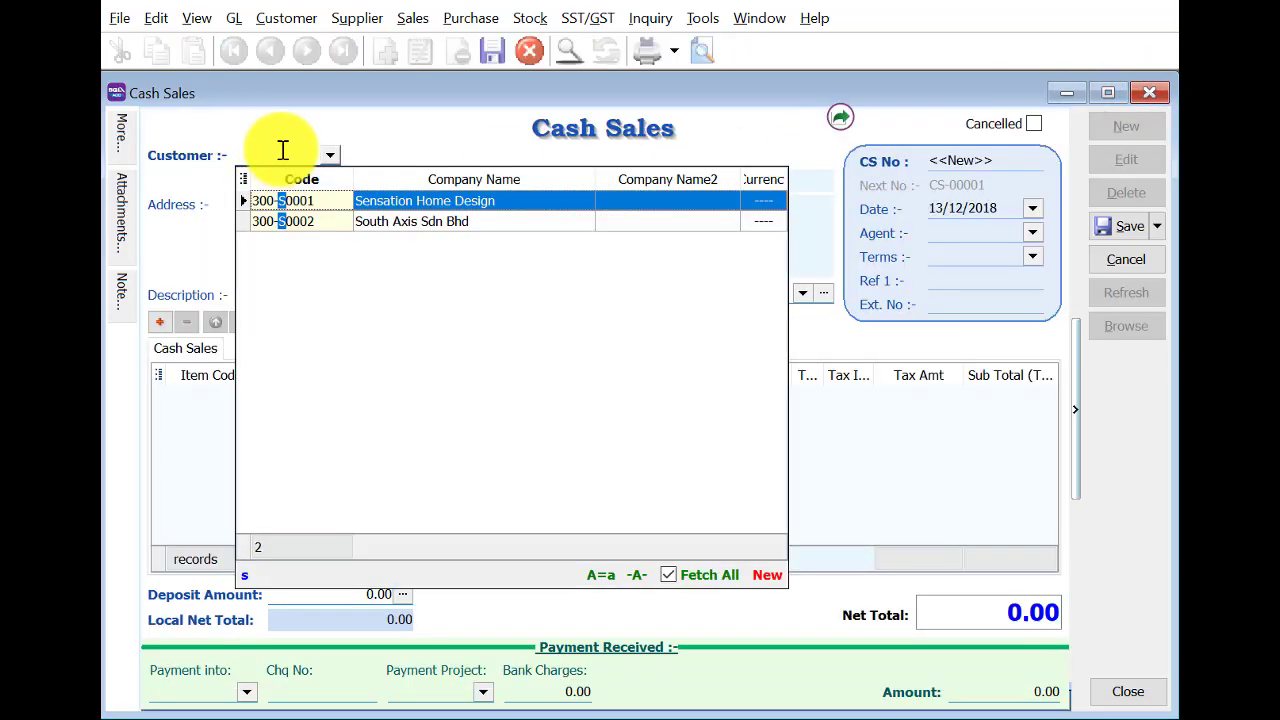
pyautogui.press('BackSpace')
pyautogui.write('c')
pyautogui.click(337, 200)
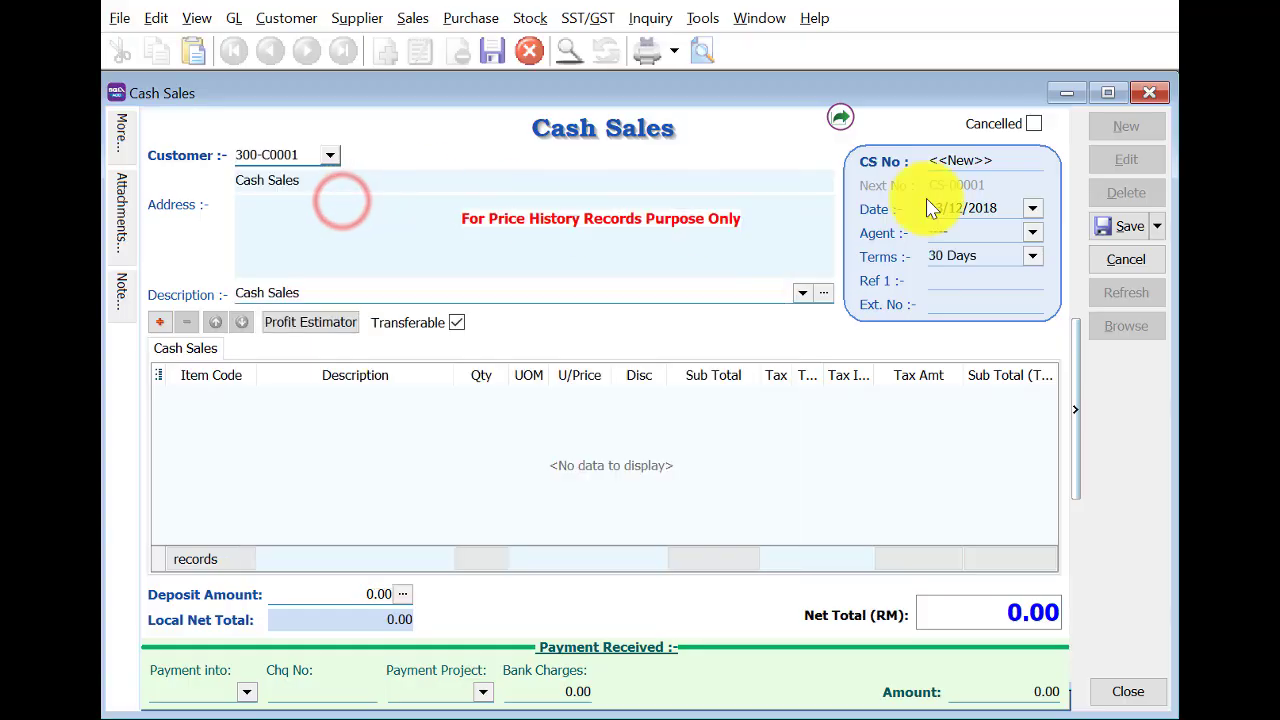
pyautogui.write('2503201')
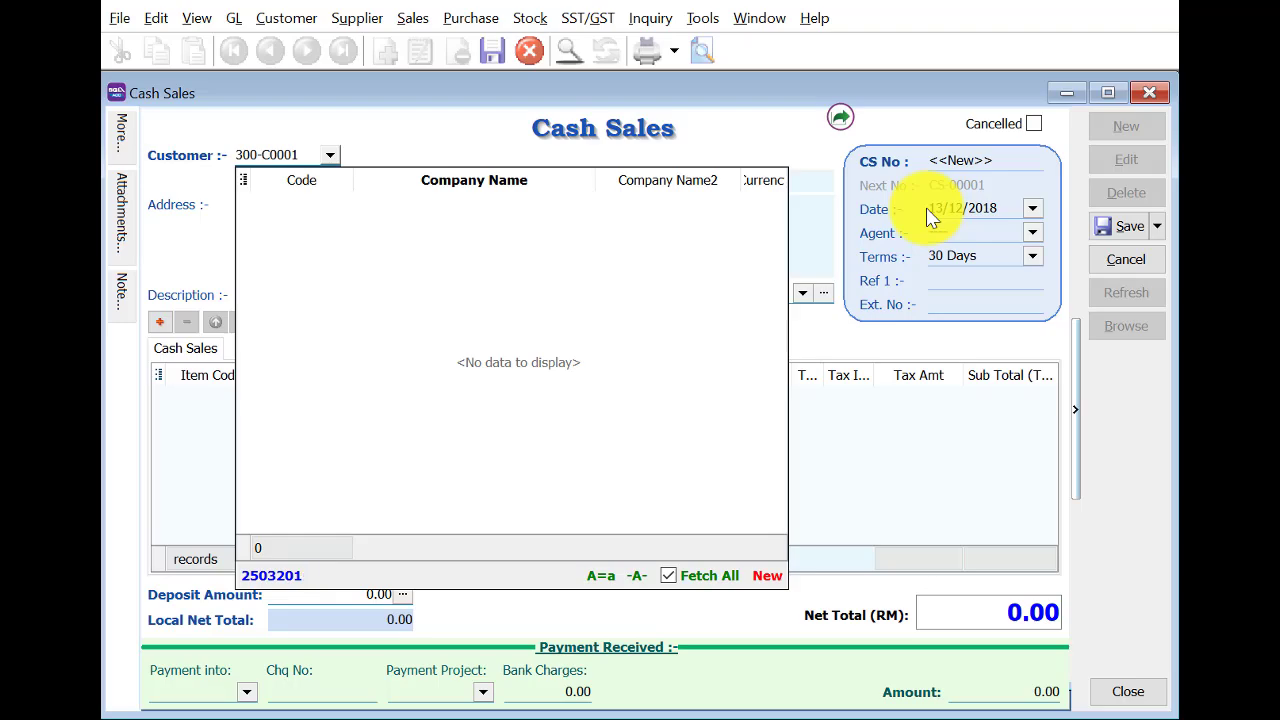
pyautogui.press('Escape')
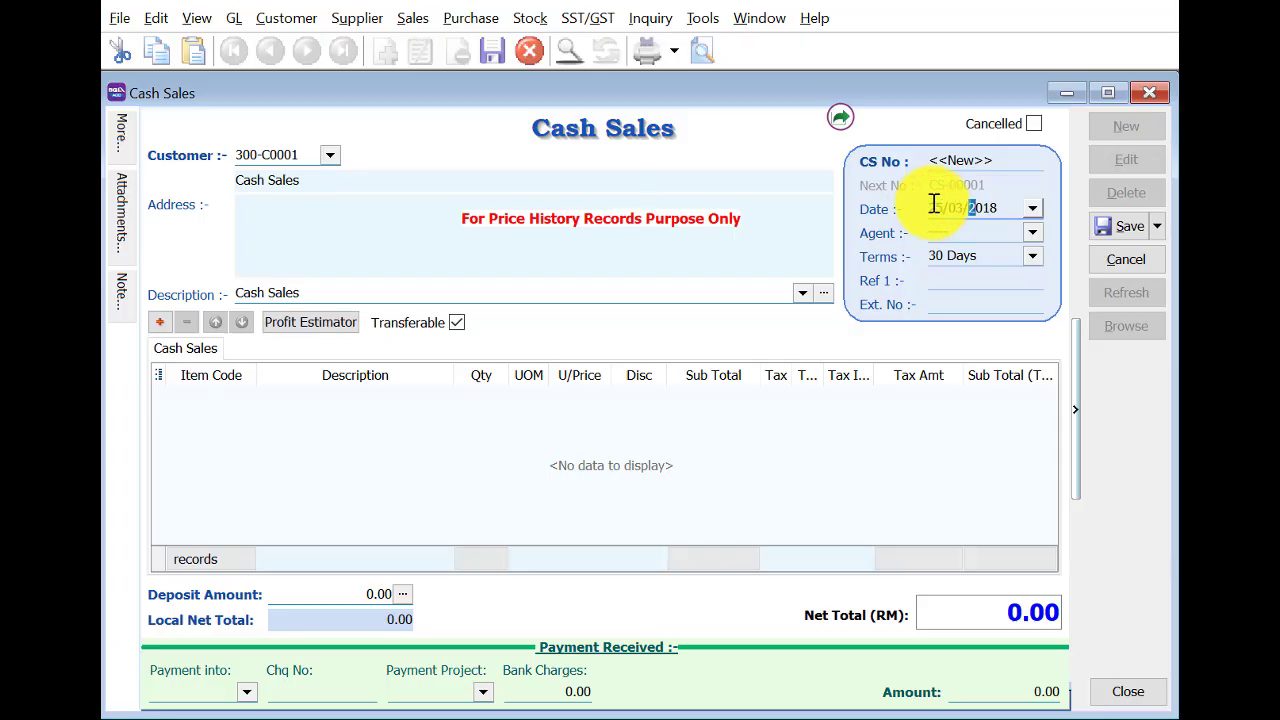
pyautogui.press('Tab')
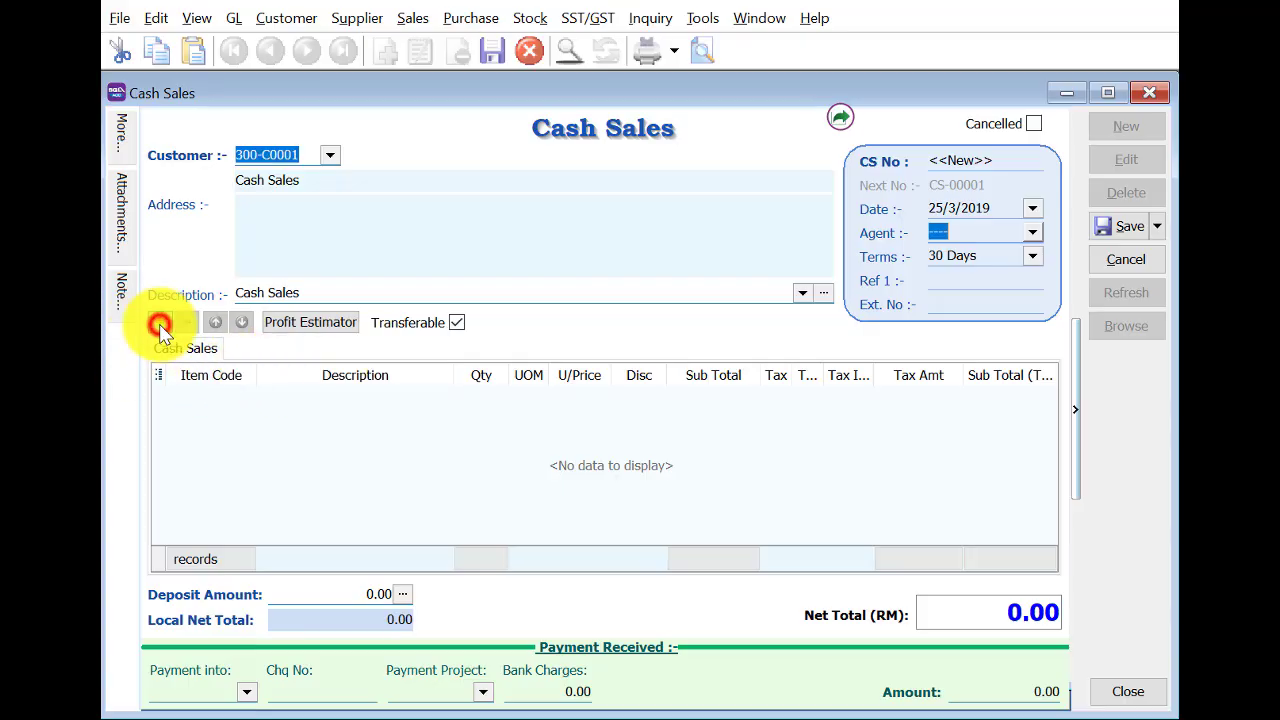
# Add a Logitech Keyboard at 2% discount and 2 Logitech Mouse with no discount.
pyautogui.click(160, 324)
pyautogui.click(202, 398)
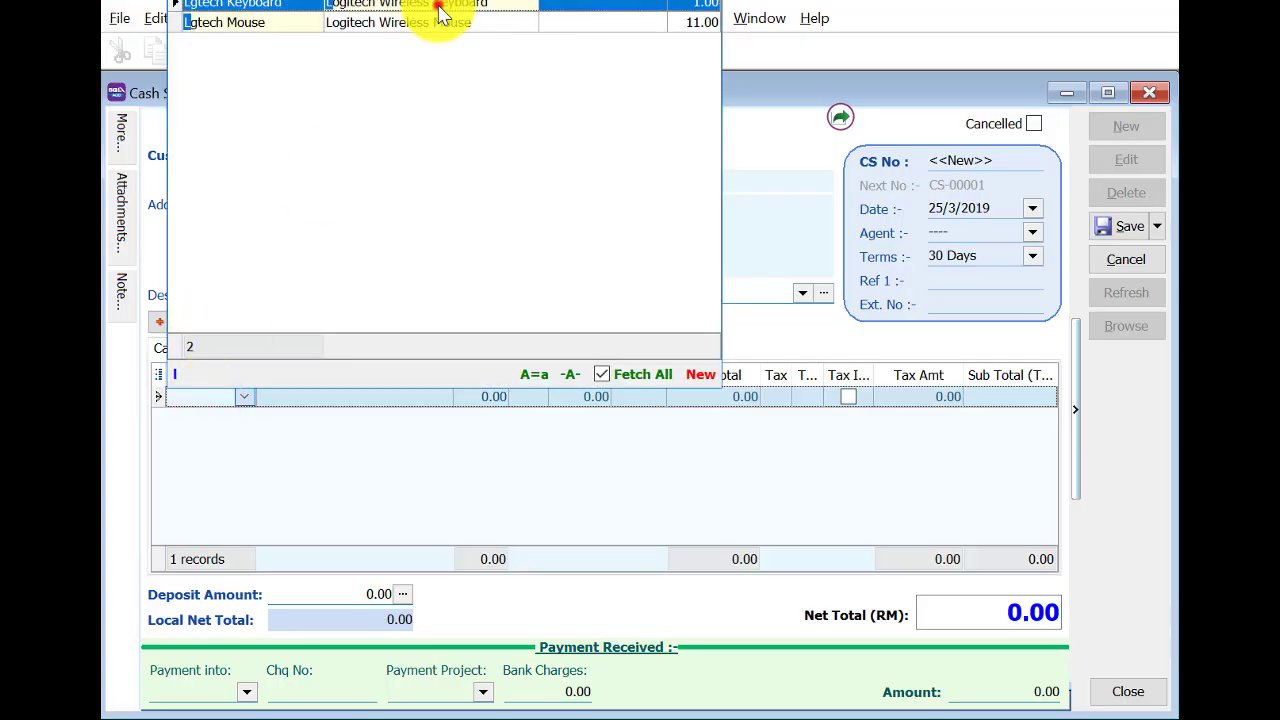
pyautogui.click(436, 8)
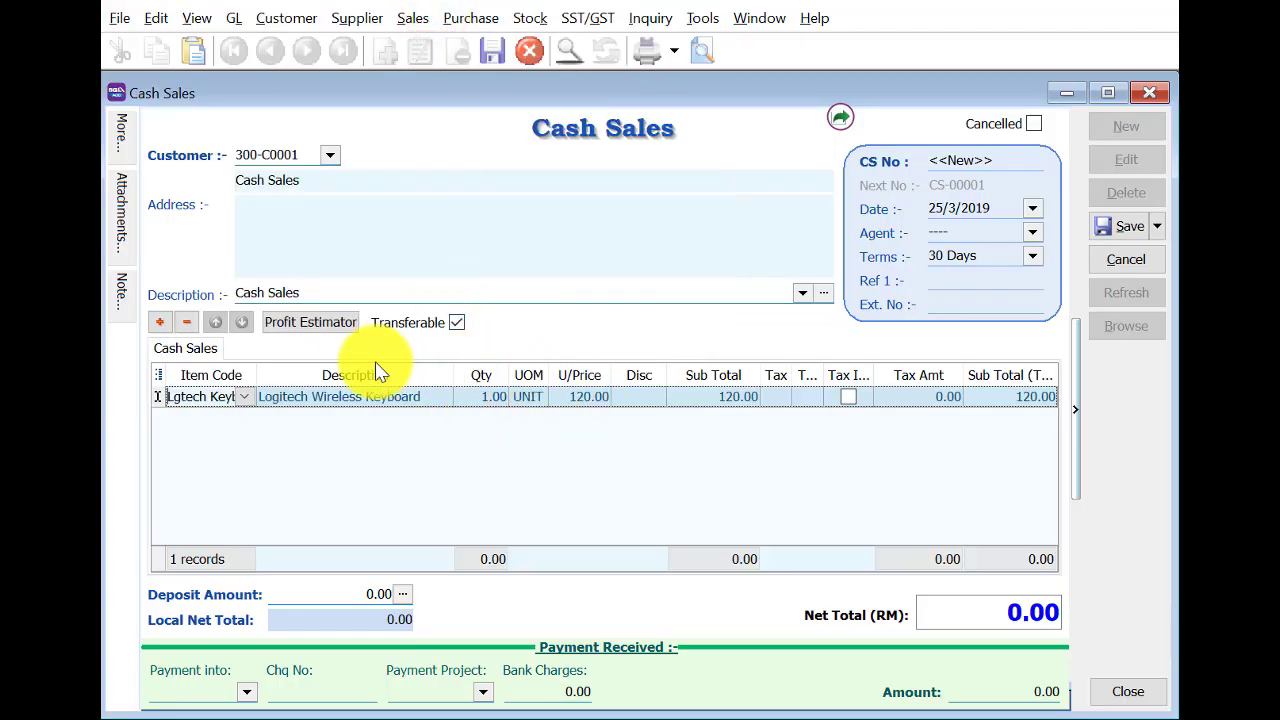
pyautogui.click(640, 398)
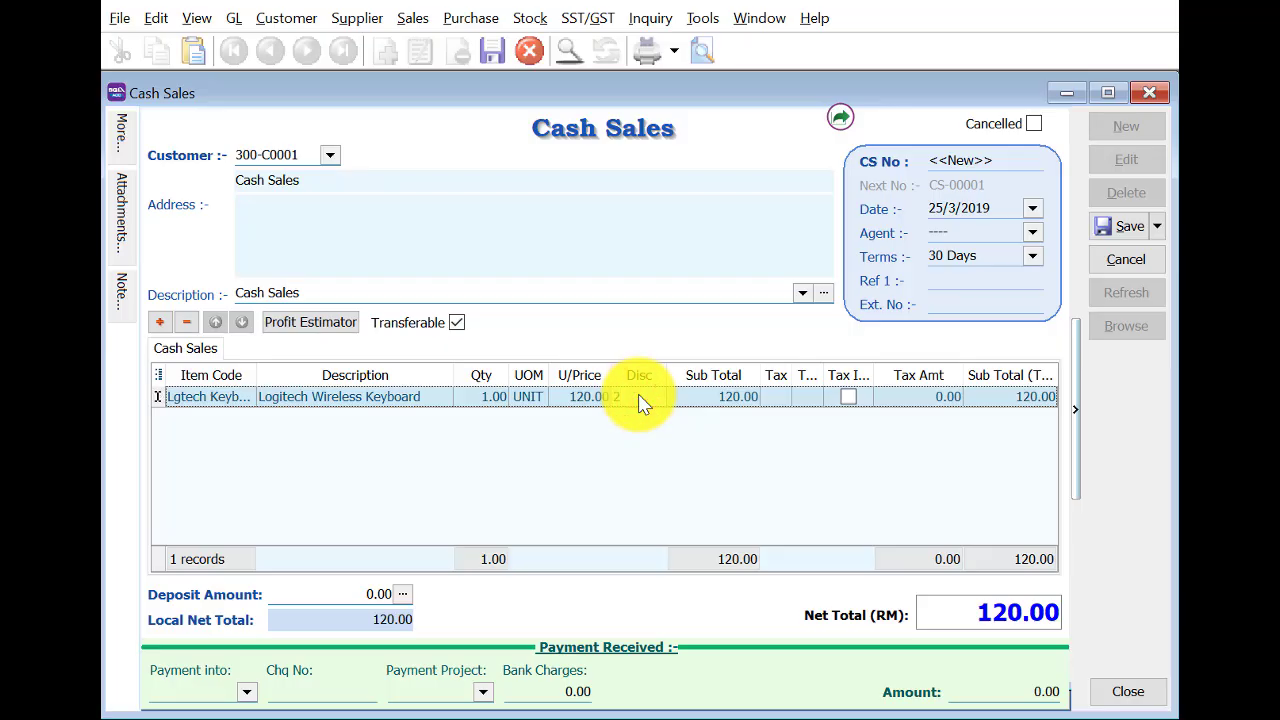
pyautogui.press('Return')
pyautogui.click(159, 321)
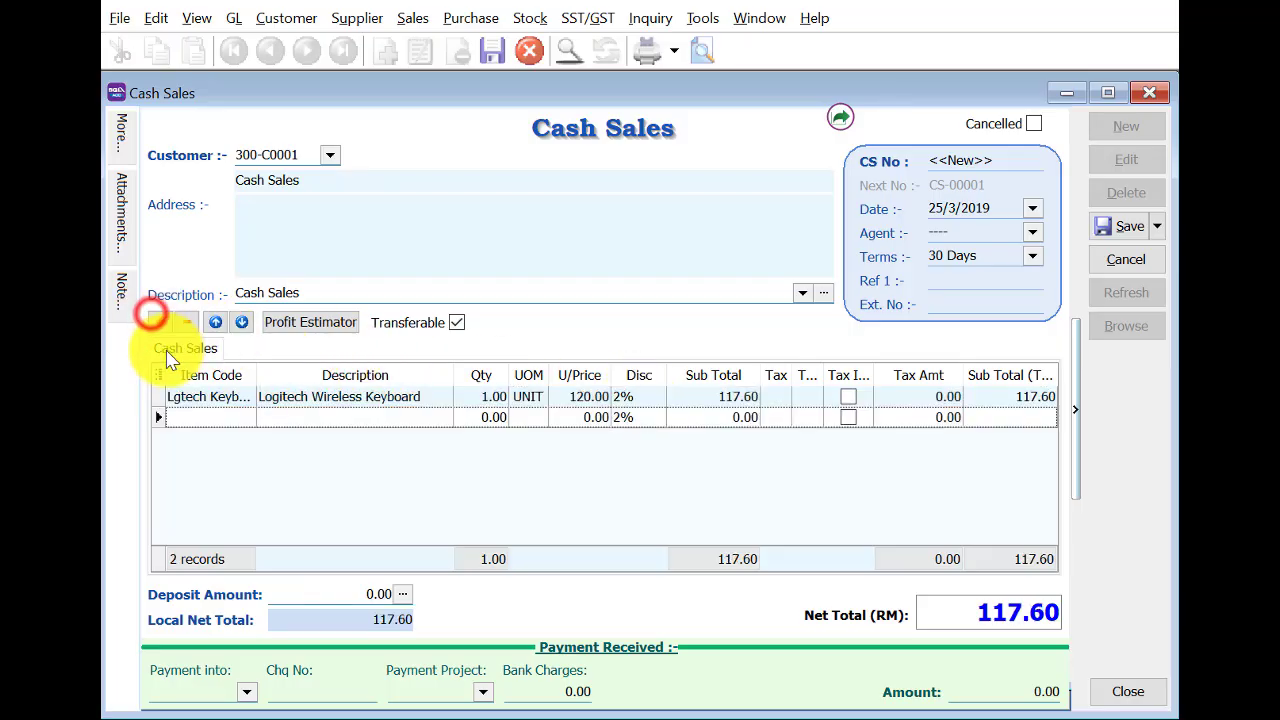
pyautogui.click(208, 410)
pyautogui.click(357, 42)
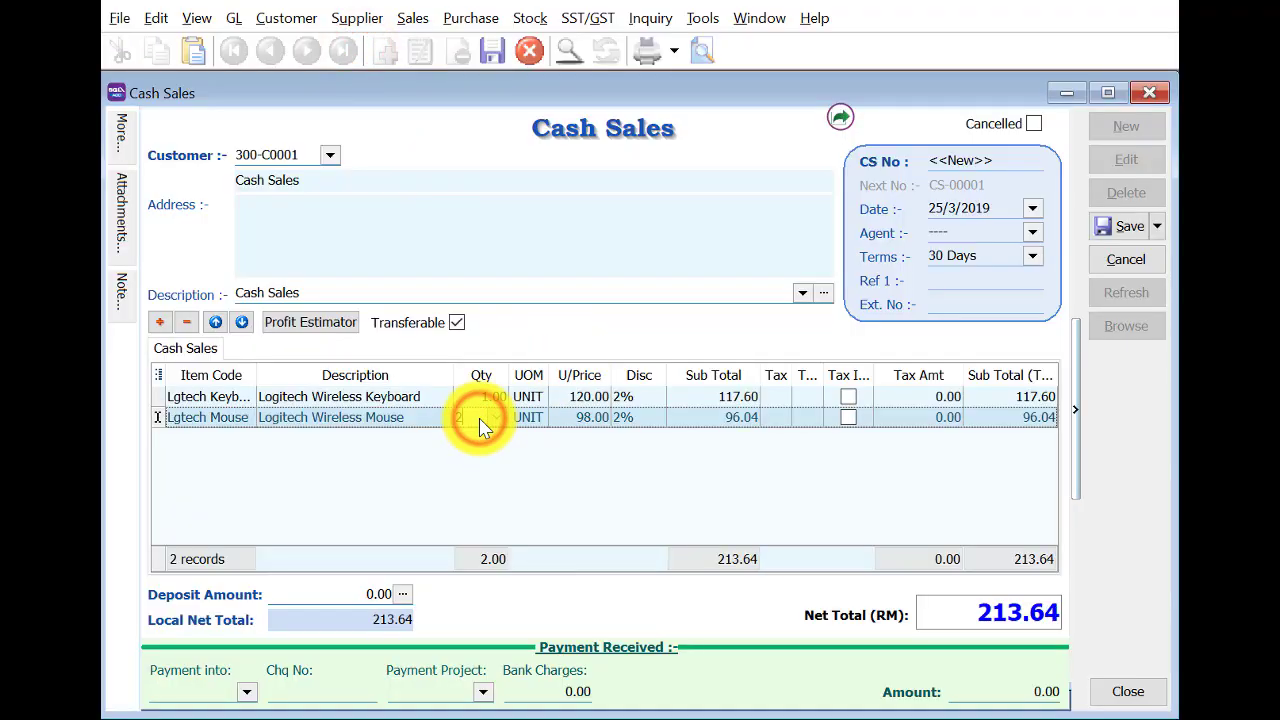
pyautogui.press('Tab')
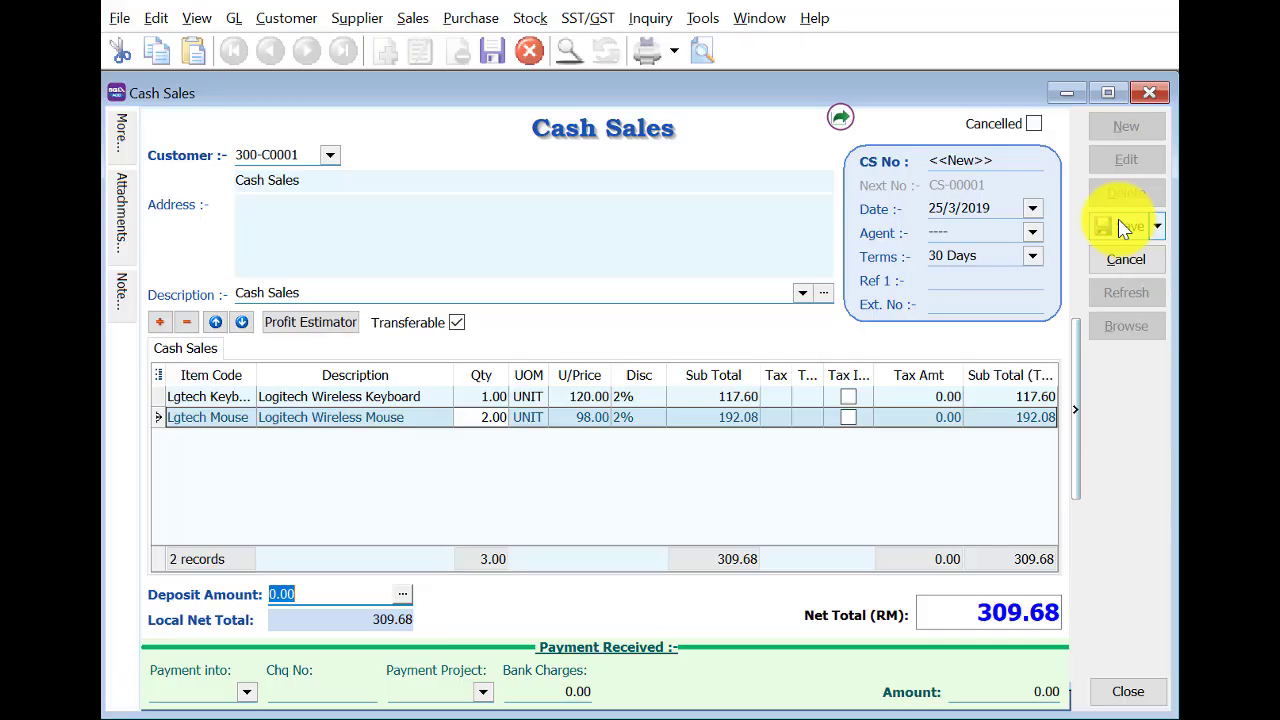
pyautogui.click(636, 424)
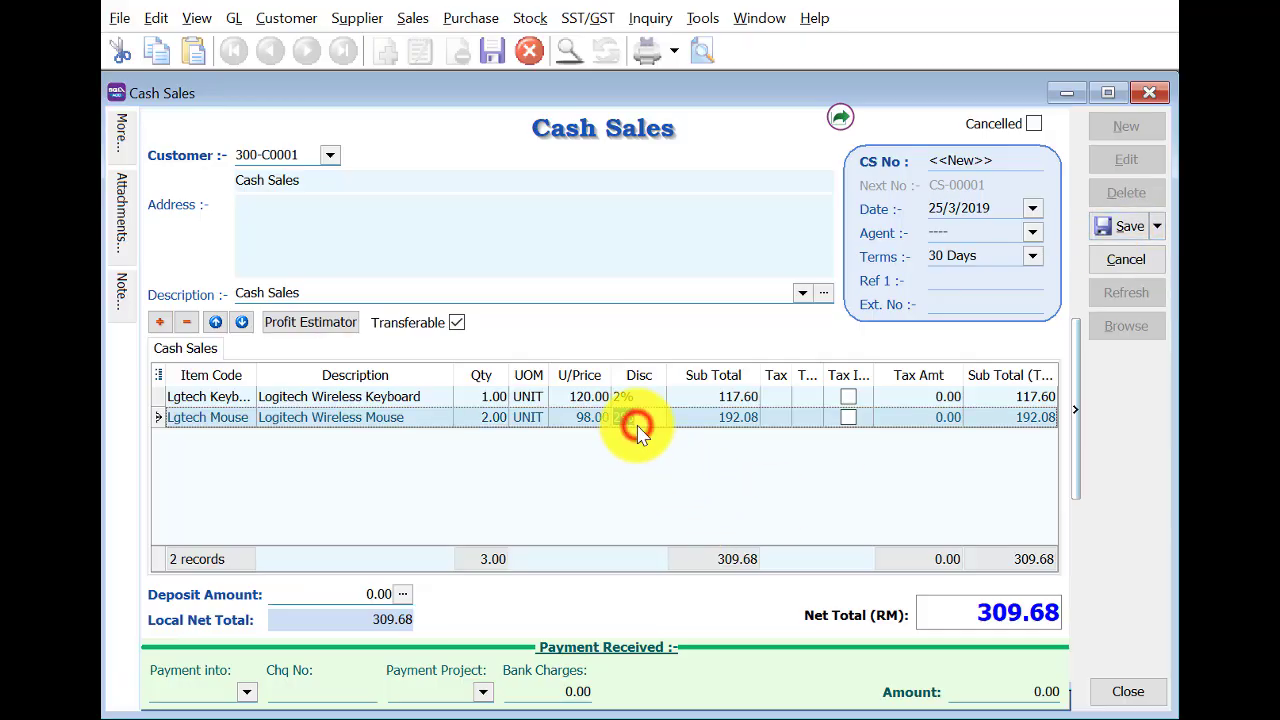
pyautogui.press('Delete')
pyautogui.press('Tab')
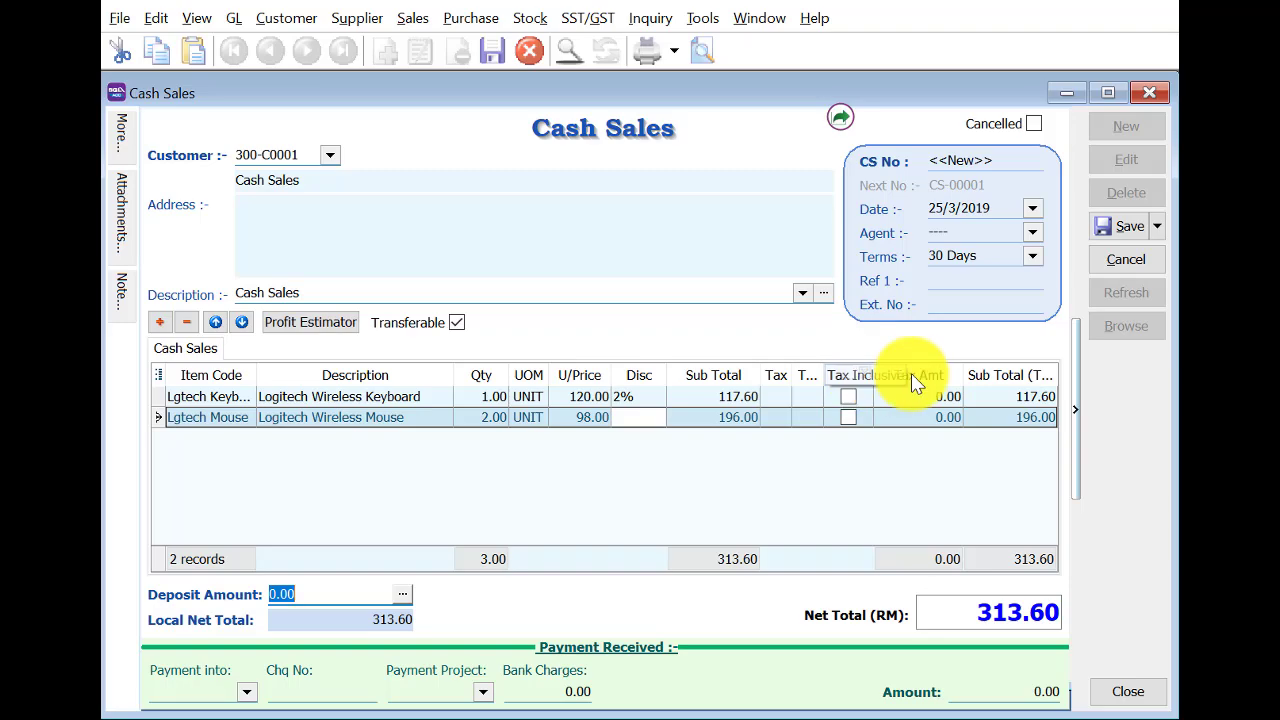
# Save cash sale CS-00001 for 313.60, receiving payment into CASH IN HAND.
pyautogui.click(1115, 229)
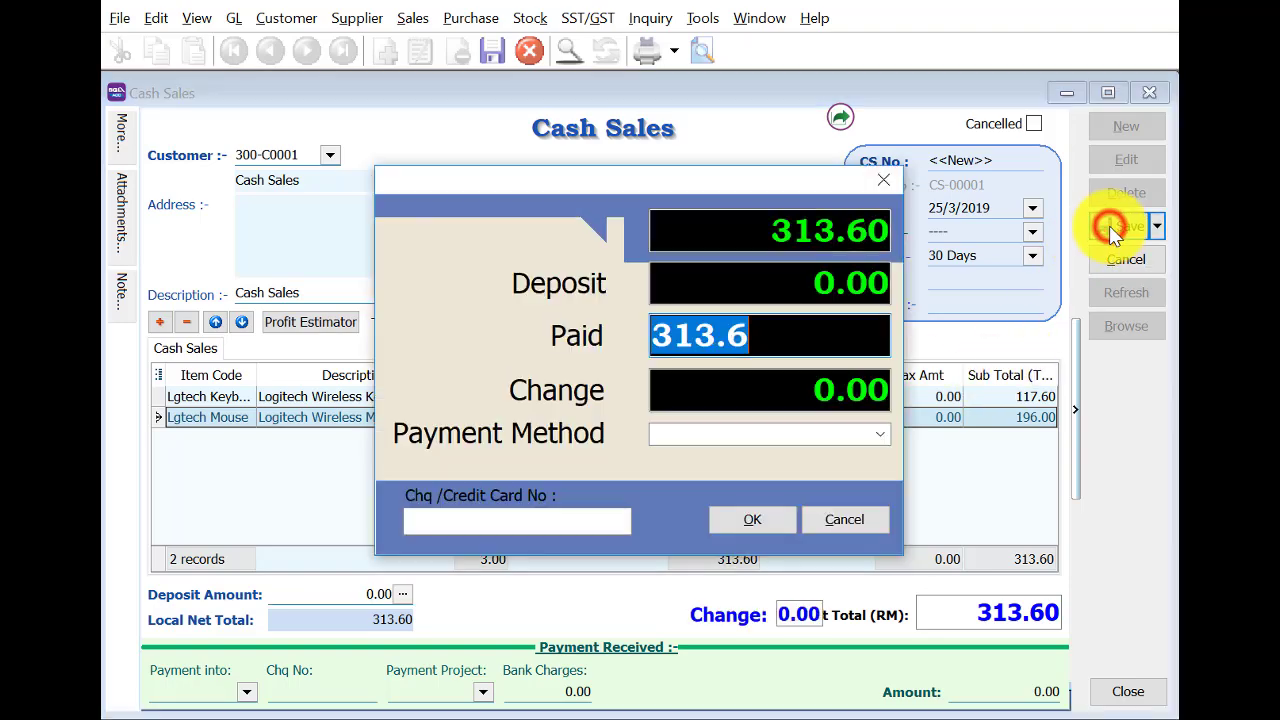
pyautogui.click(752, 519)
pyautogui.click(968, 412)
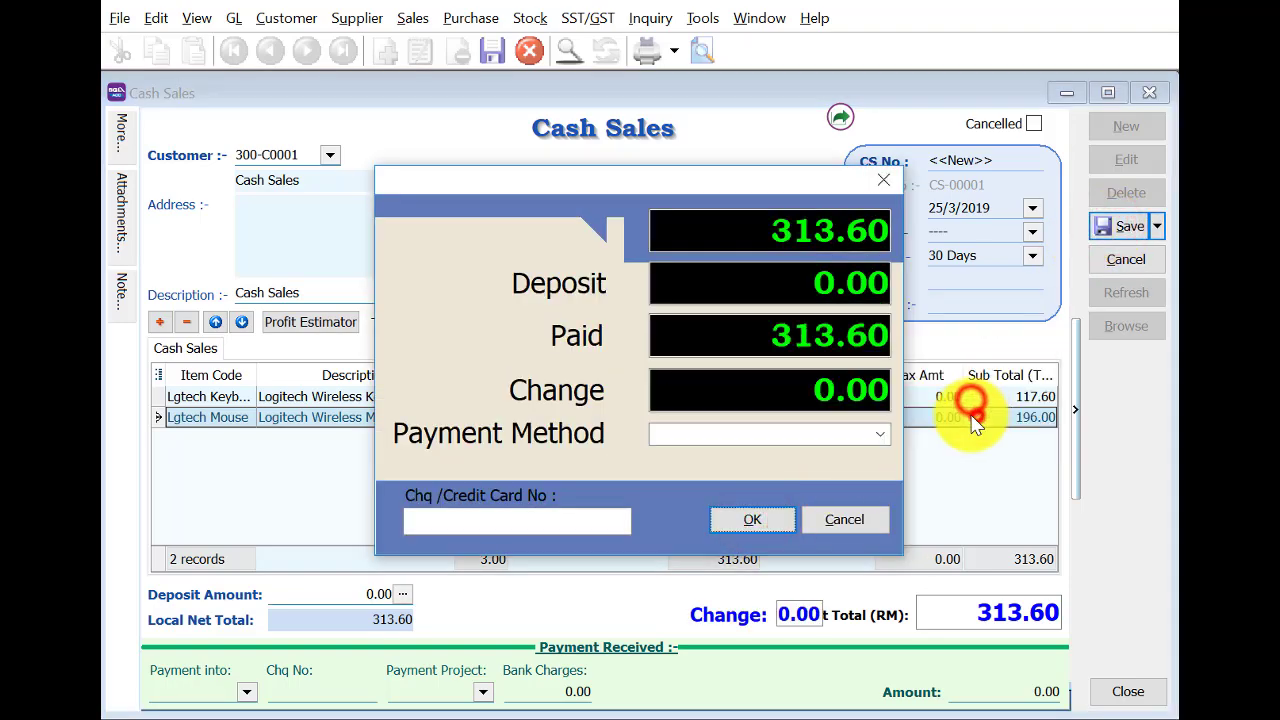
pyautogui.click(838, 434)
pyautogui.click(881, 435)
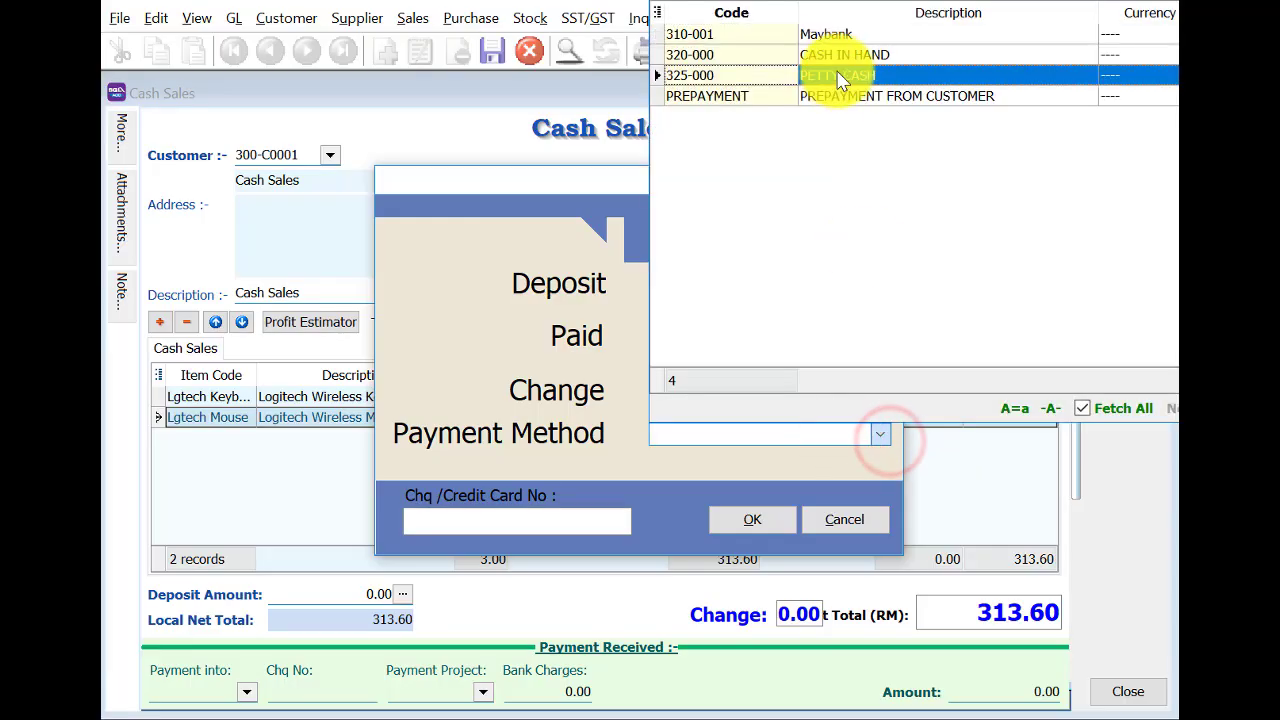
pyautogui.click(843, 60)
pyautogui.click(762, 520)
pyautogui.click(1128, 228)
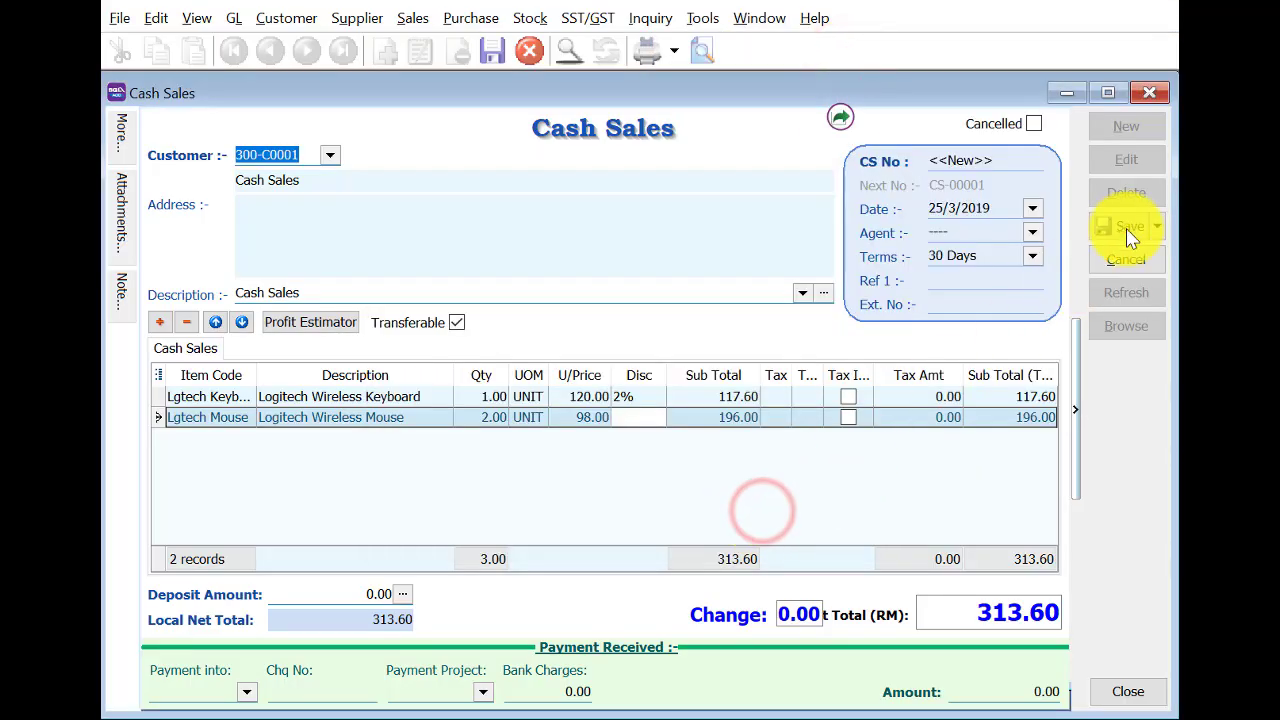
pyautogui.click(1138, 124)
# Enter a cash sale for customer 300-C0001 with item Printer HP1020, dated 25/3/2019.
pyautogui.click(330, 158)
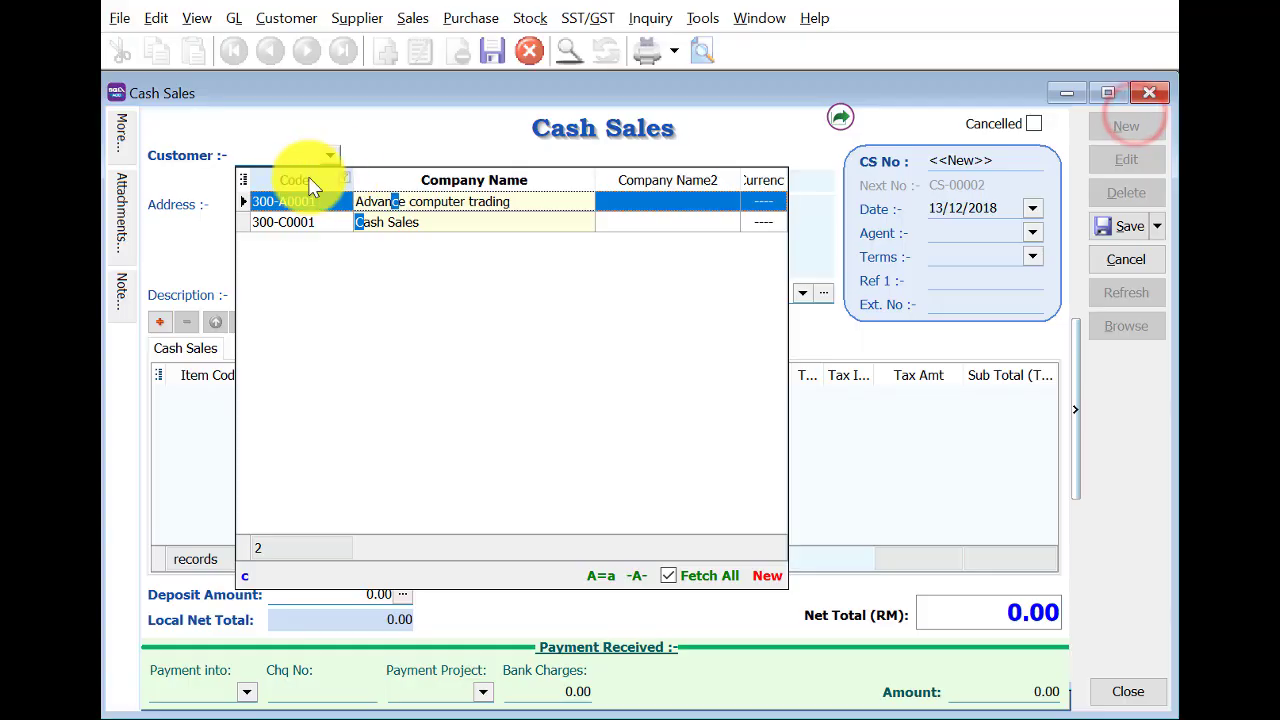
pyautogui.write('c')
pyautogui.click(378, 222)
pyautogui.click(159, 321)
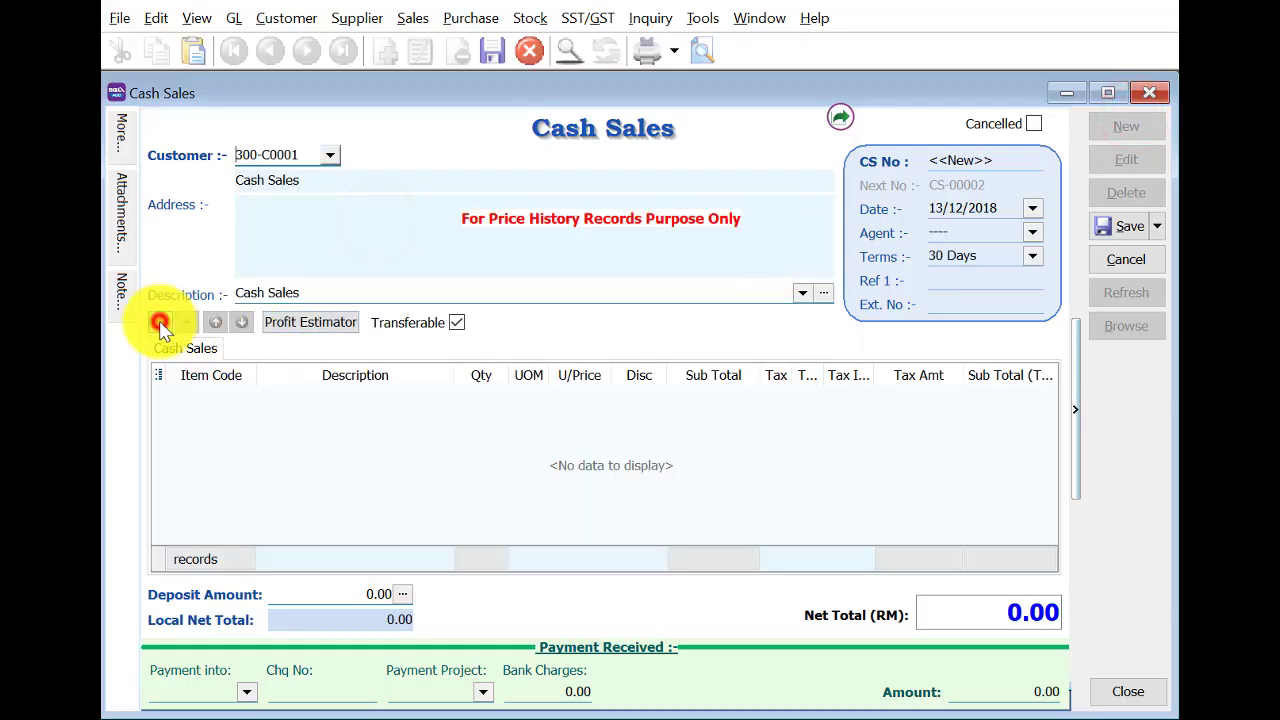
pyautogui.click(210, 398)
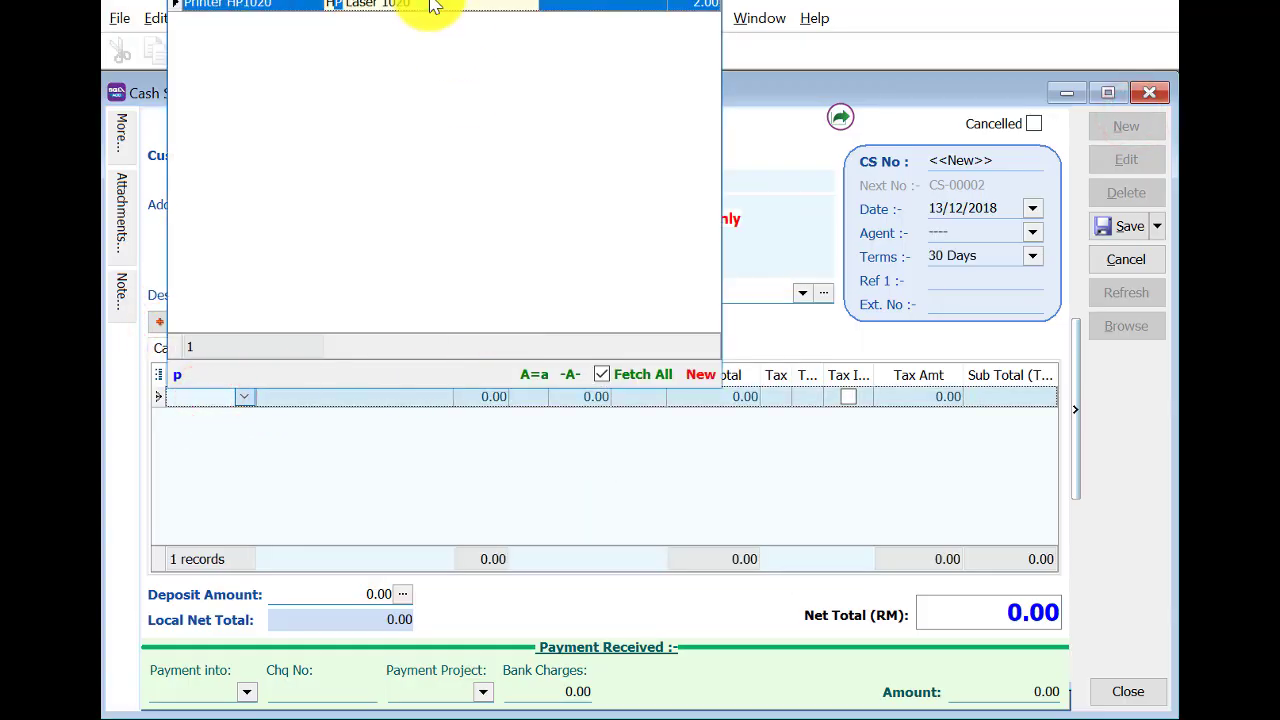
pyautogui.click(429, 6)
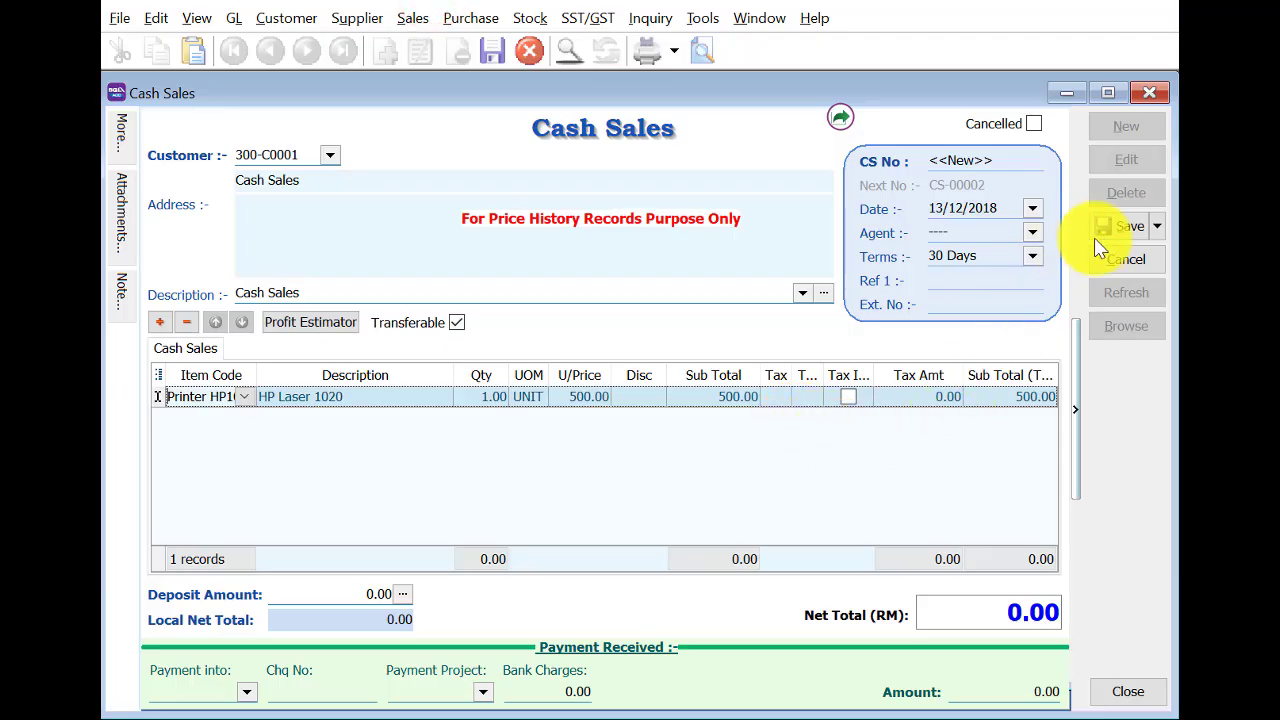
pyautogui.click(937, 207)
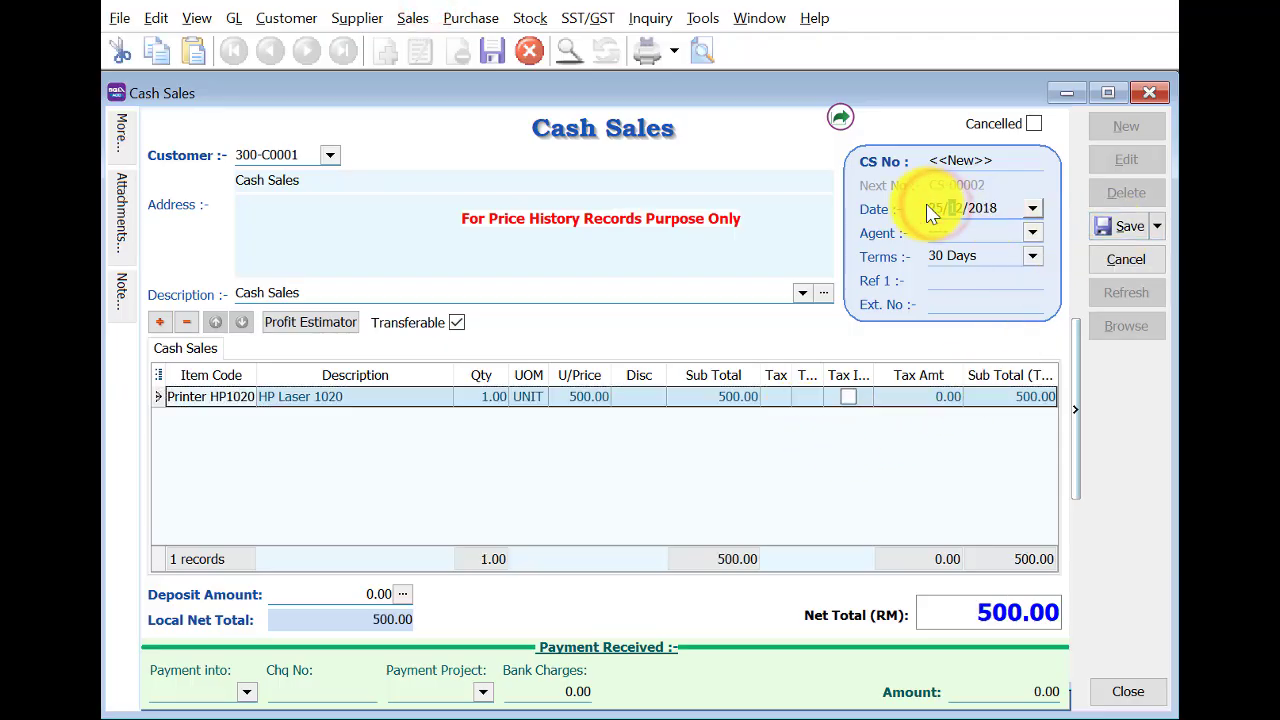
# Save CS-00002 with 500.00 cash payment, accept the stock warning, and close it.
pyautogui.click(1128, 227)
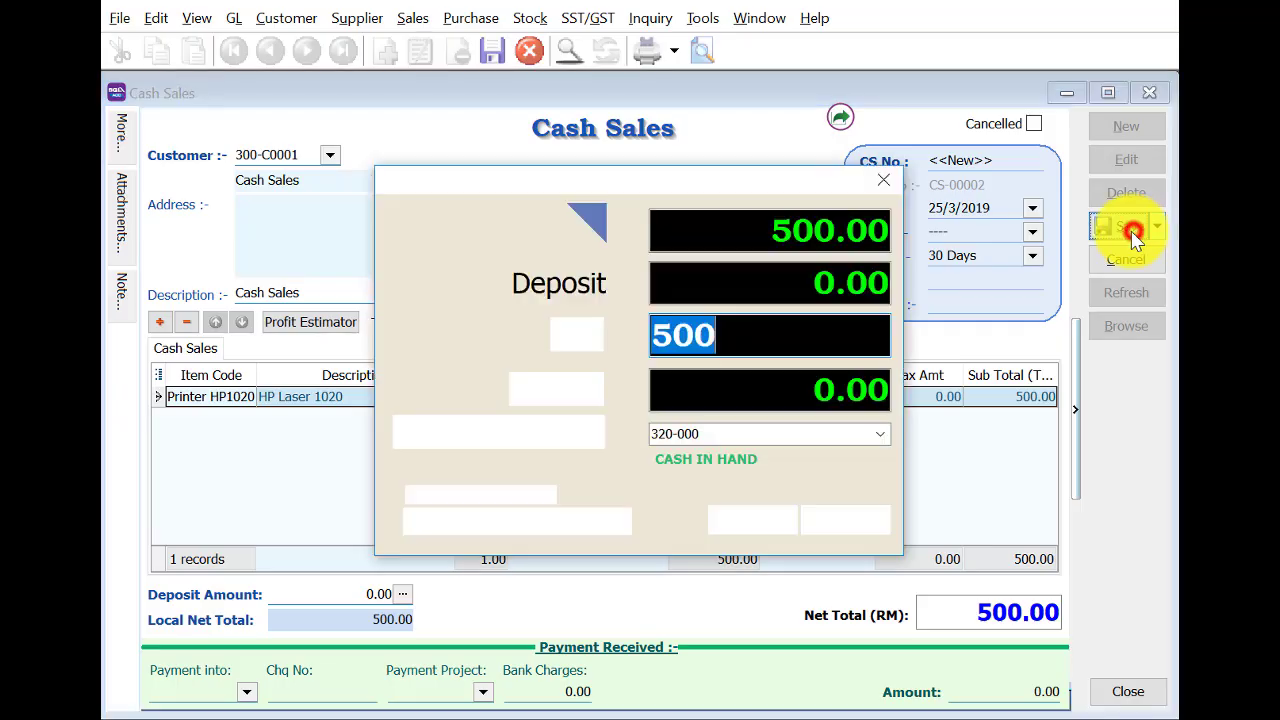
pyautogui.click(780, 518)
pyautogui.click(586, 500)
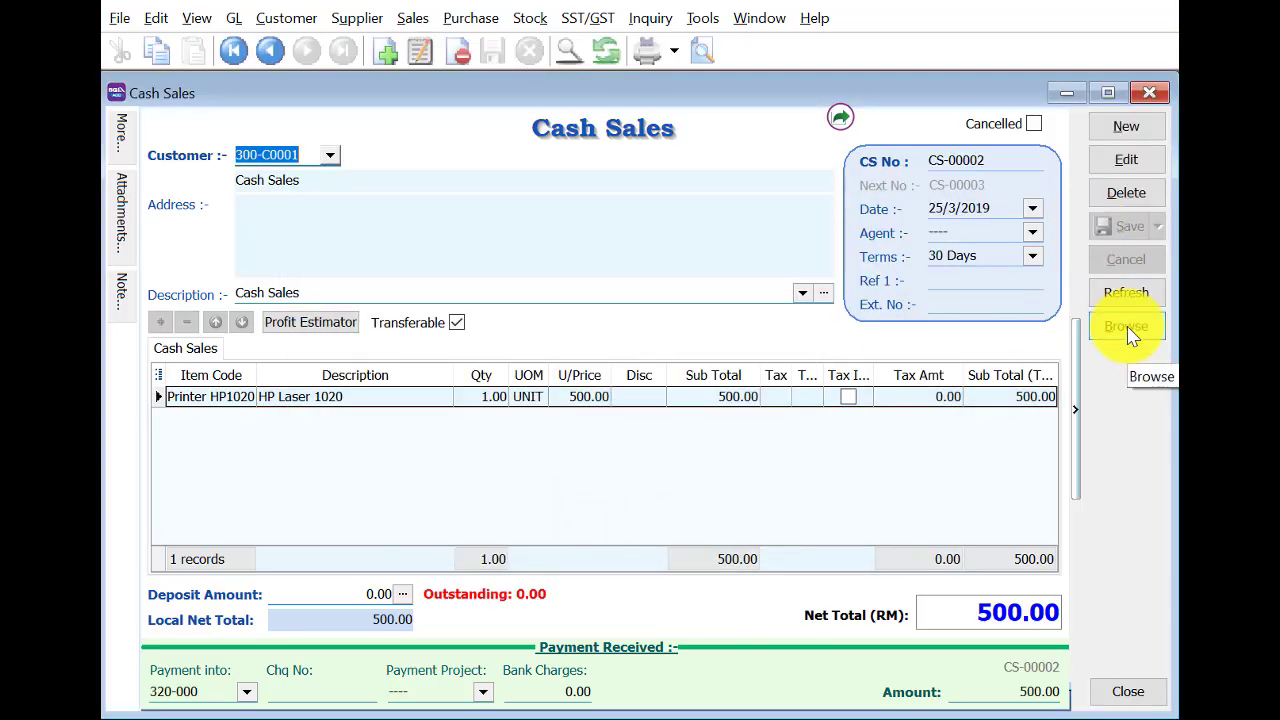
pyautogui.click(1149, 92)
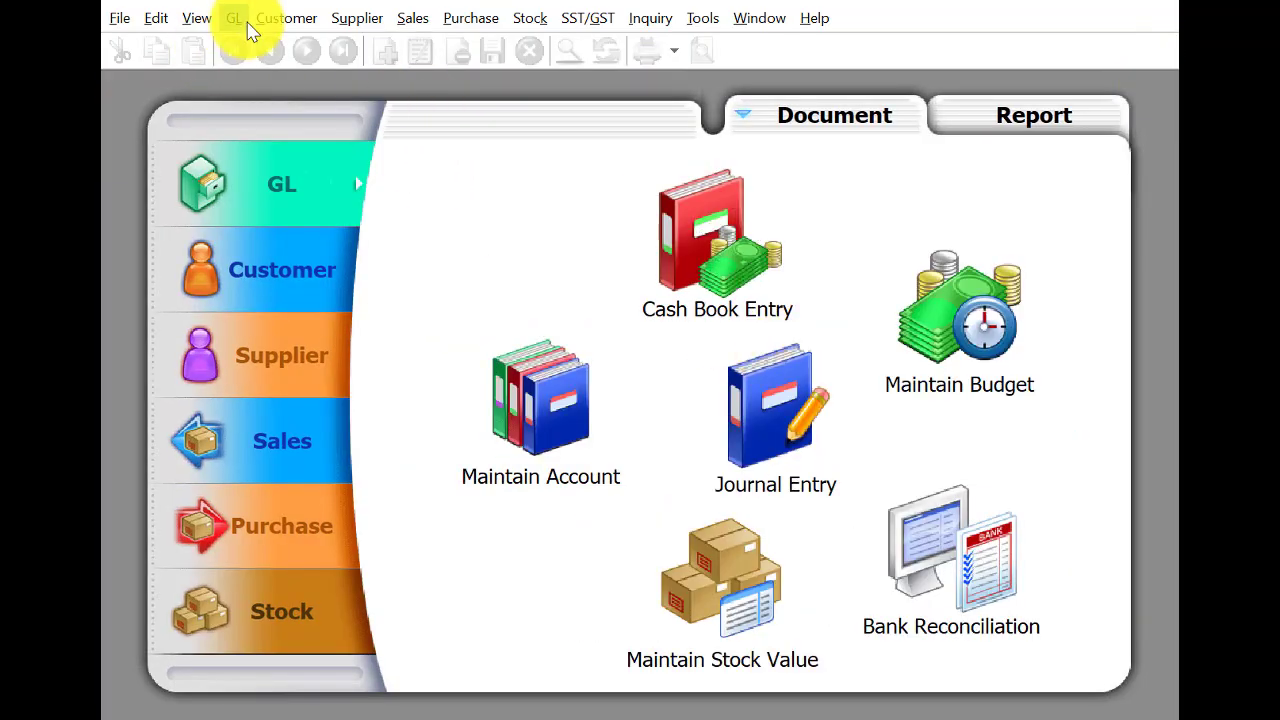
# In Maintain Stock Value, enter 19807 for 31-Mar of year 2019 and save.
pyautogui.click(238, 20)
pyautogui.click(280, 196)
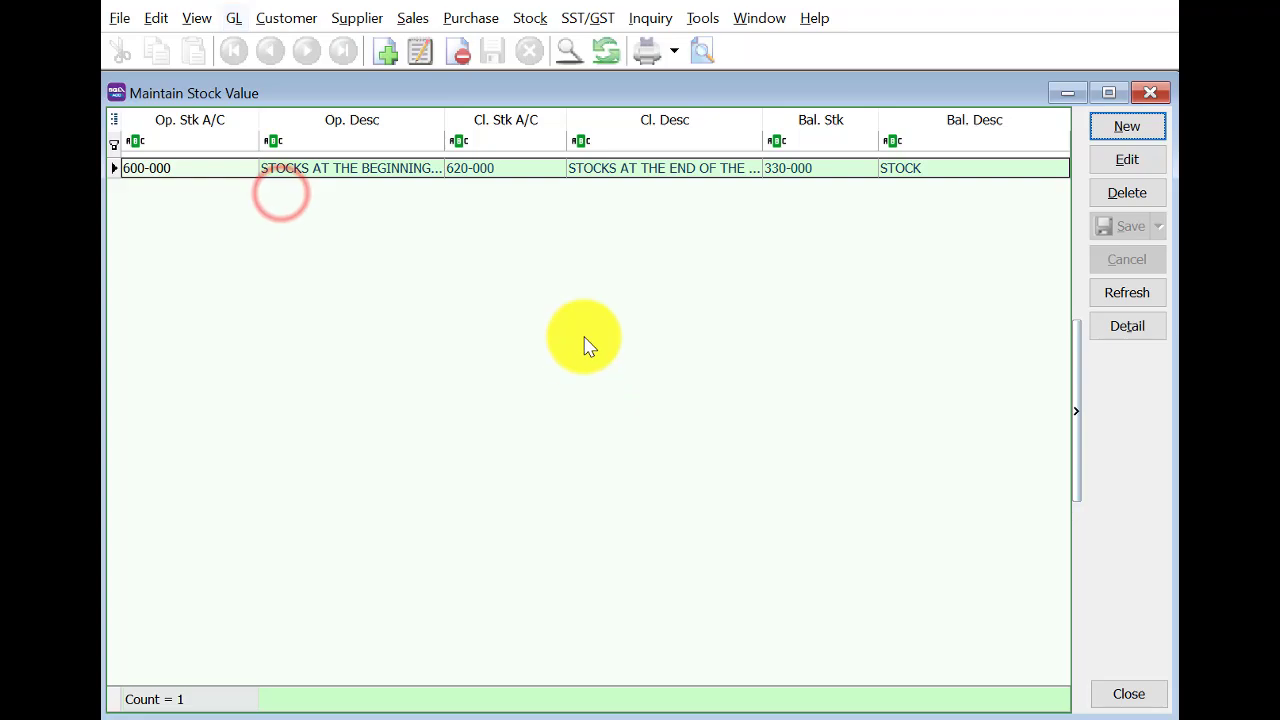
pyautogui.doubleClick(797, 163)
pyautogui.click(1155, 163)
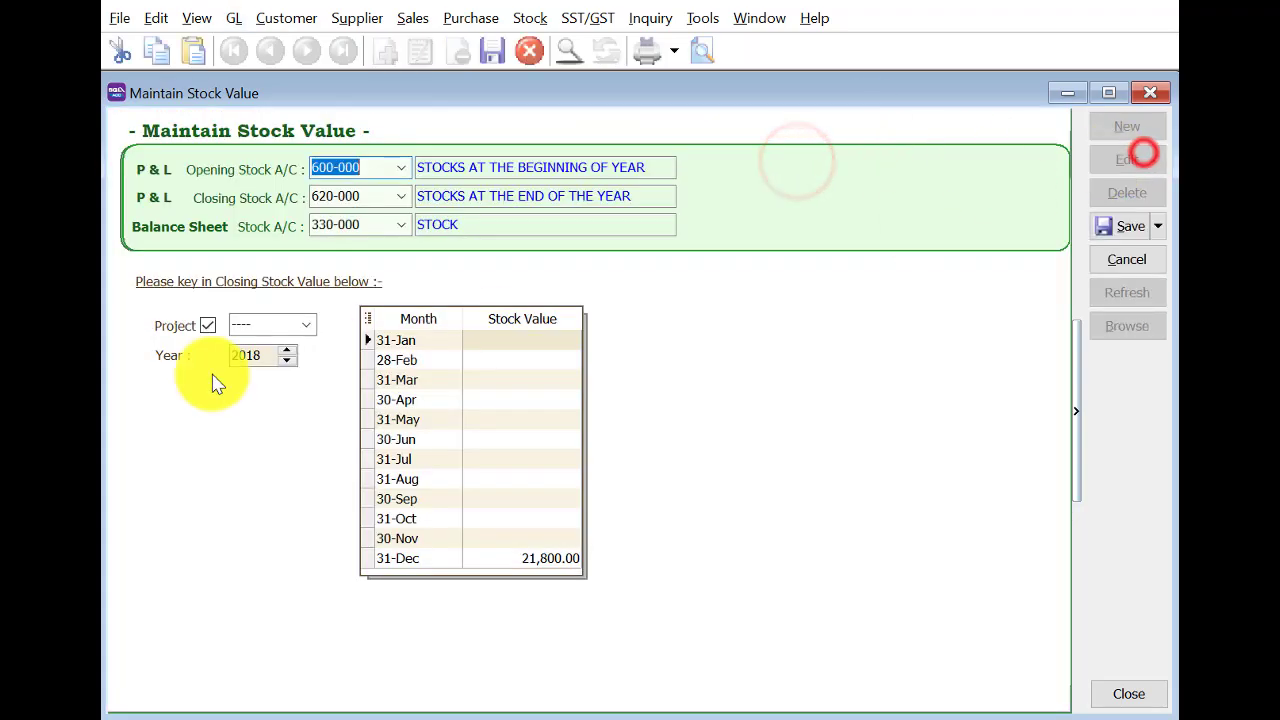
pyautogui.click(288, 361)
pyautogui.click(290, 351)
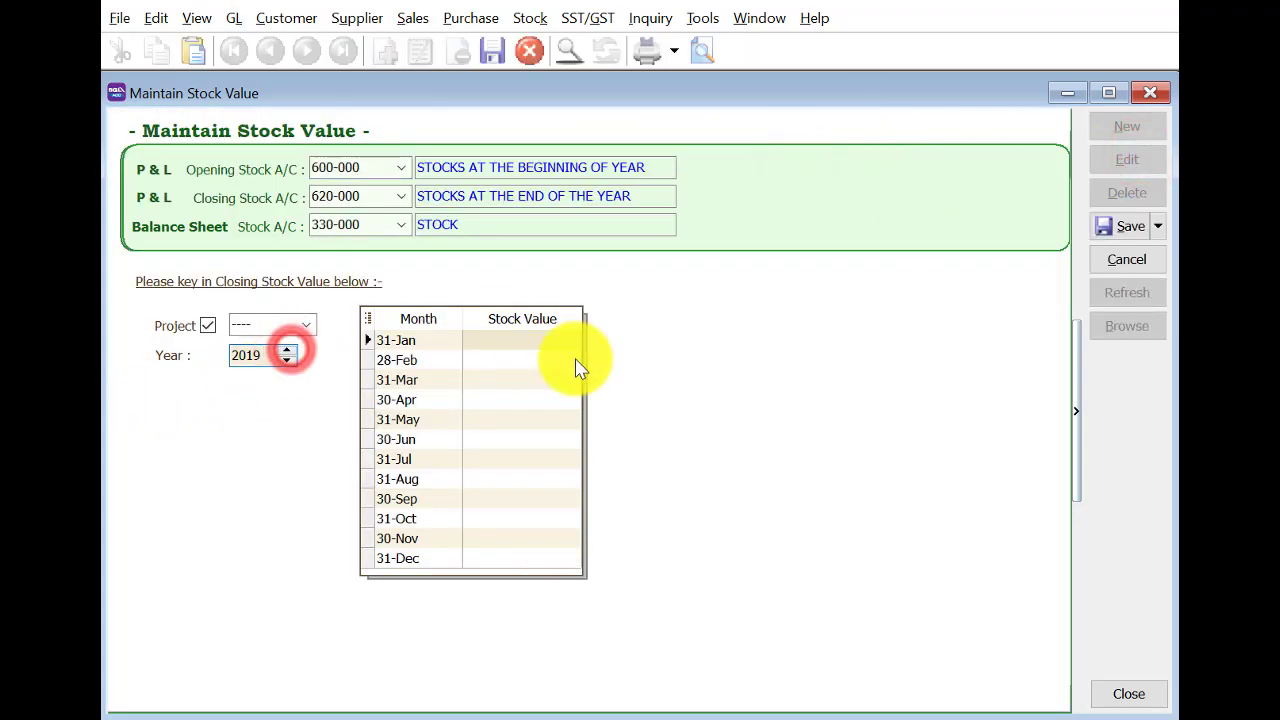
pyautogui.click(526, 380)
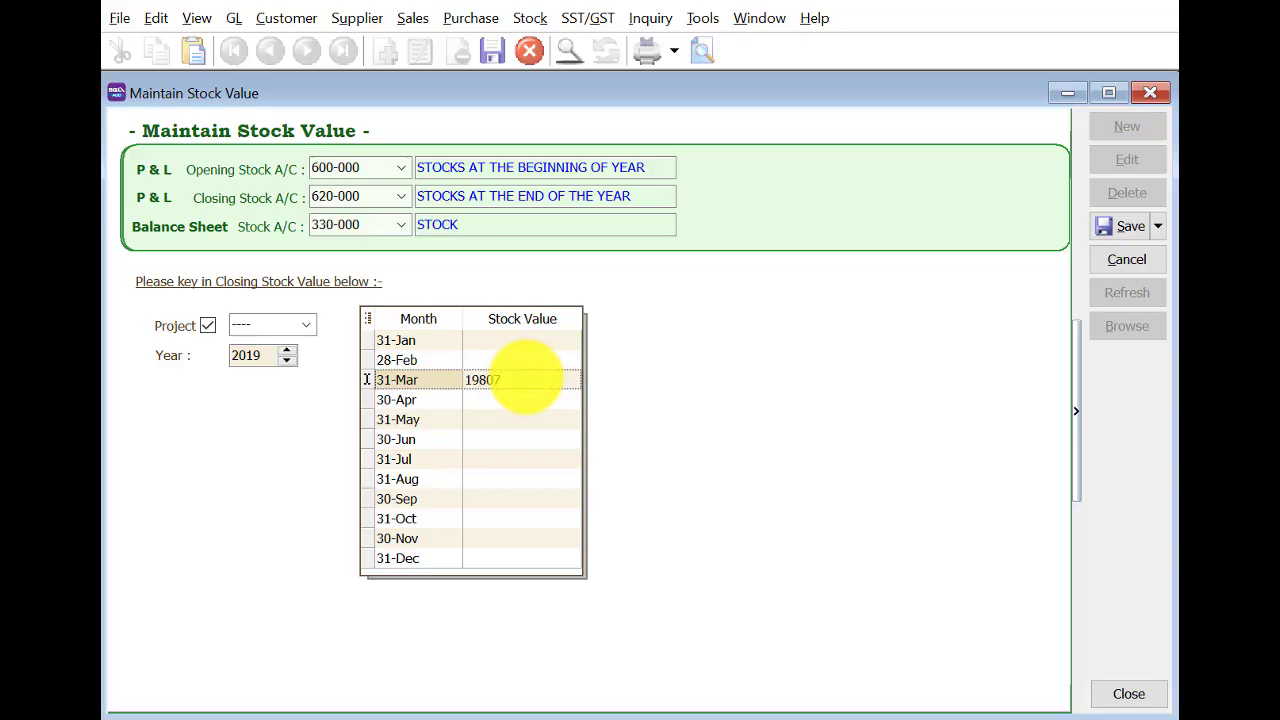
pyautogui.click(1131, 228)
pyautogui.click(1140, 326)
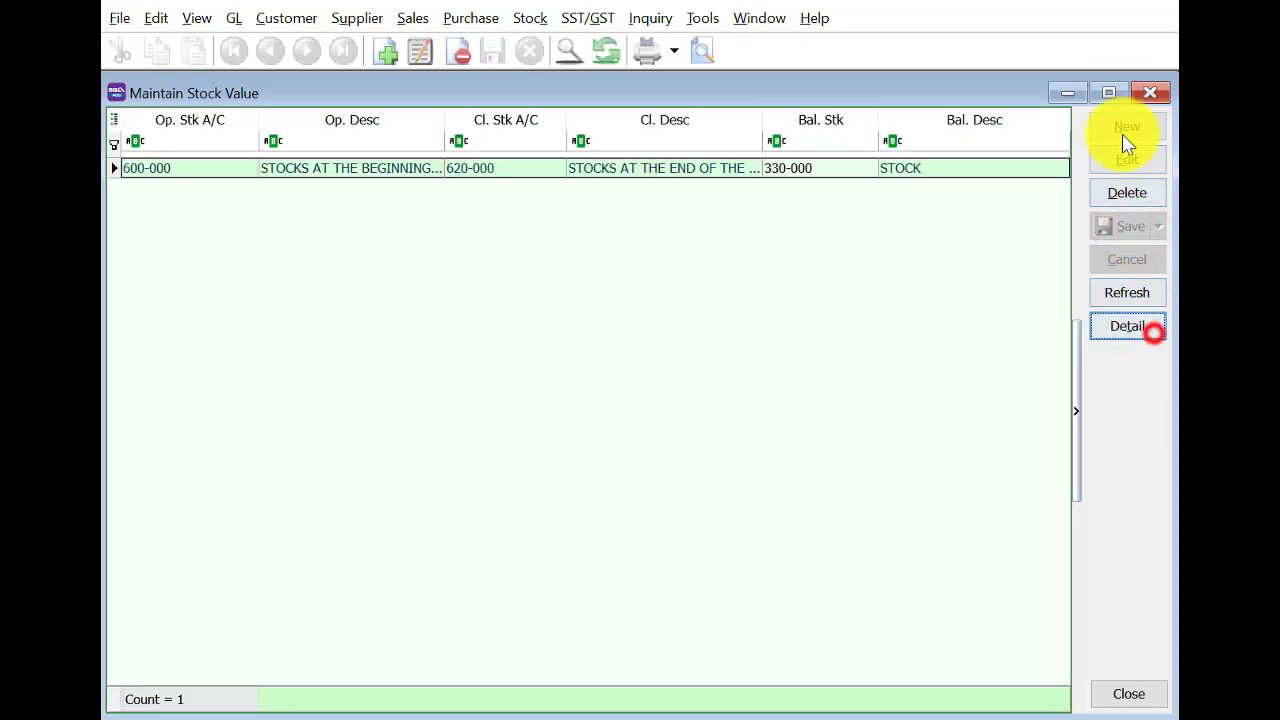
pyautogui.click(1158, 94)
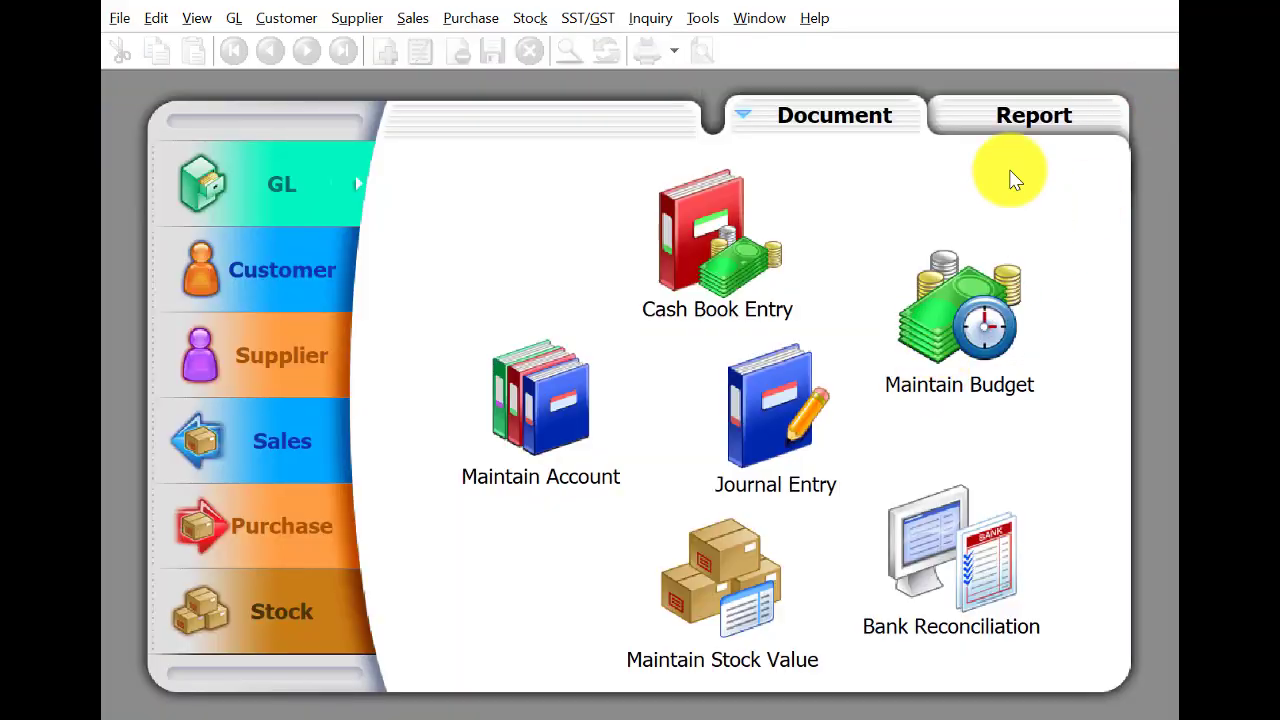
# Open the Customer Aging Report from the customer reports.
pyautogui.click(1008, 110)
pyautogui.click(286, 286)
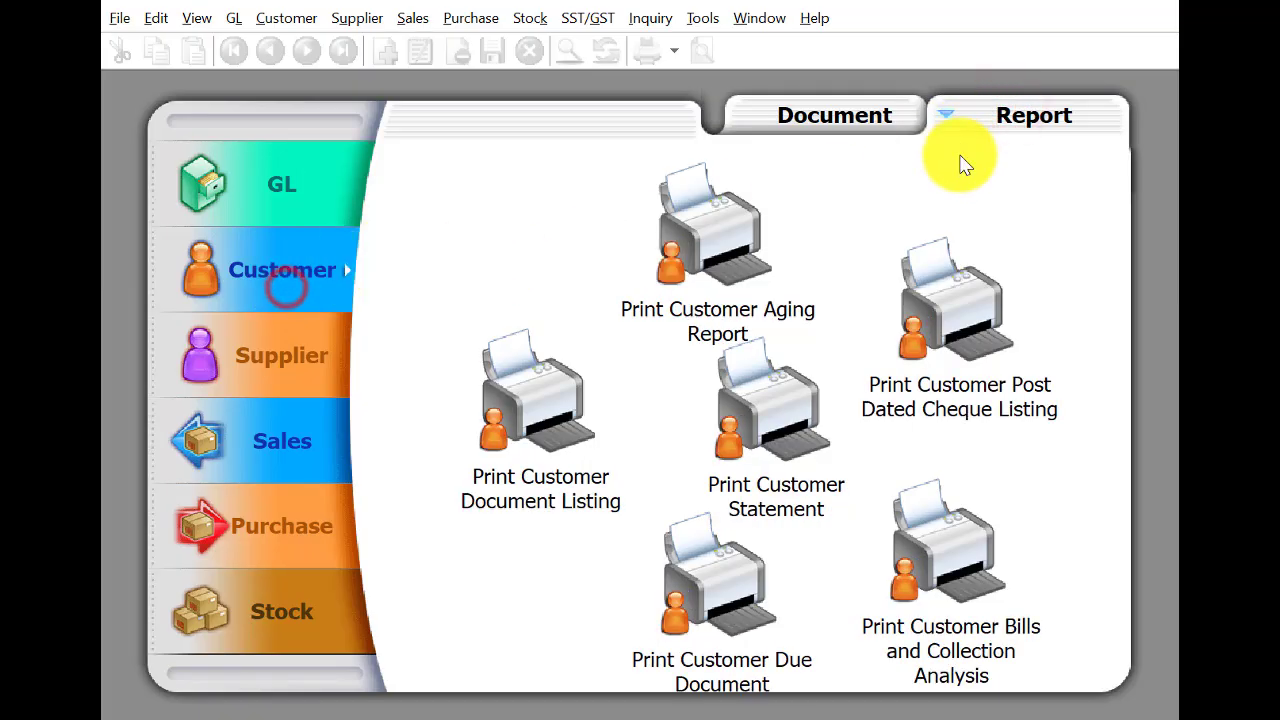
pyautogui.click(697, 275)
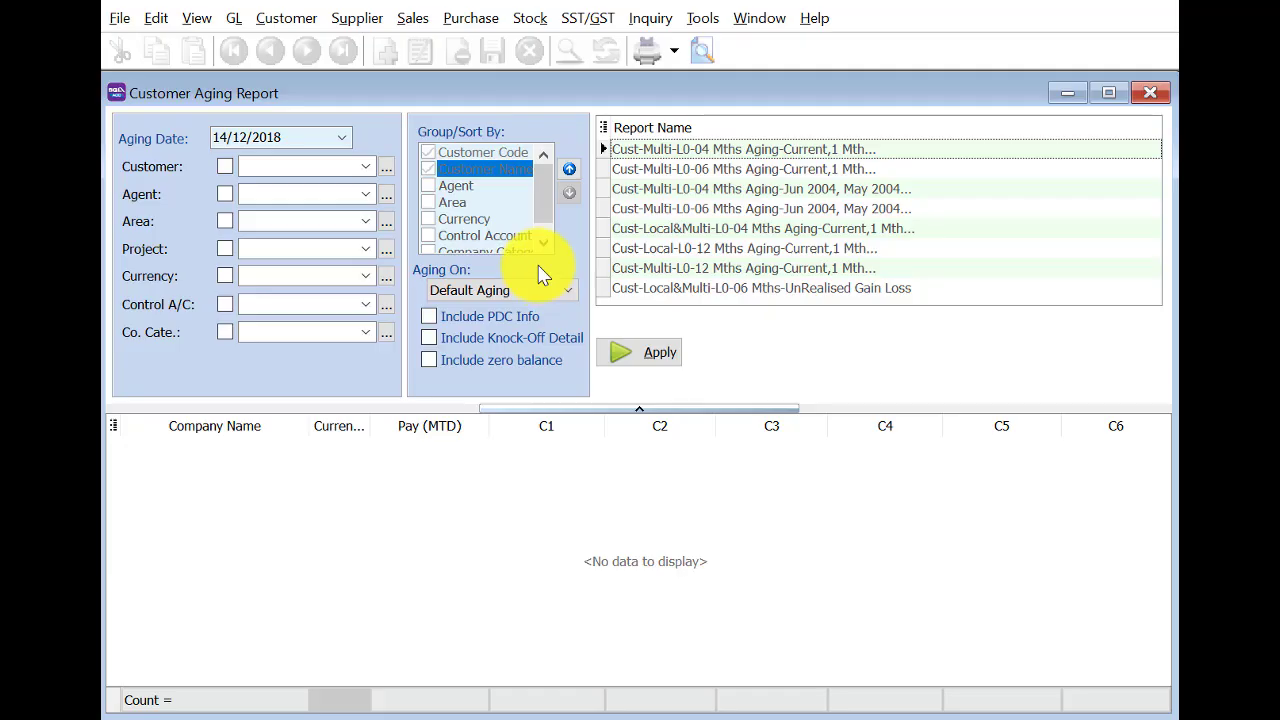
# Set the aging date to 31/3/2019 and apply it, listing five customers totalling 8,402.50.
pyautogui.click(341, 137)
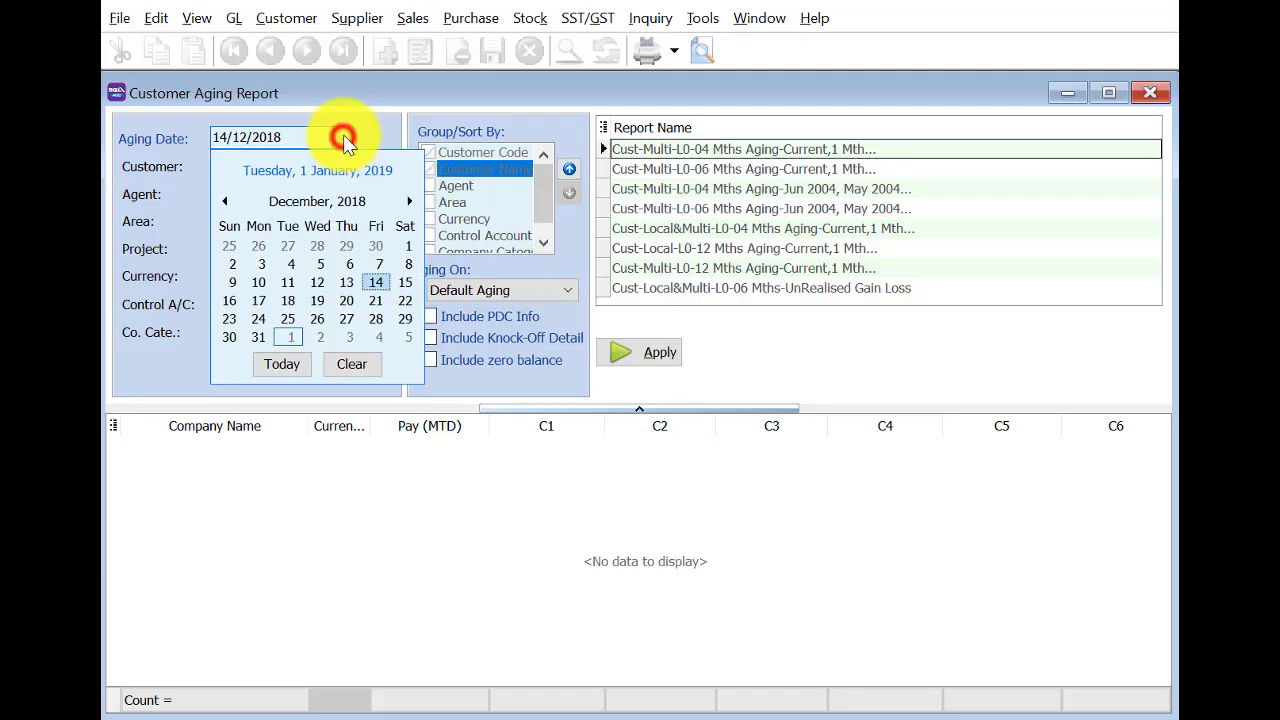
pyautogui.click(363, 198)
pyautogui.click(411, 201)
pyautogui.click(411, 201)
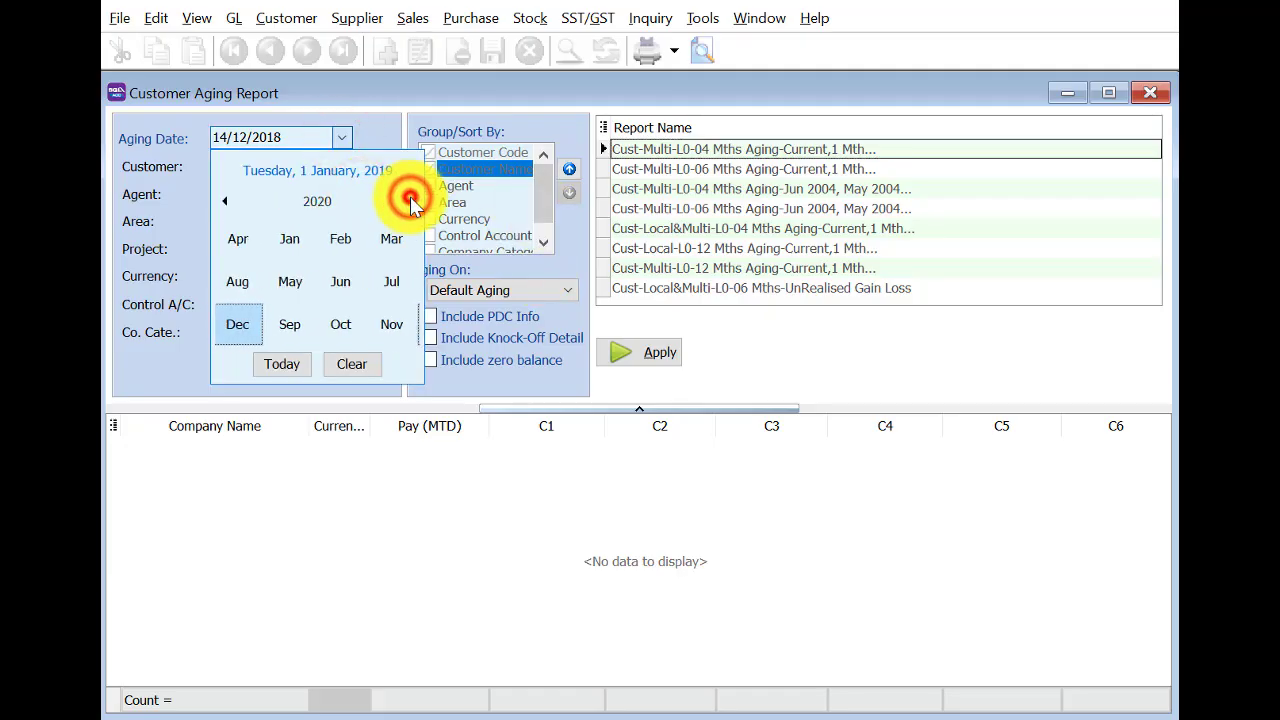
pyautogui.click(224, 201)
pyautogui.click(355, 237)
pyautogui.click(229, 334)
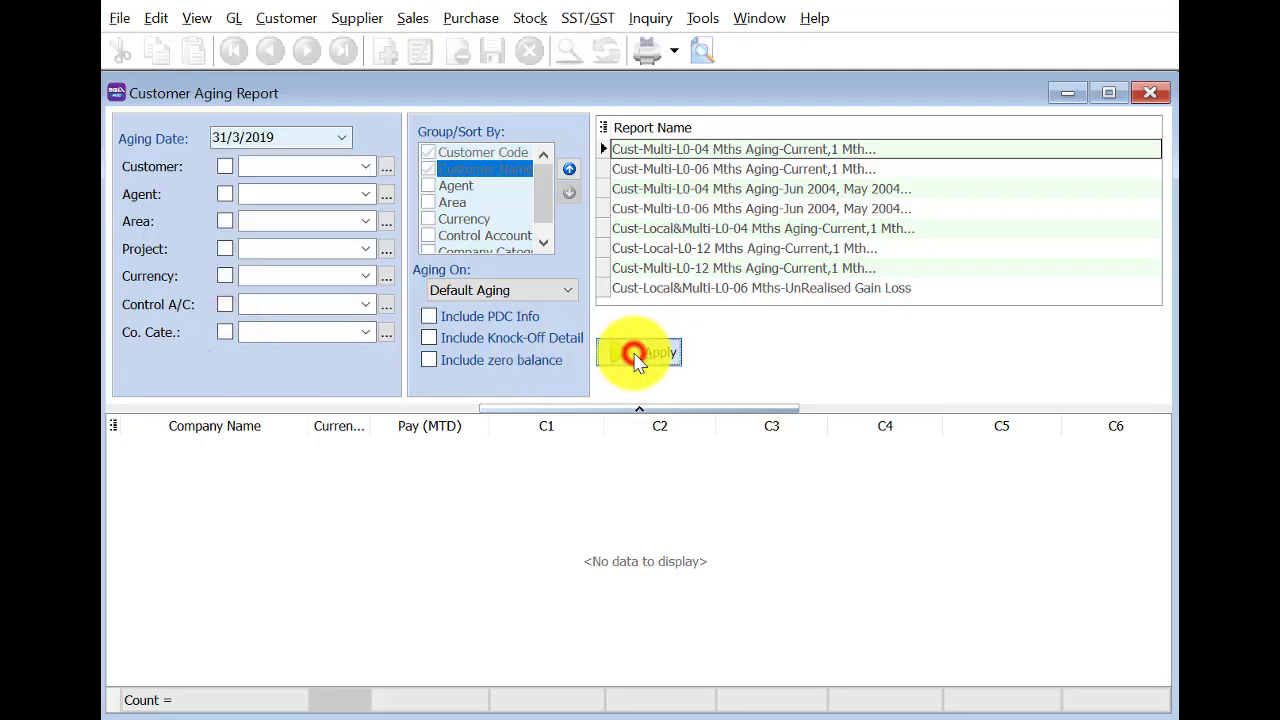
pyautogui.click(638, 355)
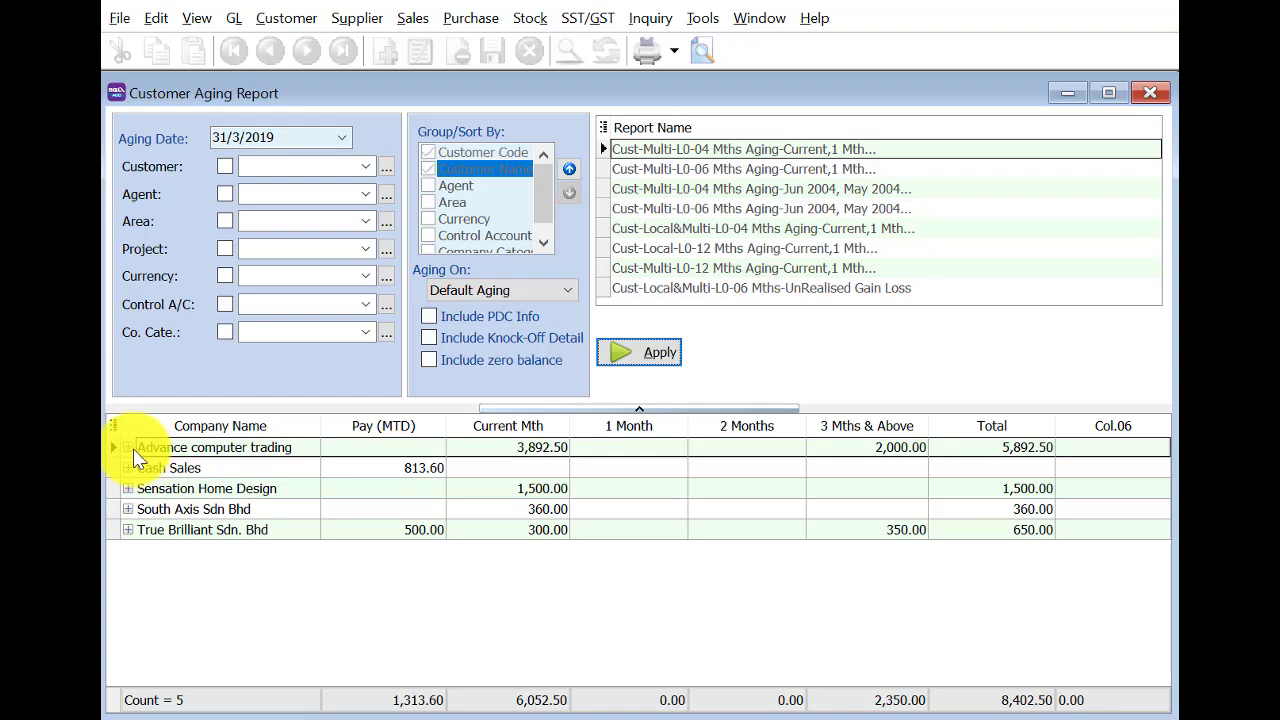
pyautogui.click(654, 46)
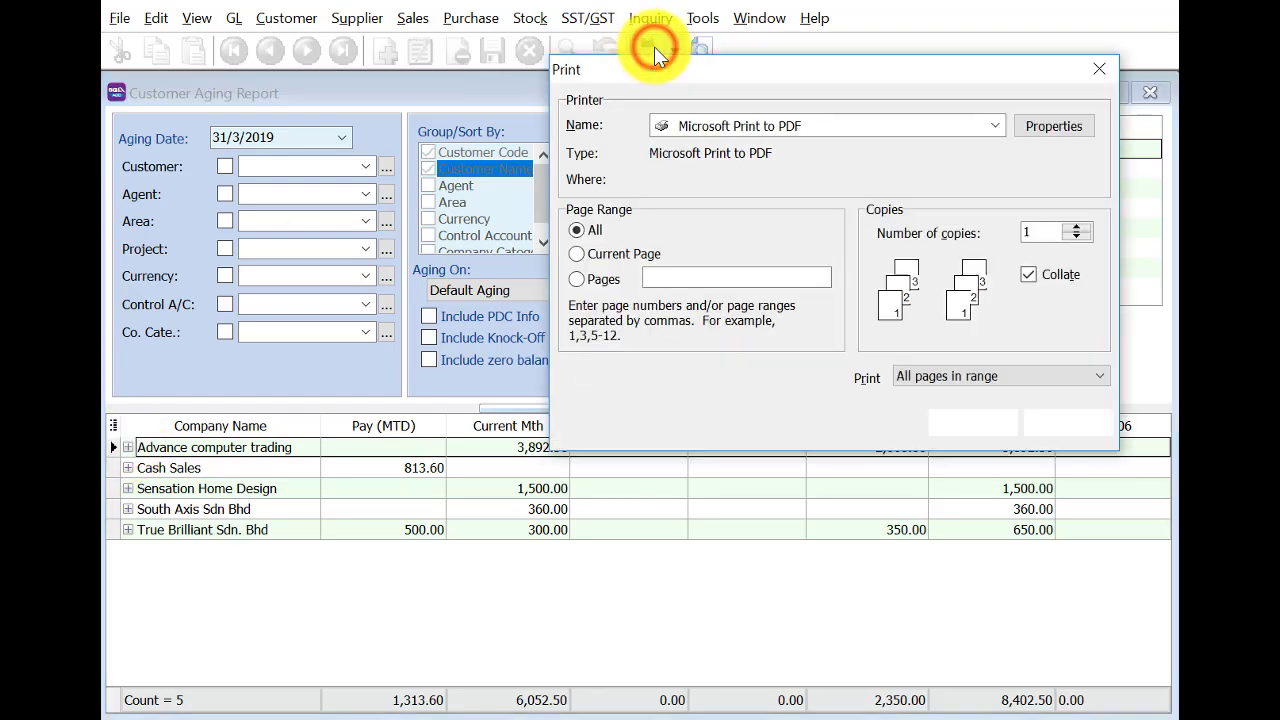
# Print the aging report via Microsoft Print to PDF as 'Customer ageing report' in Documents.
pyautogui.click(799, 126)
pyautogui.click(799, 126)
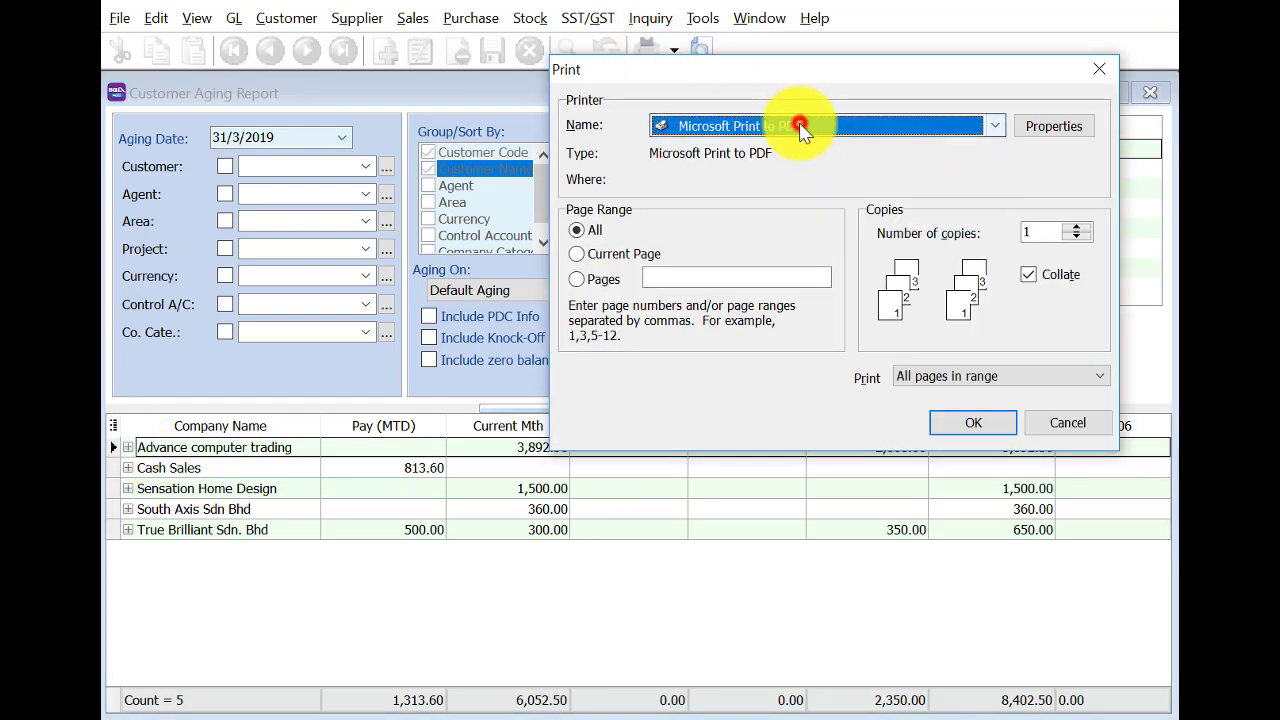
pyautogui.click(971, 424)
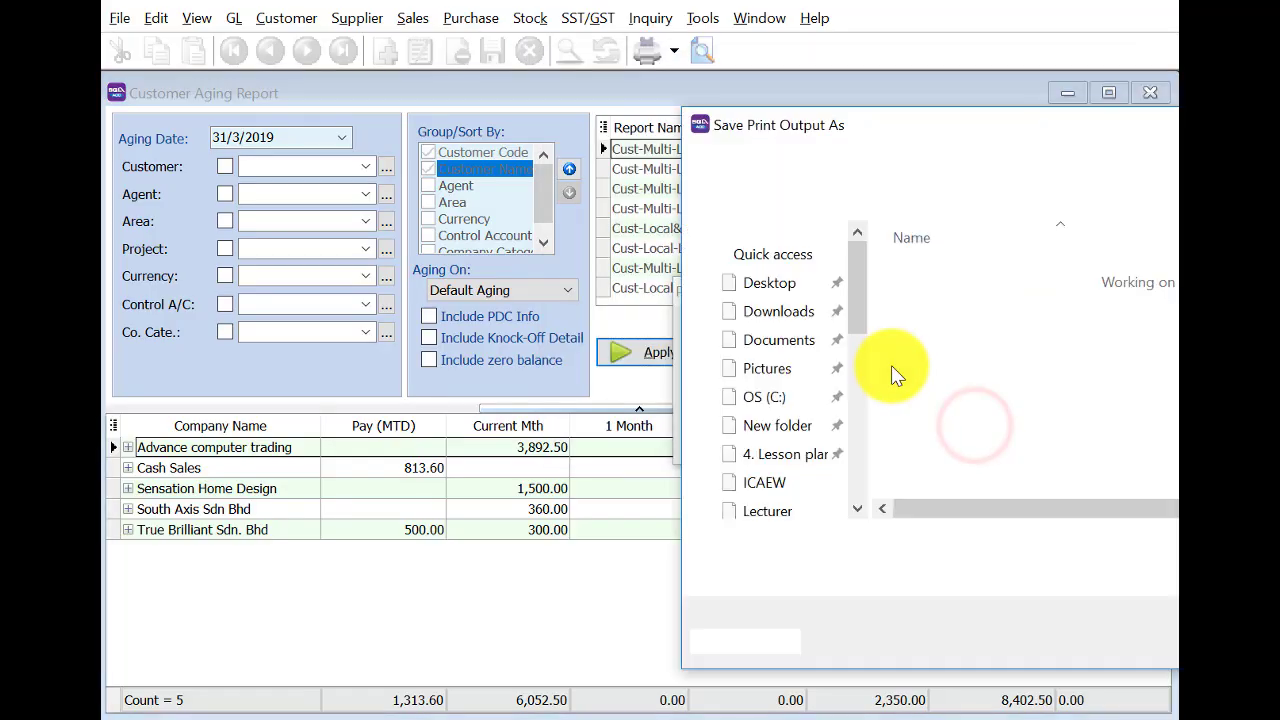
pyautogui.write('C')
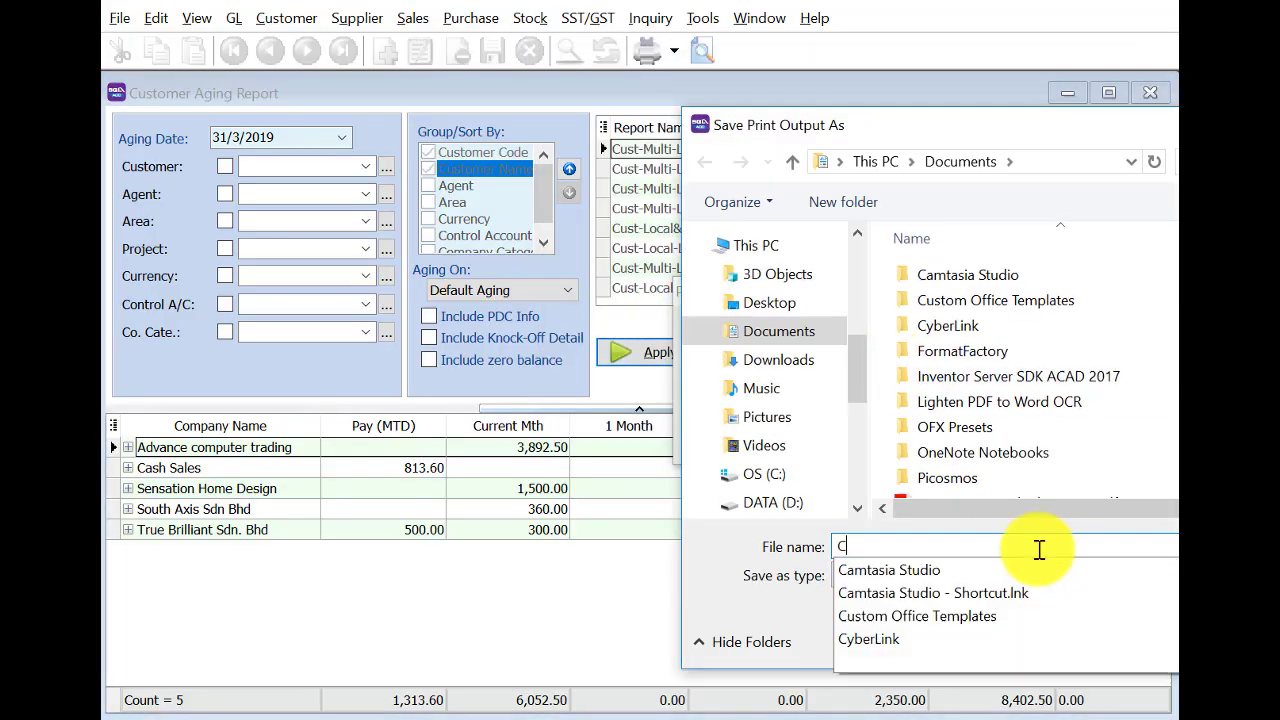
pyautogui.write('ustomer ')
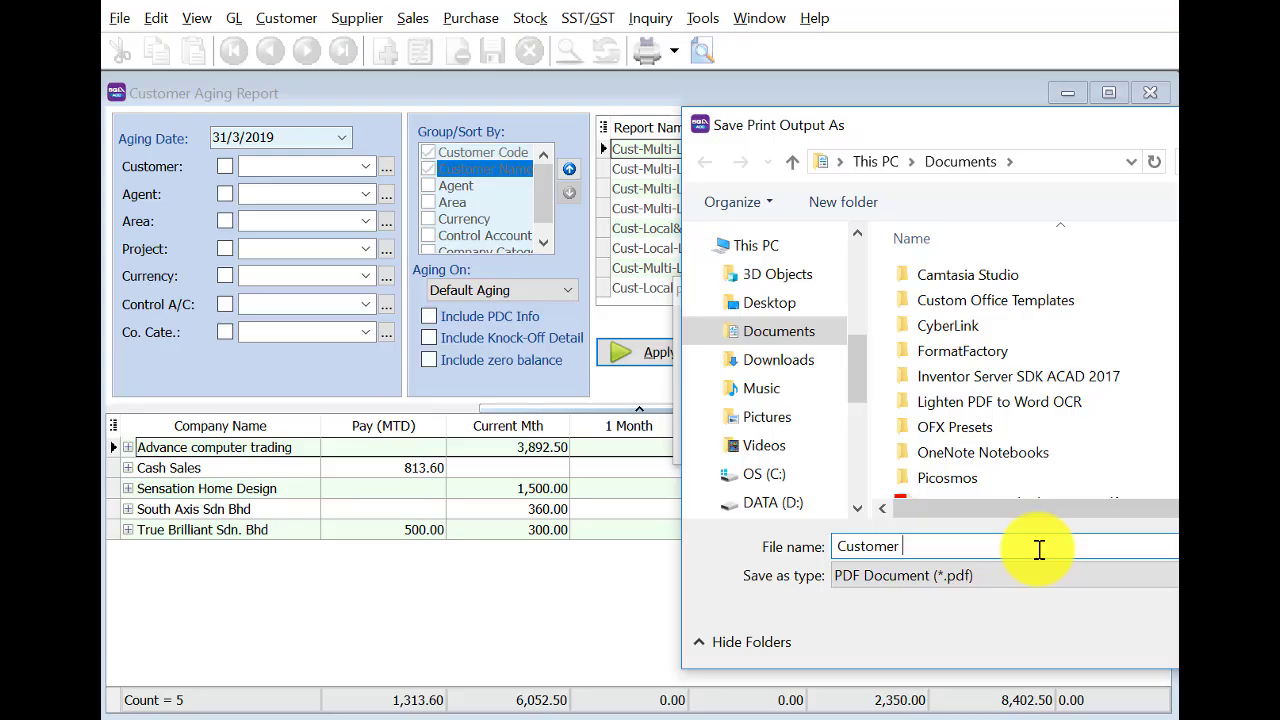
pyautogui.write('ageing report')
pyautogui.press('Return')
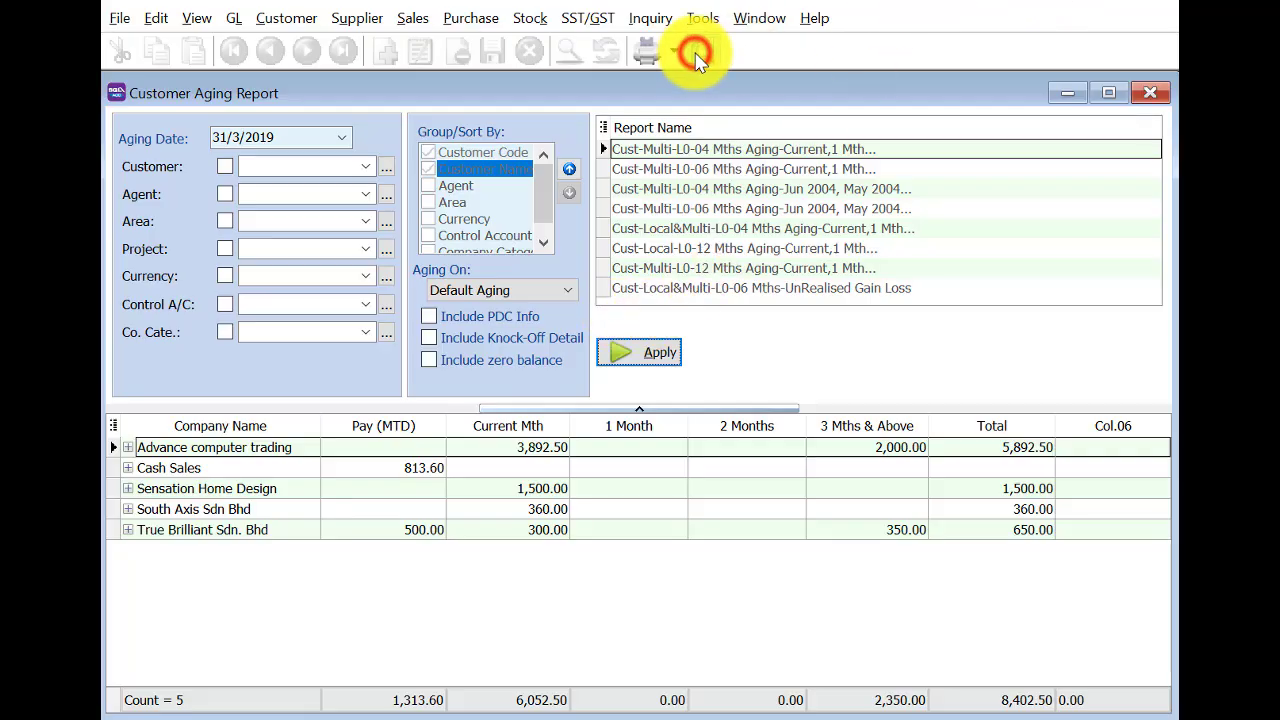
# Export the Customer 4 Months Aging preview to Cust 04 Months Aging.pdf in Documents.
pyautogui.click(697, 57)
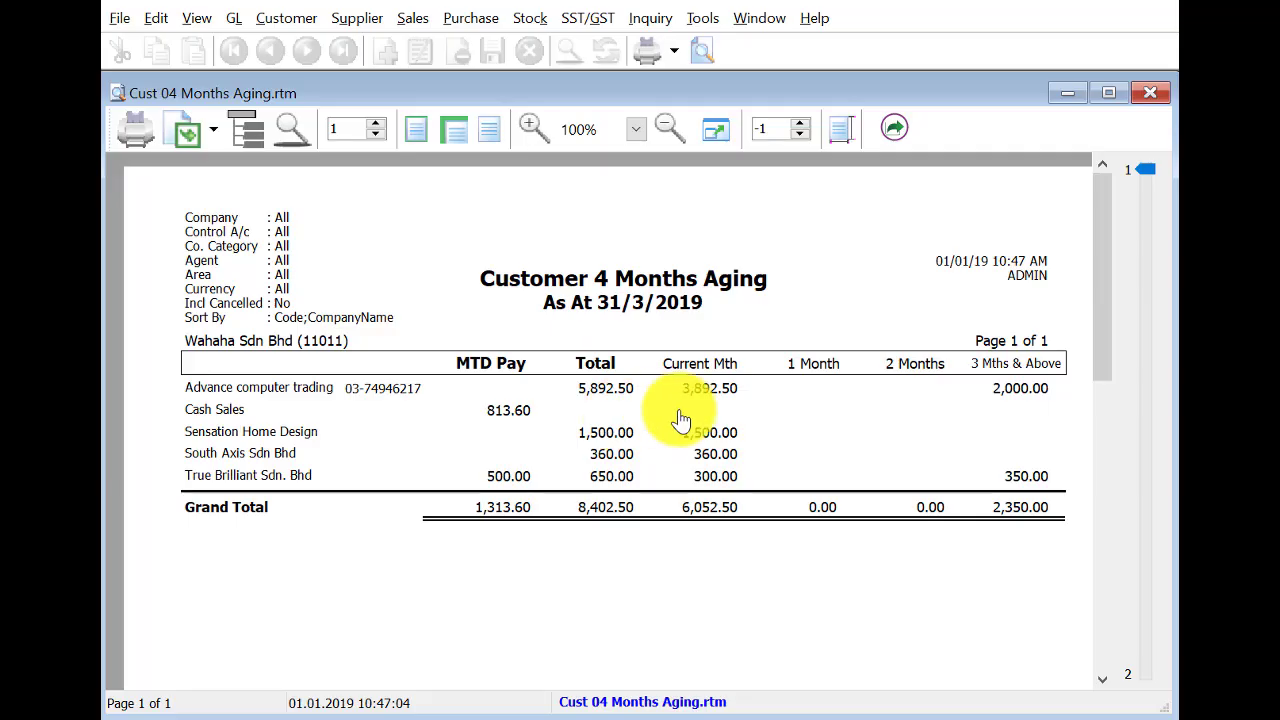
pyautogui.click(212, 132)
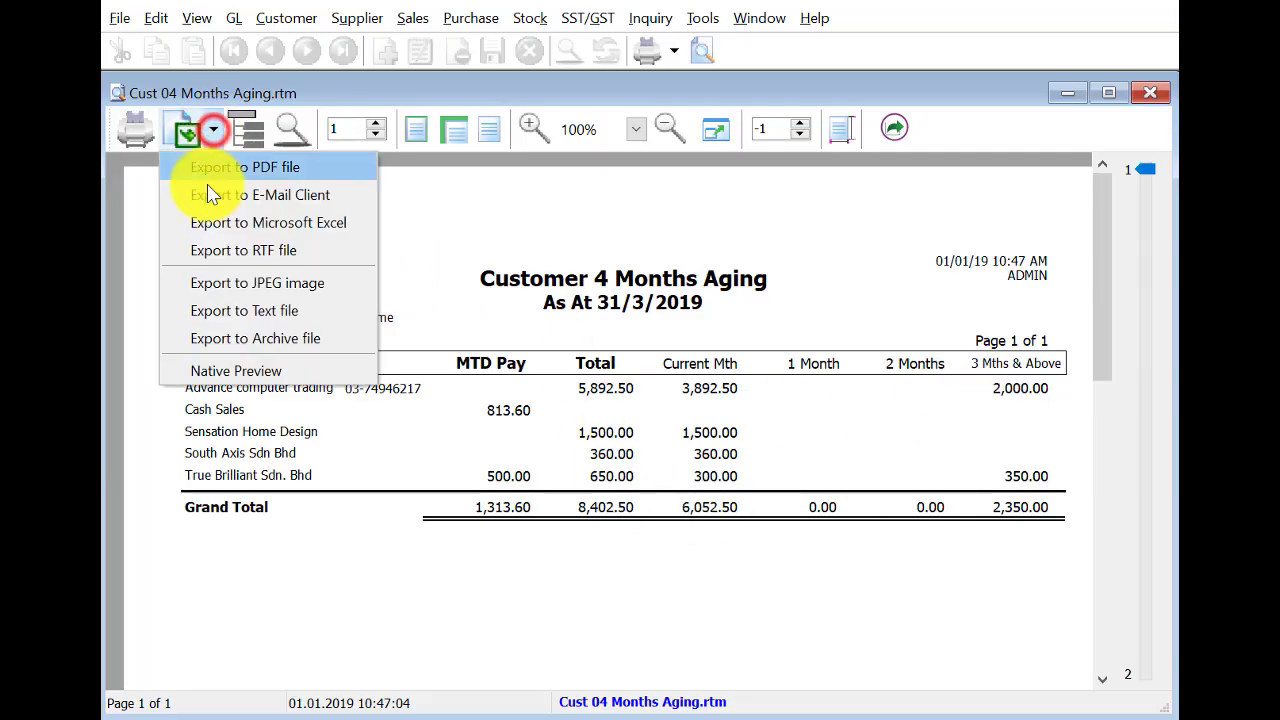
pyautogui.click(208, 164)
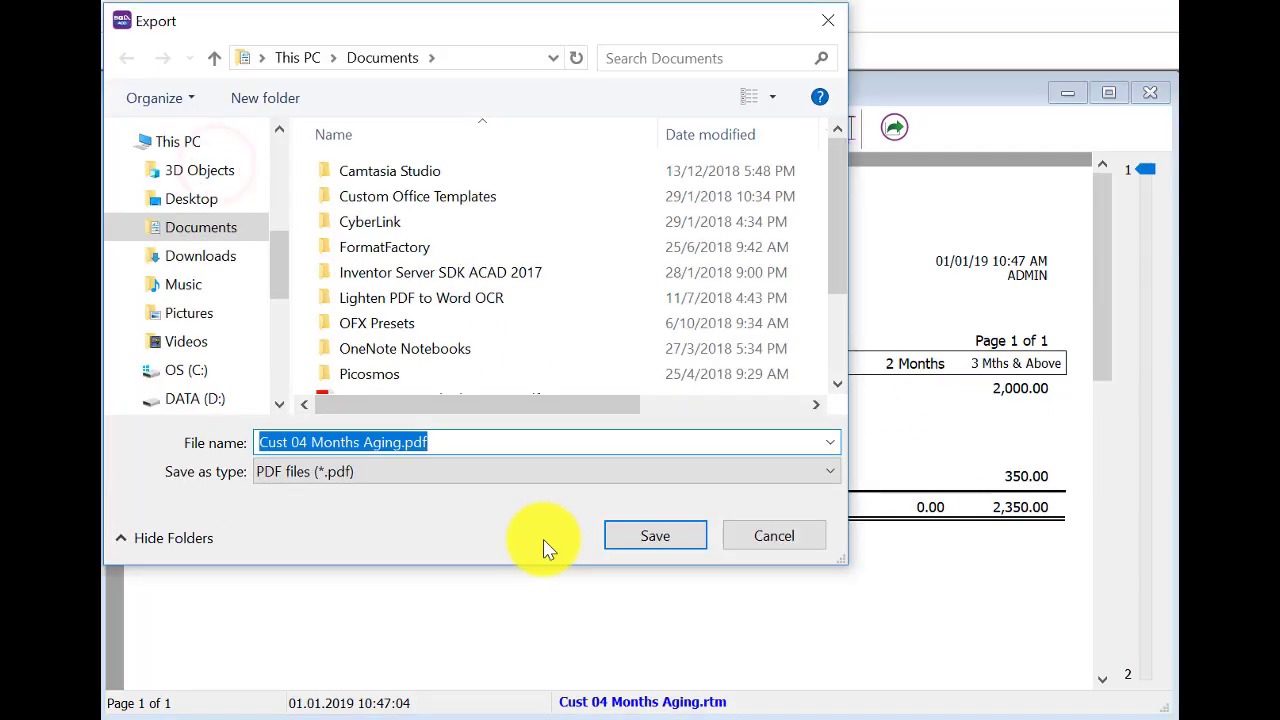
pyautogui.click(648, 537)
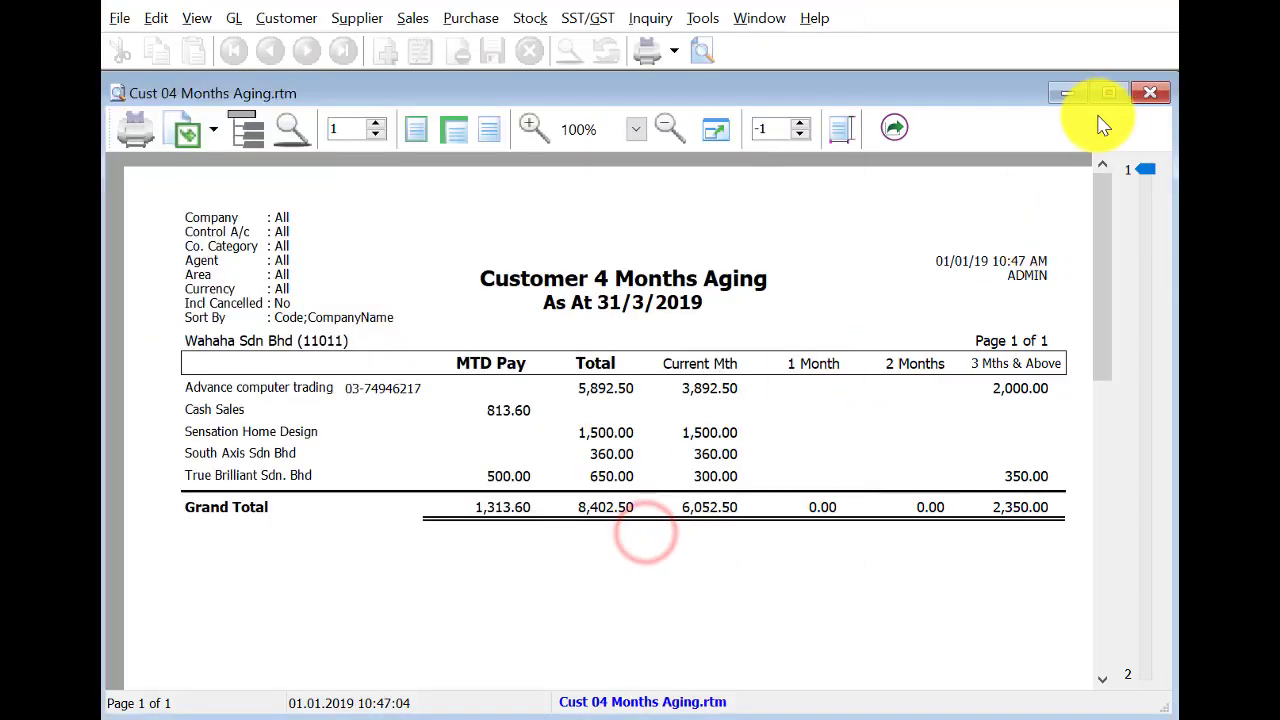
pyautogui.click(1150, 92)
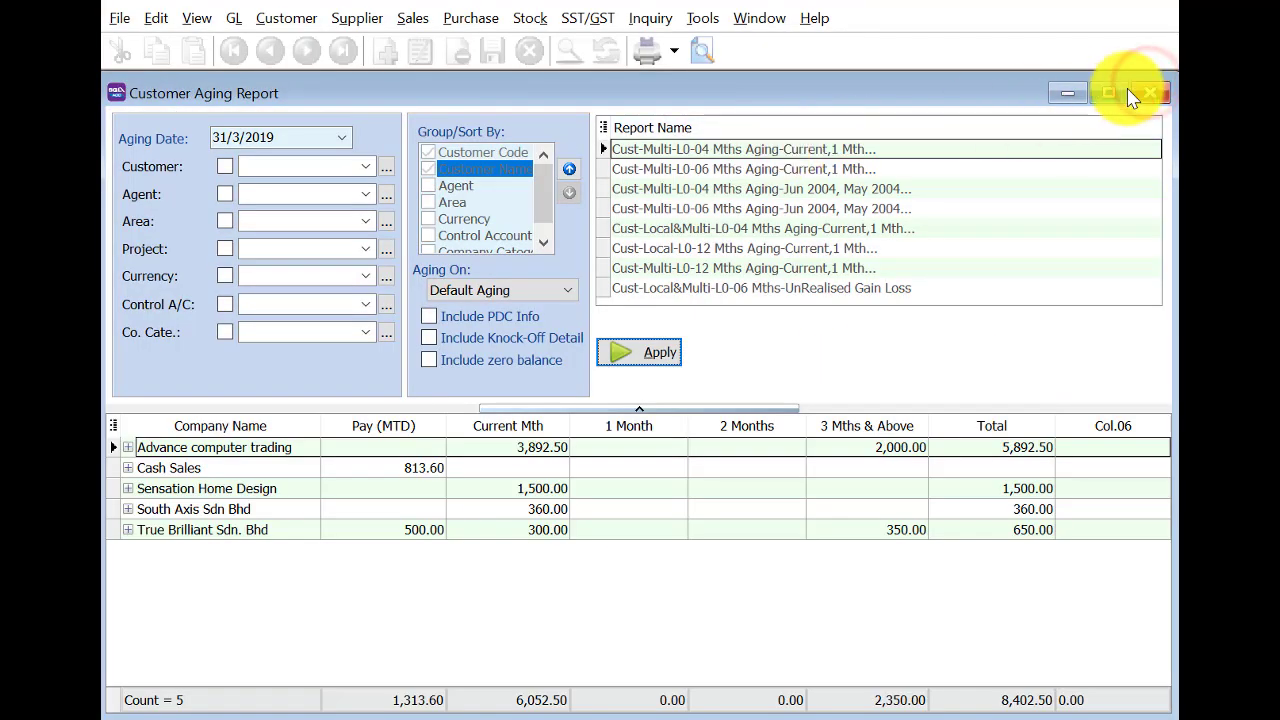